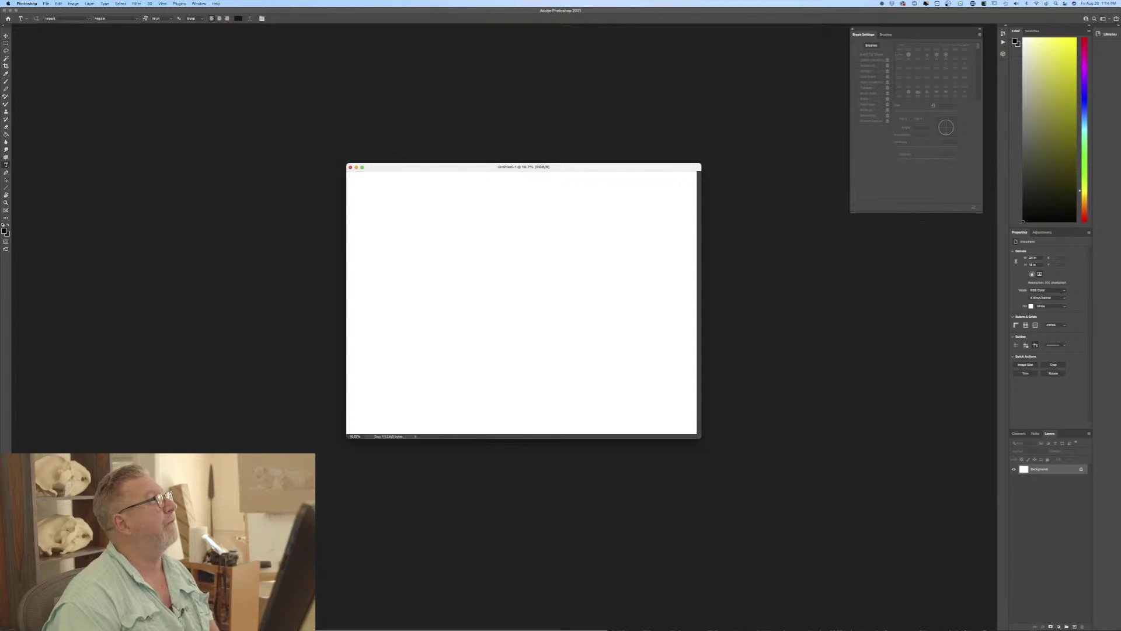
# Bring the bison reference photo into the workspace and place it above and beside the blank canvas.
pyautogui.moveTo(360, 0); pyautogui.dragTo(344, 185)
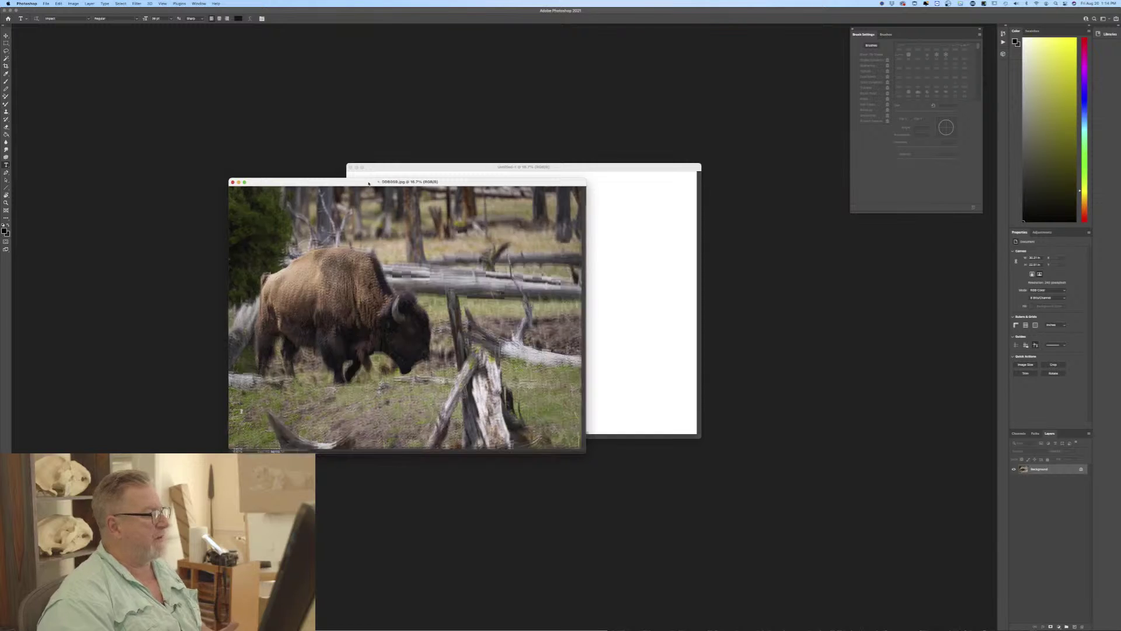
pyautogui.moveTo(368, 183); pyautogui.dragTo(346, 42)
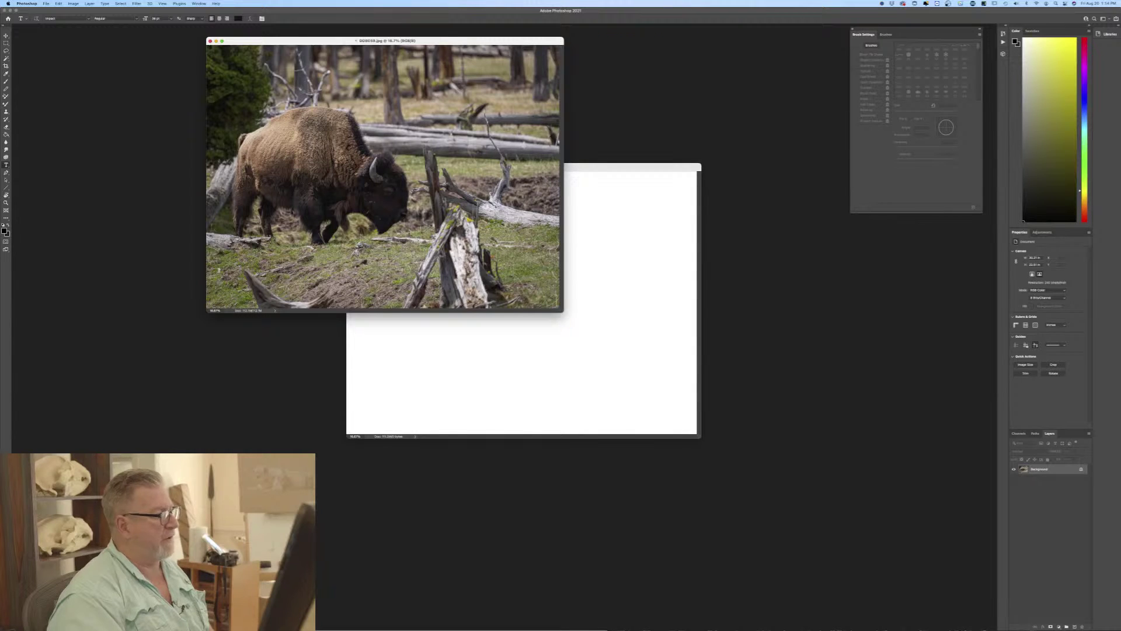
# Rotate the blank canvas 90° clockwise into portrait format and move its window away from the bison photo.
pyautogui.click(598, 173)
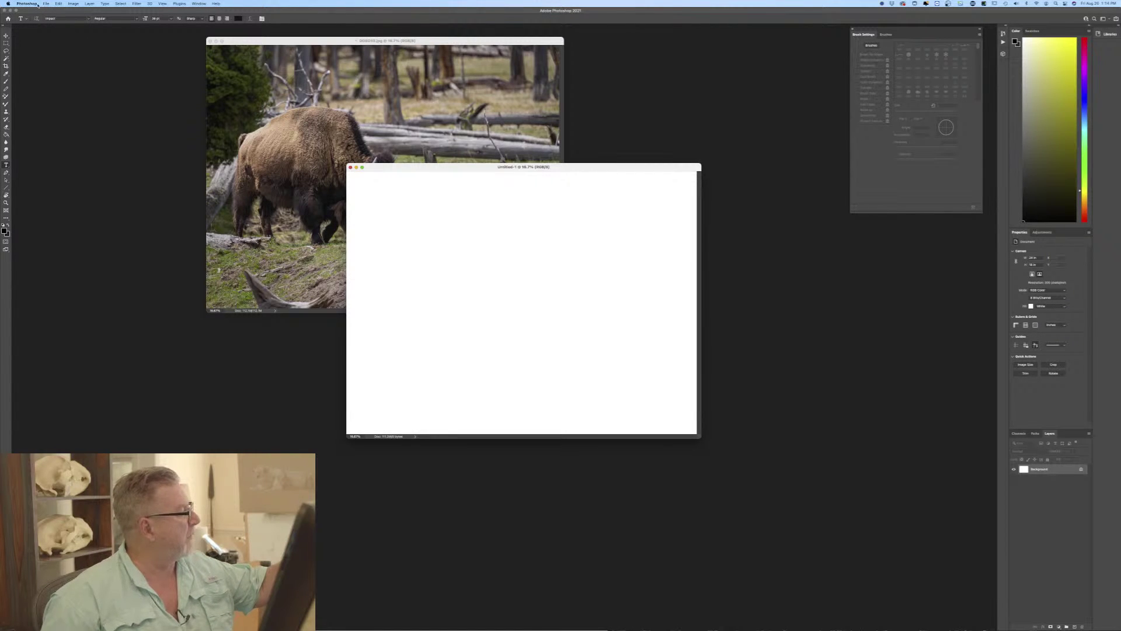
pyautogui.click(72, 4)
pyautogui.moveTo(94, 57)
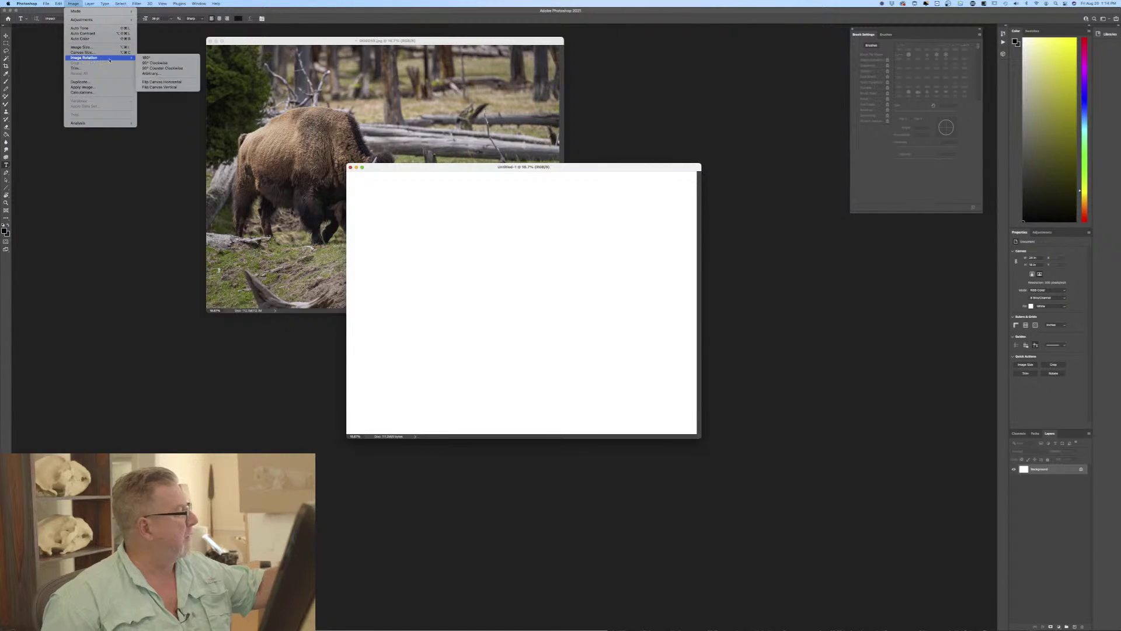
pyautogui.click(155, 63)
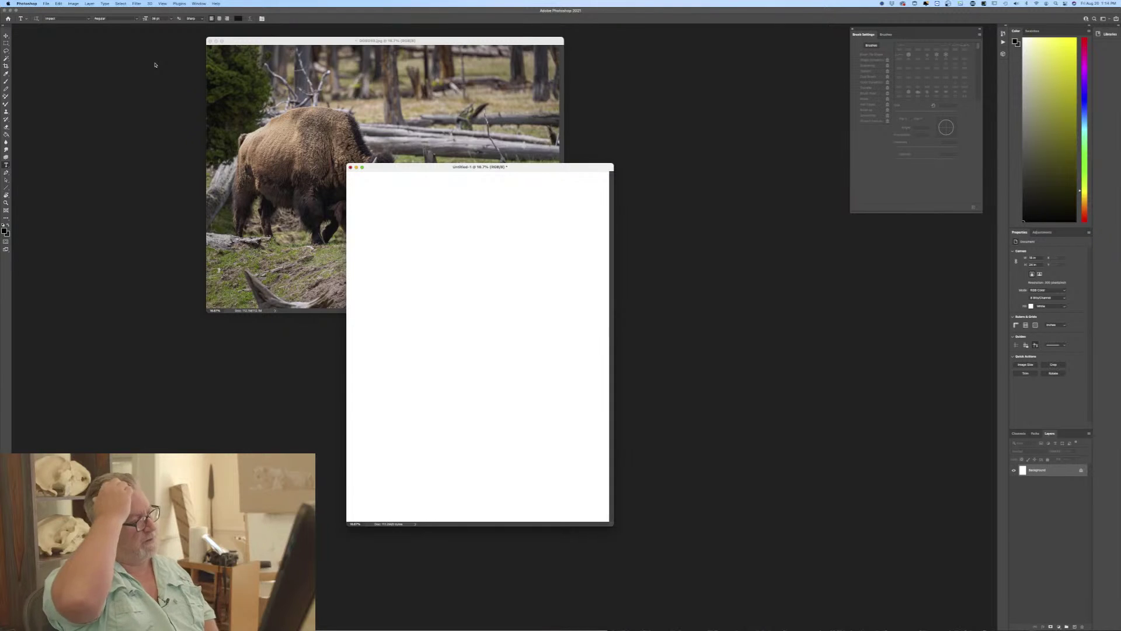
pyautogui.moveTo(398, 170); pyautogui.dragTo(502, 201)
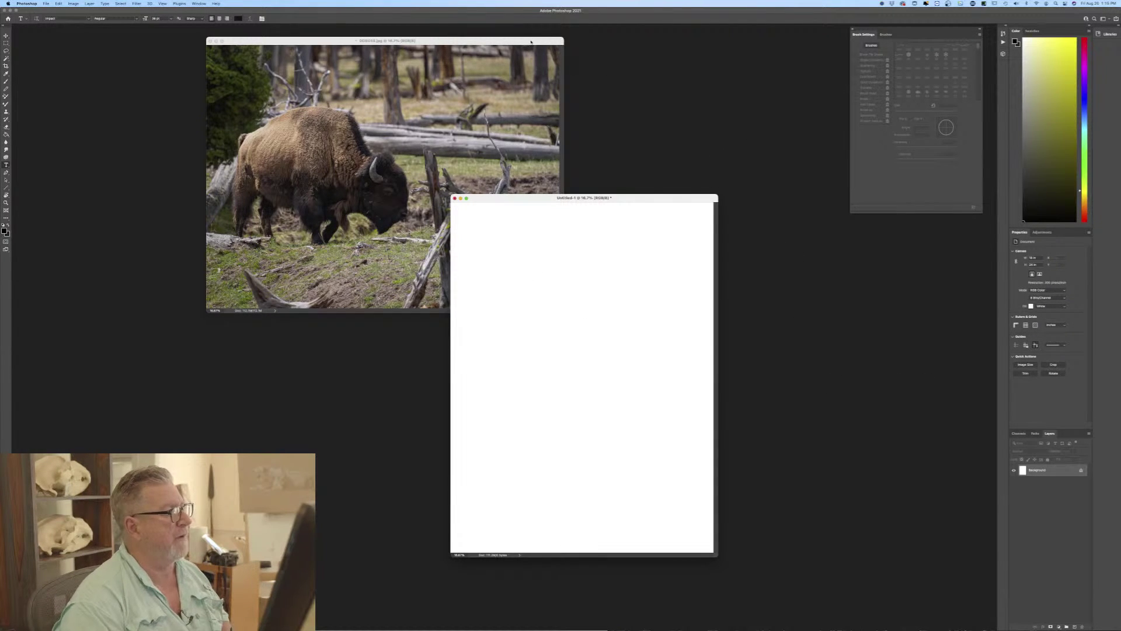
# Move the bison photo off this screen and show the blank canvas in full-screen mode, fitted to the view.
pyautogui.moveTo(531, 42); pyautogui.dragTo(777, 1)
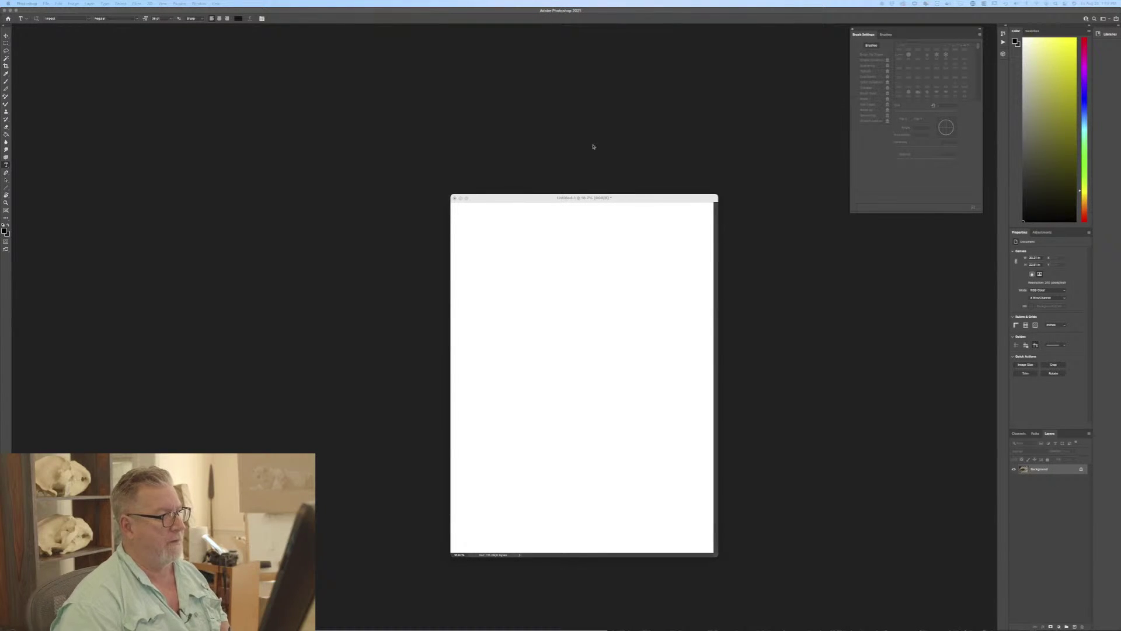
pyautogui.moveTo(626, 198); pyautogui.dragTo(491, 97)
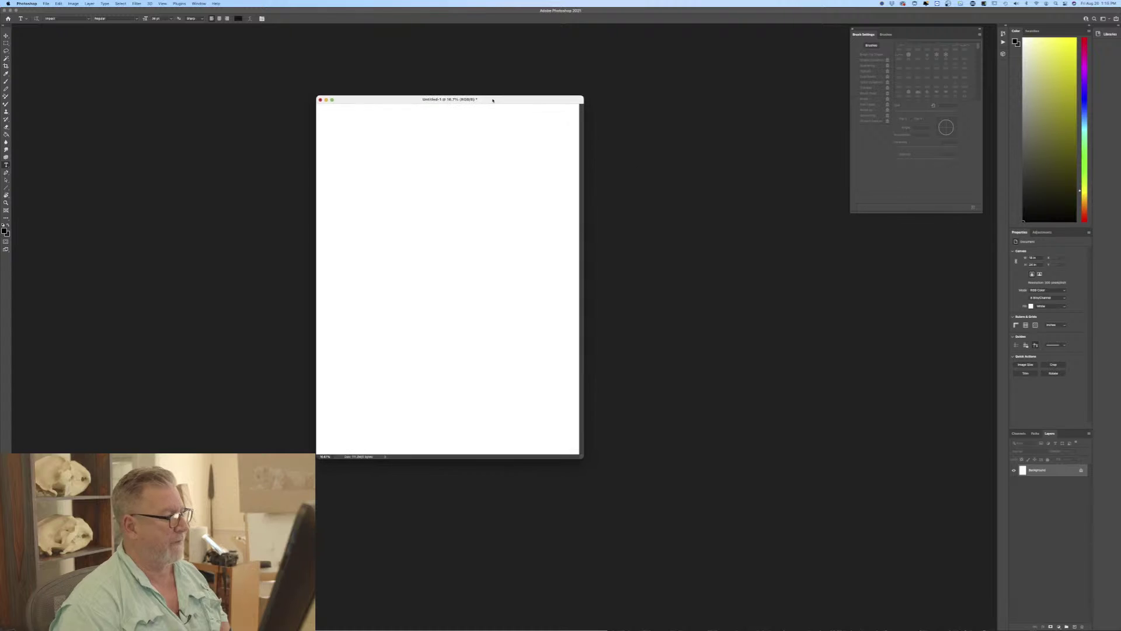
pyautogui.press('f')
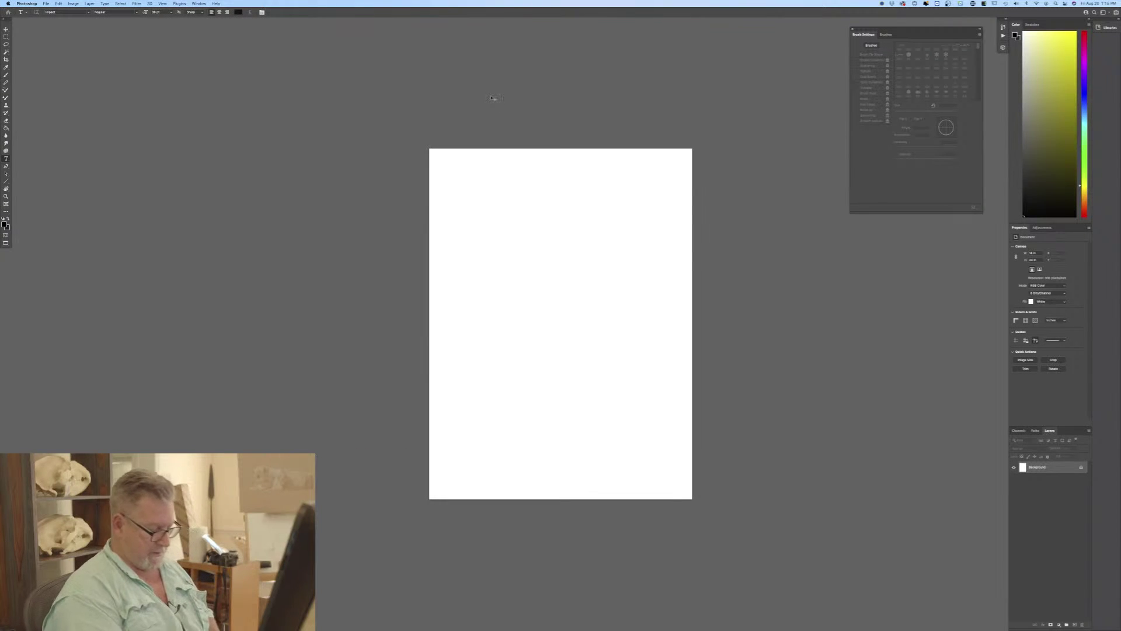
pyautogui.press('super+0')
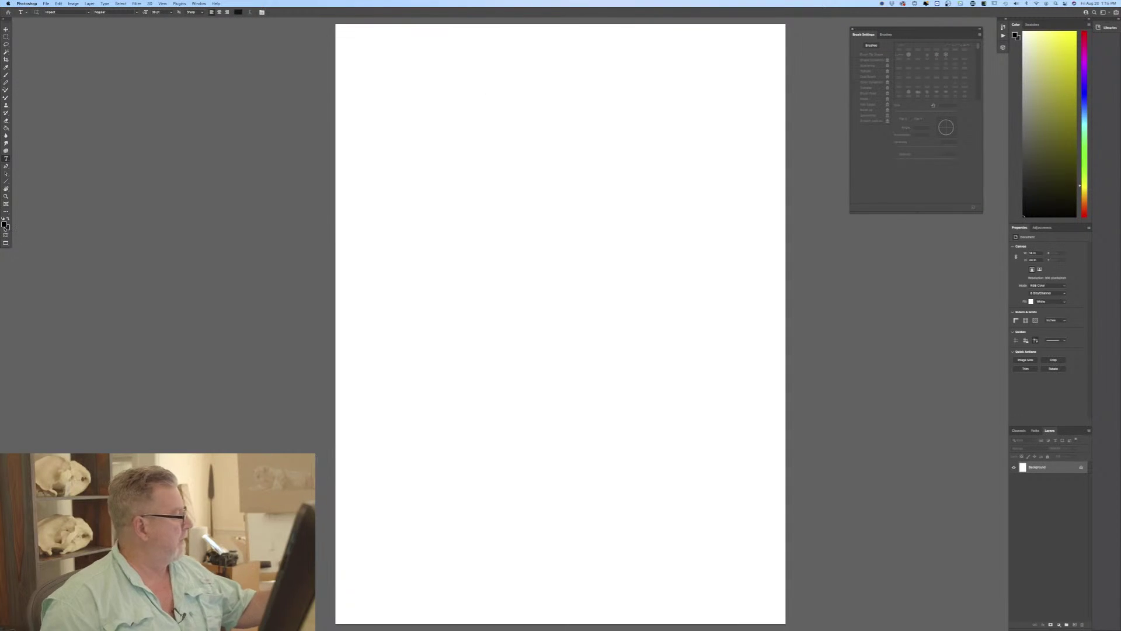
# Choose a muted warm grey foreground colour and fill the whole background with it using the Paint Bucket.
pyautogui.click(5, 225)
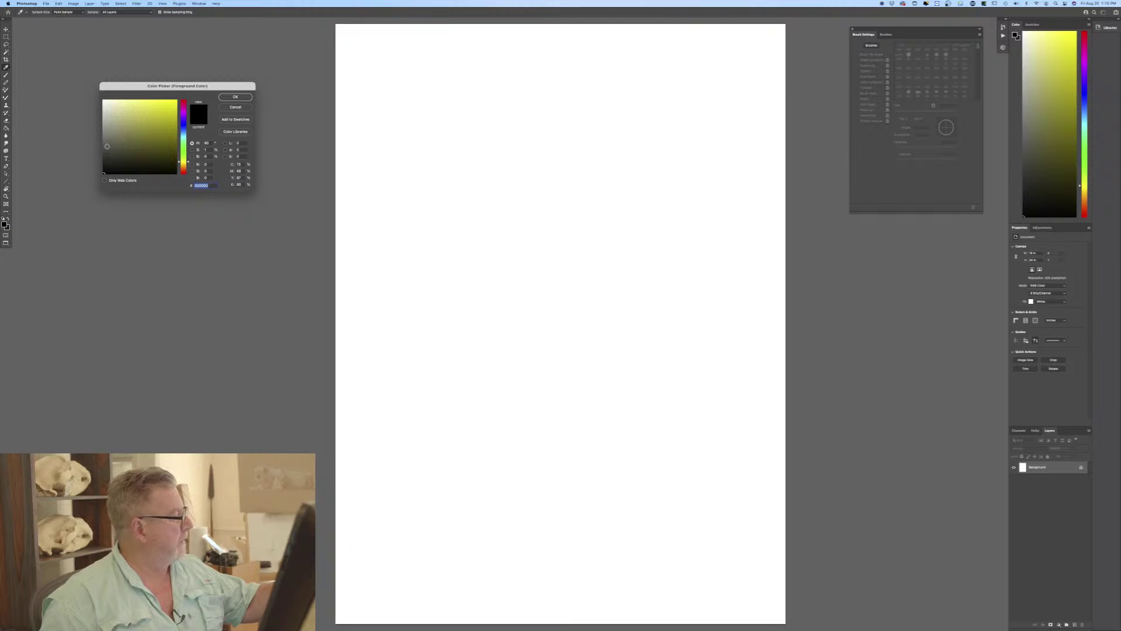
pyautogui.click(184, 166)
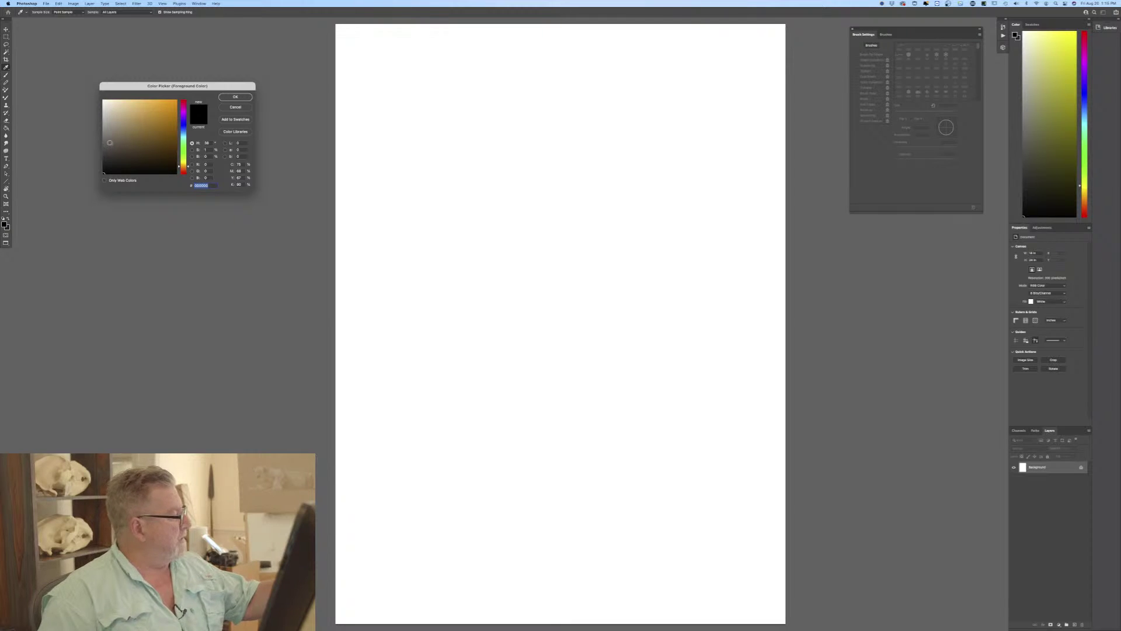
pyautogui.click(111, 134)
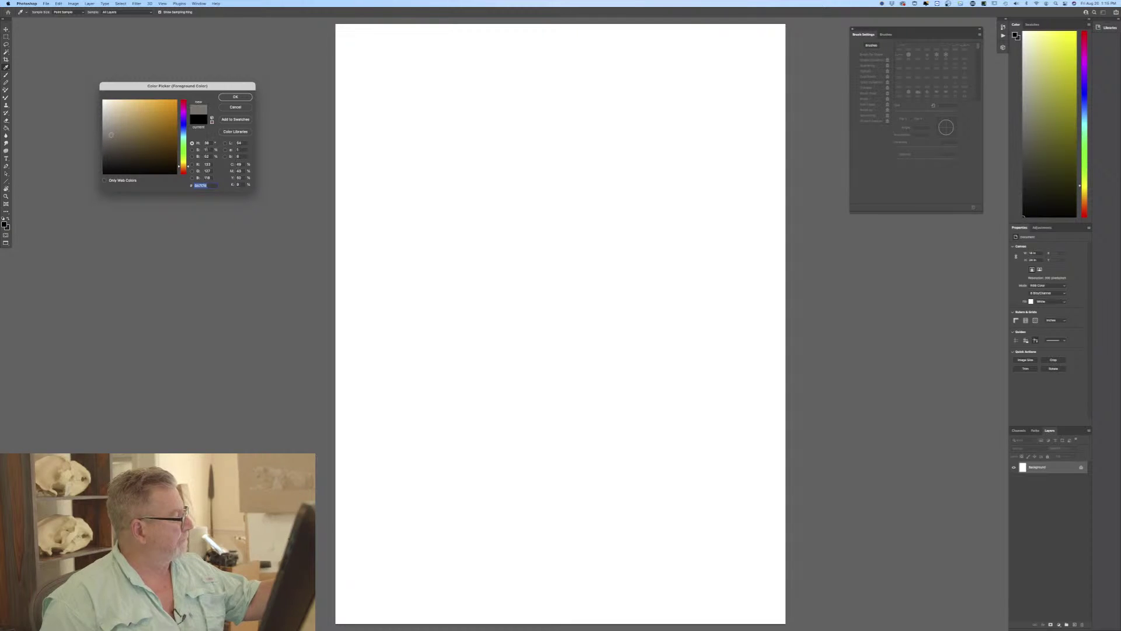
pyautogui.click(114, 127)
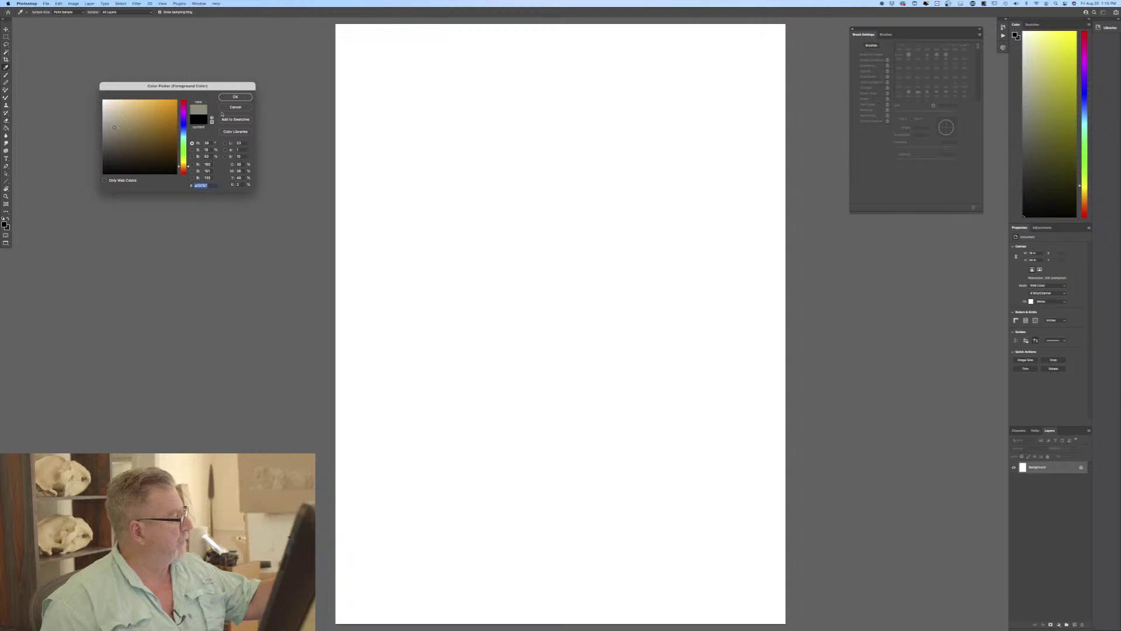
pyautogui.press('Return')
pyautogui.press('t')
pyautogui.press('g')
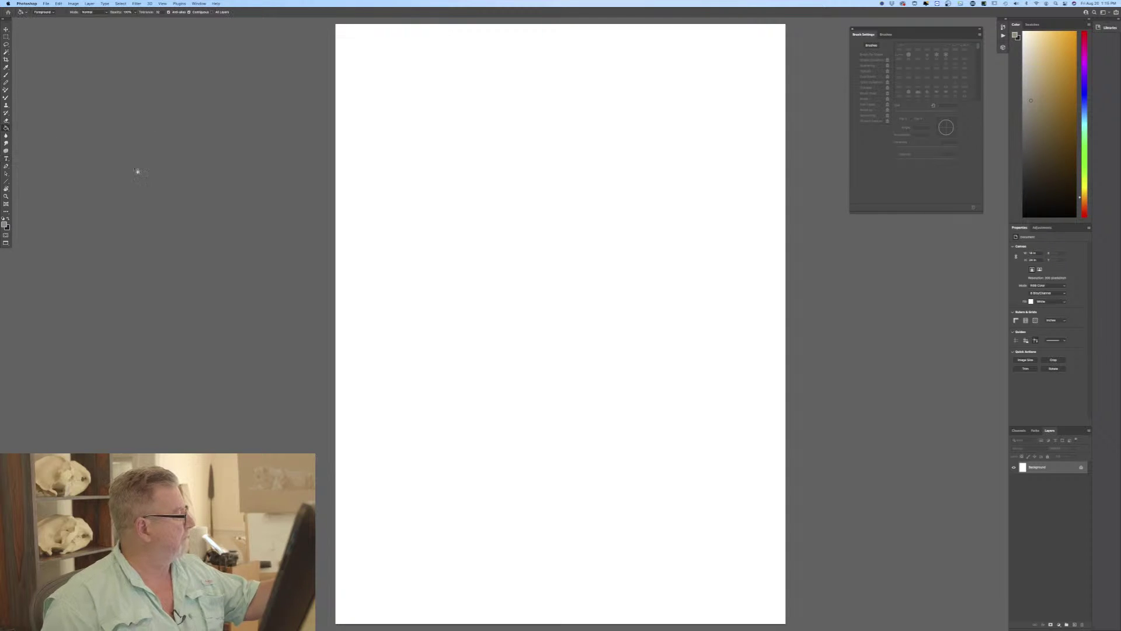
pyautogui.click(446, 347)
# Add a new layer above the background and set the foreground colour to a very dark, near-black brown.
pyautogui.click(1073, 625)
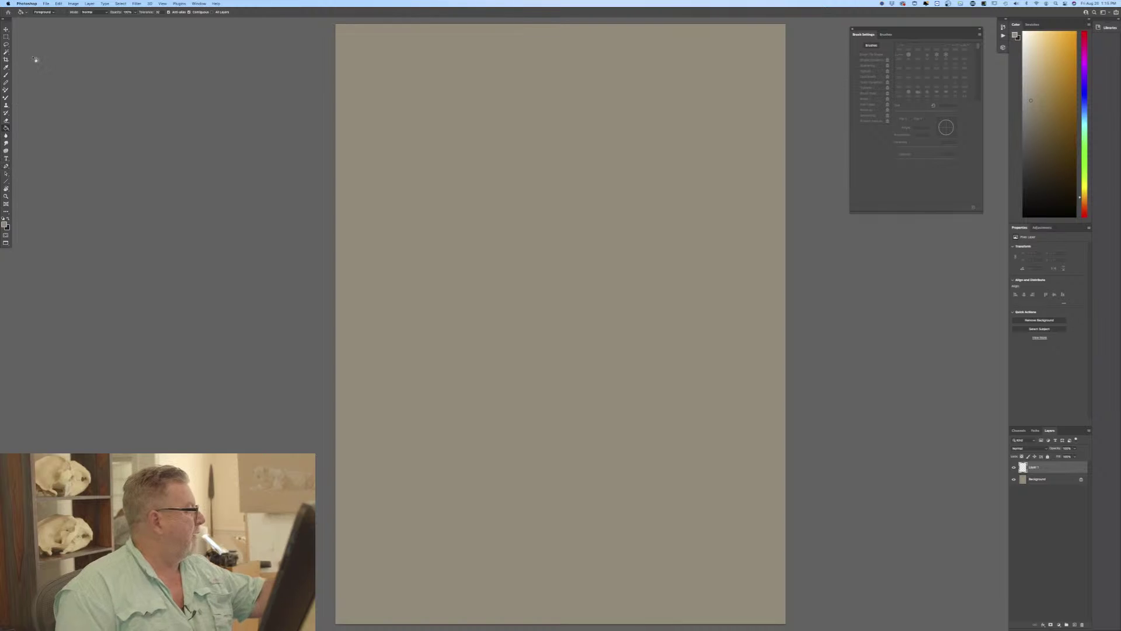
pyautogui.click(5, 224)
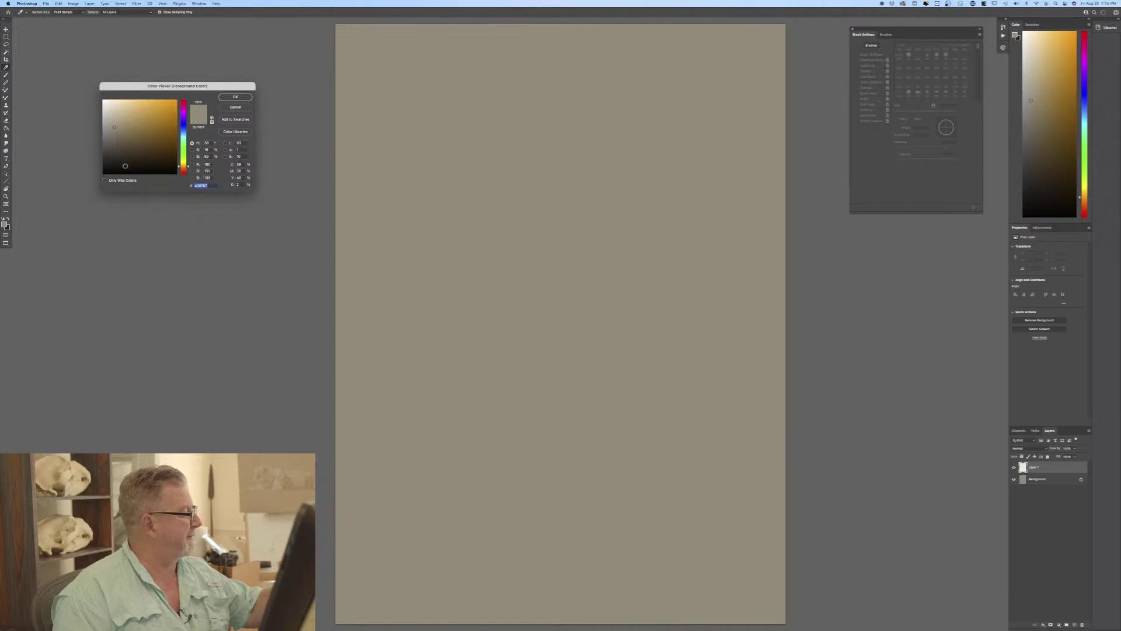
pyautogui.click(126, 166)
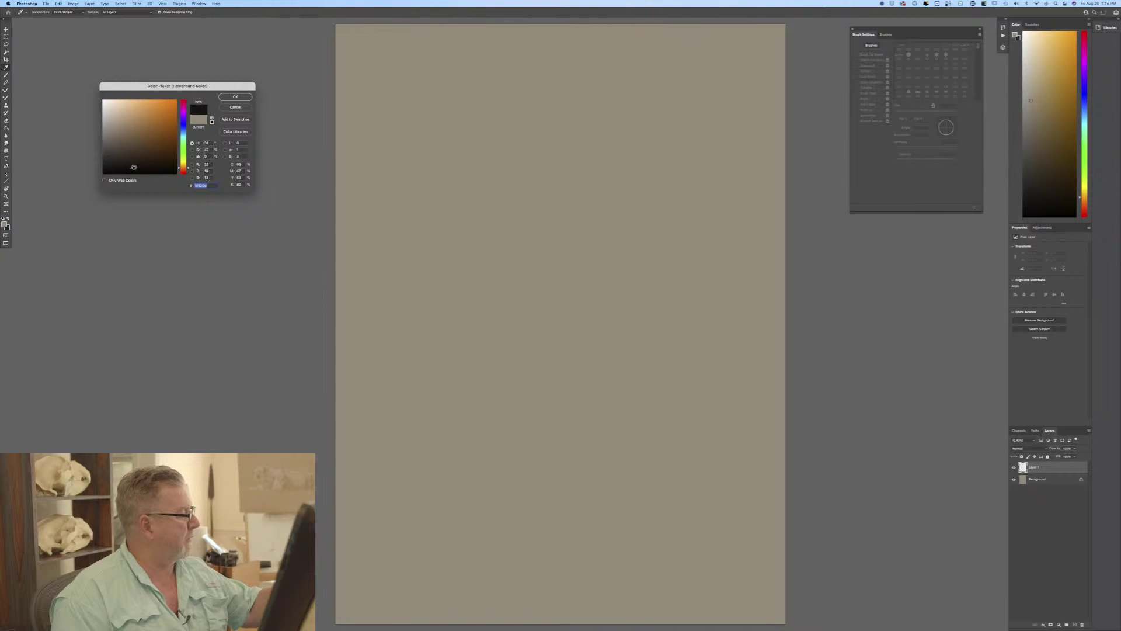
pyautogui.click(235, 97)
pyautogui.press('g')
# Set up the Brush tool with the first flat brush in the open preset group, pressure-controlled size and a slightly larger tip.
pyautogui.click(6, 75)
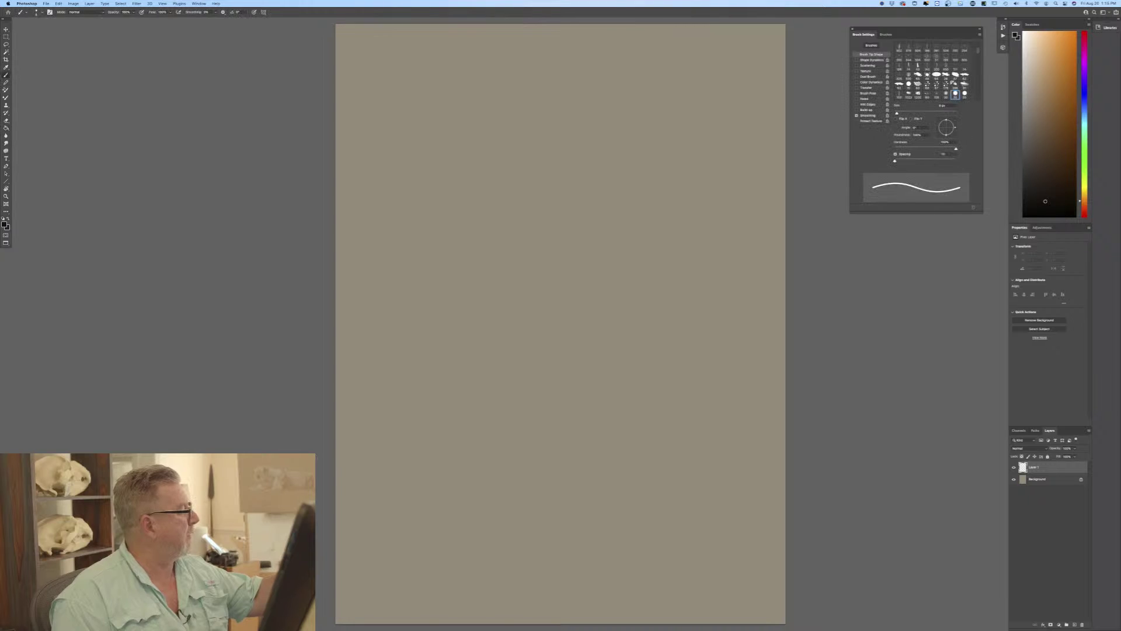
pyautogui.click(36, 12)
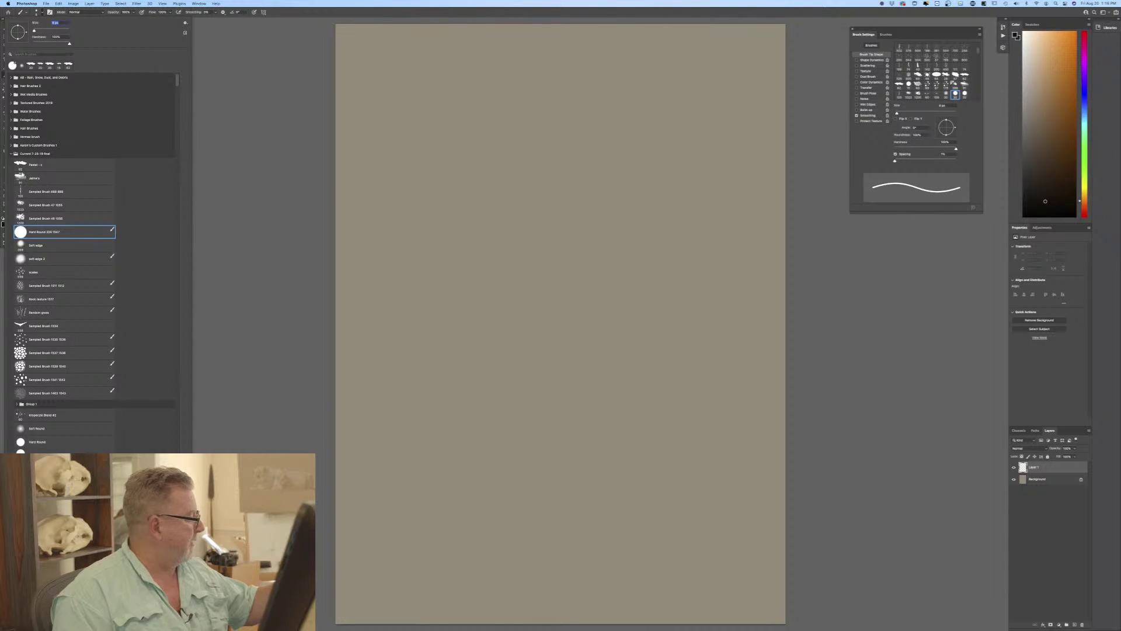
pyautogui.click(33, 166)
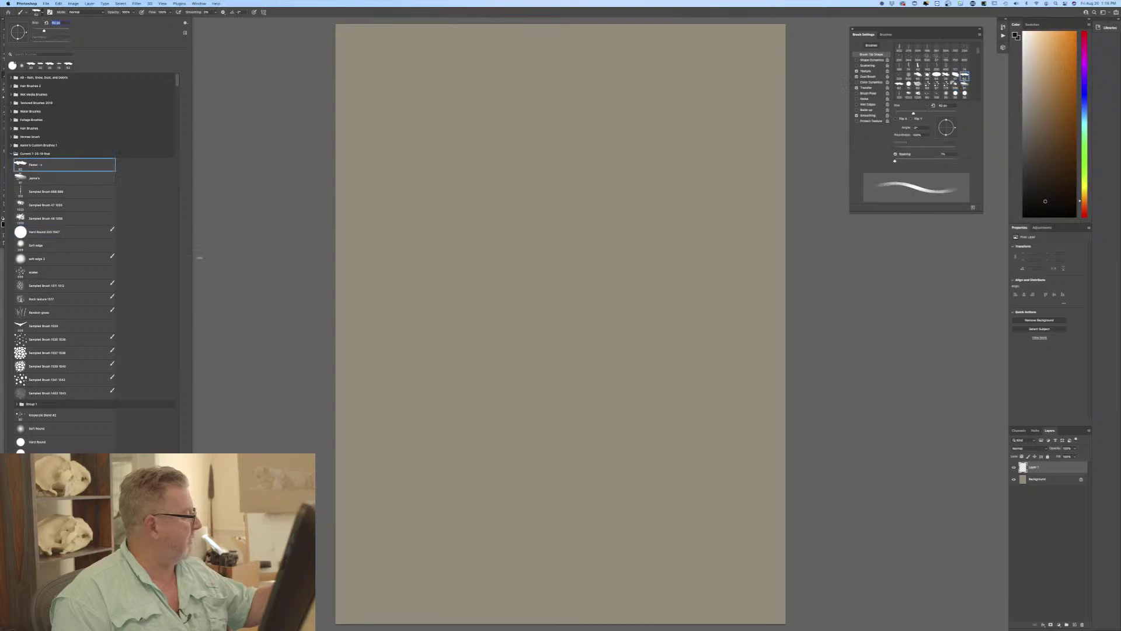
pyautogui.click(267, 315)
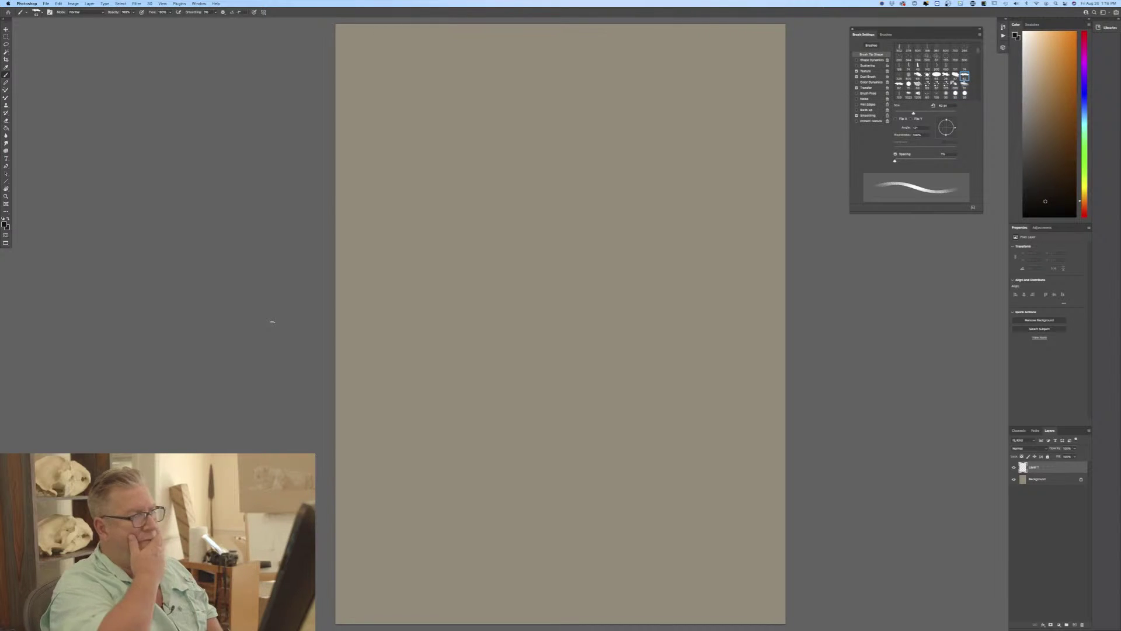
pyautogui.hscroll(5, 272, 322)
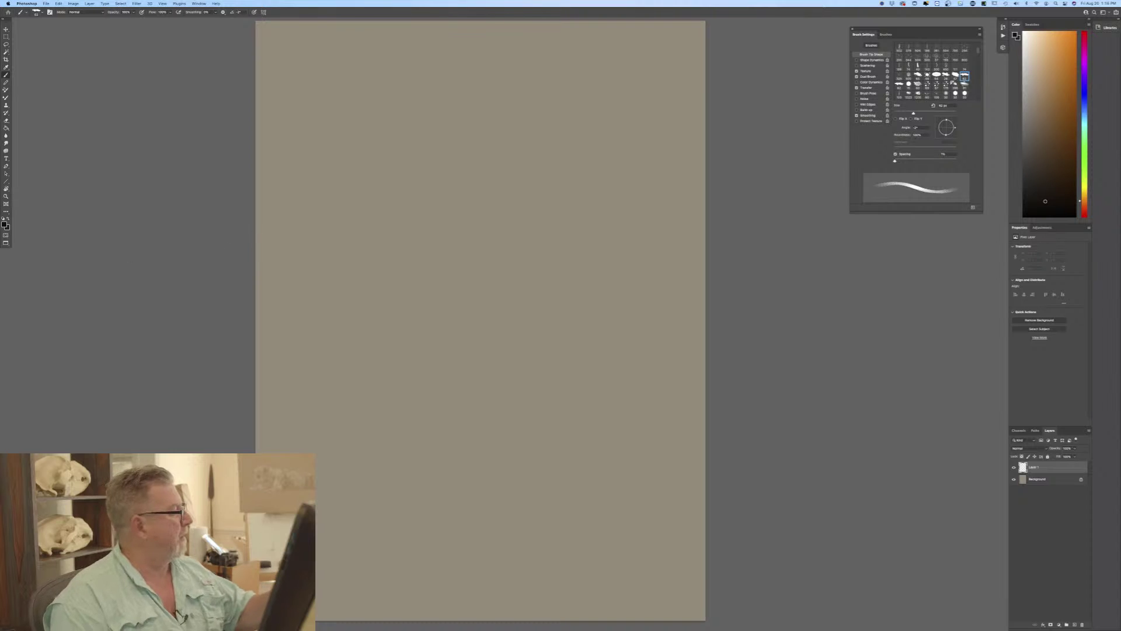
pyautogui.click(254, 13)
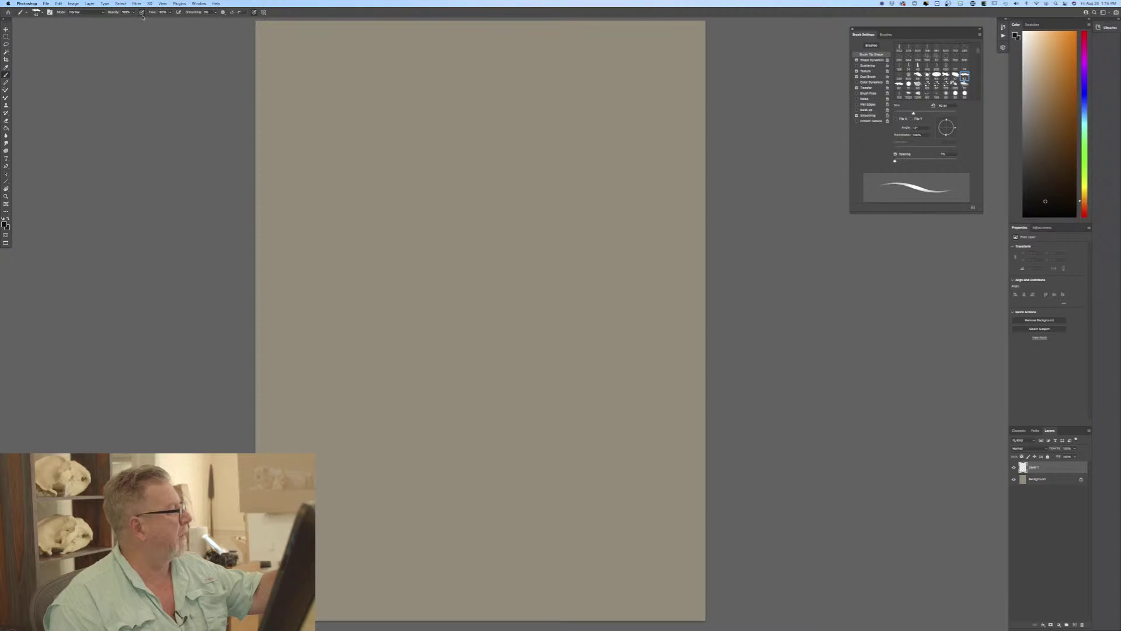
pyautogui.press(']')
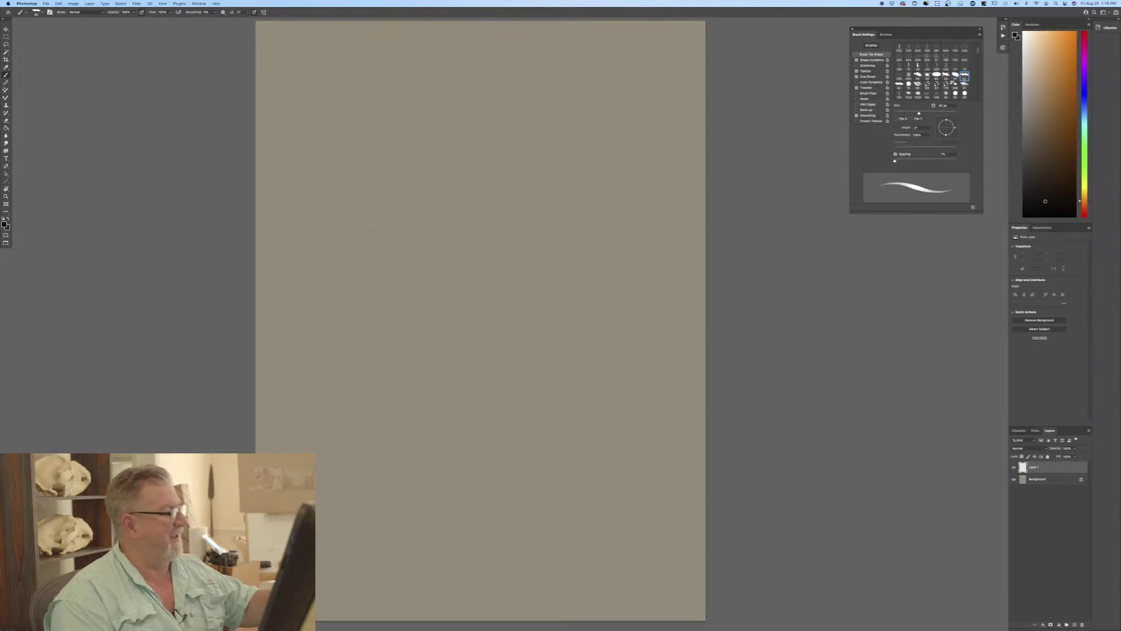
# Sketch a small boxy form in the canvas's upper right area, with a steep slope line running up from its inner corner.
pyautogui.moveTo(585, 142); pyautogui.dragTo(571, 238)
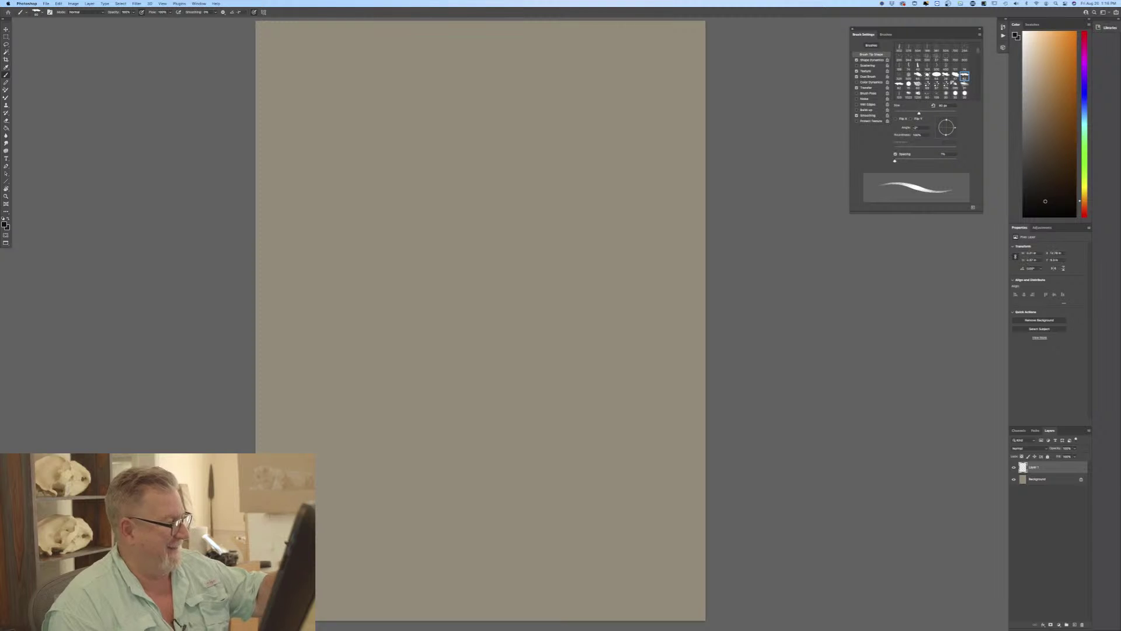
pyautogui.moveTo(581, 151); pyautogui.dragTo(583, 244)
pyautogui.moveTo(536, 137); pyautogui.dragTo(590, 159)
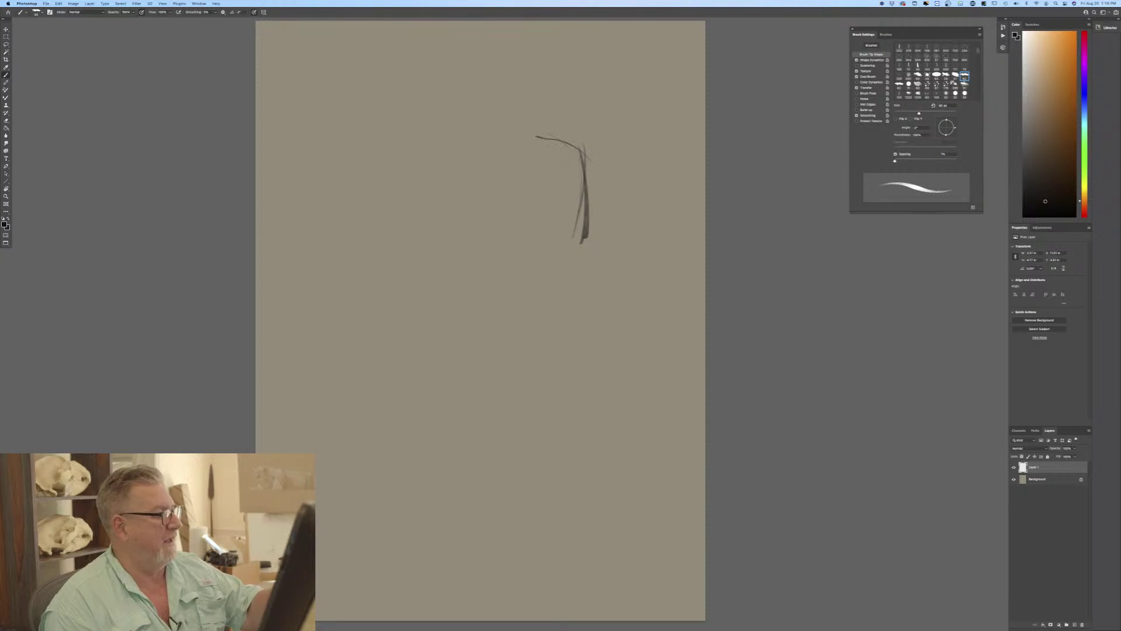
pyautogui.moveTo(519, 142)
pyautogui.mouseDown()
pyautogui.moveTo(502, 201)
pyautogui.moveTo(549, 230)
pyautogui.moveTo(553, 262)
pyautogui.moveTo(504, 222)
pyautogui.mouseUp()
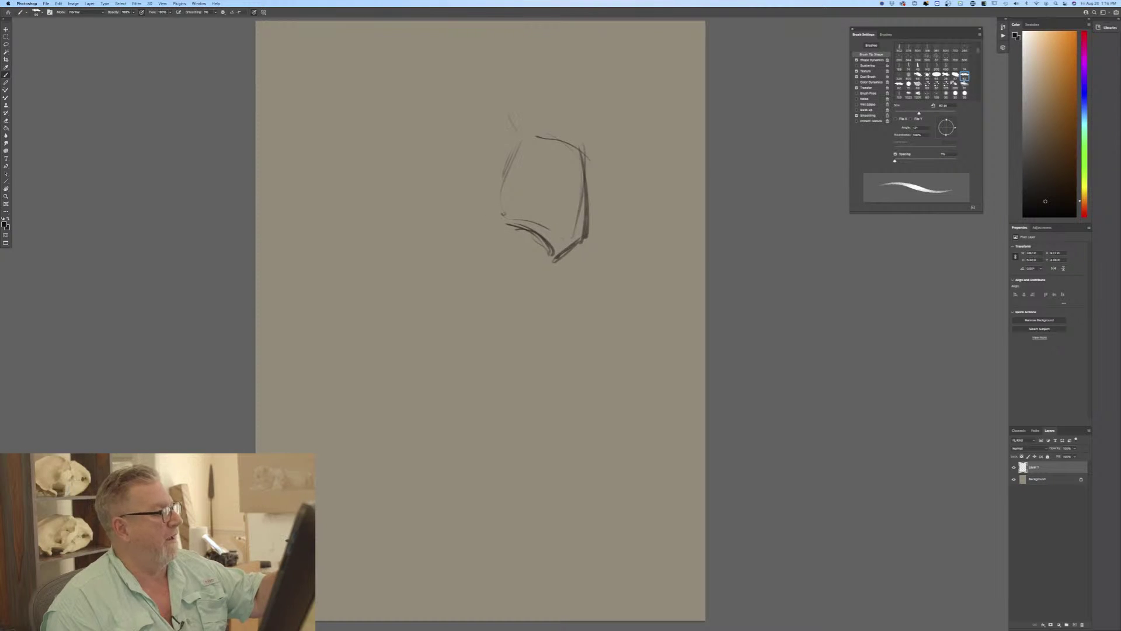
pyautogui.moveTo(506, 87); pyautogui.dragTo(521, 133)
pyautogui.moveTo(490, 77); pyautogui.dragTo(514, 122)
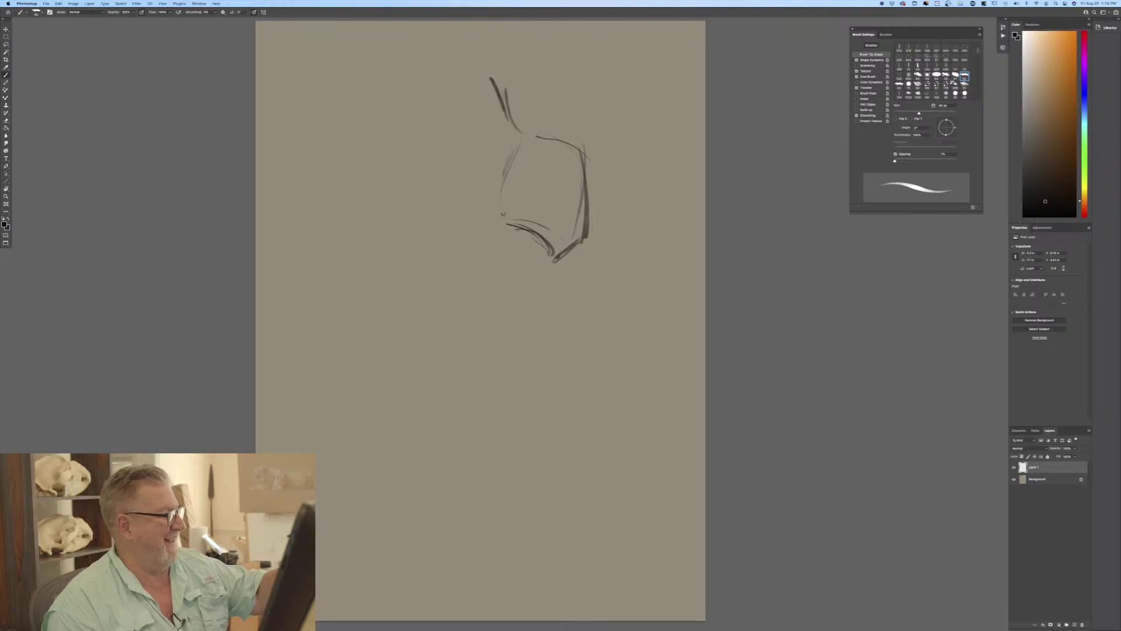
# Sketch a large rounded mass beside the boxy form, reinforce the connecting slope, and add a curved inner contour line.
pyautogui.moveTo(432, 70)
pyautogui.mouseDown()
pyautogui.moveTo(358, 100)
pyautogui.moveTo(337, 149)
pyautogui.mouseUp()
pyautogui.moveTo(399, 239)
pyautogui.mouseDown()
pyautogui.moveTo(467, 236)
pyautogui.moveTo(446, 248)
pyautogui.moveTo(344, 207)
pyautogui.moveTo(330, 187)
pyautogui.mouseUp()
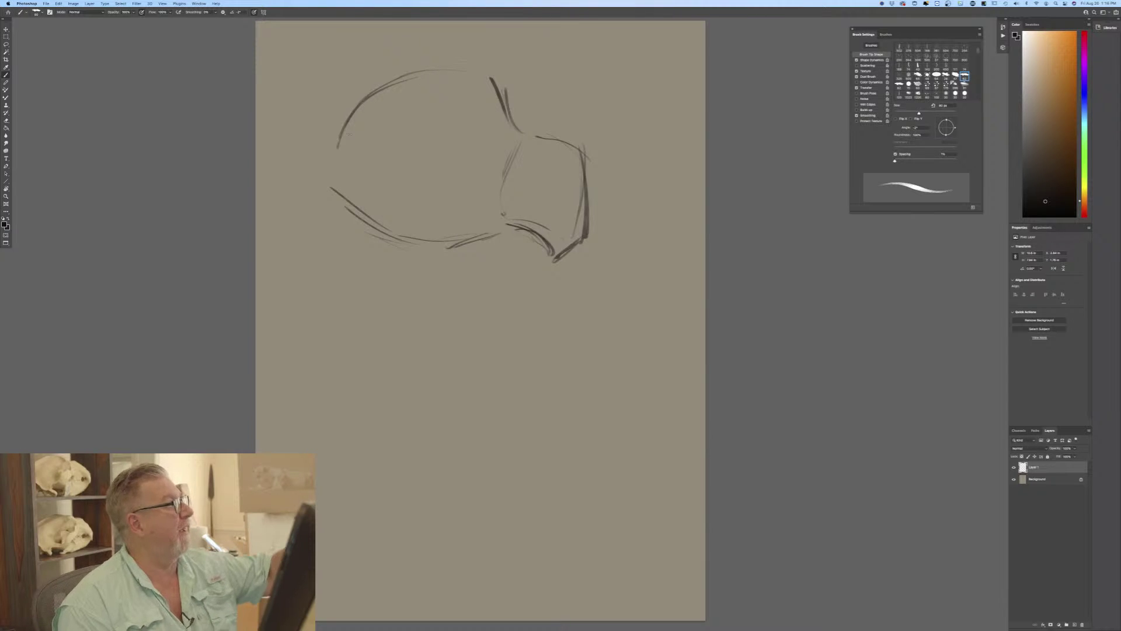
pyautogui.moveTo(359, 100)
pyautogui.mouseDown()
pyautogui.moveTo(303, 141)
pyautogui.moveTo(319, 128)
pyautogui.mouseUp()
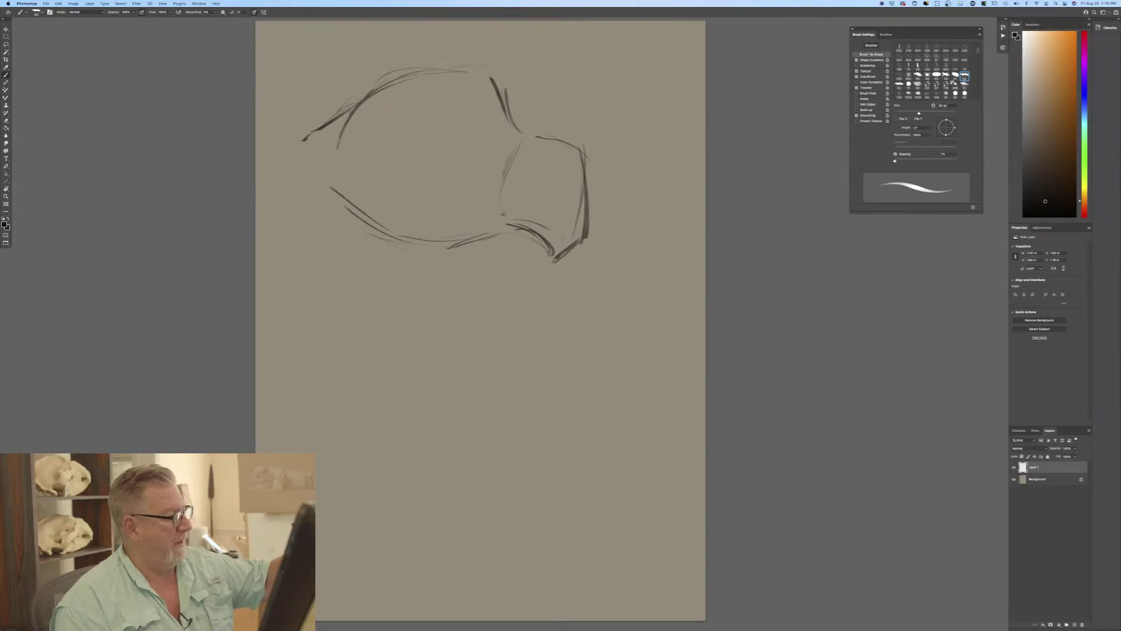
pyautogui.moveTo(503, 74)
pyautogui.mouseDown()
pyautogui.moveTo(527, 131)
pyautogui.moveTo(561, 145)
pyautogui.mouseUp()
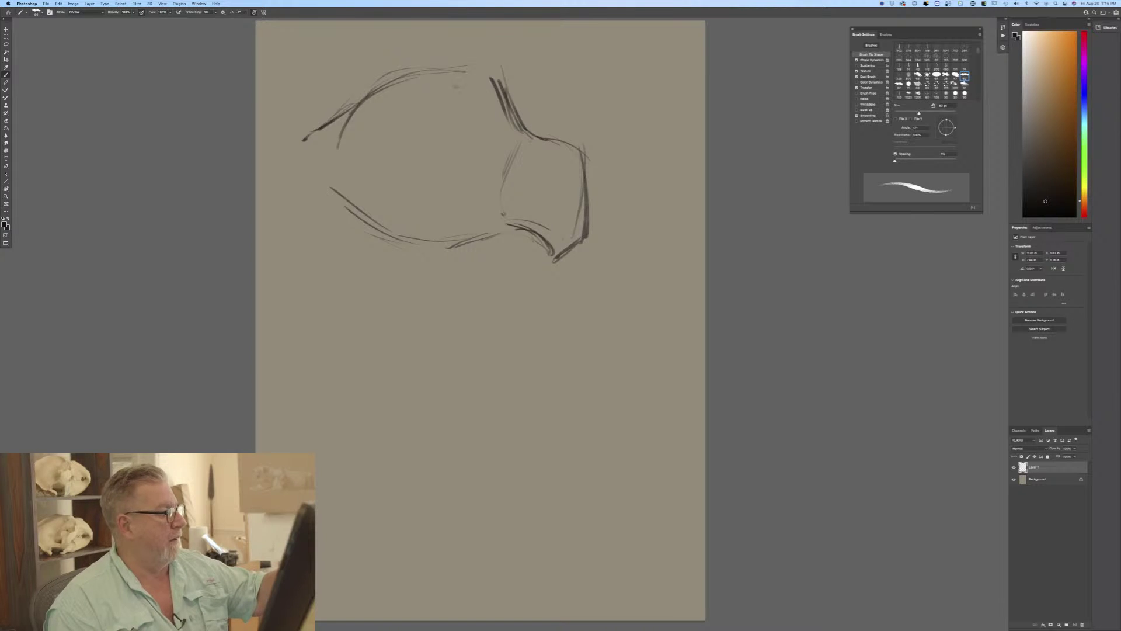
pyautogui.moveTo(460, 86); pyautogui.dragTo(484, 206)
pyautogui.moveTo(455, 101); pyautogui.dragTo(484, 171)
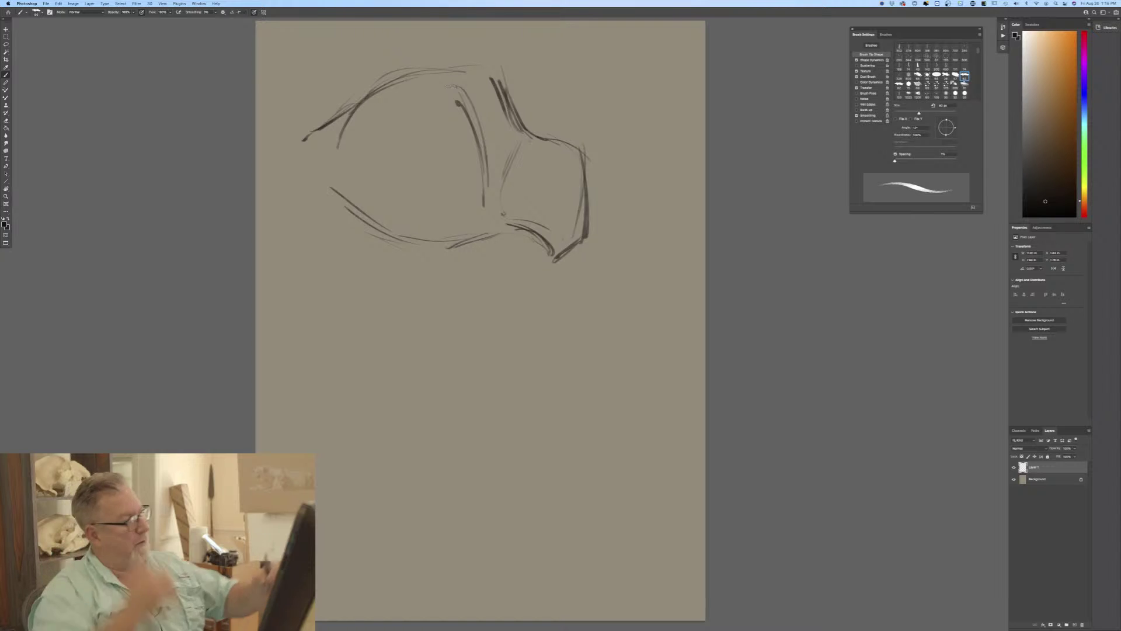
# Add a small curved horn shape over the boxy head's upper outer corner and reinforce the head's inner edge.
pyautogui.moveTo(565, 126); pyautogui.dragTo(591, 171)
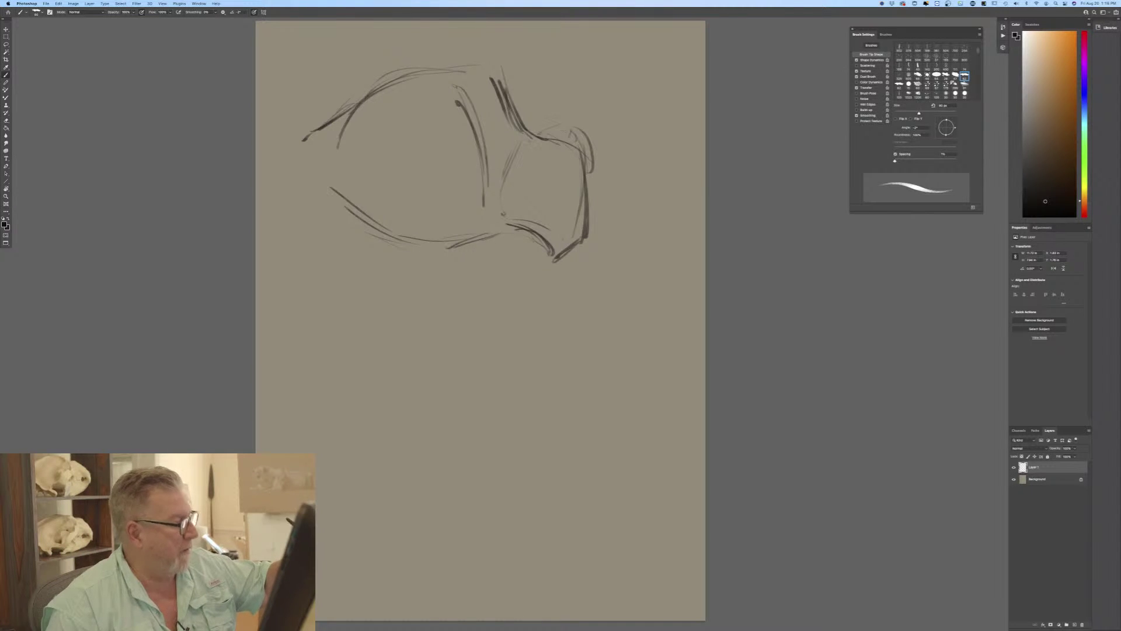
pyautogui.moveTo(520, 132); pyautogui.dragTo(502, 178)
pyautogui.moveTo(512, 160); pyautogui.dragTo(505, 180)
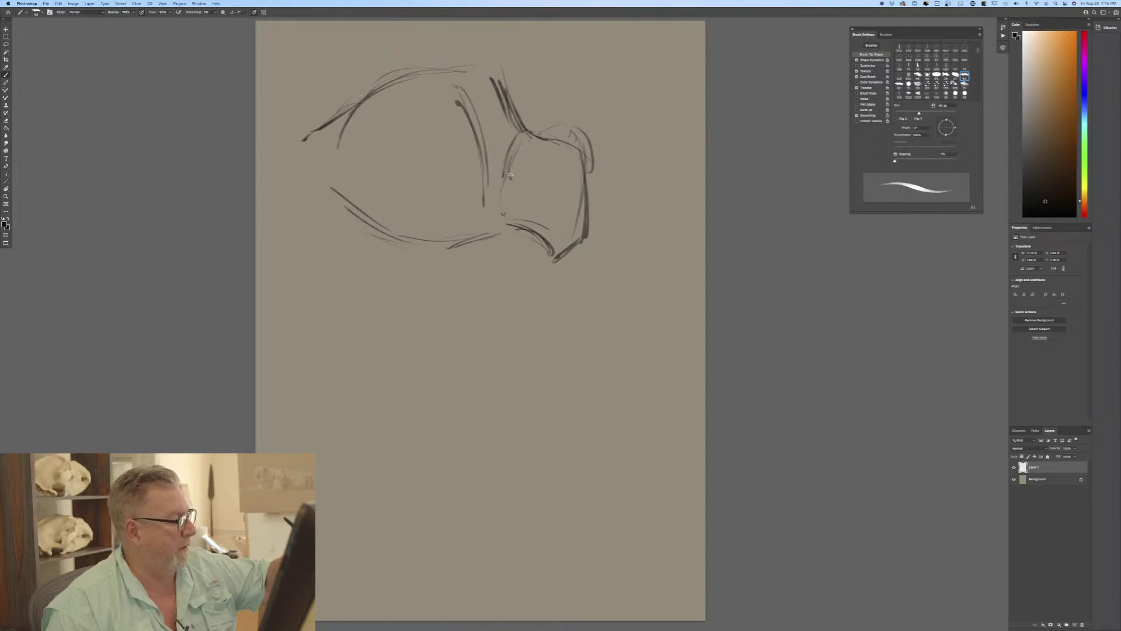
# Try a small oval loop under a short arc inside the large rounded mass, and undo the recent strokes.
pyautogui.moveTo(416, 115)
pyautogui.mouseDown()
pyautogui.moveTo(466, 123)
pyautogui.moveTo(450, 137)
pyautogui.mouseUp()
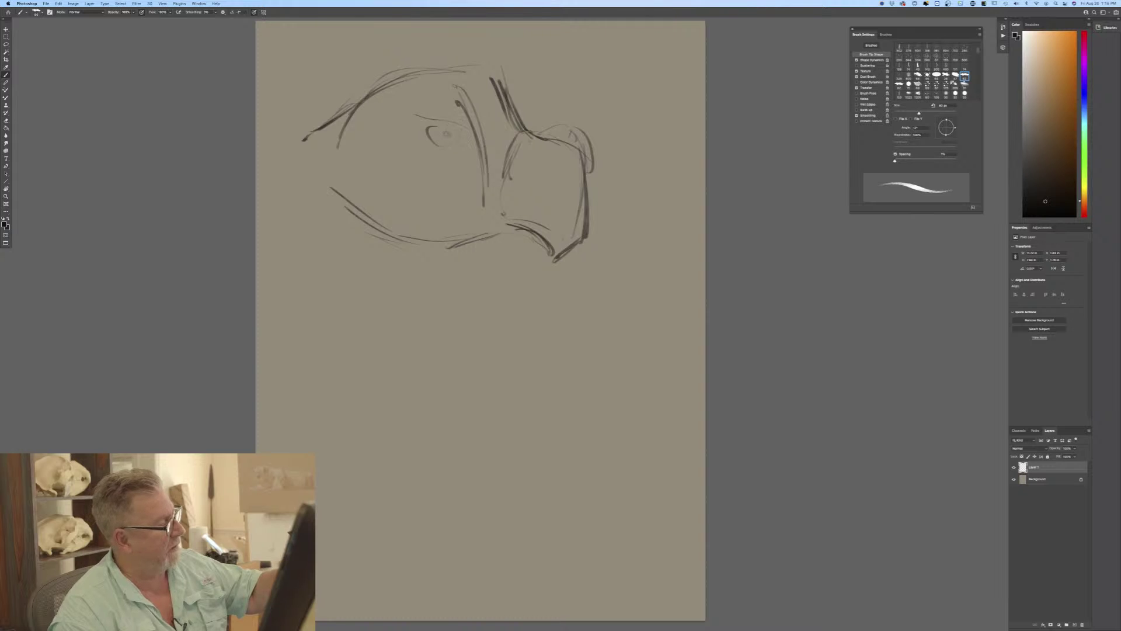
pyautogui.press('super+z')
pyautogui.press('super+z')
pyautogui.press('super+z')
pyautogui.hotkey('ctrl', 'z')
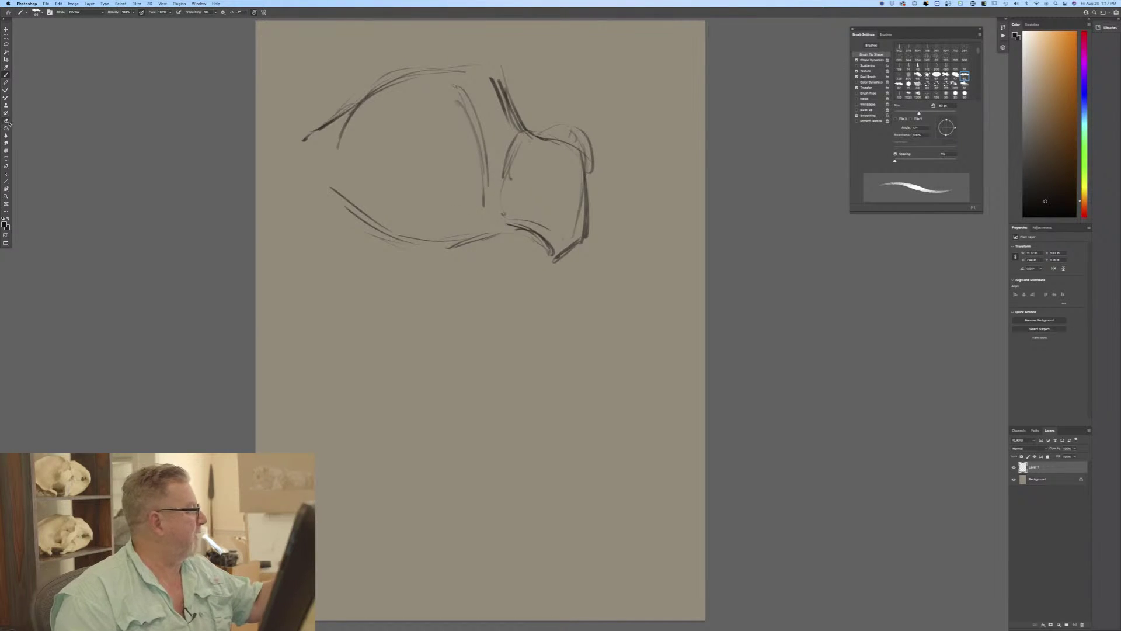
# Try a hard round brush on the inner contour line of the rounded mass, and undo the recent strokes.
pyautogui.click(36, 12)
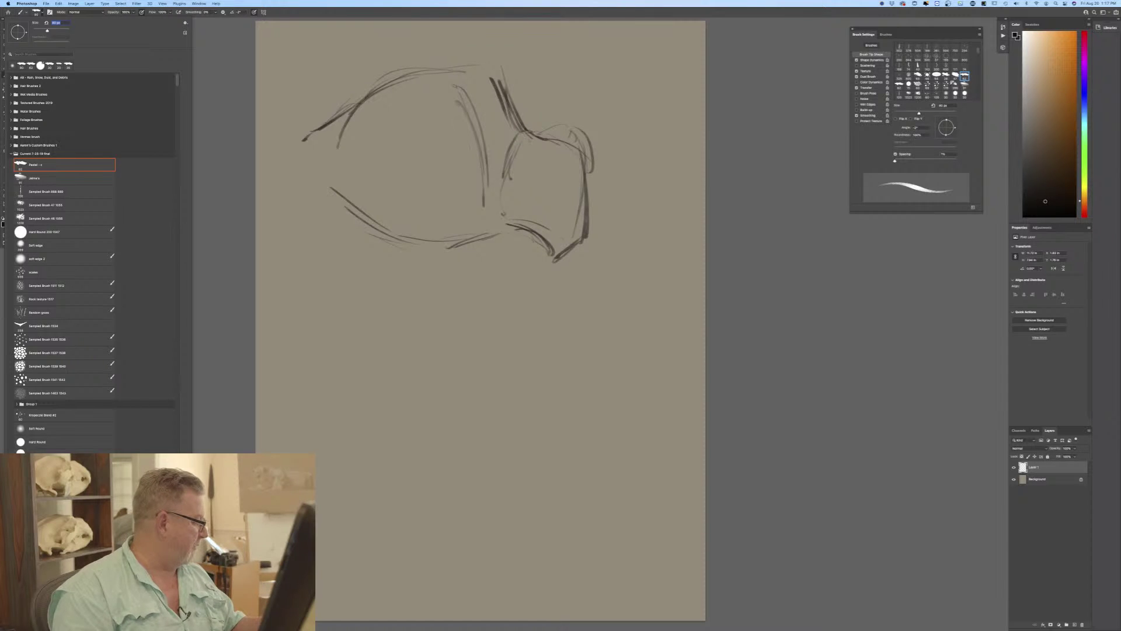
pyautogui.click(58, 455)
pyautogui.press('Return')
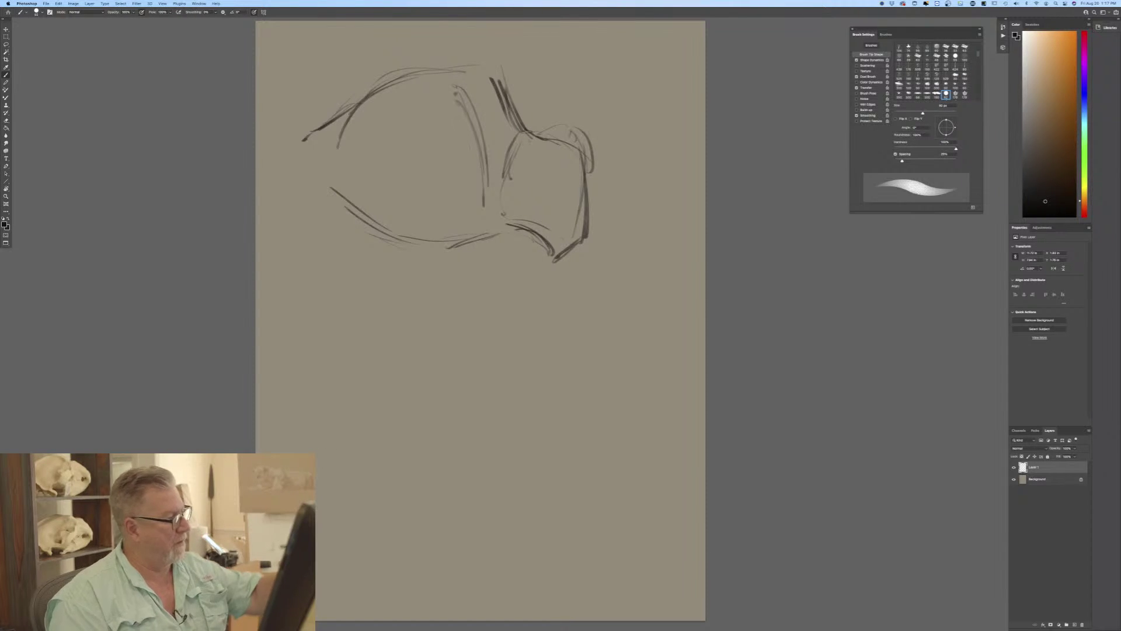
pyautogui.moveTo(452, 90); pyautogui.dragTo(462, 133)
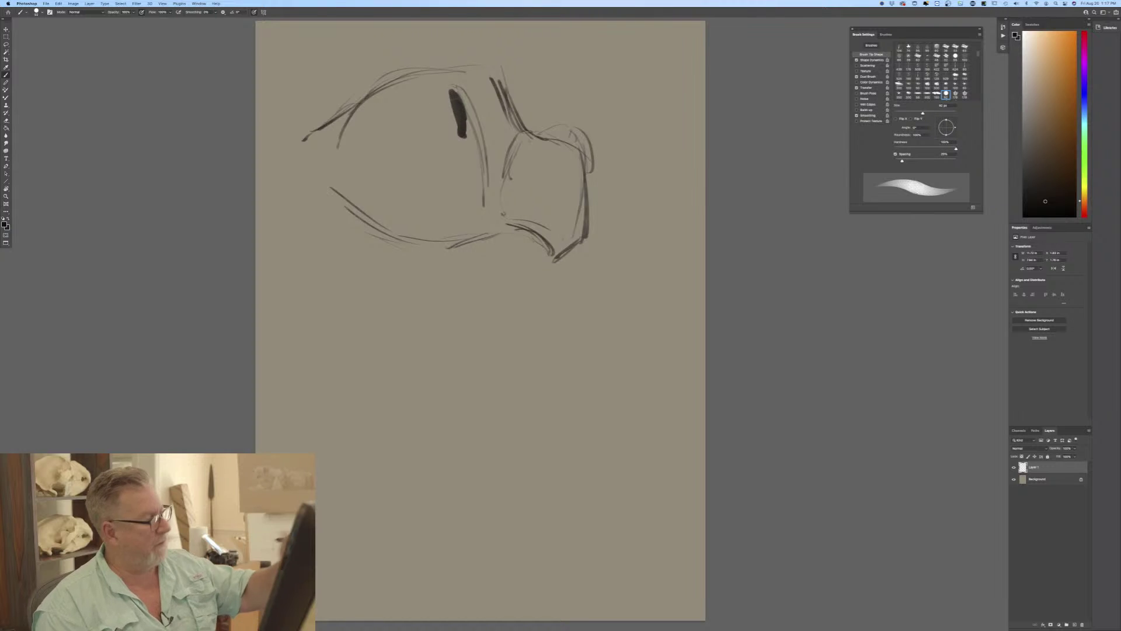
pyautogui.hotkey('ctrl', 'z')
pyautogui.hotkey('ctrl', 'z')
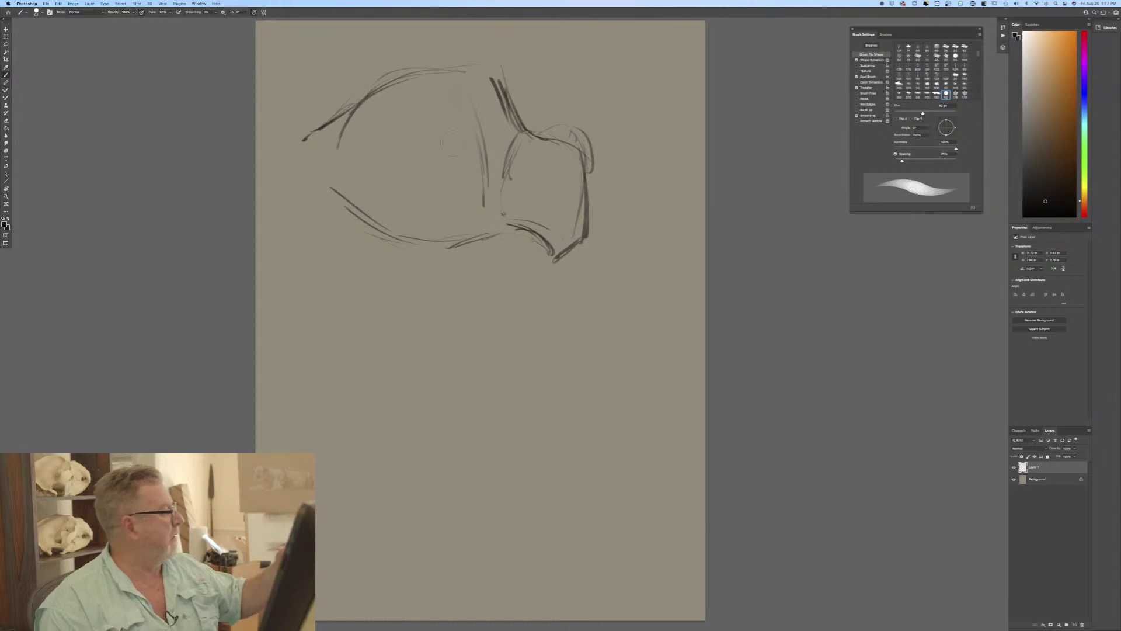
# Try the hard round tool preset with a short test stroke below the sketch, and undo it.
pyautogui.press('e')
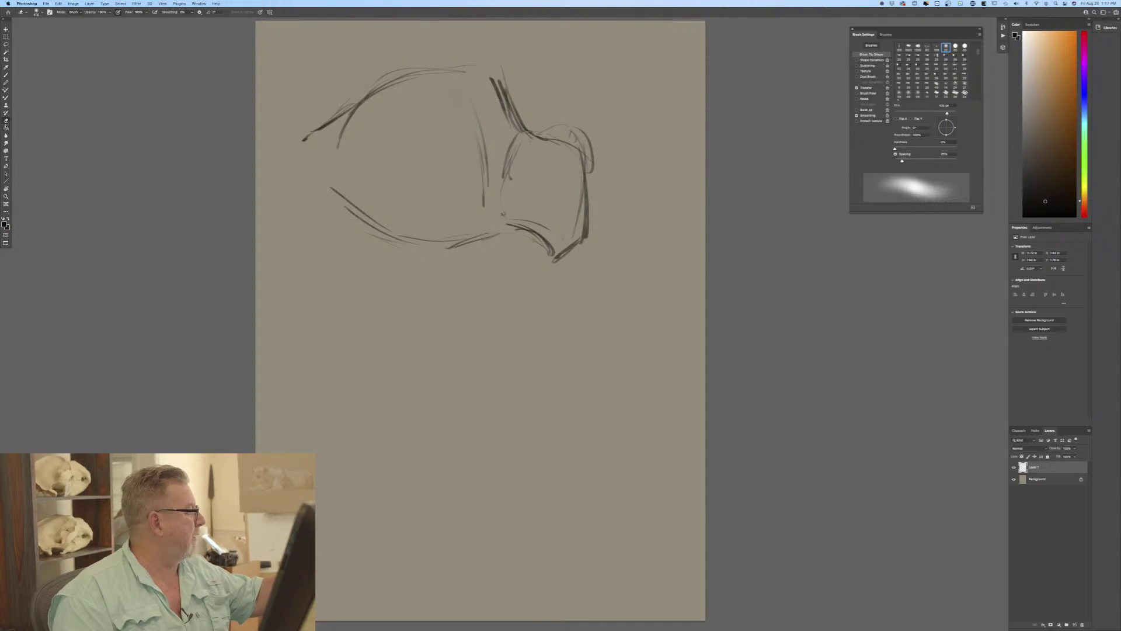
pyautogui.click(37, 11)
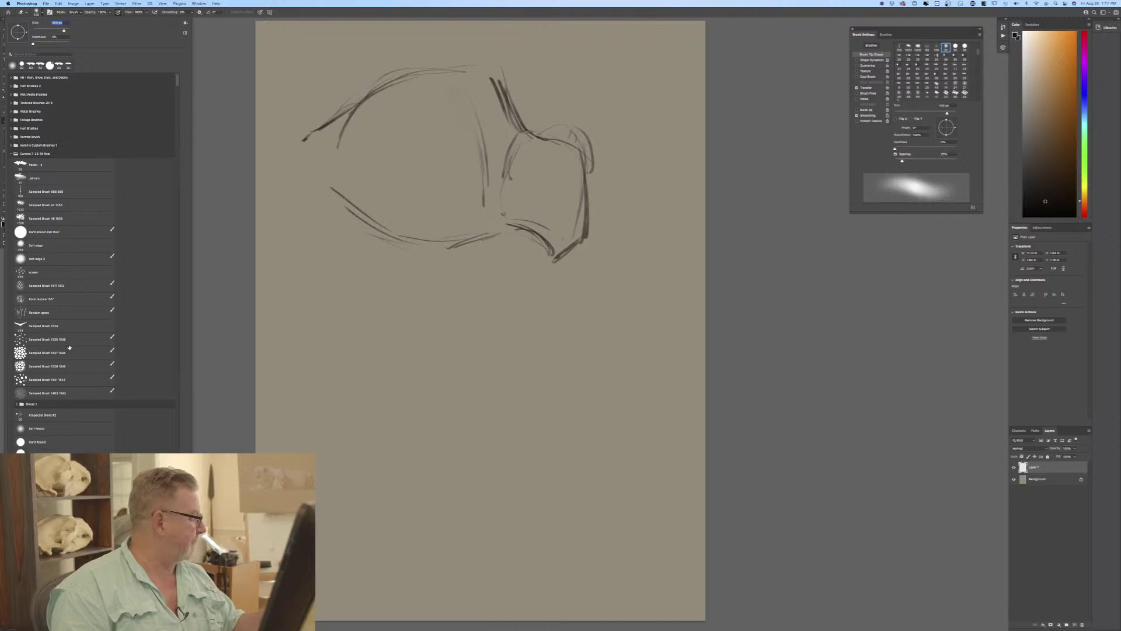
pyautogui.click(44, 232)
pyautogui.click(333, 311)
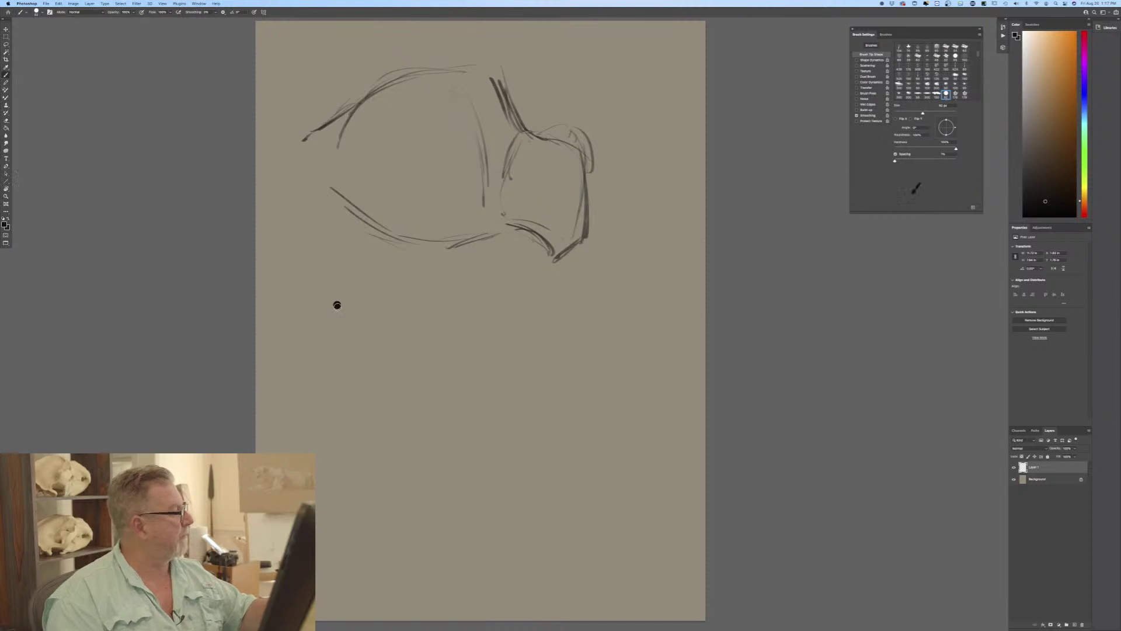
pyautogui.moveTo(337, 305); pyautogui.dragTo(346, 373)
pyautogui.hotkey('ctrl', 'z')
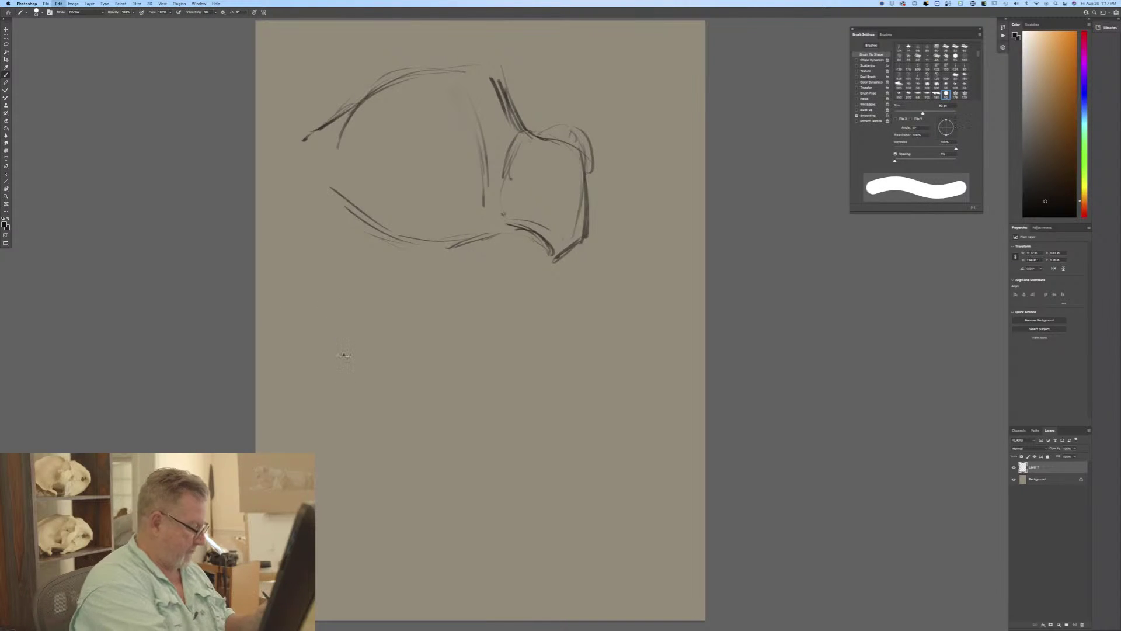
# Set the Eraser to a hard round tip and erase the curved inner contour line of the rounded mass.
pyautogui.click(7, 122)
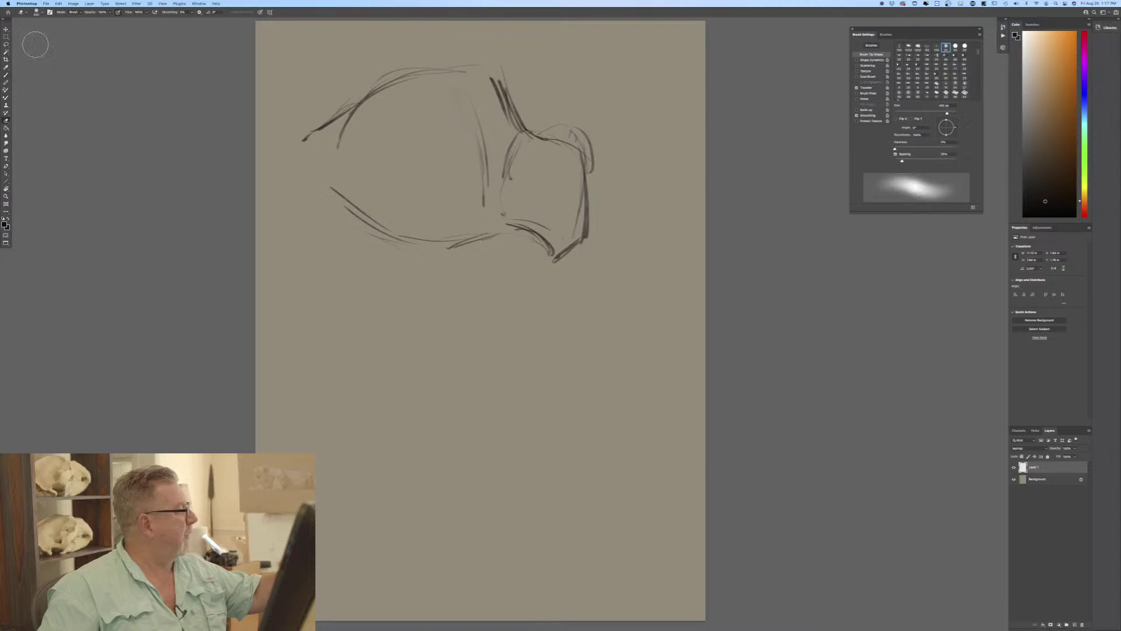
pyautogui.click(36, 11)
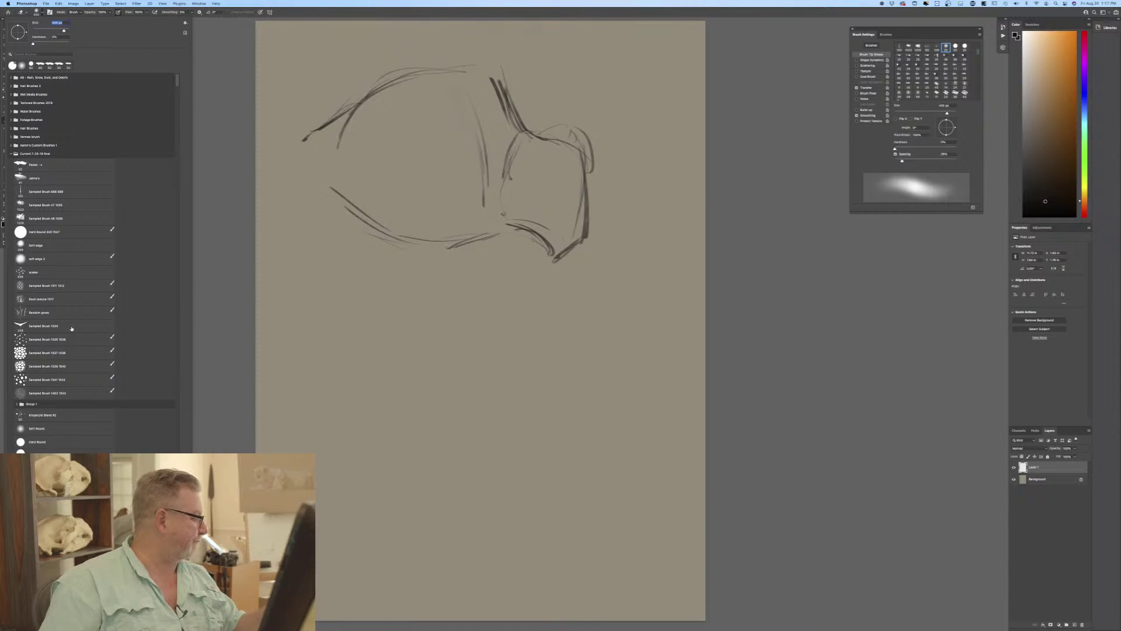
pyautogui.click(36, 450)
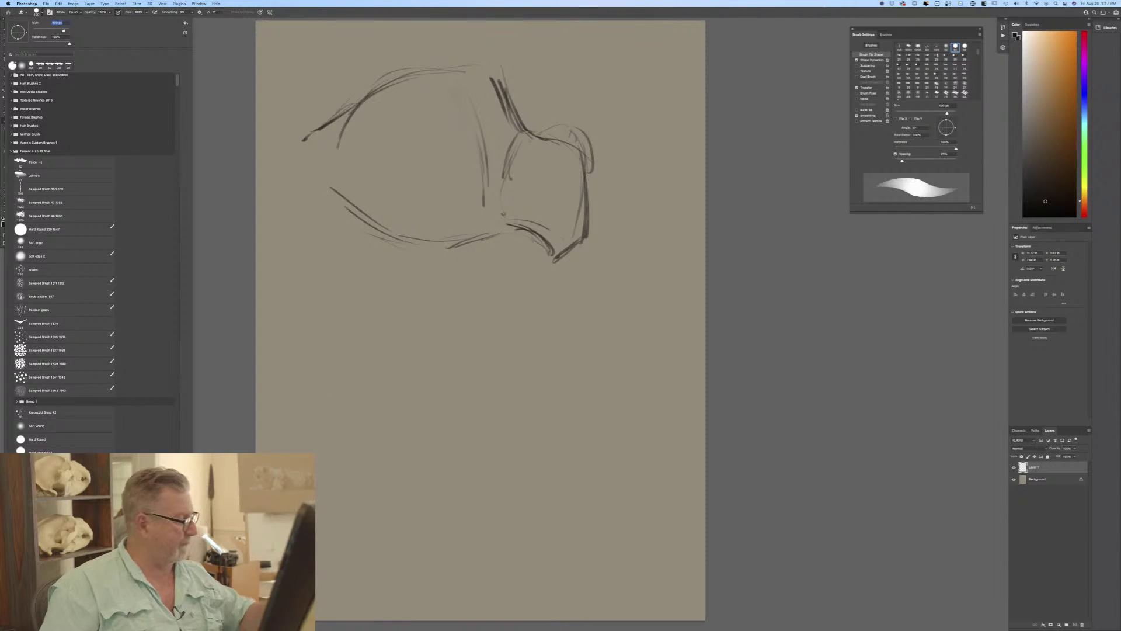
pyautogui.press('Return')
pyautogui.moveTo(477, 122); pyautogui.dragTo(484, 204)
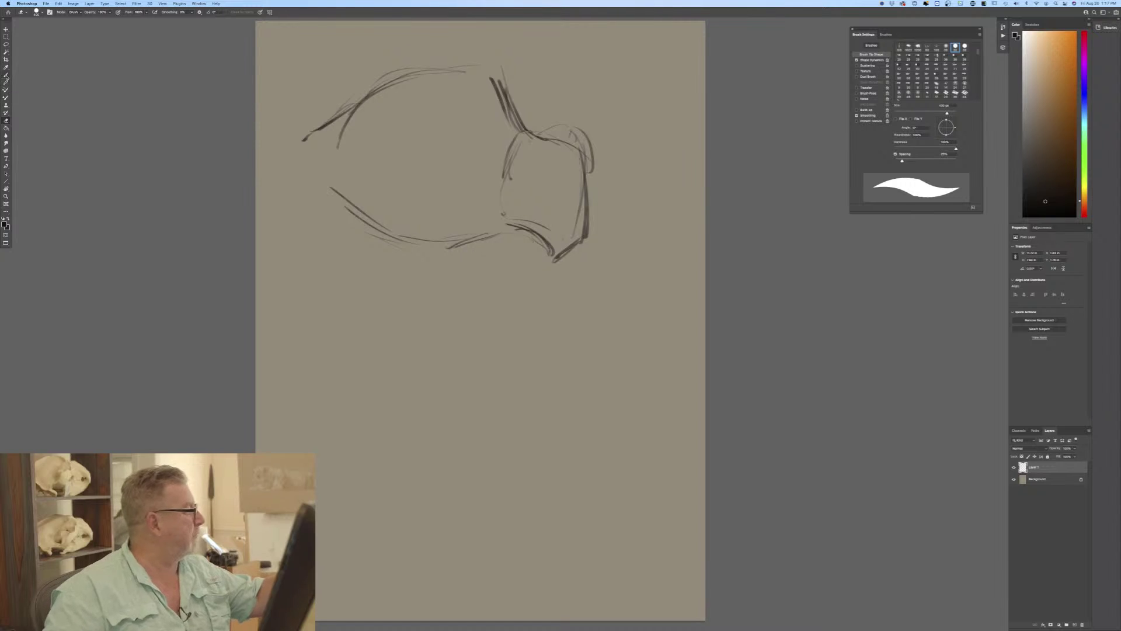
# Return to the first flat brush in the open preset group and sketch the back line sloping into a rounded rump.
pyautogui.press('b')
pyautogui.click(36, 11)
pyautogui.click(39, 166)
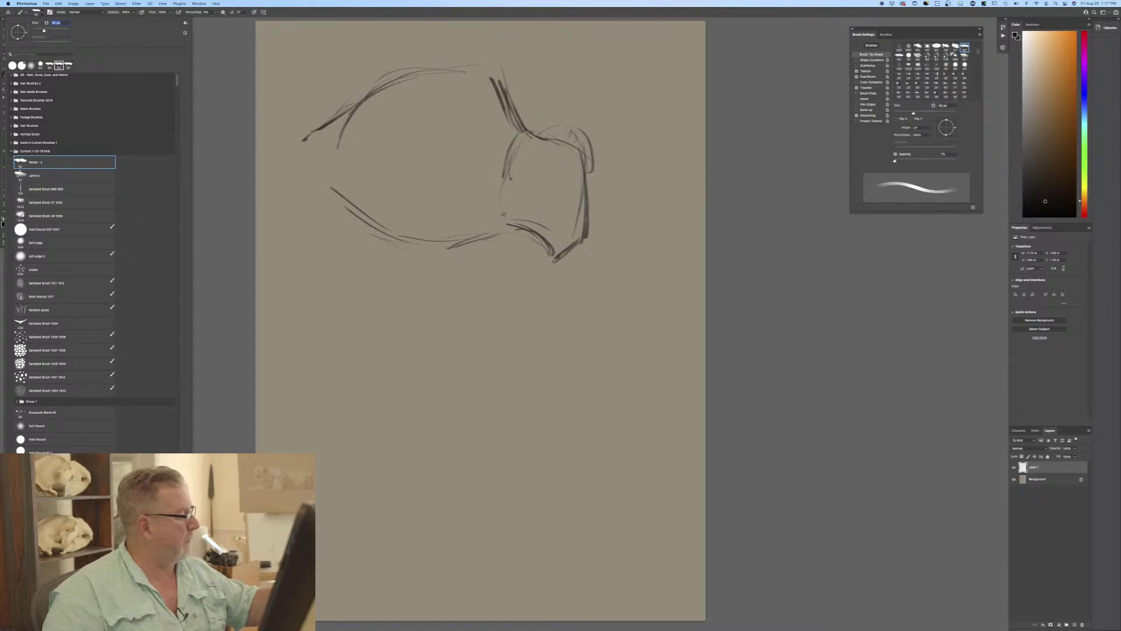
pyautogui.press('Return')
pyautogui.moveTo(374, 85); pyautogui.dragTo(286, 155)
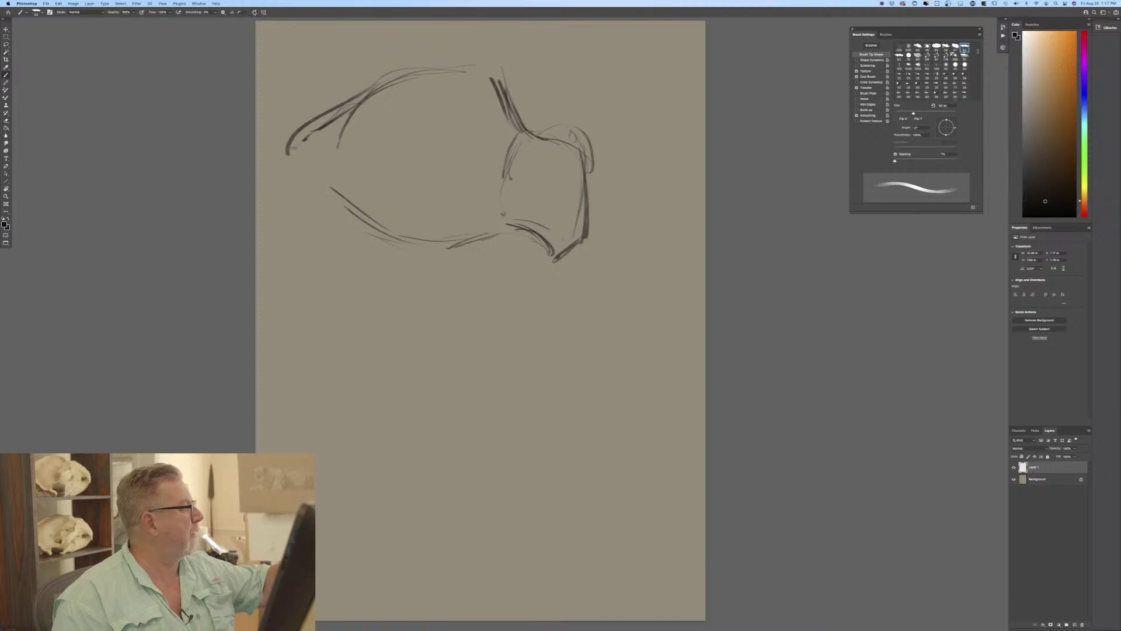
pyautogui.moveTo(304, 130); pyautogui.dragTo(296, 191)
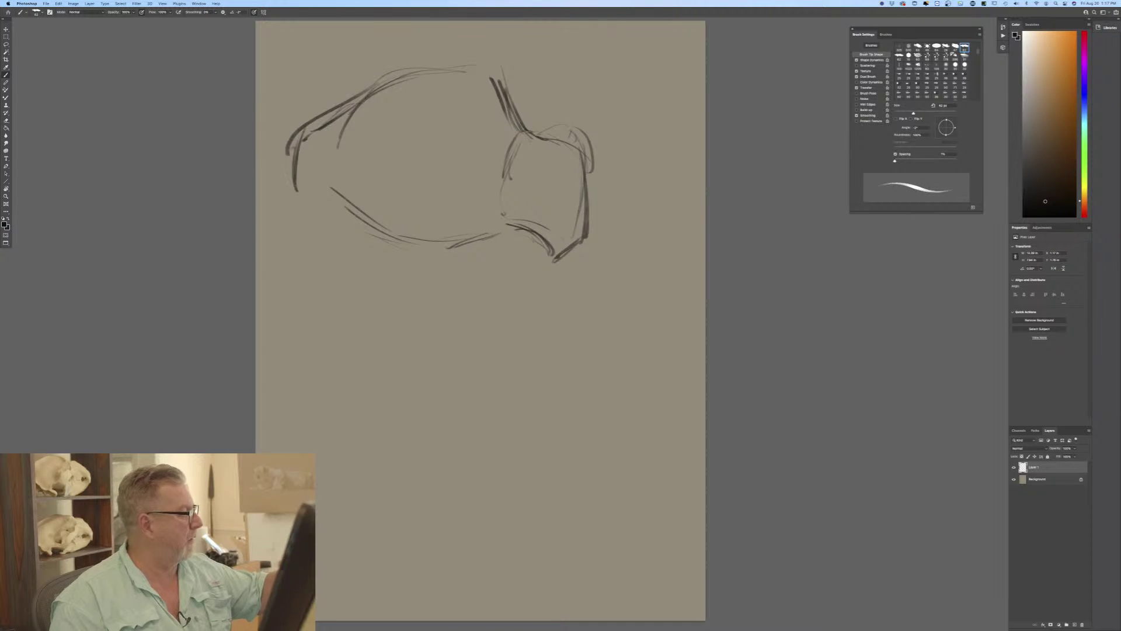
# Round out the rib cage with curved strokes along its rear edge and a new front contour below the hump.
pyautogui.moveTo(342, 117)
pyautogui.mouseDown()
pyautogui.moveTo(334, 216)
pyautogui.moveTo(373, 226)
pyautogui.mouseUp()
pyautogui.moveTo(343, 181); pyautogui.dragTo(401, 238)
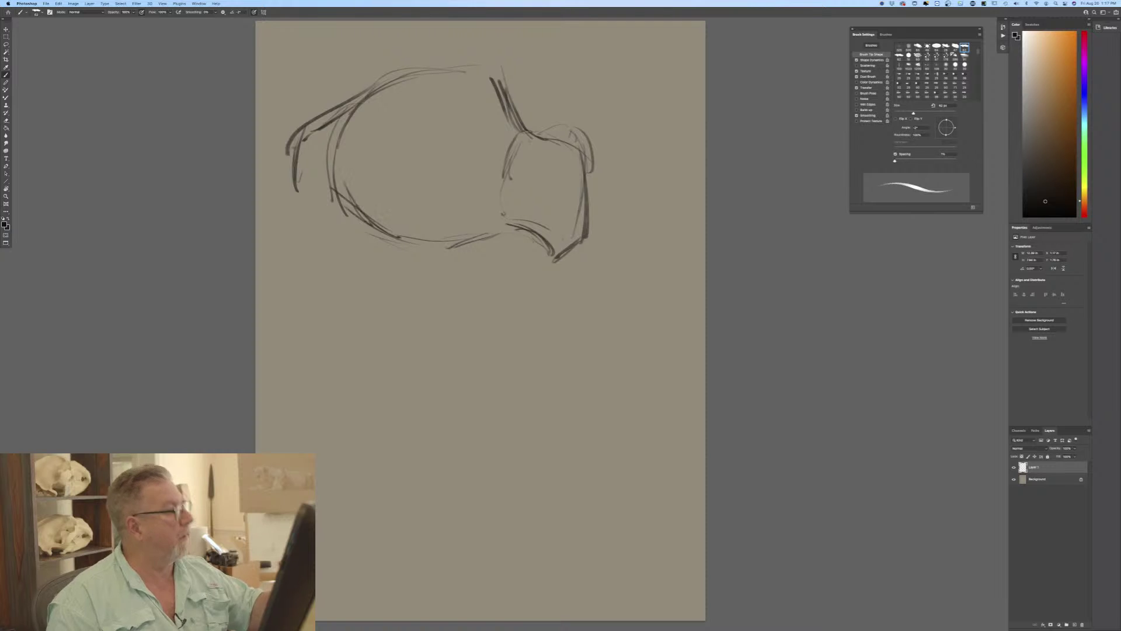
pyautogui.moveTo(436, 102)
pyautogui.mouseDown()
pyautogui.moveTo(485, 143)
pyautogui.moveTo(483, 188)
pyautogui.mouseUp()
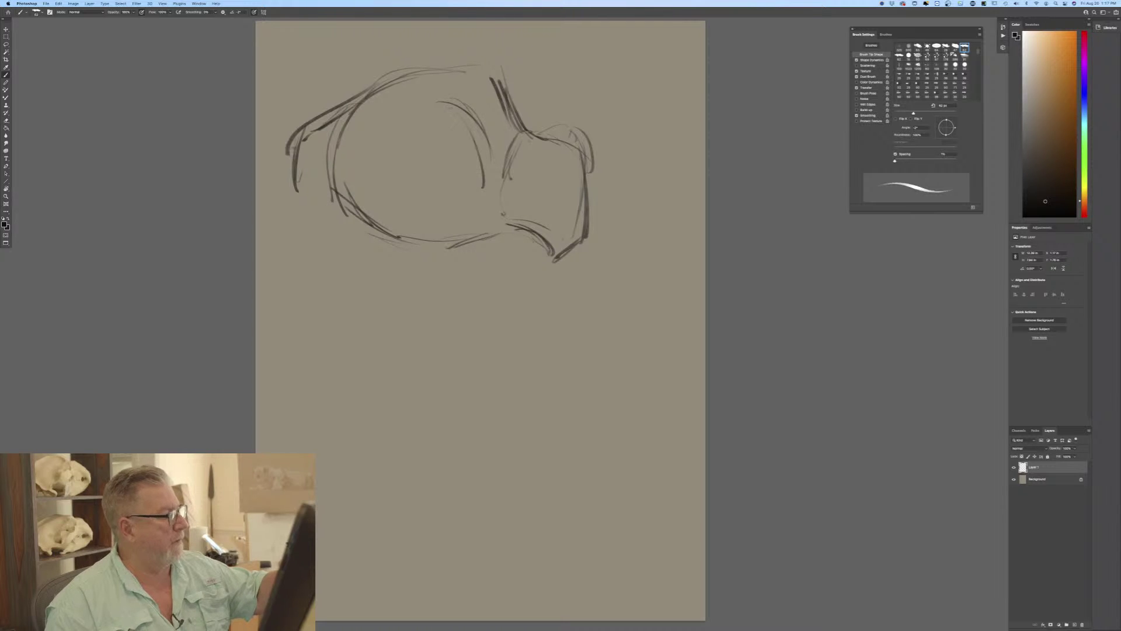
# Reinforce the boxy head's inner edge, lower edge and pointed chin corner, and darken the neck and belly underside.
pyautogui.moveTo(530, 141); pyautogui.dragTo(512, 175)
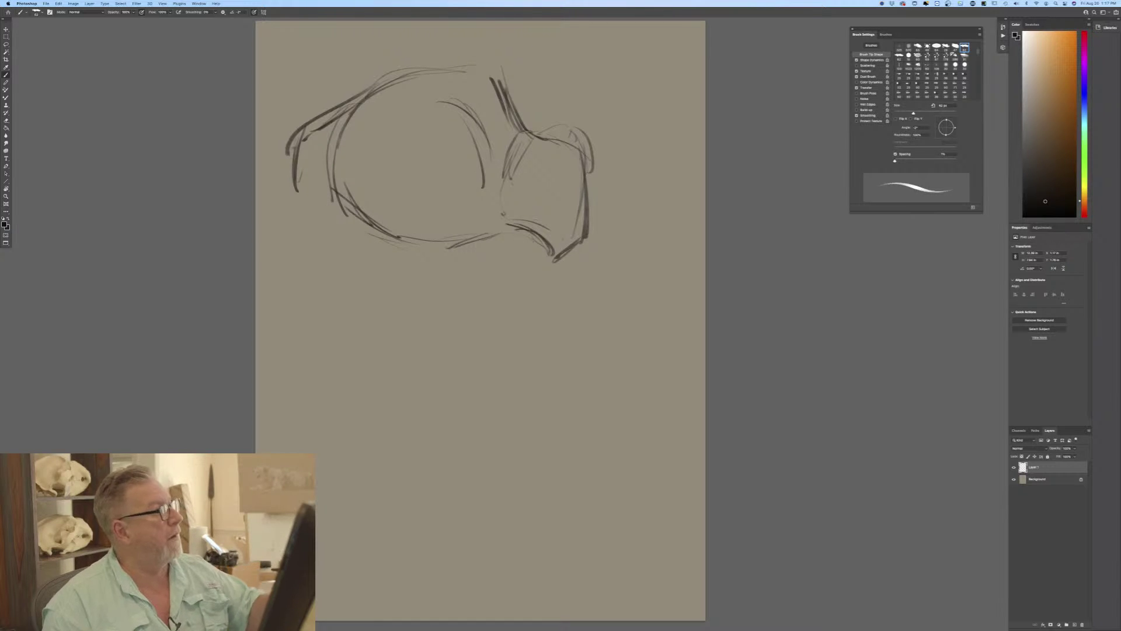
pyautogui.moveTo(514, 232); pyautogui.dragTo(549, 258)
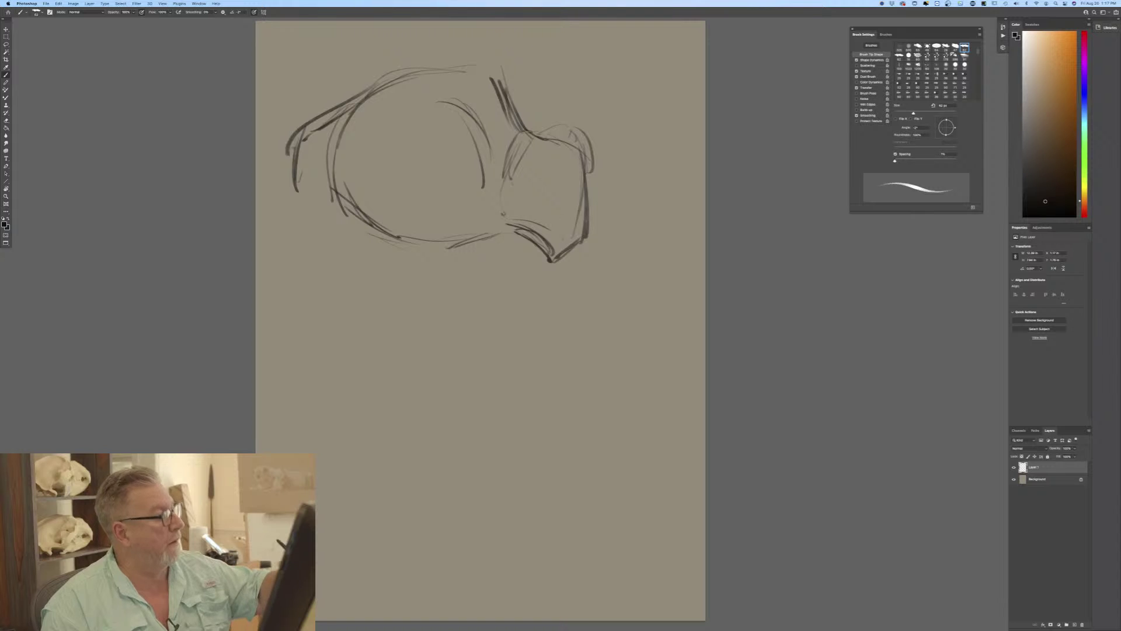
pyautogui.moveTo(586, 215)
pyautogui.mouseDown()
pyautogui.moveTo(585, 242)
pyautogui.moveTo(554, 263)
pyautogui.mouseUp()
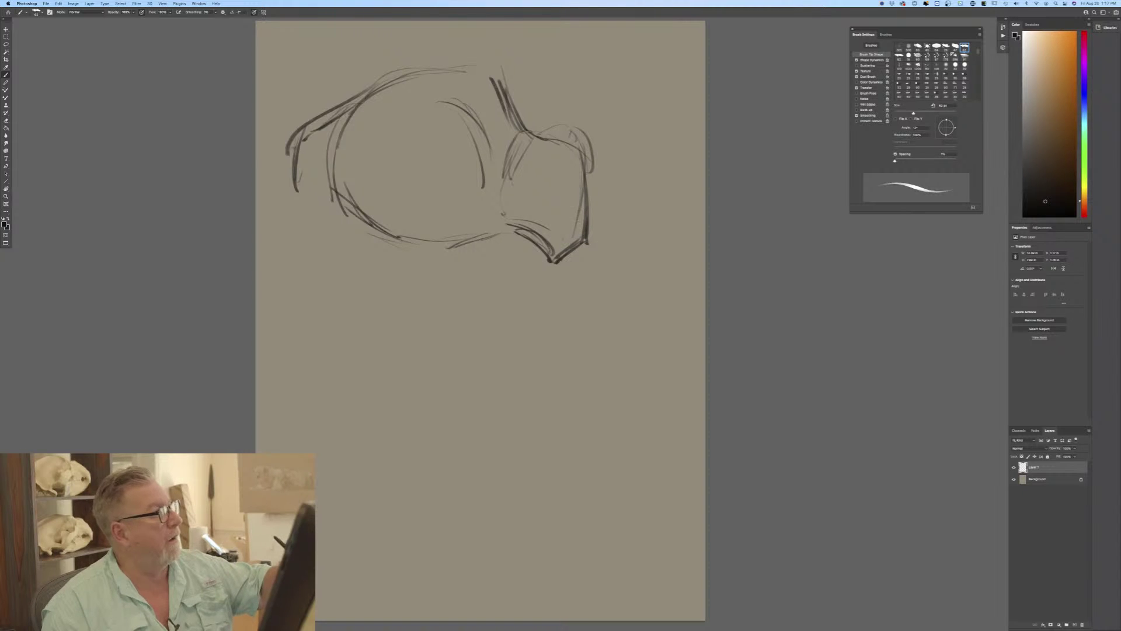
pyautogui.moveTo(588, 221)
pyautogui.mouseDown()
pyautogui.moveTo(566, 232)
pyautogui.moveTo(573, 243)
pyautogui.mouseUp()
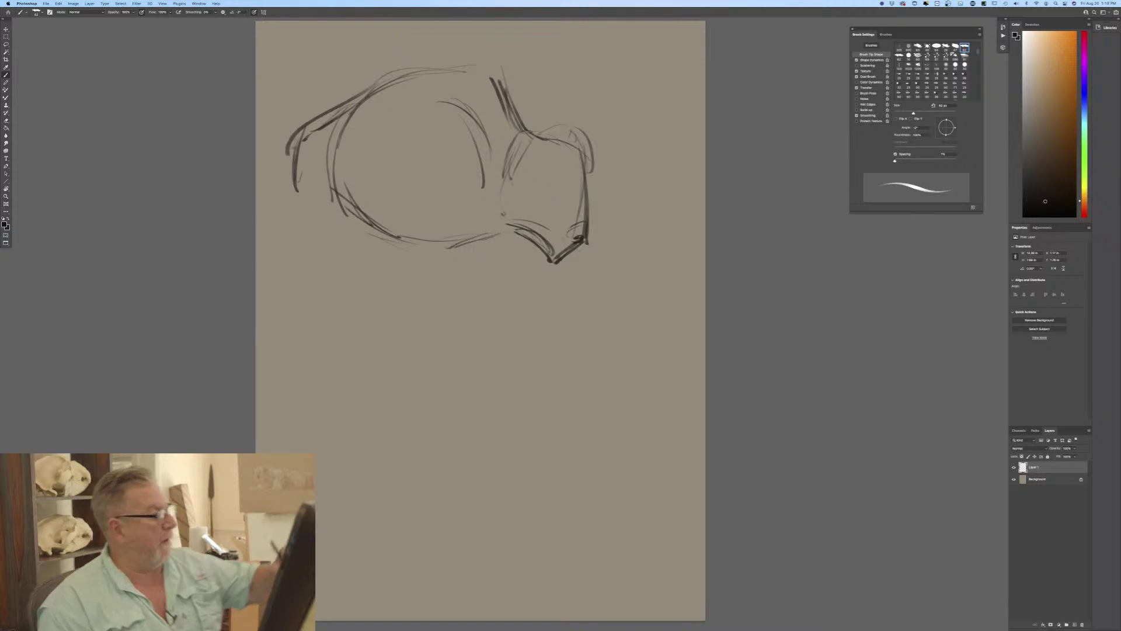
pyautogui.moveTo(503, 229); pyautogui.dragTo(437, 250)
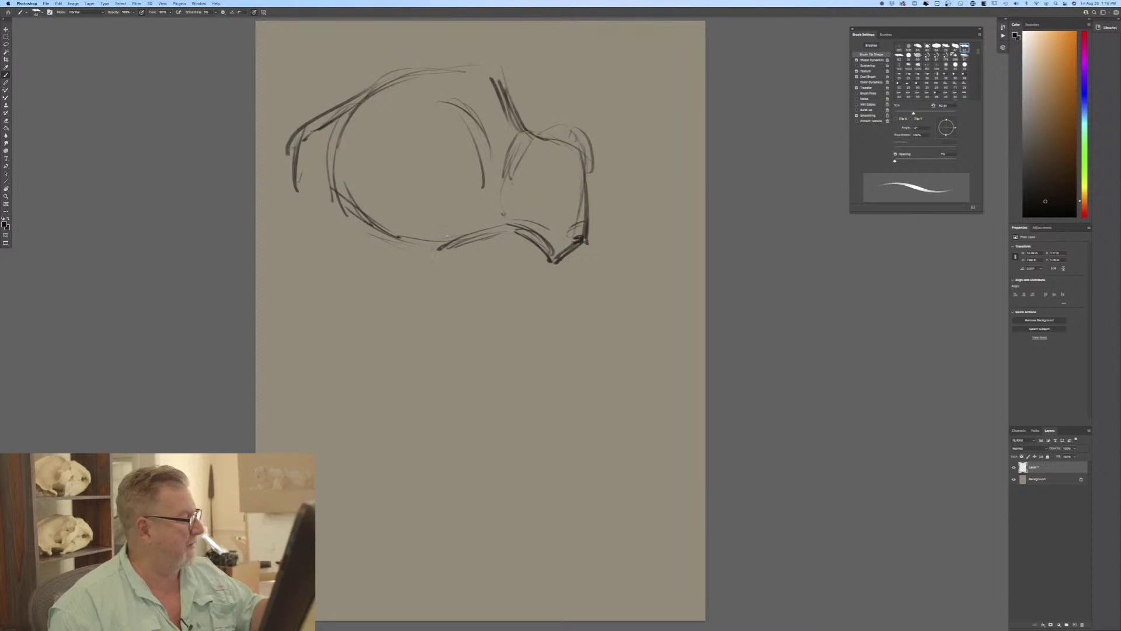
pyautogui.moveTo(359, 216)
pyautogui.mouseDown()
pyautogui.moveTo(412, 250)
pyautogui.moveTo(372, 225)
pyautogui.mouseUp()
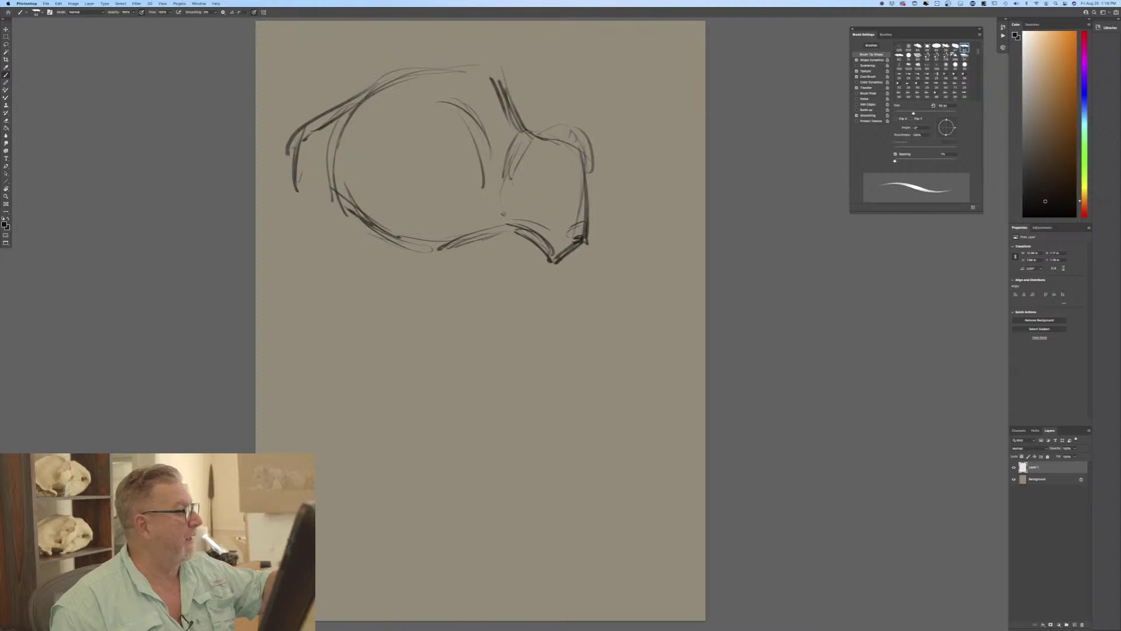
# Sketch the shoulder contour inside the body and the upper parts of both front legs below the chest.
pyautogui.moveTo(460, 146)
pyautogui.mouseDown()
pyautogui.moveTo(475, 198)
pyautogui.moveTo(451, 206)
pyautogui.mouseUp()
pyautogui.moveTo(437, 108); pyautogui.dragTo(465, 129)
pyautogui.moveTo(472, 153); pyautogui.dragTo(472, 169)
pyautogui.moveTo(428, 132)
pyautogui.mouseDown()
pyautogui.moveTo(438, 216)
pyautogui.moveTo(420, 242)
pyautogui.moveTo(439, 272)
pyautogui.moveTo(412, 275)
pyautogui.mouseUp()
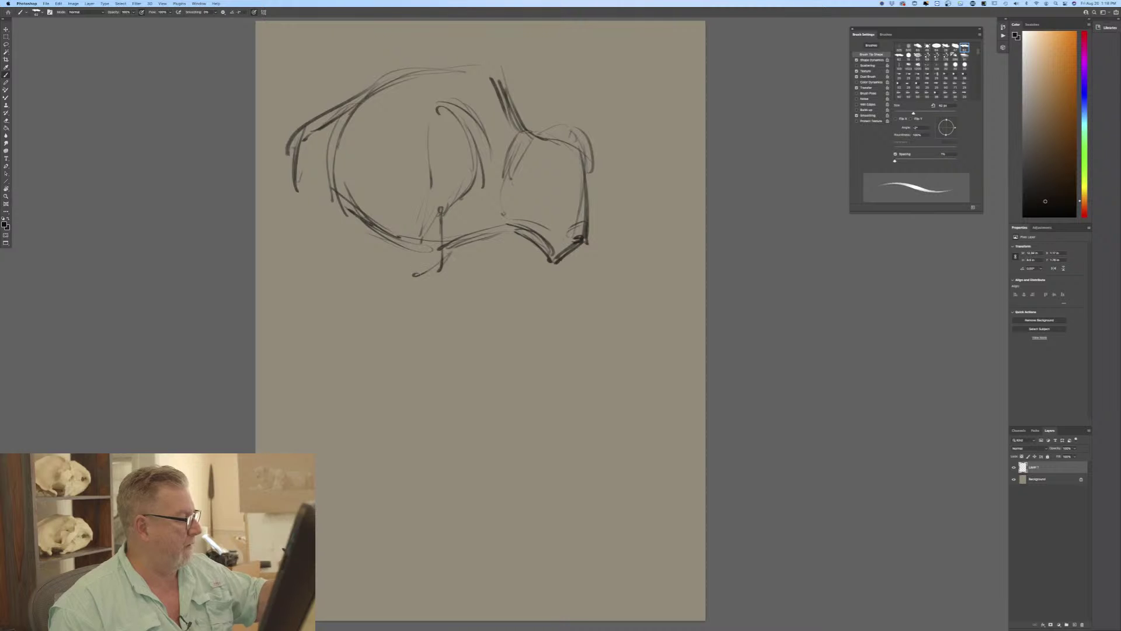
pyautogui.moveTo(416, 203)
pyautogui.mouseDown()
pyautogui.moveTo(392, 246)
pyautogui.moveTo(403, 274)
pyautogui.mouseUp()
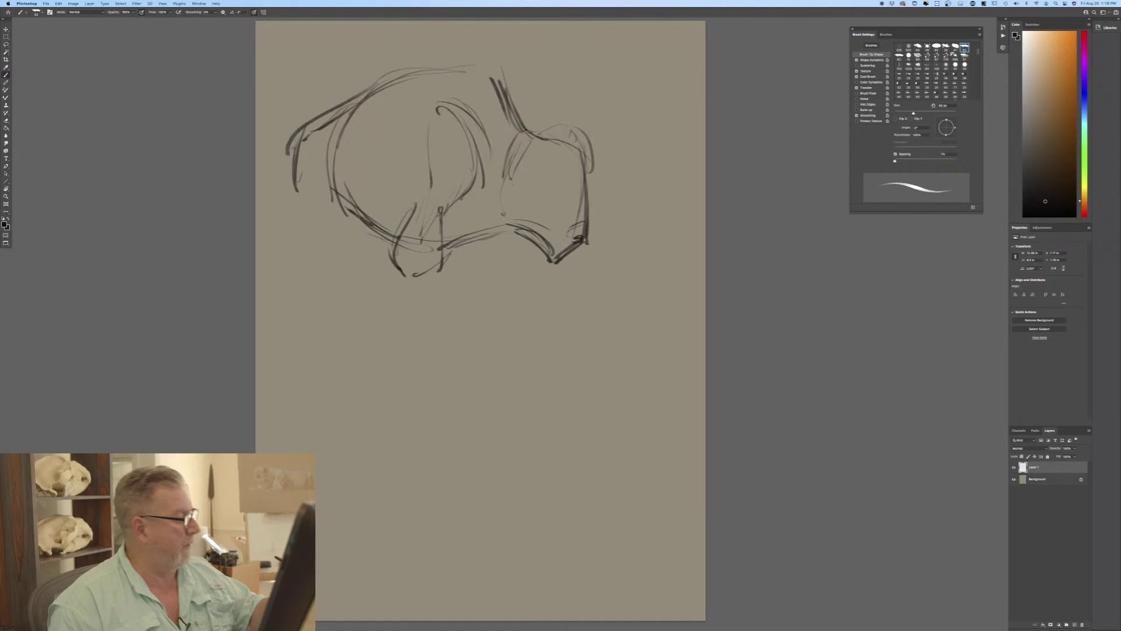
pyautogui.moveTo(430, 276)
pyautogui.mouseDown()
pyautogui.moveTo(435, 295)
pyautogui.moveTo(416, 298)
pyautogui.moveTo(442, 304)
pyautogui.mouseUp()
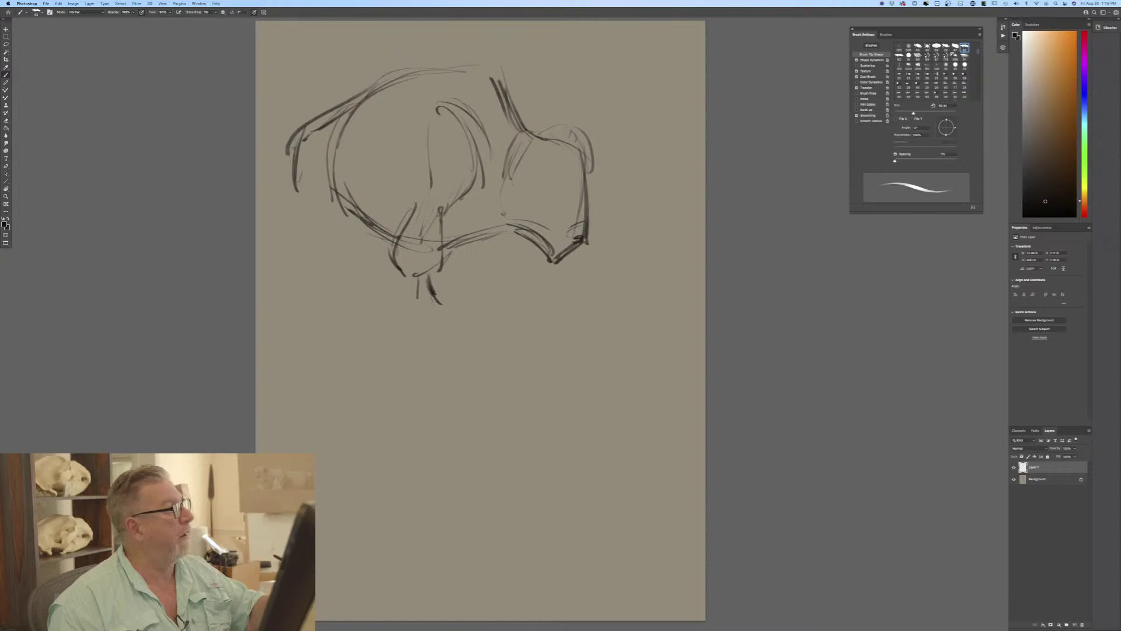
pyautogui.moveTo(476, 257); pyautogui.dragTo(459, 297)
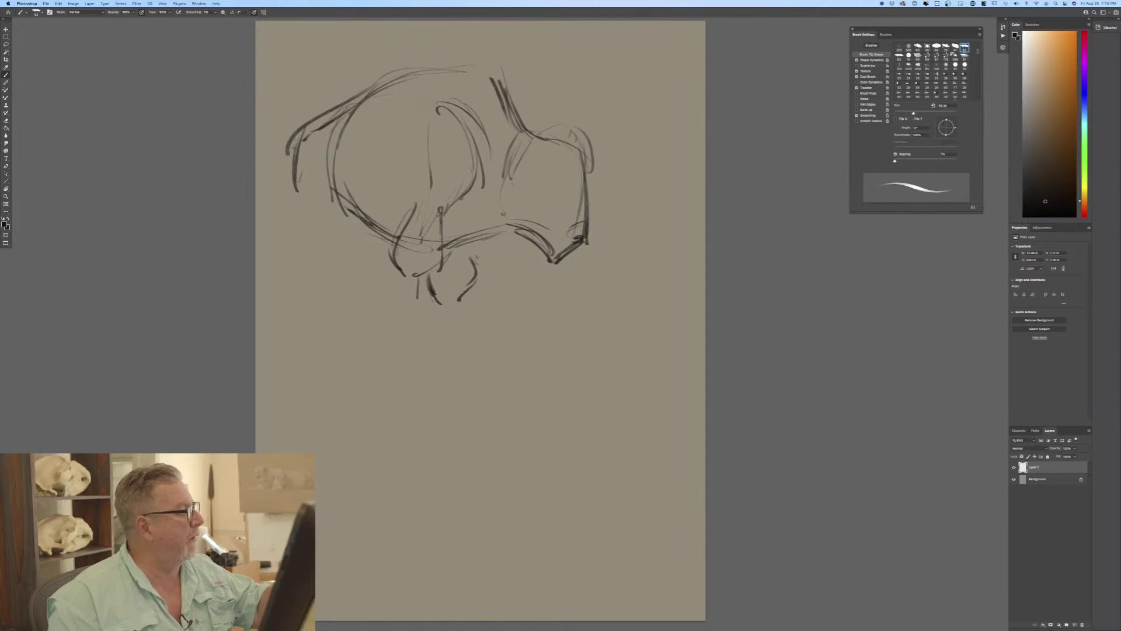
# Sketch the haunch and both hind legs under the rump, and add a tail sweeping down and outward.
pyautogui.moveTo(373, 109); pyautogui.dragTo(303, 177)
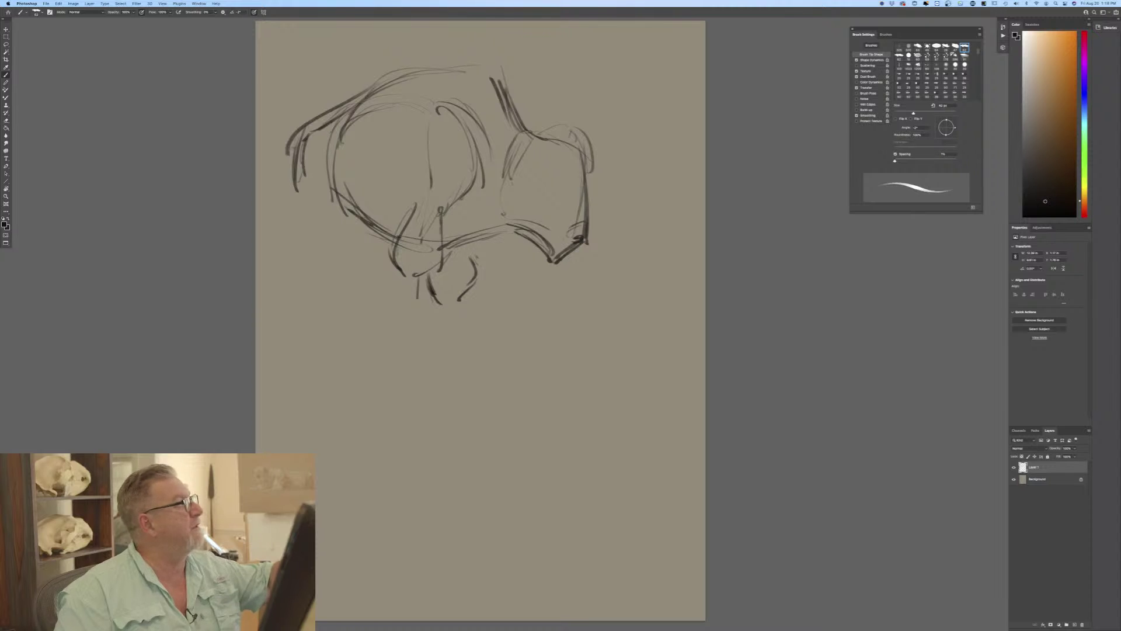
pyautogui.moveTo(317, 126)
pyautogui.mouseDown()
pyautogui.moveTo(296, 161)
pyautogui.moveTo(294, 228)
pyautogui.moveTo(336, 209)
pyautogui.moveTo(302, 251)
pyautogui.moveTo(304, 297)
pyautogui.mouseUp()
pyautogui.moveTo(313, 255); pyautogui.dragTo(302, 296)
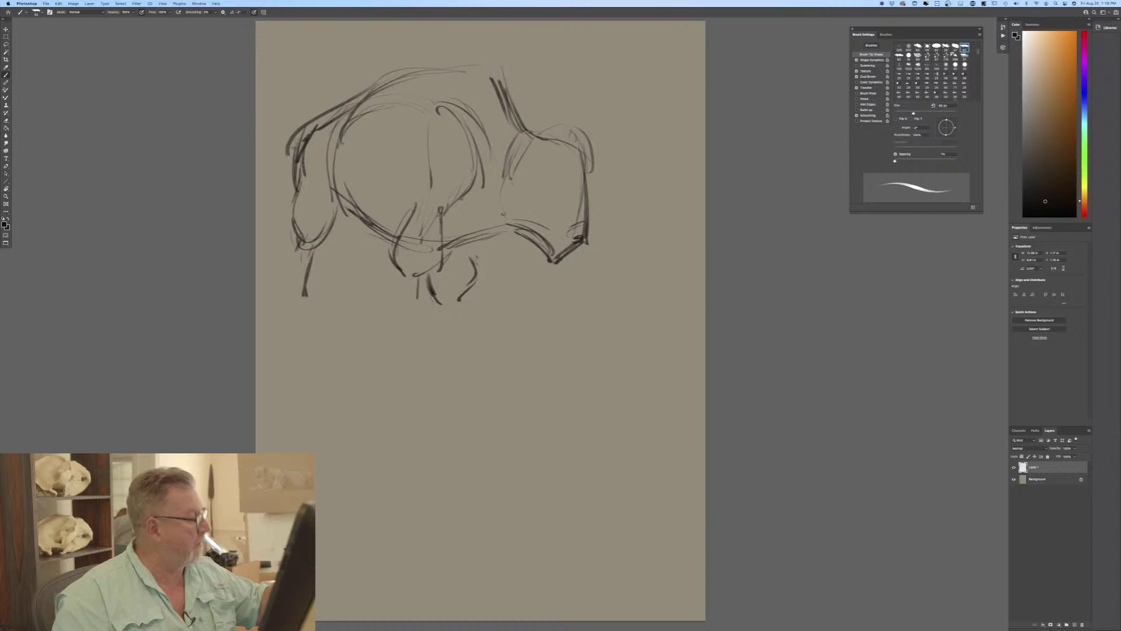
pyautogui.moveTo(358, 225); pyautogui.dragTo(351, 289)
pyautogui.moveTo(378, 235); pyautogui.dragTo(360, 286)
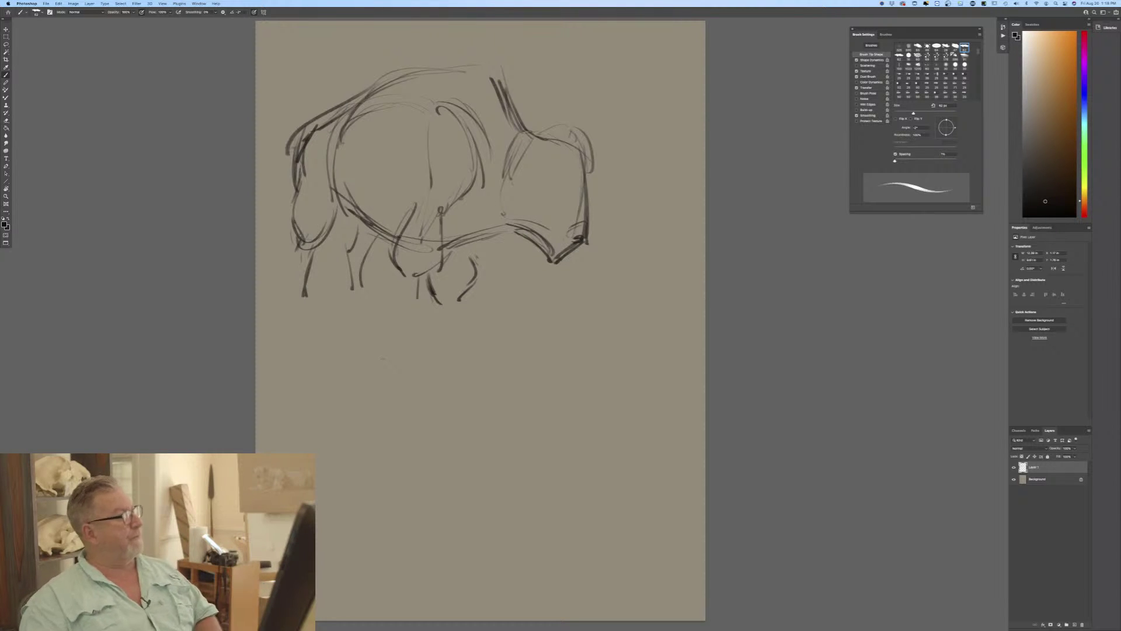
pyautogui.moveTo(296, 134); pyautogui.dragTo(264, 237)
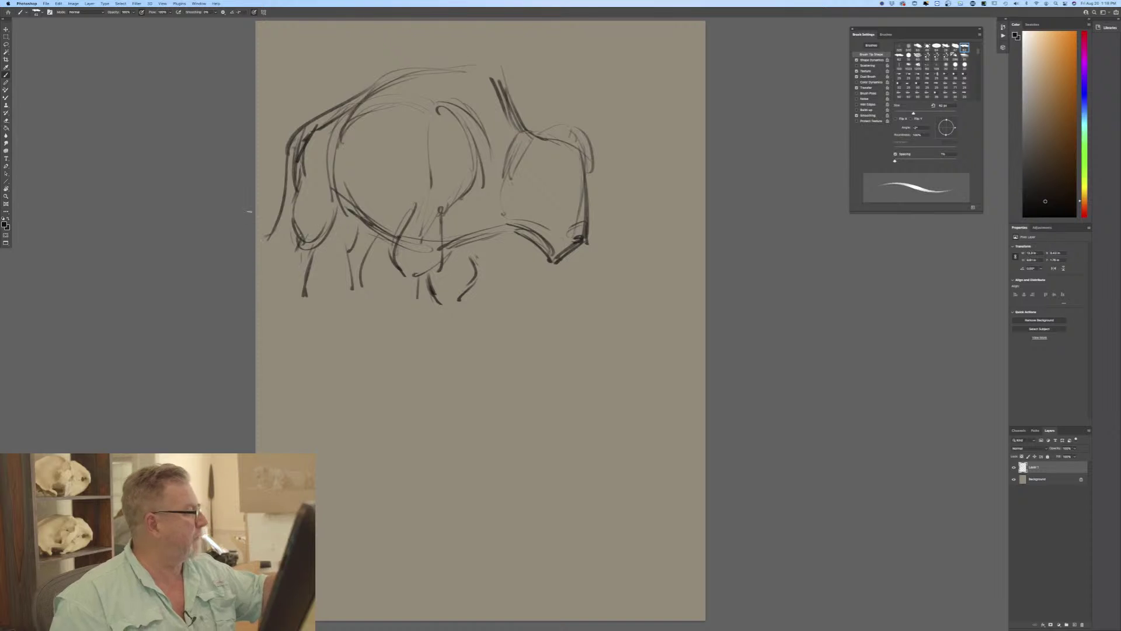
# Transform the bison sketch layer: enlarge it, reposition it across the upper canvas, and rotate it slightly counterclockwise.
pyautogui.click(58, 4)
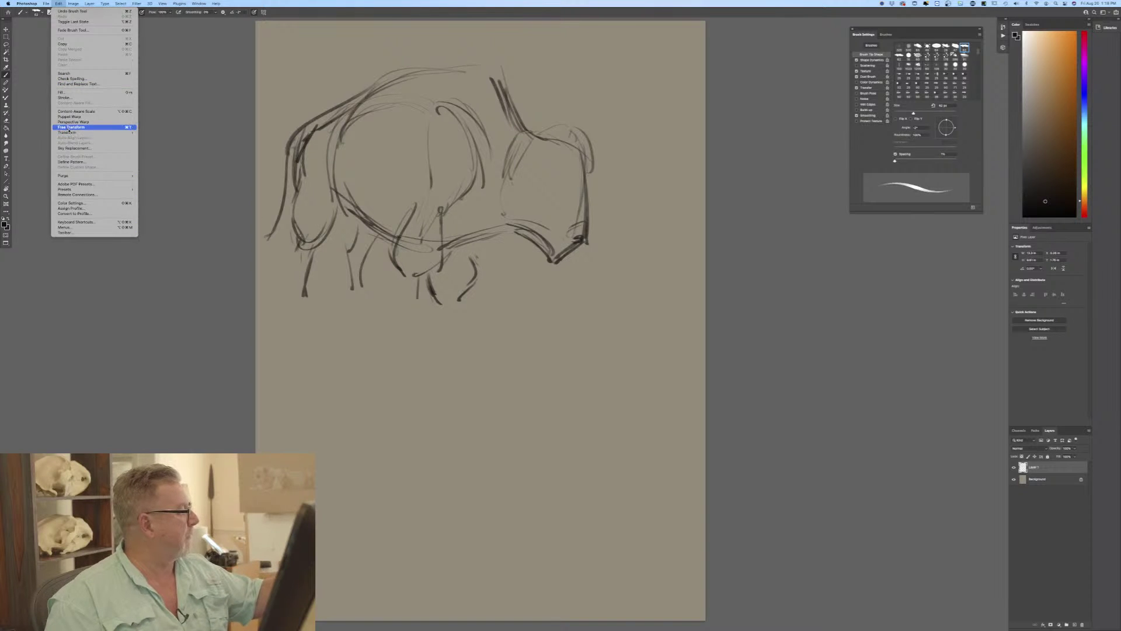
pyautogui.click(82, 131)
pyautogui.moveTo(265, 67); pyautogui.dragTo(296, 90)
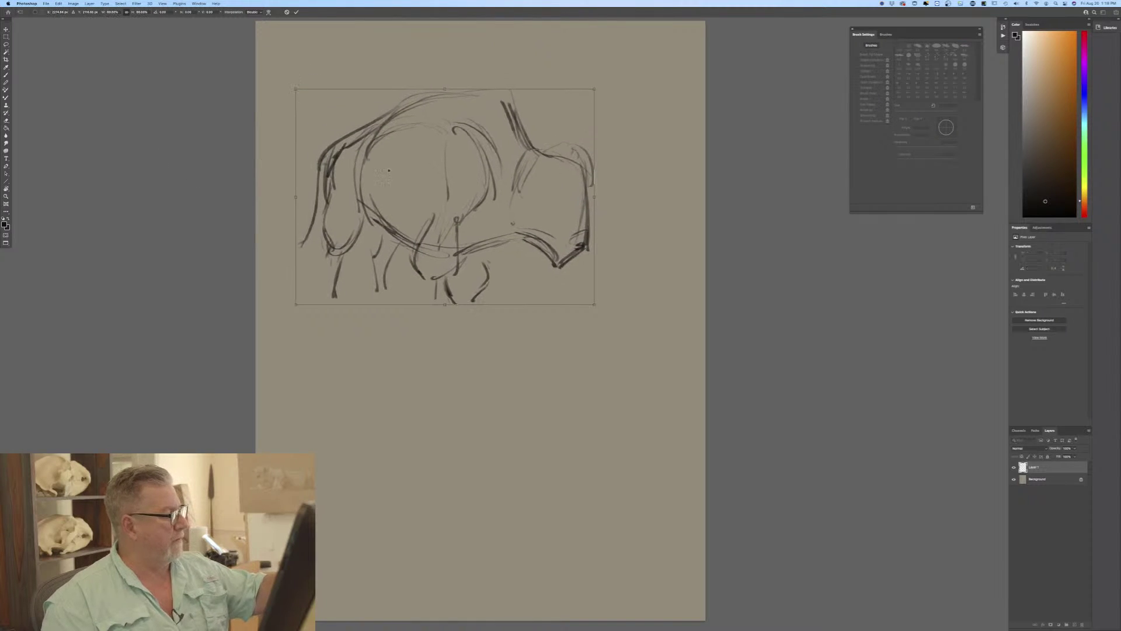
pyautogui.moveTo(593, 305); pyautogui.dragTo(640, 338)
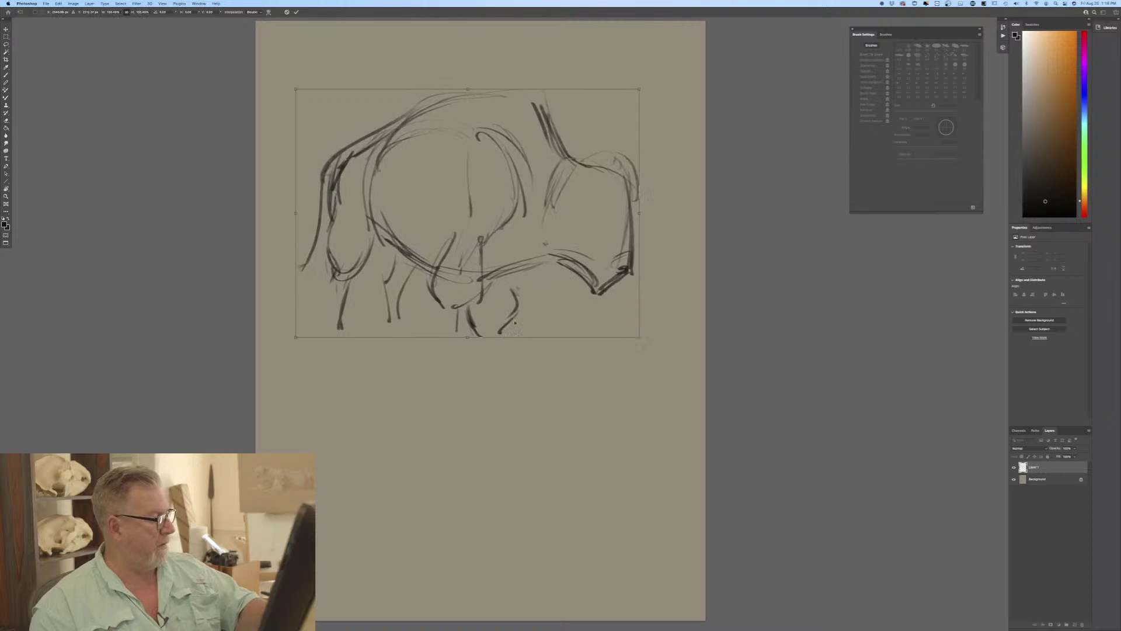
pyautogui.moveTo(440, 326)
pyautogui.mouseDown()
pyautogui.moveTo(456, 318)
pyautogui.moveTo(452, 299)
pyautogui.mouseUp()
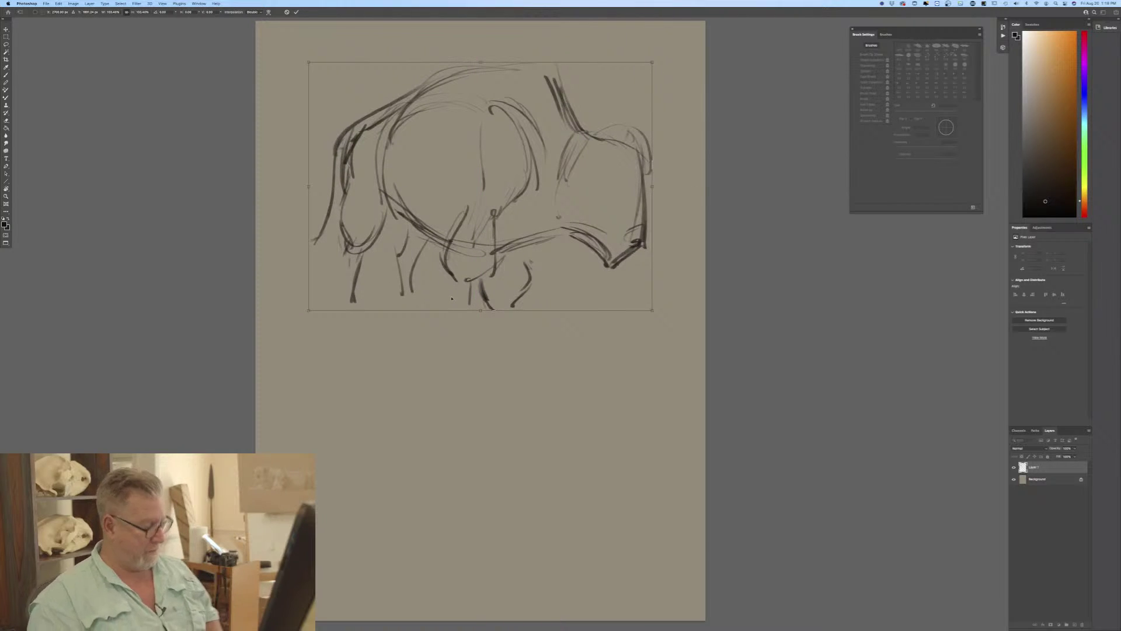
pyautogui.press('super+minus')
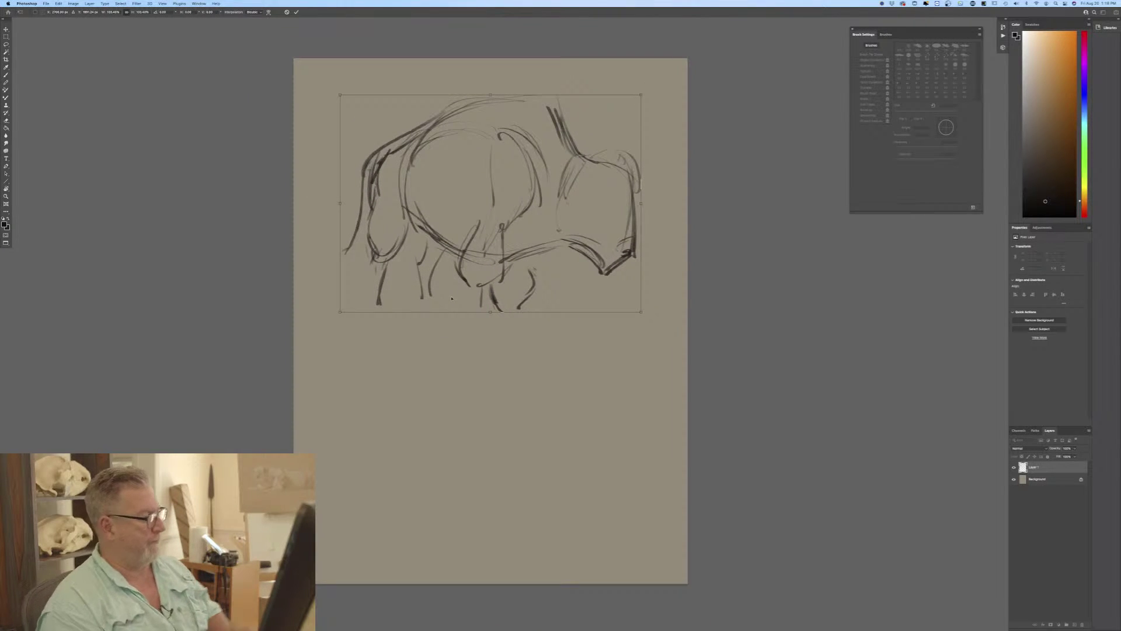
pyautogui.moveTo(343, 320); pyautogui.dragTo(349, 325)
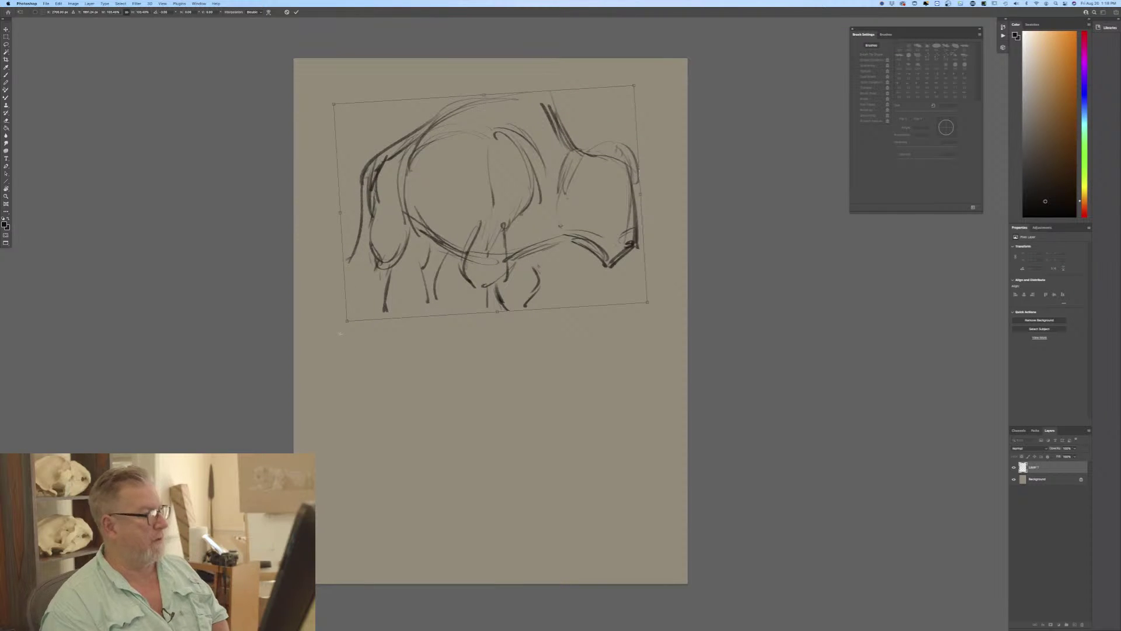
pyautogui.press('Return')
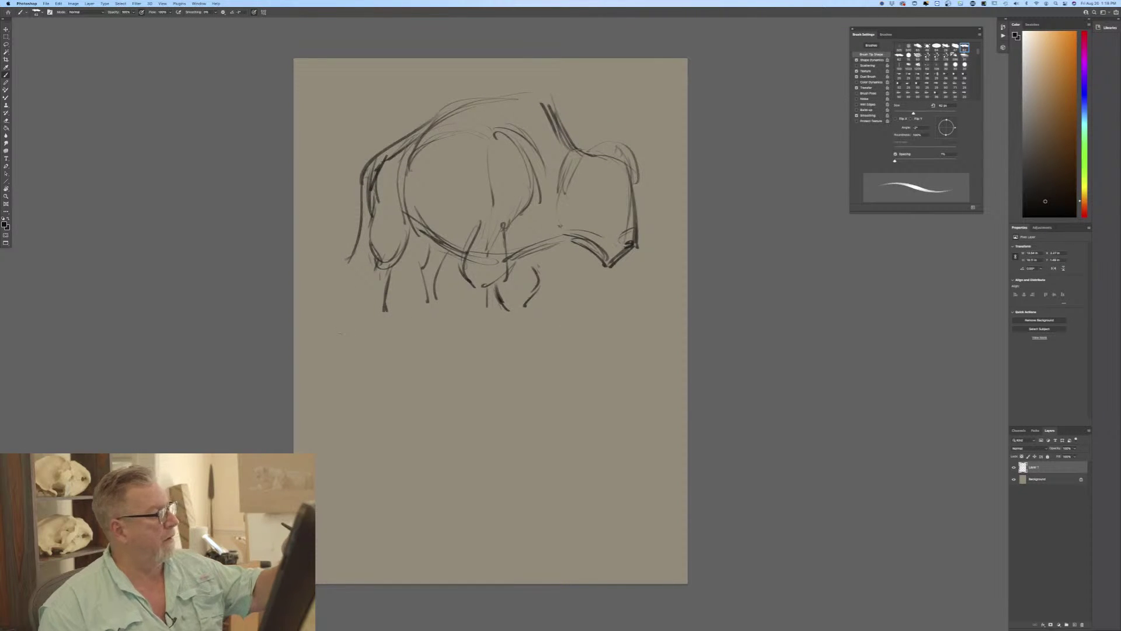
# Reinforce the neck, hump and back contours with a slightly larger brush, and restate the shoulder's front curve.
pyautogui.press(']')
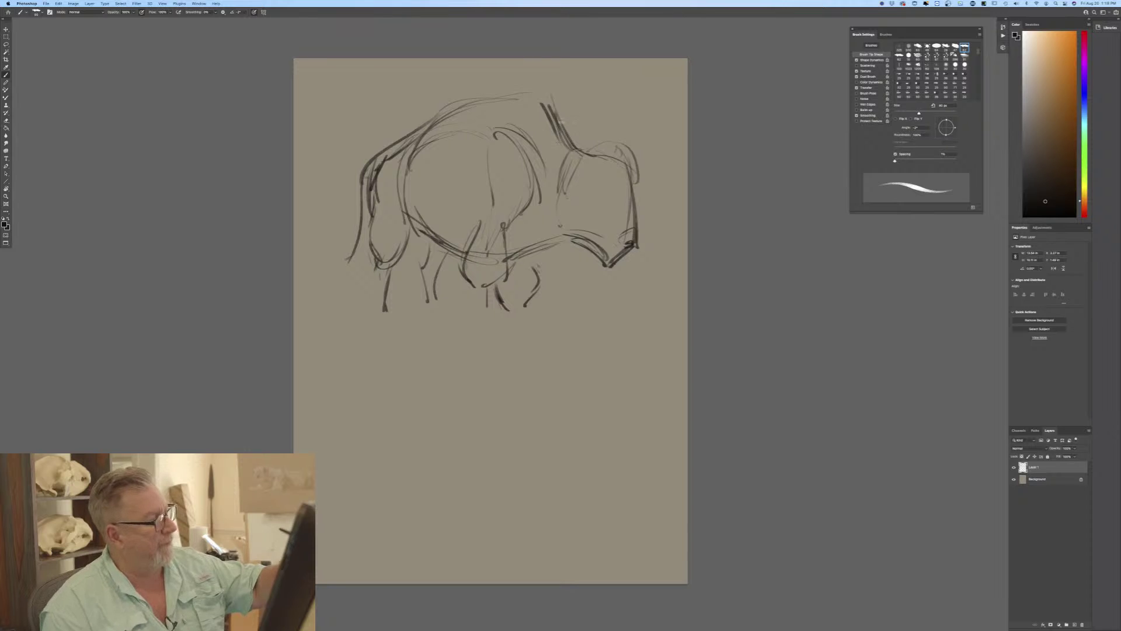
pyautogui.moveTo(551, 111); pyautogui.dragTo(564, 139)
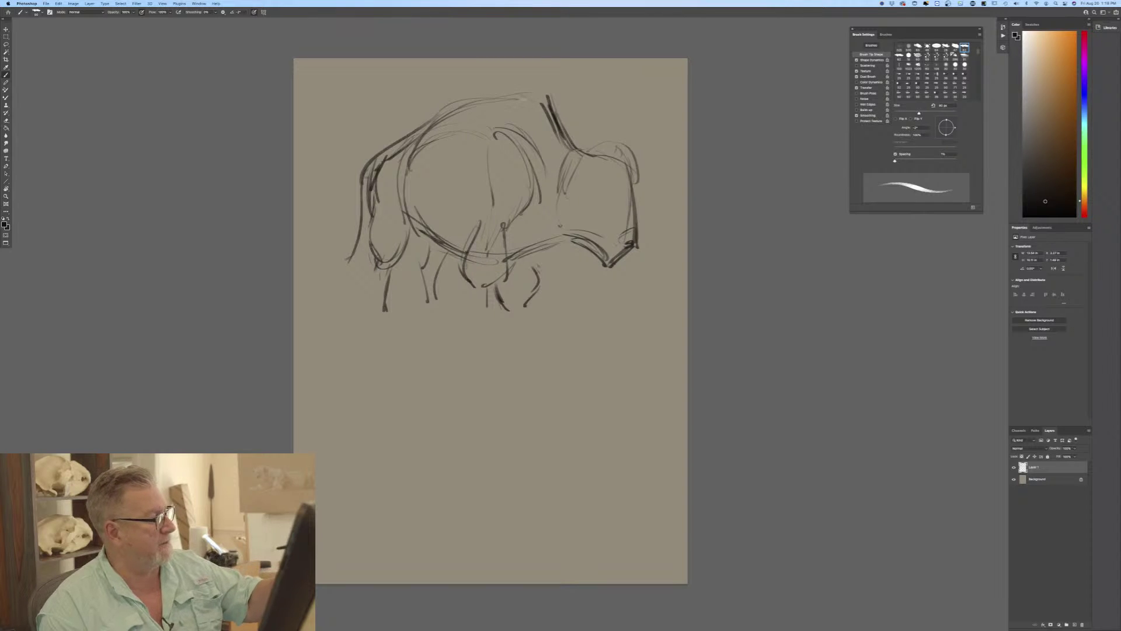
pyautogui.moveTo(504, 92)
pyautogui.mouseDown()
pyautogui.moveTo(544, 103)
pyautogui.moveTo(526, 93)
pyautogui.mouseUp()
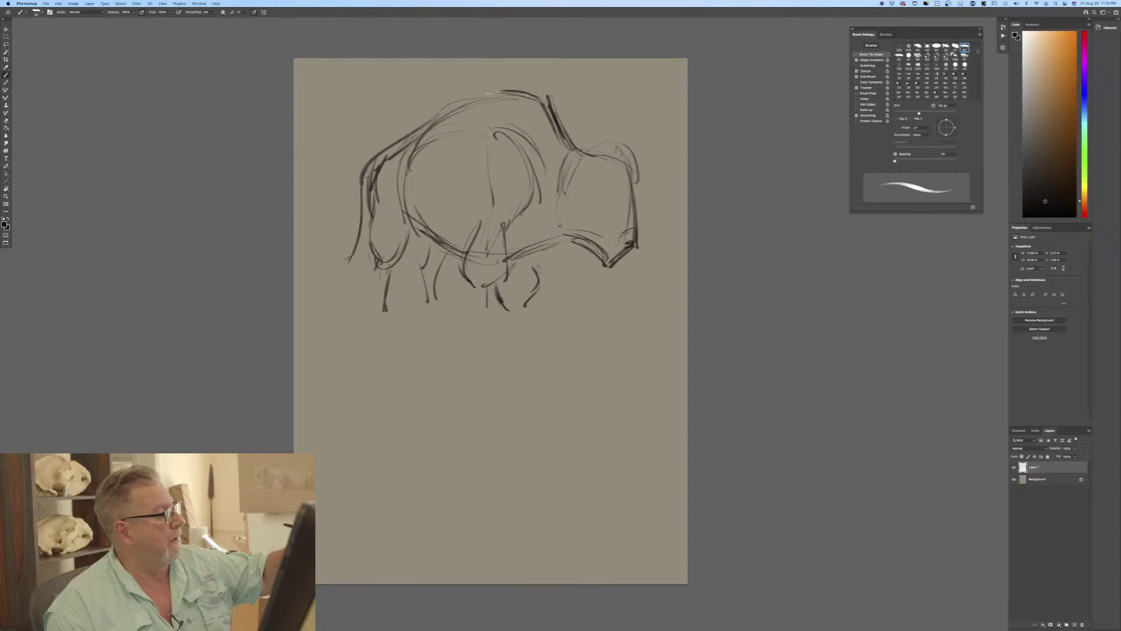
pyautogui.moveTo(448, 104)
pyautogui.mouseDown()
pyautogui.moveTo(508, 89)
pyautogui.moveTo(416, 128)
pyautogui.moveTo(384, 155)
pyautogui.mouseUp()
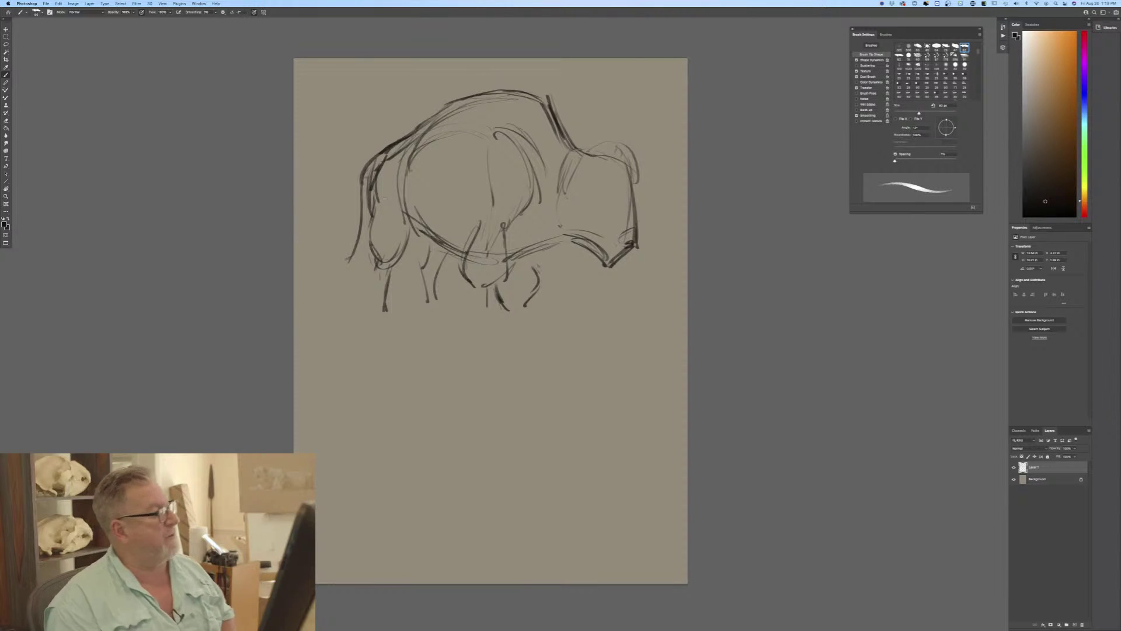
pyautogui.moveTo(501, 125)
pyautogui.mouseDown()
pyautogui.moveTo(537, 149)
pyautogui.moveTo(546, 195)
pyautogui.mouseUp()
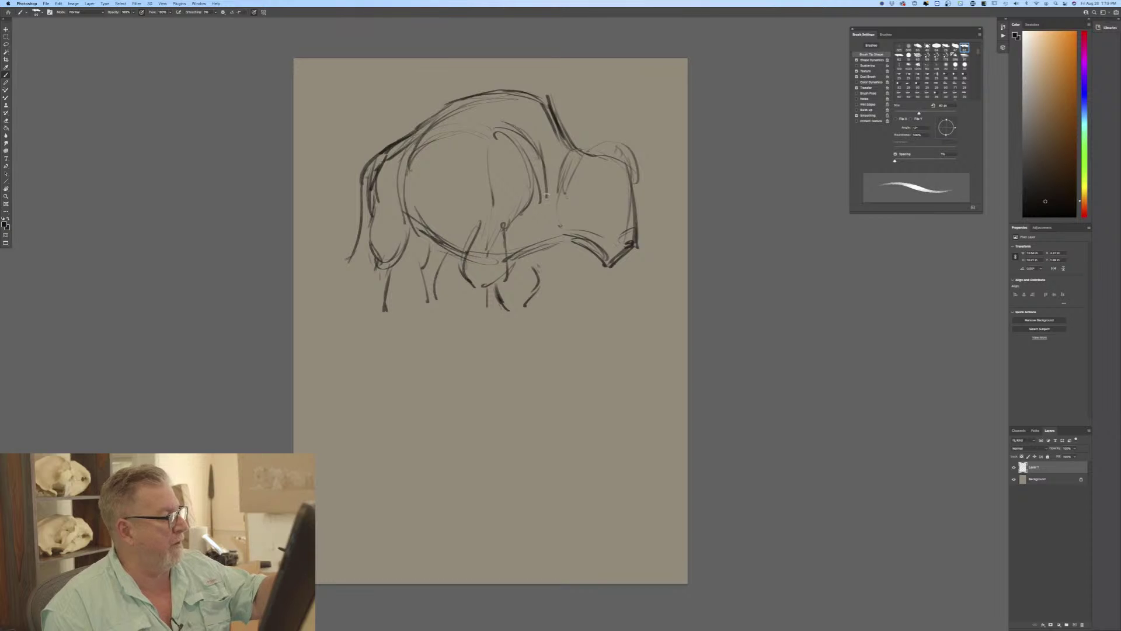
# Round the crown and forehead of the head, and place the eye and the curved near horn.
pyautogui.moveTo(592, 151)
pyautogui.mouseDown()
pyautogui.moveTo(608, 145)
pyautogui.moveTo(631, 192)
pyautogui.mouseUp()
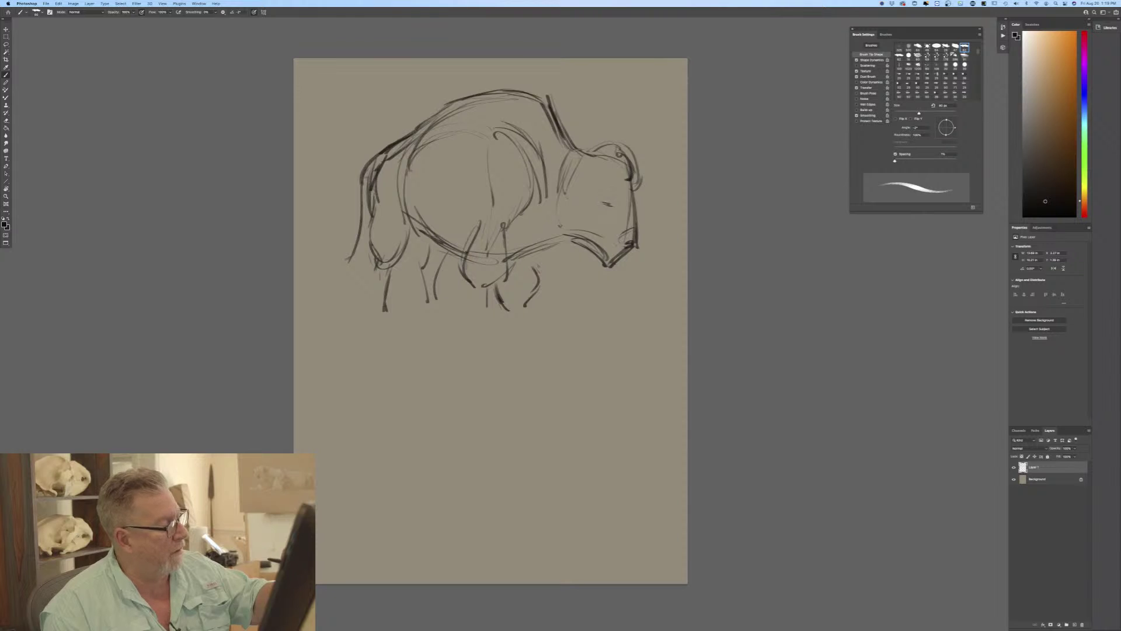
pyautogui.moveTo(601, 204); pyautogui.dragTo(611, 205)
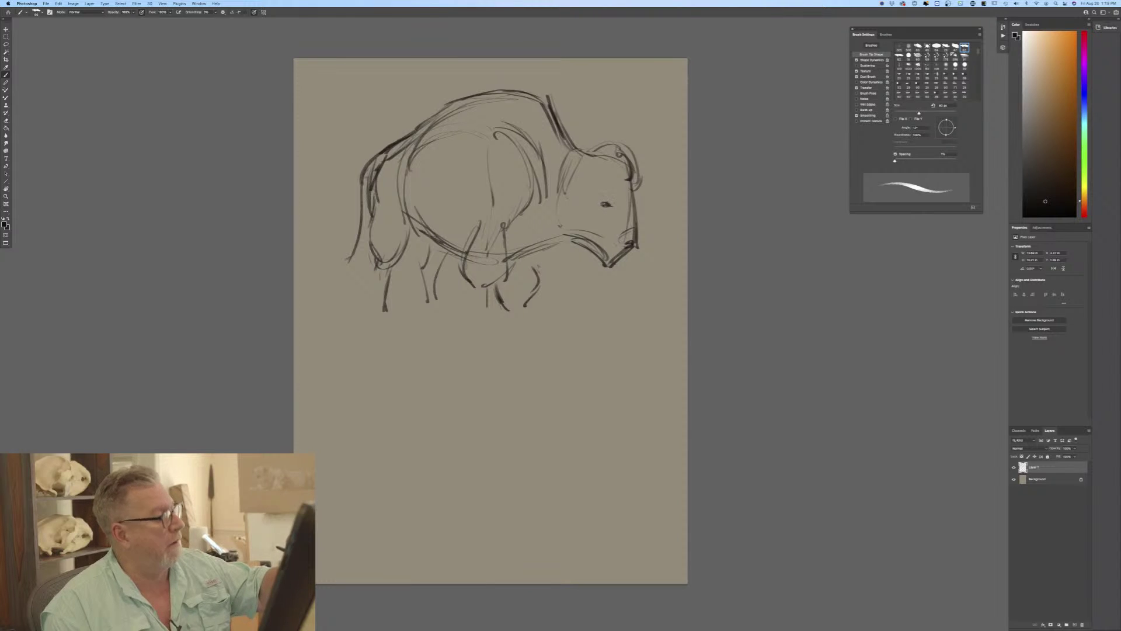
pyautogui.moveTo(591, 181)
pyautogui.mouseDown()
pyautogui.moveTo(578, 174)
pyautogui.moveTo(583, 161)
pyautogui.mouseUp()
pyautogui.moveTo(584, 160)
pyautogui.mouseDown()
pyautogui.moveTo(576, 183)
pyautogui.moveTo(596, 190)
pyautogui.mouseUp()
# Strengthen the face and jaw contours, and rough in the ear and the cheek and eye-socket planes.
pyautogui.moveTo(561, 239); pyautogui.dragTo(601, 266)
pyautogui.moveTo(630, 157); pyautogui.dragTo(635, 226)
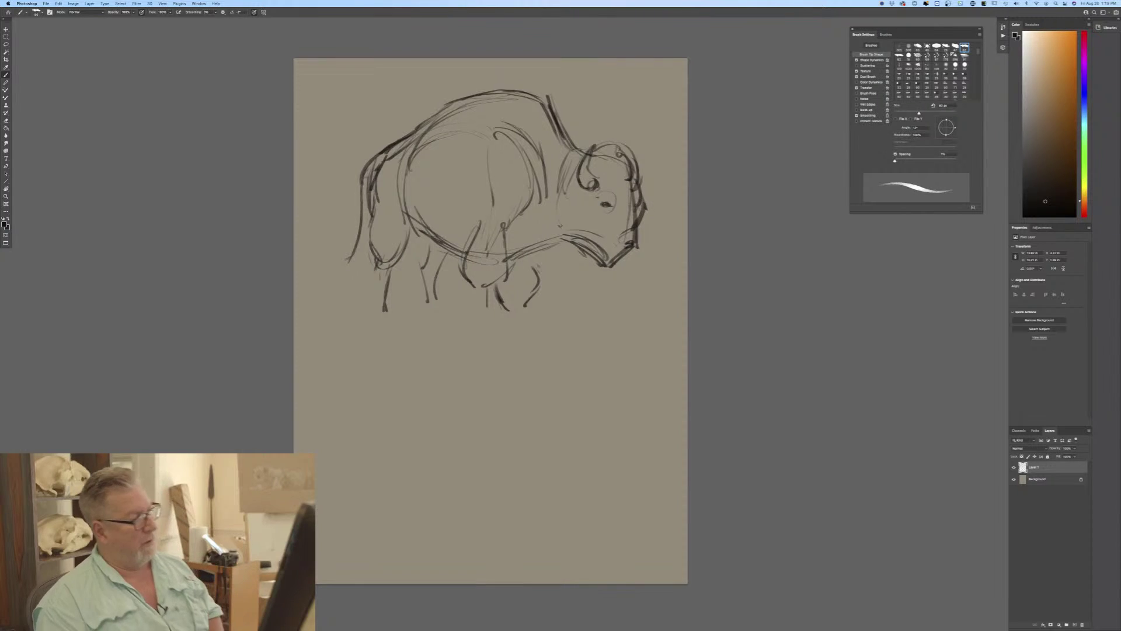
pyautogui.moveTo(546, 244); pyautogui.dragTo(598, 272)
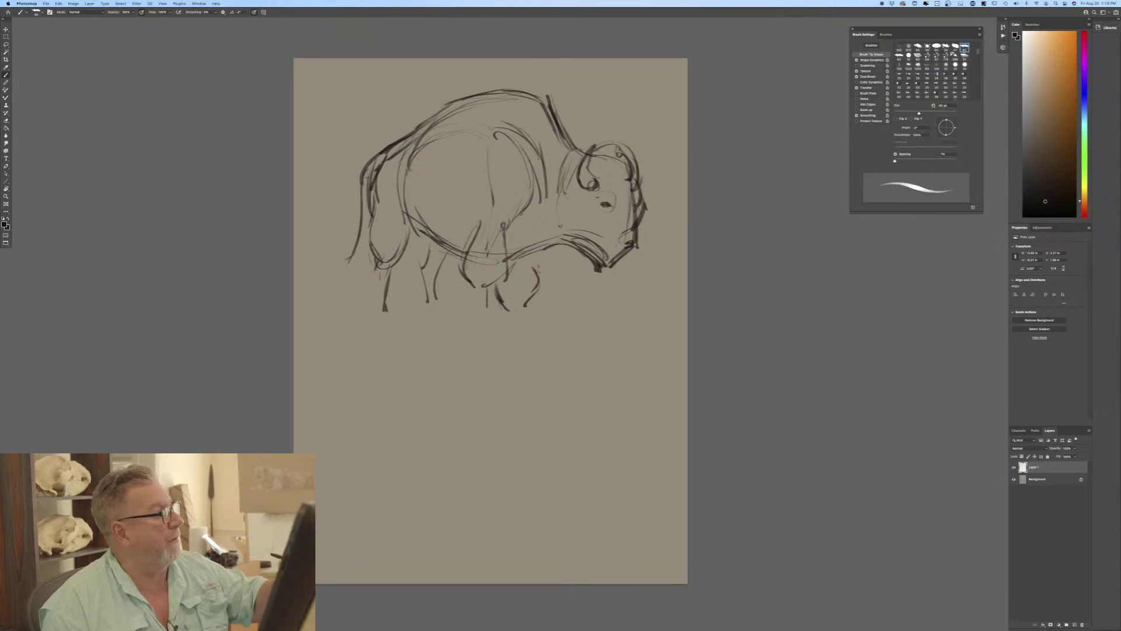
pyautogui.moveTo(581, 190)
pyautogui.mouseDown()
pyautogui.moveTo(564, 219)
pyautogui.moveTo(596, 247)
pyautogui.mouseUp()
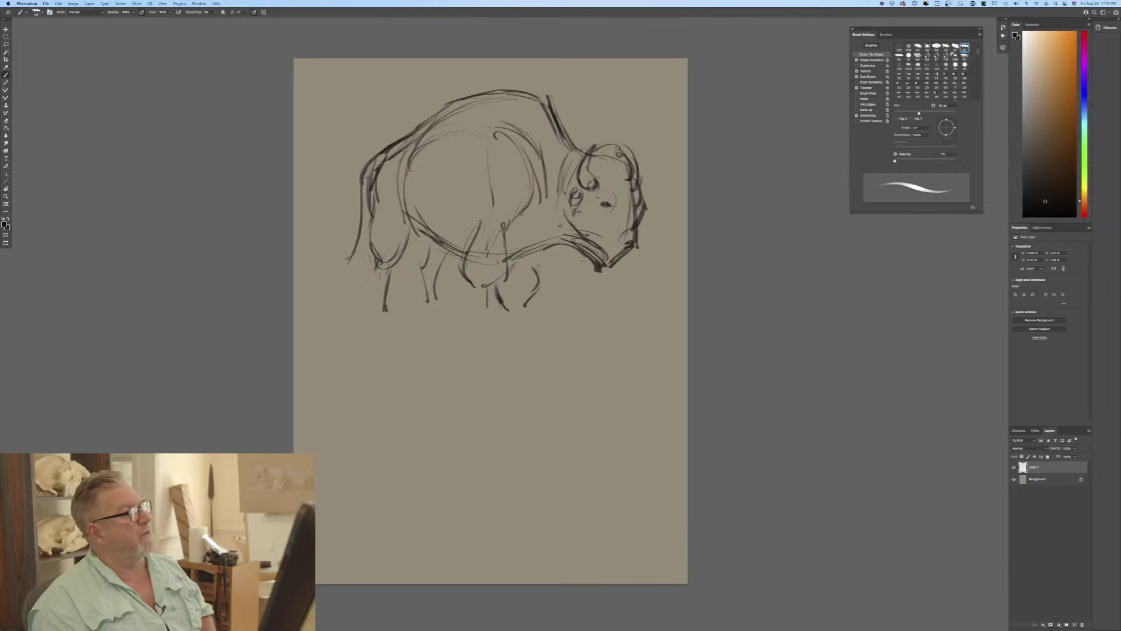
pyautogui.moveTo(596, 205); pyautogui.dragTo(616, 231)
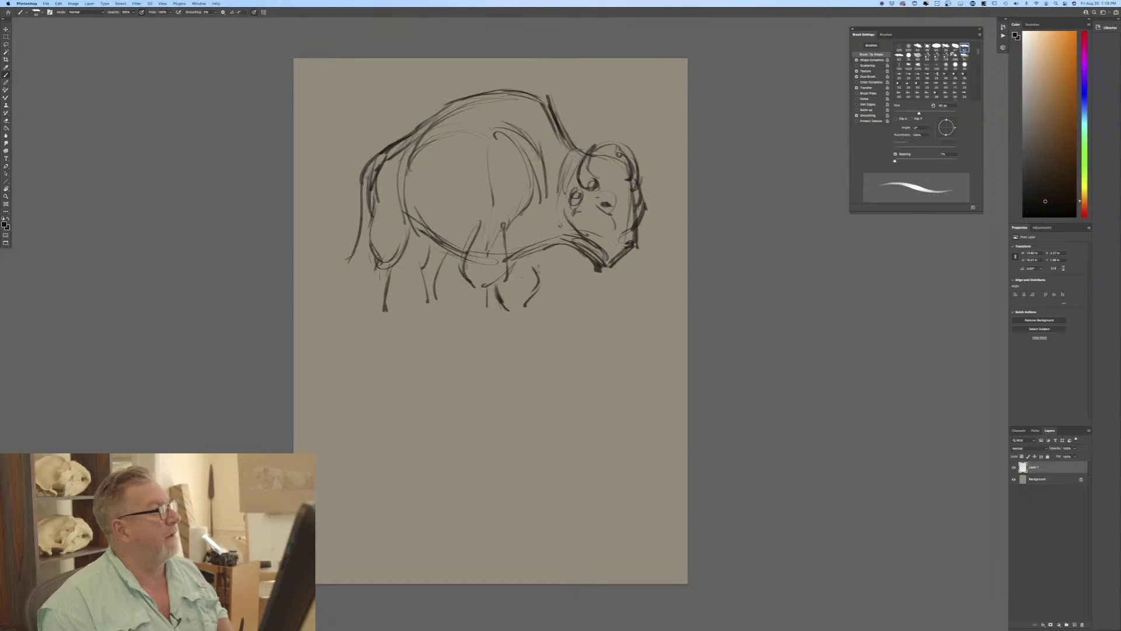
# Define the raised front leg and the near hind leg below the body, and add curved contour lines over the flank and rib cage.
pyautogui.moveTo(526, 279)
pyautogui.mouseDown()
pyautogui.moveTo(513, 309)
pyautogui.moveTo(544, 271)
pyautogui.mouseUp()
pyautogui.moveTo(543, 266); pyautogui.dragTo(536, 274)
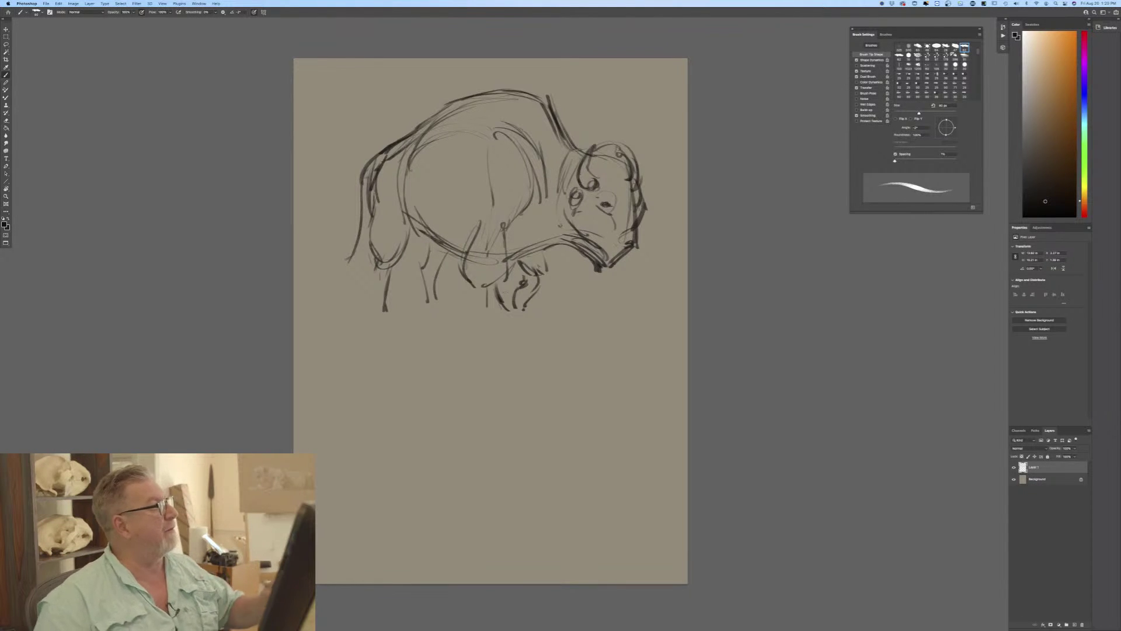
pyautogui.moveTo(374, 266); pyautogui.dragTo(376, 303)
pyautogui.moveTo(403, 240); pyautogui.dragTo(386, 292)
pyautogui.moveTo(387, 292); pyautogui.dragTo(384, 308)
pyautogui.moveTo(398, 264); pyautogui.dragTo(389, 299)
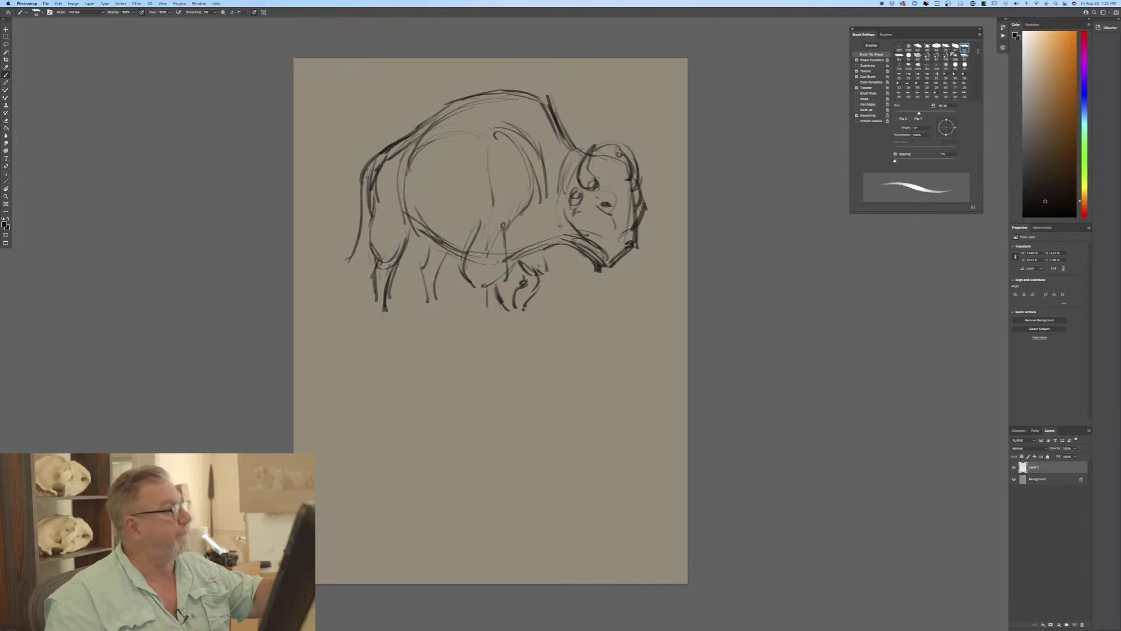
pyautogui.moveTo(407, 181); pyautogui.dragTo(414, 237)
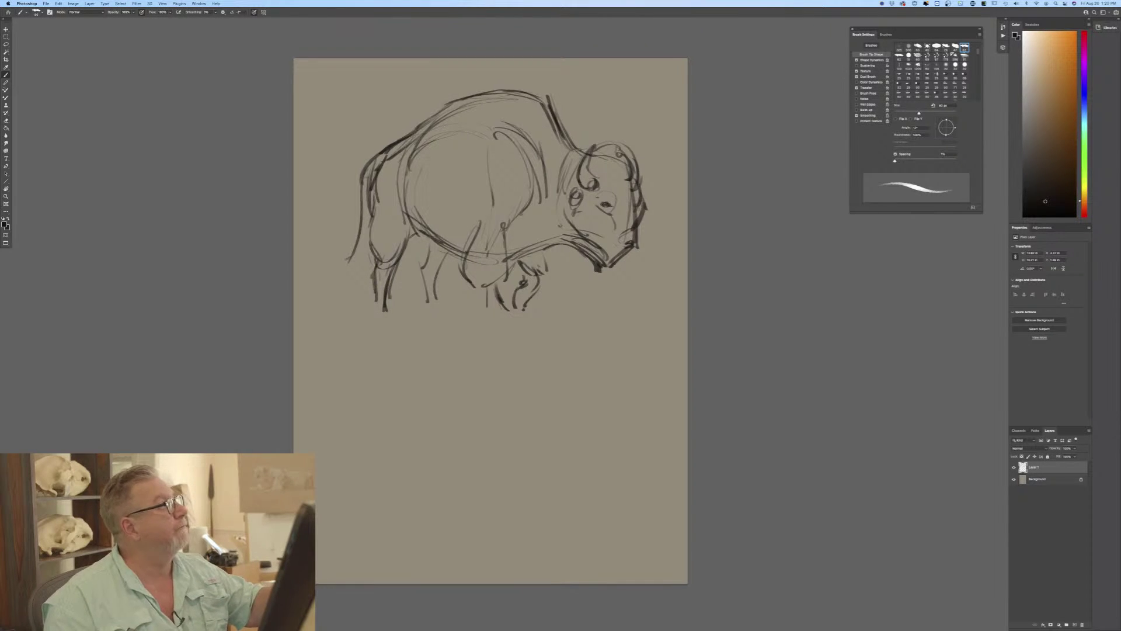
pyautogui.moveTo(428, 156)
pyautogui.mouseDown()
pyautogui.moveTo(421, 202)
pyautogui.moveTo(441, 187)
pyautogui.moveTo(437, 220)
pyautogui.moveTo(421, 205)
pyautogui.mouseUp()
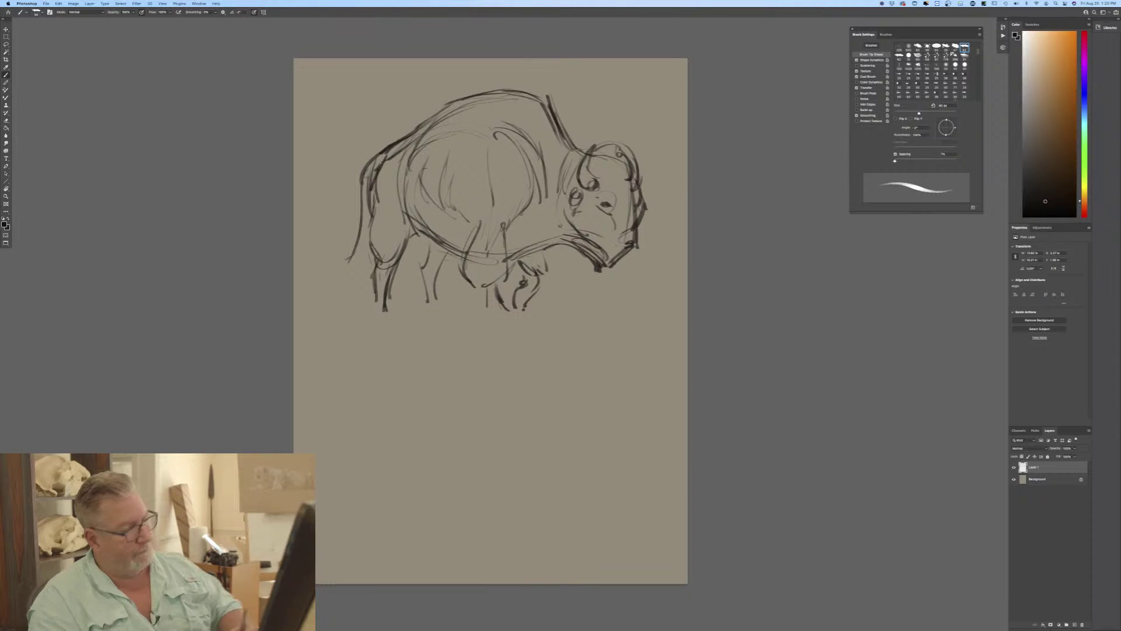
# Fade the rough bison sketch by lowering Layer 1's opacity, and add a new layer above it.
pyautogui.click(1074, 448)
pyautogui.moveTo(1075, 456); pyautogui.dragTo(1056, 457)
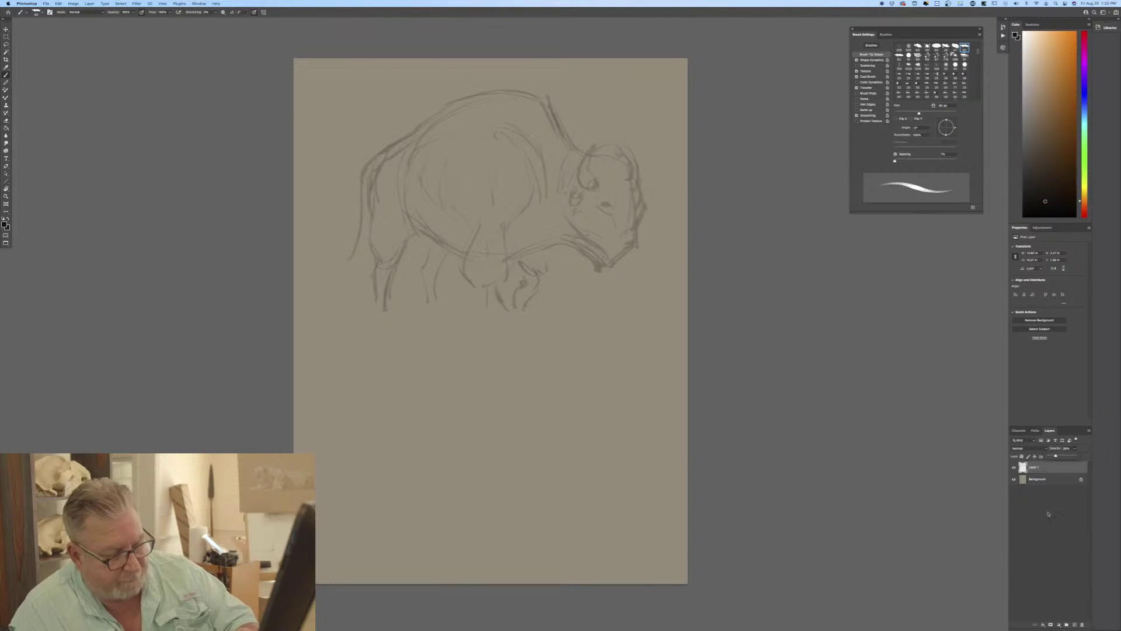
pyautogui.click(1073, 623)
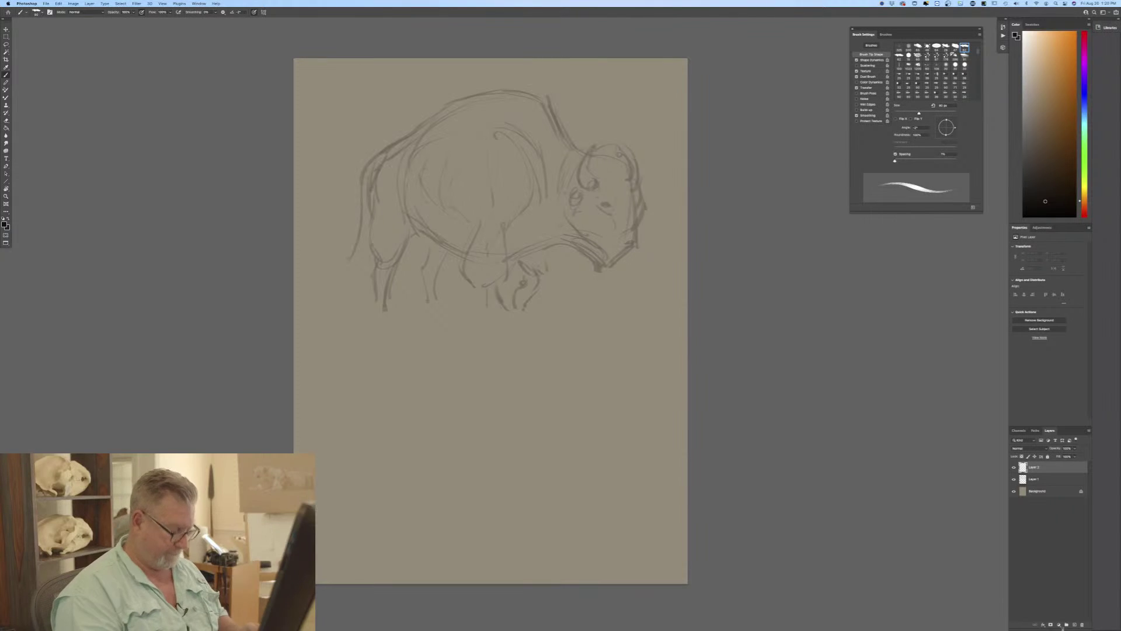
# With a larger brush, draw the head's refined outline from the crown down the face to the muzzle, chin and underside of the jaw.
pyautogui.press(']')
pyautogui.press(']')
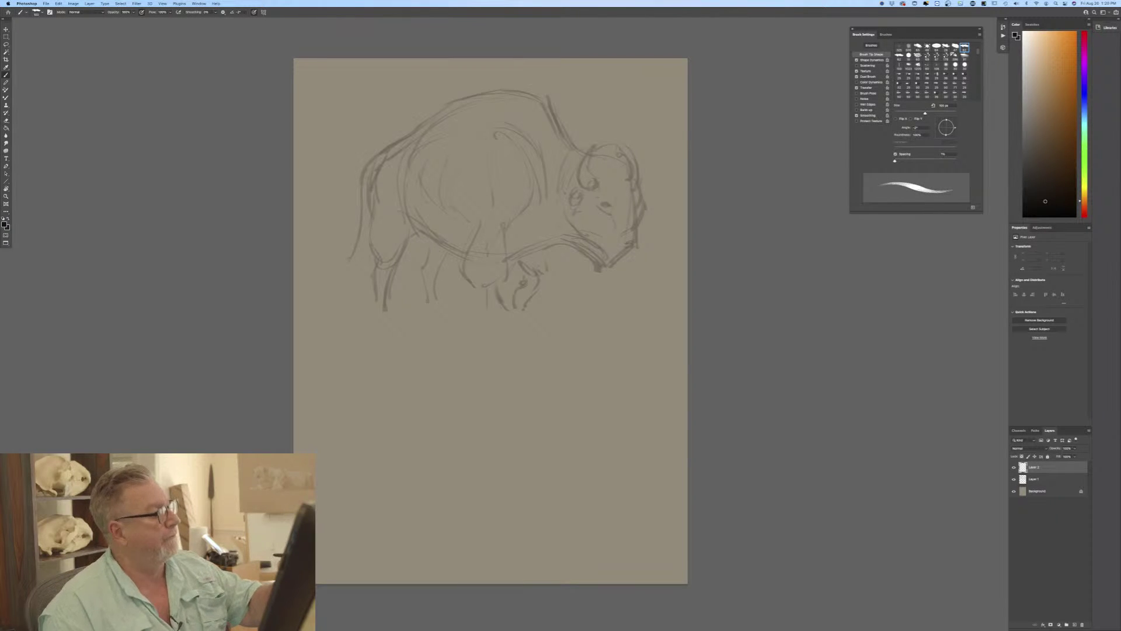
pyautogui.moveTo(580, 156); pyautogui.dragTo(616, 144)
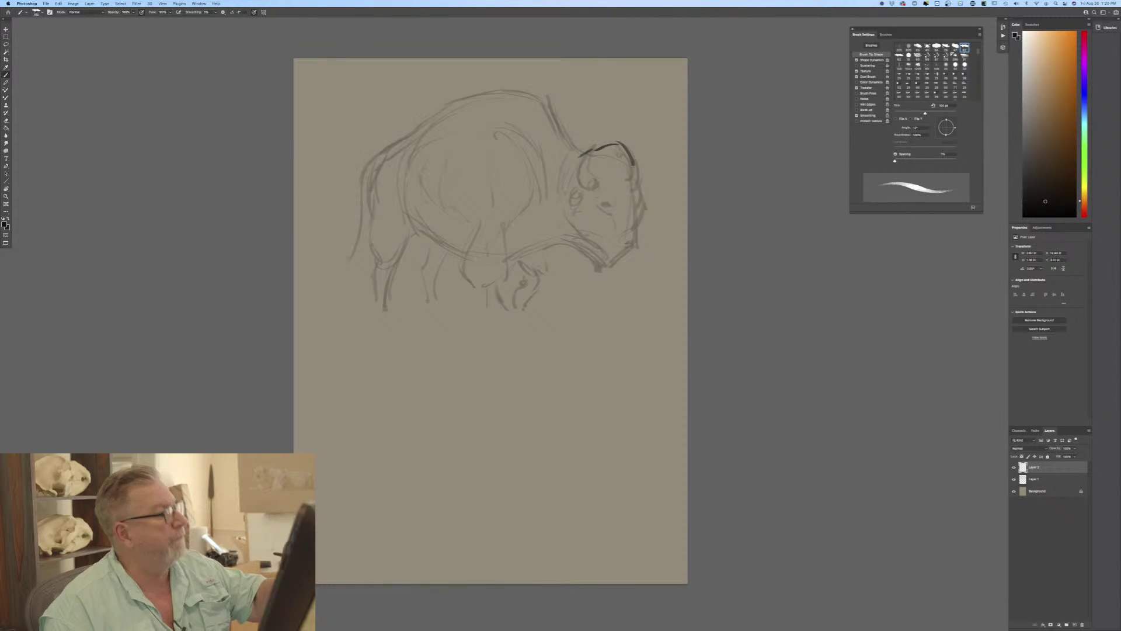
pyautogui.moveTo(624, 142)
pyautogui.mouseDown()
pyautogui.moveTo(645, 204)
pyautogui.moveTo(620, 236)
pyautogui.moveTo(638, 233)
pyautogui.mouseUp()
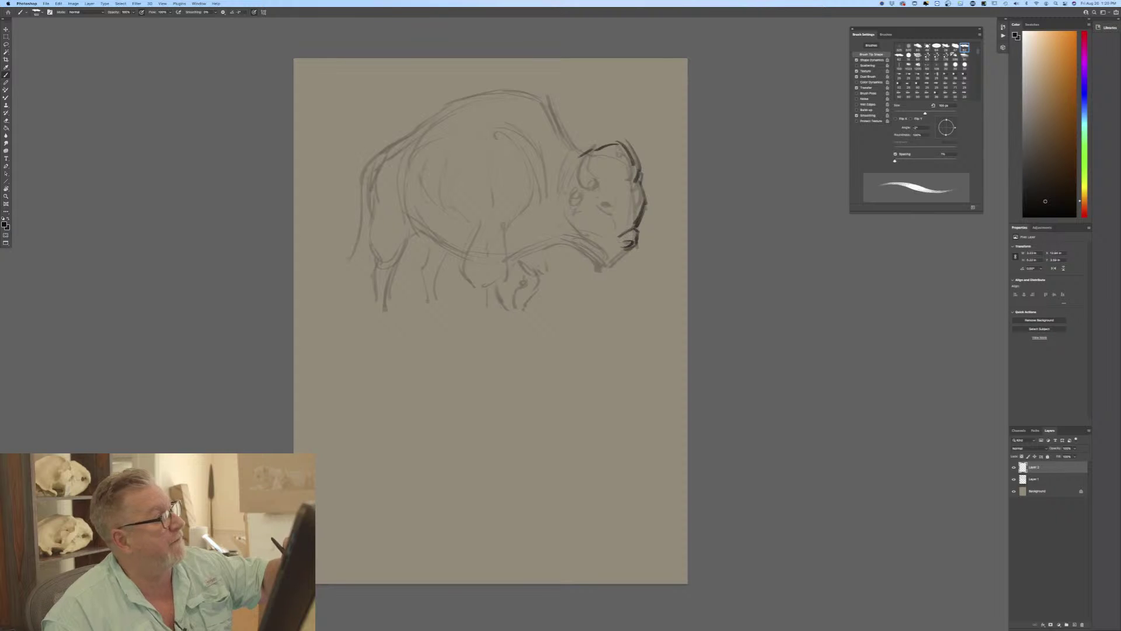
pyautogui.moveTo(624, 242)
pyautogui.mouseDown()
pyautogui.moveTo(595, 279)
pyautogui.moveTo(554, 244)
pyautogui.moveTo(564, 247)
pyautogui.mouseUp()
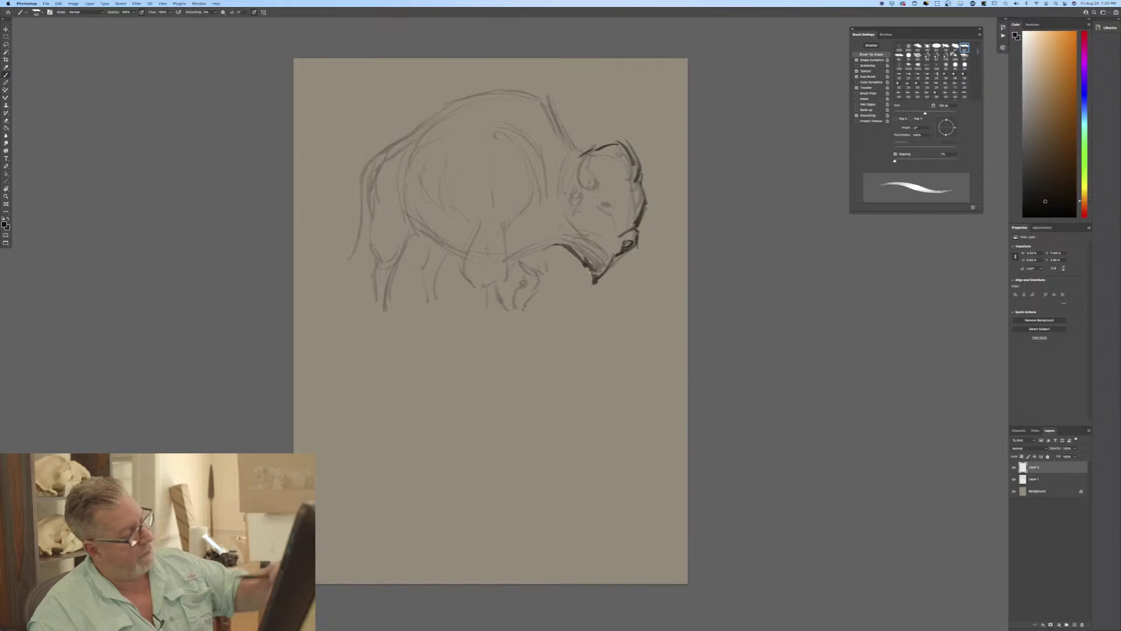
# Undo the muzzle strokes, redraw a smaller nose with a dark nostril, and draw the eye with its brow.
pyautogui.press('cmd+z')
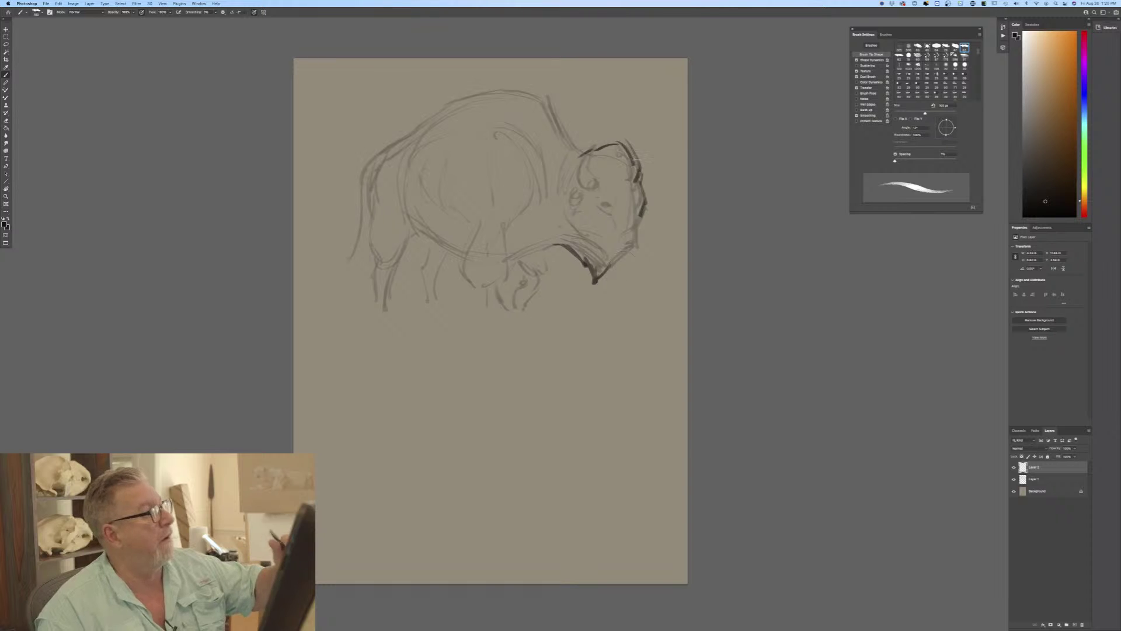
pyautogui.moveTo(643, 215)
pyautogui.mouseDown()
pyautogui.moveTo(636, 246)
pyautogui.moveTo(624, 245)
pyautogui.mouseUp()
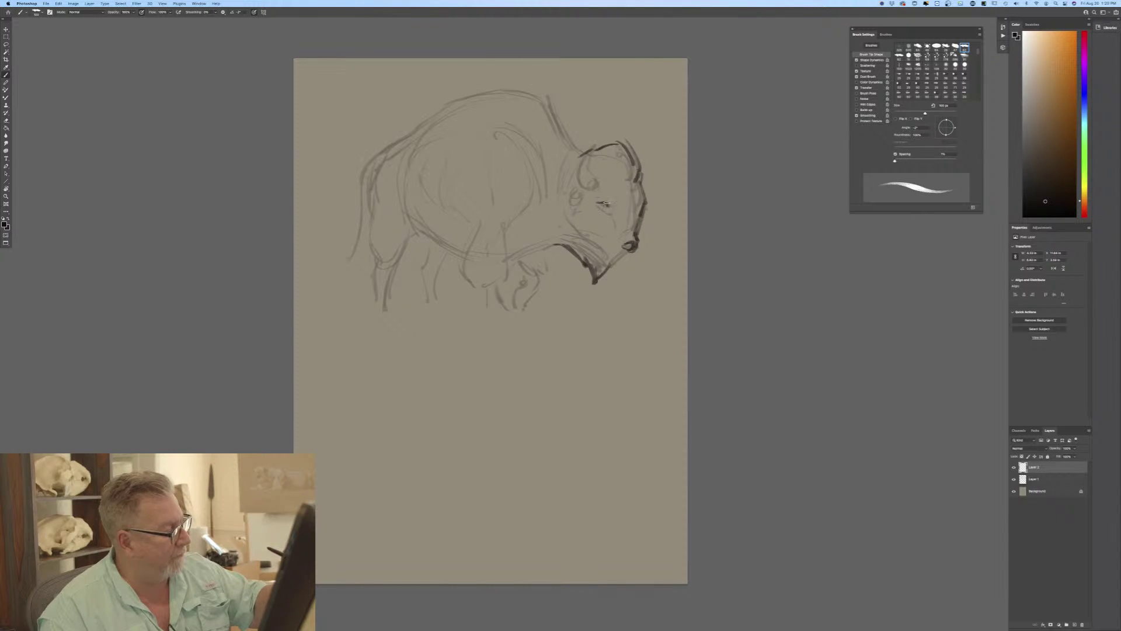
pyautogui.moveTo(596, 203)
pyautogui.mouseDown()
pyautogui.moveTo(610, 205)
pyautogui.moveTo(606, 215)
pyautogui.moveTo(619, 202)
pyautogui.mouseUp()
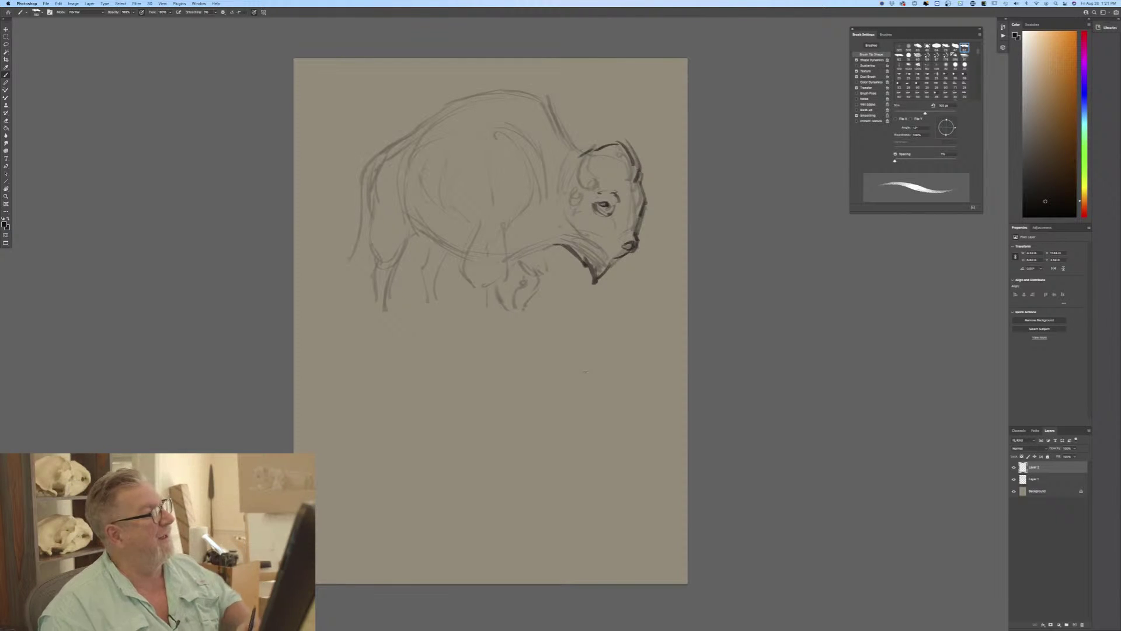
# Darken the chin and muzzle contour, and add short fur strokes along the front edge of the face.
pyautogui.moveTo(621, 255); pyautogui.dragTo(596, 279)
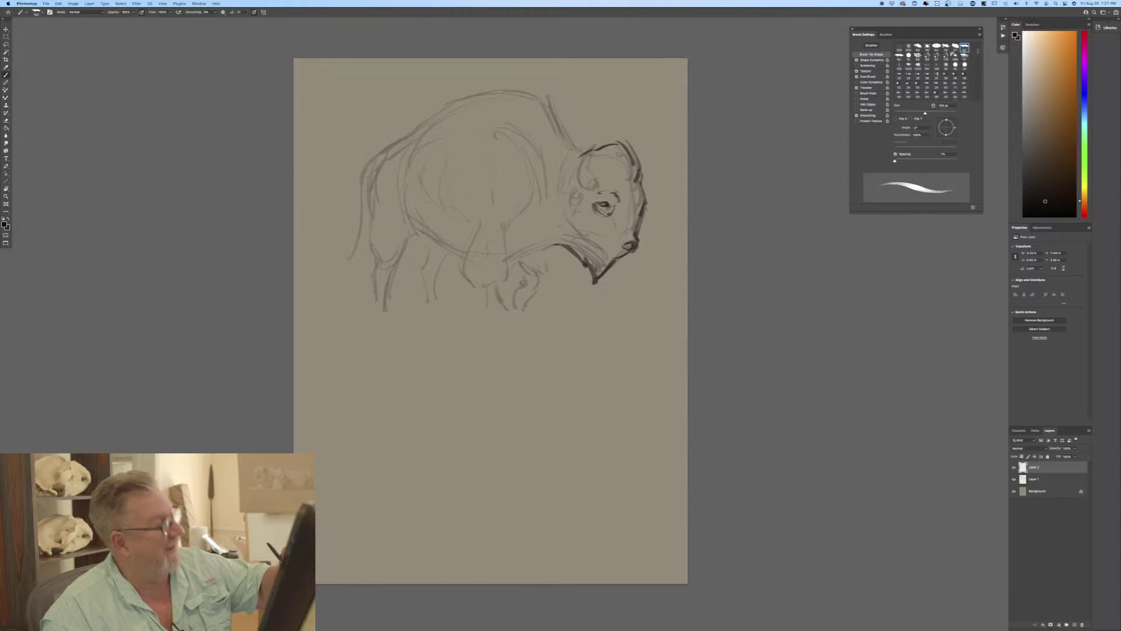
pyautogui.moveTo(642, 217); pyautogui.dragTo(626, 243)
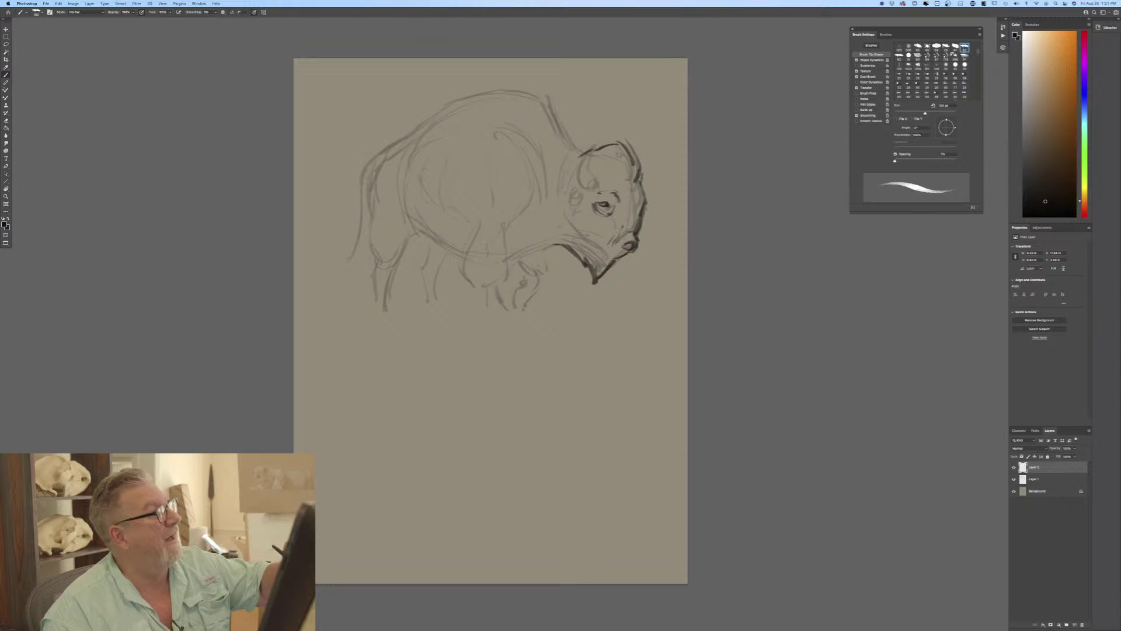
pyautogui.moveTo(619, 190)
pyautogui.mouseDown()
pyautogui.moveTo(632, 214)
pyautogui.moveTo(643, 190)
pyautogui.moveTo(643, 203)
pyautogui.mouseUp()
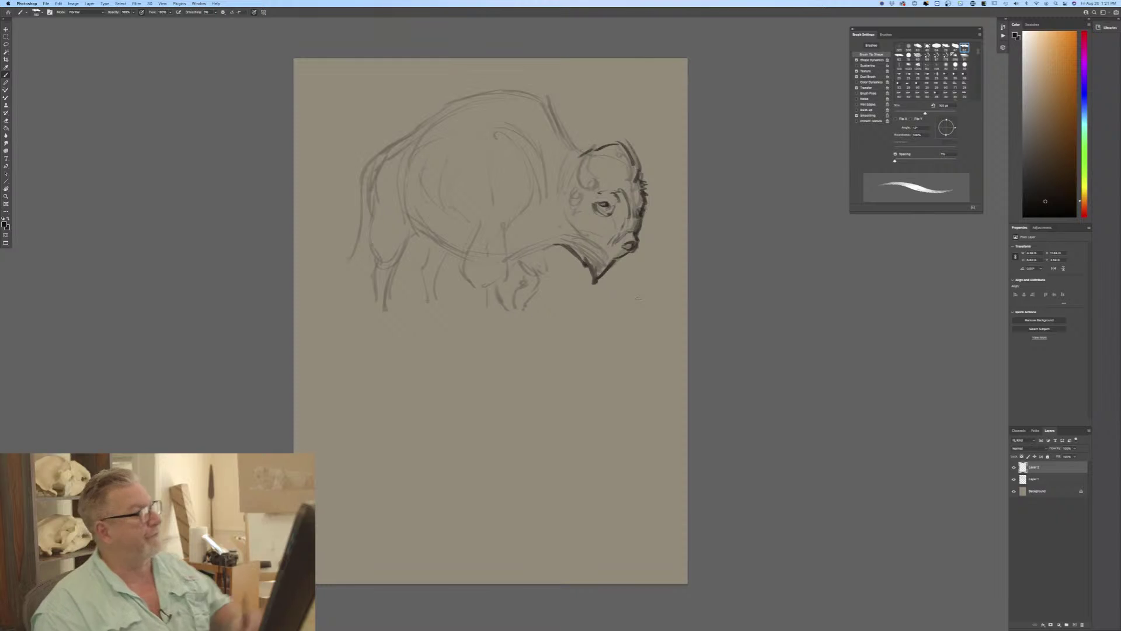
# Define the near horn, and with a smaller brush draw the ear and cheek line behind the eye.
pyautogui.moveTo(595, 175); pyautogui.dragTo(596, 190)
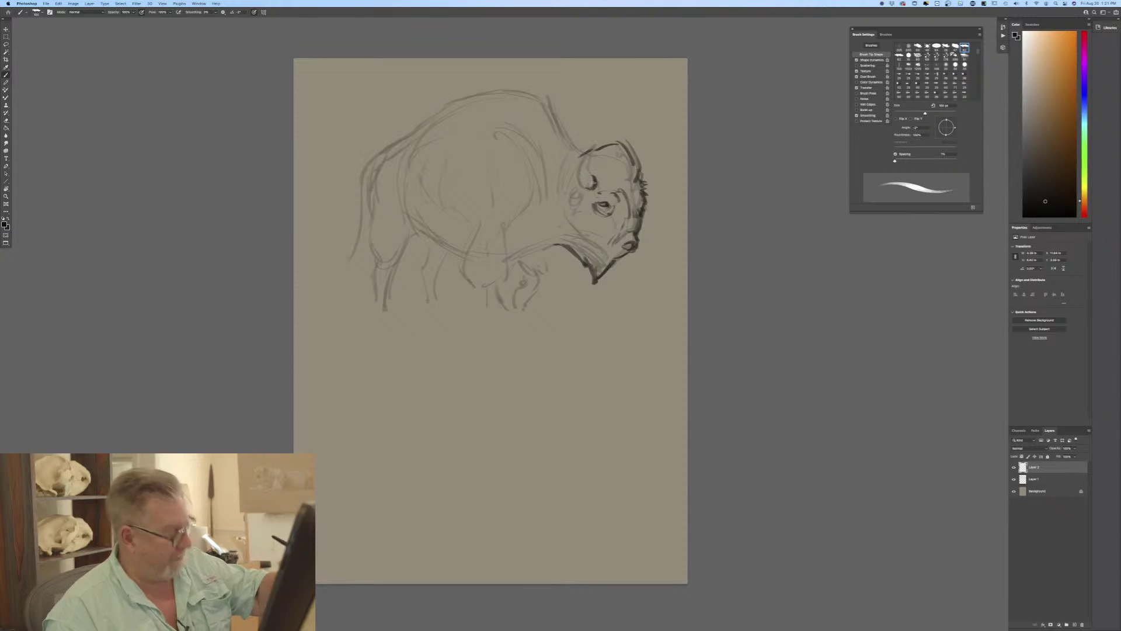
pyautogui.press('[')
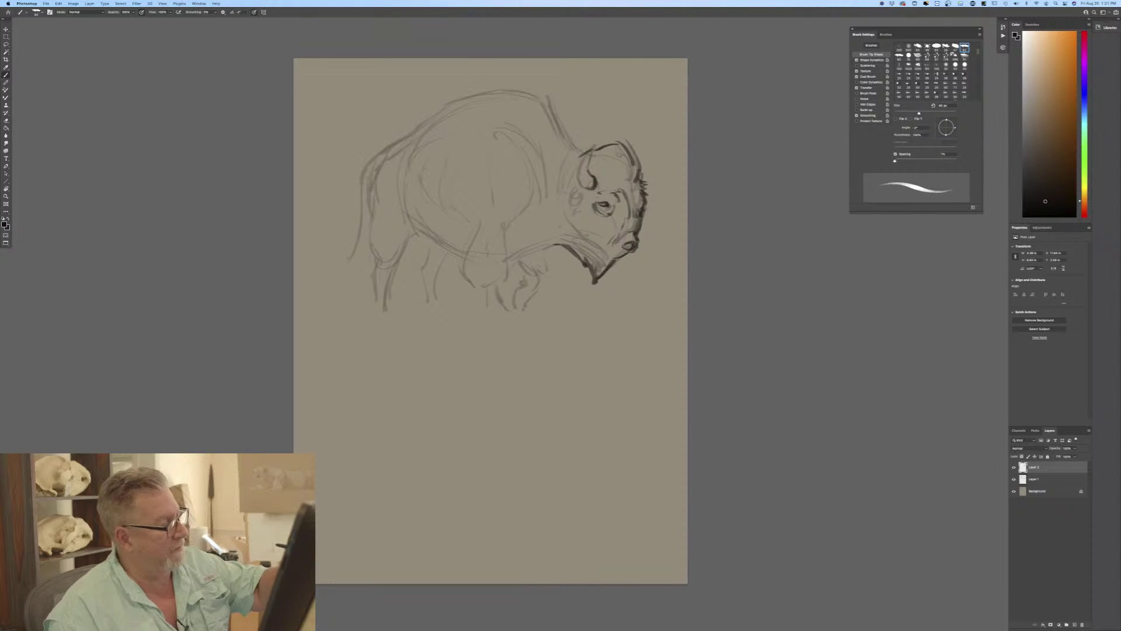
pyautogui.moveTo(596, 146); pyautogui.dragTo(562, 236)
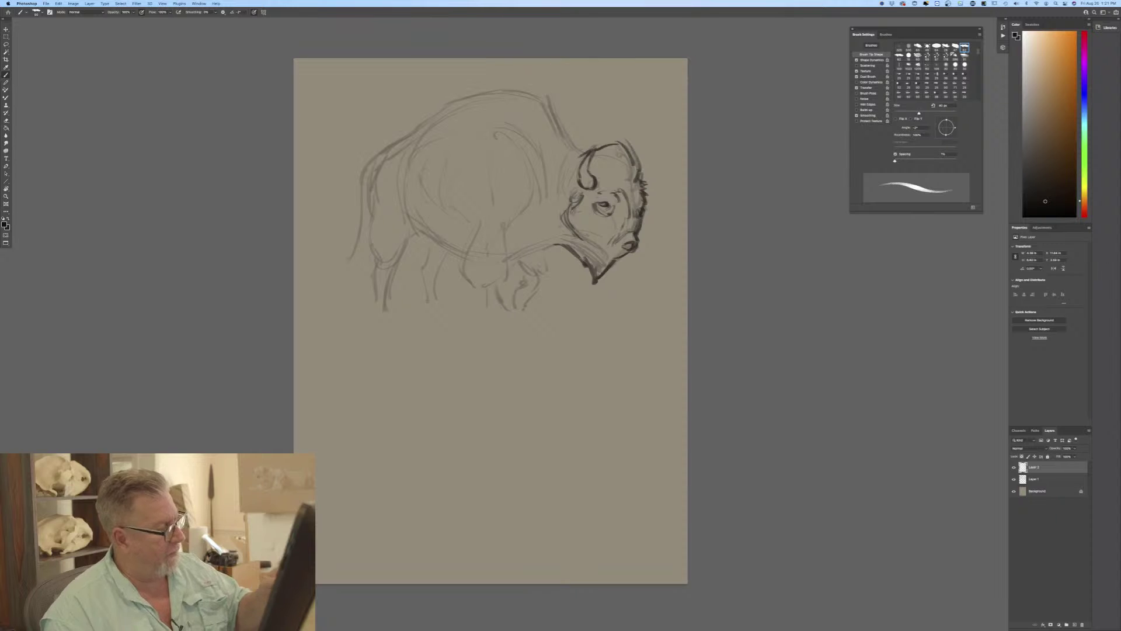
# Remove the old underjaw strokes and redraw the jaw and throat line with a longer, pointed beard.
pyautogui.press('super+z')
pyautogui.press('super+z')
pyautogui.press('super+z')
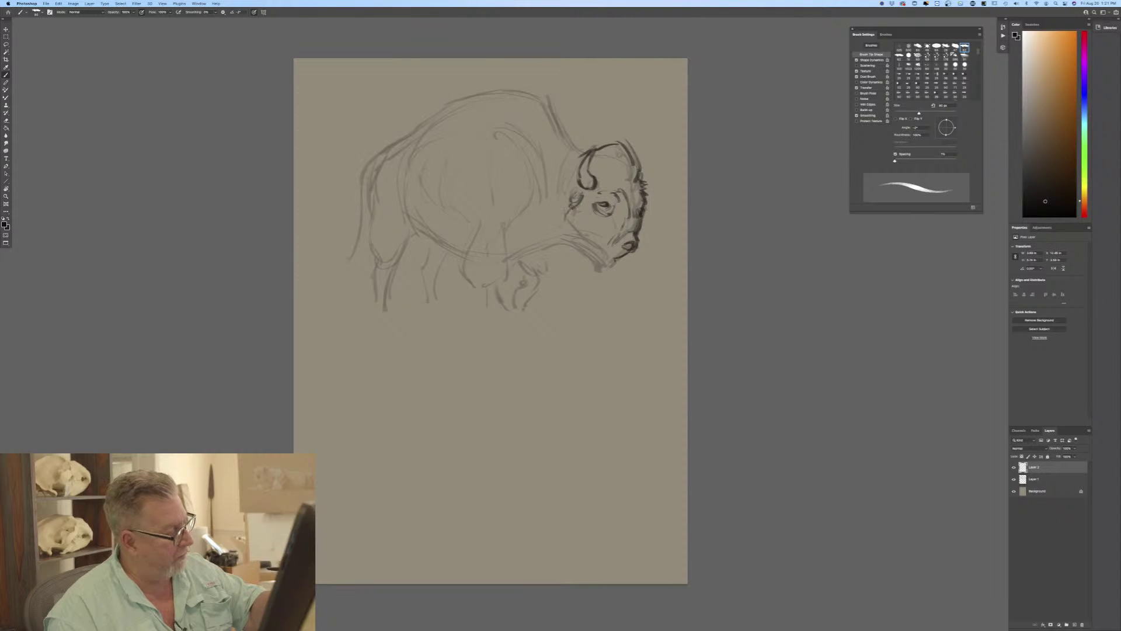
pyautogui.moveTo(565, 227)
pyautogui.mouseDown()
pyautogui.moveTo(598, 270)
pyautogui.moveTo(615, 256)
pyautogui.moveTo(596, 287)
pyautogui.moveTo(547, 245)
pyautogui.mouseUp()
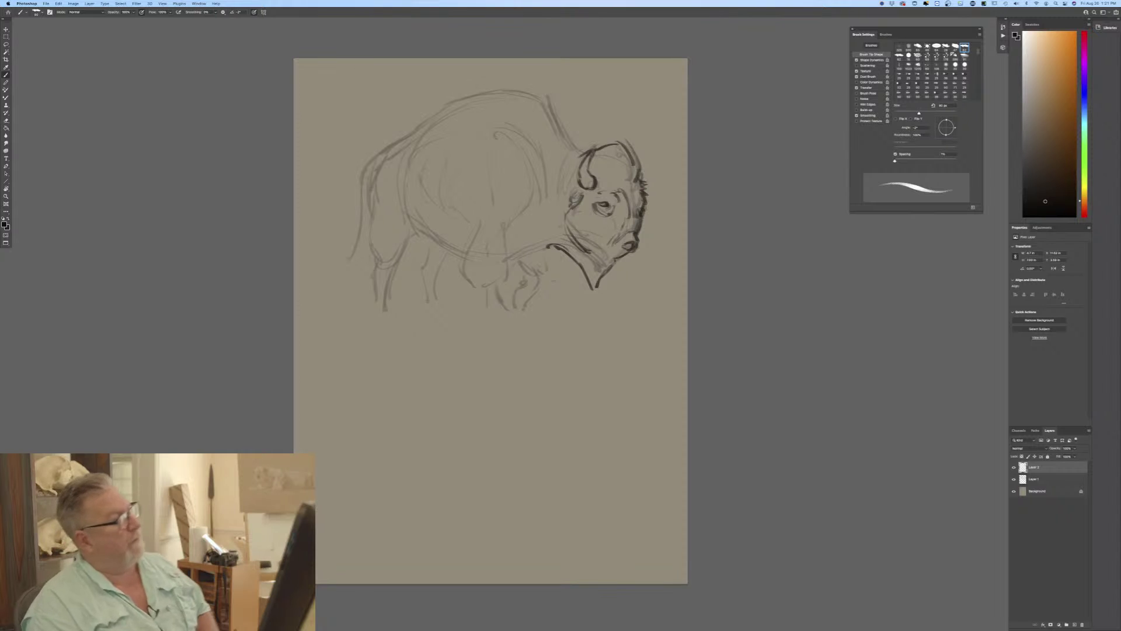
pyautogui.moveTo(571, 255)
pyautogui.mouseDown()
pyautogui.moveTo(589, 294)
pyautogui.moveTo(581, 271)
pyautogui.moveTo(543, 247)
pyautogui.moveTo(554, 250)
pyautogui.mouseUp()
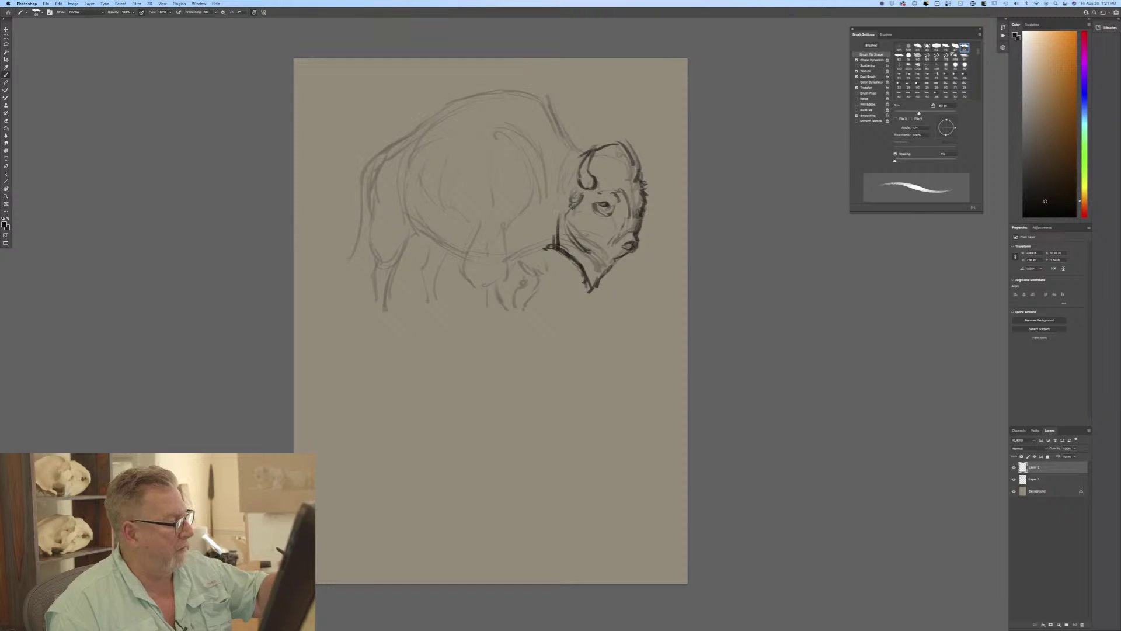
# Add shaggy fur strokes over the throat and shoulder, and outline the neck from the head up over the hump.
pyautogui.moveTo(557, 191); pyautogui.dragTo(552, 250)
pyautogui.moveTo(548, 209)
pyautogui.mouseDown()
pyautogui.moveTo(537, 256)
pyautogui.moveTo(514, 260)
pyautogui.mouseUp()
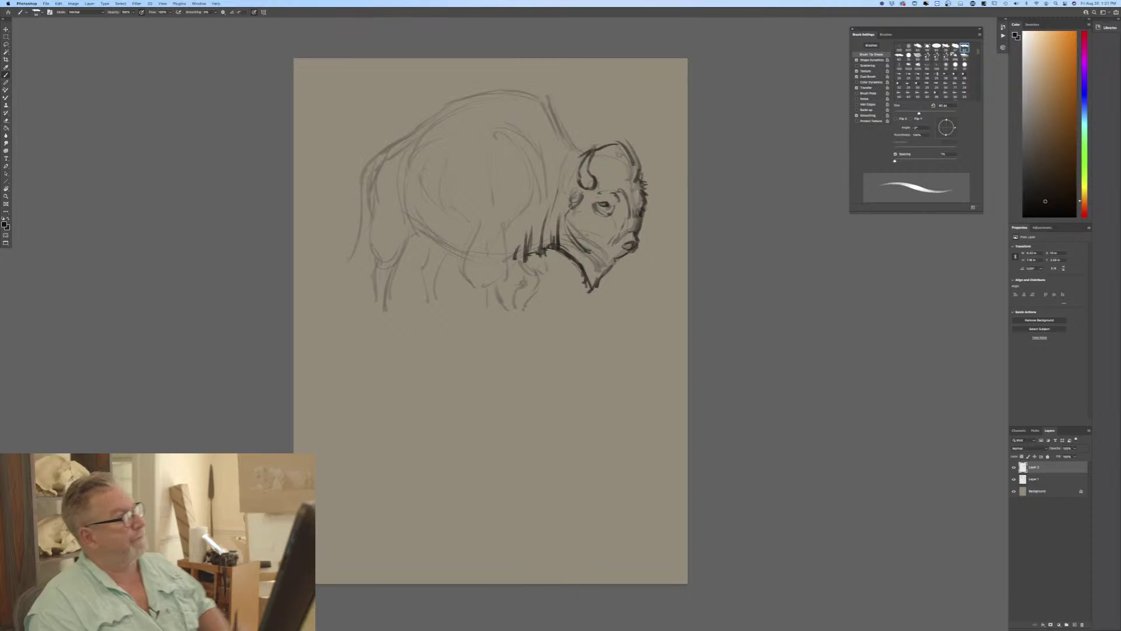
pyautogui.moveTo(565, 136); pyautogui.dragTo(583, 153)
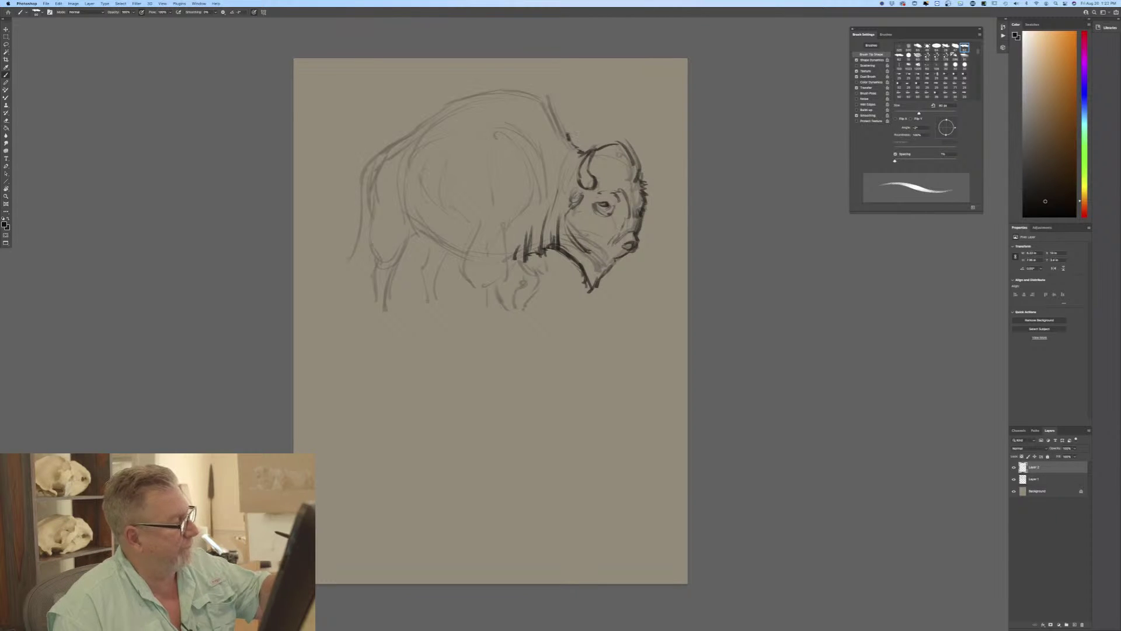
pyautogui.moveTo(552, 108); pyautogui.dragTo(566, 136)
pyautogui.moveTo(507, 88)
pyautogui.mouseDown()
pyautogui.moveTo(551, 99)
pyautogui.moveTo(495, 83)
pyautogui.moveTo(471, 89)
pyautogui.moveTo(526, 90)
pyautogui.moveTo(557, 111)
pyautogui.moveTo(567, 133)
pyautogui.moveTo(558, 159)
pyautogui.moveTo(570, 172)
pyautogui.moveTo(559, 202)
pyautogui.mouseUp()
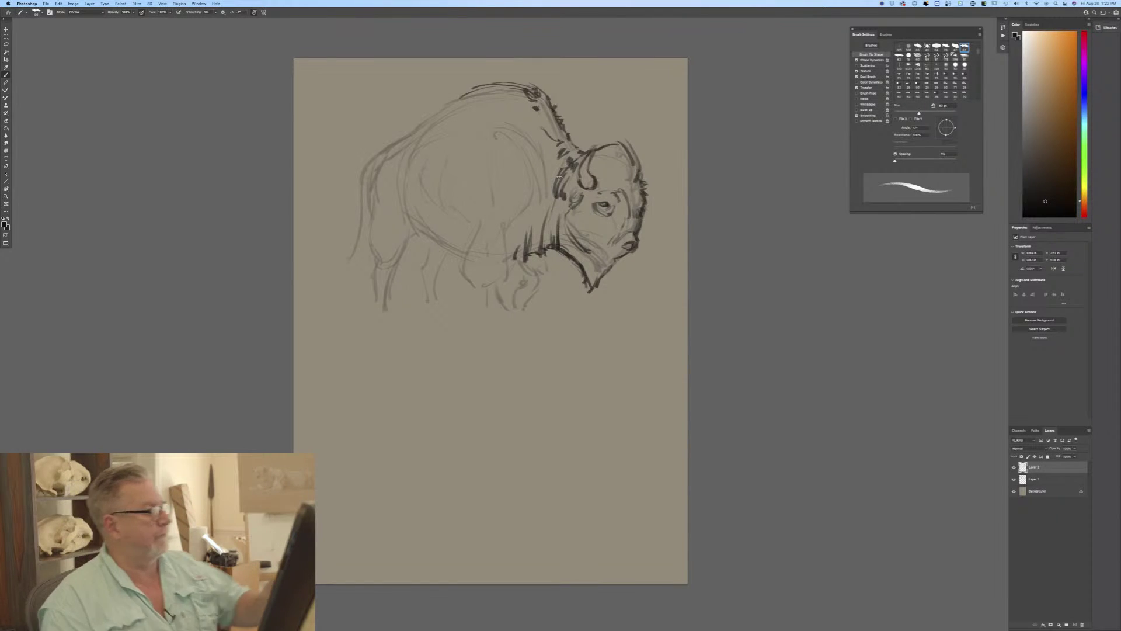
pyautogui.moveTo(506, 131)
pyautogui.mouseDown()
pyautogui.moveTo(545, 211)
pyautogui.moveTo(526, 211)
pyautogui.moveTo(506, 253)
pyautogui.mouseUp()
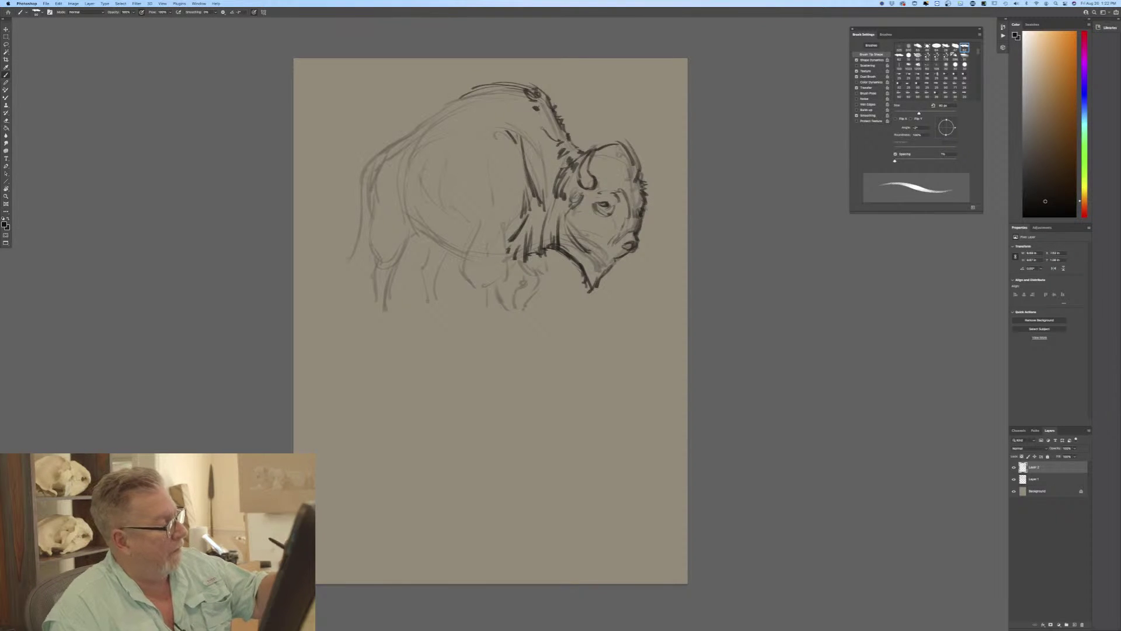
# Add hair strokes on the forehead and far horn, and darken the back contour from the hump down to the rump.
pyautogui.moveTo(626, 164)
pyautogui.mouseDown()
pyautogui.moveTo(622, 186)
pyautogui.moveTo(601, 190)
pyautogui.mouseUp()
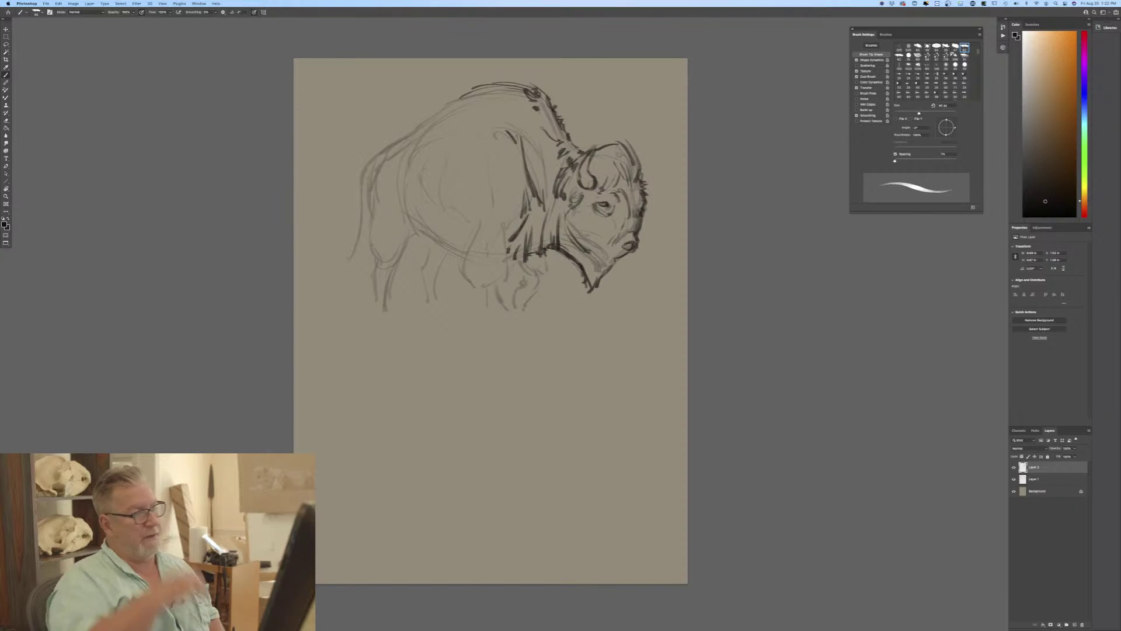
pyautogui.moveTo(620, 144)
pyautogui.mouseDown()
pyautogui.moveTo(645, 164)
pyautogui.moveTo(642, 183)
pyautogui.mouseUp()
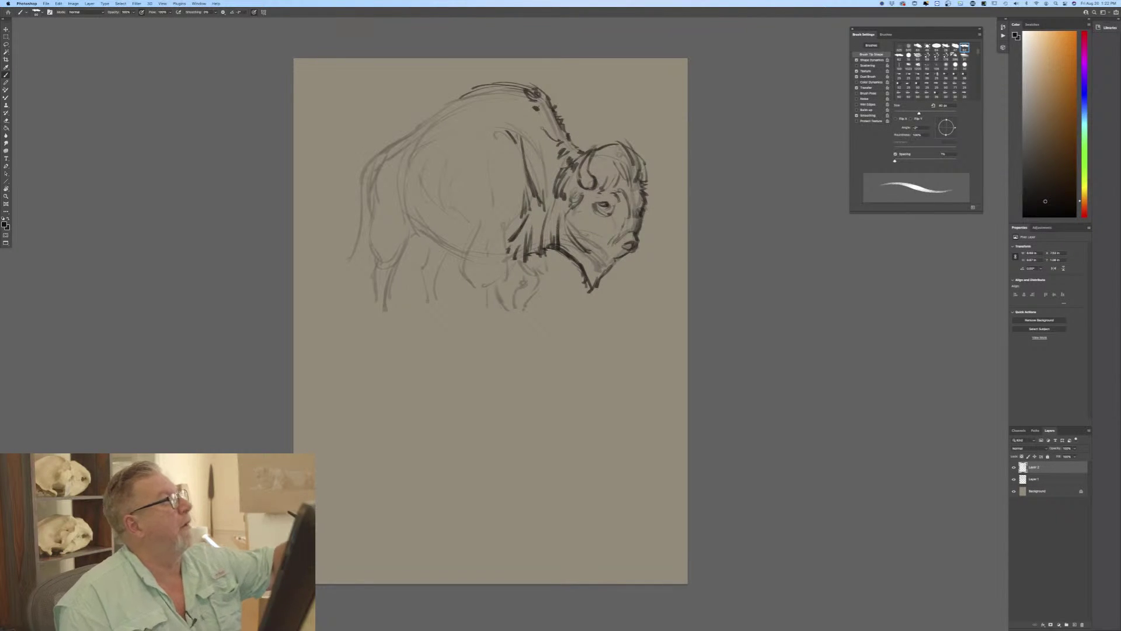
pyautogui.moveTo(468, 91)
pyautogui.mouseDown()
pyautogui.moveTo(381, 150)
pyautogui.moveTo(363, 175)
pyautogui.moveTo(367, 196)
pyautogui.mouseUp()
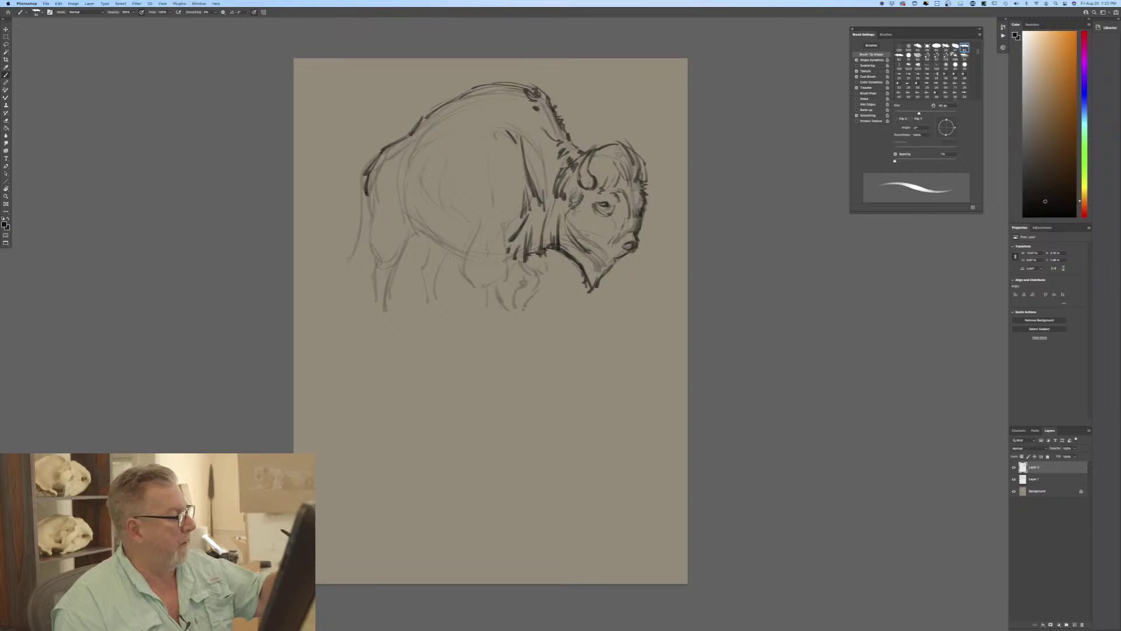
# Draw the near front leg's shaggy upper part with ragged fur edges, and start the lower leg below it.
pyautogui.moveTo(466, 176)
pyautogui.mouseDown()
pyautogui.moveTo(459, 256)
pyautogui.moveTo(482, 292)
pyautogui.mouseUp()
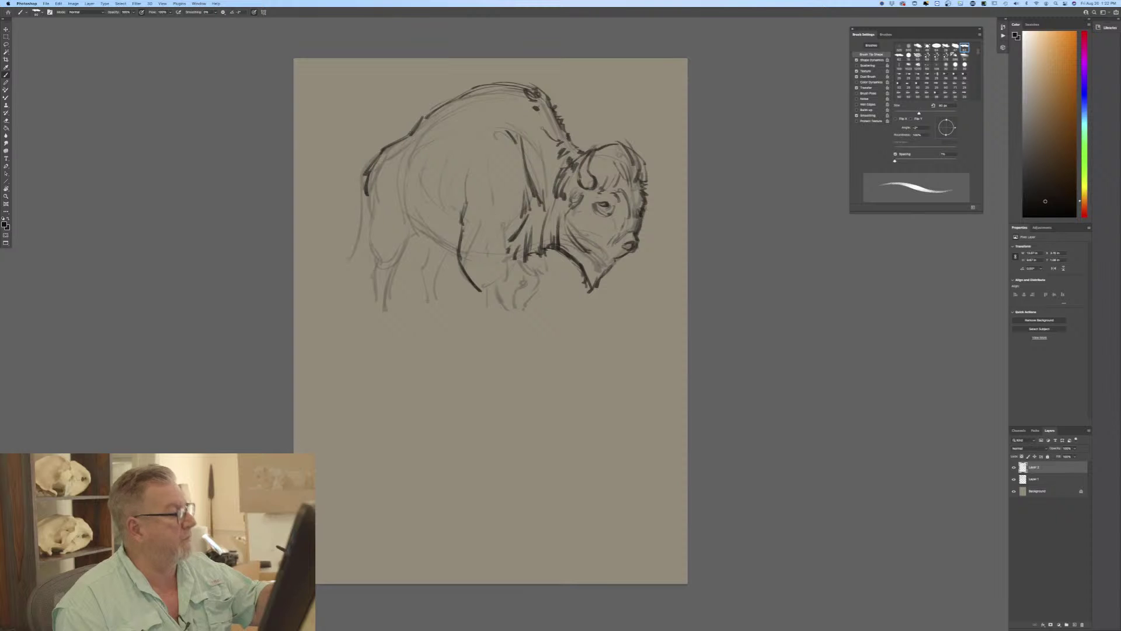
pyautogui.moveTo(500, 216)
pyautogui.mouseDown()
pyautogui.moveTo(492, 231)
pyautogui.moveTo(505, 238)
pyautogui.mouseUp()
pyautogui.moveTo(515, 203); pyautogui.dragTo(510, 229)
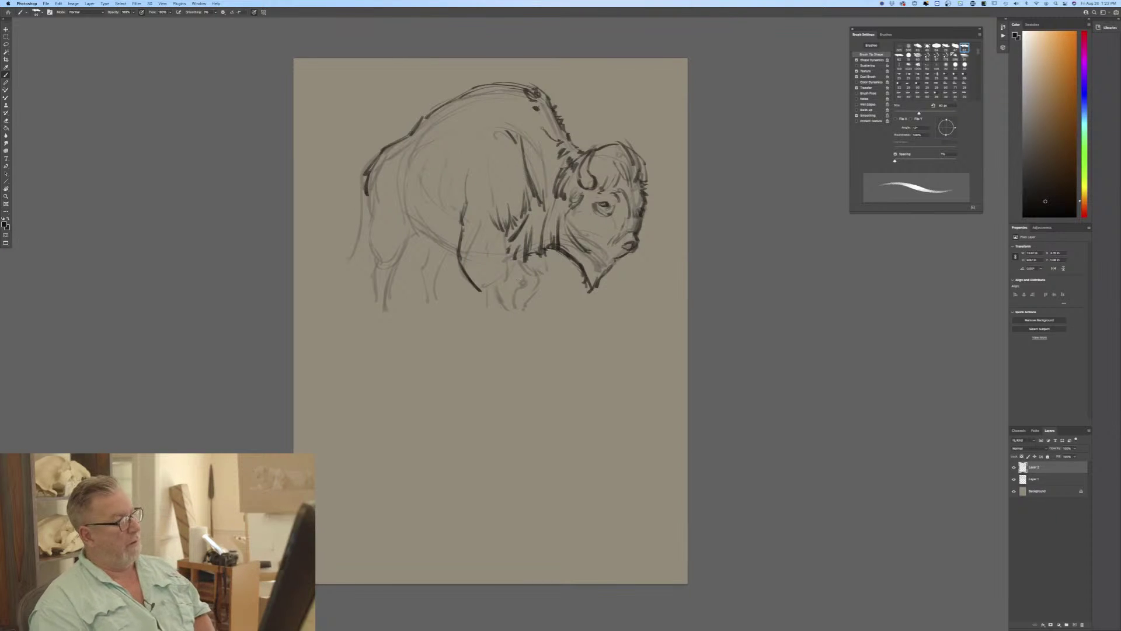
pyautogui.moveTo(510, 233); pyautogui.dragTo(486, 292)
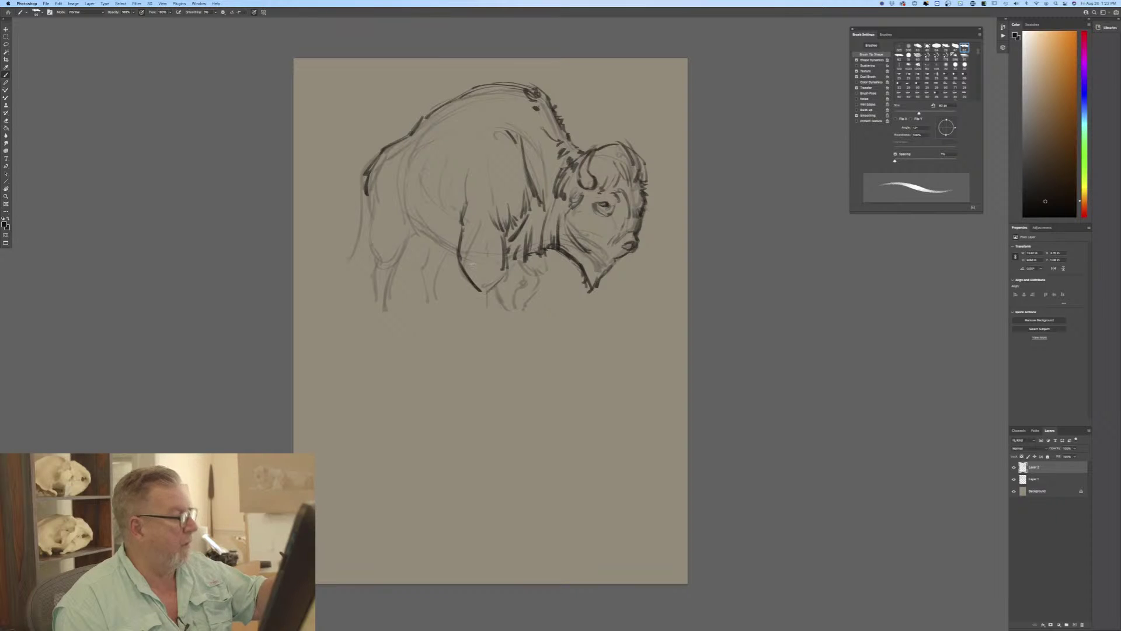
pyautogui.moveTo(463, 222)
pyautogui.mouseDown()
pyautogui.moveTo(457, 262)
pyautogui.moveTo(471, 281)
pyautogui.moveTo(458, 250)
pyautogui.moveTo(456, 264)
pyautogui.moveTo(468, 279)
pyautogui.mouseUp()
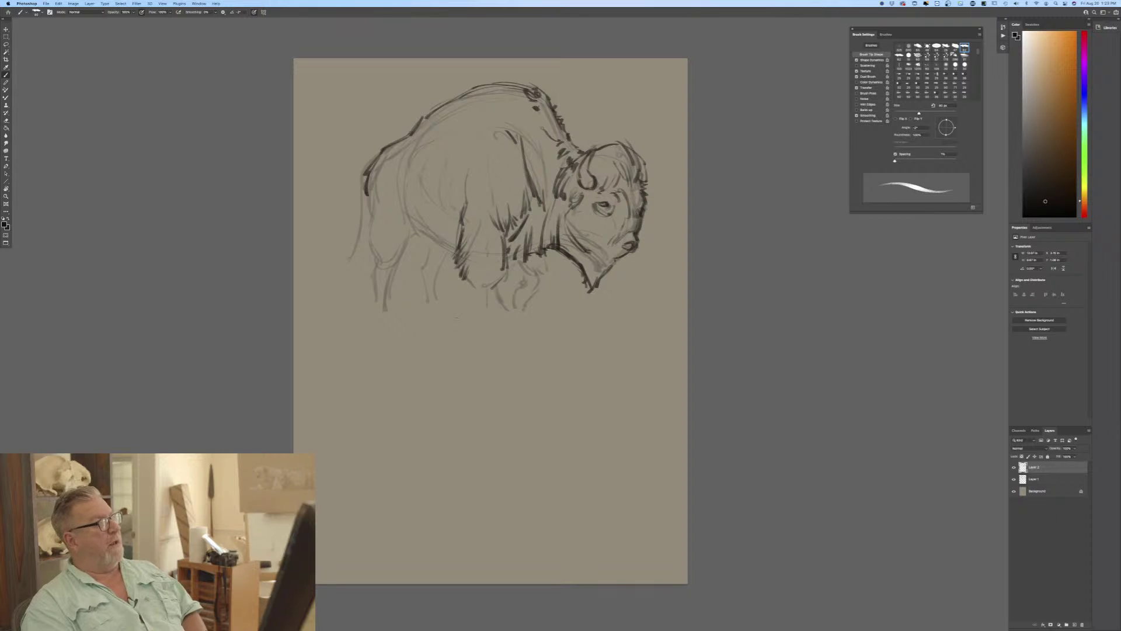
pyautogui.moveTo(488, 278)
pyautogui.mouseDown()
pyautogui.moveTo(495, 286)
pyautogui.moveTo(471, 294)
pyautogui.mouseUp()
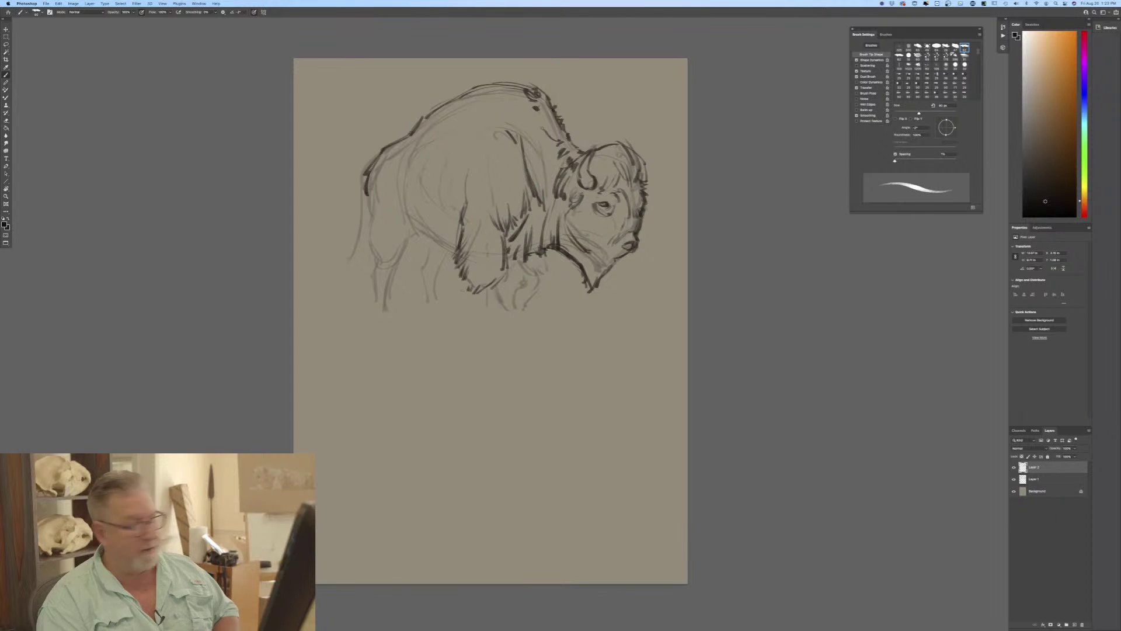
pyautogui.moveTo(493, 281)
pyautogui.mouseDown()
pyautogui.moveTo(486, 297)
pyautogui.moveTo(501, 318)
pyautogui.moveTo(476, 302)
pyautogui.mouseUp()
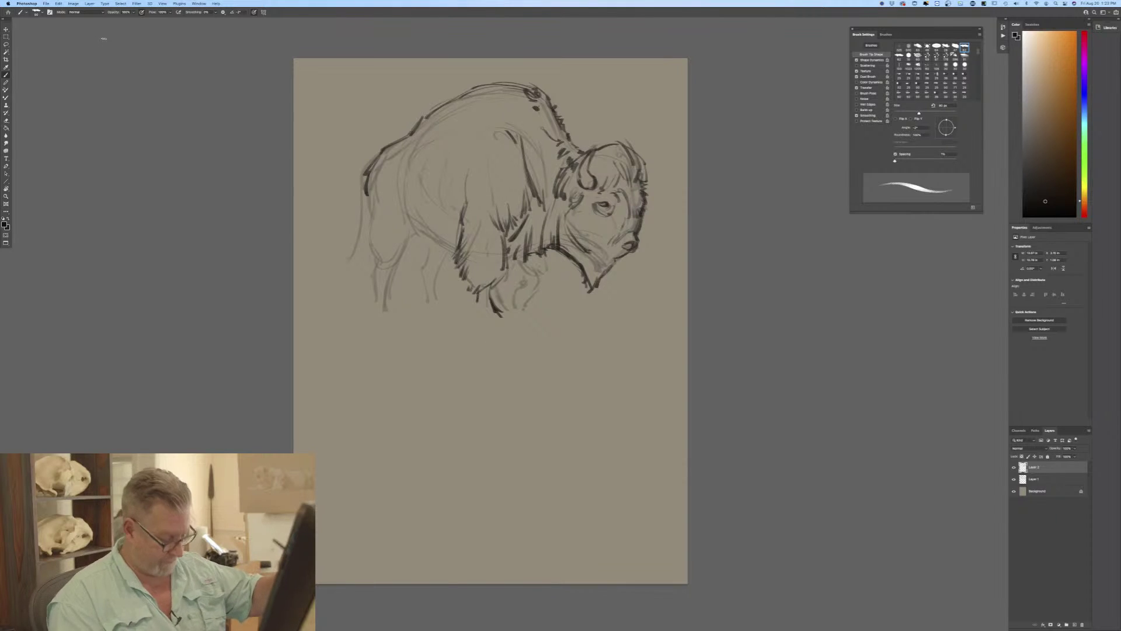
# Stretch both bison drawing layers slightly wider toward the rump with Free Transform, and reselect the upper layer for drawing.
pyautogui.click(1033, 479)
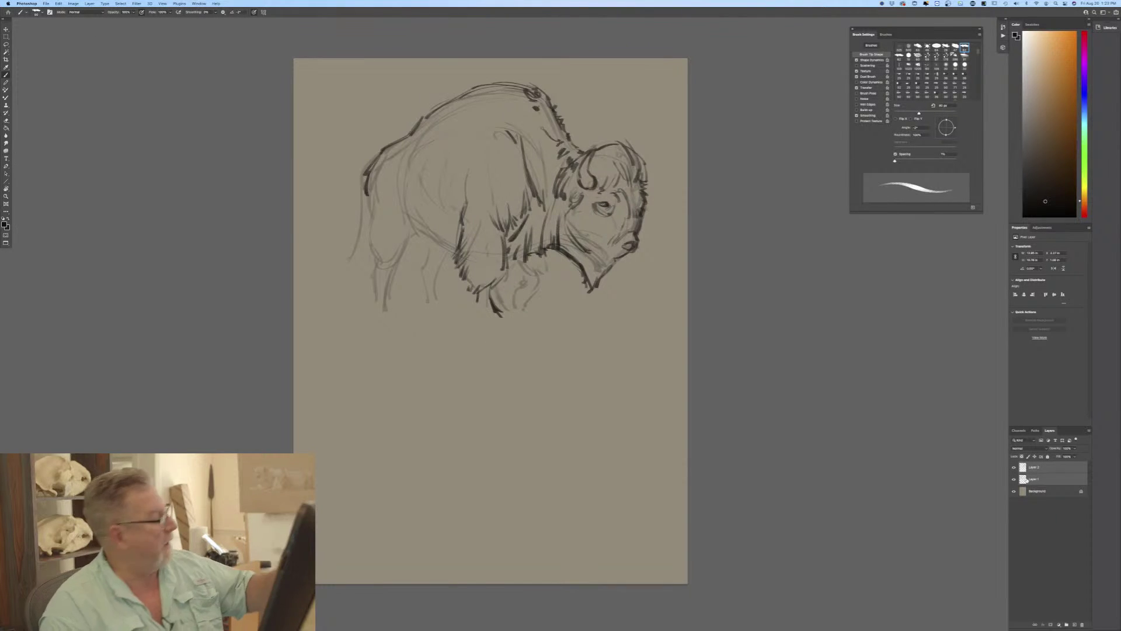
pyautogui.click(73, 4)
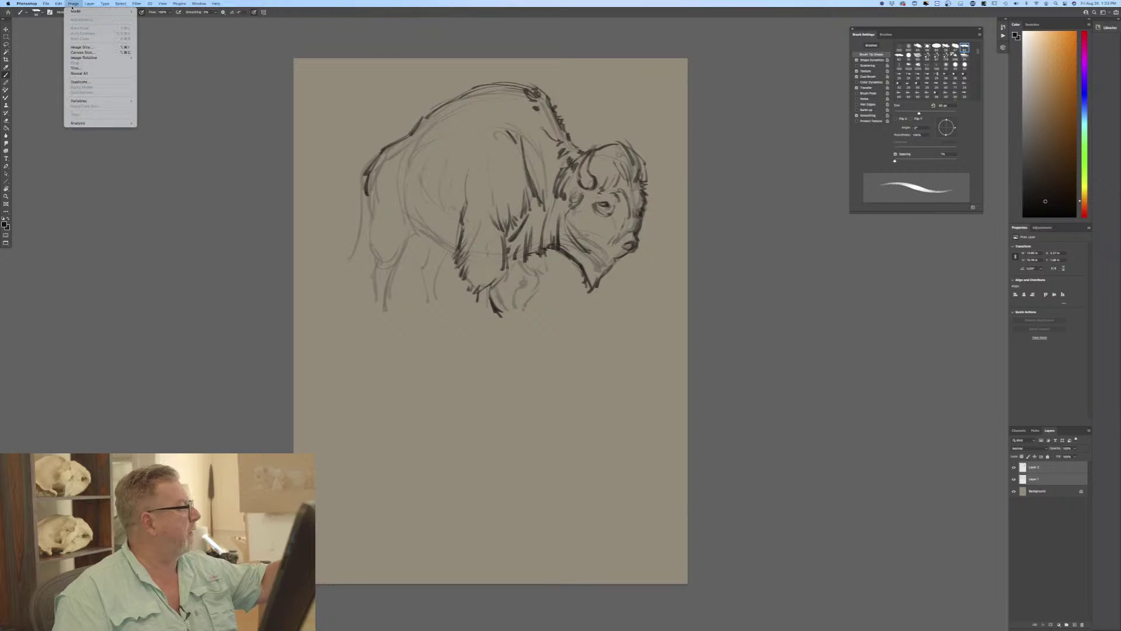
pyautogui.moveTo(55, 6)
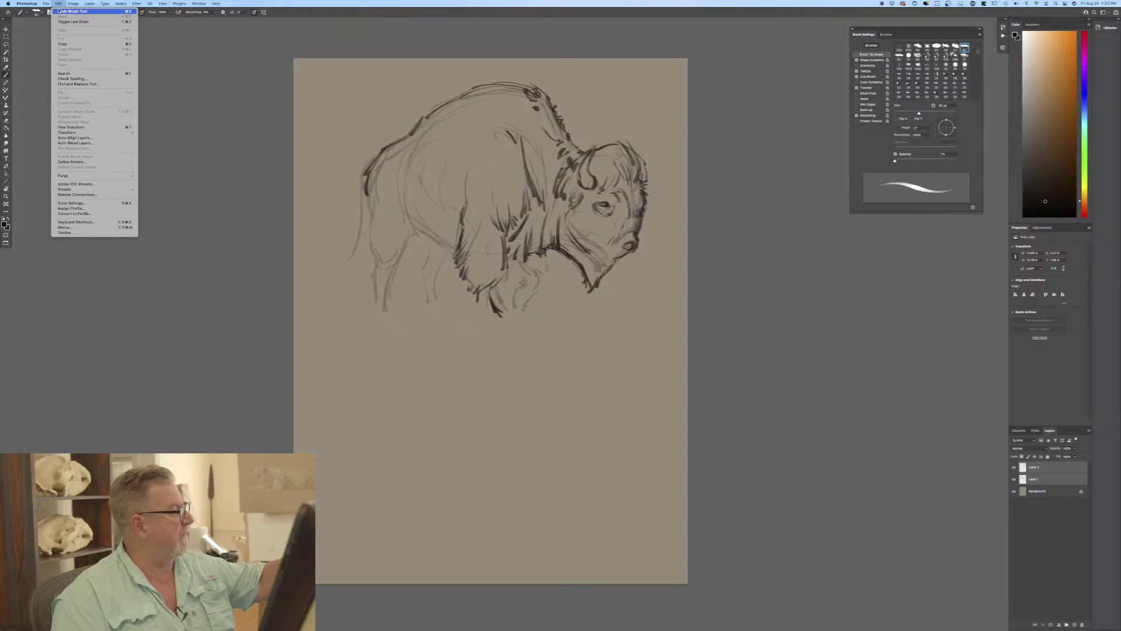
pyautogui.click(69, 127)
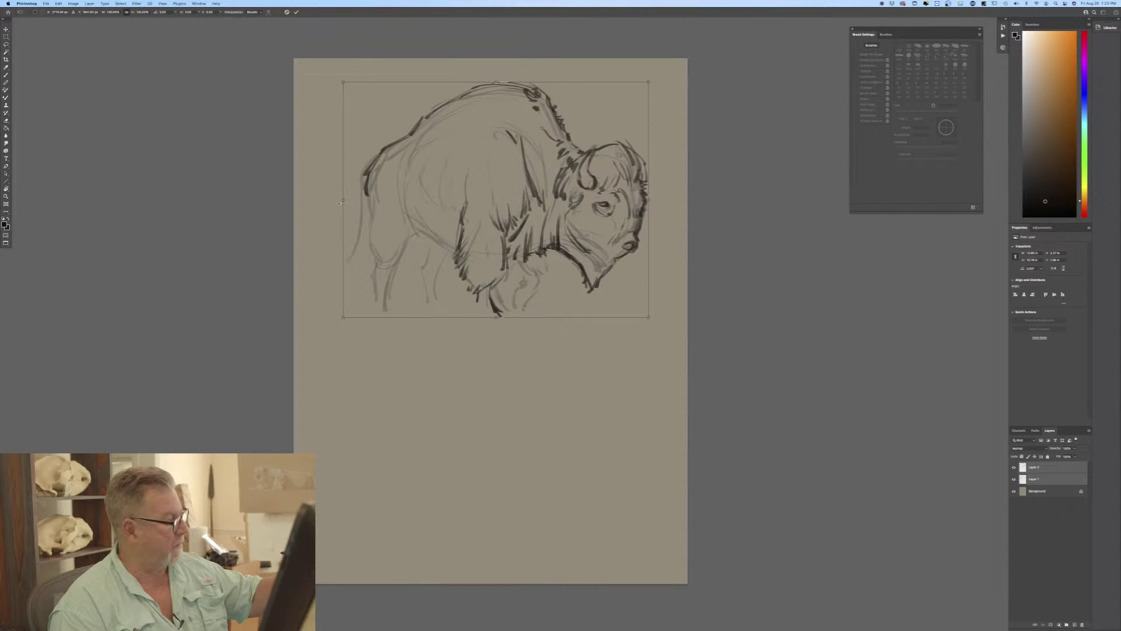
pyautogui.moveTo(343, 200); pyautogui.dragTo(322, 198)
pyautogui.press('Return')
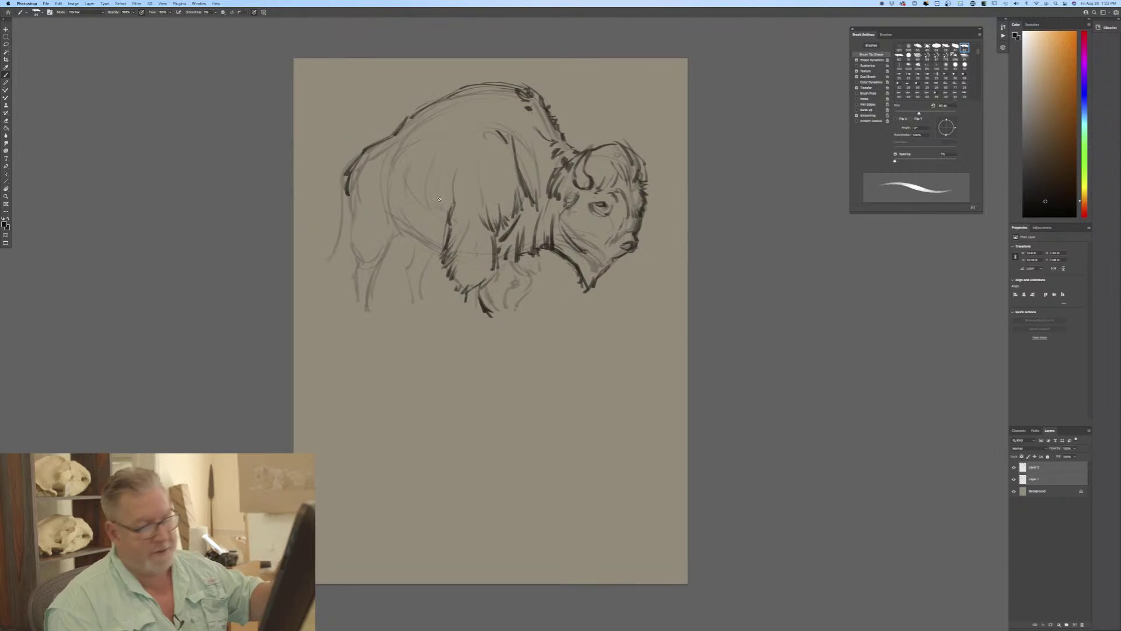
pyautogui.click(1031, 471)
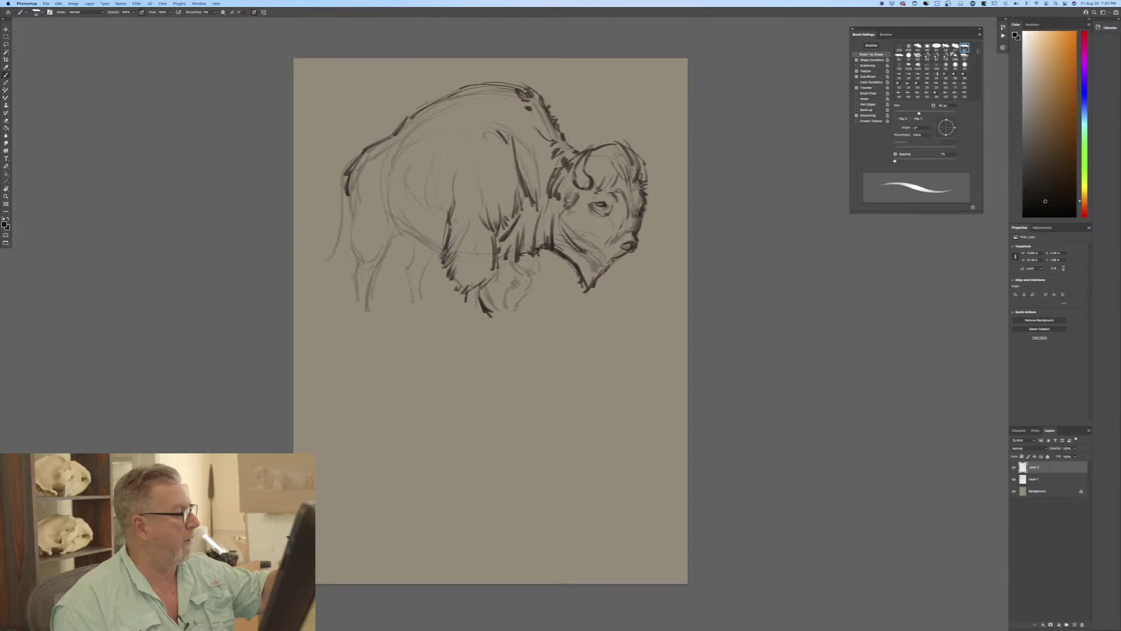
# Outline the rear edge of the rib cage and the belly line forward to the front leg.
pyautogui.moveTo(395, 144); pyautogui.dragTo(383, 181)
pyautogui.moveTo(393, 158)
pyautogui.mouseDown()
pyautogui.moveTo(397, 217)
pyautogui.moveTo(441, 254)
pyautogui.mouseUp()
pyautogui.moveTo(418, 235)
pyautogui.mouseDown()
pyautogui.moveTo(443, 252)
pyautogui.moveTo(424, 242)
pyautogui.mouseUp()
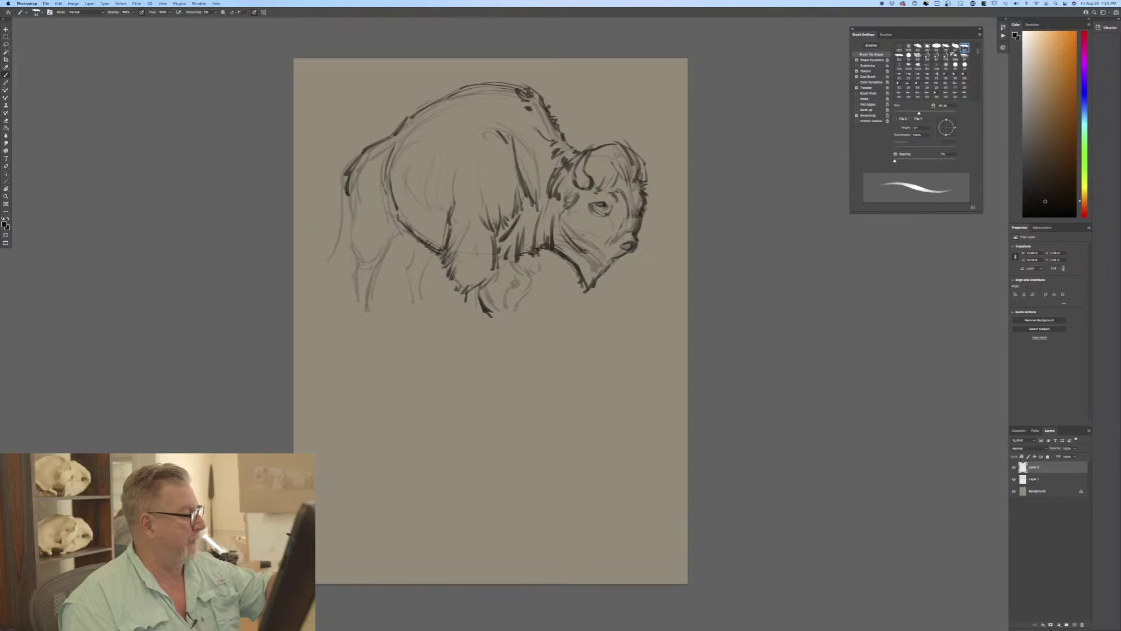
# Draw the flank fold and both contours of the forward hind leg below the belly.
pyautogui.moveTo(387, 198)
pyautogui.mouseDown()
pyautogui.moveTo(421, 278)
pyautogui.moveTo(418, 300)
pyautogui.mouseUp()
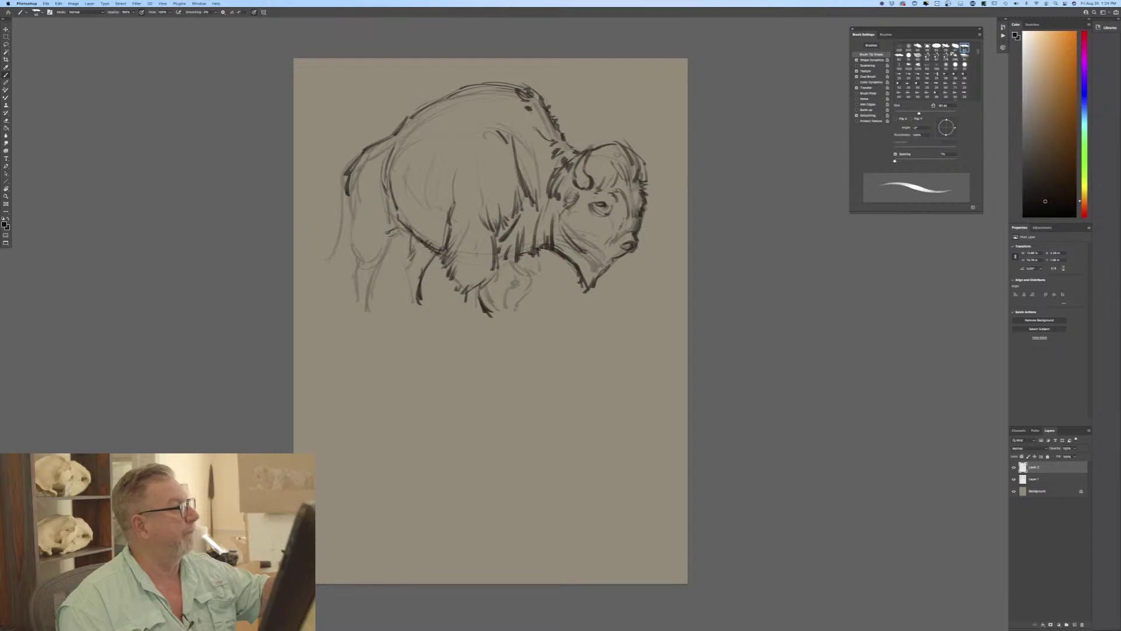
pyautogui.moveTo(410, 258); pyautogui.dragTo(405, 279)
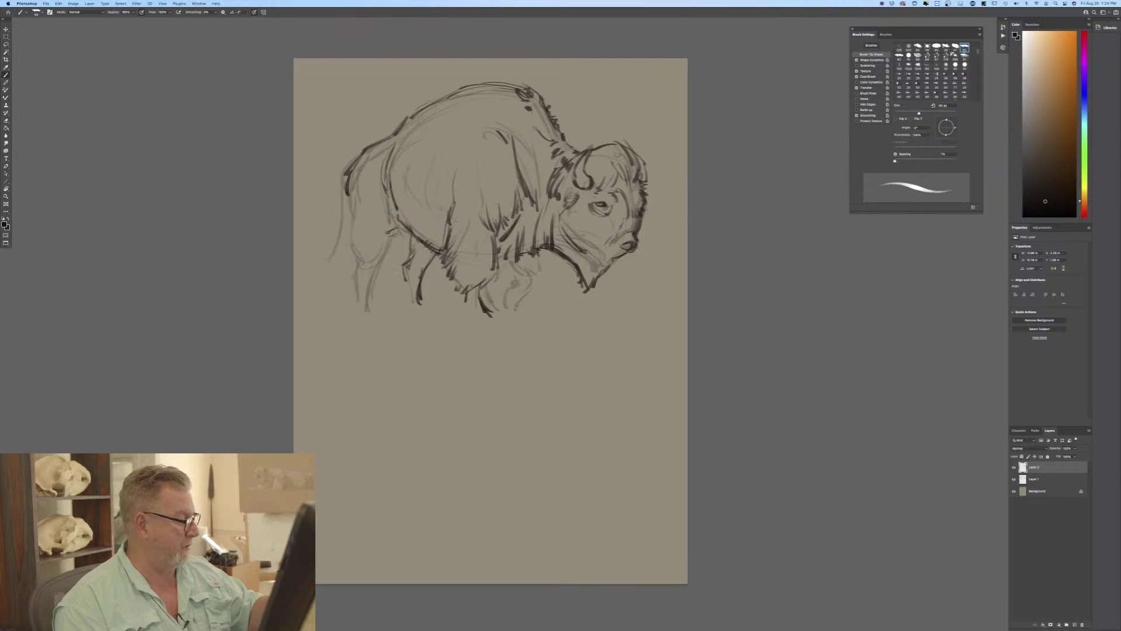
pyautogui.moveTo(405, 273); pyautogui.dragTo(411, 311)
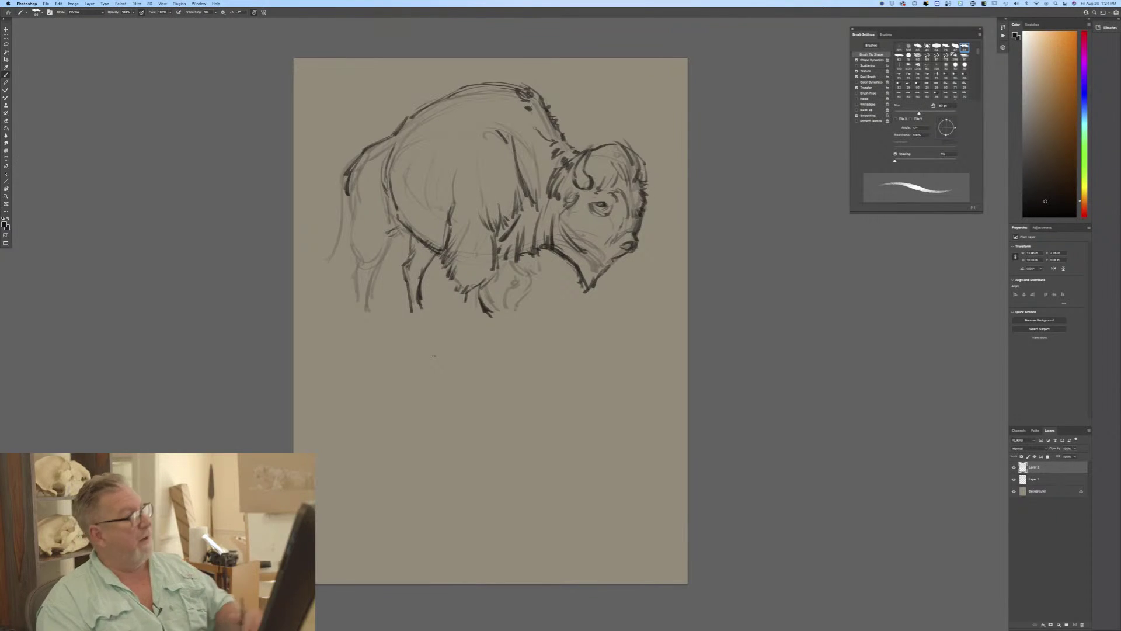
# Define the near front leg's lower edge and outline the raised front leg with dark accents beneath the chest.
pyautogui.moveTo(466, 289); pyautogui.dragTo(466, 310)
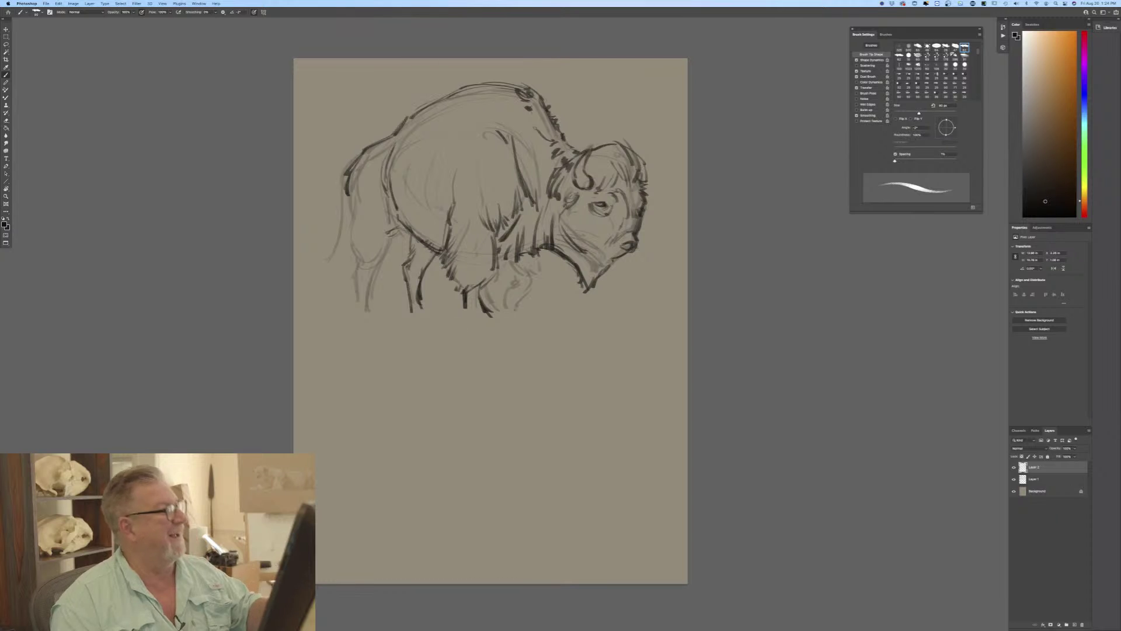
pyautogui.moveTo(533, 267); pyautogui.dragTo(504, 313)
pyautogui.moveTo(507, 293); pyautogui.dragTo(501, 309)
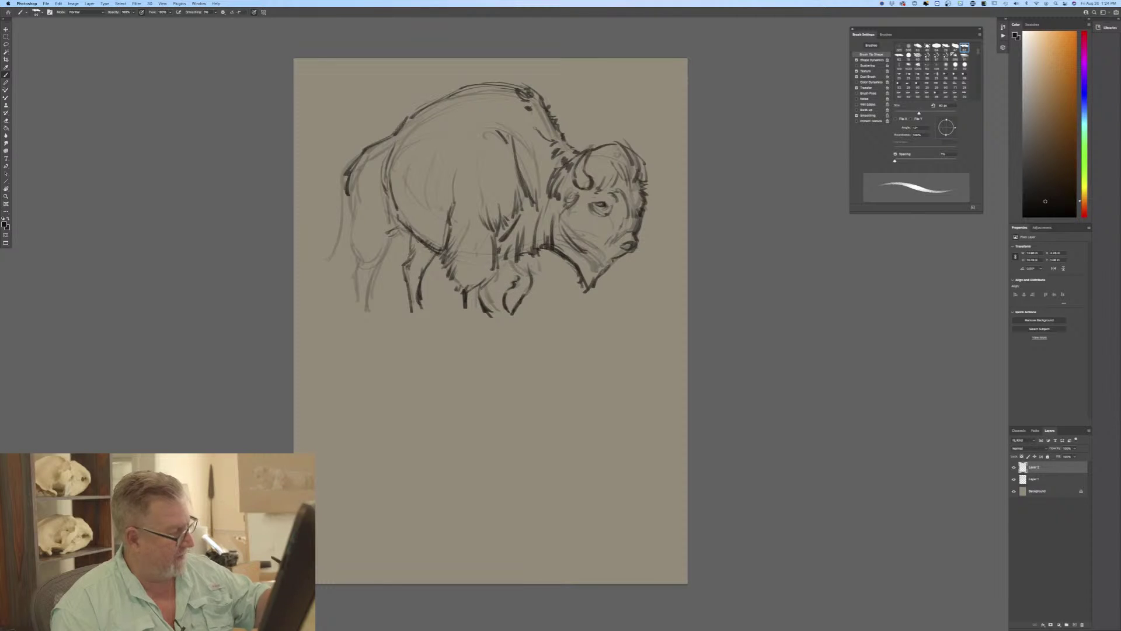
pyautogui.moveTo(507, 254); pyautogui.dragTo(513, 275)
pyautogui.moveTo(524, 257)
pyautogui.mouseDown()
pyautogui.moveTo(517, 279)
pyautogui.moveTo(536, 263)
pyautogui.mouseUp()
pyautogui.moveTo(541, 250); pyautogui.dragTo(536, 259)
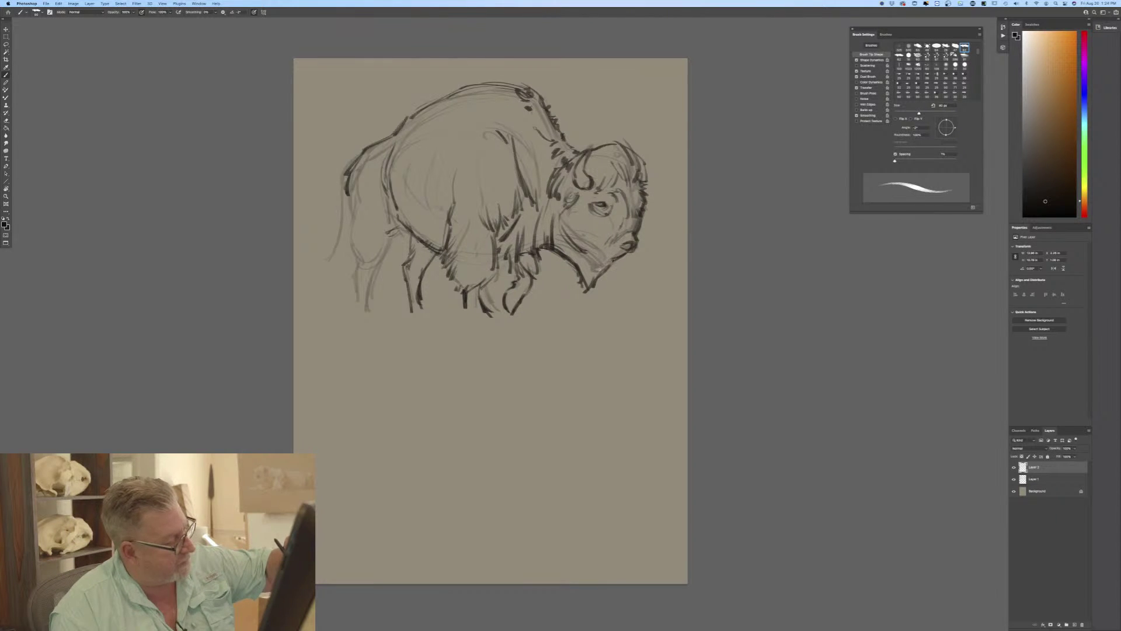
# Darken the horn's curve and outline the rump and the rearmost hind leg with dark, furry contour strokes.
pyautogui.moveTo(591, 151)
pyautogui.mouseDown()
pyautogui.moveTo(574, 187)
pyautogui.moveTo(583, 178)
pyautogui.moveTo(587, 190)
pyautogui.mouseUp()
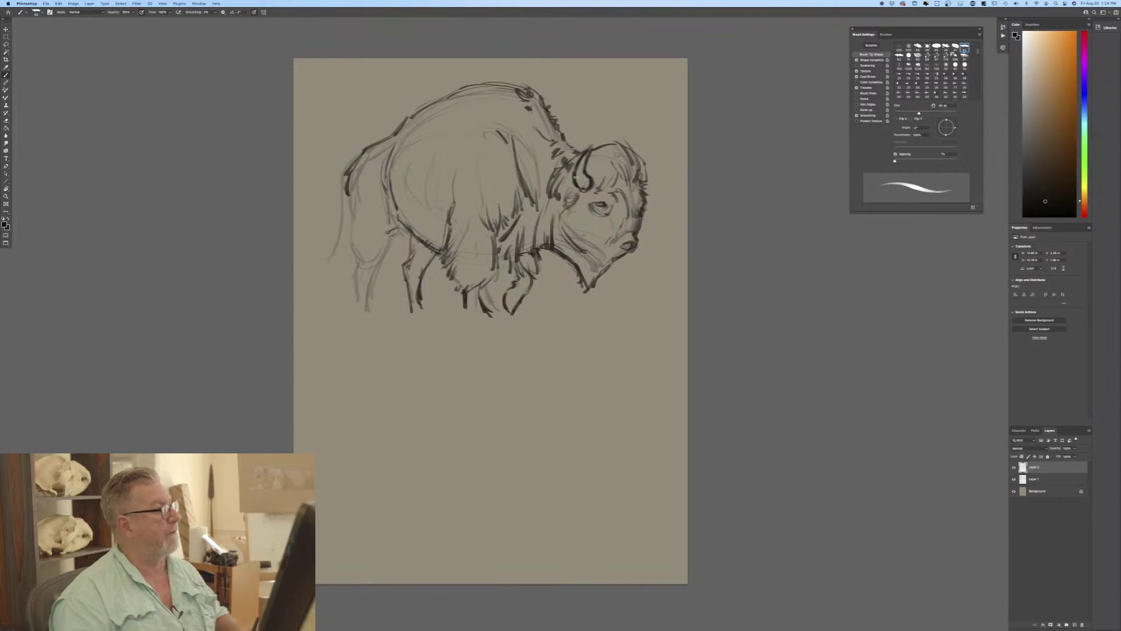
pyautogui.moveTo(353, 181)
pyautogui.mouseDown()
pyautogui.moveTo(349, 251)
pyautogui.moveTo(357, 261)
pyautogui.moveTo(392, 242)
pyautogui.moveTo(381, 259)
pyautogui.mouseUp()
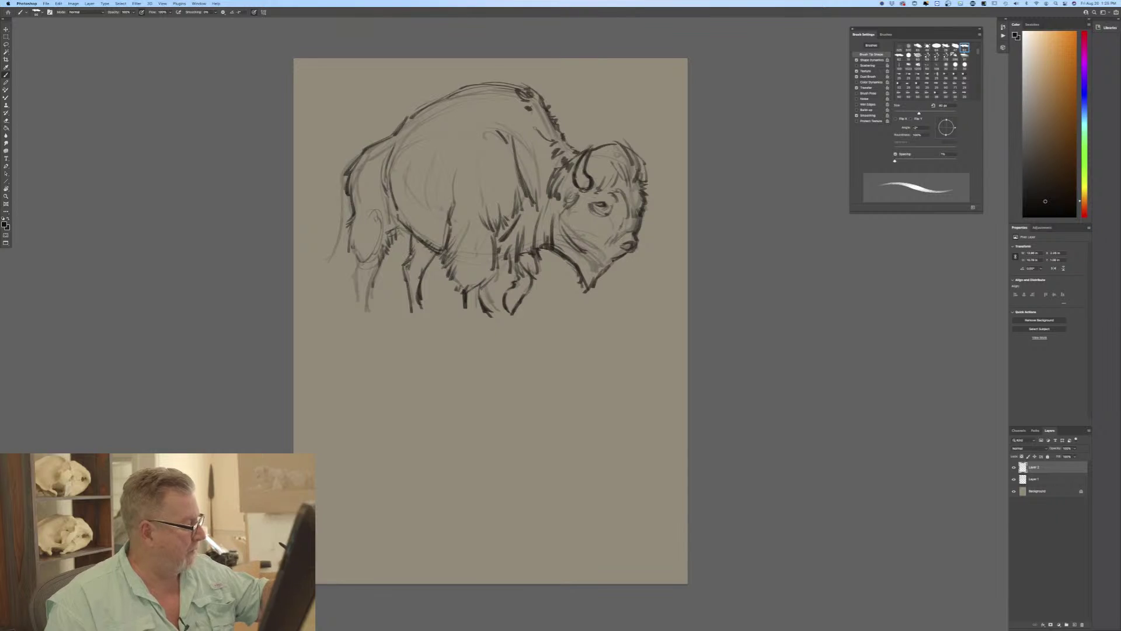
pyautogui.moveTo(409, 258)
pyautogui.mouseDown()
pyautogui.moveTo(402, 289)
pyautogui.moveTo(368, 302)
pyautogui.mouseUp()
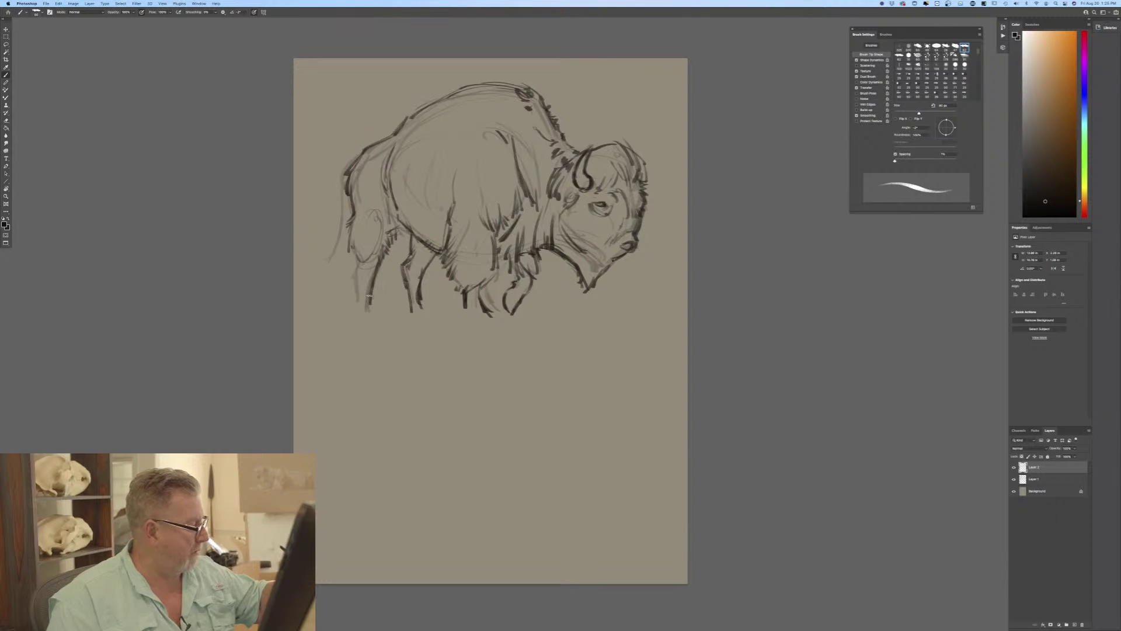
pyautogui.moveTo(358, 255)
pyautogui.mouseDown()
pyautogui.moveTo(366, 293)
pyautogui.moveTo(354, 281)
pyautogui.moveTo(355, 303)
pyautogui.mouseUp()
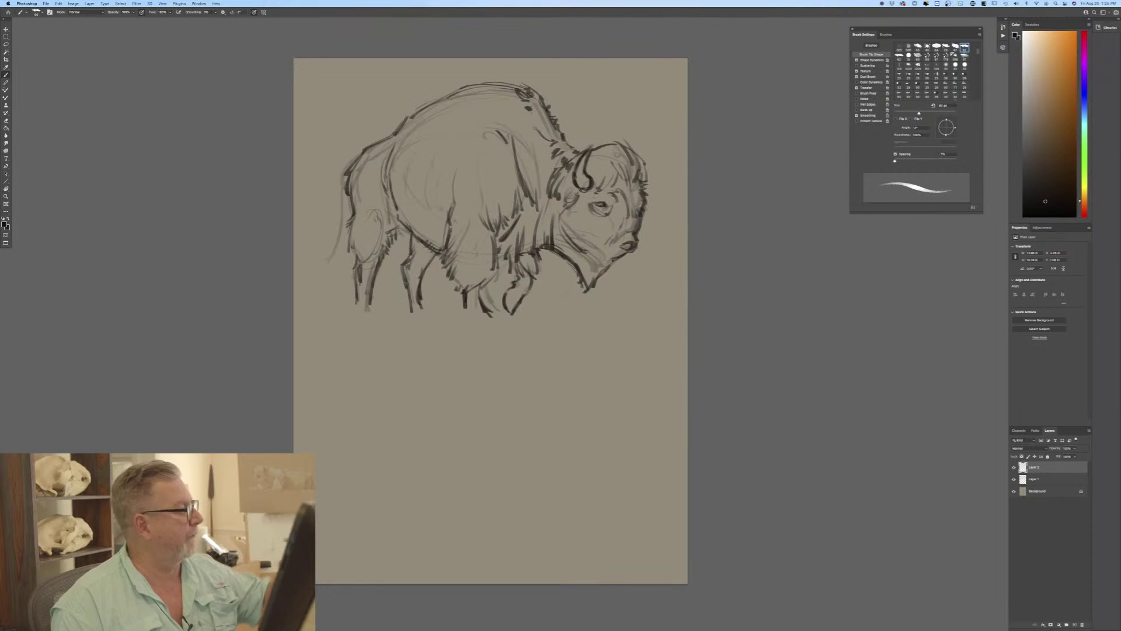
# Sketch light fur lines across the upper back and hatch shading along the jaw and beard.
pyautogui.moveTo(476, 100)
pyautogui.mouseDown()
pyautogui.moveTo(461, 125)
pyautogui.moveTo(422, 139)
pyautogui.mouseUp()
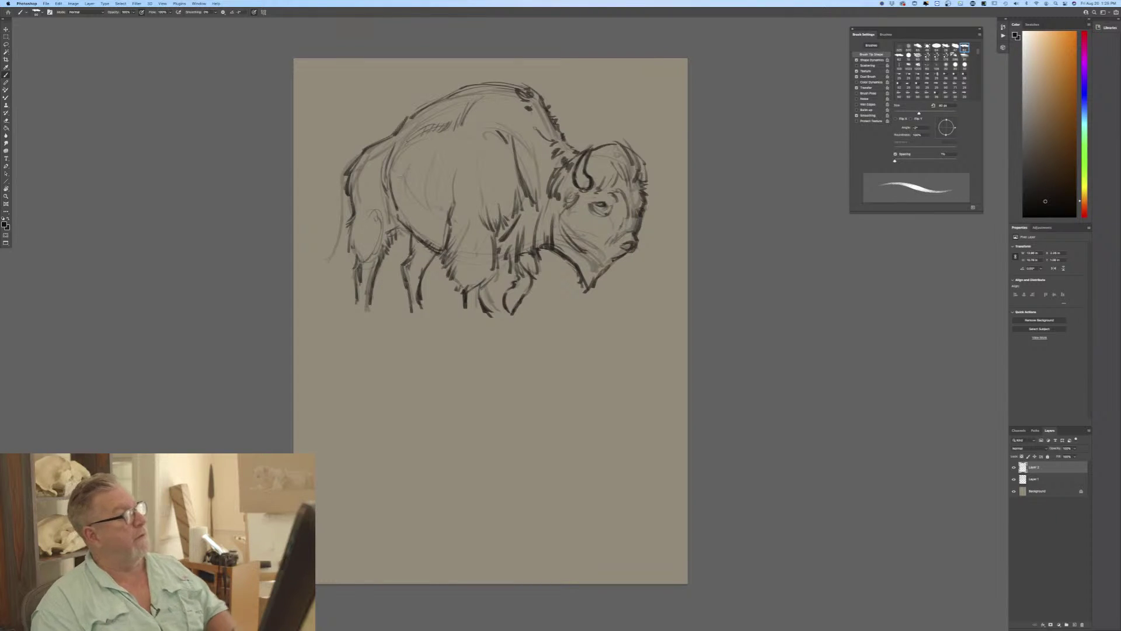
pyautogui.moveTo(564, 212)
pyautogui.mouseDown()
pyautogui.moveTo(558, 251)
pyautogui.moveTo(585, 278)
pyautogui.mouseUp()
pyautogui.moveTo(600, 250); pyautogui.dragTo(589, 285)
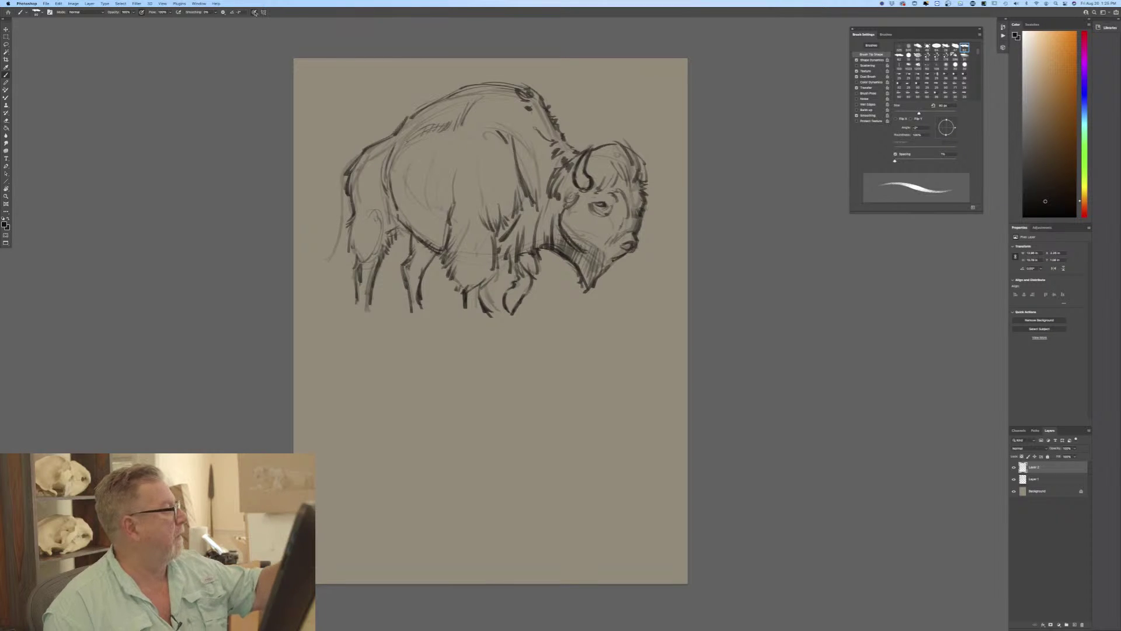
# Add a new top layer and block in dark tone over the head, neck, lower body and legs with a larger brush.
pyautogui.press(']')
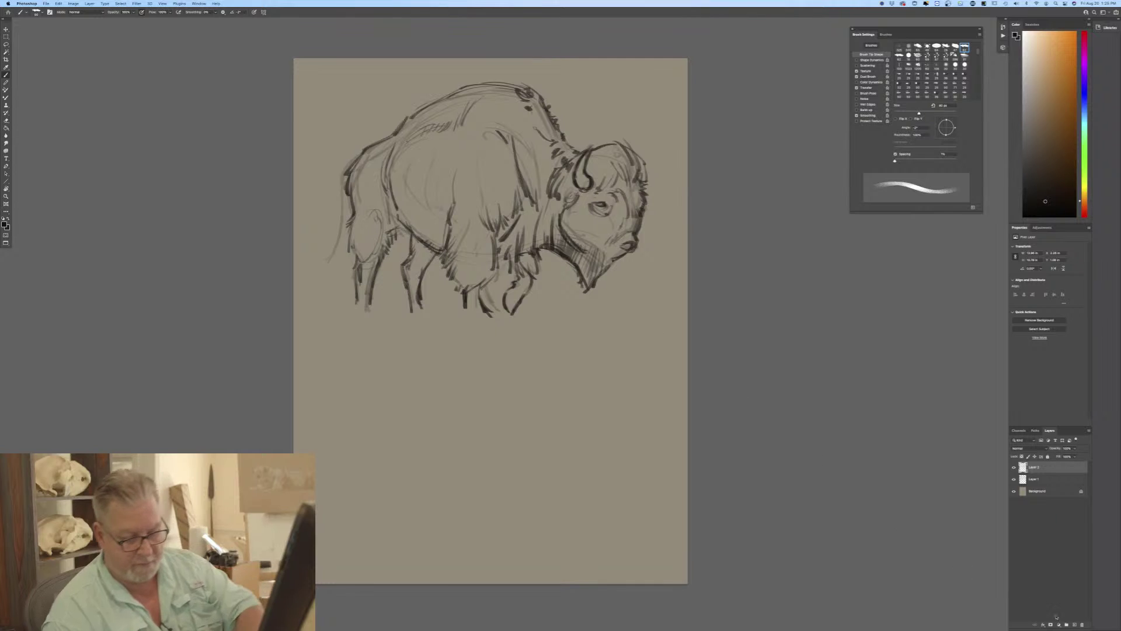
pyautogui.press('super+alt+shift+n')
pyautogui.press(']')
pyautogui.press(']')
pyautogui.press(']')
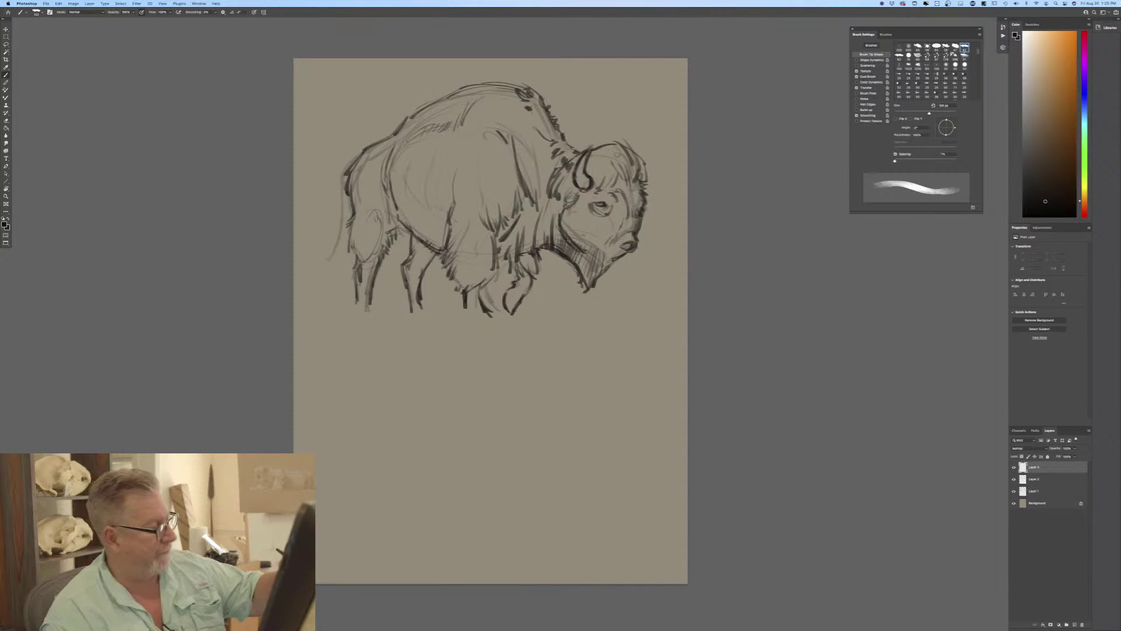
pyautogui.press(']')
pyautogui.moveTo(636, 190)
pyautogui.mouseDown()
pyautogui.moveTo(613, 252)
pyautogui.moveTo(629, 242)
pyautogui.moveTo(605, 258)
pyautogui.moveTo(585, 262)
pyautogui.moveTo(567, 240)
pyautogui.moveTo(550, 242)
pyautogui.moveTo(564, 200)
pyautogui.moveTo(577, 230)
pyautogui.moveTo(601, 216)
pyautogui.moveTo(589, 238)
pyautogui.moveTo(592, 193)
pyautogui.moveTo(613, 193)
pyautogui.moveTo(633, 167)
pyautogui.moveTo(615, 179)
pyautogui.moveTo(609, 157)
pyautogui.moveTo(597, 177)
pyautogui.moveTo(588, 169)
pyautogui.moveTo(611, 139)
pyautogui.moveTo(589, 195)
pyautogui.moveTo(572, 190)
pyautogui.moveTo(565, 163)
pyautogui.moveTo(564, 209)
pyautogui.moveTo(552, 221)
pyautogui.moveTo(538, 202)
pyautogui.moveTo(530, 229)
pyautogui.moveTo(528, 177)
pyautogui.moveTo(498, 227)
pyautogui.moveTo(502, 253)
pyautogui.moveTo(480, 222)
pyautogui.moveTo(529, 261)
pyautogui.moveTo(514, 309)
pyautogui.mouseUp()
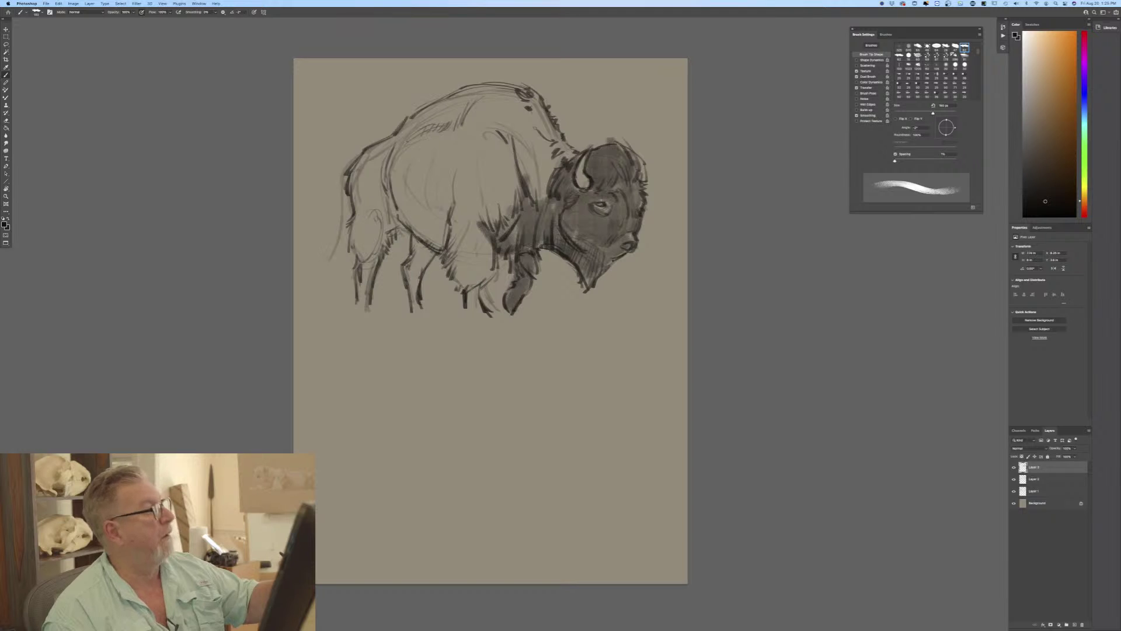
pyautogui.moveTo(476, 267)
pyautogui.mouseDown()
pyautogui.moveTo(475, 310)
pyautogui.moveTo(485, 251)
pyautogui.moveTo(461, 219)
pyautogui.moveTo(403, 201)
pyautogui.moveTo(385, 237)
pyautogui.moveTo(357, 245)
pyautogui.moveTo(368, 292)
pyautogui.moveTo(358, 281)
pyautogui.mouseUp()
pyautogui.moveTo(414, 240)
pyautogui.mouseDown()
pyautogui.moveTo(421, 262)
pyautogui.moveTo(407, 268)
pyautogui.moveTo(416, 307)
pyautogui.mouseUp()
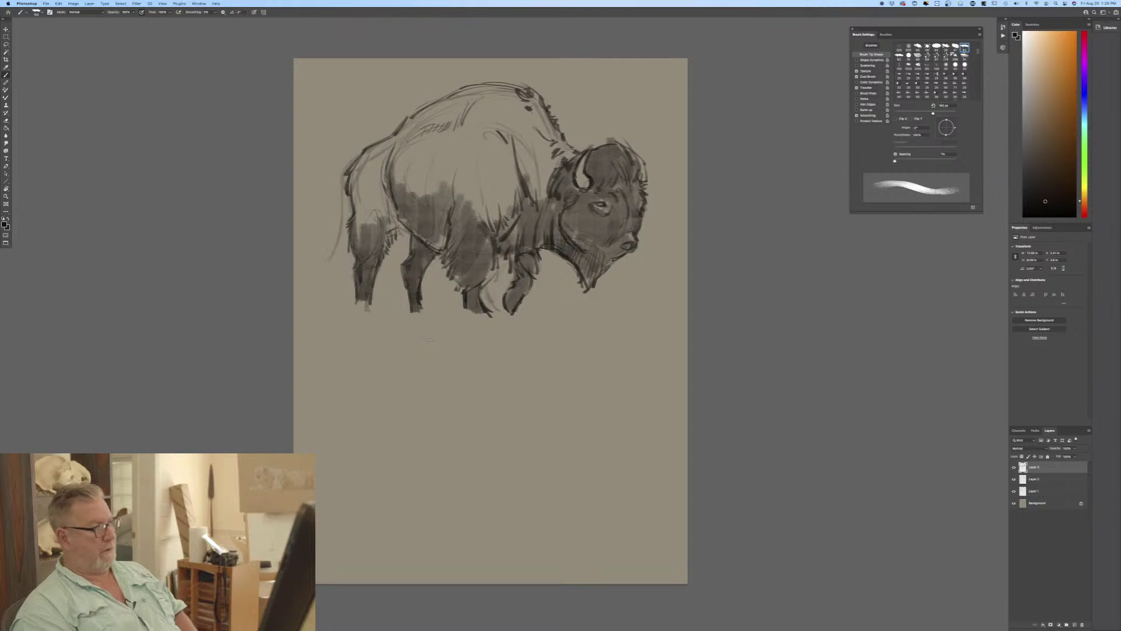
# On the faded sketch layer, draw a light ground line and grass strokes around the bison's feet with a smaller brush.
pyautogui.click(1032, 490)
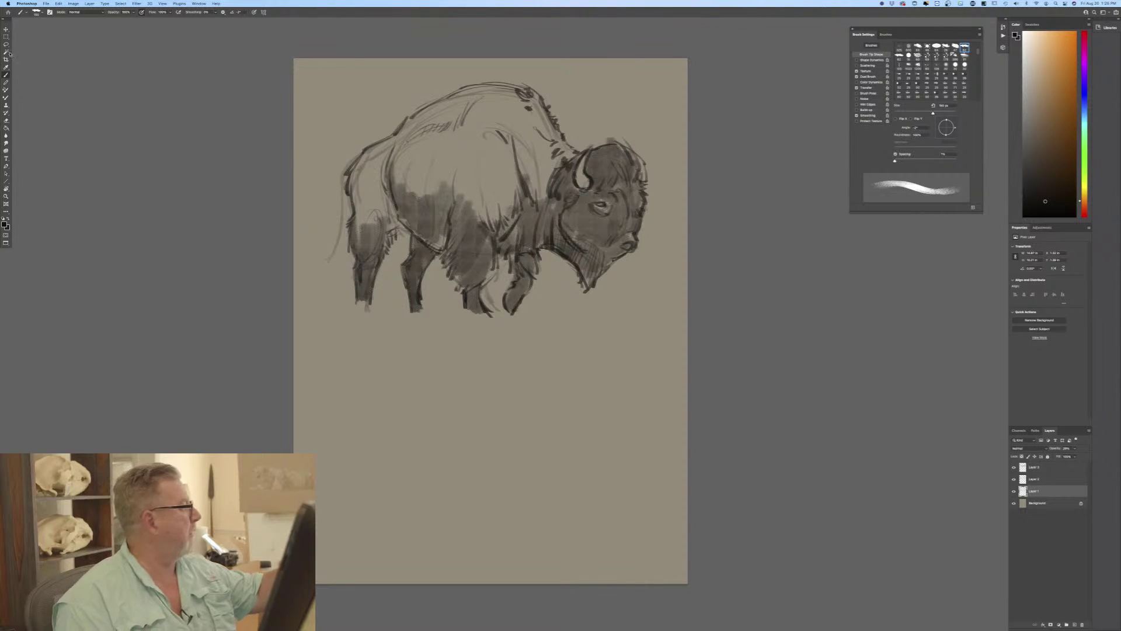
pyautogui.click(141, 12)
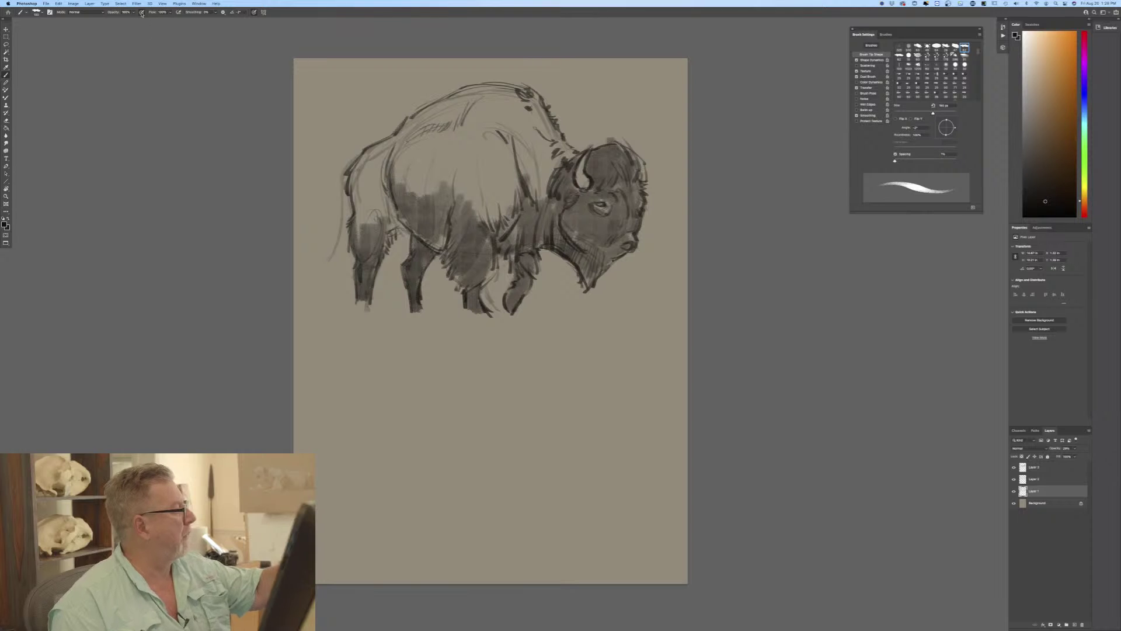
pyautogui.press('[')
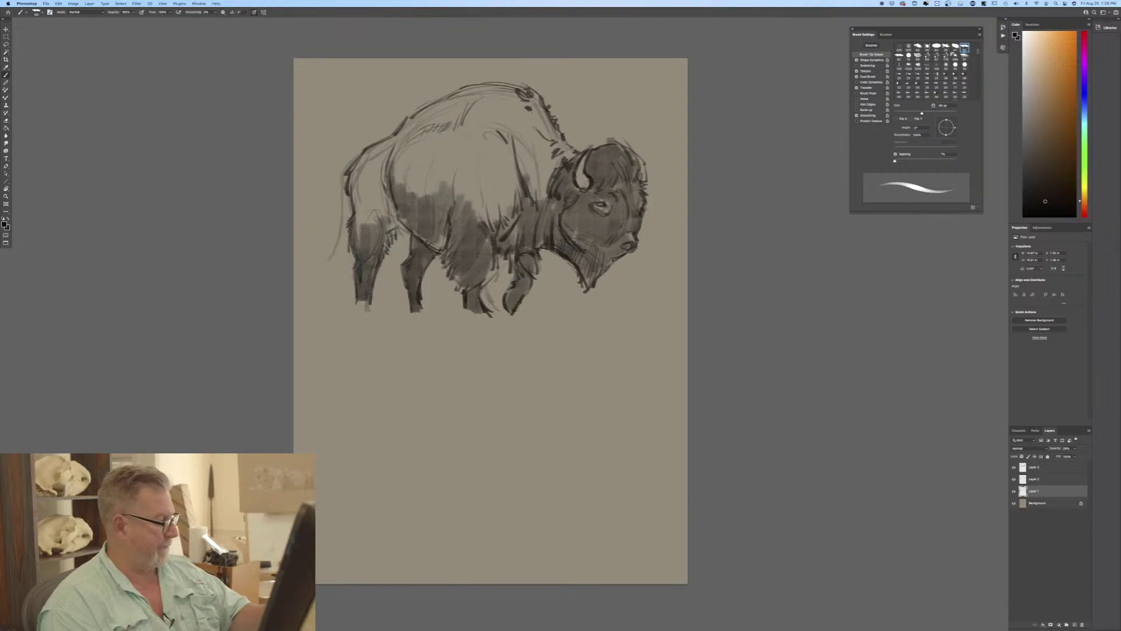
pyautogui.moveTo(354, 304); pyautogui.dragTo(301, 320)
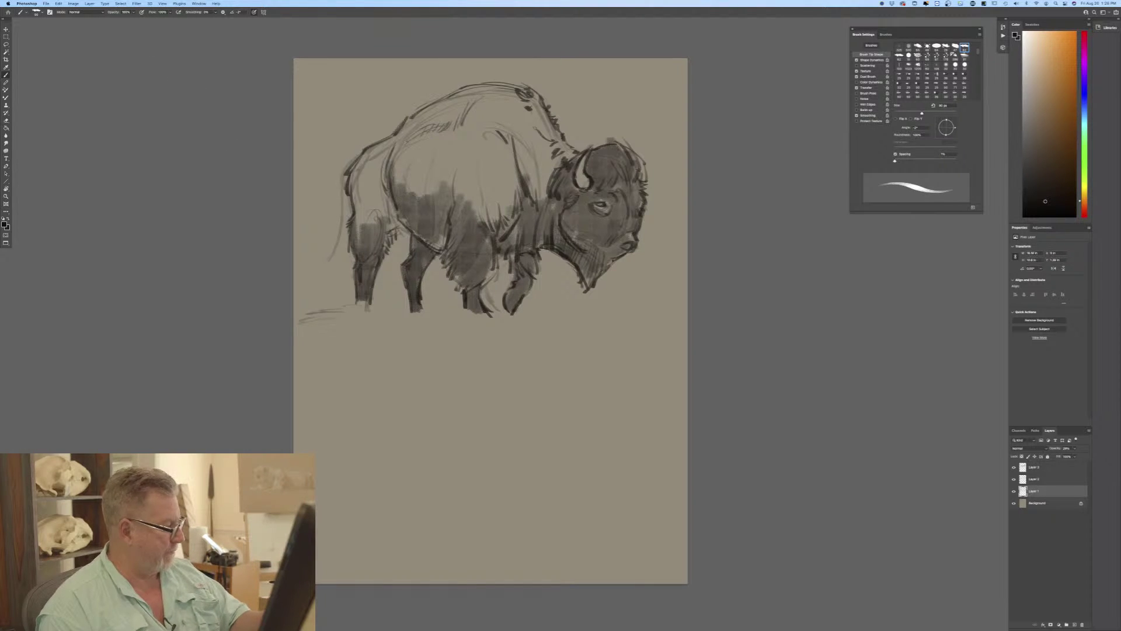
pyautogui.moveTo(363, 303); pyautogui.dragTo(335, 310)
pyautogui.moveTo(489, 312); pyautogui.dragTo(522, 333)
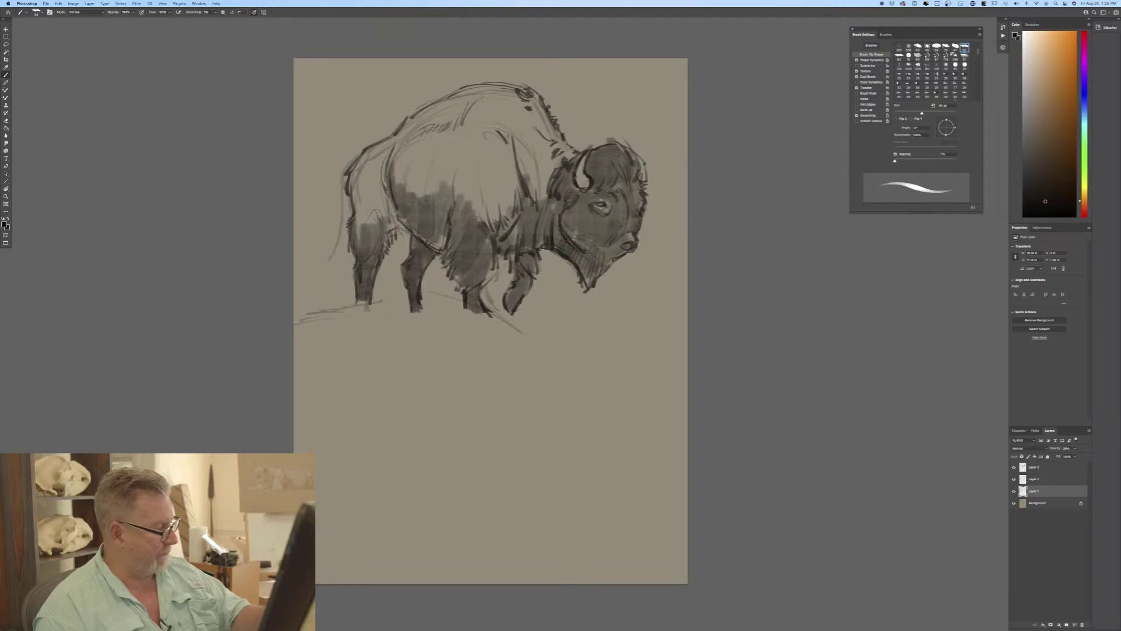
pyautogui.moveTo(432, 282)
pyautogui.mouseDown()
pyautogui.moveTo(467, 323)
pyautogui.moveTo(437, 302)
pyautogui.moveTo(384, 306)
pyautogui.mouseUp()
pyautogui.moveTo(345, 275)
pyautogui.mouseDown()
pyautogui.moveTo(375, 315)
pyautogui.moveTo(364, 309)
pyautogui.mouseUp()
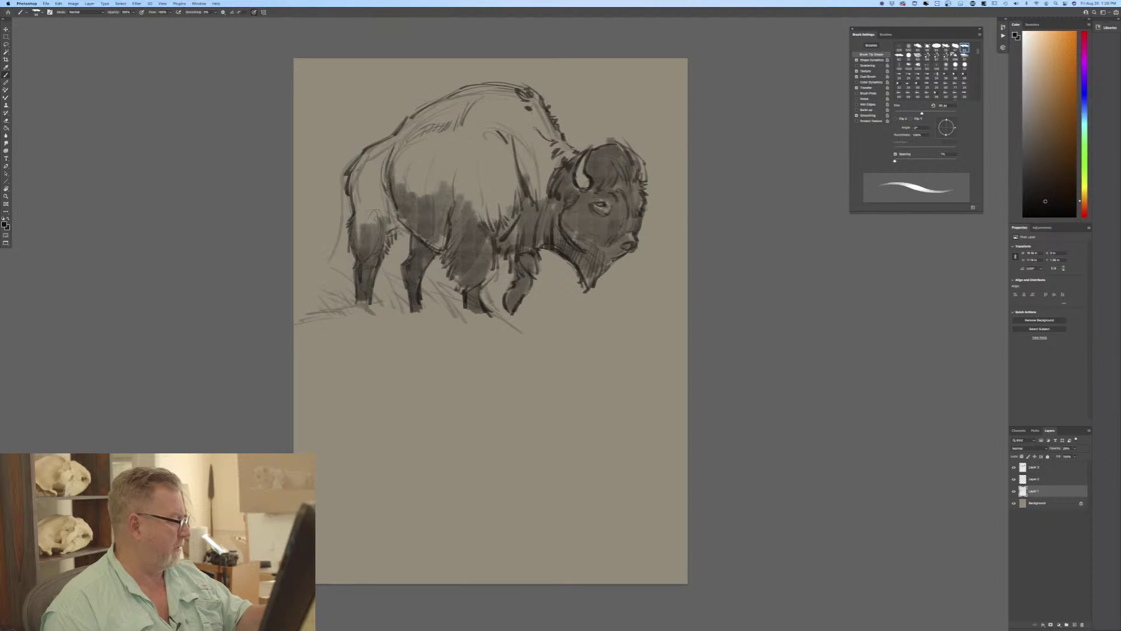
# Extend the grass strokes down the slope in front of the bison to the canvas's right edge.
pyautogui.moveTo(496, 302); pyautogui.dragTo(580, 353)
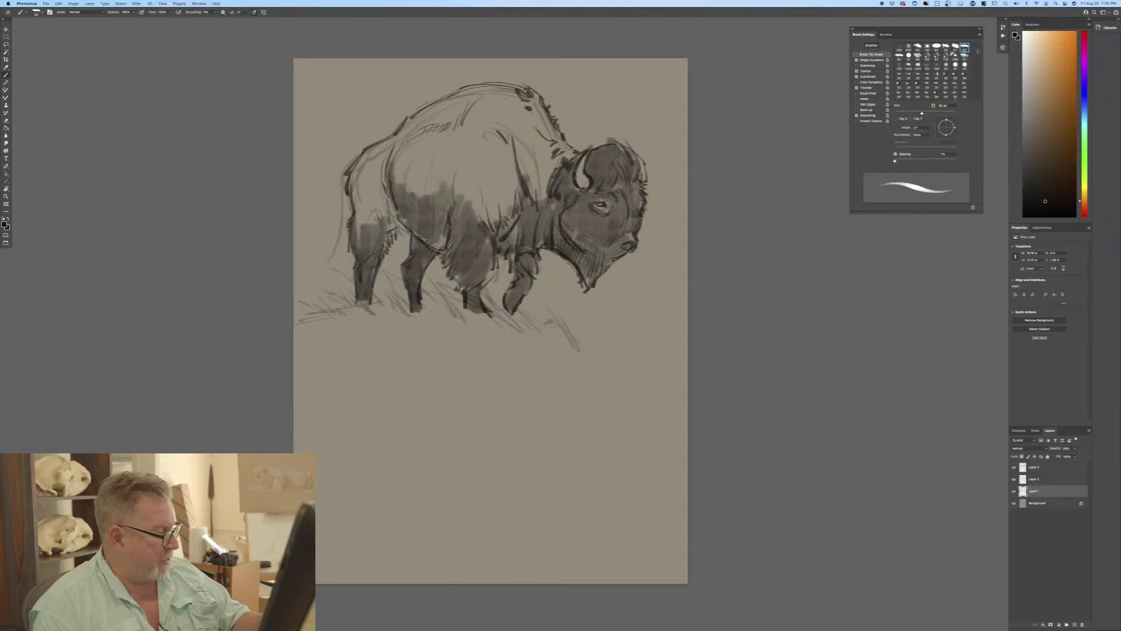
pyautogui.moveTo(576, 327); pyautogui.dragTo(613, 374)
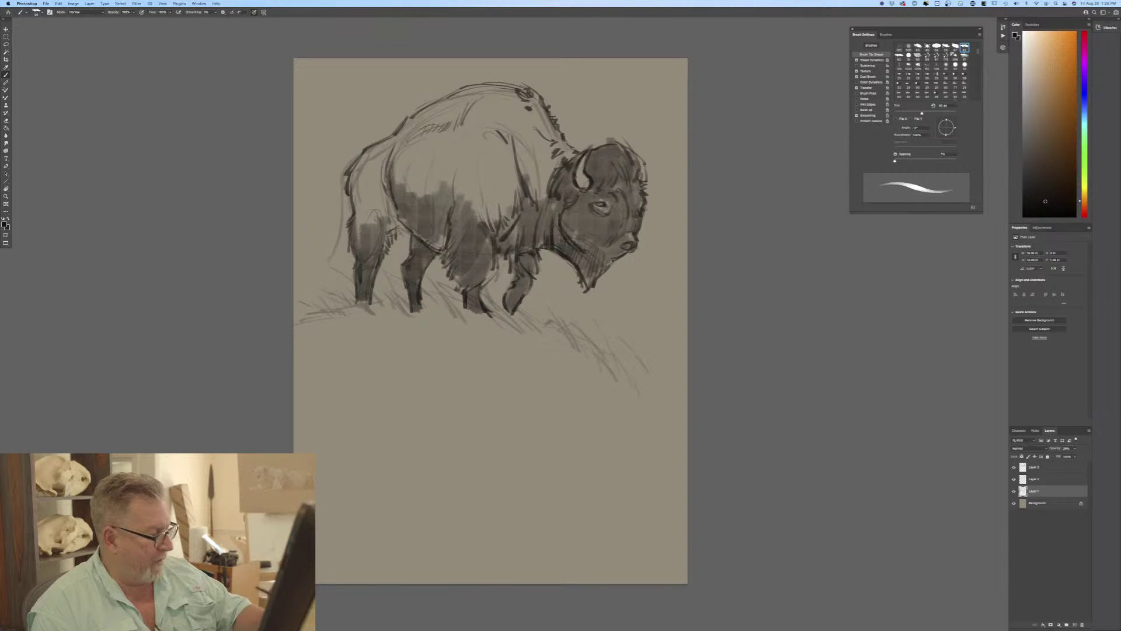
pyautogui.moveTo(667, 370); pyautogui.dragTo(678, 396)
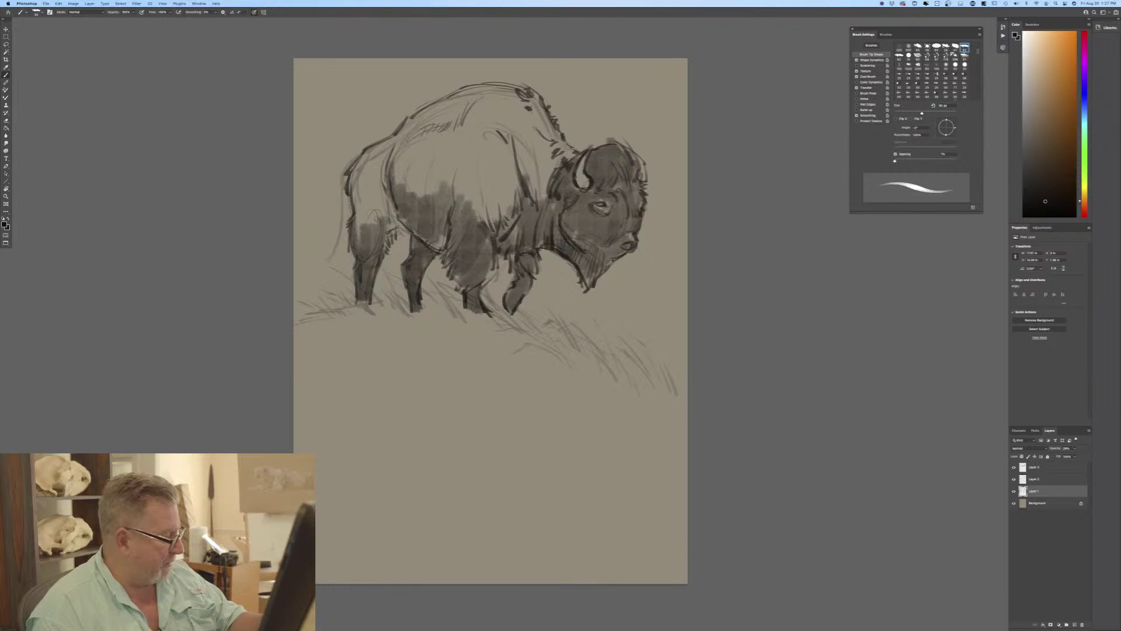
pyautogui.moveTo(577, 363); pyautogui.dragTo(601, 382)
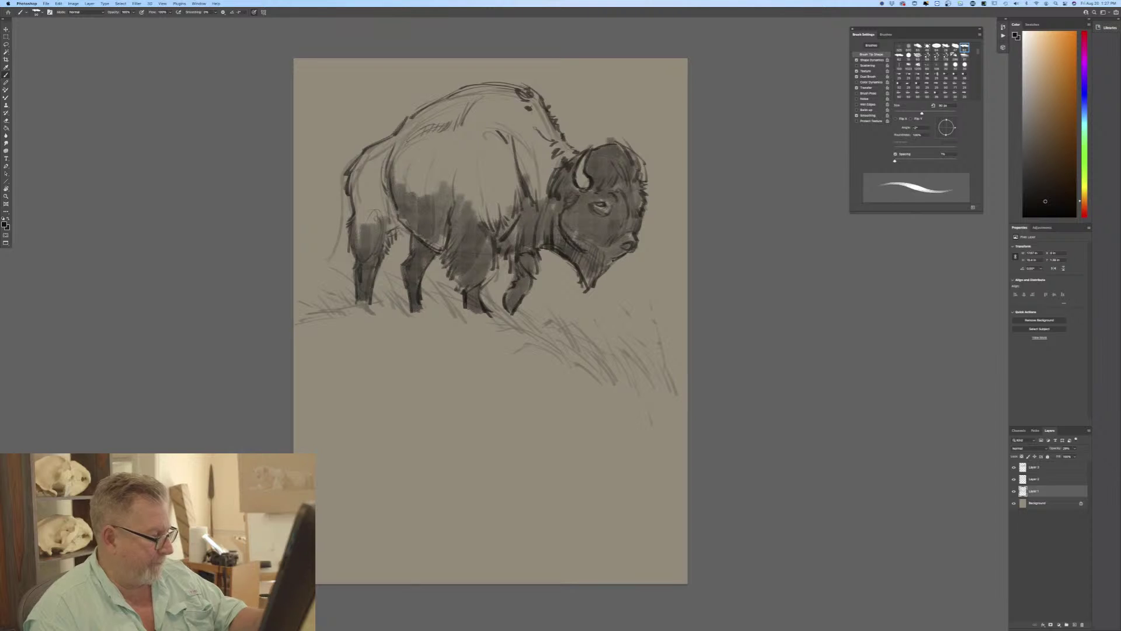
pyautogui.moveTo(672, 369); pyautogui.dragTo(683, 416)
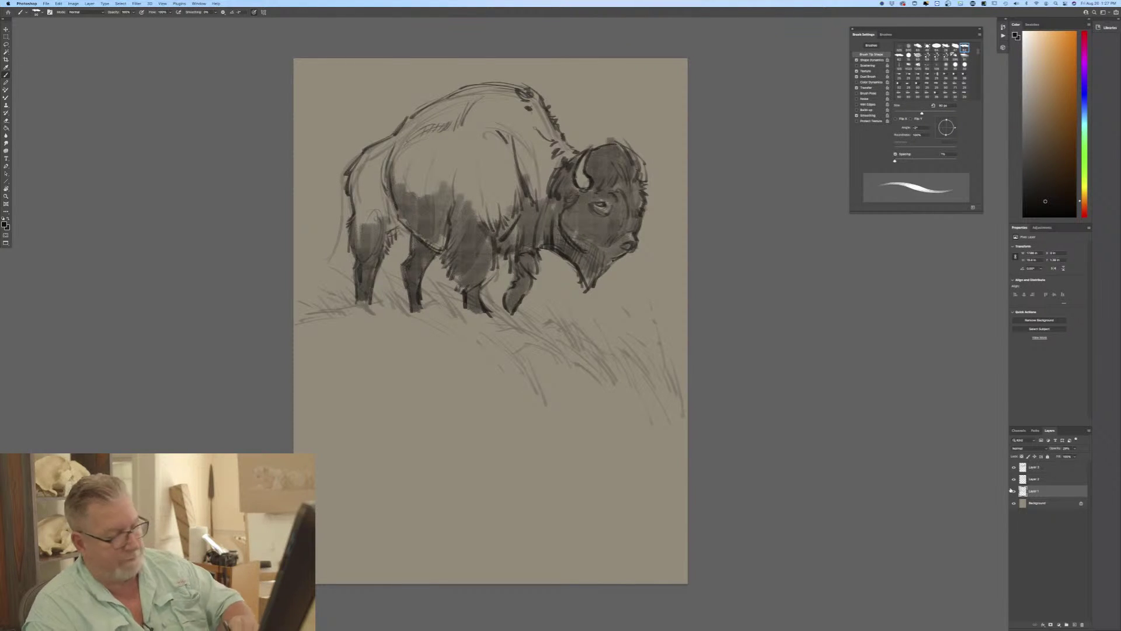
# On the line drawing layer, lasso the hindquarters, shift them slightly away from the head to lengthen the body, and deselect.
pyautogui.click(1030, 479)
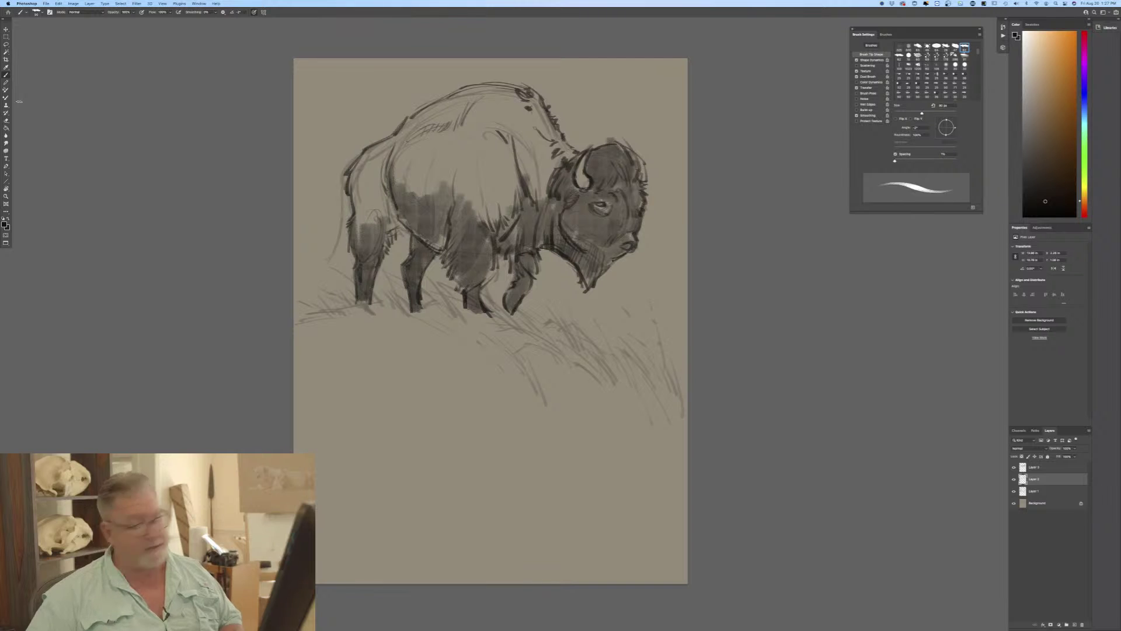
pyautogui.press('l')
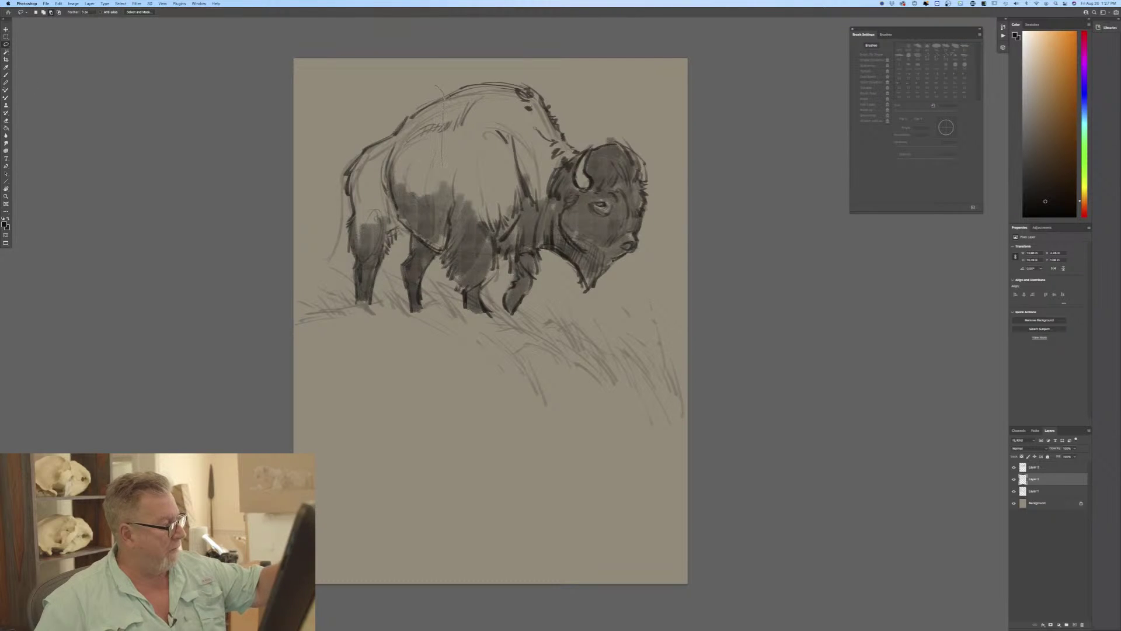
pyautogui.moveTo(443, 166); pyautogui.dragTo(435, 327)
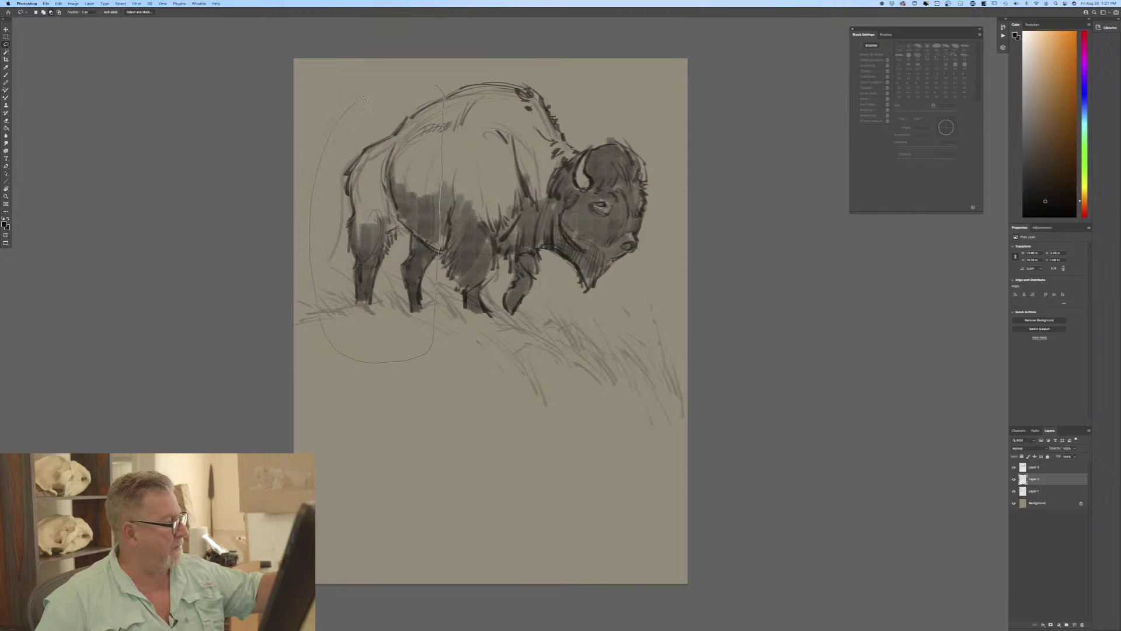
pyautogui.moveTo(363, 97); pyautogui.dragTo(441, 93)
pyautogui.press('v')
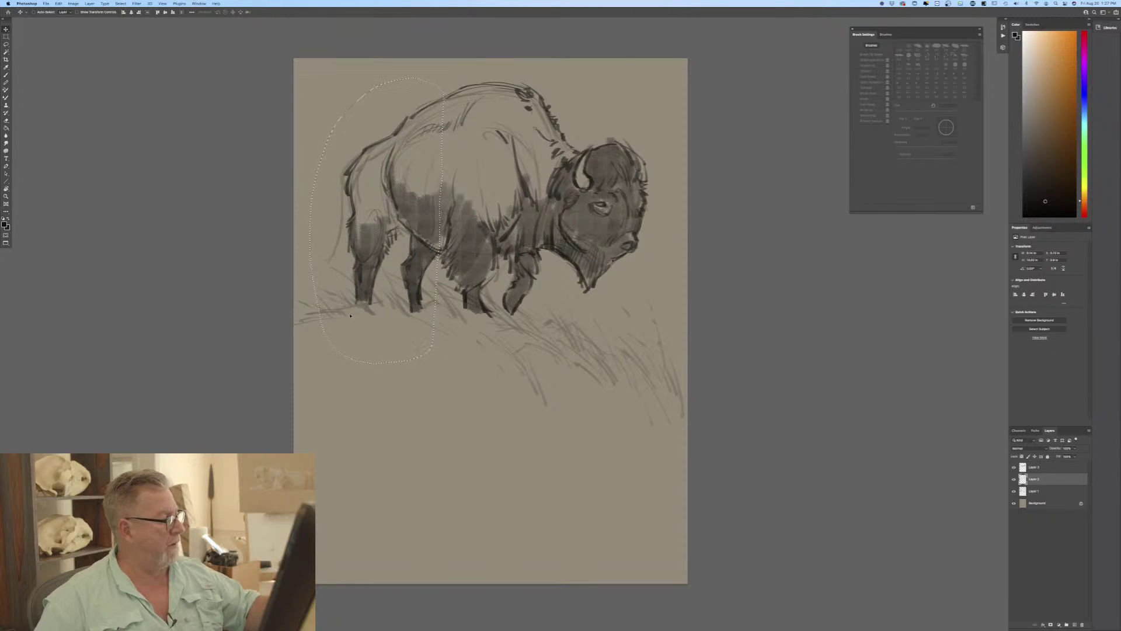
pyautogui.moveTo(350, 316); pyautogui.dragTo(338, 314)
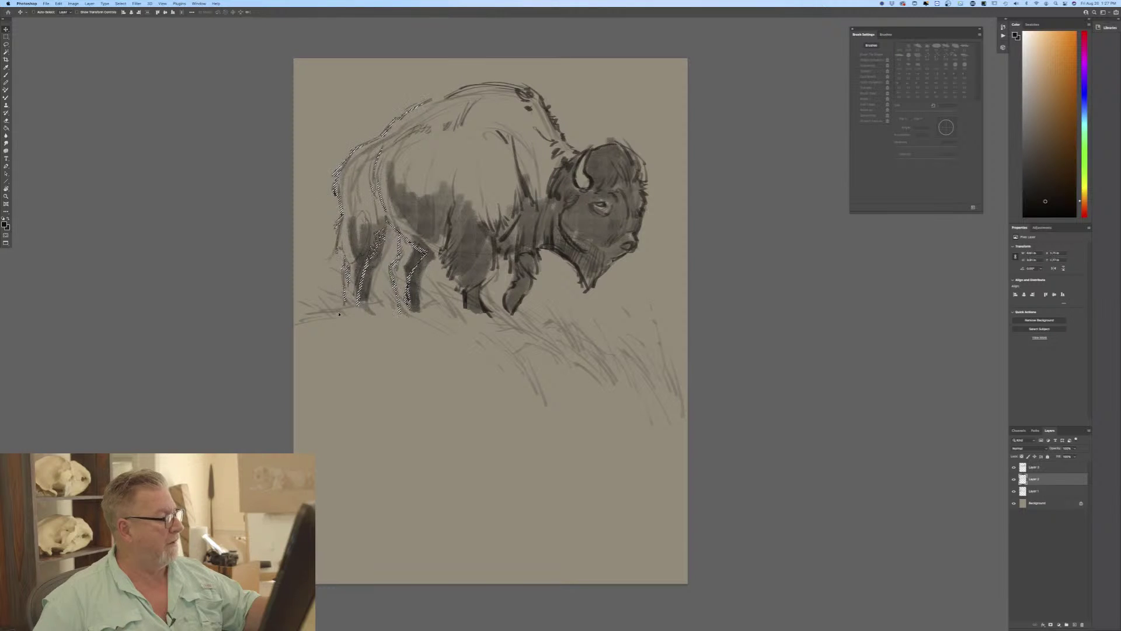
pyautogui.click(121, 4)
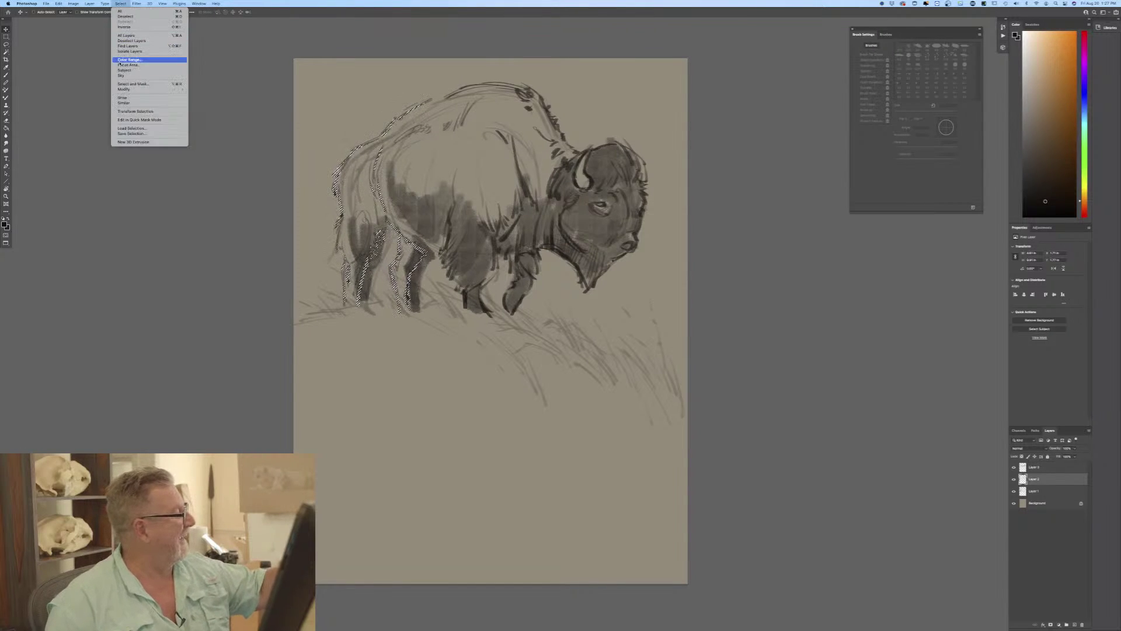
pyautogui.click(120, 17)
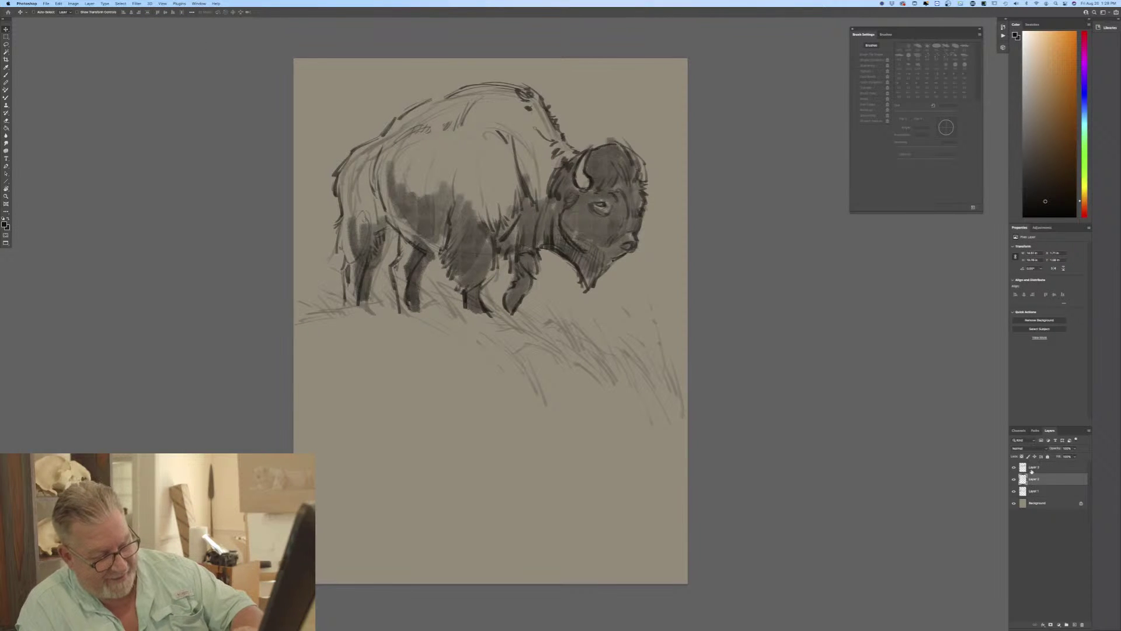
# On the faded sketch layer, lasso the hindquarters and shift them rearward to match the moved line drawing.
pyautogui.click(1037, 491)
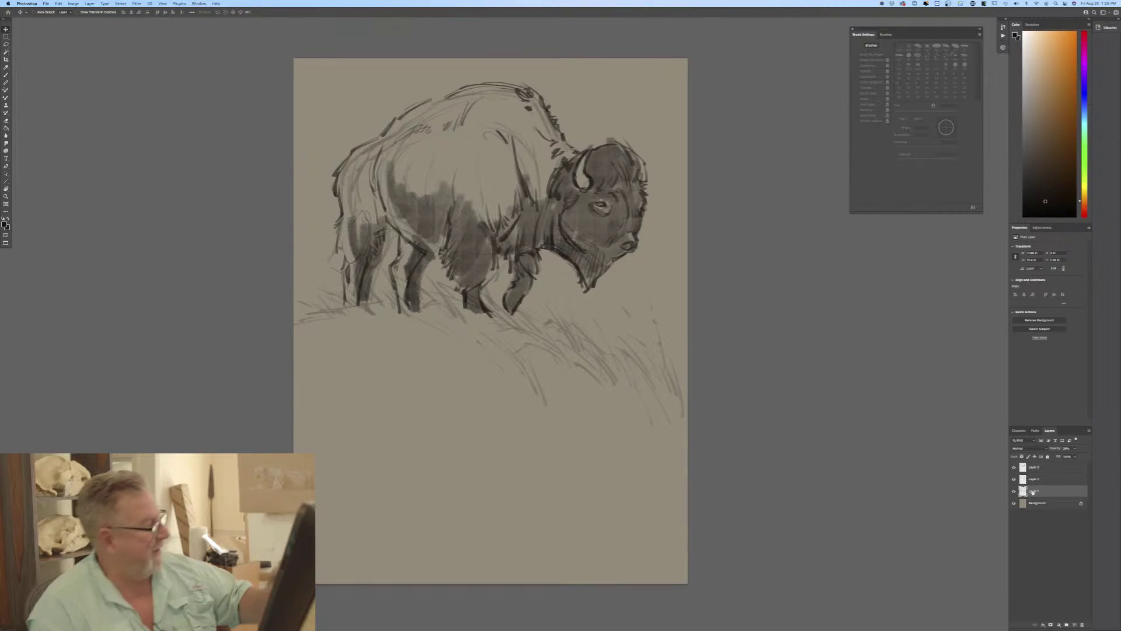
pyautogui.press('l')
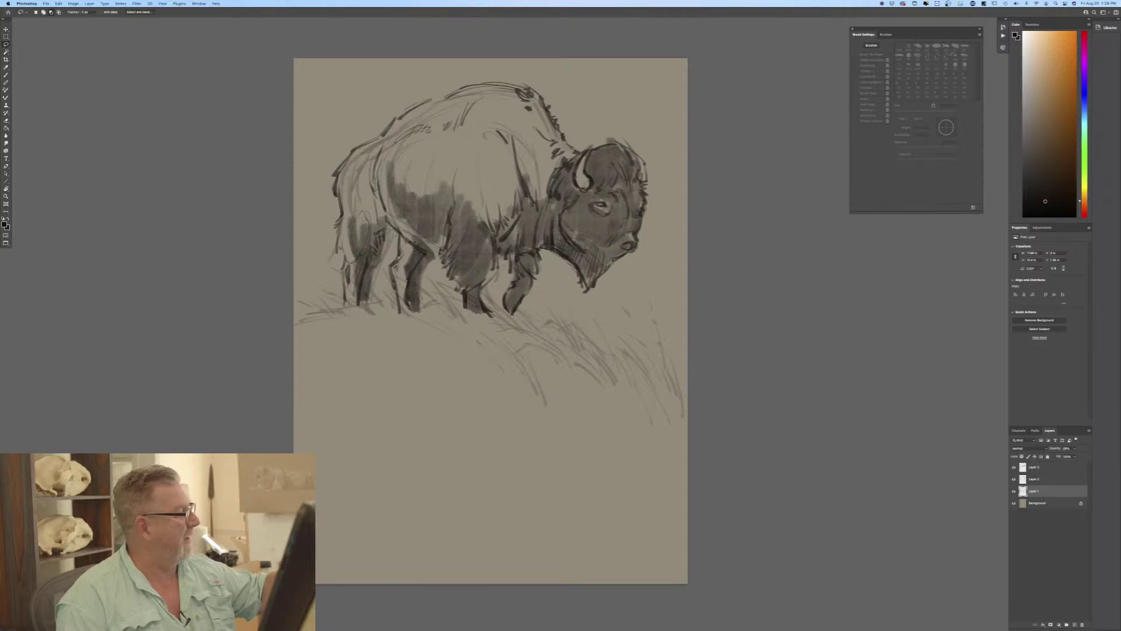
pyautogui.moveTo(437, 85)
pyautogui.mouseDown()
pyautogui.moveTo(331, 343)
pyautogui.moveTo(310, 245)
pyautogui.moveTo(356, 100)
pyautogui.moveTo(435, 83)
pyautogui.mouseUp()
pyautogui.press('v')
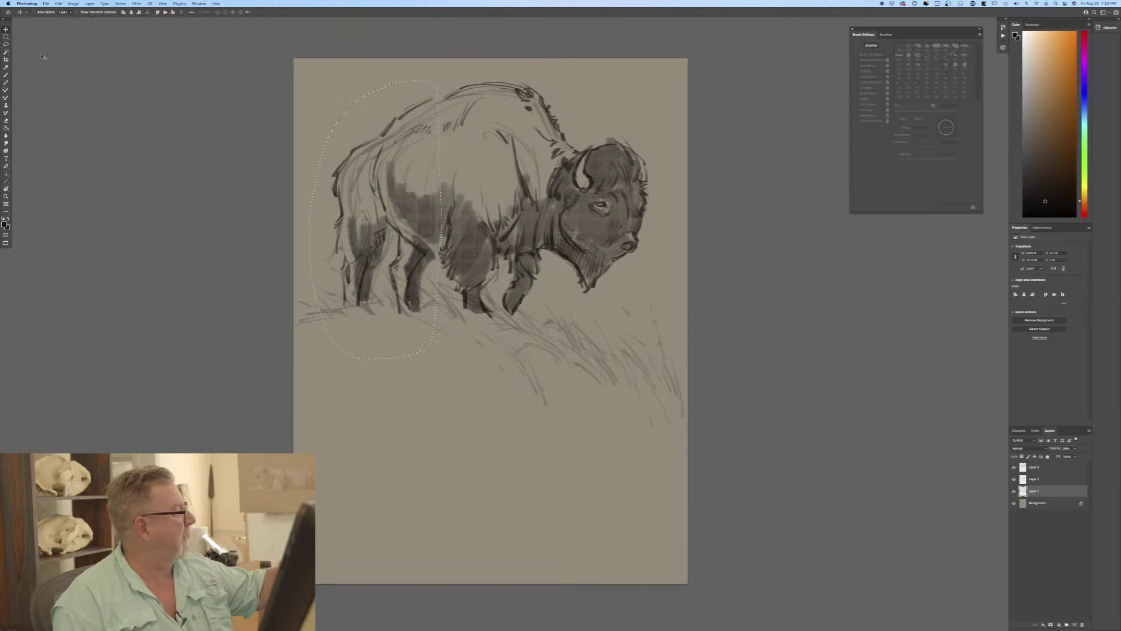
pyautogui.moveTo(347, 343); pyautogui.dragTo(362, 337)
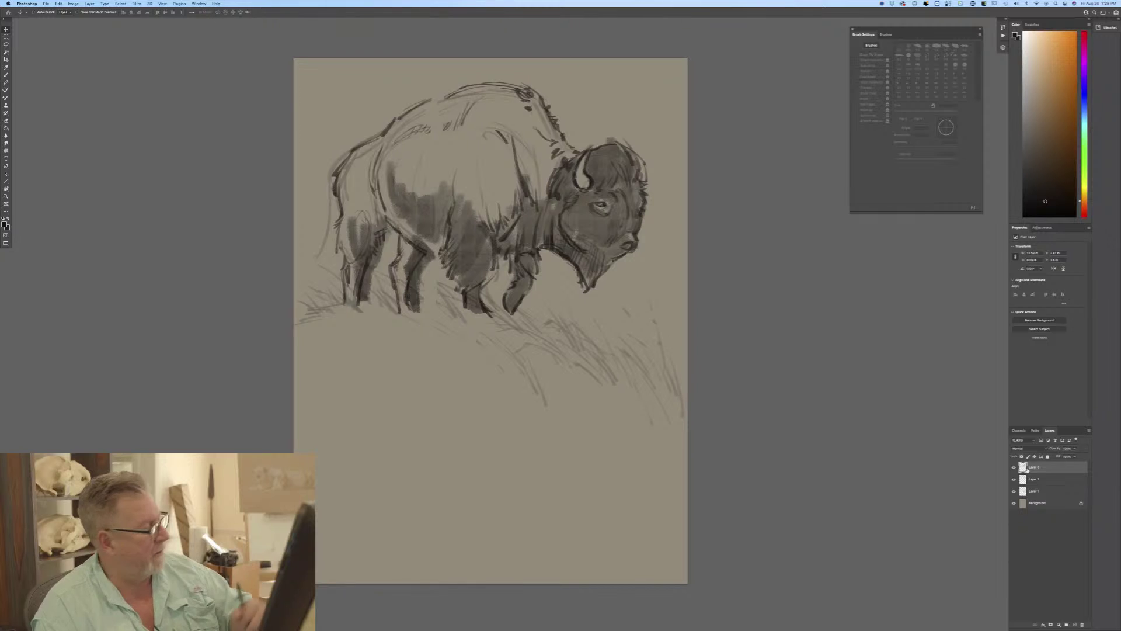
# Erase the misaligned shading from the rear belly and both hind legs on the top layer.
pyautogui.moveTo(410, 192); pyautogui.dragTo(414, 305)
pyautogui.moveTo(403, 163)
pyautogui.mouseDown()
pyautogui.moveTo(401, 223)
pyautogui.moveTo(388, 217)
pyautogui.mouseUp()
pyautogui.moveTo(409, 264); pyautogui.dragTo(406, 308)
pyautogui.moveTo(390, 217); pyautogui.dragTo(371, 287)
pyautogui.moveTo(373, 217)
pyautogui.mouseDown()
pyautogui.moveTo(354, 299)
pyautogui.moveTo(349, 253)
pyautogui.mouseUp()
pyautogui.moveTo(433, 250); pyautogui.dragTo(435, 260)
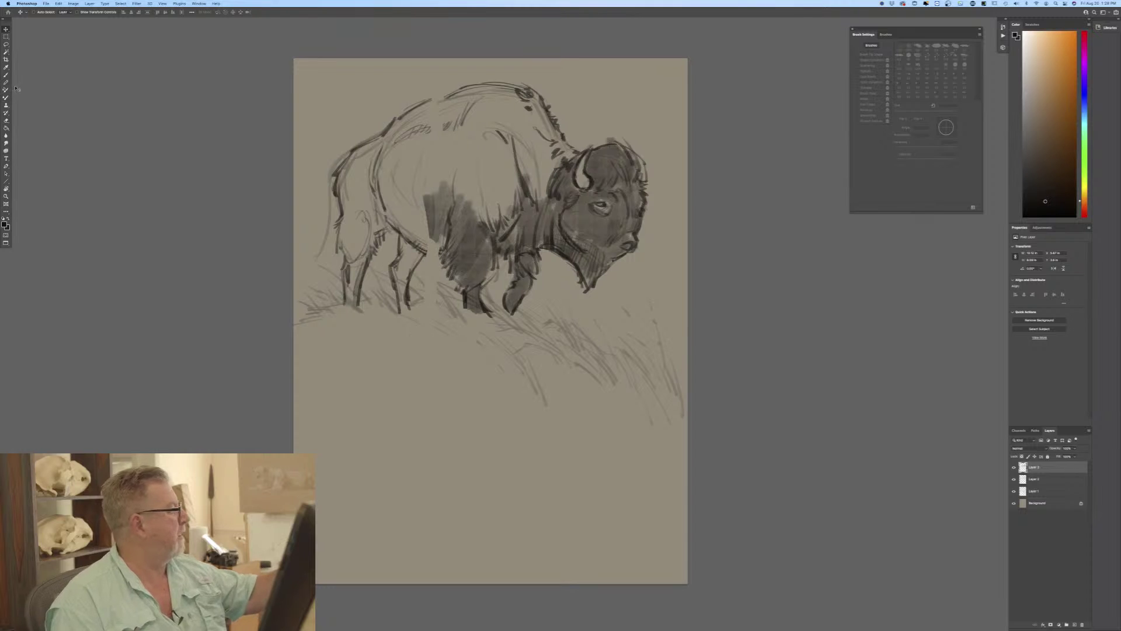
# Repaint dark tone over the rear belly, flank and both hind legs within the shifted outlines.
pyautogui.press('b')
pyautogui.click(254, 12)
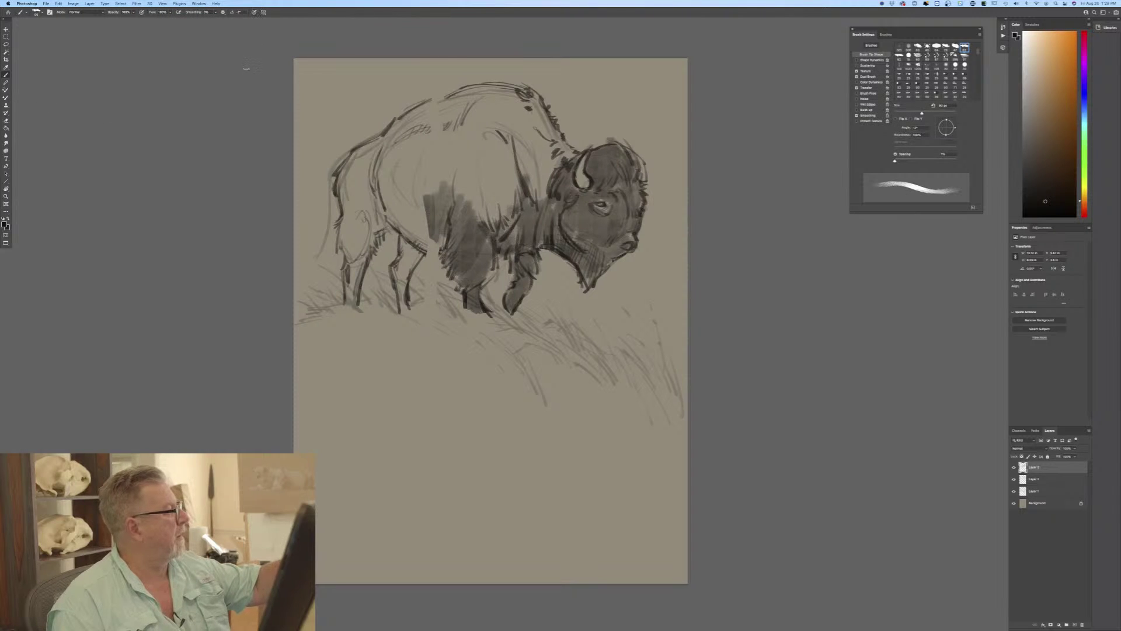
pyautogui.moveTo(421, 251)
pyautogui.mouseDown()
pyautogui.moveTo(400, 276)
pyautogui.moveTo(391, 306)
pyautogui.moveTo(402, 307)
pyautogui.mouseUp()
pyautogui.moveTo(429, 205)
pyautogui.mouseDown()
pyautogui.moveTo(409, 257)
pyautogui.moveTo(438, 251)
pyautogui.moveTo(390, 228)
pyautogui.mouseUp()
pyautogui.moveTo(388, 159)
pyautogui.mouseDown()
pyautogui.moveTo(381, 209)
pyautogui.moveTo(383, 195)
pyautogui.mouseUp()
pyautogui.moveTo(432, 194); pyautogui.dragTo(374, 227)
pyautogui.moveTo(377, 220); pyautogui.dragTo(355, 273)
pyautogui.moveTo(369, 243); pyautogui.dragTo(350, 302)
pyautogui.moveTo(353, 255)
pyautogui.mouseDown()
pyautogui.moveTo(346, 300)
pyautogui.moveTo(347, 256)
pyautogui.mouseUp()
pyautogui.moveTo(355, 220)
pyautogui.mouseDown()
pyautogui.moveTo(344, 250)
pyautogui.moveTo(345, 224)
pyautogui.mouseUp()
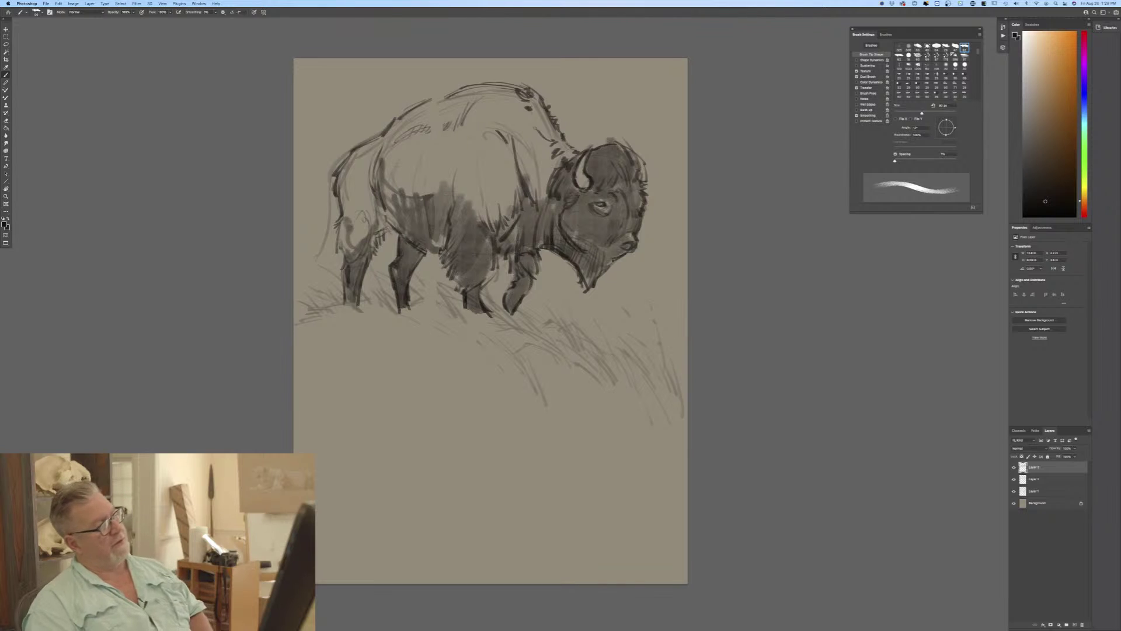
# Add dark fur strokes along the belly, flank, shoulder and inner hind leg on the shading layer with a slightly smaller brush.
pyautogui.press('[')
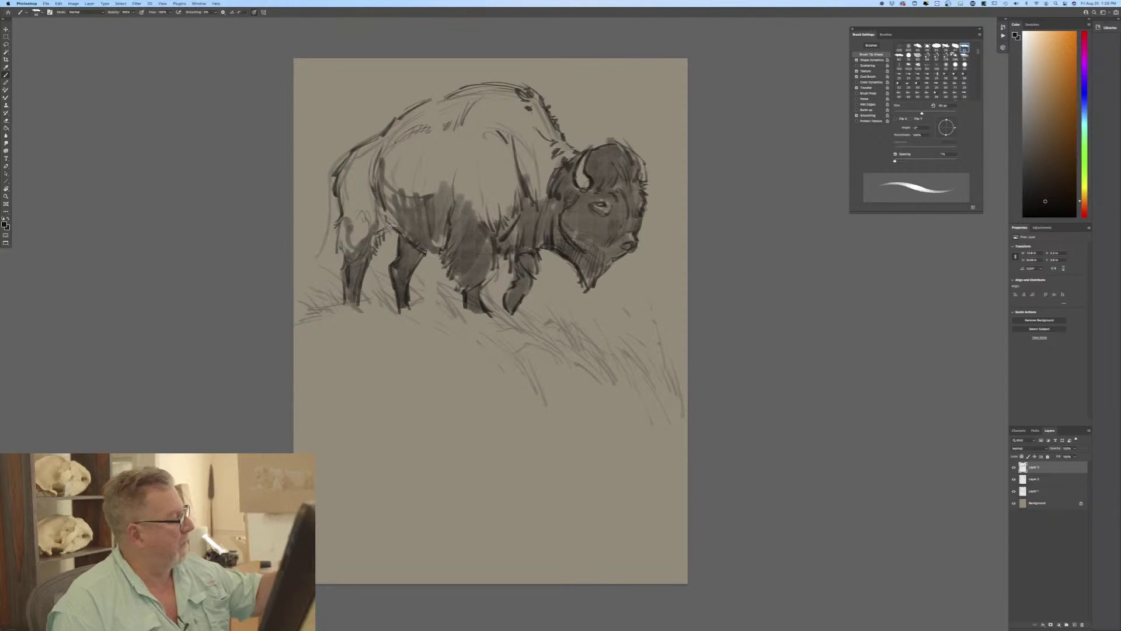
pyautogui.moveTo(435, 254); pyautogui.dragTo(422, 252)
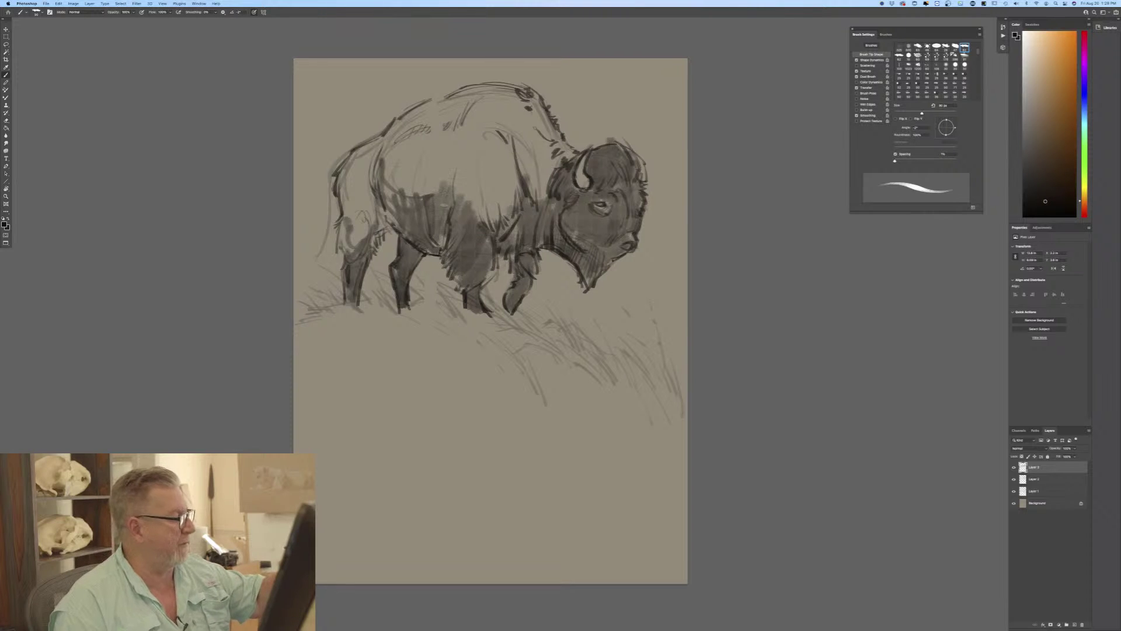
pyautogui.moveTo(442, 202); pyautogui.dragTo(451, 231)
pyautogui.moveTo(441, 179); pyautogui.dragTo(446, 188)
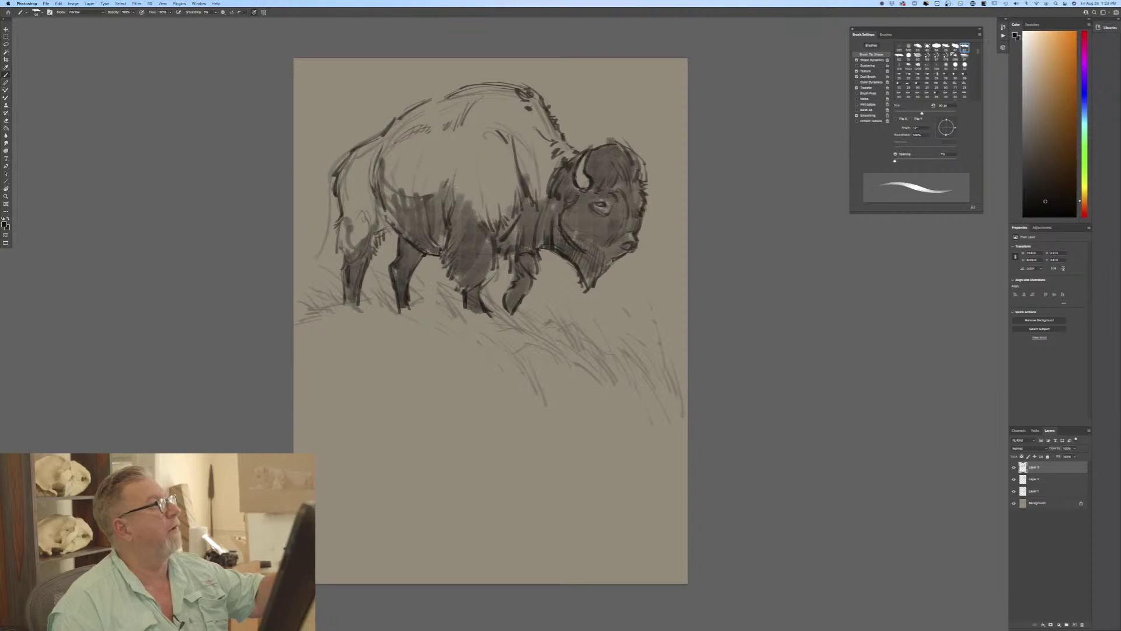
pyautogui.moveTo(523, 189)
pyautogui.mouseDown()
pyautogui.moveTo(525, 217)
pyautogui.moveTo(512, 209)
pyautogui.moveTo(507, 220)
pyautogui.mouseUp()
pyautogui.moveTo(536, 169); pyautogui.dragTo(544, 208)
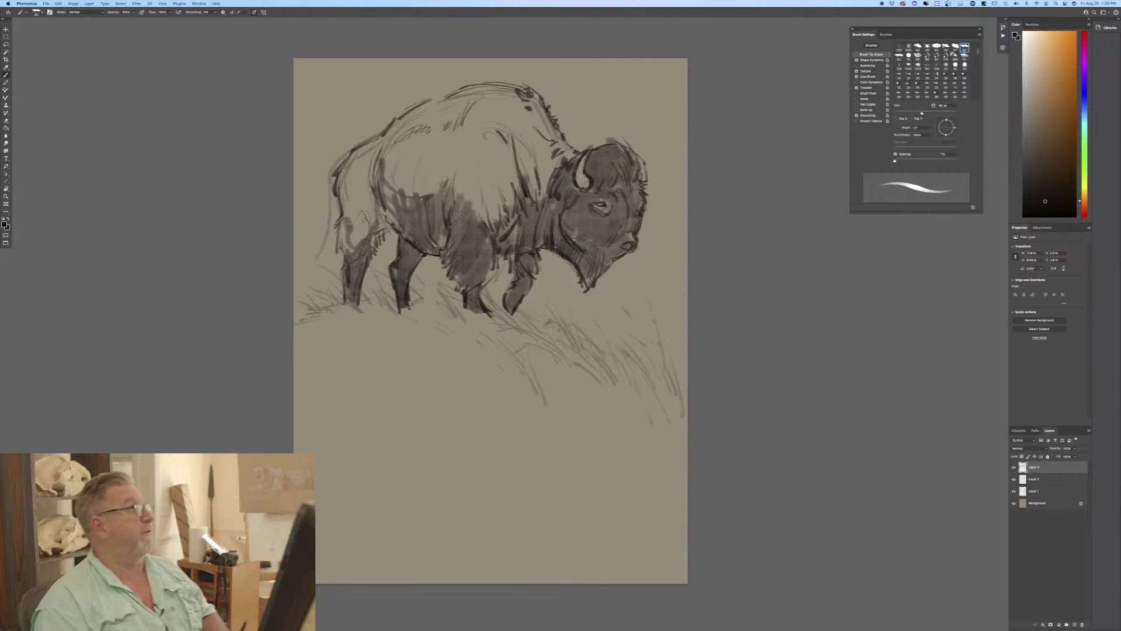
pyautogui.moveTo(390, 228); pyautogui.dragTo(369, 246)
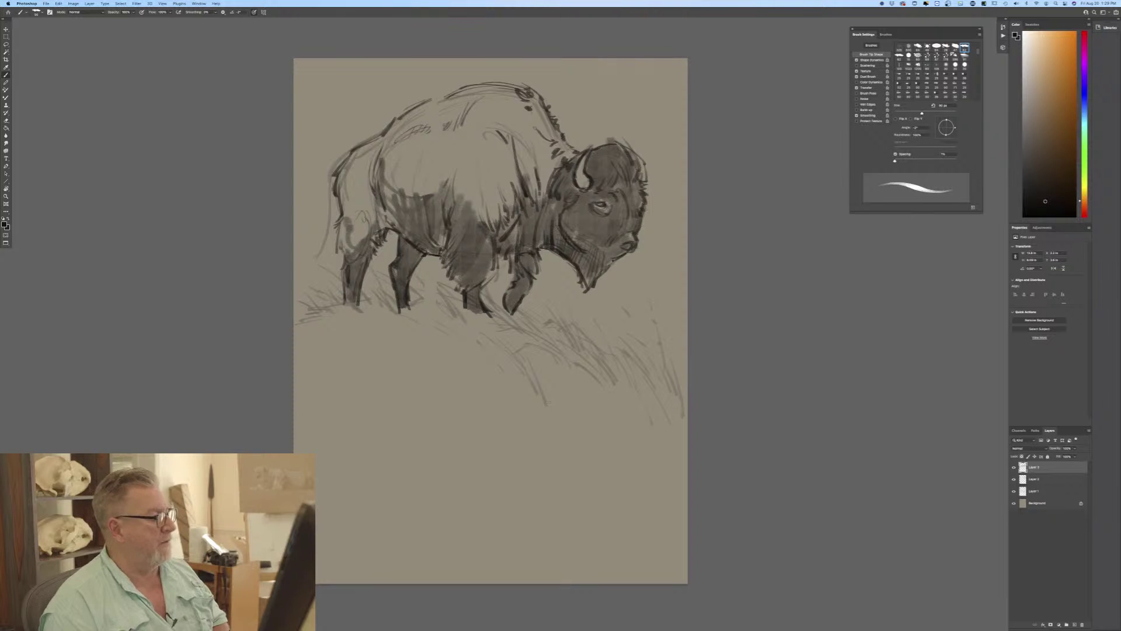
# Lasso the forward front leg's shading on the top layer, shift it slightly toward the rear, and deselect.
pyautogui.click(6, 45)
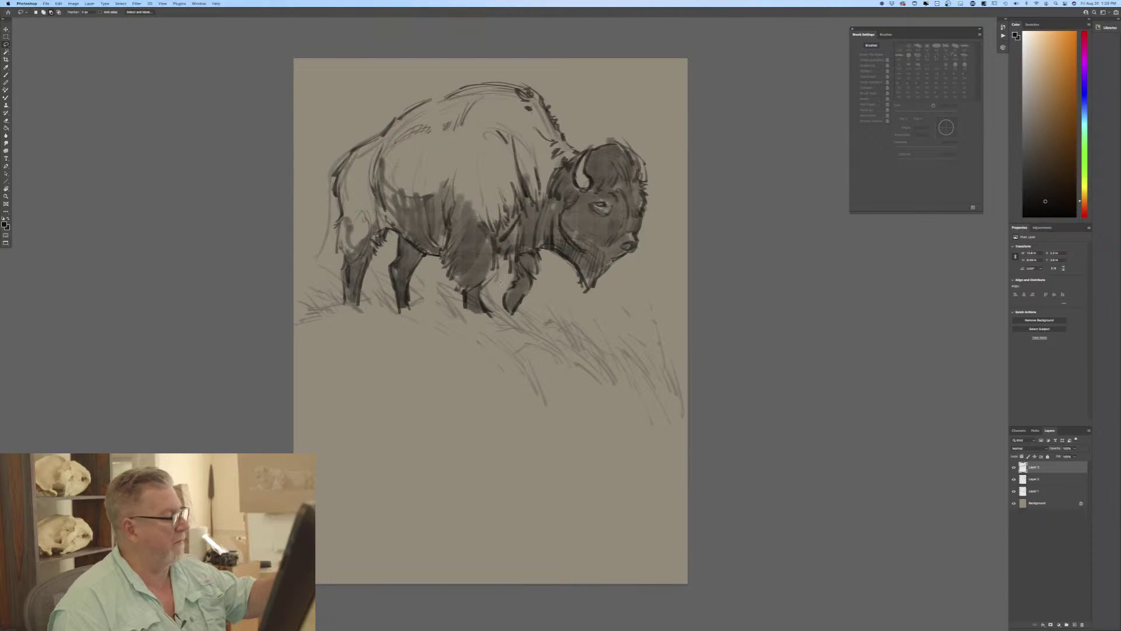
pyautogui.moveTo(507, 264)
pyautogui.mouseDown()
pyautogui.moveTo(547, 254)
pyautogui.moveTo(548, 313)
pyautogui.moveTo(498, 330)
pyautogui.moveTo(500, 277)
pyautogui.moveTo(501, 313)
pyautogui.mouseUp()
pyautogui.press('v')
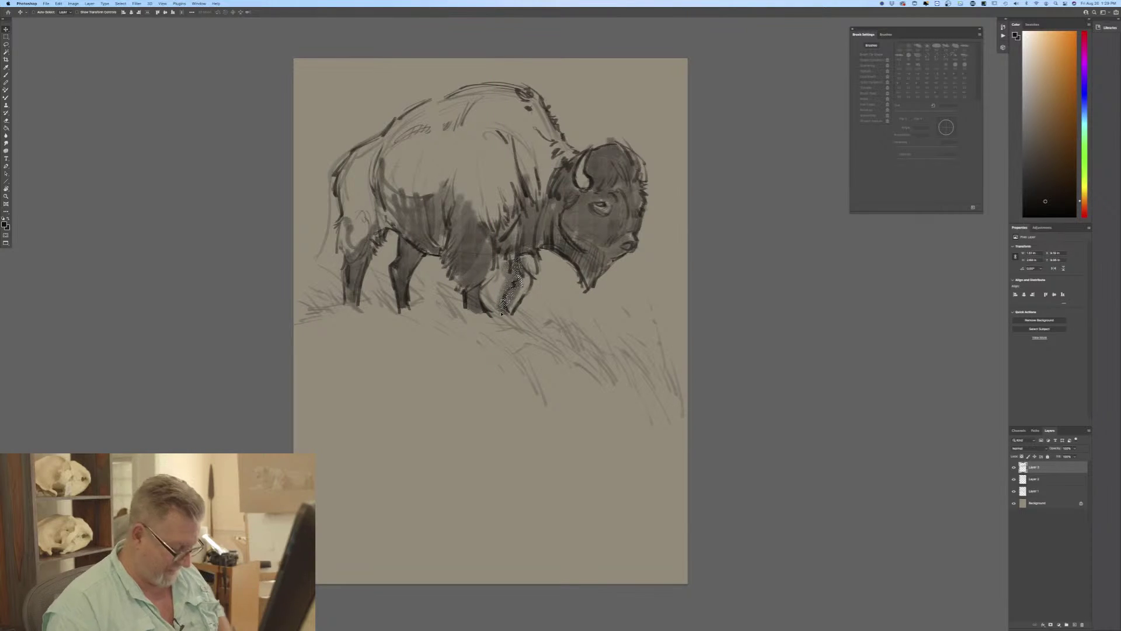
pyautogui.click(121, 3)
pyautogui.click(137, 18)
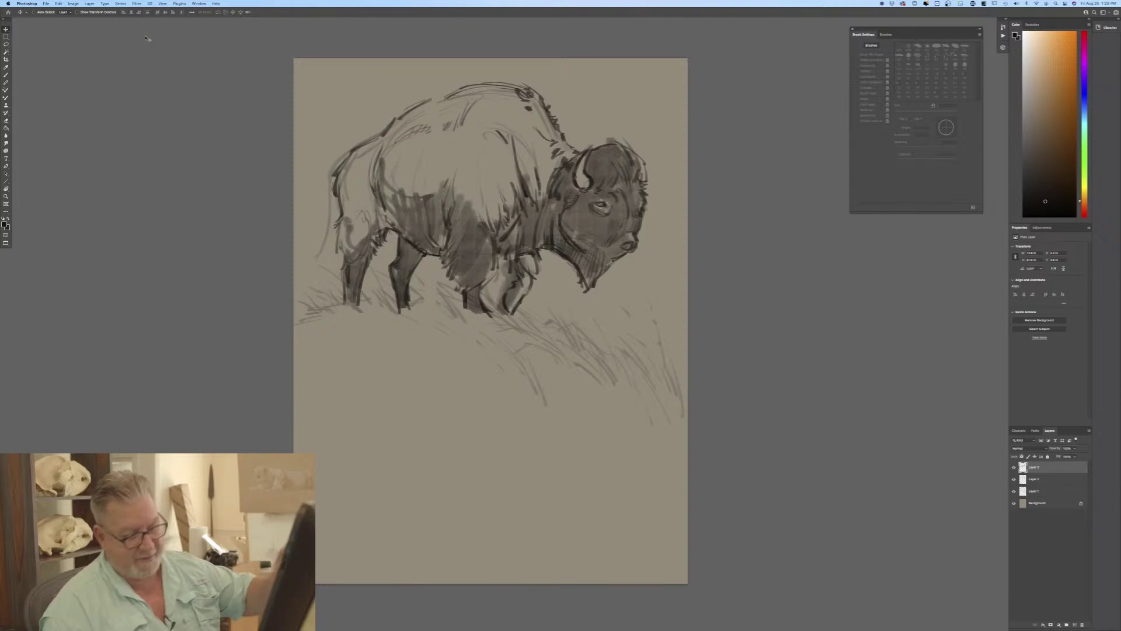
# On Layer 2, lasso the forward front leg's line work, shift it rearward to match its shading, and deselect.
pyautogui.click(1031, 481)
pyautogui.press('l')
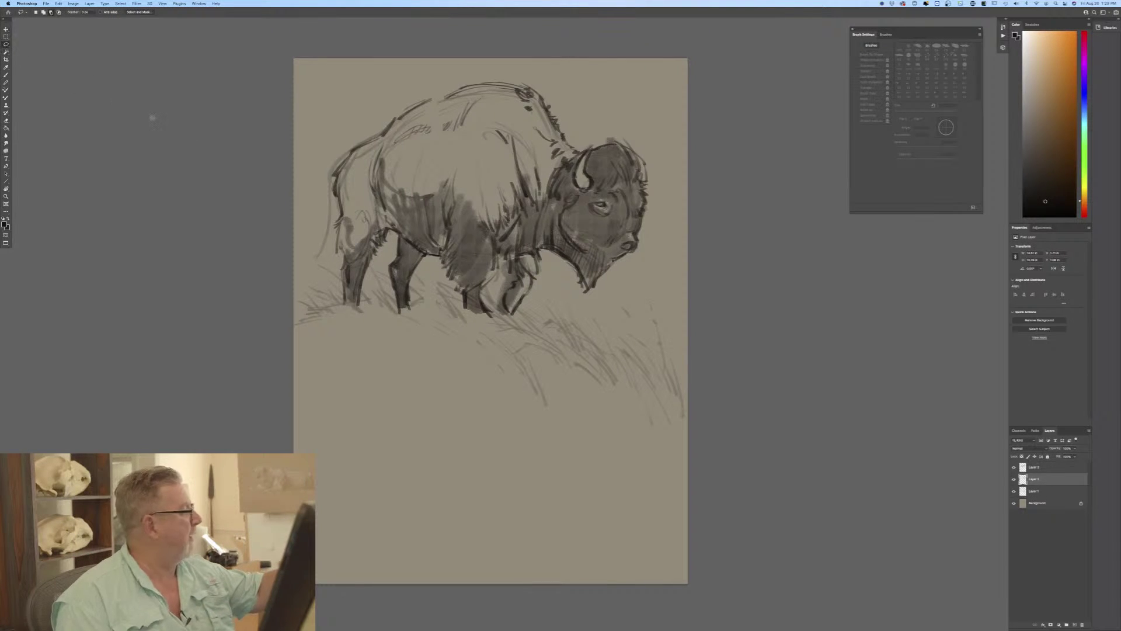
pyautogui.moveTo(501, 320)
pyautogui.mouseDown()
pyautogui.moveTo(500, 276)
pyautogui.moveTo(535, 260)
pyautogui.moveTo(549, 266)
pyautogui.moveTo(505, 321)
pyautogui.mouseUp()
pyautogui.press('v')
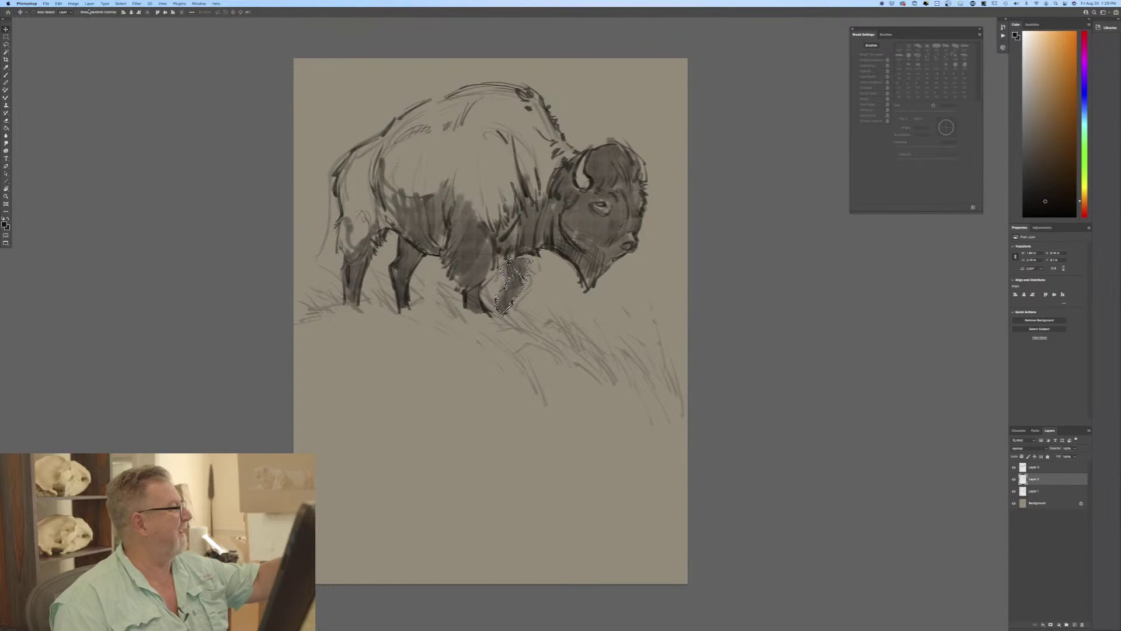
pyautogui.click(120, 4)
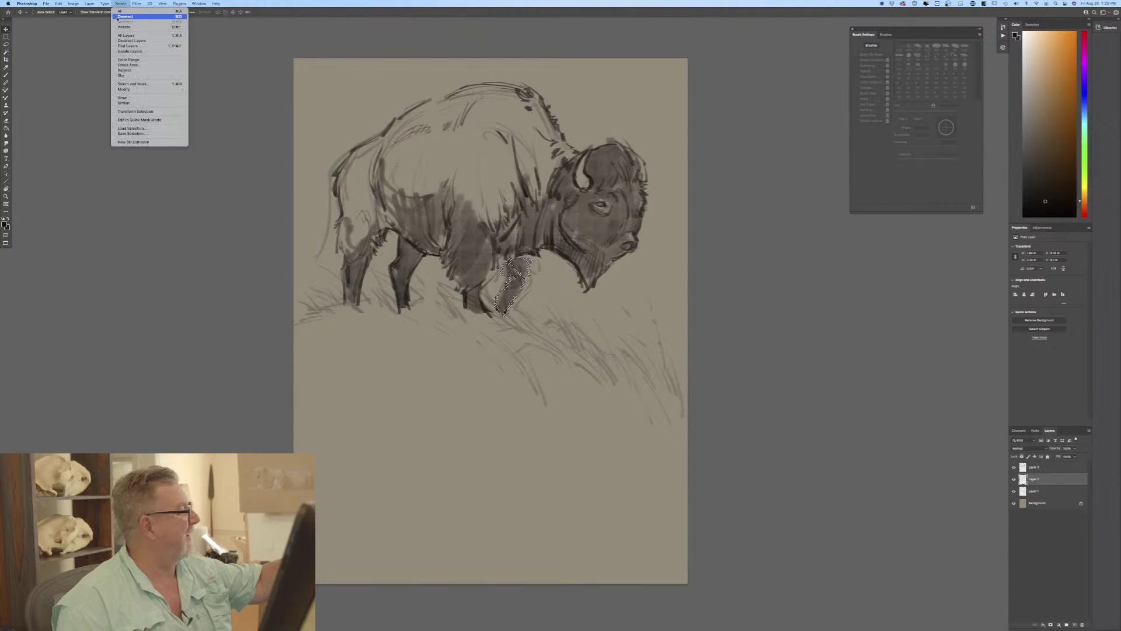
pyautogui.click(125, 17)
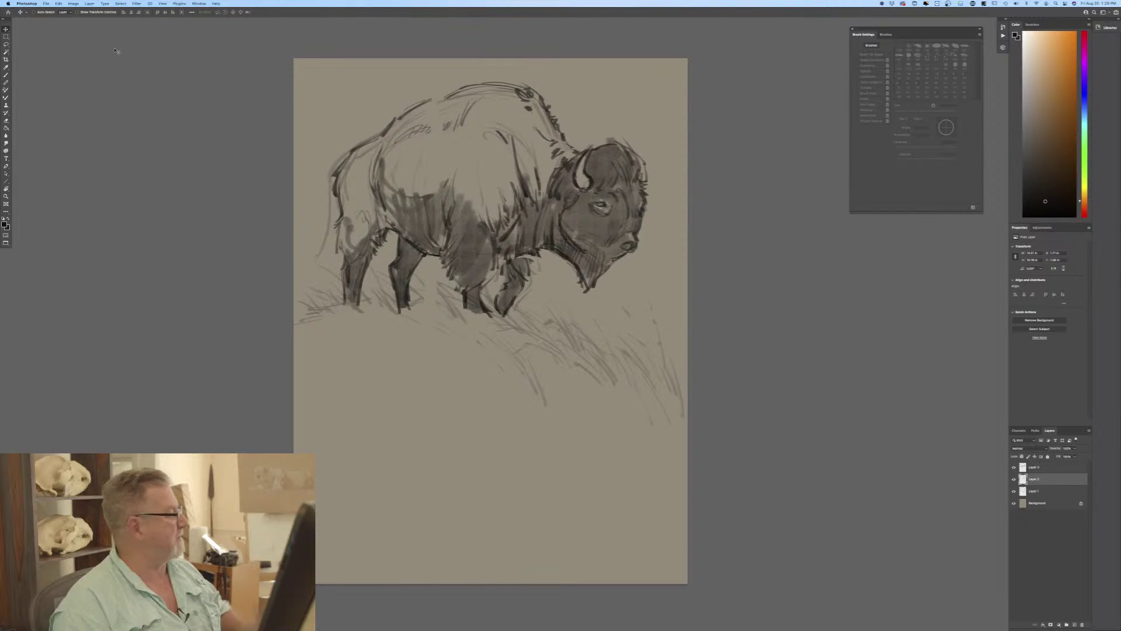
# Strengthen the bison's back contour from the hump down toward the rump with dark brush strokes on Layer 2.
pyautogui.press('b')
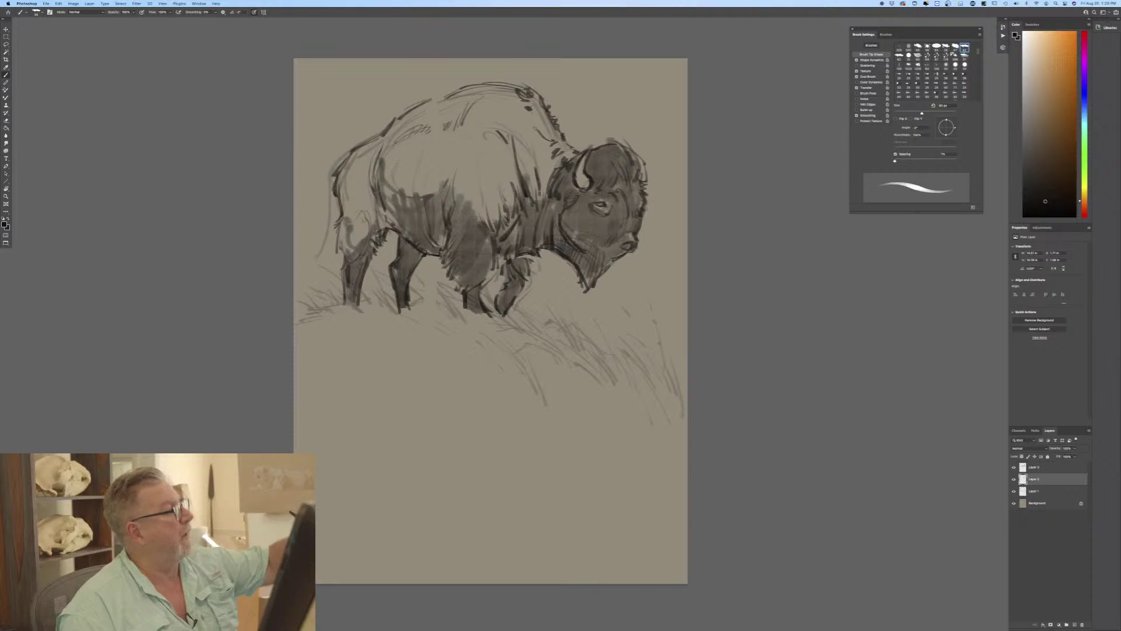
pyautogui.moveTo(438, 95)
pyautogui.mouseDown()
pyautogui.moveTo(483, 87)
pyautogui.moveTo(466, 86)
pyautogui.mouseUp()
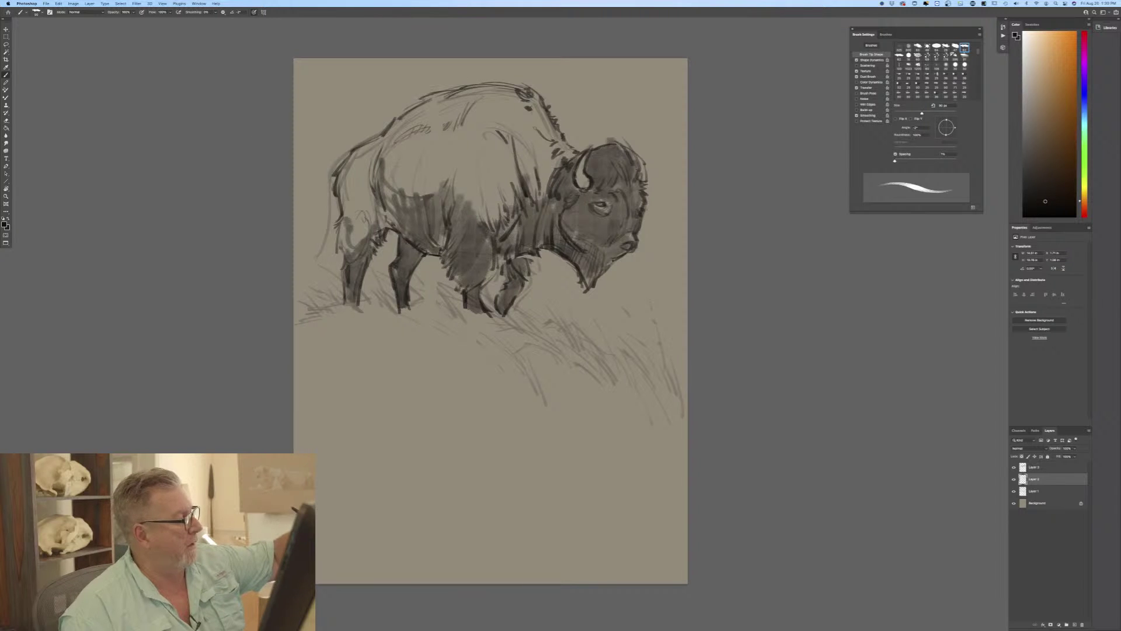
pyautogui.moveTo(401, 114); pyautogui.dragTo(435, 94)
pyautogui.moveTo(390, 118); pyautogui.dragTo(428, 97)
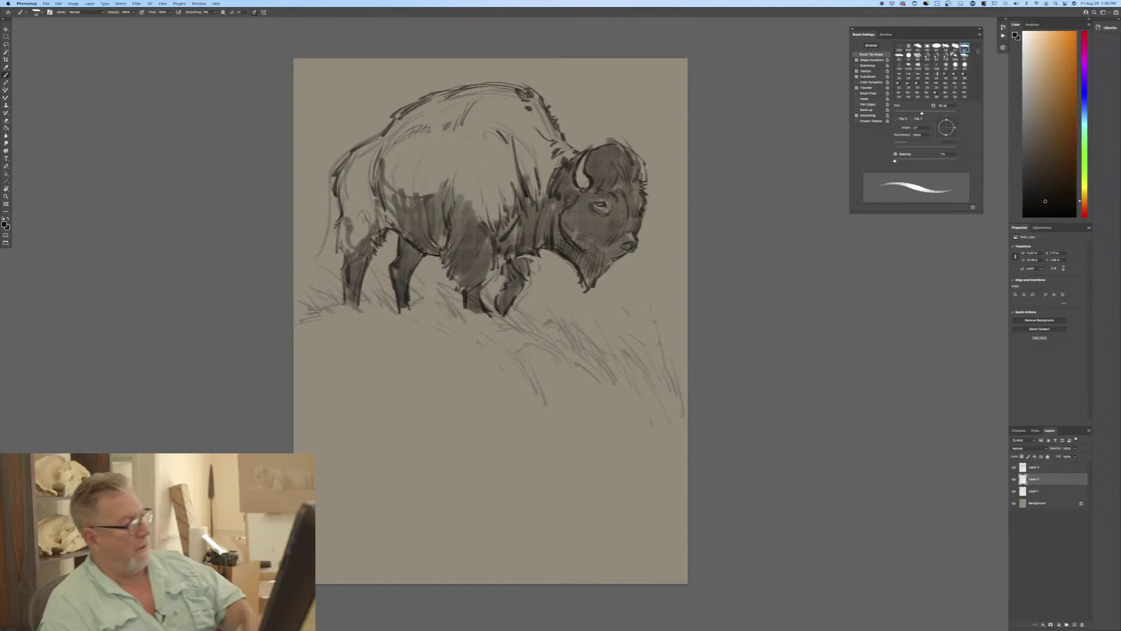
# Sketch thin grass strokes on the slope just ahead of the front hooves with a smaller brush.
pyautogui.press('[')
pyautogui.press('[')
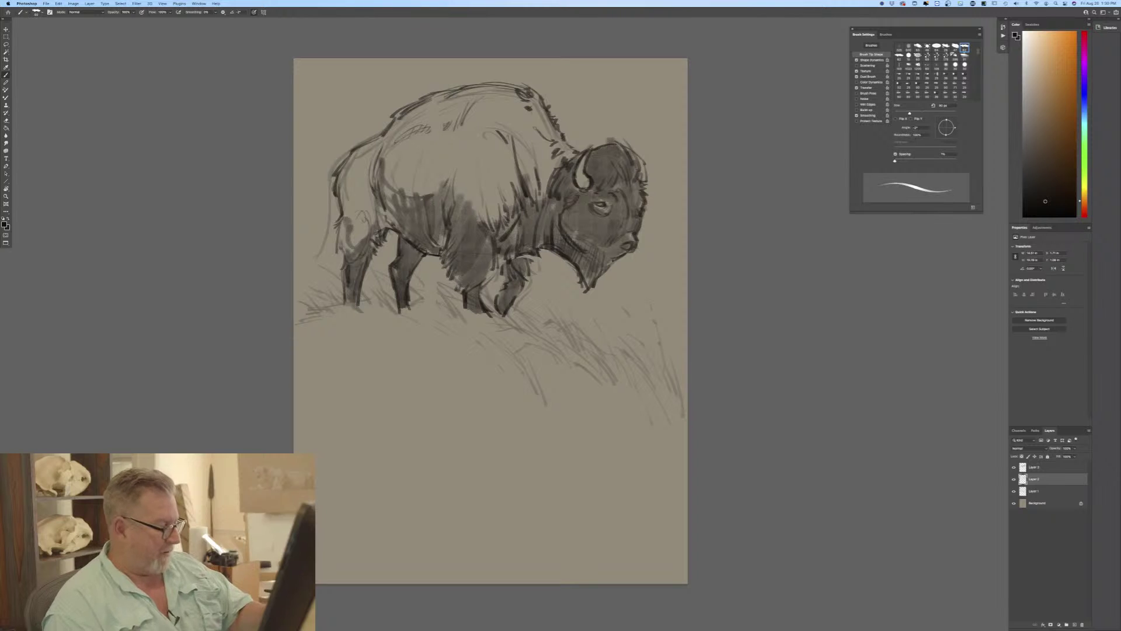
pyautogui.moveTo(527, 309)
pyautogui.mouseDown()
pyautogui.moveTo(538, 328)
pyautogui.moveTo(570, 329)
pyautogui.mouseUp()
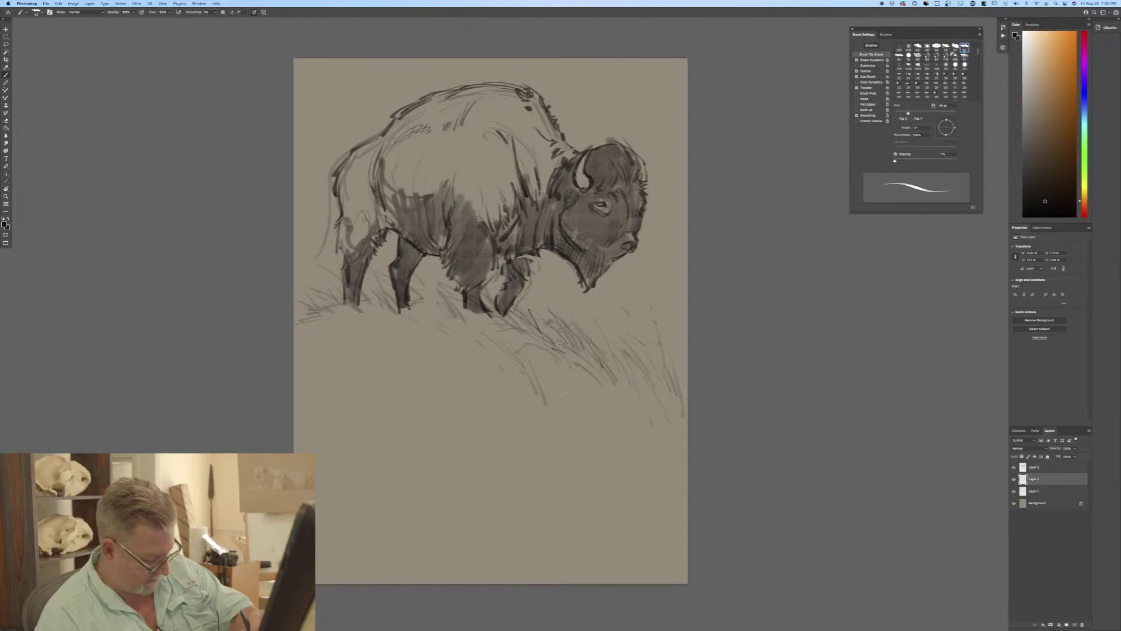
# Merge Layer 1, Layer 2 and Layer 3 into one drawing layer above the background.
pyautogui.click(1033, 489)
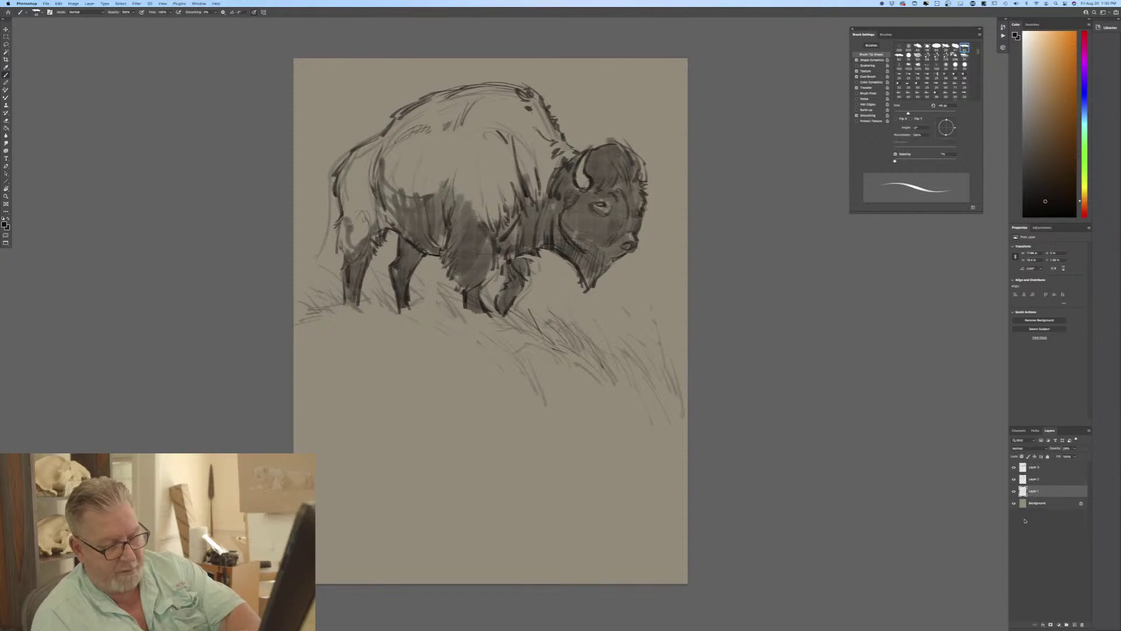
pyautogui.click(1032, 467)
pyautogui.keyDown('shift'); pyautogui.click(1029, 491); pyautogui.keyUp('shift')
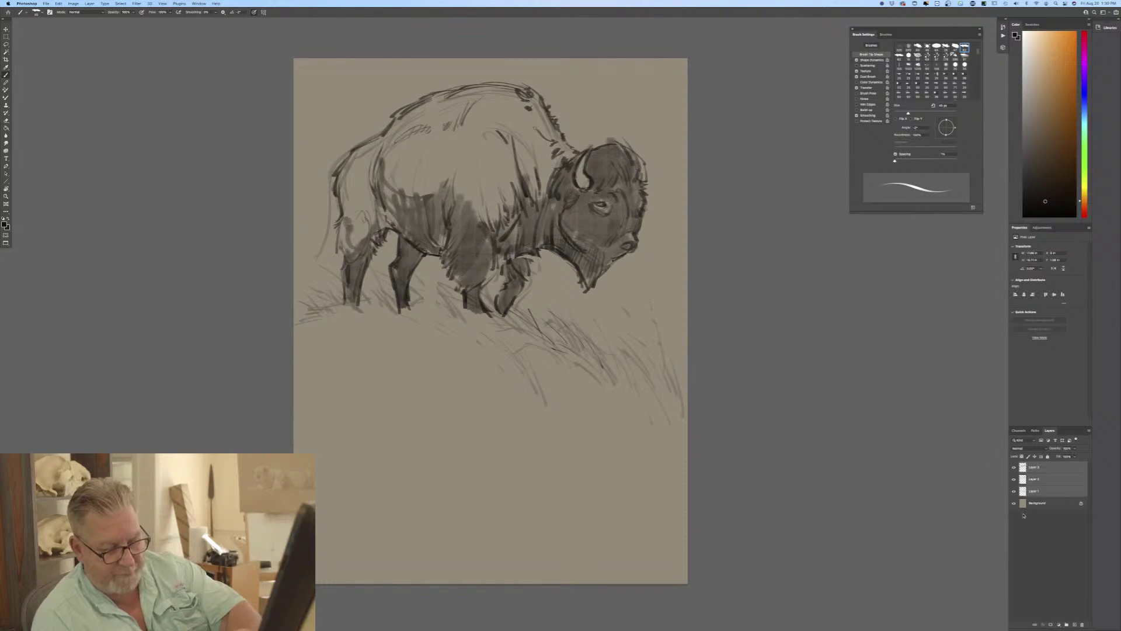
pyautogui.click(90, 4)
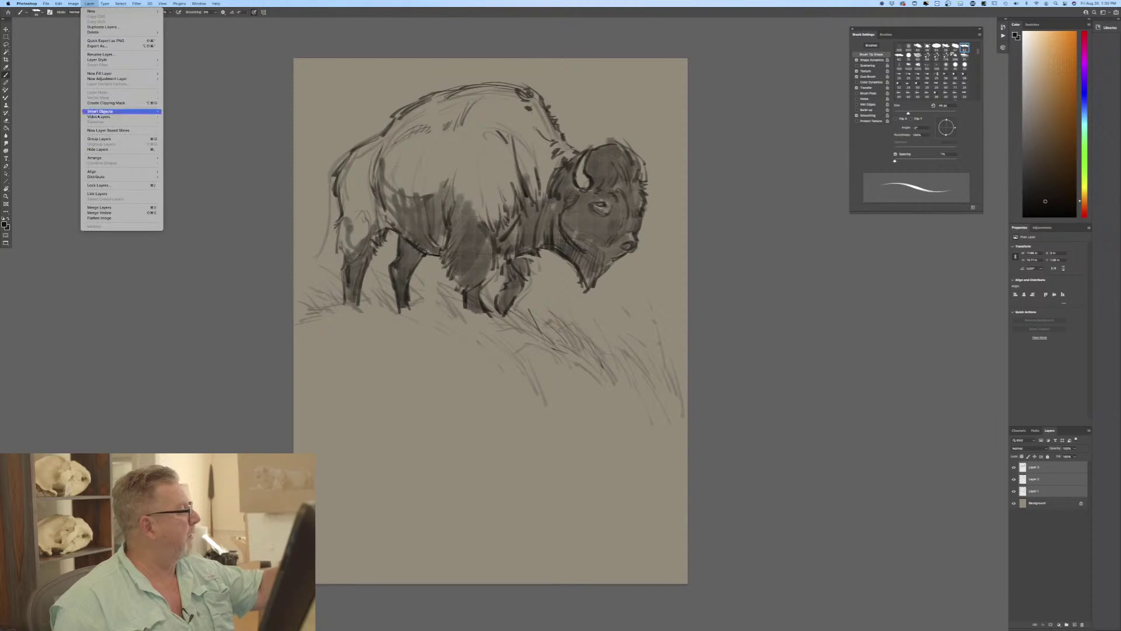
pyautogui.click(102, 226)
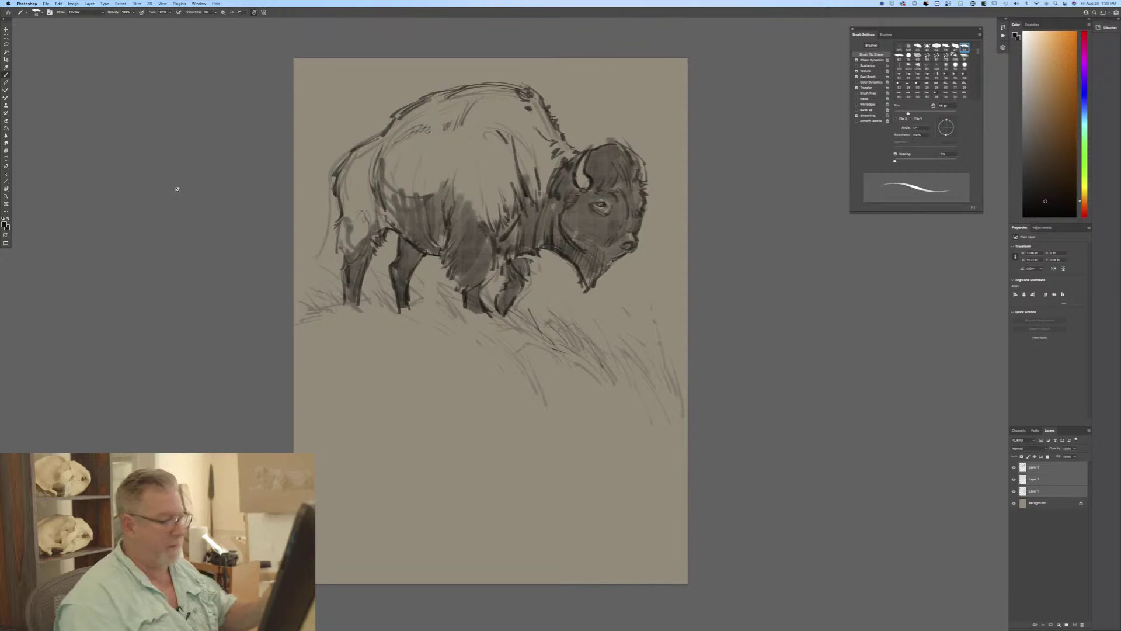
pyautogui.click(90, 3)
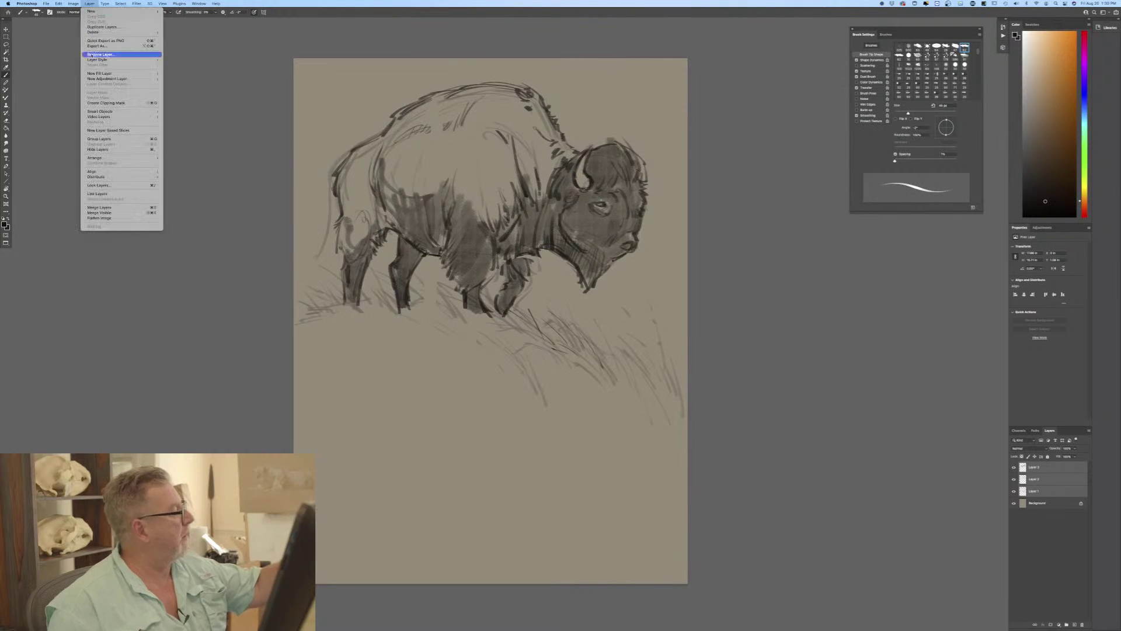
pyautogui.click(99, 208)
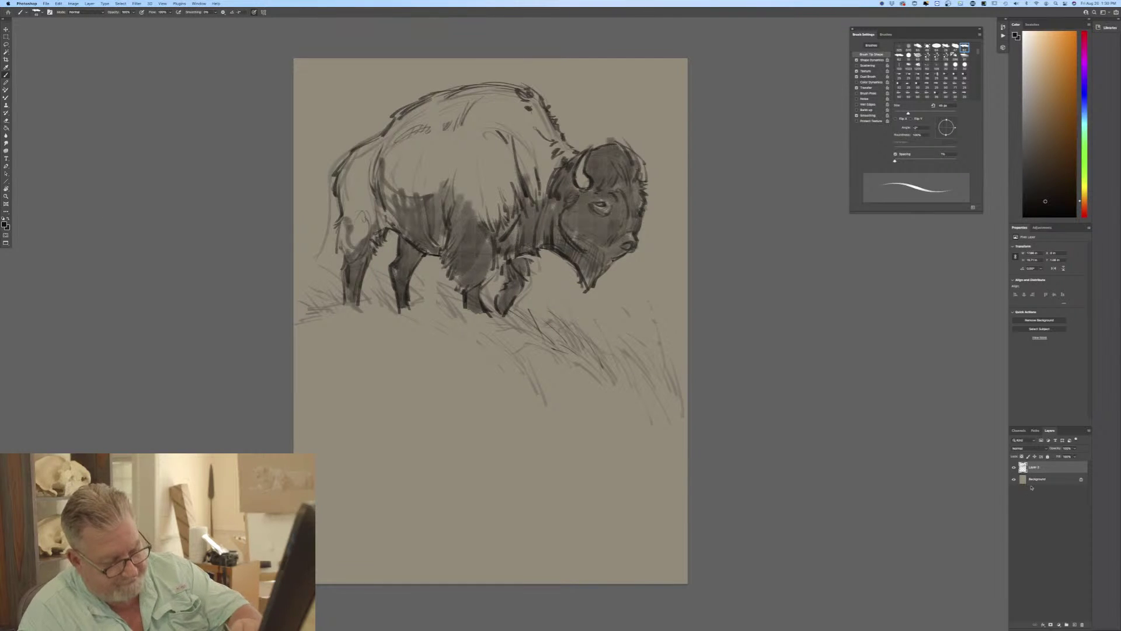
# Lower the merged drawing layer's opacity to a faint underdrawing and add a new layer above it.
pyautogui.click(1075, 449)
pyautogui.moveTo(1061, 456); pyautogui.dragTo(1058, 456)
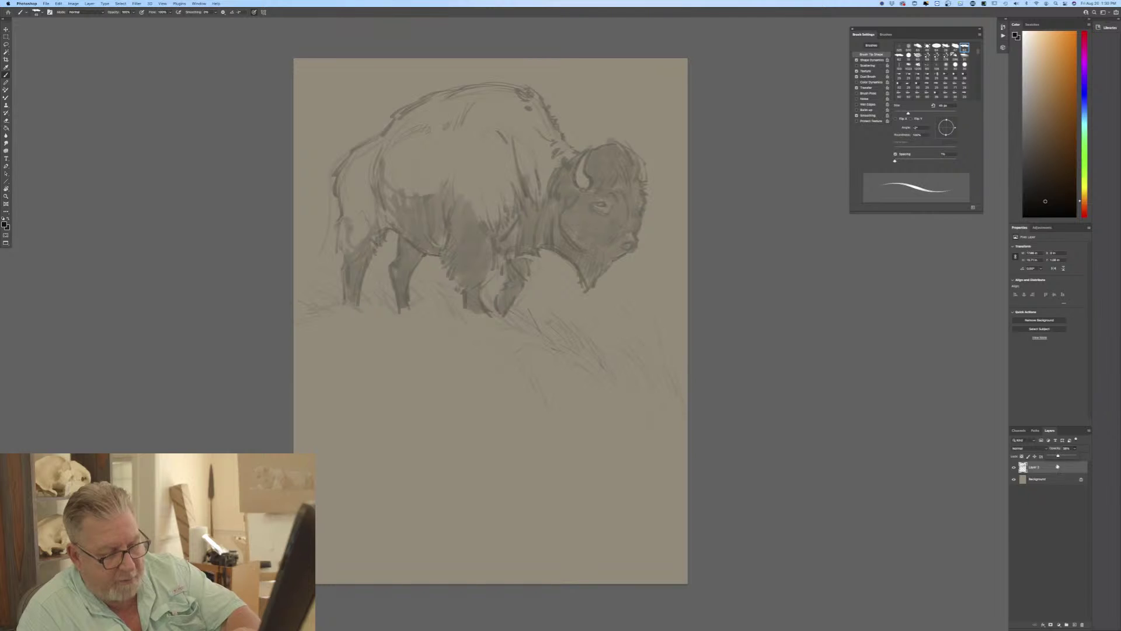
pyautogui.click(1075, 624)
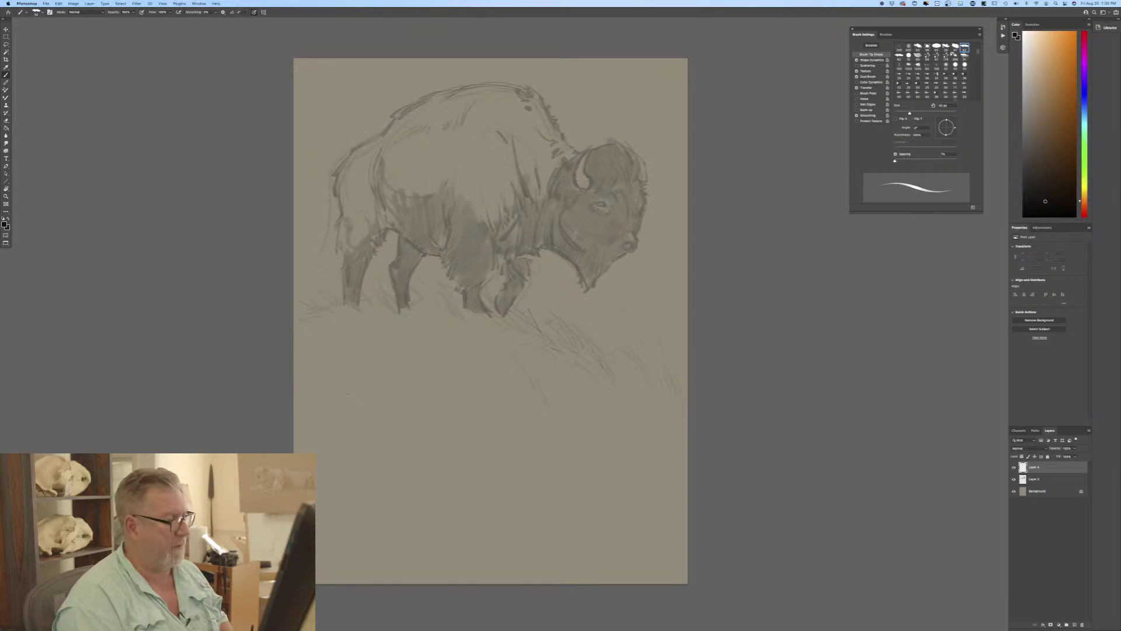
# Draw the bison's eye with its dark pupil, lids, brow line and surrounding folds on the new layer.
pyautogui.press('super+plus')
pyautogui.moveTo(282, 408); pyautogui.dragTo(260, 493)
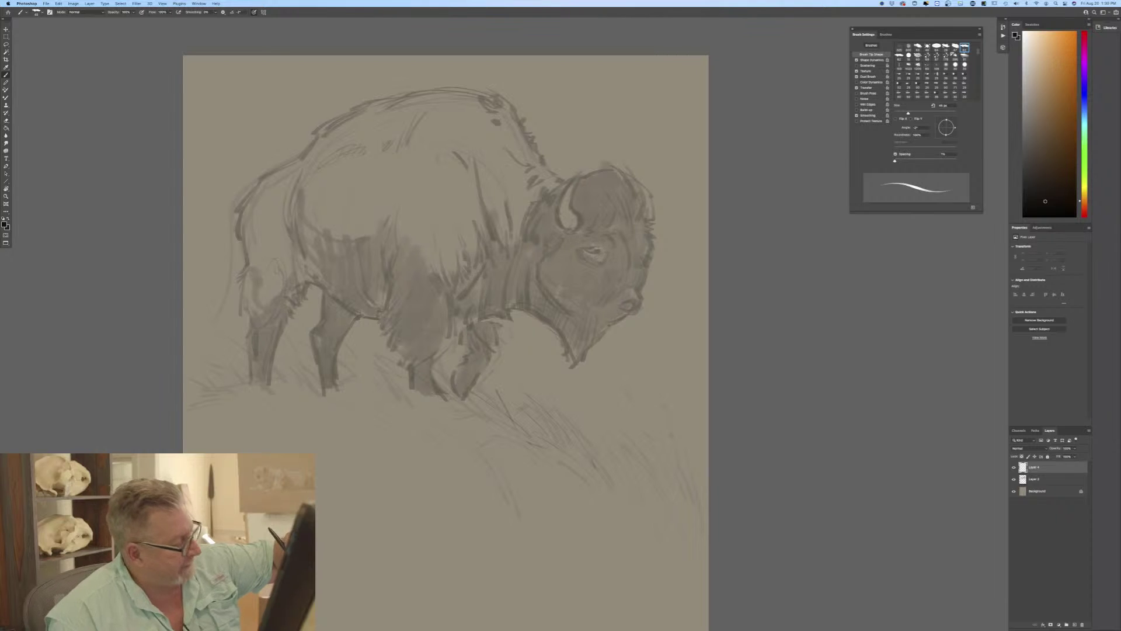
pyautogui.moveTo(590, 253); pyautogui.dragTo(598, 248)
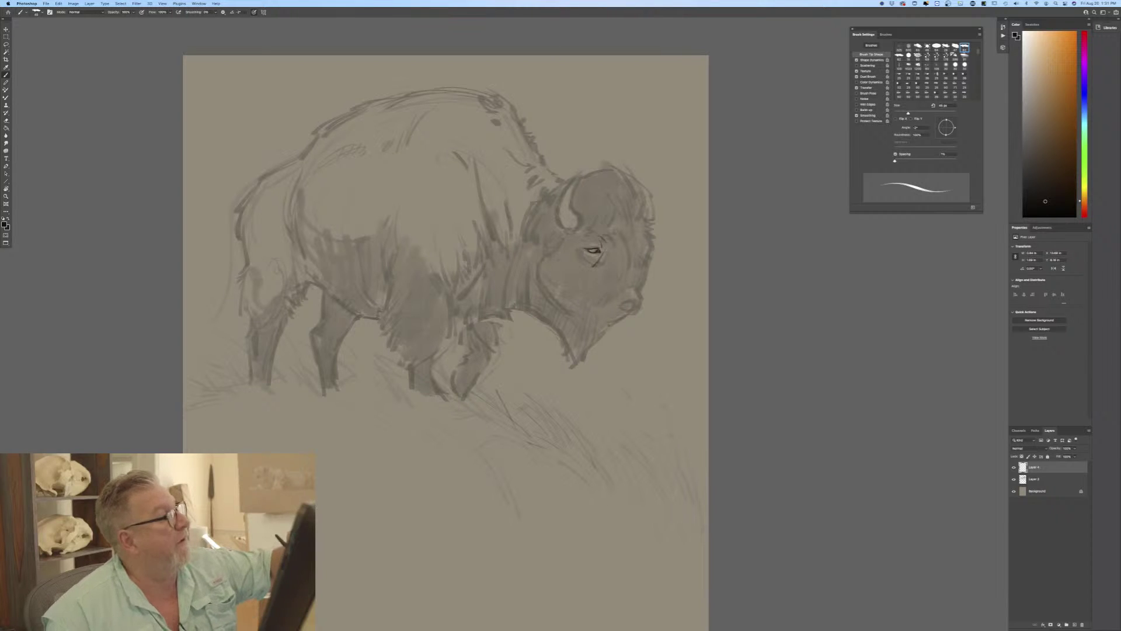
pyautogui.moveTo(582, 240)
pyautogui.mouseDown()
pyautogui.moveTo(612, 236)
pyautogui.moveTo(613, 247)
pyautogui.mouseUp()
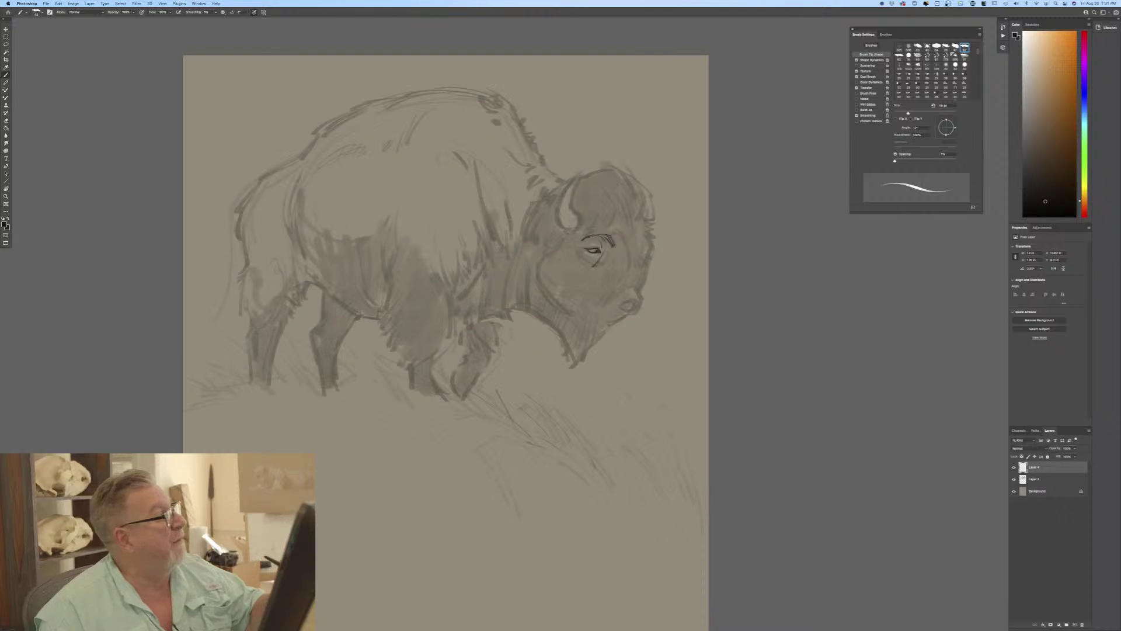
pyautogui.moveTo(581, 252); pyautogui.dragTo(588, 266)
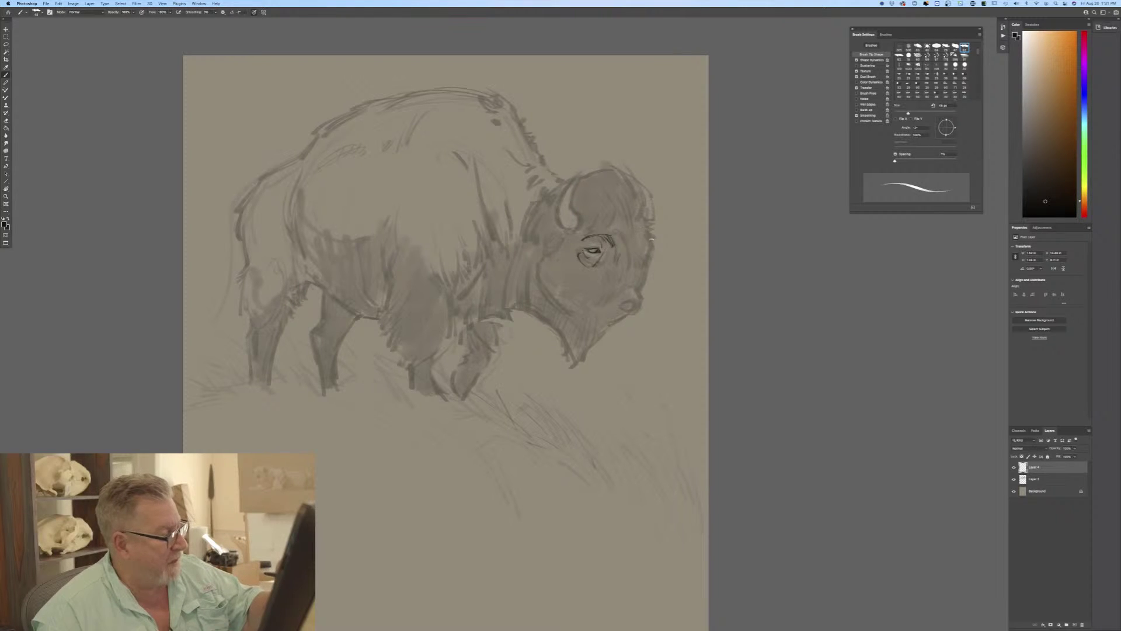
# Ink the furry outline of the face and crown with short strokes and add hair tufts across the forehead.
pyautogui.moveTo(650, 238); pyautogui.dragTo(644, 284)
pyautogui.moveTo(648, 273); pyautogui.dragTo(641, 286)
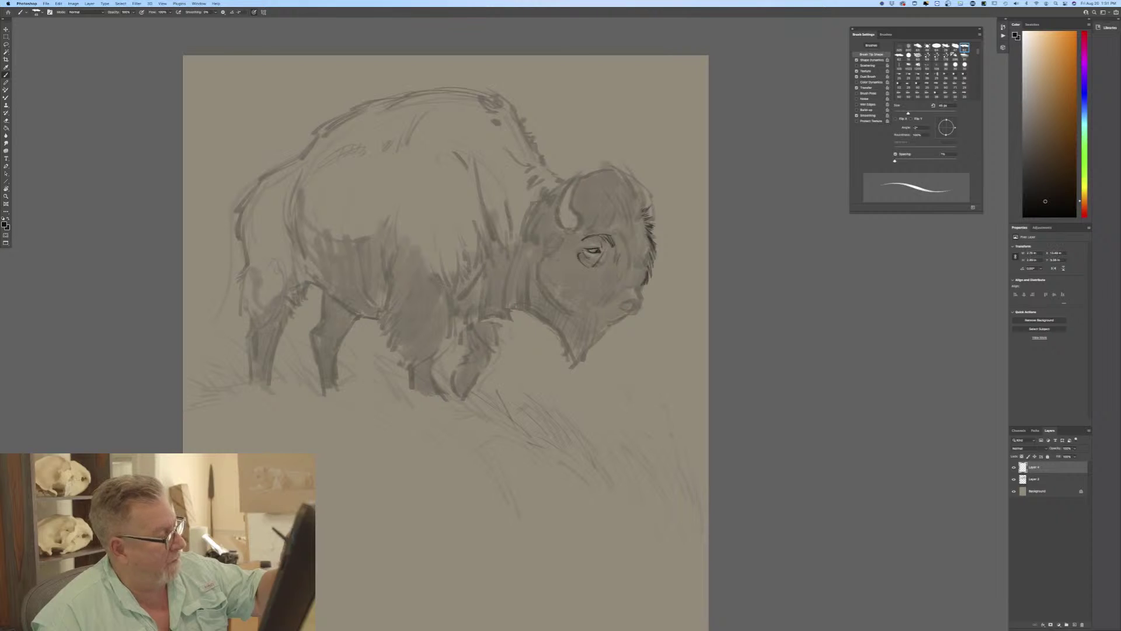
pyautogui.moveTo(652, 214); pyautogui.dragTo(644, 198)
pyautogui.moveTo(653, 208)
pyautogui.mouseDown()
pyautogui.moveTo(629, 174)
pyautogui.moveTo(650, 197)
pyautogui.moveTo(594, 168)
pyautogui.mouseUp()
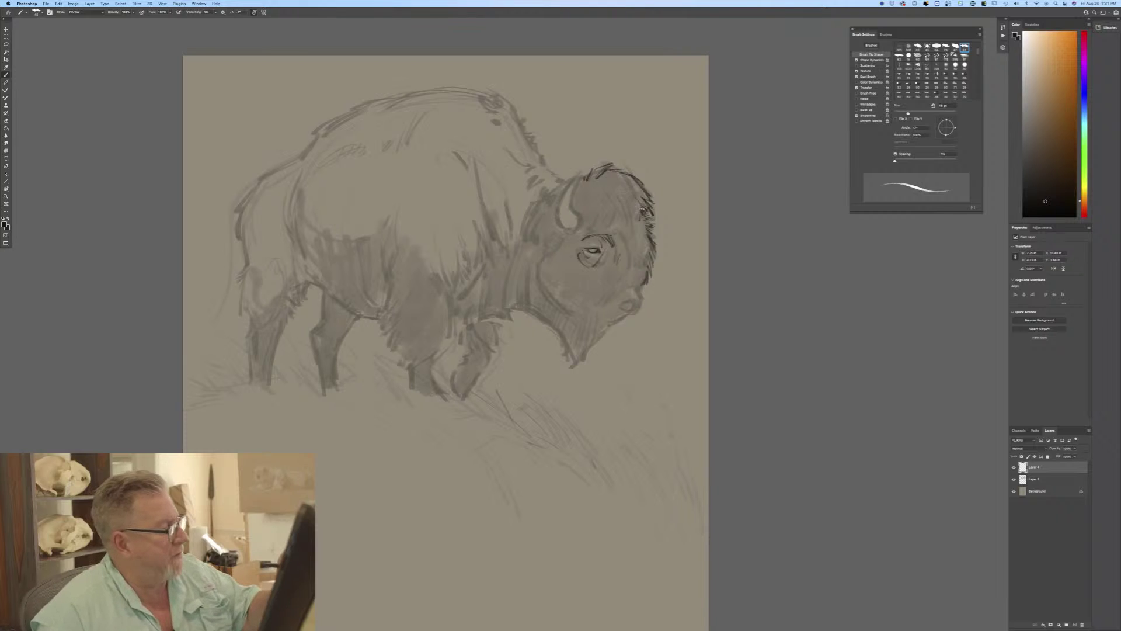
pyautogui.moveTo(637, 205)
pyautogui.mouseDown()
pyautogui.moveTo(621, 229)
pyautogui.moveTo(574, 237)
pyautogui.mouseUp()
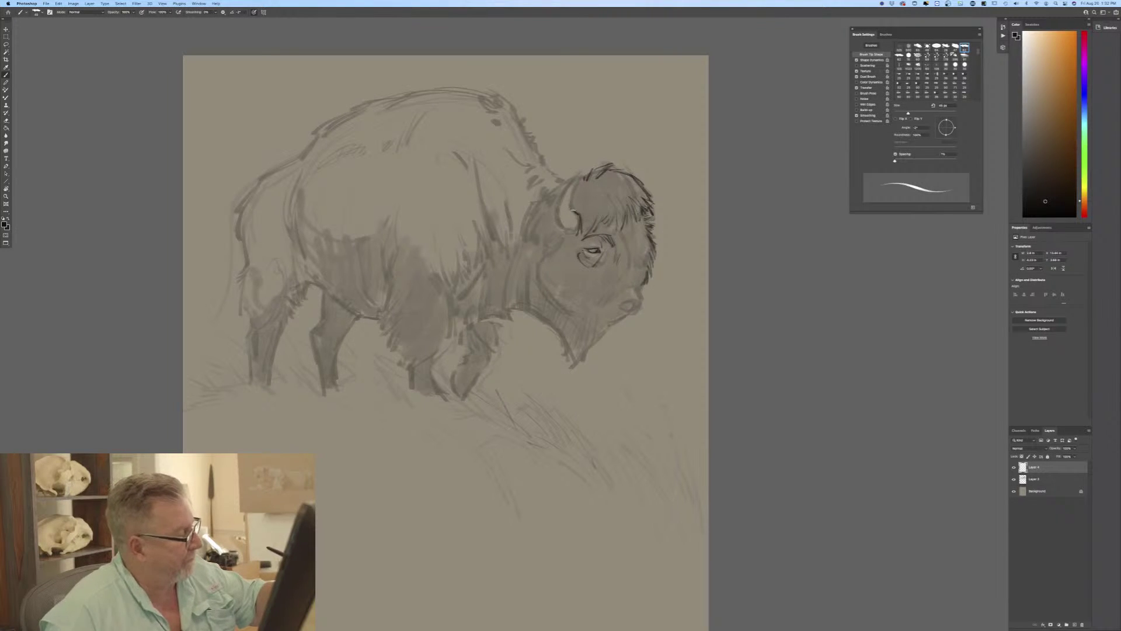
# Outline the curved horn, the ear below it and the cheek line running down toward the beard.
pyautogui.moveTo(578, 176)
pyautogui.mouseDown()
pyautogui.moveTo(569, 207)
pyautogui.moveTo(576, 172)
pyautogui.moveTo(562, 226)
pyautogui.mouseUp()
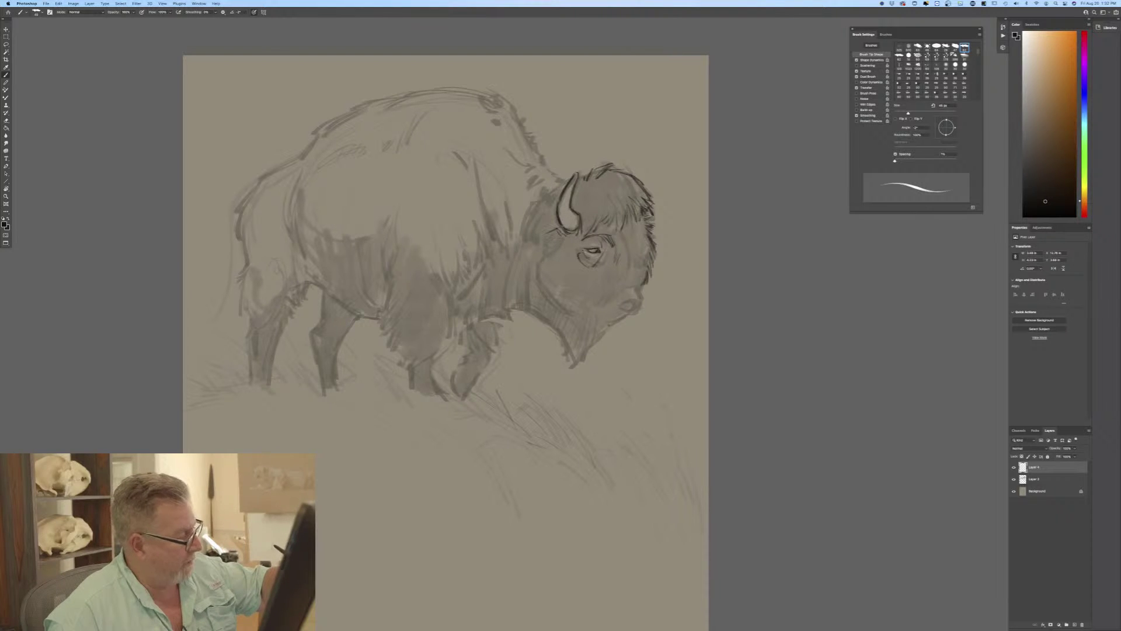
pyautogui.moveTo(547, 233)
pyautogui.mouseDown()
pyautogui.moveTo(542, 253)
pyautogui.moveTo(563, 234)
pyautogui.moveTo(547, 251)
pyautogui.mouseUp()
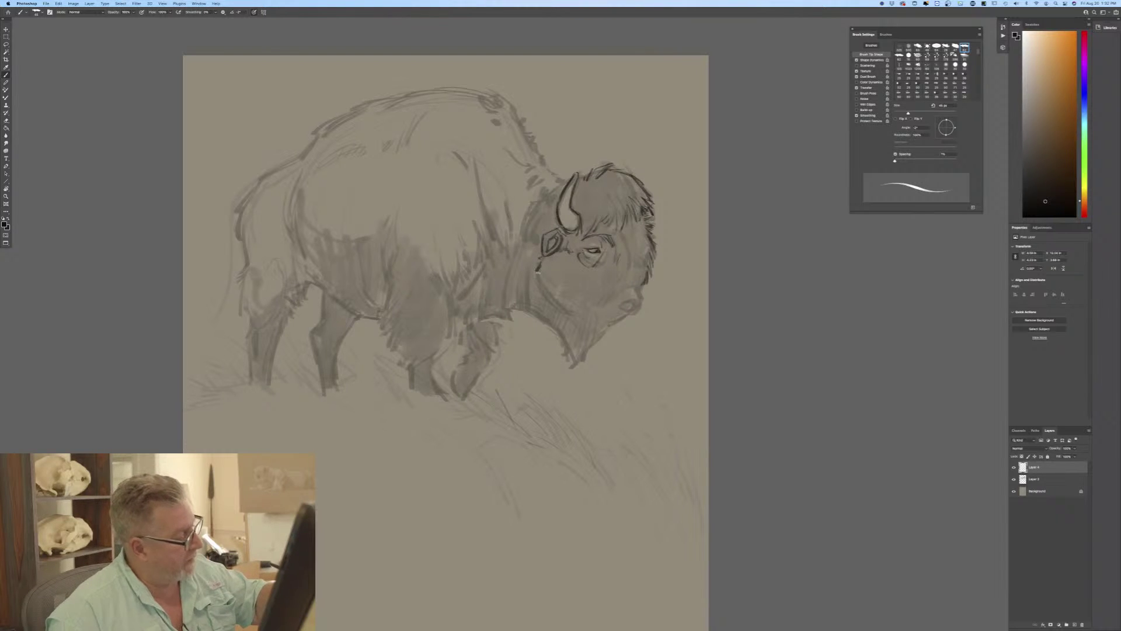
pyautogui.moveTo(537, 273)
pyautogui.mouseDown()
pyautogui.moveTo(539, 290)
pyautogui.moveTo(577, 319)
pyautogui.mouseUp()
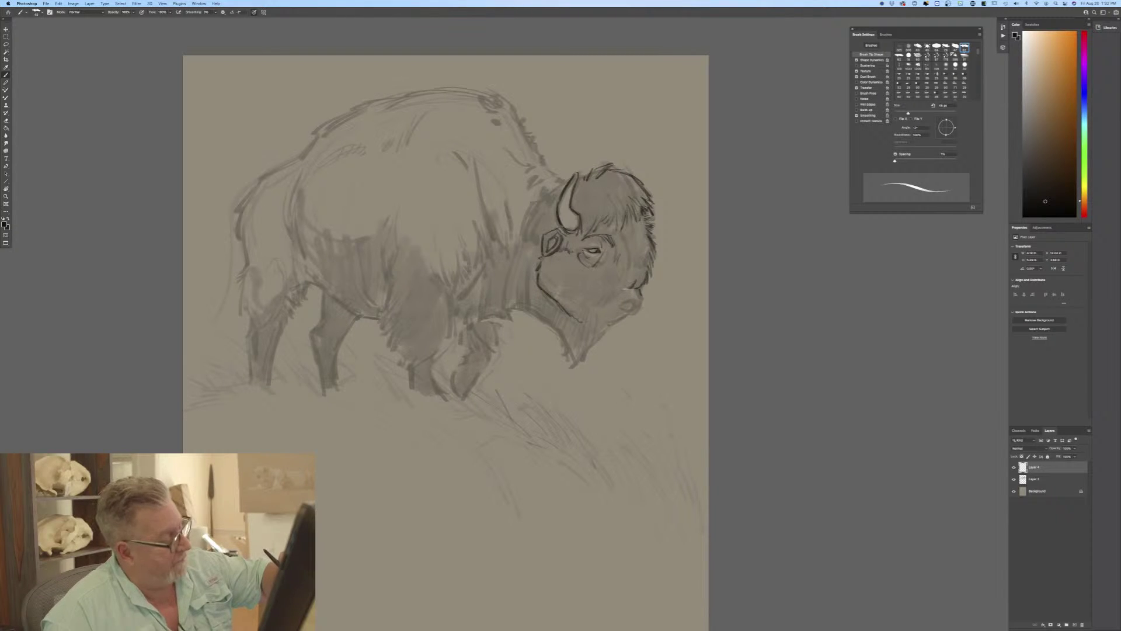
# Outline the muzzle, nostril and mouth, and continue the jaw line down to the pointed tip of the beard.
pyautogui.moveTo(608, 299); pyautogui.dragTo(610, 303)
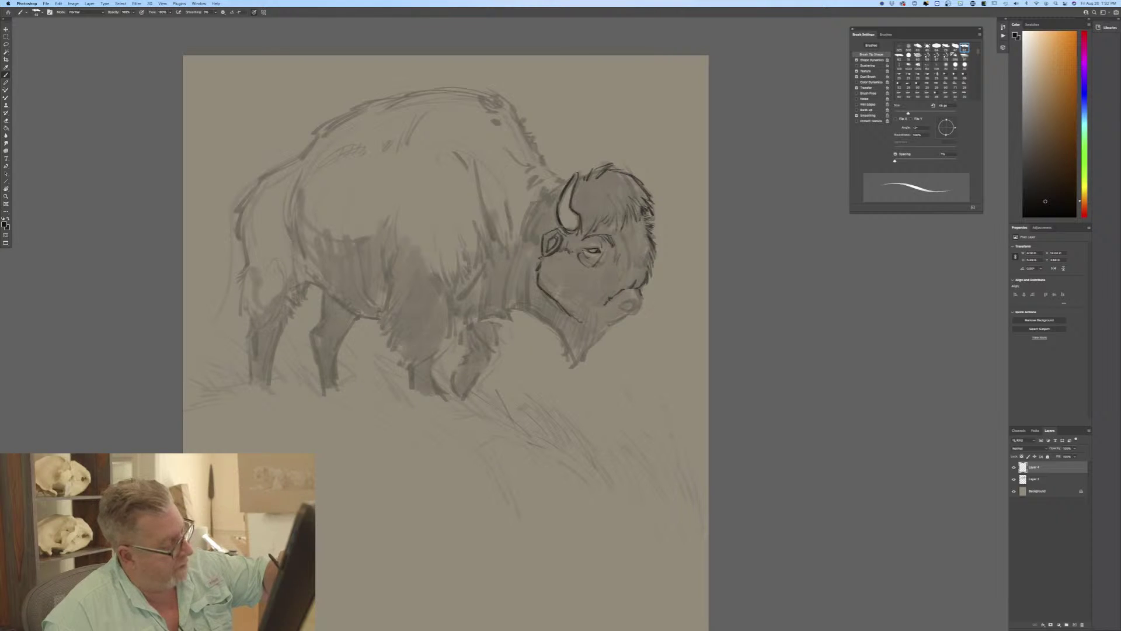
pyautogui.moveTo(638, 306); pyautogui.dragTo(627, 312)
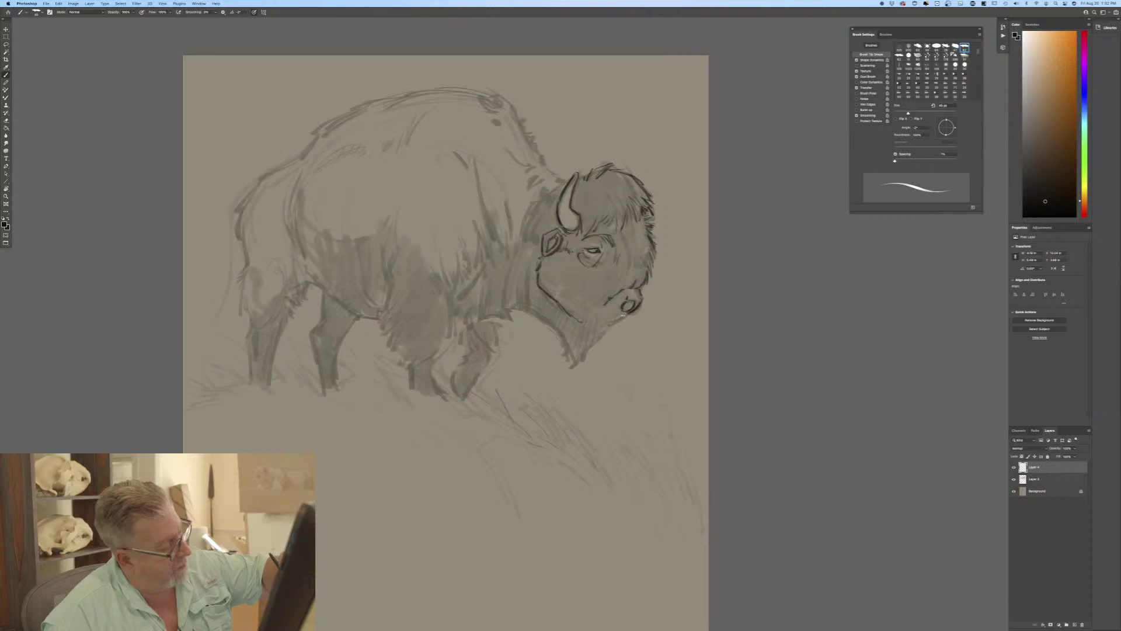
pyautogui.moveTo(624, 304); pyautogui.dragTo(608, 325)
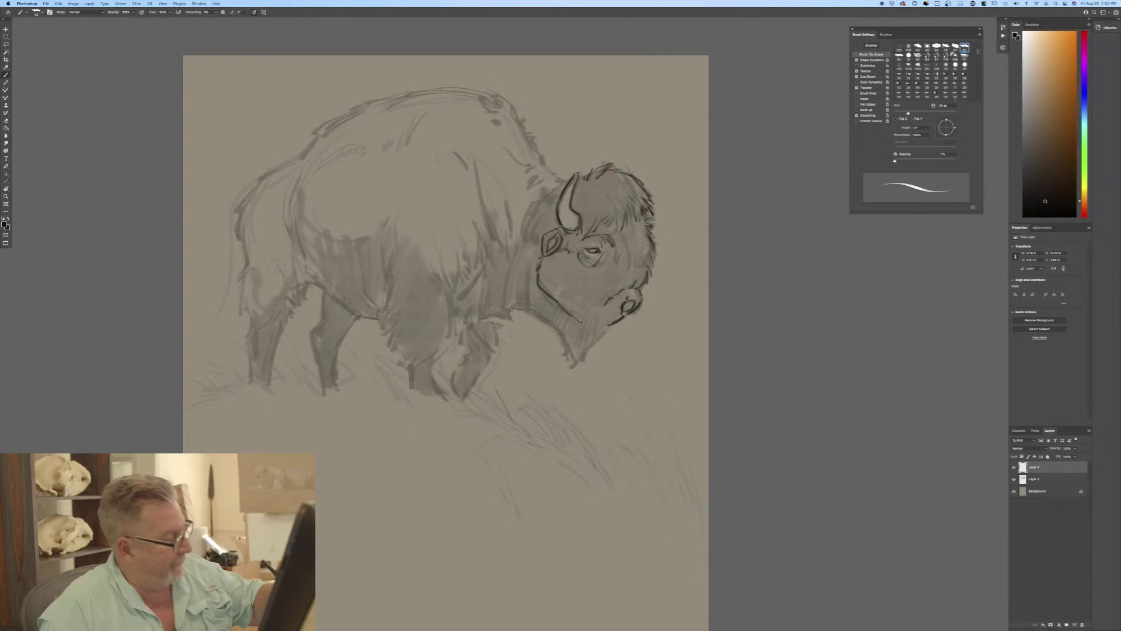
pyautogui.moveTo(586, 353)
pyautogui.mouseDown()
pyautogui.moveTo(574, 369)
pyautogui.moveTo(583, 352)
pyautogui.mouseUp()
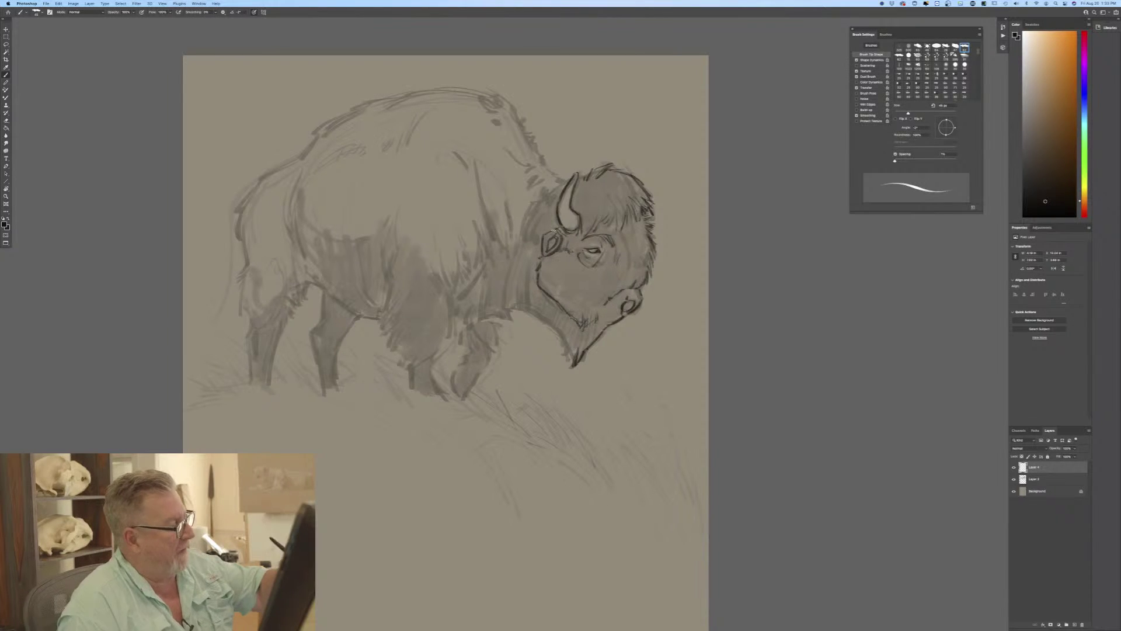
# Ink the fur around the ear, the hair behind the cheek, the back edge of the beard and the throat fringe.
pyautogui.moveTo(554, 231); pyautogui.dragTo(540, 257)
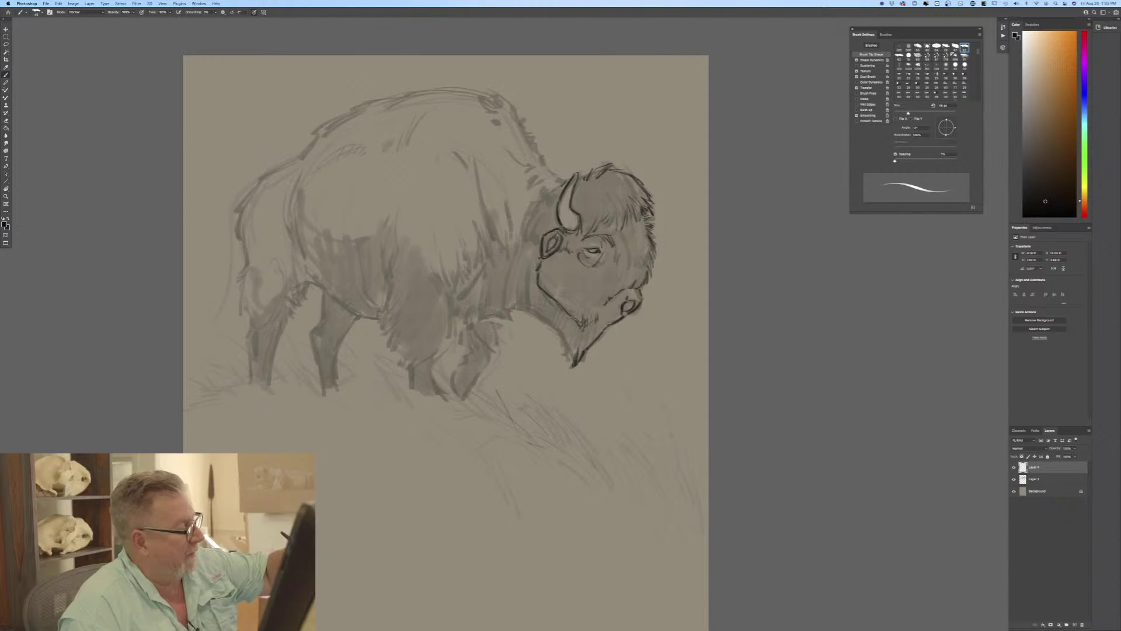
pyautogui.moveTo(536, 198); pyautogui.dragTo(523, 311)
pyautogui.moveTo(534, 295)
pyautogui.mouseDown()
pyautogui.moveTo(564, 344)
pyautogui.moveTo(567, 324)
pyautogui.moveTo(571, 359)
pyautogui.mouseUp()
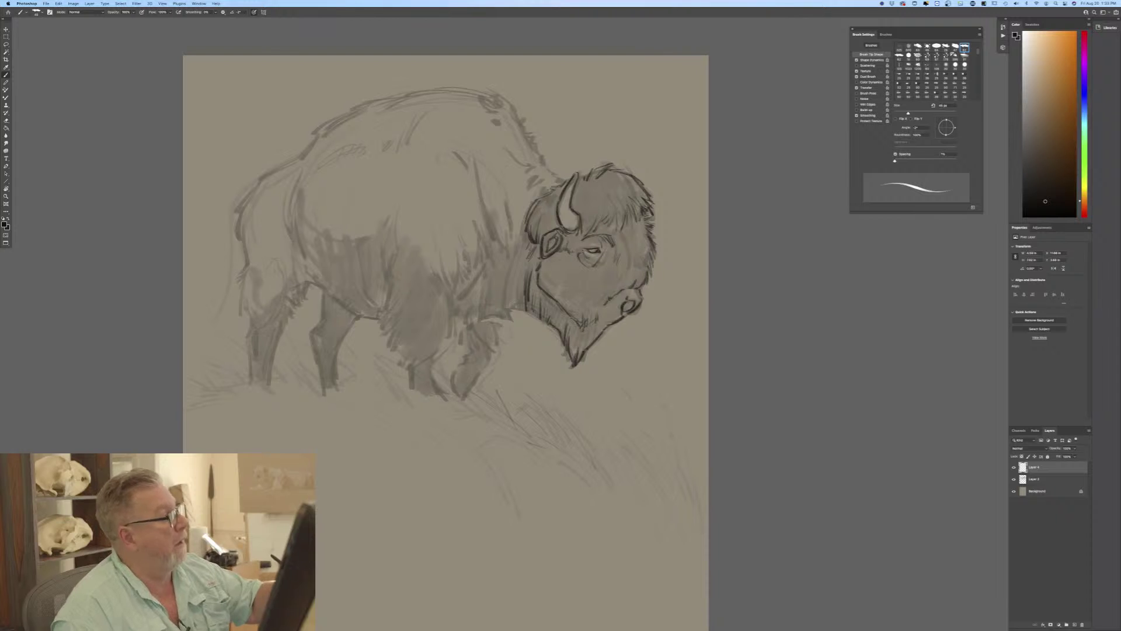
pyautogui.moveTo(522, 302); pyautogui.dragTo(490, 314)
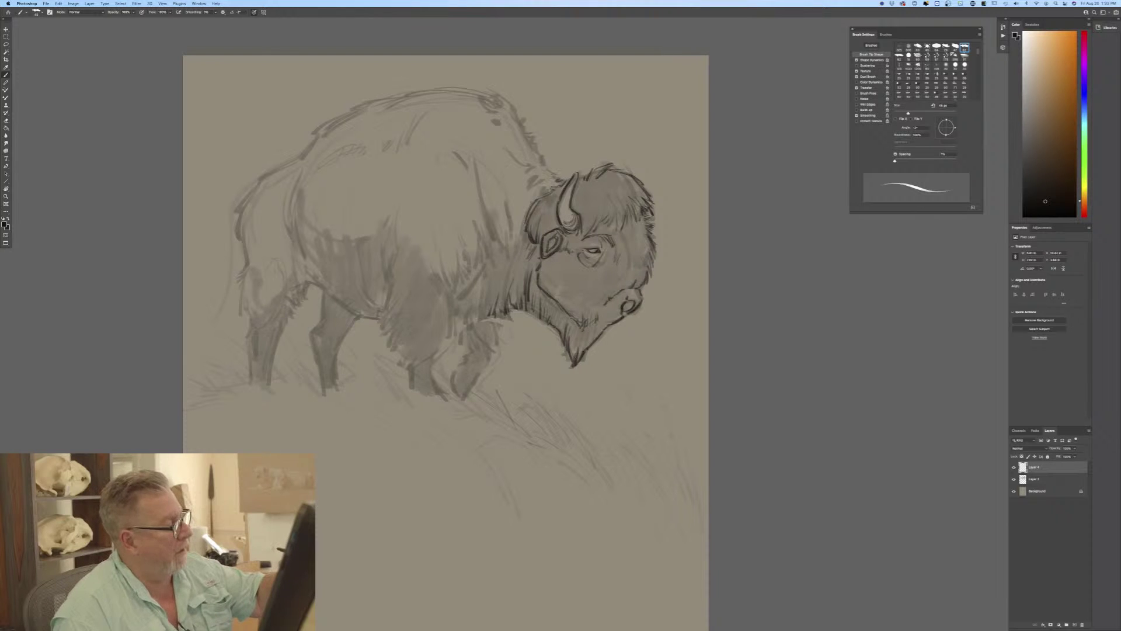
# Draw the shaggy mane ridge from the head up to the hump with short tufted strokes along both edges.
pyautogui.moveTo(538, 151); pyautogui.dragTo(544, 161)
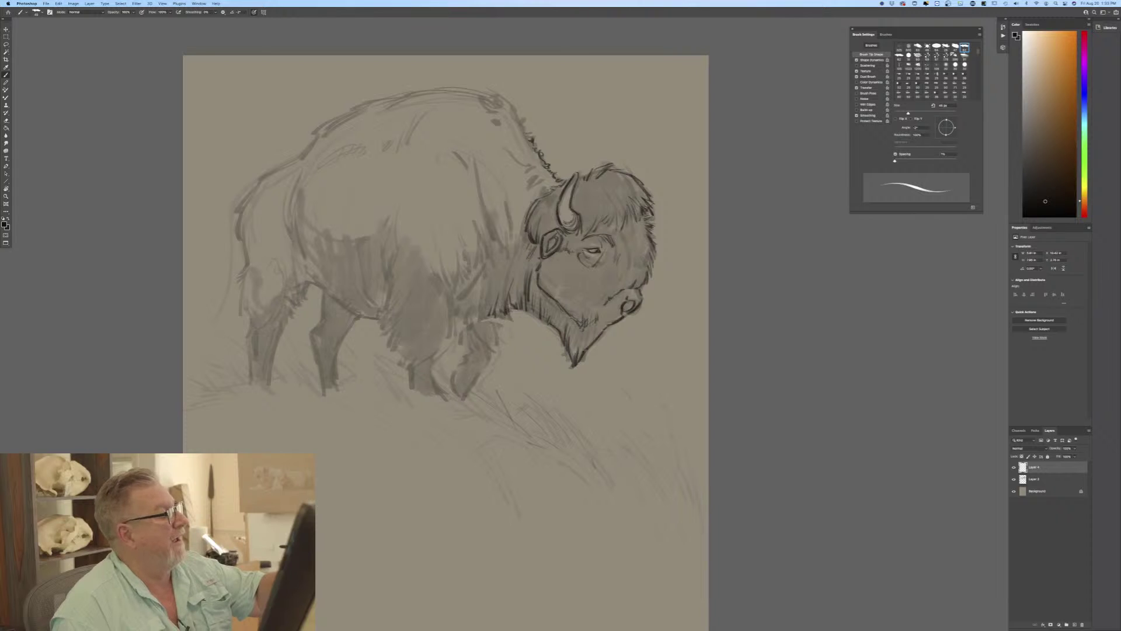
pyautogui.moveTo(518, 118)
pyautogui.mouseDown()
pyautogui.moveTo(525, 125)
pyautogui.moveTo(485, 91)
pyautogui.mouseUp()
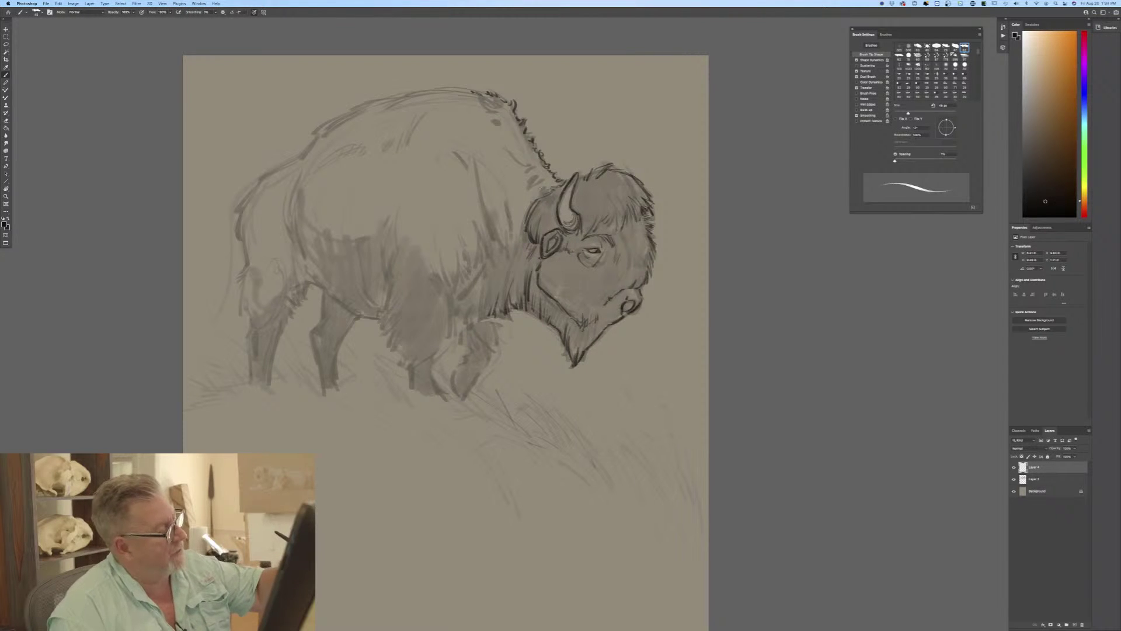
pyautogui.moveTo(548, 184)
pyautogui.mouseDown()
pyautogui.moveTo(526, 197)
pyautogui.moveTo(524, 183)
pyautogui.mouseUp()
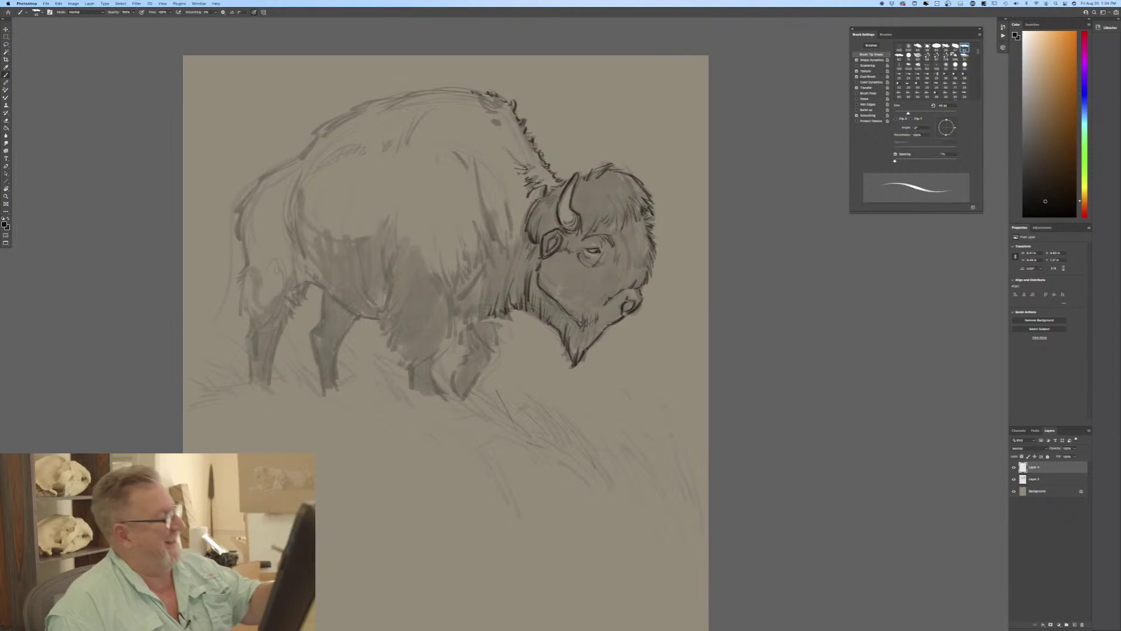
pyautogui.moveTo(518, 155); pyautogui.dragTo(514, 157)
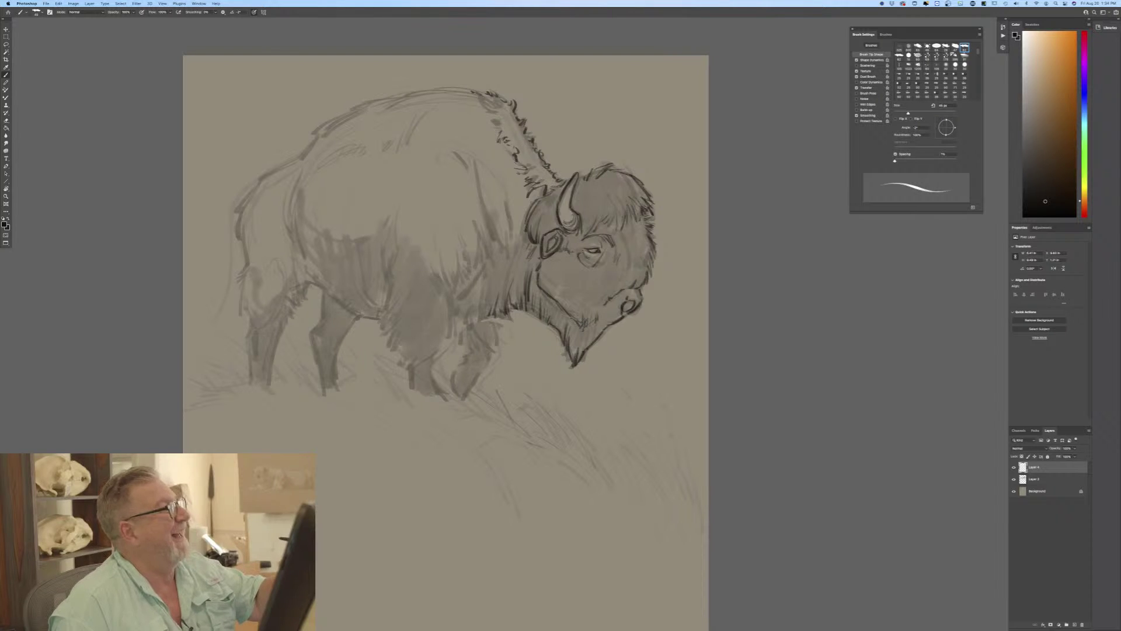
pyautogui.moveTo(499, 114)
pyautogui.mouseDown()
pyautogui.moveTo(483, 109)
pyautogui.moveTo(495, 98)
pyautogui.mouseUp()
pyautogui.moveTo(504, 88)
pyautogui.mouseDown()
pyautogui.moveTo(498, 101)
pyautogui.moveTo(483, 95)
pyautogui.mouseUp()
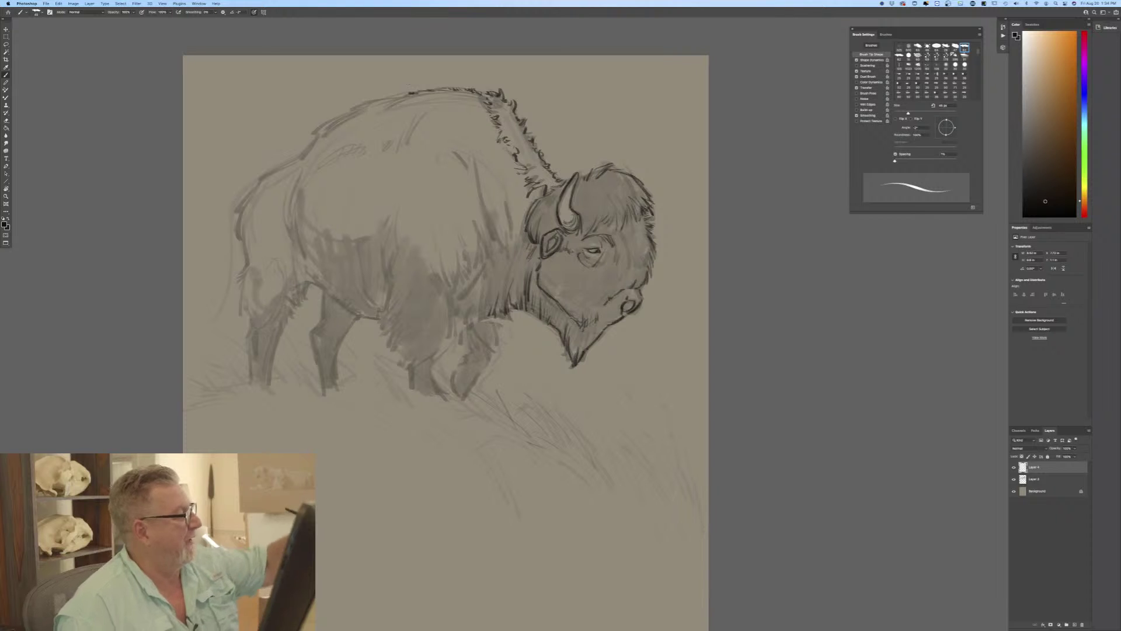
# Trace the bison's back line from the hump over the rump and down the tail.
pyautogui.moveTo(371, 102); pyautogui.dragTo(399, 97)
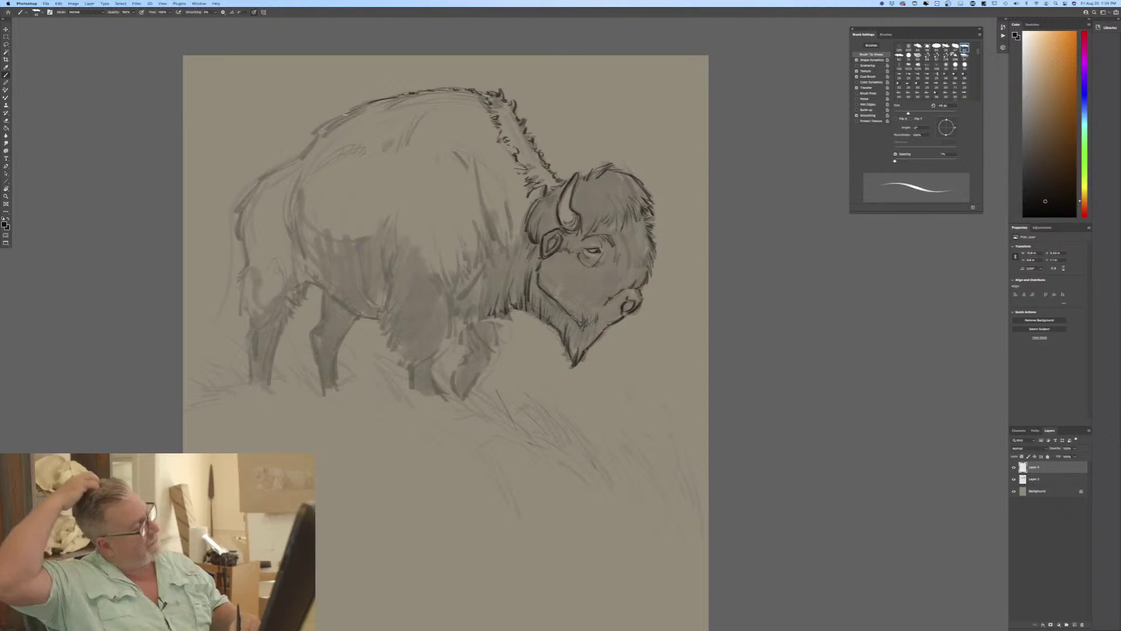
pyautogui.moveTo(331, 121); pyautogui.dragTo(364, 106)
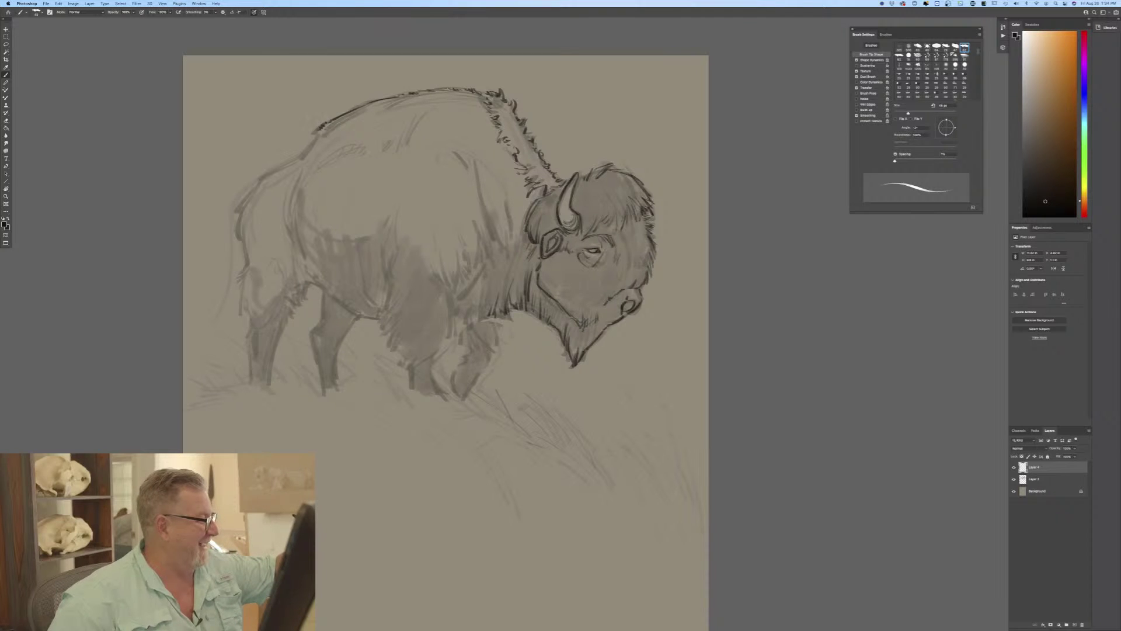
pyautogui.moveTo(299, 157); pyautogui.dragTo(314, 136)
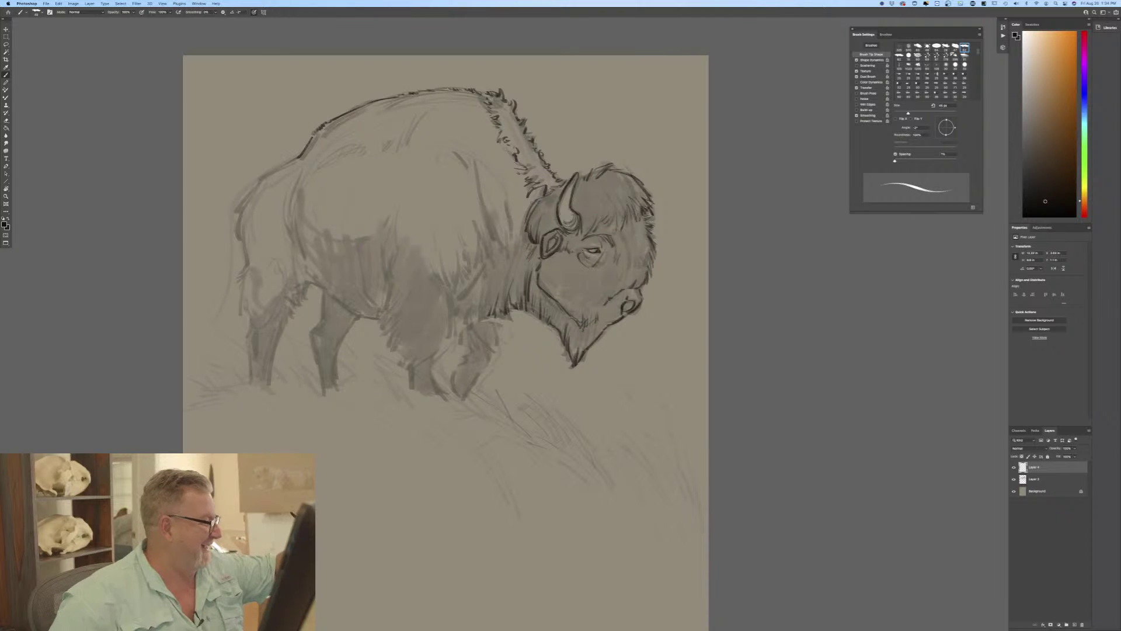
pyautogui.moveTo(263, 178)
pyautogui.mouseDown()
pyautogui.moveTo(296, 158)
pyautogui.moveTo(245, 202)
pyautogui.moveTo(249, 262)
pyautogui.mouseUp()
pyautogui.moveTo(240, 219); pyautogui.dragTo(240, 283)
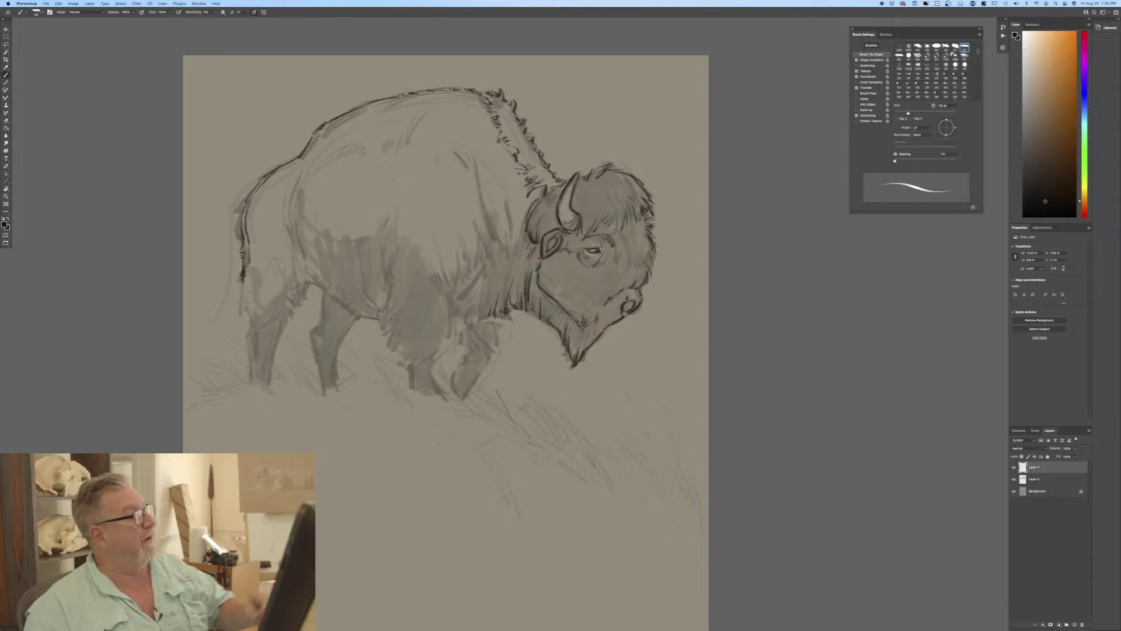
# Add long flowing fur strokes down the neck and front of the shoulder toward the chest.
pyautogui.moveTo(480, 188)
pyautogui.mouseDown()
pyautogui.moveTo(489, 221)
pyautogui.moveTo(508, 250)
pyautogui.moveTo(518, 247)
pyautogui.mouseUp()
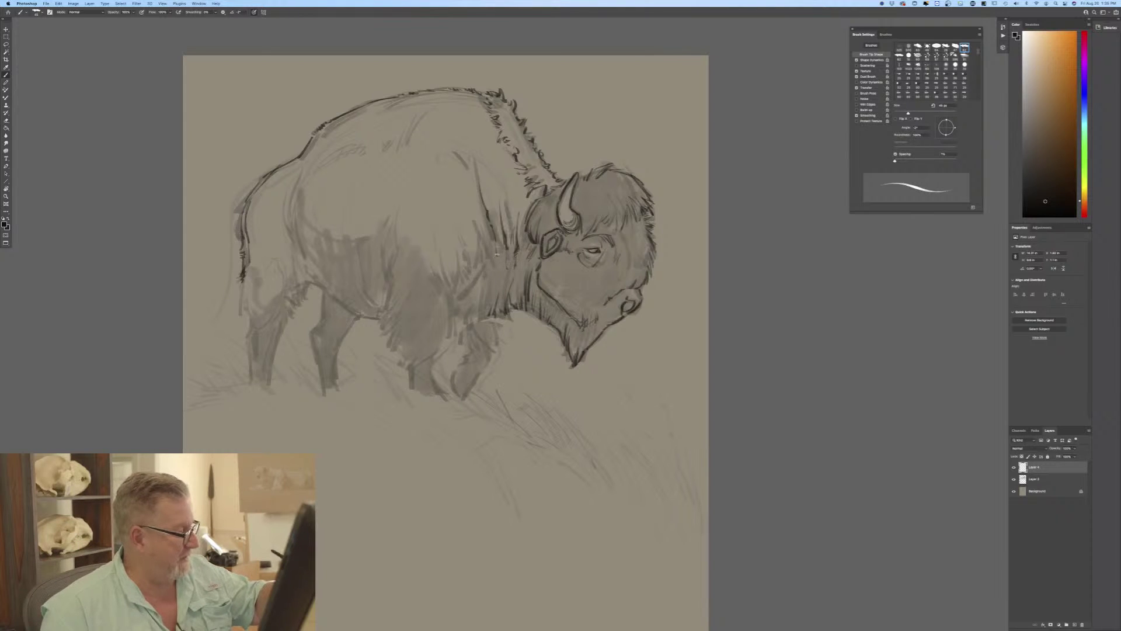
pyautogui.moveTo(491, 251)
pyautogui.mouseDown()
pyautogui.moveTo(480, 230)
pyautogui.moveTo(477, 270)
pyautogui.mouseUp()
pyautogui.moveTo(471, 227)
pyautogui.mouseDown()
pyautogui.moveTo(472, 283)
pyautogui.moveTo(466, 257)
pyautogui.mouseUp()
pyautogui.moveTo(474, 257)
pyautogui.mouseDown()
pyautogui.moveTo(468, 311)
pyautogui.moveTo(458, 299)
pyautogui.mouseUp()
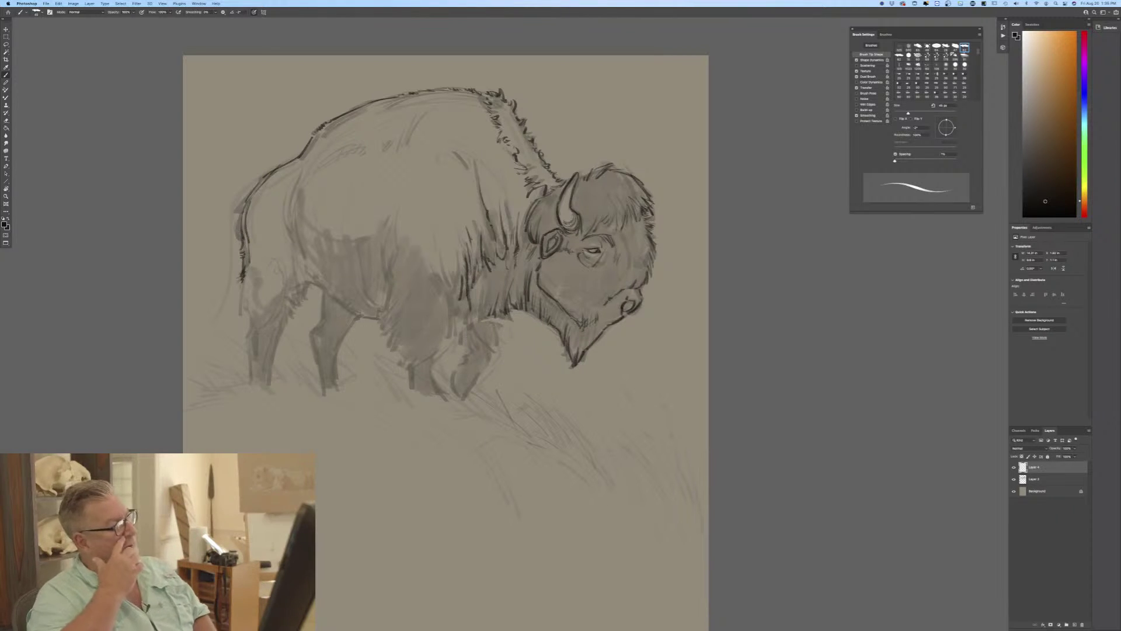
# Add short fur strokes on the upper neck, the jaw above the beard and the cheek below the ear.
pyautogui.moveTo(480, 139); pyautogui.dragTo(472, 157)
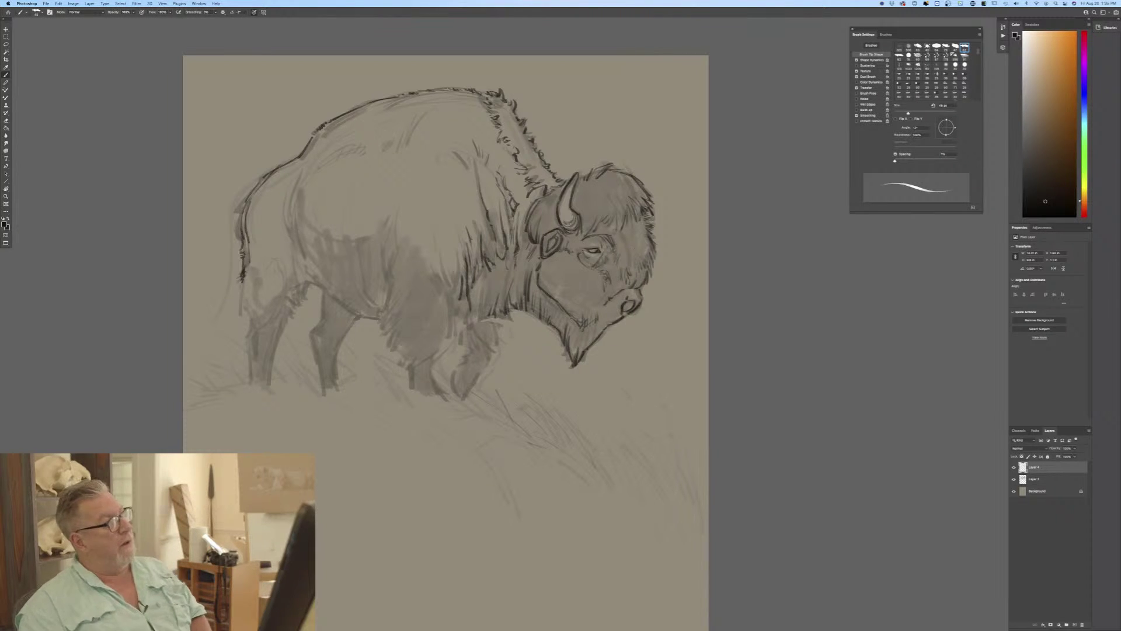
pyautogui.moveTo(572, 308); pyautogui.dragTo(579, 323)
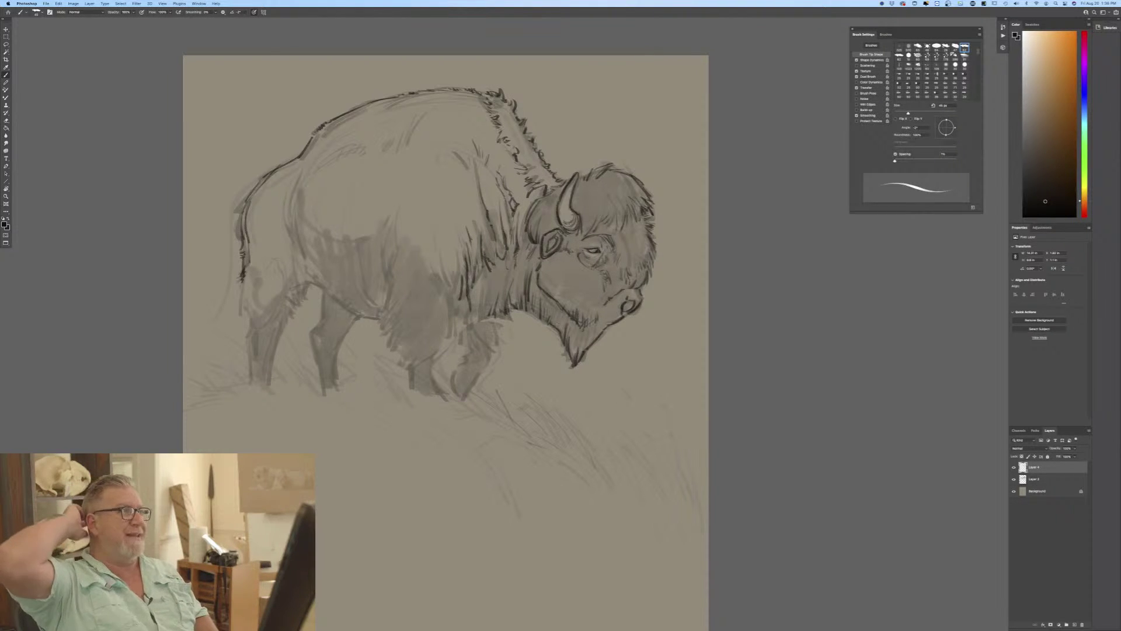
pyautogui.moveTo(545, 274); pyautogui.dragTo(548, 288)
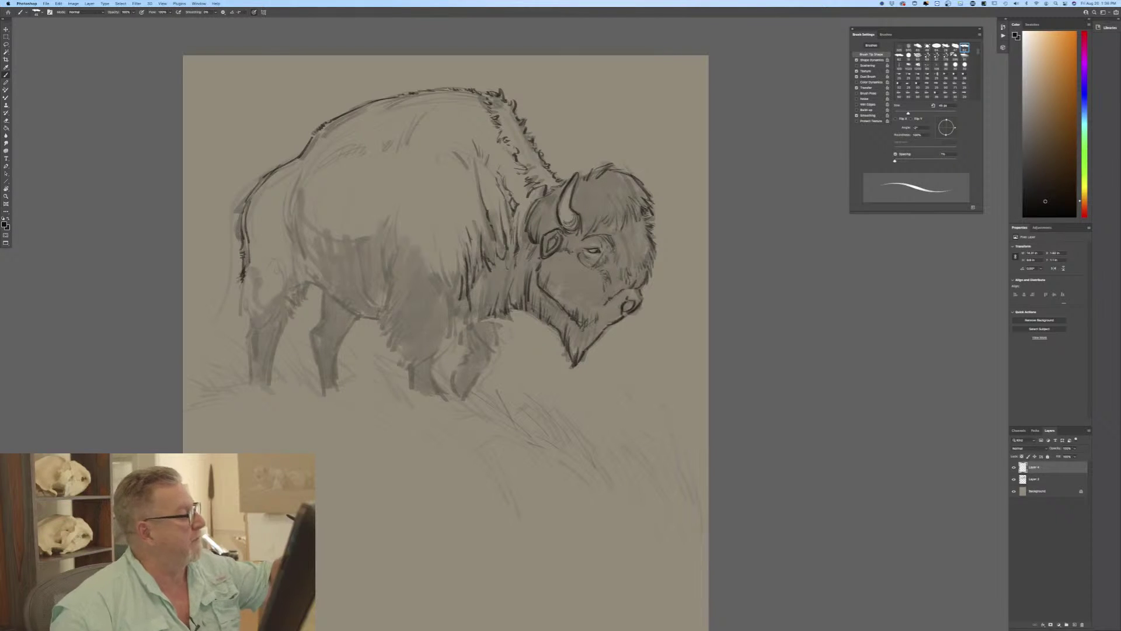
# Draw the ragged fur edge across the upper side below the hump and add long hair strokes on the shoulder.
pyautogui.moveTo(409, 135); pyautogui.dragTo(421, 114)
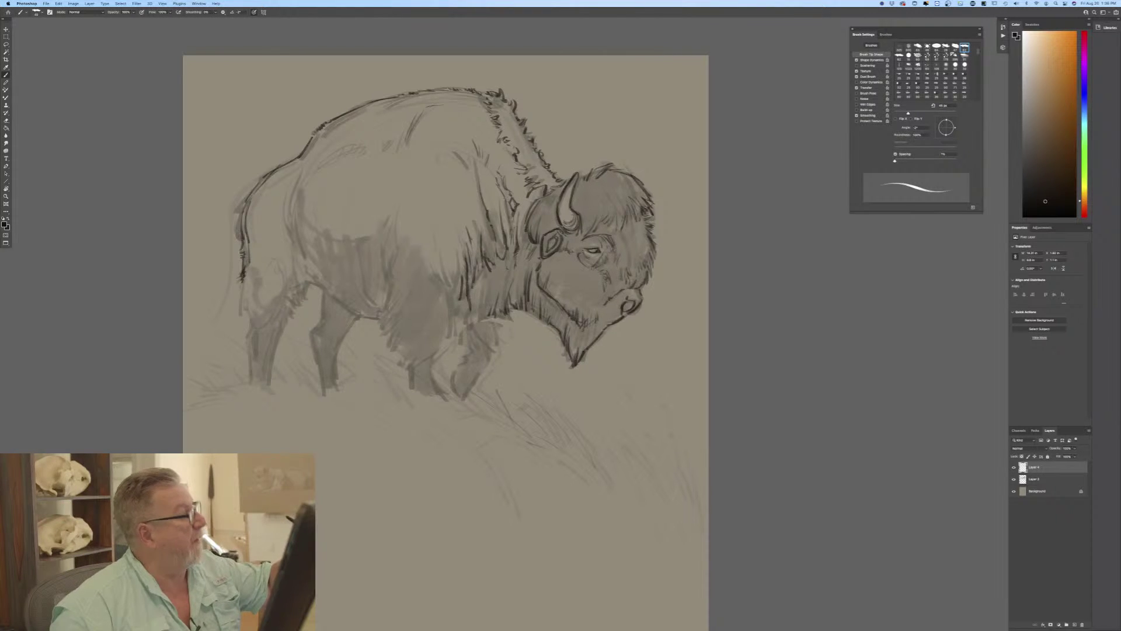
pyautogui.moveTo(404, 155)
pyautogui.mouseDown()
pyautogui.moveTo(400, 136)
pyautogui.moveTo(353, 149)
pyautogui.mouseUp()
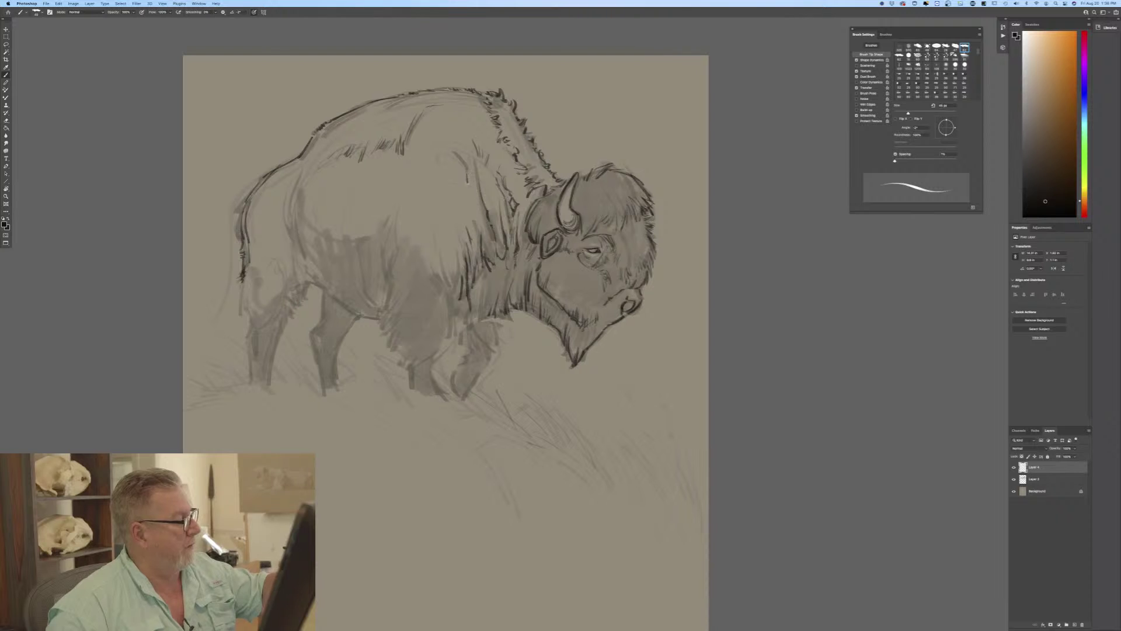
pyautogui.moveTo(474, 188); pyautogui.dragTo(468, 208)
pyautogui.moveTo(470, 192); pyautogui.dragTo(467, 215)
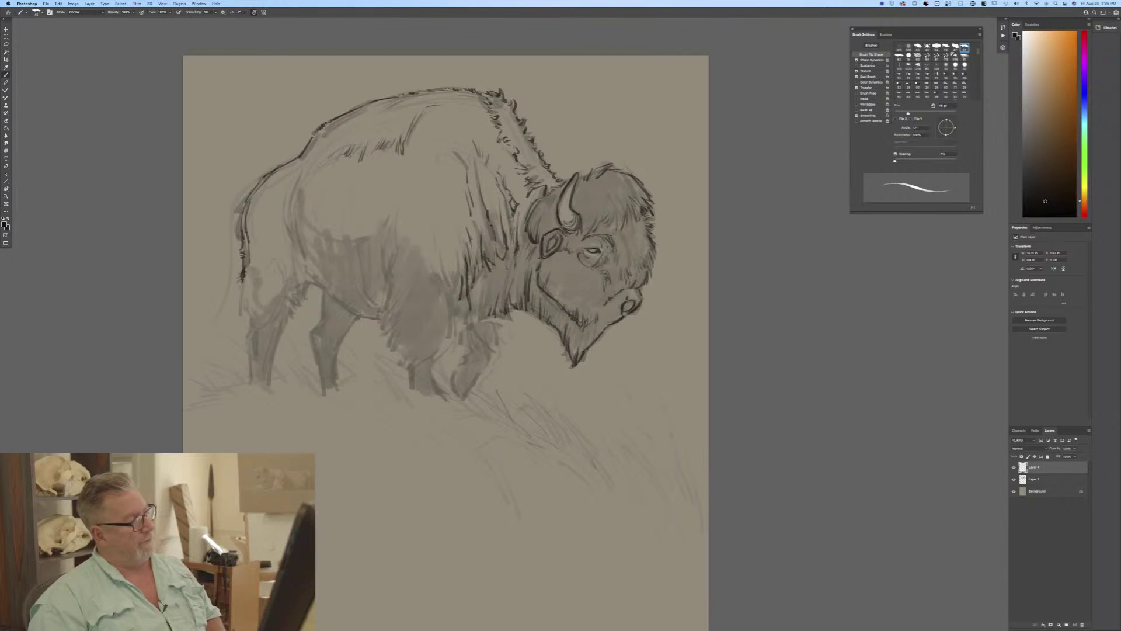
# Ink the chest fur above the far foreleg and outline the shaggy upper part of the near foreleg.
pyautogui.moveTo(485, 302); pyautogui.dragTo(469, 329)
pyautogui.moveTo(473, 319); pyautogui.dragTo(465, 335)
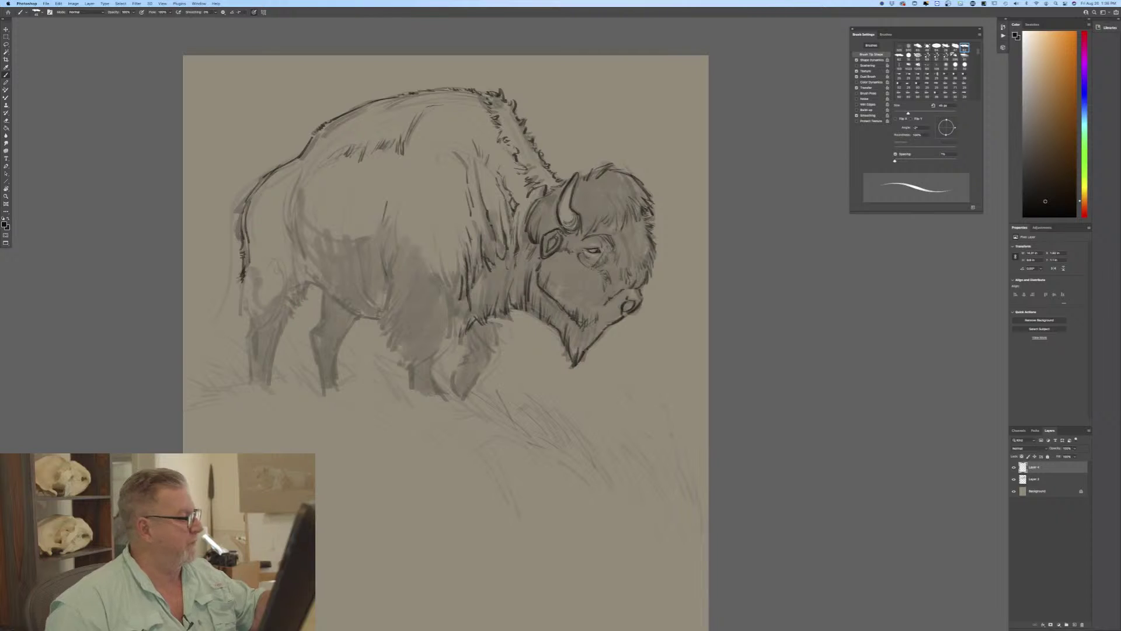
pyautogui.moveTo(384, 248); pyautogui.dragTo(388, 348)
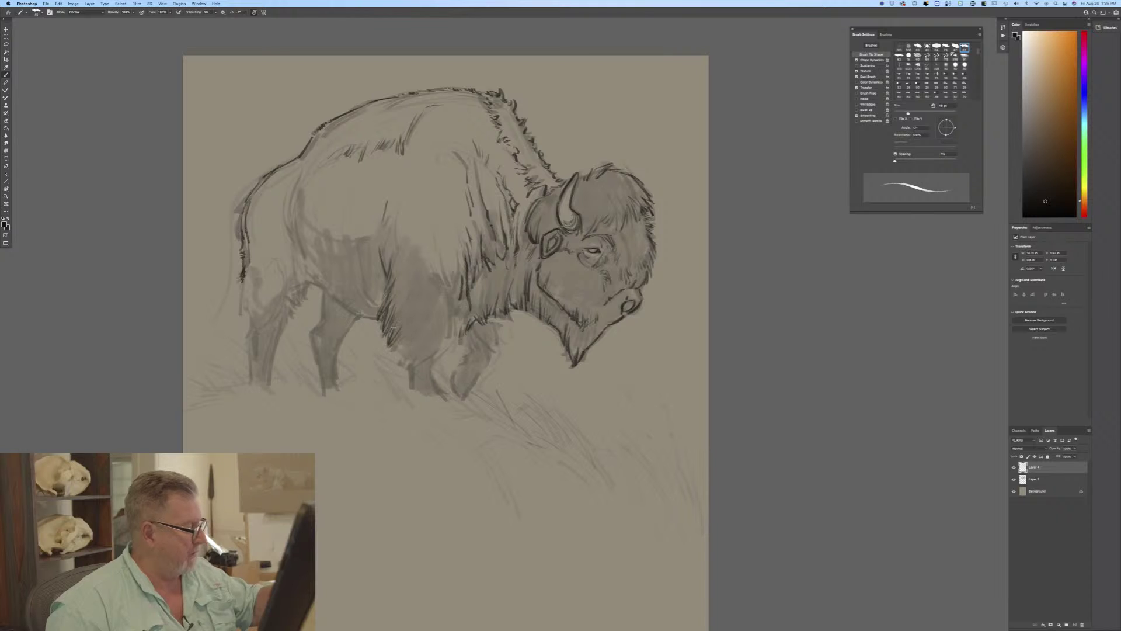
pyautogui.moveTo(454, 294)
pyautogui.mouseDown()
pyautogui.moveTo(438, 356)
pyautogui.moveTo(417, 366)
pyautogui.mouseUp()
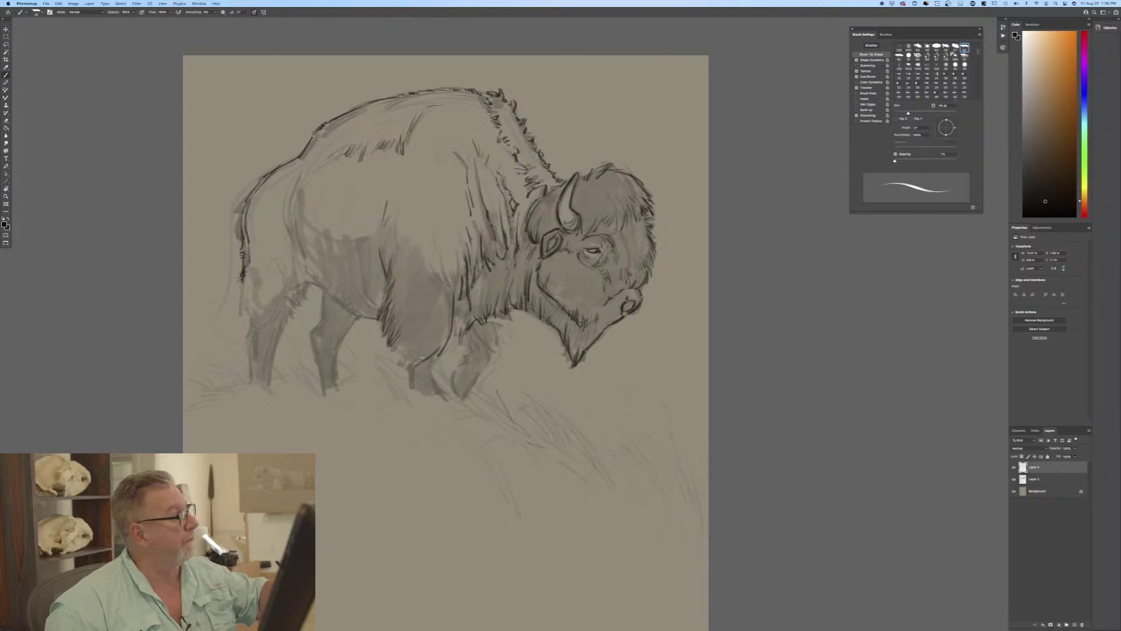
pyautogui.moveTo(409, 357)
pyautogui.mouseDown()
pyautogui.moveTo(400, 372)
pyautogui.moveTo(395, 349)
pyautogui.mouseUp()
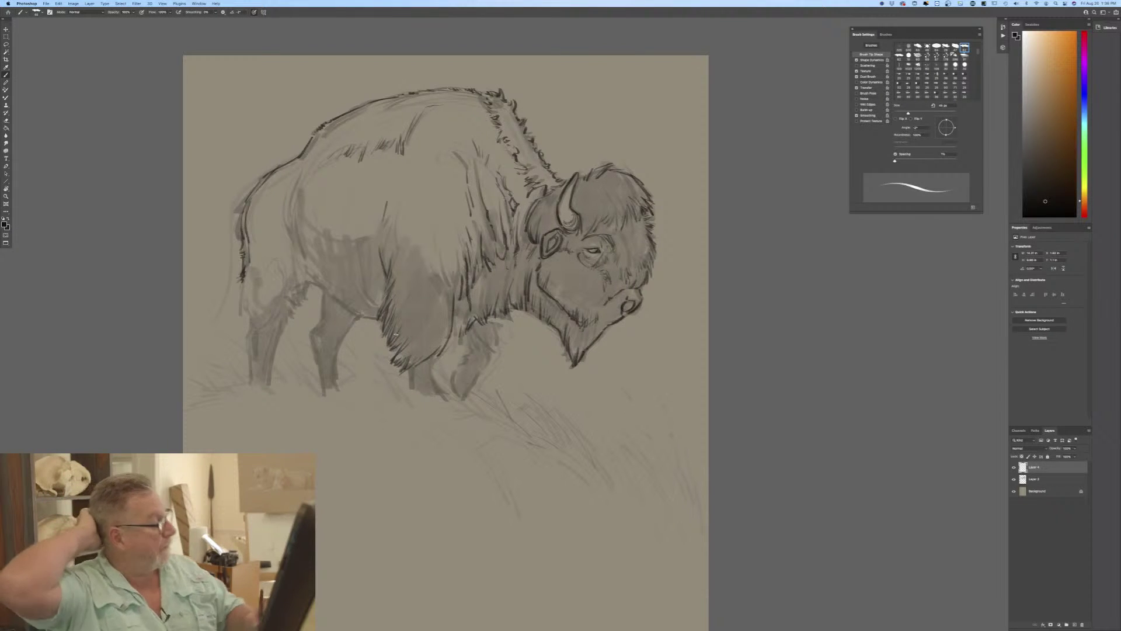
# Outline the bent far foreleg with its fur tufts and hoof, and the near foreleg's lower part below the shaggy fringe.
pyautogui.moveTo(493, 320)
pyautogui.mouseDown()
pyautogui.moveTo(481, 344)
pyautogui.moveTo(481, 334)
pyautogui.mouseUp()
pyautogui.moveTo(497, 336); pyautogui.dragTo(470, 336)
pyautogui.moveTo(493, 325); pyautogui.dragTo(487, 353)
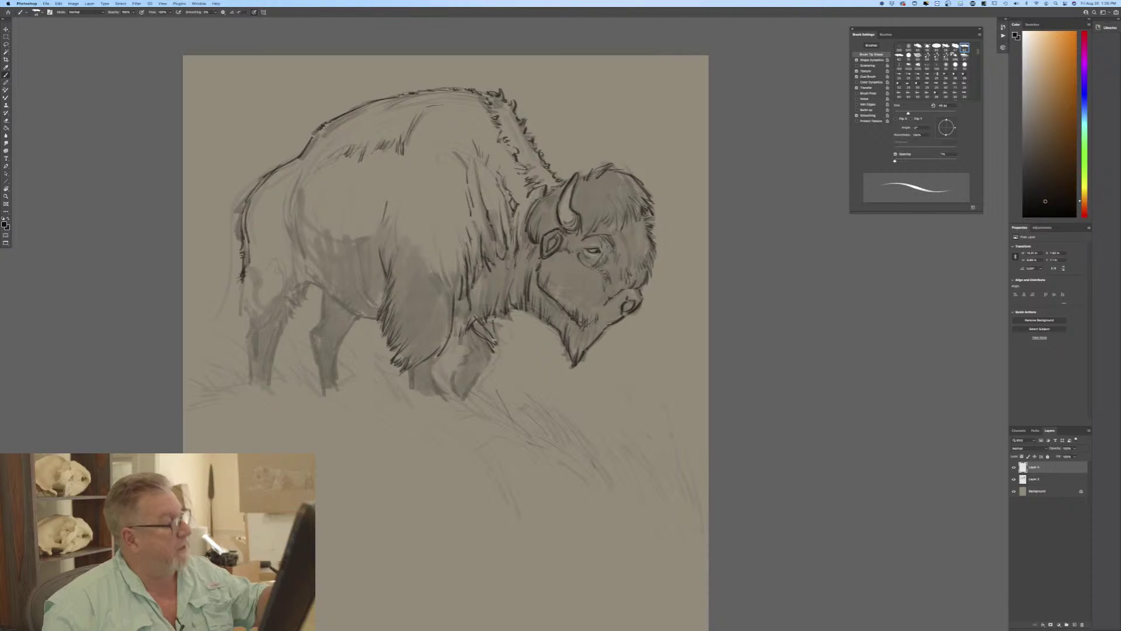
pyautogui.moveTo(491, 364)
pyautogui.mouseDown()
pyautogui.moveTo(488, 351)
pyautogui.moveTo(465, 398)
pyautogui.mouseUp()
pyautogui.moveTo(471, 351); pyautogui.dragTo(454, 374)
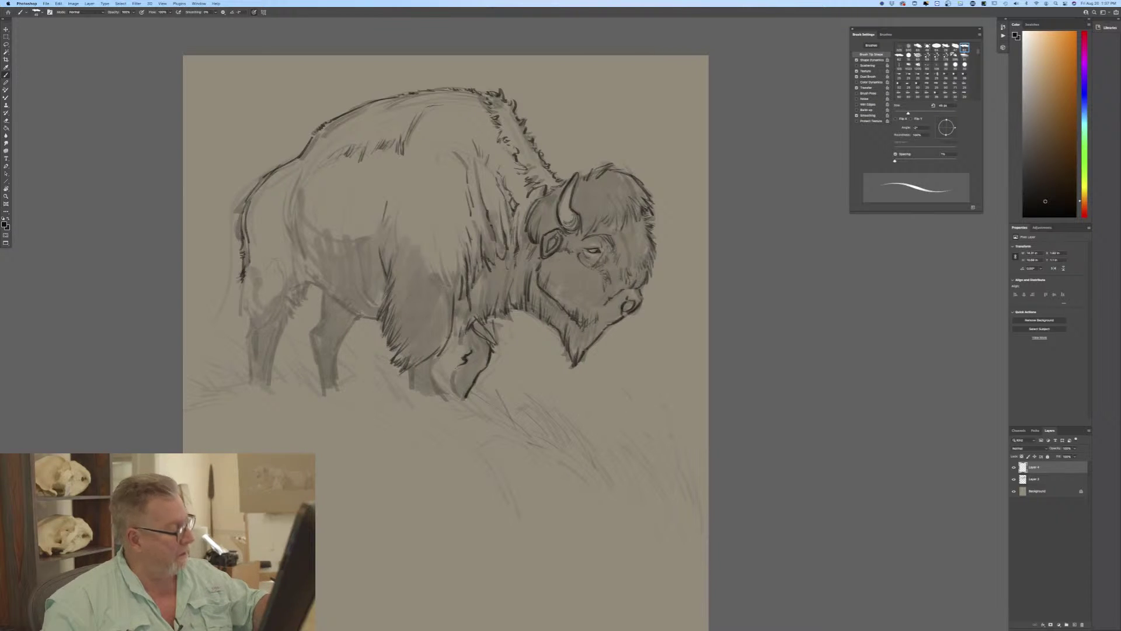
pyautogui.moveTo(453, 377); pyautogui.dragTo(462, 398)
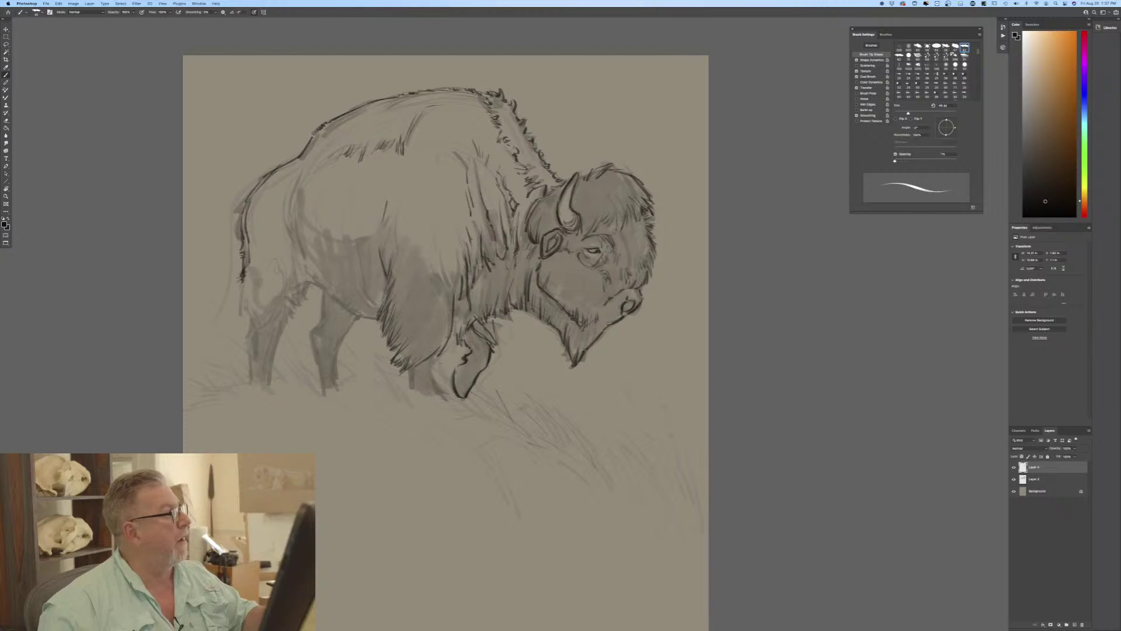
pyautogui.moveTo(432, 353)
pyautogui.mouseDown()
pyautogui.moveTo(437, 391)
pyautogui.moveTo(412, 378)
pyautogui.mouseUp()
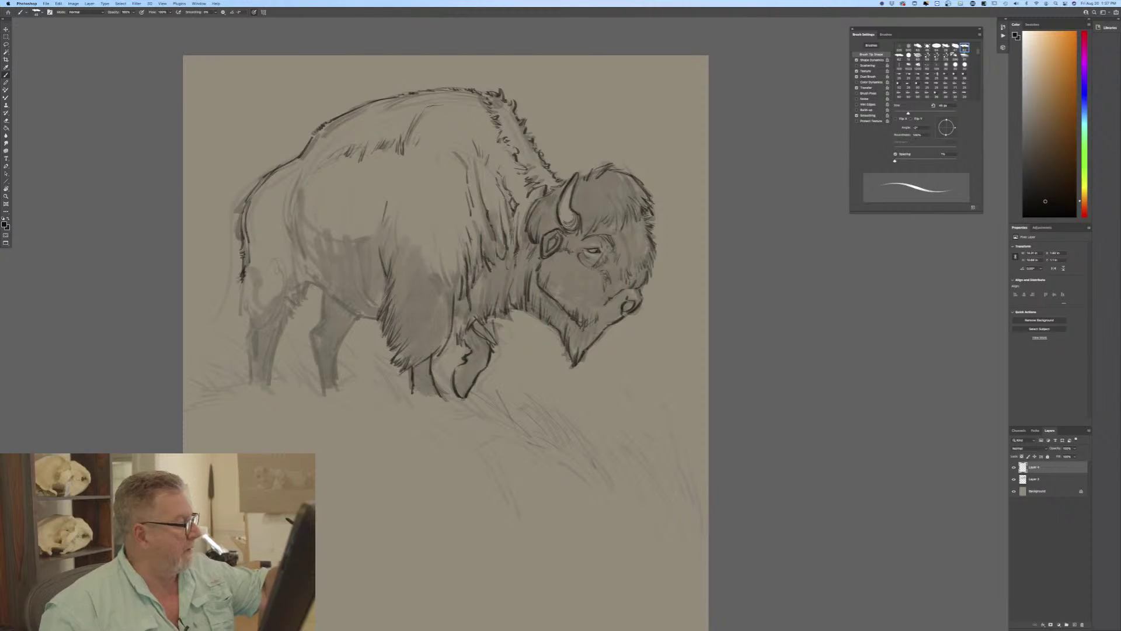
# Draw the furry belly line from the near foreleg back to the flank and up the front of the haunch.
pyautogui.moveTo(379, 313)
pyautogui.mouseDown()
pyautogui.moveTo(372, 326)
pyautogui.moveTo(353, 323)
pyautogui.mouseUp()
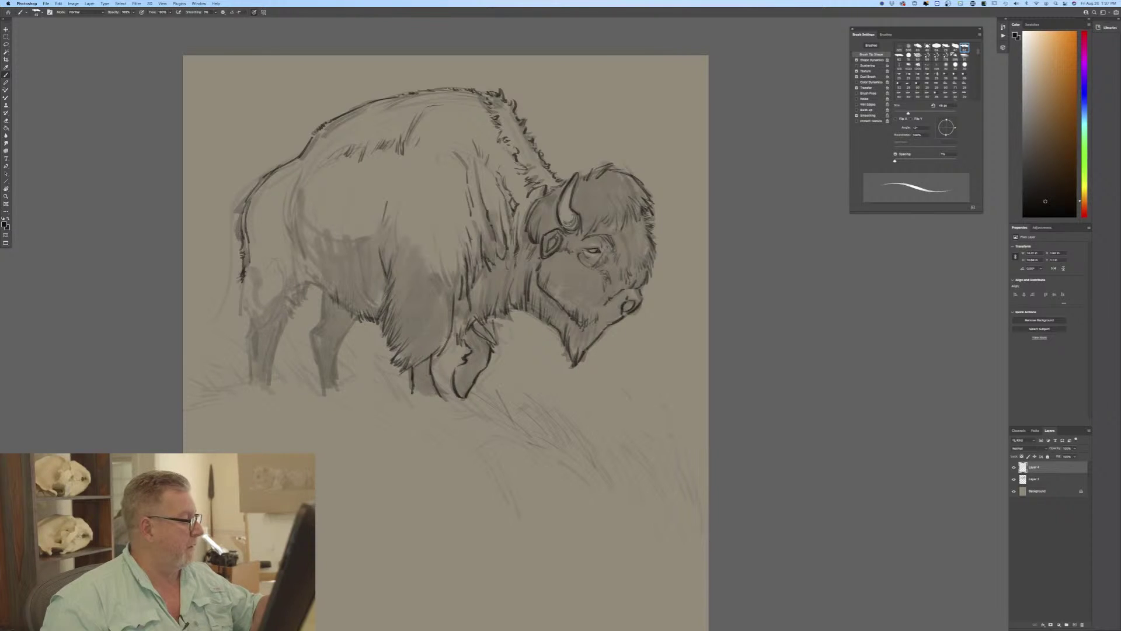
pyautogui.moveTo(323, 281)
pyautogui.mouseDown()
pyautogui.moveTo(313, 290)
pyautogui.moveTo(304, 278)
pyautogui.mouseUp()
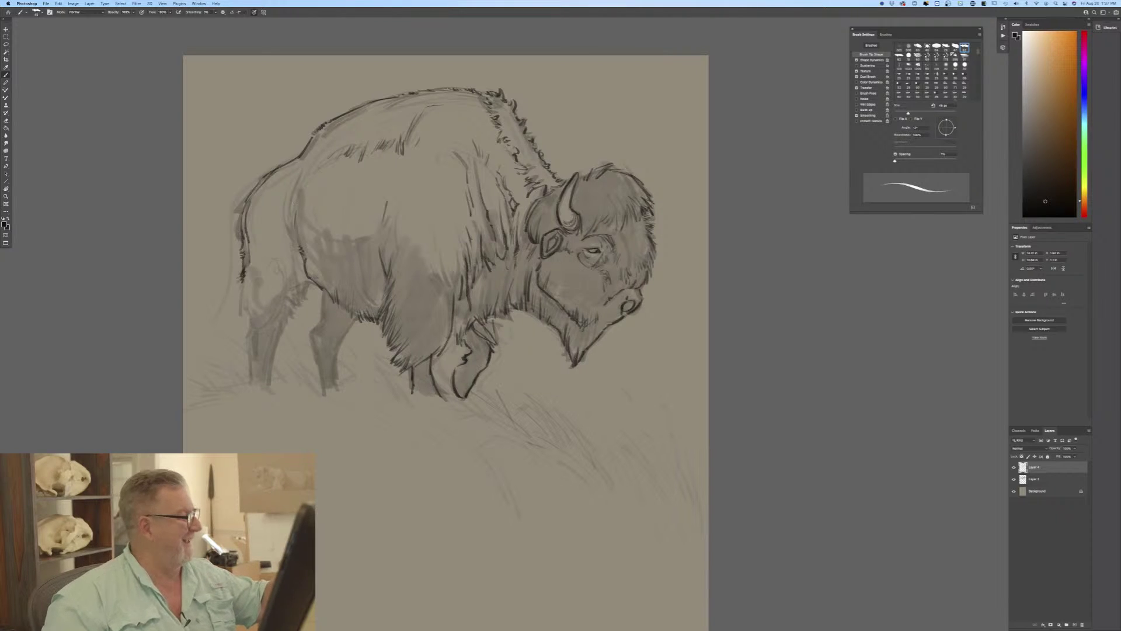
pyautogui.moveTo(308, 230); pyautogui.dragTo(300, 246)
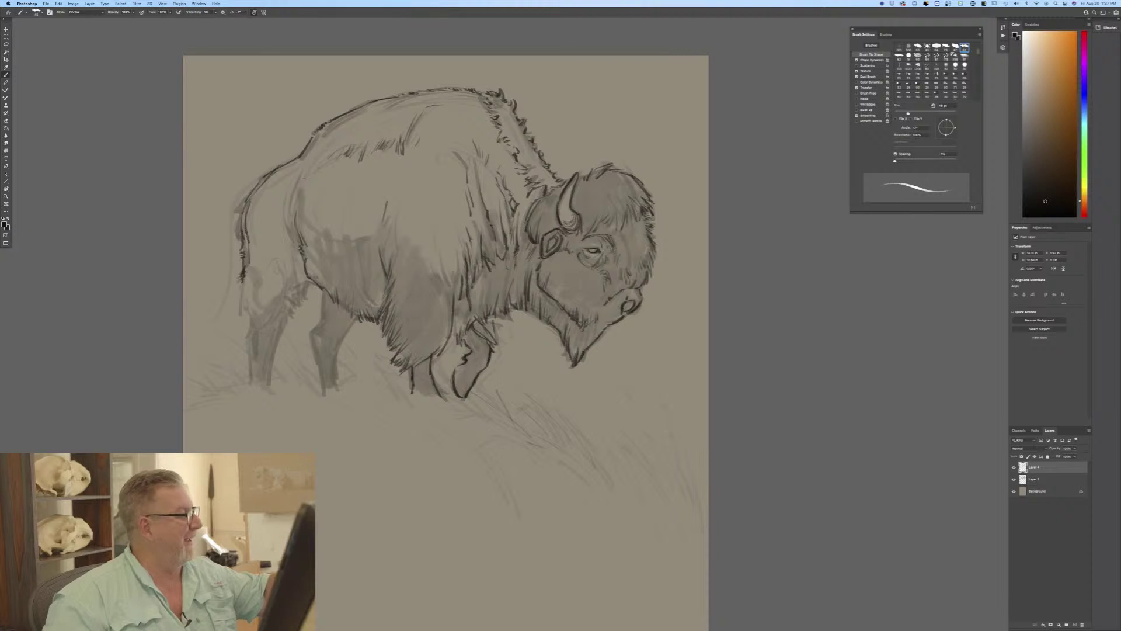
# Ink the haunch's front contour and outline the far hind leg from the belly down to the hoof, with a hock detail.
pyautogui.moveTo(301, 180); pyautogui.dragTo(290, 206)
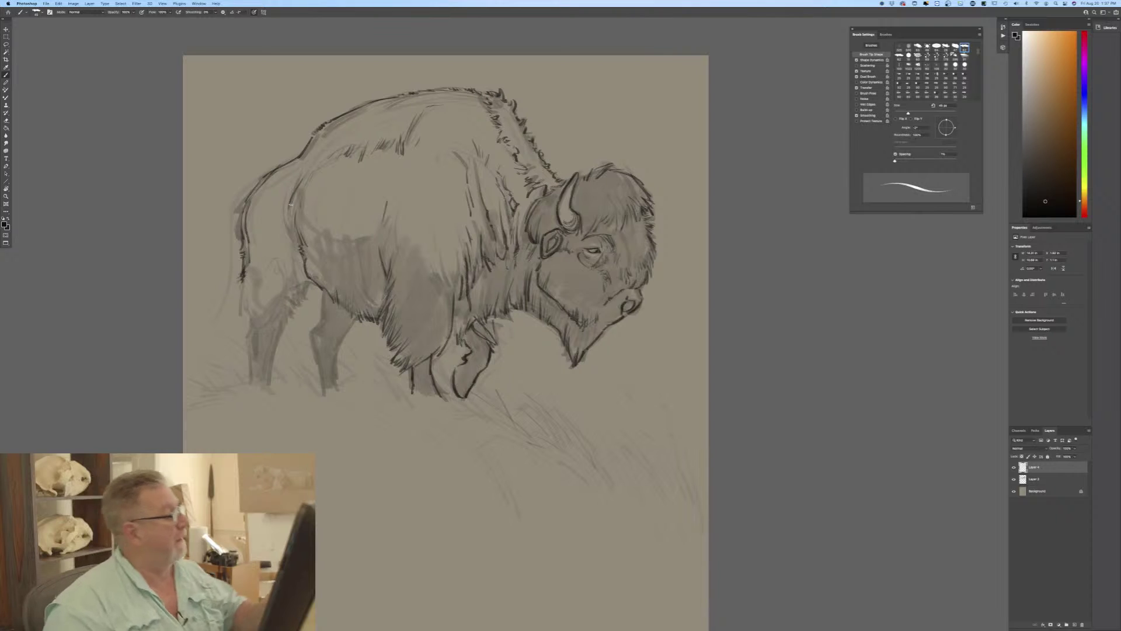
pyautogui.moveTo(324, 292); pyautogui.dragTo(321, 302)
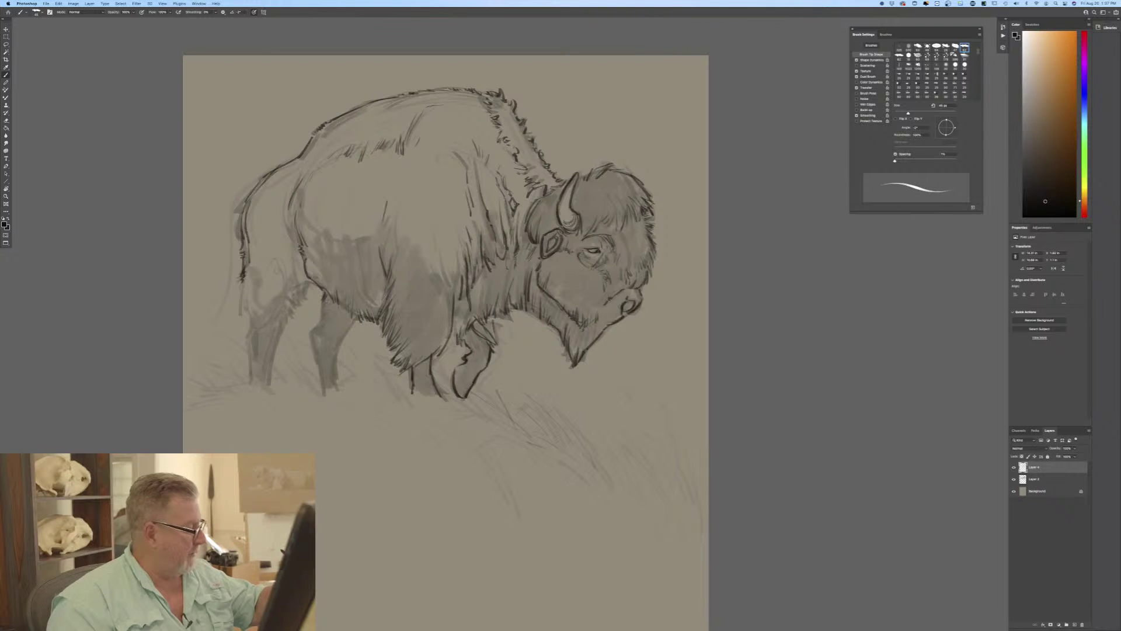
pyautogui.moveTo(317, 328); pyautogui.dragTo(311, 354)
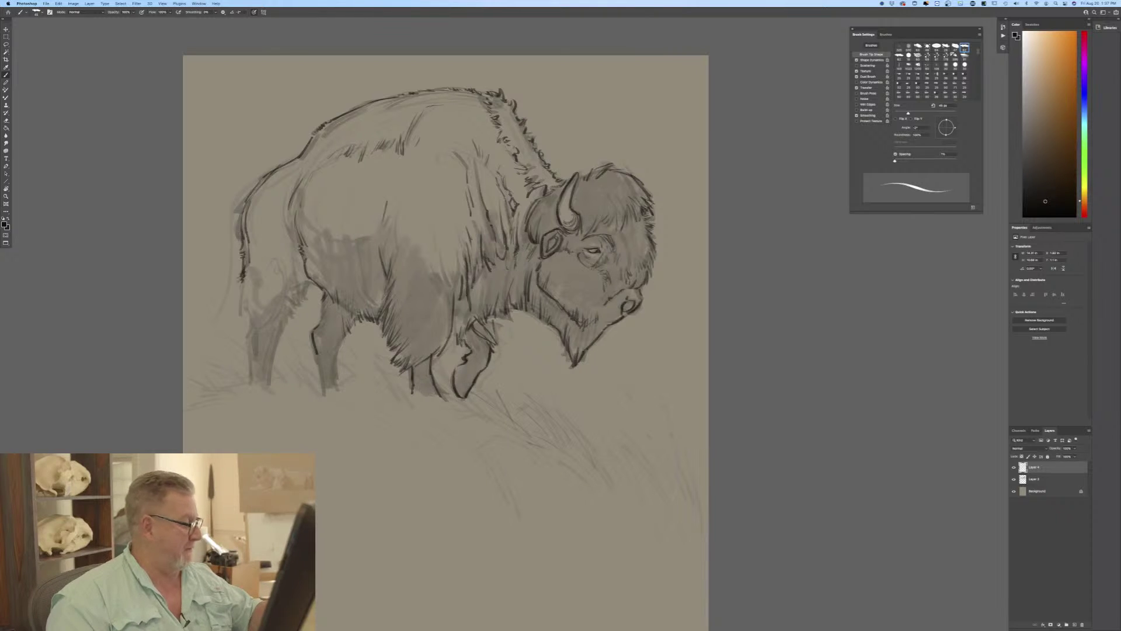
pyautogui.moveTo(340, 337); pyautogui.dragTo(336, 354)
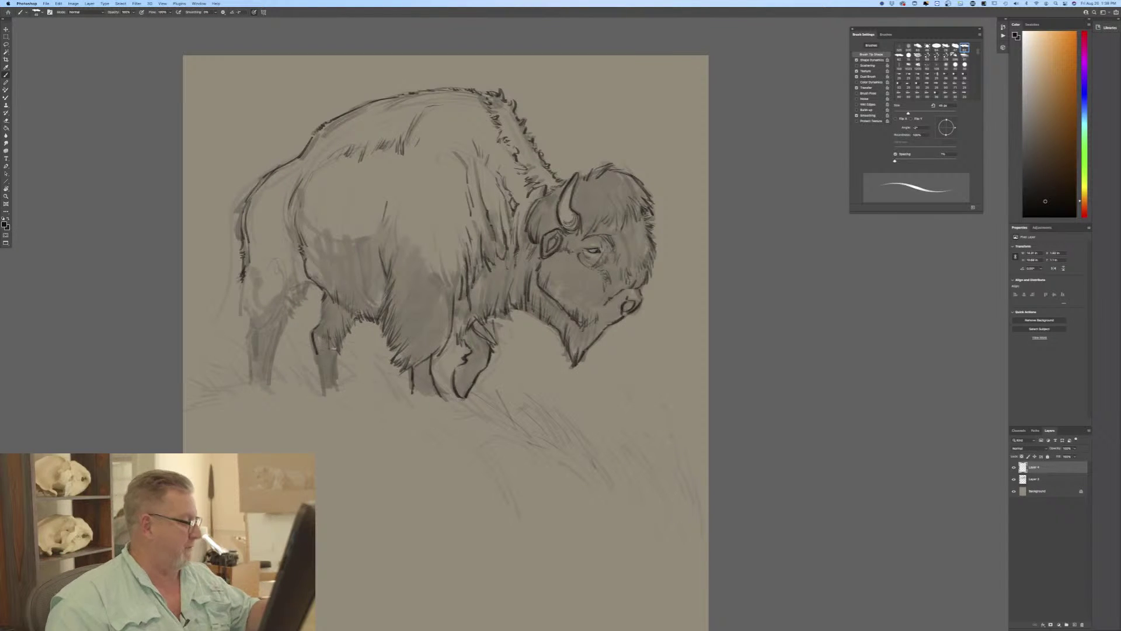
pyautogui.moveTo(334, 368); pyautogui.dragTo(336, 361)
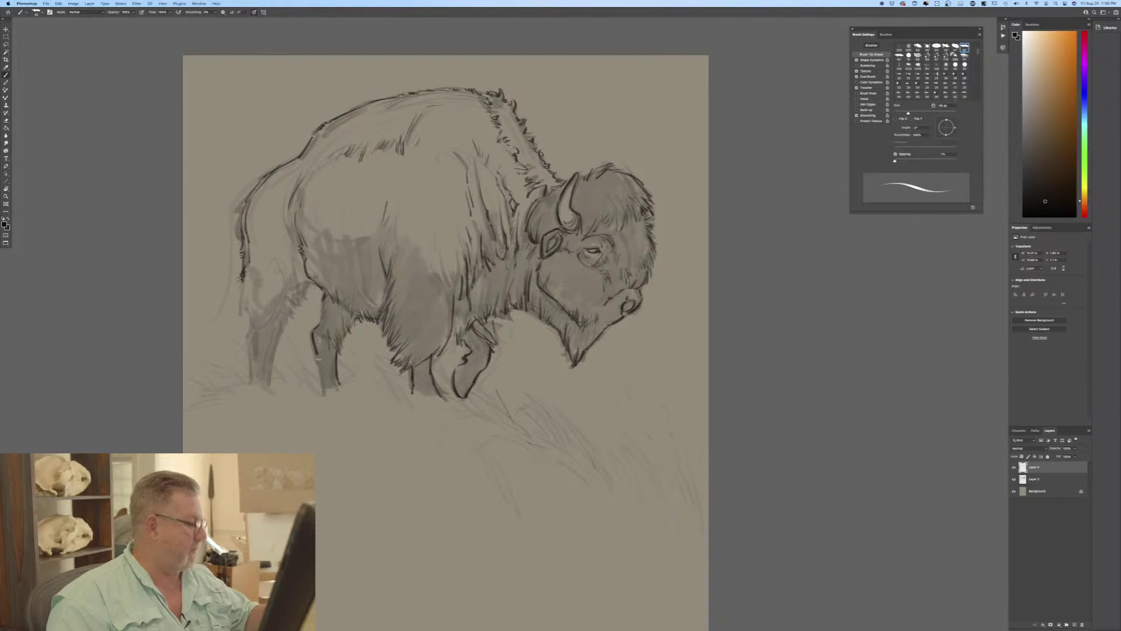
pyautogui.moveTo(319, 334); pyautogui.dragTo(321, 374)
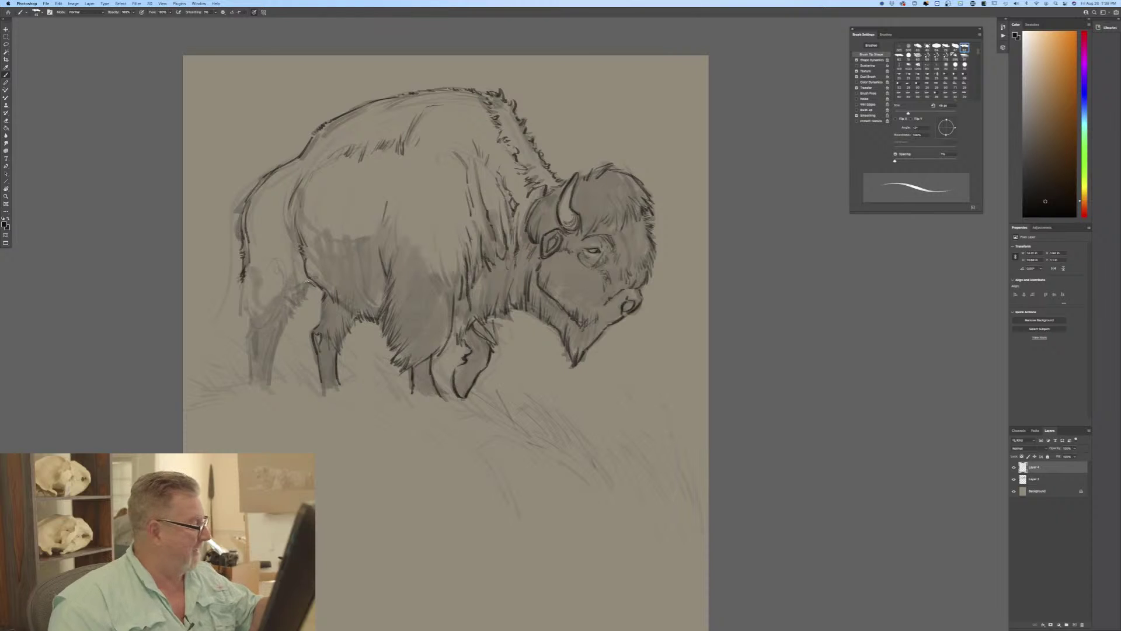
# Draw the shaggy fur along both edges of the near hind leg's upper part and the fold lines on the thigh and flank.
pyautogui.moveTo(306, 282); pyautogui.dragTo(291, 303)
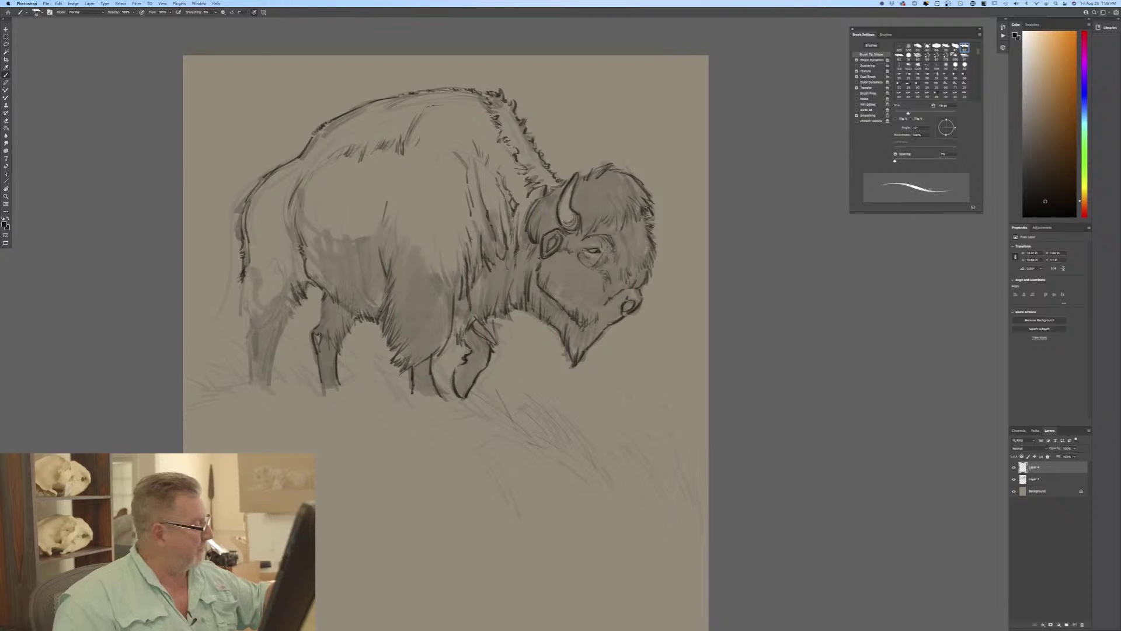
pyautogui.moveTo(246, 286); pyautogui.dragTo(237, 299)
pyautogui.moveTo(244, 289); pyautogui.dragTo(240, 318)
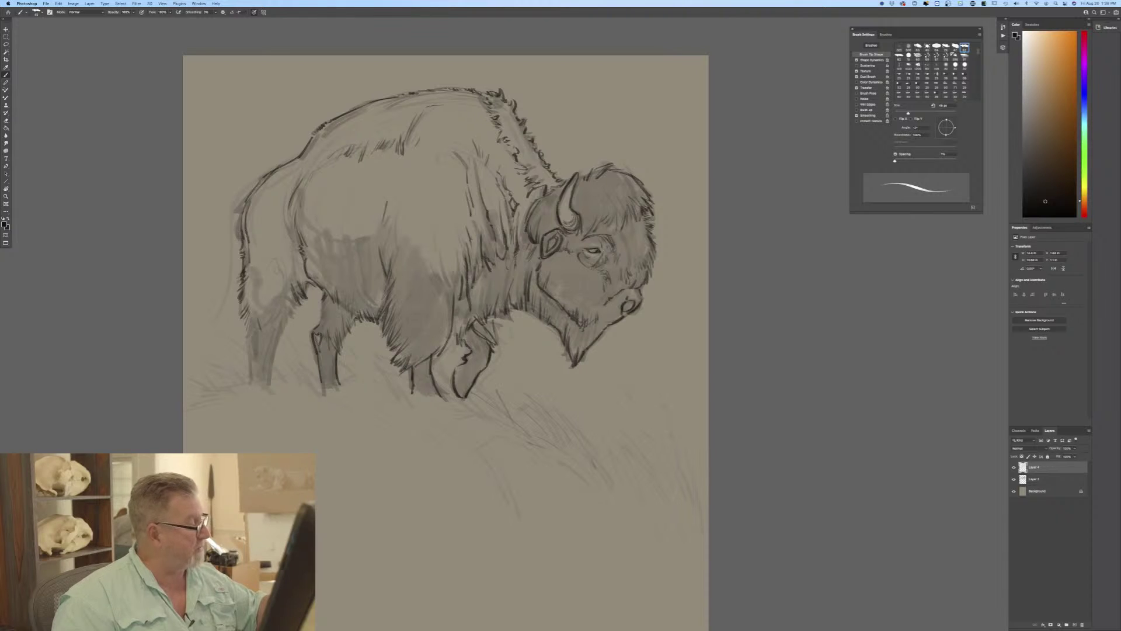
pyautogui.moveTo(282, 222); pyautogui.dragTo(292, 243)
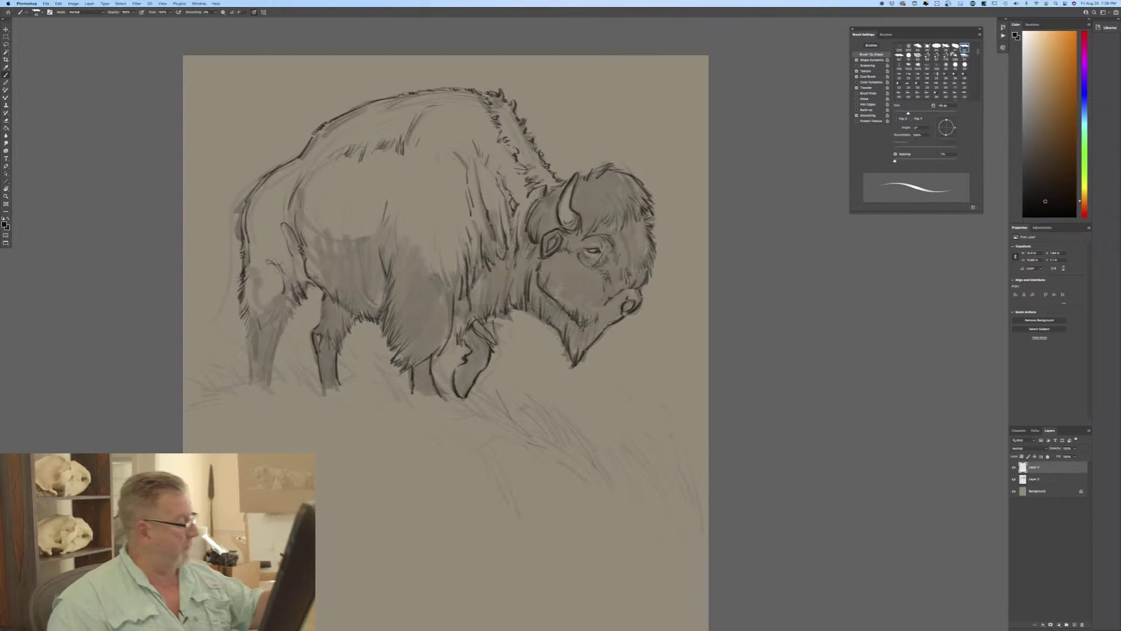
# Outline the near hind leg's fur fringe and lower leg, and draw a long thin tail hanging behind the haunch.
pyautogui.moveTo(293, 299); pyautogui.dragTo(291, 315)
pyautogui.moveTo(292, 294)
pyautogui.mouseDown()
pyautogui.moveTo(286, 326)
pyautogui.moveTo(256, 331)
pyautogui.moveTo(270, 341)
pyautogui.moveTo(268, 383)
pyautogui.mouseUp()
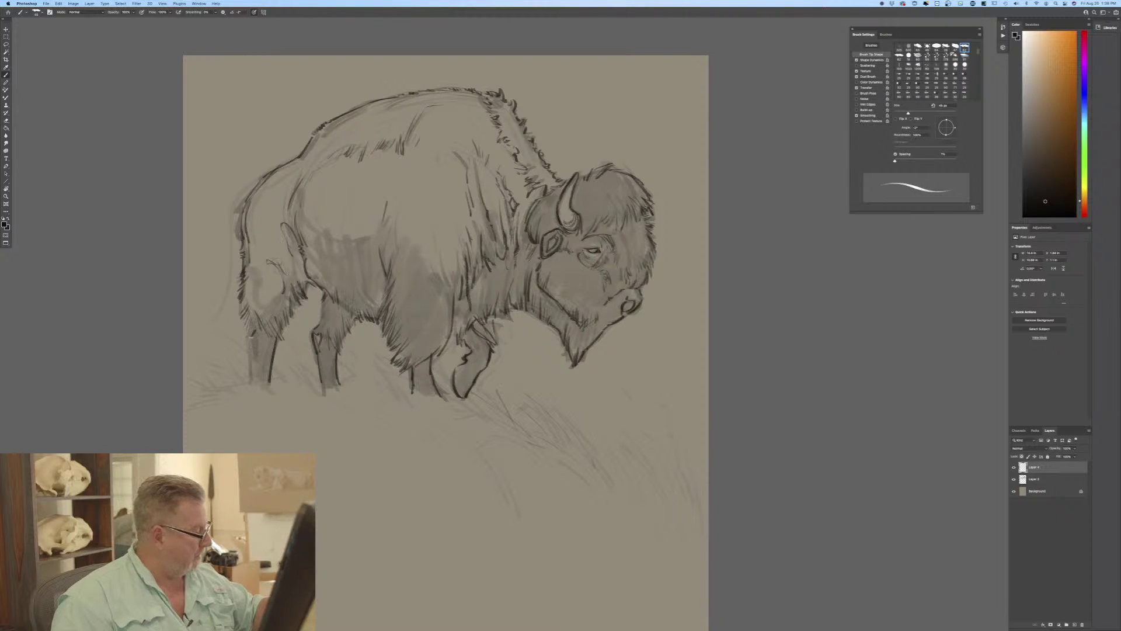
pyautogui.moveTo(253, 337); pyautogui.dragTo(248, 385)
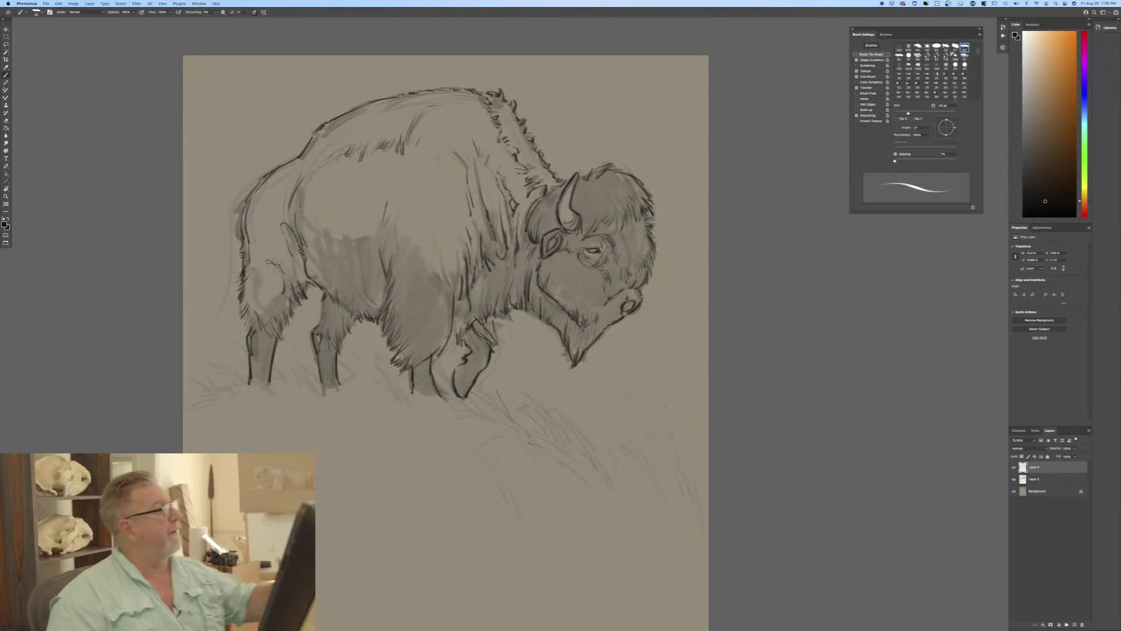
pyautogui.moveTo(256, 182)
pyautogui.mouseDown()
pyautogui.moveTo(242, 192)
pyautogui.moveTo(209, 351)
pyautogui.mouseUp()
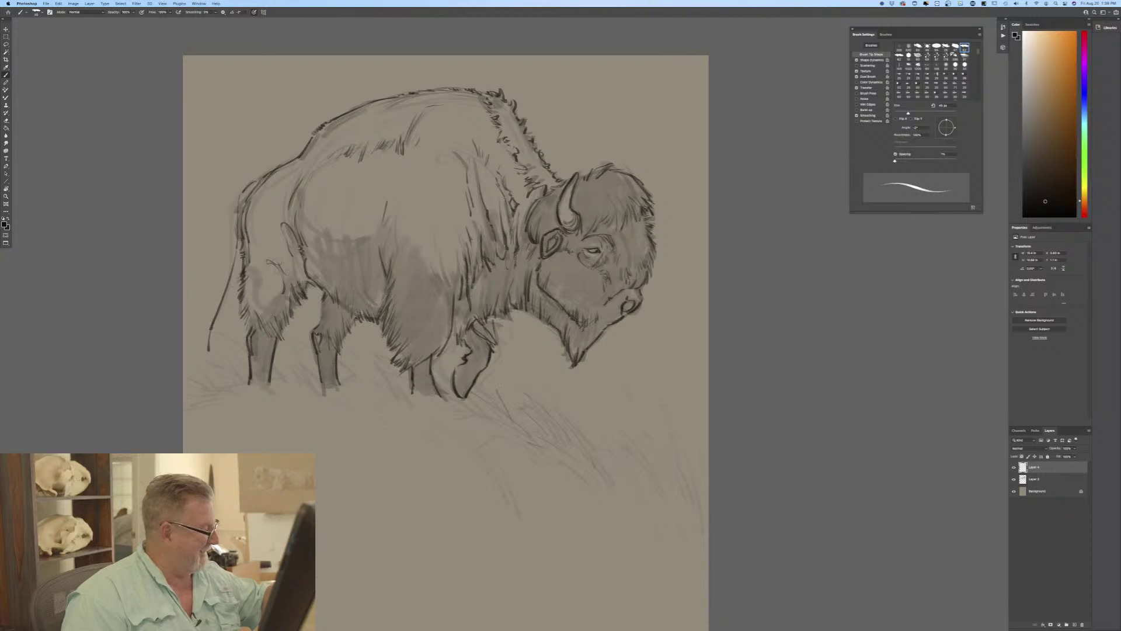
pyautogui.moveTo(237, 279); pyautogui.dragTo(221, 339)
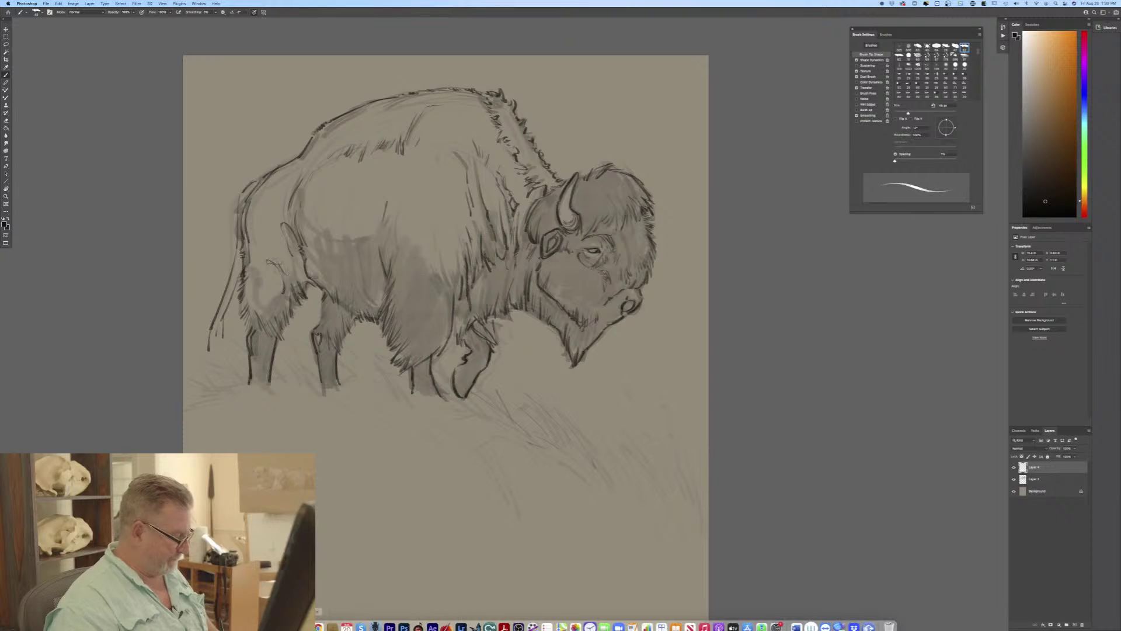
# Switch to Finder and preview the bison reference photos in the Downloads folder to examine the tail's length and shape.
pyautogui.click(330, 617)
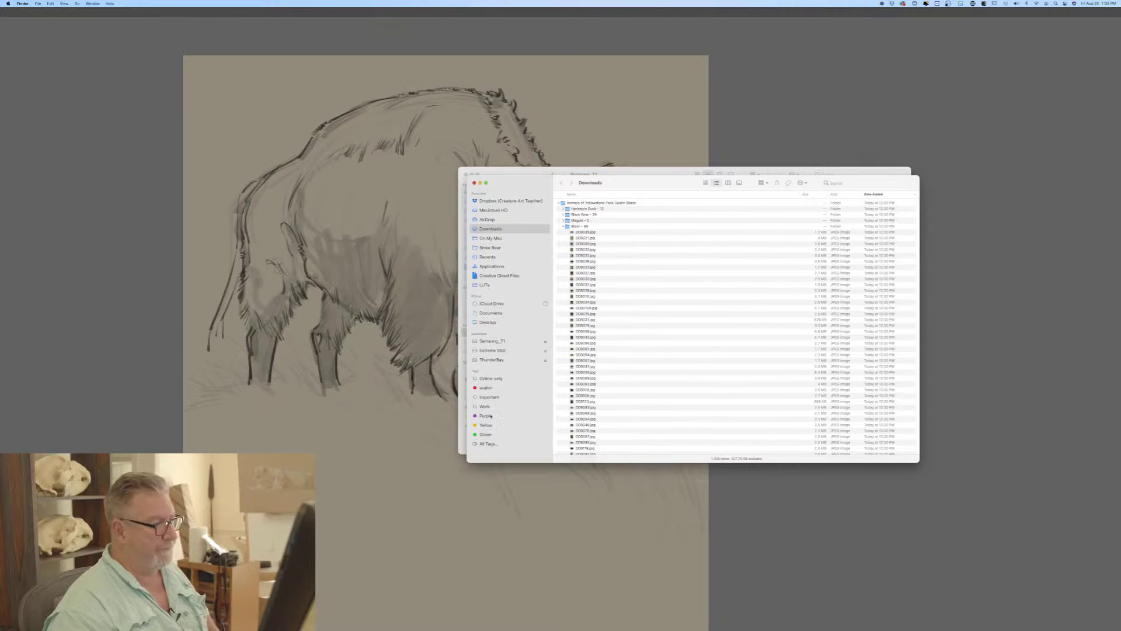
pyautogui.click(585, 267)
pyautogui.press('space')
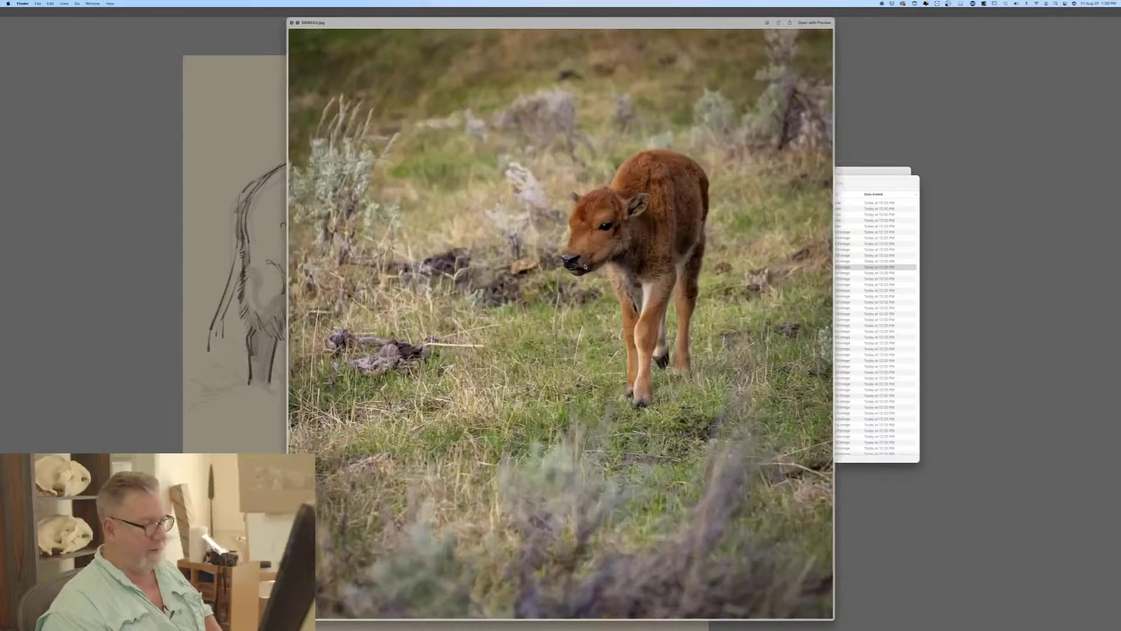
pyautogui.press('Down')
pyautogui.press('Down')
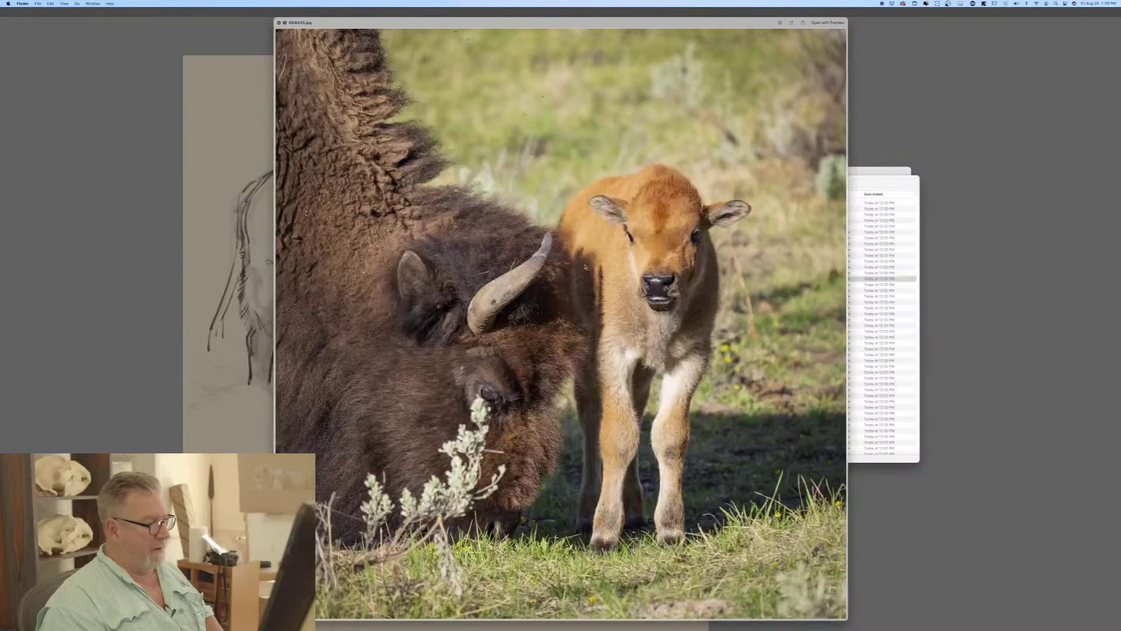
pyautogui.press('Down')
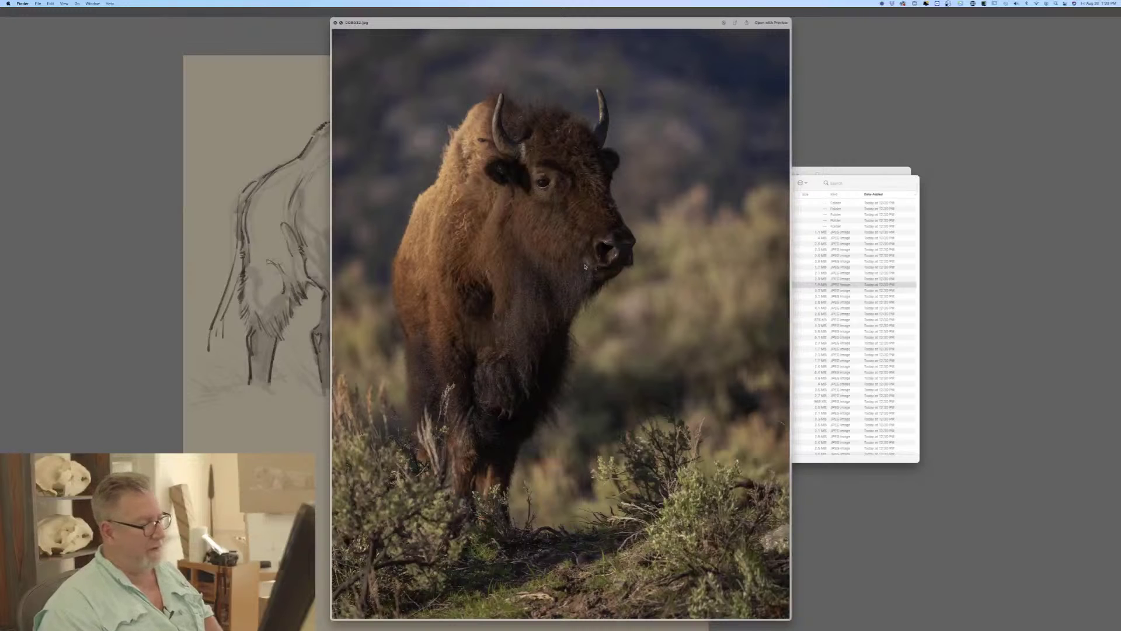
pyautogui.press('Down')
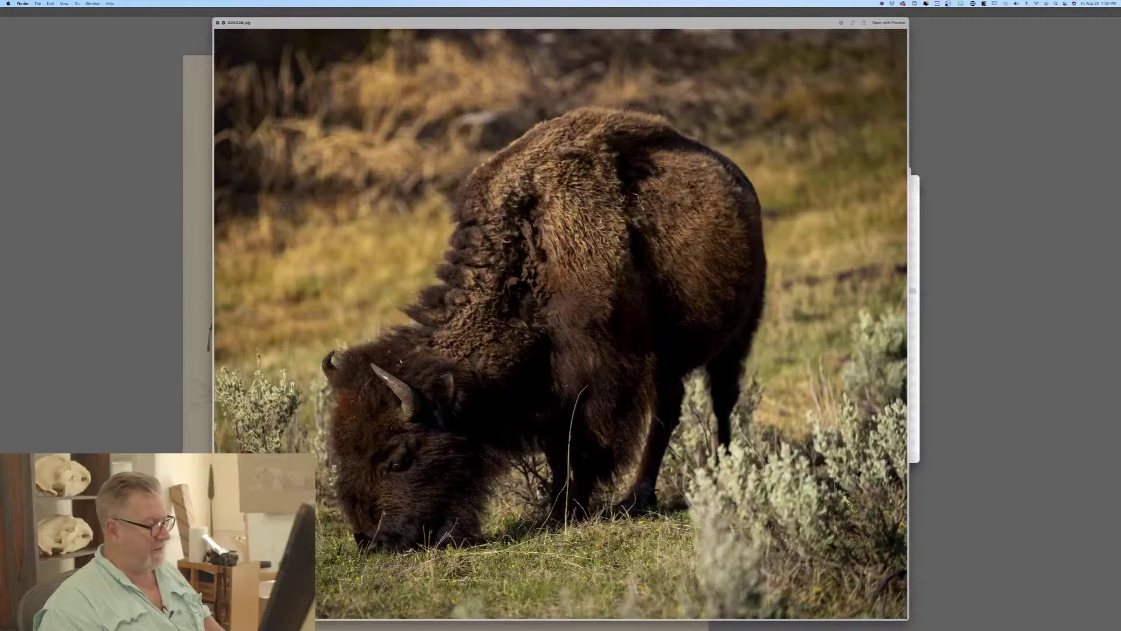
pyautogui.press('Down')
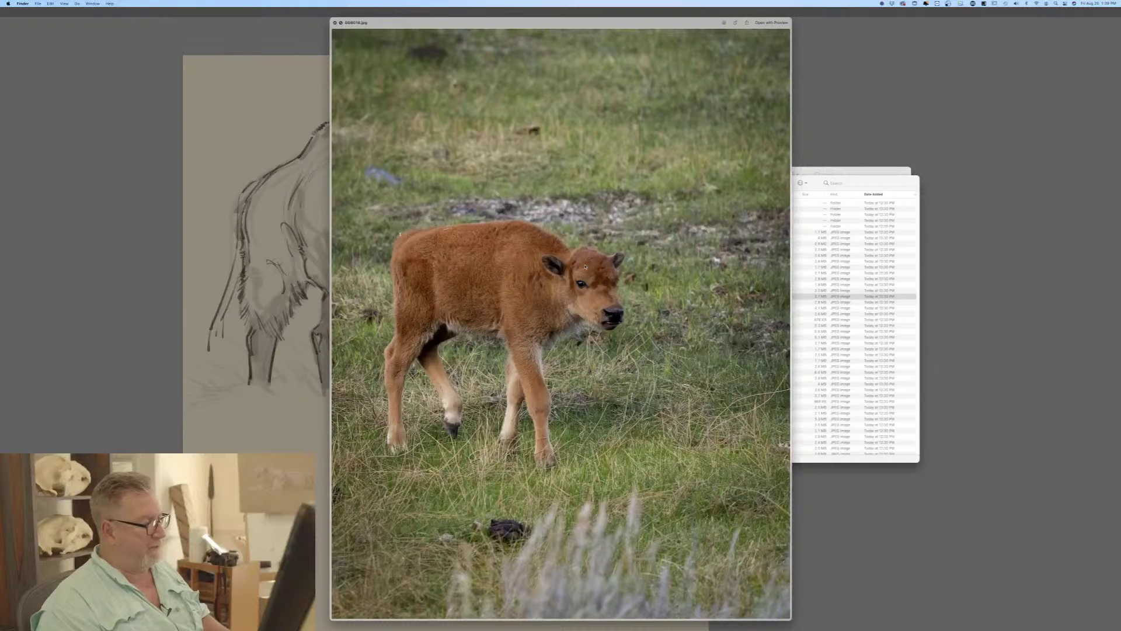
pyautogui.press('Down')
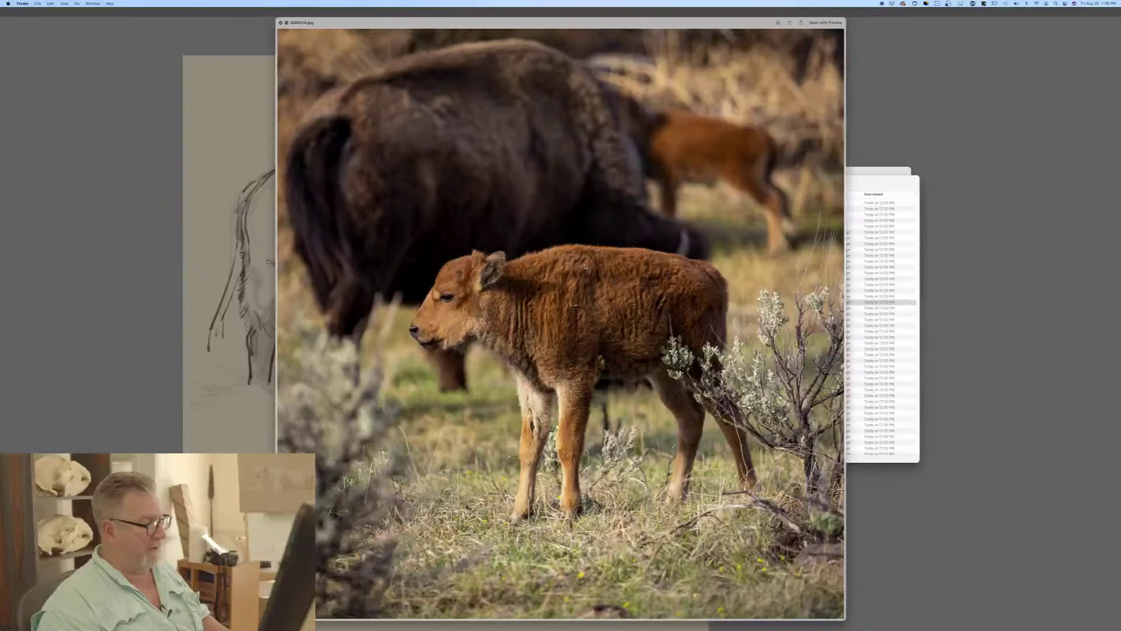
pyautogui.press('Down')
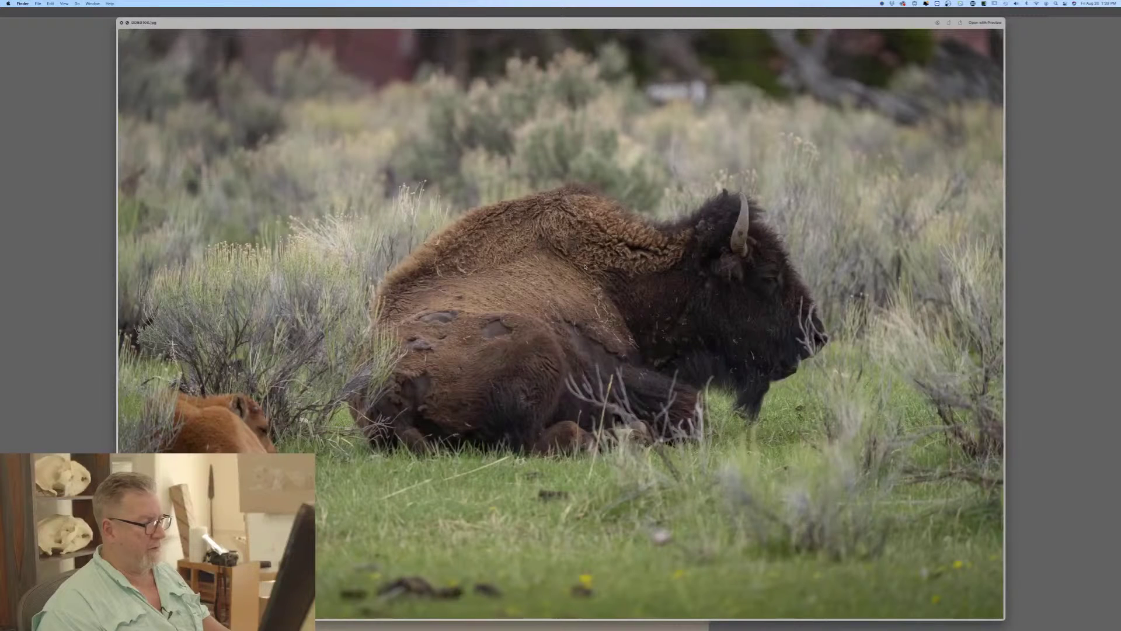
pyautogui.press('Down')
pyautogui.press('Down')
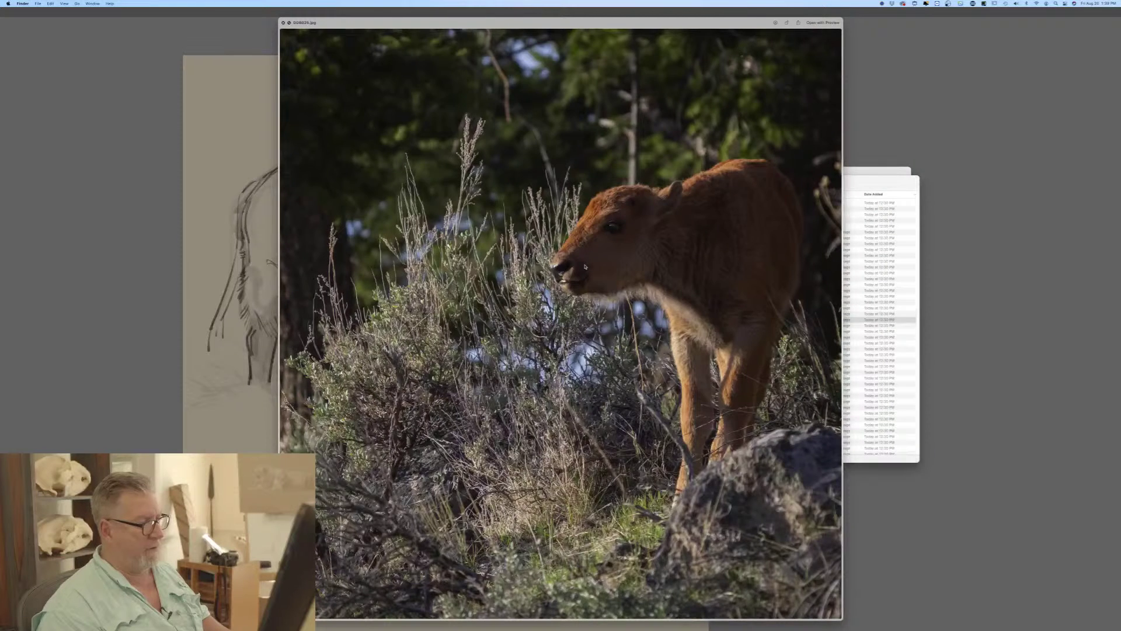
pyautogui.press('Down')
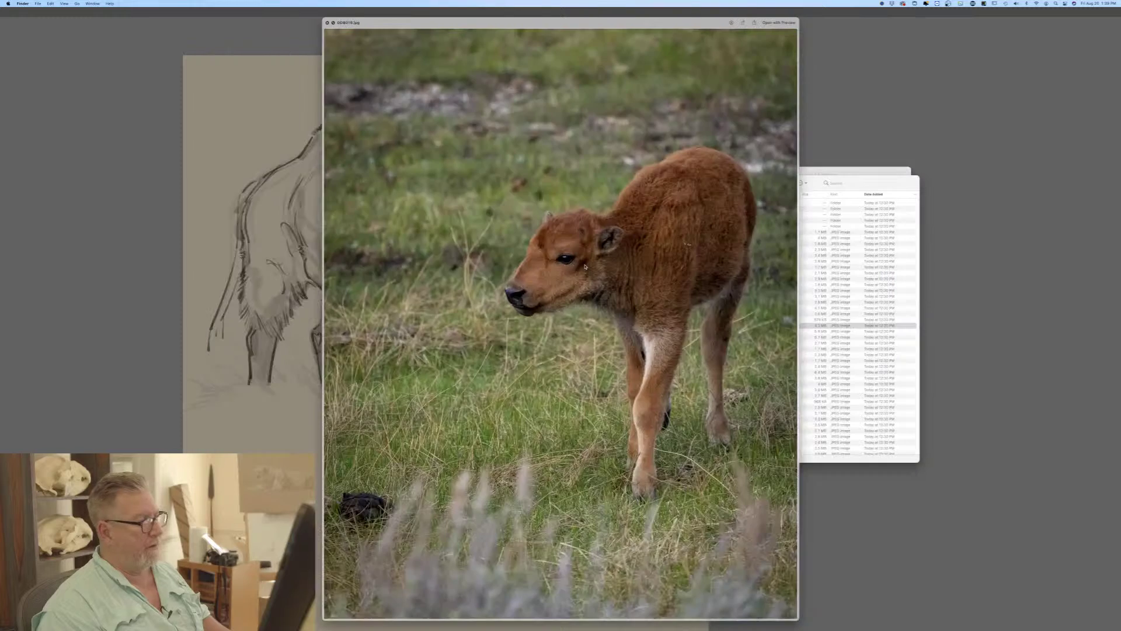
pyautogui.press('Down')
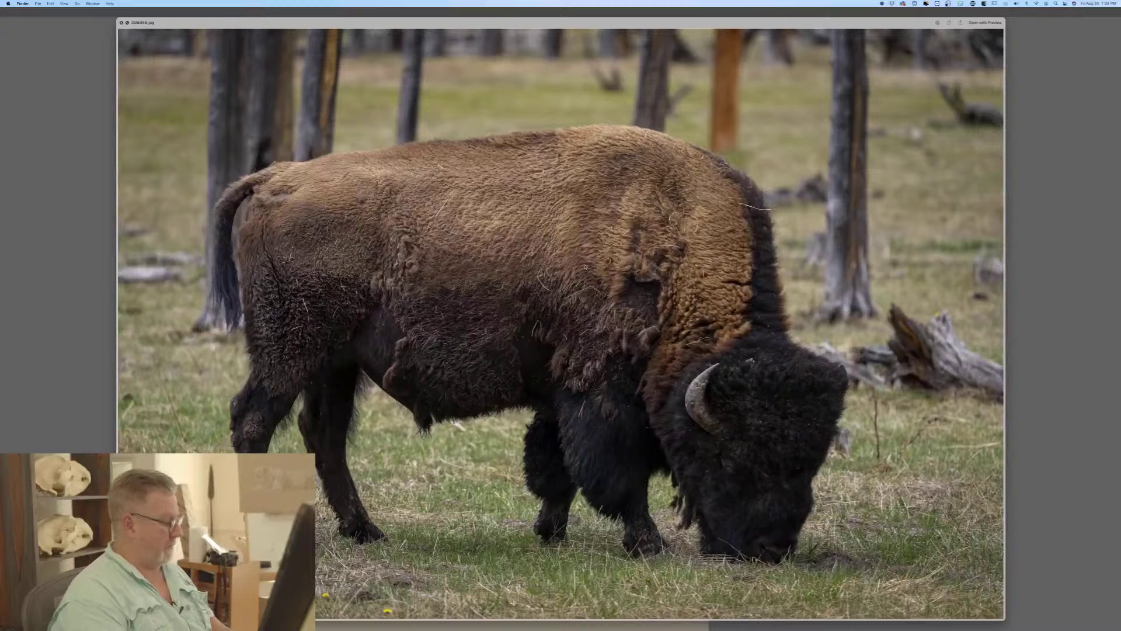
pyautogui.press('space')
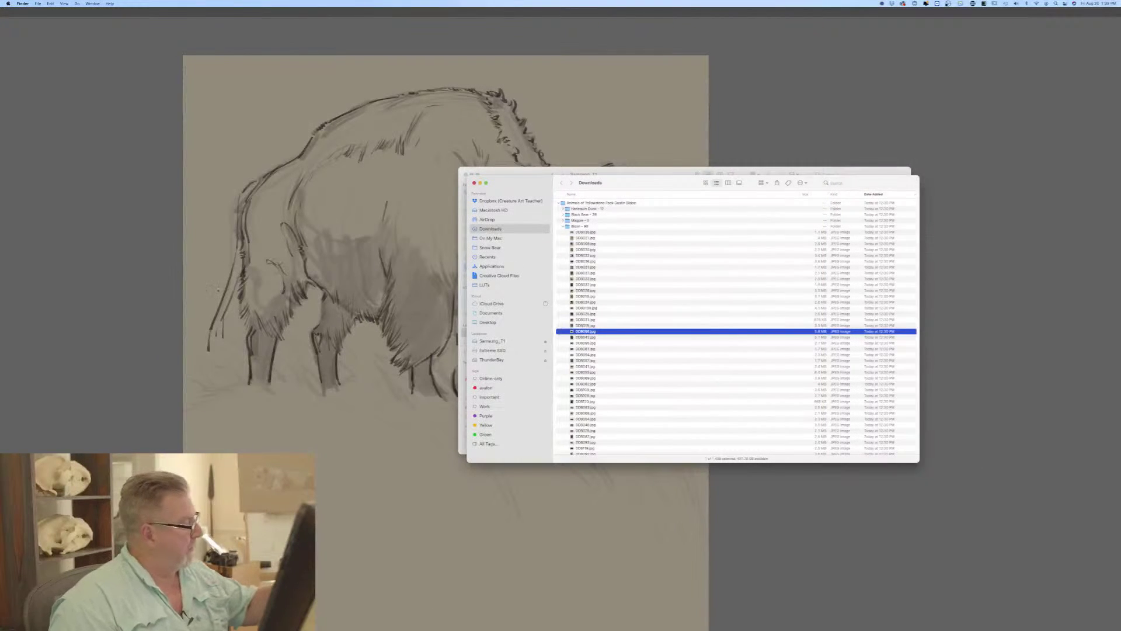
# Return to Photoshop, redraw the tail shorter and fuller with a larger brush, and add a curved contour over the shoulder.
pyautogui.press('super+Tab')
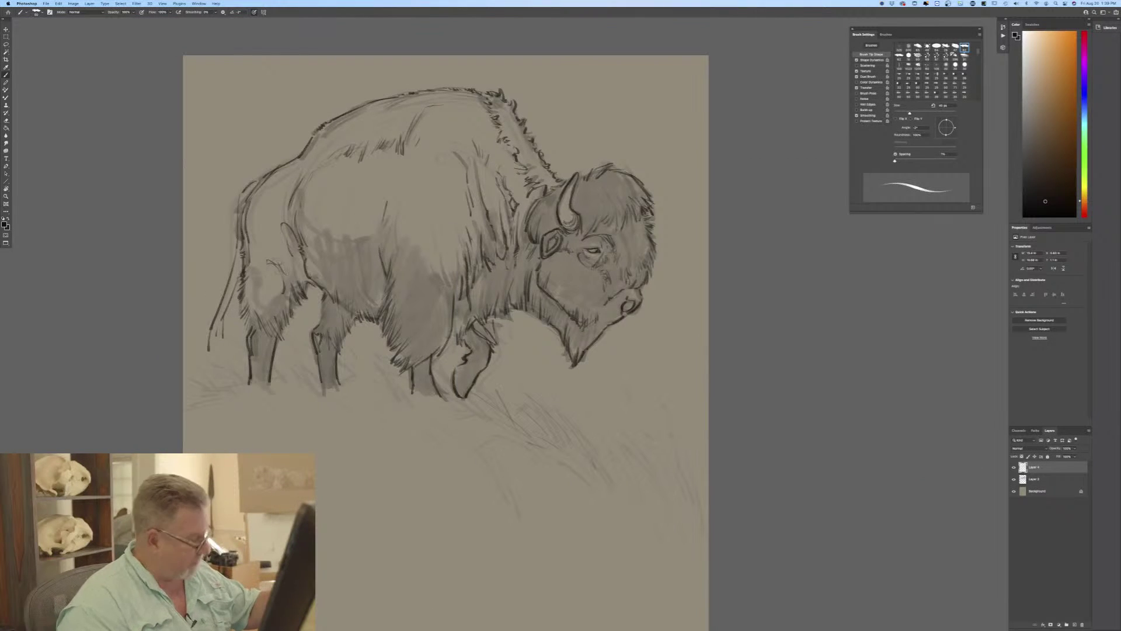
pyautogui.press(']')
pyautogui.moveTo(225, 284); pyautogui.dragTo(218, 331)
pyautogui.moveTo(229, 283); pyautogui.dragTo(209, 351)
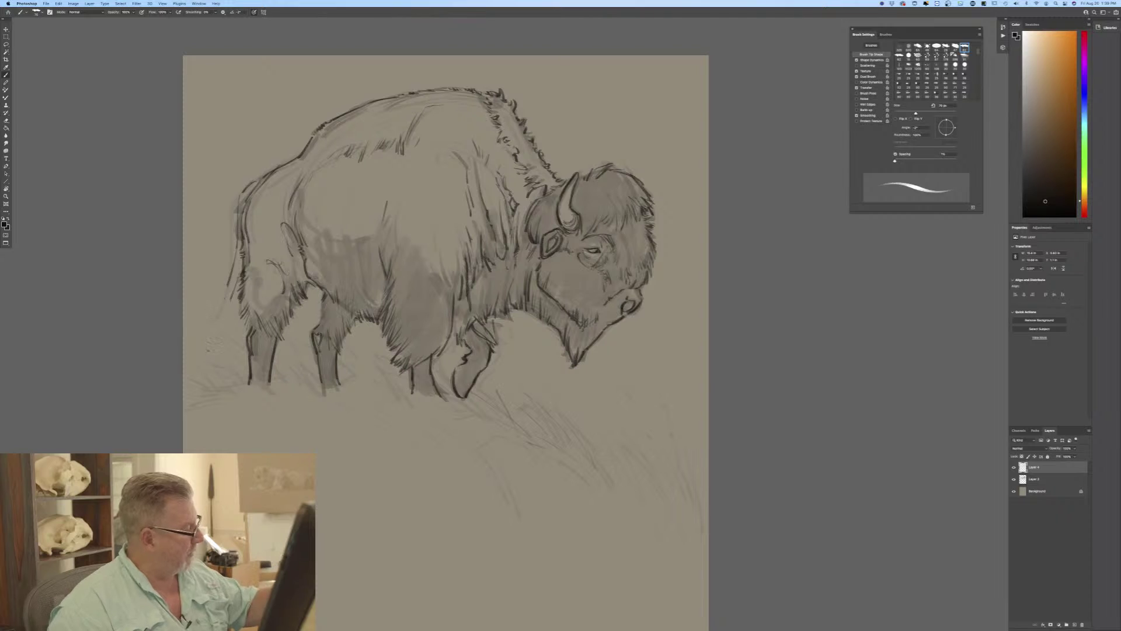
pyautogui.moveTo(231, 282)
pyautogui.mouseDown()
pyautogui.moveTo(237, 227)
pyautogui.moveTo(221, 309)
pyautogui.mouseUp()
pyautogui.moveTo(233, 230); pyautogui.dragTo(227, 324)
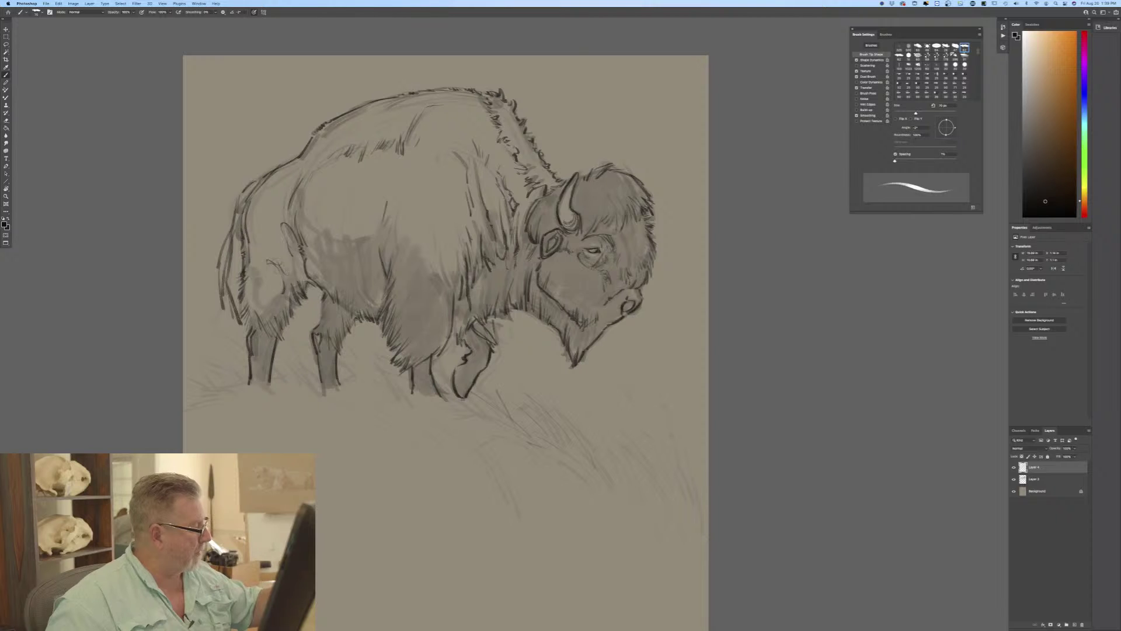
pyautogui.moveTo(236, 255); pyautogui.dragTo(232, 301)
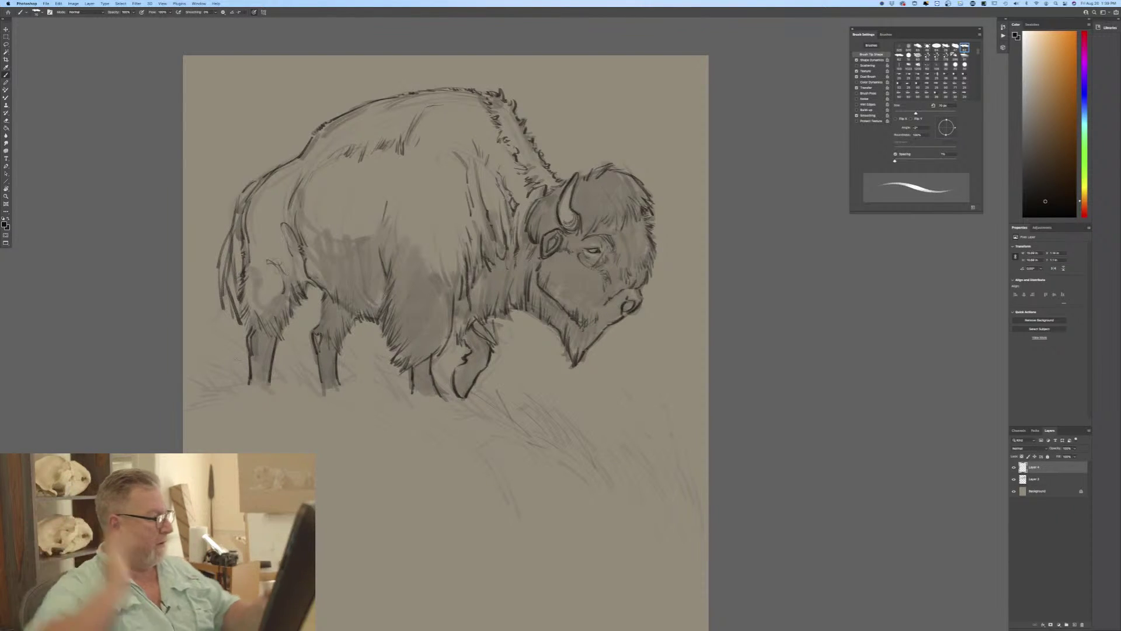
pyautogui.moveTo(455, 143)
pyautogui.mouseDown()
pyautogui.moveTo(476, 169)
pyautogui.moveTo(457, 153)
pyautogui.mouseUp()
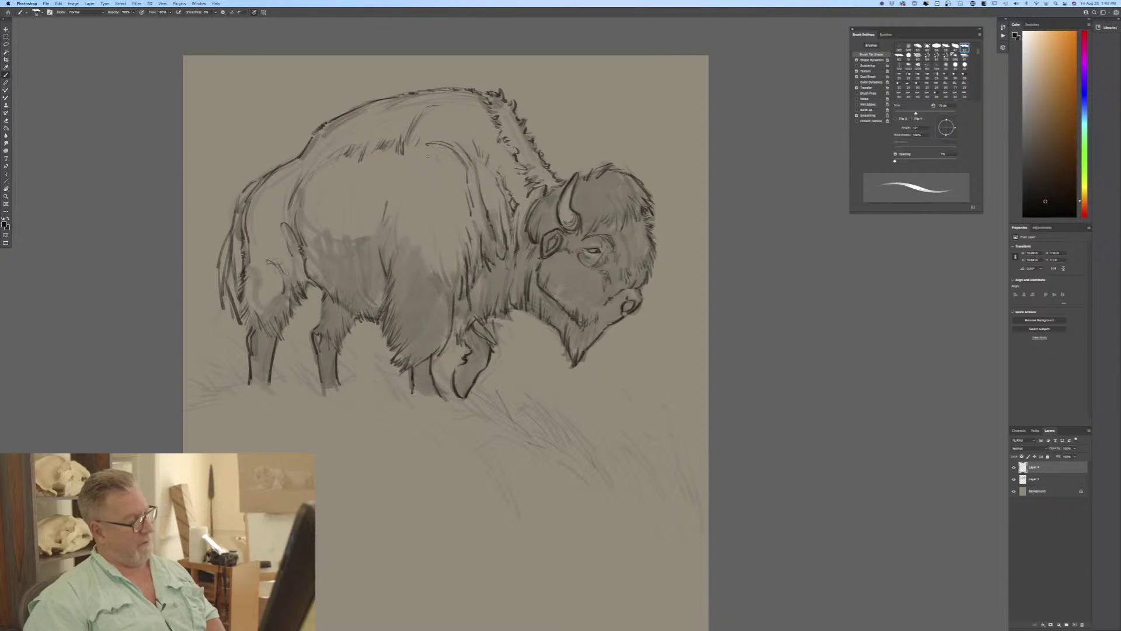
# Lower the rough sketch layer's opacity further and make the refined line layer active again.
pyautogui.click(1036, 479)
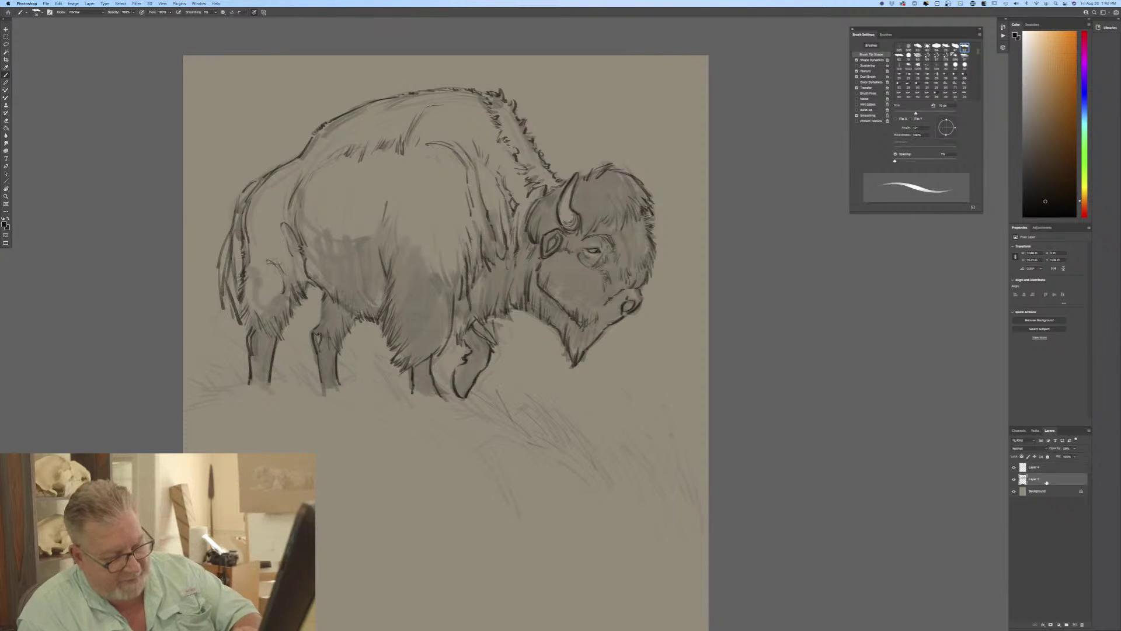
pyautogui.click(1075, 448)
pyautogui.moveTo(1087, 456); pyautogui.dragTo(1066, 456)
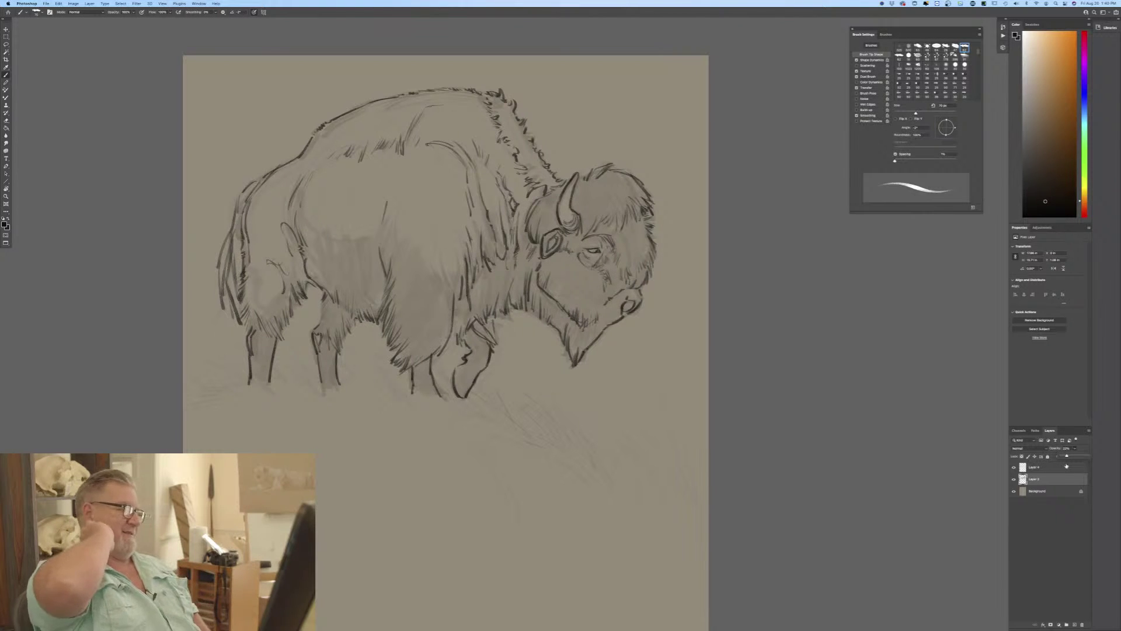
pyautogui.click(1067, 466)
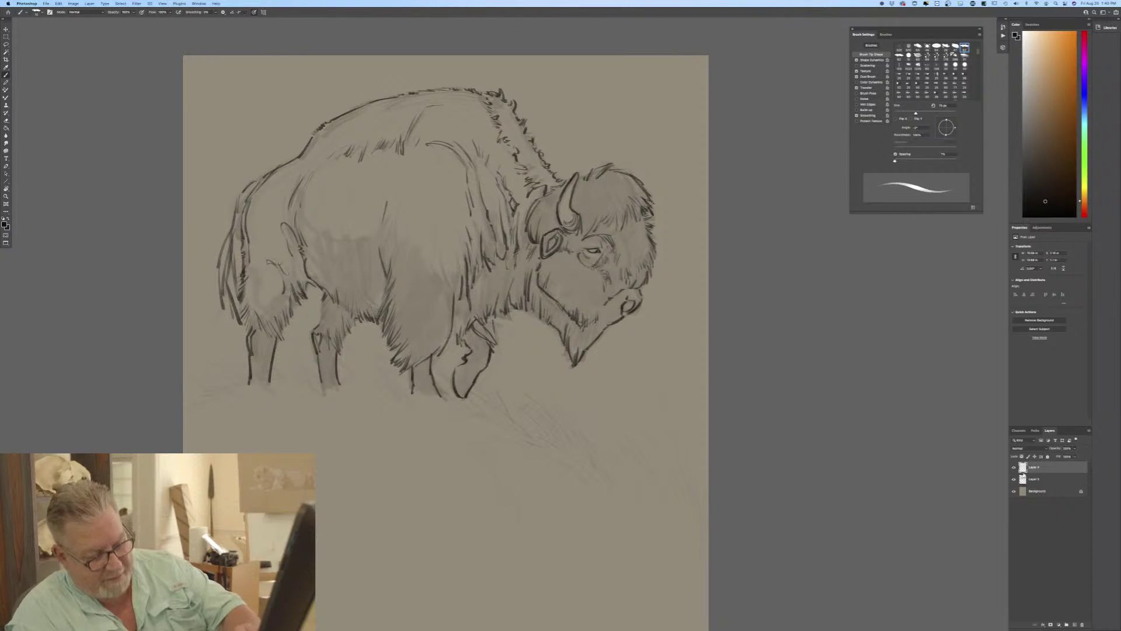
# Draw crisscrossing grass blades around the hind hooves and out behind the bison to the canvas edge.
pyautogui.moveTo(320, 379)
pyautogui.mouseDown()
pyautogui.moveTo(310, 359)
pyautogui.moveTo(295, 375)
pyautogui.mouseUp()
pyautogui.moveTo(295, 374)
pyautogui.mouseDown()
pyautogui.moveTo(287, 363)
pyautogui.moveTo(304, 371)
pyautogui.moveTo(221, 348)
pyautogui.mouseUp()
pyautogui.moveTo(285, 383)
pyautogui.mouseDown()
pyautogui.moveTo(276, 370)
pyautogui.moveTo(230, 367)
pyautogui.moveTo(252, 369)
pyautogui.mouseUp()
pyautogui.moveTo(250, 382); pyautogui.dragTo(240, 366)
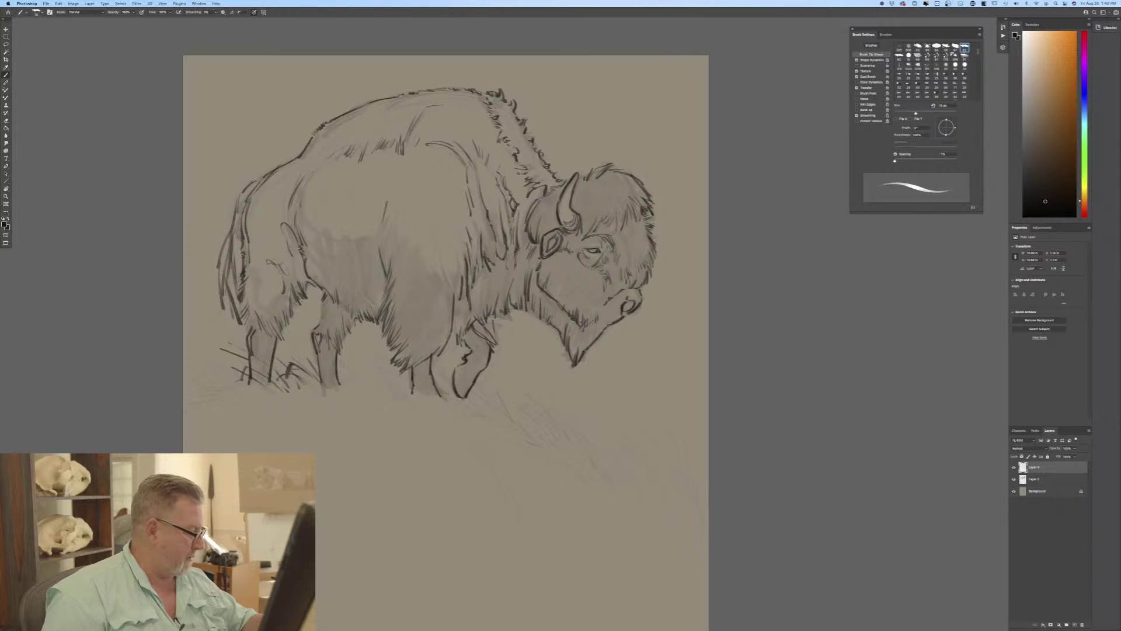
pyautogui.moveTo(233, 374)
pyautogui.mouseDown()
pyautogui.moveTo(206, 371)
pyautogui.moveTo(233, 366)
pyautogui.moveTo(250, 395)
pyautogui.moveTo(262, 355)
pyautogui.mouseUp()
pyautogui.moveTo(272, 396)
pyautogui.mouseDown()
pyautogui.moveTo(233, 372)
pyautogui.moveTo(212, 383)
pyautogui.moveTo(201, 368)
pyautogui.moveTo(212, 362)
pyautogui.moveTo(212, 373)
pyautogui.moveTo(188, 363)
pyautogui.mouseUp()
pyautogui.moveTo(230, 398); pyautogui.dragTo(183, 388)
pyautogui.moveTo(205, 389)
pyautogui.mouseDown()
pyautogui.moveTo(183, 402)
pyautogui.moveTo(193, 414)
pyautogui.mouseUp()
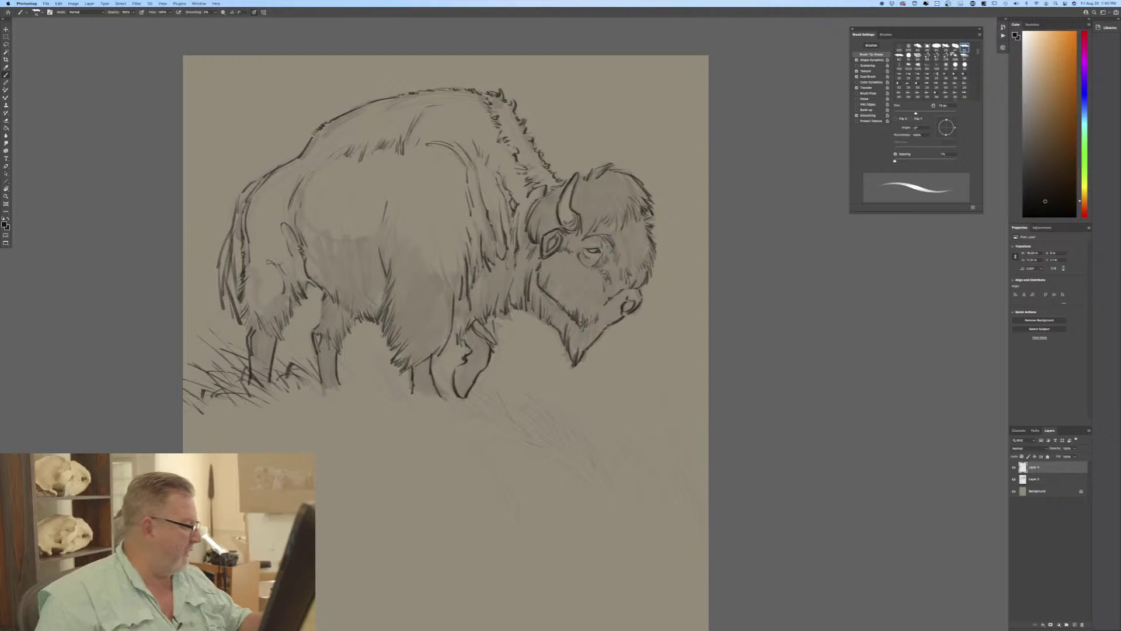
# Continue the grass with loose blades around the near hind hoof, below the belly and across the front hooves.
pyautogui.moveTo(302, 365)
pyautogui.mouseDown()
pyautogui.moveTo(295, 346)
pyautogui.moveTo(274, 342)
pyautogui.moveTo(301, 350)
pyautogui.mouseUp()
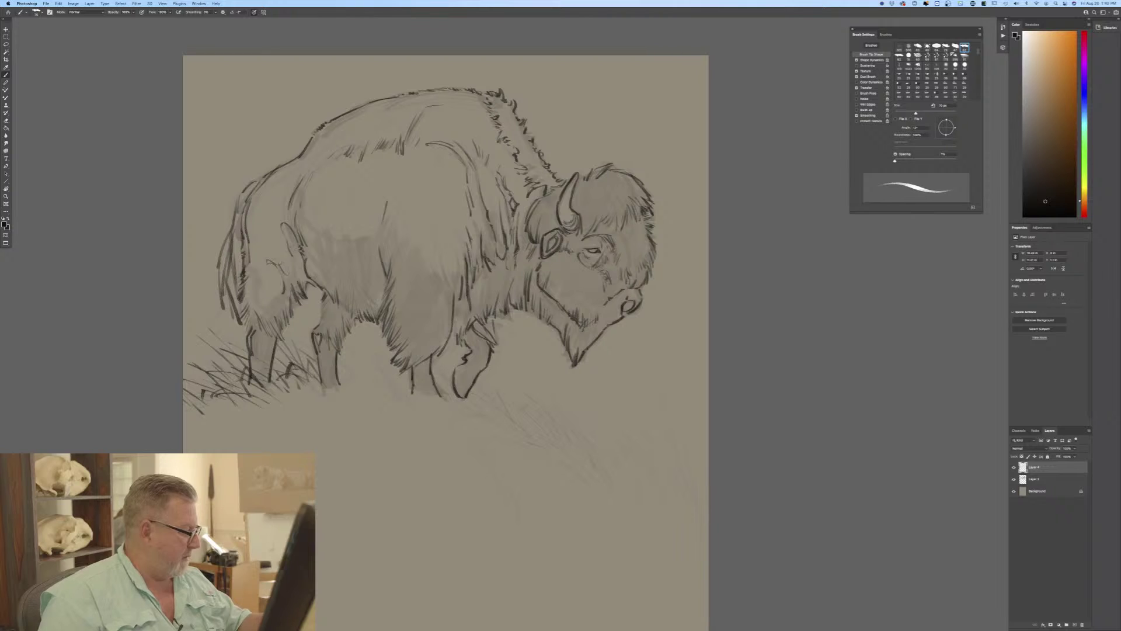
pyautogui.moveTo(357, 383)
pyautogui.mouseDown()
pyautogui.moveTo(295, 321)
pyautogui.moveTo(344, 363)
pyautogui.moveTo(344, 351)
pyautogui.moveTo(375, 360)
pyautogui.moveTo(385, 377)
pyautogui.moveTo(334, 385)
pyautogui.moveTo(312, 362)
pyautogui.mouseUp()
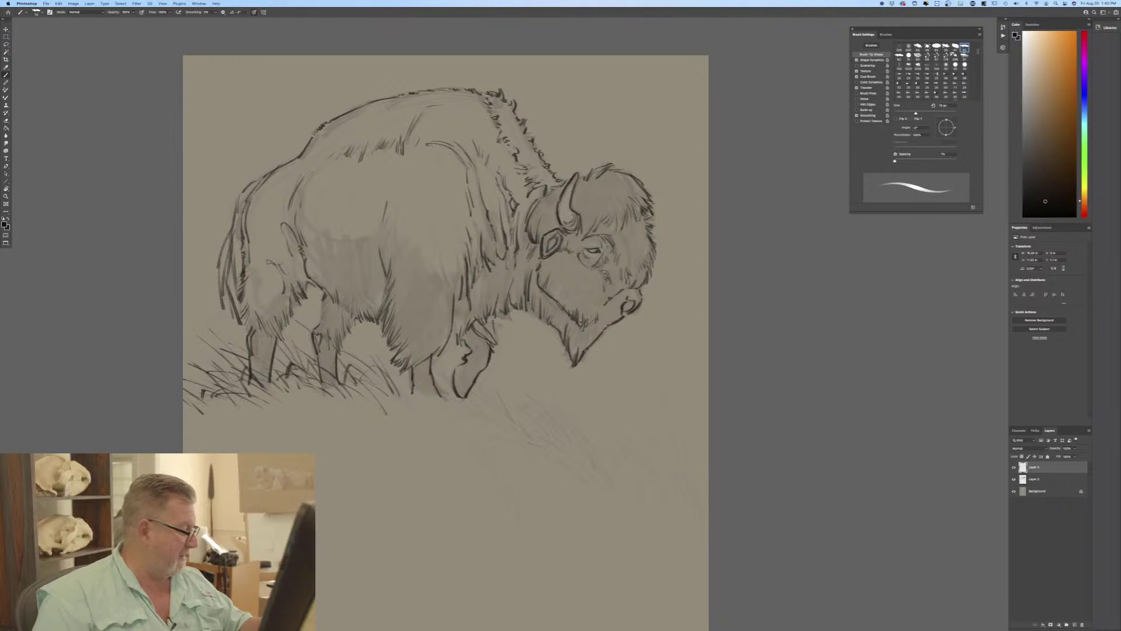
pyautogui.moveTo(352, 428); pyautogui.dragTo(337, 408)
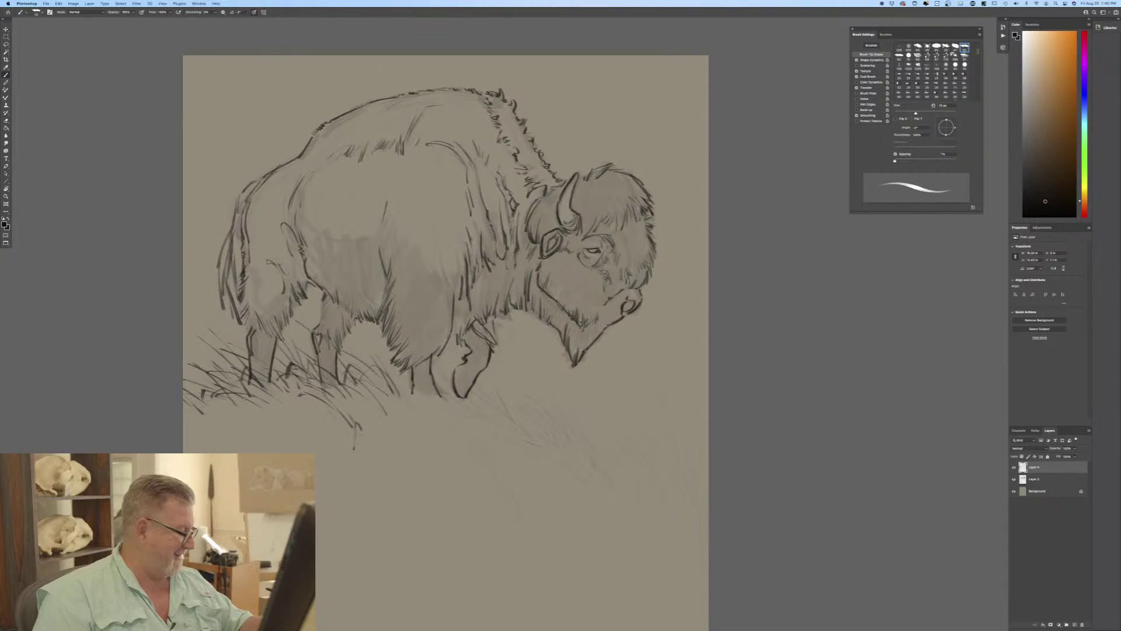
pyautogui.moveTo(393, 379); pyautogui.dragTo(448, 398)
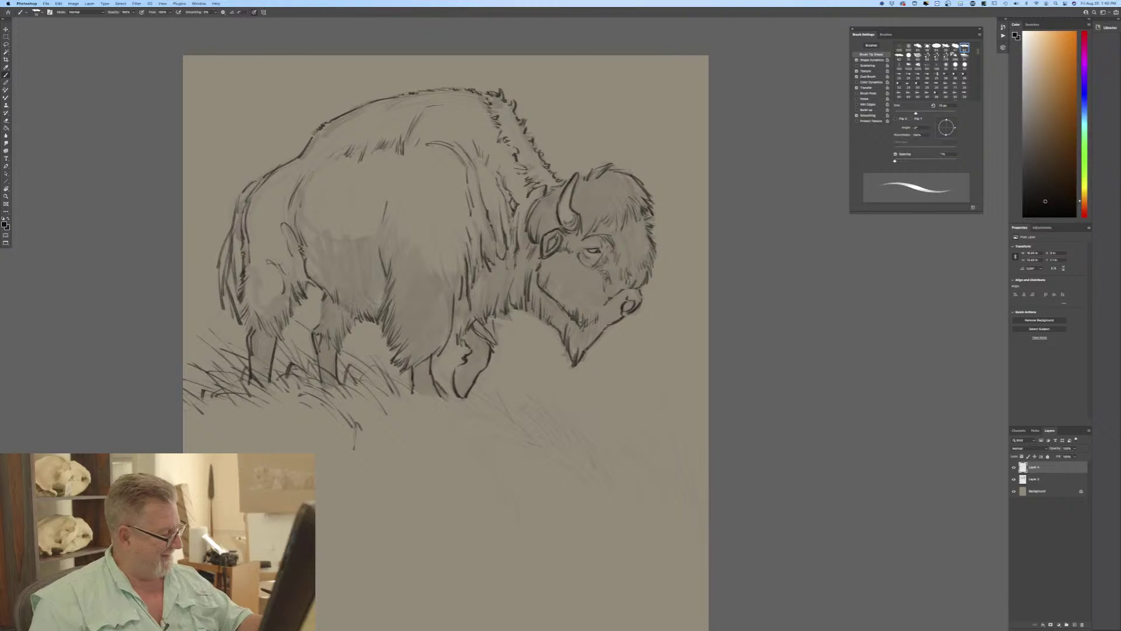
pyautogui.moveTo(412, 361)
pyautogui.mouseDown()
pyautogui.moveTo(458, 408)
pyautogui.moveTo(453, 380)
pyautogui.mouseUp()
pyautogui.moveTo(456, 379)
pyautogui.mouseDown()
pyautogui.moveTo(479, 407)
pyautogui.moveTo(532, 424)
pyautogui.mouseUp()
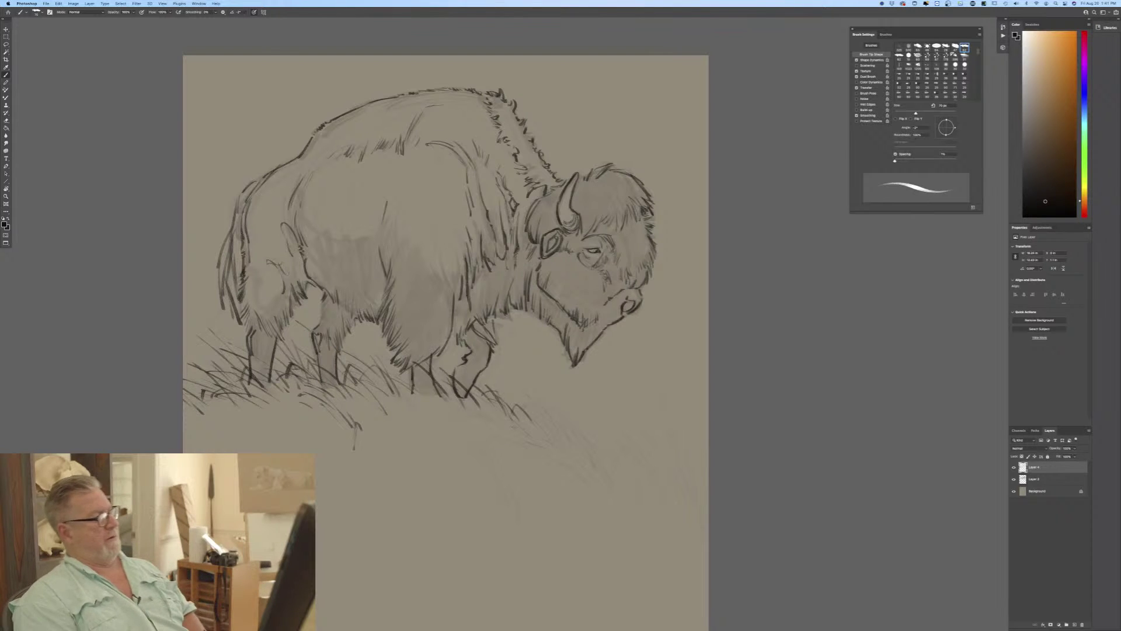
# Draw overlapping grass blades down the slope in front of the bison, beneath its head, out to the canvas edge.
pyautogui.moveTo(508, 390)
pyautogui.mouseDown()
pyautogui.moveTo(518, 410)
pyautogui.moveTo(511, 391)
pyautogui.moveTo(566, 438)
pyautogui.mouseUp()
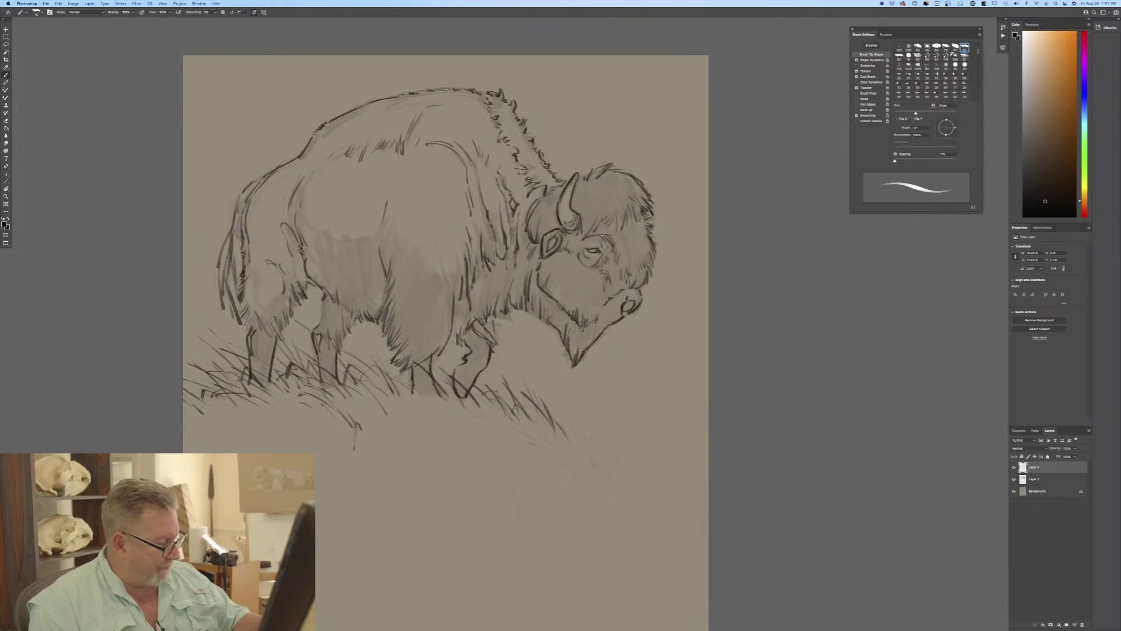
pyautogui.moveTo(565, 411)
pyautogui.mouseDown()
pyautogui.moveTo(581, 445)
pyautogui.moveTo(570, 428)
pyautogui.mouseUp()
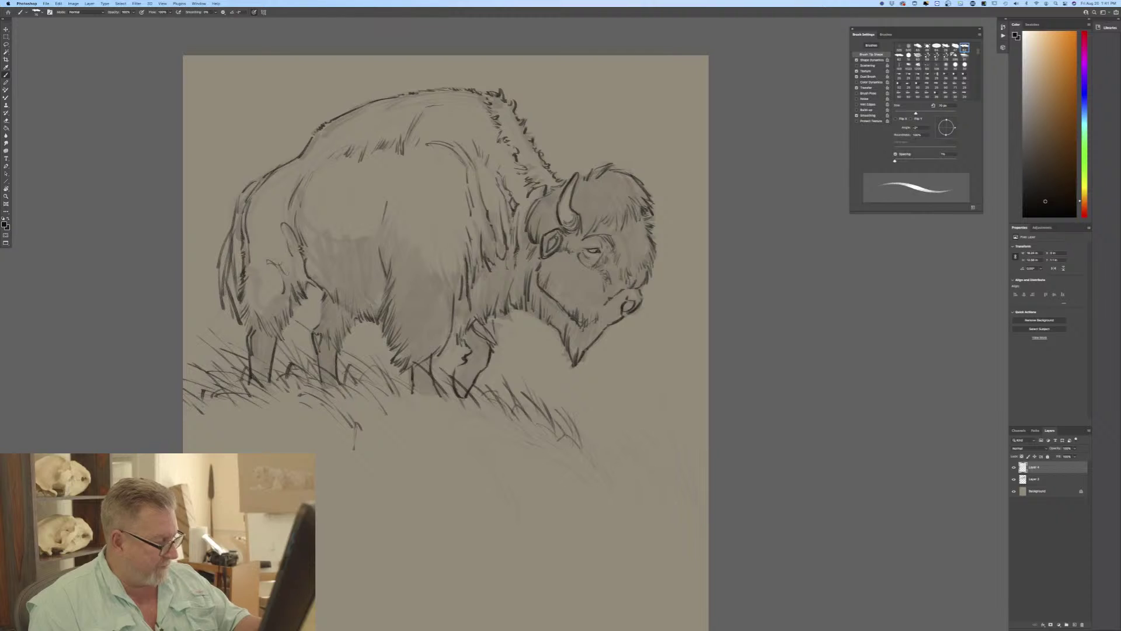
pyautogui.moveTo(582, 424); pyautogui.dragTo(590, 450)
pyautogui.moveTo(586, 408)
pyautogui.mouseDown()
pyautogui.moveTo(609, 450)
pyautogui.moveTo(670, 476)
pyautogui.moveTo(642, 476)
pyautogui.mouseUp()
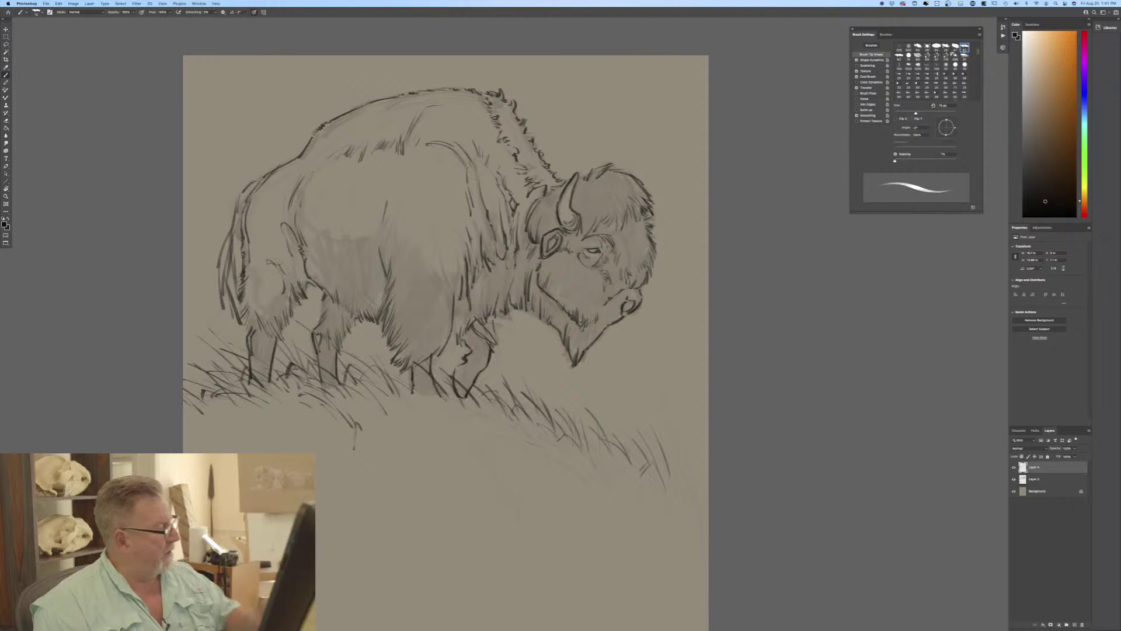
pyautogui.moveTo(629, 457)
pyautogui.mouseDown()
pyautogui.moveTo(628, 431)
pyautogui.moveTo(617, 449)
pyautogui.moveTo(613, 421)
pyautogui.mouseUp()
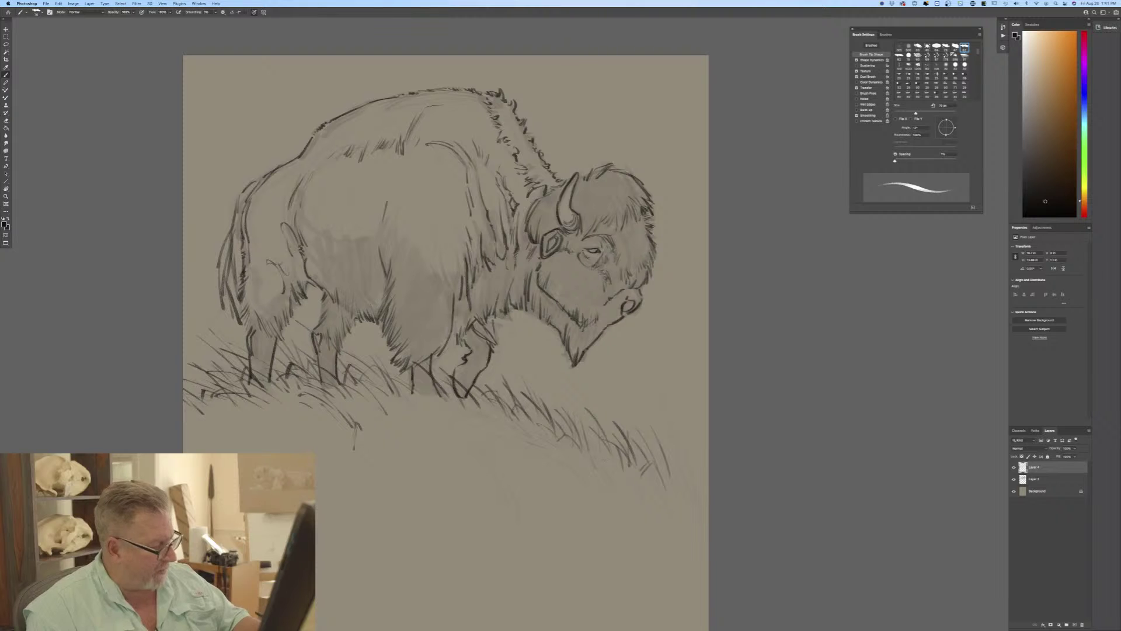
pyautogui.moveTo(601, 462); pyautogui.dragTo(583, 439)
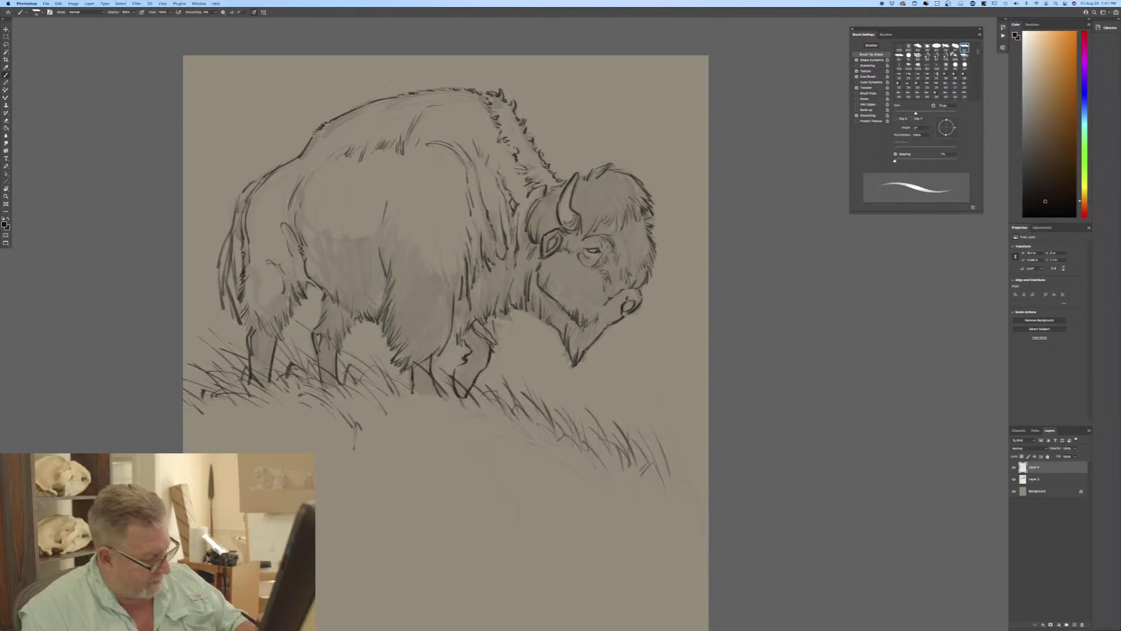
pyautogui.moveTo(707, 494); pyautogui.dragTo(677, 451)
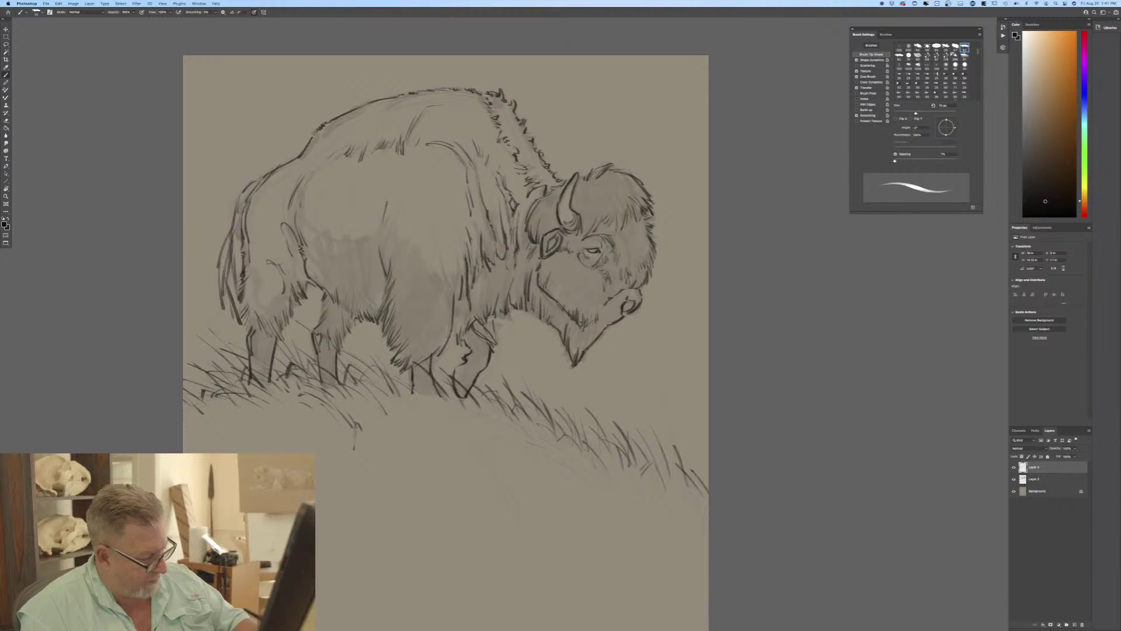
pyautogui.moveTo(683, 492); pyautogui.dragTo(662, 472)
# Thicken the grass with short blades along the slope's lower edge and at the base of the front hooves.
pyautogui.moveTo(651, 491)
pyautogui.mouseDown()
pyautogui.moveTo(665, 474)
pyautogui.moveTo(621, 480)
pyautogui.moveTo(615, 453)
pyautogui.moveTo(517, 421)
pyautogui.mouseUp()
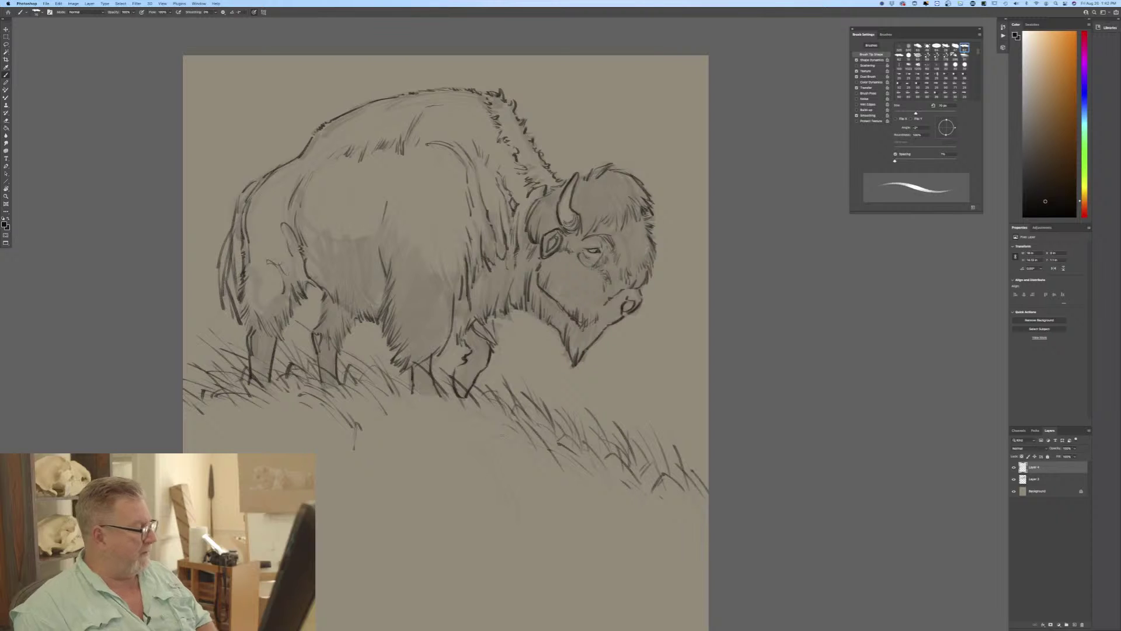
pyautogui.moveTo(447, 412)
pyautogui.mouseDown()
pyautogui.moveTo(424, 388)
pyautogui.moveTo(404, 396)
pyautogui.mouseUp()
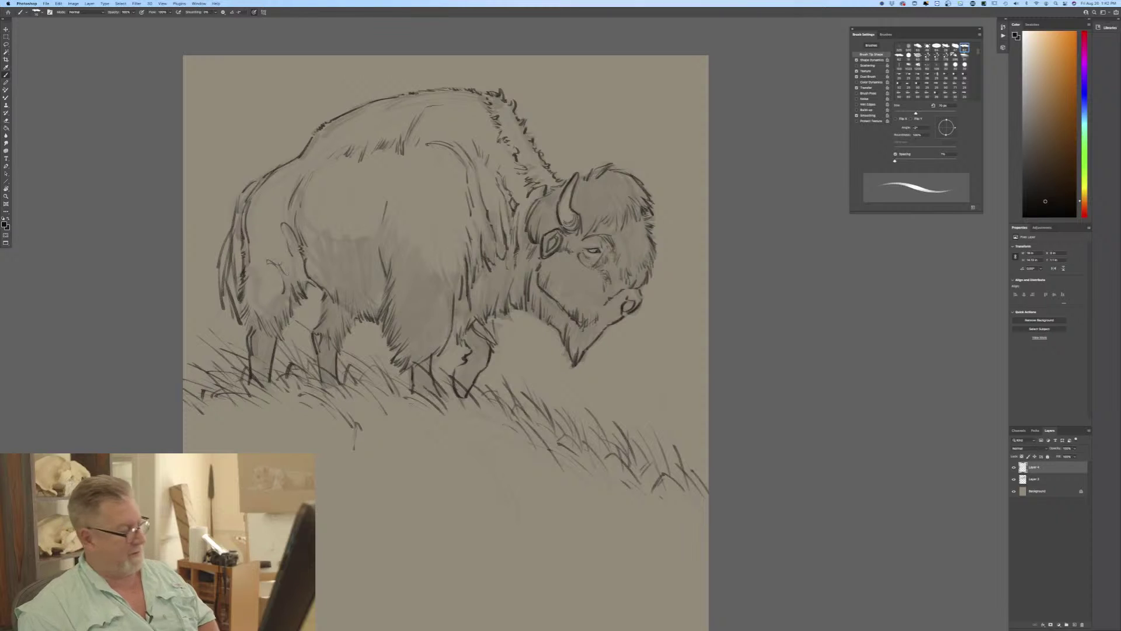
pyautogui.moveTo(506, 440); pyautogui.dragTo(480, 415)
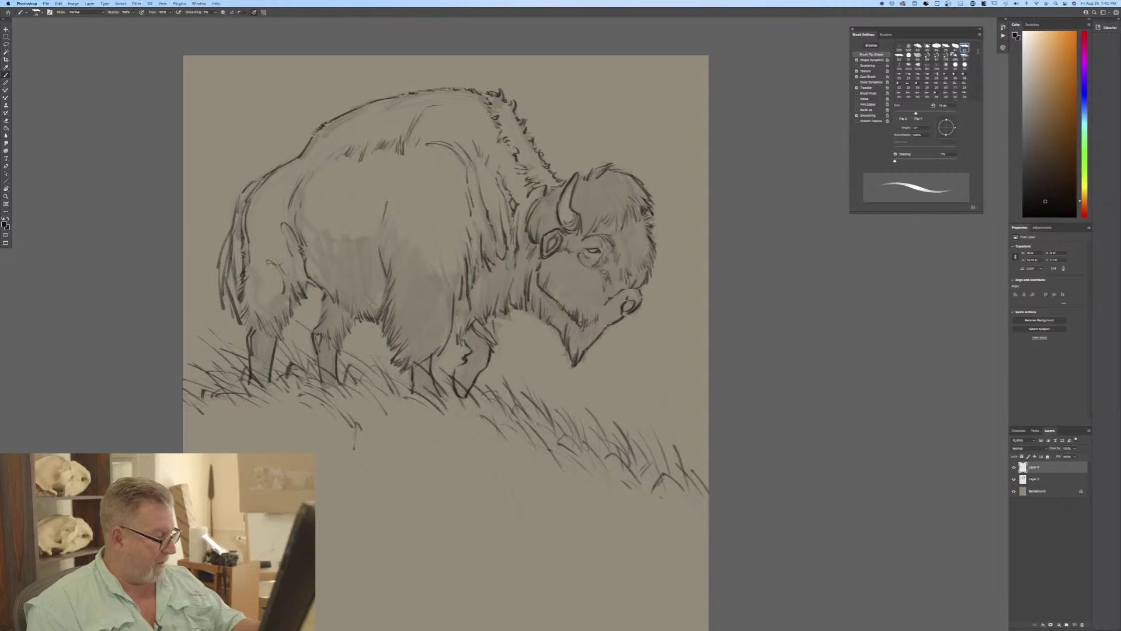
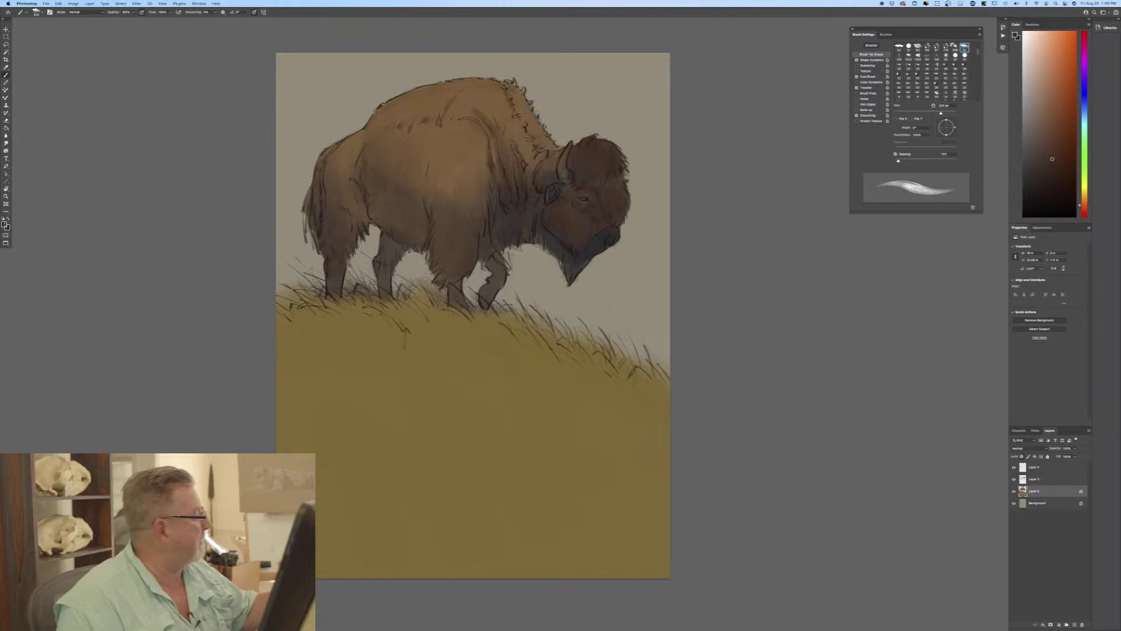
# Choose a pale grayish blue as the foreground color and paint the bison's horn with it.
pyautogui.click(5, 223)
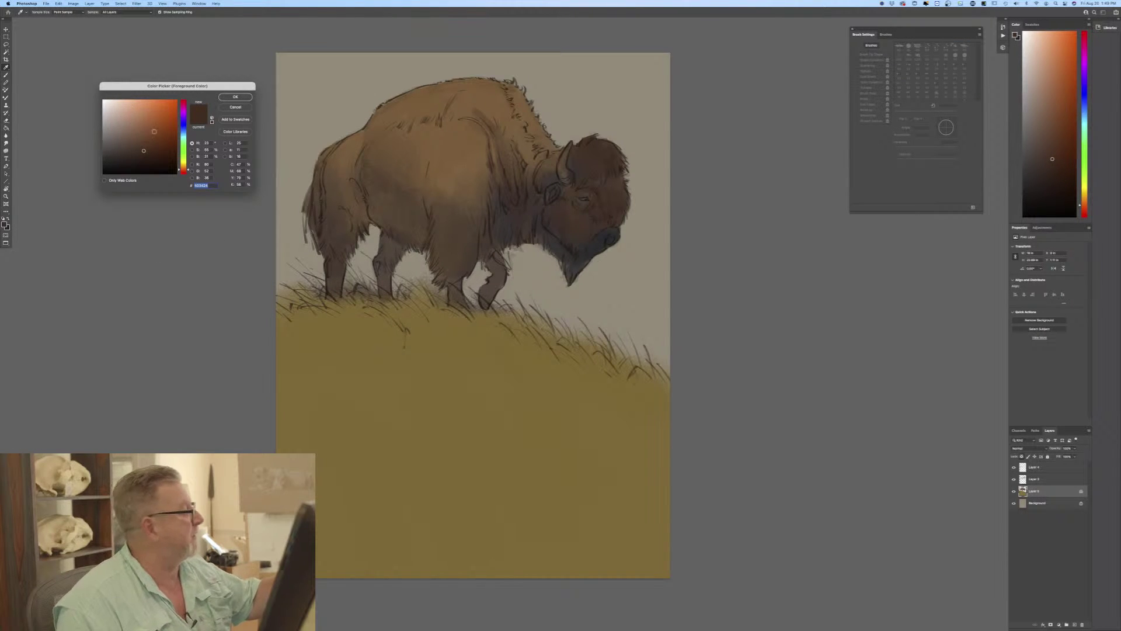
pyautogui.click(182, 135)
pyautogui.moveTo(120, 130); pyautogui.dragTo(115, 125)
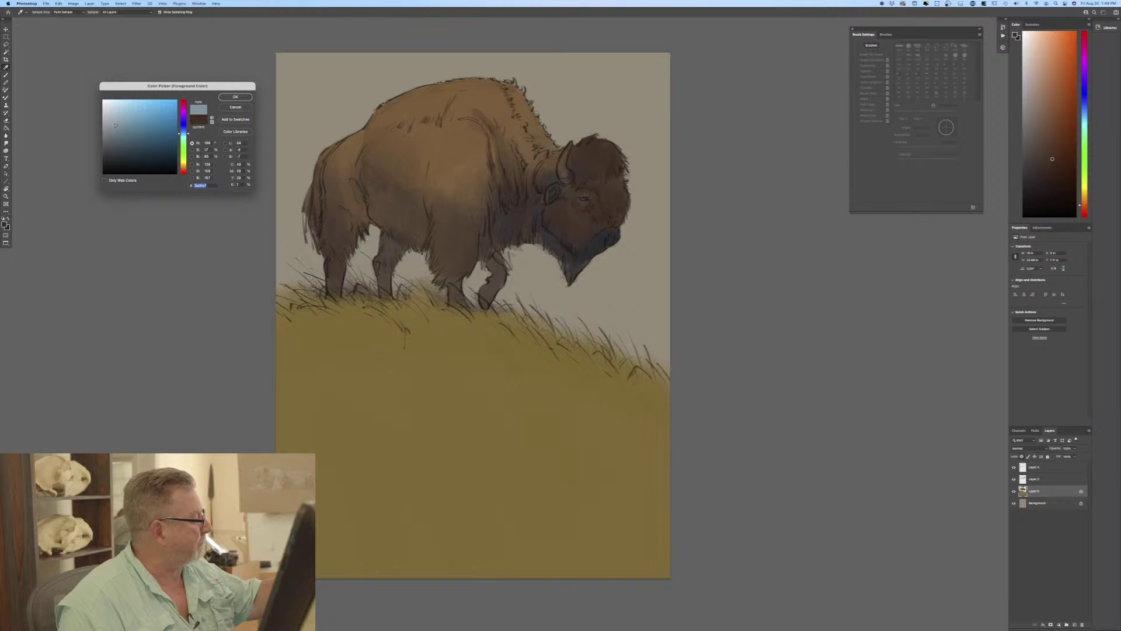
pyautogui.click(235, 96)
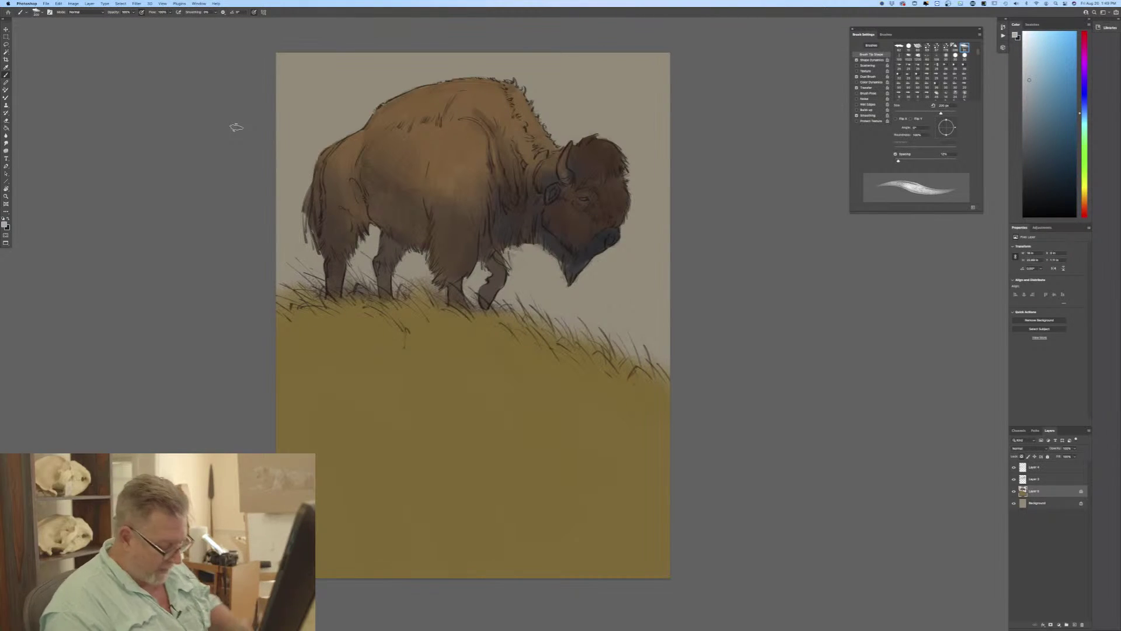
pyautogui.moveTo(563, 177)
pyautogui.mouseDown()
pyautogui.moveTo(568, 146)
pyautogui.moveTo(559, 169)
pyautogui.moveTo(570, 178)
pyautogui.mouseUp()
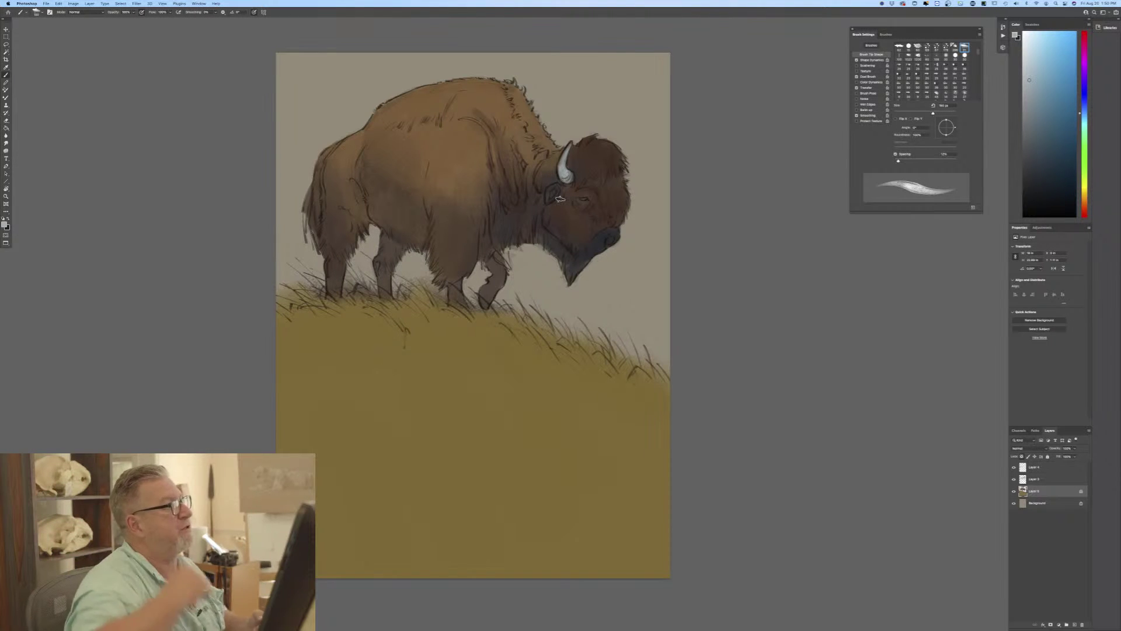
# Sample a brown from the bison's face as the foreground color and paint light accents around the eye.
pyautogui.click(6, 225)
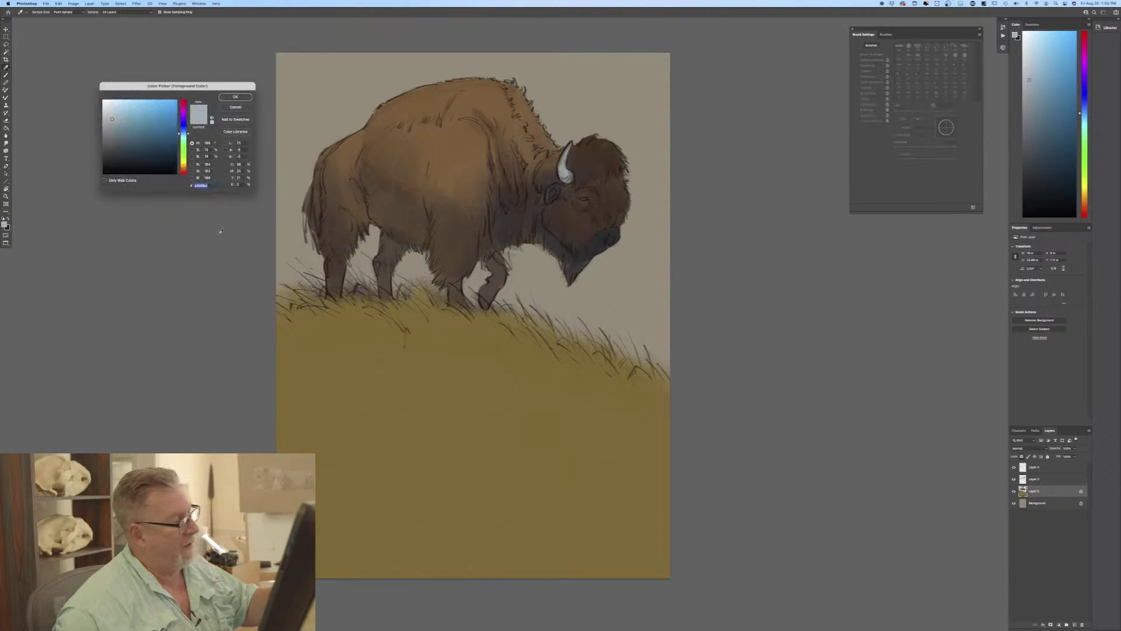
pyautogui.click(579, 192)
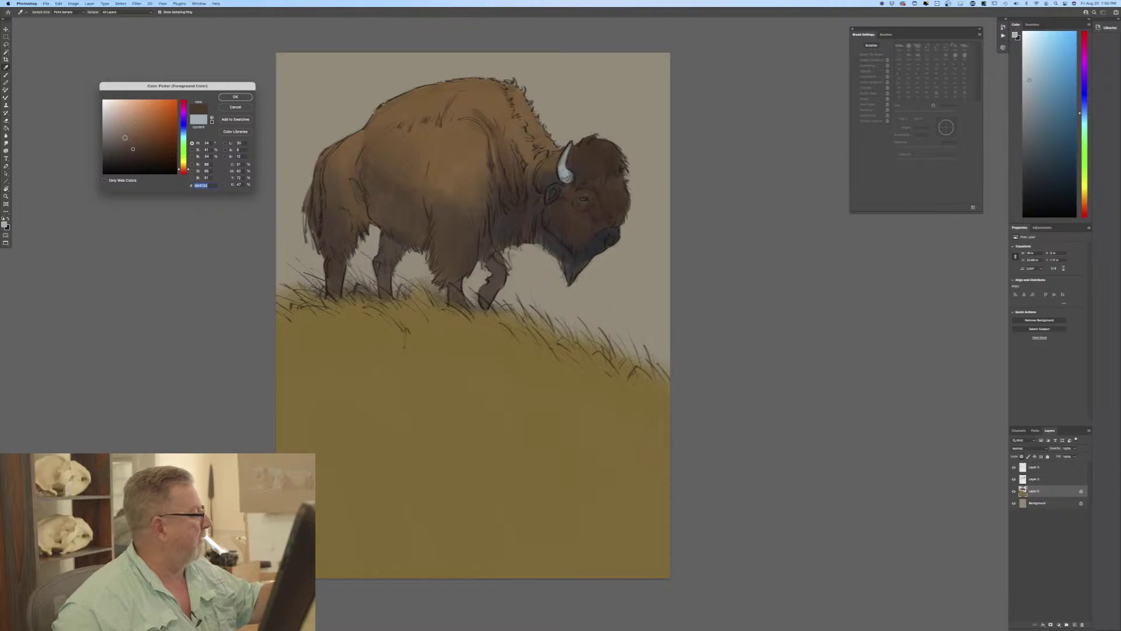
pyautogui.press('Return')
pyautogui.press('b')
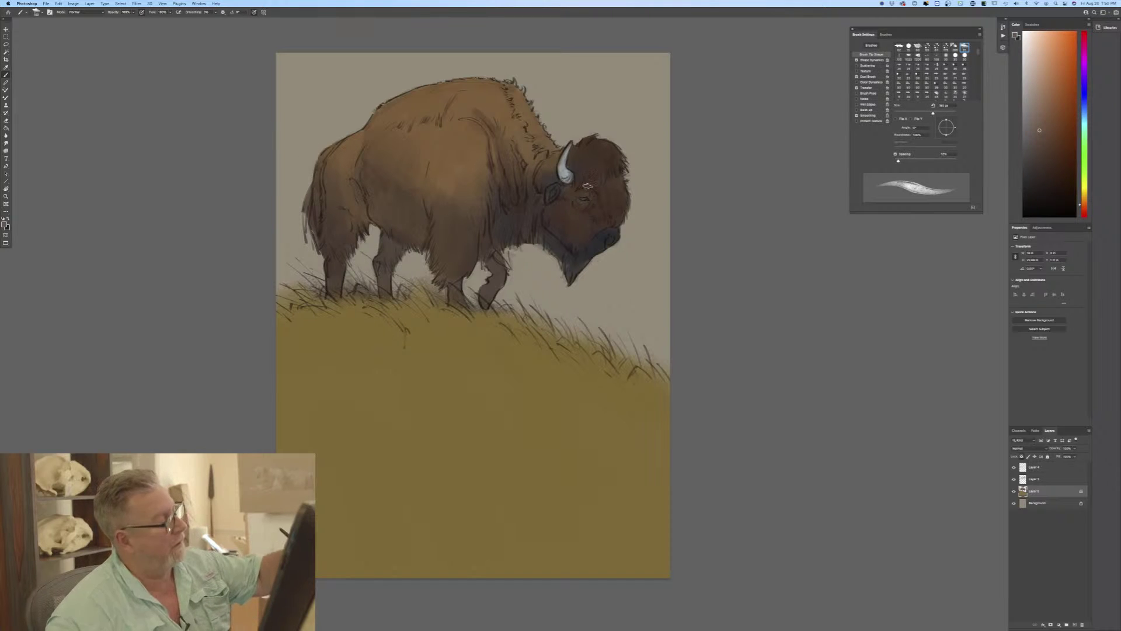
pyautogui.moveTo(588, 193)
pyautogui.mouseDown()
pyautogui.moveTo(579, 207)
pyautogui.moveTo(592, 206)
pyautogui.mouseUp()
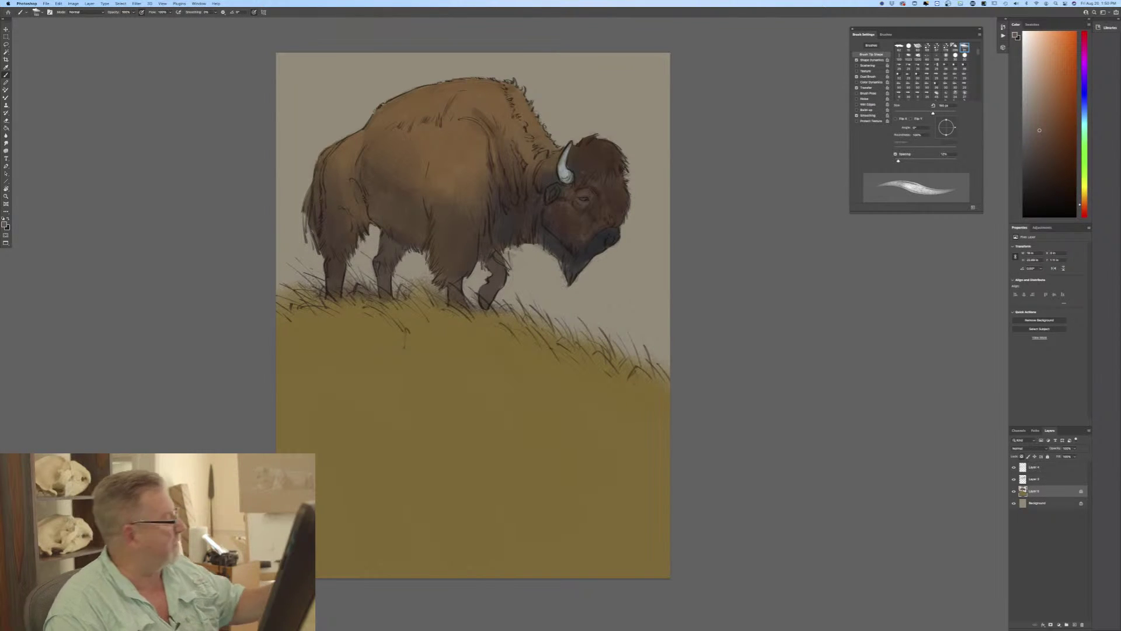
# Sample the muzzle's dark blue, switch to a darker shade of it, and shade the tail, hindquarter hair and shaggy front legs.
pyautogui.press('i')
pyautogui.click(605, 239)
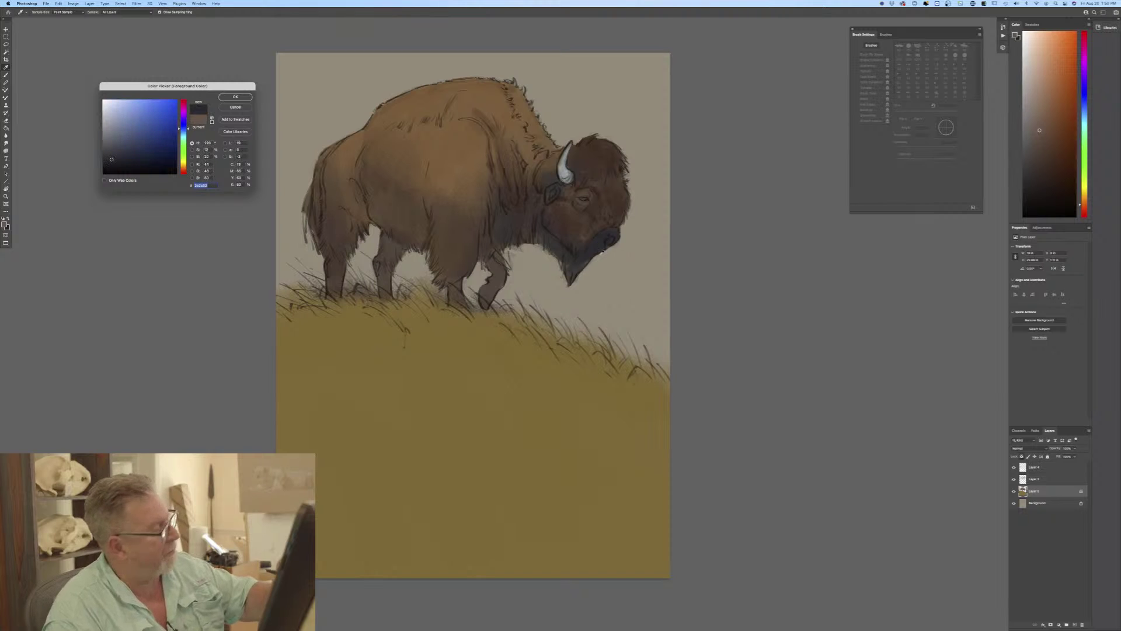
pyautogui.click(235, 96)
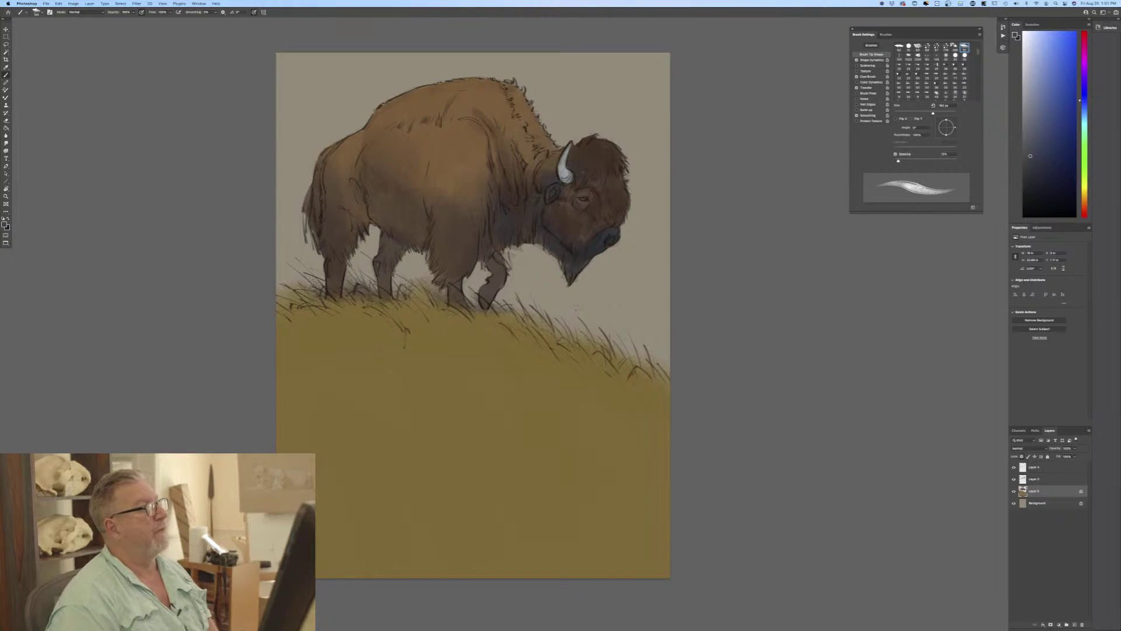
pyautogui.click(5, 225)
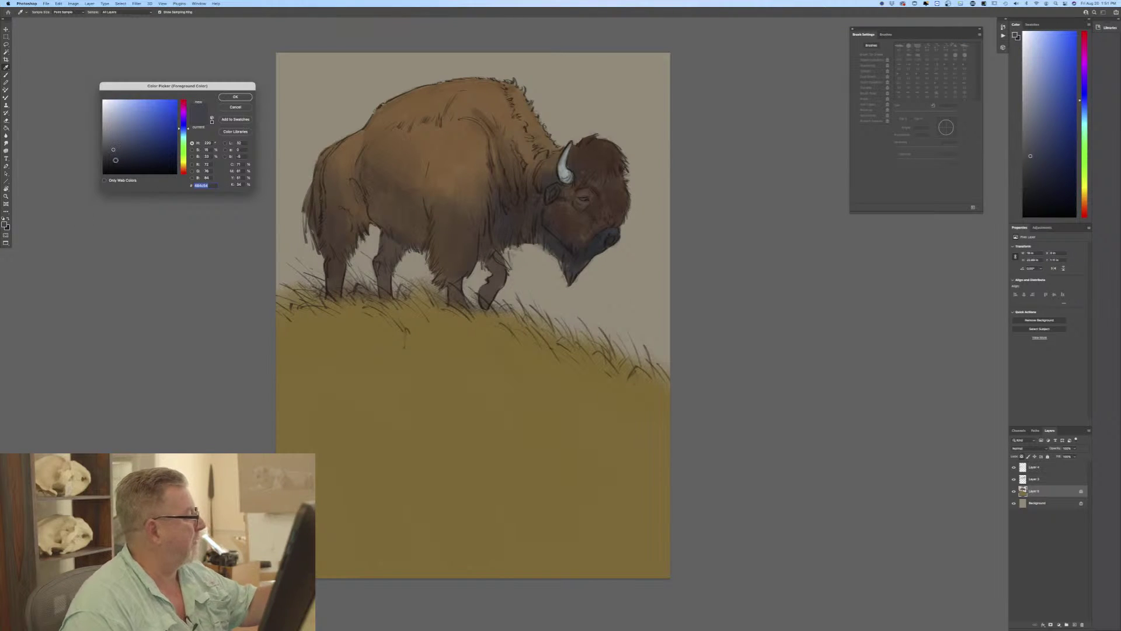
pyautogui.click(117, 160)
pyautogui.click(236, 96)
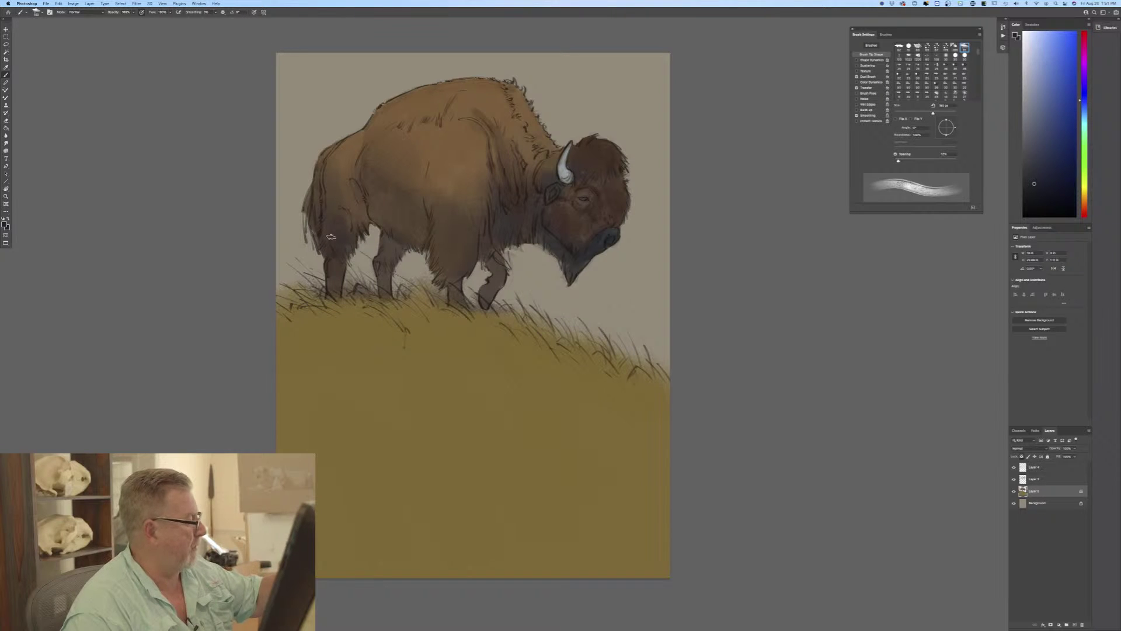
pyautogui.moveTo(324, 214)
pyautogui.mouseDown()
pyautogui.moveTo(317, 183)
pyautogui.moveTo(340, 265)
pyautogui.moveTo(357, 217)
pyautogui.moveTo(335, 283)
pyautogui.moveTo(332, 274)
pyautogui.moveTo(382, 238)
pyautogui.moveTo(394, 276)
pyautogui.moveTo(385, 268)
pyautogui.moveTo(387, 303)
pyautogui.moveTo(446, 259)
pyautogui.moveTo(446, 275)
pyautogui.moveTo(462, 260)
pyautogui.moveTo(465, 246)
pyautogui.moveTo(435, 281)
pyautogui.moveTo(438, 203)
pyautogui.moveTo(457, 231)
pyautogui.moveTo(450, 263)
pyautogui.moveTo(471, 248)
pyautogui.moveTo(460, 277)
pyautogui.mouseUp()
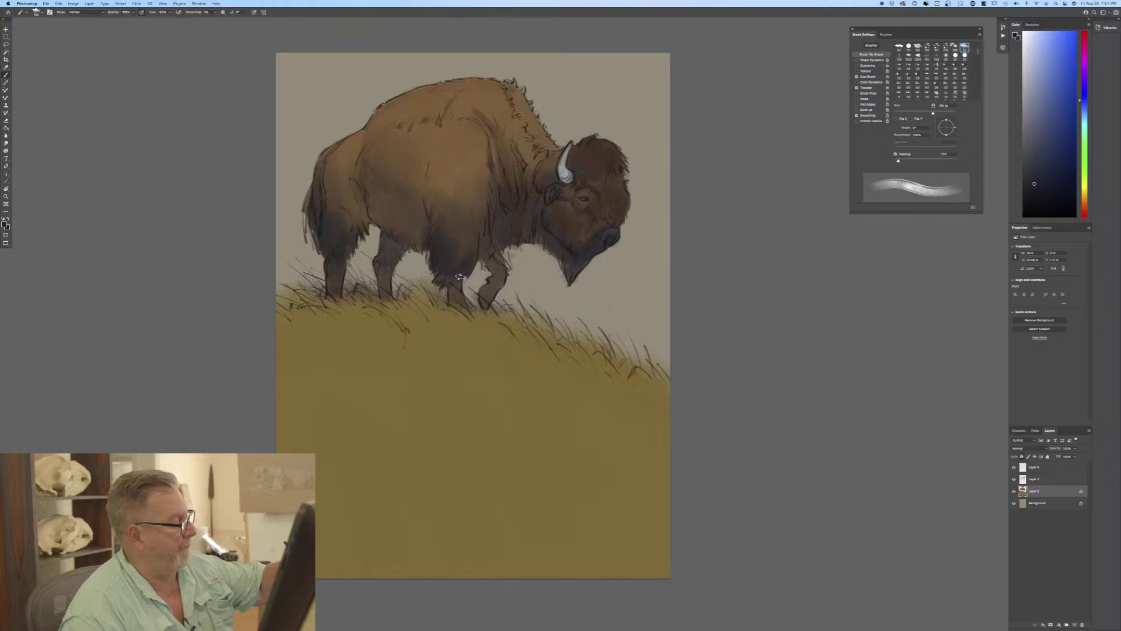
pyautogui.click(254, 12)
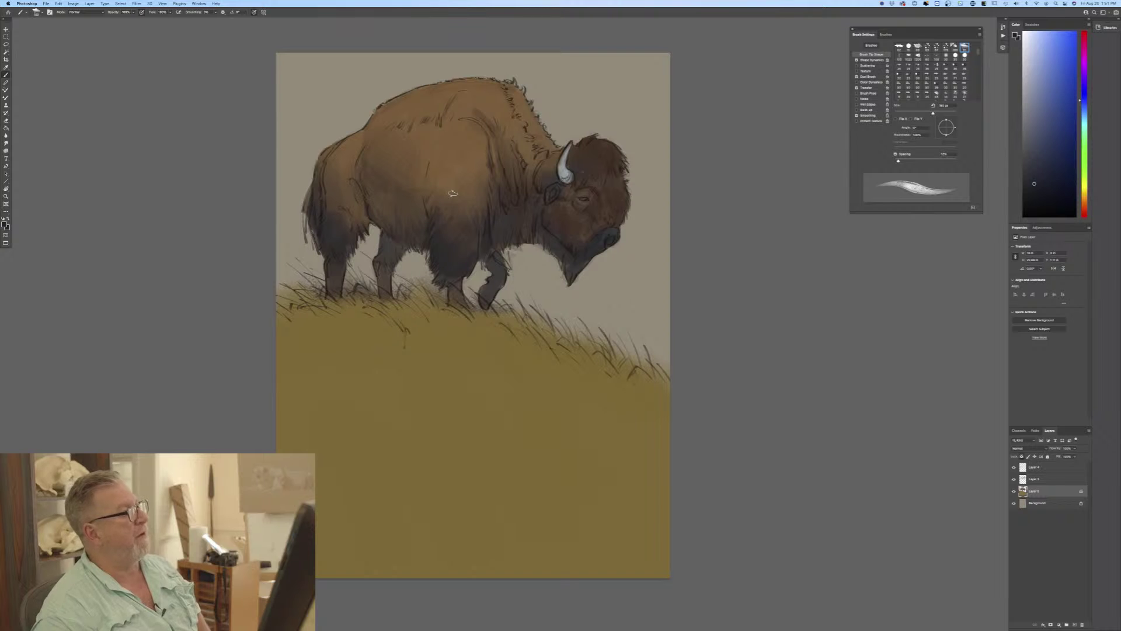
# Sample the head's dark brown, unlock the color layer, and paint the shaggy mane from the hump down to the horn.
pyautogui.press('F8')
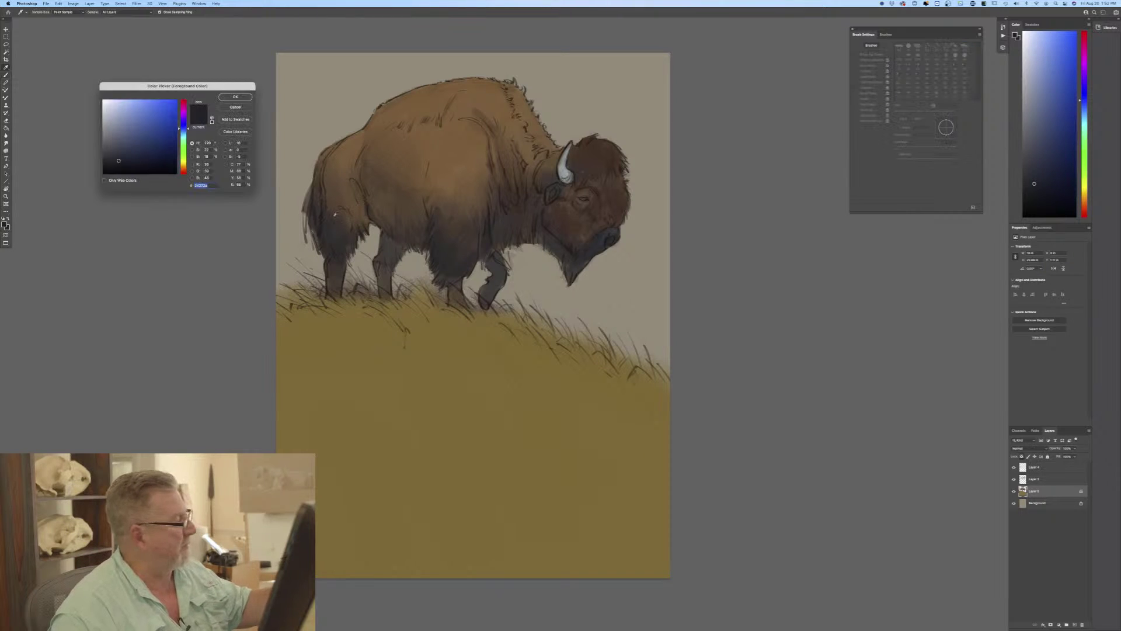
pyautogui.click(602, 204)
pyautogui.press('Return')
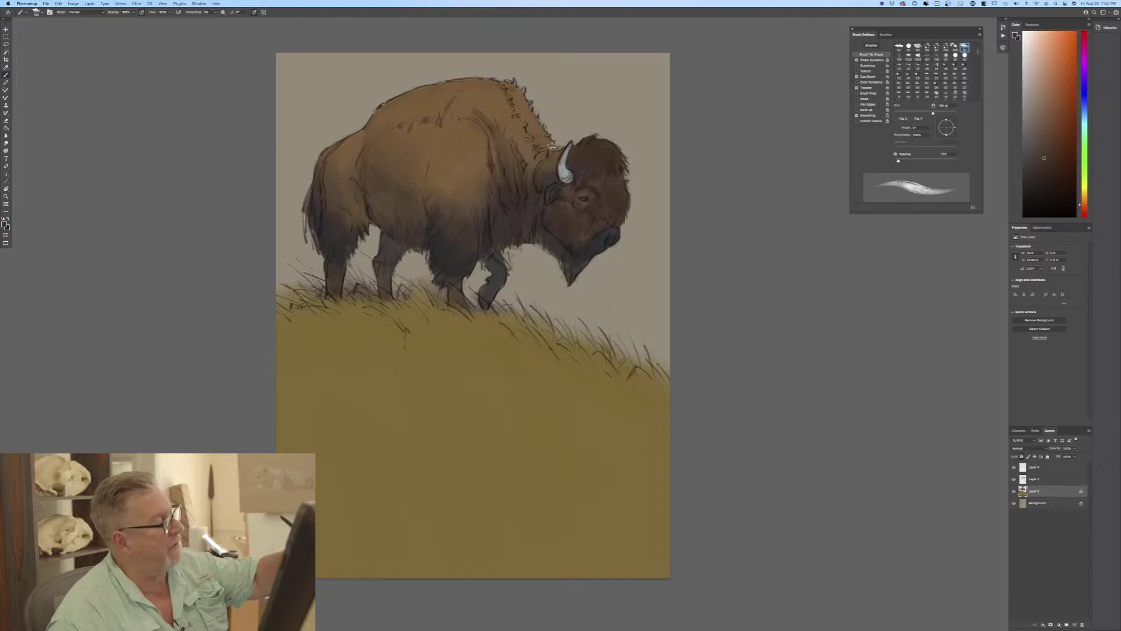
pyautogui.moveTo(555, 142)
pyautogui.mouseDown()
pyautogui.moveTo(551, 155)
pyautogui.moveTo(514, 83)
pyautogui.moveTo(503, 86)
pyautogui.moveTo(524, 95)
pyautogui.mouseUp()
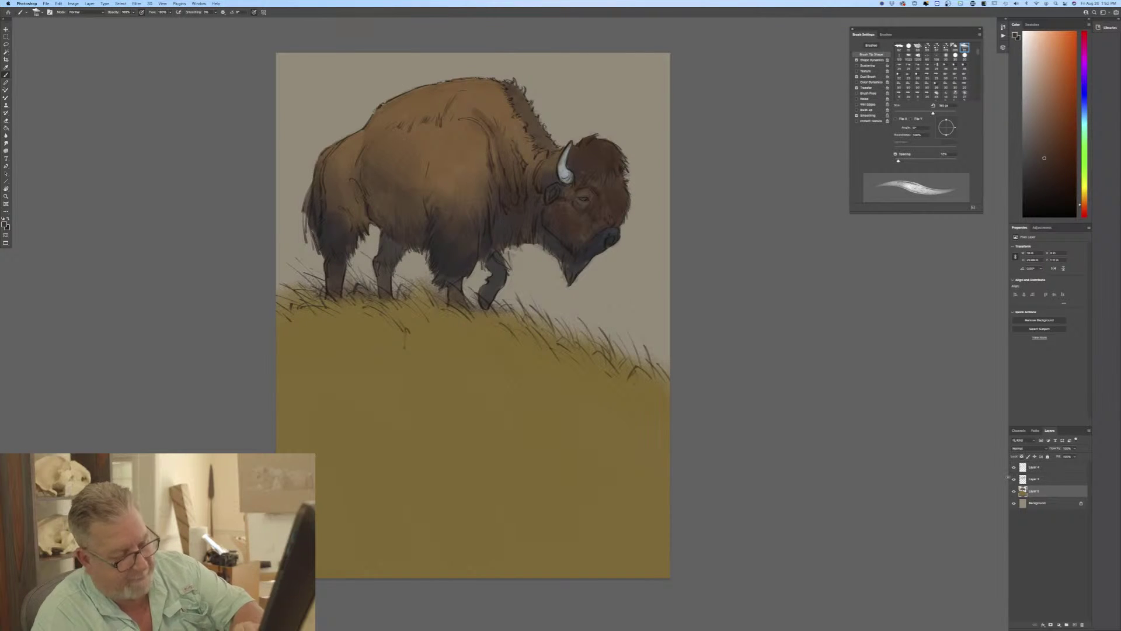
pyautogui.moveTo(516, 89); pyautogui.dragTo(558, 150)
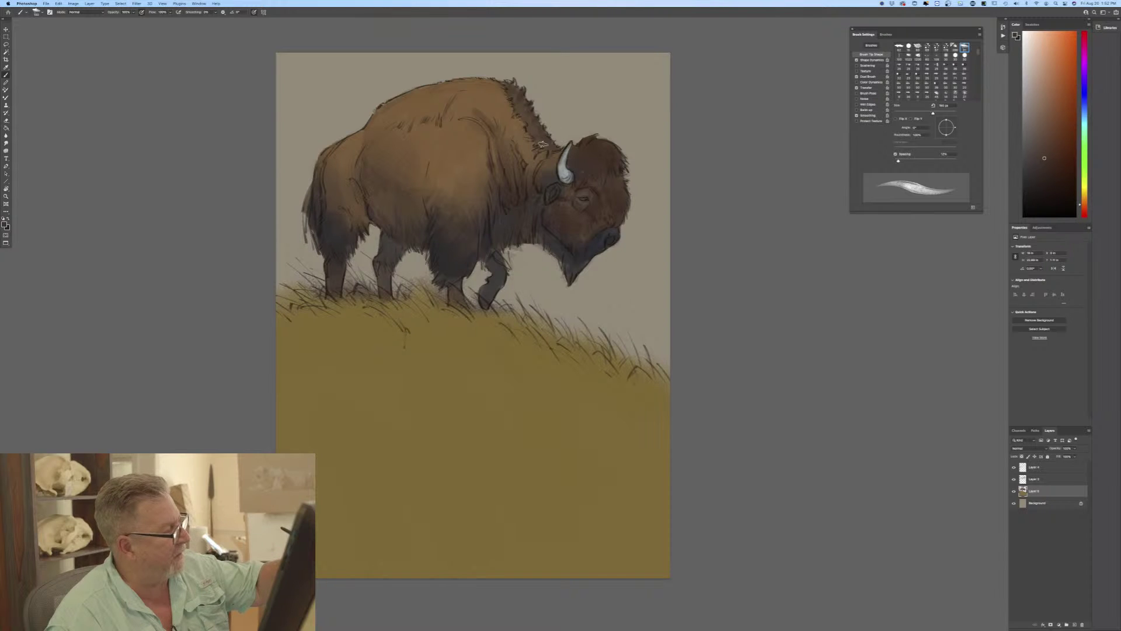
pyautogui.moveTo(513, 82); pyautogui.dragTo(507, 101)
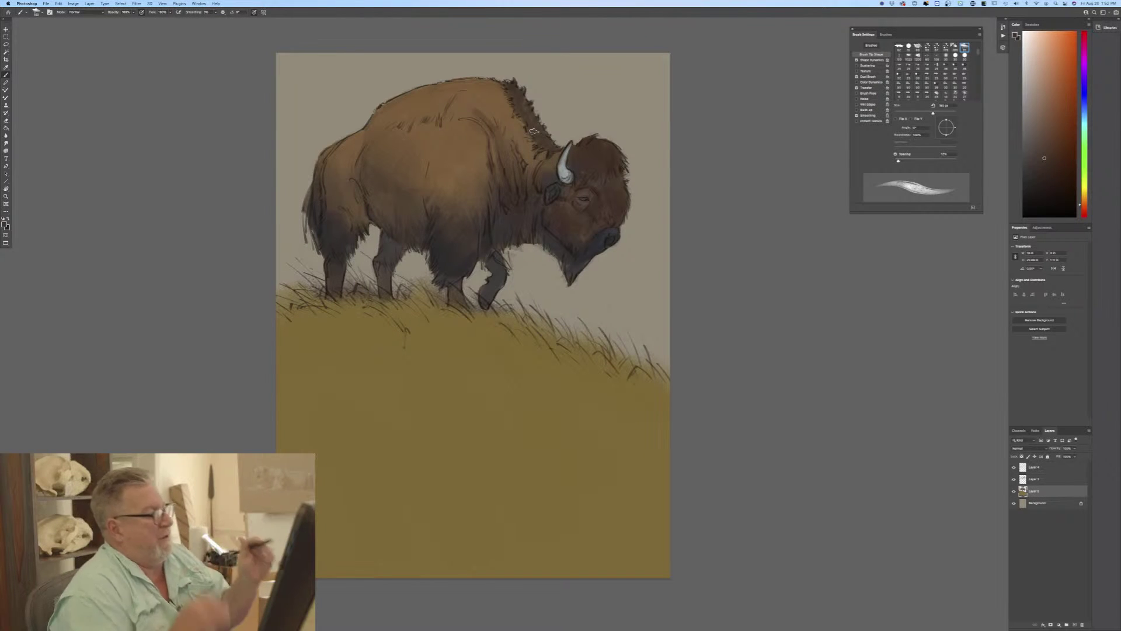
# Choose a darker brown as the foreground color and paint dark accents over the bison's neck, shoulder and hump.
pyautogui.click(5, 225)
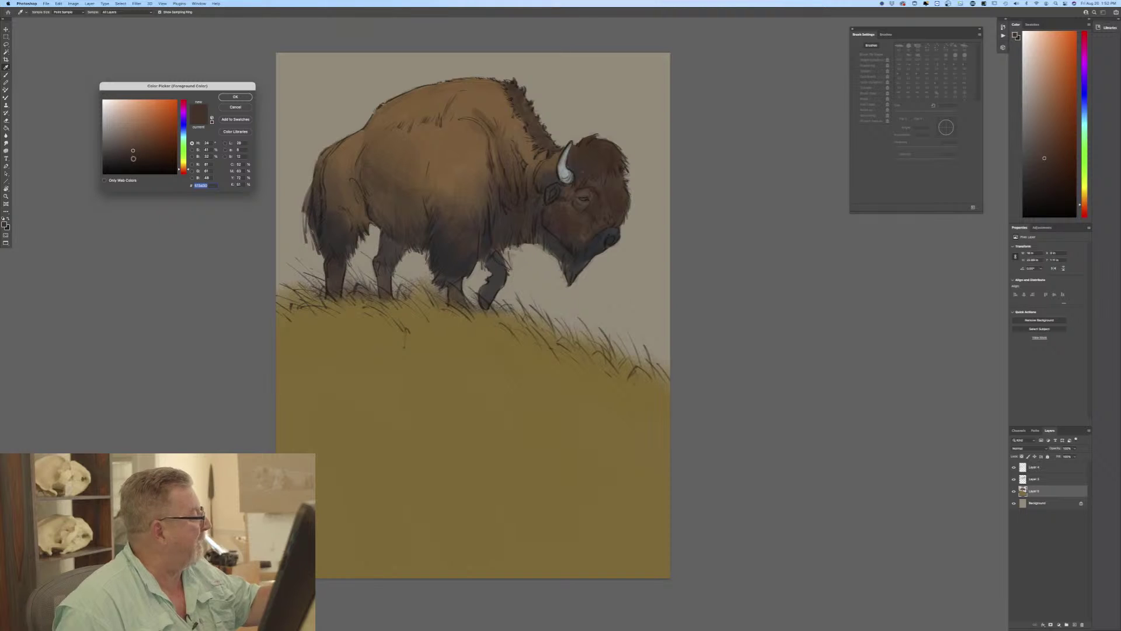
pyautogui.click(133, 159)
pyautogui.click(236, 96)
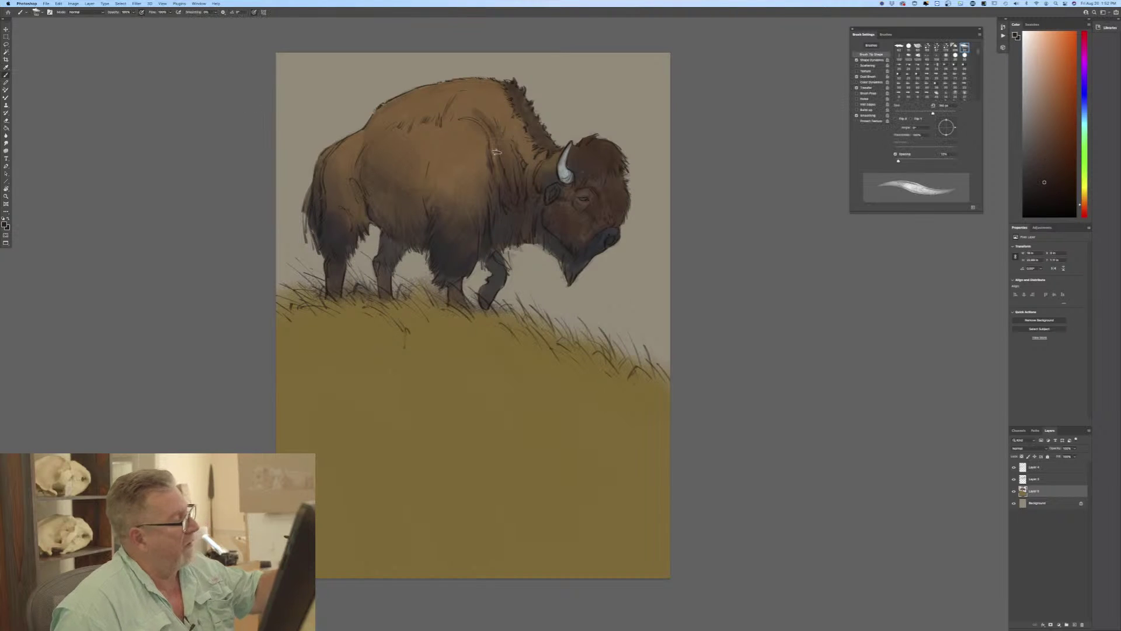
pyautogui.moveTo(549, 153)
pyautogui.mouseDown()
pyautogui.moveTo(535, 115)
pyautogui.moveTo(474, 80)
pyautogui.mouseUp()
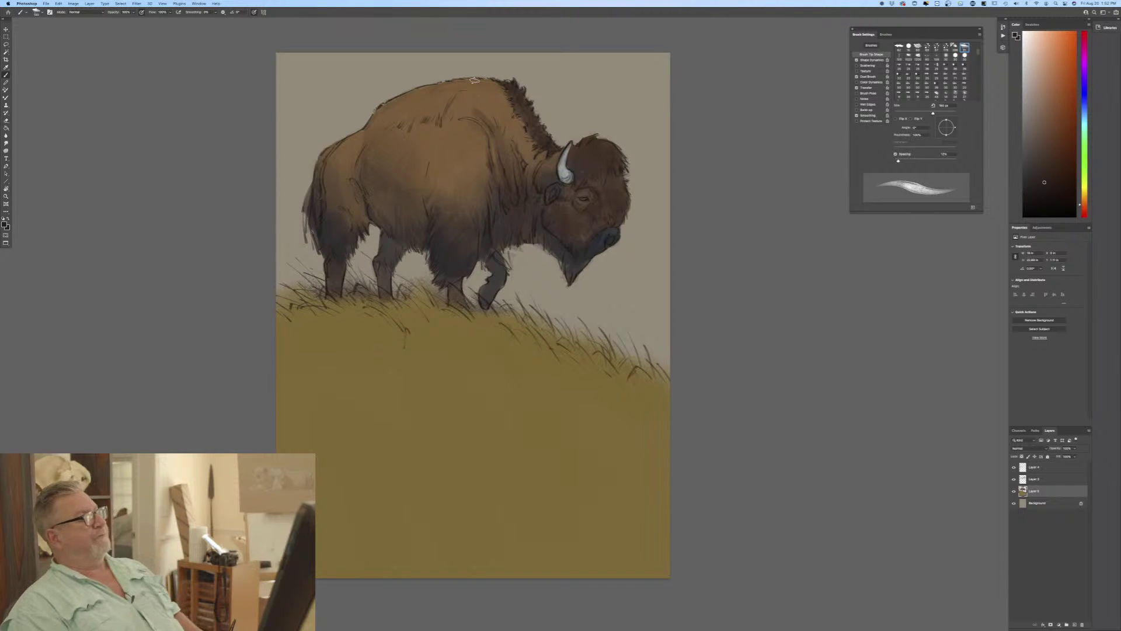
# Sample the bison's body brown, shift it to a lighter, yellower tan, enlarge the brush and paint highlights over the hump, shoulder and flank.
pyautogui.click(6, 223)
pyautogui.click(446, 208)
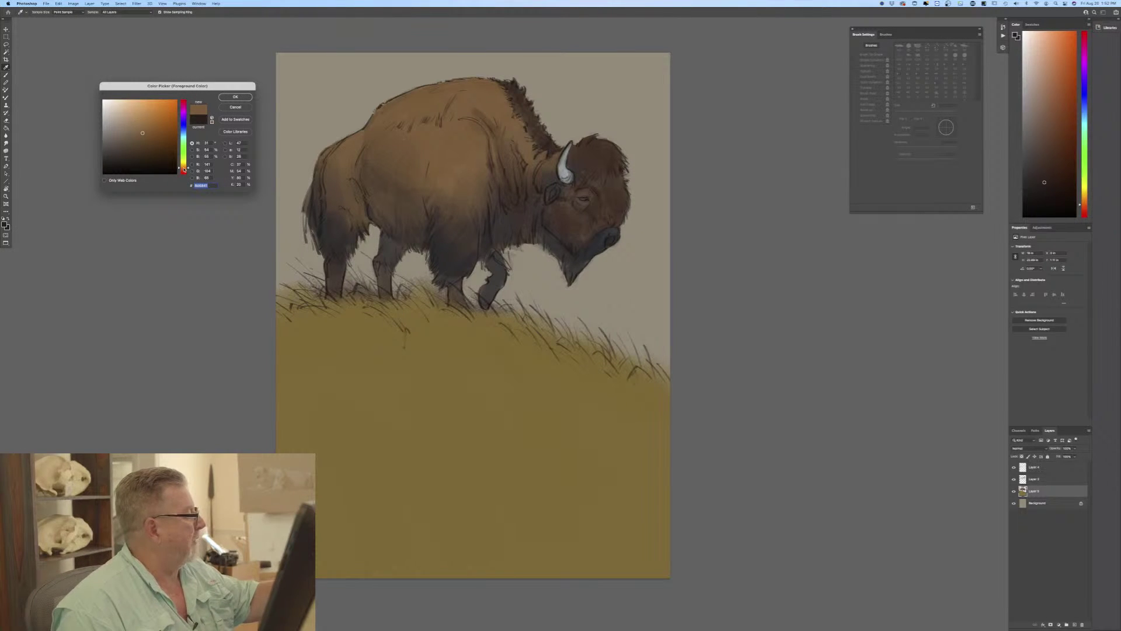
pyautogui.moveTo(184, 170); pyautogui.dragTo(184, 169)
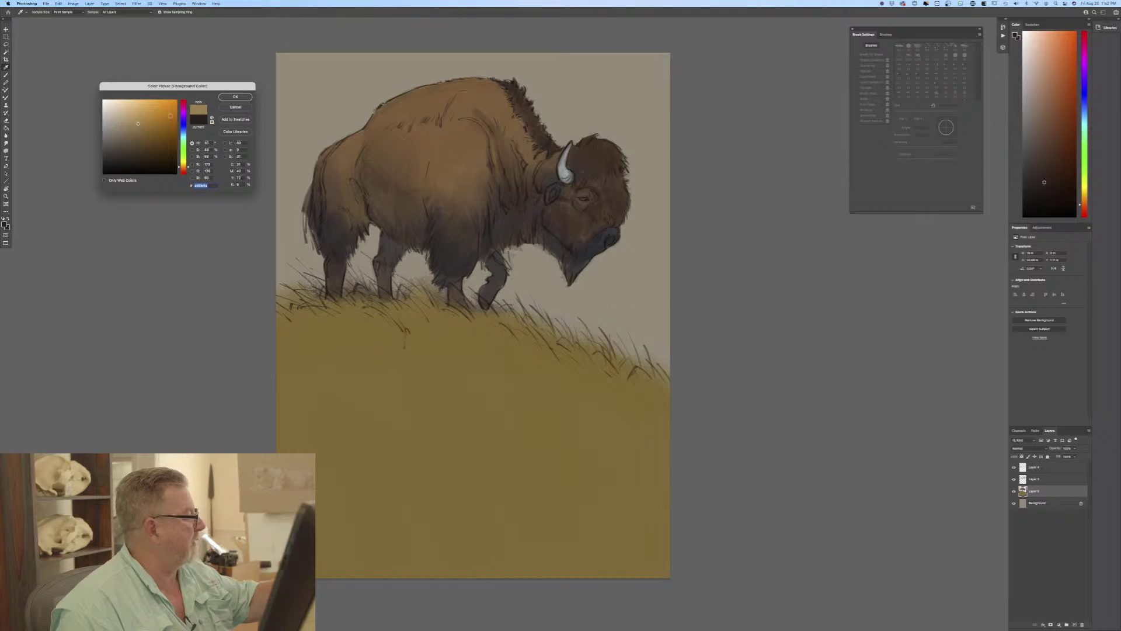
pyautogui.click(236, 96)
pyautogui.press('b')
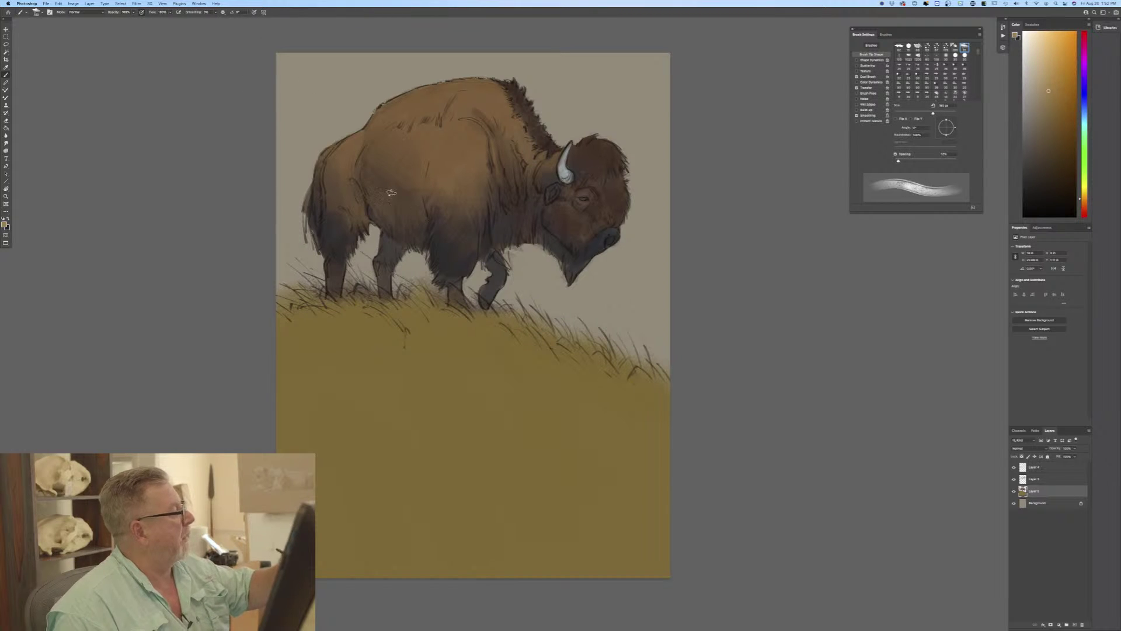
pyautogui.press(']')
pyautogui.press(']')
pyautogui.press(']')
pyautogui.press(']')
pyautogui.press(']')
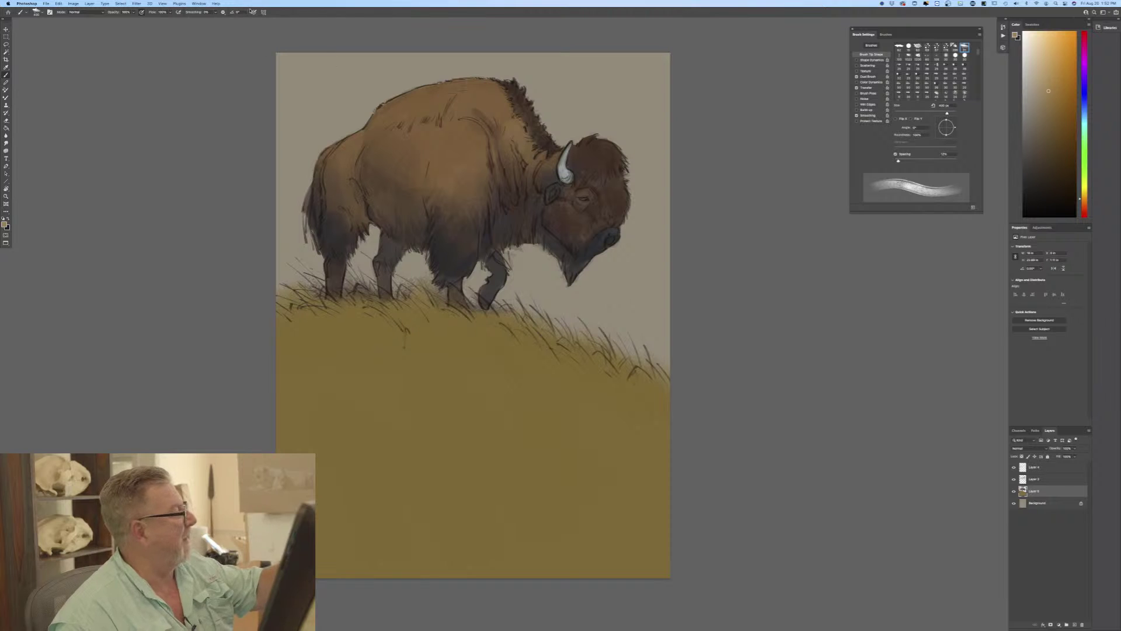
pyautogui.press('[')
pyautogui.press('[')
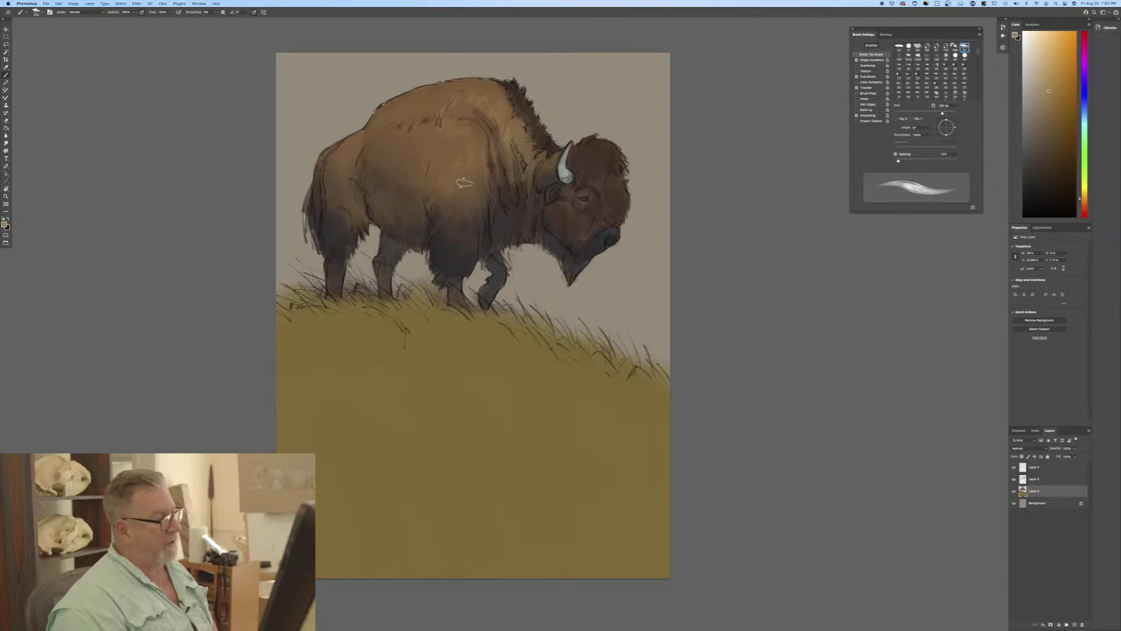
# Switch to floating windows and create a new square white document 5 inches wide, placed beside the bison painting.
pyautogui.press('f')
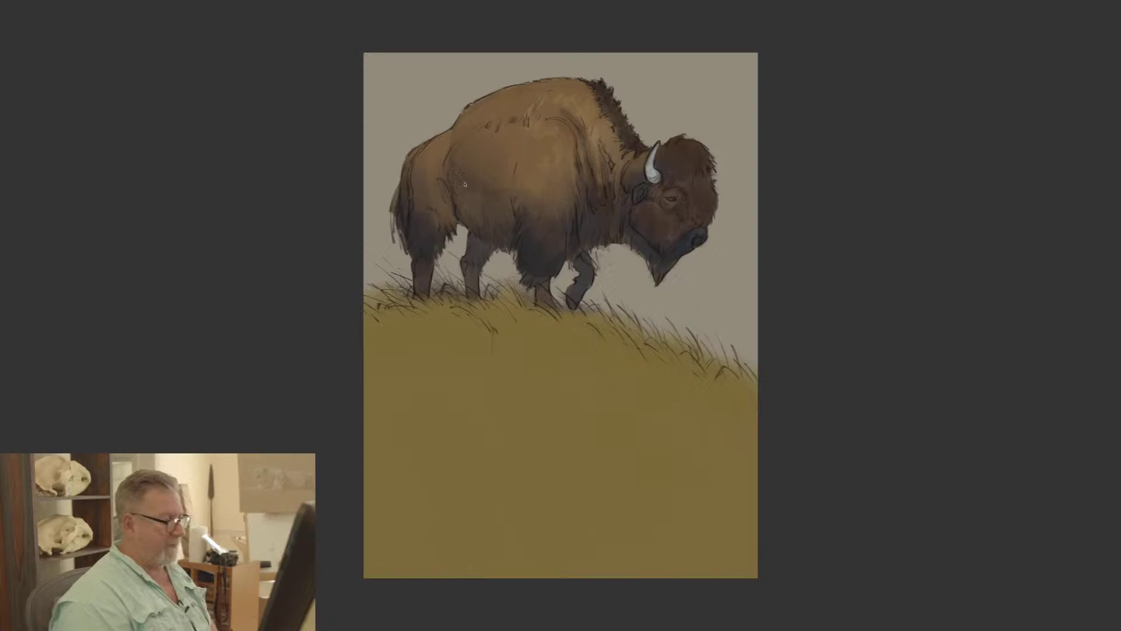
pyautogui.press('f')
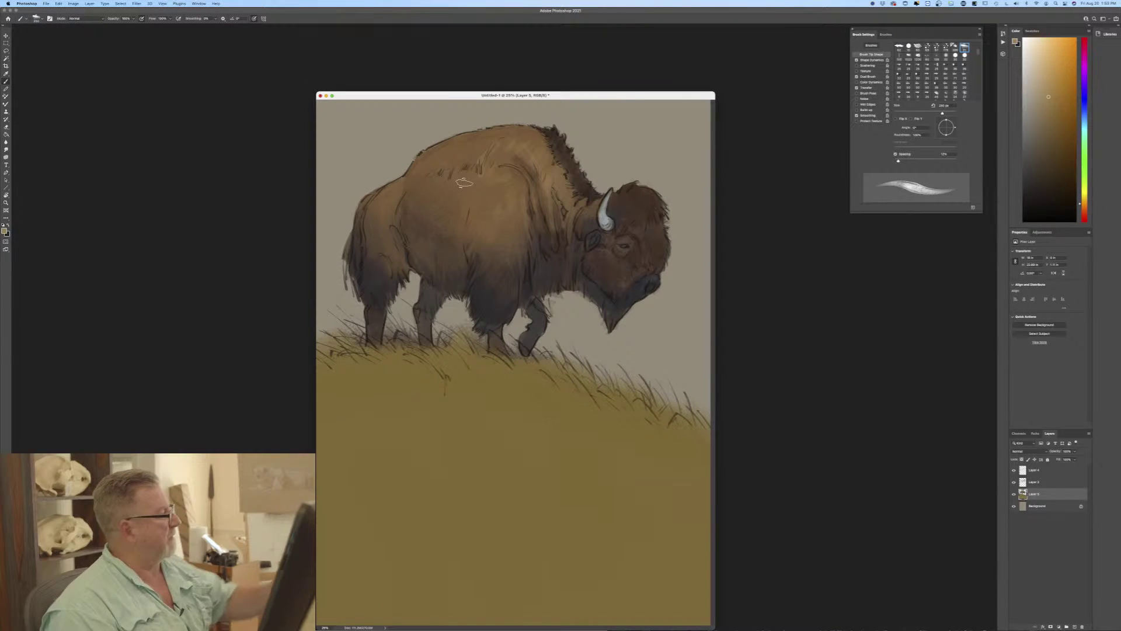
pyautogui.click(46, 3)
pyautogui.click(48, 13)
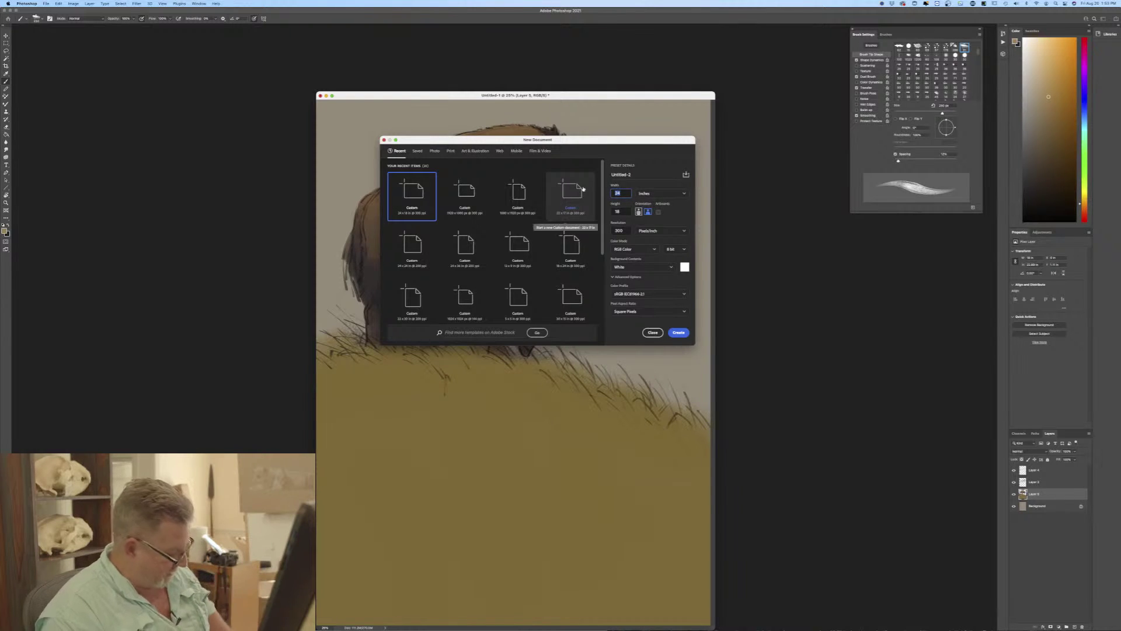
pyautogui.press('Tab')
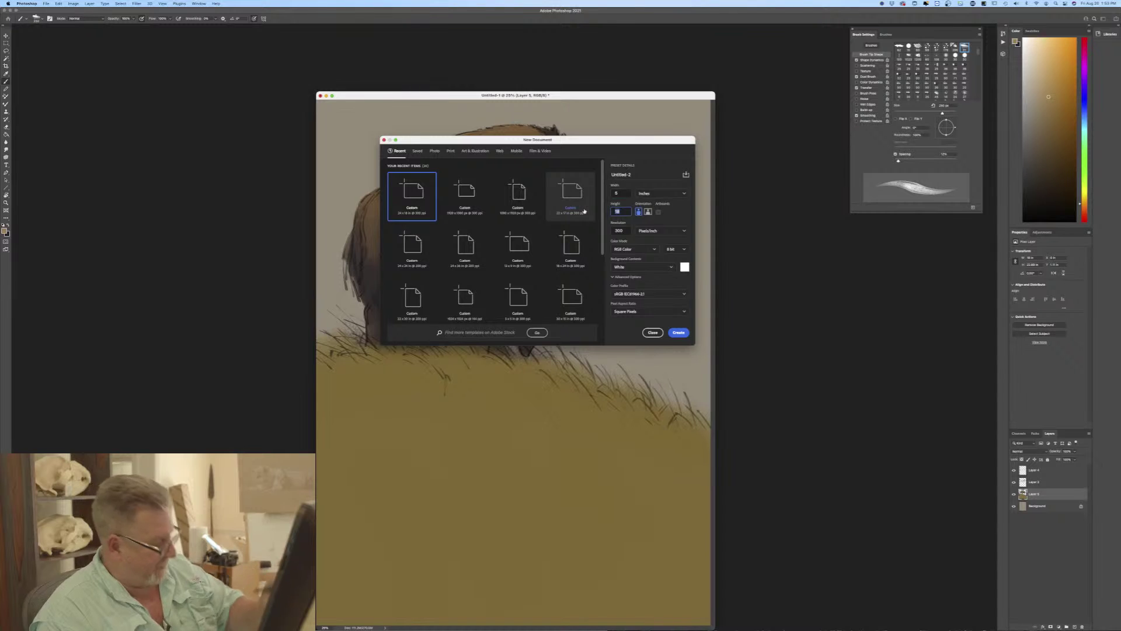
pyautogui.click(674, 333)
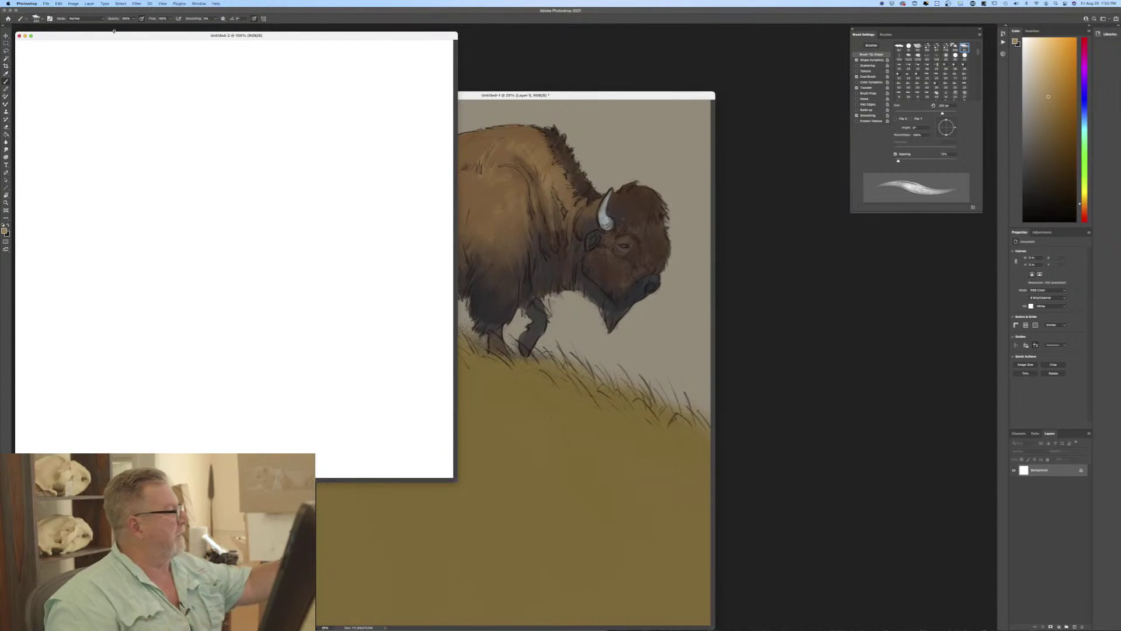
pyautogui.moveTo(99, 35)
pyautogui.mouseDown()
pyautogui.moveTo(380, 120)
pyautogui.moveTo(312, 212)
pyautogui.moveTo(136, 117)
pyautogui.mouseUp()
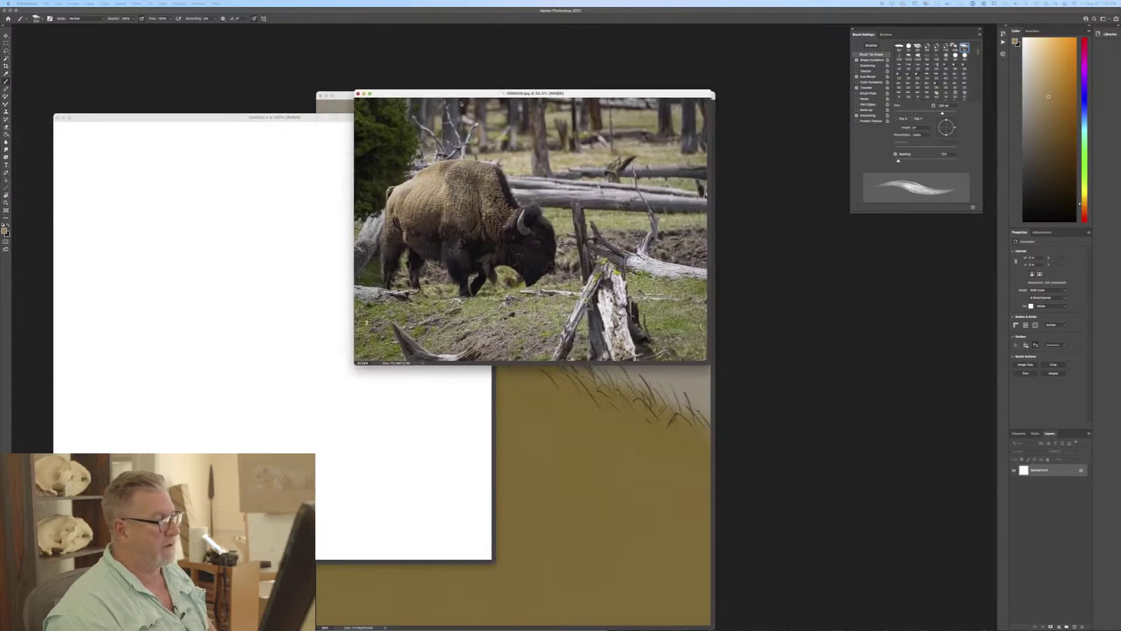
# Examine the bison reference photo's fur up close, and move the photo away from the blank document.
pyautogui.press('super+plus')
pyautogui.press('super+plus')
pyautogui.press('super+plus')
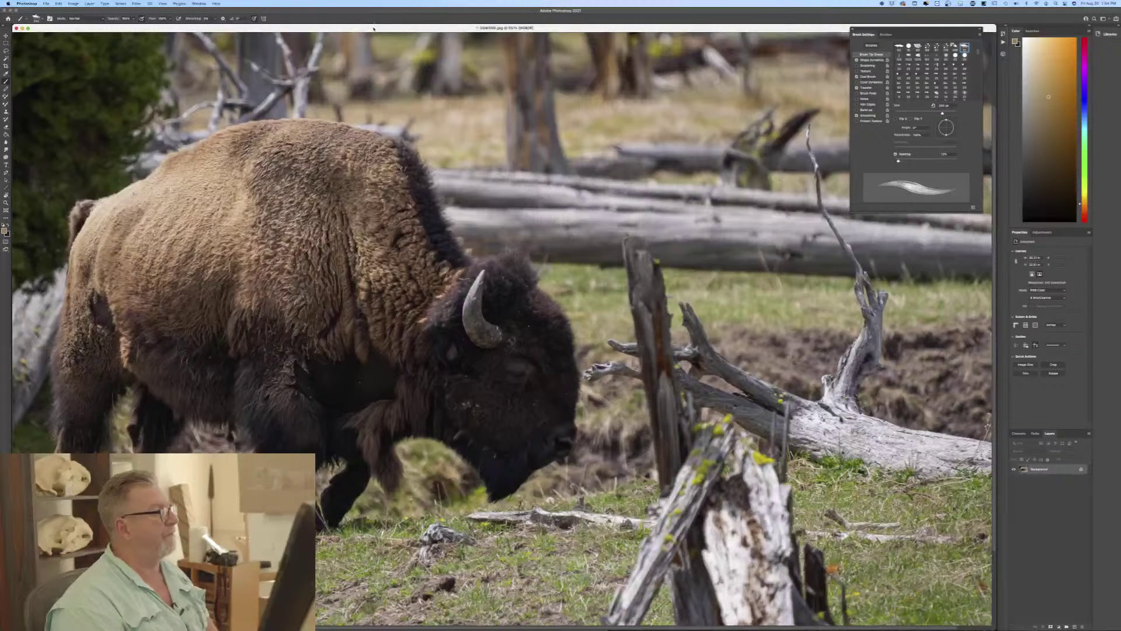
pyautogui.press('super+minus')
pyautogui.press('super+minus')
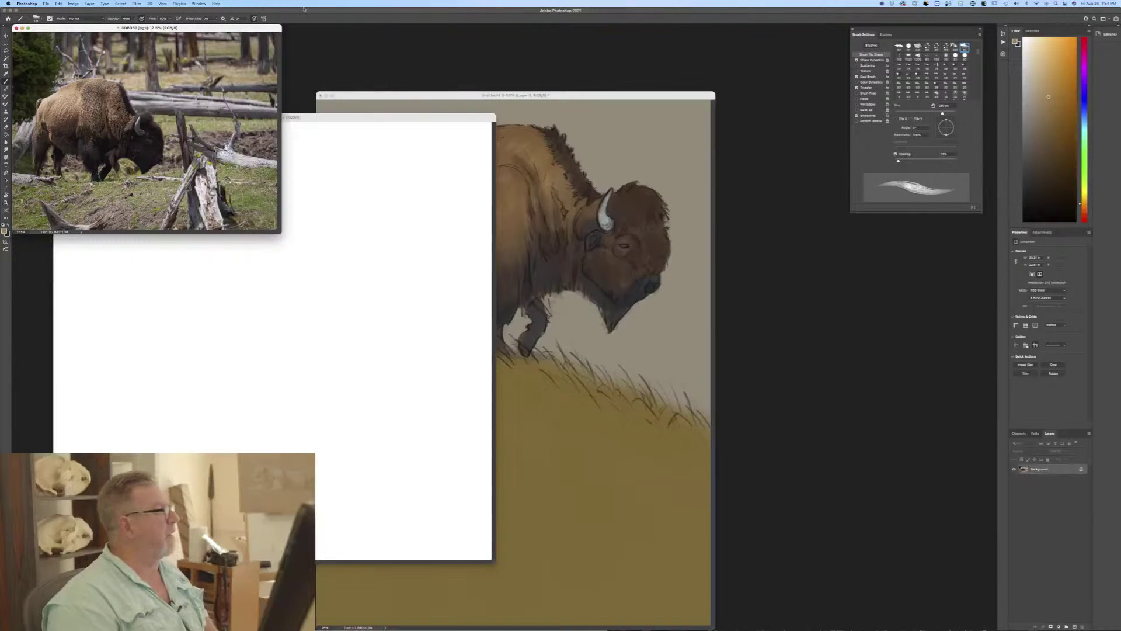
pyautogui.moveTo(231, 29)
pyautogui.mouseDown()
pyautogui.moveTo(236, 40)
pyautogui.moveTo(494, 15)
pyautogui.moveTo(642, 15)
pyautogui.mouseUp()
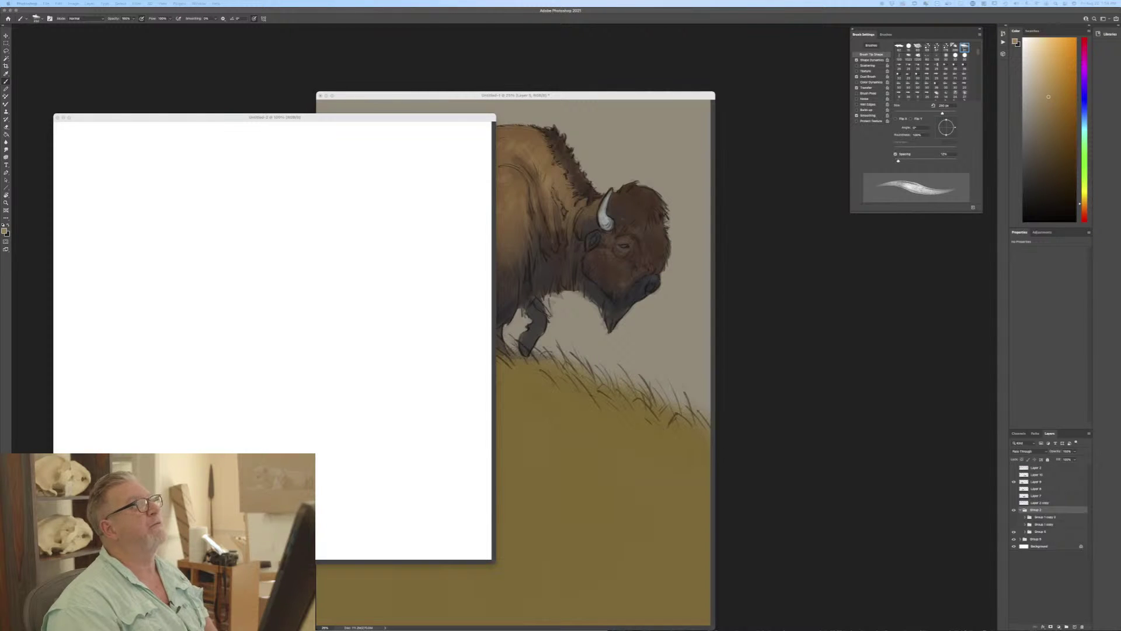
# Examine the illustration of a bear in a snowy landscape with a distant caribou herd, and move it out of the workspace.
pyautogui.moveTo(639, 7)
pyautogui.mouseDown()
pyautogui.moveTo(622, 34)
pyautogui.moveTo(608, 177)
pyautogui.mouseUp()
pyautogui.press('super+equal')
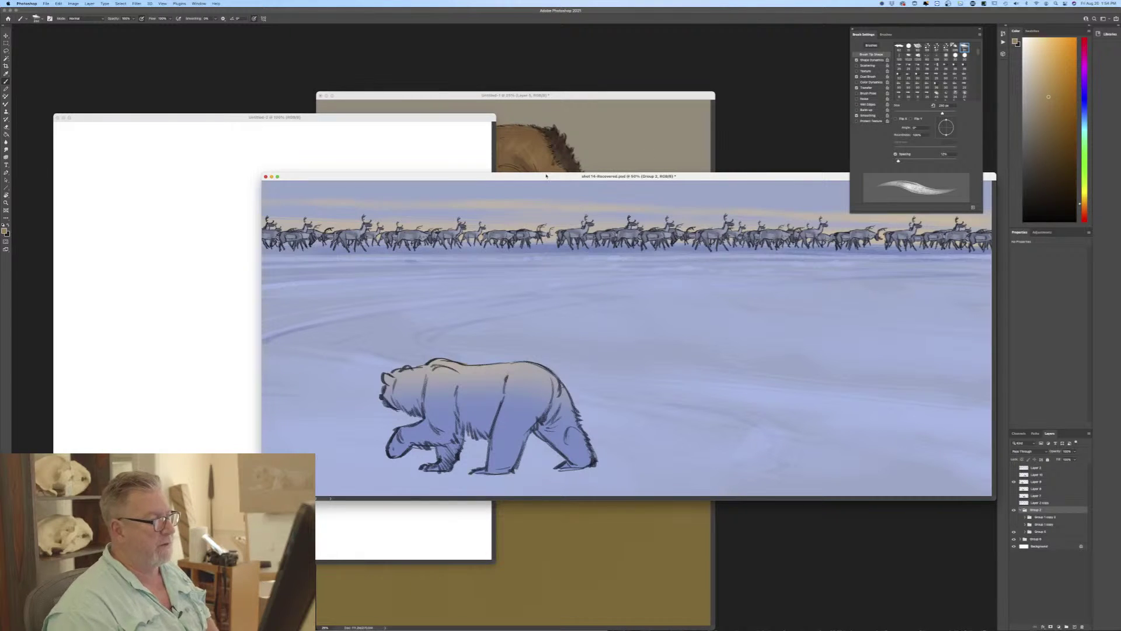
pyautogui.moveTo(546, 175); pyautogui.dragTo(404, 163)
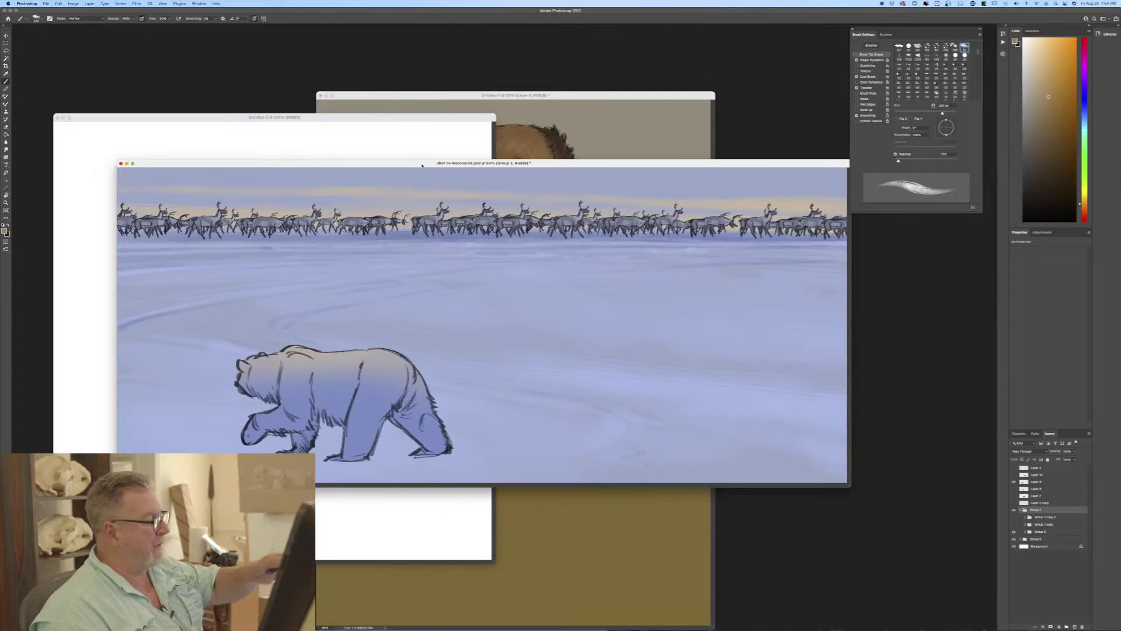
pyautogui.moveTo(422, 166); pyautogui.dragTo(476, 122)
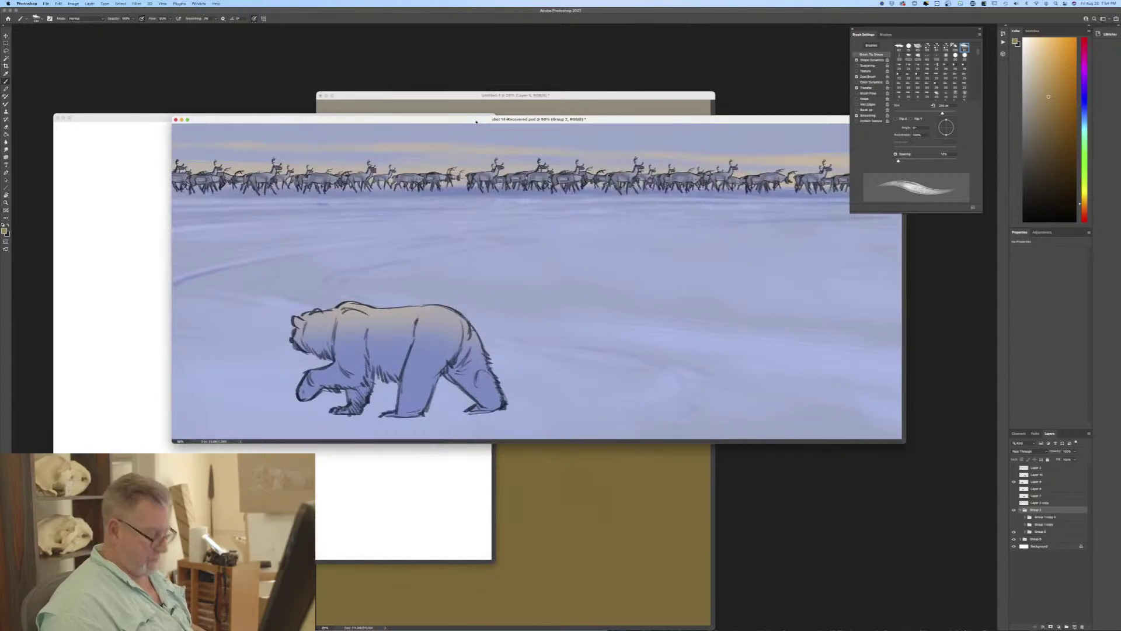
pyautogui.press('super+minus')
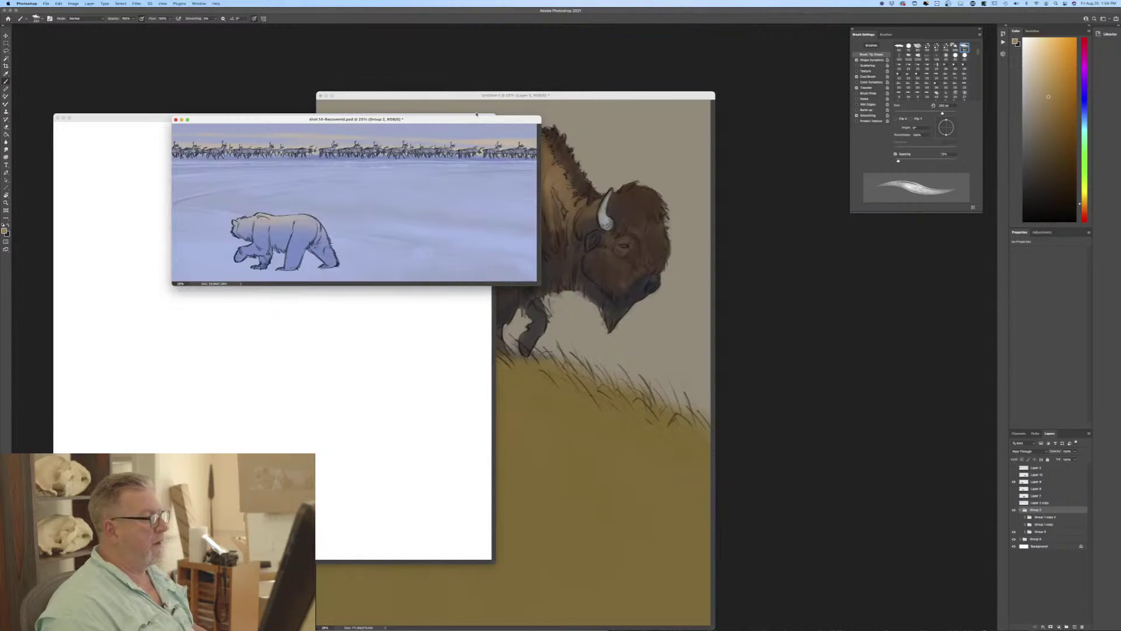
pyautogui.moveTo(446, 121); pyautogui.dragTo(467, 7)
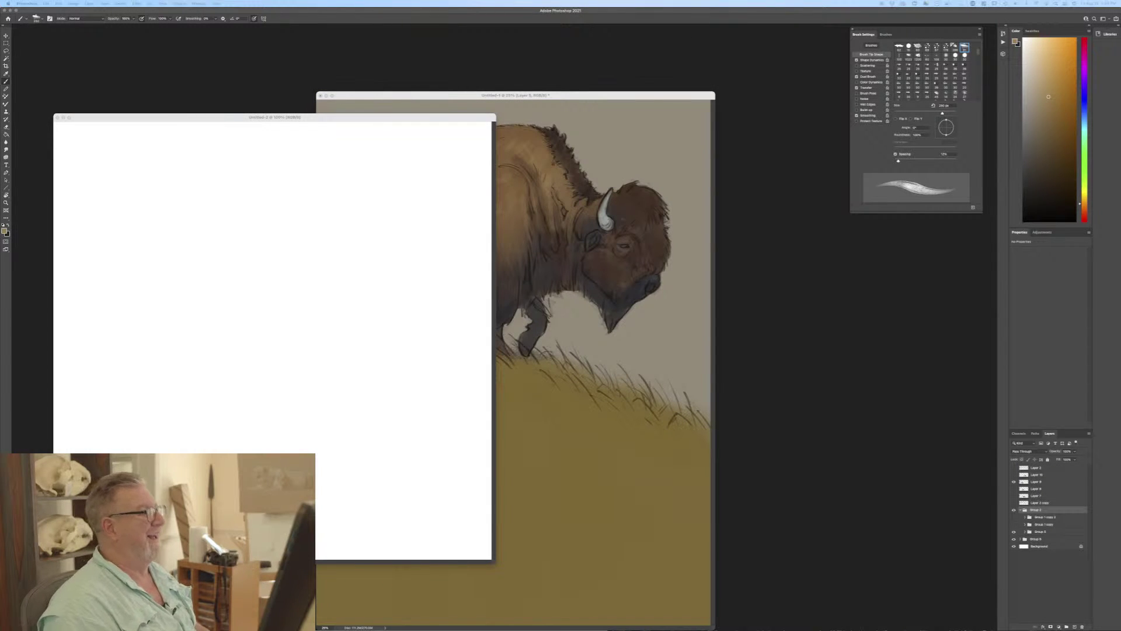
# Bring the blank document forward, choose a near-black foreground color and select a small textured brush with a tapered stroke.
pyautogui.moveTo(426, 118); pyautogui.dragTo(649, 134)
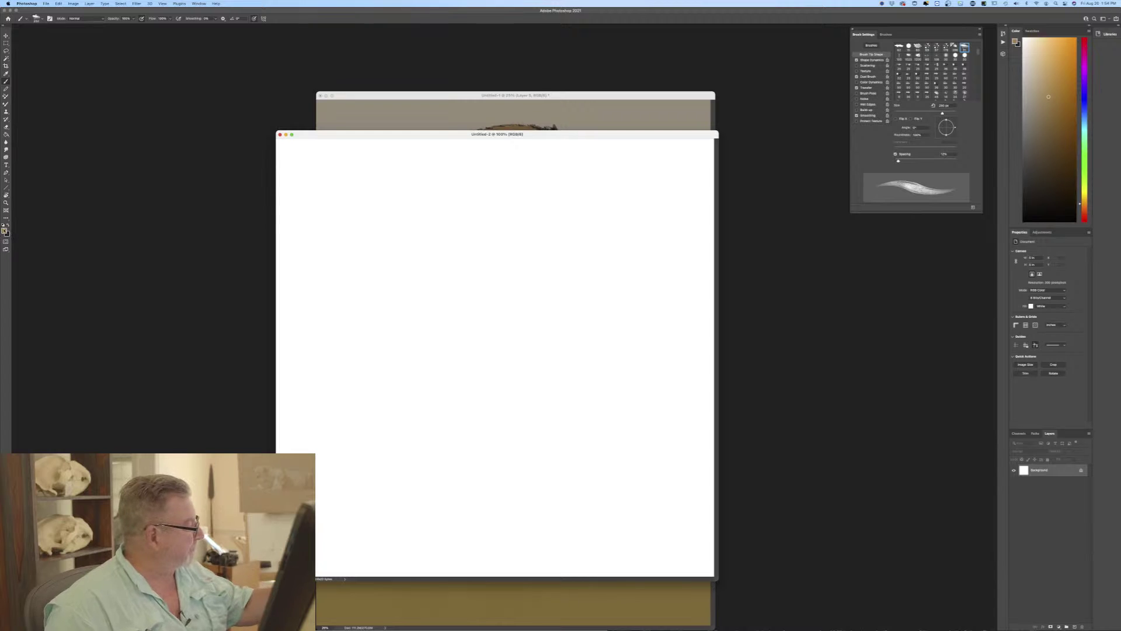
pyautogui.click(4, 230)
pyautogui.click(121, 170)
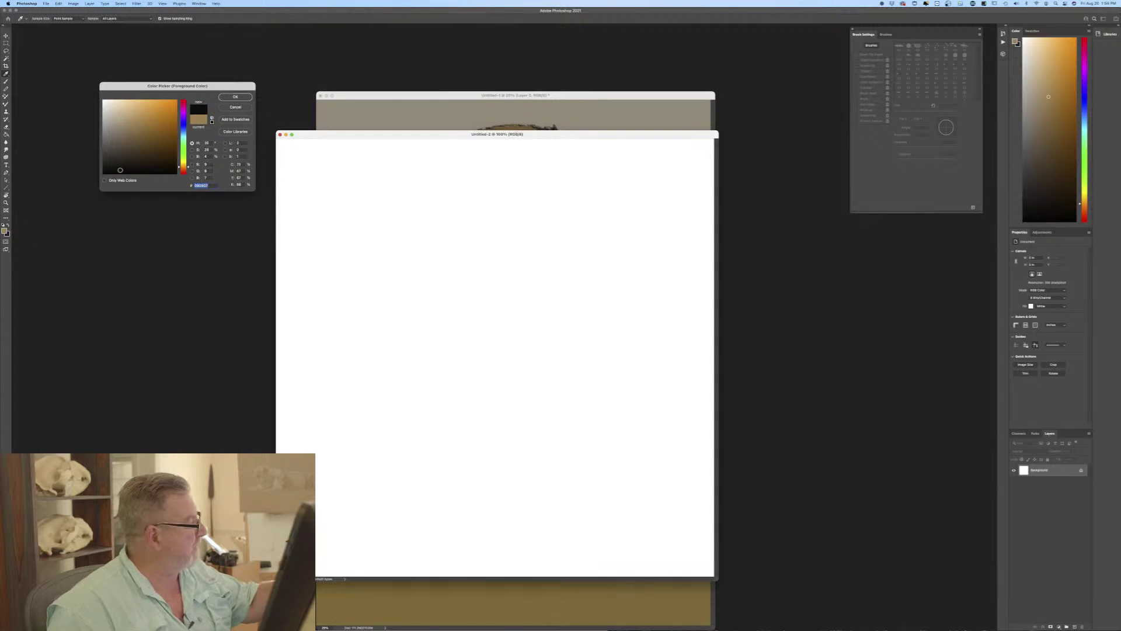
pyautogui.click(232, 97)
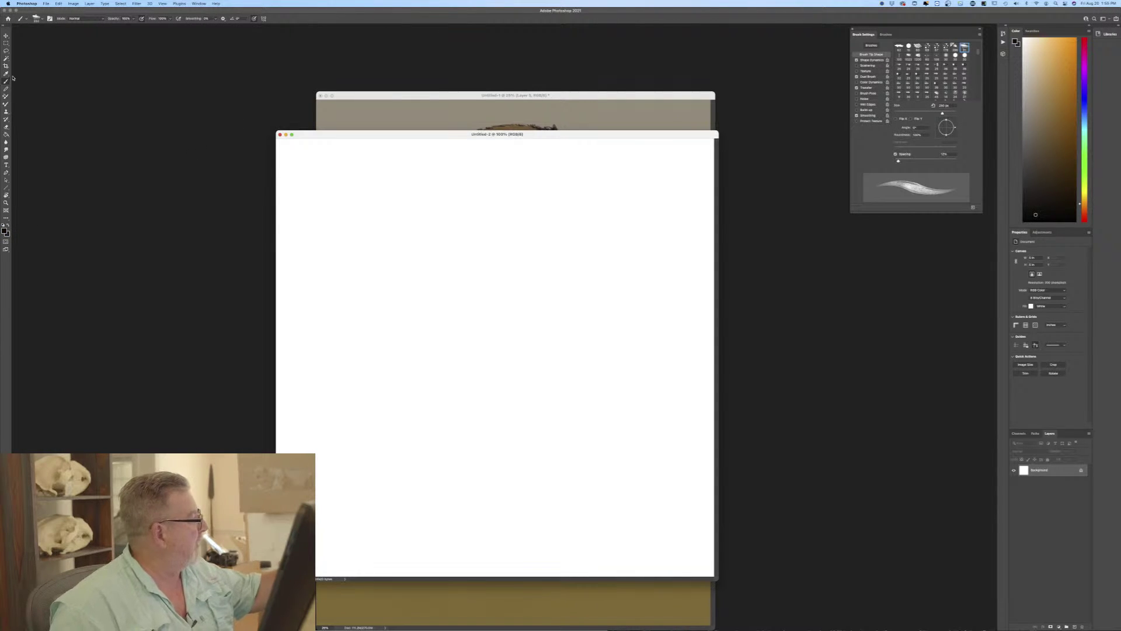
pyautogui.click(35, 19)
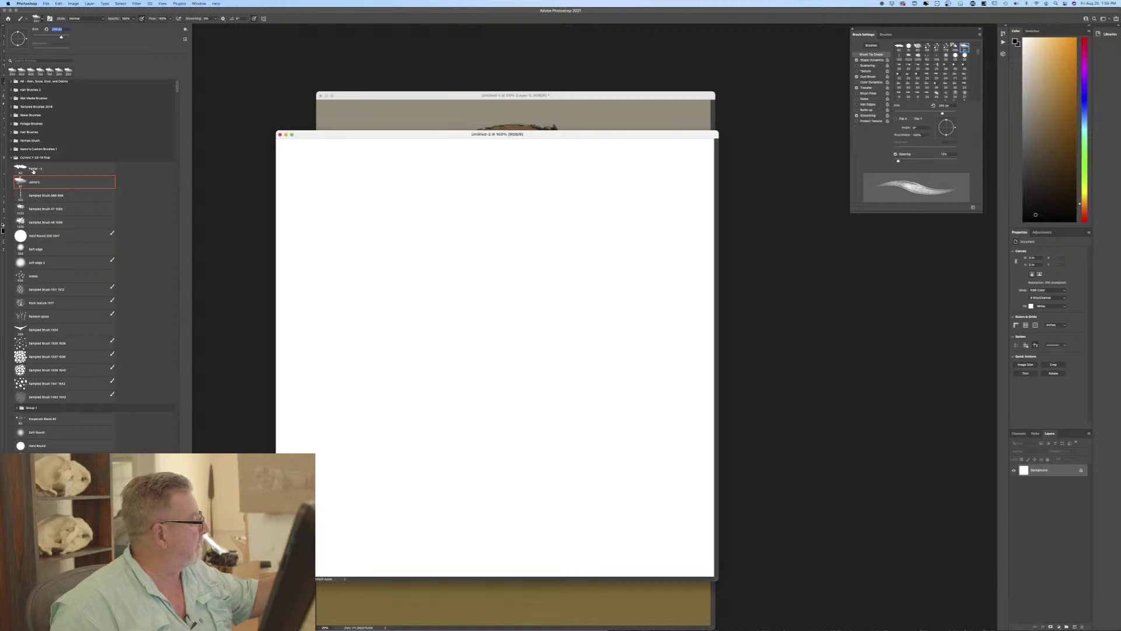
pyautogui.click(34, 170)
pyautogui.click(456, 283)
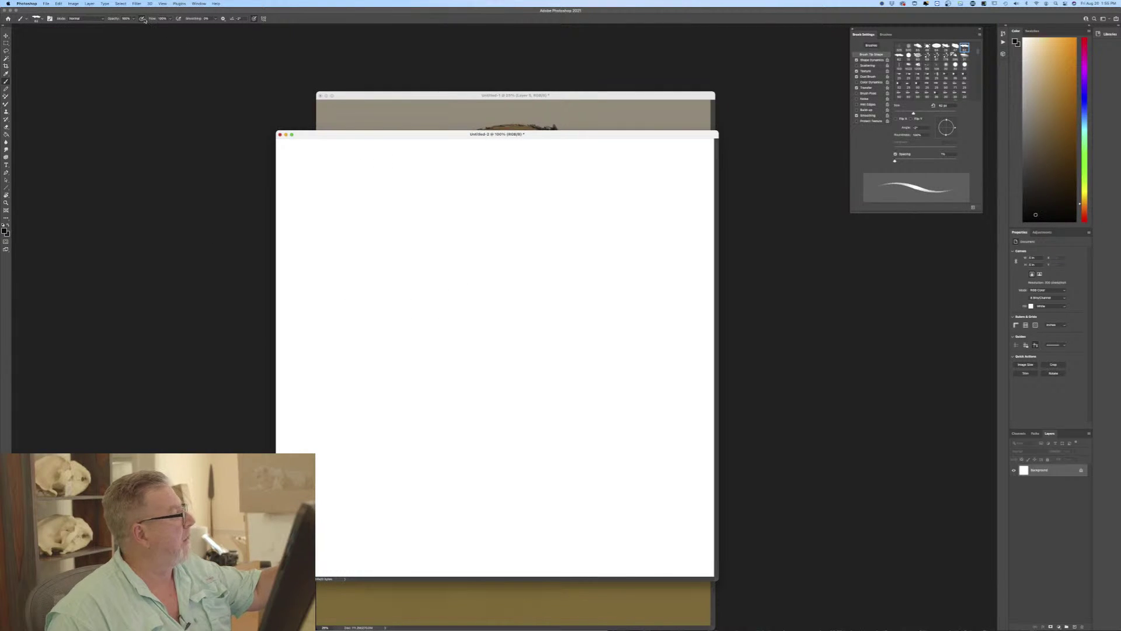
pyautogui.press('[')
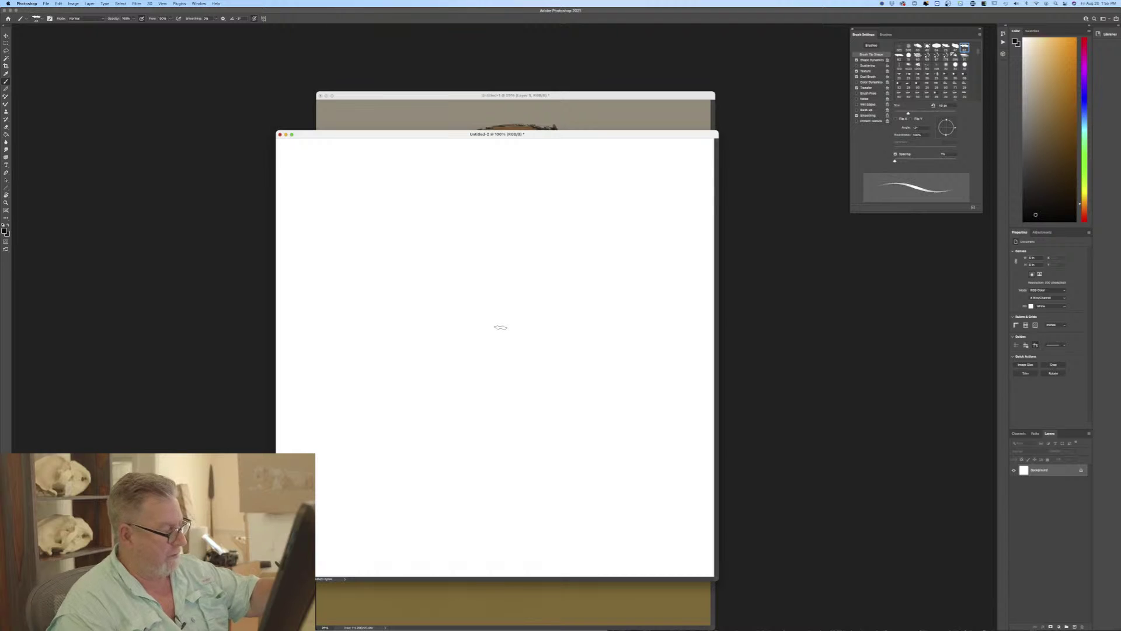
# Paint a cluster of short, curved near-black hair marks in the middle of the blank document, extending it with marks at its edges.
pyautogui.moveTo(504, 336)
pyautogui.mouseDown()
pyautogui.moveTo(513, 326)
pyautogui.moveTo(481, 376)
pyautogui.moveTo(516, 357)
pyautogui.moveTo(518, 340)
pyautogui.moveTo(501, 325)
pyautogui.moveTo(494, 334)
pyautogui.moveTo(530, 345)
pyautogui.moveTo(524, 357)
pyautogui.mouseUp()
pyautogui.moveTo(513, 294)
pyautogui.mouseDown()
pyautogui.moveTo(494, 329)
pyautogui.moveTo(481, 321)
pyautogui.moveTo(497, 307)
pyautogui.moveTo(473, 337)
pyautogui.moveTo(488, 339)
pyautogui.moveTo(470, 376)
pyautogui.mouseUp()
pyautogui.moveTo(464, 338); pyautogui.dragTo(462, 348)
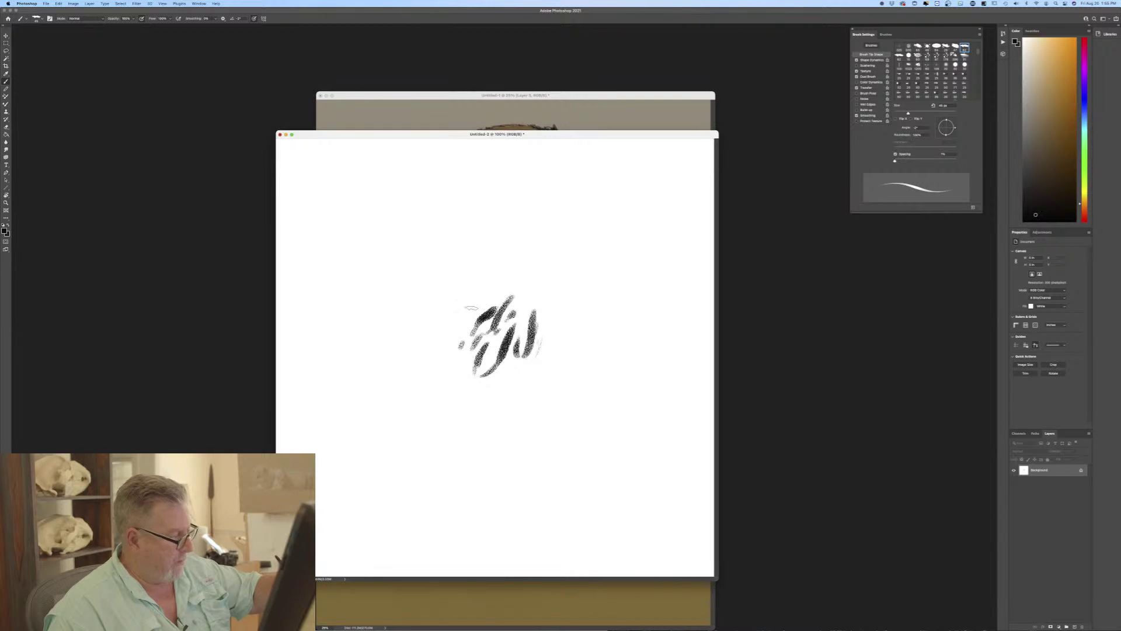
pyautogui.moveTo(472, 308)
pyautogui.mouseDown()
pyautogui.moveTo(440, 356)
pyautogui.moveTo(455, 346)
pyautogui.moveTo(442, 357)
pyautogui.moveTo(439, 322)
pyautogui.moveTo(450, 371)
pyautogui.mouseUp()
pyautogui.moveTo(492, 292)
pyautogui.mouseDown()
pyautogui.moveTo(475, 313)
pyautogui.moveTo(449, 312)
pyautogui.moveTo(450, 299)
pyautogui.moveTo(498, 286)
pyautogui.mouseUp()
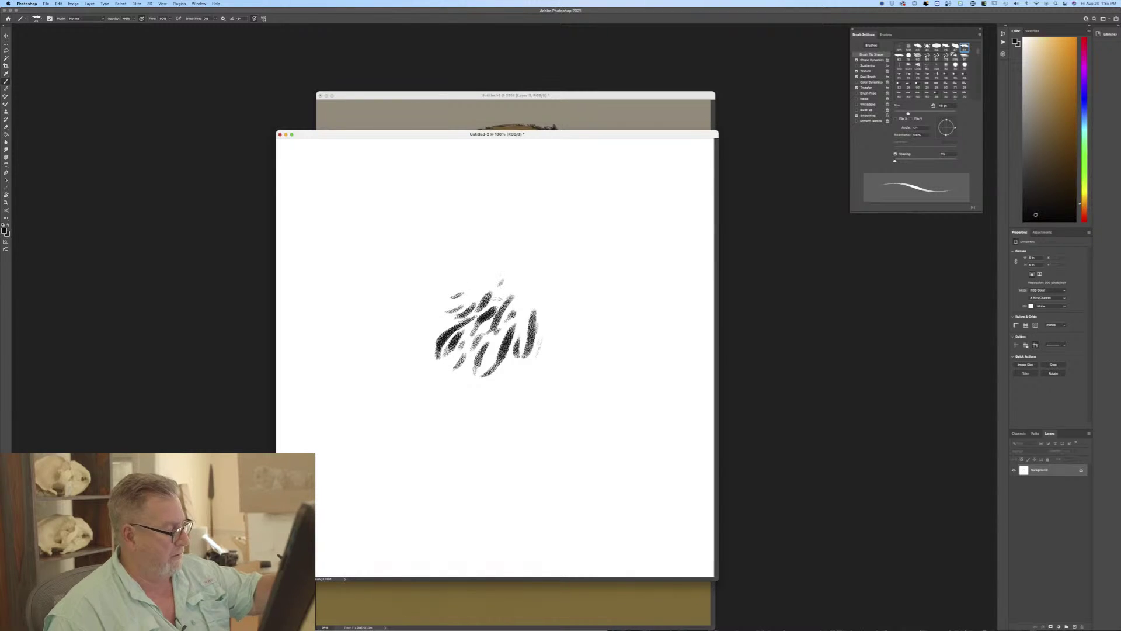
pyautogui.moveTo(520, 370)
pyautogui.mouseDown()
pyautogui.moveTo(504, 402)
pyautogui.moveTo(548, 364)
pyautogui.moveTo(546, 373)
pyautogui.mouseUp()
pyautogui.moveTo(555, 319); pyautogui.dragTo(551, 336)
pyautogui.moveTo(552, 344); pyautogui.dragTo(549, 360)
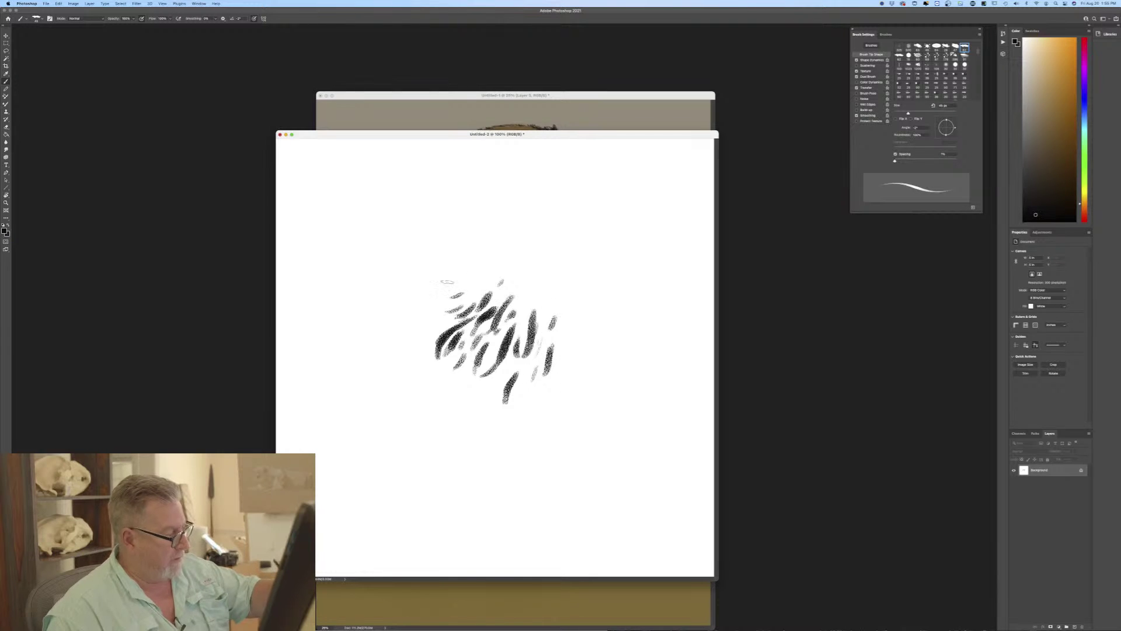
# Fill out the hair cluster with more tapered marks around its outer edges and gaps, reducing the brush size for the lower ones.
pyautogui.moveTo(445, 287)
pyautogui.mouseDown()
pyautogui.moveTo(444, 314)
pyautogui.moveTo(418, 344)
pyautogui.mouseUp()
pyautogui.moveTo(460, 374); pyautogui.dragTo(448, 396)
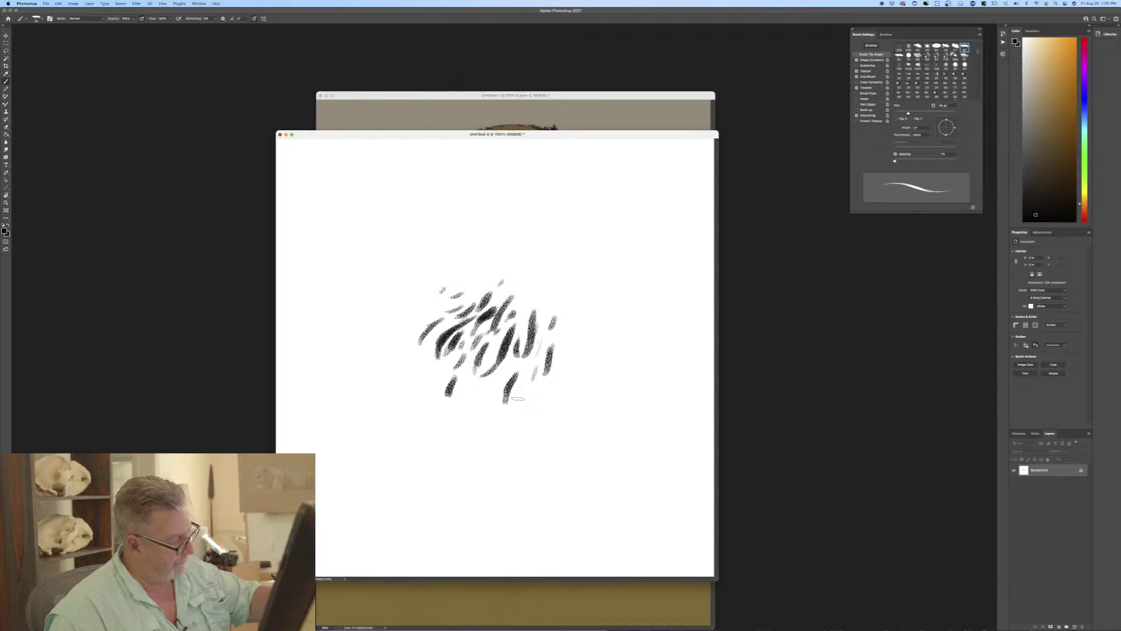
pyautogui.moveTo(521, 404)
pyautogui.mouseDown()
pyautogui.moveTo(516, 427)
pyautogui.moveTo(475, 414)
pyautogui.mouseUp()
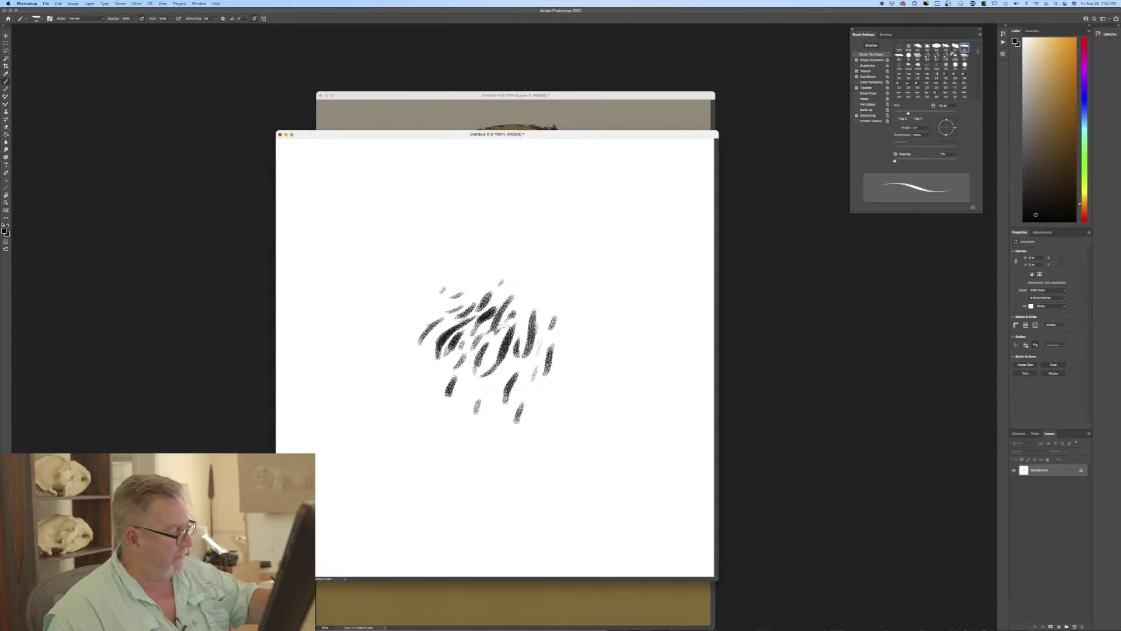
pyautogui.moveTo(538, 275); pyautogui.dragTo(525, 303)
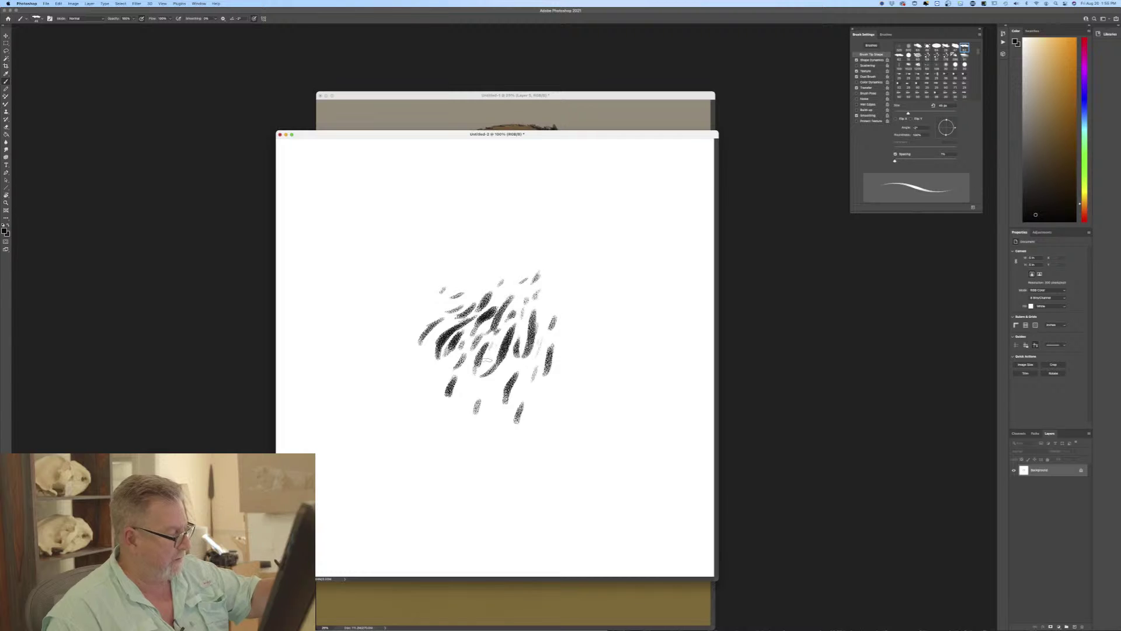
pyautogui.moveTo(472, 354)
pyautogui.mouseDown()
pyautogui.moveTo(465, 382)
pyautogui.moveTo(446, 367)
pyautogui.moveTo(459, 354)
pyautogui.moveTo(434, 366)
pyautogui.moveTo(430, 342)
pyautogui.moveTo(422, 363)
pyautogui.mouseUp()
pyautogui.press('[')
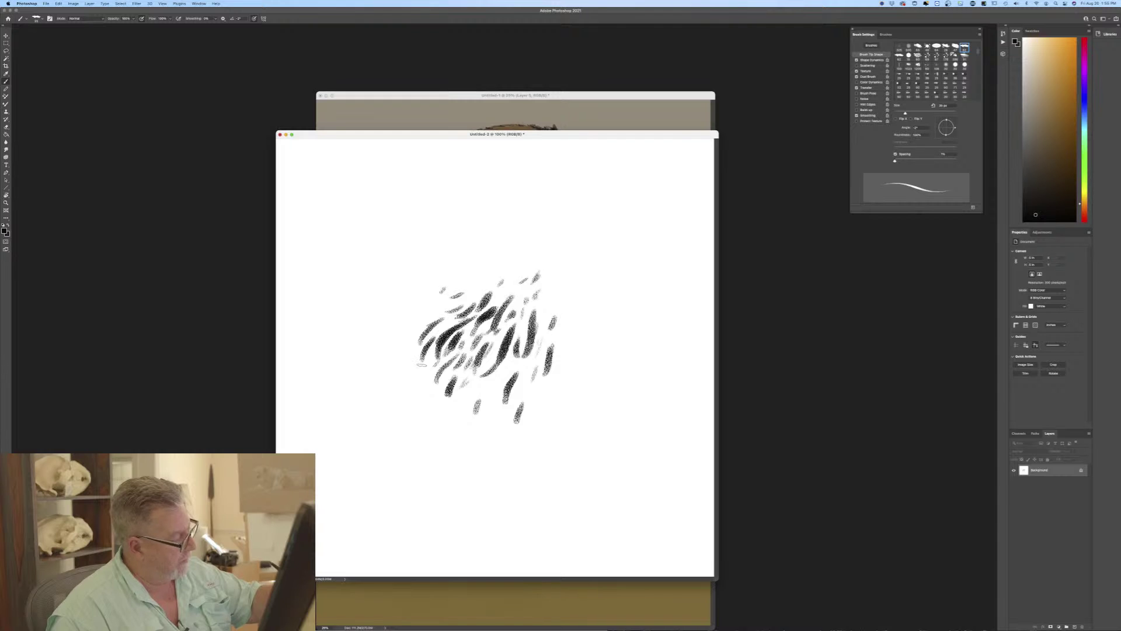
pyautogui.moveTo(507, 359)
pyautogui.mouseDown()
pyautogui.moveTo(492, 391)
pyautogui.moveTo(457, 419)
pyautogui.mouseUp()
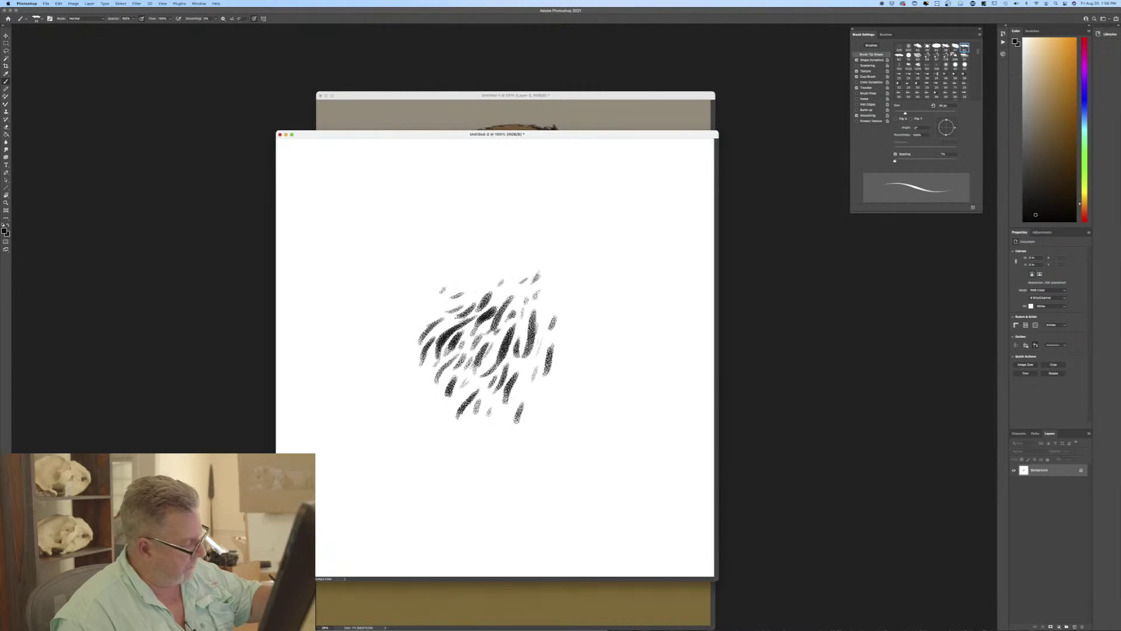
pyautogui.moveTo(439, 388); pyautogui.dragTo(432, 407)
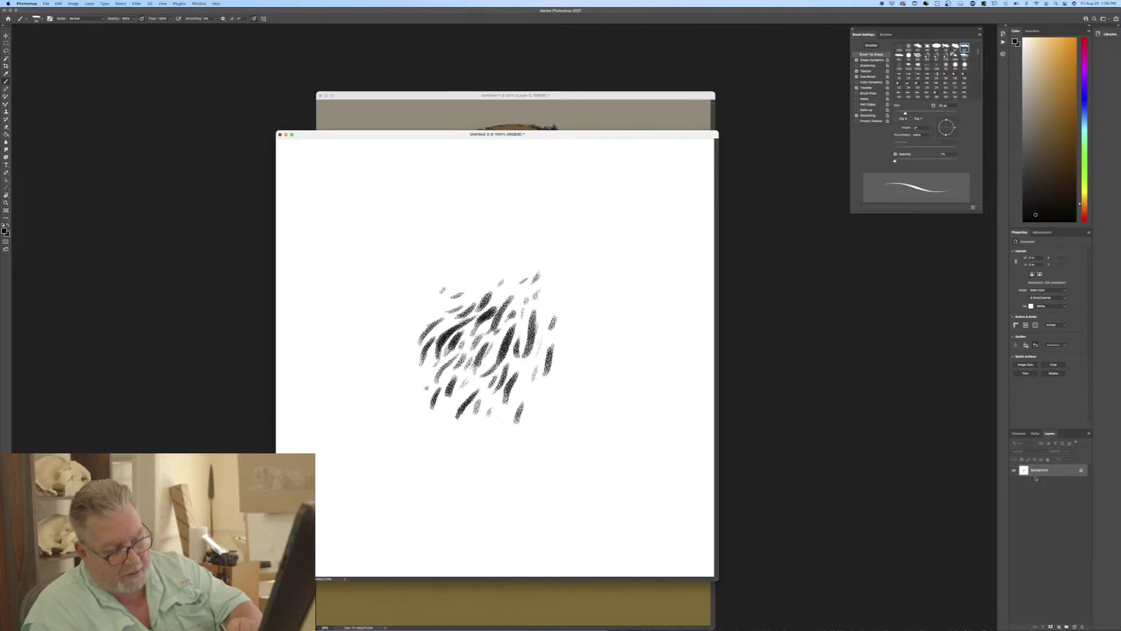
# Set the foreground color to white and close the hair-mark document without saving it.
pyautogui.click(5, 231)
pyautogui.click(234, 97)
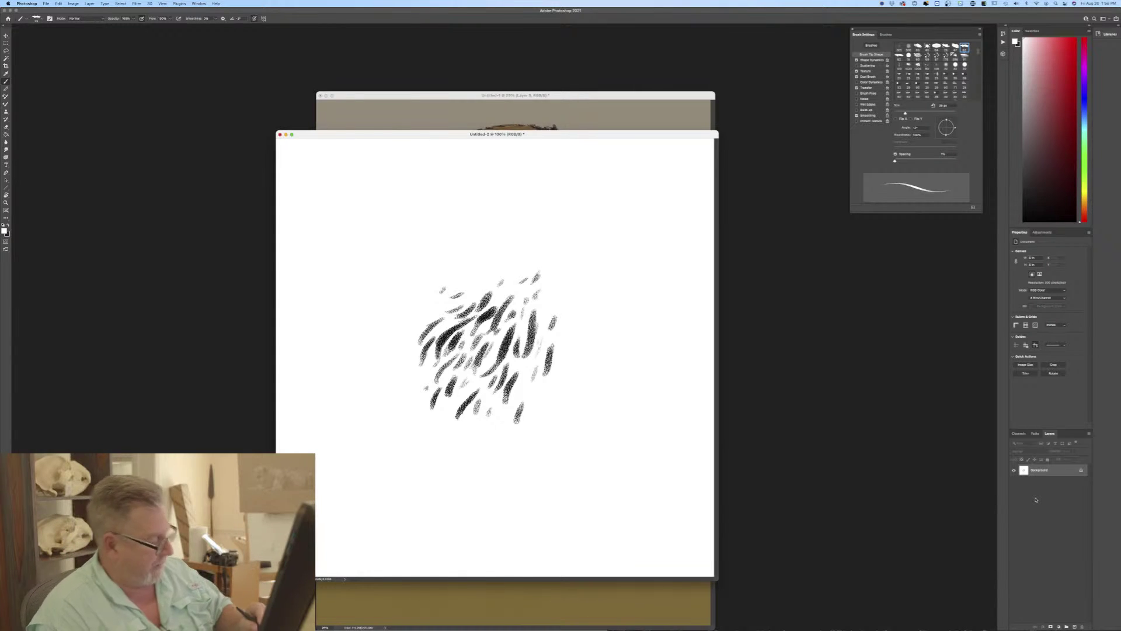
pyautogui.click(280, 135)
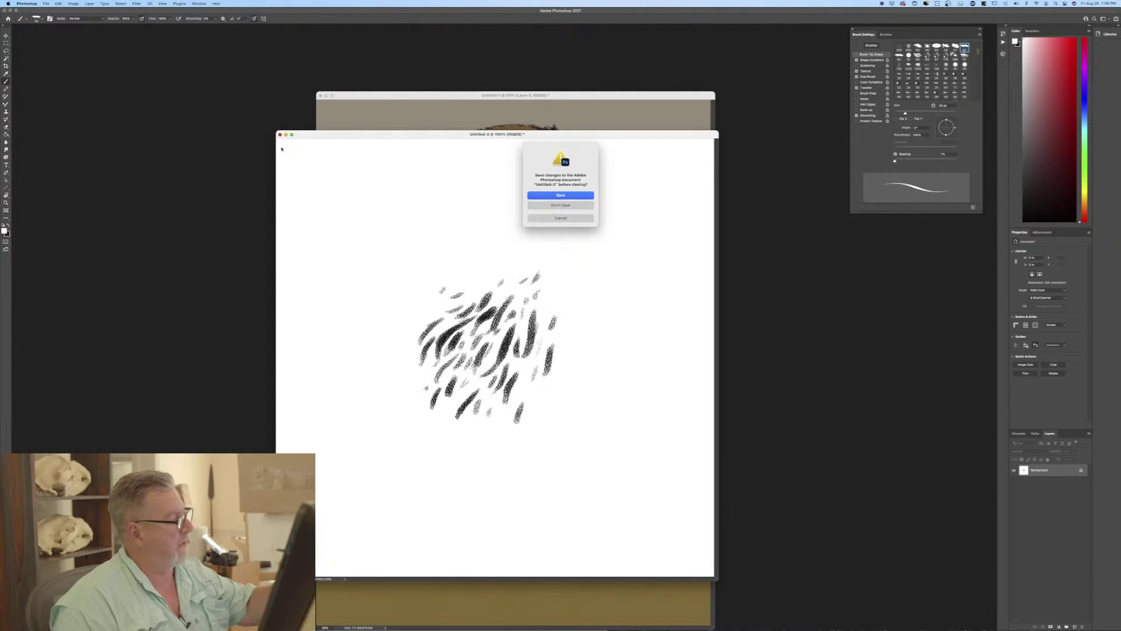
pyautogui.click(548, 205)
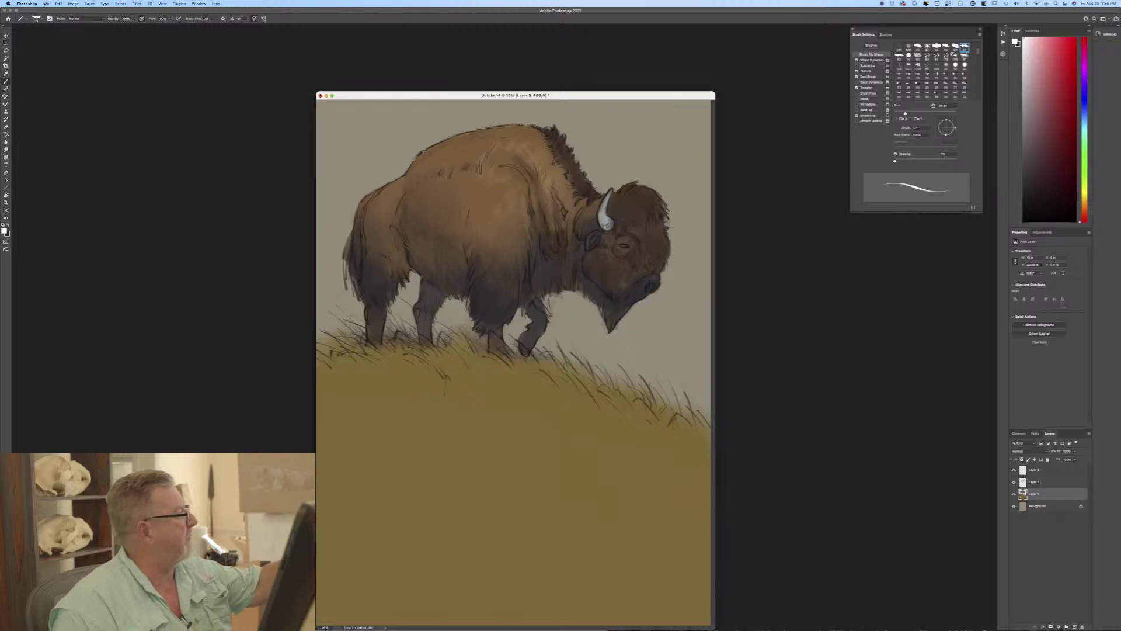
# Create a new white 5 by 5 inch document with an empty layer above the background, placed over the bison painting.
pyautogui.click(46, 4)
pyautogui.click(54, 11)
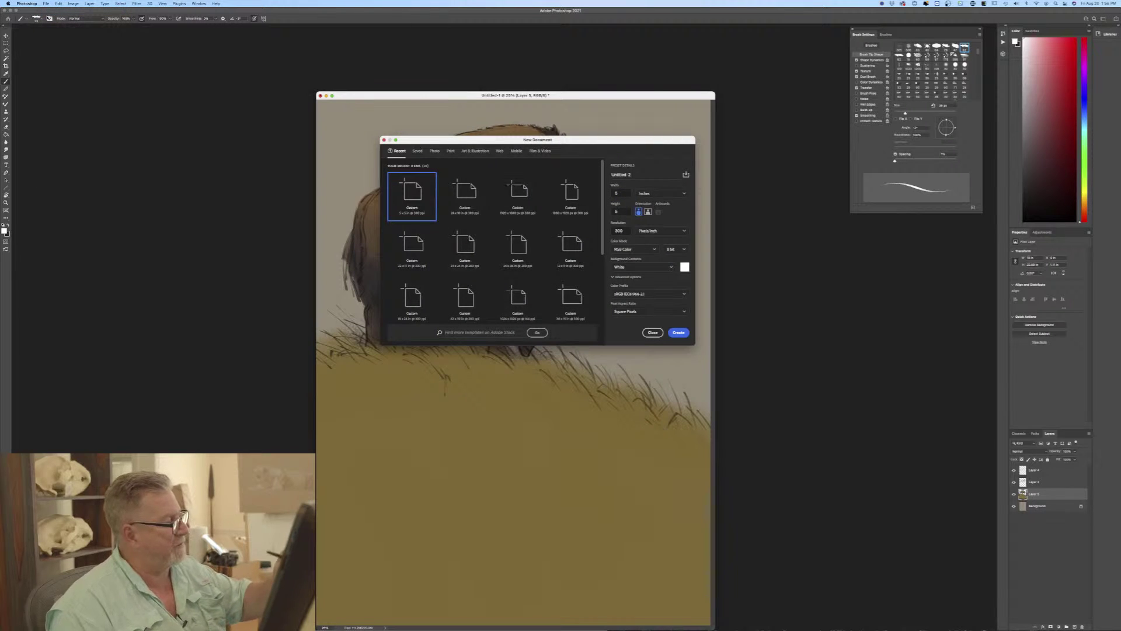
pyautogui.click(677, 333)
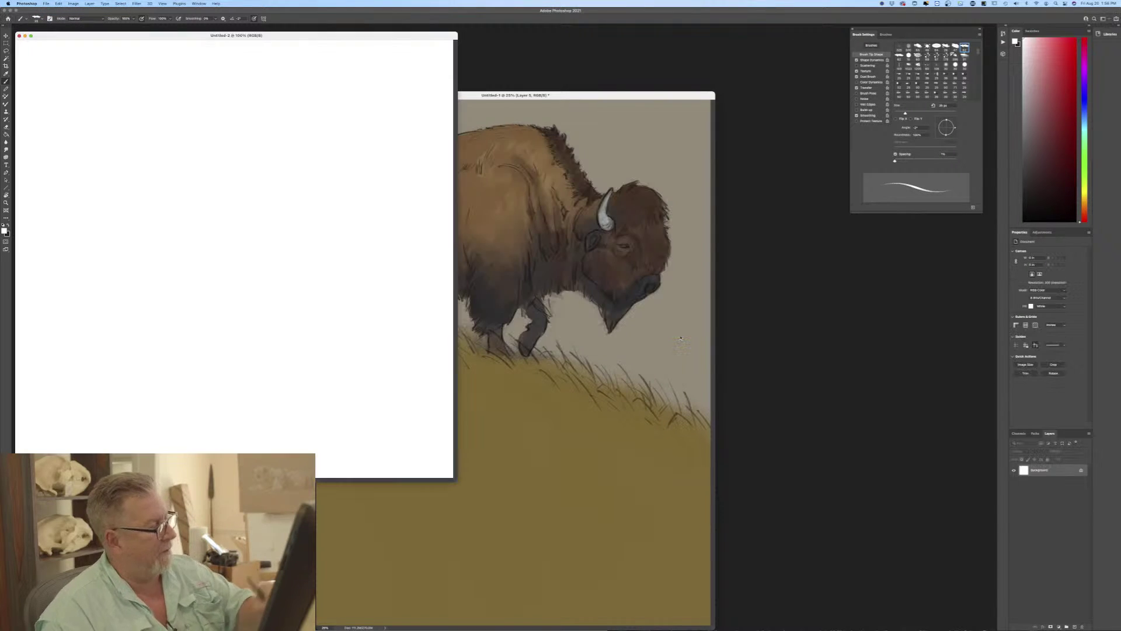
pyautogui.moveTo(133, 37)
pyautogui.mouseDown()
pyautogui.moveTo(358, 115)
pyautogui.moveTo(509, 143)
pyautogui.mouseUp()
pyautogui.click(1073, 627)
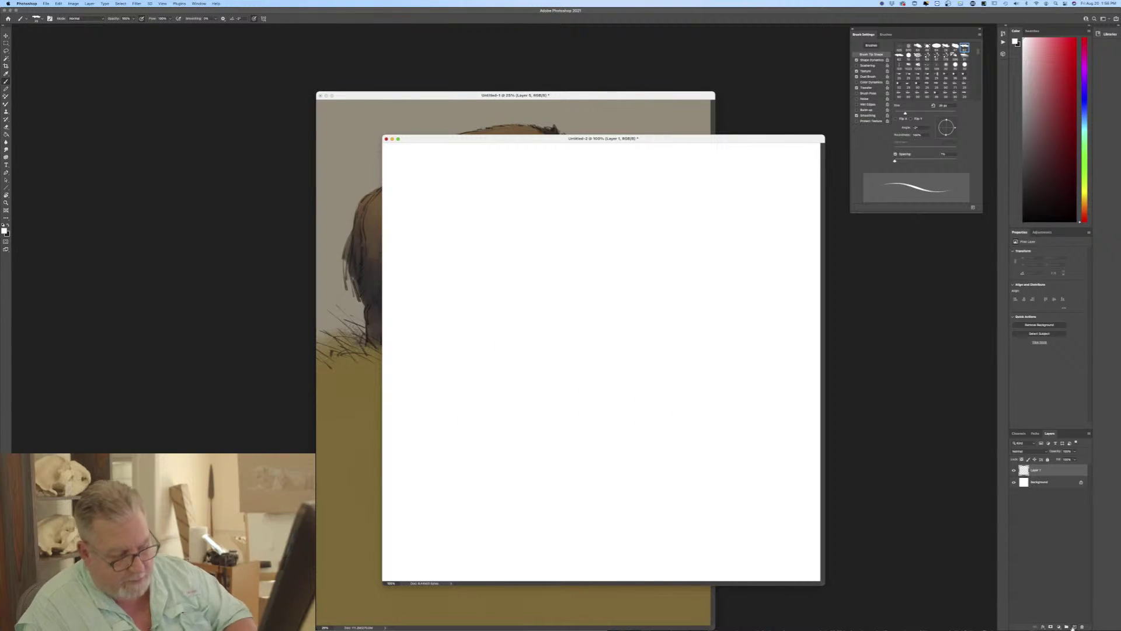
# Choose a near-black foreground color and paint the first few curved, tapered hair strokes in the middle of the new layer with a smaller brush.
pyautogui.click(5, 232)
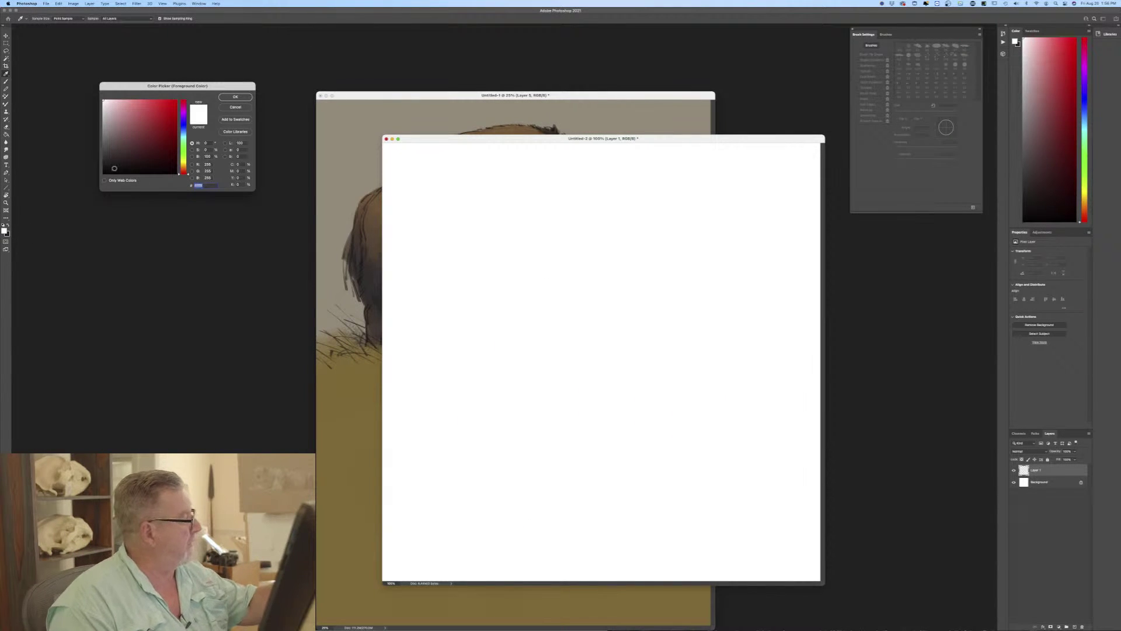
pyautogui.click(132, 166)
pyautogui.press('Return')
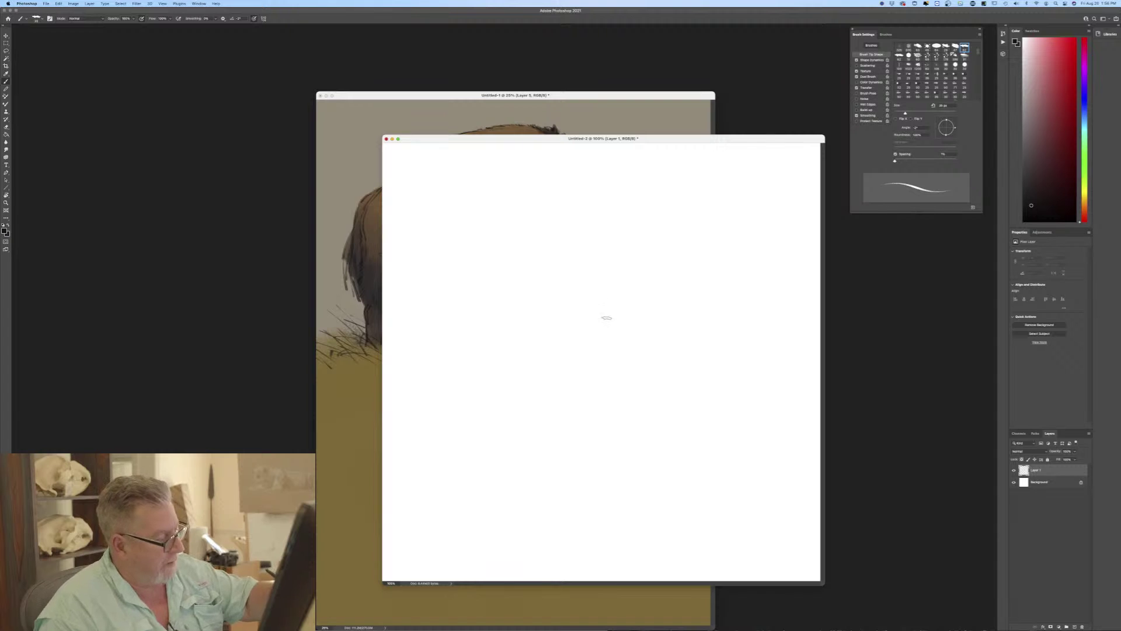
pyautogui.moveTo(612, 310); pyautogui.dragTo(597, 346)
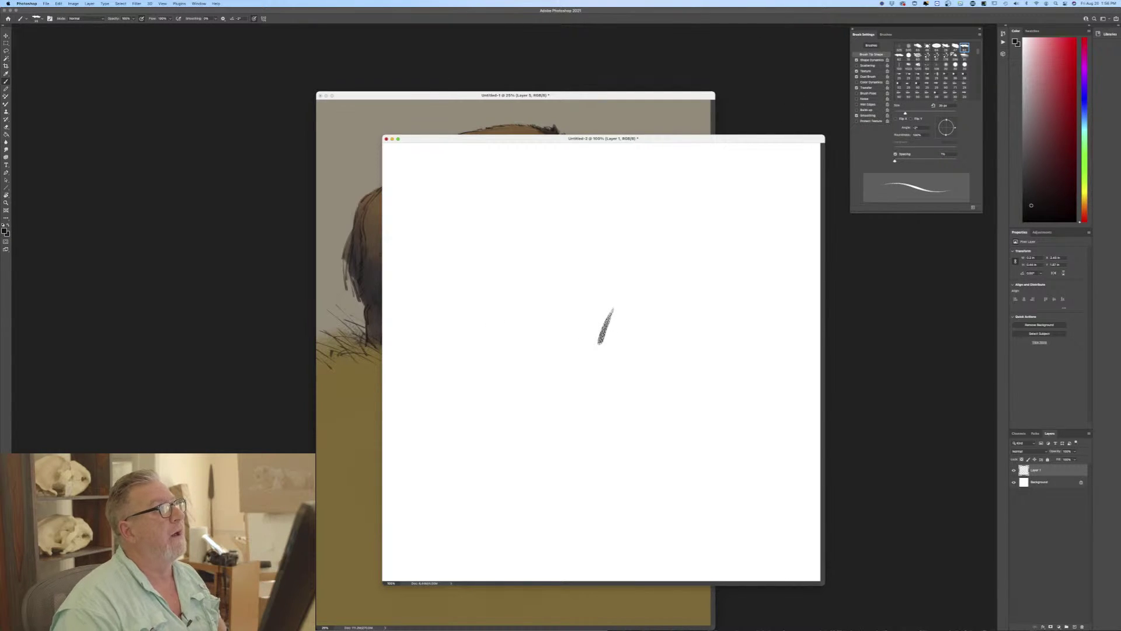
pyautogui.click(588, 342)
pyautogui.moveTo(611, 310); pyautogui.dragTo(606, 366)
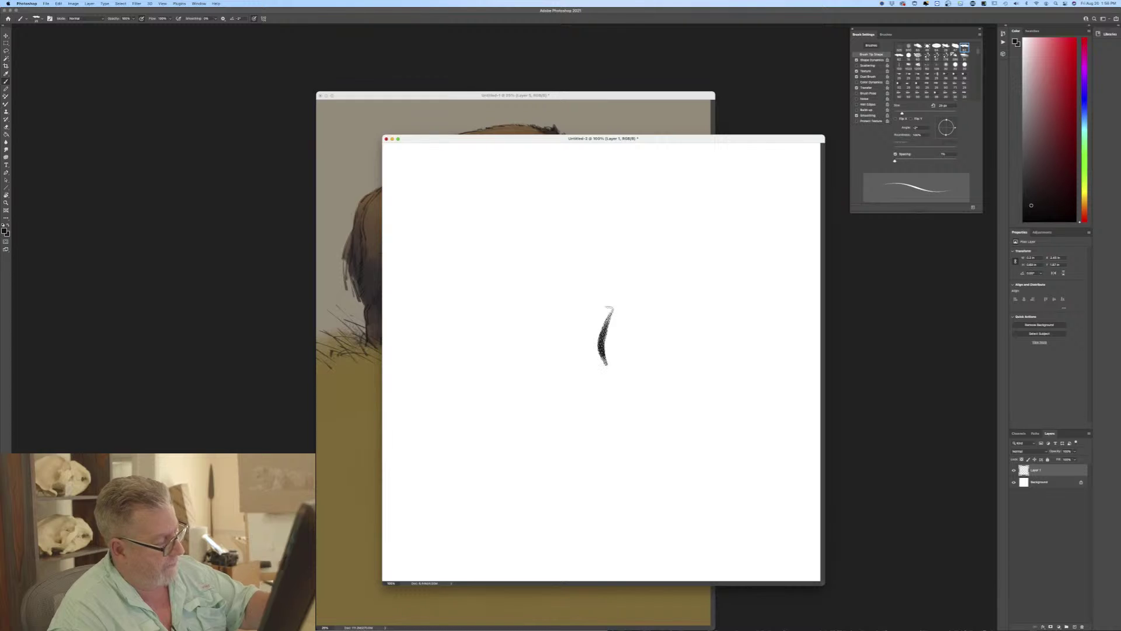
pyautogui.moveTo(609, 325)
pyautogui.mouseDown()
pyautogui.moveTo(601, 349)
pyautogui.moveTo(575, 351)
pyautogui.mouseUp()
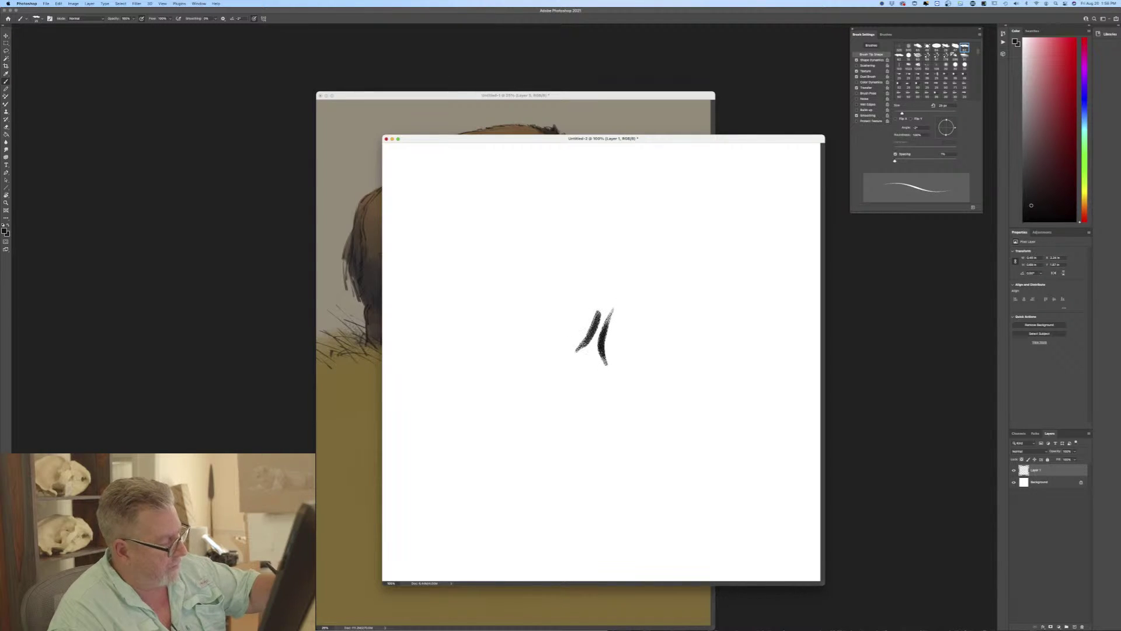
pyautogui.moveTo(597, 300)
pyautogui.mouseDown()
pyautogui.moveTo(575, 339)
pyautogui.moveTo(578, 324)
pyautogui.mouseUp()
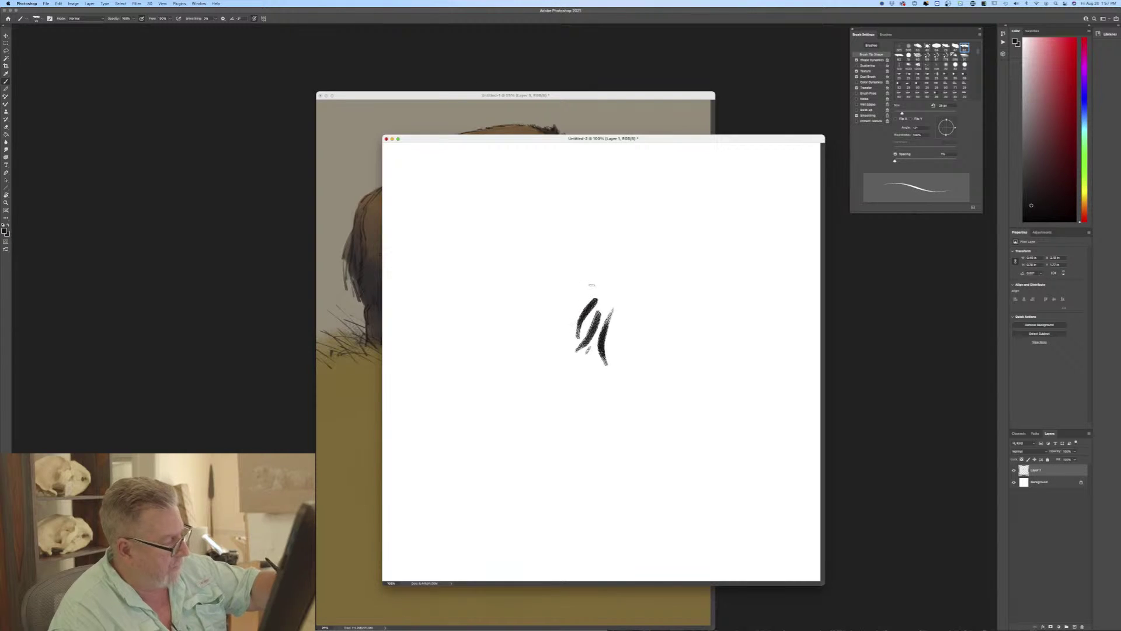
# Surround the first strokes with more fine tapered hair marks, and erase the heavy curved stroke in the middle of the cluster.
pyautogui.moveTo(594, 284)
pyautogui.mouseDown()
pyautogui.moveTo(582, 299)
pyautogui.moveTo(617, 324)
pyautogui.moveTo(613, 334)
pyautogui.moveTo(611, 307)
pyautogui.moveTo(565, 325)
pyautogui.moveTo(544, 344)
pyautogui.moveTo(555, 348)
pyautogui.mouseUp()
pyautogui.moveTo(567, 302); pyautogui.dragTo(554, 315)
pyautogui.moveTo(607, 275)
pyautogui.mouseDown()
pyautogui.moveTo(591, 299)
pyautogui.moveTo(602, 292)
pyautogui.moveTo(628, 315)
pyautogui.moveTo(612, 368)
pyautogui.moveTo(632, 380)
pyautogui.mouseUp()
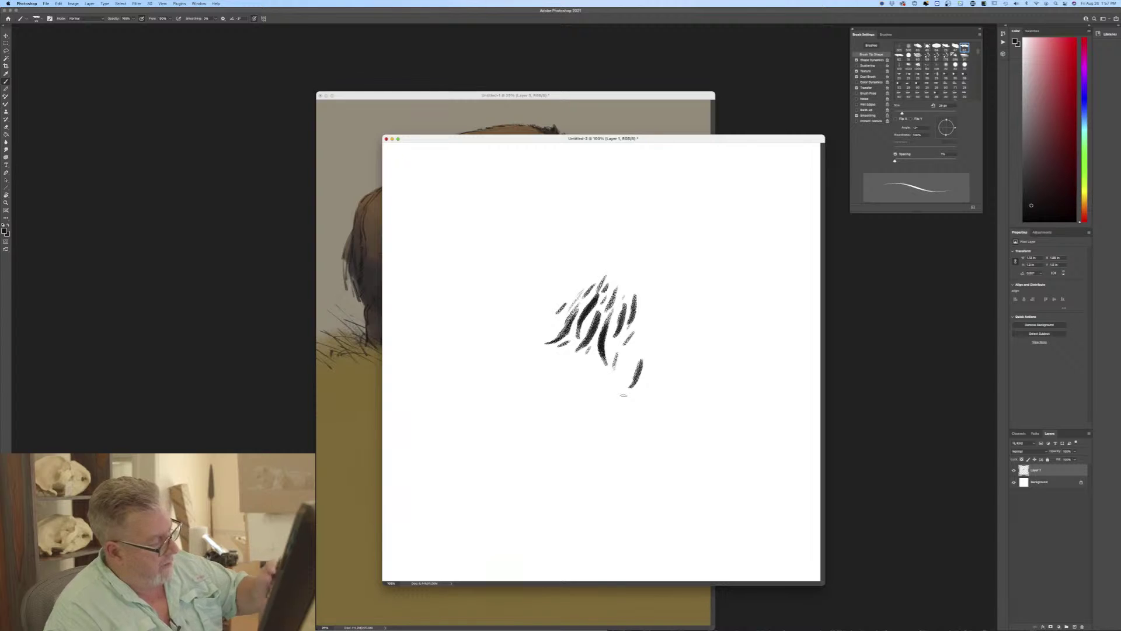
pyautogui.moveTo(607, 299); pyautogui.dragTo(614, 327)
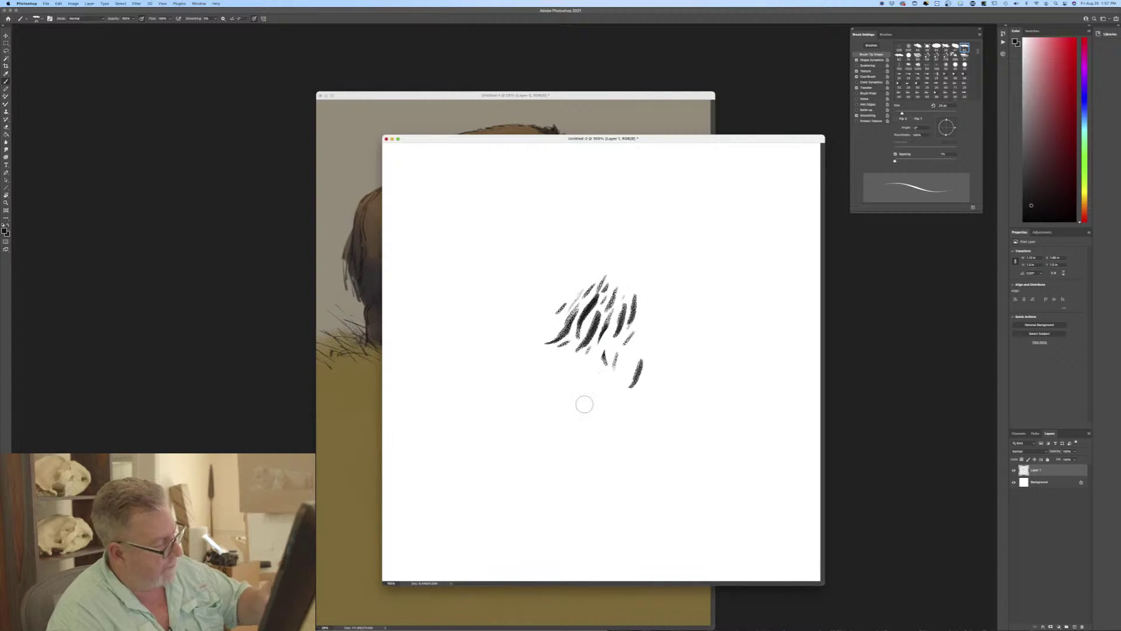
# Paint additional short, tapered black hair strokes around the lower and outer edges of the stroke cluster on Layer 1.
pyautogui.moveTo(607, 322)
pyautogui.mouseDown()
pyautogui.moveTo(605, 363)
pyautogui.moveTo(590, 367)
pyautogui.mouseUp()
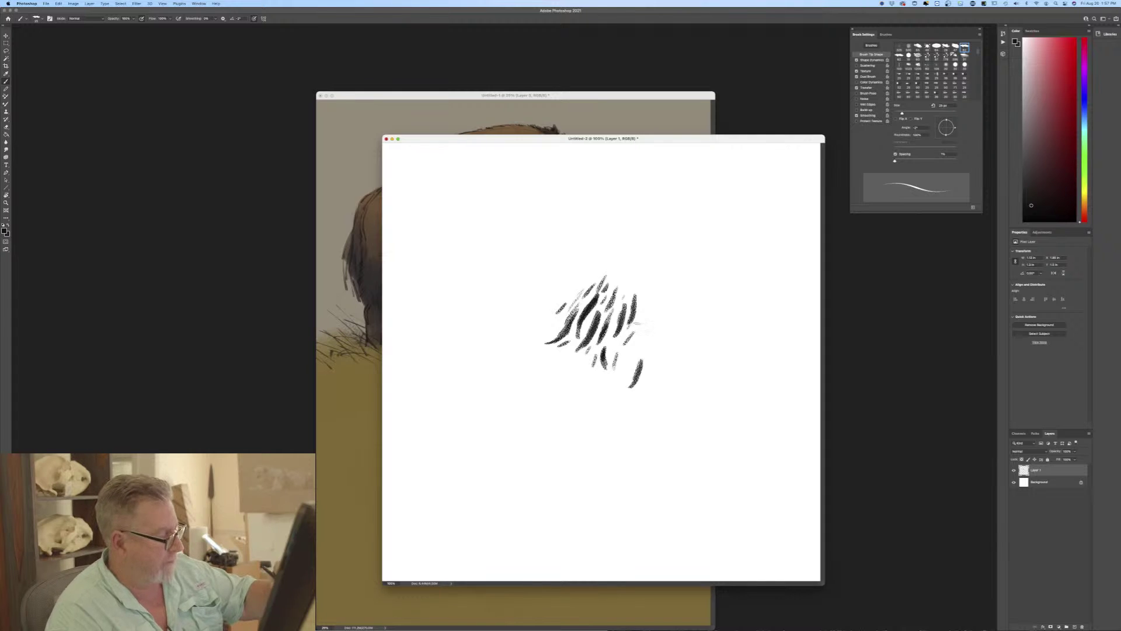
pyautogui.moveTo(645, 319); pyautogui.dragTo(638, 340)
pyautogui.moveTo(576, 356)
pyautogui.mouseDown()
pyautogui.moveTo(564, 374)
pyautogui.moveTo(597, 396)
pyautogui.mouseUp()
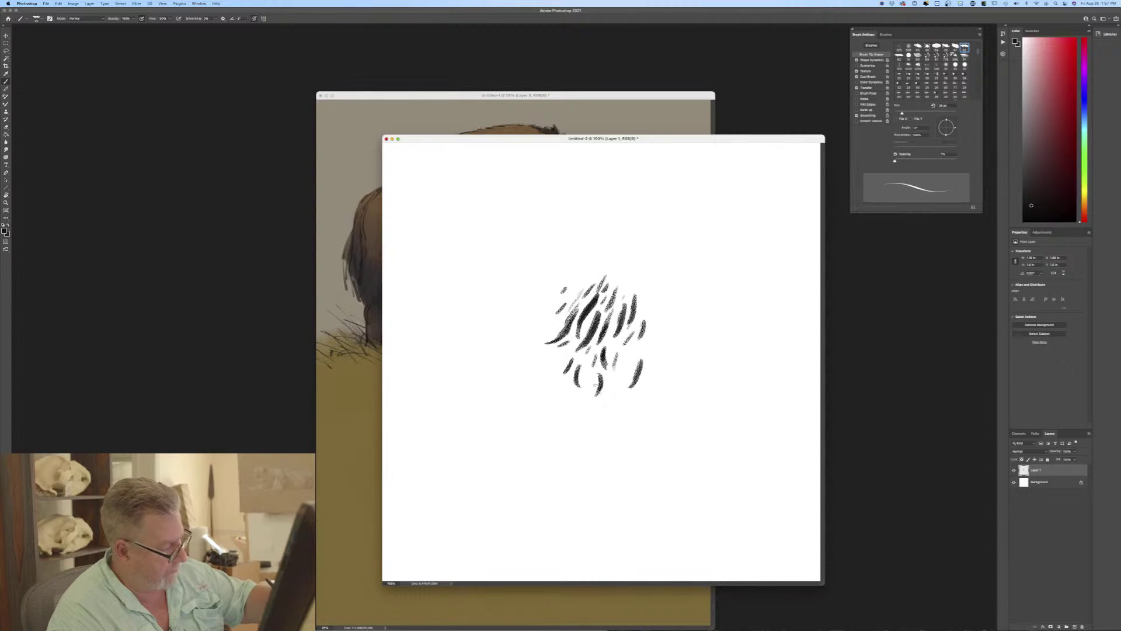
pyautogui.moveTo(594, 349); pyautogui.dragTo(587, 364)
pyautogui.moveTo(564, 322); pyautogui.dragTo(550, 334)
pyautogui.moveTo(561, 319); pyautogui.dragTo(541, 370)
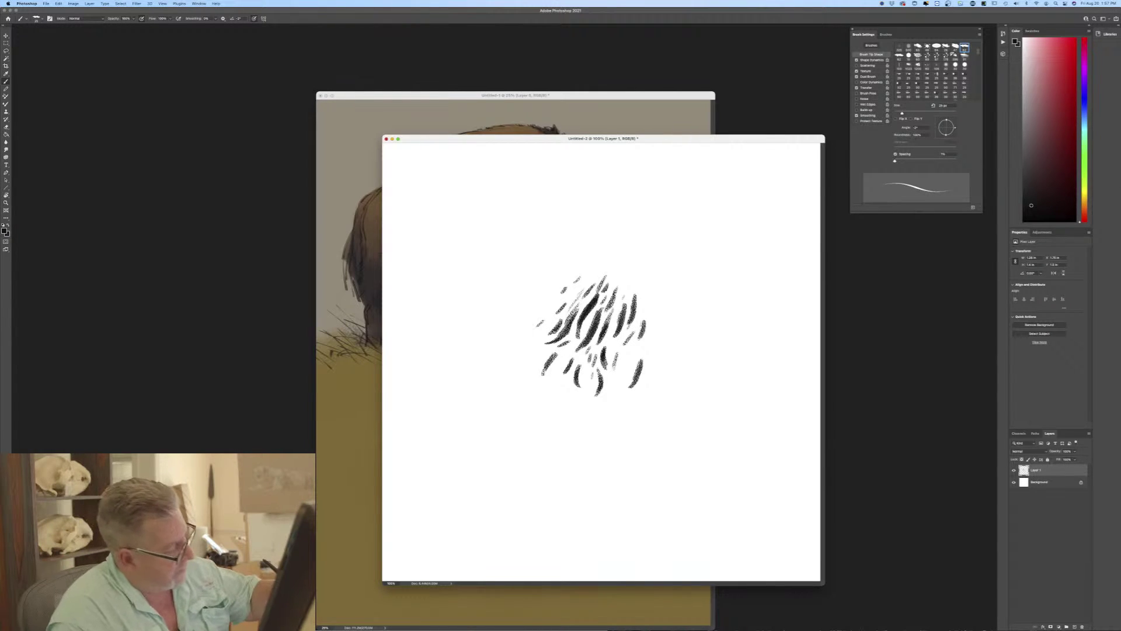
# Hide the white Background layer and define the hair-stroke cluster as a new brush preset with the suggested name.
pyautogui.click(1013, 482)
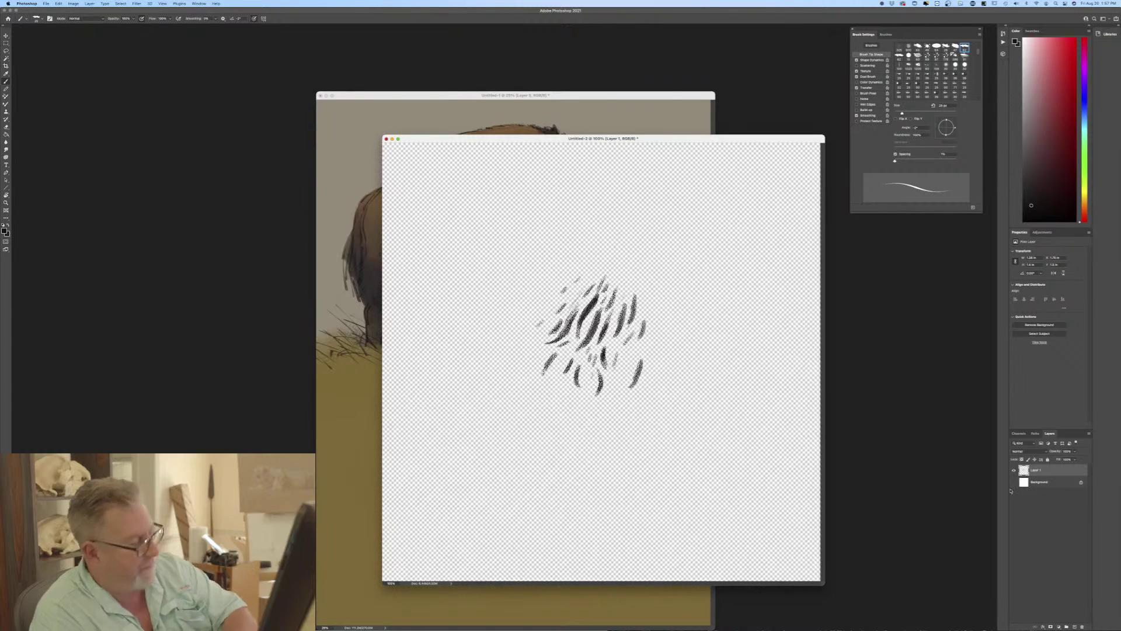
pyautogui.click(58, 3)
pyautogui.click(69, 157)
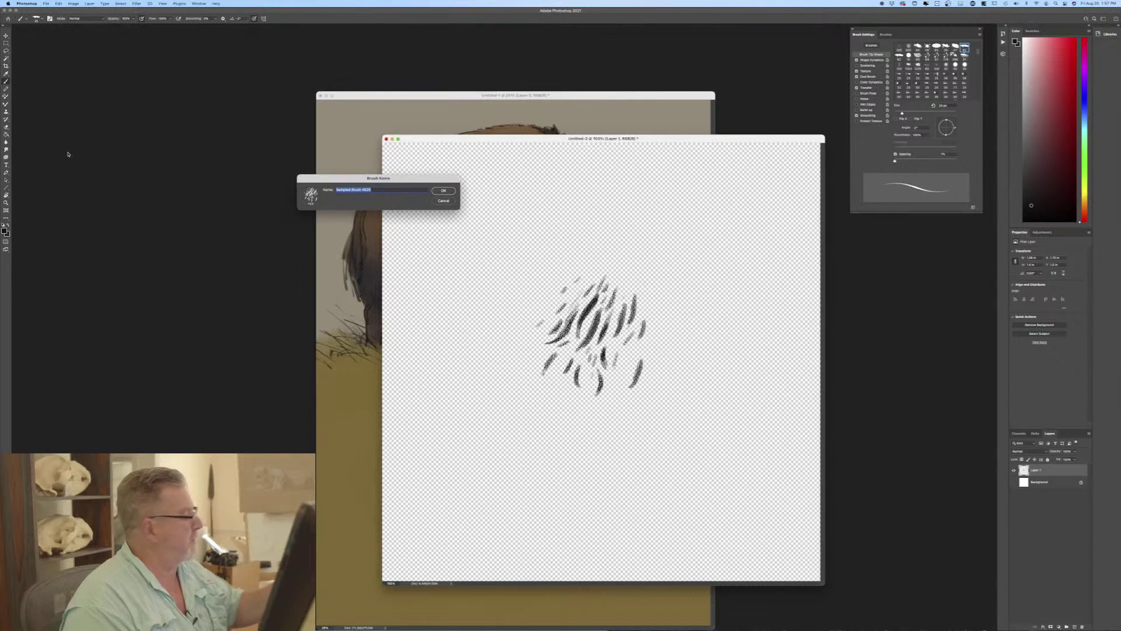
pyautogui.click(443, 191)
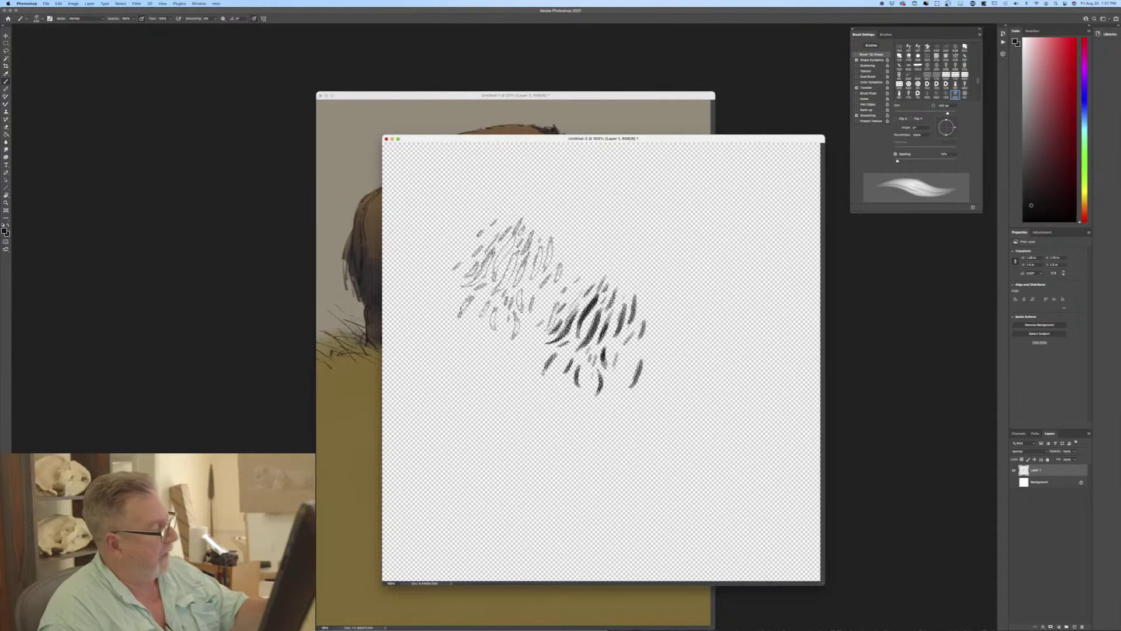
# Hide Layer 1, show the Background layer again and add a new empty layer for testing the brush.
pyautogui.click(1014, 470)
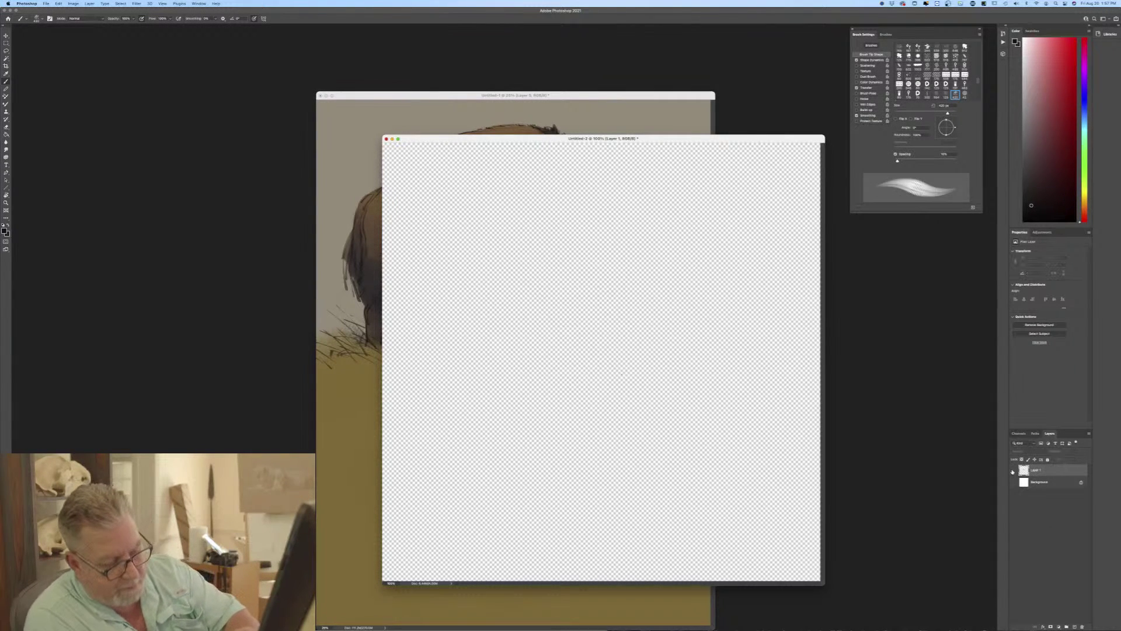
pyautogui.click(1013, 483)
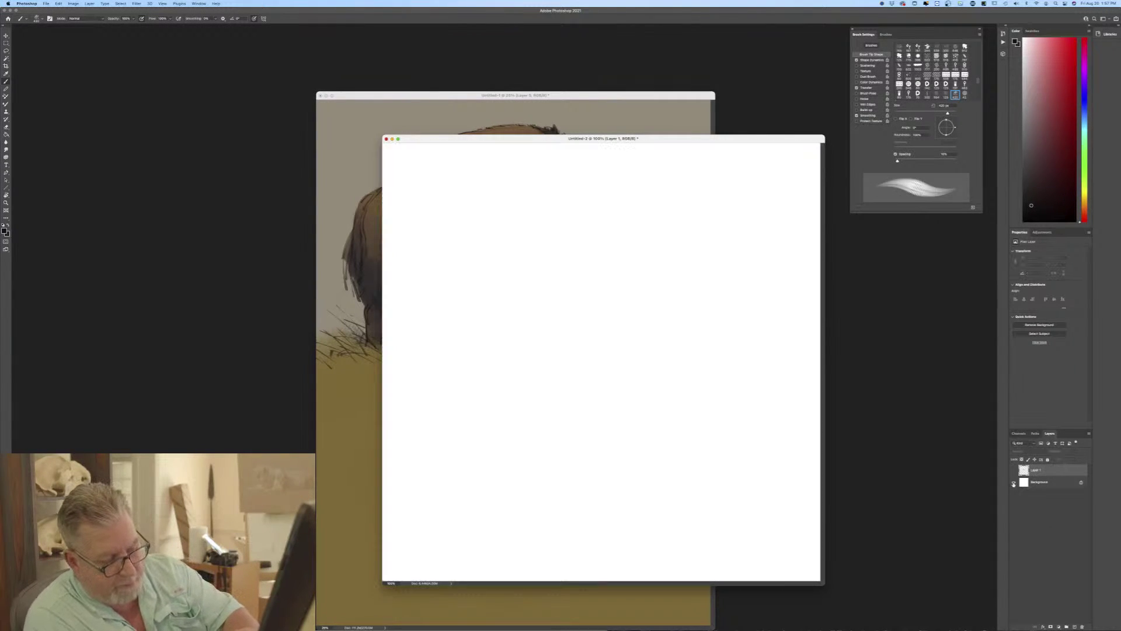
pyautogui.click(1073, 625)
# Paint three long vertical test strokes side by side with the new hair brush.
pyautogui.moveTo(444, 175)
pyautogui.mouseDown()
pyautogui.moveTo(502, 263)
pyautogui.moveTo(467, 350)
pyautogui.moveTo(467, 485)
pyautogui.mouseUp()
pyautogui.moveTo(502, 192)
pyautogui.mouseDown()
pyautogui.moveTo(578, 292)
pyautogui.moveTo(555, 462)
pyautogui.mouseUp()
pyautogui.moveTo(613, 216)
pyautogui.mouseDown()
pyautogui.moveTo(636, 304)
pyautogui.moveTo(631, 467)
pyautogui.mouseUp()
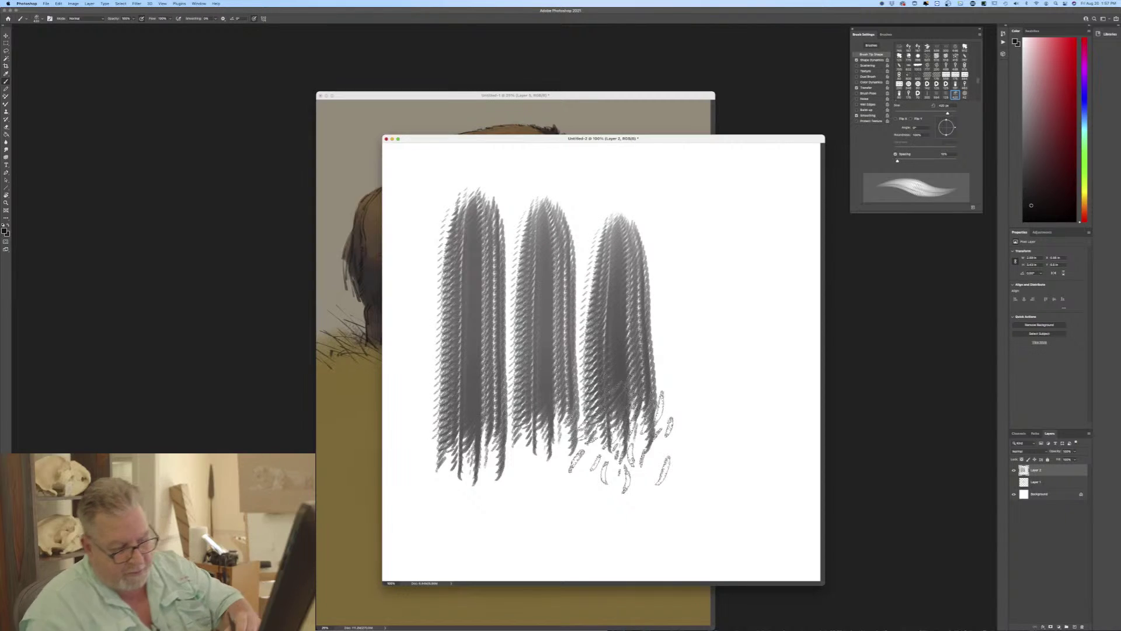
# Replace the test-stroke layer with a new empty layer and move the document window aside.
pyautogui.moveTo(1045, 470)
pyautogui.mouseDown()
pyautogui.moveTo(1051, 569)
pyautogui.moveTo(1081, 626)
pyautogui.mouseUp()
pyautogui.click(1074, 626)
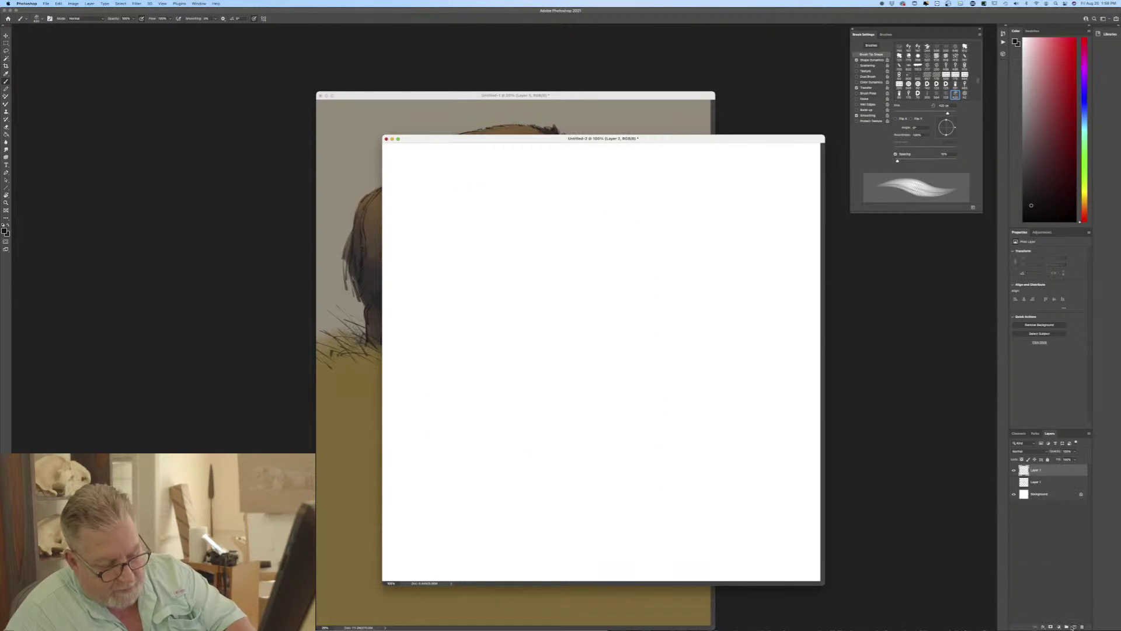
pyautogui.moveTo(501, 140); pyautogui.dragTo(408, 142)
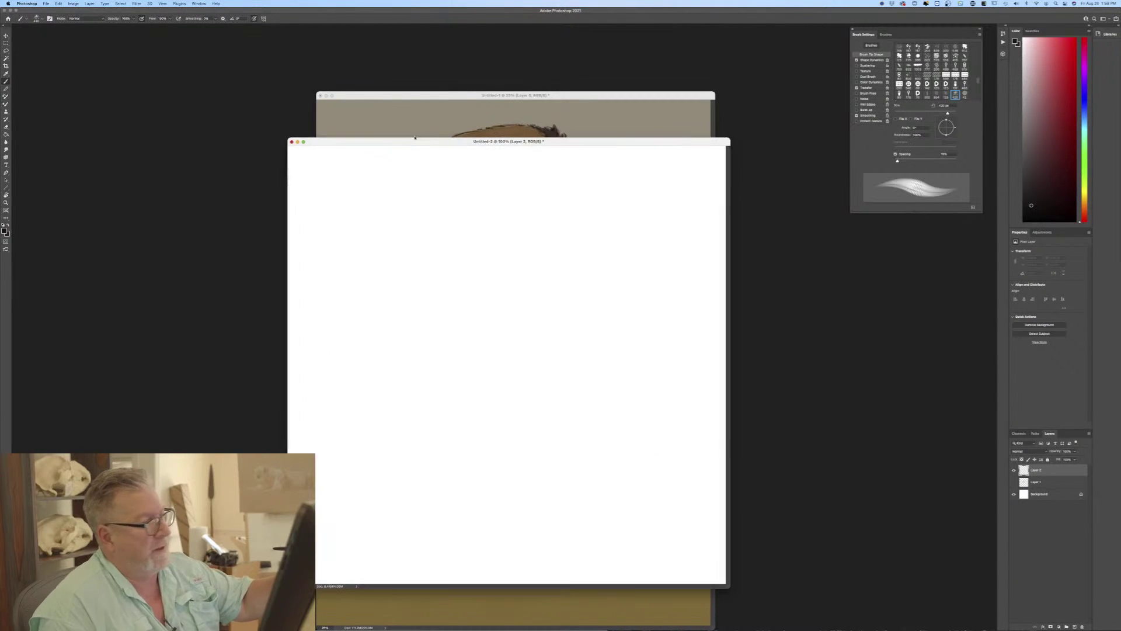
pyautogui.click(49, 18)
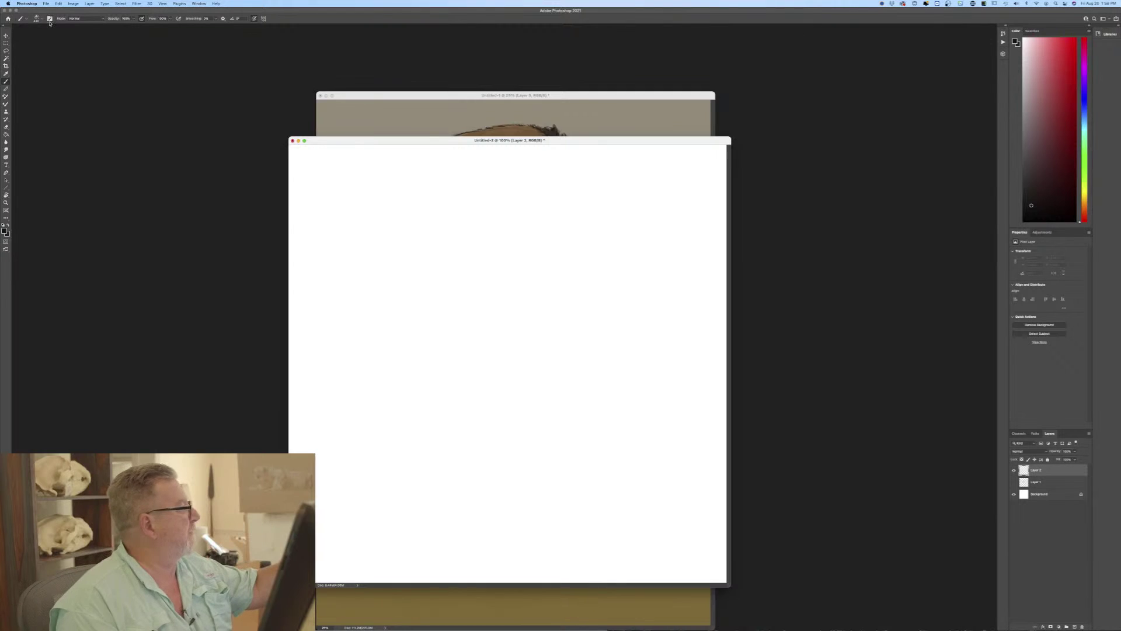
pyautogui.click(49, 18)
pyautogui.click(50, 18)
pyautogui.click(50, 19)
pyautogui.click(49, 18)
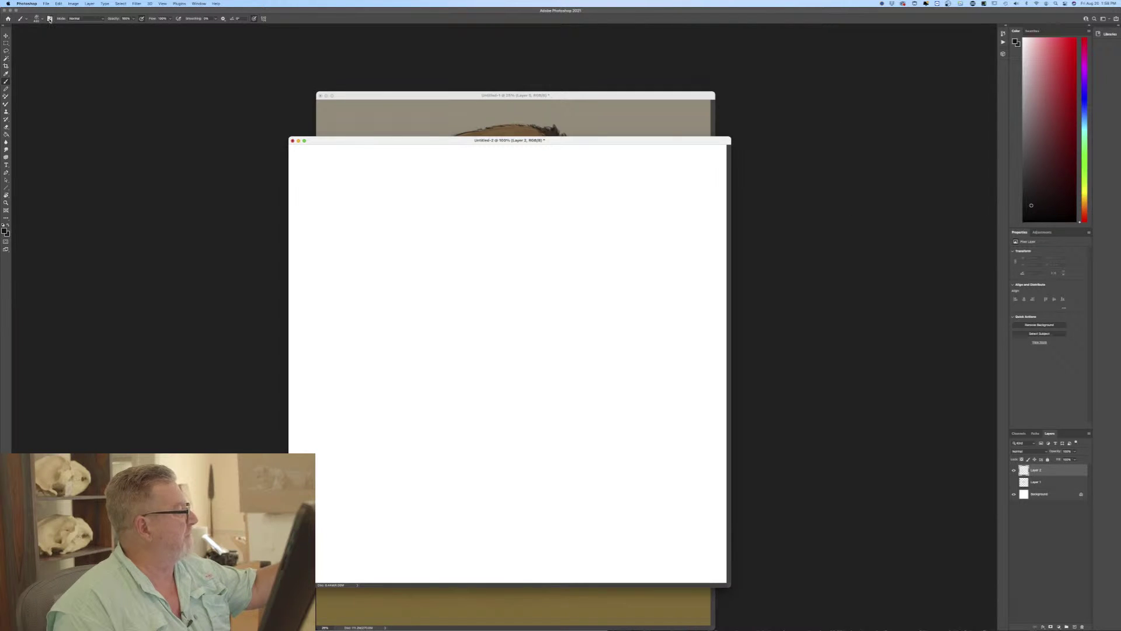
pyautogui.click(50, 18)
pyautogui.click(49, 19)
pyautogui.click(50, 19)
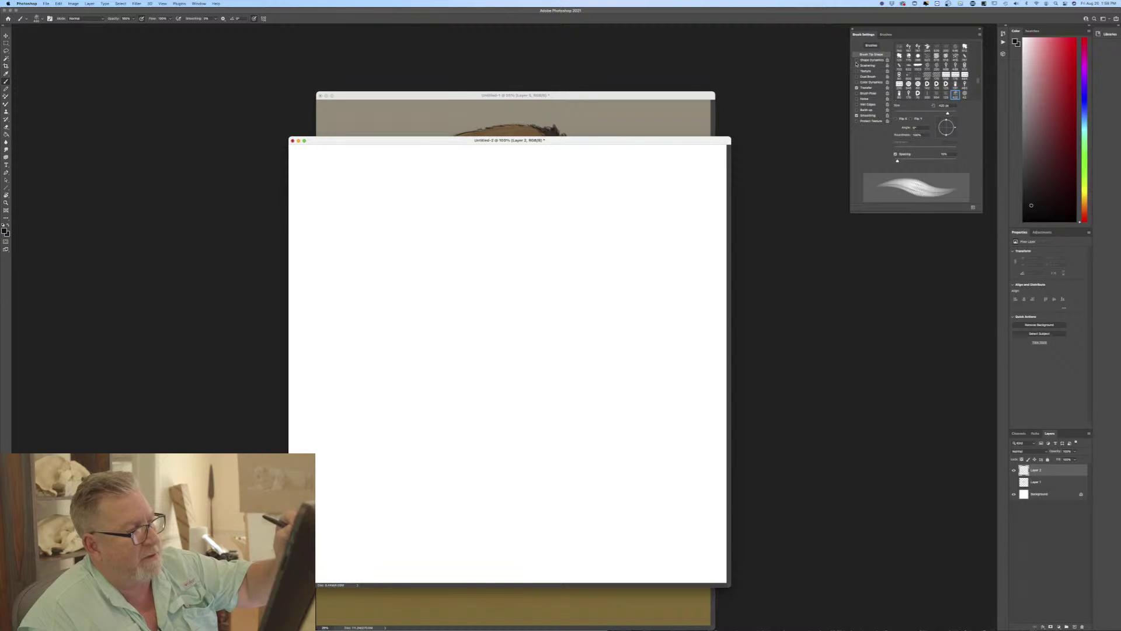
# Turn off the pen-pressure size override and increase the brush spacing until the individual hair marks separate.
pyautogui.click(254, 19)
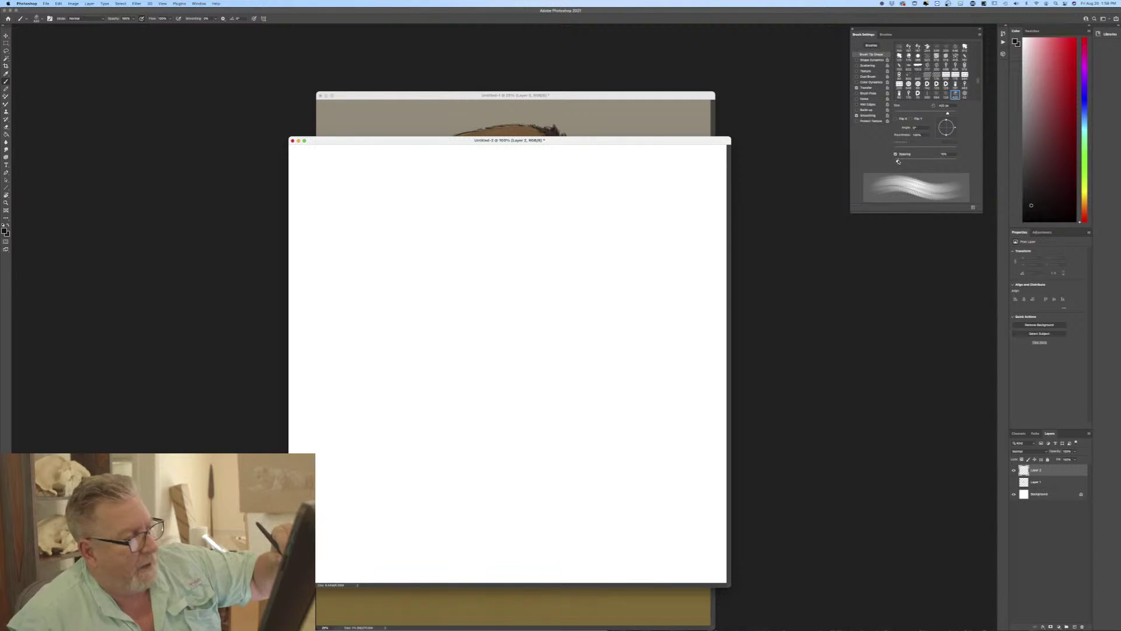
pyautogui.moveTo(898, 162); pyautogui.dragTo(913, 160)
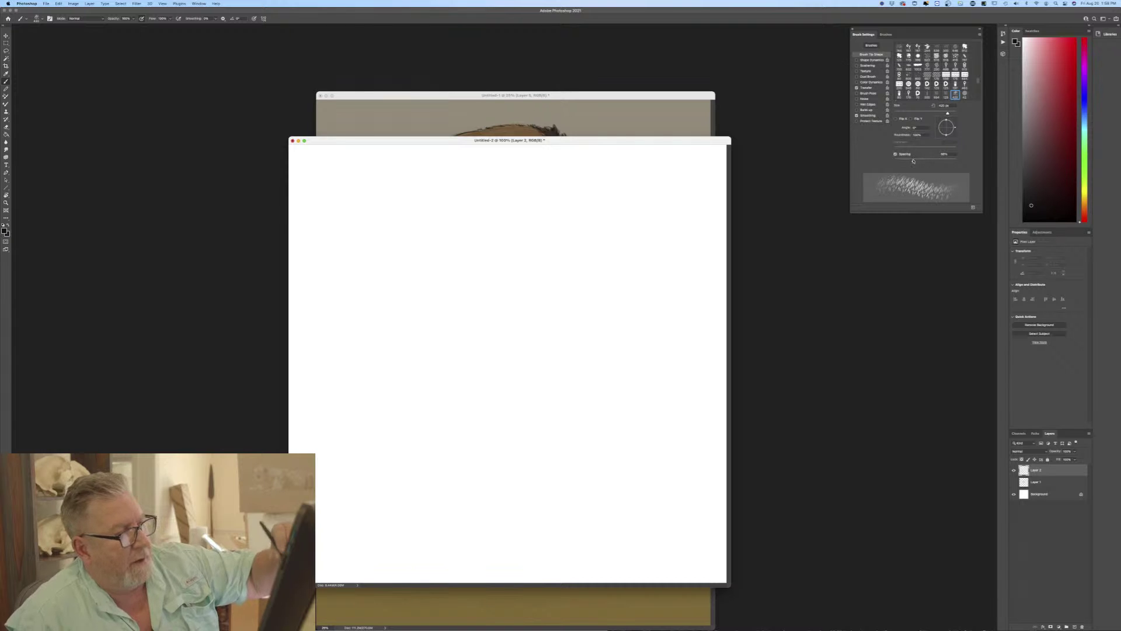
# Enable Shape Dynamics for the brush with a Size Jitter of about 44% and Flip X Jitter turned on.
pyautogui.click(863, 60)
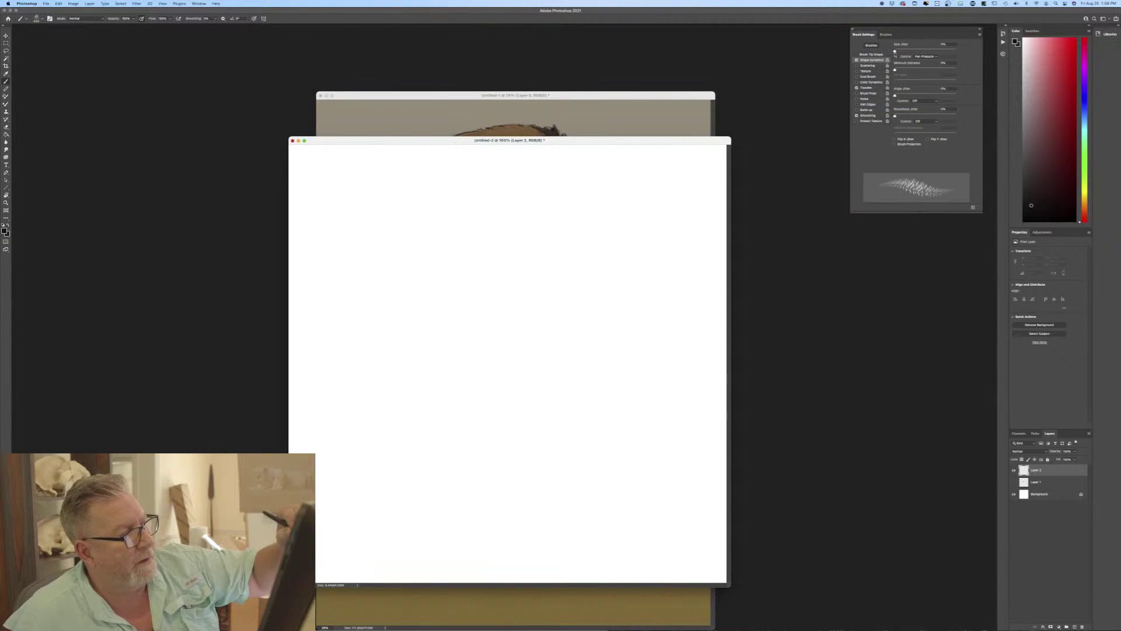
pyautogui.moveTo(895, 51); pyautogui.dragTo(922, 51)
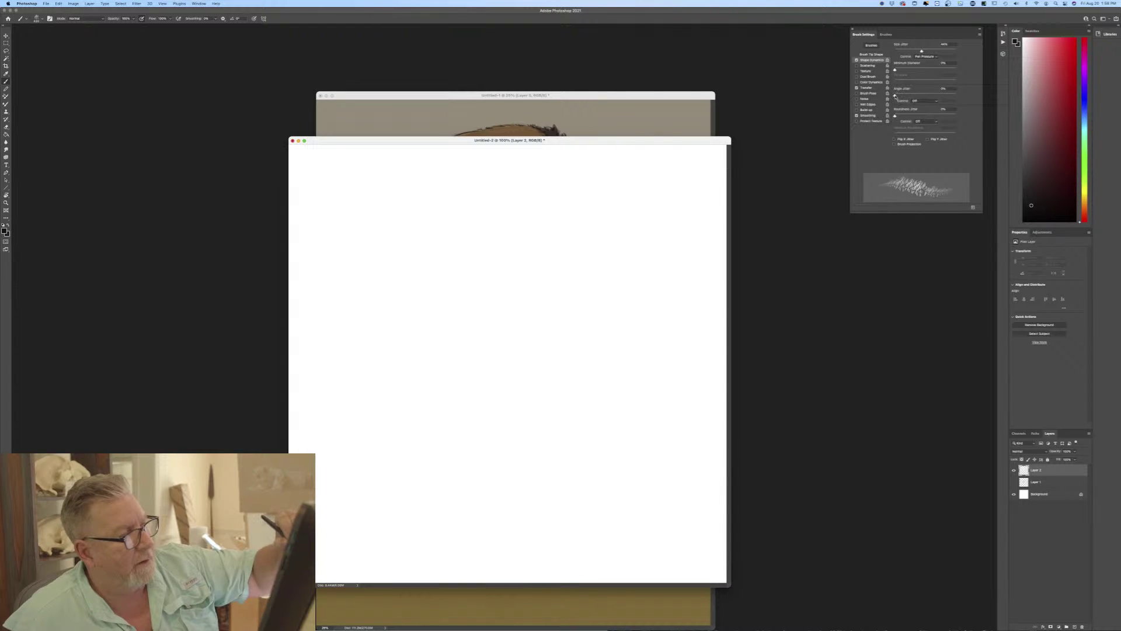
pyautogui.click(894, 140)
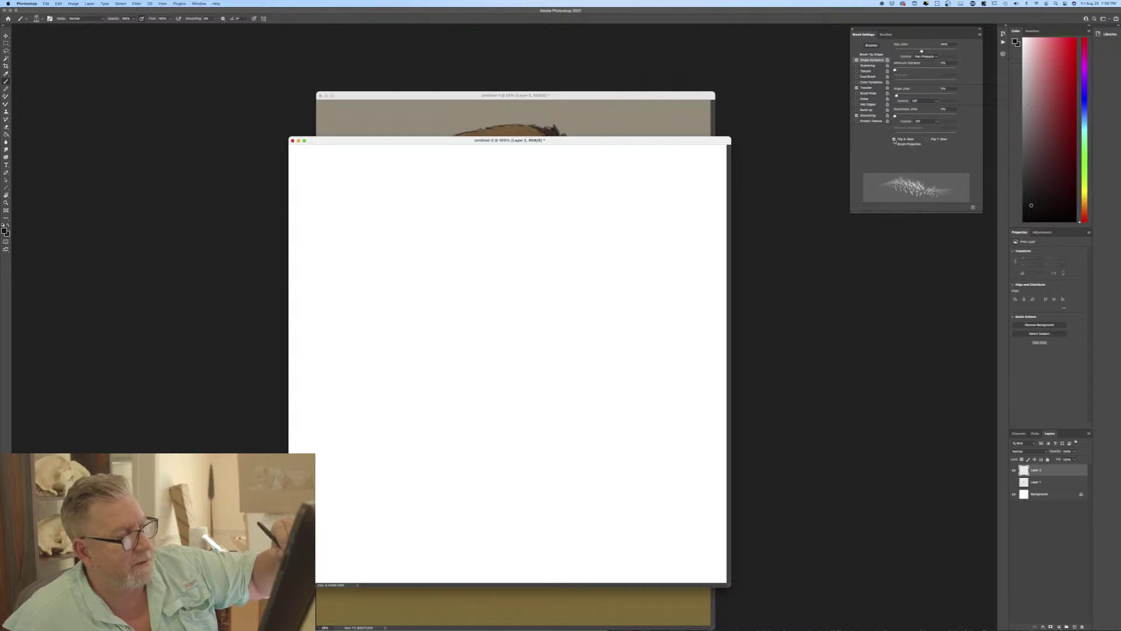
pyautogui.click(894, 140)
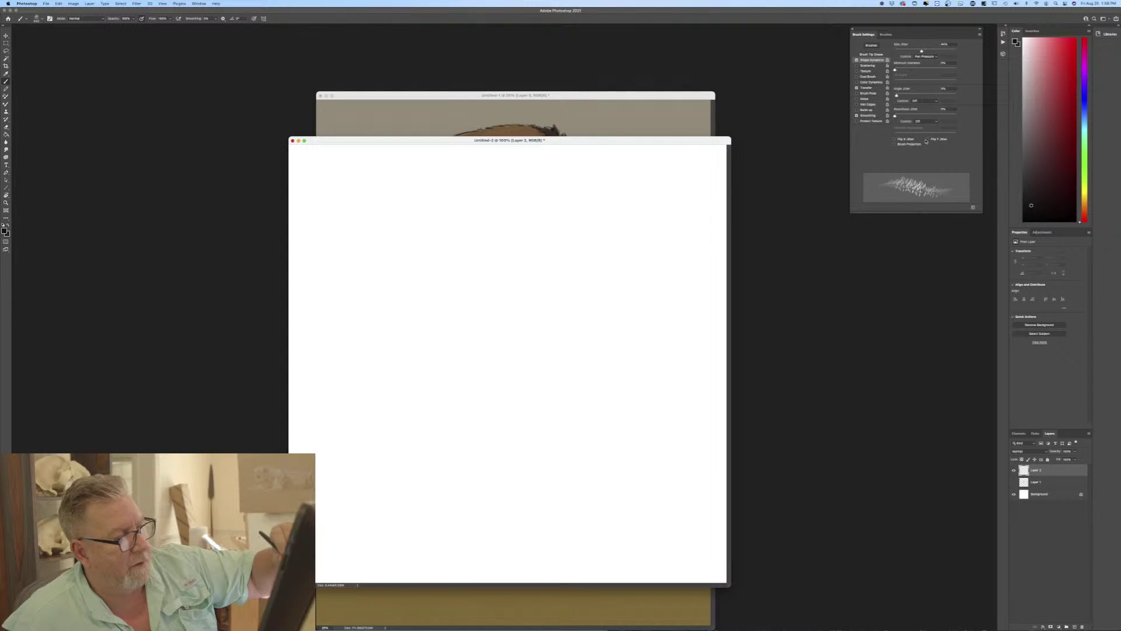
pyautogui.click(927, 139)
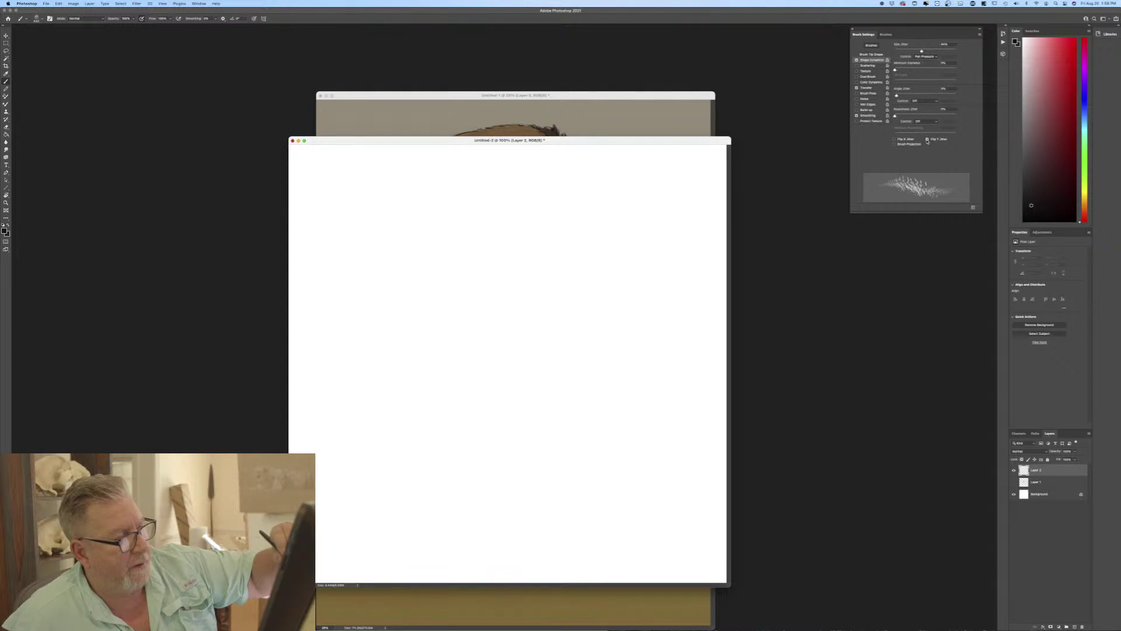
pyautogui.click(926, 139)
pyautogui.click(894, 139)
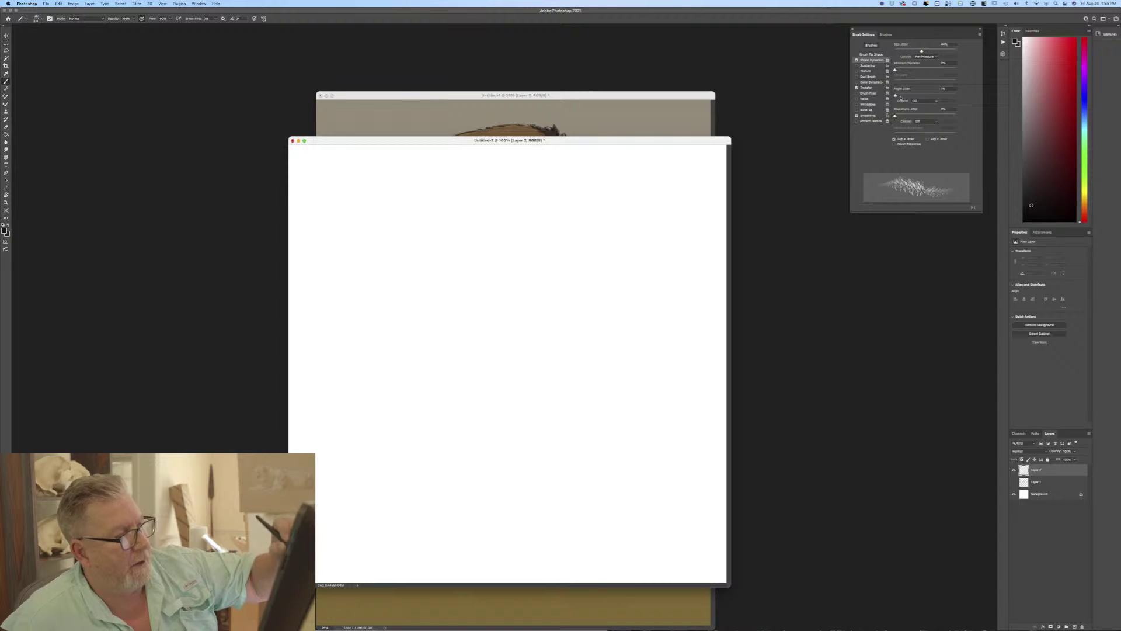
# Set the Angle Jitter control to Direction and paint a large test patch of fur across the canvas centre.
pyautogui.click(915, 102)
pyautogui.click(915, 142)
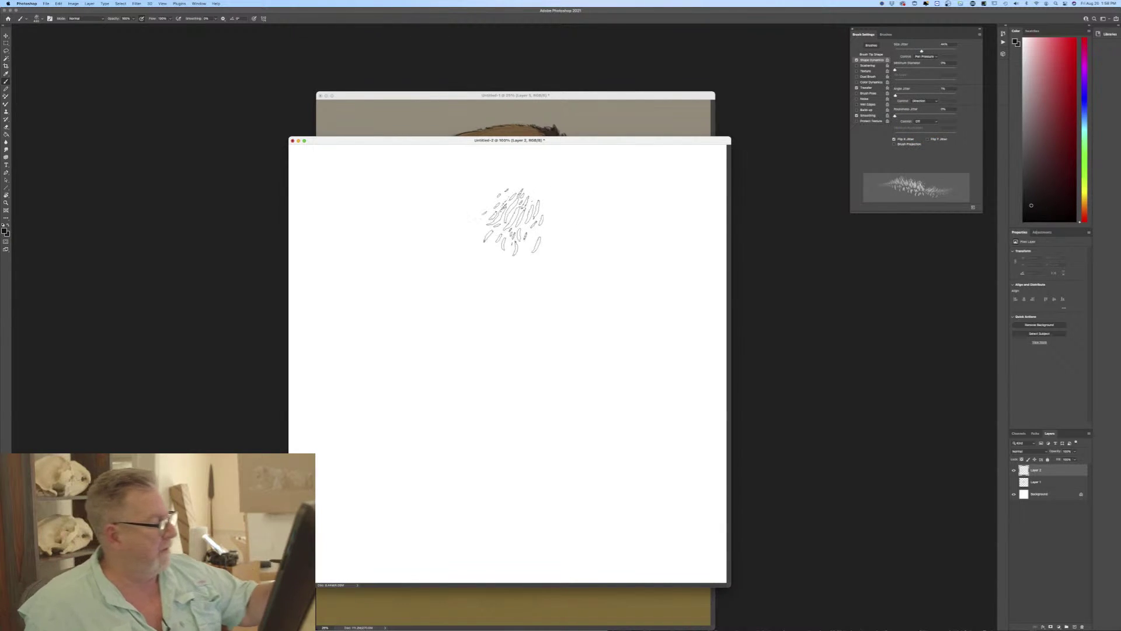
pyautogui.moveTo(428, 201)
pyautogui.mouseDown()
pyautogui.moveTo(441, 423)
pyautogui.moveTo(409, 254)
pyautogui.moveTo(388, 254)
pyautogui.moveTo(403, 441)
pyautogui.moveTo(470, 231)
pyautogui.moveTo(464, 418)
pyautogui.moveTo(487, 225)
pyautogui.moveTo(505, 424)
pyautogui.moveTo(543, 289)
pyautogui.moveTo(566, 295)
pyautogui.moveTo(572, 371)
pyautogui.moveTo(581, 243)
pyautogui.moveTo(566, 523)
pyautogui.mouseUp()
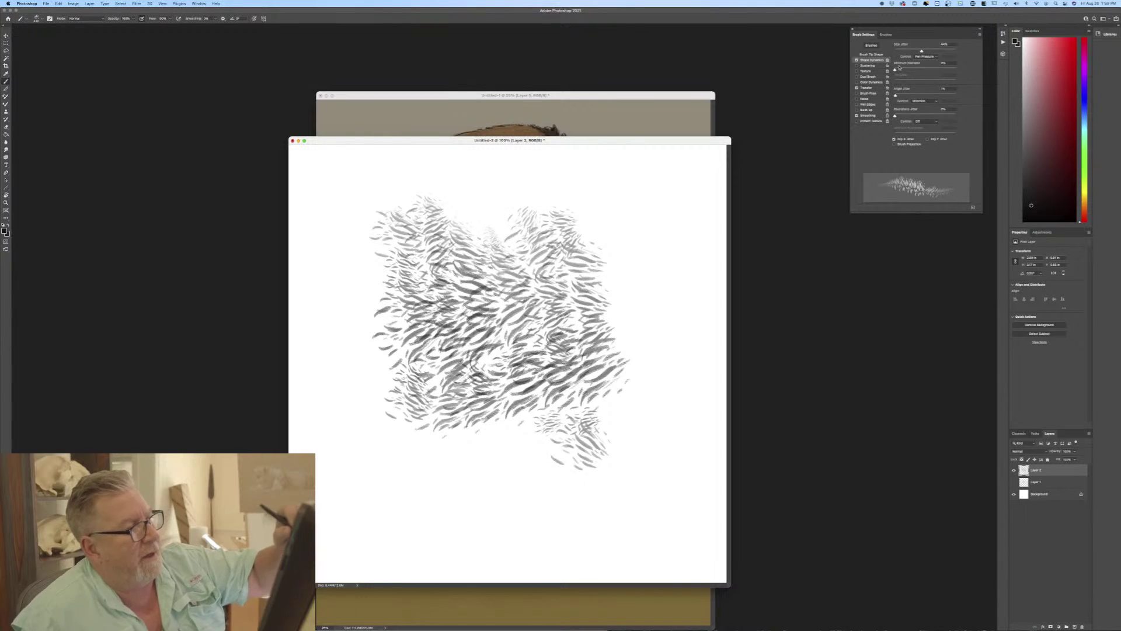
# Raise the Size Jitter to about 86%, increase the Minimum Diameter slightly and reduce the brush spacing a little.
pyautogui.moveTo(921, 52)
pyautogui.mouseDown()
pyautogui.moveTo(950, 52)
pyautogui.moveTo(901, 70)
pyautogui.mouseUp()
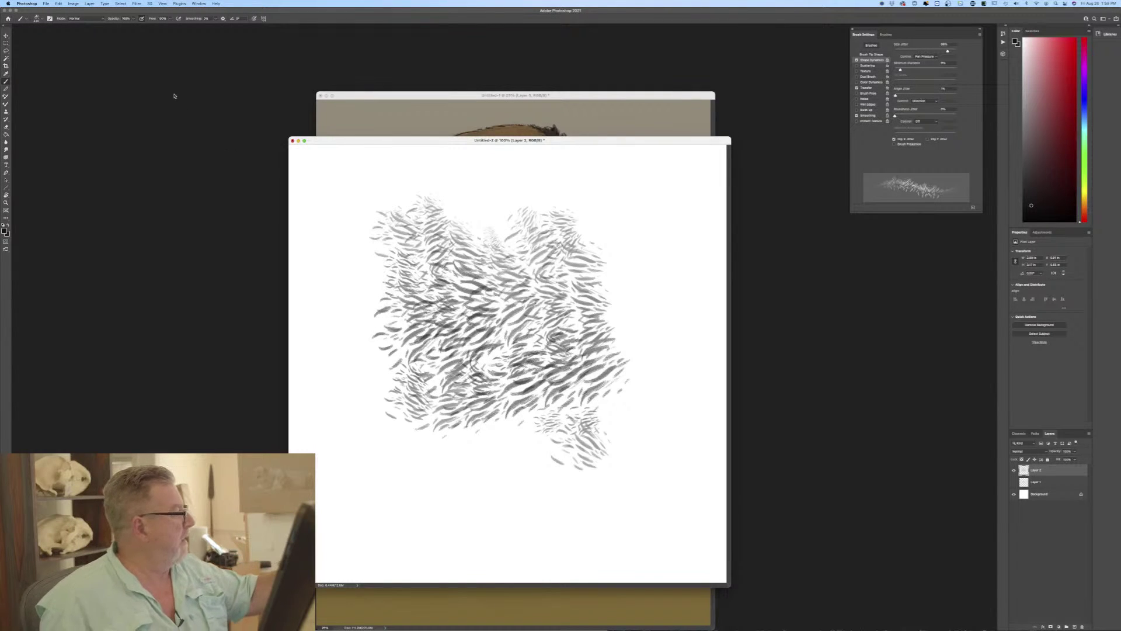
pyautogui.click(871, 55)
pyautogui.moveTo(911, 162); pyautogui.dragTo(909, 160)
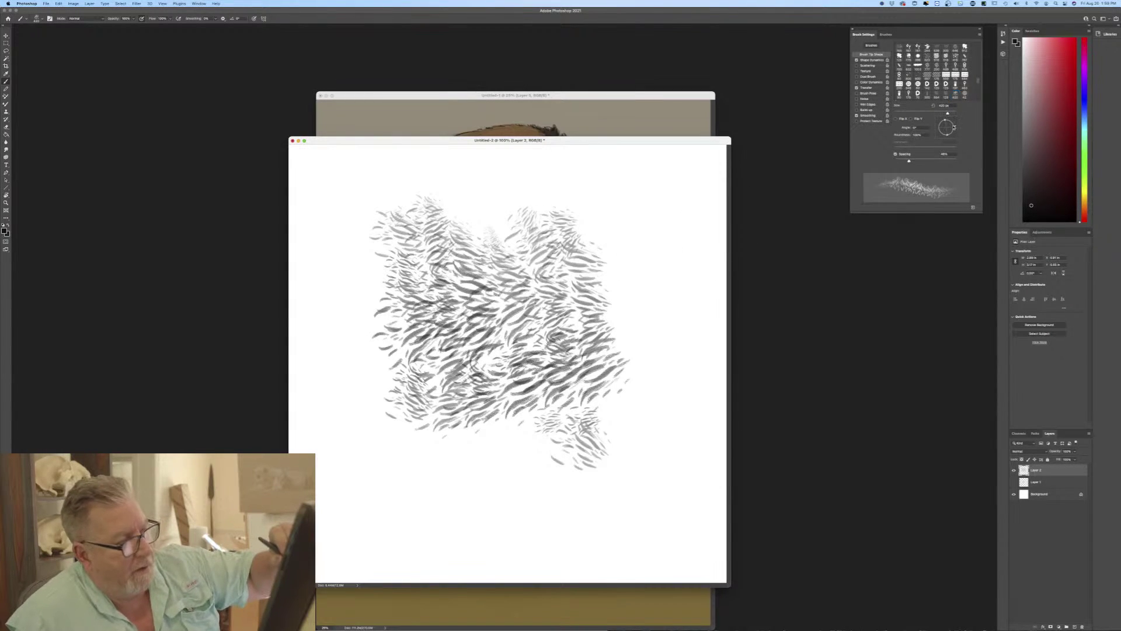
# Rotate the brush tip by about a quarter turn and paint fur test strokes across the canvas.
pyautogui.moveTo(952, 126); pyautogui.dragTo(947, 125)
pyautogui.moveTo(672, 199)
pyautogui.mouseDown()
pyautogui.moveTo(695, 245)
pyautogui.moveTo(642, 327)
pyautogui.moveTo(619, 205)
pyautogui.moveTo(593, 190)
pyautogui.moveTo(362, 234)
pyautogui.moveTo(327, 275)
pyautogui.moveTo(397, 473)
pyautogui.mouseUp()
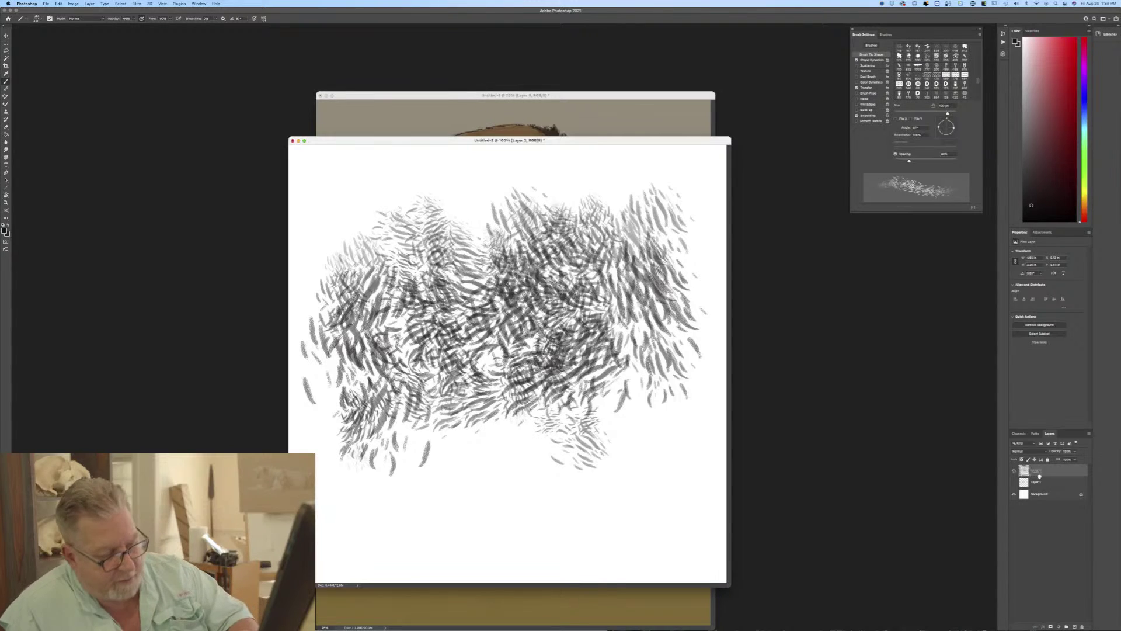
# Replace the filled test layer with a new empty layer and paint a downward-flowing fur patch in the middle of the canvas.
pyautogui.moveTo(1036, 470)
pyautogui.mouseDown()
pyautogui.moveTo(1051, 610)
pyautogui.moveTo(1082, 627)
pyautogui.mouseUp()
pyautogui.click(1075, 626)
pyautogui.moveTo(607, 211)
pyautogui.mouseDown()
pyautogui.moveTo(584, 233)
pyautogui.moveTo(573, 420)
pyautogui.moveTo(513, 262)
pyautogui.moveTo(496, 408)
pyautogui.mouseUp()
pyautogui.moveTo(502, 222)
pyautogui.mouseDown()
pyautogui.moveTo(455, 462)
pyautogui.moveTo(514, 502)
pyautogui.mouseUp()
# Reduce the Size Jitter to about 28%, enable Flip Y Jitter and paint vertical fur test patches on both sides of the central one.
pyautogui.click(870, 60)
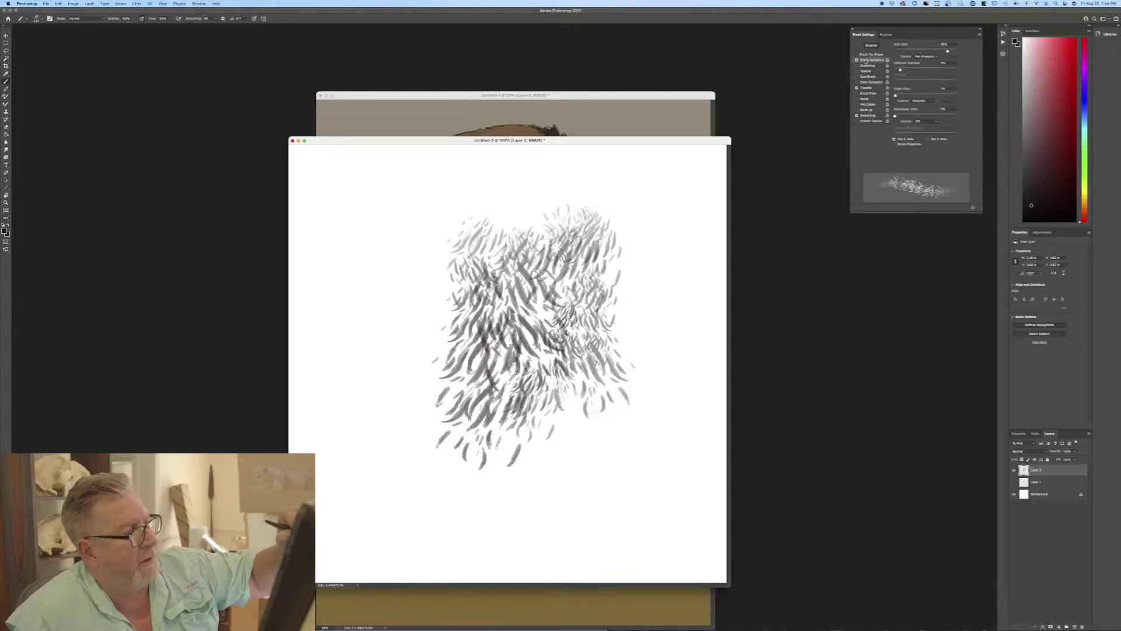
pyautogui.moveTo(947, 52); pyautogui.dragTo(910, 51)
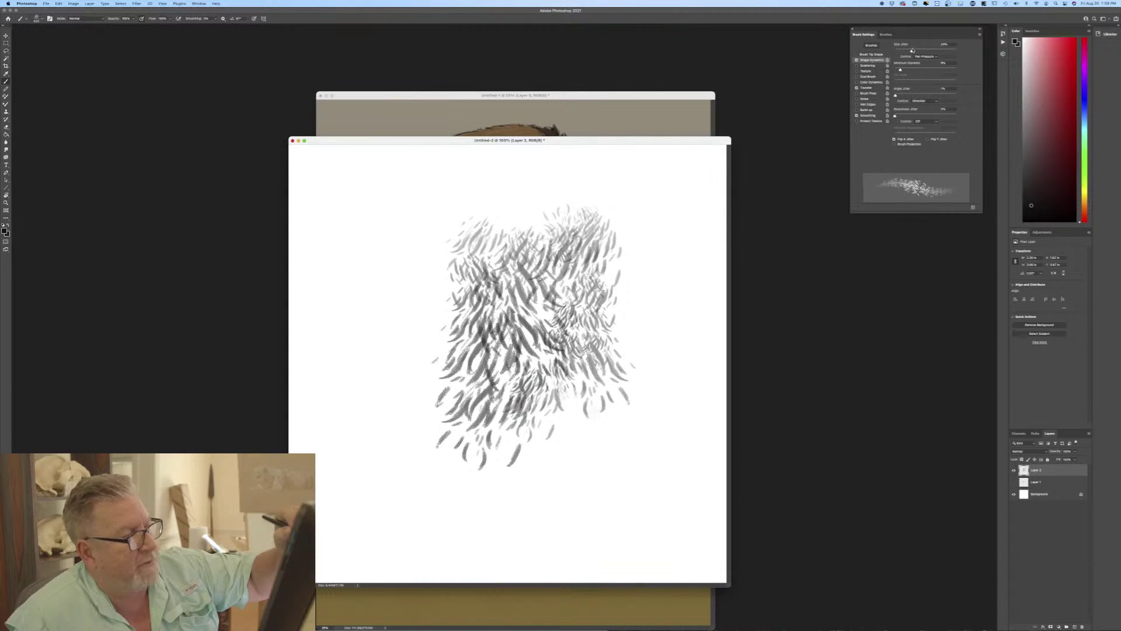
pyautogui.click(927, 140)
pyautogui.moveTo(654, 198)
pyautogui.mouseDown()
pyautogui.moveTo(724, 257)
pyautogui.moveTo(654, 409)
pyautogui.moveTo(642, 245)
pyautogui.moveTo(636, 514)
pyautogui.mouseUp()
pyautogui.moveTo(408, 210)
pyautogui.mouseDown()
pyautogui.moveTo(420, 432)
pyautogui.moveTo(350, 292)
pyautogui.moveTo(374, 490)
pyautogui.moveTo(350, 503)
pyautogui.mouseUp()
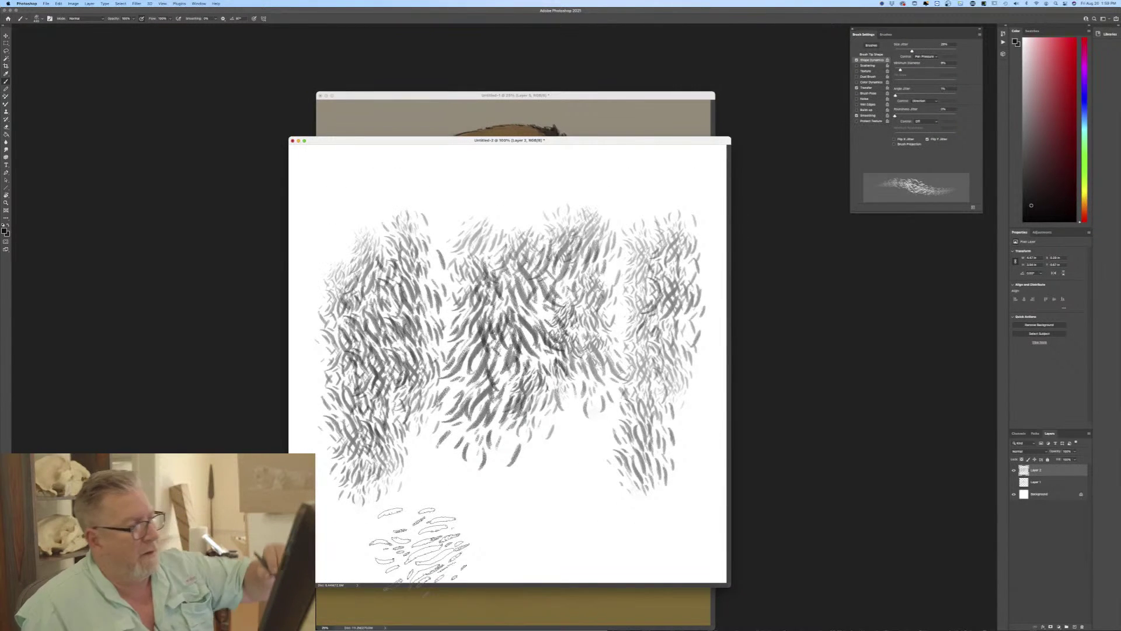
# Widen the brush spacing, switch from Flip Y Jitter to Flip X Jitter and try a test stroke.
pyautogui.click(868, 55)
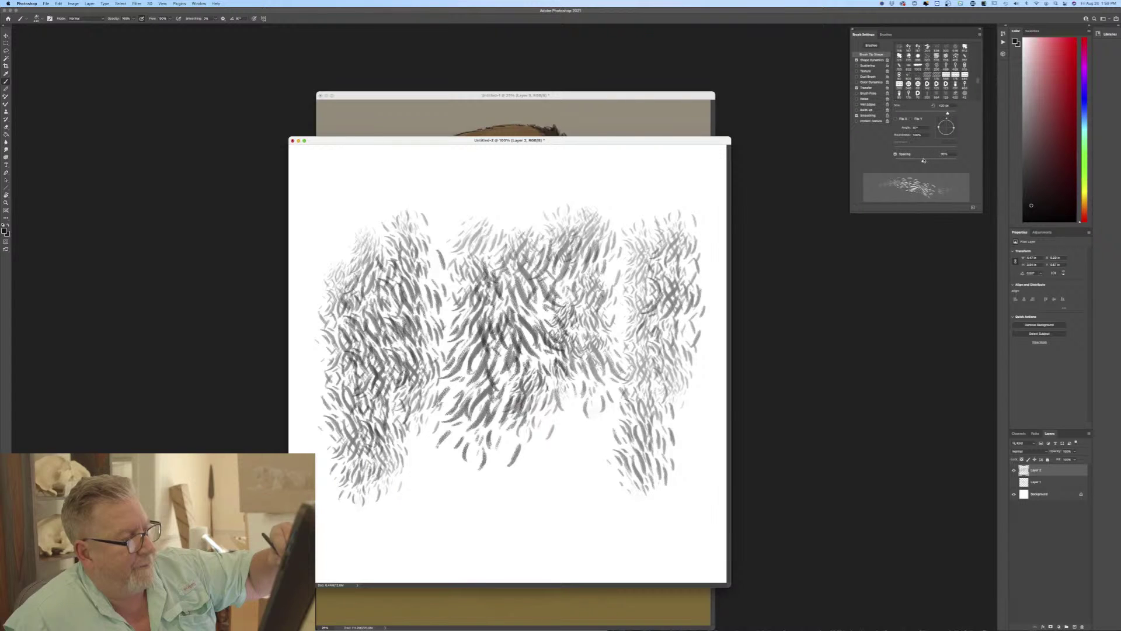
pyautogui.click(867, 60)
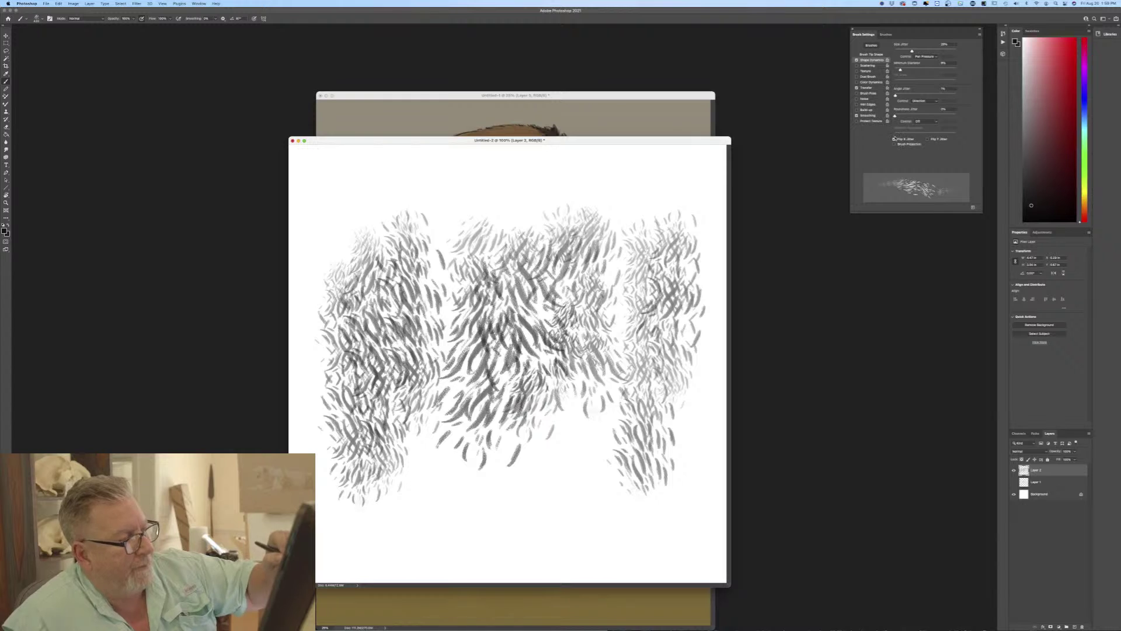
pyautogui.click(894, 139)
pyautogui.moveTo(327, 176)
pyautogui.mouseDown()
pyautogui.moveTo(380, 303)
pyautogui.moveTo(432, 222)
pyautogui.moveTo(462, 316)
pyautogui.mouseUp()
# Replace the filled test layer with an empty one and try short strokes with the adjusted brush.
pyautogui.moveTo(1036, 470)
pyautogui.mouseDown()
pyautogui.moveTo(1051, 616)
pyautogui.moveTo(1081, 626)
pyautogui.mouseUp()
pyautogui.moveTo(380, 274); pyautogui.dragTo(467, 350)
pyautogui.hotkey('ctrl', 'z')
pyautogui.moveTo(391, 298); pyautogui.dragTo(449, 350)
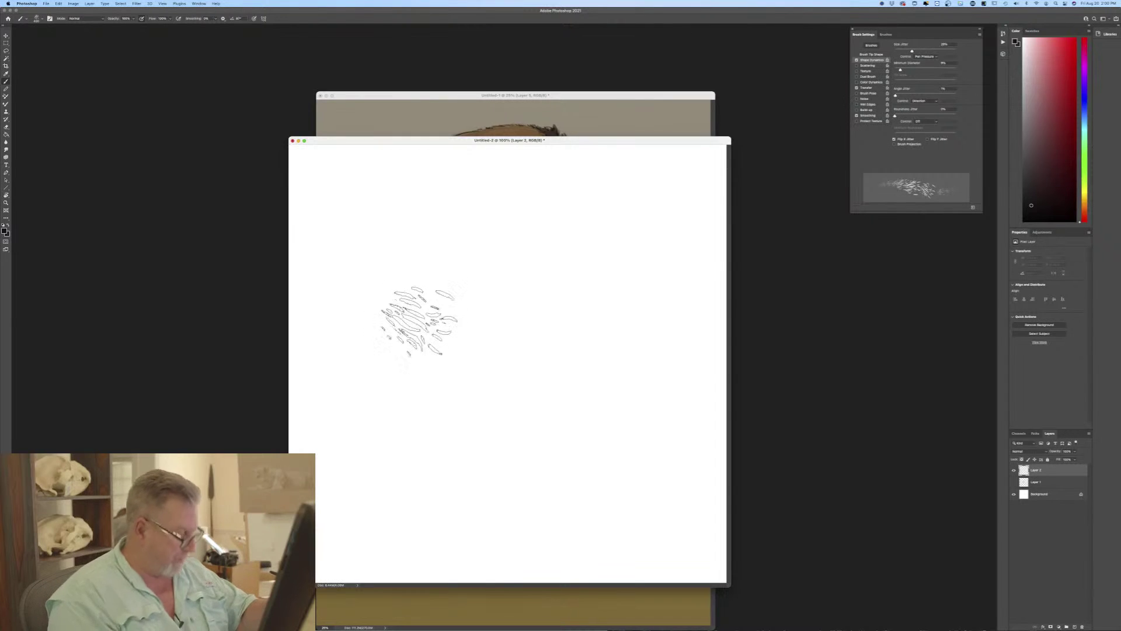
pyautogui.hotkey('ctrl', 'z')
# Paint a patch of small, overlapping fur marks in the upper-left area of the canvas and extend it sideways.
pyautogui.moveTo(379, 234); pyautogui.dragTo(427, 275)
pyautogui.hotkey('ctrl', 'z')
pyautogui.moveTo(386, 176)
pyautogui.mouseDown()
pyautogui.moveTo(387, 346)
pyautogui.moveTo(400, 202)
pyautogui.moveTo(402, 330)
pyautogui.moveTo(418, 202)
pyautogui.moveTo(421, 321)
pyautogui.moveTo(433, 193)
pyautogui.moveTo(451, 276)
pyautogui.moveTo(445, 199)
pyautogui.moveTo(467, 252)
pyautogui.mouseUp()
pyautogui.hotkey('ctrl', 'z')
pyautogui.moveTo(476, 198); pyautogui.dragTo(514, 233)
pyautogui.hotkey('ctrl', 'z')
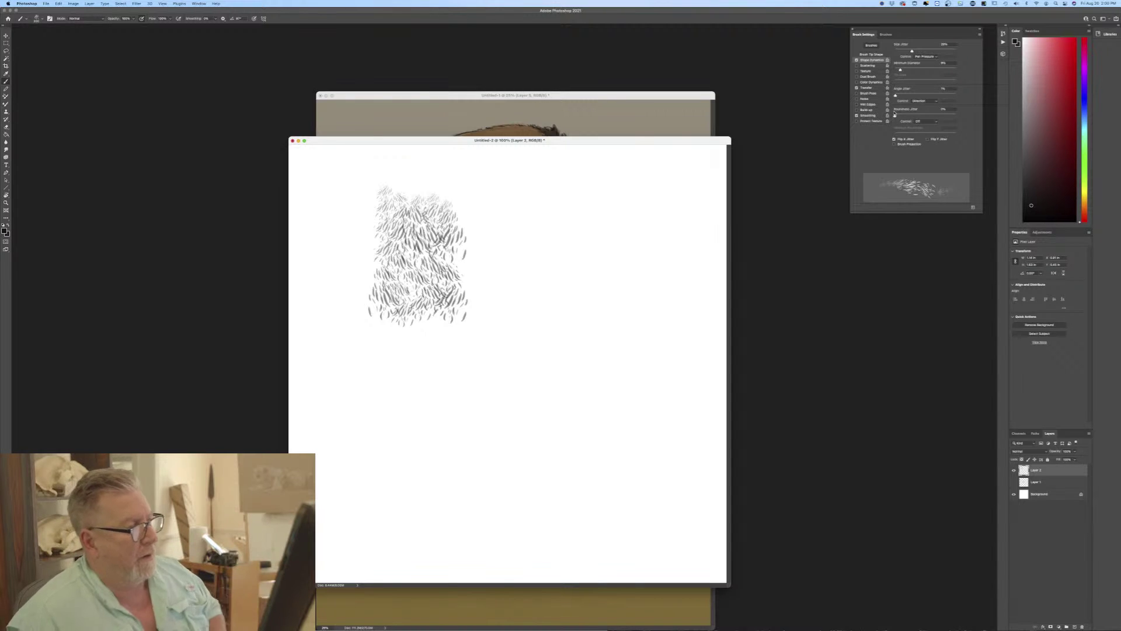
pyautogui.moveTo(435, 193)
pyautogui.mouseDown()
pyautogui.moveTo(497, 303)
pyautogui.moveTo(502, 181)
pyautogui.moveTo(537, 318)
pyautogui.moveTo(572, 345)
pyautogui.mouseUp()
pyautogui.hotkey('ctrl', 'z')
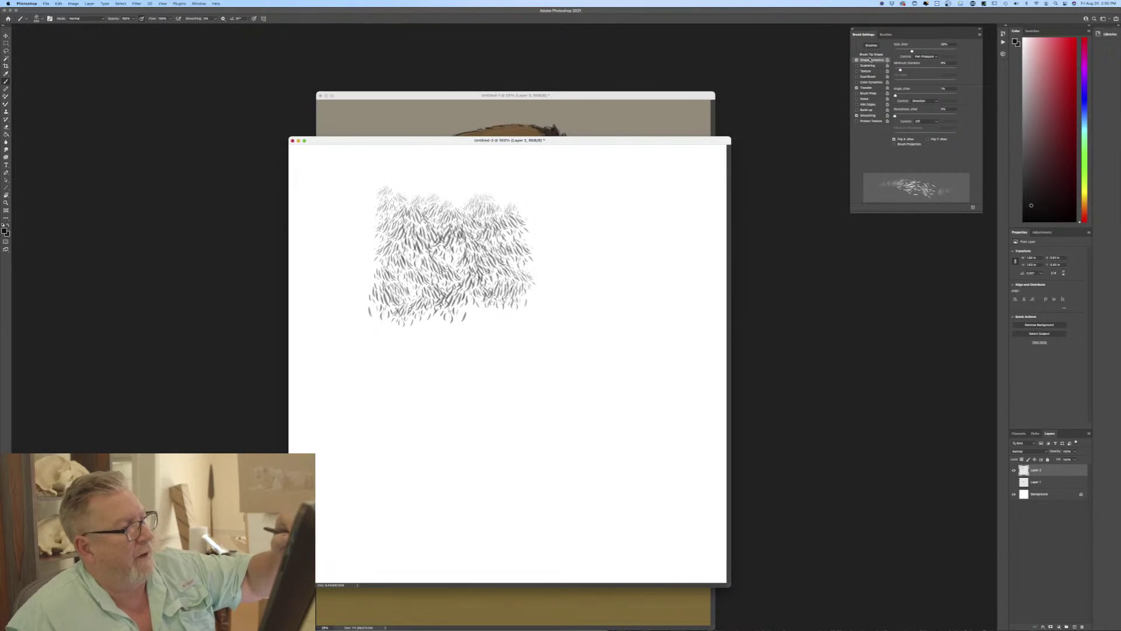
# Tighten the brush spacing using a denser test patch beside the first, and save the result as a new brush preset.
pyautogui.click(870, 55)
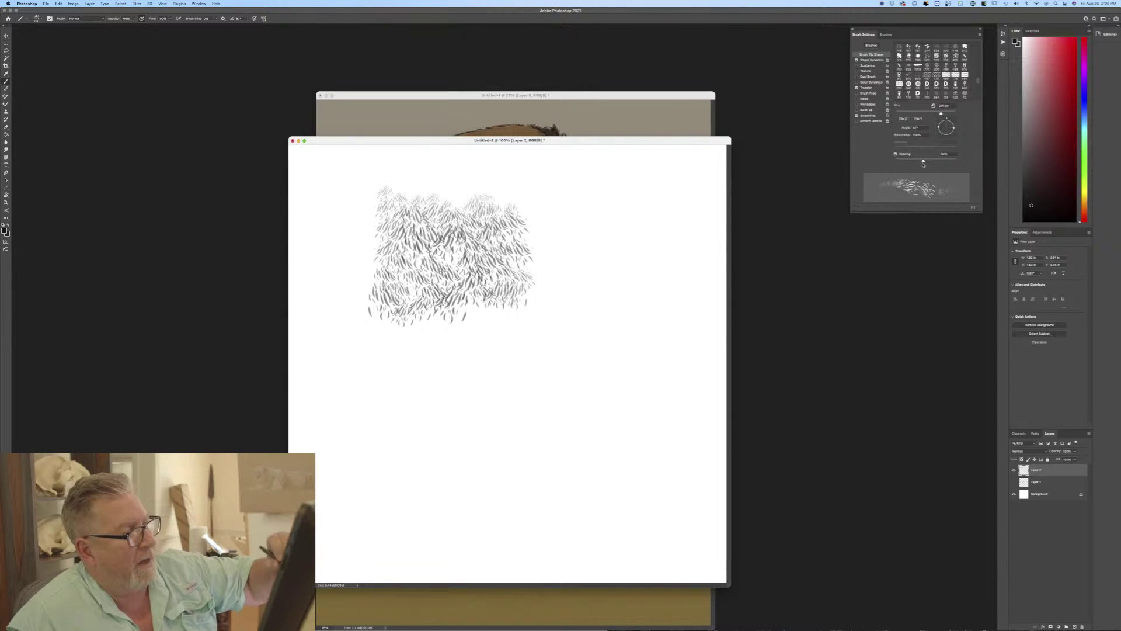
pyautogui.moveTo(610, 181)
pyautogui.mouseDown()
pyautogui.moveTo(634, 224)
pyautogui.moveTo(637, 342)
pyautogui.moveTo(584, 245)
pyautogui.moveTo(592, 373)
pyautogui.moveTo(555, 222)
pyautogui.moveTo(538, 350)
pyautogui.moveTo(520, 245)
pyautogui.moveTo(502, 362)
pyautogui.moveTo(488, 365)
pyautogui.mouseUp()
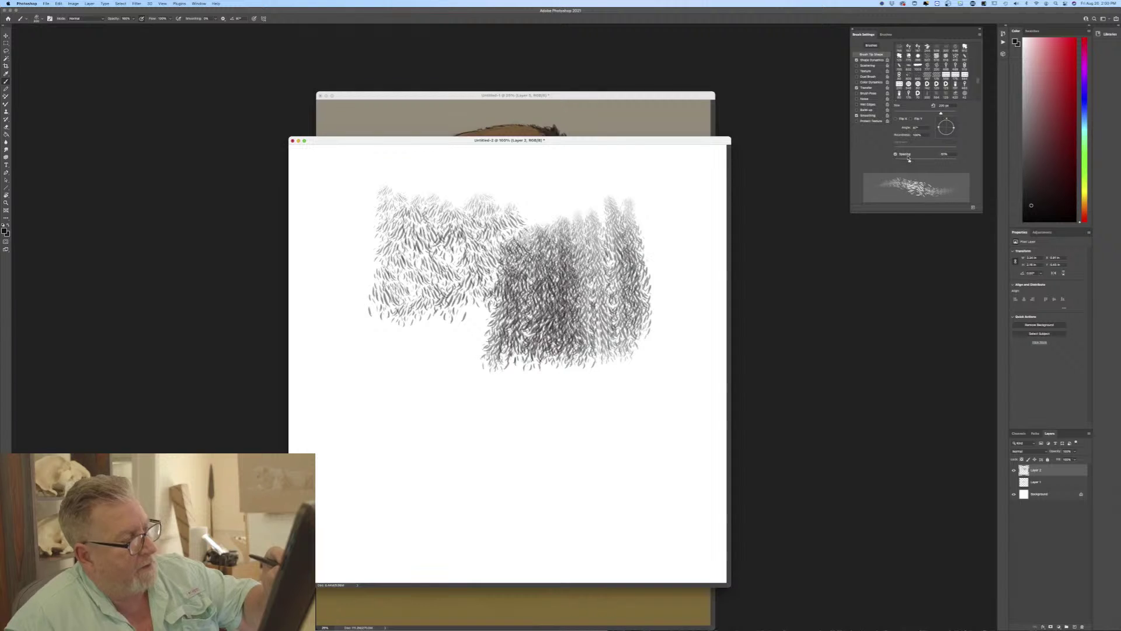
pyautogui.click(973, 209)
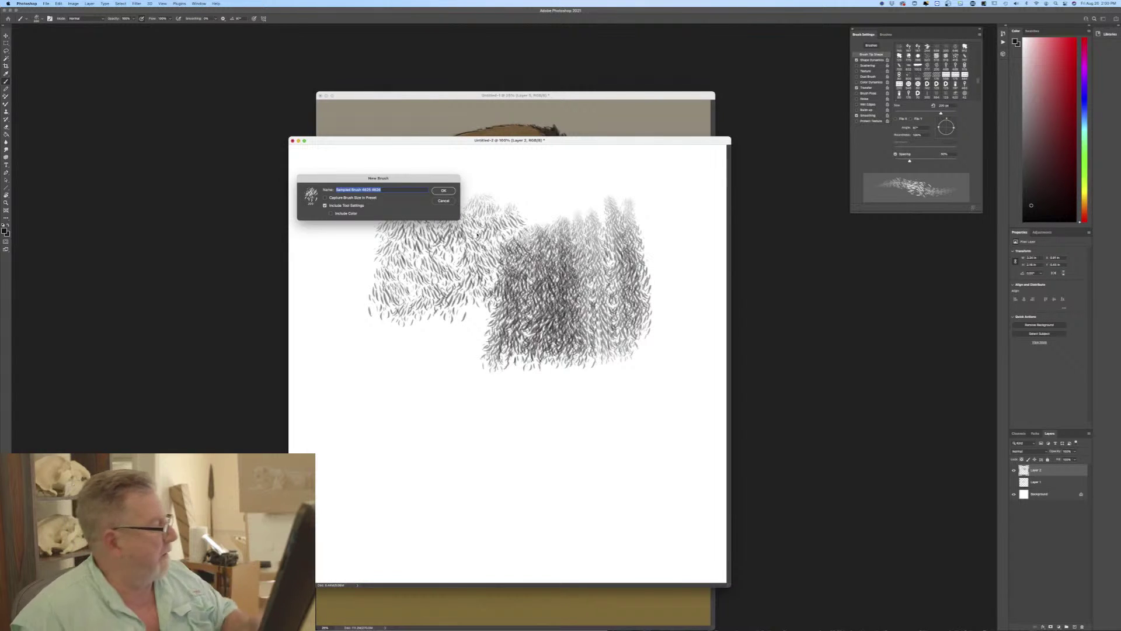
pyautogui.press('Return')
# Switch to the bison painting and show it in full-screen mode with menus, enlarged on the animal's body.
pyautogui.click(362, 115)
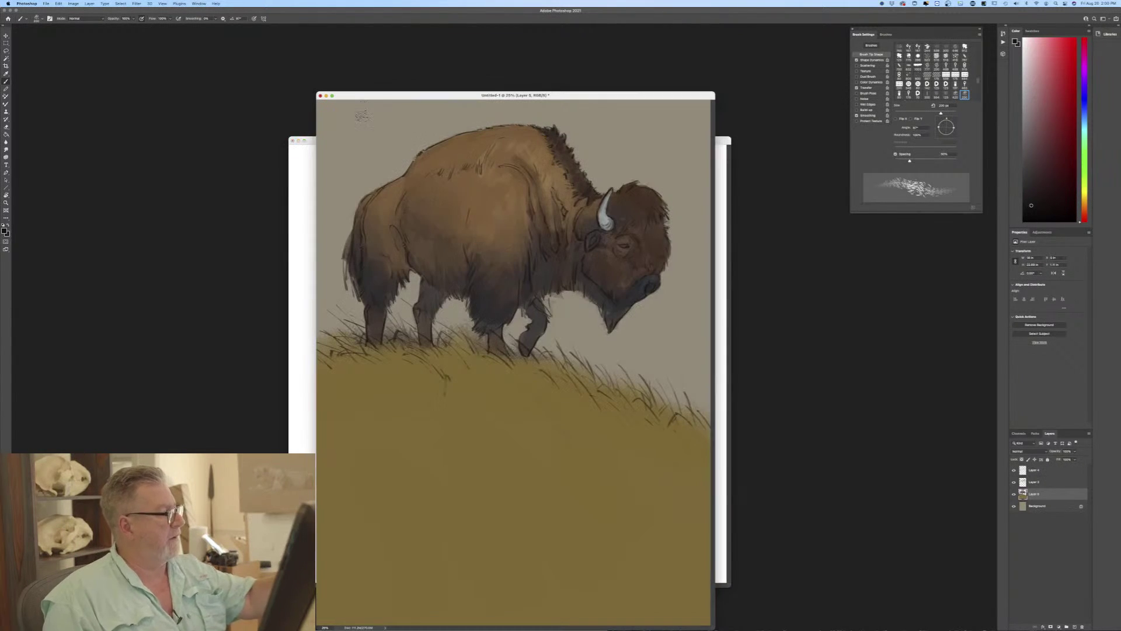
pyautogui.press('super+equal')
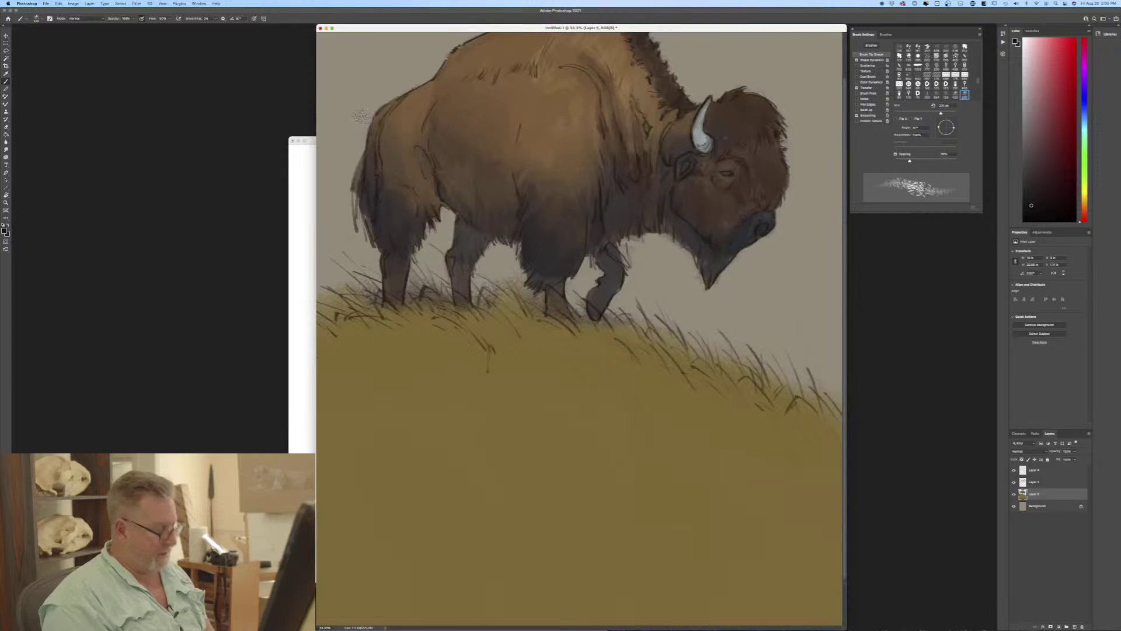
pyautogui.press('f')
pyautogui.press('super+equal')
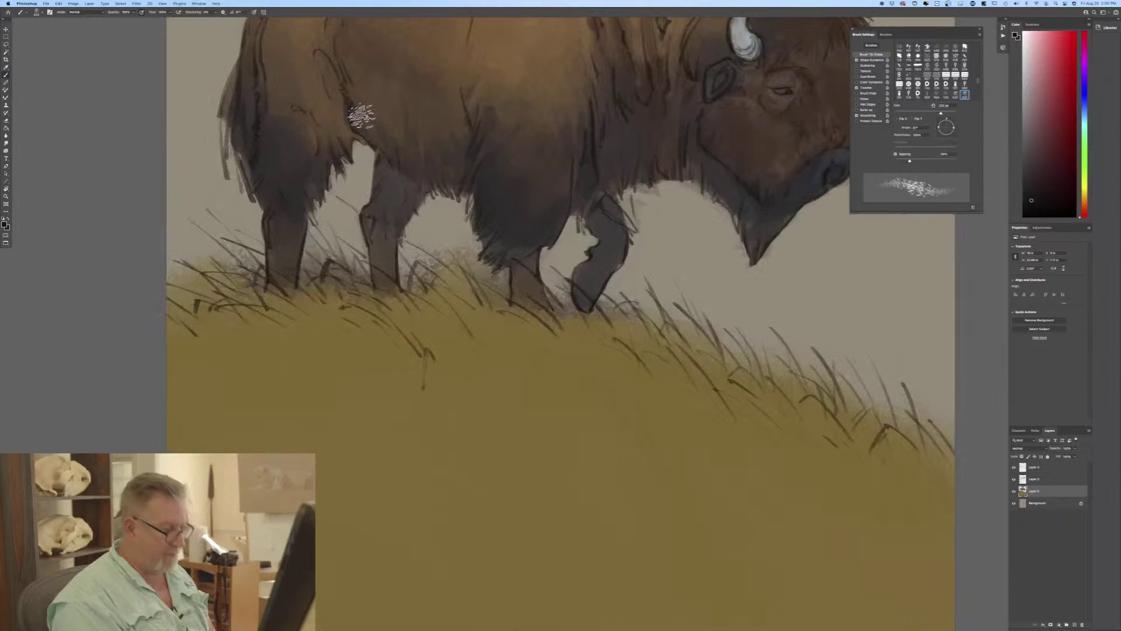
pyautogui.press('super+minus')
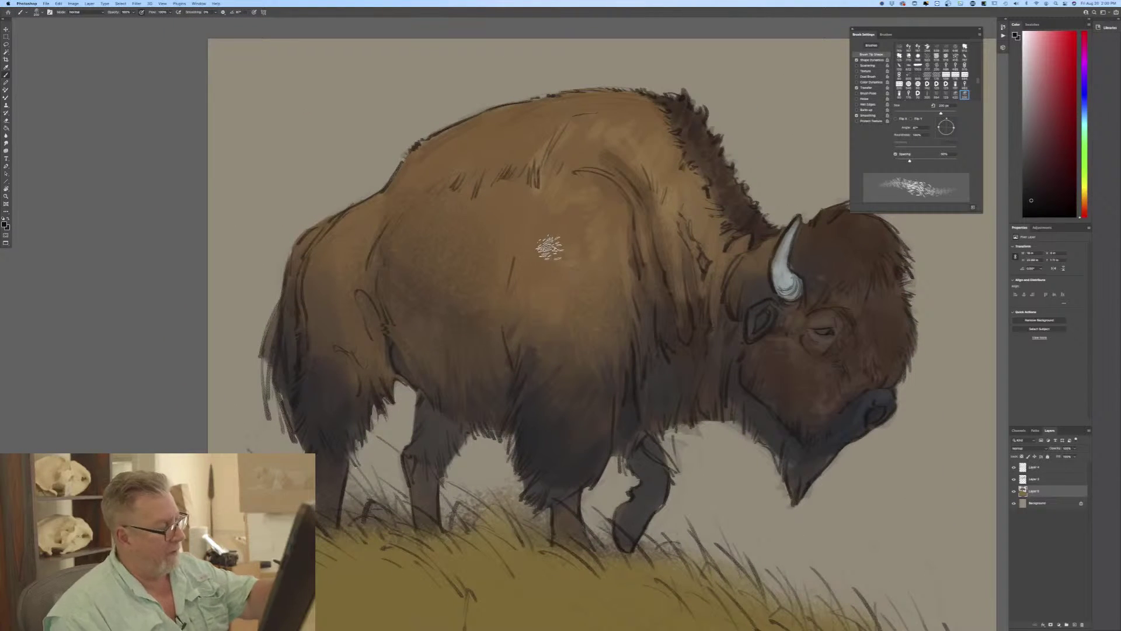
# Sample the brown of the bison's flank and set the foreground colour to a lighter tan based on it.
pyautogui.click(6, 225)
pyautogui.click(544, 237)
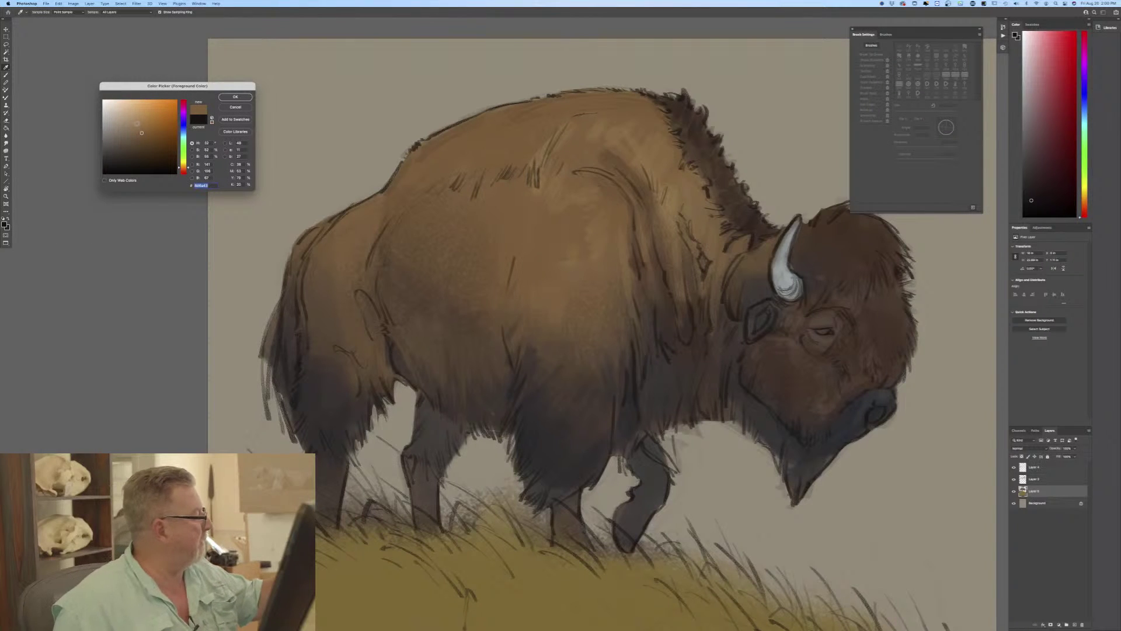
pyautogui.press('Return')
pyautogui.press('b')
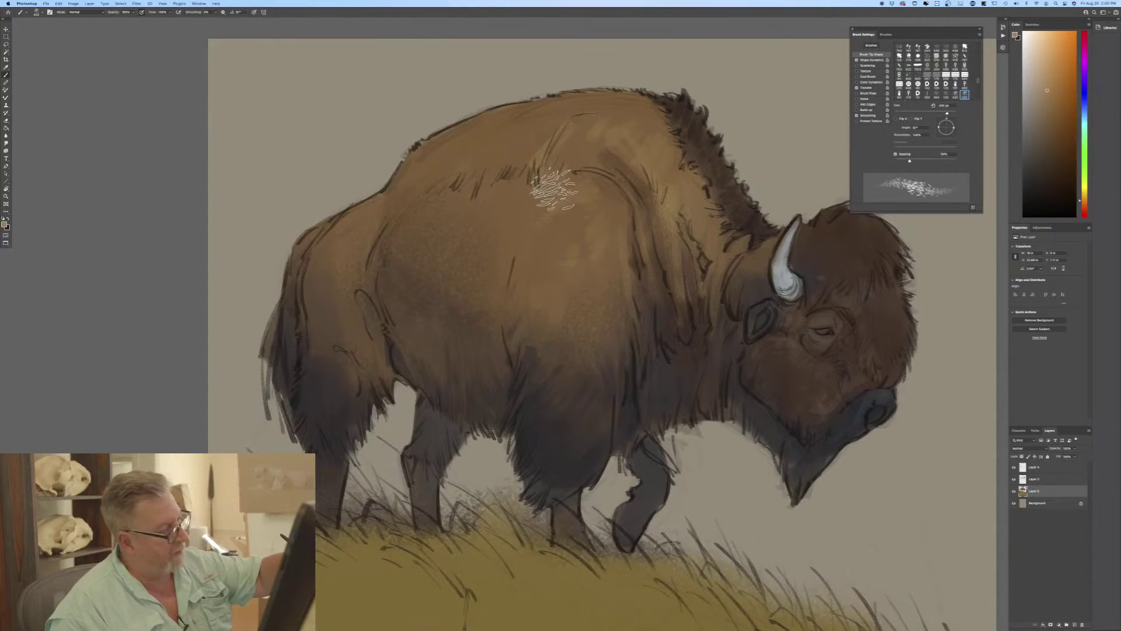
# Paint light tan fur texture over the bison's shoulder and upper flank with an enlarged fur brush.
pyautogui.press(']')
pyautogui.press(']')
pyautogui.moveTo(567, 210)
pyautogui.mouseDown()
pyautogui.moveTo(591, 192)
pyautogui.moveTo(573, 219)
pyautogui.moveTo(623, 228)
pyautogui.mouseUp()
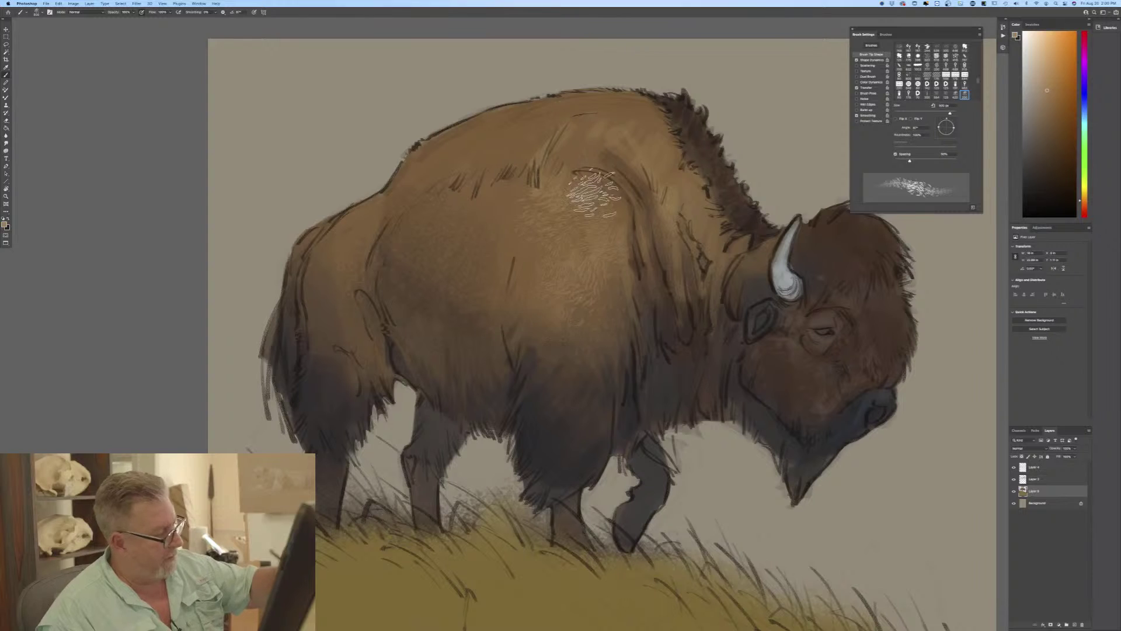
pyautogui.press(']')
pyautogui.press(']')
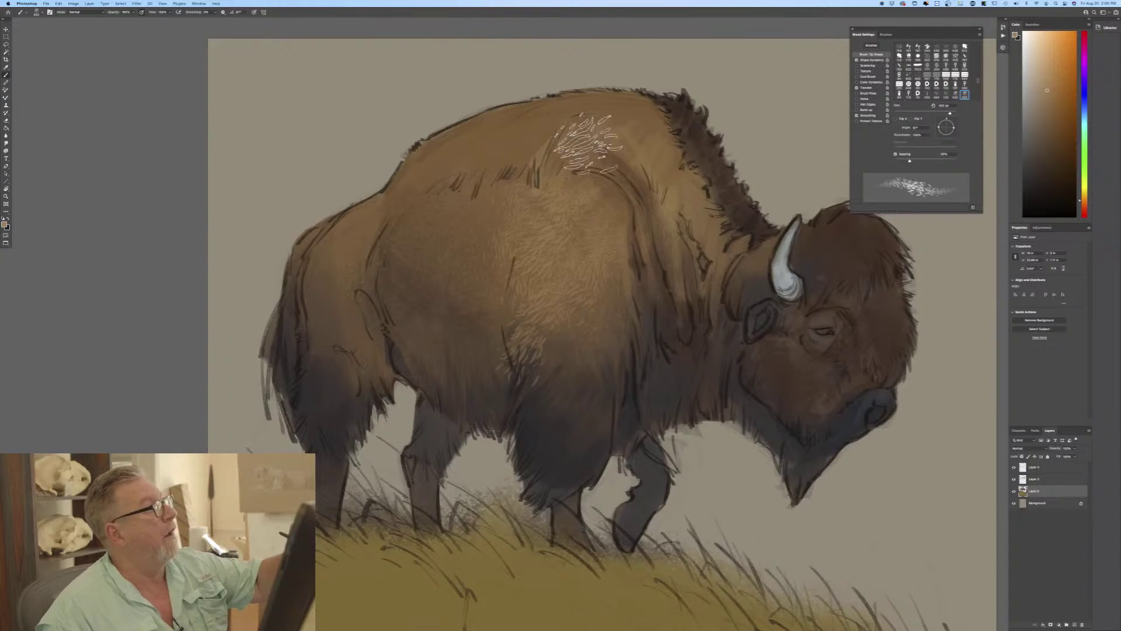
# Extend the tan fur texture over the bison's back, rump, flank and neck, adjusting the brush size to each area.
pyautogui.moveTo(538, 176)
pyautogui.mouseDown()
pyautogui.moveTo(514, 166)
pyautogui.moveTo(589, 93)
pyautogui.moveTo(470, 176)
pyautogui.moveTo(513, 108)
pyautogui.moveTo(432, 194)
pyautogui.moveTo(479, 157)
pyautogui.moveTo(458, 158)
pyautogui.moveTo(409, 211)
pyautogui.moveTo(479, 182)
pyautogui.moveTo(487, 216)
pyautogui.moveTo(470, 233)
pyautogui.moveTo(508, 208)
pyautogui.moveTo(476, 240)
pyautogui.moveTo(514, 198)
pyautogui.moveTo(467, 292)
pyautogui.moveTo(479, 219)
pyautogui.moveTo(403, 309)
pyautogui.moveTo(424, 208)
pyautogui.moveTo(371, 260)
pyautogui.moveTo(377, 205)
pyautogui.moveTo(365, 198)
pyautogui.moveTo(306, 290)
pyautogui.moveTo(309, 304)
pyautogui.moveTo(330, 309)
pyautogui.moveTo(335, 257)
pyautogui.moveTo(327, 283)
pyautogui.moveTo(368, 275)
pyautogui.moveTo(344, 295)
pyautogui.moveTo(338, 324)
pyautogui.moveTo(327, 289)
pyautogui.moveTo(310, 313)
pyautogui.moveTo(321, 312)
pyautogui.moveTo(320, 283)
pyautogui.moveTo(303, 288)
pyautogui.moveTo(329, 276)
pyautogui.moveTo(331, 284)
pyautogui.moveTo(317, 340)
pyautogui.moveTo(298, 320)
pyautogui.mouseUp()
pyautogui.press('[')
pyautogui.press('[')
pyautogui.press('[')
pyautogui.moveTo(343, 217); pyautogui.dragTo(289, 295)
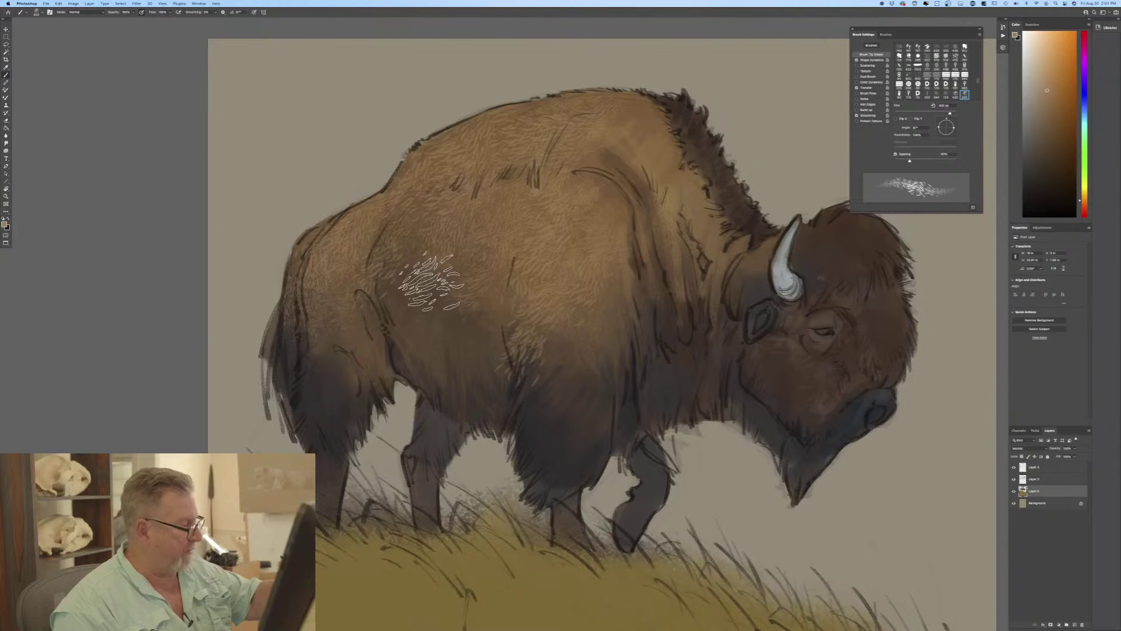
pyautogui.press(']')
pyautogui.press(']')
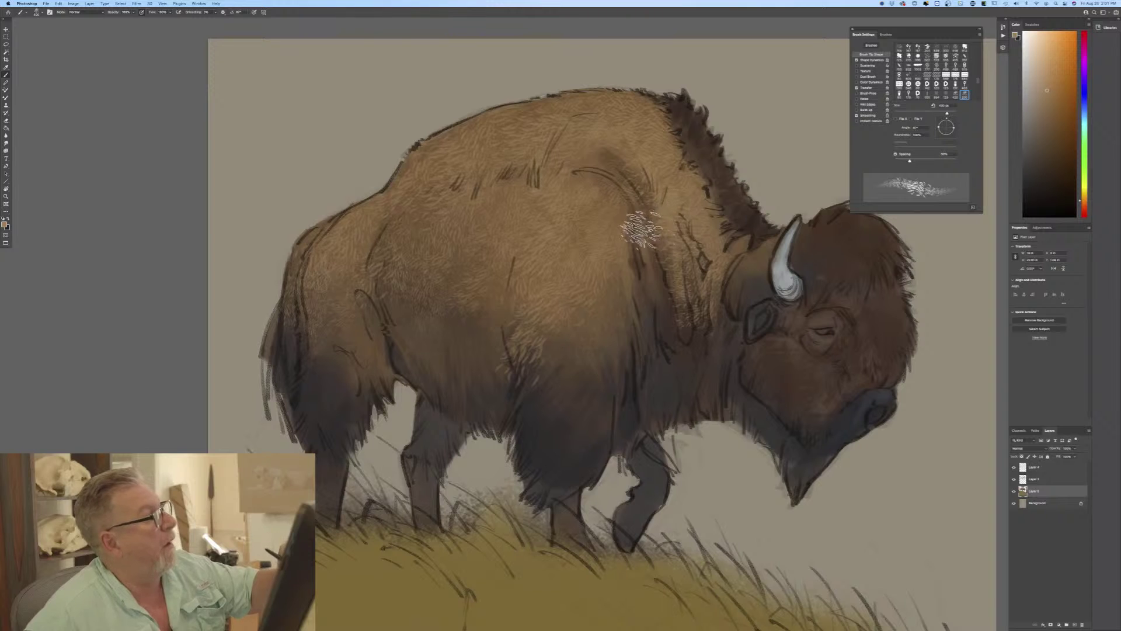
# Shift the foreground colour to a darker reddish brown and paint fur over the bison's mid and lower body.
pyautogui.click(5, 224)
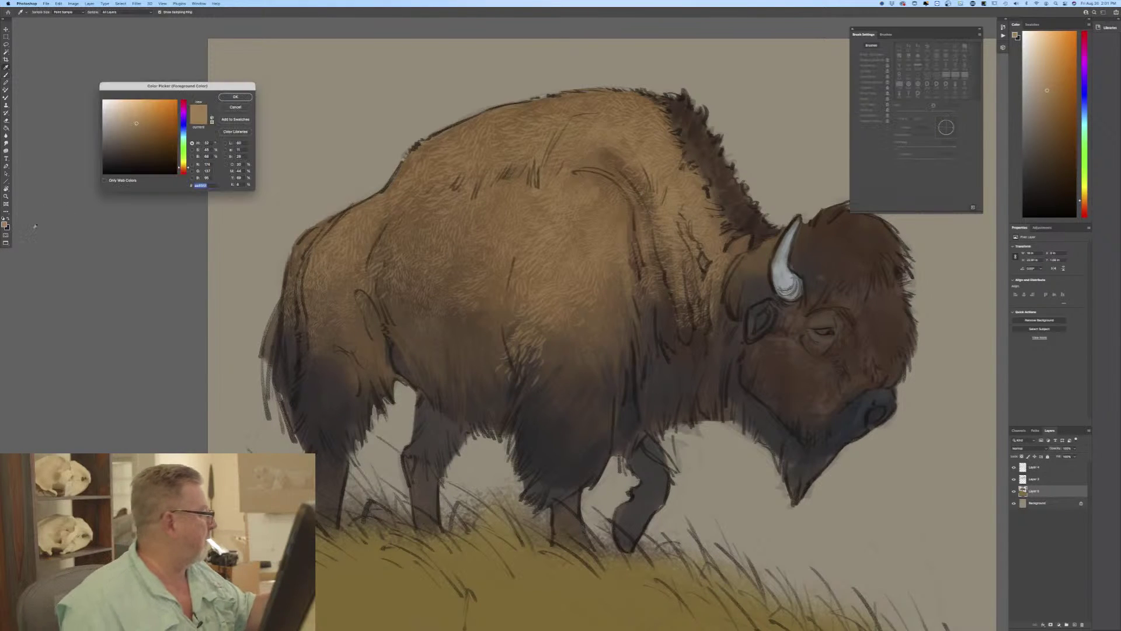
pyautogui.moveTo(184, 171); pyautogui.dragTo(183, 170)
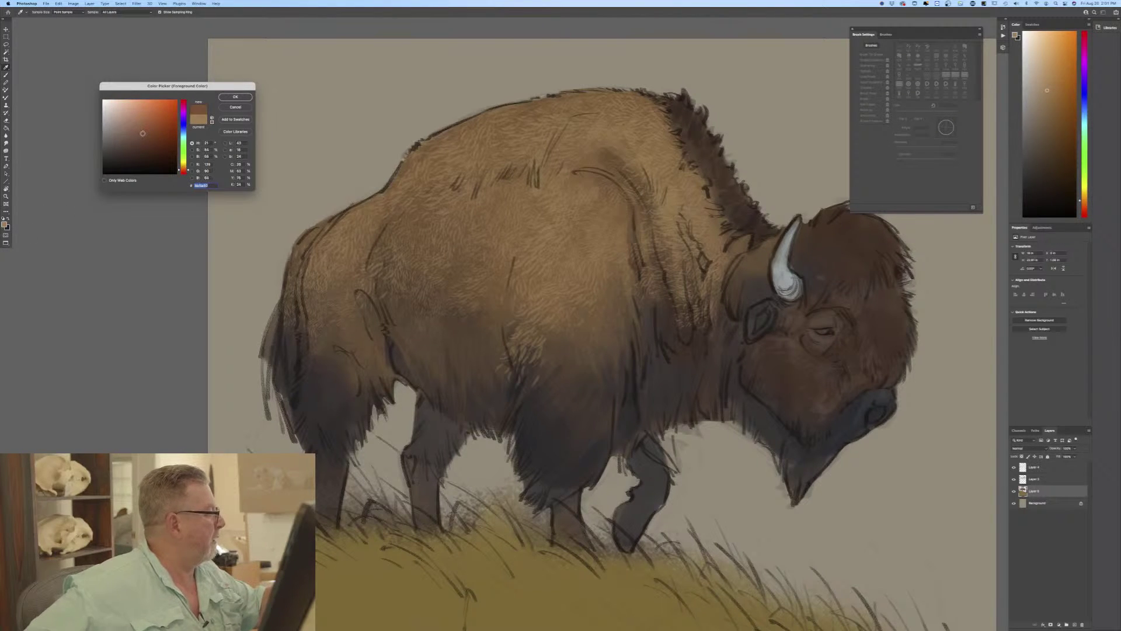
pyautogui.click(234, 97)
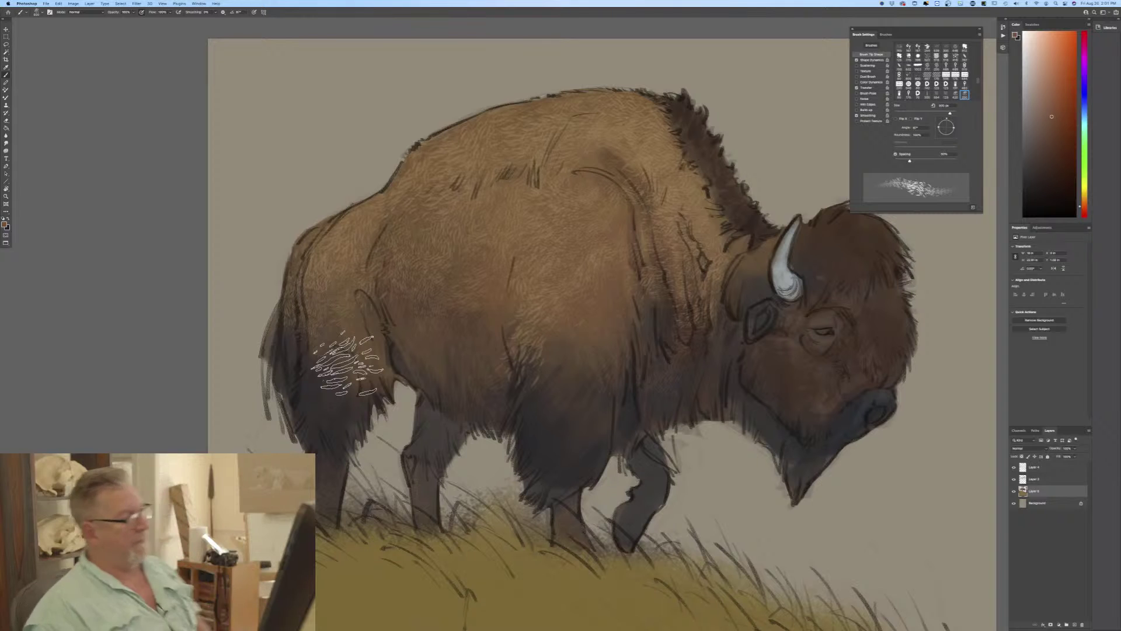
# Paint reddish-brown fur texture over the bison's cheek and face with the fur brush.
pyautogui.press('super+equal')
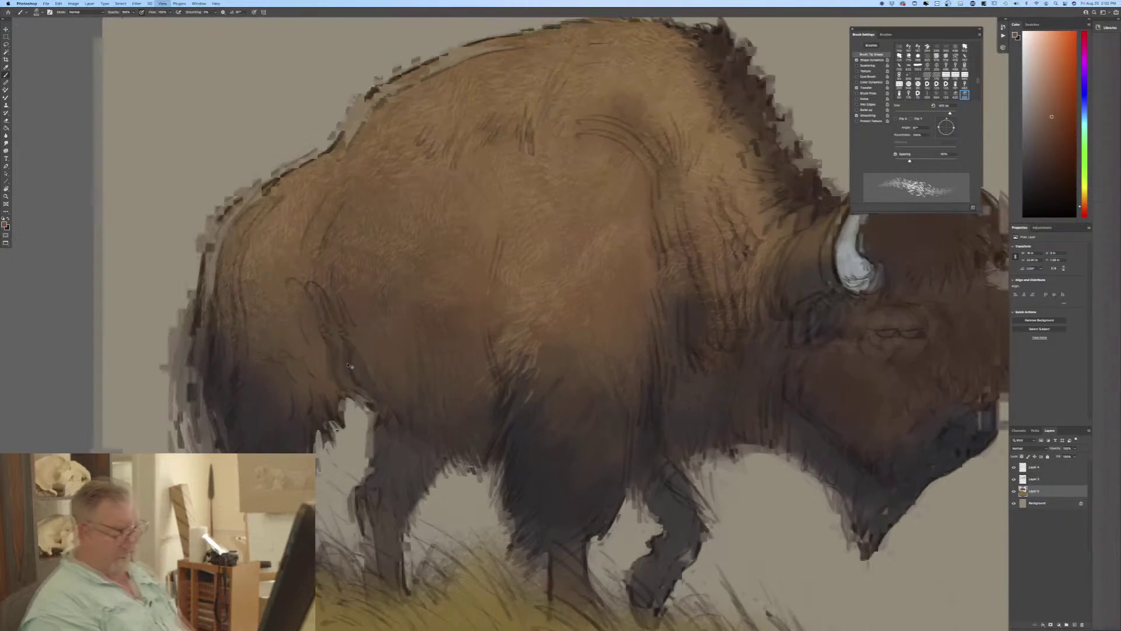
pyautogui.press('super+equal')
pyautogui.press('super+0')
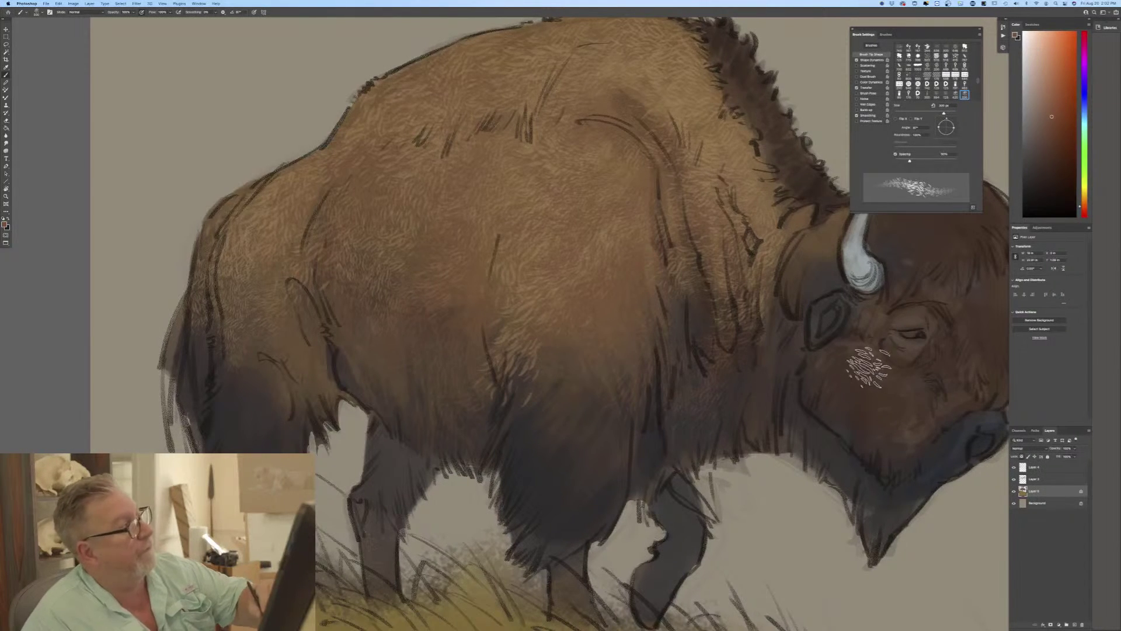
pyautogui.moveTo(943, 422)
pyautogui.mouseDown()
pyautogui.moveTo(932, 390)
pyautogui.moveTo(902, 392)
pyautogui.moveTo(868, 458)
pyautogui.moveTo(893, 369)
pyautogui.moveTo(841, 441)
pyautogui.moveTo(879, 369)
pyautogui.moveTo(802, 410)
pyautogui.moveTo(851, 334)
pyautogui.mouseUp()
pyautogui.press('super+minus')
pyautogui.press('super+minus')
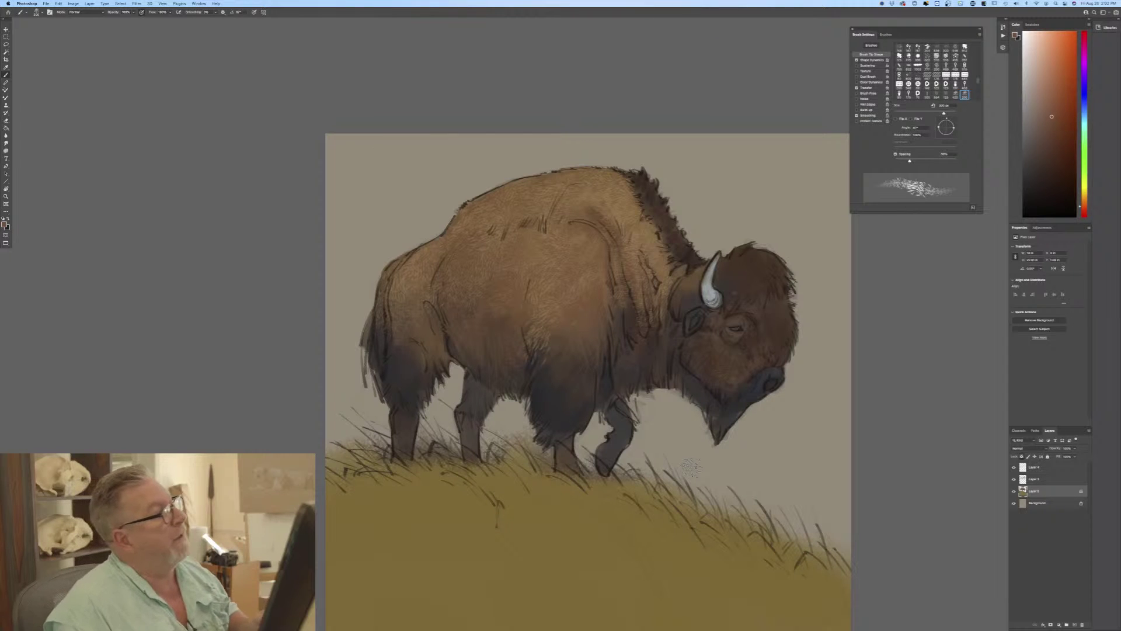
# Set the foreground colour to a muted grey-brown and preview the bison painting full screen without the interface.
pyautogui.click(5, 224)
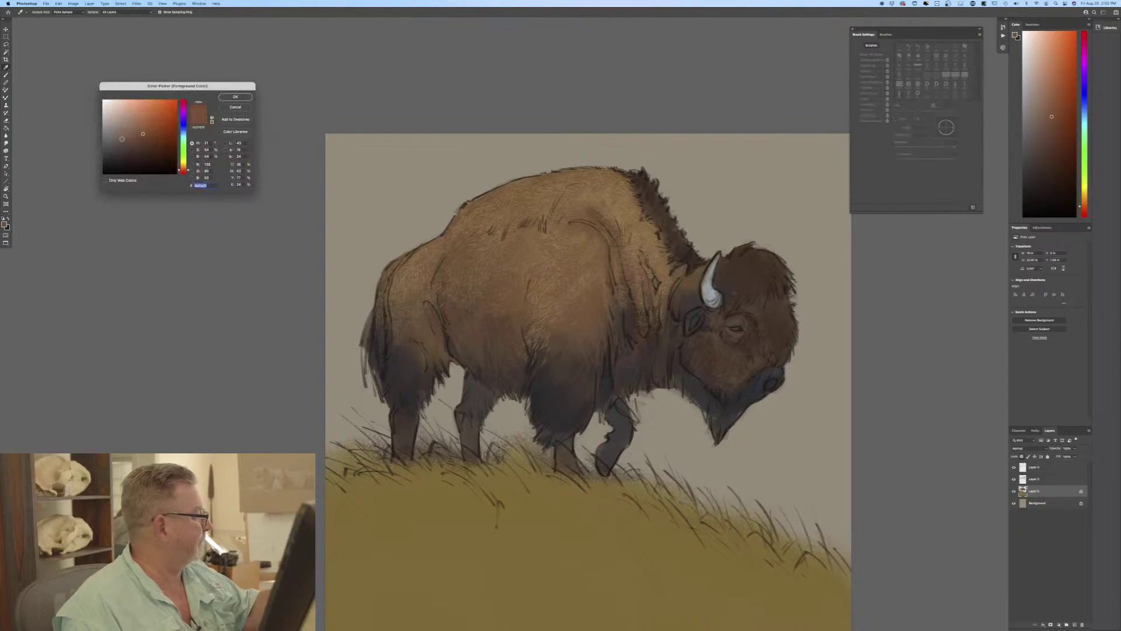
pyautogui.click(231, 97)
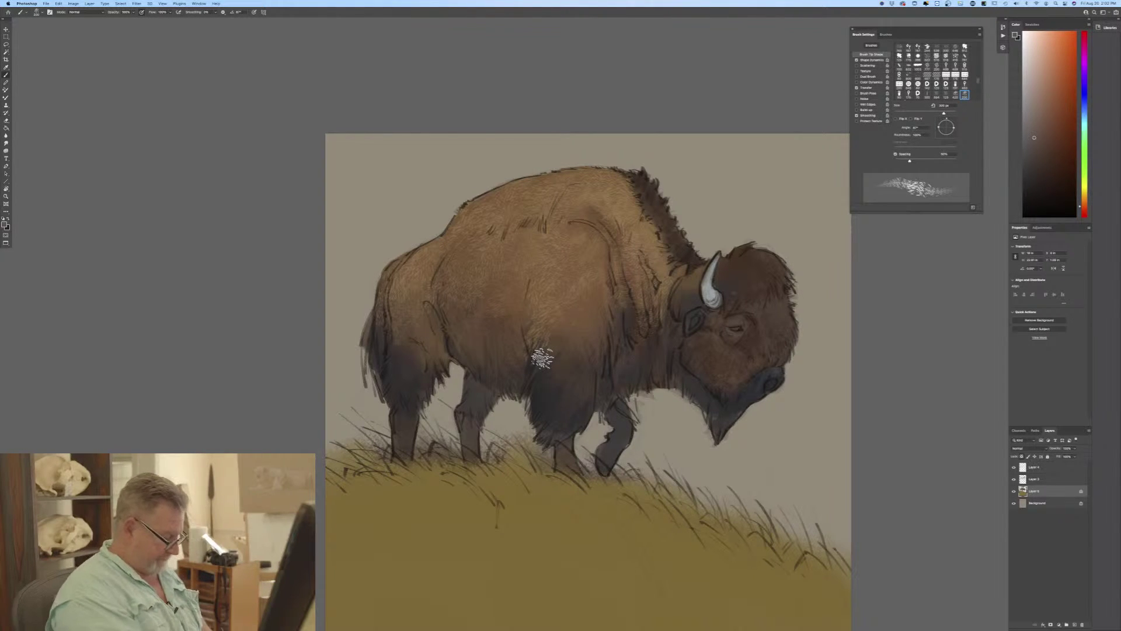
pyautogui.press('f')
pyautogui.press('f')
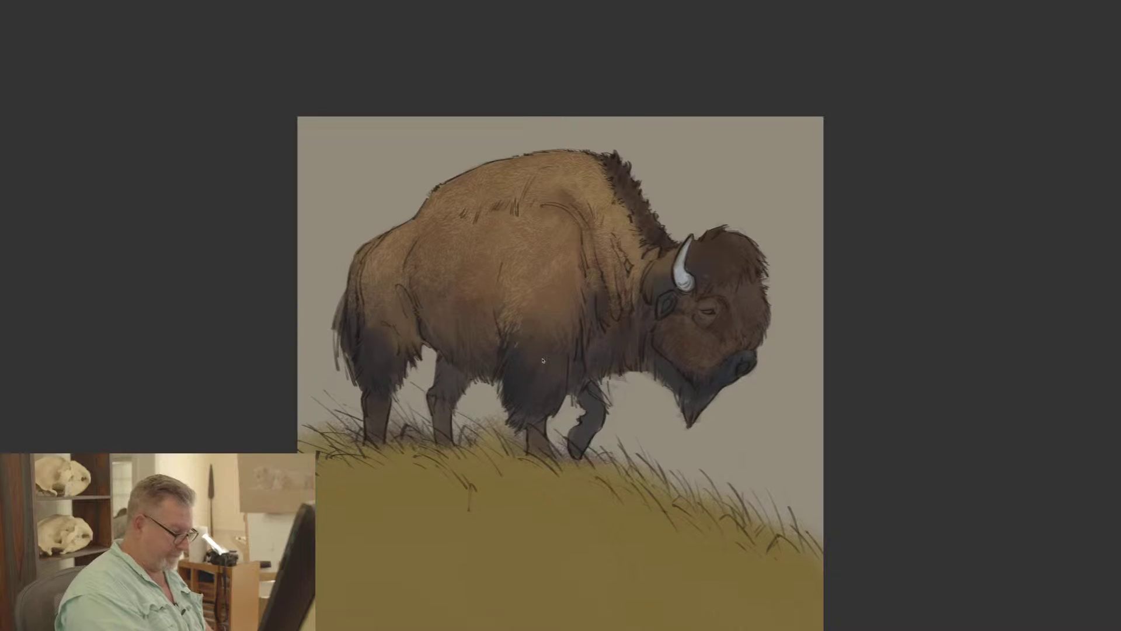
# Return to the windowed brush-test document, hide its fur test patches and add a new empty layer.
pyautogui.press('f')
pyautogui.click(305, 325)
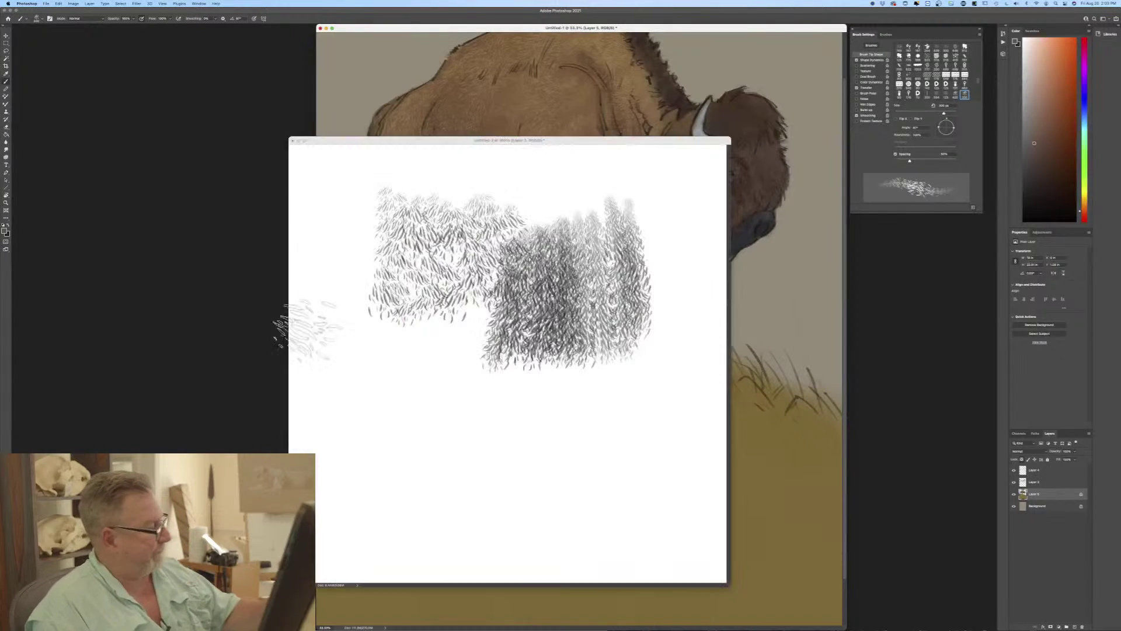
pyautogui.click(1014, 469)
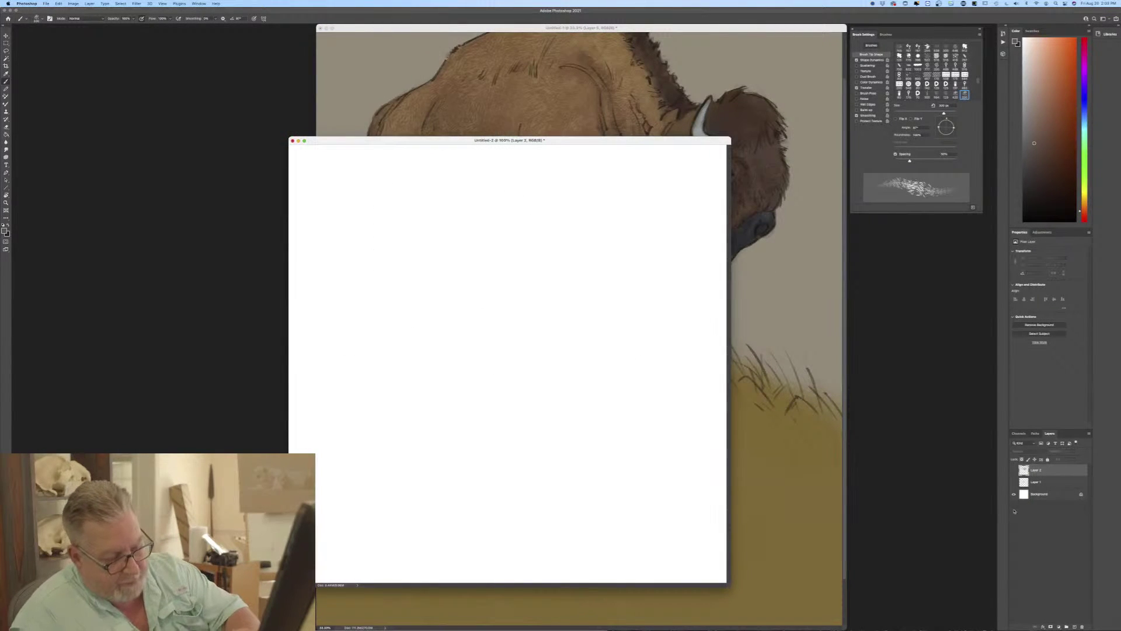
pyautogui.click(1075, 627)
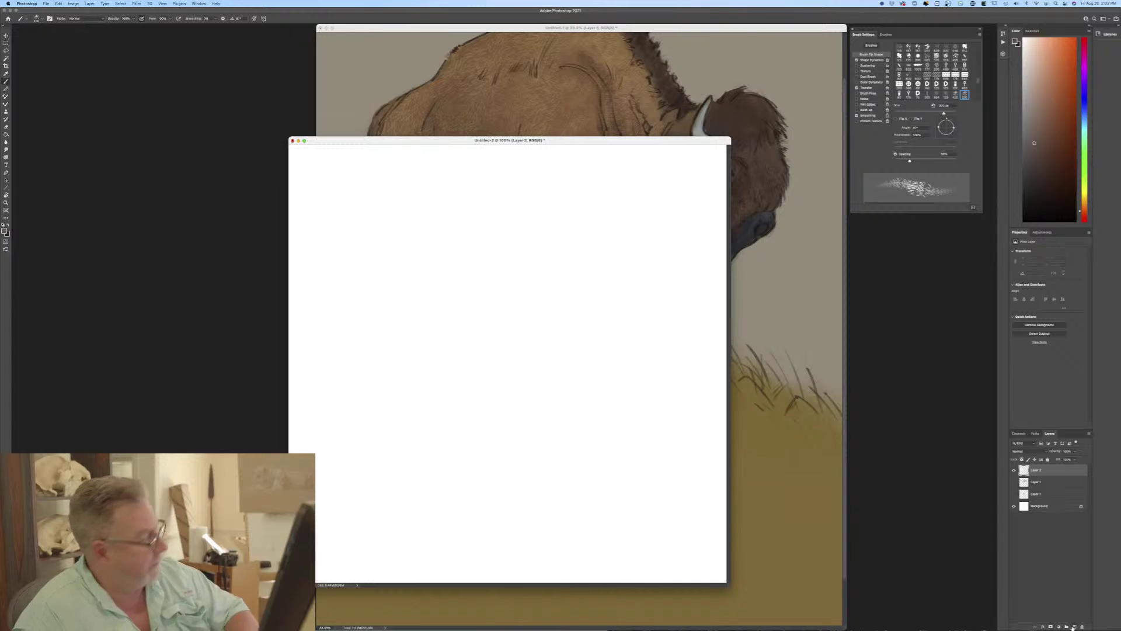
# Choose the first textured preset in the expanded brush group and reduce its size for thin hair strokes.
pyautogui.click(37, 18)
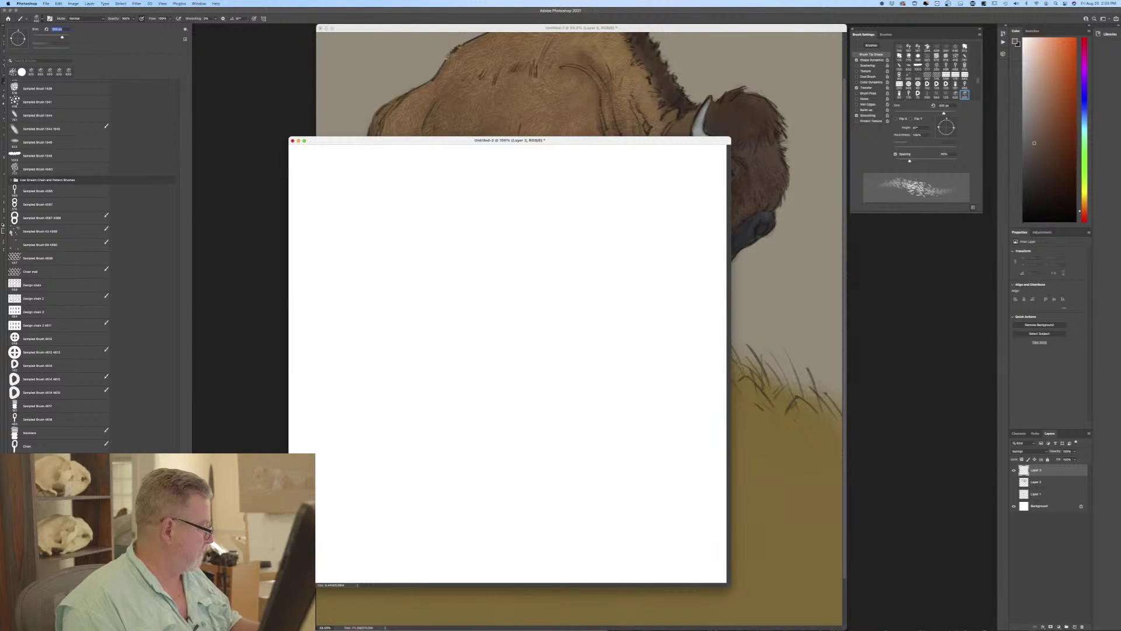
pyautogui.scroll(10, 93, 263)
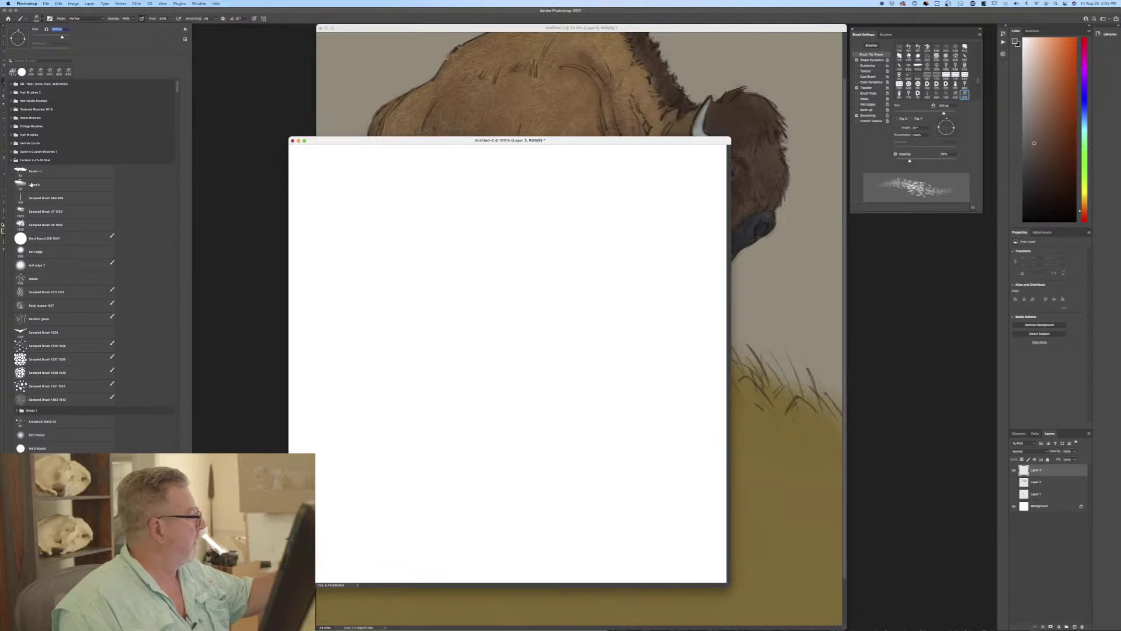
pyautogui.click(27, 172)
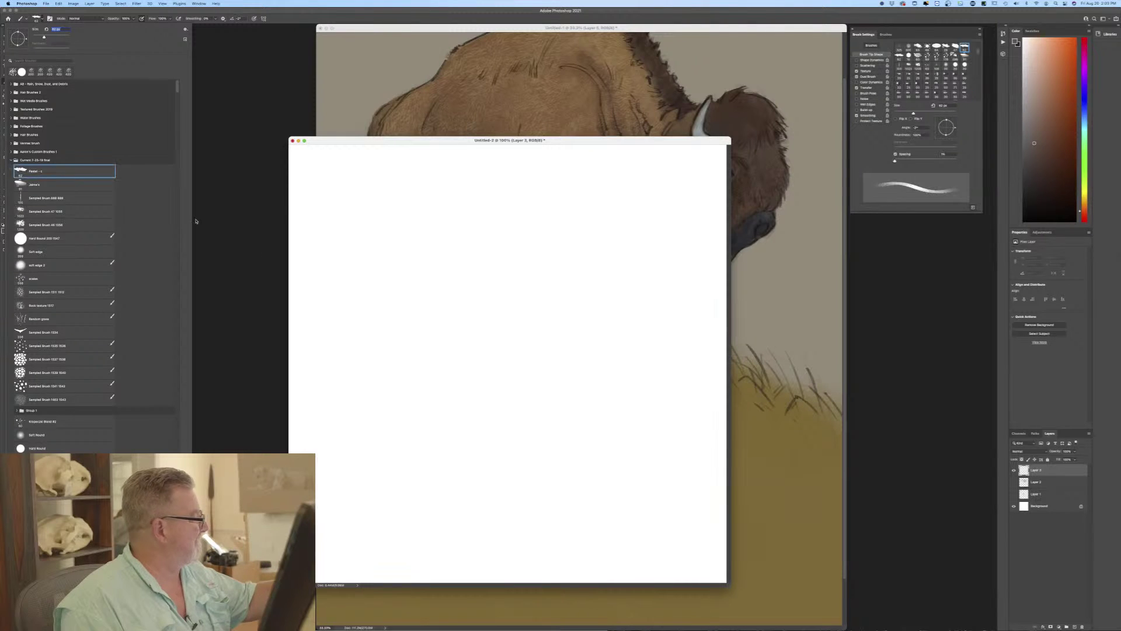
pyautogui.click(473, 305)
pyautogui.press('[')
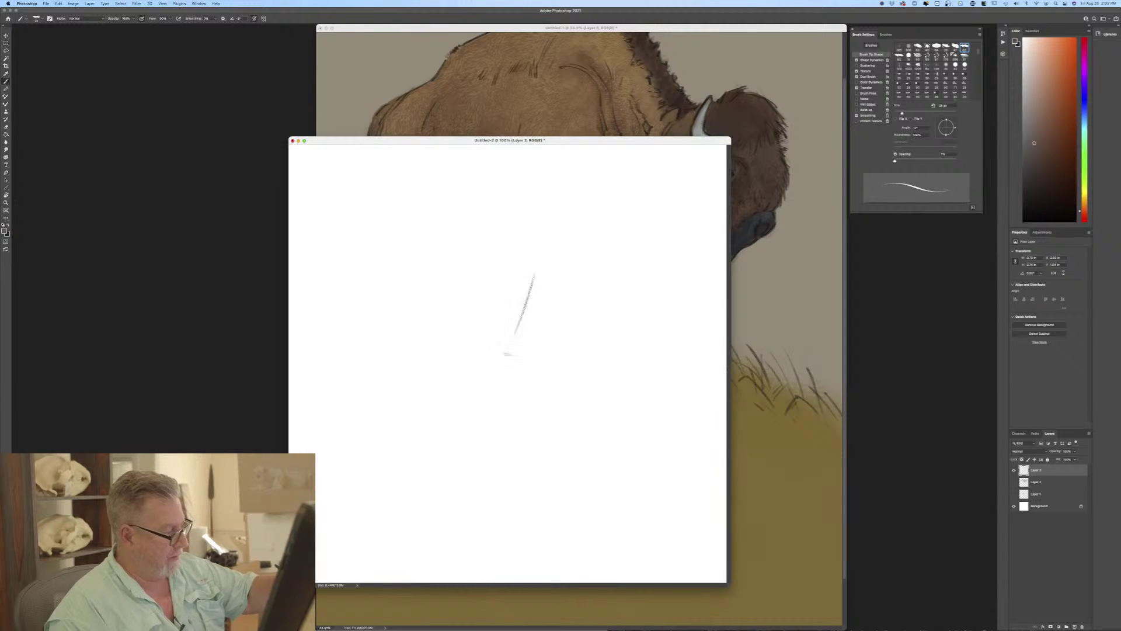
# Paint a tight cluster of long, slanted, overlapping hair strokes in the middle of the blank canvas.
pyautogui.moveTo(514, 337); pyautogui.dragTo(484, 438)
pyautogui.moveTo(530, 305)
pyautogui.mouseDown()
pyautogui.moveTo(495, 395)
pyautogui.moveTo(501, 357)
pyautogui.mouseUp()
pyautogui.moveTo(514, 316)
pyautogui.mouseDown()
pyautogui.moveTo(517, 356)
pyautogui.moveTo(529, 335)
pyautogui.moveTo(500, 406)
pyautogui.moveTo(548, 287)
pyautogui.moveTo(511, 388)
pyautogui.mouseUp()
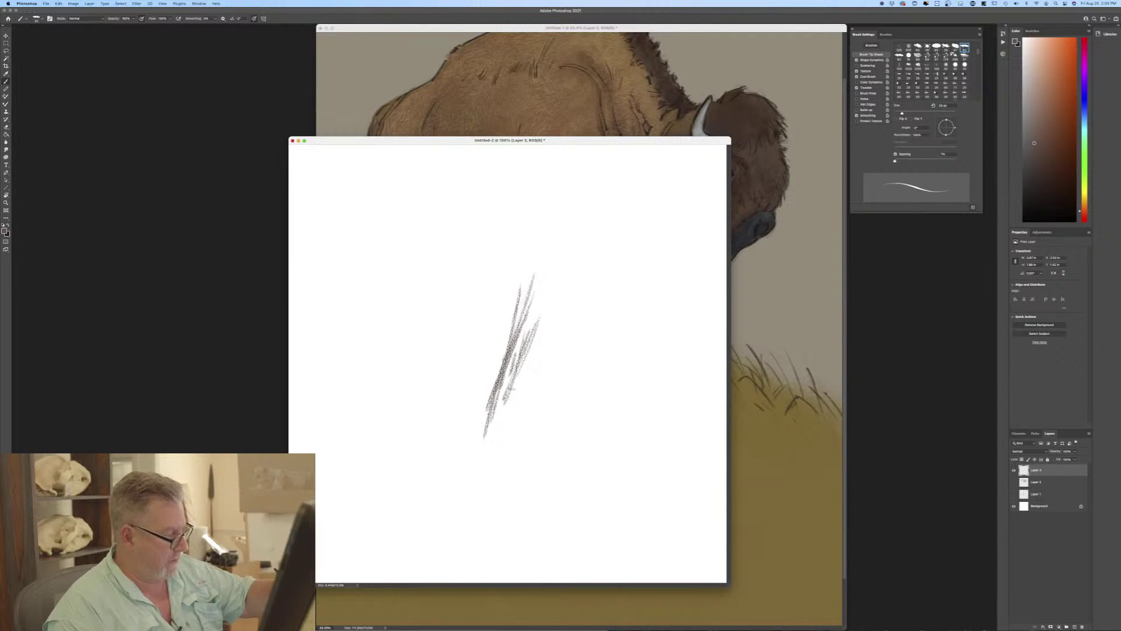
pyautogui.moveTo(526, 311); pyautogui.dragTo(502, 378)
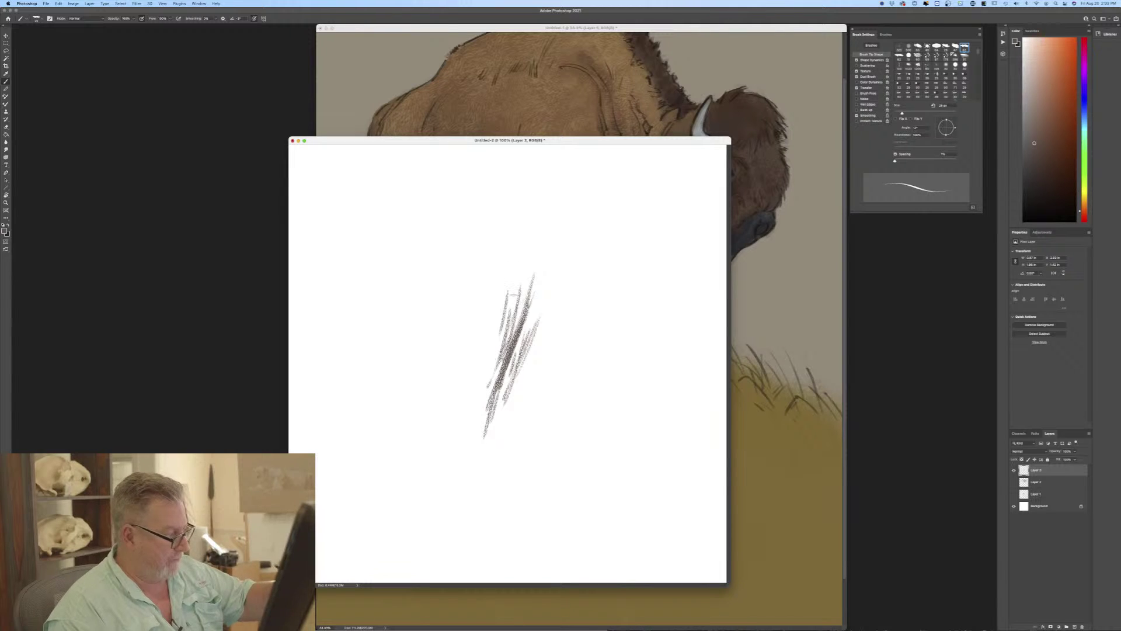
pyautogui.moveTo(504, 320); pyautogui.dragTo(481, 383)
pyautogui.moveTo(549, 286); pyautogui.dragTo(529, 360)
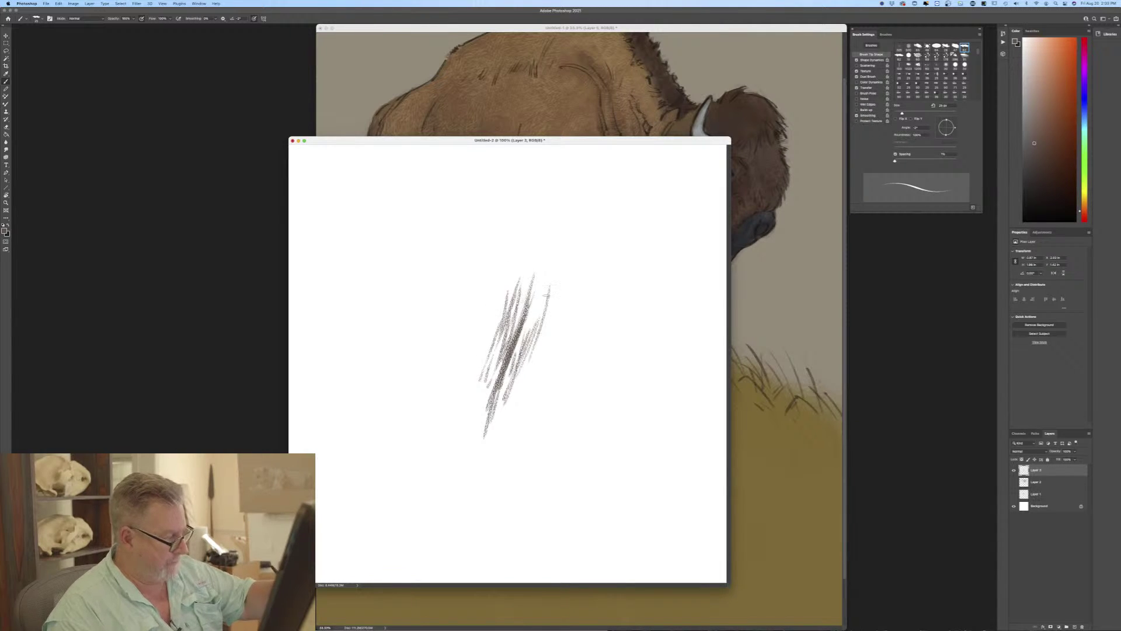
pyautogui.moveTo(534, 315); pyautogui.dragTo(519, 382)
pyautogui.moveTo(529, 344); pyautogui.dragTo(512, 406)
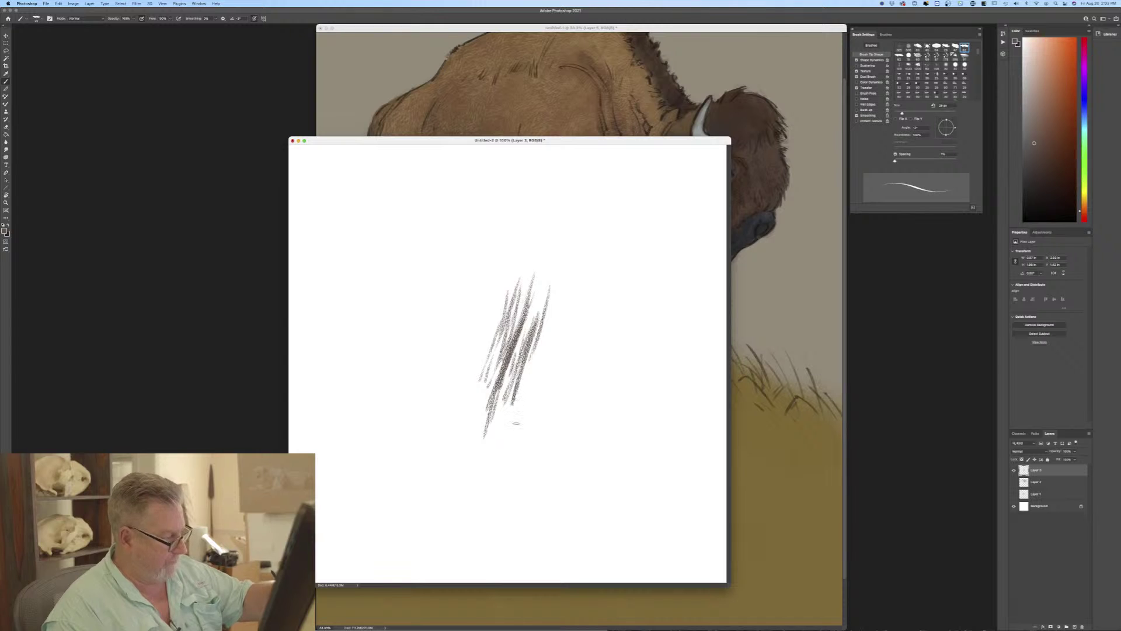
# Duplicate the hair-stroke layer and merge the copy with the original to strengthen the strokes, with the Eraser as active tool.
pyautogui.moveTo(1037, 470); pyautogui.dragTo(1075, 625)
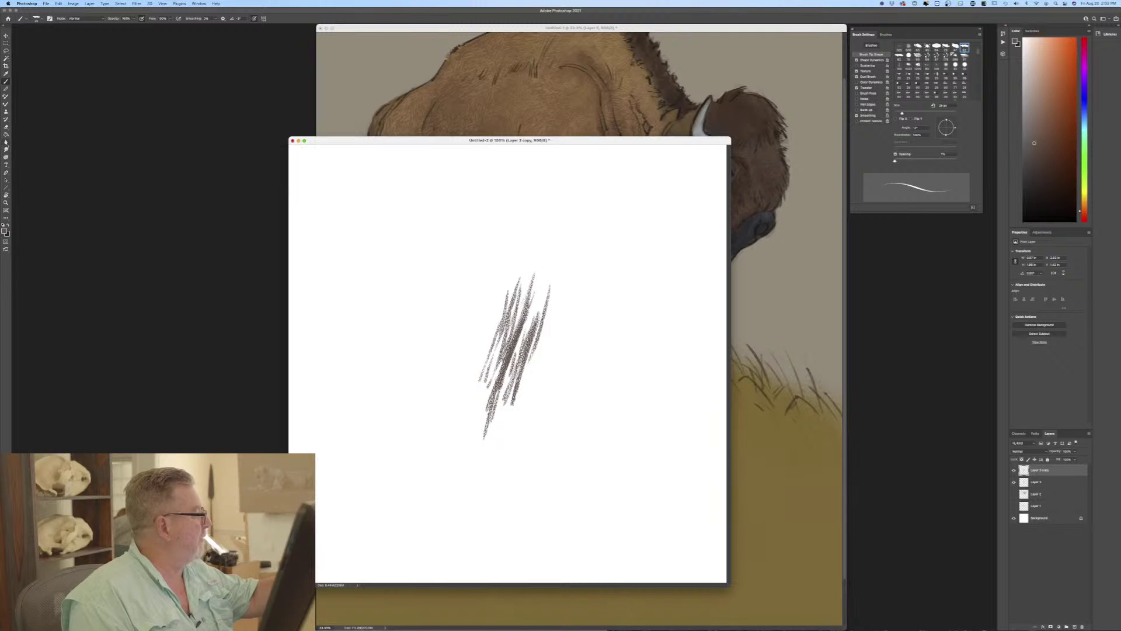
pyautogui.click(6, 135)
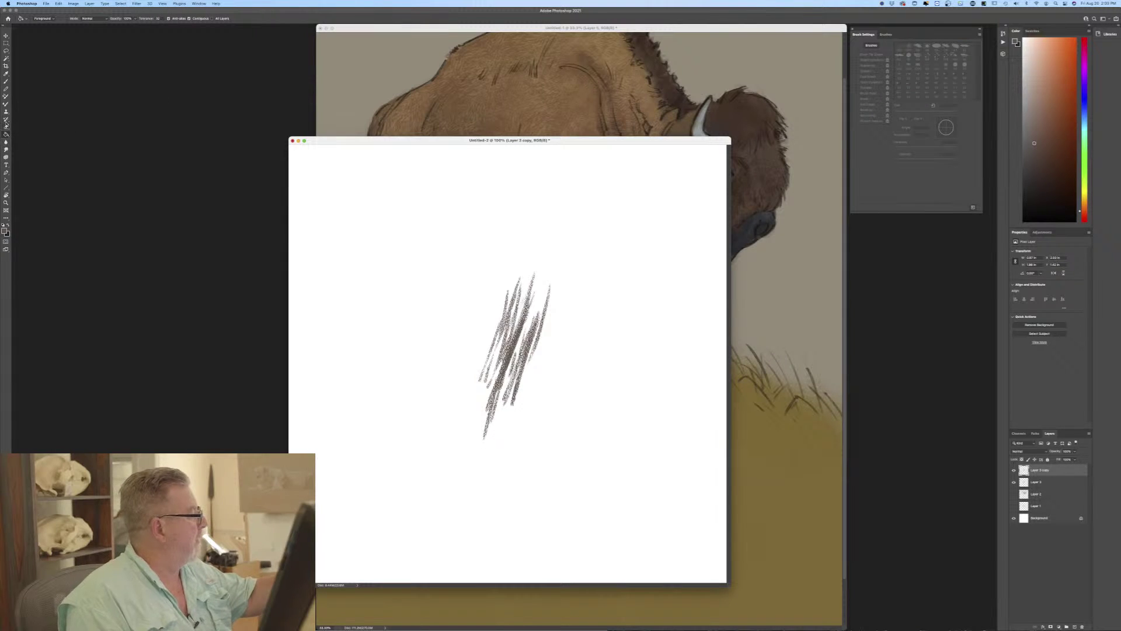
pyautogui.click(6, 127)
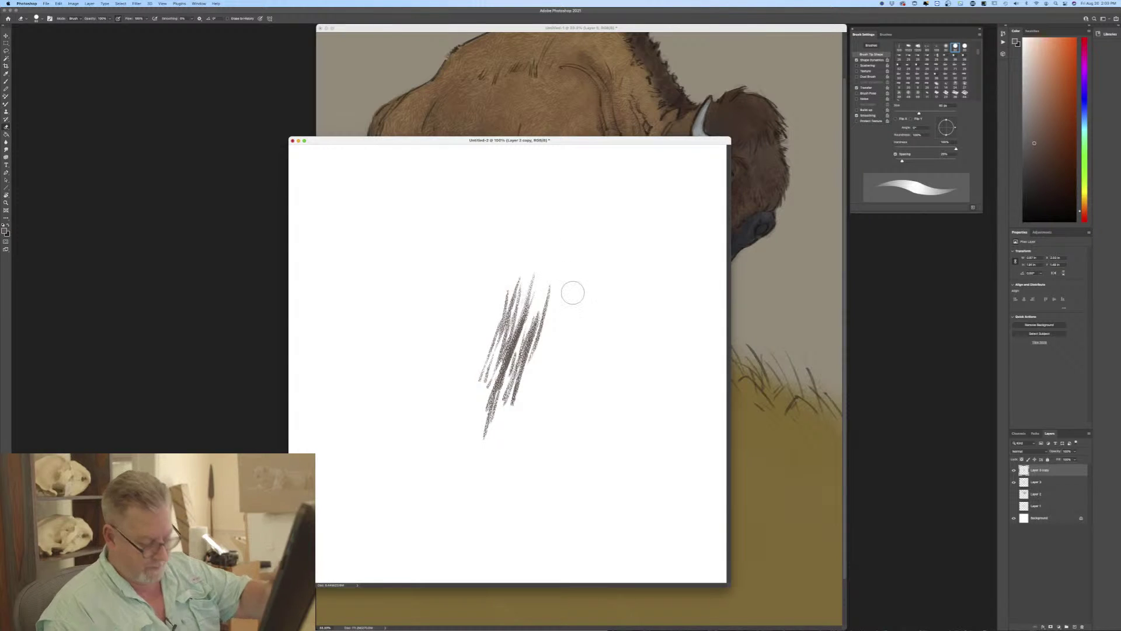
pyautogui.keyDown('shift'); pyautogui.click(1034, 482); pyautogui.keyUp('shift')
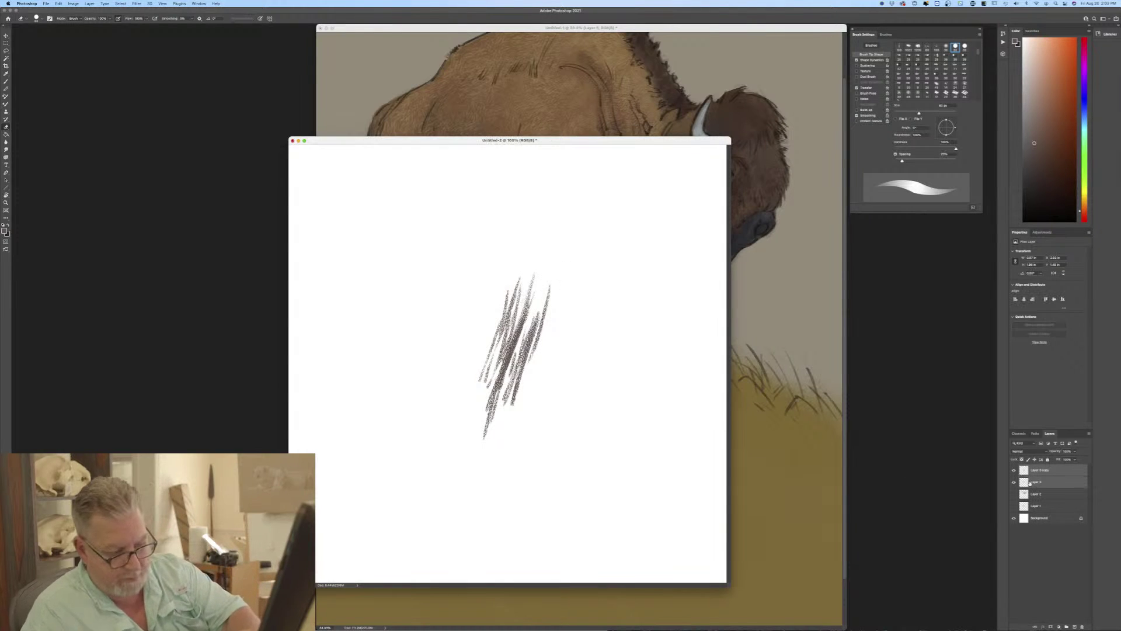
pyautogui.click(89, 4)
pyautogui.click(111, 208)
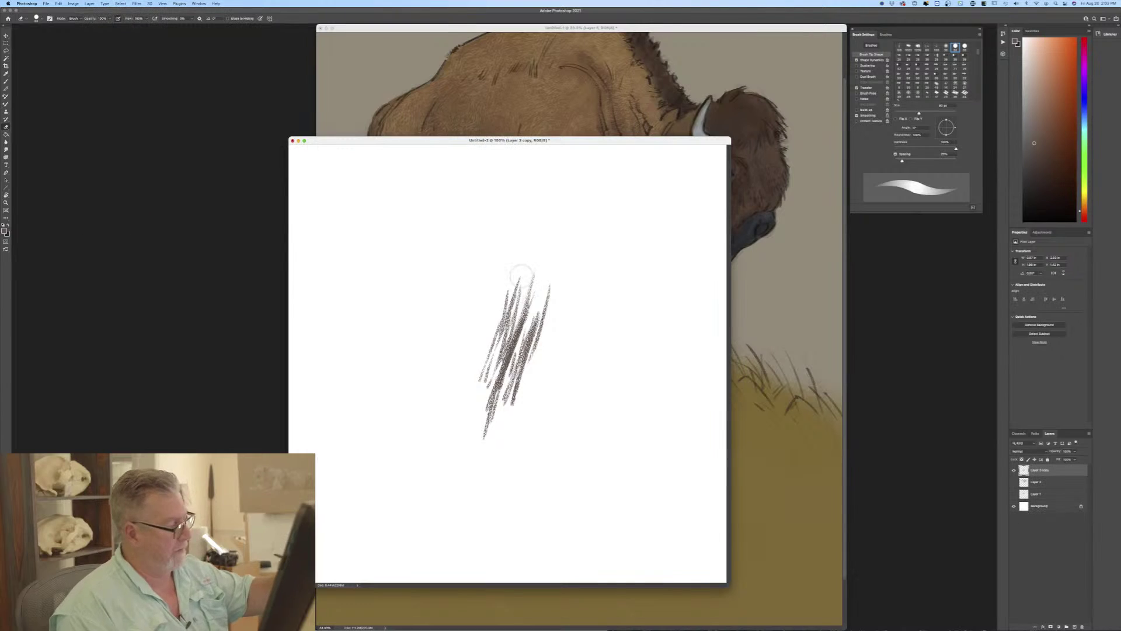
# Fade the upper and lower-left ends of the hair strokes with the Eraser and hide the white background layer.
pyautogui.moveTo(541, 263)
pyautogui.mouseDown()
pyautogui.moveTo(495, 308)
pyautogui.moveTo(540, 276)
pyautogui.moveTo(541, 258)
pyautogui.moveTo(554, 272)
pyautogui.moveTo(543, 256)
pyautogui.moveTo(551, 337)
pyautogui.moveTo(514, 278)
pyautogui.moveTo(539, 360)
pyautogui.moveTo(494, 305)
pyautogui.moveTo(523, 299)
pyautogui.moveTo(537, 281)
pyautogui.moveTo(544, 306)
pyautogui.moveTo(545, 270)
pyautogui.moveTo(524, 295)
pyautogui.moveTo(527, 269)
pyautogui.moveTo(504, 315)
pyautogui.moveTo(510, 289)
pyautogui.moveTo(503, 302)
pyautogui.moveTo(532, 277)
pyautogui.moveTo(525, 315)
pyautogui.moveTo(550, 283)
pyautogui.moveTo(543, 320)
pyautogui.mouseUp()
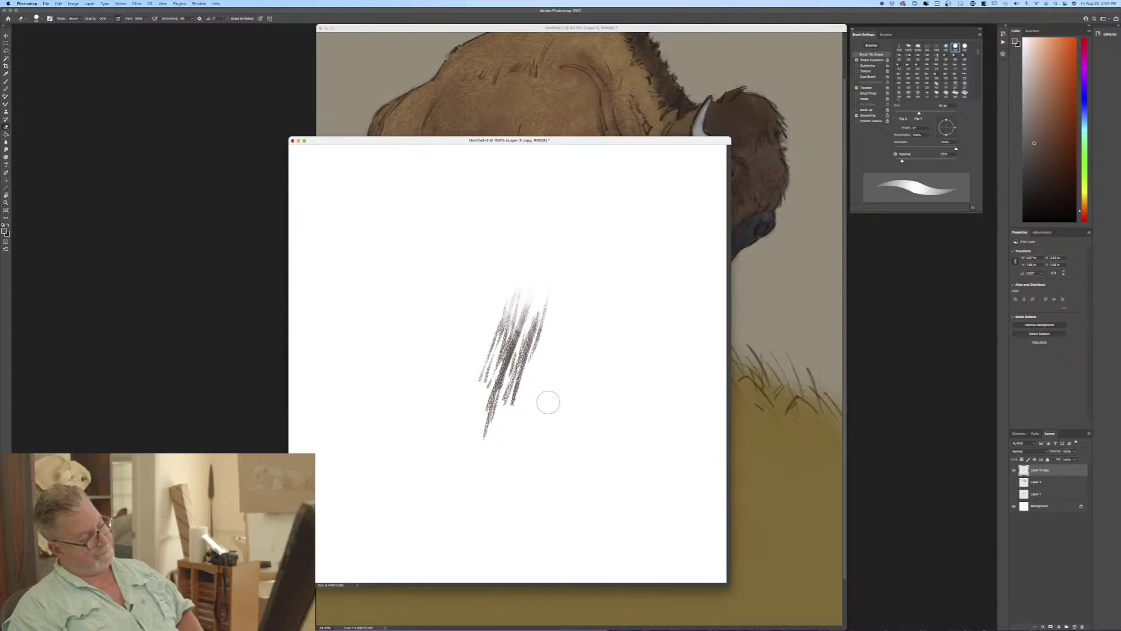
pyautogui.moveTo(474, 393)
pyautogui.mouseDown()
pyautogui.moveTo(482, 348)
pyautogui.moveTo(482, 383)
pyautogui.mouseUp()
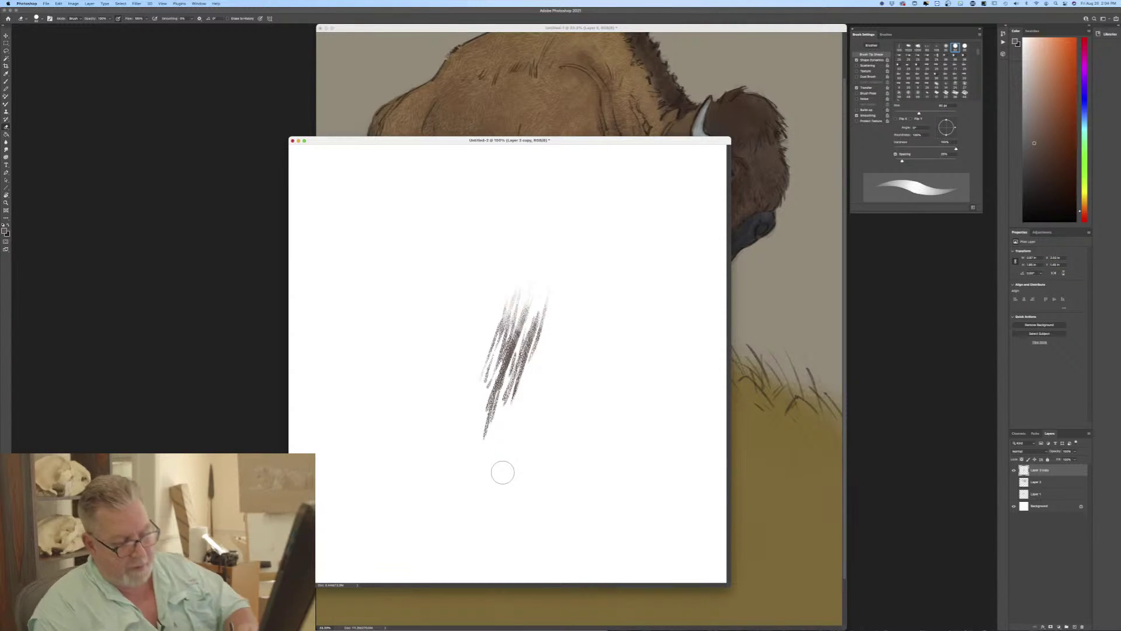
pyautogui.click(1013, 506)
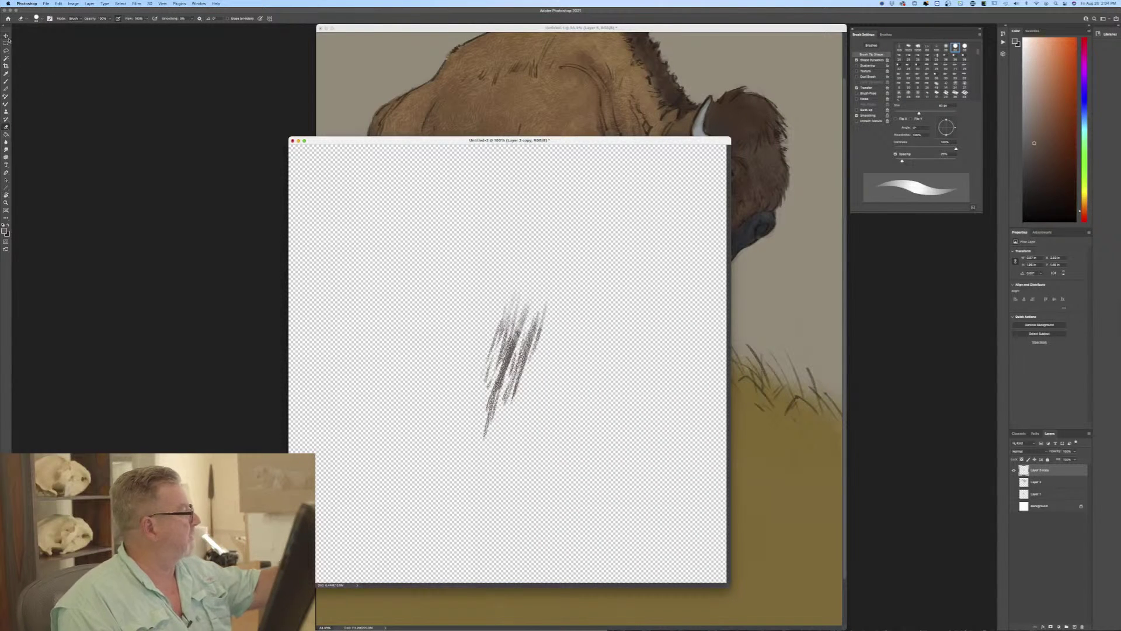
# Rotate the slanted hair strokes with Free Transform until the cluster hangs vertically, and apply the transformation.
pyautogui.click(58, 5)
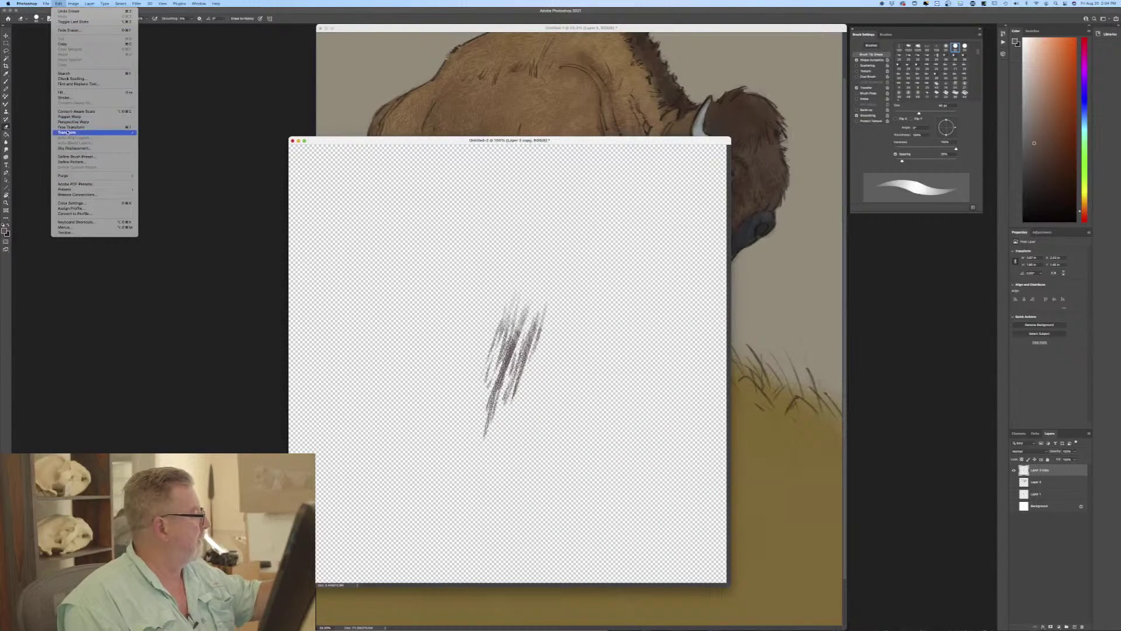
pyautogui.click(67, 128)
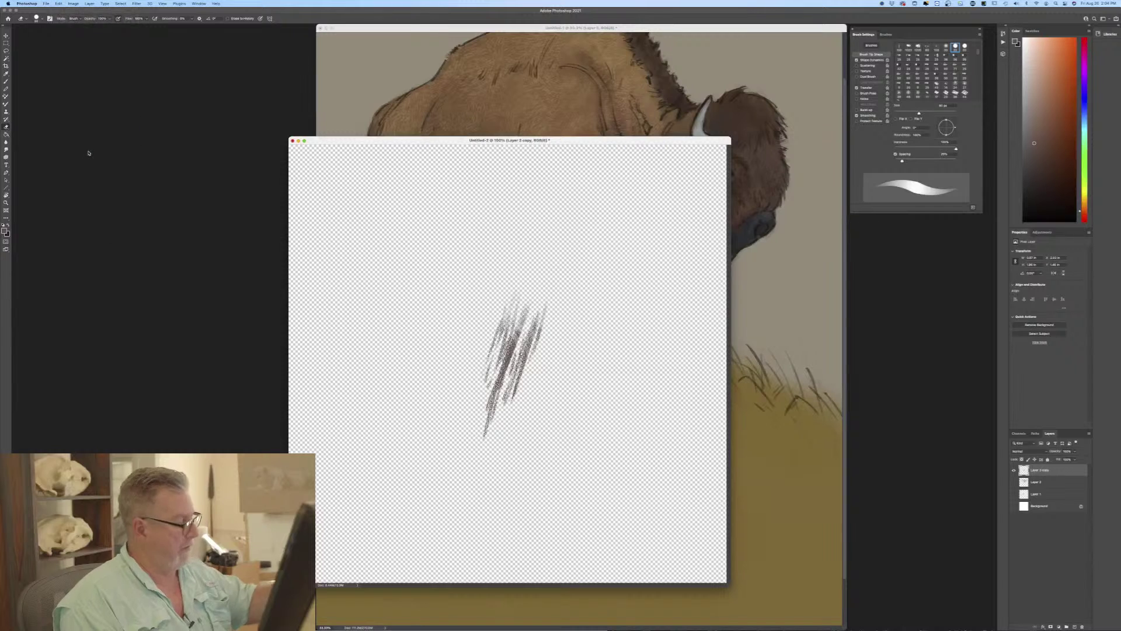
pyautogui.moveTo(467, 458); pyautogui.dragTo(474, 471)
pyautogui.press('Return')
pyautogui.press('e')
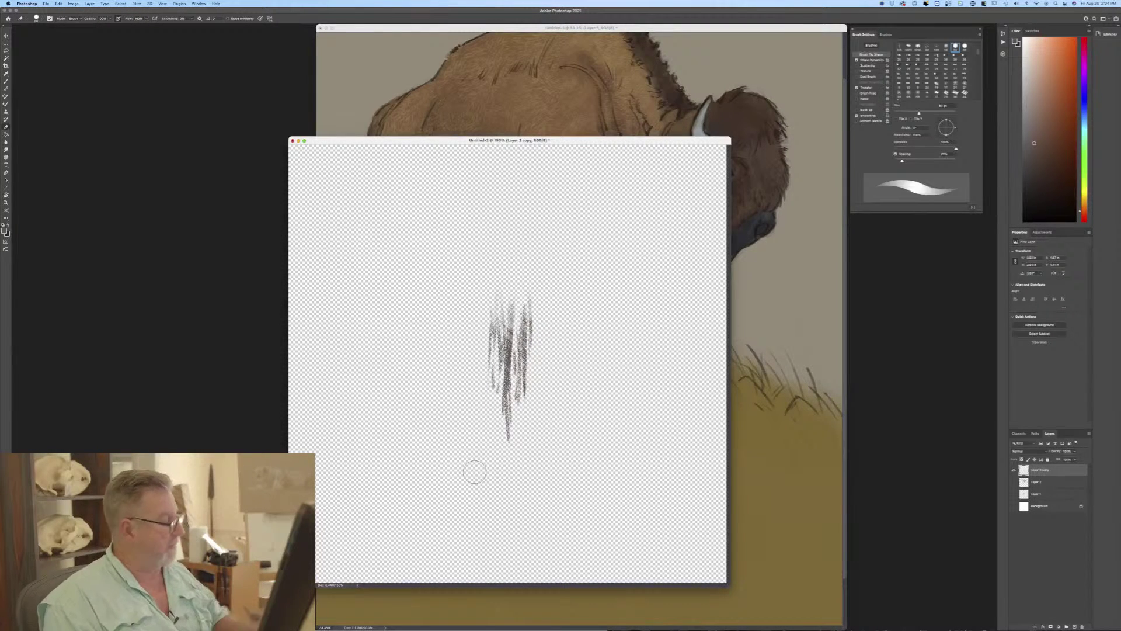
# Define the upright hair-stroke cluster as a new brush preset, keeping the suggested sampled-brush name.
pyautogui.click(58, 4)
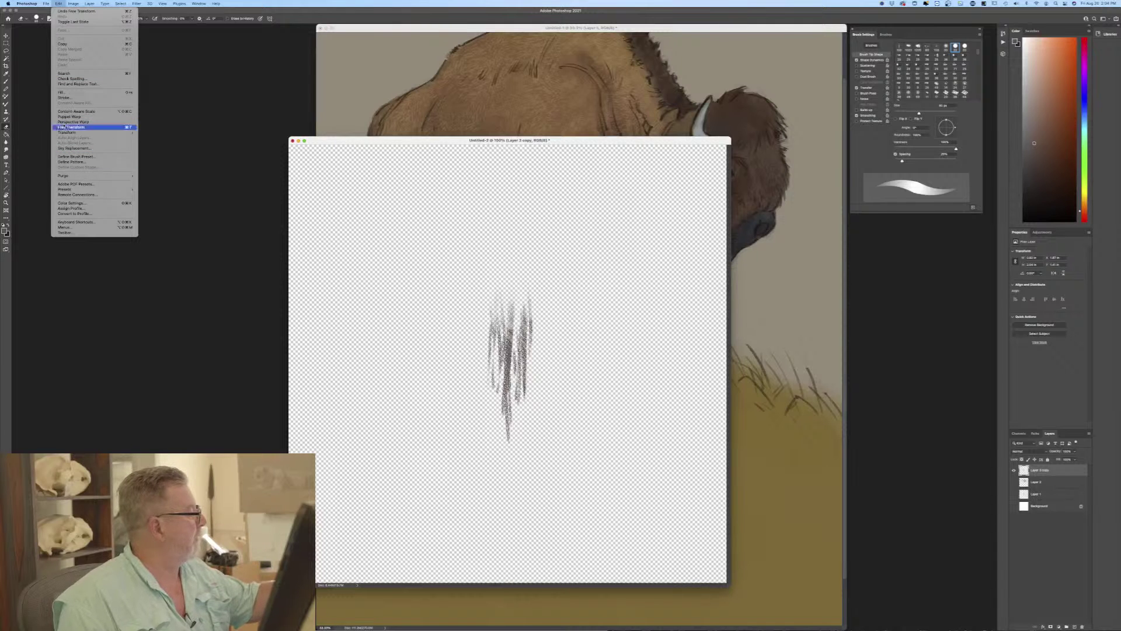
pyautogui.click(67, 159)
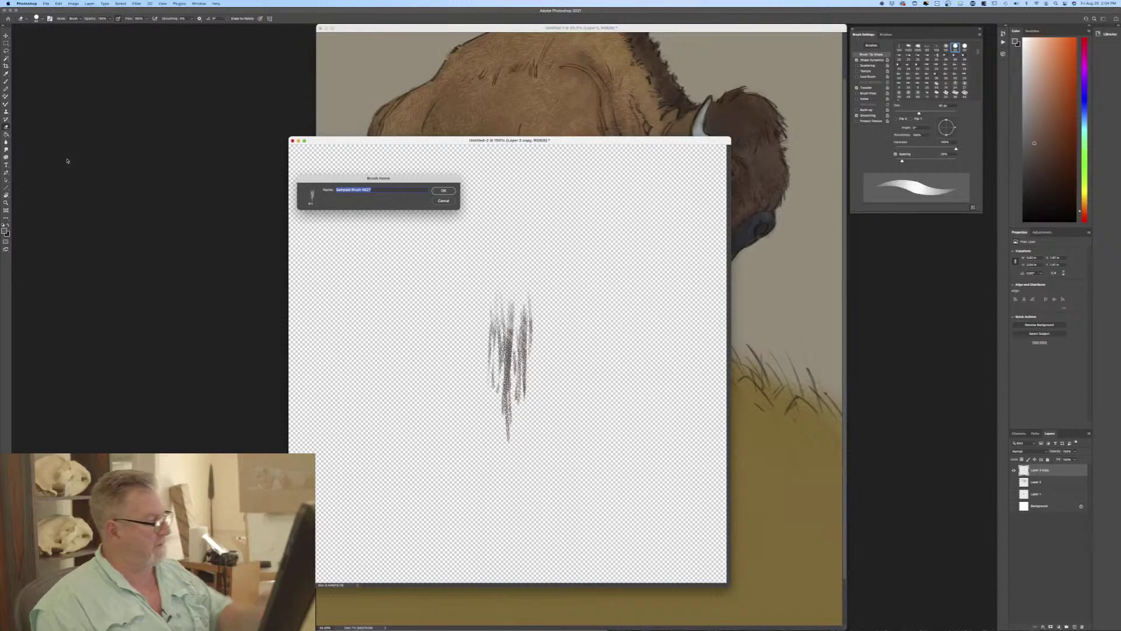
pyautogui.press('Return')
pyautogui.click(452, 222)
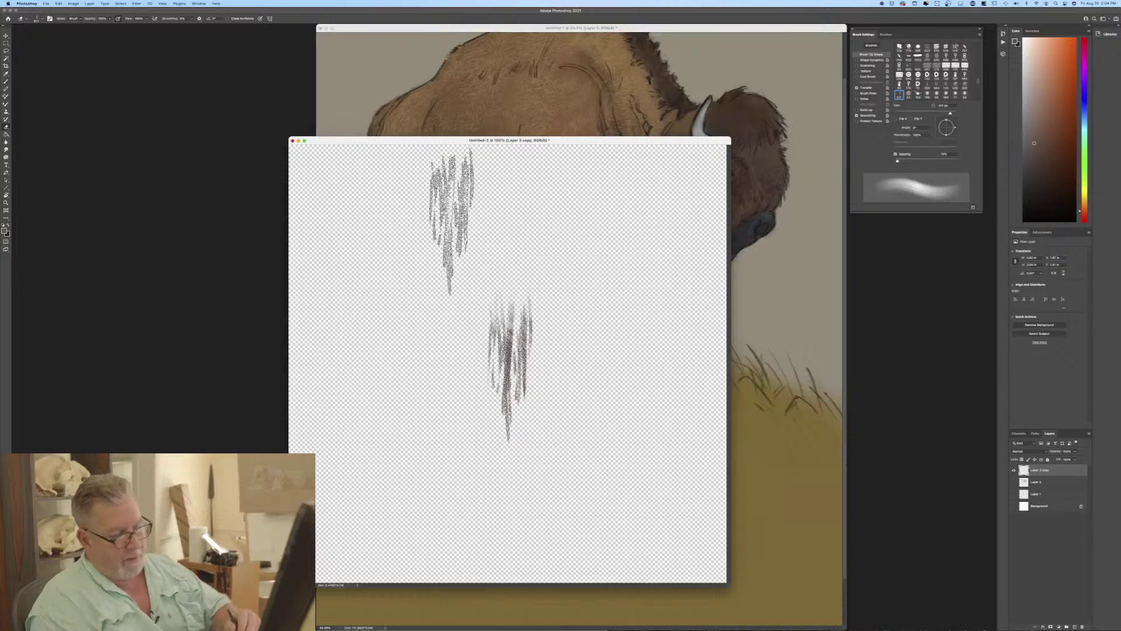
pyautogui.hotkey('ctrl', 'z')
# Show the white background, hide the source stroke layer and add a new empty layer for brush tests.
pyautogui.click(1013, 505)
pyautogui.click(1014, 469)
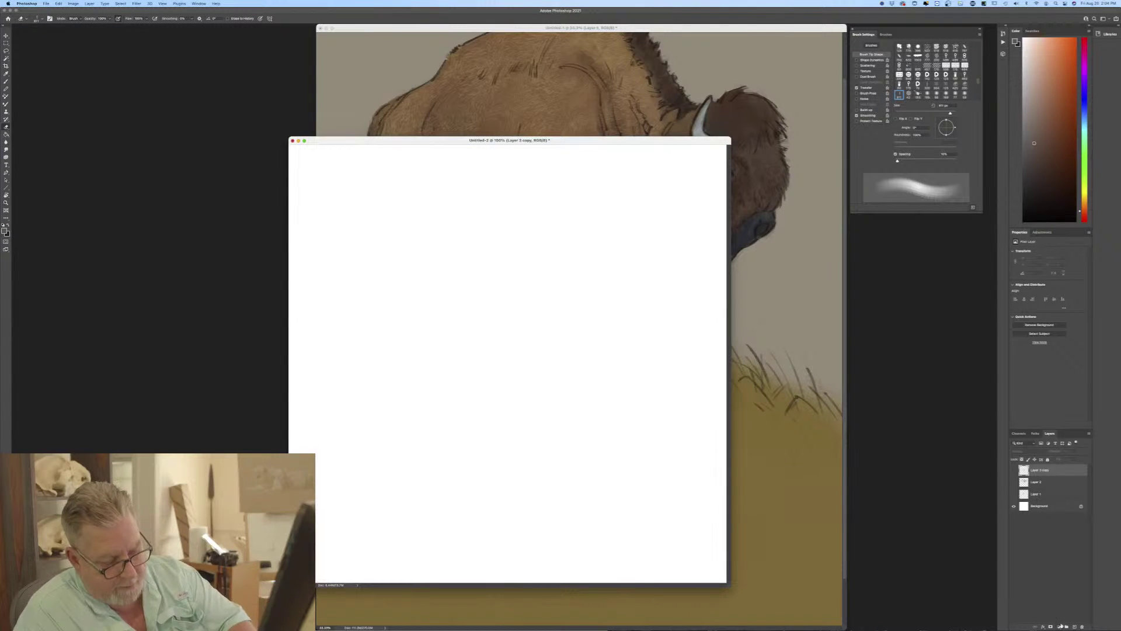
pyautogui.click(1074, 626)
pyautogui.click(359, 210)
pyautogui.hotkey('ctrl', 'z')
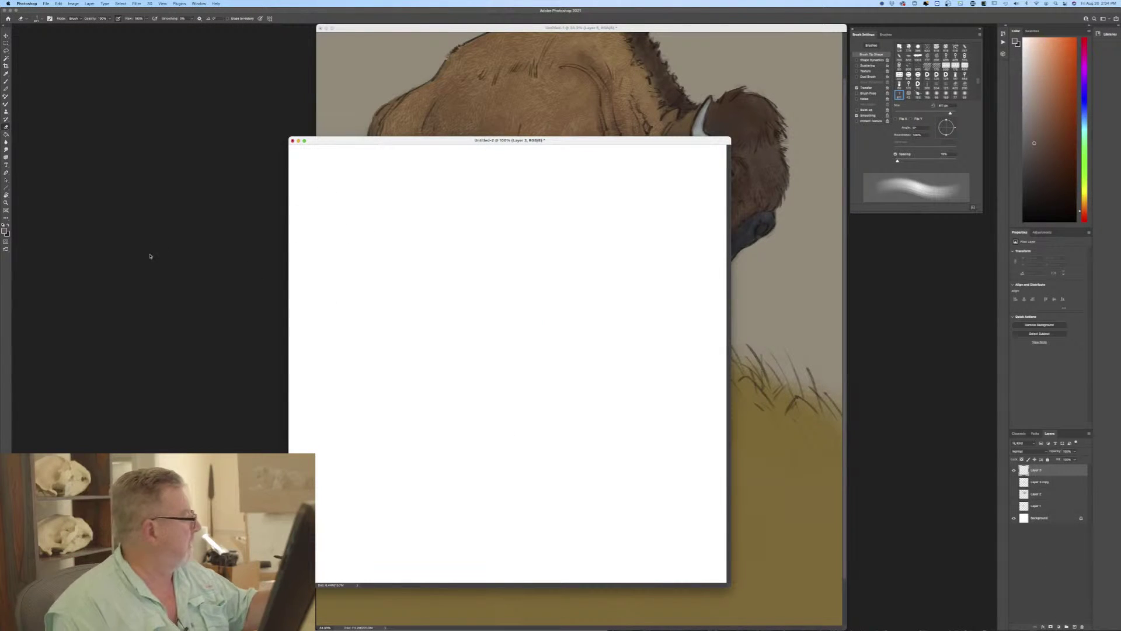
# Set the foreground colour to a darker, near-black grey-brown.
pyautogui.click(6, 232)
pyautogui.click(121, 158)
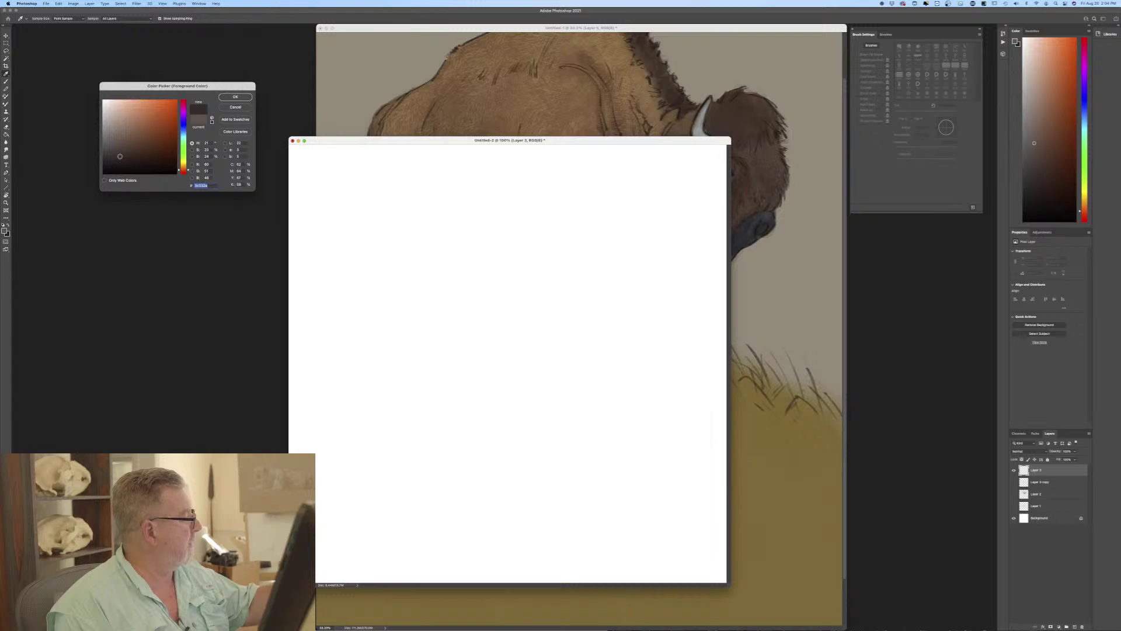
pyautogui.click(234, 98)
pyautogui.click(377, 225)
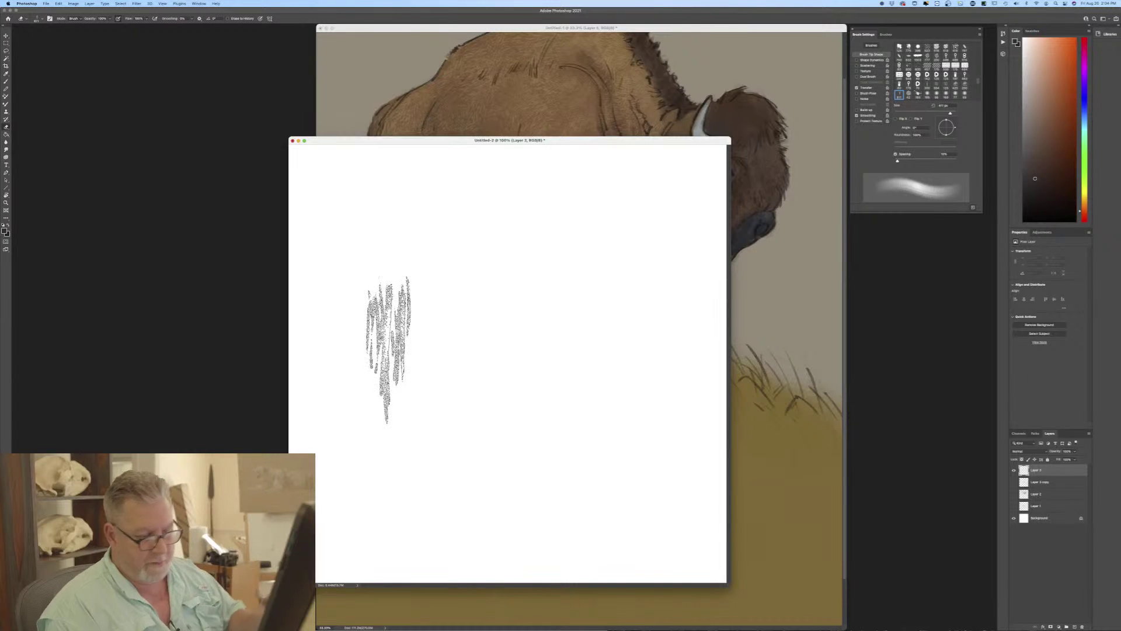
# Paint a group of broad, overlapping vertical test strokes with the new hair brush on the canvas's left side.
pyautogui.click(7, 82)
pyautogui.click(37, 18)
pyautogui.scroll(-20, 94, 234)
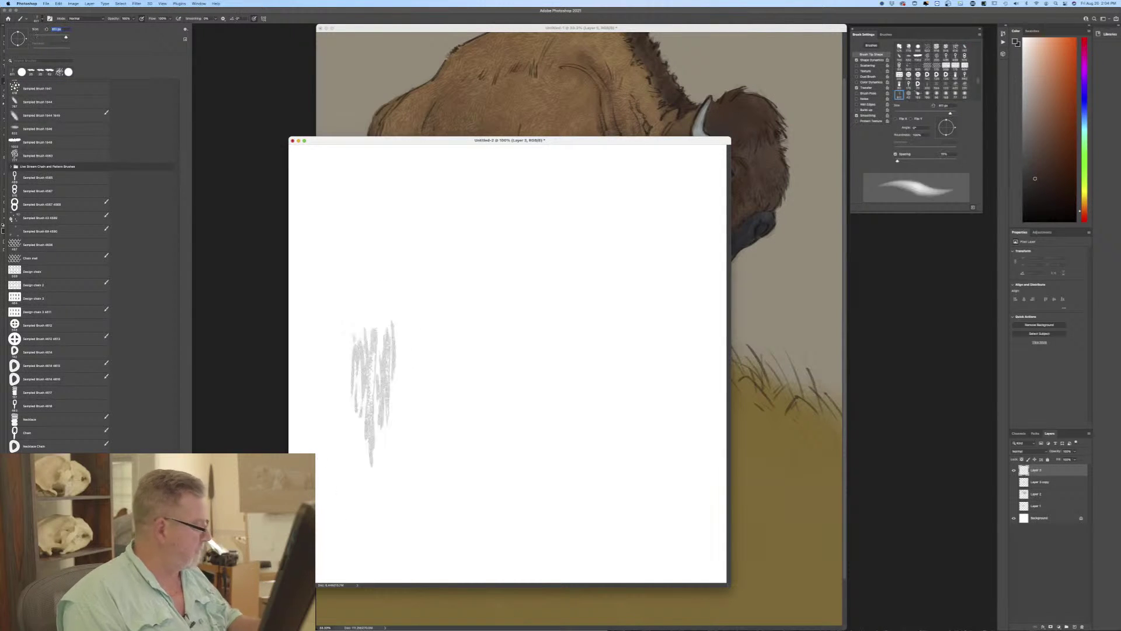
pyautogui.moveTo(375, 175); pyautogui.dragTo(369, 309)
pyautogui.moveTo(356, 193); pyautogui.dragTo(346, 384)
pyautogui.moveTo(409, 140); pyautogui.dragTo(391, 455)
pyautogui.moveTo(380, 198); pyautogui.dragTo(388, 581)
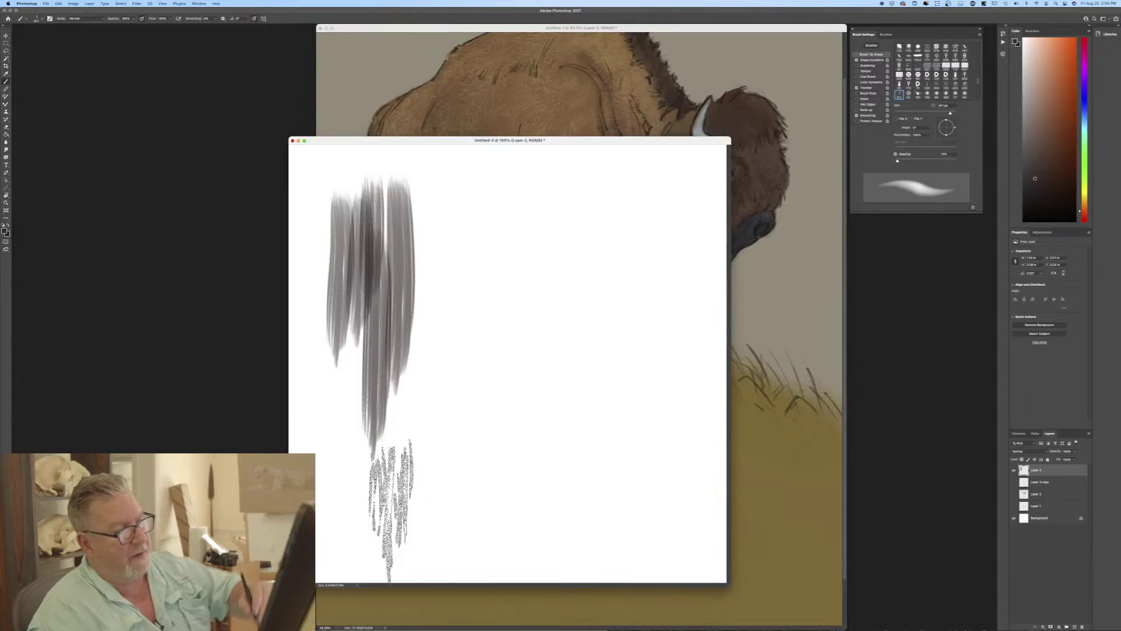
pyautogui.press('super+z')
# Rotate the brush tip about a quarter turn, widen its spacing and set the angle jitter control to Direction.
pyautogui.moveTo(954, 127); pyautogui.dragTo(947, 124)
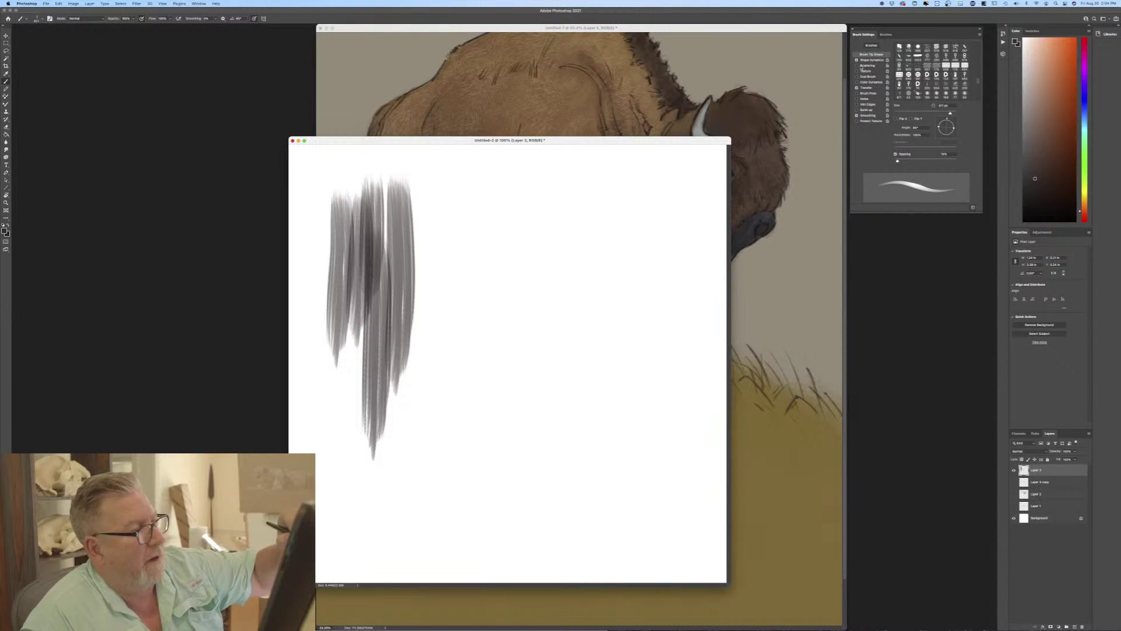
pyautogui.moveTo(897, 161); pyautogui.dragTo(906, 162)
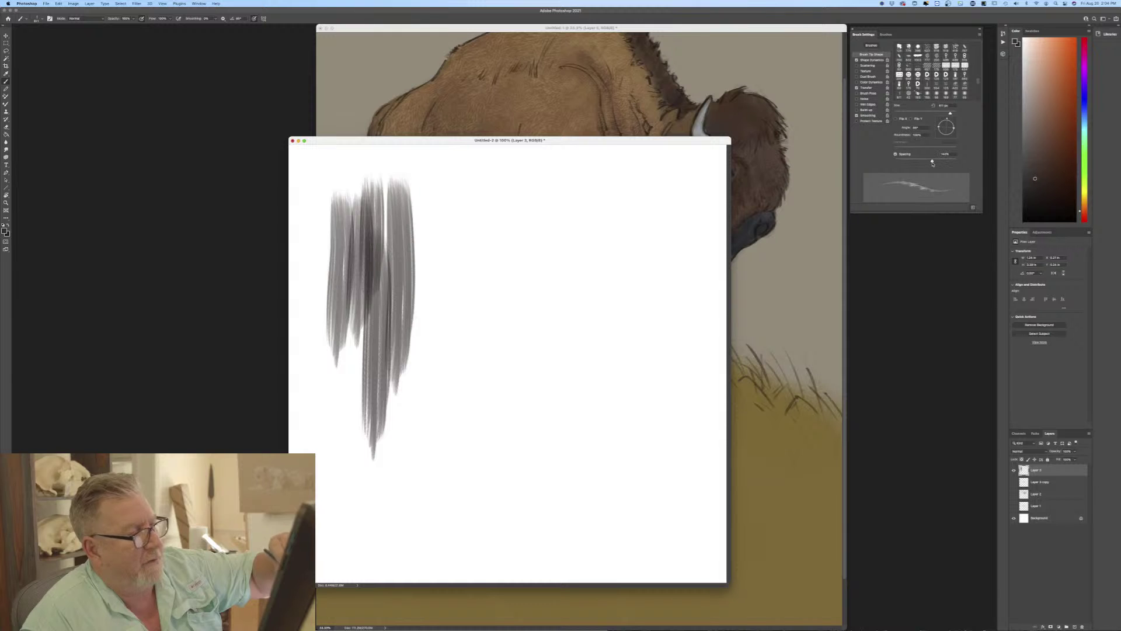
pyautogui.click(866, 61)
pyautogui.click(919, 103)
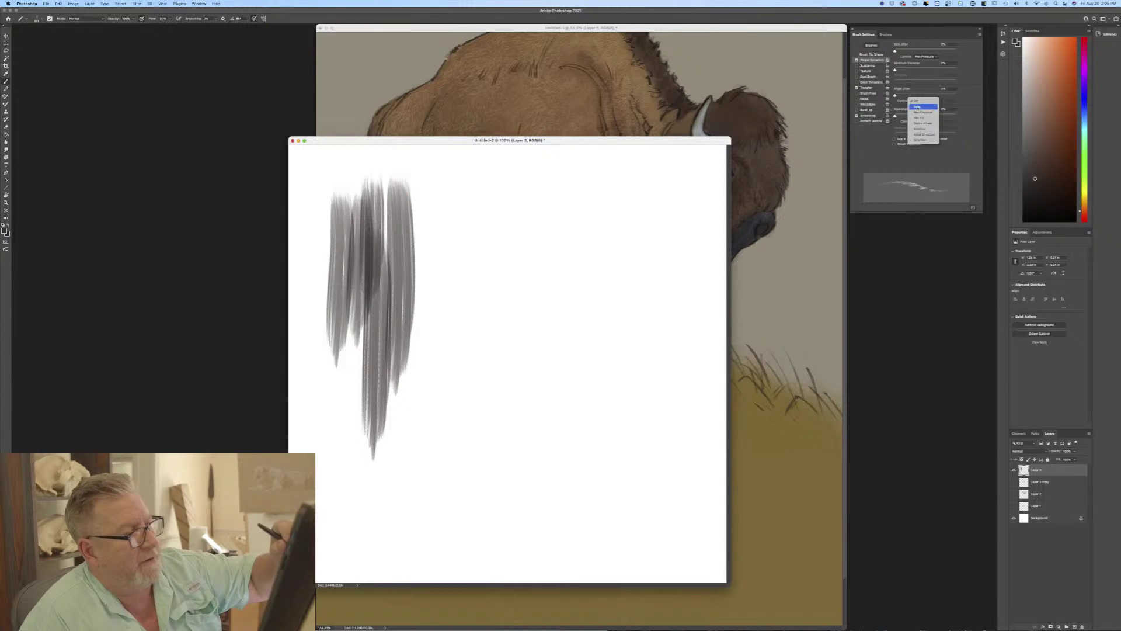
pyautogui.click(914, 139)
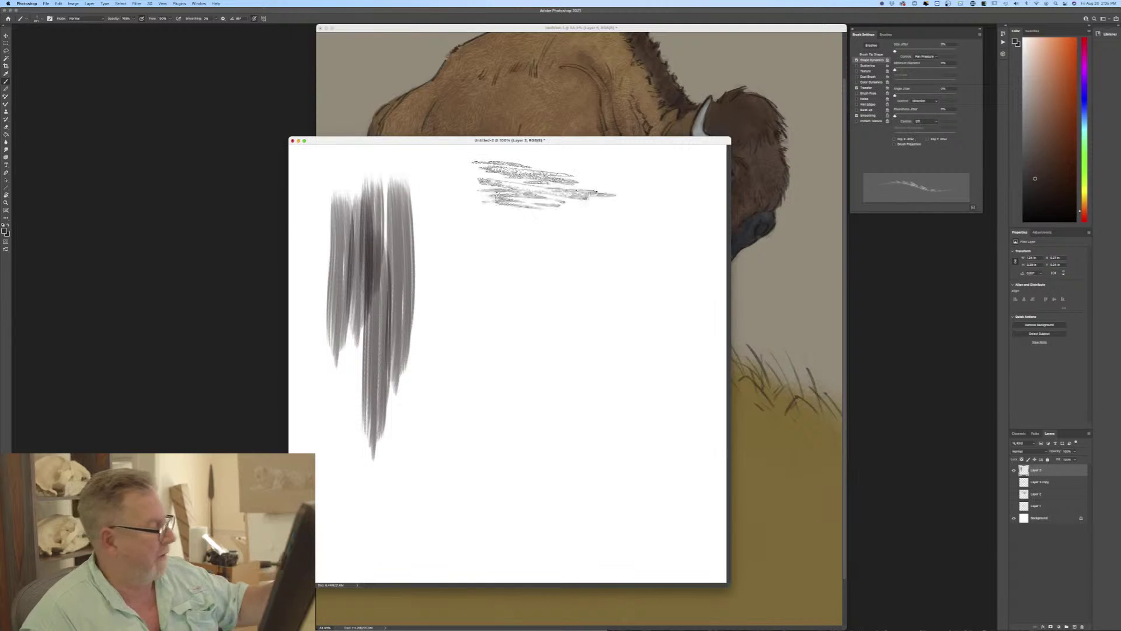
# Test the direction-following brush with several long downward fur strokes across the middle and right of the canvas.
pyautogui.moveTo(531, 192); pyautogui.dragTo(584, 497)
pyautogui.moveTo(484, 201); pyautogui.dragTo(528, 403)
pyautogui.moveTo(529, 359); pyautogui.dragTo(502, 549)
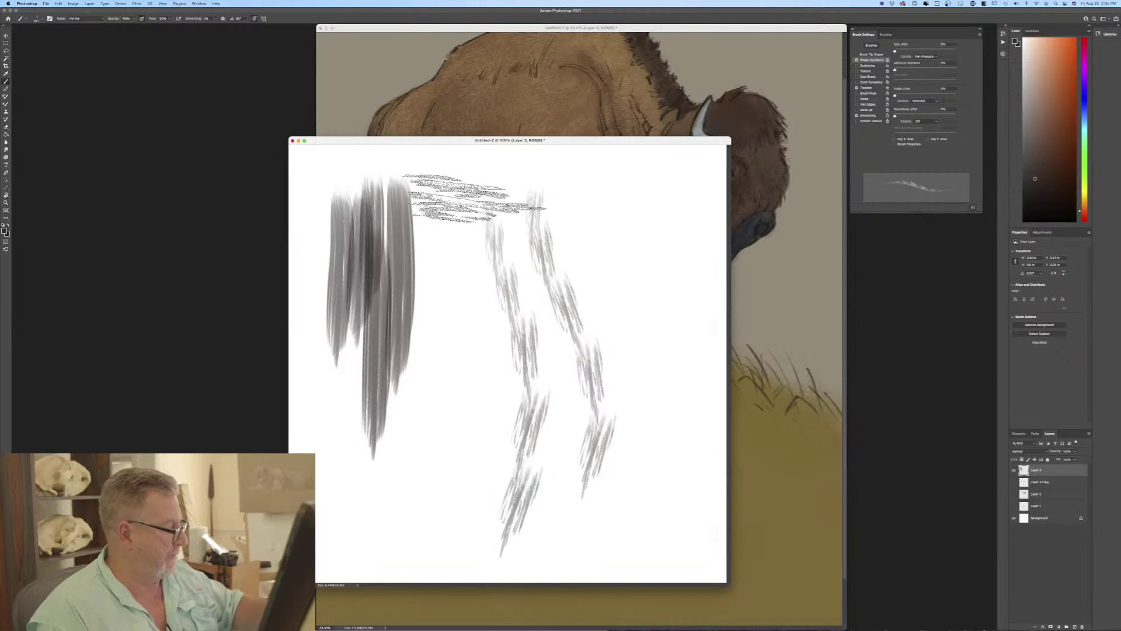
pyautogui.moveTo(468, 205); pyautogui.dragTo(537, 365)
pyautogui.moveTo(604, 196); pyautogui.dragTo(627, 429)
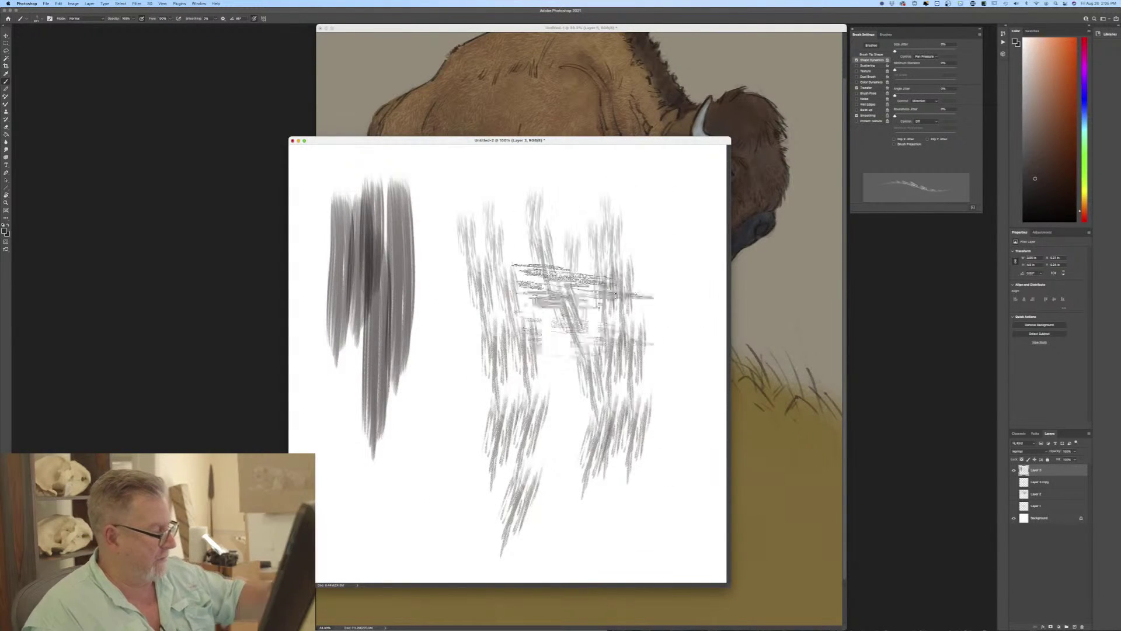
pyautogui.moveTo(581, 257); pyautogui.dragTo(583, 485)
pyautogui.press('super+z')
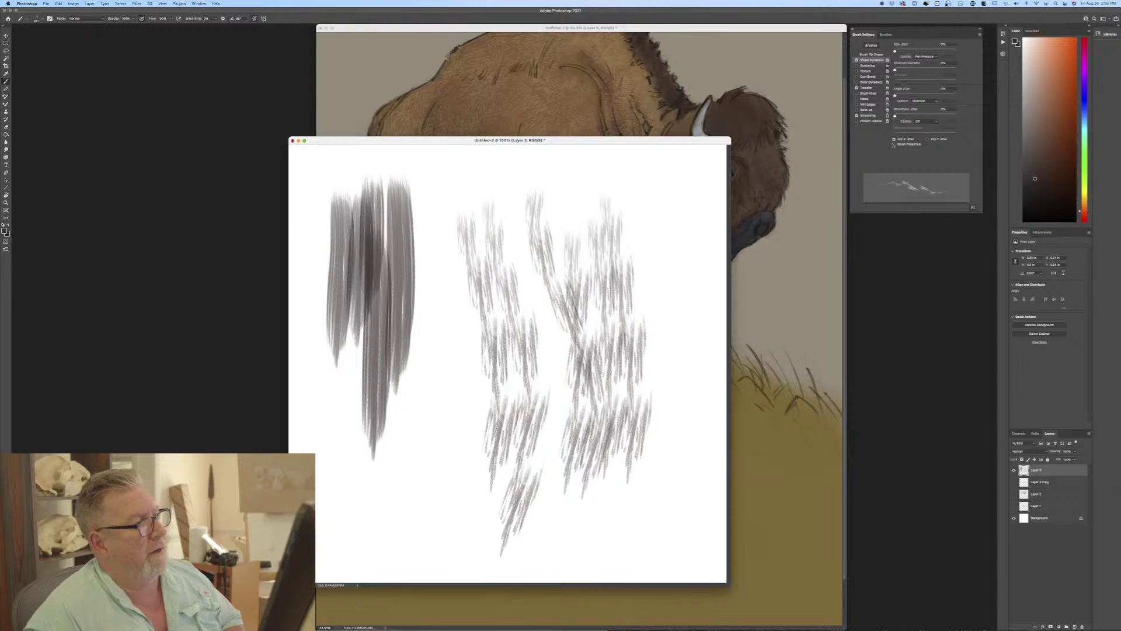
# Turn on Flip X Jitter and paint overlapping fur strokes on the right and lower left of the test area.
pyautogui.moveTo(666, 225); pyautogui.dragTo(671, 304)
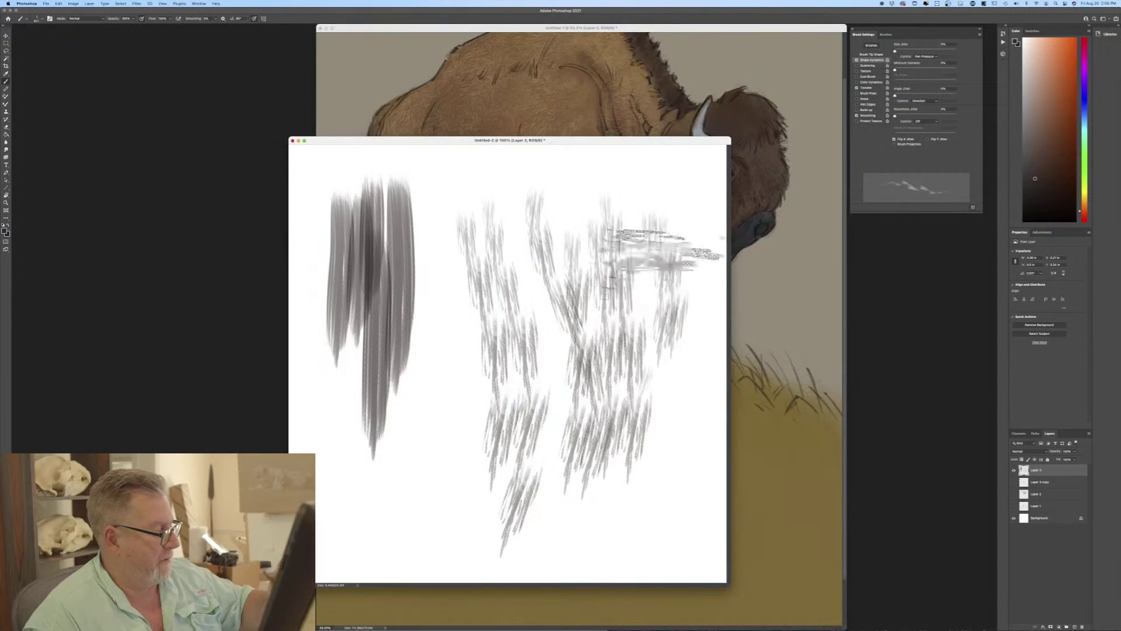
pyautogui.moveTo(645, 236)
pyautogui.mouseDown()
pyautogui.moveTo(648, 362)
pyautogui.moveTo(638, 358)
pyautogui.mouseUp()
pyautogui.moveTo(651, 216); pyautogui.dragTo(656, 338)
pyautogui.moveTo(683, 169); pyautogui.dragTo(686, 292)
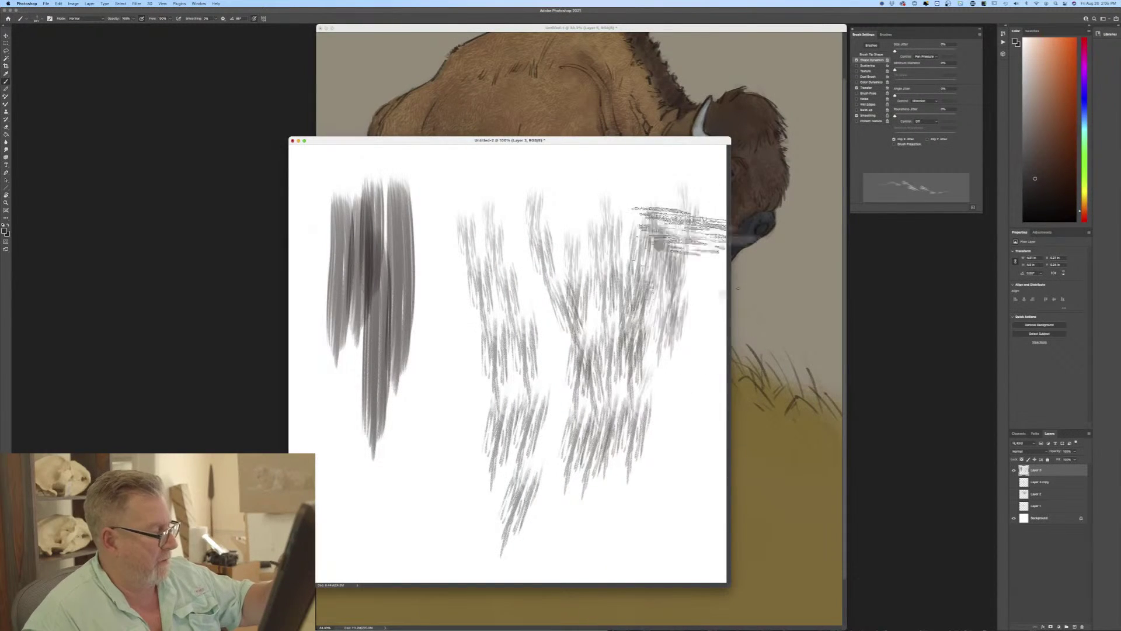
pyautogui.moveTo(681, 226); pyautogui.dragTo(697, 344)
pyautogui.moveTo(473, 327)
pyautogui.mouseDown()
pyautogui.moveTo(446, 485)
pyautogui.moveTo(414, 508)
pyautogui.moveTo(432, 452)
pyautogui.mouseUp()
pyautogui.moveTo(474, 359); pyautogui.dragTo(470, 520)
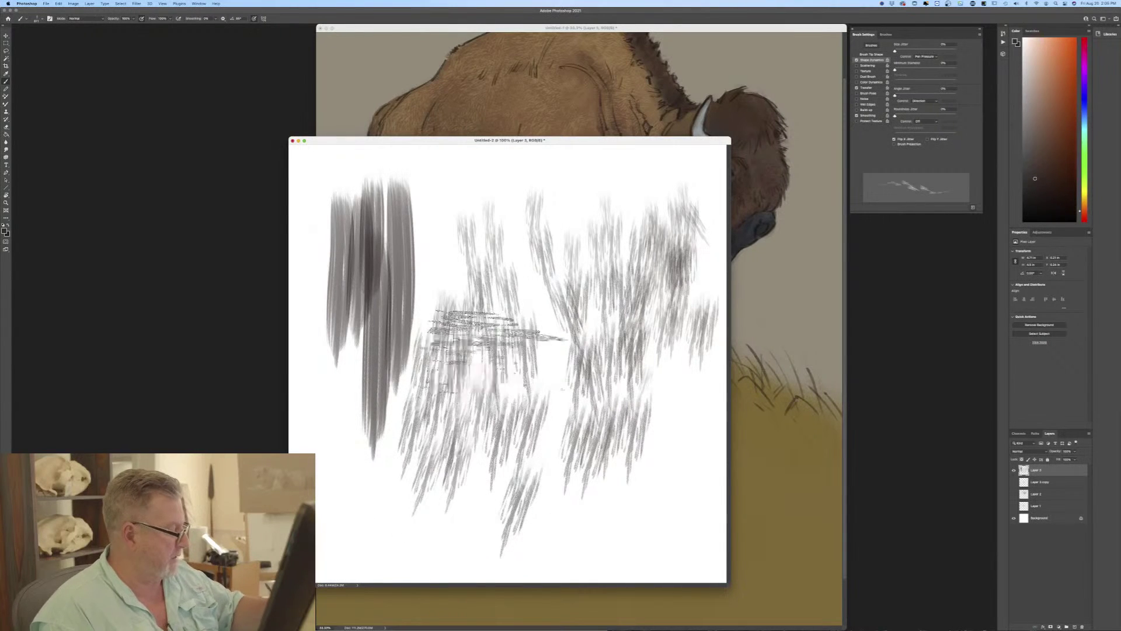
pyautogui.moveTo(497, 343); pyautogui.dragTo(482, 511)
pyautogui.moveTo(482, 301)
pyautogui.mouseDown()
pyautogui.moveTo(461, 461)
pyautogui.moveTo(446, 393)
pyautogui.mouseUp()
pyautogui.moveTo(456, 274); pyautogui.dragTo(387, 450)
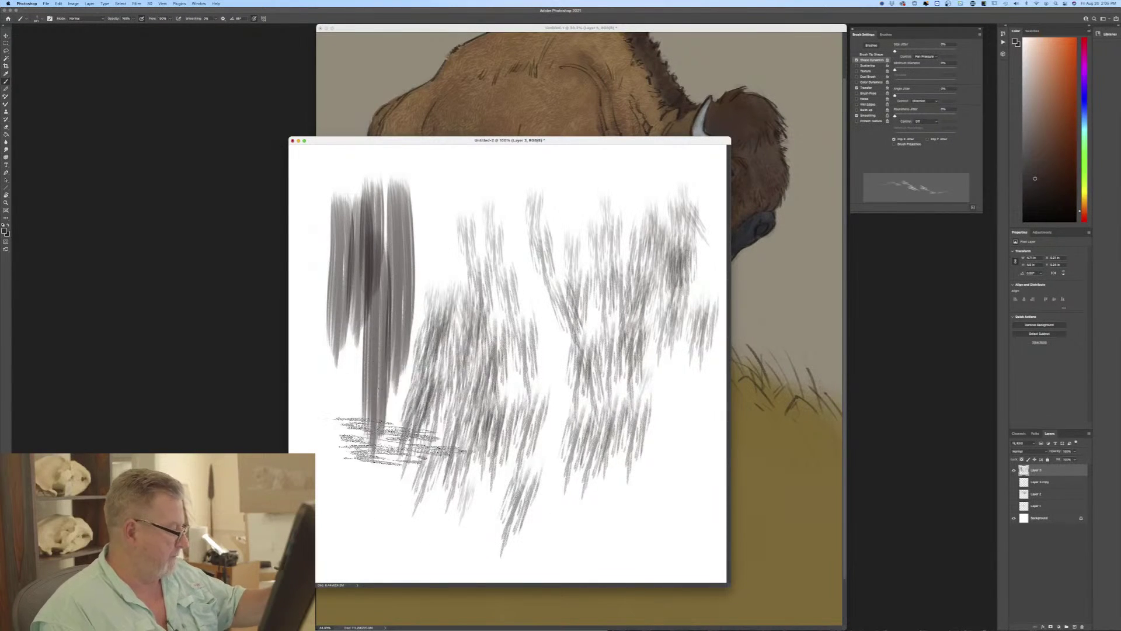
pyautogui.moveTo(409, 362); pyautogui.dragTo(362, 485)
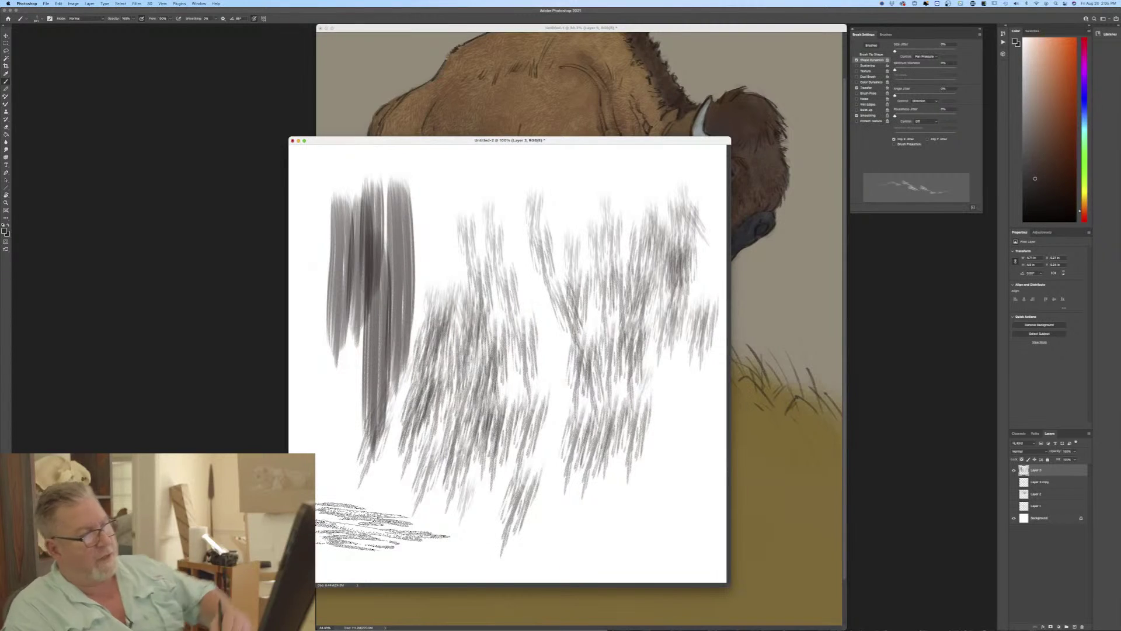
pyautogui.press('super+z')
# Tighten the brush tip's spacing slightly and reduce the brush size by several increments.
pyautogui.click(871, 55)
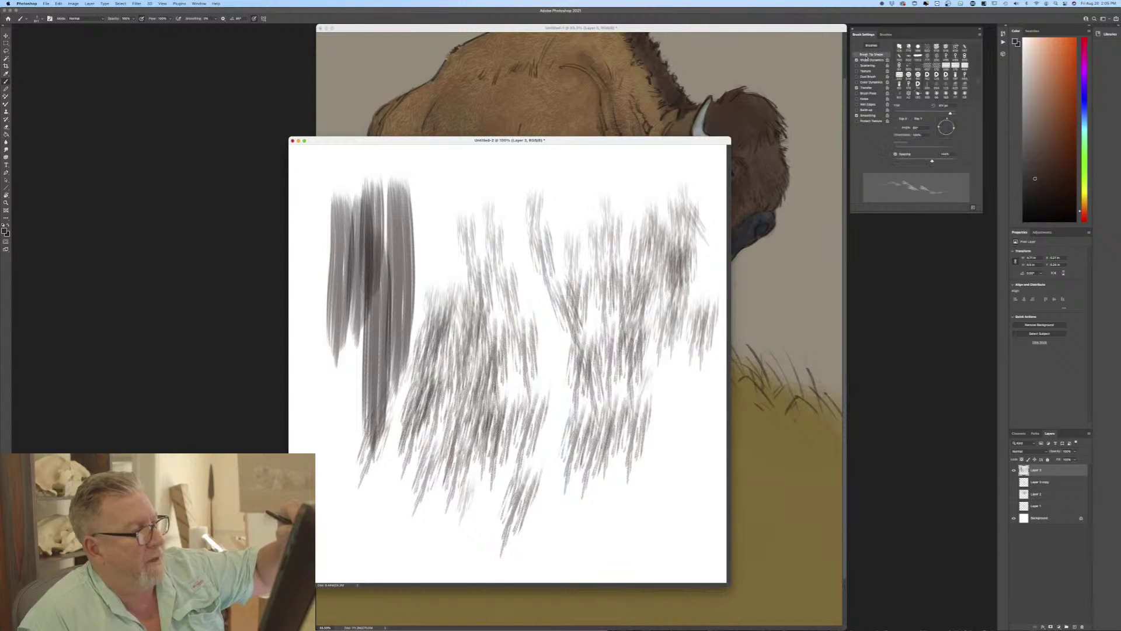
pyautogui.moveTo(930, 161); pyautogui.dragTo(925, 162)
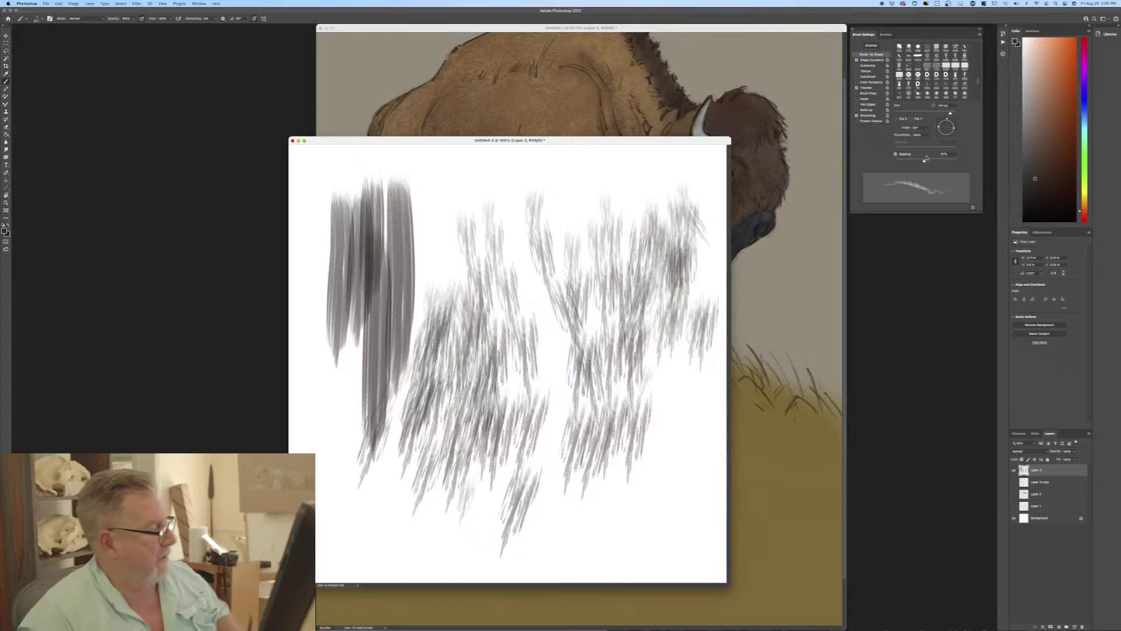
pyautogui.moveTo(508, 392); pyautogui.dragTo(391, 397)
pyautogui.press('[')
pyautogui.press('[')
pyautogui.press('[')
pyautogui.press('[')
pyautogui.press('[')
pyautogui.press('[')
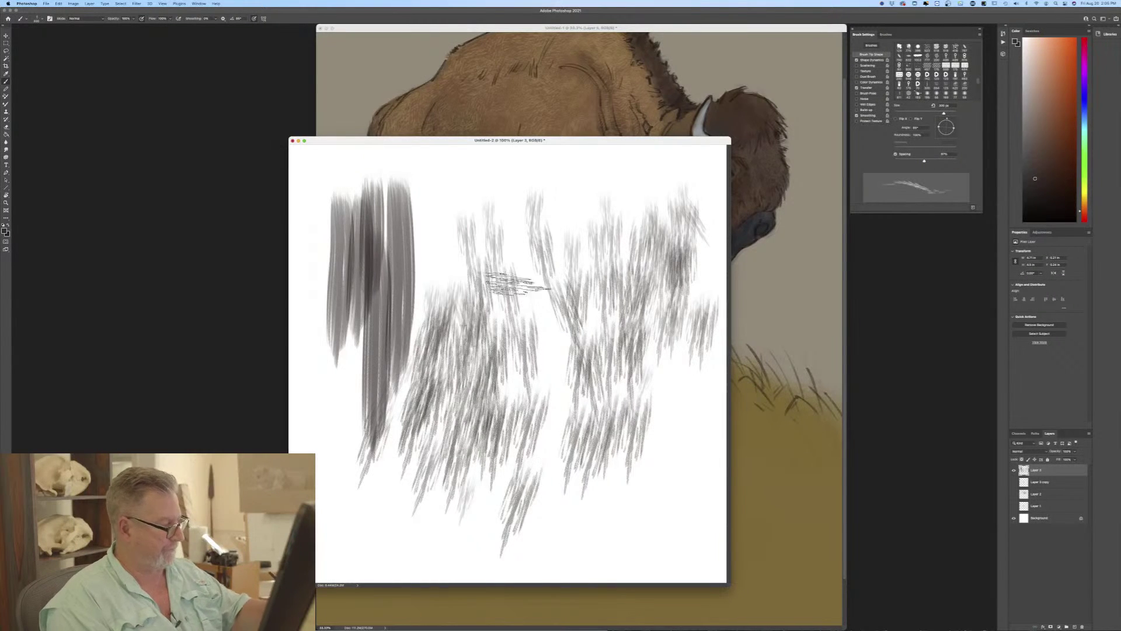
# Test the tightened fur brush with overlapping downward strokes across the middle and upper areas of the test canvas.
pyautogui.moveTo(529, 233)
pyautogui.mouseDown()
pyautogui.moveTo(541, 387)
pyautogui.moveTo(536, 377)
pyautogui.mouseUp()
pyautogui.moveTo(528, 256)
pyautogui.mouseDown()
pyautogui.moveTo(535, 375)
pyautogui.moveTo(529, 292)
pyautogui.moveTo(525, 320)
pyautogui.mouseUp()
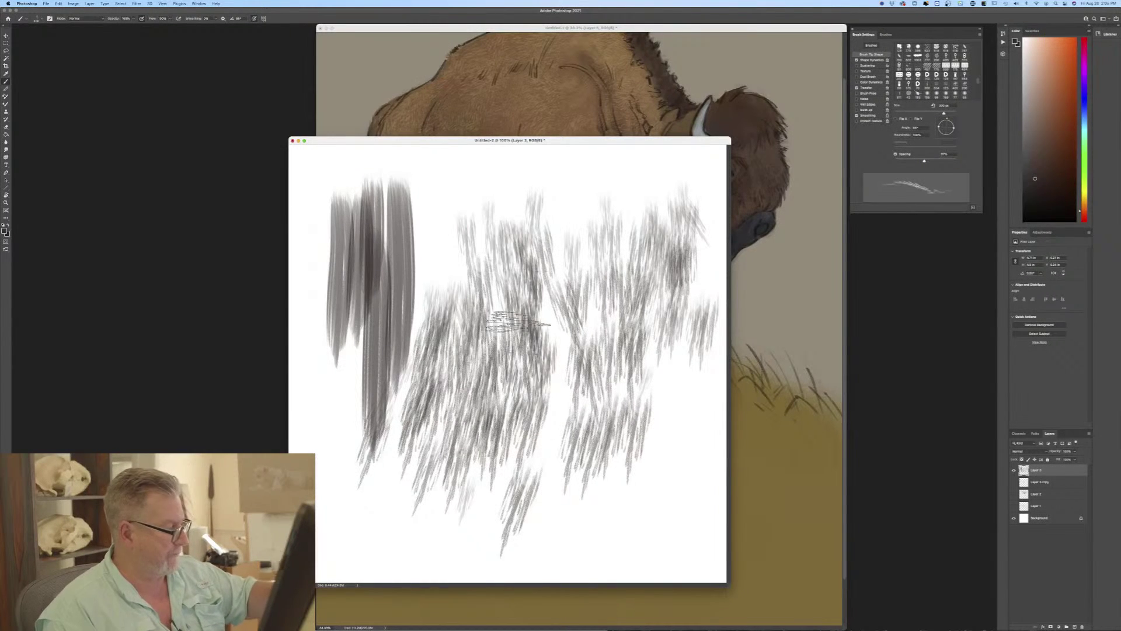
pyautogui.moveTo(508, 234)
pyautogui.mouseDown()
pyautogui.moveTo(511, 373)
pyautogui.moveTo(488, 421)
pyautogui.mouseUp()
pyautogui.moveTo(475, 211)
pyautogui.mouseDown()
pyautogui.moveTo(462, 403)
pyautogui.moveTo(450, 385)
pyautogui.mouseUp()
pyautogui.moveTo(447, 242); pyautogui.dragTo(426, 350)
pyautogui.moveTo(450, 195)
pyautogui.mouseDown()
pyautogui.moveTo(426, 374)
pyautogui.moveTo(408, 380)
pyautogui.mouseUp()
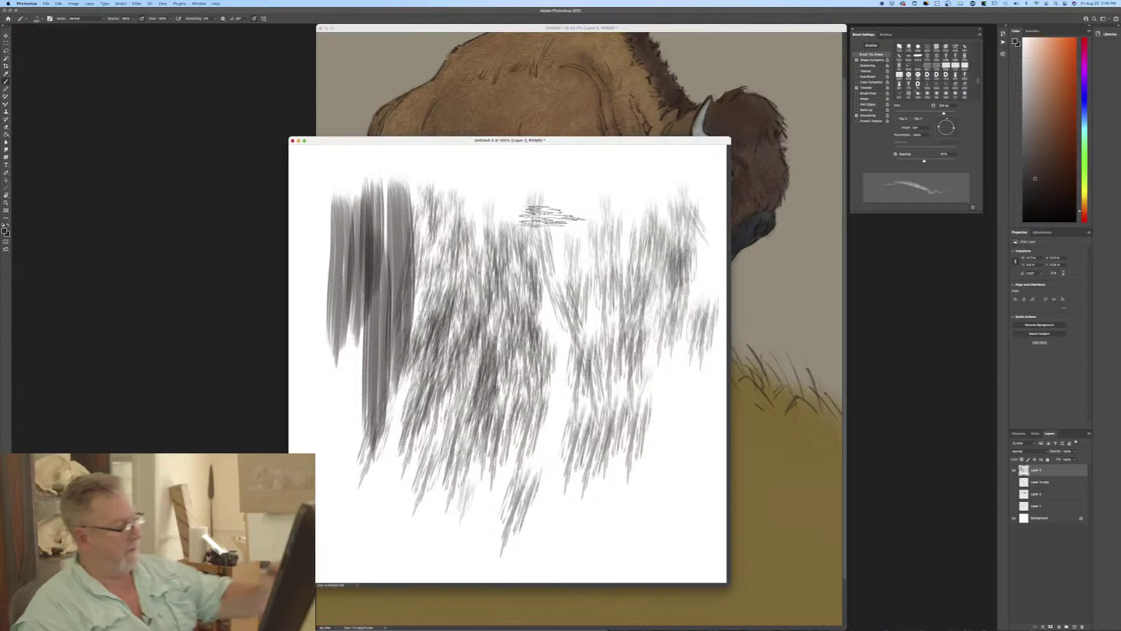
pyautogui.moveTo(552, 213); pyautogui.dragTo(563, 403)
pyautogui.moveTo(569, 198)
pyautogui.mouseDown()
pyautogui.moveTo(578, 318)
pyautogui.moveTo(613, 418)
pyautogui.mouseUp()
pyautogui.press('super+plus')
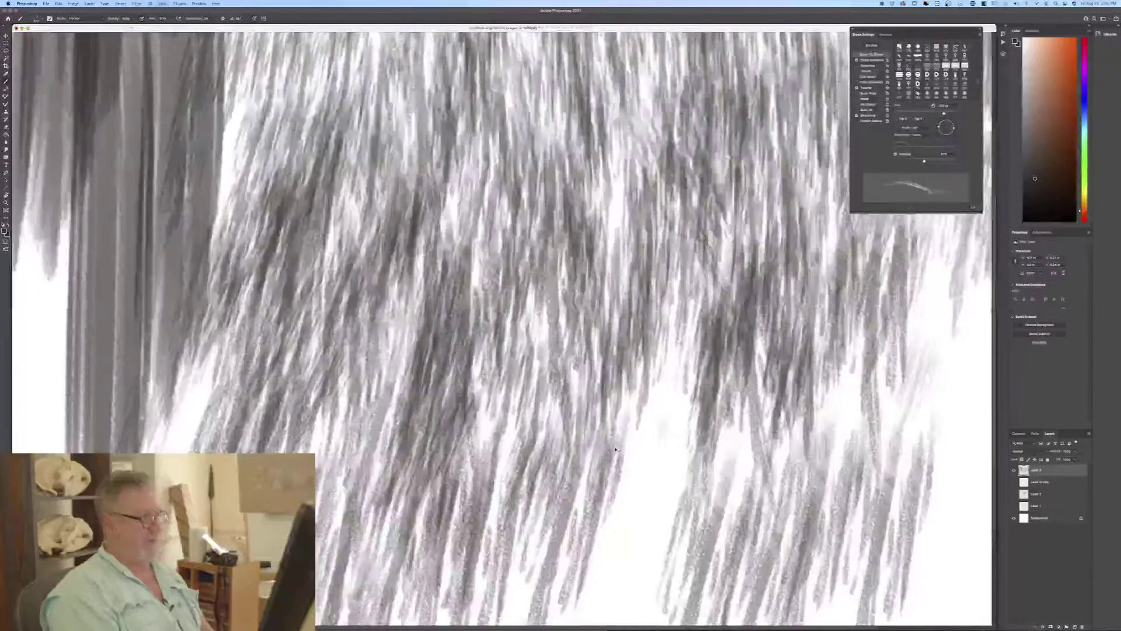
pyautogui.press('super+minus')
pyautogui.press('super+minus')
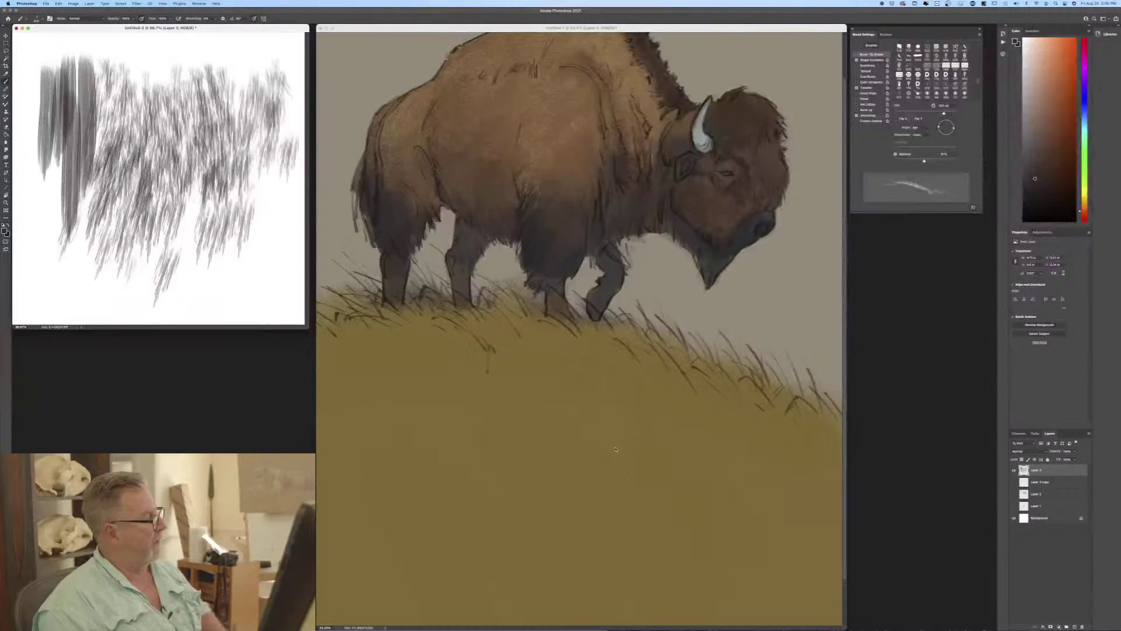
# Save the tuned fur brush as a new brush preset with its tool settings included.
pyautogui.click(973, 207)
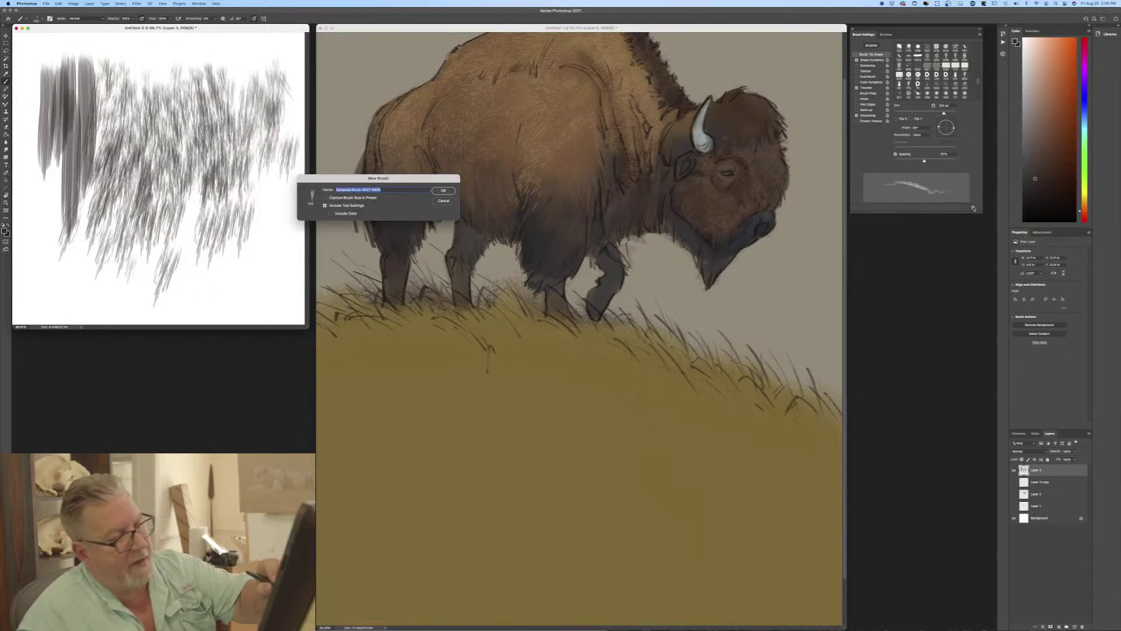
pyautogui.click(443, 191)
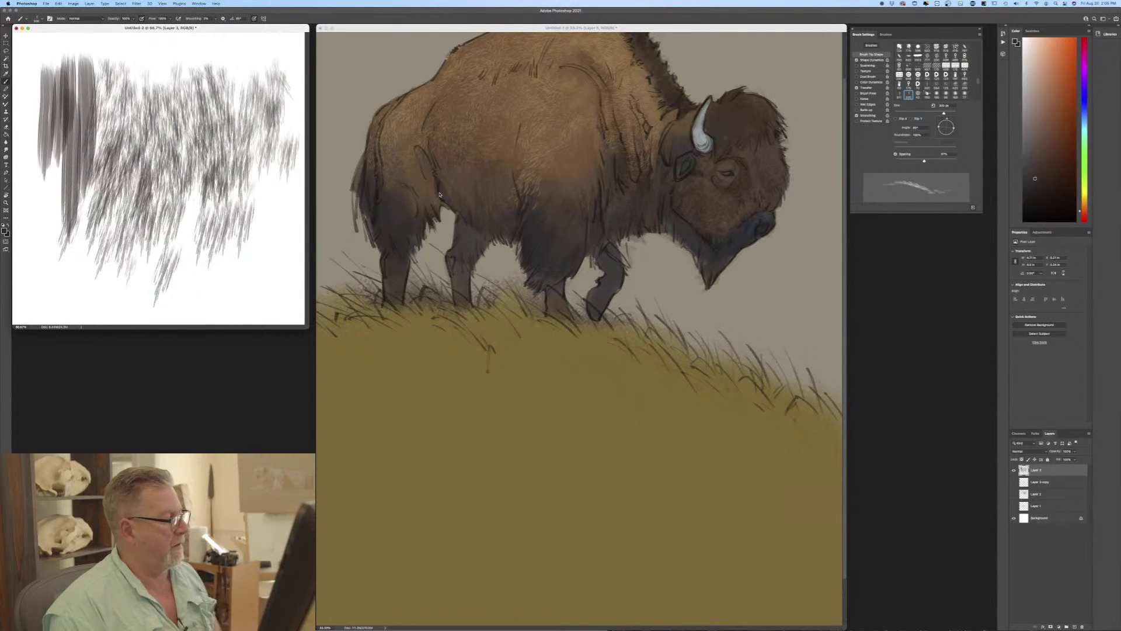
# Set the foreground colour to a muted grey-brown based on the dark fur of the bison's front leg.
pyautogui.click(5, 231)
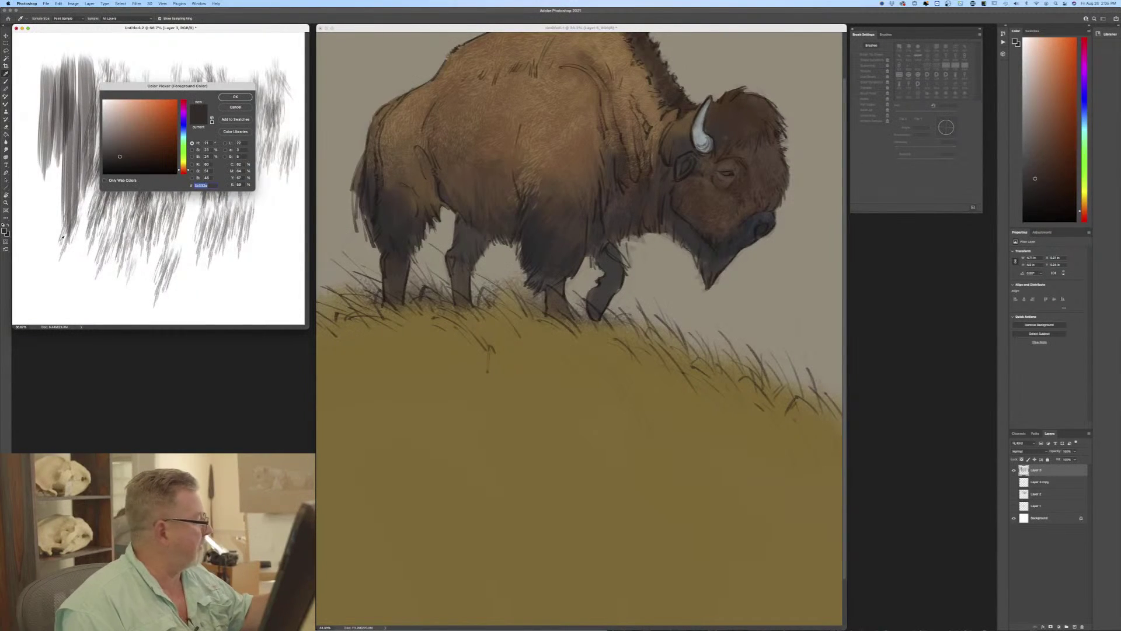
pyautogui.click(539, 254)
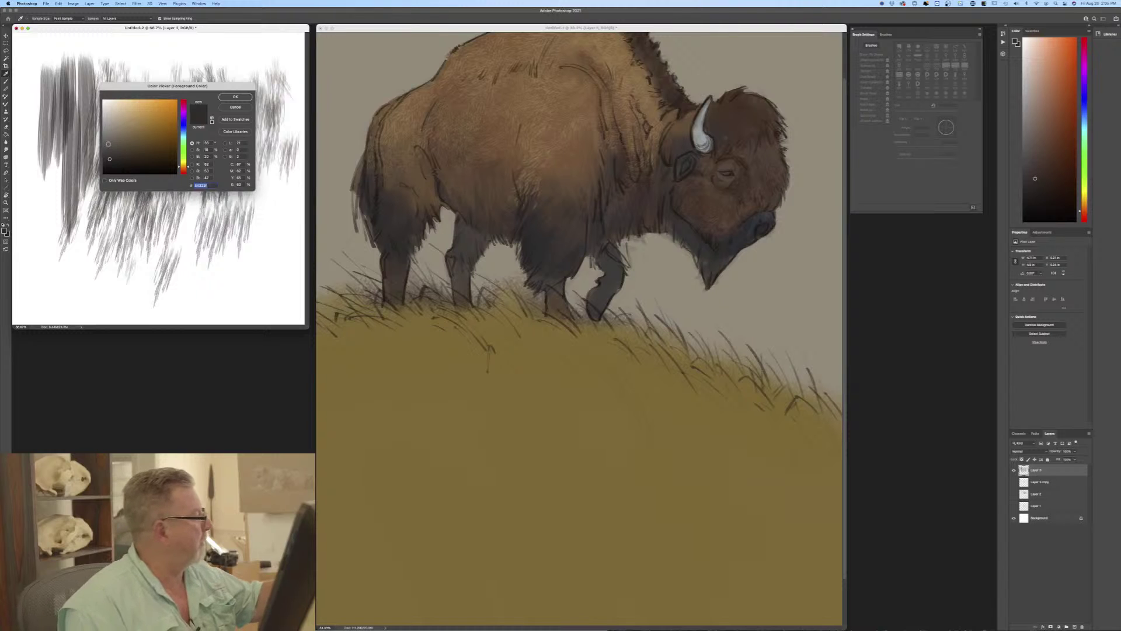
pyautogui.click(235, 96)
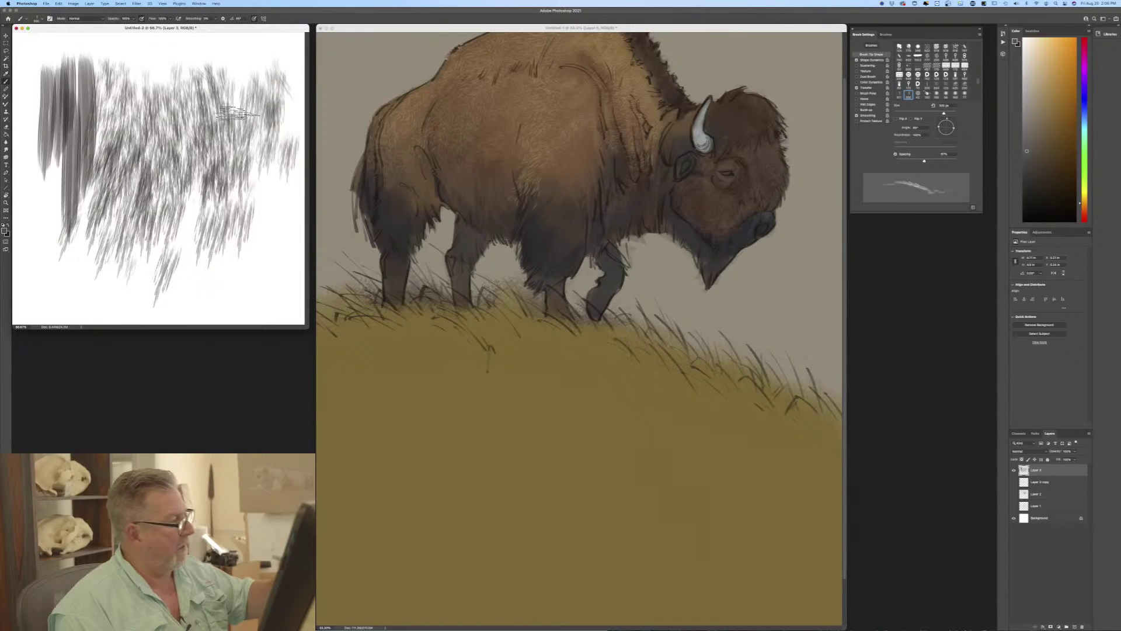
# Switch to the bison painting, enlarge the fur brush by several increments and paint fur texture over the dark upper legs and hindquarters.
pyautogui.click(388, 28)
pyautogui.press('f')
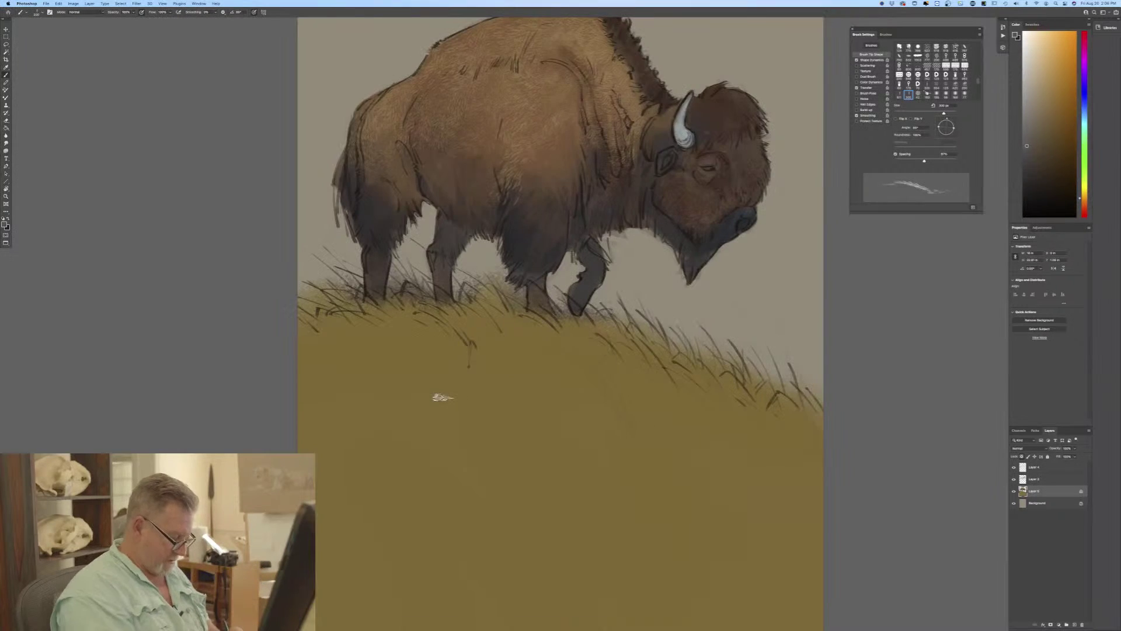
pyautogui.press('super+equal')
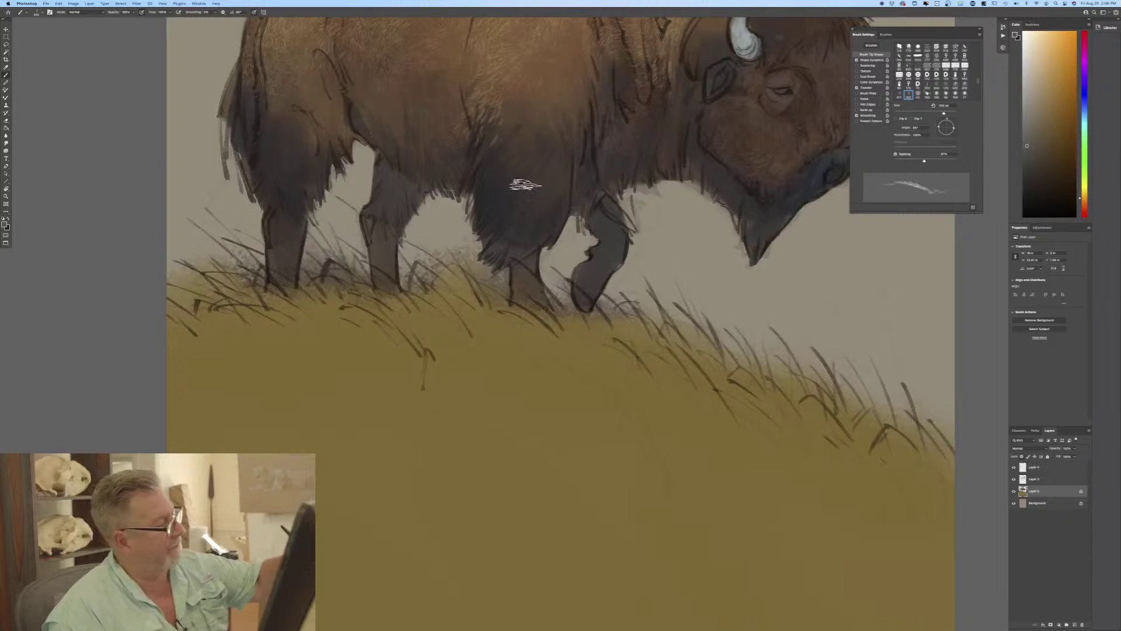
pyautogui.press(']')
pyautogui.press(']')
pyautogui.press(']')
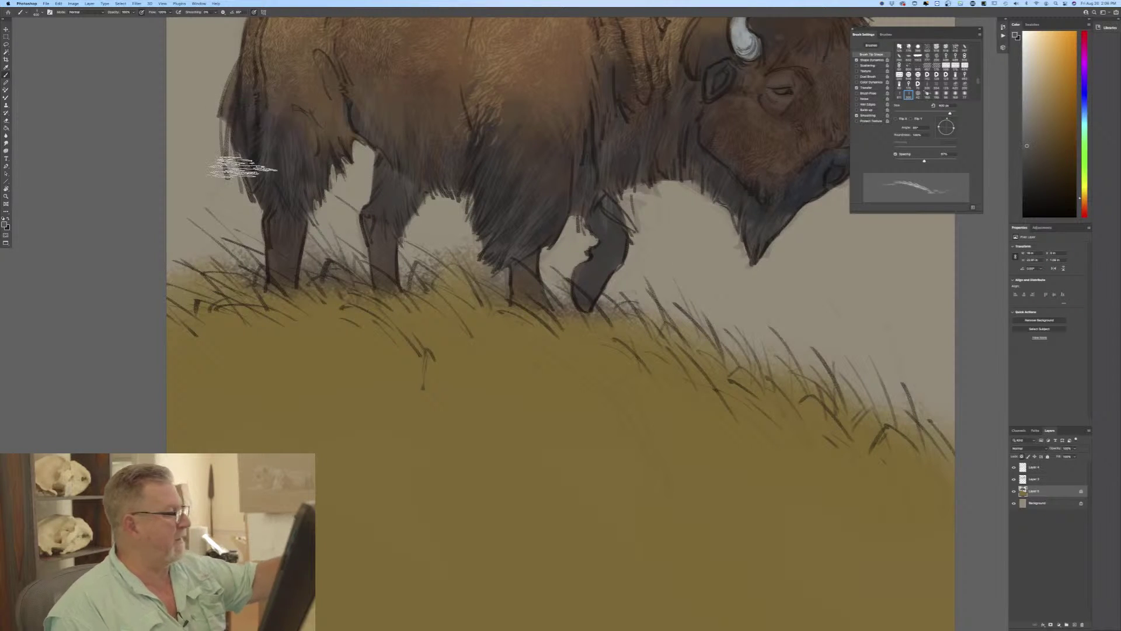
pyautogui.press('super+0')
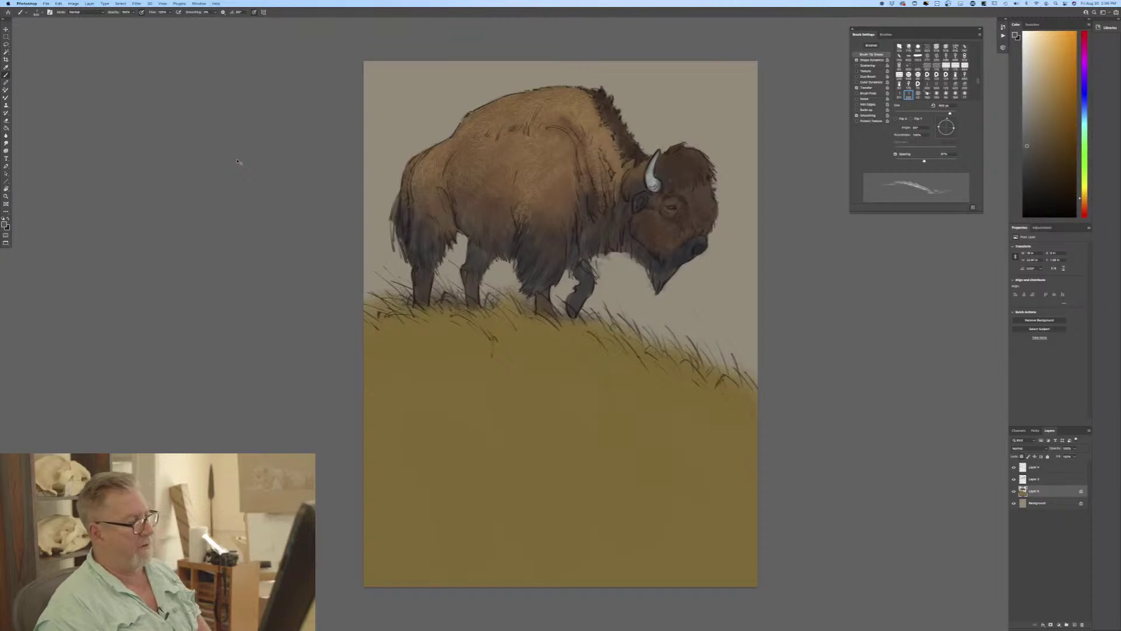
pyautogui.press('super+plus')
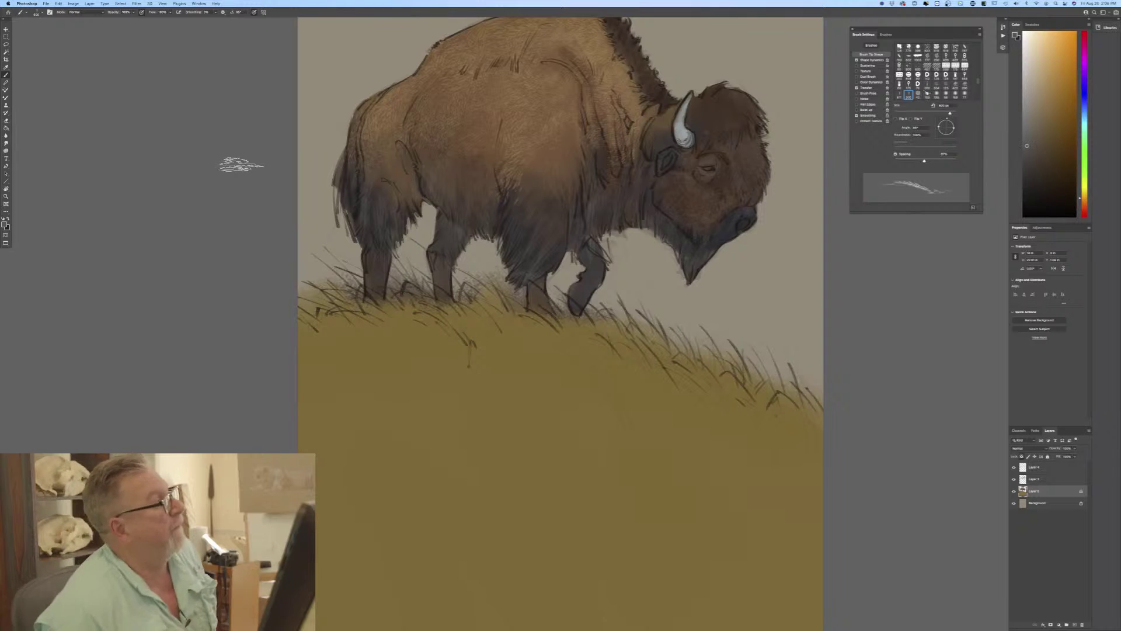
# Add a new layer at the top of the stack and lower the opacity of the sketch line layers beneath it.
pyautogui.click(1037, 471)
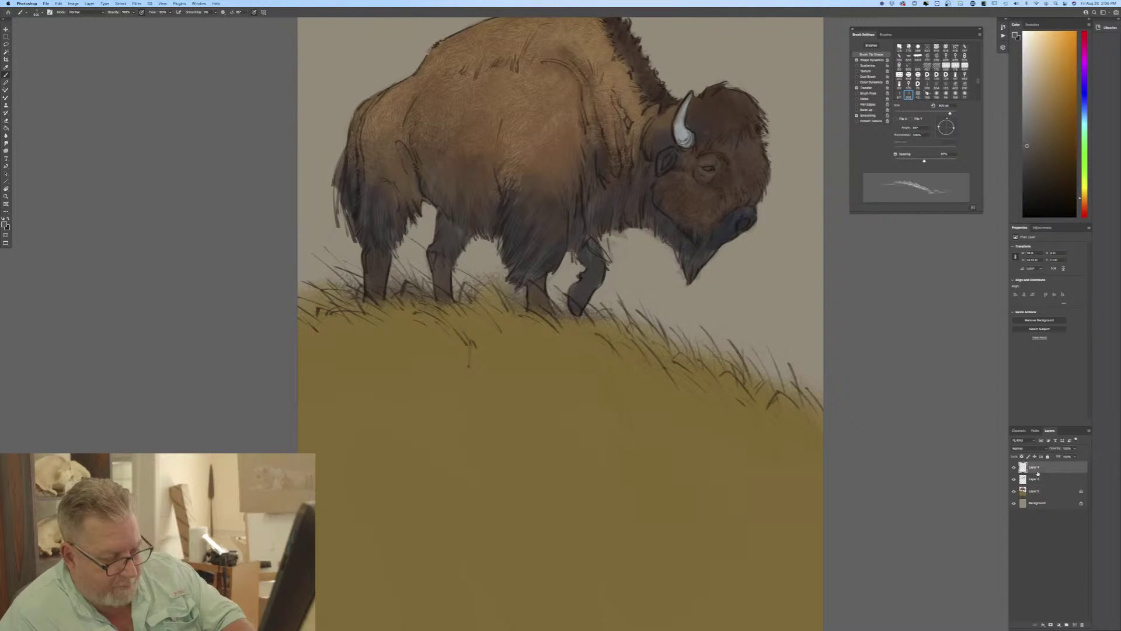
pyautogui.click(1075, 623)
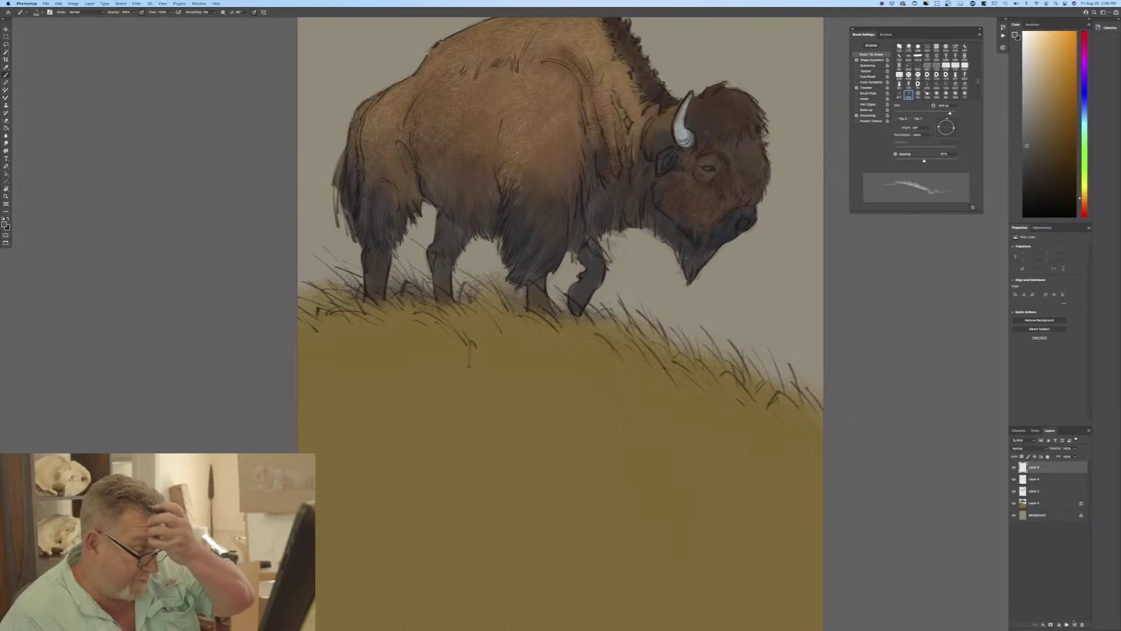
pyautogui.click(1043, 493)
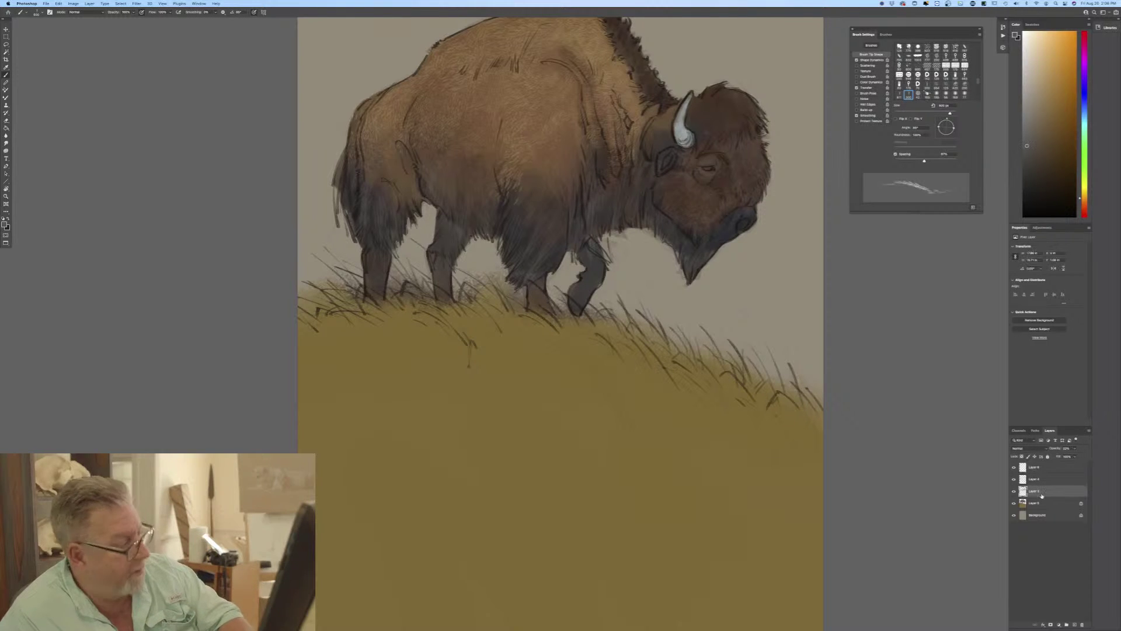
pyautogui.click(1071, 456)
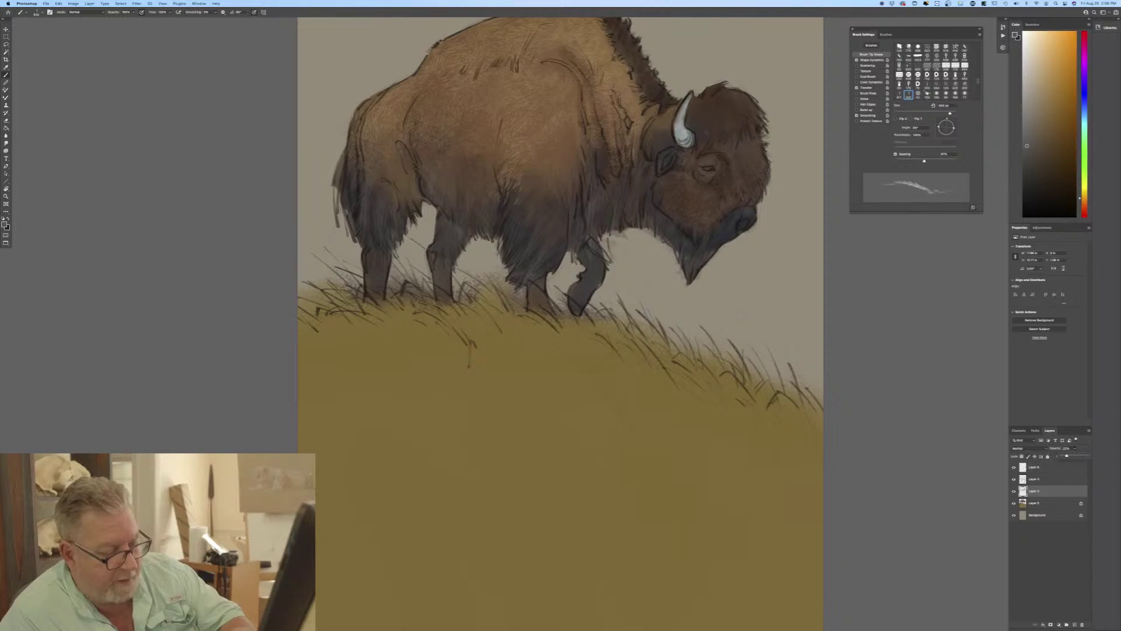
pyautogui.click(1043, 478)
pyautogui.click(1075, 448)
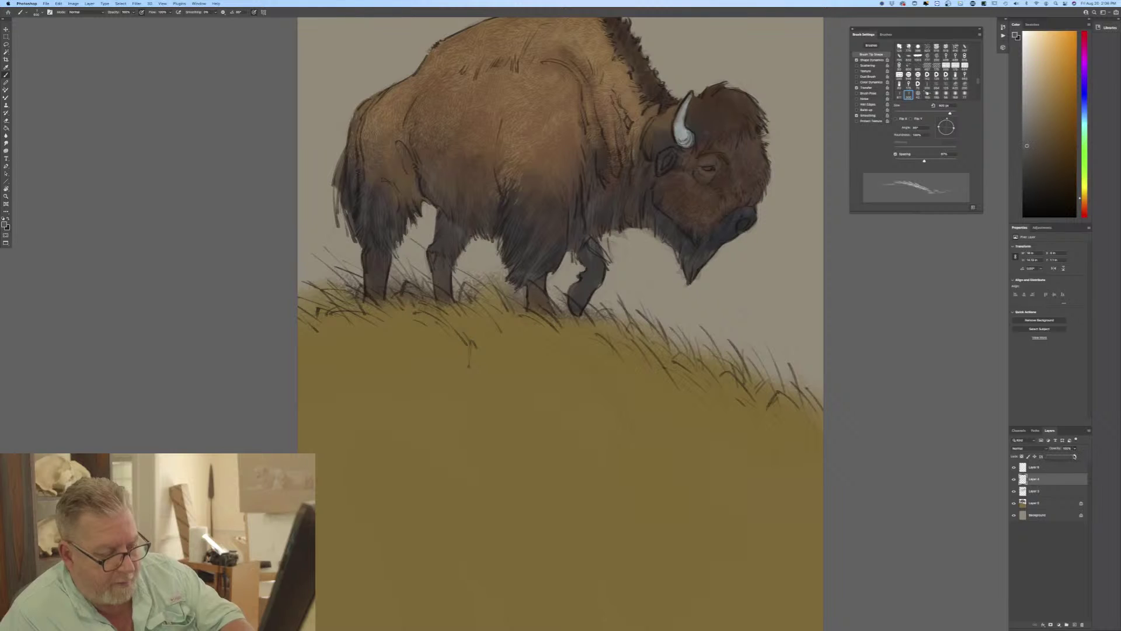
pyautogui.moveTo(1075, 456); pyautogui.dragTo(1064, 456)
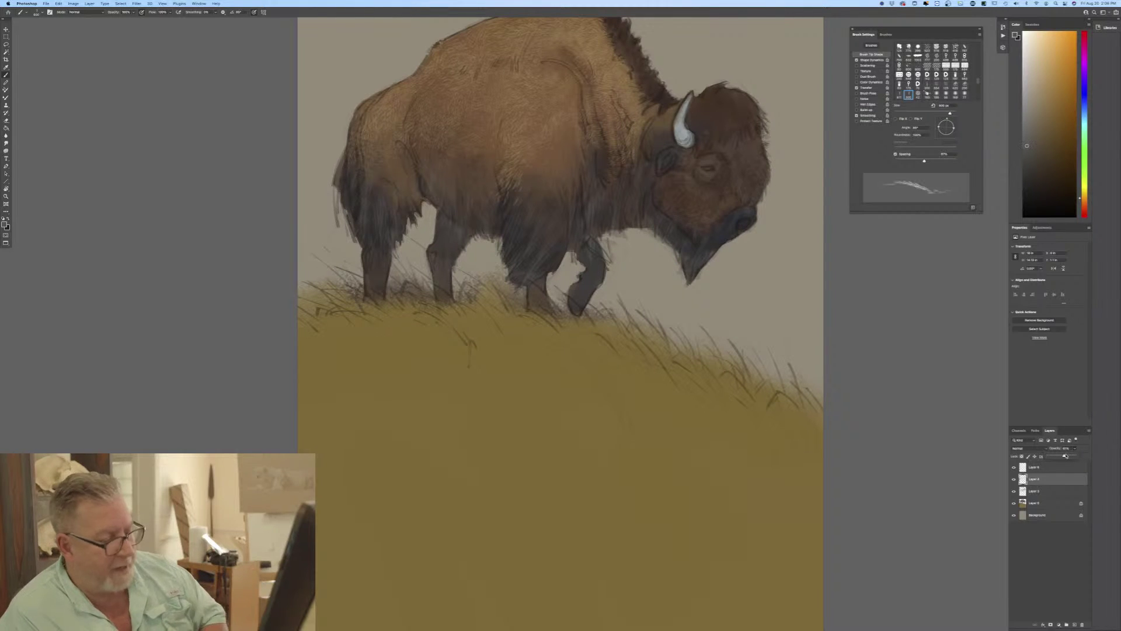
# Set the blend mode of the new top layer to Multiply.
pyautogui.click(1042, 468)
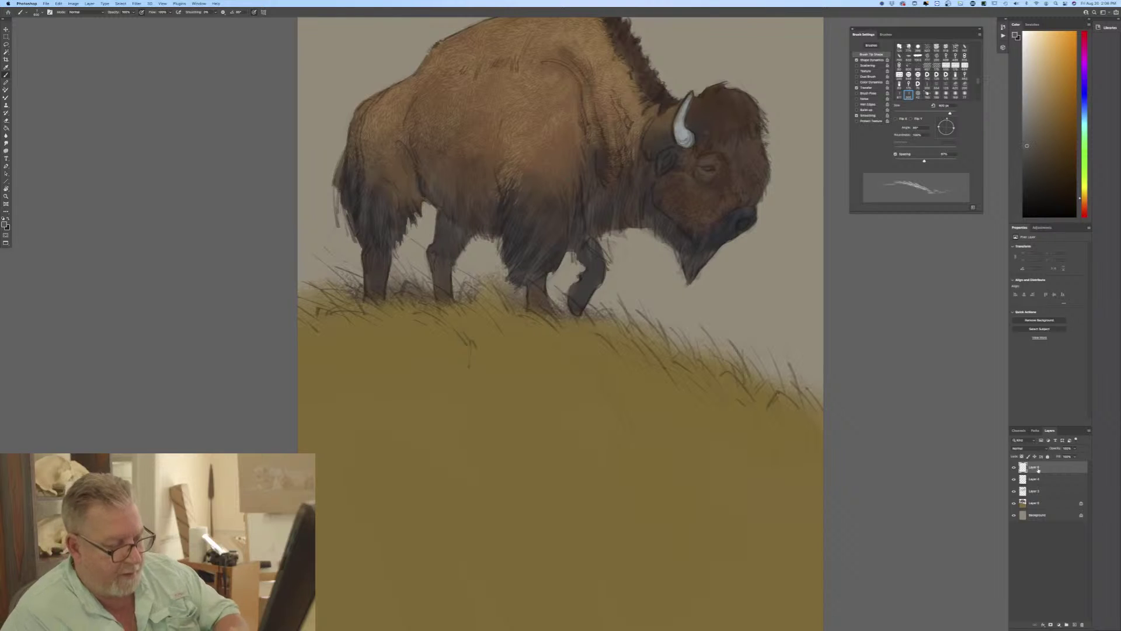
pyautogui.click(1021, 447)
pyautogui.click(1012, 468)
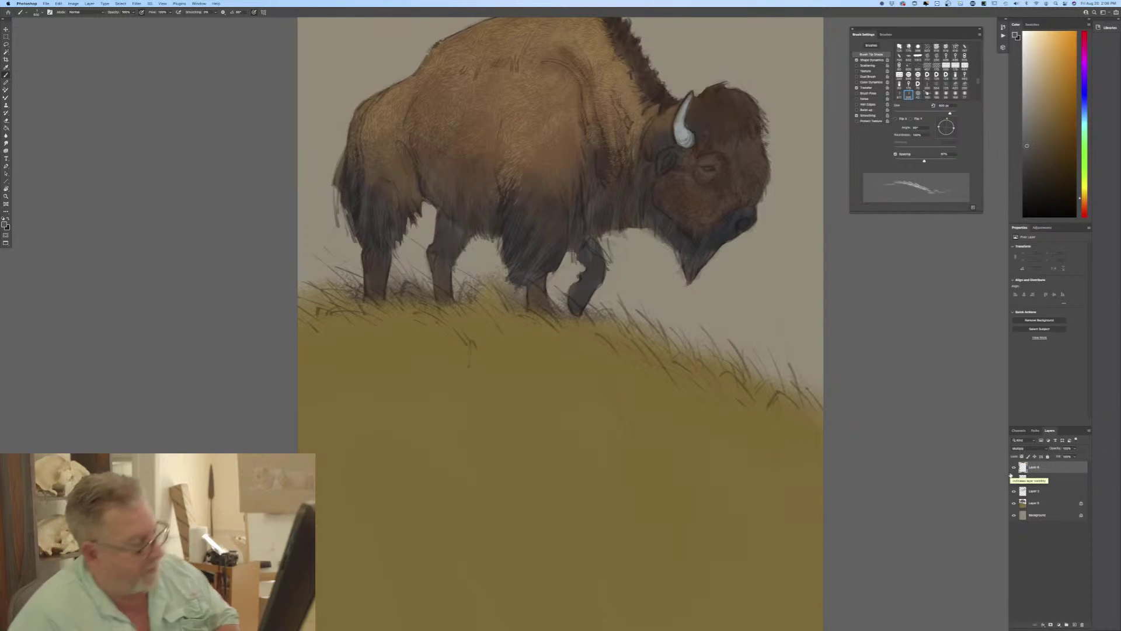
# Choose the first flat brush preset in the current brush group and set the foreground colour to a lighter, muted medium brown.
pyautogui.scroll(3, 213, 425)
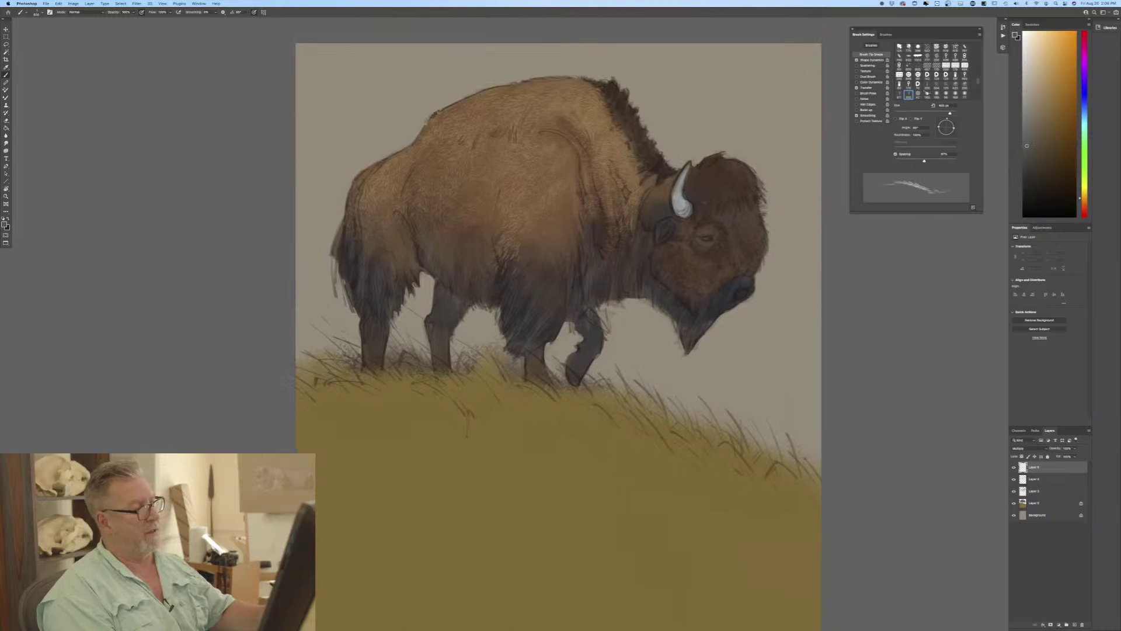
pyautogui.click(38, 14)
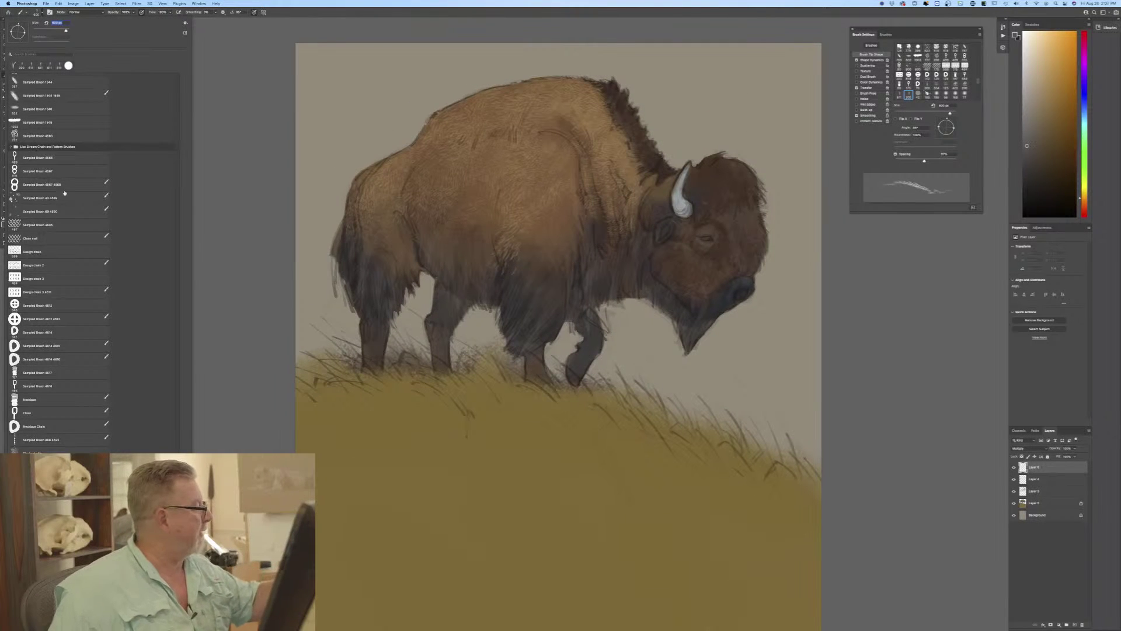
pyautogui.scroll(10, 155, 267)
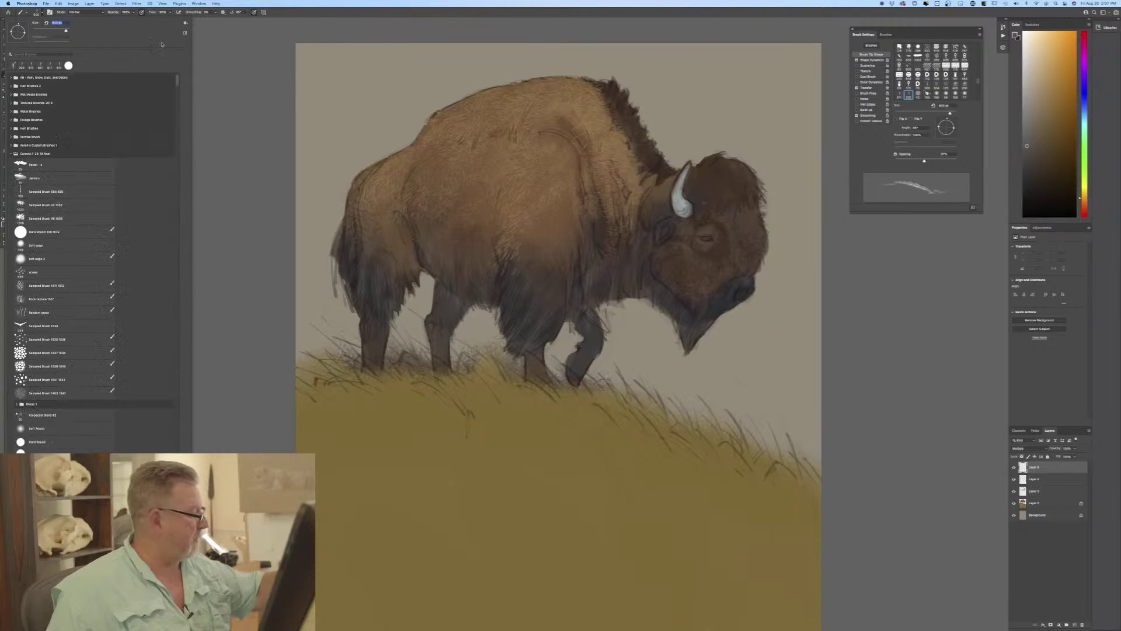
pyautogui.doubleClick(26, 168)
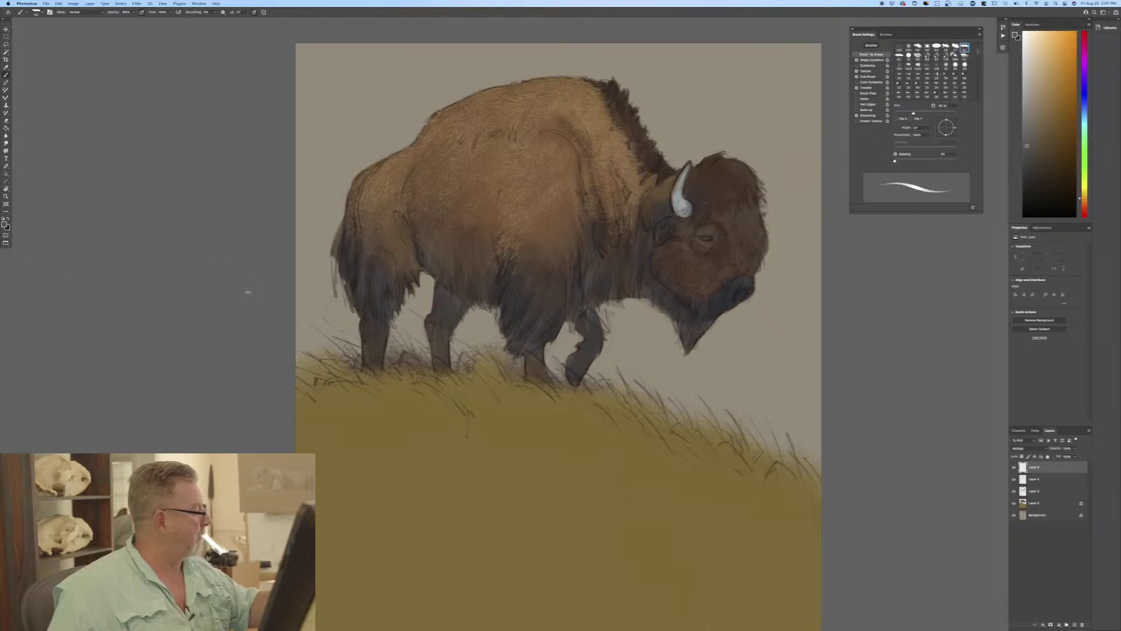
pyautogui.click(6, 224)
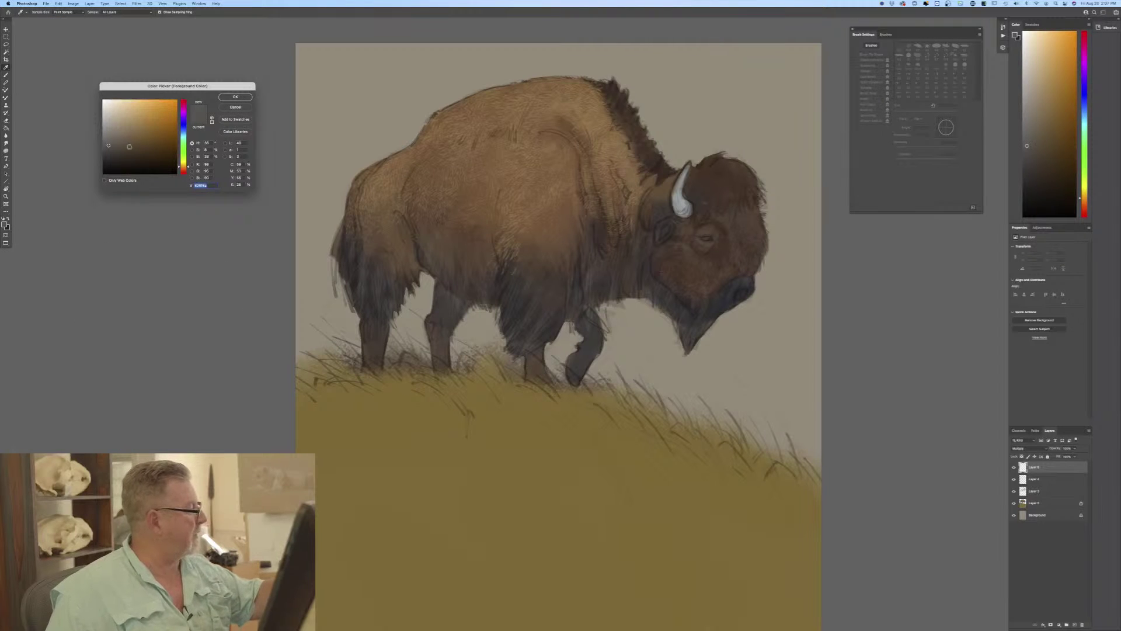
pyautogui.click(127, 137)
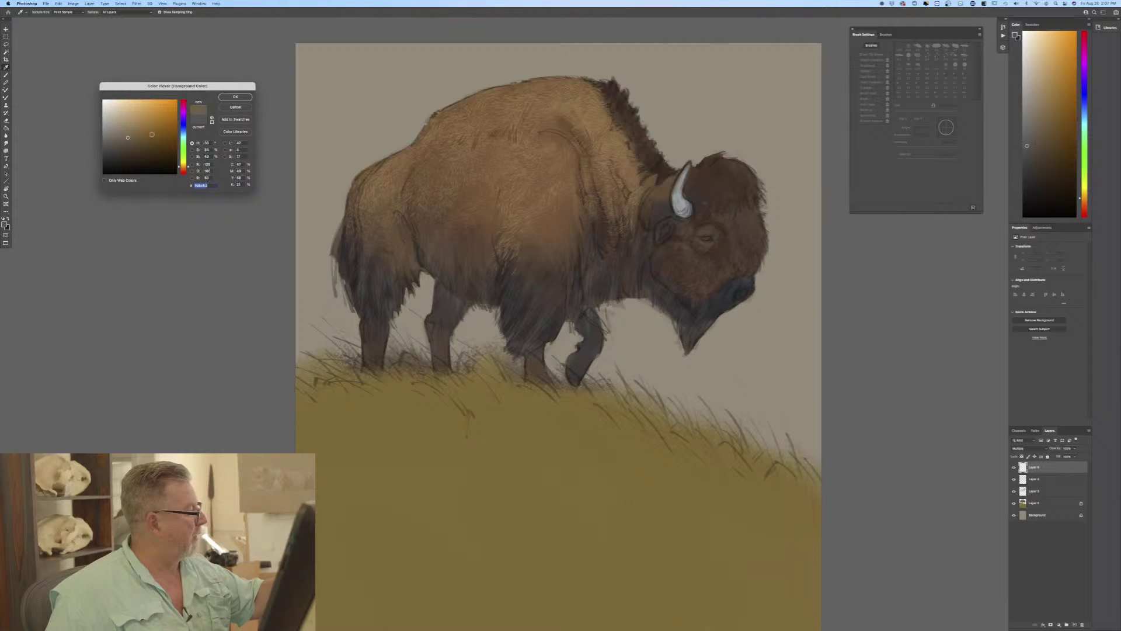
pyautogui.click(235, 97)
# Adjust the brush size and paint soft shadows on the bison's forehead, around the eye and horn, and on the neck behind the horn.
pyautogui.press(']')
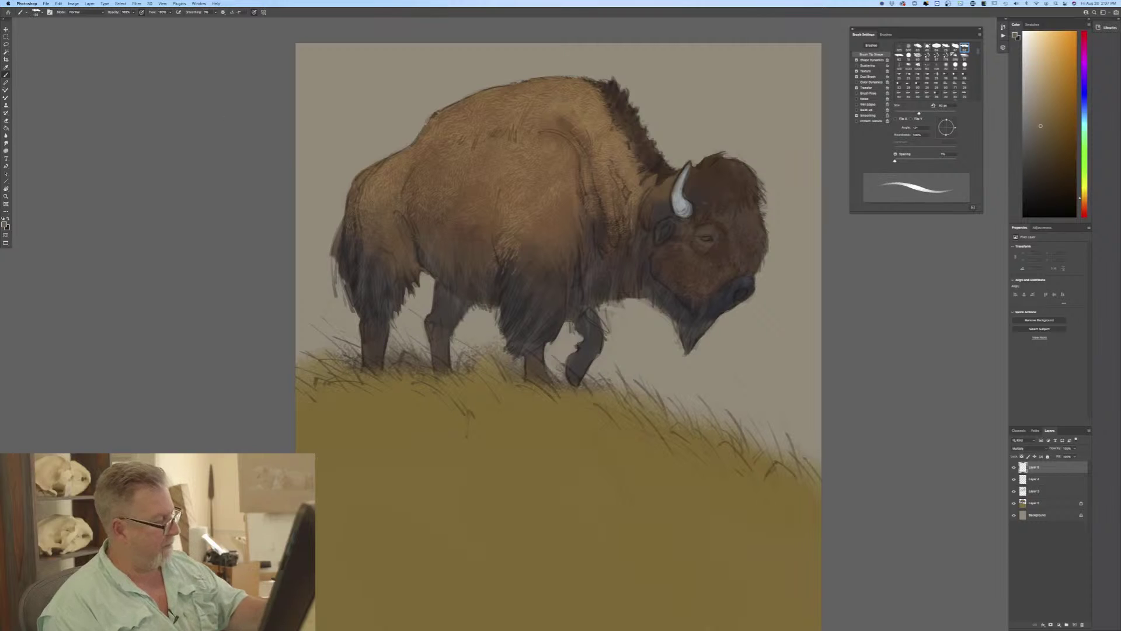
pyautogui.press('[')
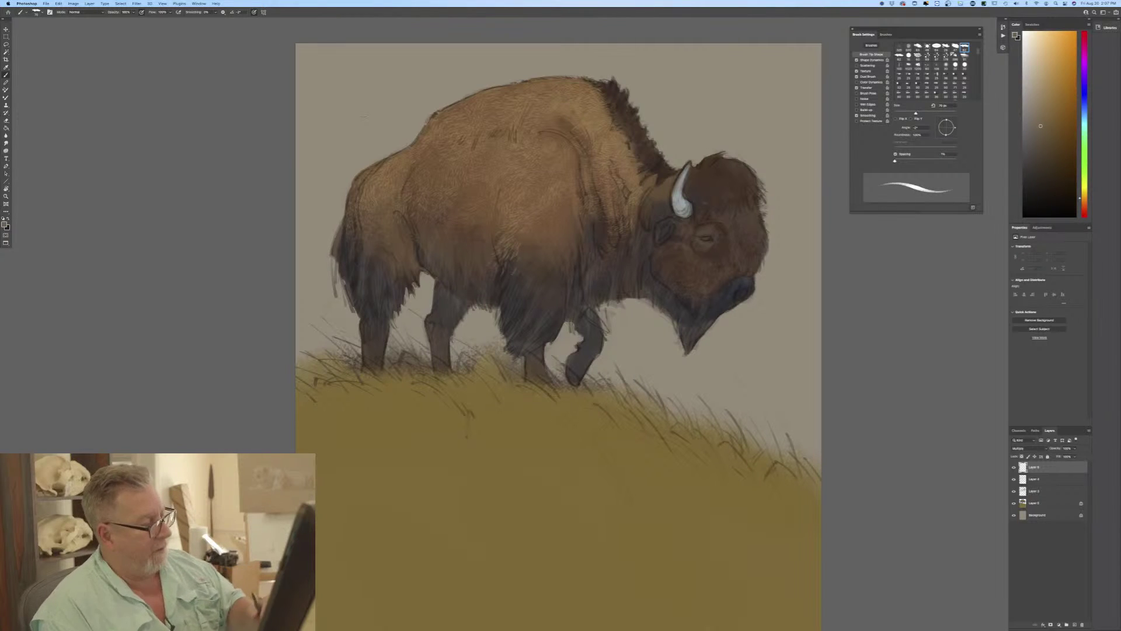
pyautogui.click(718, 226)
pyautogui.moveTo(718, 226)
pyautogui.mouseDown()
pyautogui.moveTo(725, 257)
pyautogui.moveTo(734, 243)
pyautogui.moveTo(728, 260)
pyautogui.moveTo(734, 269)
pyautogui.moveTo(743, 259)
pyautogui.moveTo(743, 272)
pyautogui.moveTo(760, 242)
pyautogui.mouseUp()
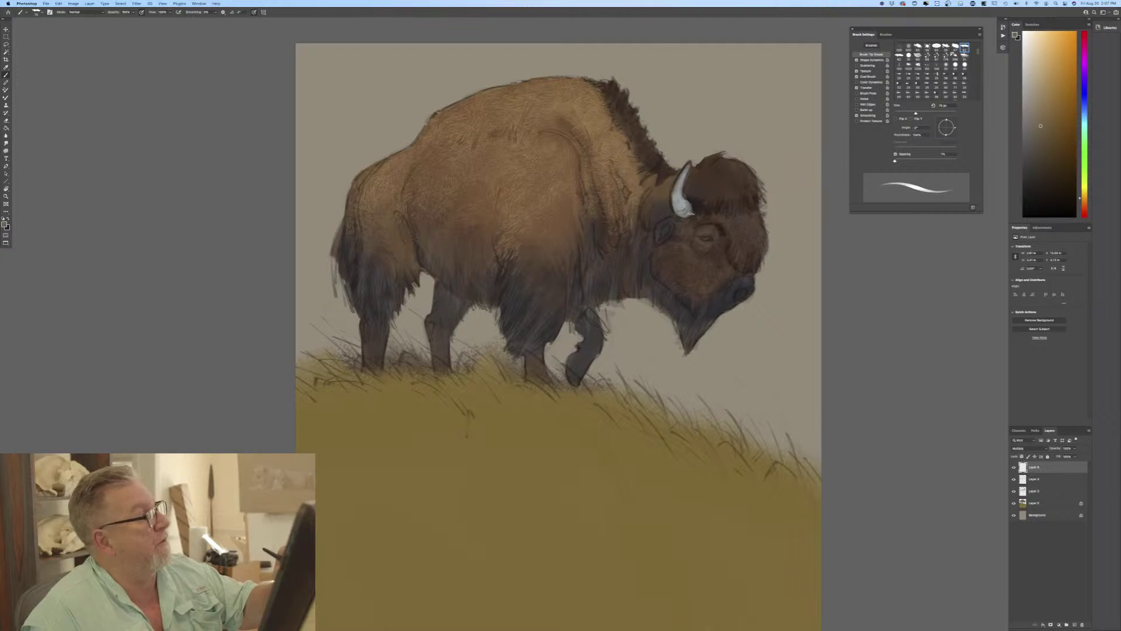
pyautogui.moveTo(689, 214)
pyautogui.mouseDown()
pyautogui.moveTo(678, 218)
pyautogui.moveTo(695, 224)
pyautogui.mouseUp()
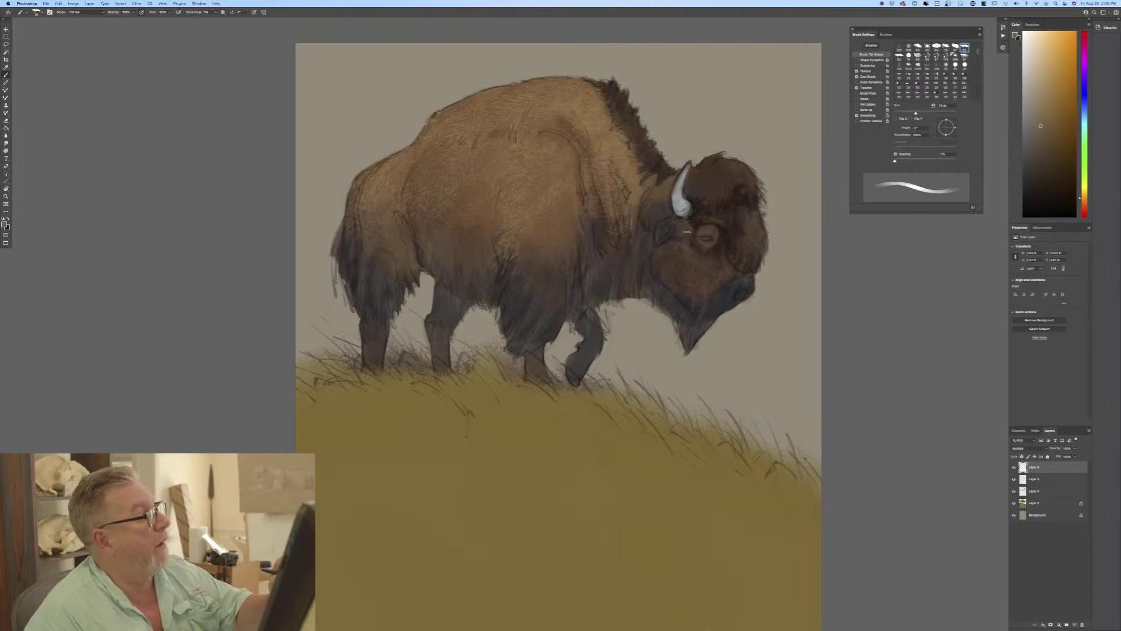
pyautogui.moveTo(683, 211); pyautogui.dragTo(681, 208)
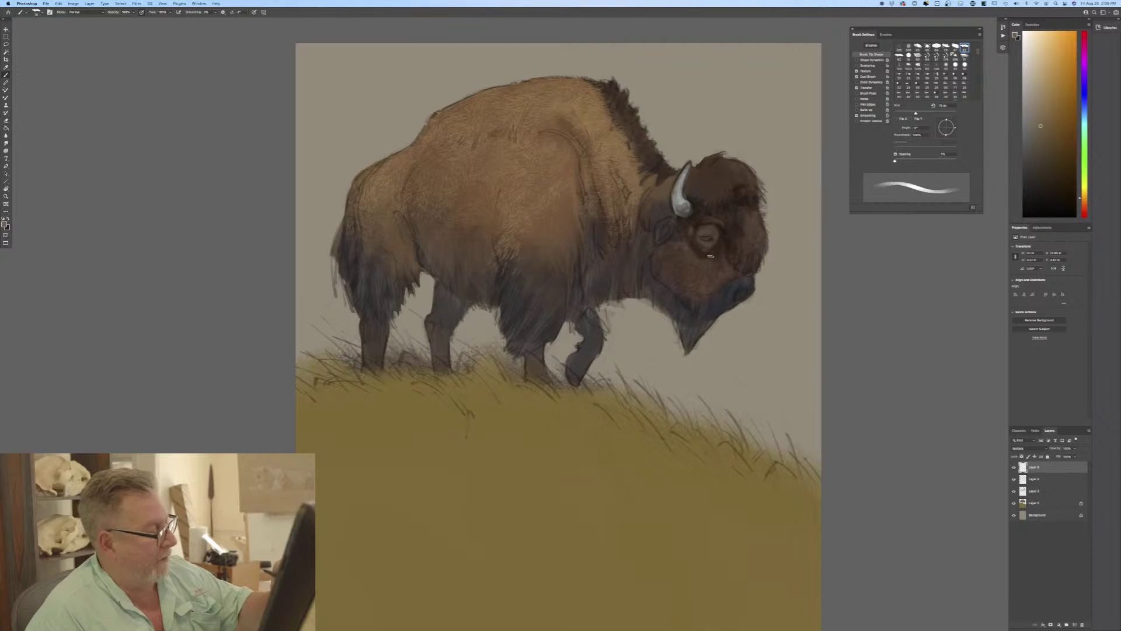
pyautogui.moveTo(709, 257); pyautogui.dragTo(704, 250)
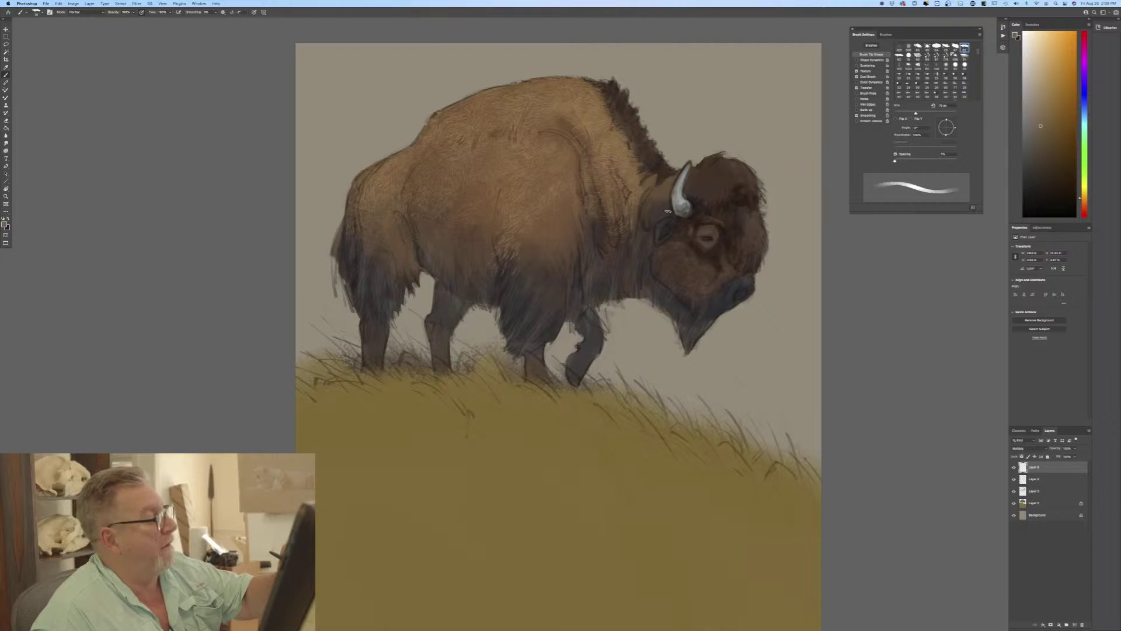
pyautogui.moveTo(668, 211)
pyautogui.mouseDown()
pyautogui.moveTo(651, 223)
pyautogui.moveTo(654, 239)
pyautogui.moveTo(645, 213)
pyautogui.moveTo(637, 229)
pyautogui.mouseUp()
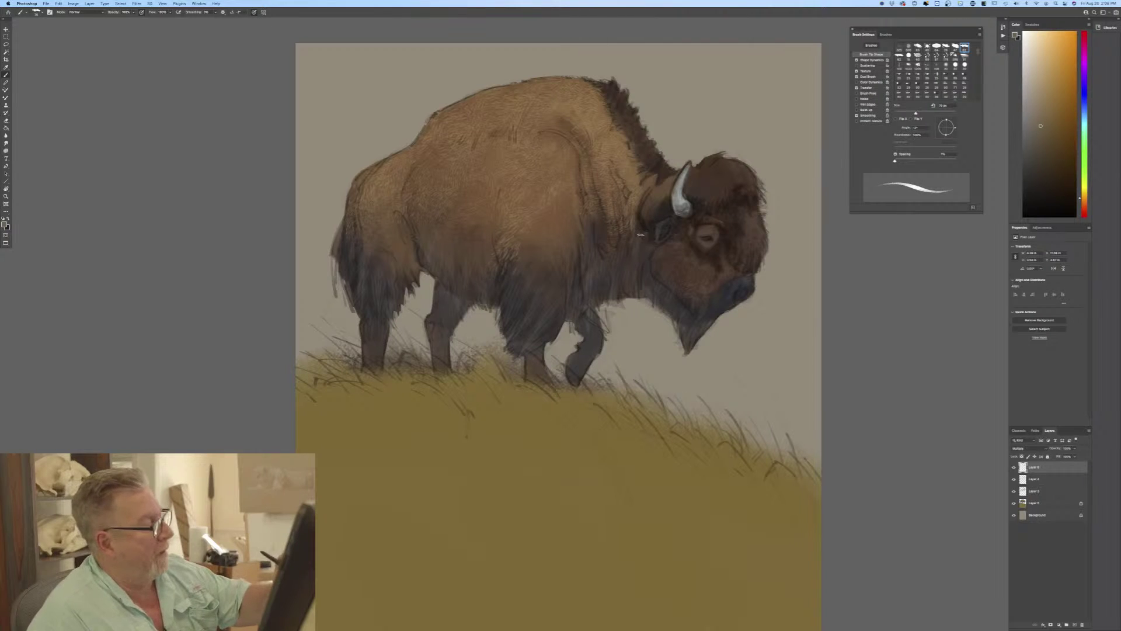
# Paint shadows on the neck behind the horn, inside the nostril, and along the jaw and beard, switching brush size to pen pressure.
pyautogui.moveTo(643, 236)
pyautogui.mouseDown()
pyautogui.moveTo(630, 203)
pyautogui.moveTo(634, 238)
pyautogui.moveTo(619, 227)
pyautogui.moveTo(621, 180)
pyautogui.moveTo(634, 219)
pyautogui.moveTo(660, 191)
pyautogui.mouseUp()
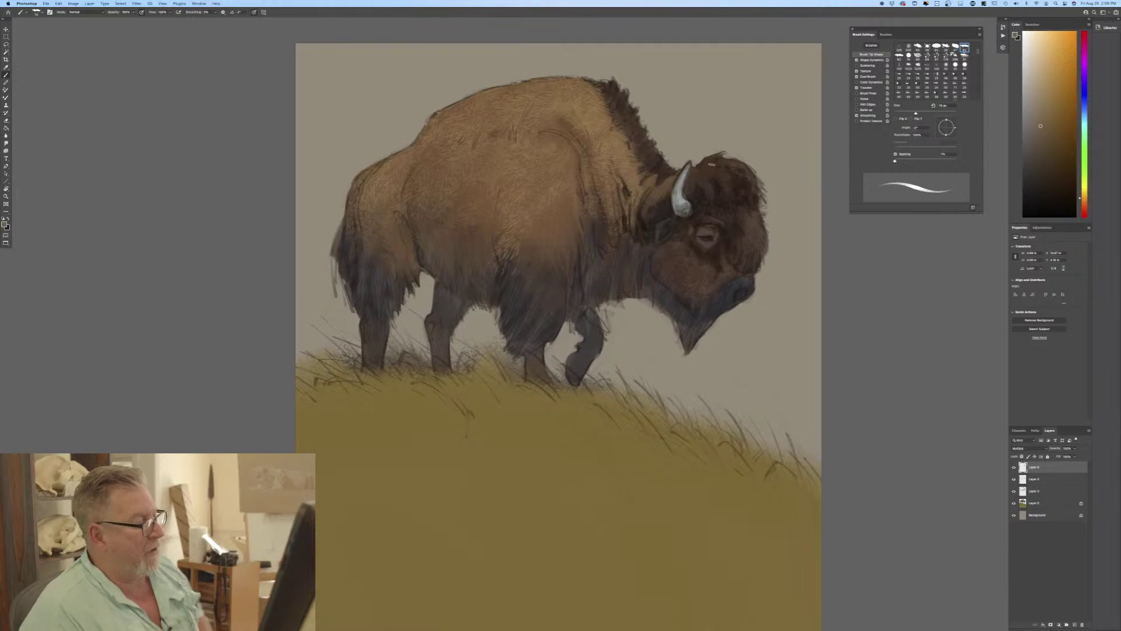
pyautogui.moveTo(739, 288); pyautogui.dragTo(749, 289)
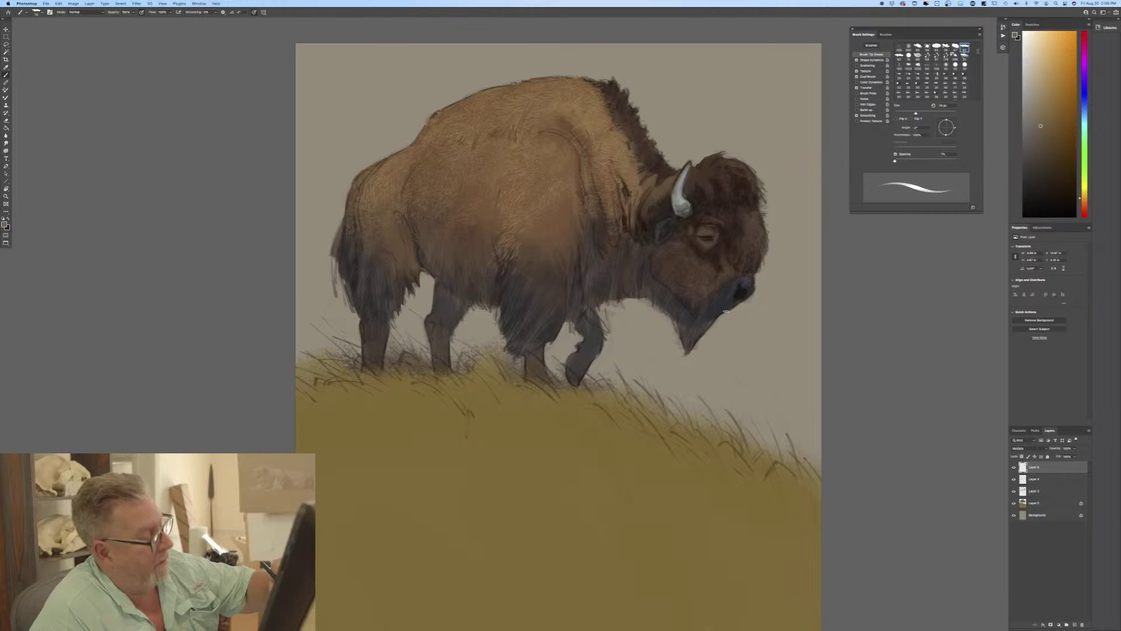
pyautogui.click(254, 12)
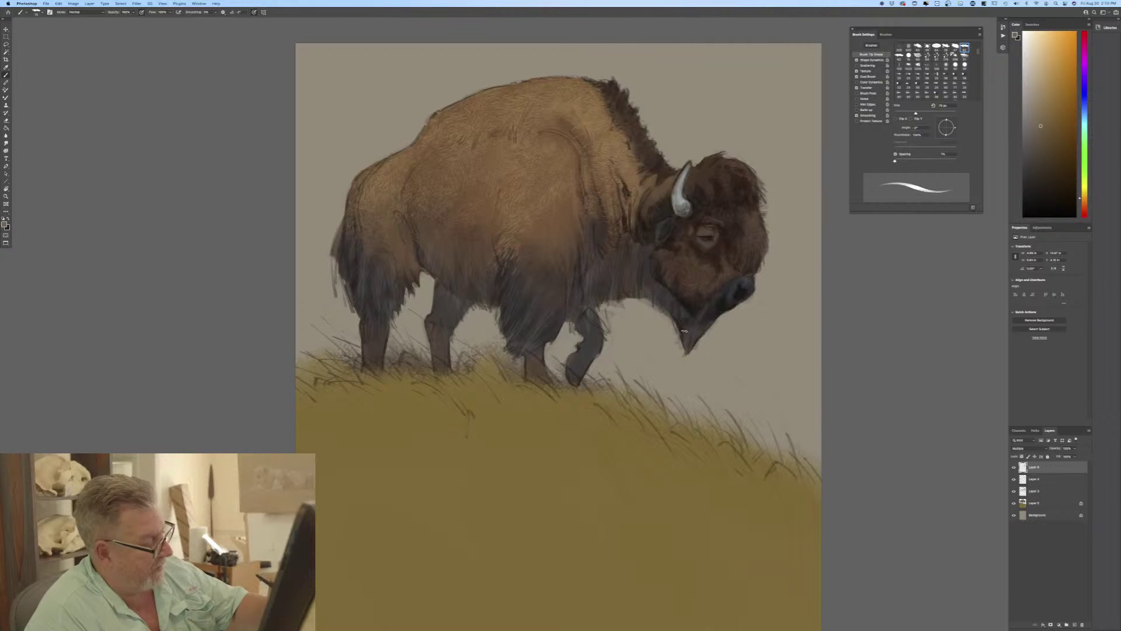
pyautogui.moveTo(682, 329)
pyautogui.mouseDown()
pyautogui.moveTo(710, 316)
pyautogui.moveTo(688, 348)
pyautogui.moveTo(701, 314)
pyautogui.moveTo(694, 339)
pyautogui.moveTo(691, 302)
pyautogui.moveTo(665, 301)
pyautogui.mouseUp()
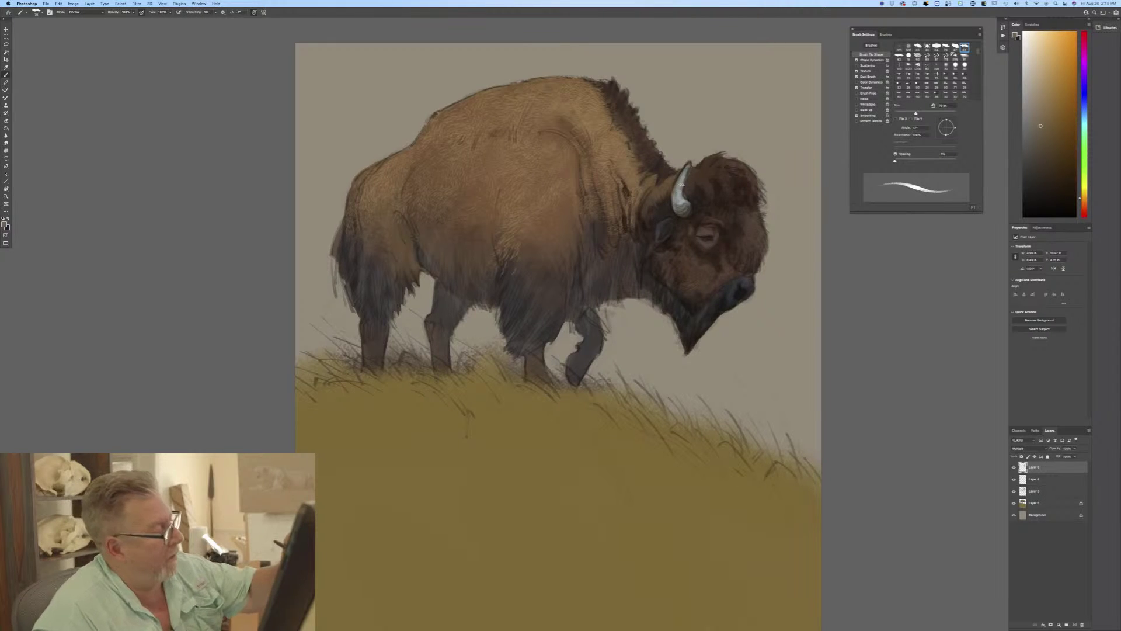
# Shade the length of the horn and paint dark fur strokes down the neck and along the front edge of the mane.
pyautogui.moveTo(682, 172); pyautogui.dragTo(682, 208)
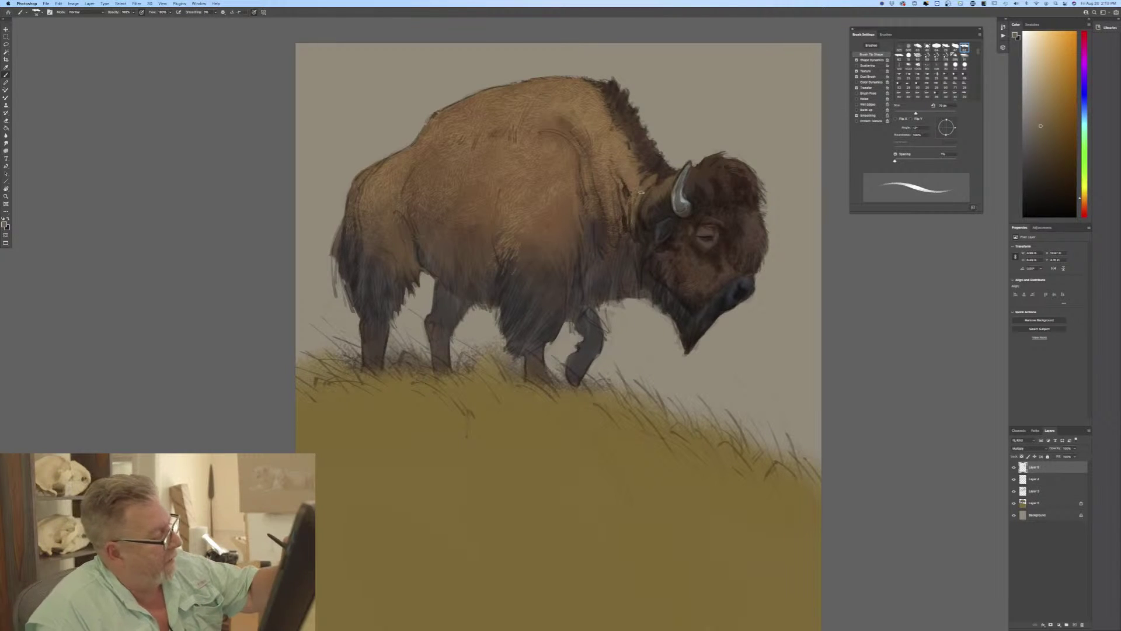
pyautogui.moveTo(644, 185); pyautogui.dragTo(632, 221)
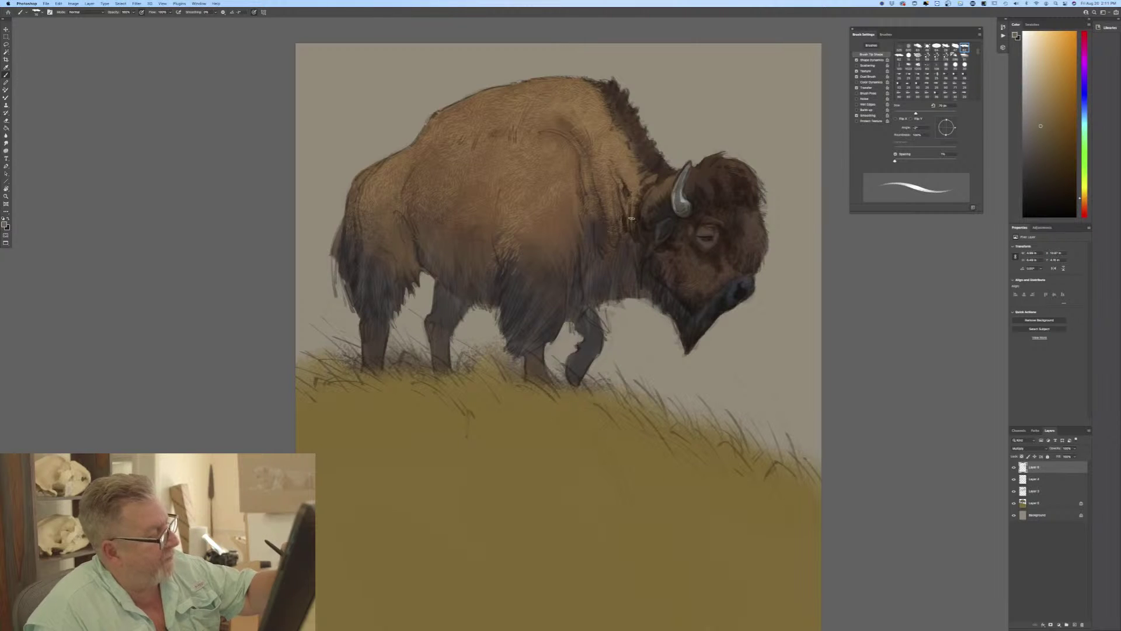
pyautogui.moveTo(659, 185)
pyautogui.mouseDown()
pyautogui.moveTo(657, 196)
pyautogui.moveTo(663, 176)
pyautogui.moveTo(646, 174)
pyautogui.mouseUp()
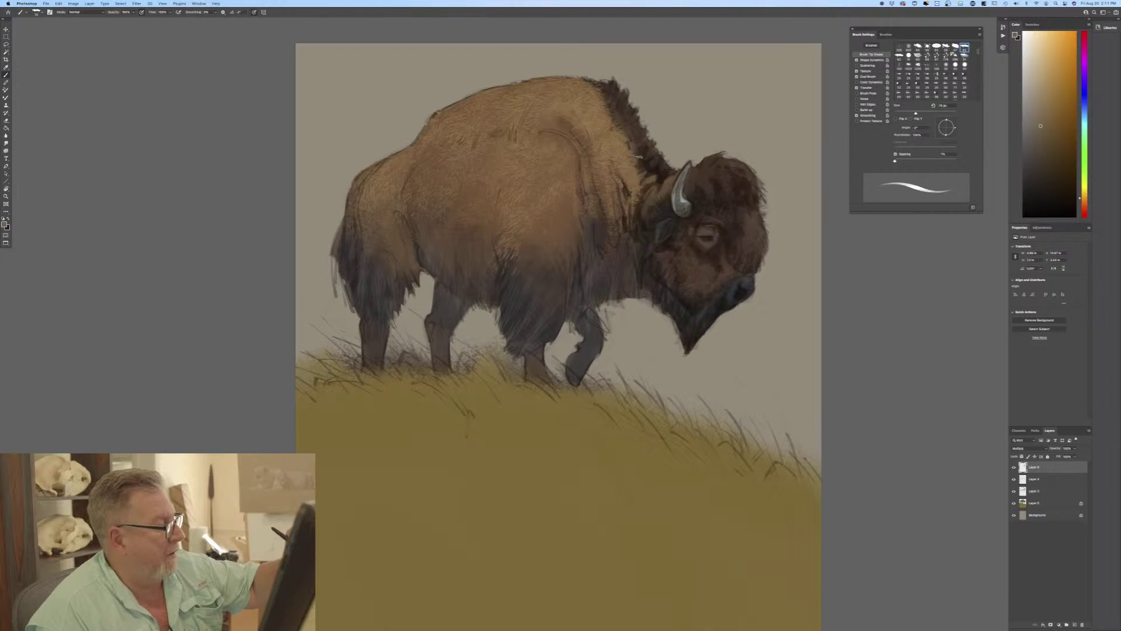
pyautogui.moveTo(635, 142)
pyautogui.mouseDown()
pyautogui.moveTo(629, 121)
pyautogui.moveTo(607, 109)
pyautogui.moveTo(620, 104)
pyautogui.moveTo(608, 88)
pyautogui.moveTo(624, 136)
pyautogui.mouseUp()
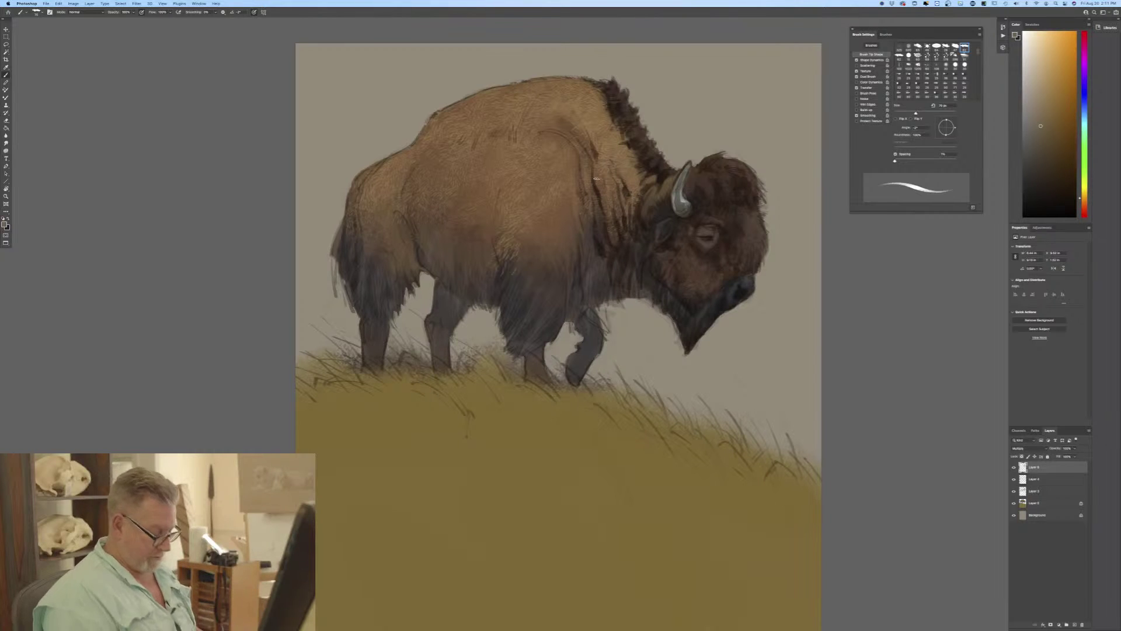
# Add a new layer directly above the Background layer and fill it with a saturated reddish orange.
pyautogui.press('super+minus')
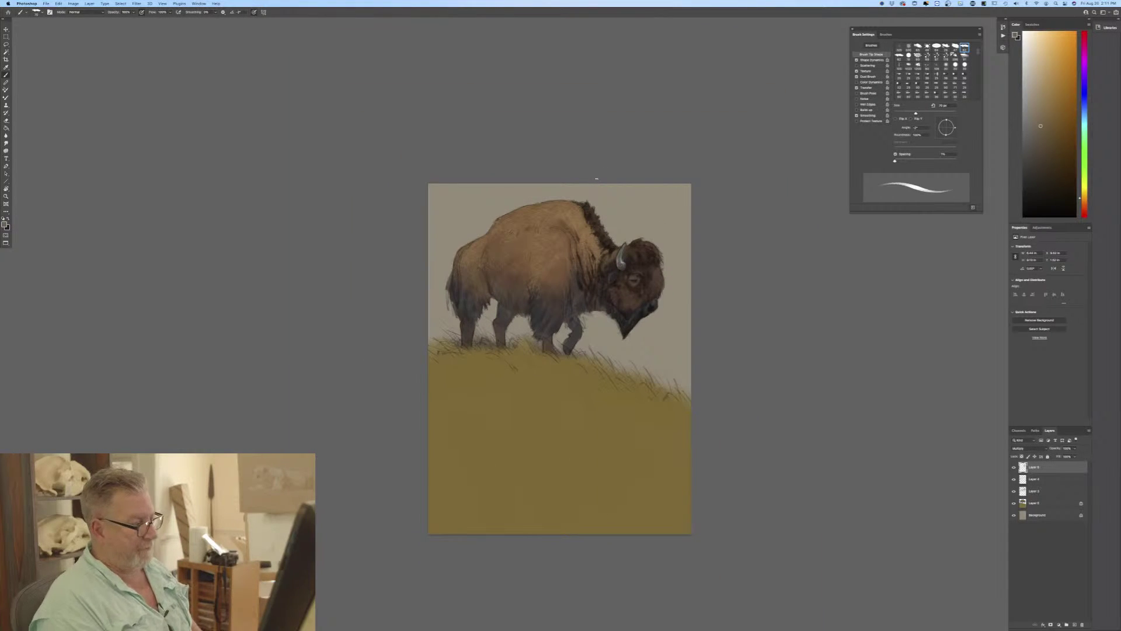
pyautogui.press('super+plus')
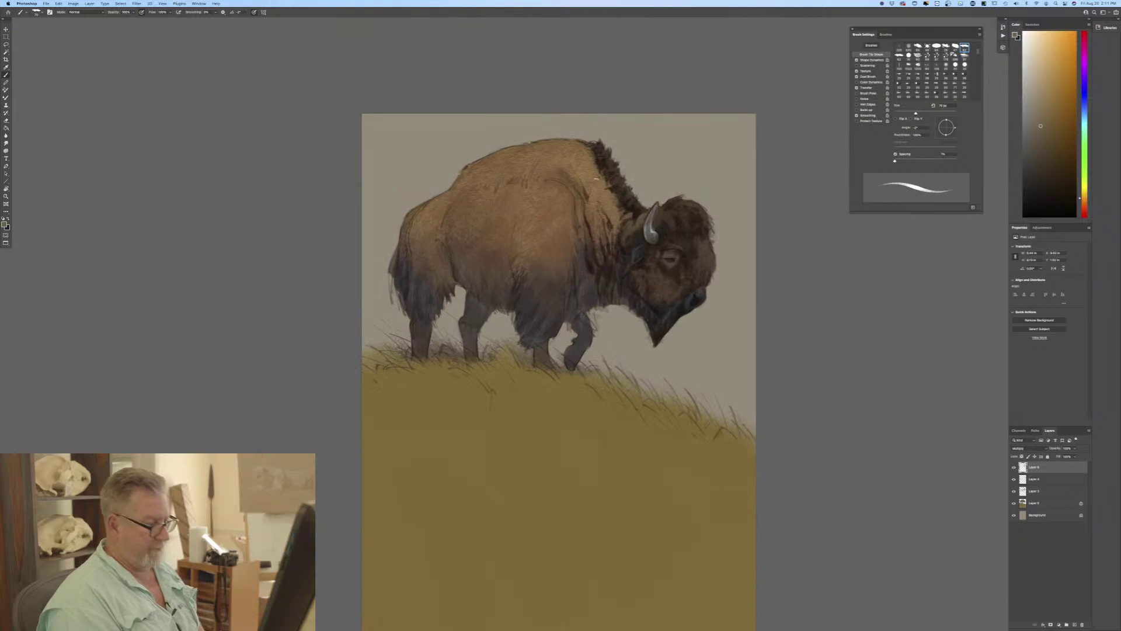
pyautogui.moveTo(286, 383); pyautogui.dragTo(283, 315)
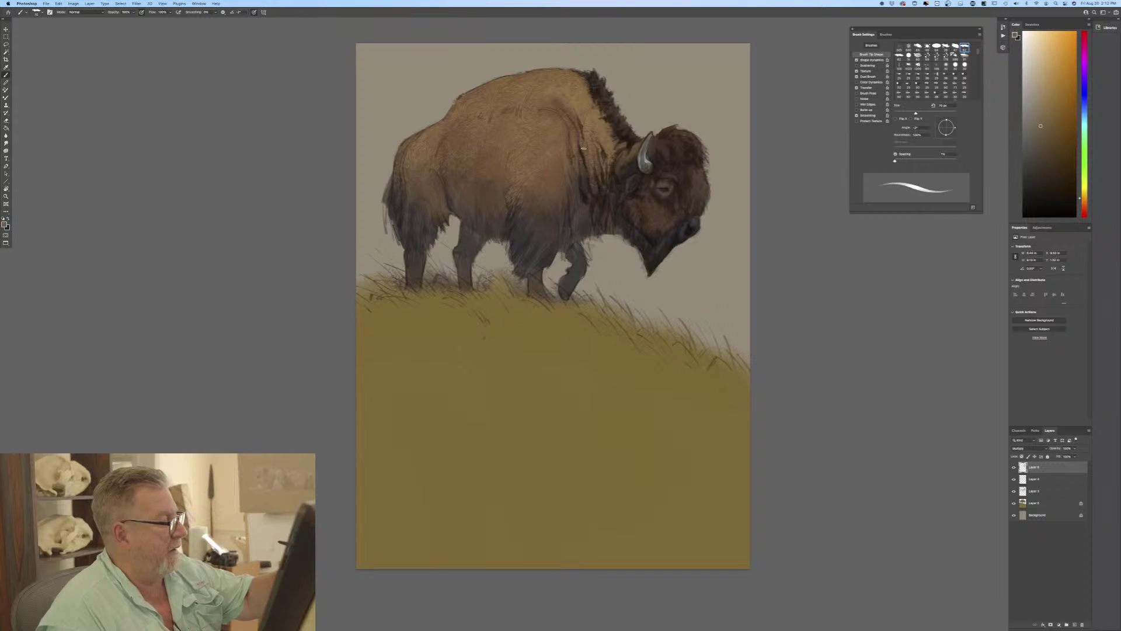
pyautogui.click(1040, 516)
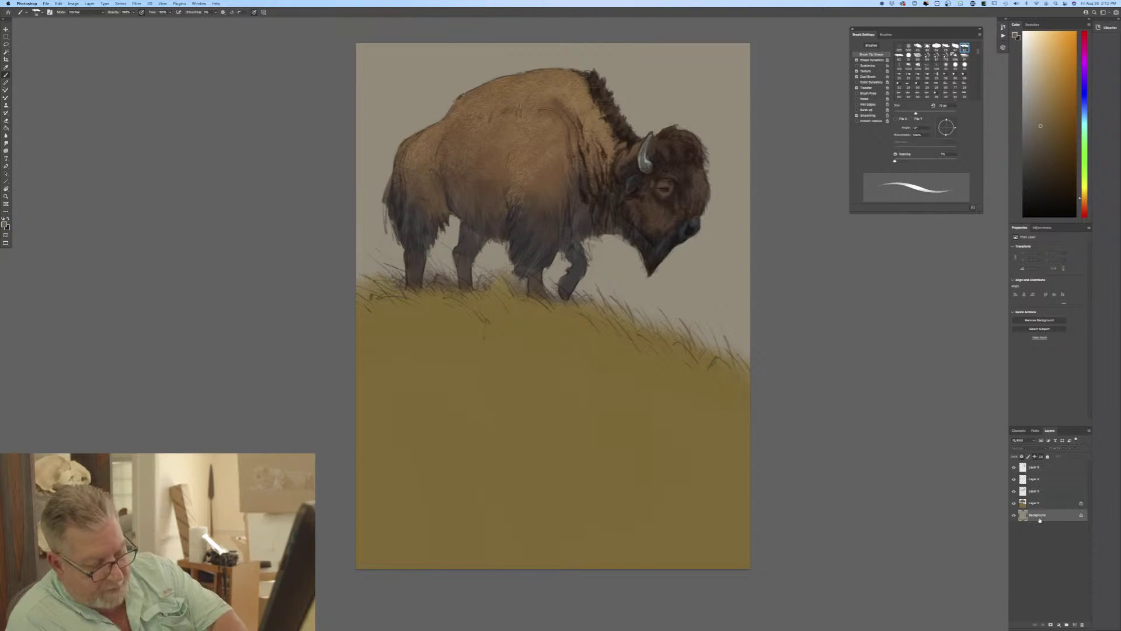
pyautogui.click(1073, 626)
pyautogui.click(6, 225)
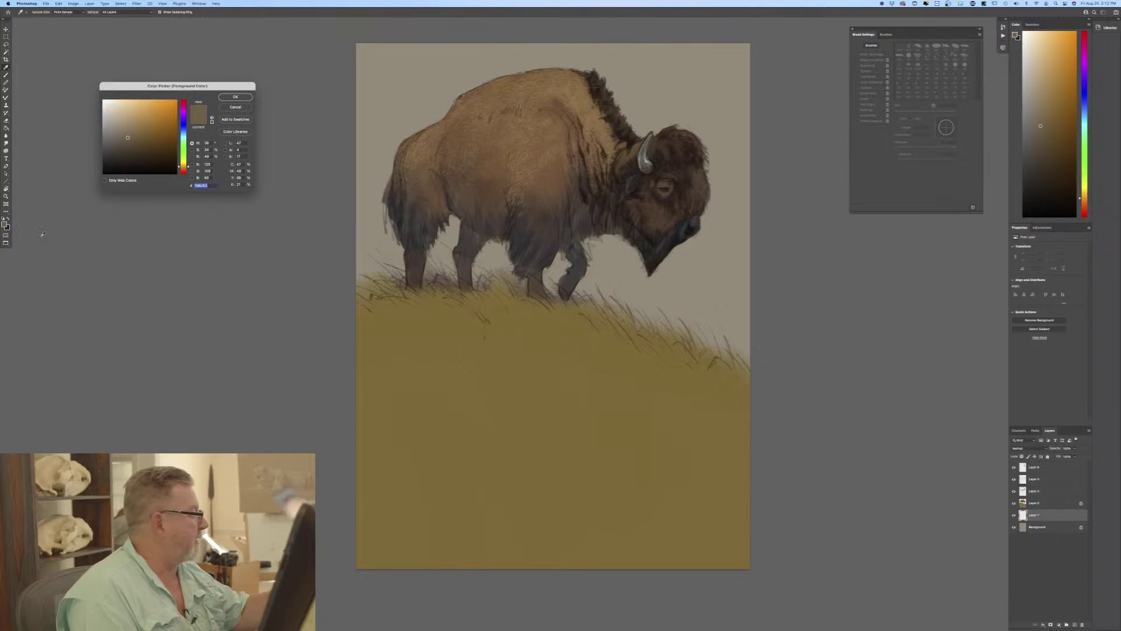
pyautogui.click(181, 169)
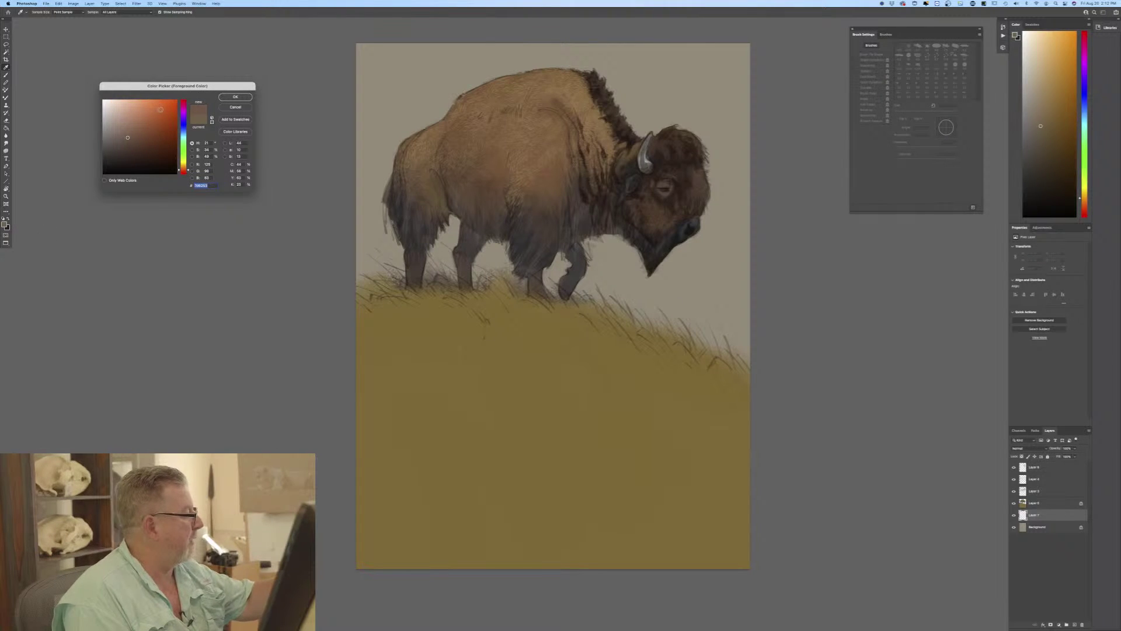
pyautogui.press('Return')
pyautogui.press('b')
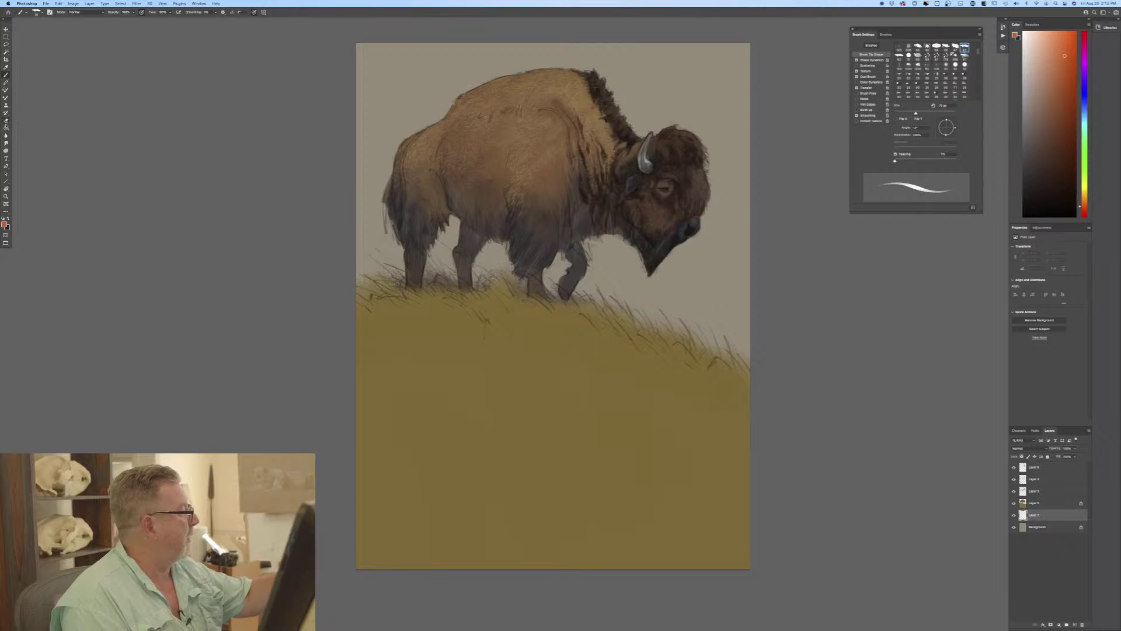
pyautogui.press('g')
pyautogui.click(596, 317)
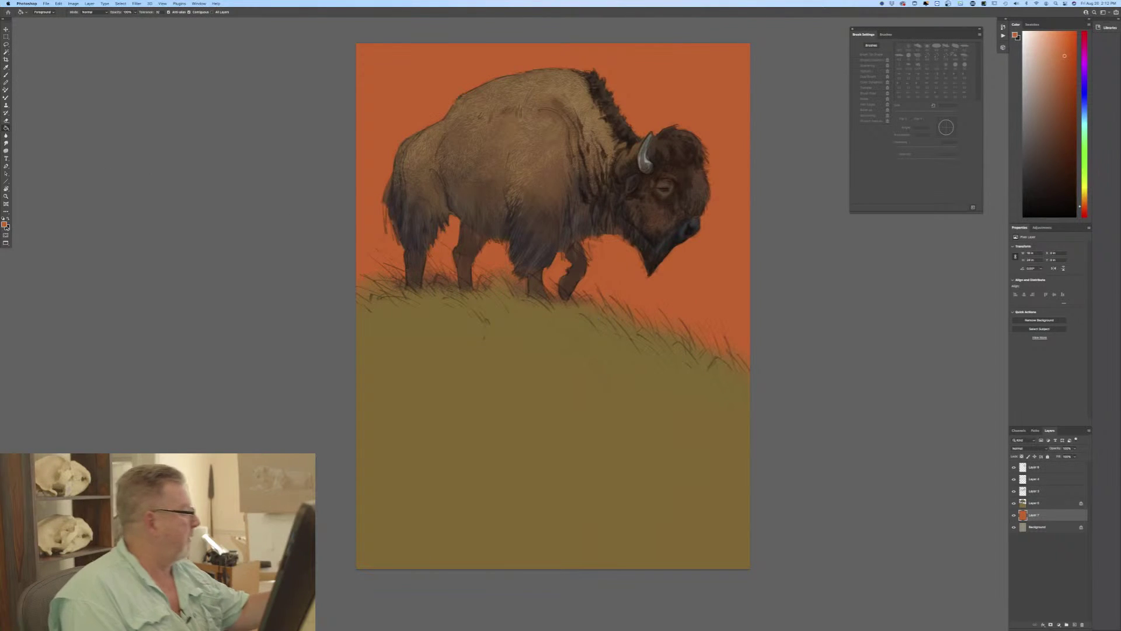
# Set the foreground colour to golden yellow and pull several overlapping gradients diagonally from the sky's lower right towards its upper left.
pyautogui.click(4, 223)
pyautogui.click(183, 168)
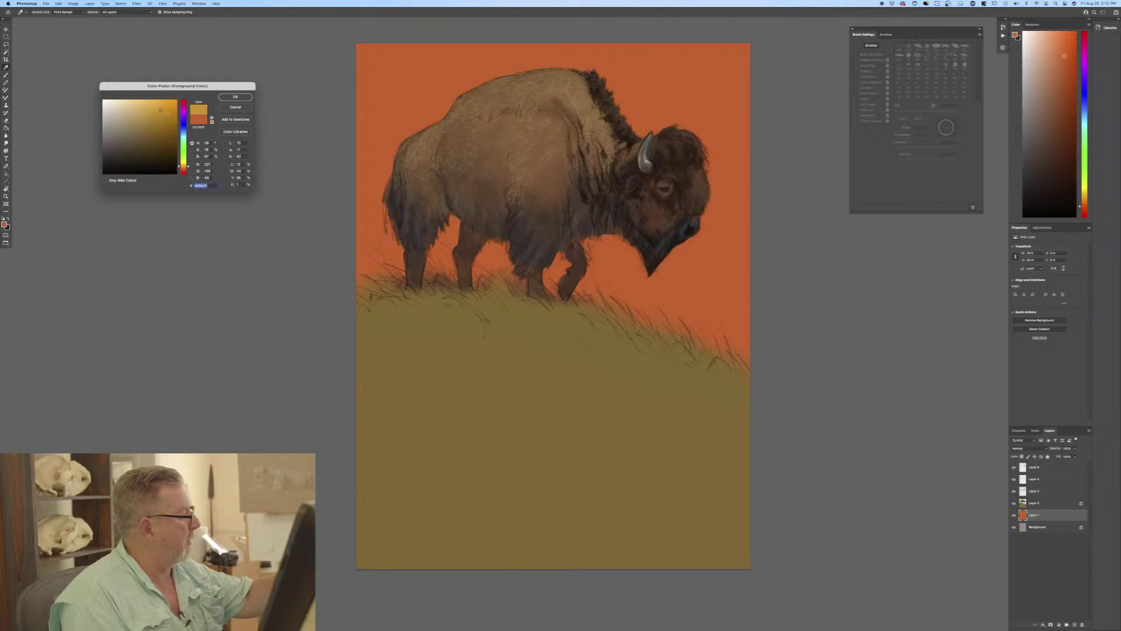
pyautogui.click(235, 97)
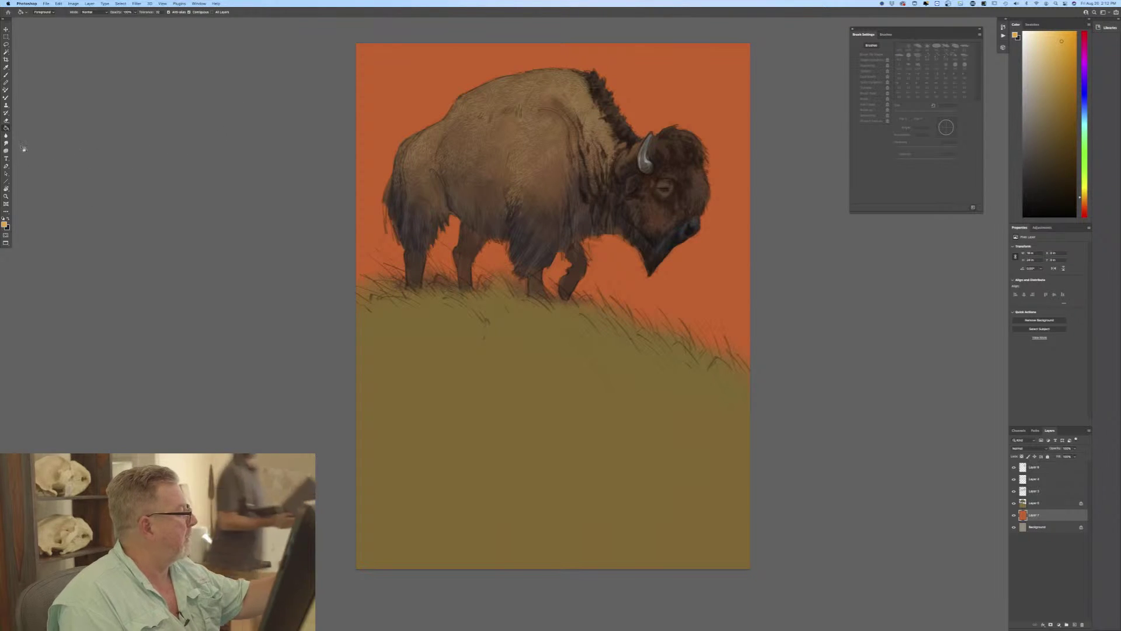
pyautogui.rightClick(5, 128)
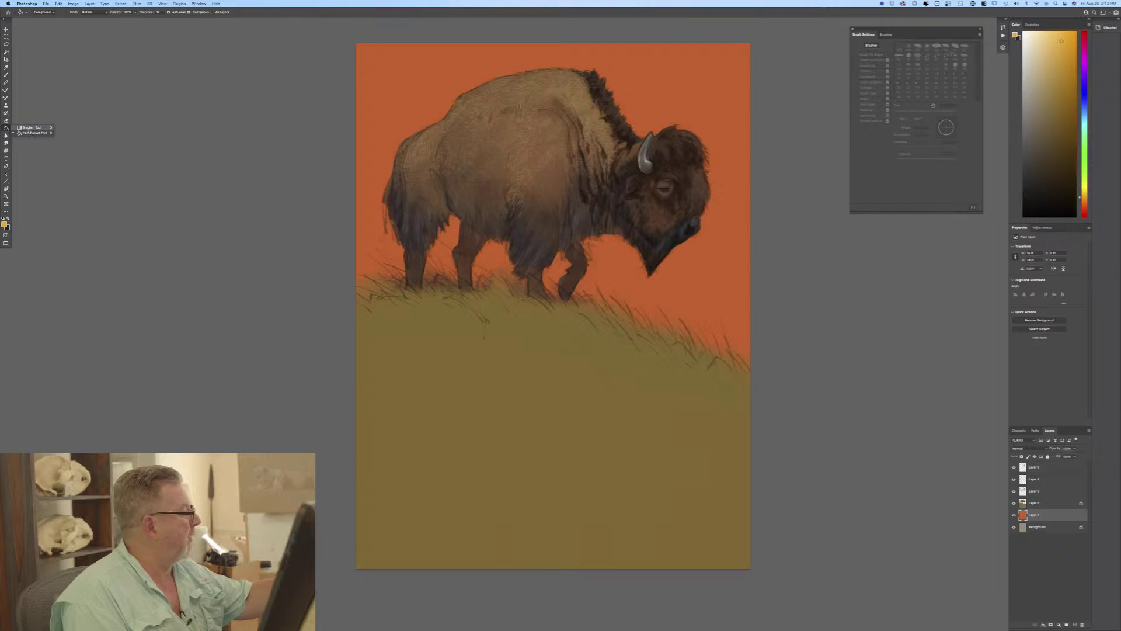
pyautogui.click(29, 128)
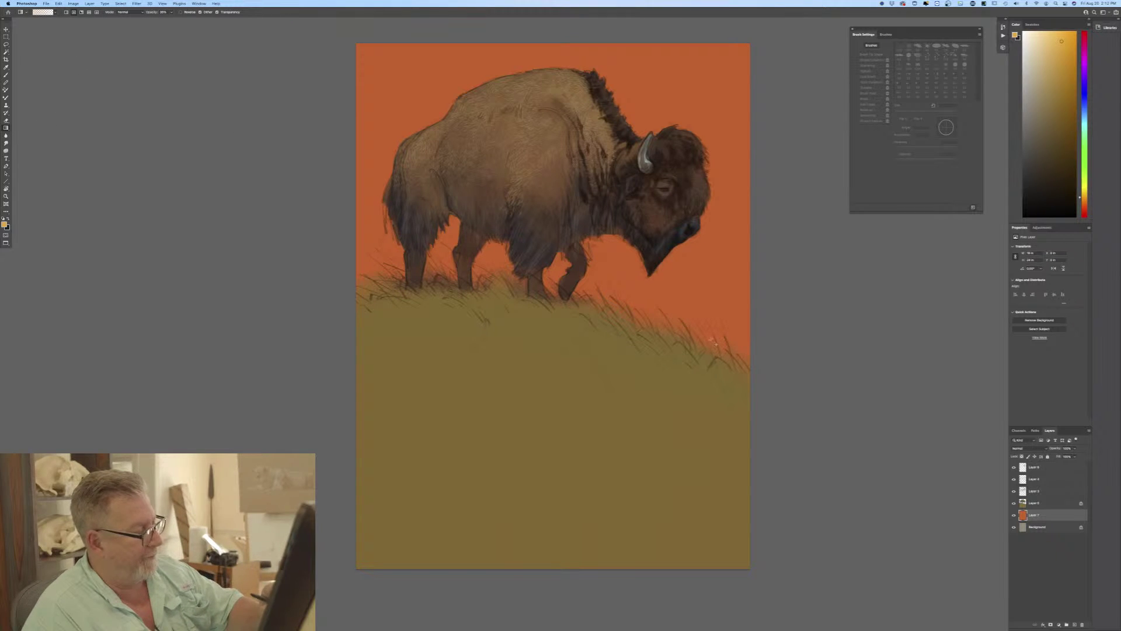
pyautogui.moveTo(651, 263); pyautogui.dragTo(520, 93)
pyautogui.moveTo(701, 351); pyautogui.dragTo(496, 89)
pyautogui.moveTo(574, 278); pyautogui.dragTo(506, 128)
pyautogui.moveTo(519, 309); pyautogui.dragTo(460, 160)
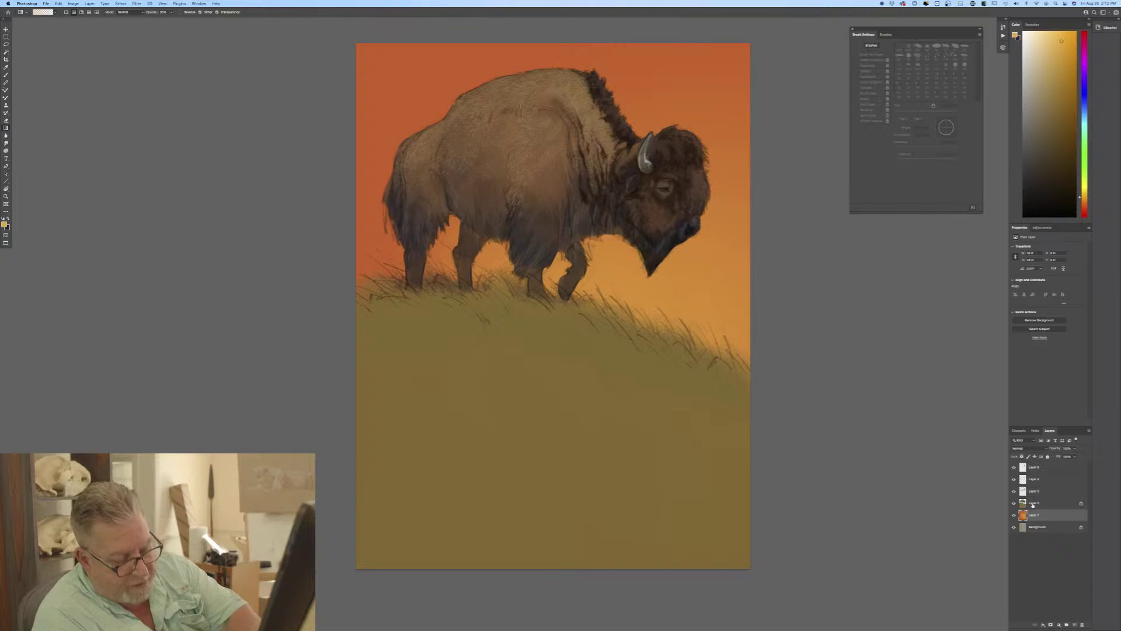
# Select the topmost Multiply layer, set the foreground colour to a muted medium brown and return to the Brush tool.
pyautogui.click(1030, 468)
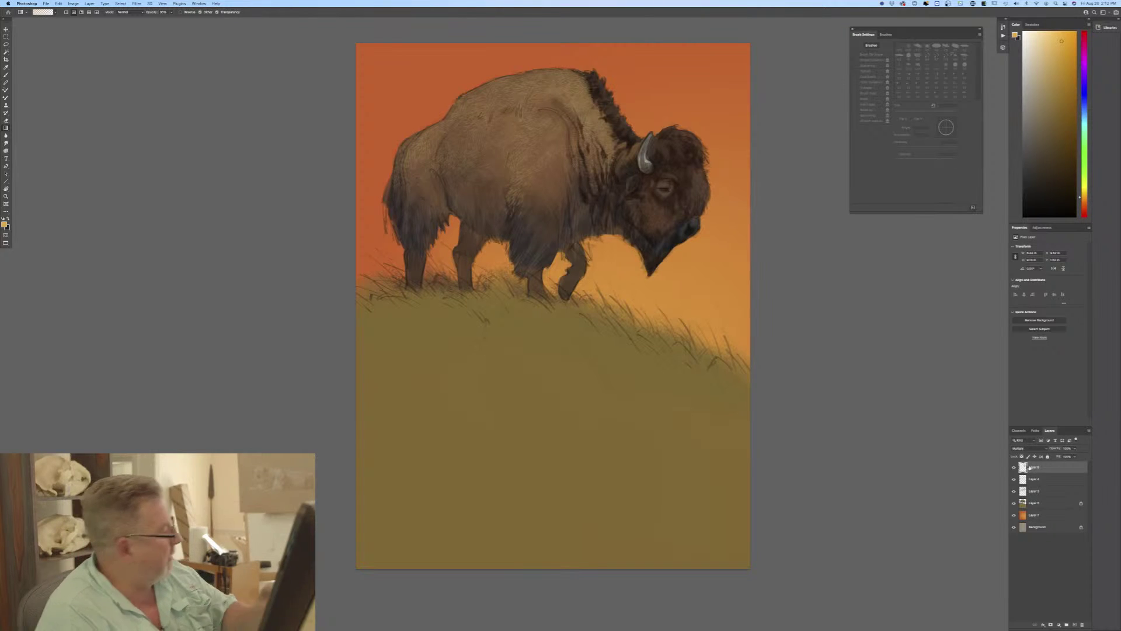
pyautogui.click(5, 224)
pyautogui.moveTo(126, 142); pyautogui.dragTo(131, 134)
pyautogui.press('Return')
pyautogui.press('g')
pyautogui.press('b')
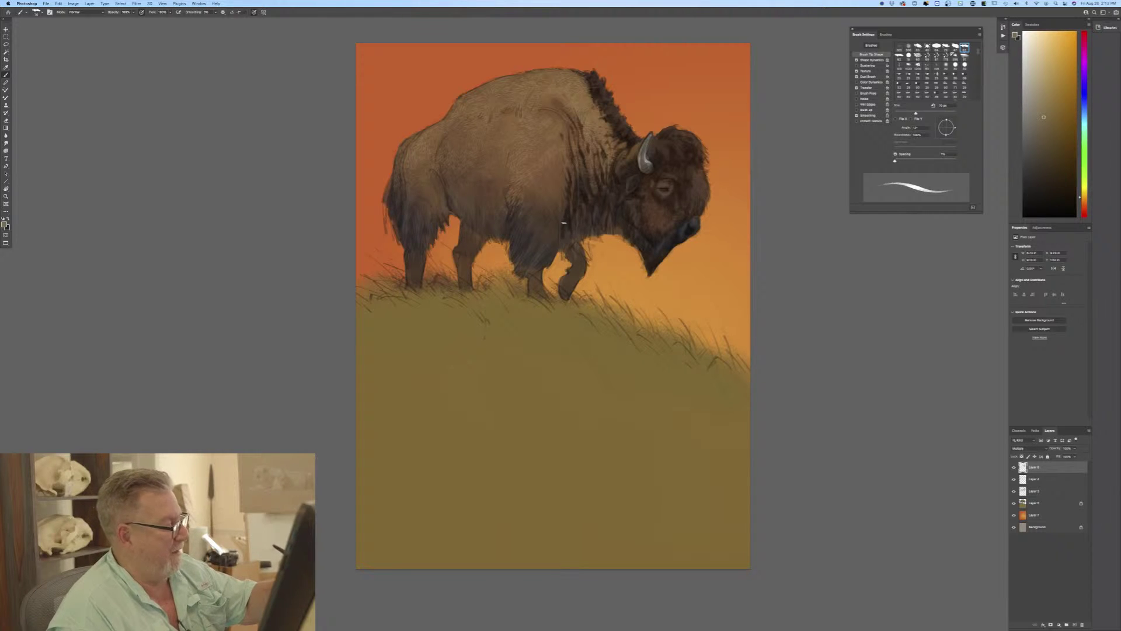
# Paint shadow strokes behind the shoulder and upper front leg, and shade the belly and flank with a larger brush.
pyautogui.moveTo(560, 238)
pyautogui.mouseDown()
pyautogui.moveTo(558, 196)
pyautogui.moveTo(568, 194)
pyautogui.moveTo(581, 213)
pyautogui.mouseUp()
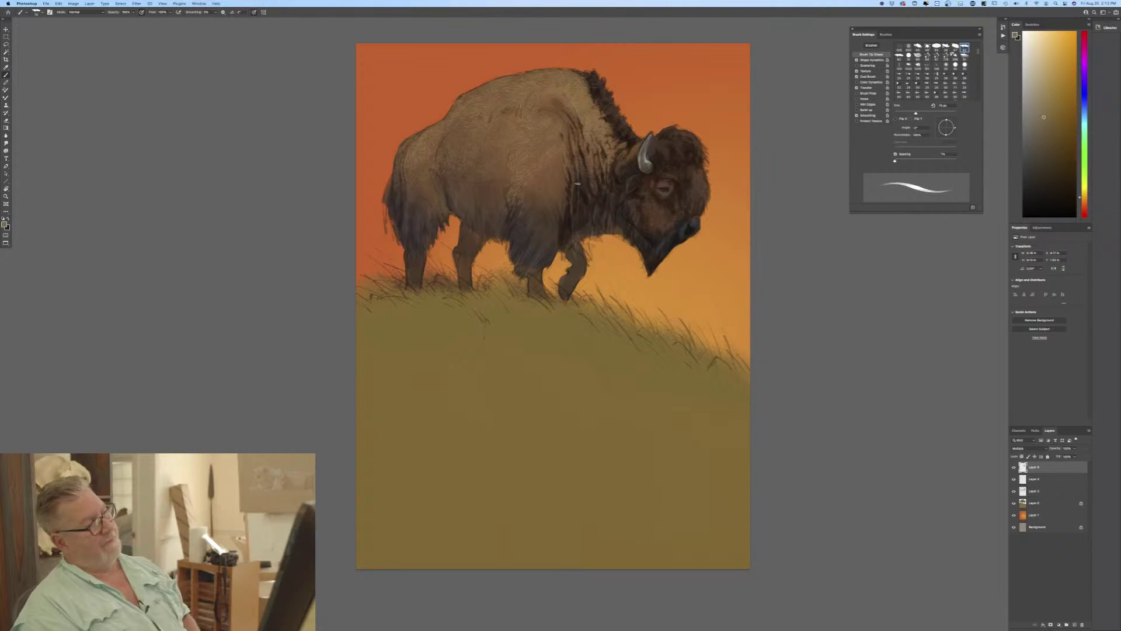
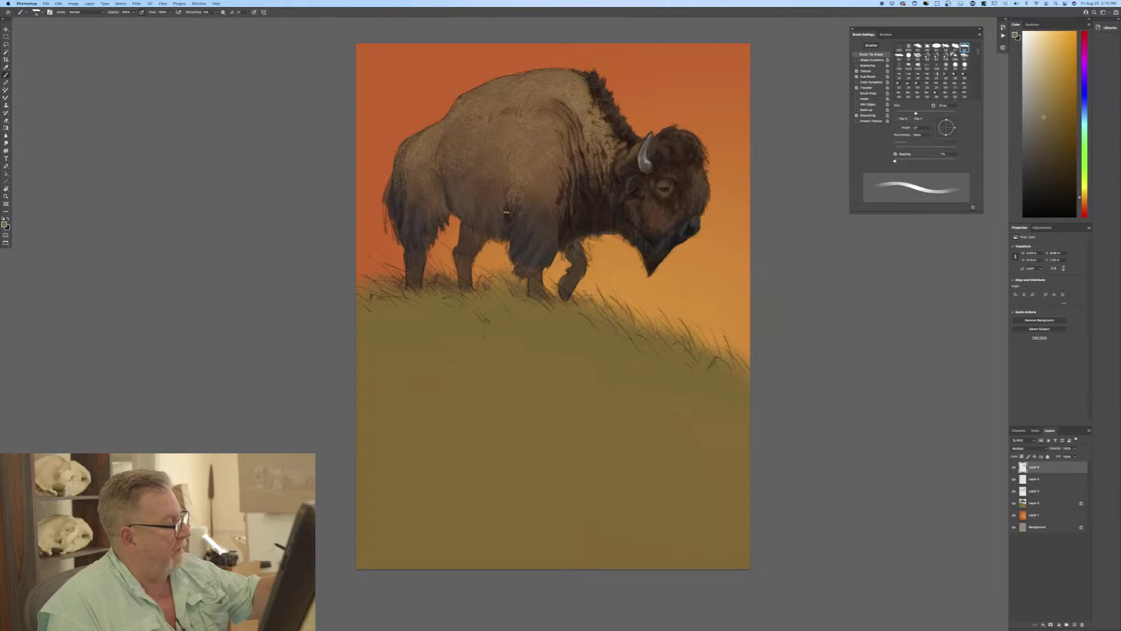
pyautogui.press(']')
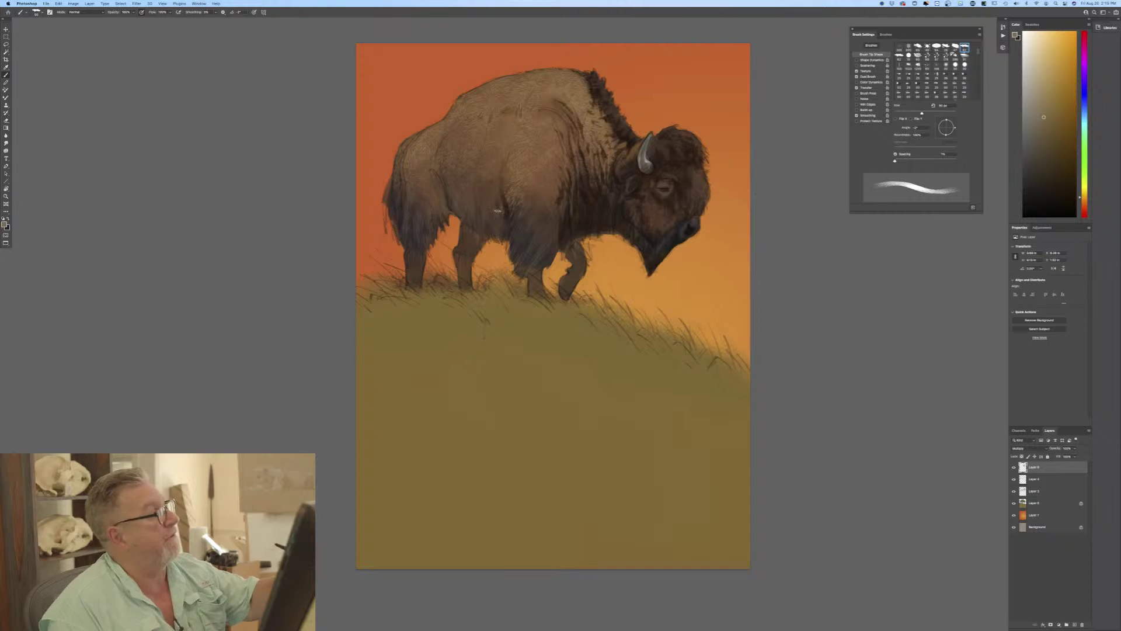
pyautogui.moveTo(514, 210)
pyautogui.mouseDown()
pyautogui.moveTo(499, 183)
pyautogui.moveTo(497, 221)
pyautogui.moveTo(479, 194)
pyautogui.moveTo(488, 168)
pyautogui.moveTo(476, 212)
pyautogui.moveTo(482, 187)
pyautogui.moveTo(461, 201)
pyautogui.moveTo(498, 233)
pyautogui.moveTo(464, 227)
pyautogui.mouseUp()
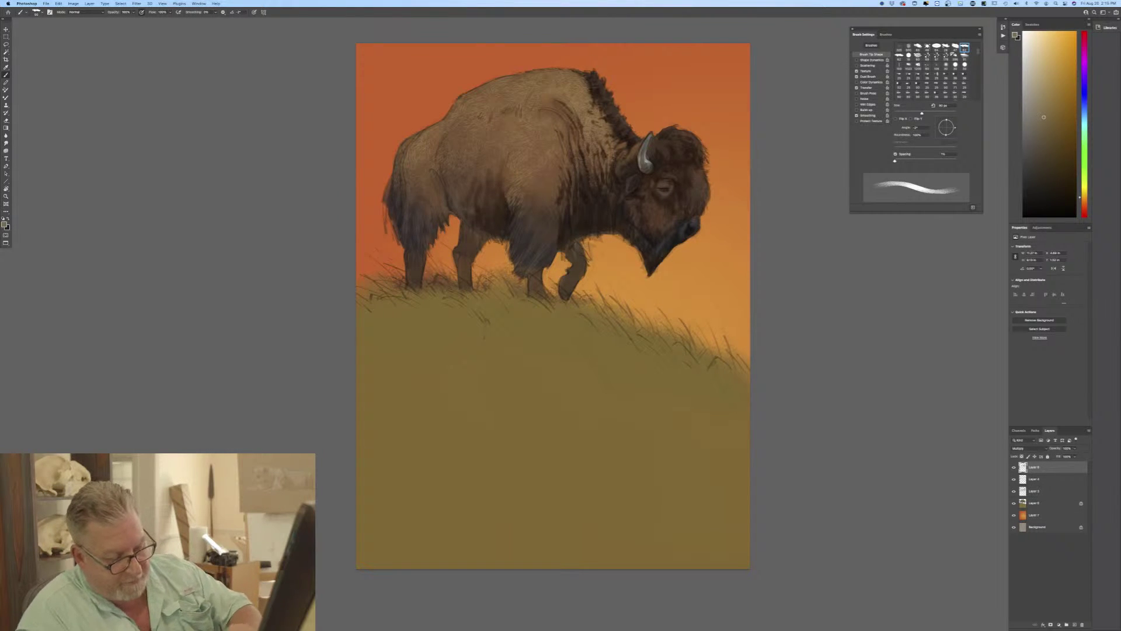
# Darken the raised front leg from the chest to the hoof on the topmost Multiply layer.
pyautogui.click(1035, 504)
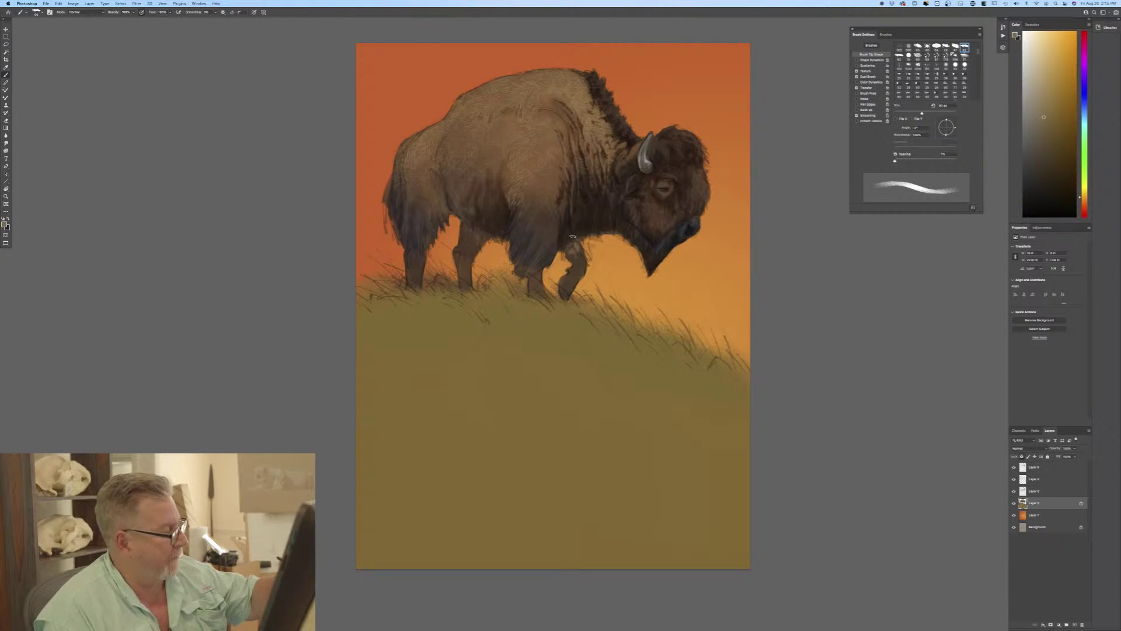
pyautogui.hotkey('alt', '.')
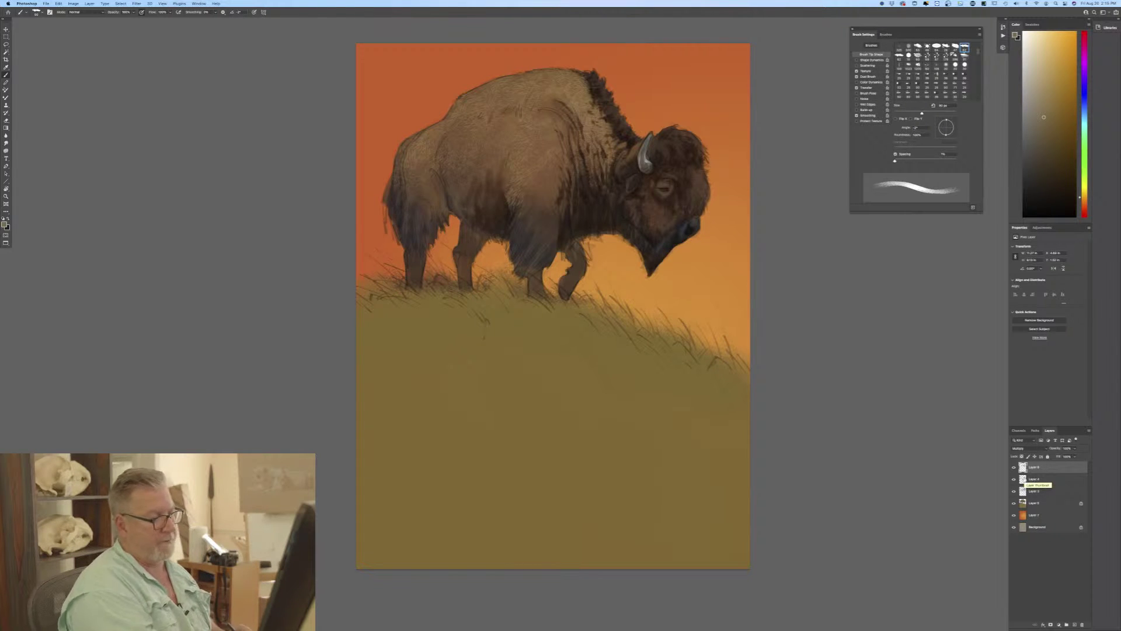
pyautogui.moveTo(572, 244)
pyautogui.mouseDown()
pyautogui.moveTo(574, 255)
pyautogui.moveTo(566, 250)
pyautogui.moveTo(581, 266)
pyautogui.moveTo(563, 277)
pyautogui.moveTo(563, 292)
pyautogui.moveTo(572, 279)
pyautogui.moveTo(574, 291)
pyautogui.moveTo(565, 297)
pyautogui.mouseUp()
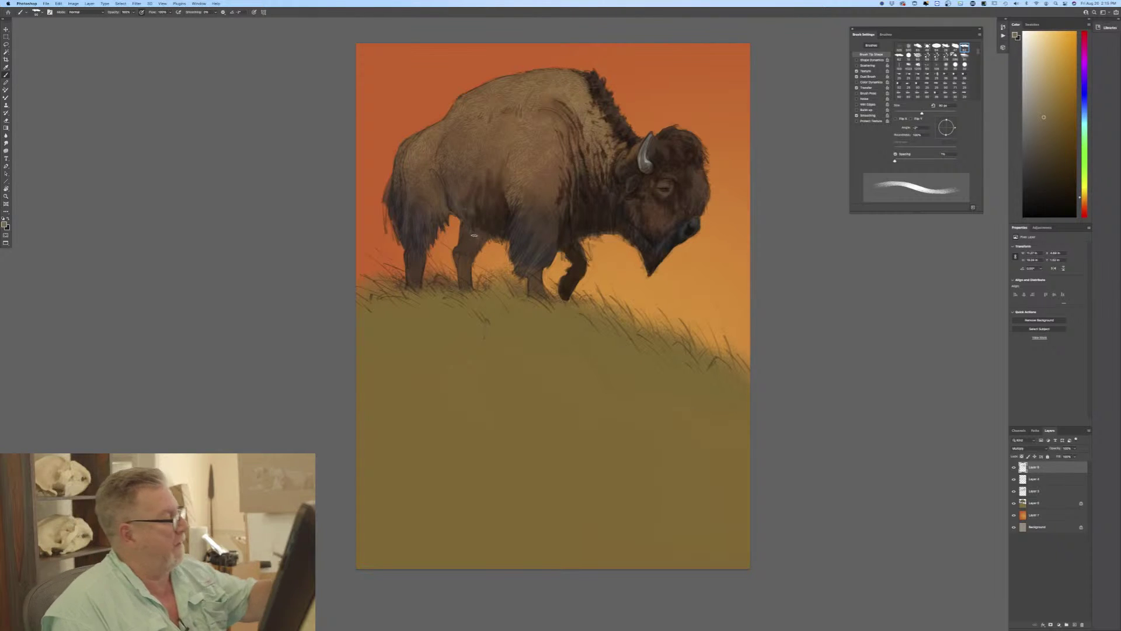
# Shade the far hind leg, the grass and hoof at the planted front leg, and the rear edge of the rump with a pressure-sized brush.
pyautogui.click(255, 12)
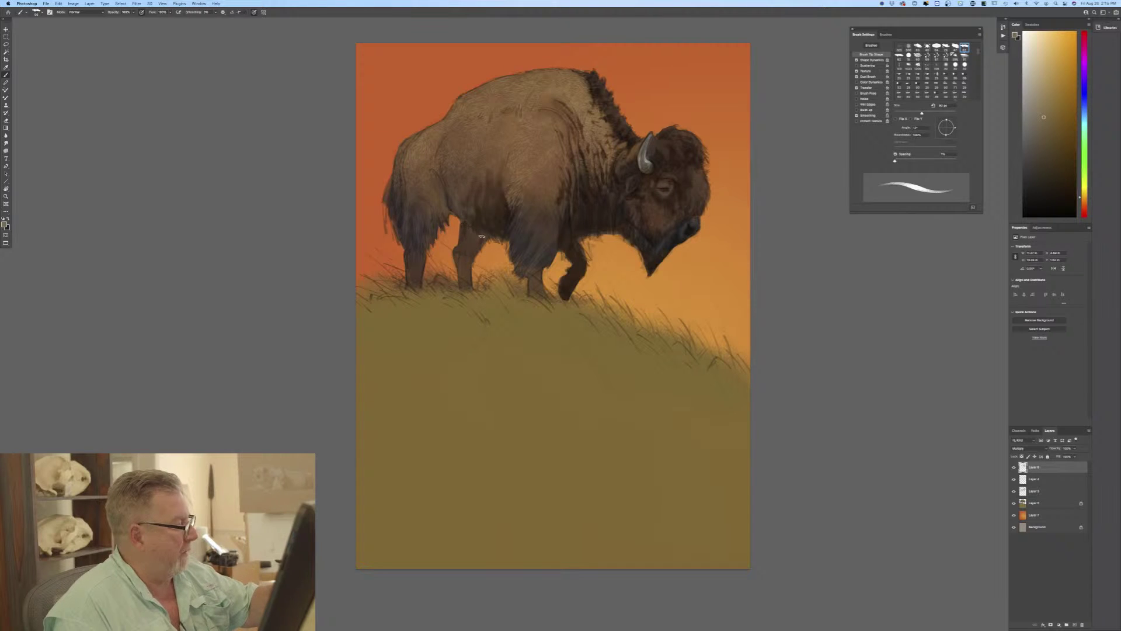
pyautogui.moveTo(479, 237); pyautogui.dragTo(463, 246)
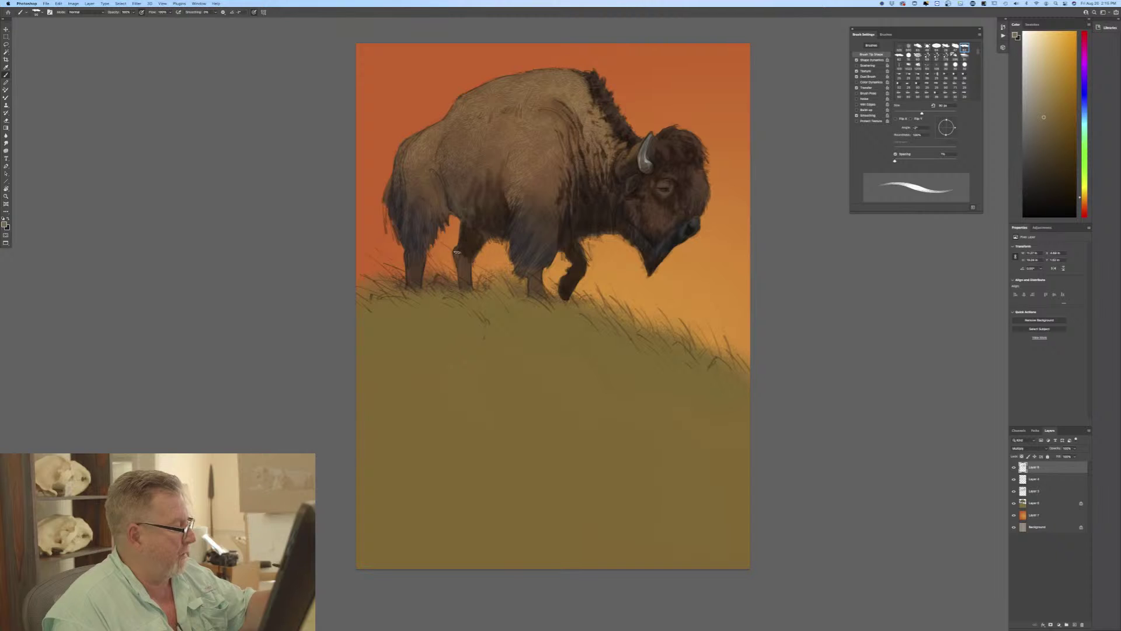
pyautogui.moveTo(466, 279)
pyautogui.mouseDown()
pyautogui.moveTo(463, 261)
pyautogui.moveTo(458, 278)
pyautogui.mouseUp()
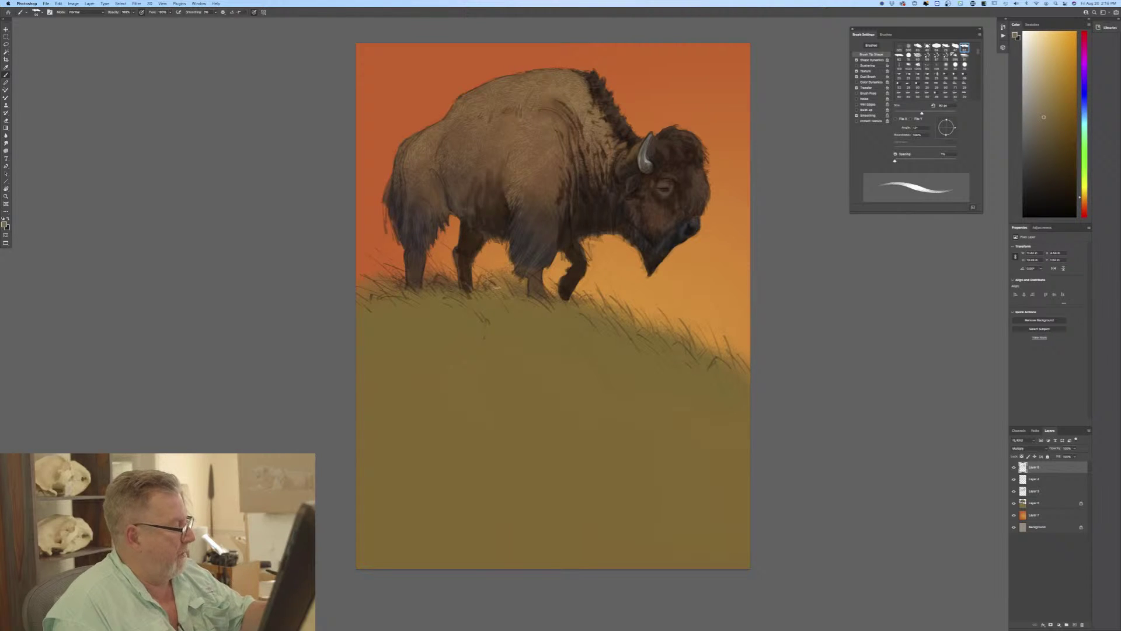
pyautogui.moveTo(508, 298)
pyautogui.mouseDown()
pyautogui.moveTo(504, 281)
pyautogui.moveTo(523, 291)
pyautogui.moveTo(512, 279)
pyautogui.moveTo(533, 294)
pyautogui.mouseUp()
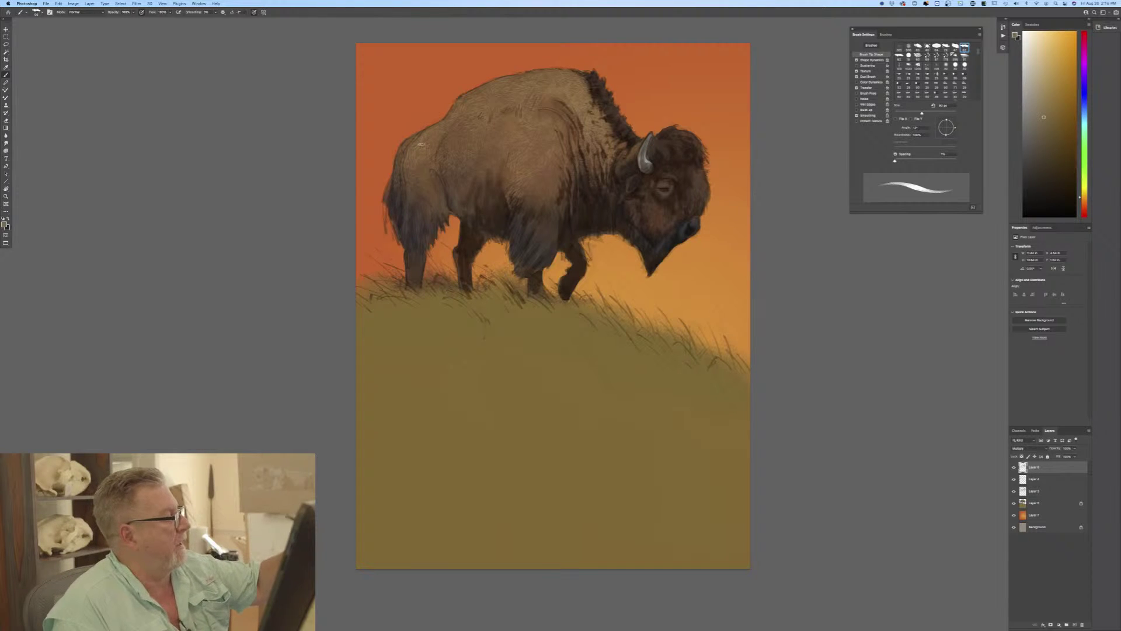
pyautogui.moveTo(386, 196)
pyautogui.mouseDown()
pyautogui.moveTo(390, 232)
pyautogui.moveTo(395, 217)
pyautogui.mouseUp()
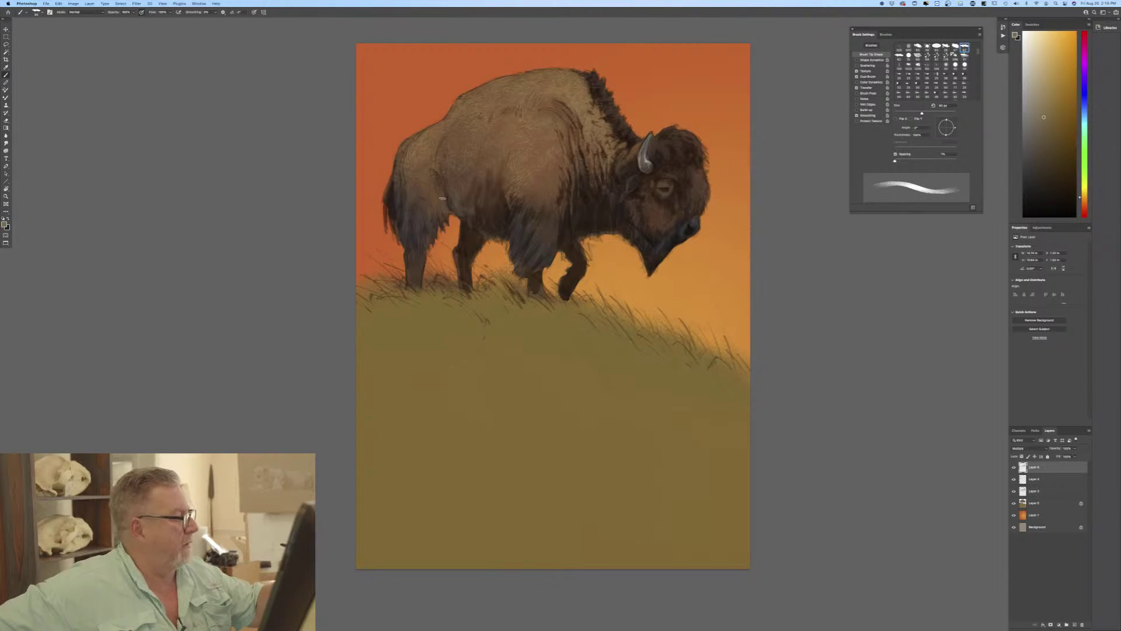
# Darken the crease between flank and thigh, and shade the hind leg's fur from the hip to the hoof on the topmost Multiply layer.
pyautogui.moveTo(444, 184)
pyautogui.mouseDown()
pyautogui.moveTo(442, 213)
pyautogui.moveTo(427, 187)
pyautogui.moveTo(438, 178)
pyautogui.mouseUp()
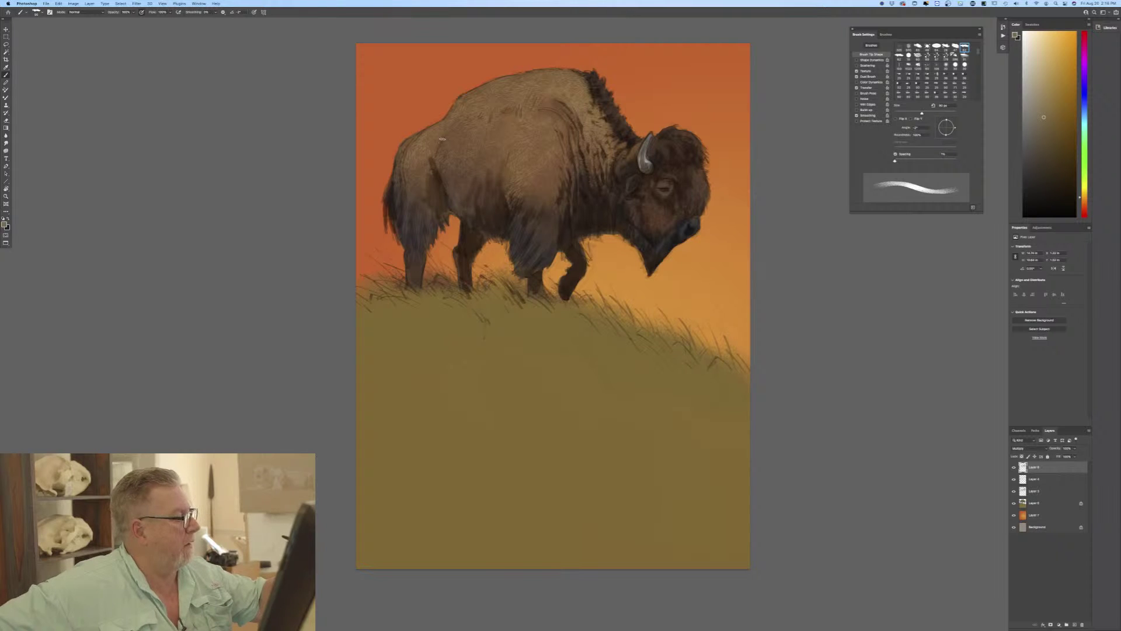
pyautogui.moveTo(442, 139)
pyautogui.mouseDown()
pyautogui.moveTo(426, 179)
pyautogui.moveTo(418, 181)
pyautogui.mouseUp()
pyautogui.moveTo(433, 141); pyautogui.dragTo(425, 159)
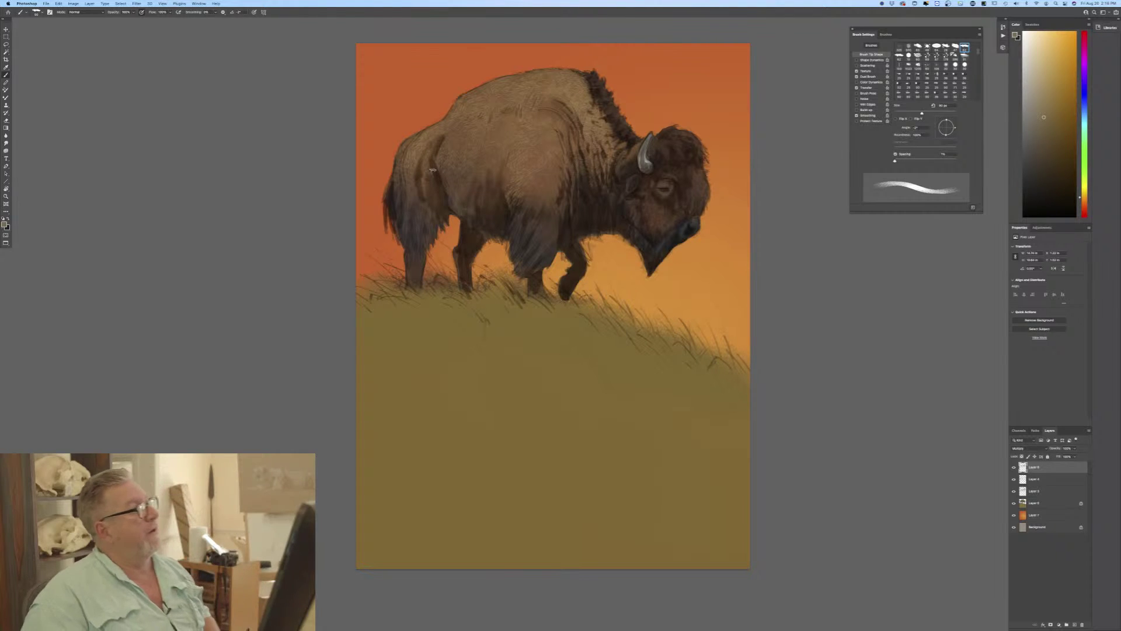
pyautogui.moveTo(429, 190)
pyautogui.mouseDown()
pyautogui.moveTo(433, 230)
pyautogui.moveTo(419, 206)
pyautogui.moveTo(419, 231)
pyautogui.moveTo(408, 213)
pyautogui.moveTo(407, 224)
pyautogui.moveTo(421, 239)
pyautogui.moveTo(430, 230)
pyautogui.moveTo(429, 243)
pyautogui.moveTo(410, 249)
pyautogui.moveTo(401, 232)
pyautogui.moveTo(411, 277)
pyautogui.mouseUp()
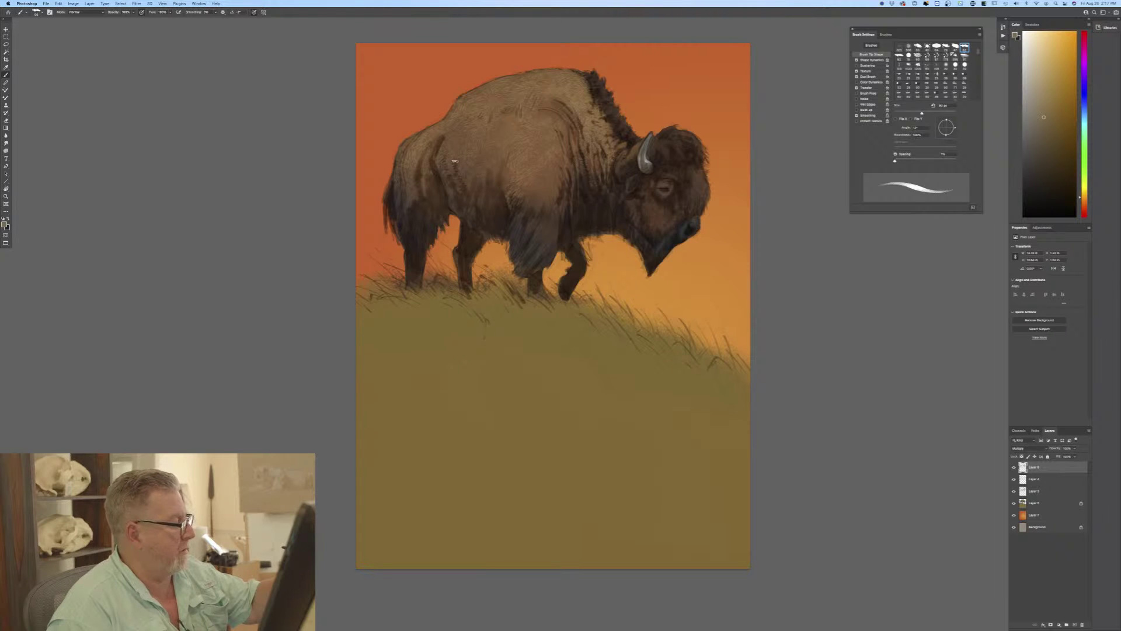
pyautogui.moveTo(455, 154); pyautogui.dragTo(454, 156)
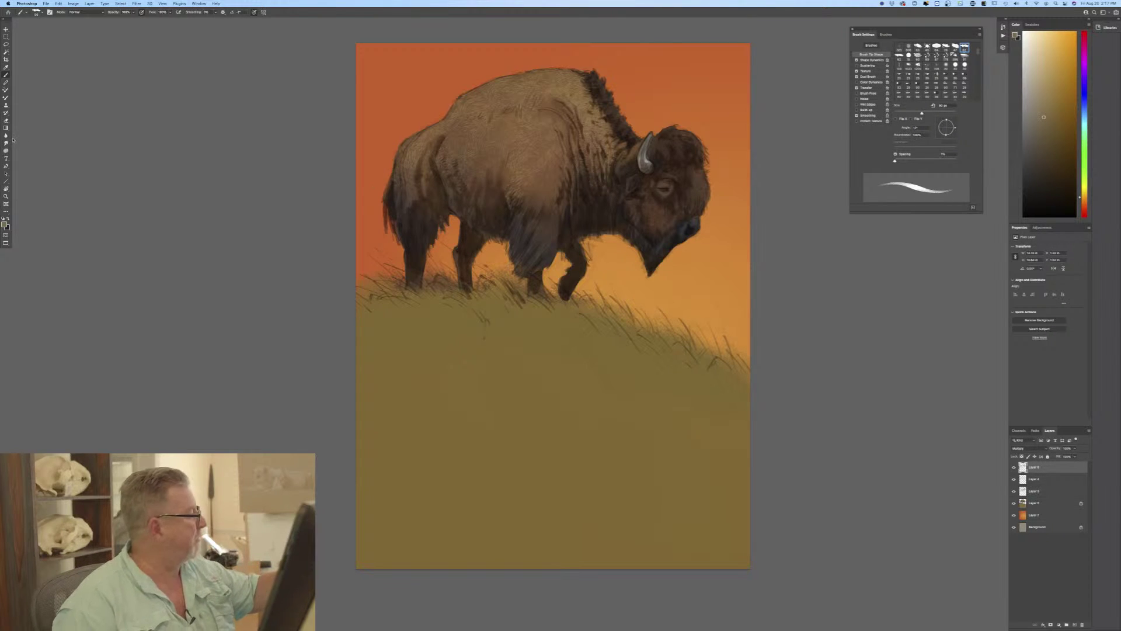
# Switch to the Eraser, load a hard round tip with 100% hardness and reduce its size for detail work.
pyautogui.press('e')
pyautogui.click(37, 12)
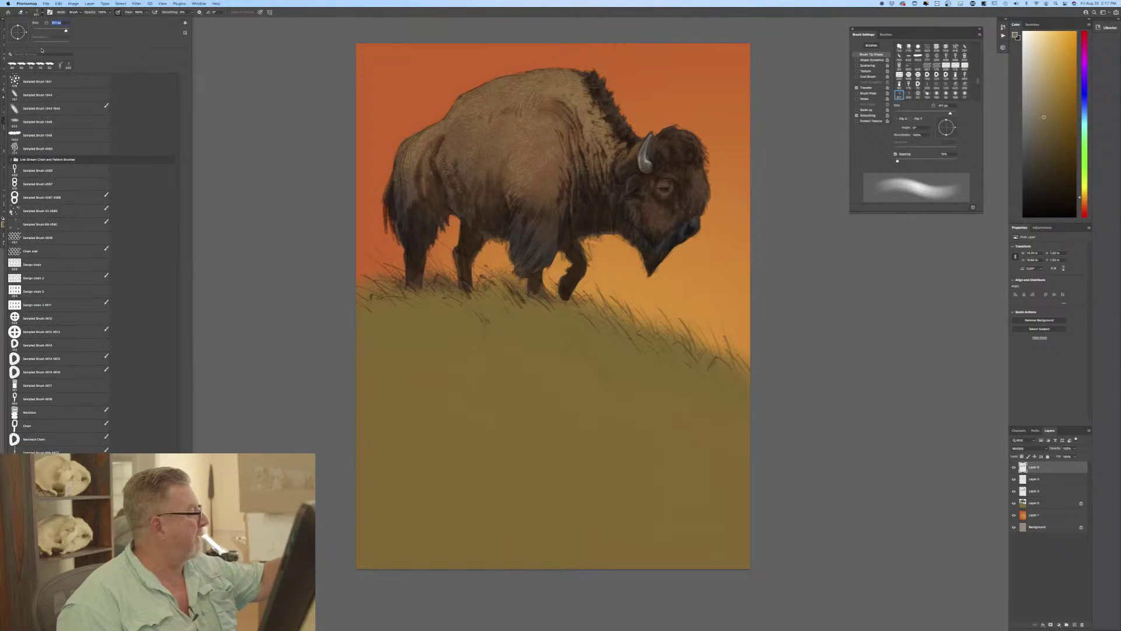
pyautogui.scroll(10, 157, 73)
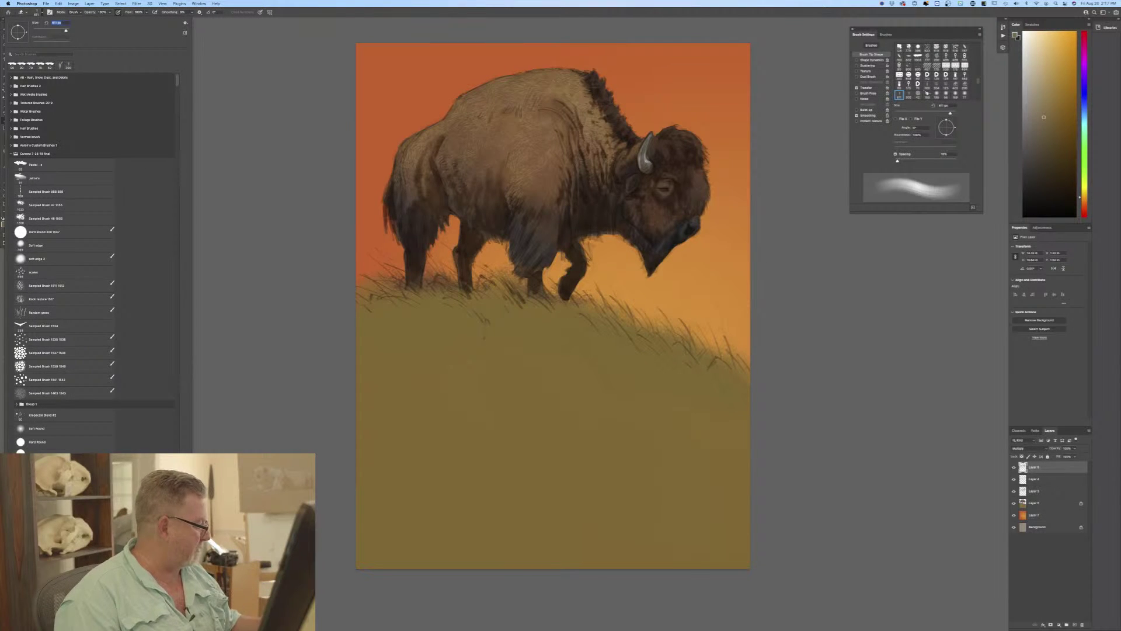
pyautogui.click(40, 353)
pyautogui.click(257, 432)
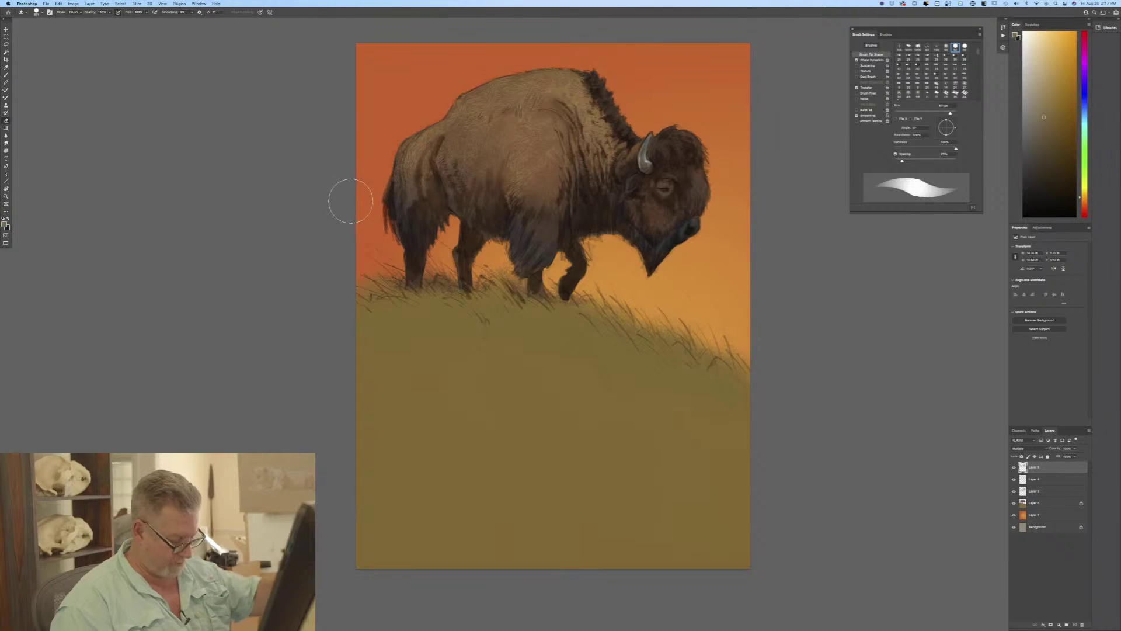
pyautogui.press('[')
pyautogui.press('[')
pyautogui.press('[')
pyautogui.press('[')
pyautogui.press('[')
pyautogui.press('[')
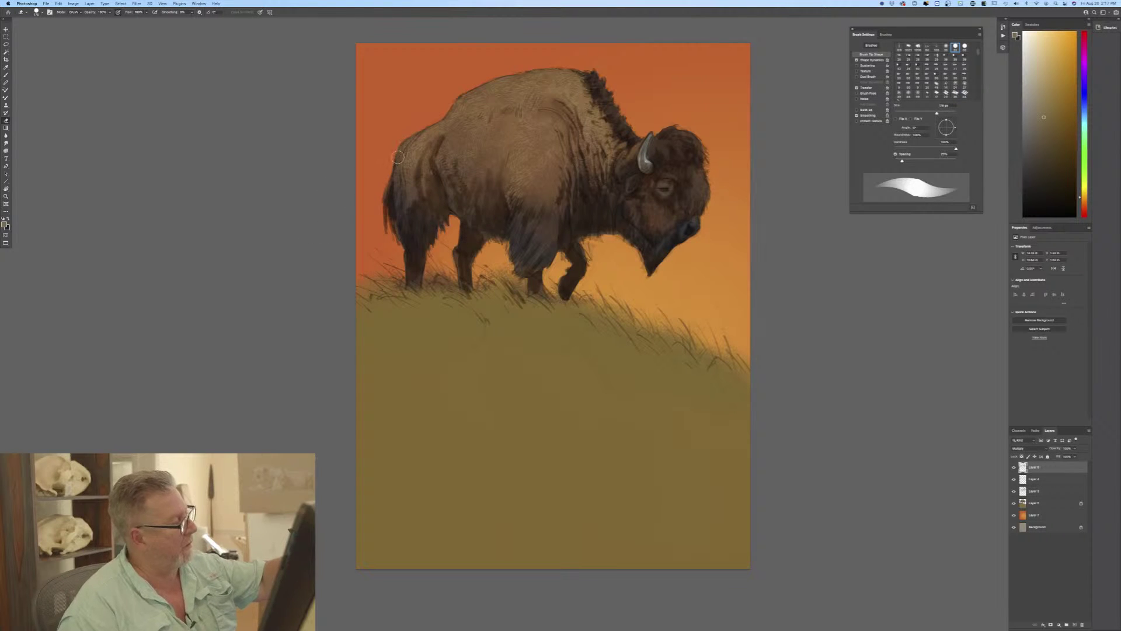
# Select the bison layer, unlock its transparent pixels and erase the rear edge of the rump around the tail.
pyautogui.keyDown('super'); pyautogui.click(405, 150); pyautogui.keyUp('super')
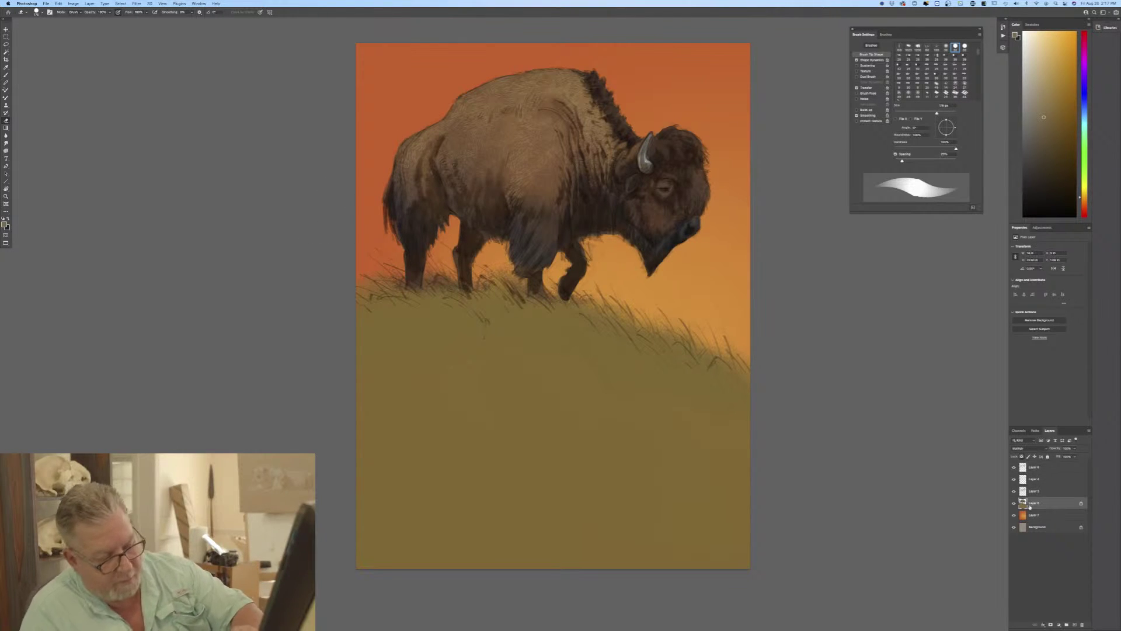
pyautogui.moveTo(405, 149)
pyautogui.mouseDown()
pyautogui.moveTo(400, 154)
pyautogui.moveTo(397, 207)
pyautogui.moveTo(412, 138)
pyautogui.moveTo(388, 199)
pyautogui.mouseUp()
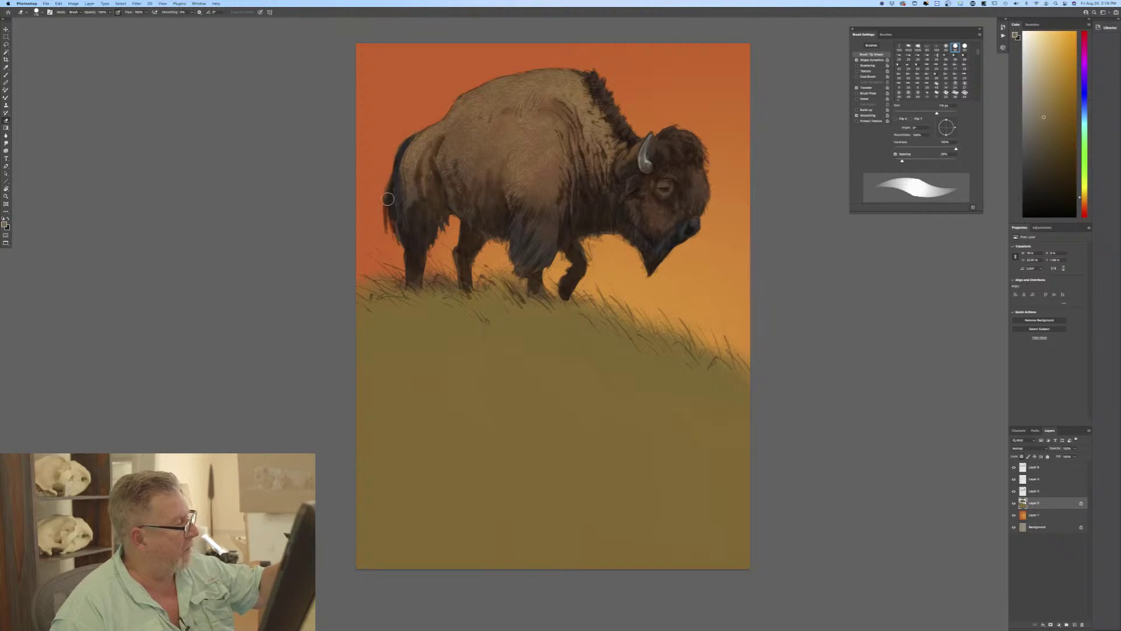
pyautogui.click(1020, 457)
pyautogui.moveTo(402, 144)
pyautogui.mouseDown()
pyautogui.moveTo(400, 154)
pyautogui.moveTo(414, 135)
pyautogui.moveTo(395, 199)
pyautogui.moveTo(395, 164)
pyautogui.moveTo(397, 216)
pyautogui.moveTo(397, 163)
pyautogui.mouseUp()
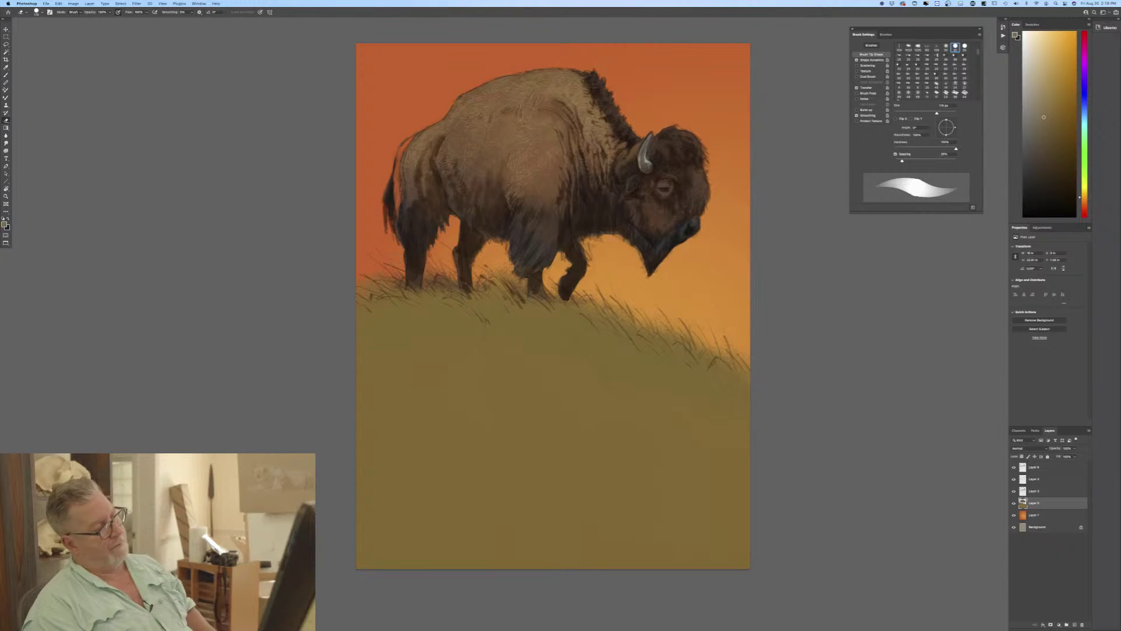
# Sample a very dark brown from the tail and brush dark fur along the rear edge of the rump and tail.
pyautogui.click(4, 223)
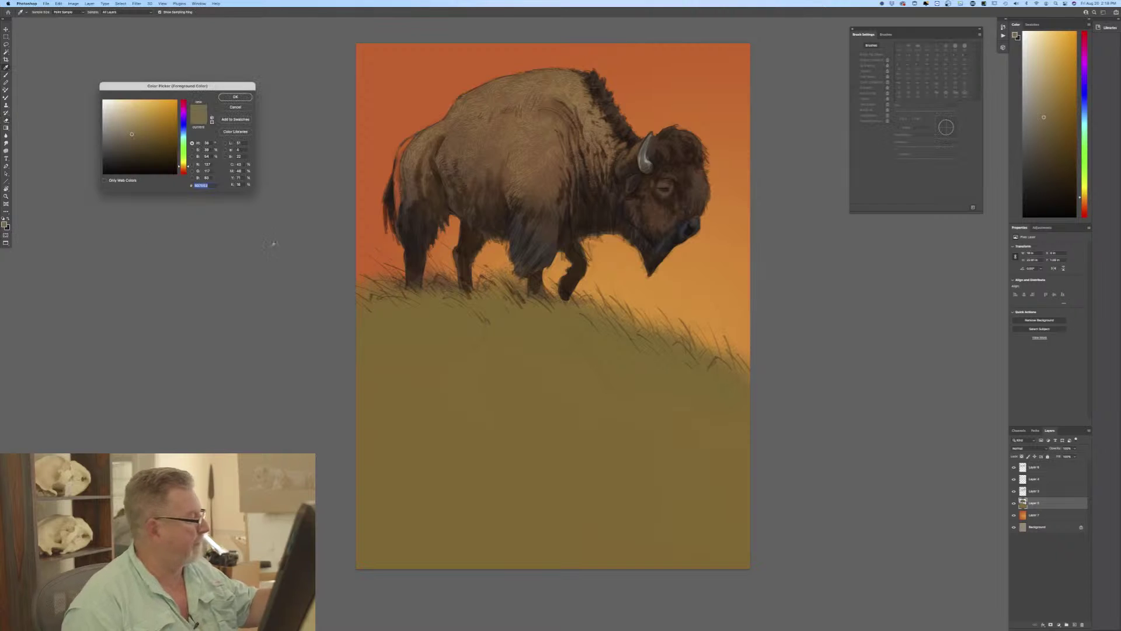
pyautogui.click(393, 198)
pyautogui.press('Return')
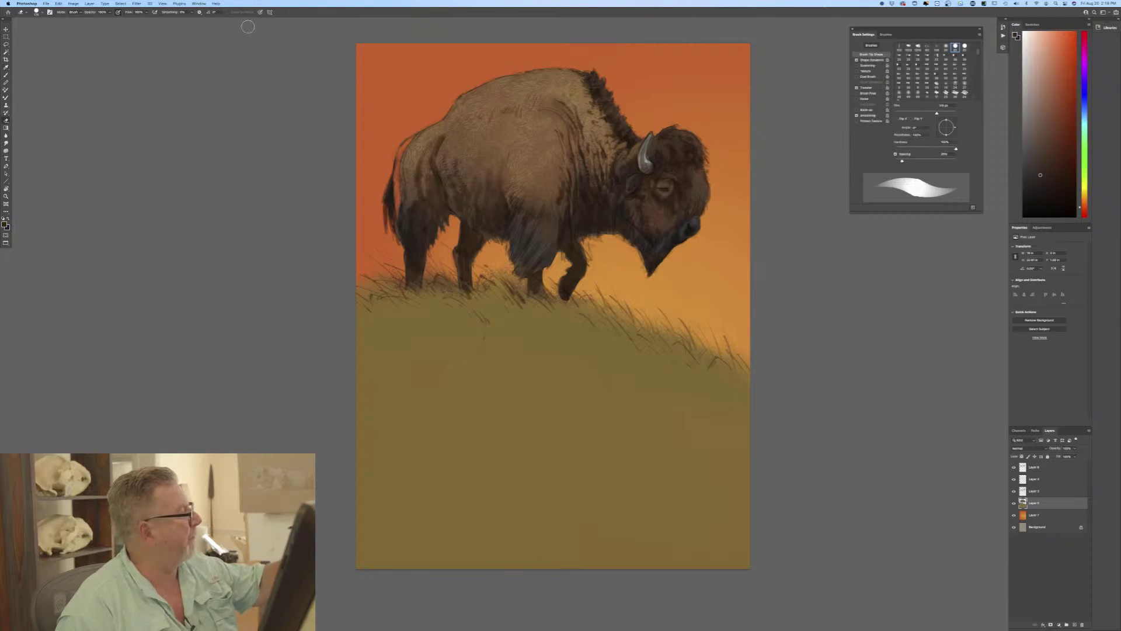
pyautogui.press('b')
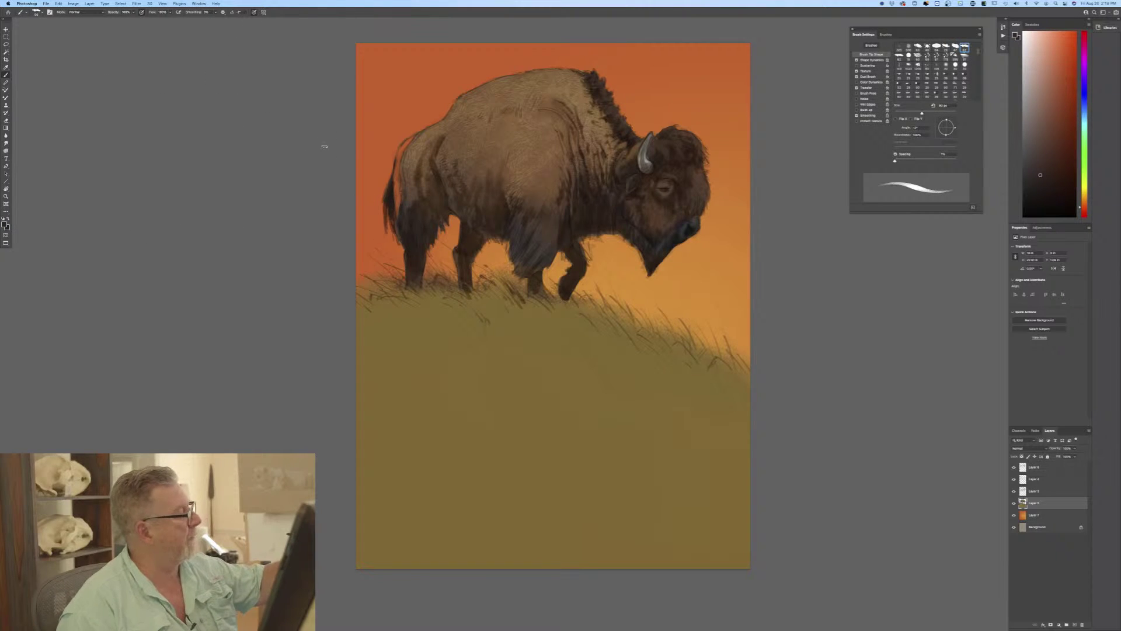
pyautogui.moveTo(414, 136)
pyautogui.mouseDown()
pyautogui.moveTo(395, 164)
pyautogui.moveTo(404, 150)
pyautogui.moveTo(395, 212)
pyautogui.mouseUp()
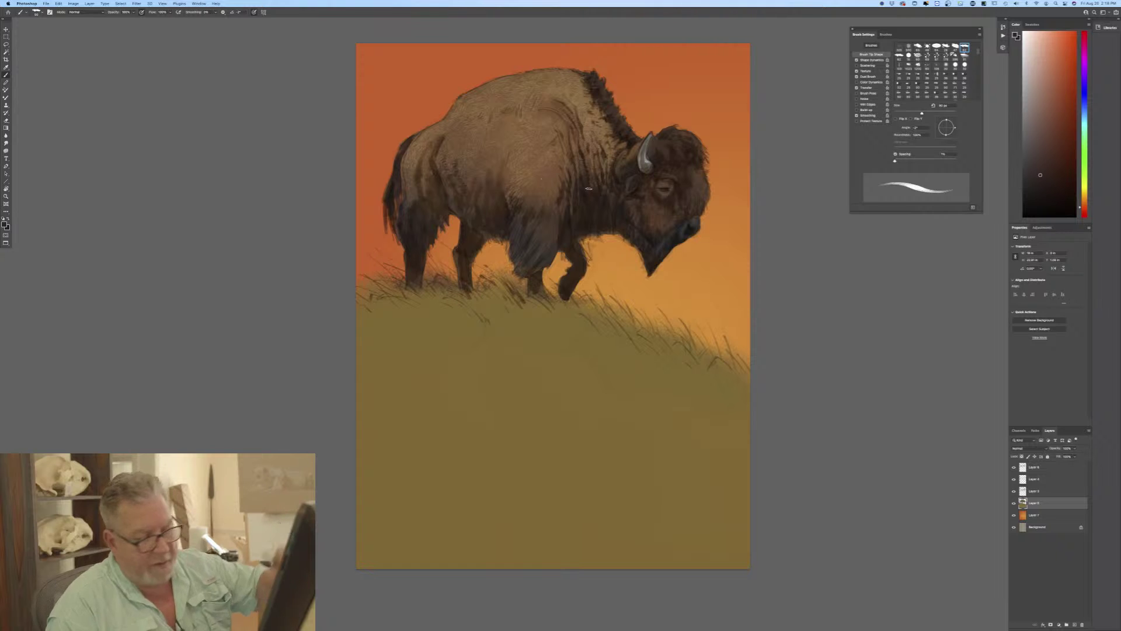
# Return to the topmost Multiply layer, set the foreground colour to a muted greyish brown and reactivate the Brush tool.
pyautogui.hotkey('alt', '.')
pyautogui.press('i')
pyautogui.click(5, 224)
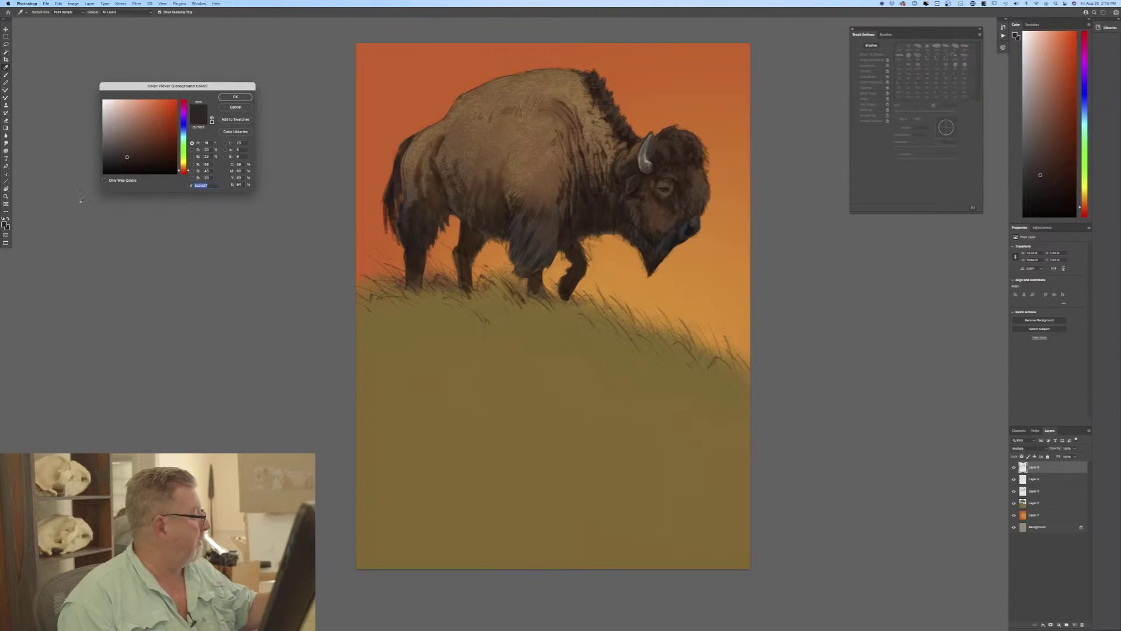
pyautogui.moveTo(186, 170); pyautogui.dragTo(179, 166)
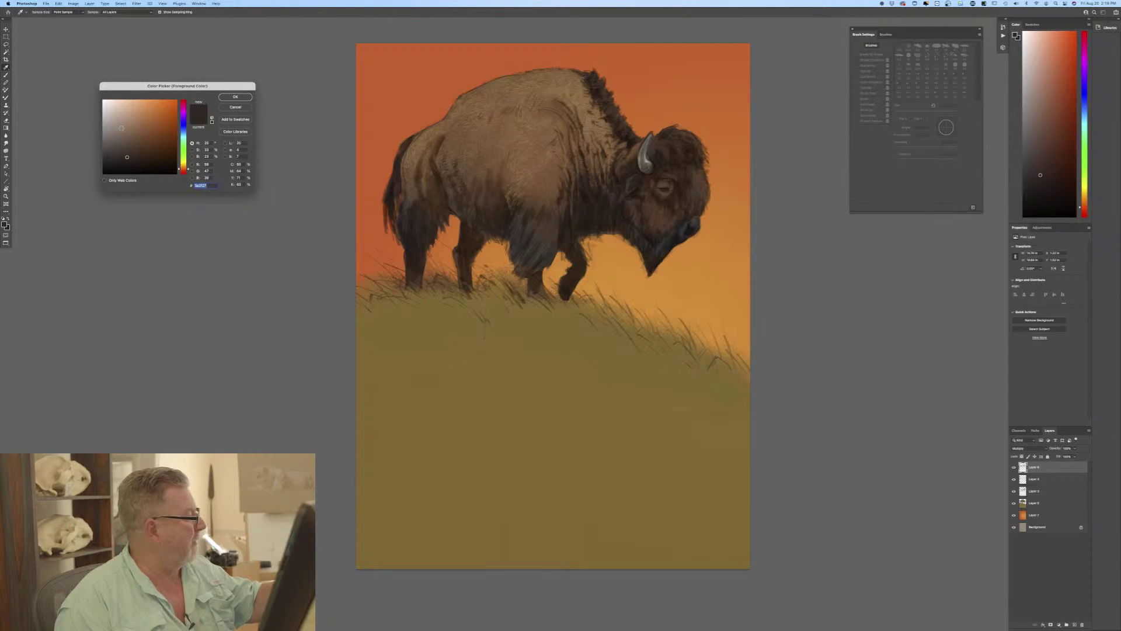
pyautogui.click(120, 128)
pyautogui.click(235, 97)
pyautogui.press('b')
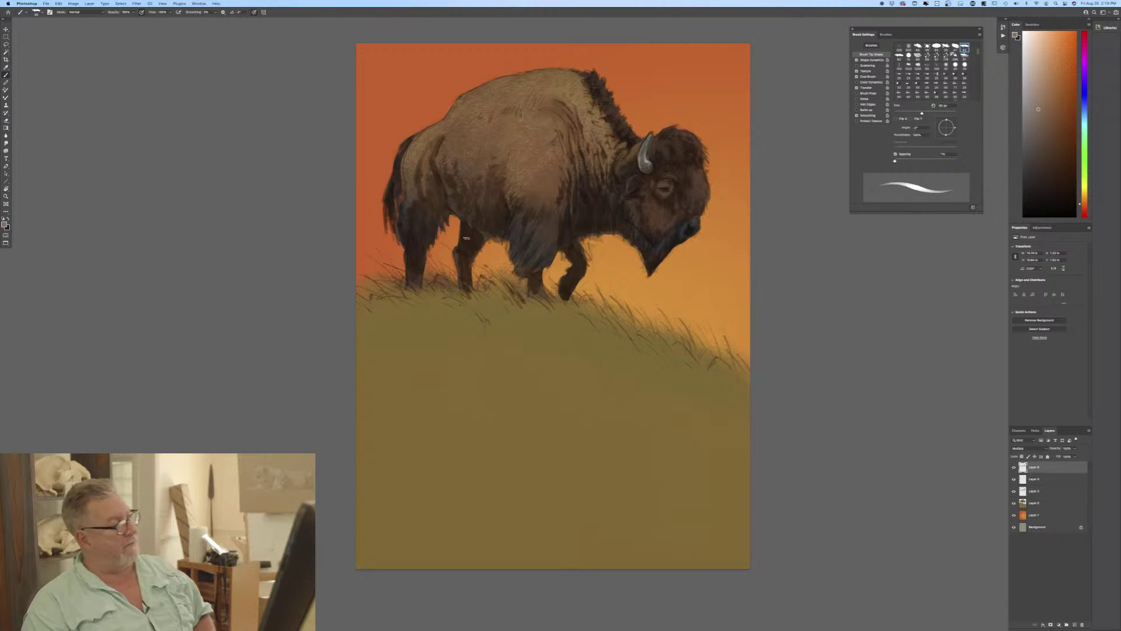
# Paint slanted shadow strokes in the grass beneath the bison's legs and behind it toward the hill's left edge.
pyautogui.moveTo(517, 331); pyautogui.dragTo(482, 301)
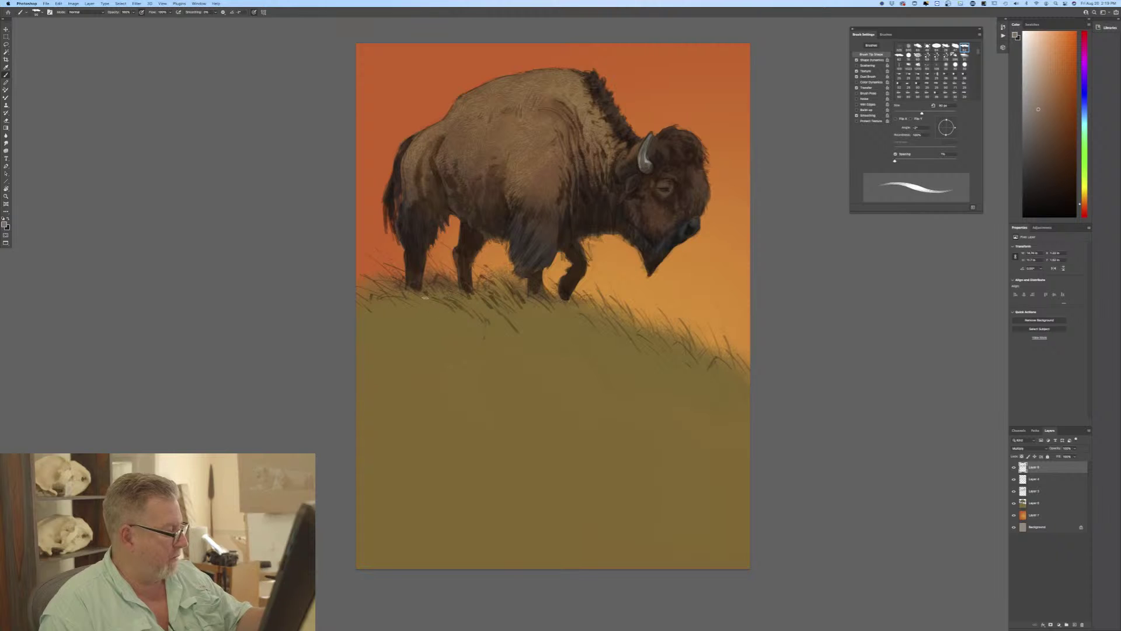
pyautogui.moveTo(446, 307); pyautogui.dragTo(488, 343)
pyautogui.moveTo(471, 304)
pyautogui.mouseDown()
pyautogui.moveTo(518, 340)
pyautogui.moveTo(520, 324)
pyautogui.moveTo(531, 332)
pyautogui.moveTo(521, 324)
pyautogui.moveTo(533, 344)
pyautogui.moveTo(501, 301)
pyautogui.moveTo(577, 356)
pyautogui.mouseUp()
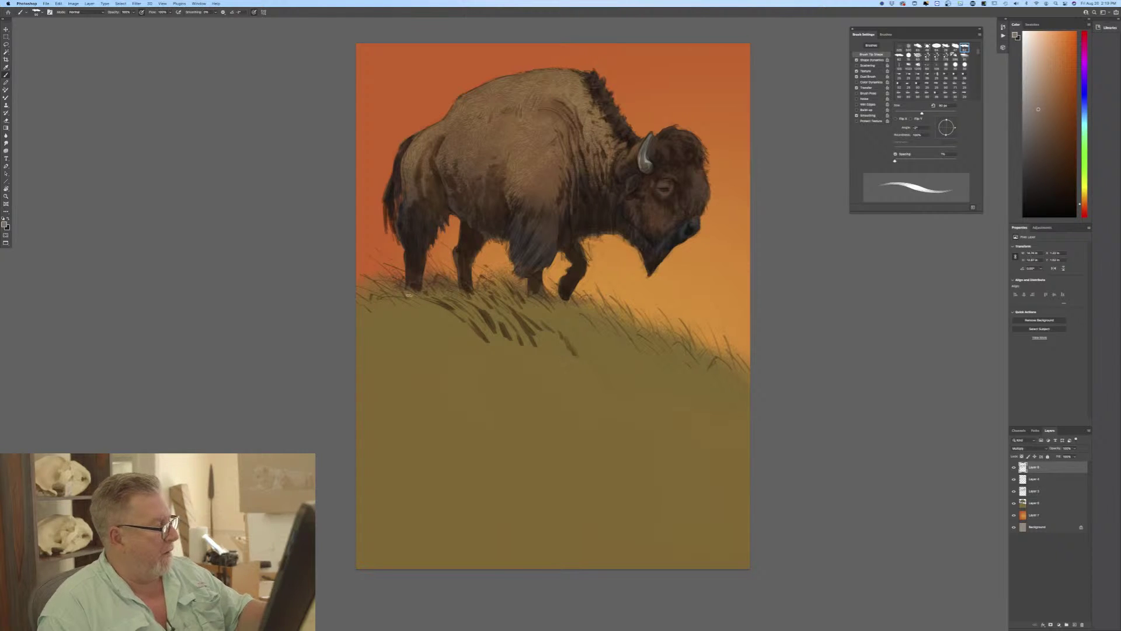
pyautogui.moveTo(377, 281); pyautogui.dragTo(385, 290)
pyautogui.moveTo(357, 281)
pyautogui.mouseDown()
pyautogui.moveTo(385, 295)
pyautogui.moveTo(373, 288)
pyautogui.mouseUp()
pyautogui.moveTo(377, 295); pyautogui.dragTo(369, 284)
pyautogui.moveTo(432, 322)
pyautogui.mouseDown()
pyautogui.moveTo(422, 298)
pyautogui.moveTo(434, 311)
pyautogui.moveTo(411, 302)
pyautogui.moveTo(415, 315)
pyautogui.mouseUp()
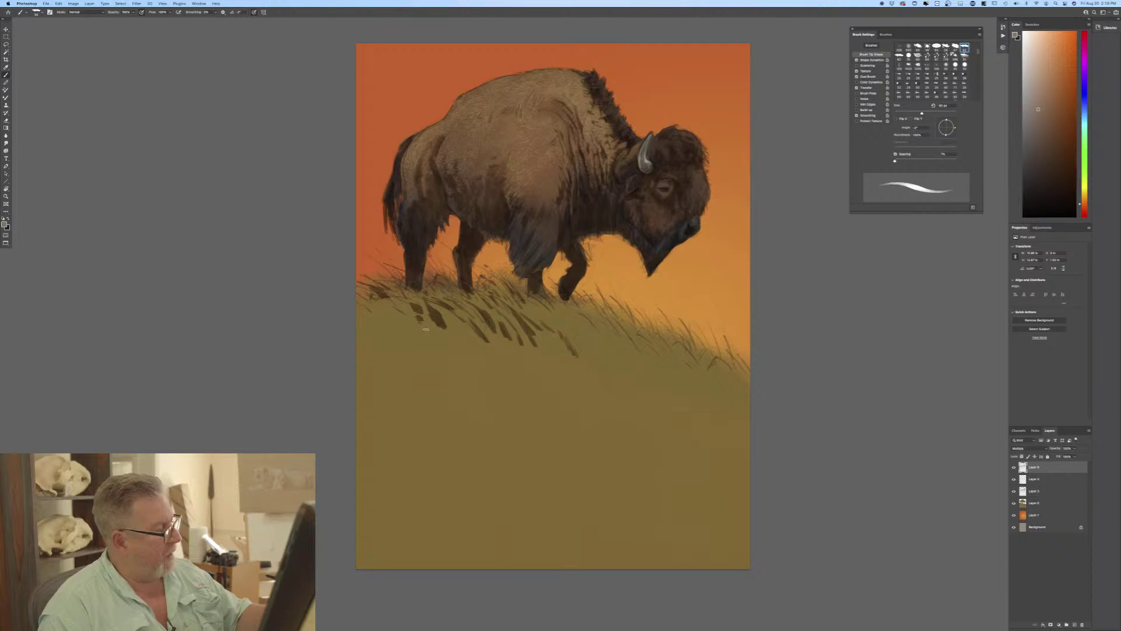
# Extend the dark grass clumps farther down the slope below the bison, from the front legs back to the hill's left side.
pyautogui.moveTo(465, 344)
pyautogui.mouseDown()
pyautogui.moveTo(457, 332)
pyautogui.moveTo(464, 363)
pyautogui.mouseUp()
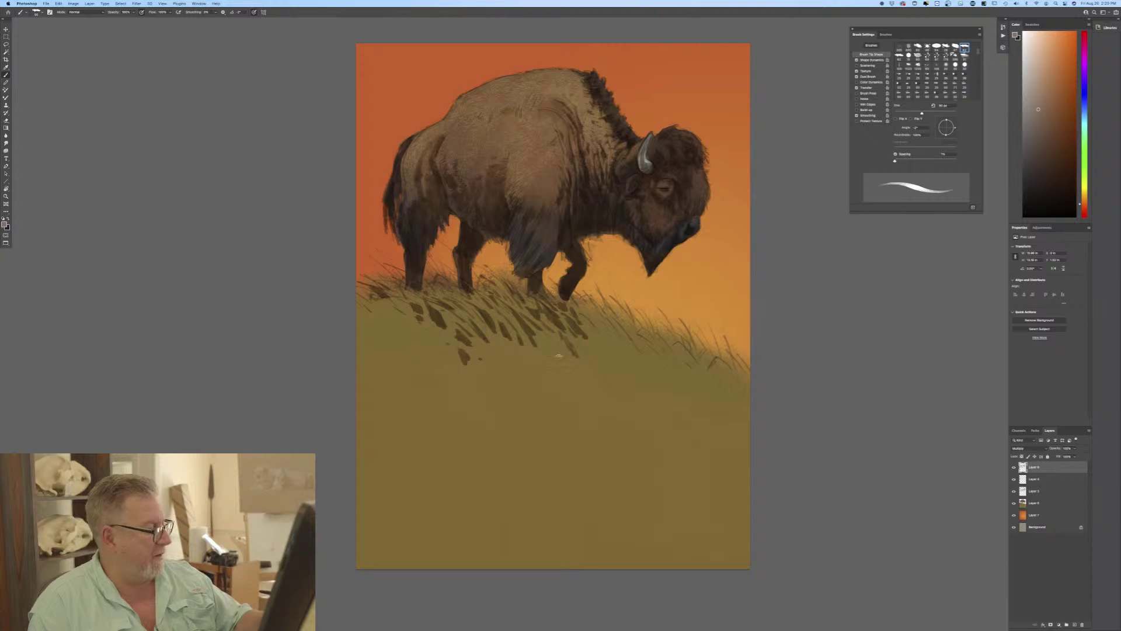
pyautogui.moveTo(558, 354)
pyautogui.mouseDown()
pyautogui.moveTo(554, 345)
pyautogui.moveTo(576, 379)
pyautogui.moveTo(573, 365)
pyautogui.mouseUp()
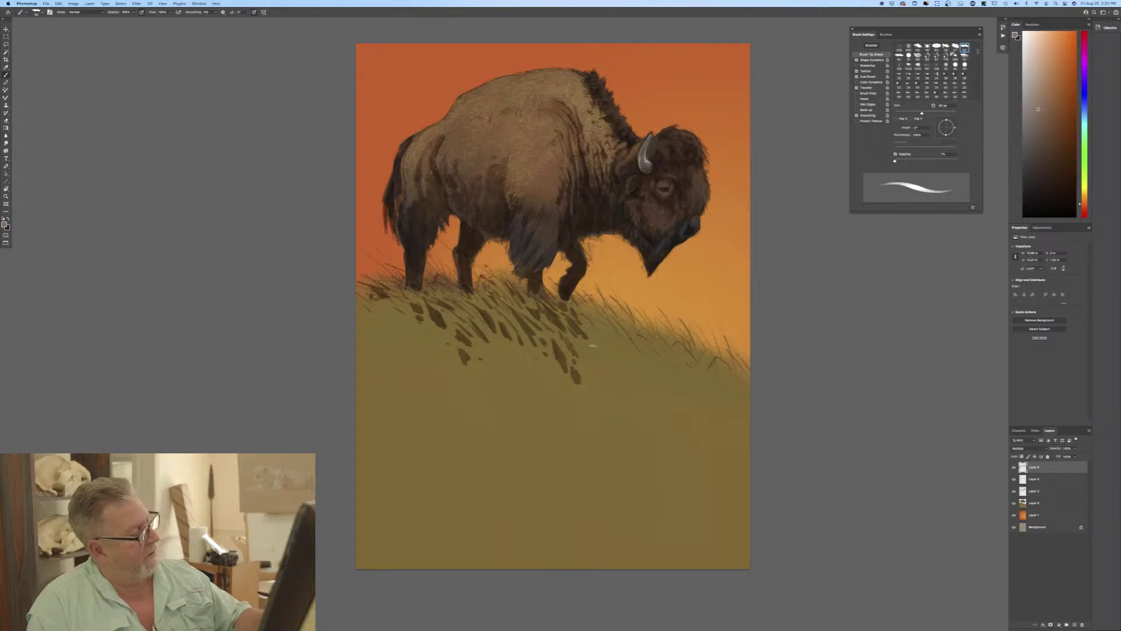
pyautogui.moveTo(600, 366); pyautogui.dragTo(591, 345)
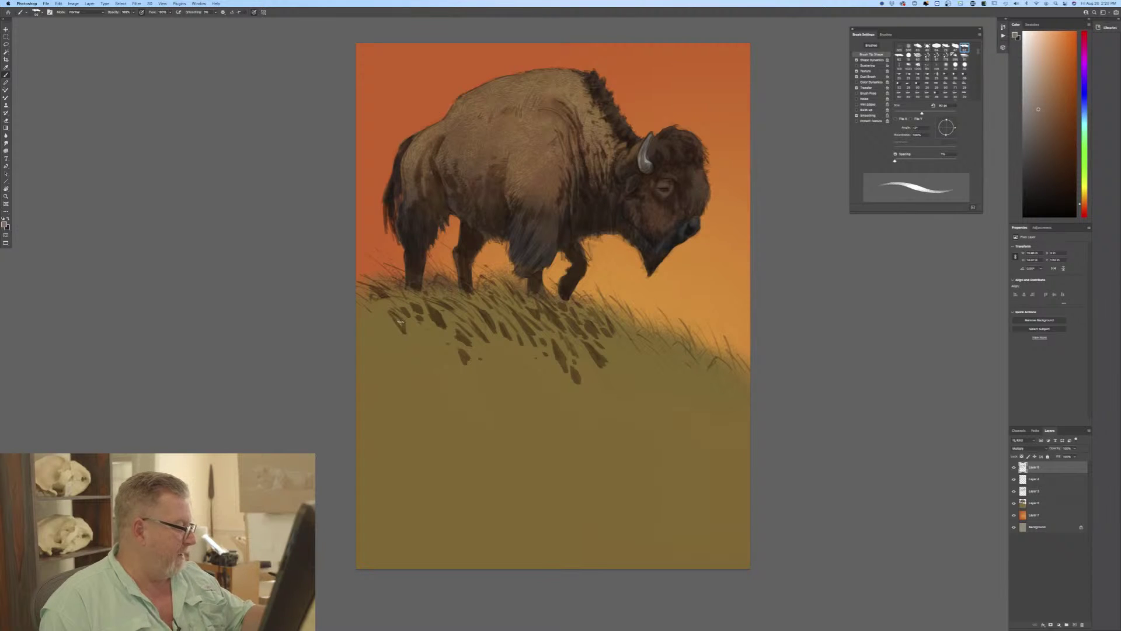
pyautogui.moveTo(401, 328)
pyautogui.mouseDown()
pyautogui.moveTo(423, 328)
pyautogui.moveTo(443, 341)
pyautogui.moveTo(431, 330)
pyautogui.moveTo(446, 358)
pyautogui.moveTo(431, 340)
pyautogui.moveTo(430, 358)
pyautogui.moveTo(425, 342)
pyautogui.moveTo(429, 358)
pyautogui.moveTo(409, 342)
pyautogui.moveTo(424, 363)
pyautogui.moveTo(407, 343)
pyautogui.moveTo(423, 381)
pyautogui.moveTo(363, 314)
pyautogui.mouseUp()
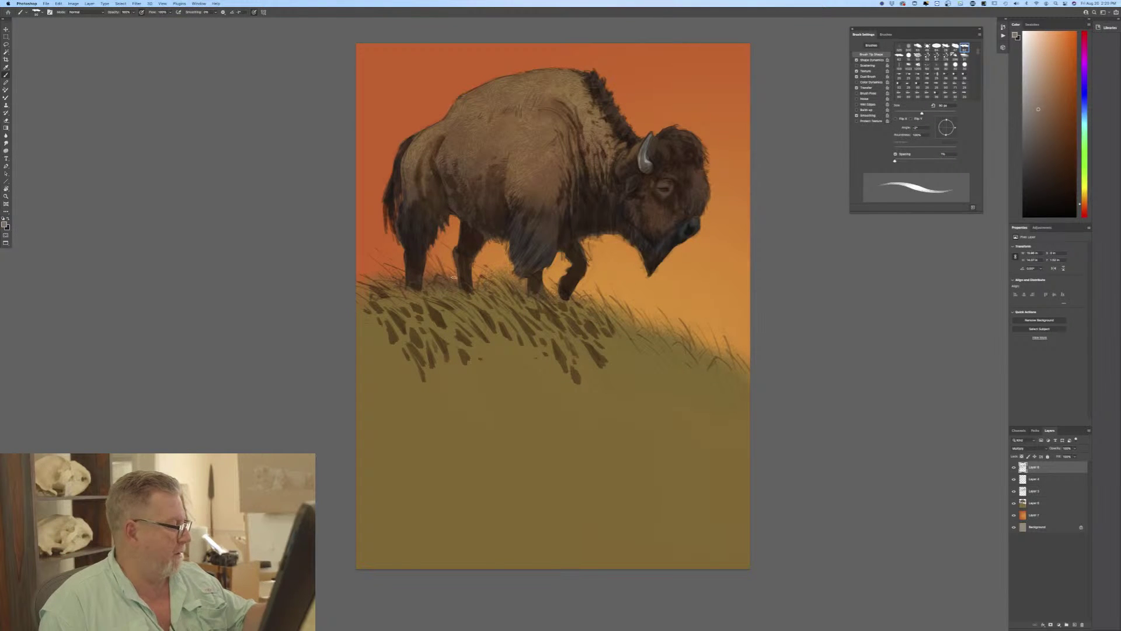
# Add fine dark grass blades along the hill crest around the bison's hooves with a smaller brush.
pyautogui.press('[')
pyautogui.press('[')
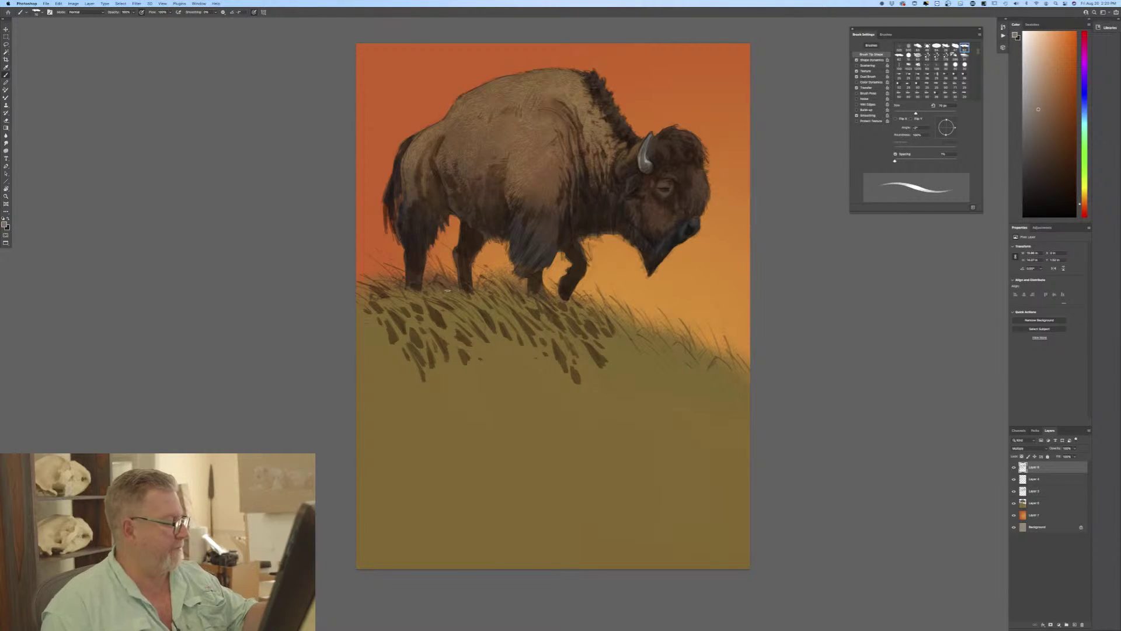
pyautogui.moveTo(444, 287)
pyautogui.mouseDown()
pyautogui.moveTo(428, 260)
pyautogui.moveTo(378, 250)
pyautogui.moveTo(378, 262)
pyautogui.mouseUp()
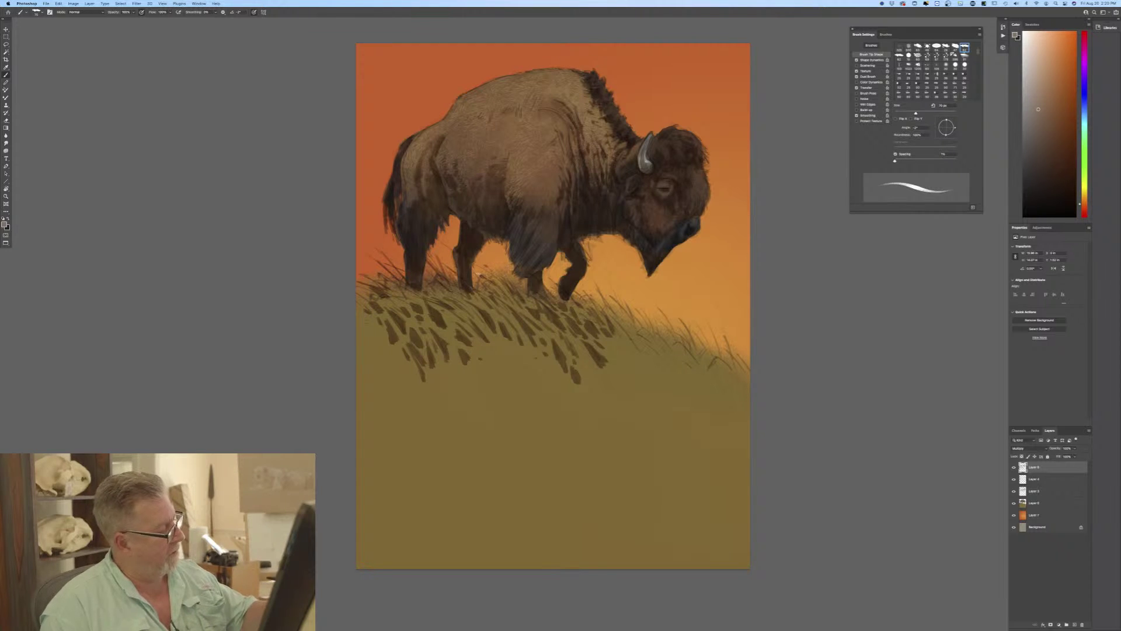
pyautogui.moveTo(497, 279); pyautogui.dragTo(478, 266)
pyautogui.moveTo(526, 294)
pyautogui.mouseDown()
pyautogui.moveTo(508, 274)
pyautogui.moveTo(627, 325)
pyautogui.moveTo(644, 313)
pyautogui.mouseUp()
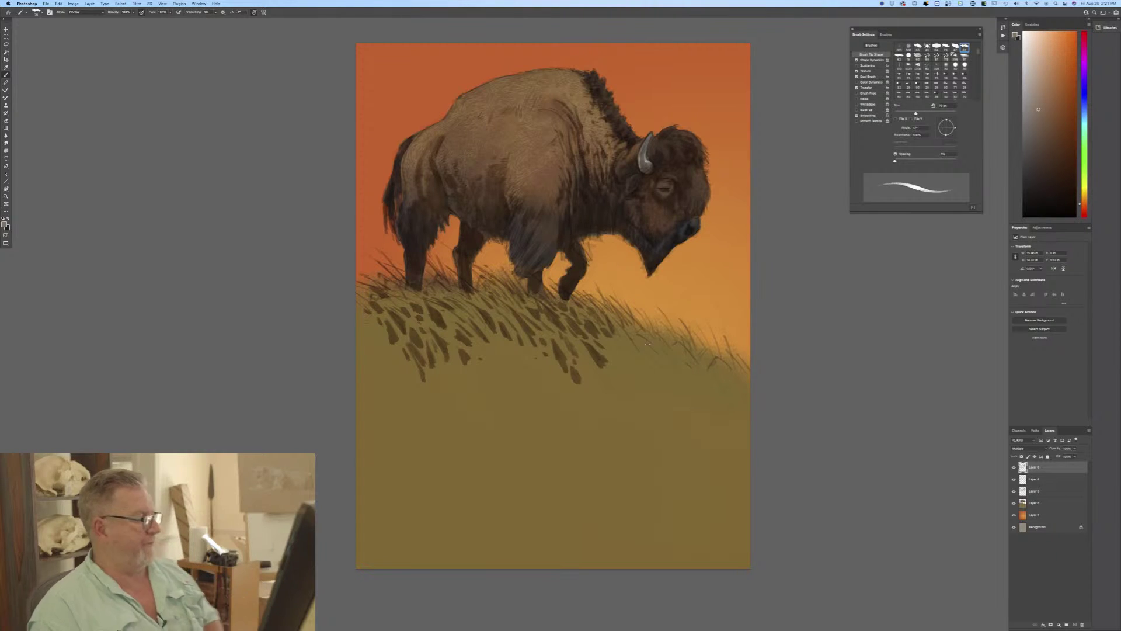
# Paint bold grass clumps on the slope ahead of the front legs with a larger brush, and darken the crest toward the right.
pyautogui.press(']')
pyautogui.press(']')
pyautogui.moveTo(618, 349)
pyautogui.mouseDown()
pyautogui.moveTo(618, 350)
pyautogui.moveTo(634, 372)
pyautogui.moveTo(621, 356)
pyautogui.moveTo(633, 368)
pyautogui.moveTo(619, 366)
pyautogui.moveTo(624, 388)
pyautogui.moveTo(594, 376)
pyautogui.mouseUp()
pyautogui.moveTo(596, 379); pyautogui.dragTo(611, 410)
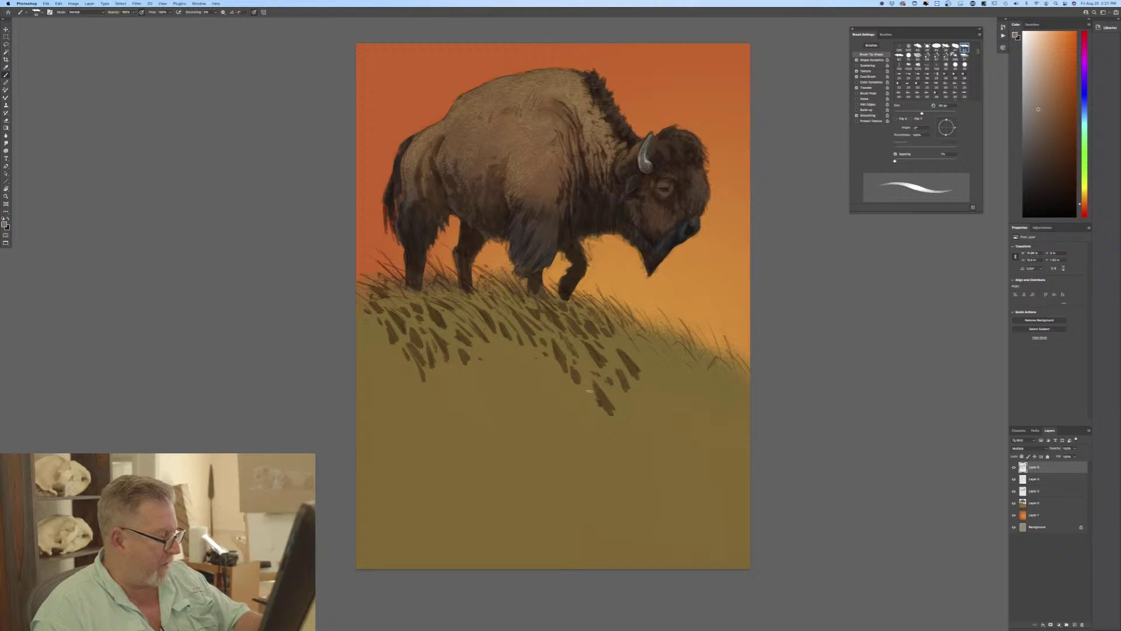
pyautogui.moveTo(619, 343)
pyautogui.mouseDown()
pyautogui.moveTo(656, 317)
pyautogui.moveTo(660, 337)
pyautogui.moveTo(672, 327)
pyautogui.moveTo(705, 338)
pyautogui.mouseUp()
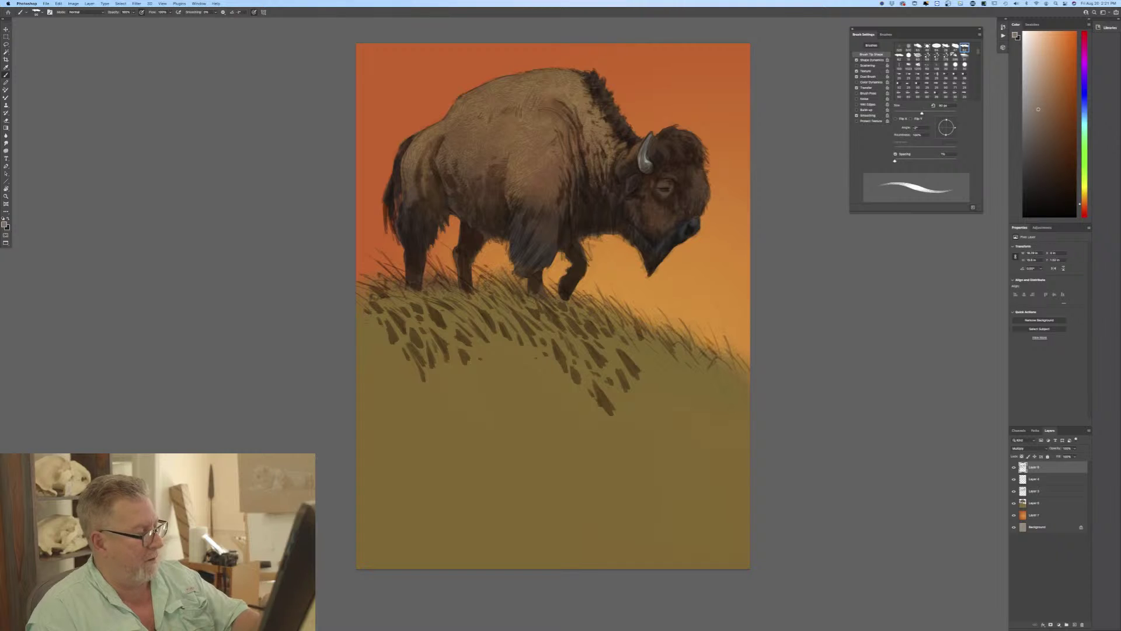
pyautogui.moveTo(735, 378)
pyautogui.mouseDown()
pyautogui.moveTo(715, 346)
pyautogui.moveTo(718, 356)
pyautogui.moveTo(687, 348)
pyautogui.mouseUp()
# Paint dark grass clumps with a smaller brush from the hill's right edge back along the slope beneath the bison's head.
pyautogui.press('[')
pyautogui.press('[')
pyautogui.moveTo(744, 383); pyautogui.dragTo(734, 357)
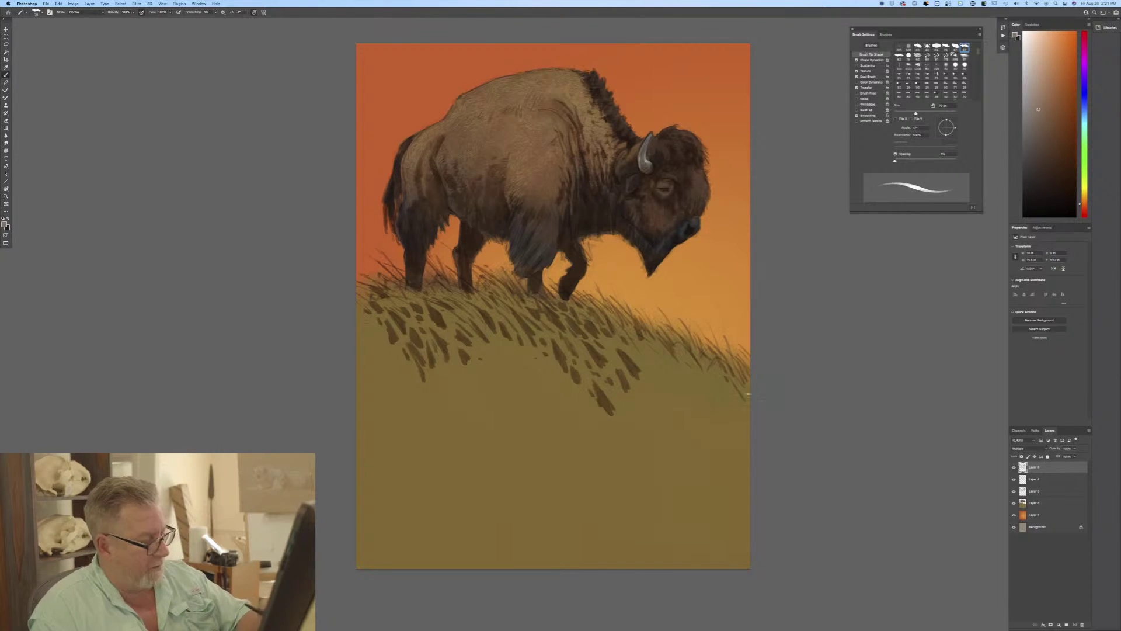
pyautogui.moveTo(746, 397); pyautogui.dragTo(735, 371)
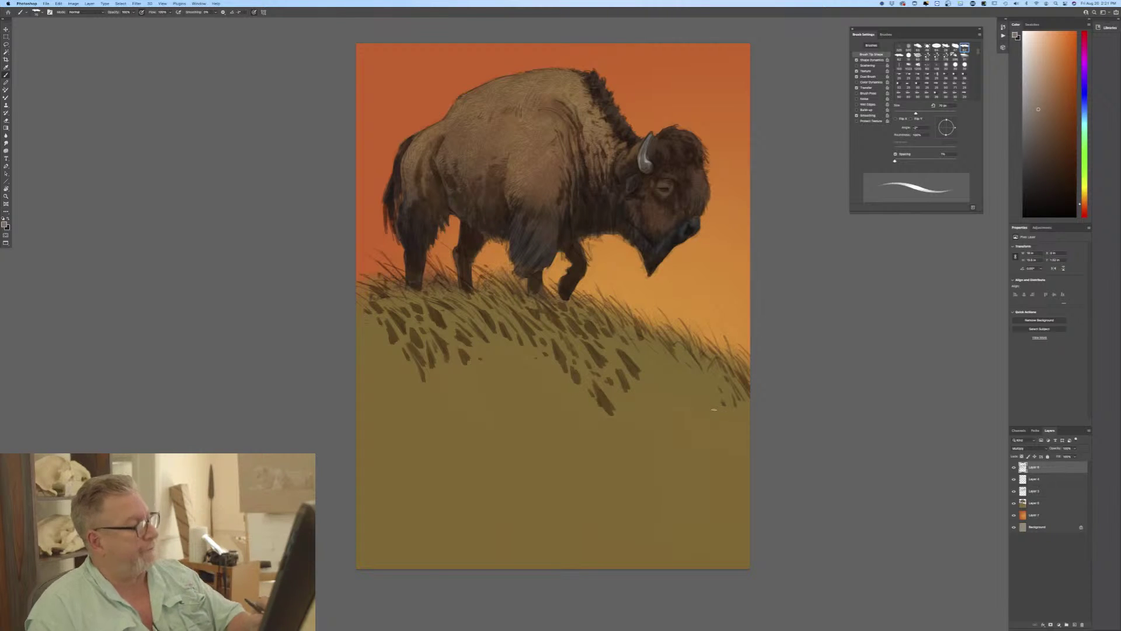
pyautogui.moveTo(727, 390)
pyautogui.mouseDown()
pyautogui.moveTo(693, 364)
pyautogui.moveTo(682, 368)
pyautogui.moveTo(688, 382)
pyautogui.moveTo(681, 368)
pyautogui.moveTo(686, 384)
pyautogui.moveTo(668, 363)
pyautogui.moveTo(662, 379)
pyautogui.moveTo(643, 348)
pyautogui.mouseUp()
pyautogui.moveTo(655, 375); pyautogui.dragTo(646, 363)
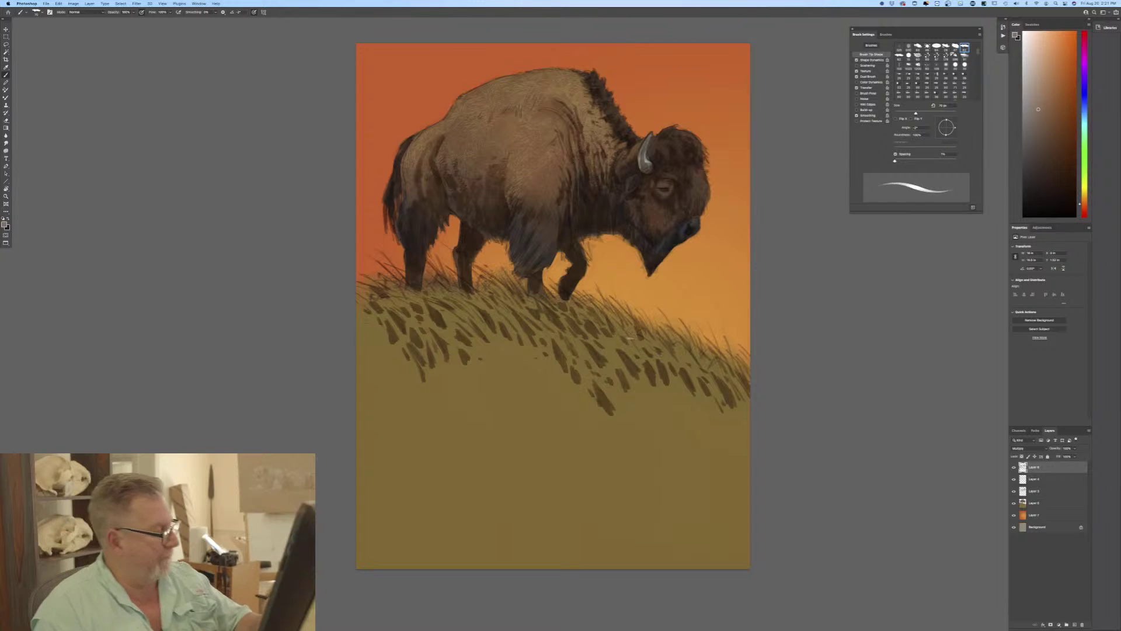
pyautogui.moveTo(631, 354)
pyautogui.mouseDown()
pyautogui.moveTo(619, 325)
pyautogui.moveTo(640, 345)
pyautogui.moveTo(606, 352)
pyautogui.mouseUp()
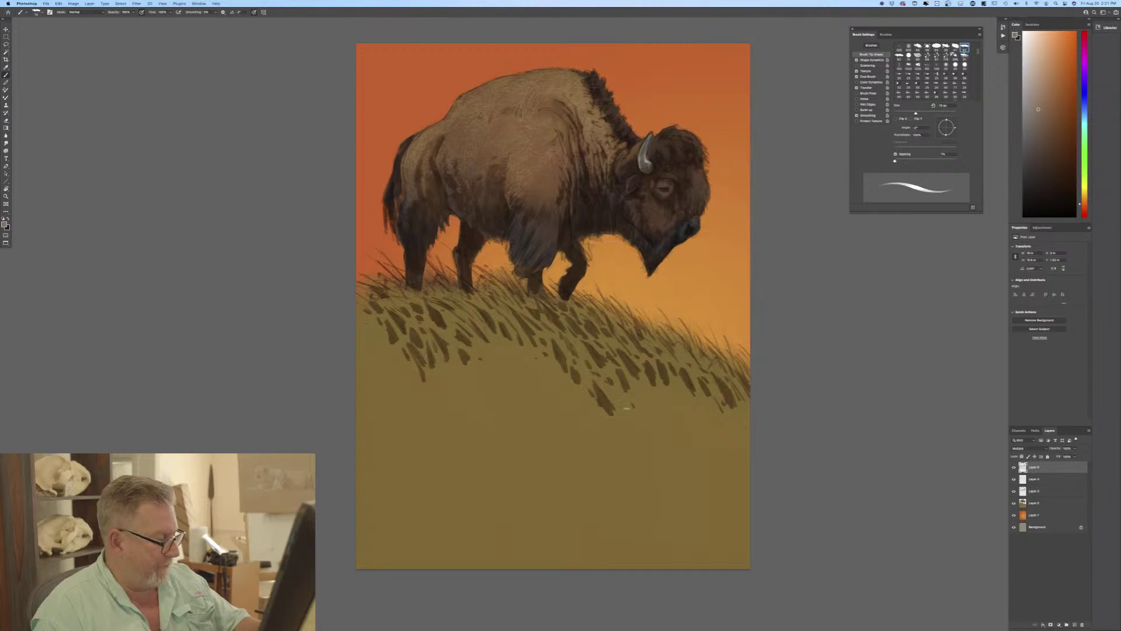
# Extend the slanted grass shadows farther down the right half of the slope, filling the gap toward the canvas edge.
pyautogui.moveTo(629, 421); pyautogui.dragTo(614, 395)
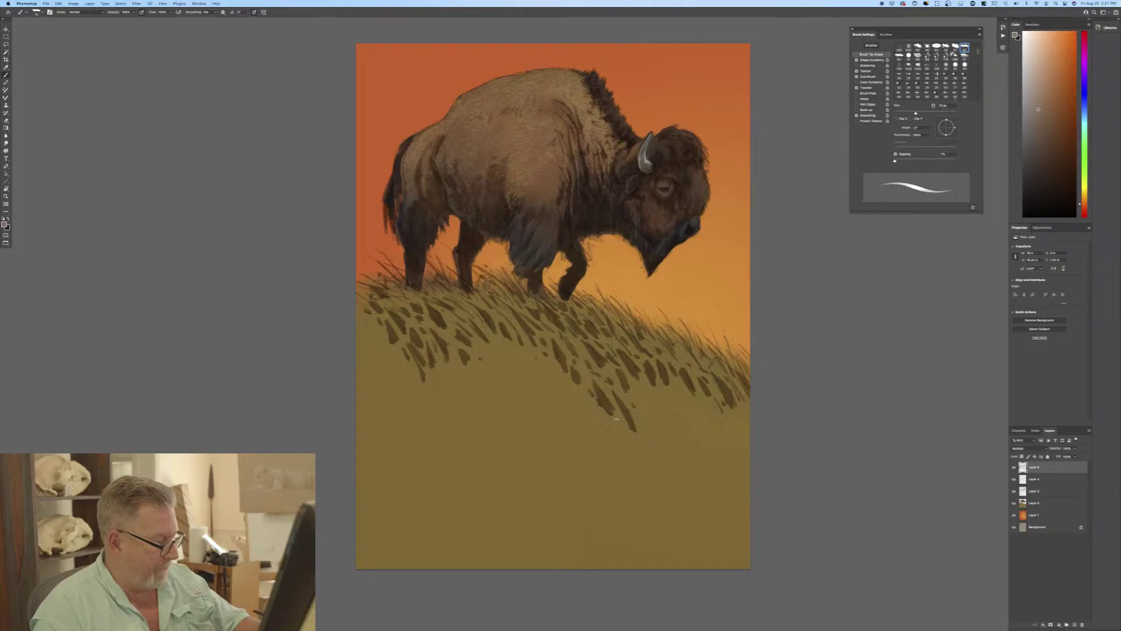
pyautogui.moveTo(627, 453)
pyautogui.mouseDown()
pyautogui.moveTo(613, 420)
pyautogui.moveTo(621, 447)
pyautogui.moveTo(658, 427)
pyautogui.moveTo(678, 465)
pyautogui.moveTo(647, 426)
pyautogui.mouseUp()
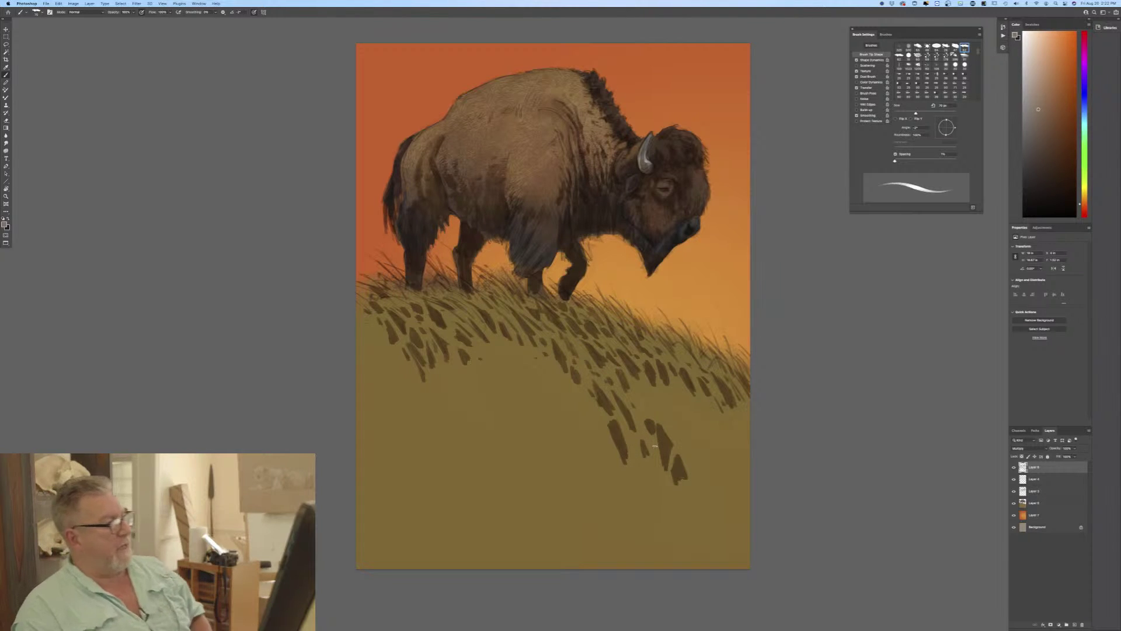
pyautogui.moveTo(654, 409)
pyautogui.mouseDown()
pyautogui.moveTo(661, 419)
pyautogui.moveTo(671, 407)
pyautogui.moveTo(676, 428)
pyautogui.moveTo(646, 386)
pyautogui.moveTo(645, 412)
pyautogui.moveTo(675, 403)
pyautogui.moveTo(694, 423)
pyautogui.moveTo(689, 414)
pyautogui.moveTo(684, 429)
pyautogui.moveTo(709, 438)
pyautogui.moveTo(703, 412)
pyautogui.moveTo(732, 447)
pyautogui.mouseUp()
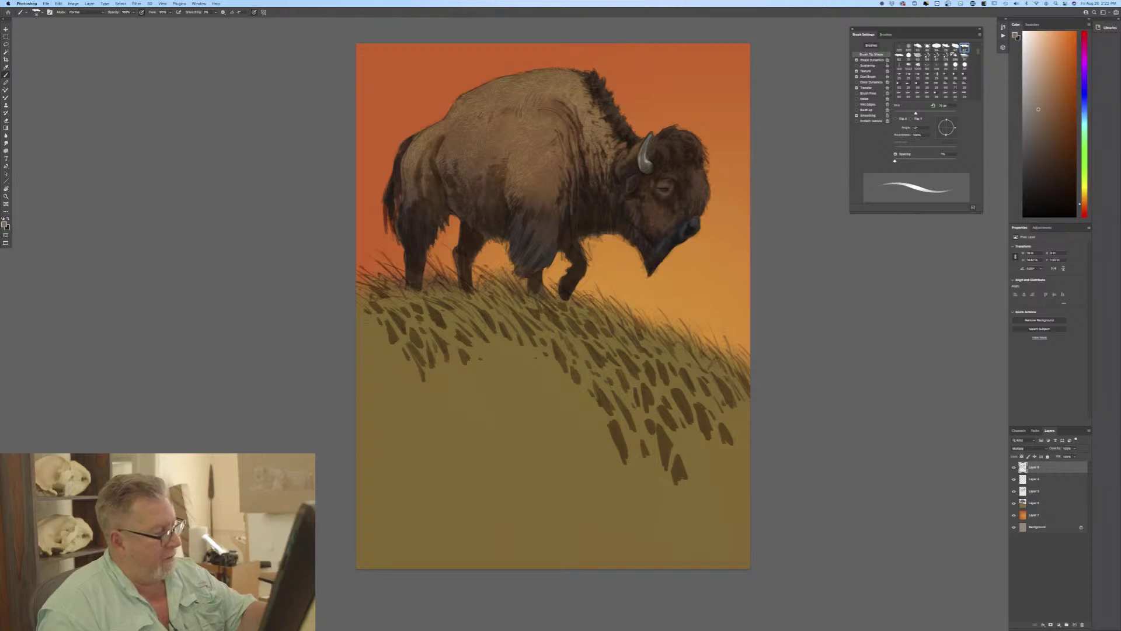
# Add fine dark grass blades along the hill crest ahead of the bison with a smaller brush.
pyautogui.moveTo(659, 334); pyautogui.dragTo(647, 307)
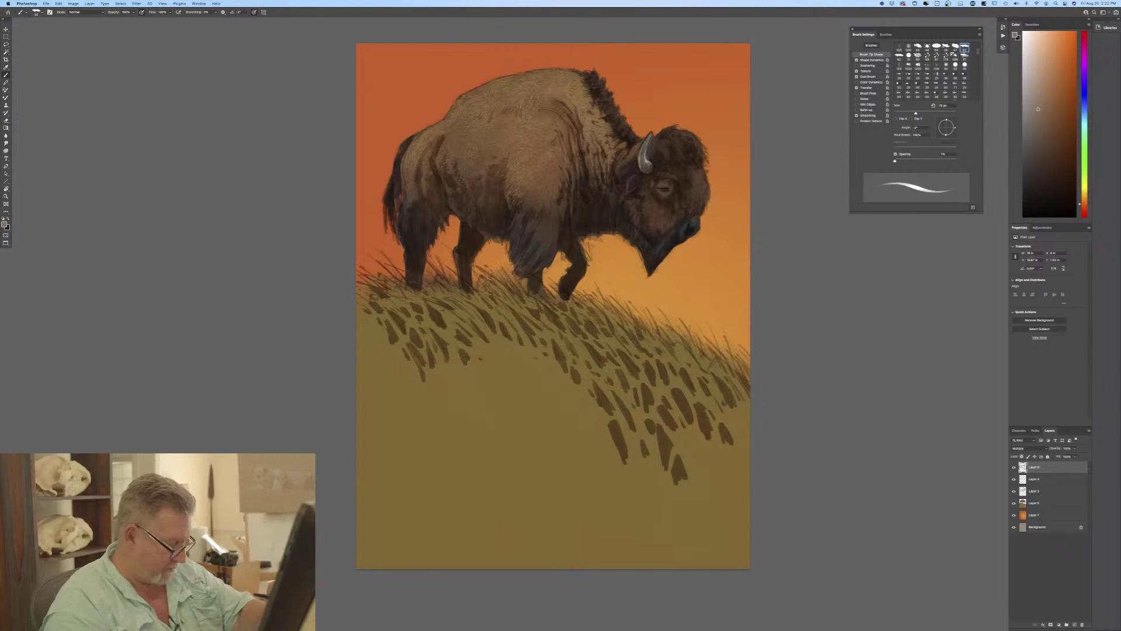
pyautogui.press('[')
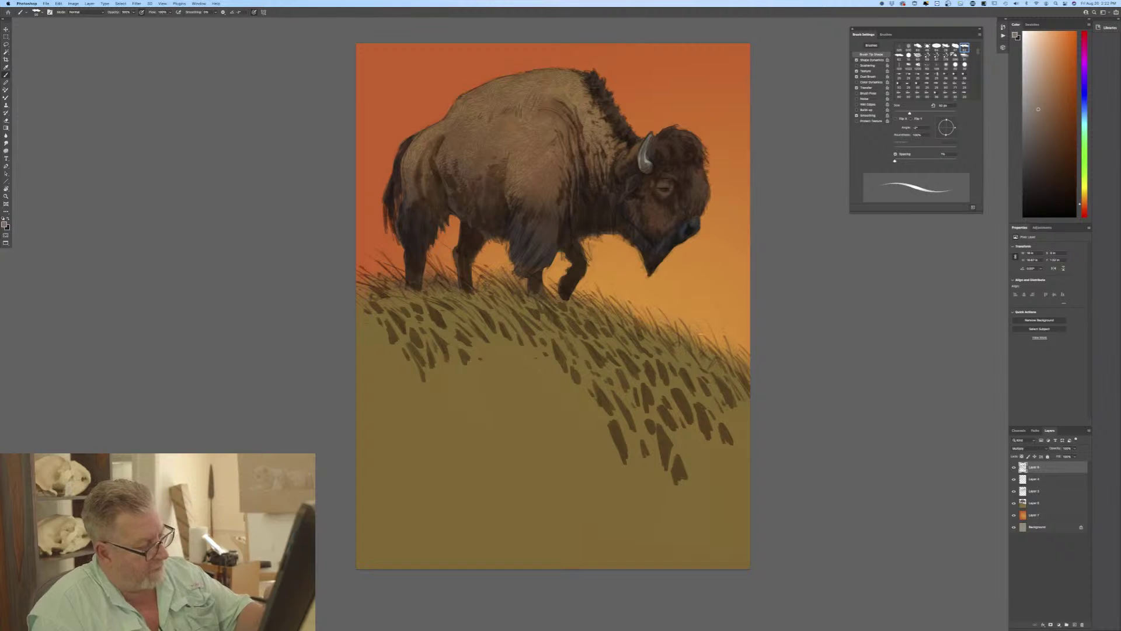
pyautogui.moveTo(709, 355)
pyautogui.mouseDown()
pyautogui.moveTo(698, 334)
pyautogui.moveTo(714, 330)
pyautogui.moveTo(721, 343)
pyautogui.moveTo(707, 357)
pyautogui.mouseUp()
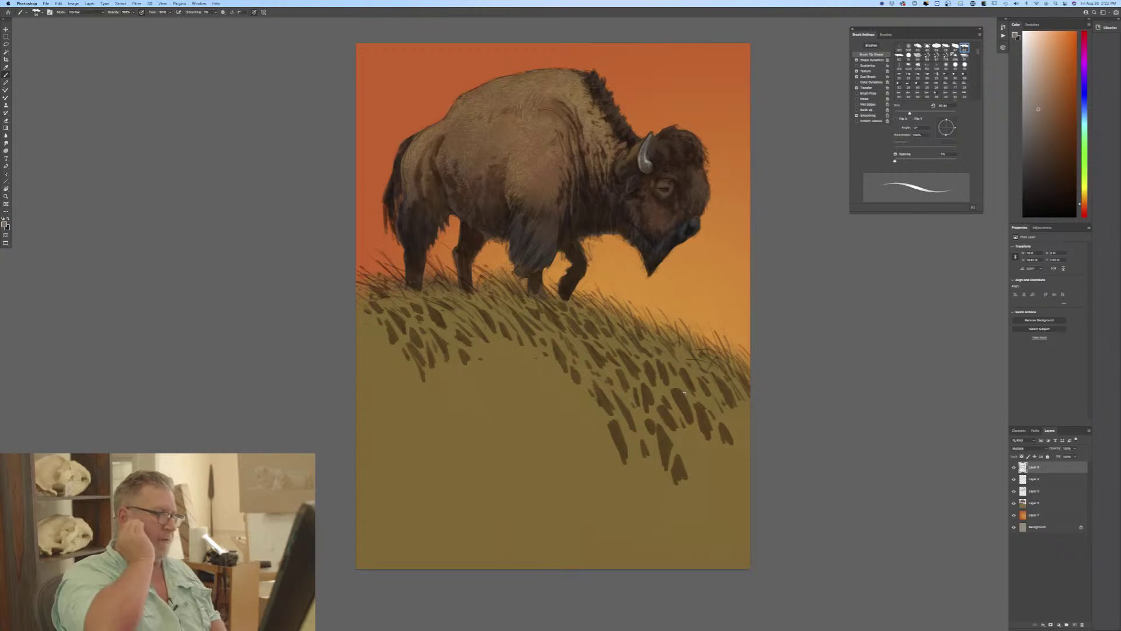
# Paint larger grass shadow clumps with a bigger brush from the slope's middle down and across to the hill's left edge.
pyautogui.press(']')
pyautogui.press(']')
pyautogui.press(']')
pyautogui.press(']')
pyautogui.press(']')
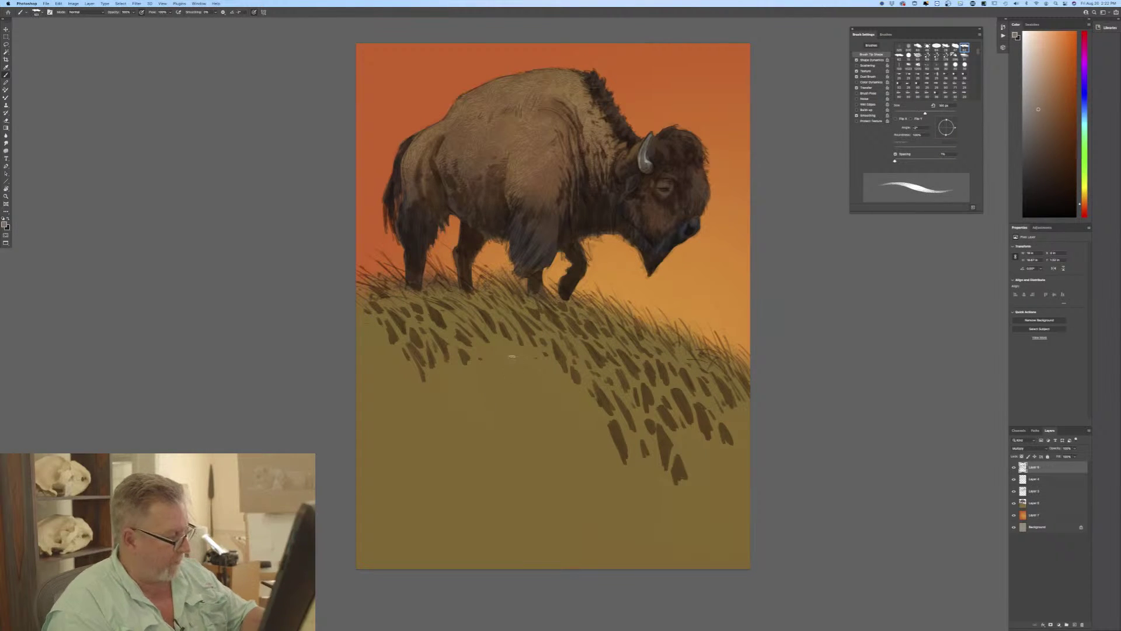
pyautogui.moveTo(509, 352)
pyautogui.mouseDown()
pyautogui.moveTo(535, 382)
pyautogui.moveTo(540, 356)
pyautogui.moveTo(536, 365)
pyautogui.moveTo(560, 394)
pyautogui.moveTo(551, 367)
pyautogui.moveTo(576, 403)
pyautogui.moveTo(550, 401)
pyautogui.moveTo(497, 353)
pyautogui.mouseUp()
pyautogui.moveTo(505, 361)
pyautogui.mouseDown()
pyautogui.moveTo(494, 341)
pyautogui.moveTo(484, 354)
pyautogui.moveTo(494, 377)
pyautogui.moveTo(477, 350)
pyautogui.moveTo(476, 370)
pyautogui.moveTo(498, 398)
pyautogui.moveTo(457, 367)
pyautogui.moveTo(475, 392)
pyautogui.moveTo(453, 371)
pyautogui.moveTo(471, 394)
pyautogui.moveTo(446, 385)
pyautogui.moveTo(441, 367)
pyautogui.moveTo(429, 381)
pyautogui.moveTo(461, 415)
pyautogui.moveTo(433, 397)
pyautogui.mouseUp()
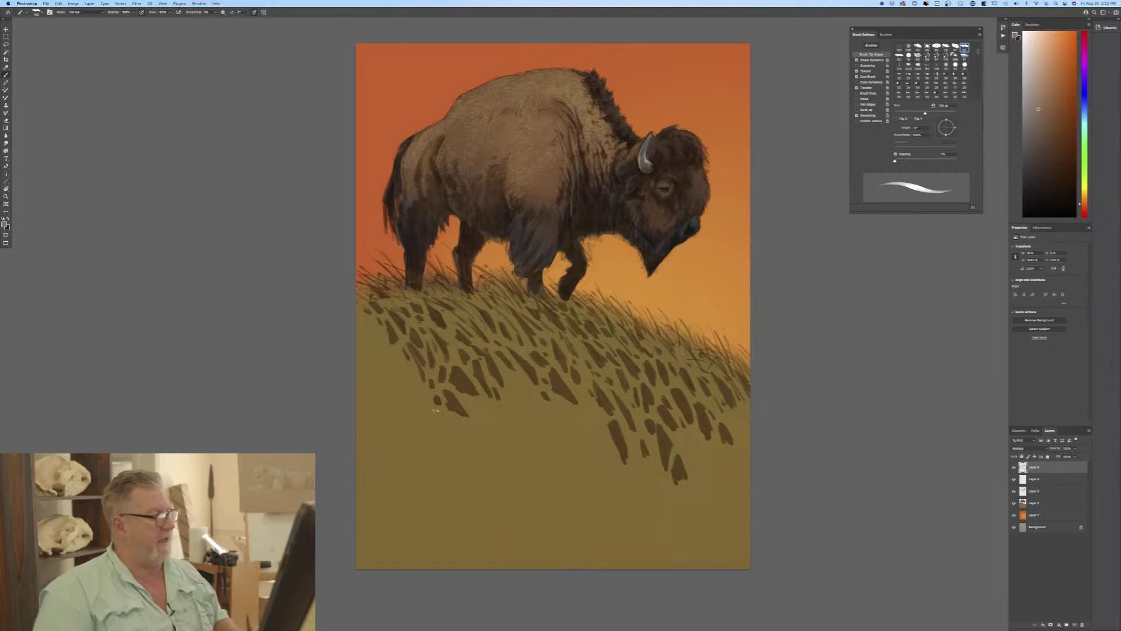
pyautogui.moveTo(414, 374); pyautogui.dragTo(426, 410)
pyautogui.moveTo(394, 352); pyautogui.dragTo(403, 387)
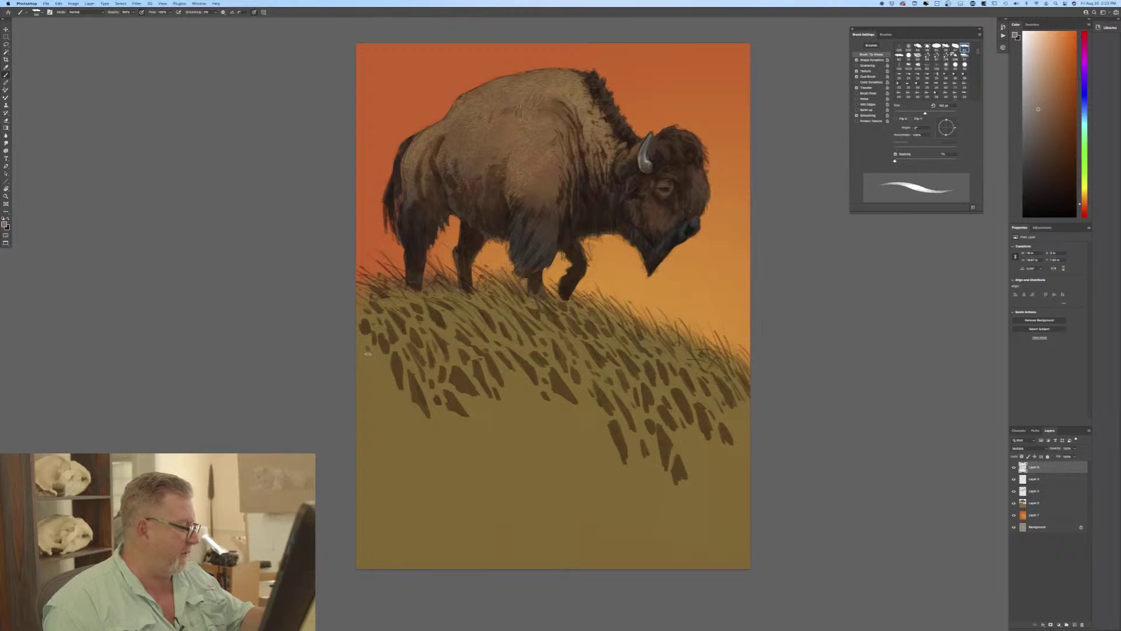
pyautogui.moveTo(369, 341)
pyautogui.mouseDown()
pyautogui.moveTo(363, 366)
pyautogui.moveTo(377, 365)
pyautogui.moveTo(383, 392)
pyautogui.mouseUp()
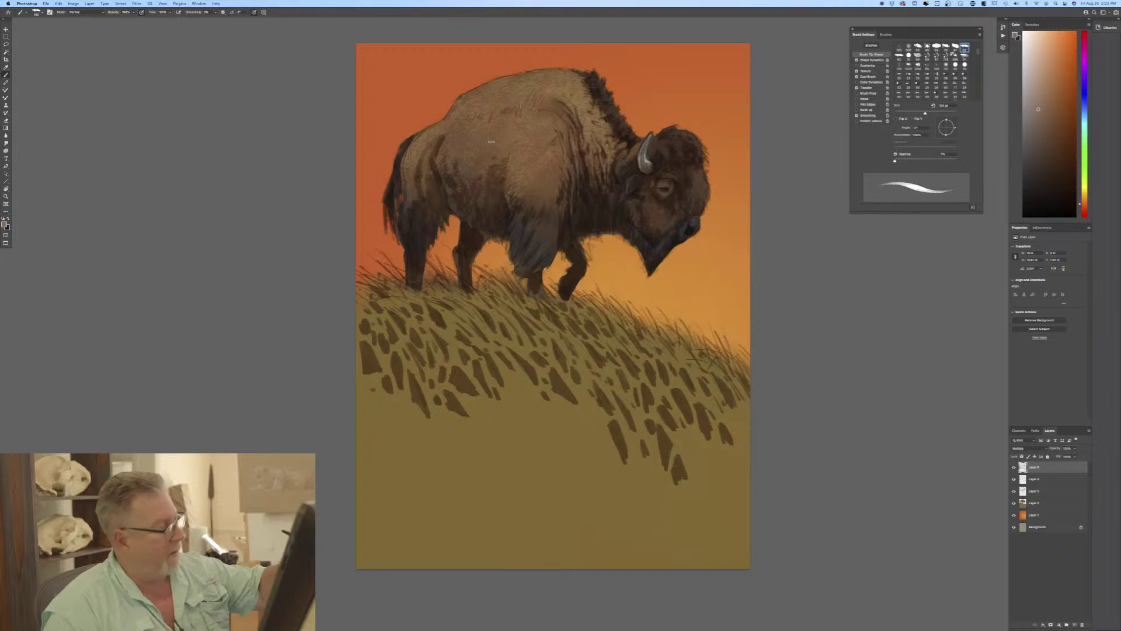
# Turn off pressure-controlled brush size, shade the rib folds and shoulder fur on the bison's side, and restore the pressure setting.
pyautogui.click(253, 13)
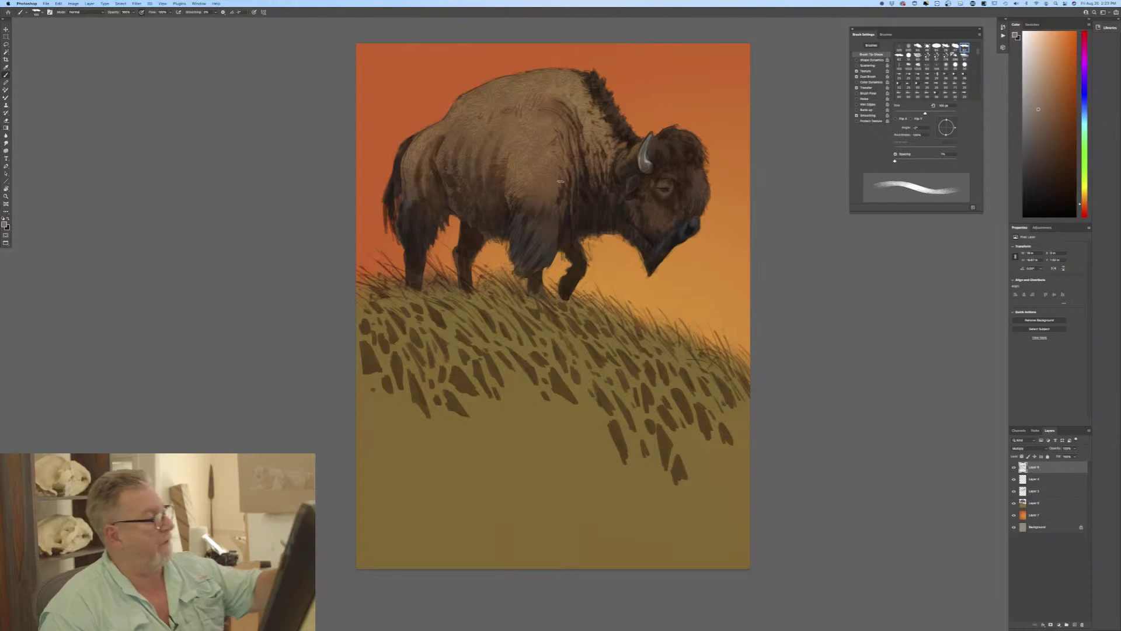
pyautogui.moveTo(556, 174); pyautogui.dragTo(548, 176)
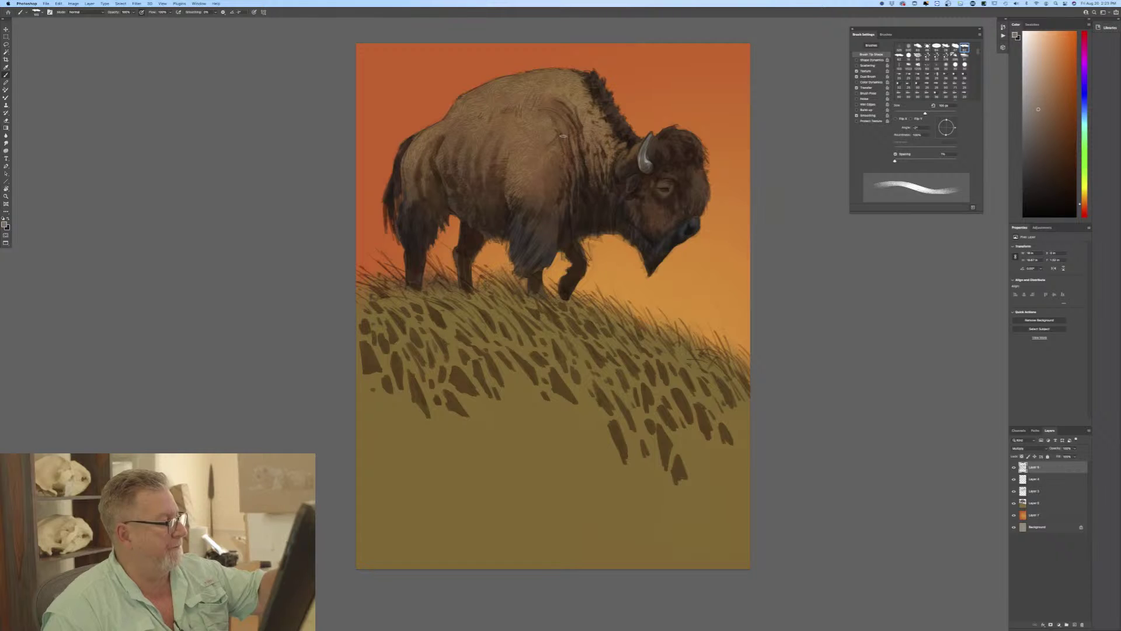
pyautogui.click(252, 12)
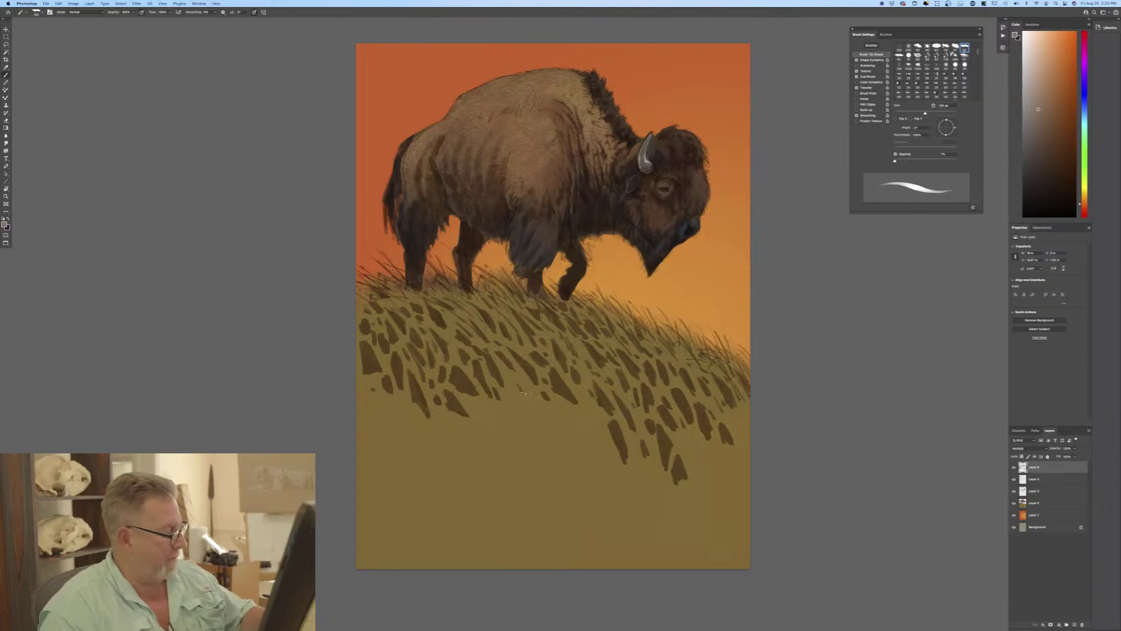
# Paint big tapered grass shadows down the slope from the hill's center to the right edge.
pyautogui.moveTo(509, 403)
pyautogui.mouseDown()
pyautogui.moveTo(525, 379)
pyautogui.moveTo(516, 403)
pyautogui.mouseUp()
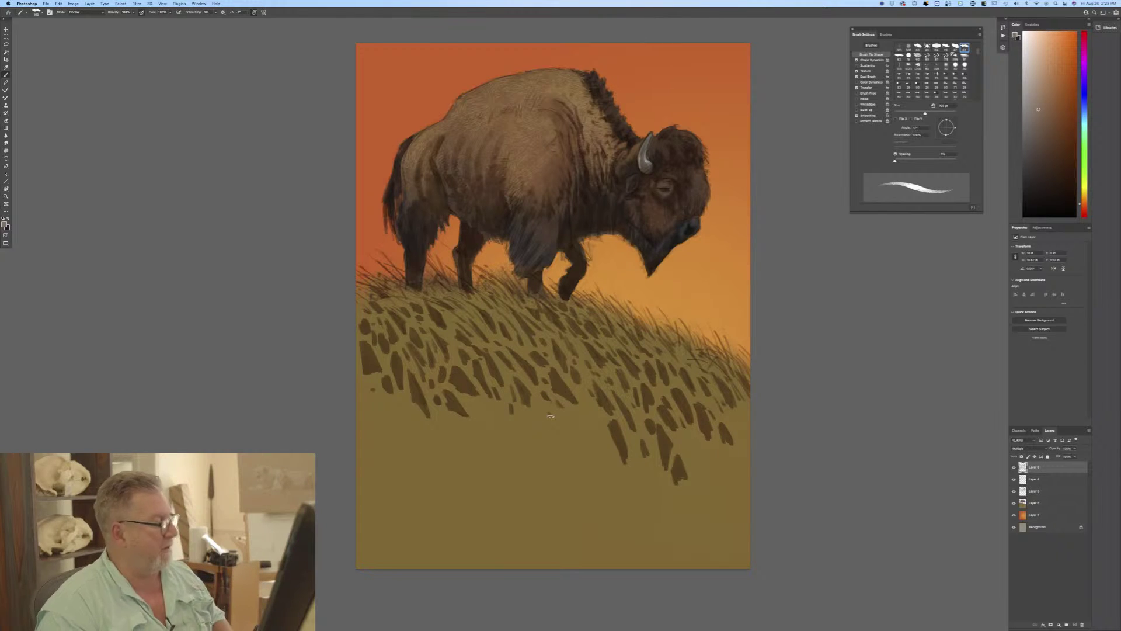
pyautogui.moveTo(586, 441)
pyautogui.mouseDown()
pyautogui.moveTo(567, 408)
pyautogui.moveTo(585, 436)
pyautogui.moveTo(565, 417)
pyautogui.mouseUp()
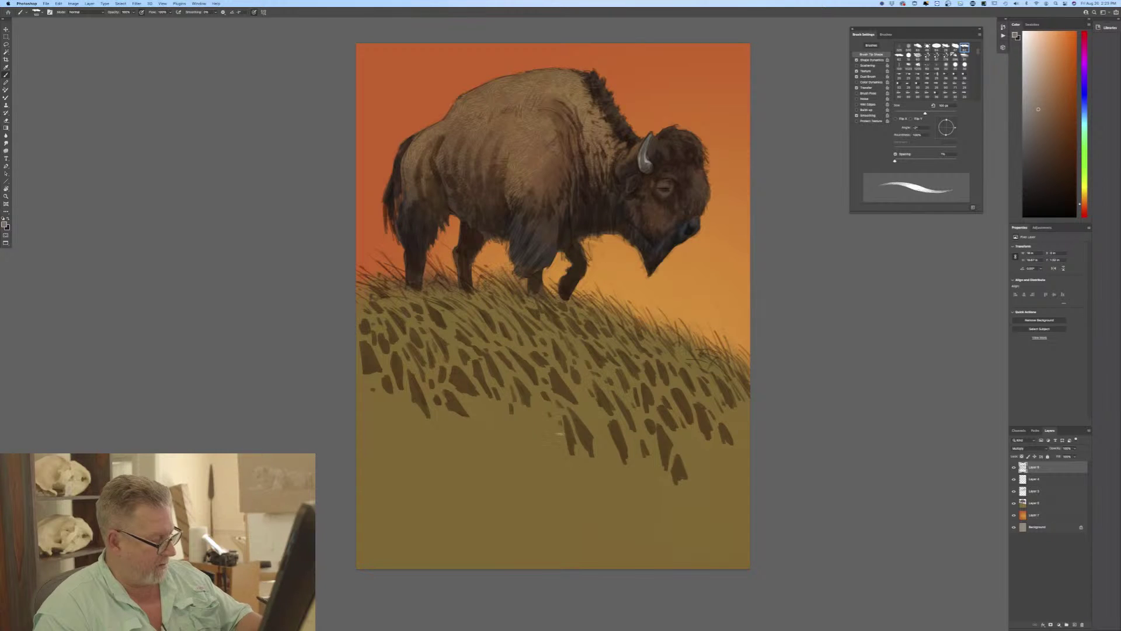
pyautogui.moveTo(561, 465)
pyautogui.mouseDown()
pyautogui.moveTo(545, 435)
pyautogui.moveTo(556, 474)
pyautogui.moveTo(548, 420)
pyautogui.mouseUp()
pyautogui.moveTo(575, 497); pyautogui.dragTo(572, 467)
pyautogui.moveTo(620, 502); pyautogui.dragTo(616, 476)
pyautogui.moveTo(672, 513)
pyautogui.mouseDown()
pyautogui.moveTo(637, 462)
pyautogui.moveTo(644, 500)
pyautogui.mouseUp()
pyautogui.moveTo(707, 470)
pyautogui.mouseDown()
pyautogui.moveTo(697, 442)
pyautogui.moveTo(723, 468)
pyautogui.moveTo(691, 441)
pyautogui.moveTo(709, 476)
pyautogui.moveTo(708, 456)
pyautogui.moveTo(728, 477)
pyautogui.moveTo(729, 454)
pyautogui.moveTo(749, 438)
pyautogui.moveTo(737, 411)
pyautogui.mouseUp()
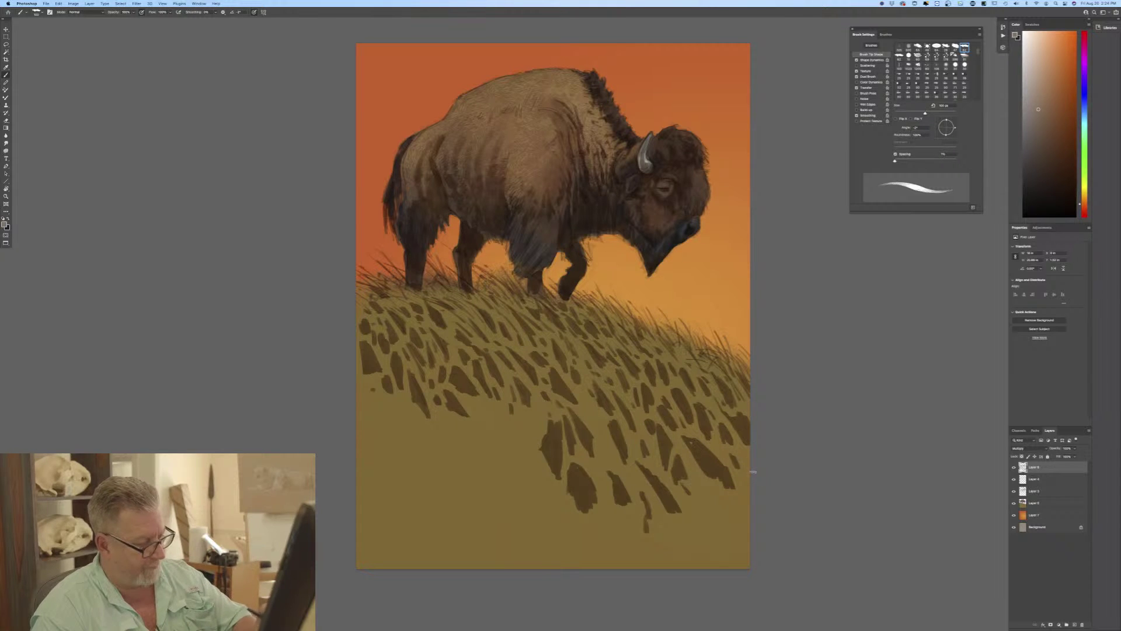
# Fill the lower middle and left of the hill with large elongated grass shadows reaching the left canvas edge.
pyautogui.moveTo(533, 435); pyautogui.dragTo(516, 417)
pyautogui.moveTo(507, 429); pyautogui.dragTo(494, 407)
pyautogui.moveTo(498, 424)
pyautogui.mouseDown()
pyautogui.moveTo(489, 412)
pyautogui.moveTo(510, 478)
pyautogui.moveTo(497, 479)
pyautogui.mouseUp()
pyautogui.moveTo(496, 445)
pyautogui.mouseDown()
pyautogui.moveTo(491, 471)
pyautogui.moveTo(476, 438)
pyautogui.moveTo(494, 509)
pyautogui.mouseUp()
pyautogui.moveTo(527, 481)
pyautogui.mouseDown()
pyautogui.moveTo(519, 511)
pyautogui.moveTo(538, 488)
pyautogui.moveTo(528, 540)
pyautogui.moveTo(533, 482)
pyautogui.moveTo(538, 524)
pyautogui.mouseUp()
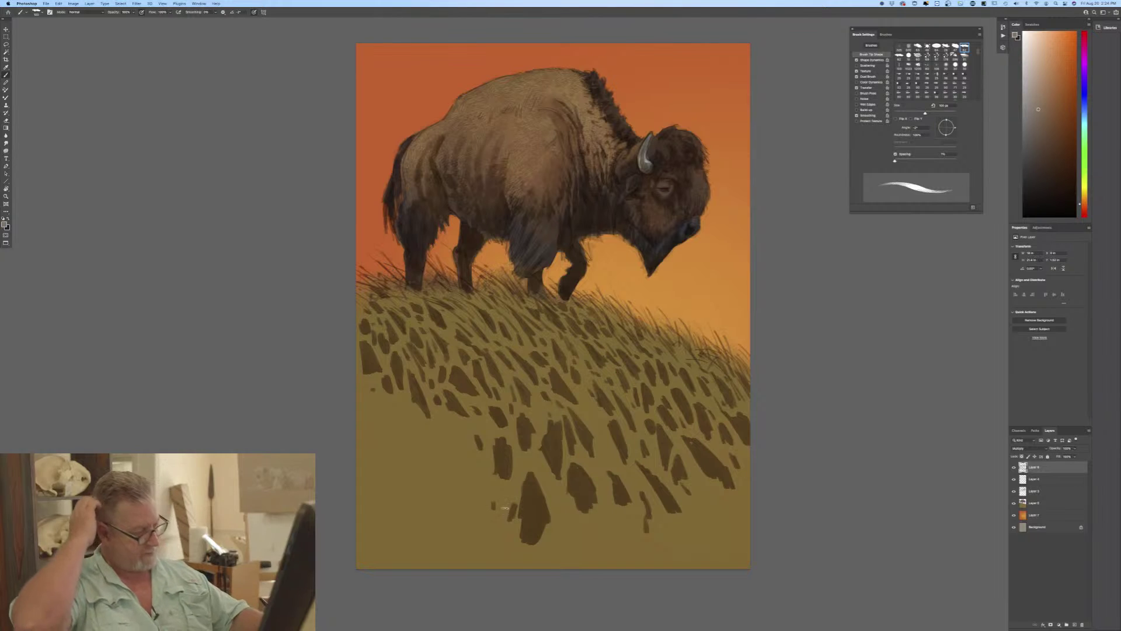
pyautogui.moveTo(477, 496)
pyautogui.mouseDown()
pyautogui.moveTo(455, 439)
pyautogui.moveTo(457, 466)
pyautogui.moveTo(441, 440)
pyautogui.moveTo(443, 492)
pyautogui.mouseUp()
pyautogui.moveTo(429, 453)
pyautogui.mouseDown()
pyautogui.moveTo(414, 420)
pyautogui.moveTo(410, 431)
pyautogui.moveTo(384, 413)
pyautogui.moveTo(391, 461)
pyautogui.moveTo(381, 437)
pyautogui.moveTo(380, 468)
pyautogui.moveTo(391, 462)
pyautogui.moveTo(366, 429)
pyautogui.moveTo(369, 396)
pyautogui.moveTo(361, 419)
pyautogui.moveTo(353, 395)
pyautogui.mouseUp()
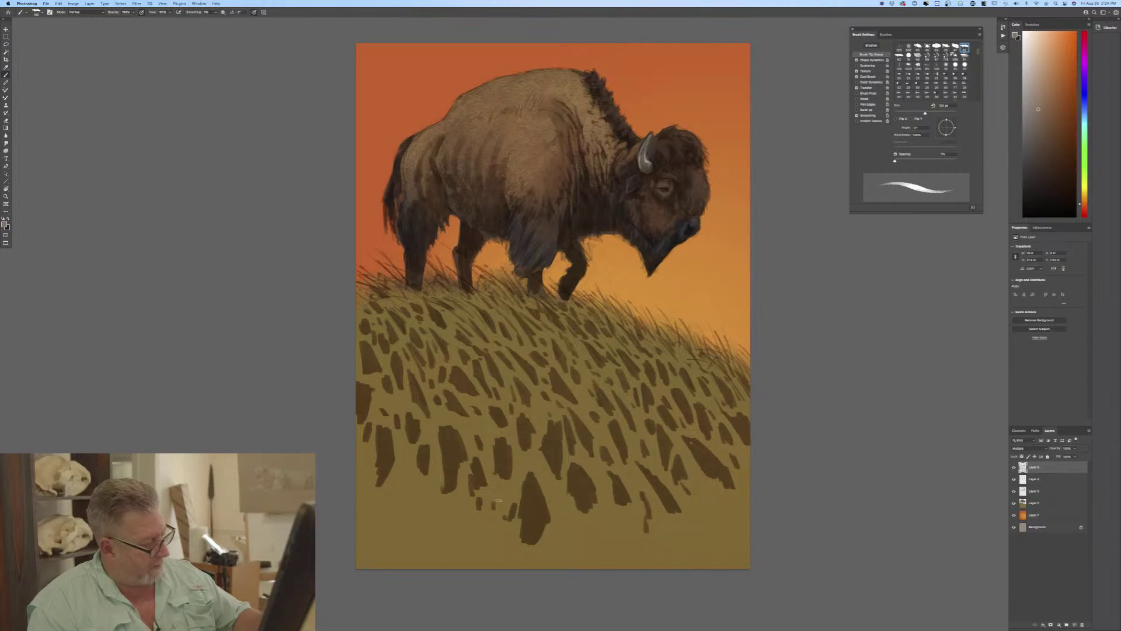
pyautogui.moveTo(558, 494); pyautogui.dragTo(565, 523)
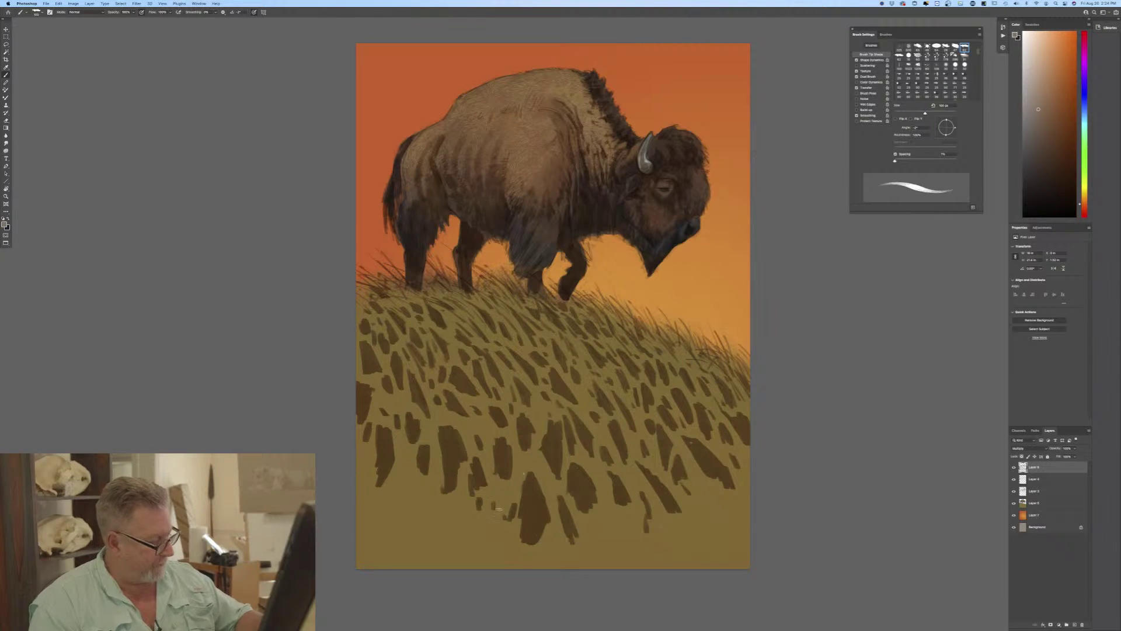
# Paint heavy slanted grass shadows in the bottom-left foreground of the hill down to the canvas edge.
pyautogui.moveTo(502, 549); pyautogui.dragTo(477, 583)
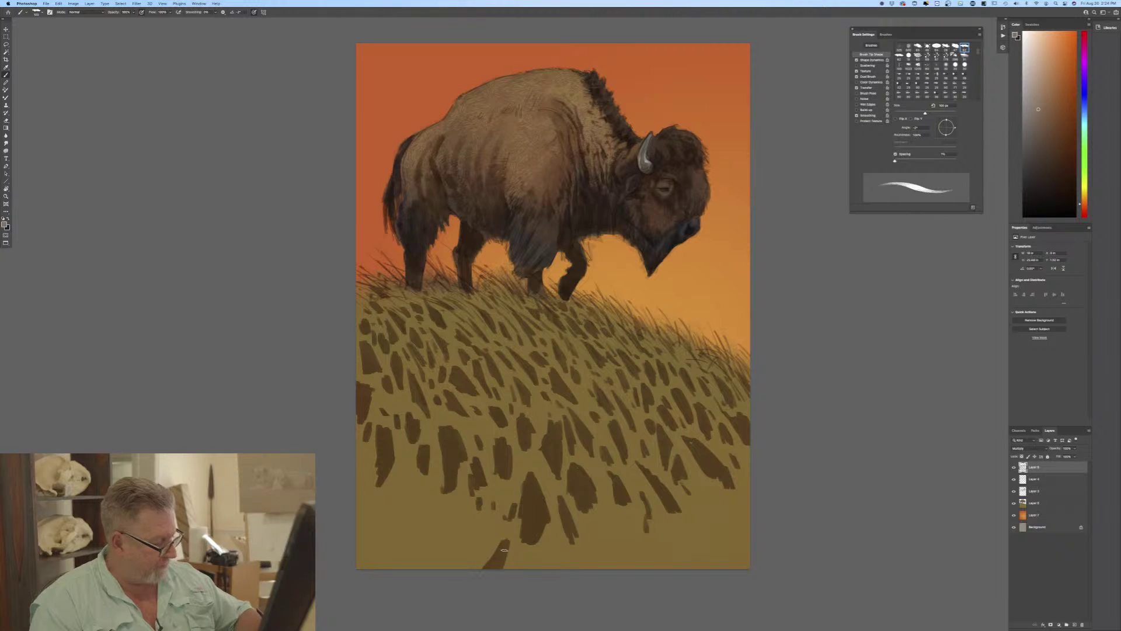
pyautogui.moveTo(477, 528)
pyautogui.mouseDown()
pyautogui.moveTo(435, 542)
pyautogui.moveTo(435, 559)
pyautogui.moveTo(470, 531)
pyautogui.moveTo(444, 559)
pyautogui.moveTo(447, 537)
pyautogui.moveTo(431, 562)
pyautogui.moveTo(436, 544)
pyautogui.moveTo(404, 569)
pyautogui.mouseUp()
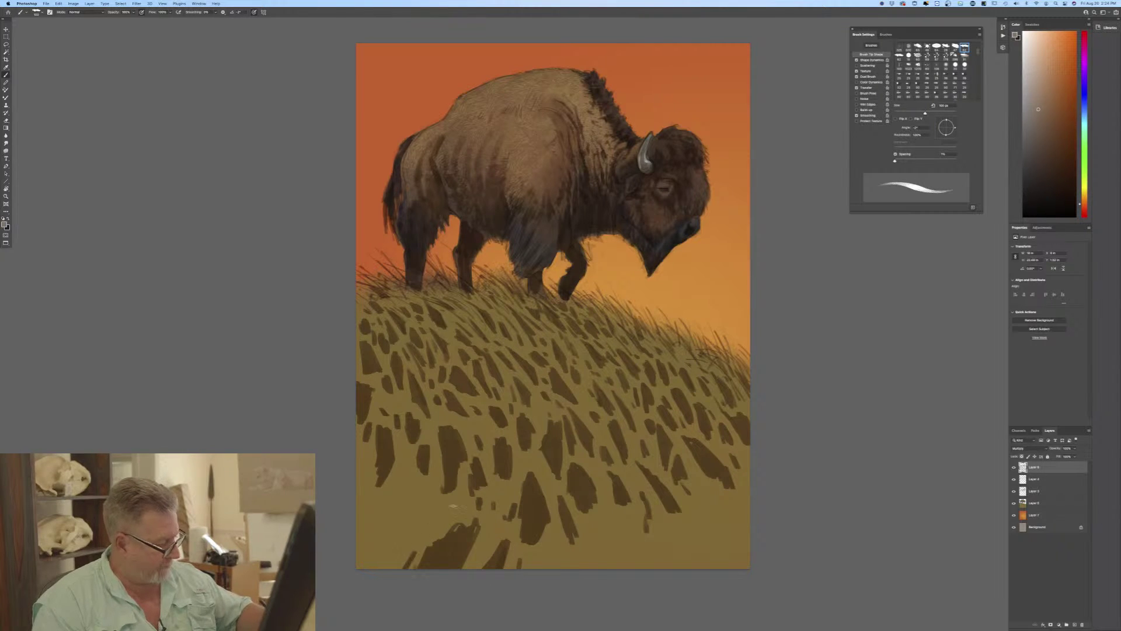
pyautogui.moveTo(461, 498); pyautogui.dragTo(413, 540)
pyautogui.moveTo(418, 499); pyautogui.dragTo(392, 543)
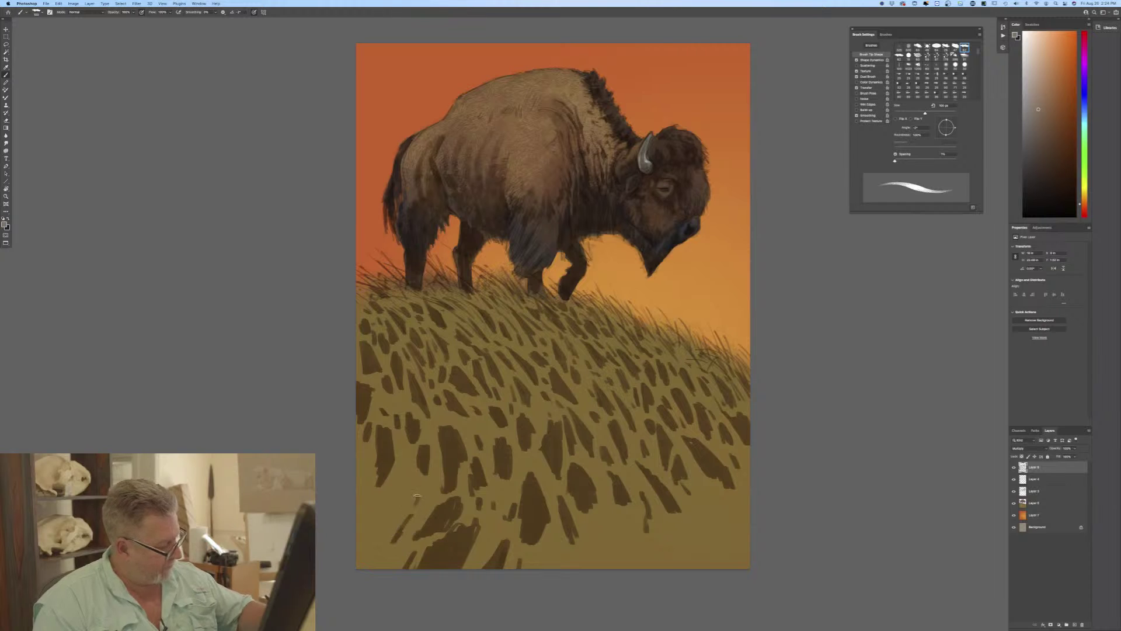
pyautogui.moveTo(419, 479)
pyautogui.mouseDown()
pyautogui.moveTo(412, 509)
pyautogui.moveTo(398, 484)
pyautogui.moveTo(383, 543)
pyautogui.mouseUp()
pyautogui.moveTo(389, 504); pyautogui.dragTo(382, 534)
pyautogui.moveTo(409, 474); pyautogui.dragTo(395, 489)
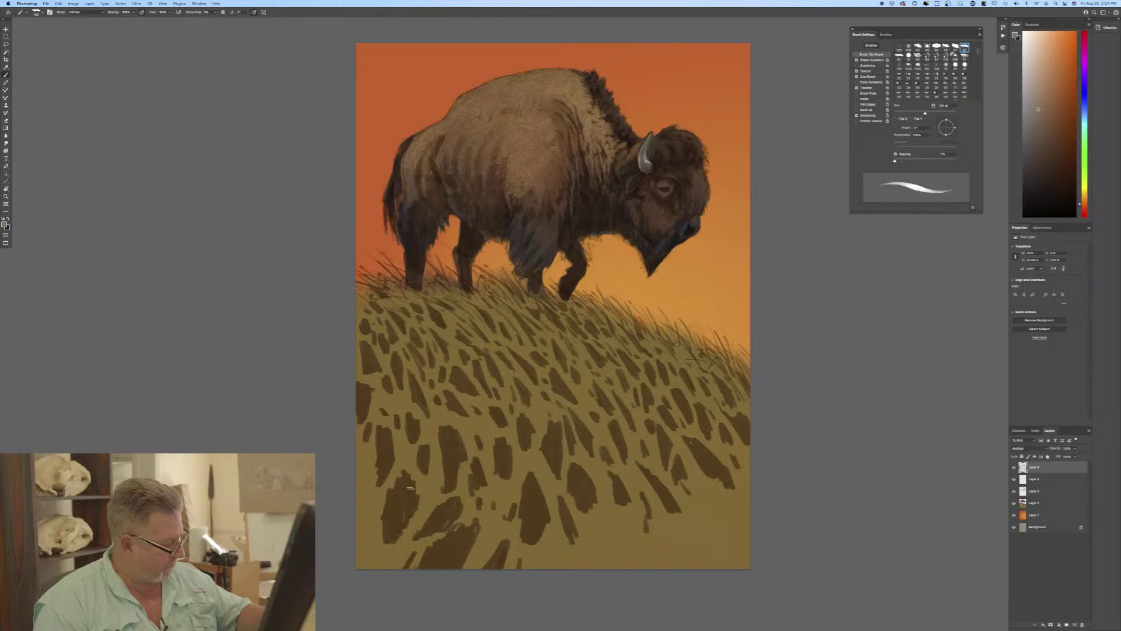
pyautogui.moveTo(411, 447); pyautogui.dragTo(403, 461)
pyautogui.moveTo(375, 528)
pyautogui.mouseDown()
pyautogui.moveTo(369, 568)
pyautogui.moveTo(359, 565)
pyautogui.mouseUp()
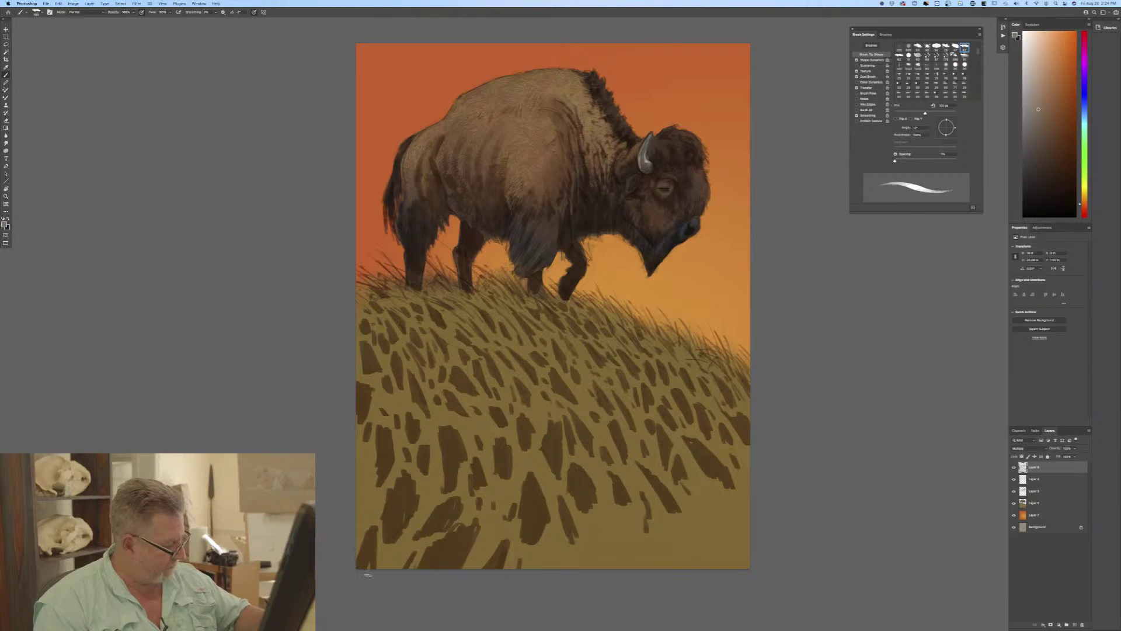
pyautogui.moveTo(369, 484)
pyautogui.mouseDown()
pyautogui.moveTo(357, 528)
pyautogui.moveTo(361, 490)
pyautogui.mouseUp()
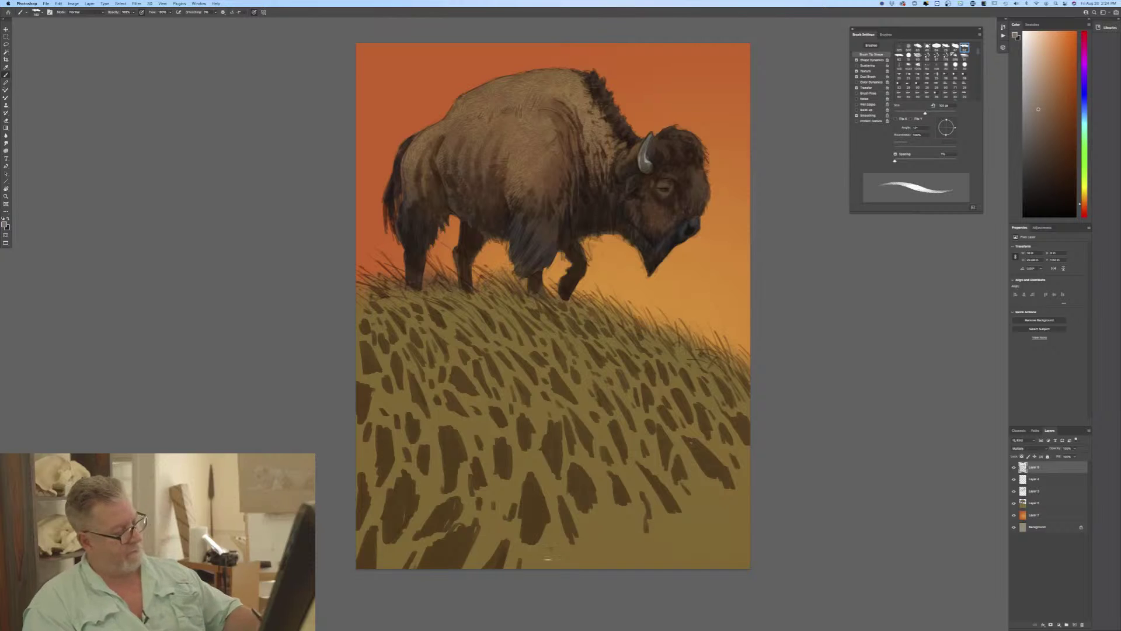
# Cover the bottom center and bottom-right foreground of the hill with large dark grass shadows down to the canvas edge.
pyautogui.moveTo(554, 543)
pyautogui.mouseDown()
pyautogui.moveTo(539, 571)
pyautogui.moveTo(551, 568)
pyautogui.mouseUp()
pyautogui.moveTo(595, 527)
pyautogui.mouseDown()
pyautogui.moveTo(609, 491)
pyautogui.moveTo(623, 543)
pyautogui.moveTo(628, 517)
pyautogui.moveTo(630, 562)
pyautogui.moveTo(623, 541)
pyautogui.moveTo(620, 569)
pyautogui.mouseUp()
pyautogui.moveTo(626, 538); pyautogui.dragTo(614, 570)
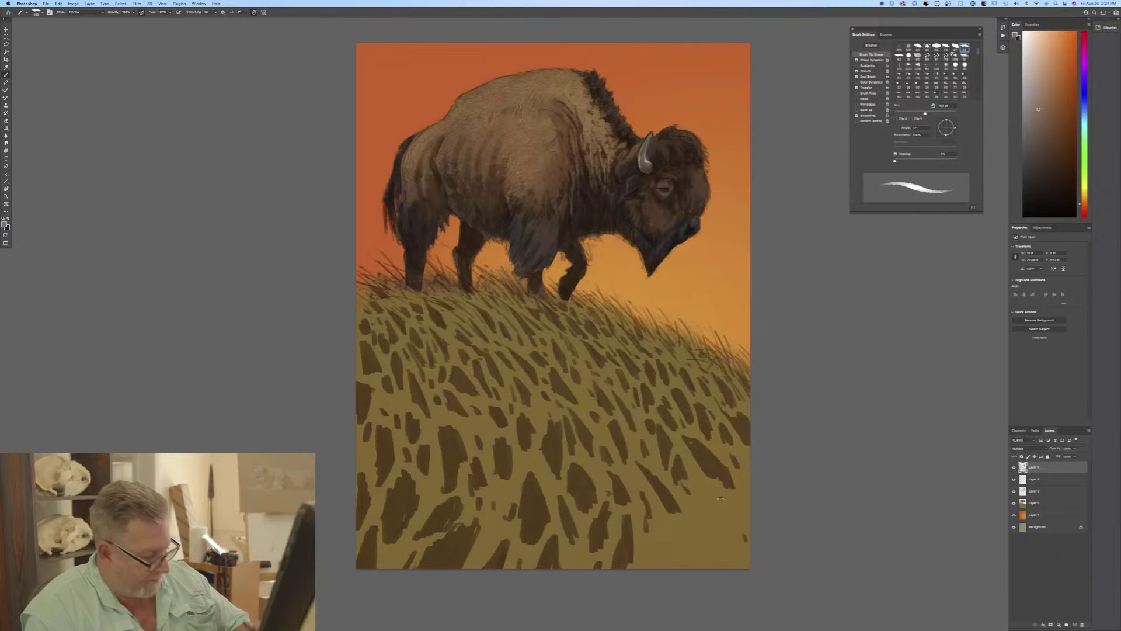
pyautogui.moveTo(721, 498)
pyautogui.mouseDown()
pyautogui.moveTo(717, 543)
pyautogui.moveTo(724, 501)
pyautogui.moveTo(751, 549)
pyautogui.moveTo(727, 567)
pyautogui.mouseUp()
pyautogui.moveTo(751, 523); pyautogui.dragTo(737, 568)
pyautogui.moveTo(731, 506); pyautogui.dragTo(716, 569)
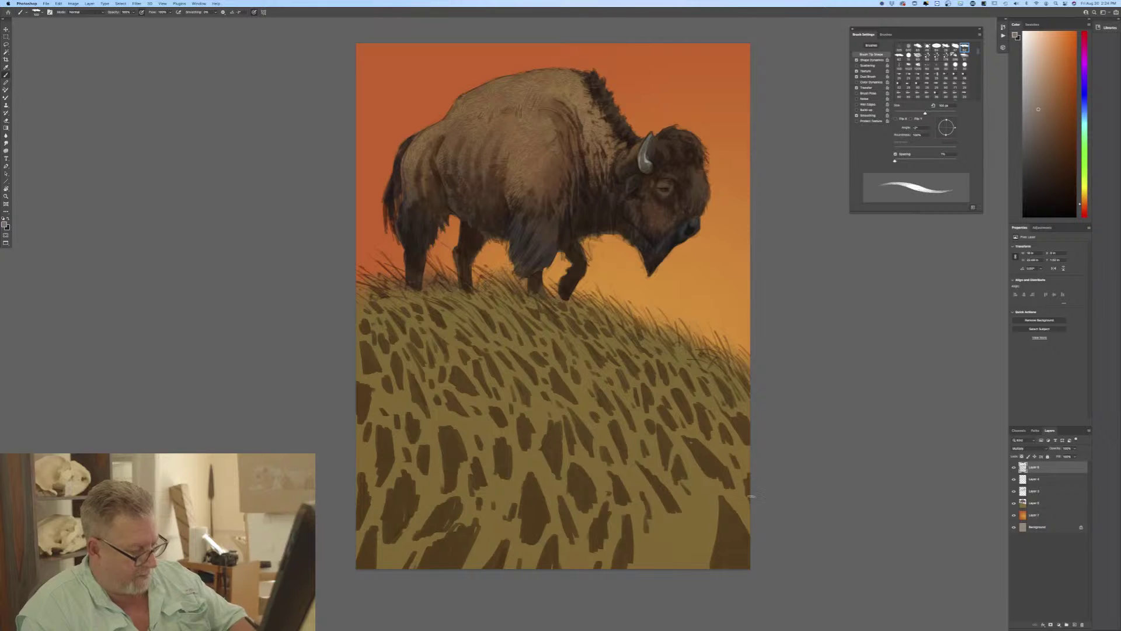
pyautogui.moveTo(703, 516)
pyautogui.mouseDown()
pyautogui.moveTo(699, 570)
pyautogui.moveTo(688, 515)
pyautogui.moveTo(672, 545)
pyautogui.moveTo(665, 525)
pyautogui.moveTo(658, 564)
pyautogui.mouseUp()
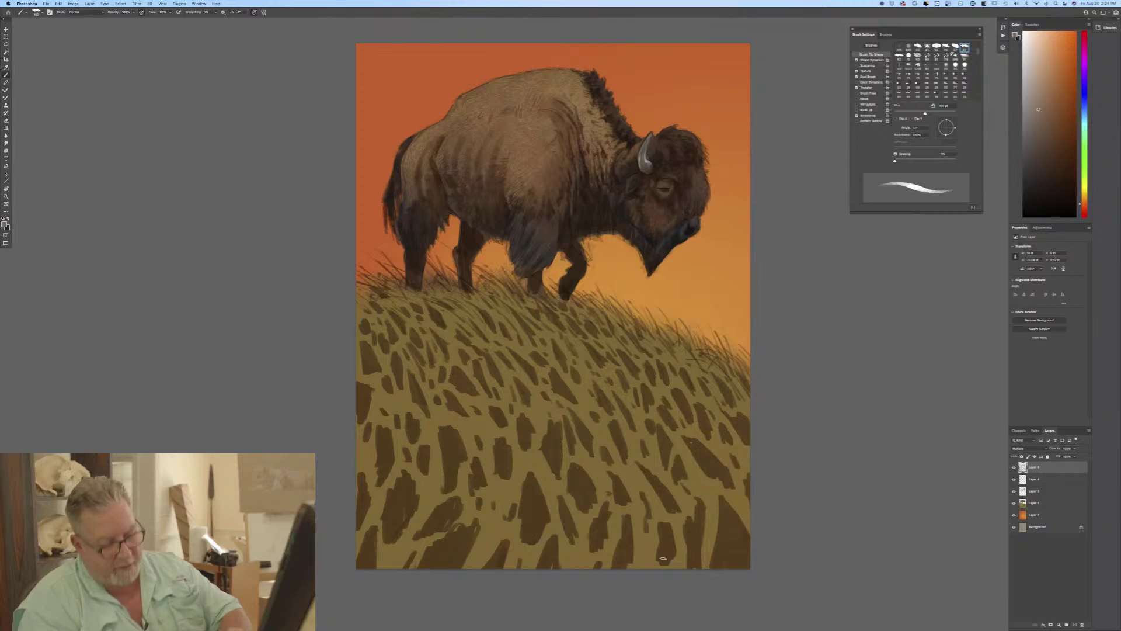
# Create a new layer above the grass shadows and set the foreground colour to a muted grey-blue.
pyautogui.click(1074, 623)
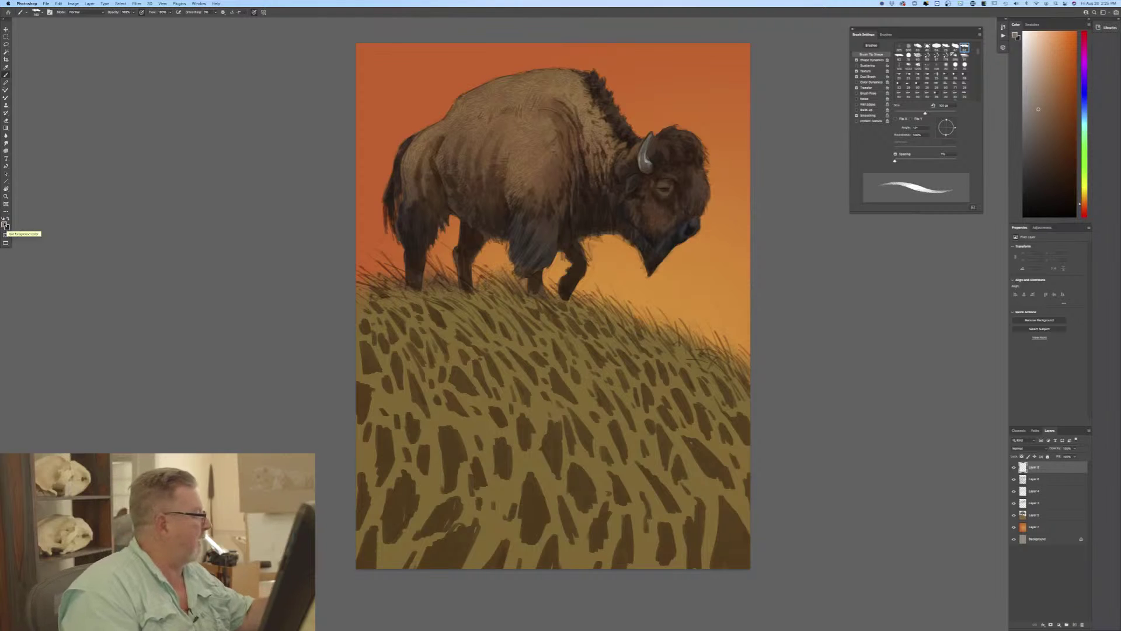
pyautogui.click(5, 224)
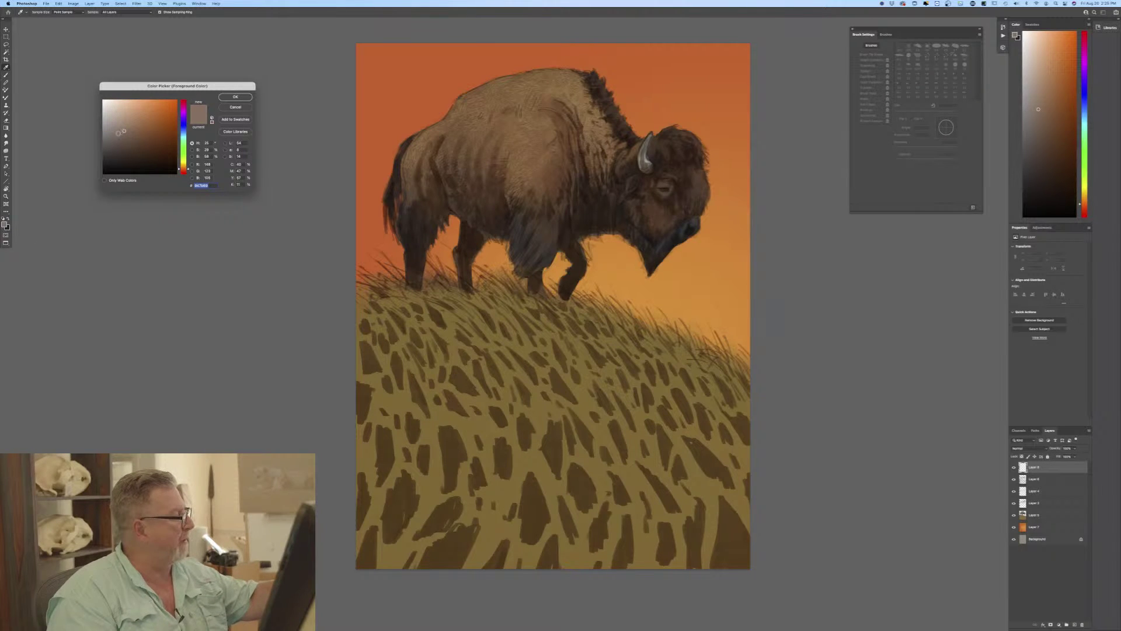
pyautogui.click(183, 134)
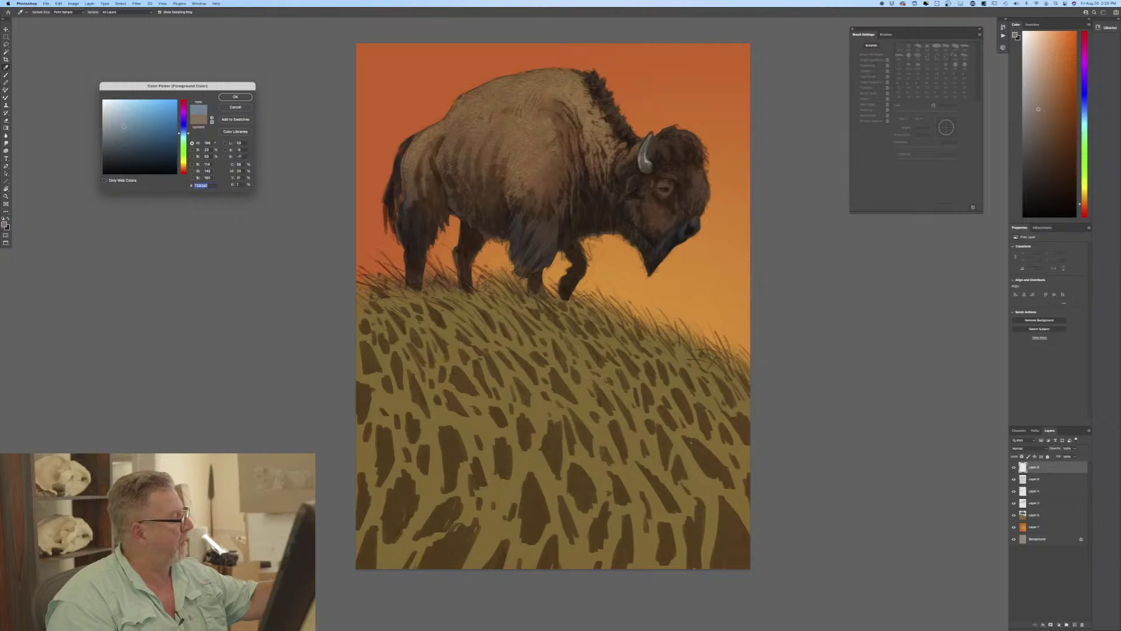
pyautogui.click(225, 97)
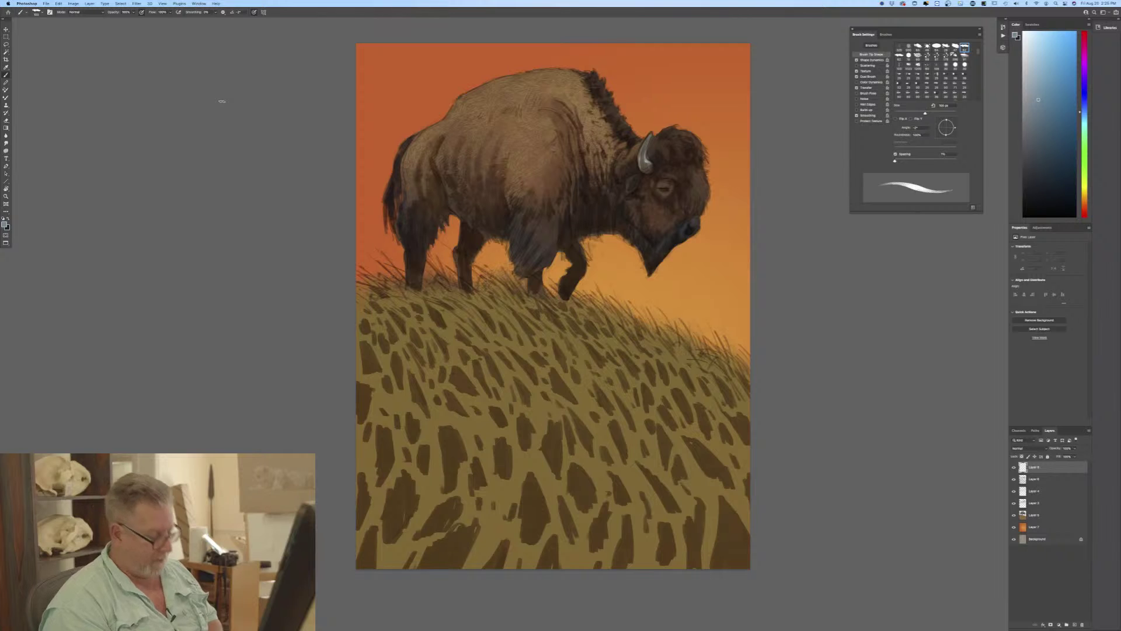
# Enlarge the brush, lay a trial blue stroke on the bison's face, and set the layer's blend mode to Multiply.
pyautogui.press(']')
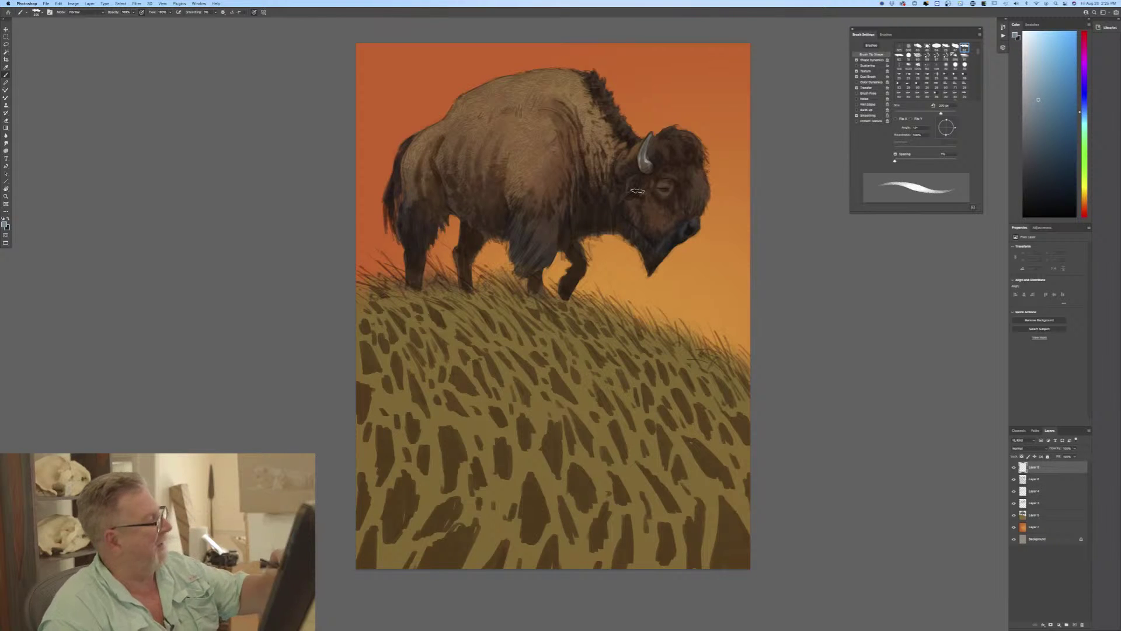
pyautogui.press(']')
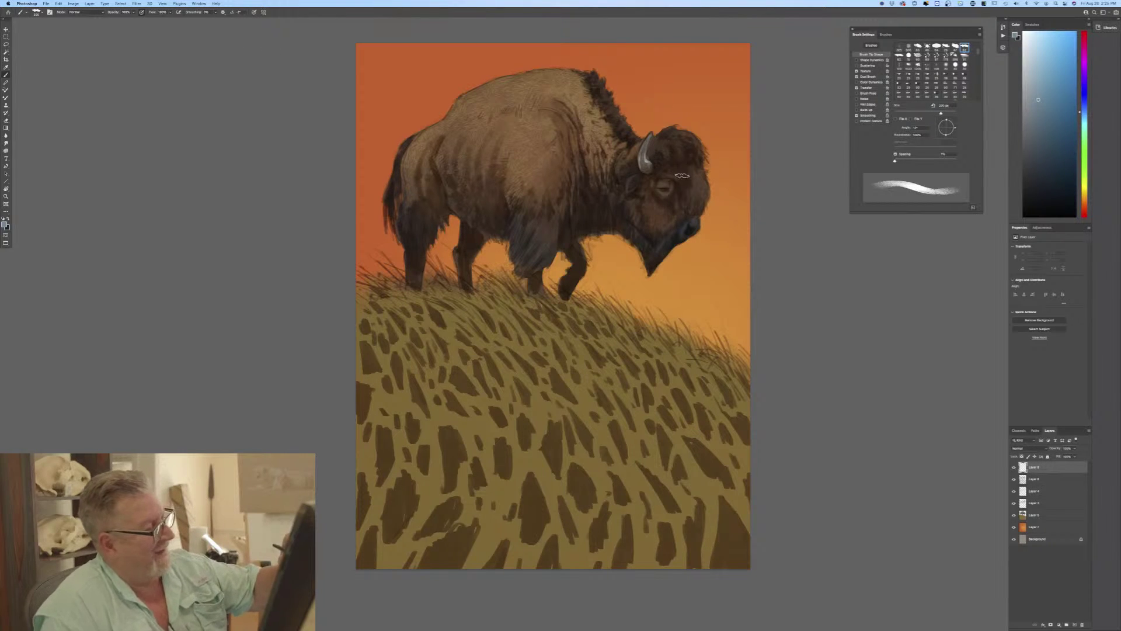
pyautogui.moveTo(684, 163); pyautogui.dragTo(684, 161)
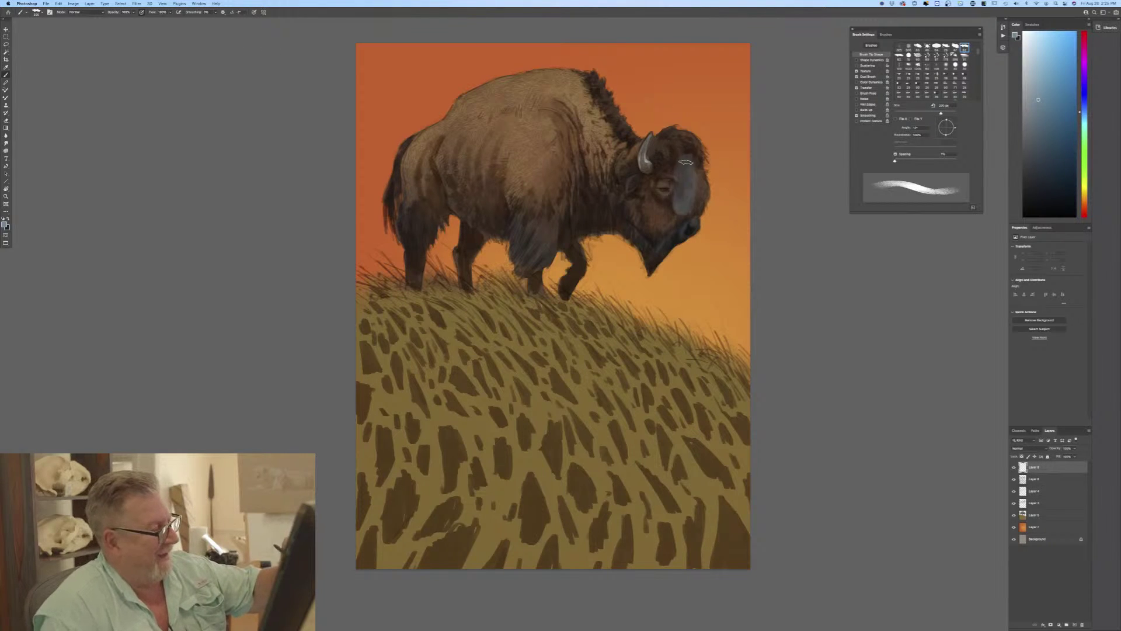
pyautogui.click(1017, 450)
pyautogui.click(1012, 473)
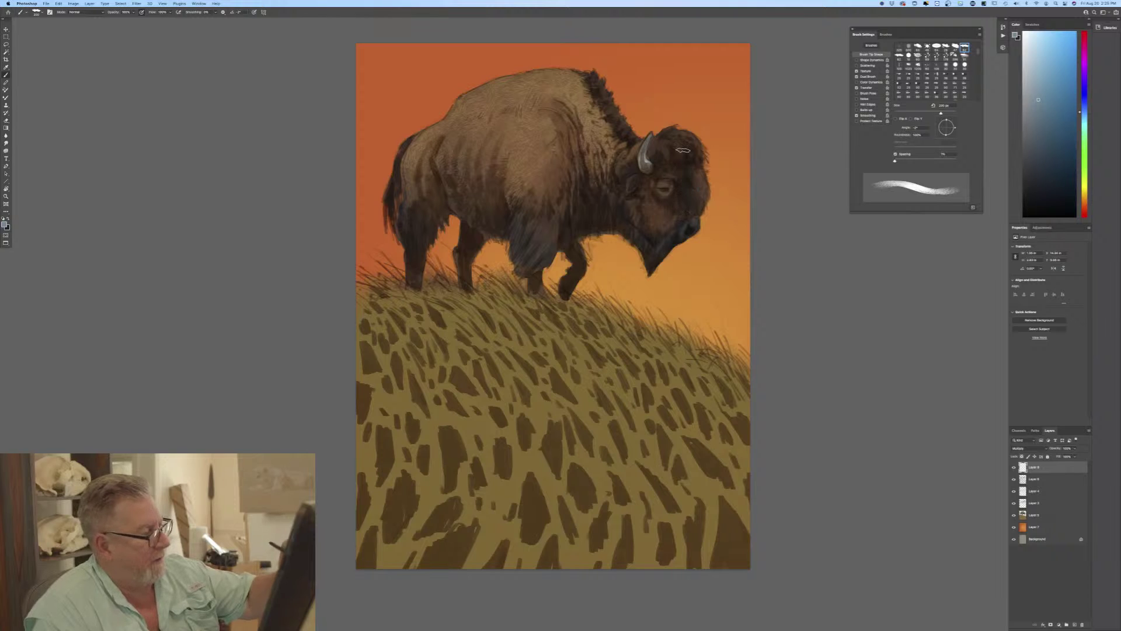
# Shade the bison's head, horn, mane, body and front legs with the grey-blue Multiply tone.
pyautogui.moveTo(683, 150)
pyautogui.mouseDown()
pyautogui.moveTo(671, 218)
pyautogui.moveTo(659, 178)
pyautogui.moveTo(645, 201)
pyautogui.moveTo(667, 235)
pyautogui.mouseUp()
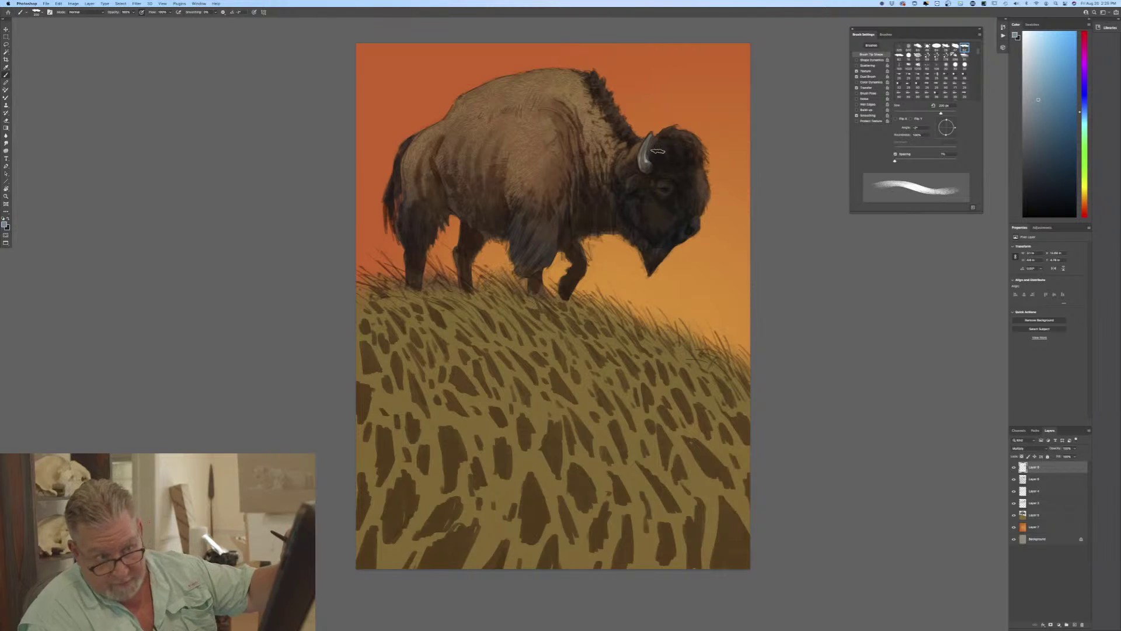
pyautogui.moveTo(646, 174)
pyautogui.mouseDown()
pyautogui.moveTo(649, 146)
pyautogui.moveTo(607, 146)
pyautogui.moveTo(575, 108)
pyautogui.moveTo(581, 82)
pyautogui.moveTo(521, 102)
pyautogui.mouseUp()
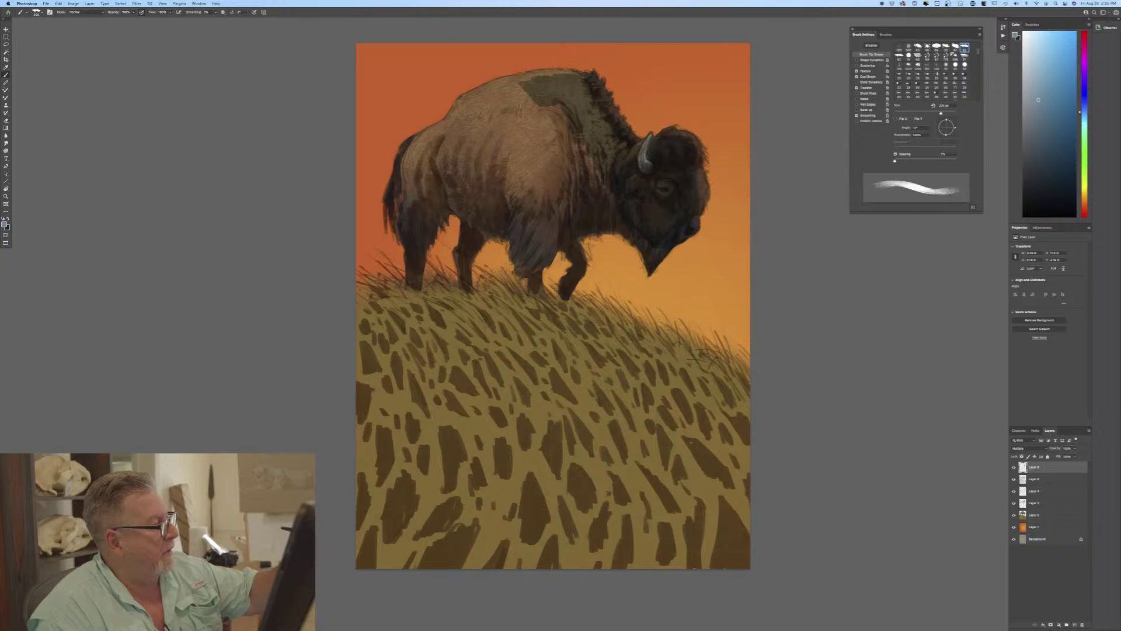
pyautogui.moveTo(581, 148)
pyautogui.mouseDown()
pyautogui.moveTo(610, 214)
pyautogui.moveTo(571, 184)
pyautogui.moveTo(560, 151)
pyautogui.mouseUp()
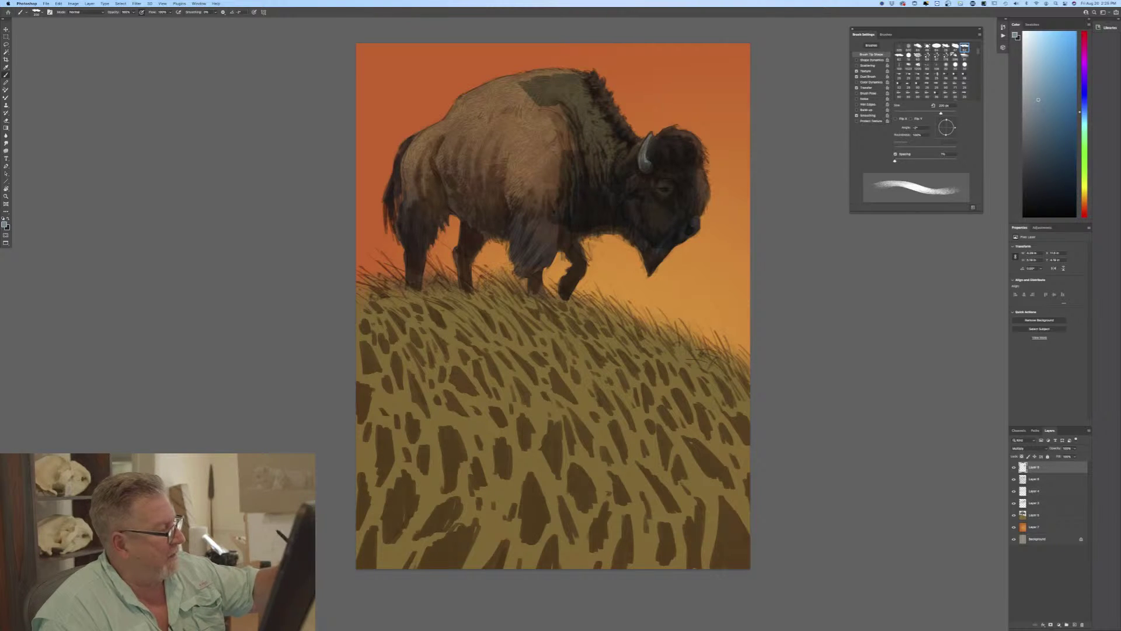
pyautogui.moveTo(557, 214)
pyautogui.mouseDown()
pyautogui.moveTo(543, 149)
pyautogui.moveTo(514, 119)
pyautogui.moveTo(526, 96)
pyautogui.moveTo(554, 146)
pyautogui.moveTo(570, 111)
pyautogui.moveTo(569, 134)
pyautogui.moveTo(500, 82)
pyautogui.moveTo(525, 93)
pyautogui.moveTo(467, 106)
pyautogui.moveTo(467, 129)
pyautogui.moveTo(508, 147)
pyautogui.moveTo(512, 193)
pyautogui.moveTo(432, 129)
pyautogui.moveTo(410, 164)
pyautogui.moveTo(407, 186)
pyautogui.moveTo(452, 167)
pyautogui.moveTo(507, 218)
pyautogui.moveTo(470, 213)
pyautogui.moveTo(466, 199)
pyautogui.moveTo(543, 248)
pyautogui.moveTo(540, 263)
pyautogui.moveTo(520, 246)
pyautogui.moveTo(535, 296)
pyautogui.mouseUp()
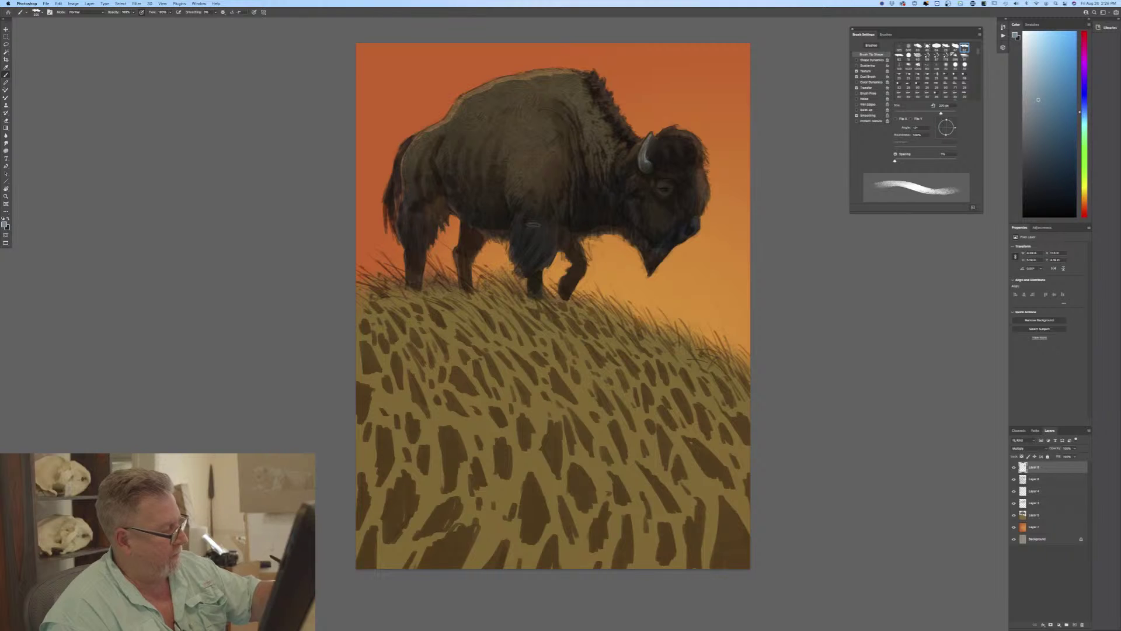
pyautogui.moveTo(570, 236); pyautogui.dragTo(574, 257)
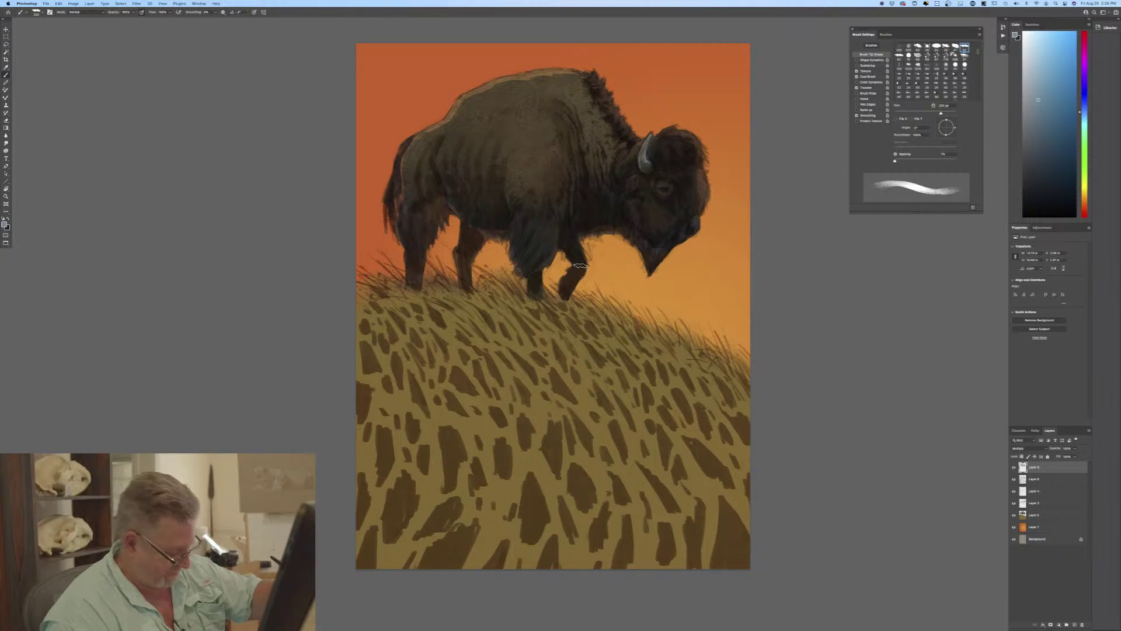
# Shade both hind legs with a smaller brush and deepen the blue shadow along the rump and back.
pyautogui.press('[')
pyautogui.press('[')
pyautogui.press('[')
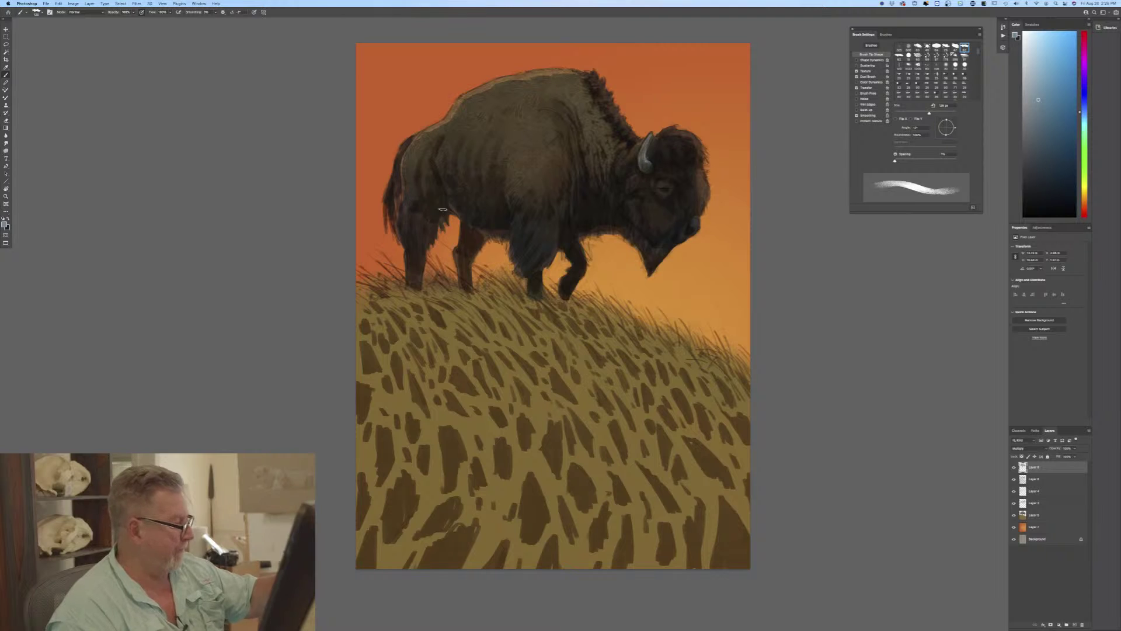
pyautogui.moveTo(443, 209)
pyautogui.mouseDown()
pyautogui.moveTo(420, 234)
pyautogui.moveTo(409, 198)
pyautogui.moveTo(415, 270)
pyautogui.mouseUp()
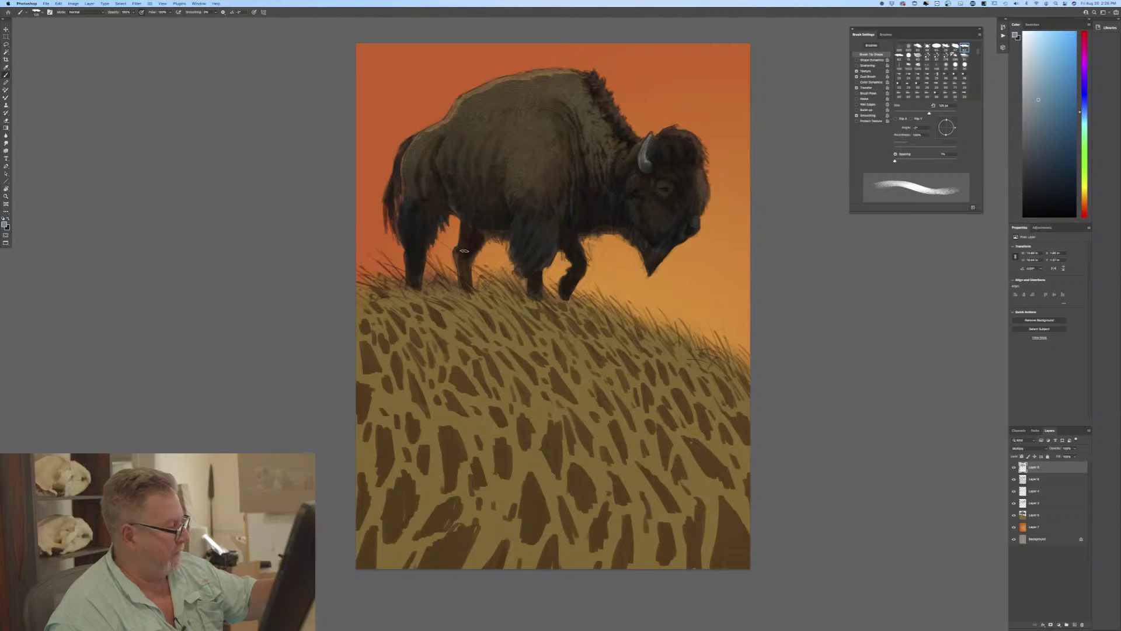
pyautogui.moveTo(465, 261); pyautogui.dragTo(466, 285)
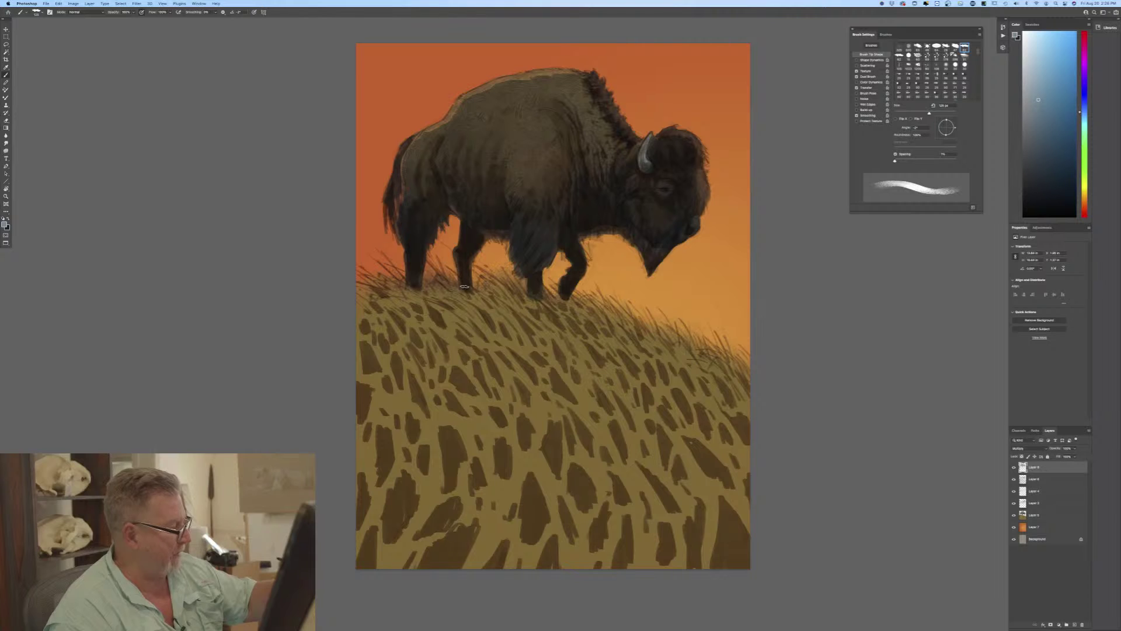
pyautogui.moveTo(456, 111); pyautogui.dragTo(424, 151)
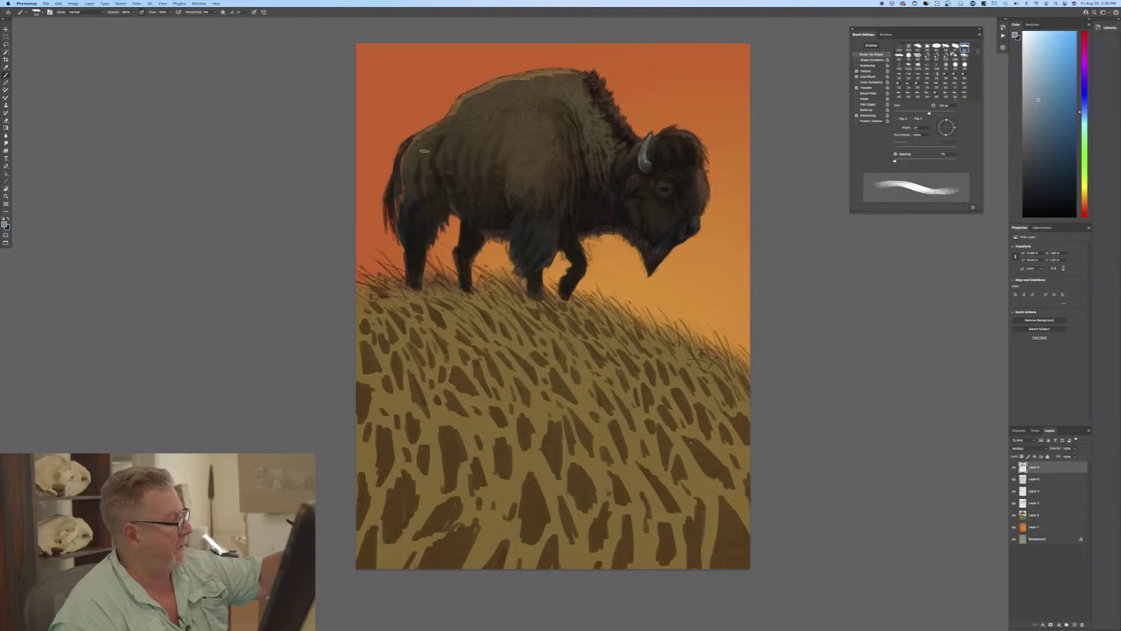
pyautogui.moveTo(495, 87)
pyautogui.mouseDown()
pyautogui.moveTo(451, 130)
pyautogui.moveTo(502, 96)
pyautogui.mouseUp()
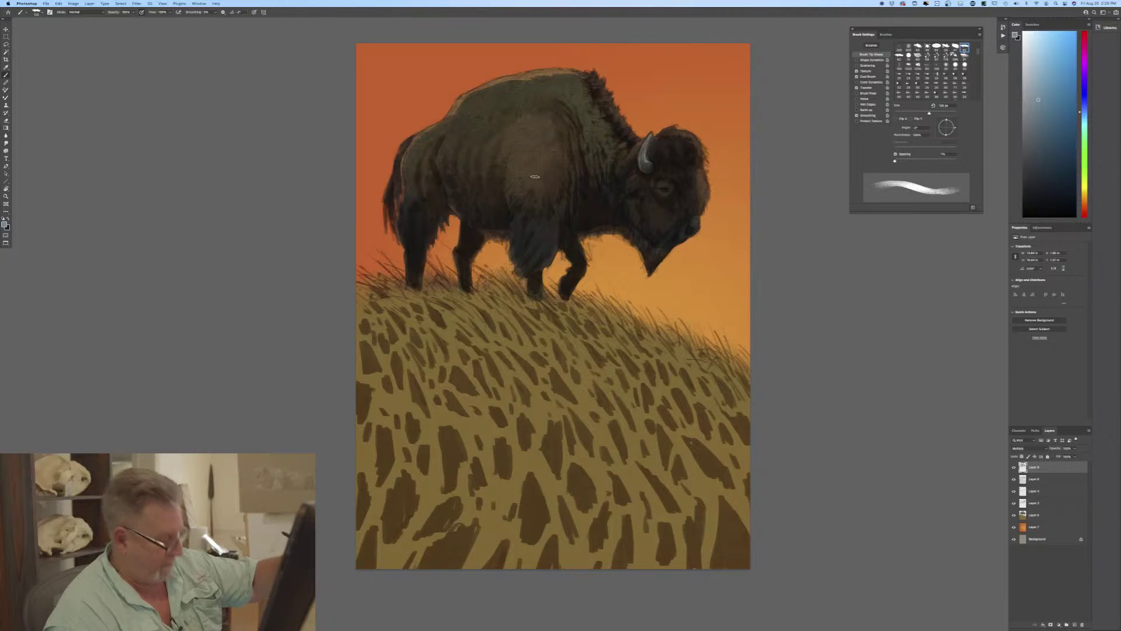
# Enlarge the brush and lay the blue shadow over the upper-left hill beneath the bison's hind hooves.
pyautogui.press(']')
pyautogui.press(']')
pyautogui.press(']')
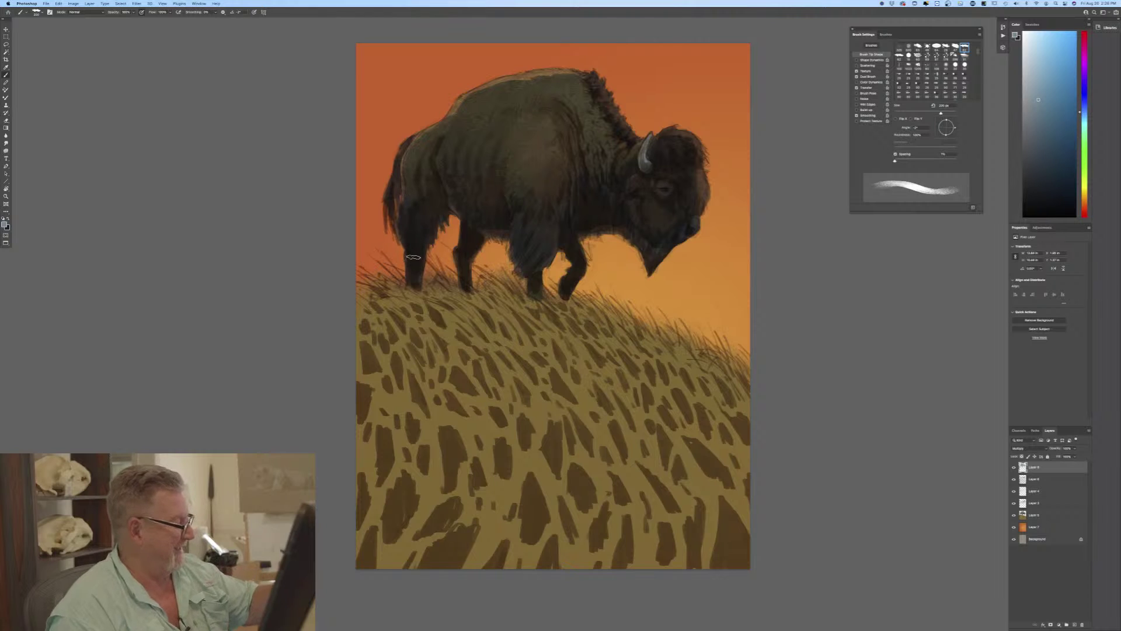
pyautogui.moveTo(412, 289)
pyautogui.mouseDown()
pyautogui.moveTo(406, 330)
pyautogui.moveTo(390, 290)
pyautogui.moveTo(377, 326)
pyautogui.moveTo(368, 315)
pyautogui.moveTo(363, 325)
pyautogui.moveTo(378, 330)
pyautogui.moveTo(410, 266)
pyautogui.moveTo(418, 328)
pyautogui.moveTo(432, 329)
pyautogui.moveTo(432, 291)
pyautogui.moveTo(447, 324)
pyautogui.moveTo(437, 286)
pyautogui.moveTo(456, 309)
pyautogui.moveTo(447, 289)
pyautogui.moveTo(493, 313)
pyautogui.mouseUp()
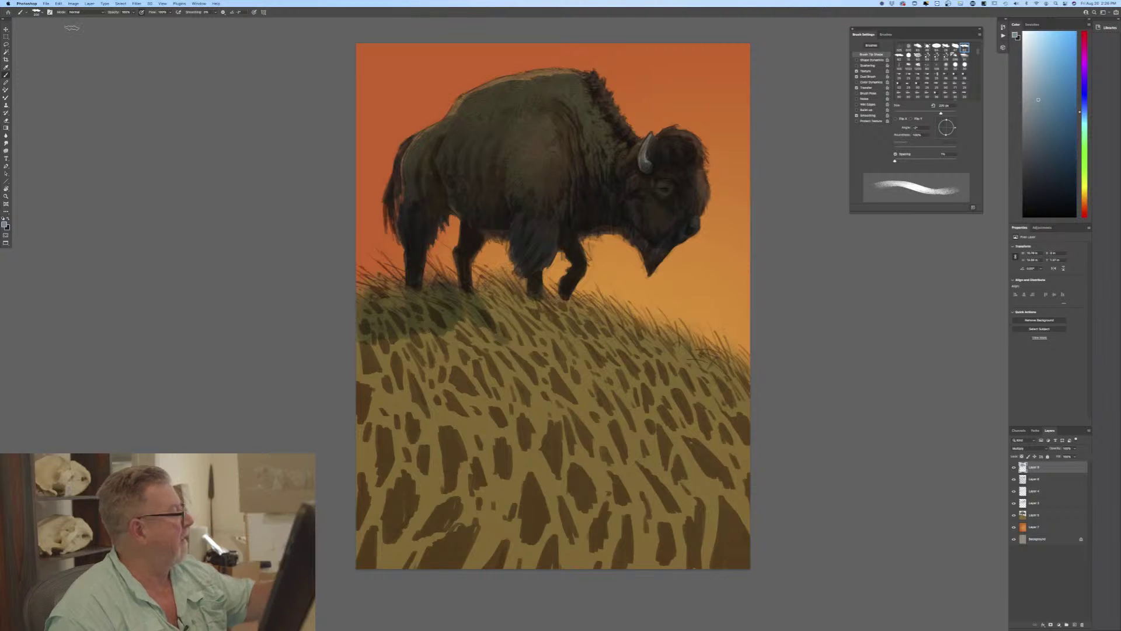
# Switch to a much larger textured brush and cover the whole grassy hill with the blue Multiply shadow.
pyautogui.click(37, 12)
pyautogui.click(44, 175)
pyautogui.press('Return')
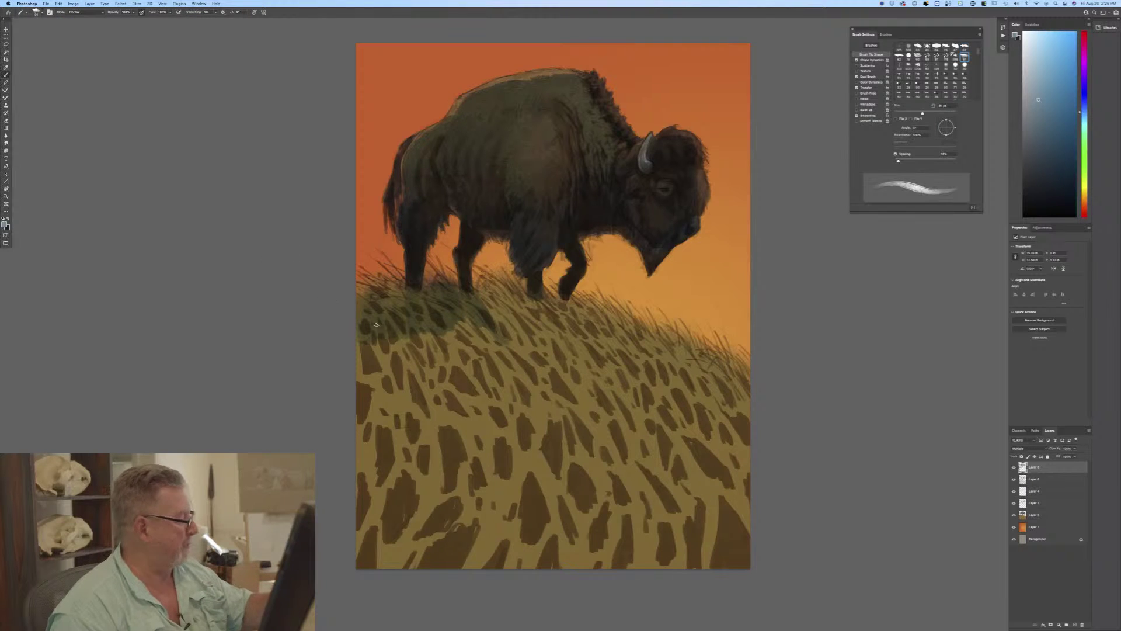
pyautogui.press(']')
pyautogui.press(']')
pyautogui.press(']')
pyautogui.press(']')
pyautogui.press(']')
pyautogui.press(']')
pyautogui.press(']')
pyautogui.press(']')
pyautogui.press(']')
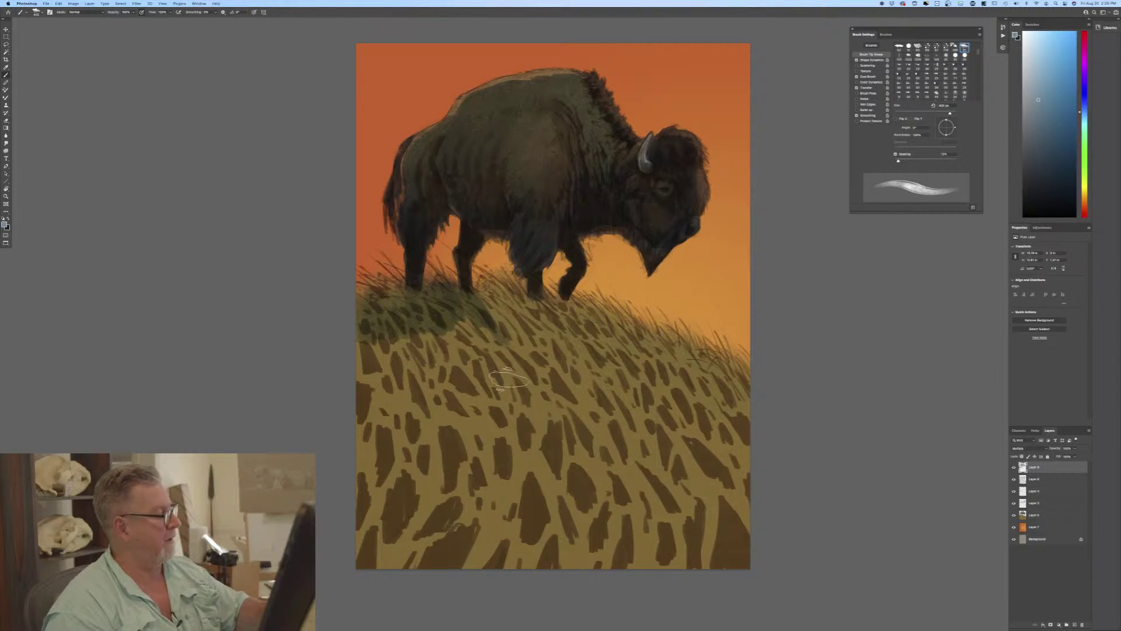
pyautogui.moveTo(528, 443)
pyautogui.mouseDown()
pyautogui.moveTo(476, 330)
pyautogui.moveTo(421, 403)
pyautogui.moveTo(365, 327)
pyautogui.moveTo(374, 444)
pyautogui.mouseUp()
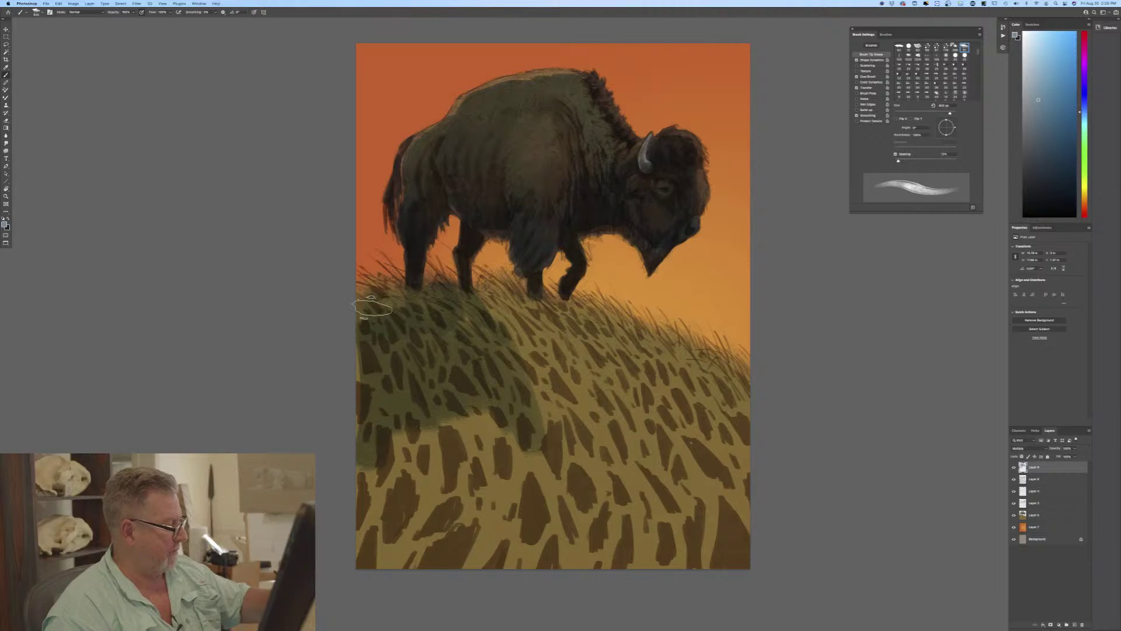
pyautogui.moveTo(414, 319)
pyautogui.mouseDown()
pyautogui.moveTo(362, 287)
pyautogui.moveTo(703, 368)
pyautogui.moveTo(763, 463)
pyautogui.moveTo(671, 443)
pyautogui.moveTo(561, 397)
pyautogui.moveTo(468, 326)
pyautogui.moveTo(484, 538)
pyautogui.moveTo(438, 575)
pyautogui.moveTo(388, 438)
pyautogui.moveTo(369, 443)
pyautogui.moveTo(438, 535)
pyautogui.moveTo(659, 550)
pyautogui.moveTo(726, 513)
pyautogui.moveTo(736, 432)
pyautogui.mouseUp()
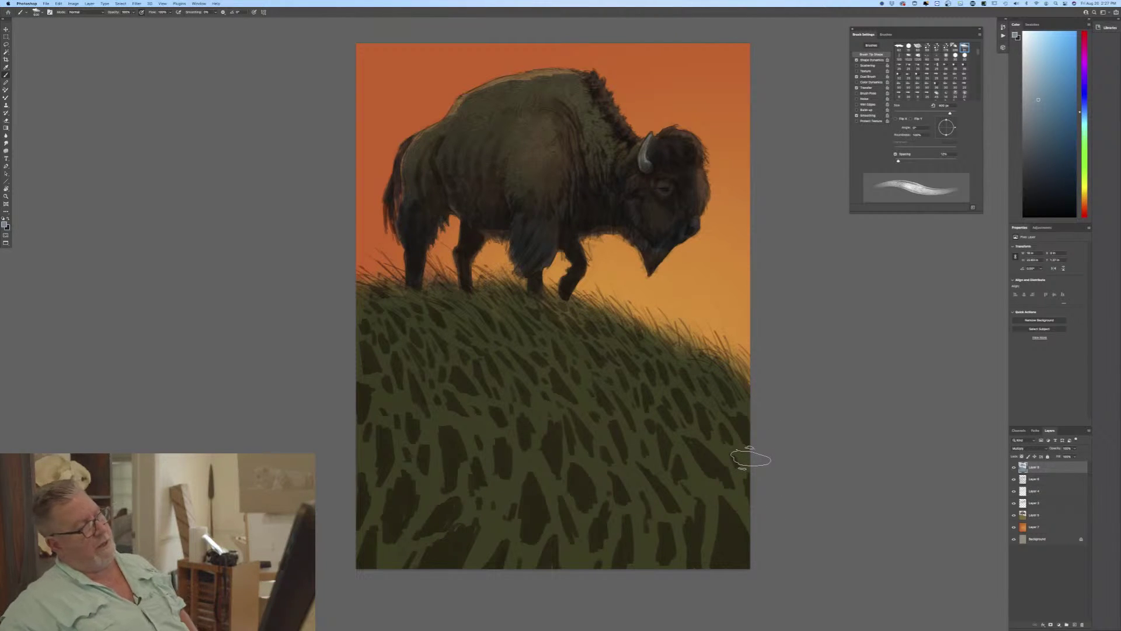
# Reduce the brush size, add another layer, and set the foreground colour to a lighter grey-green based on the hill's shadowed grass.
pyautogui.press('[')
pyautogui.press('[')
pyautogui.press('[')
pyautogui.press('[')
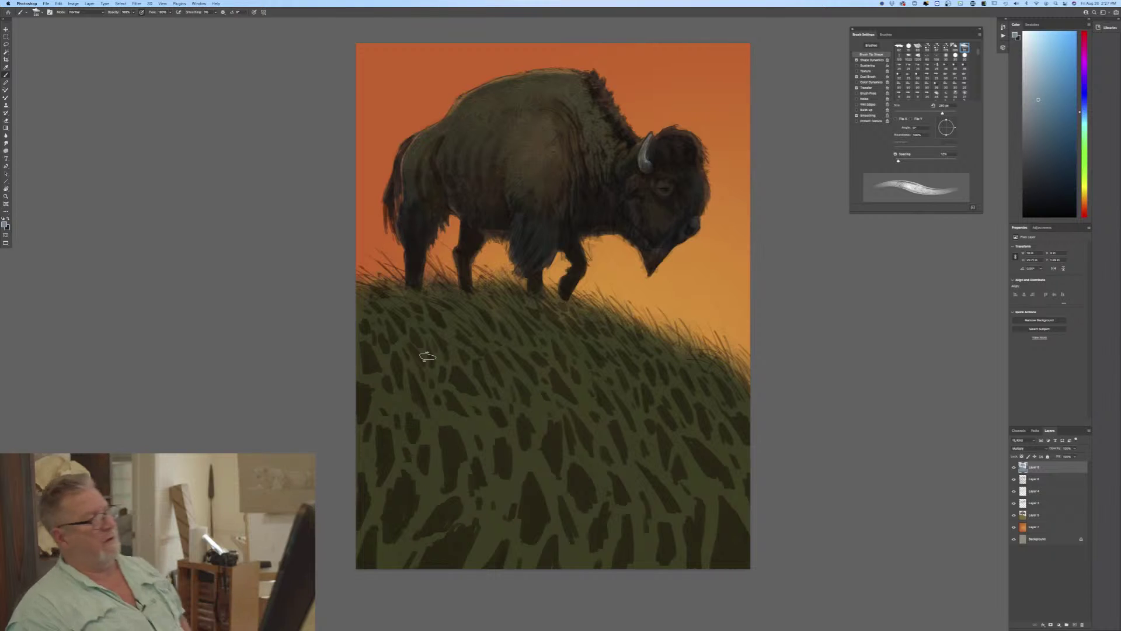
pyautogui.click(1074, 625)
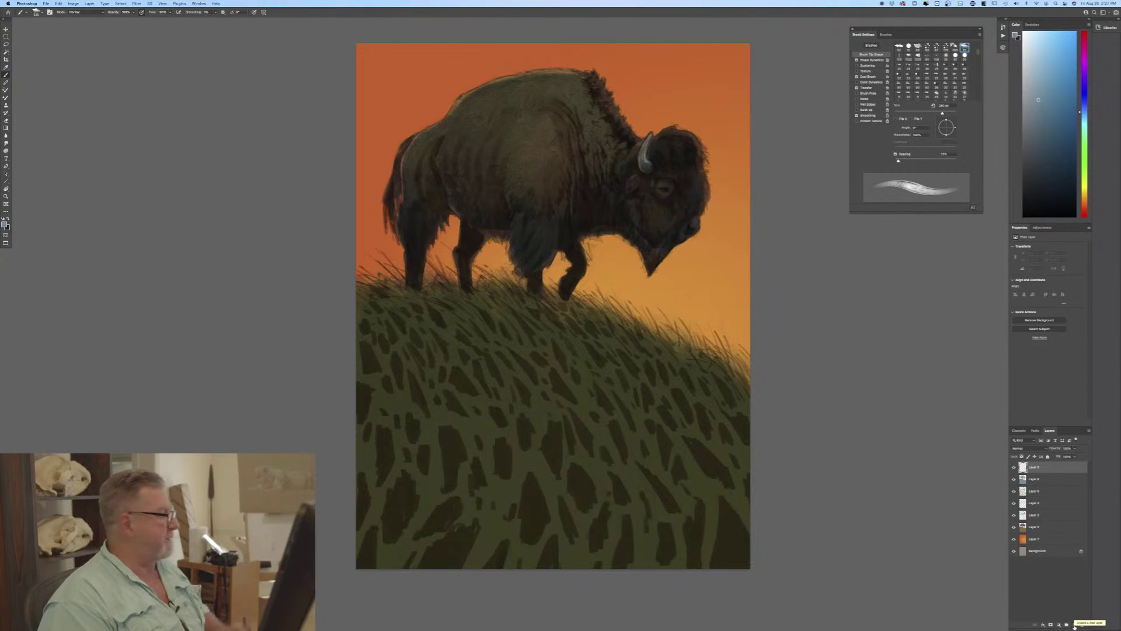
pyautogui.click(5, 224)
pyautogui.click(520, 350)
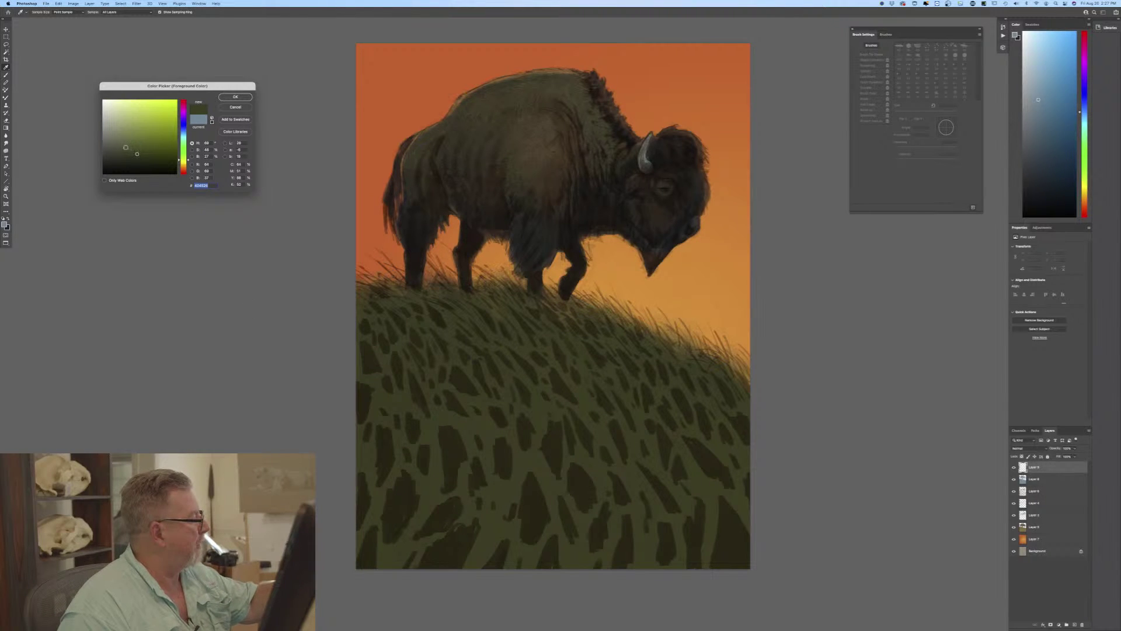
pyautogui.click(125, 147)
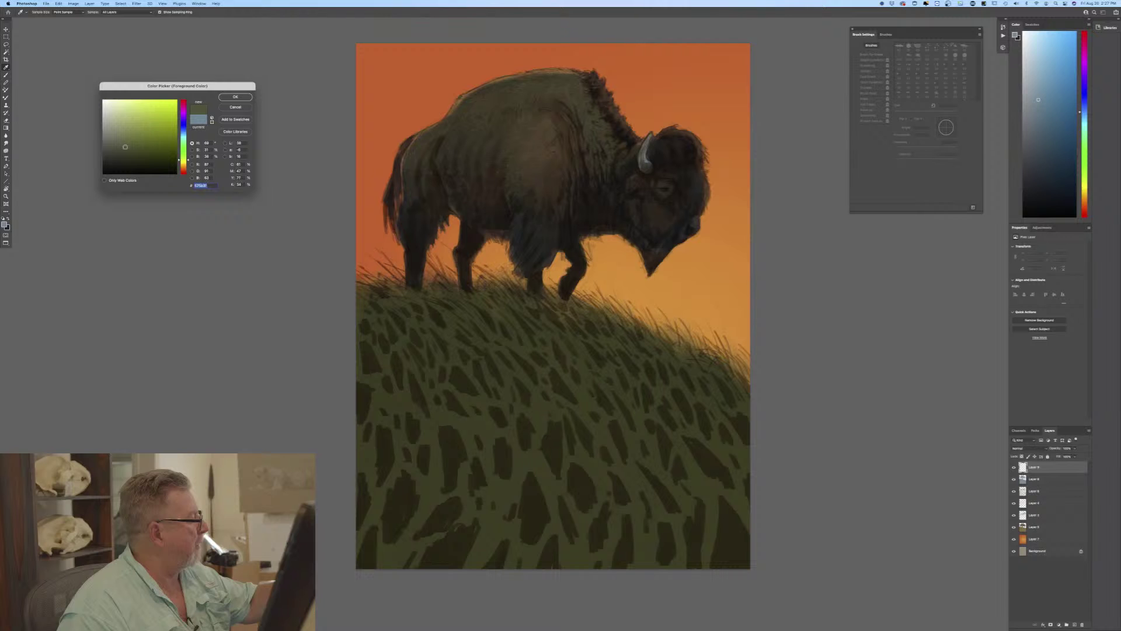
pyautogui.click(228, 98)
# Choose the small tapered brush preset and paint a trial grass blade on the upper hill below the bison.
pyautogui.press('b')
pyautogui.click(38, 13)
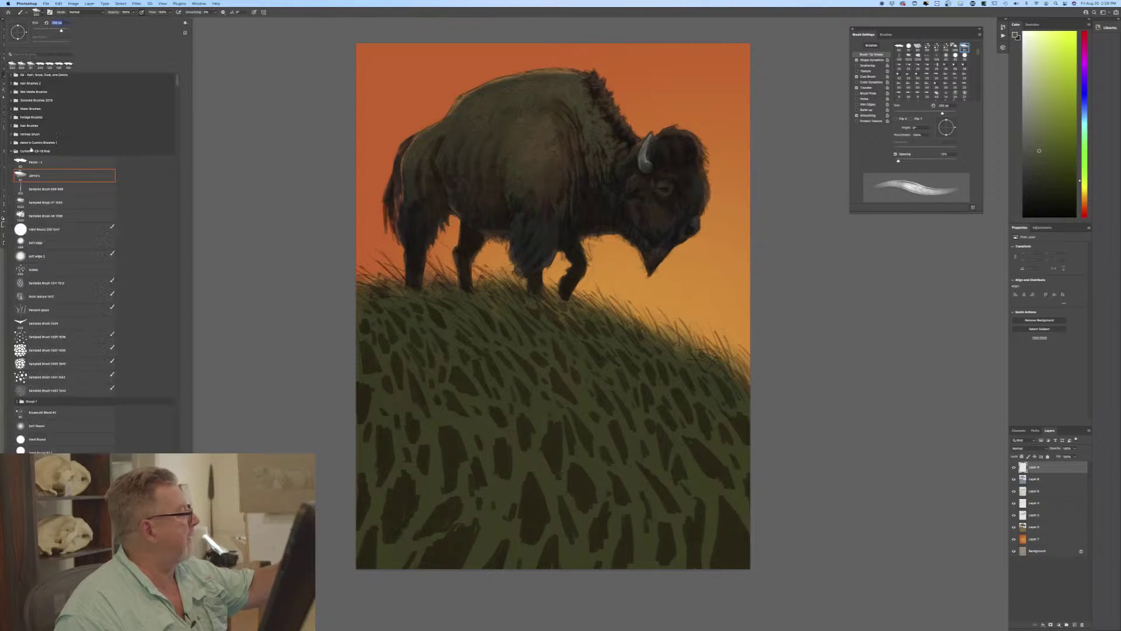
pyautogui.click(32, 162)
pyautogui.click(331, 313)
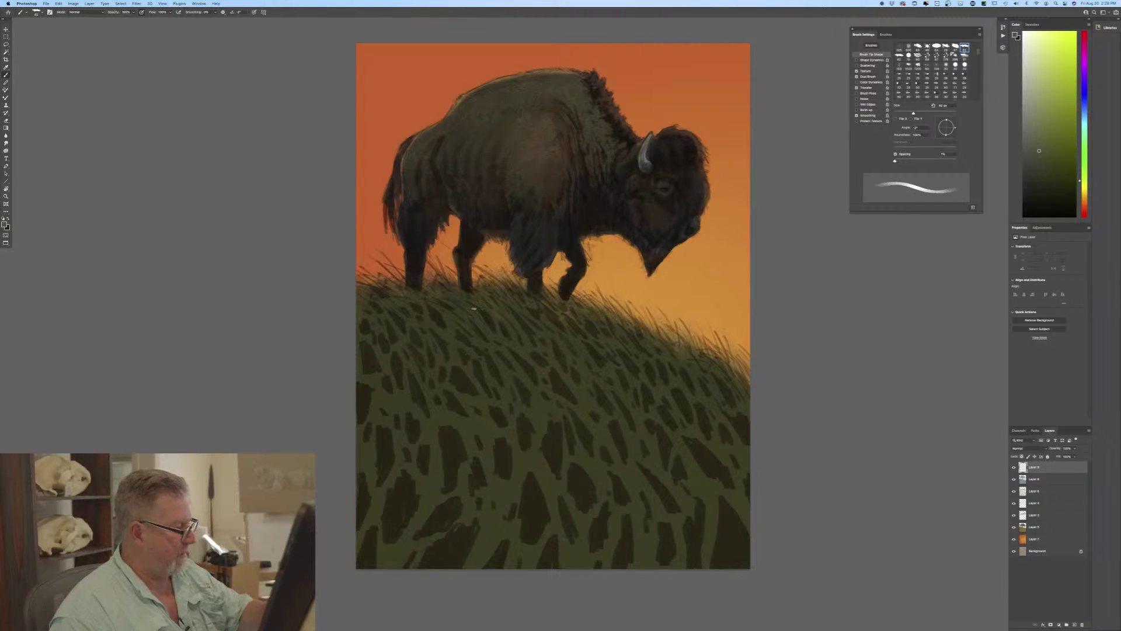
pyautogui.moveTo(478, 305); pyautogui.dragTo(498, 320)
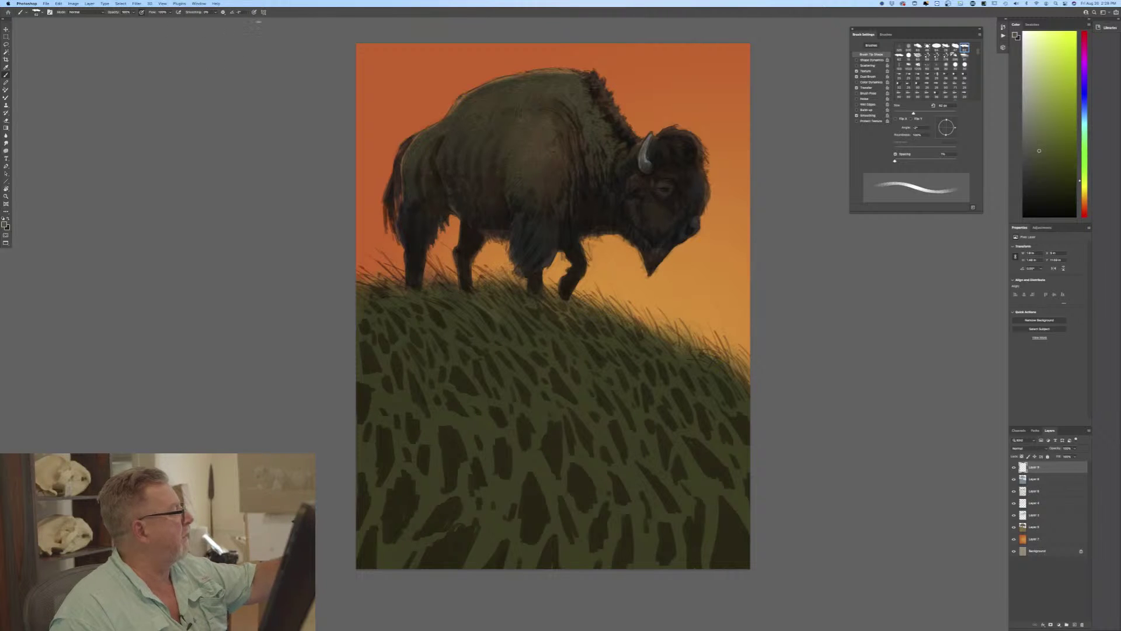
# Adjust the tapered brush's size and paint light grey-green grass blades over the upper-left hill and along the crest towards the right.
pyautogui.press(']')
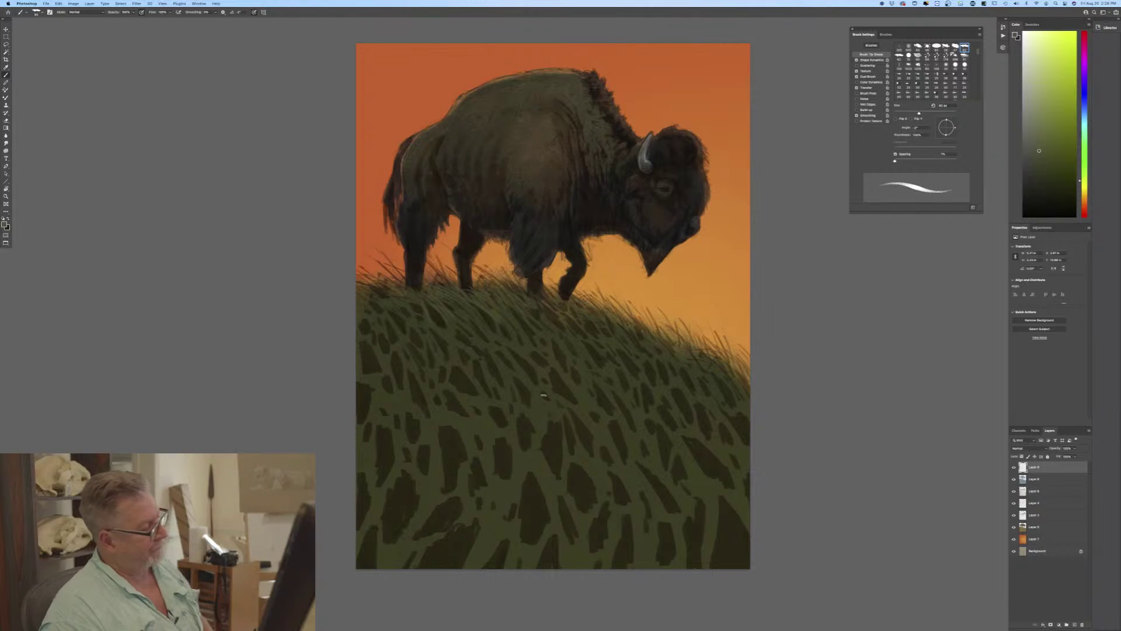
pyautogui.press('[')
pyautogui.moveTo(439, 314); pyautogui.dragTo(444, 336)
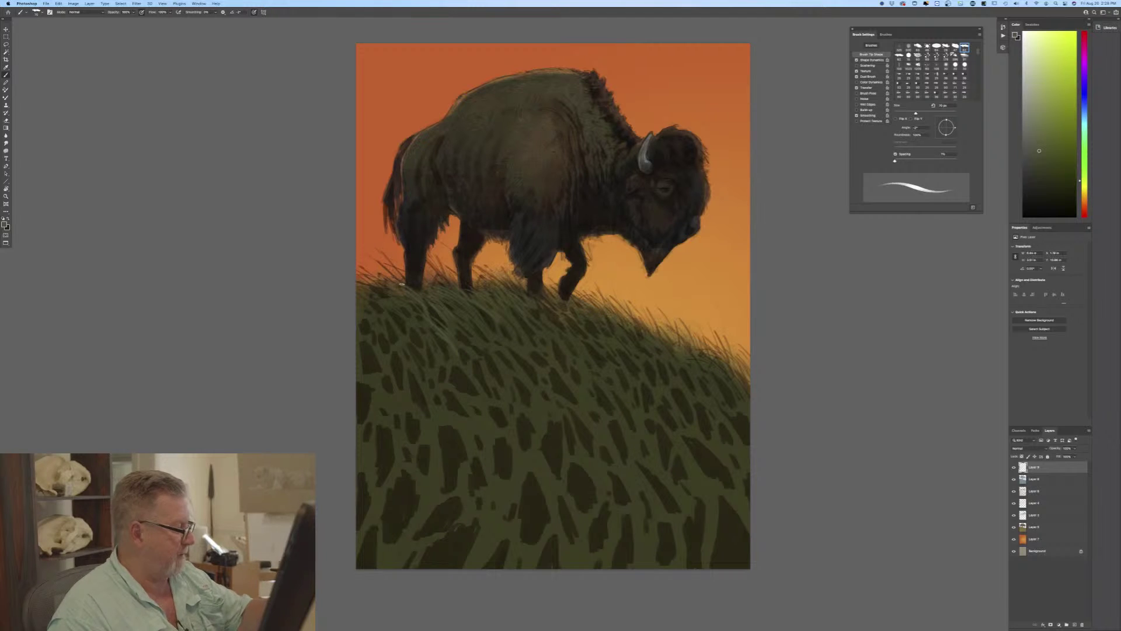
pyautogui.moveTo(402, 284); pyautogui.dragTo(370, 269)
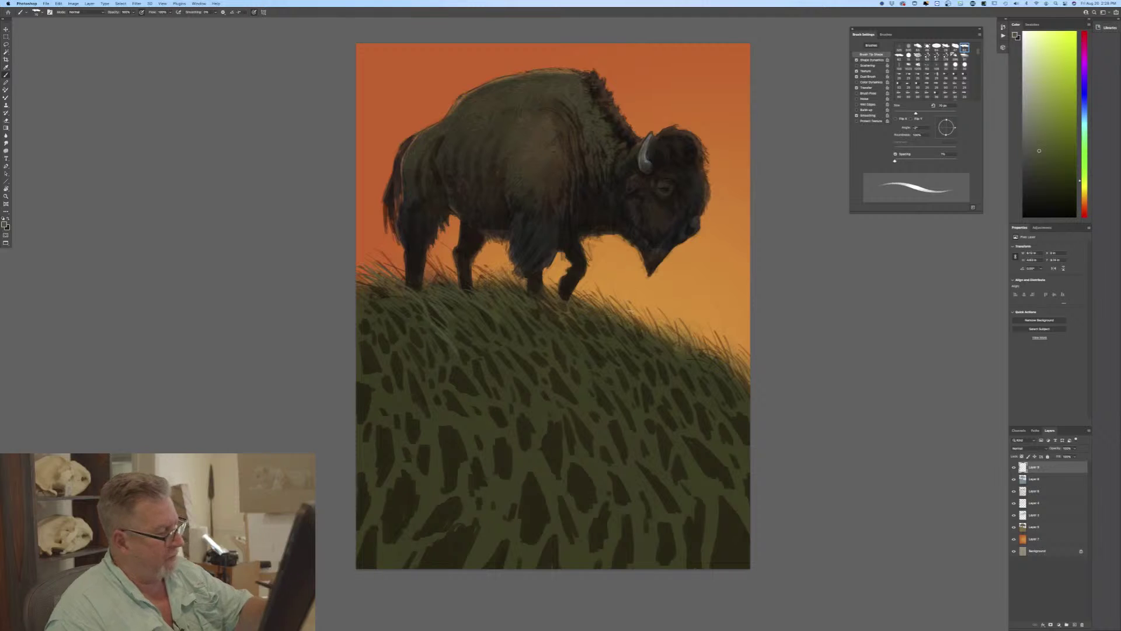
pyautogui.moveTo(626, 311)
pyautogui.mouseDown()
pyautogui.moveTo(610, 298)
pyautogui.moveTo(652, 310)
pyautogui.mouseUp()
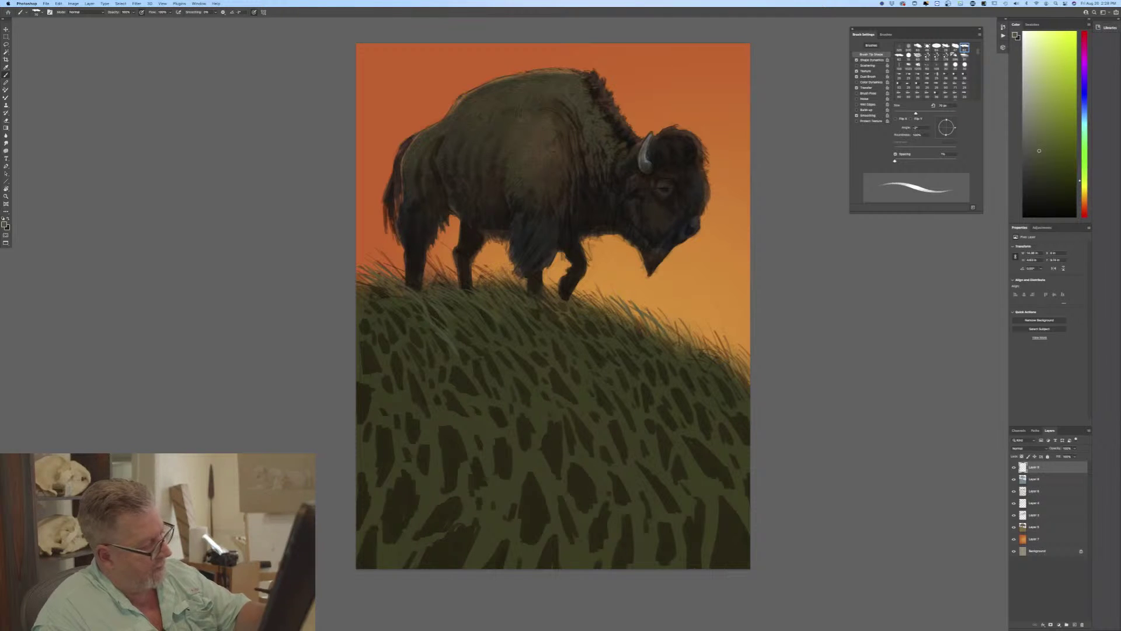
pyautogui.moveTo(701, 343); pyautogui.dragTo(668, 316)
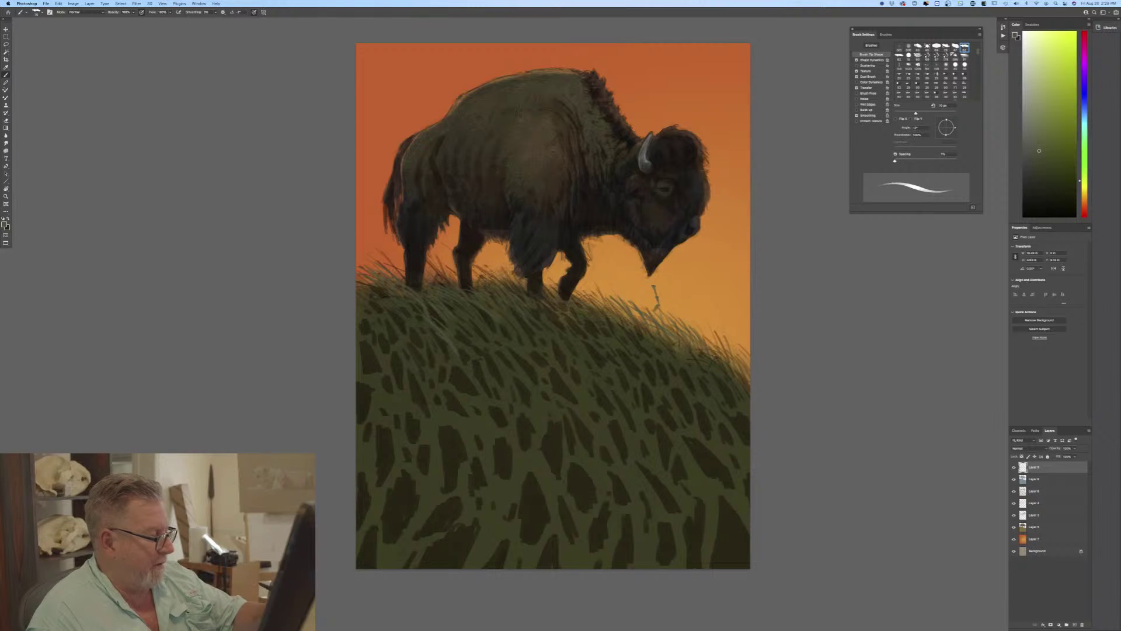
# Paint more blades on the slope below the bison's head and add tall grass stalks rising against the orange sky.
pyautogui.press('super+plus')
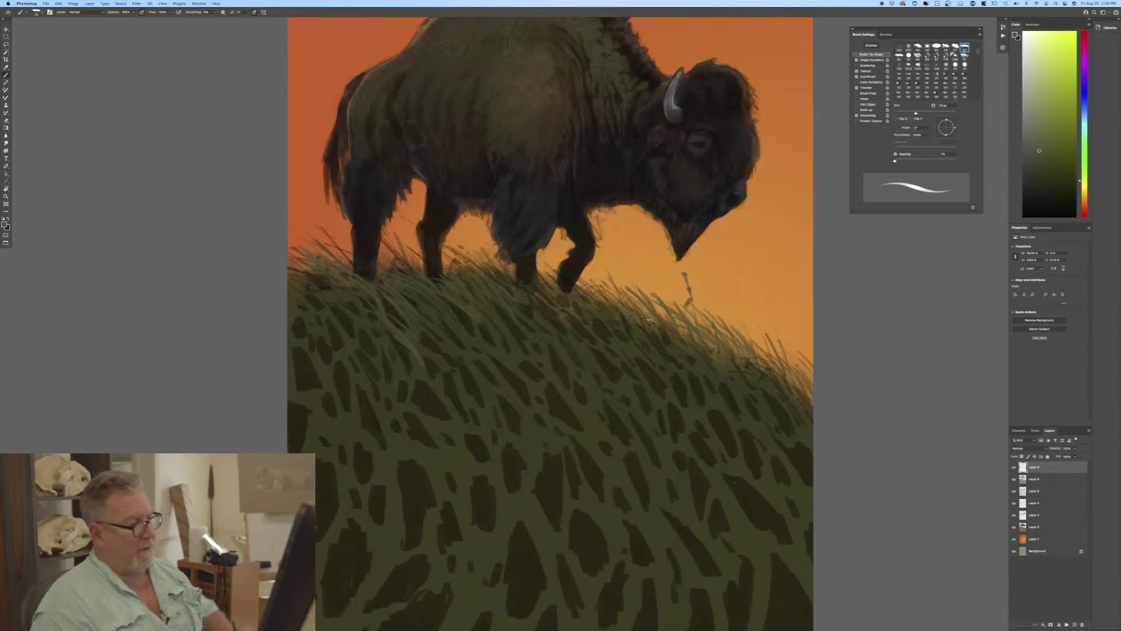
pyautogui.moveTo(702, 385)
pyautogui.mouseDown()
pyautogui.moveTo(696, 352)
pyautogui.moveTo(699, 374)
pyautogui.moveTo(672, 339)
pyautogui.moveTo(699, 389)
pyautogui.moveTo(667, 342)
pyautogui.moveTo(679, 368)
pyautogui.moveTo(657, 352)
pyautogui.moveTo(648, 324)
pyautogui.mouseUp()
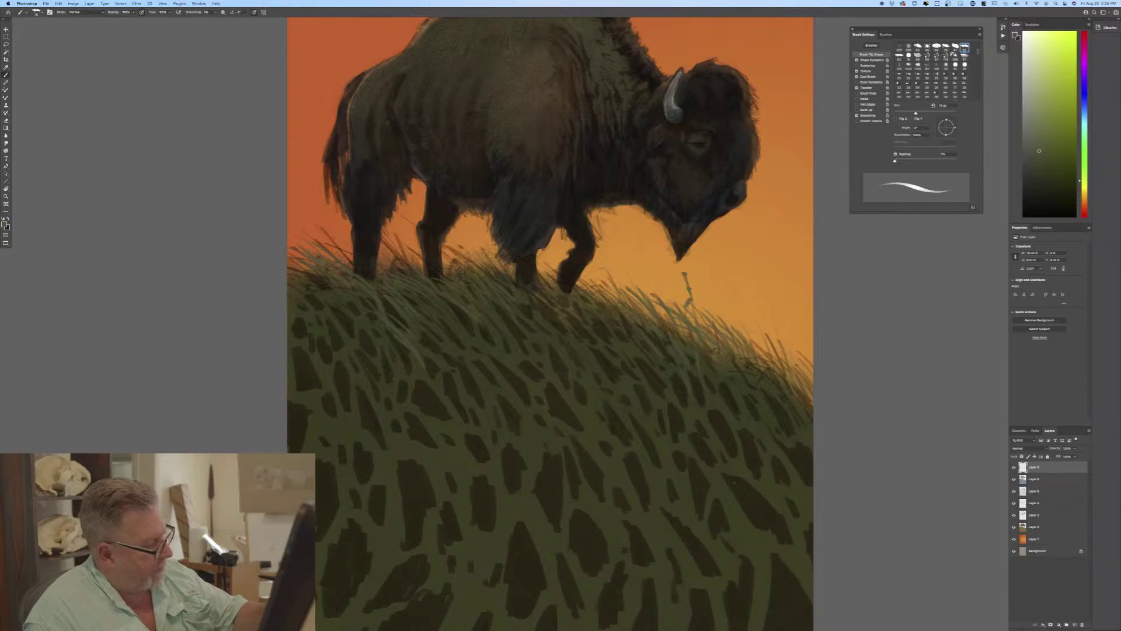
pyautogui.moveTo(612, 289); pyautogui.dragTo(598, 277)
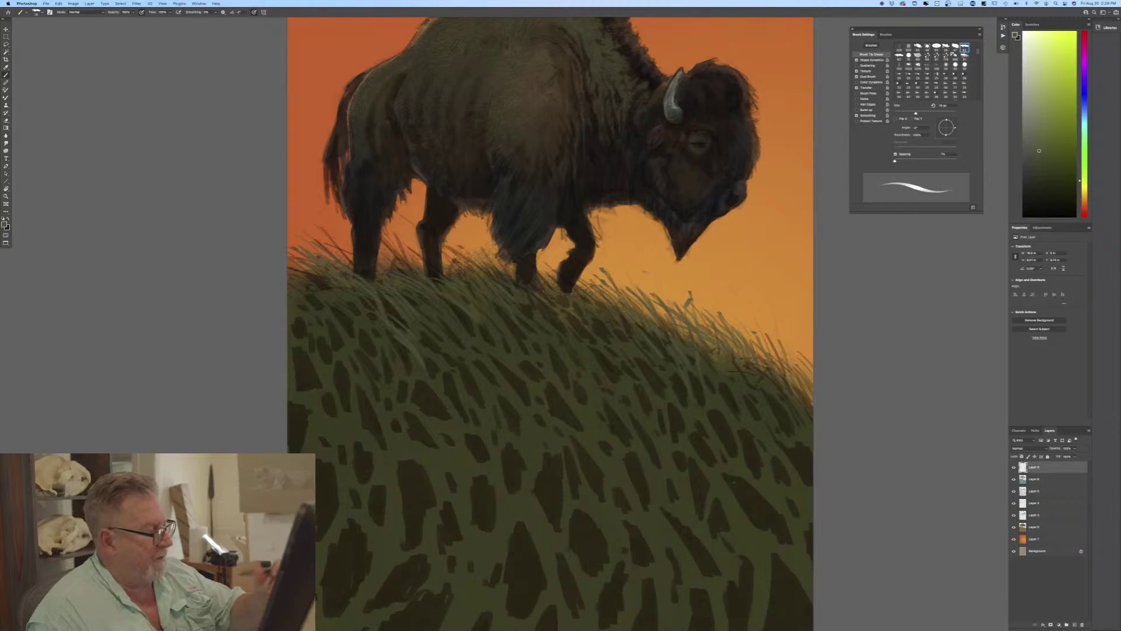
pyautogui.moveTo(637, 263); pyautogui.dragTo(658, 295)
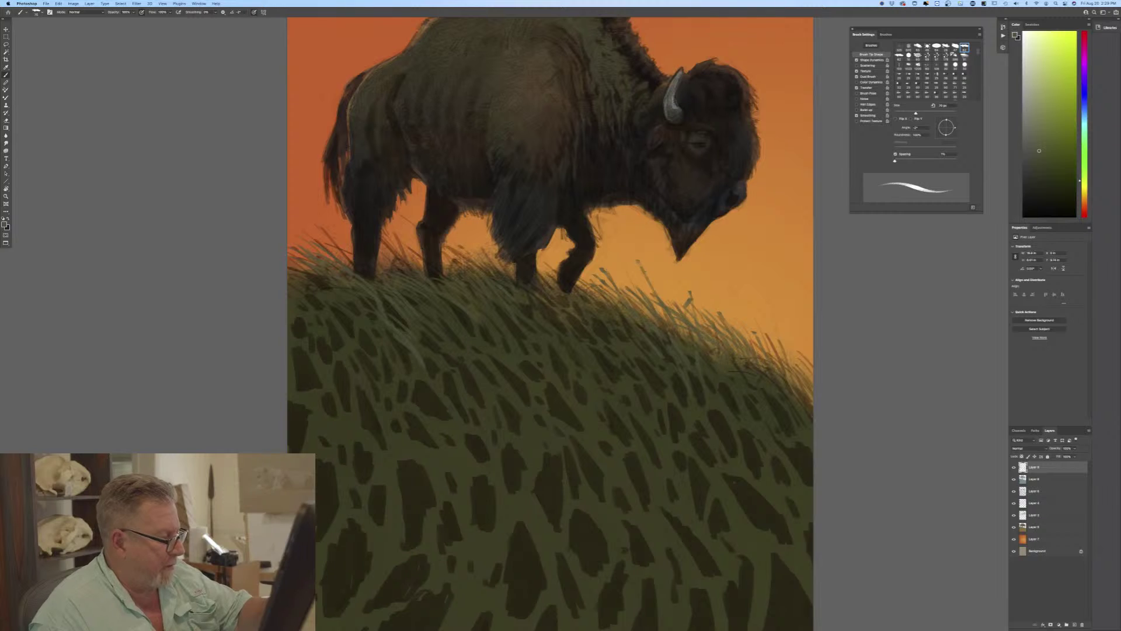
# Reduce the brush size and paint thinner blades along the hill crest from below the bison's head to the canvas's right edge.
pyautogui.press('[')
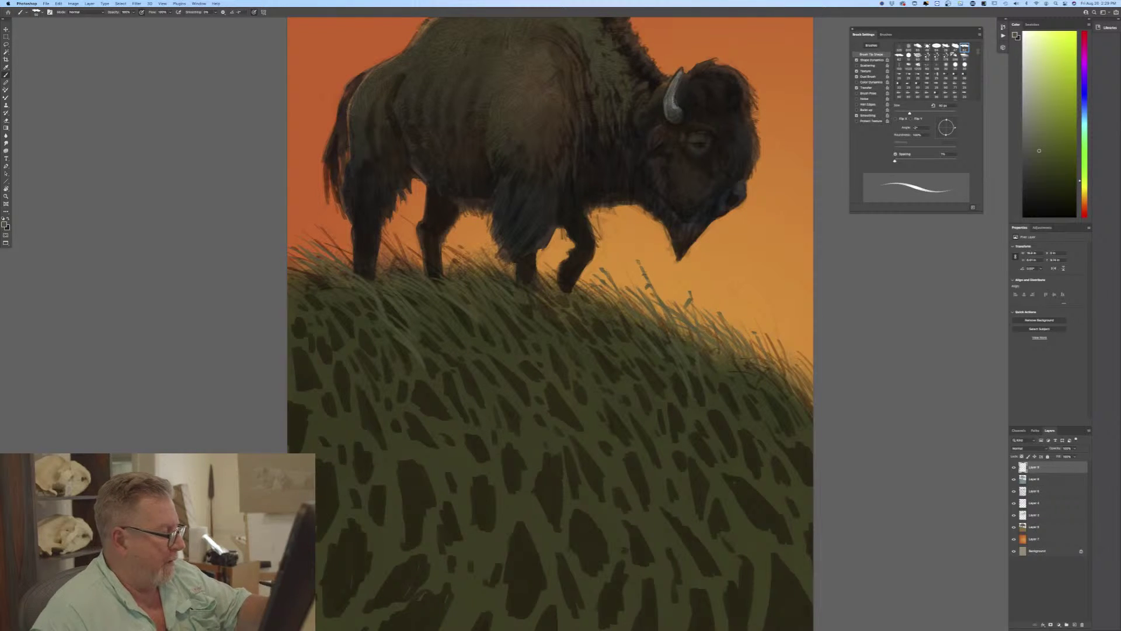
pyautogui.moveTo(637, 291); pyautogui.dragTo(622, 278)
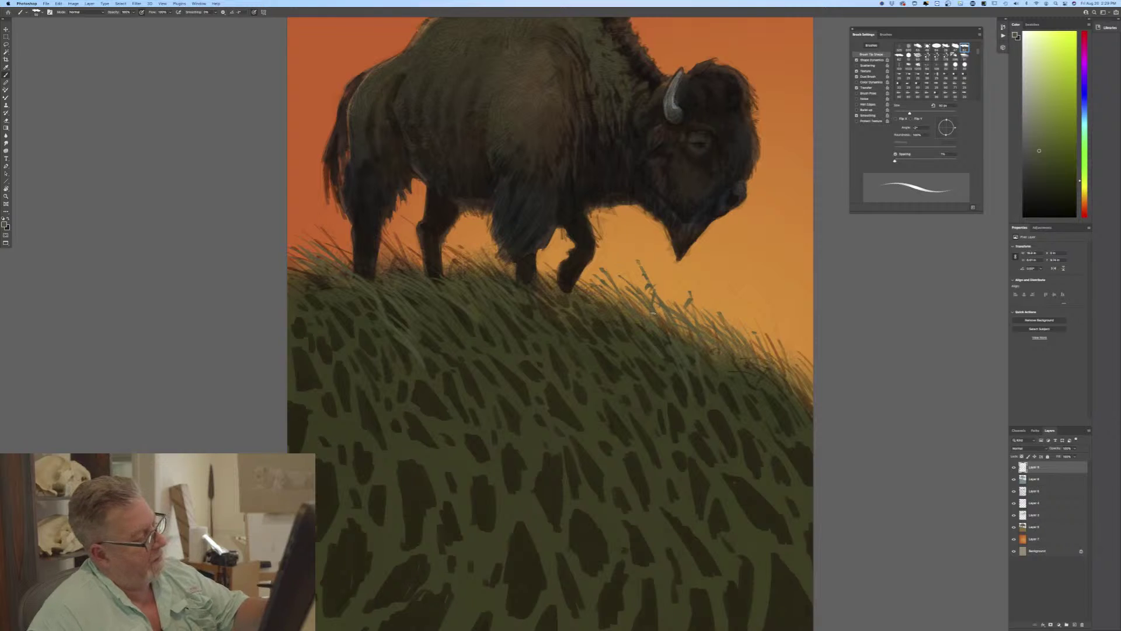
pyautogui.moveTo(745, 336); pyautogui.dragTo(732, 303)
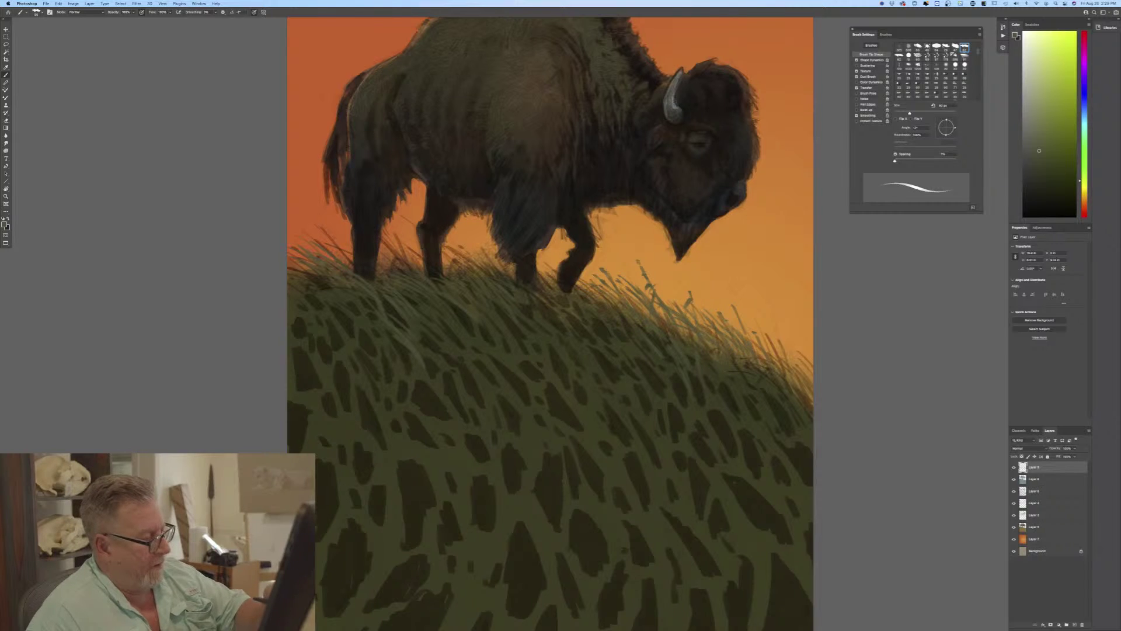
pyautogui.moveTo(795, 371); pyautogui.dragTo(795, 331)
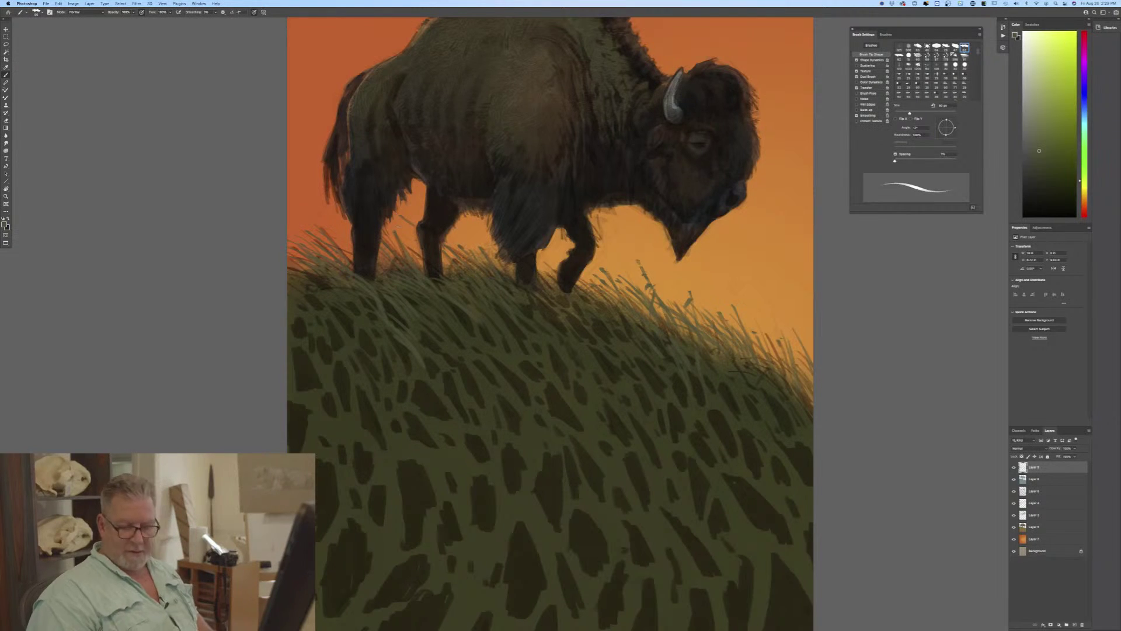
# Switch to Premiere Pro, move the playhead to the start of Sequence 01, and play through the opening of the bear animation.
pyautogui.moveTo(523, 622)
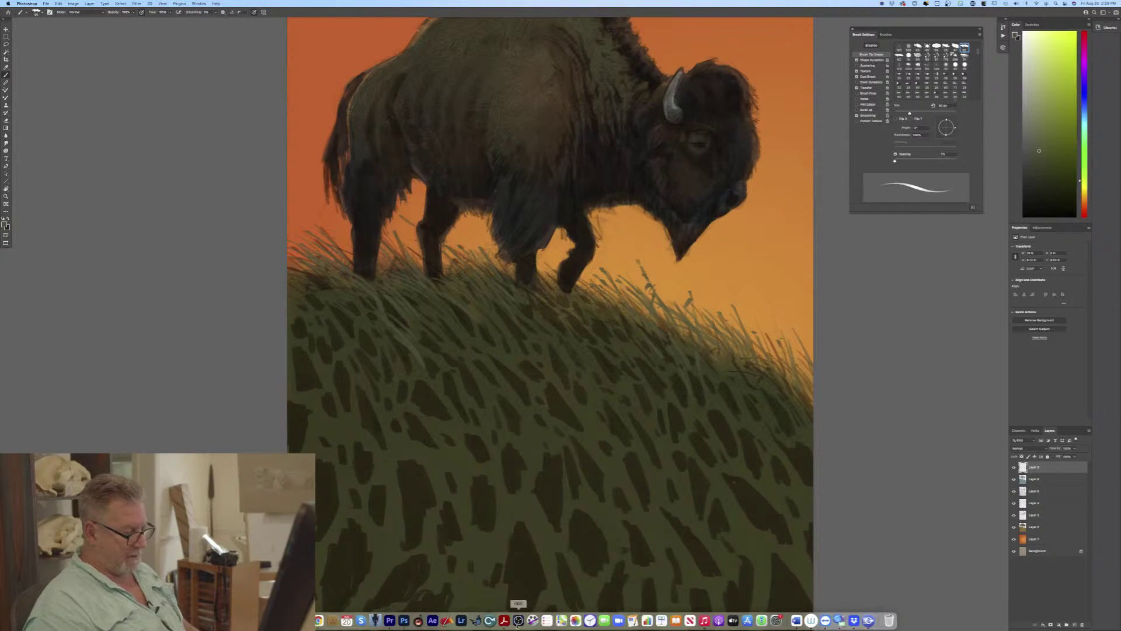
pyautogui.click(389, 620)
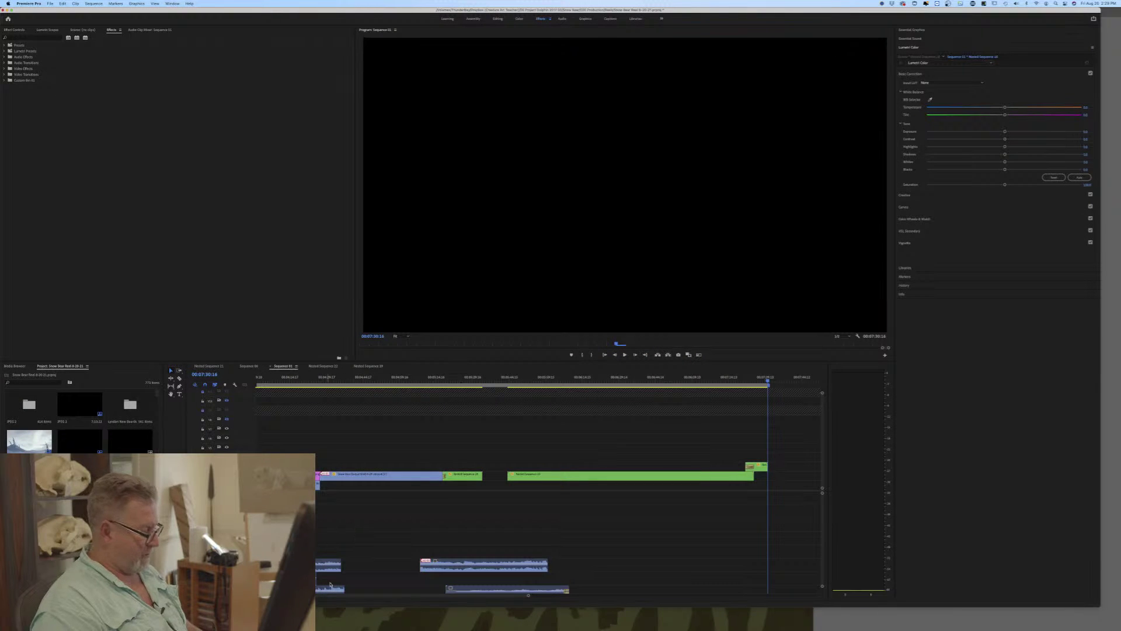
pyautogui.hscroll(-10, 369, 597)
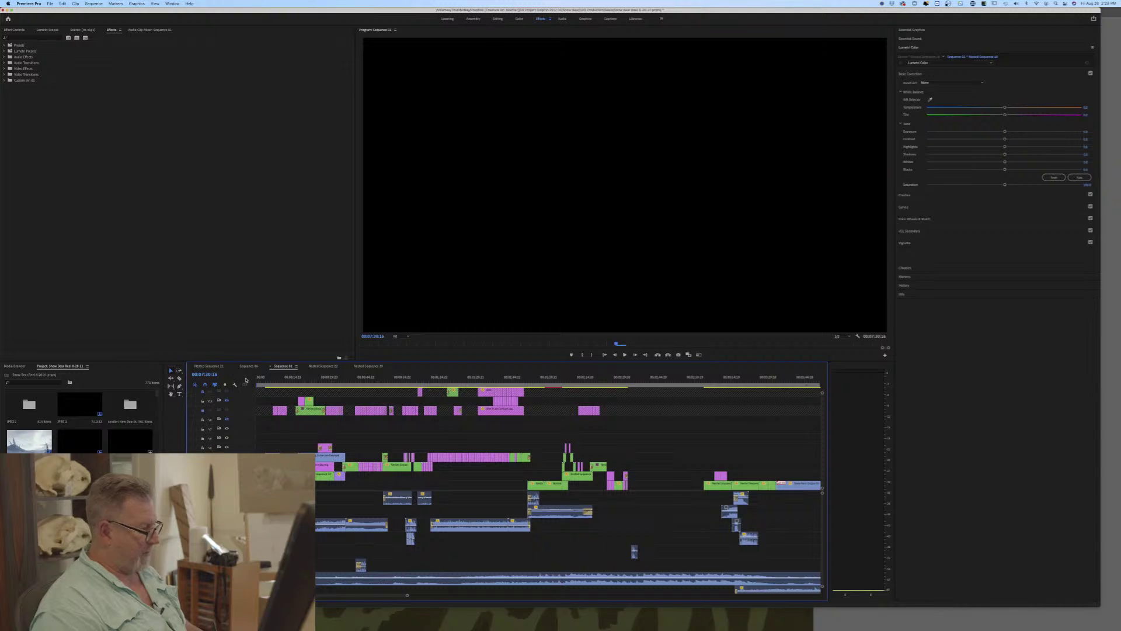
pyautogui.click(265, 379)
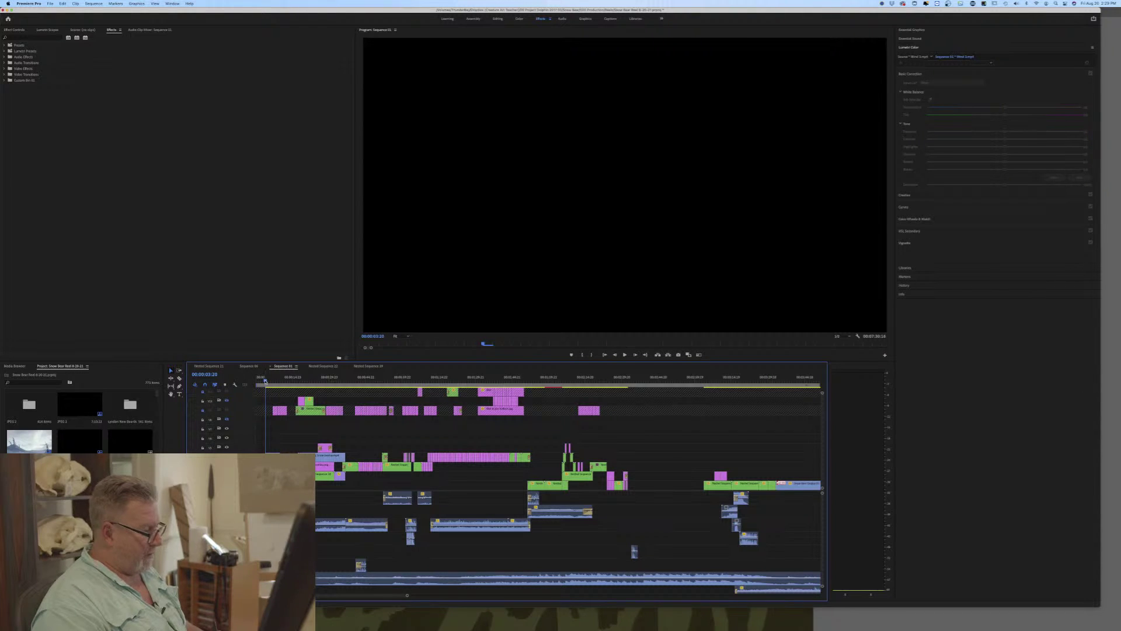
pyautogui.moveTo(266, 380); pyautogui.dragTo(256, 381)
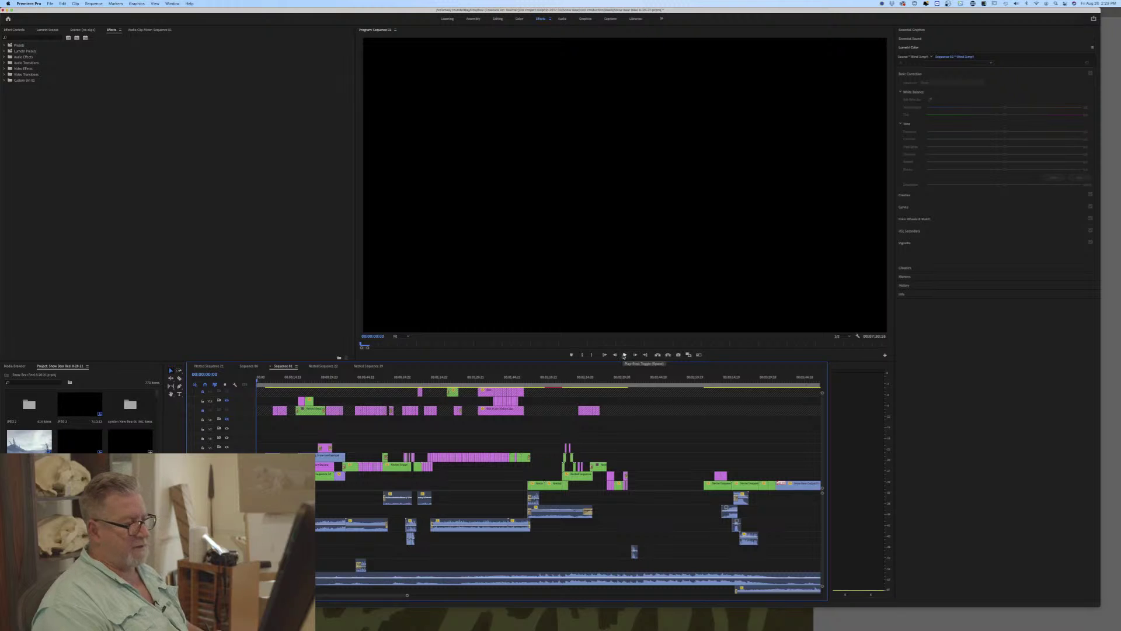
pyautogui.click(625, 355)
pyautogui.click(625, 355)
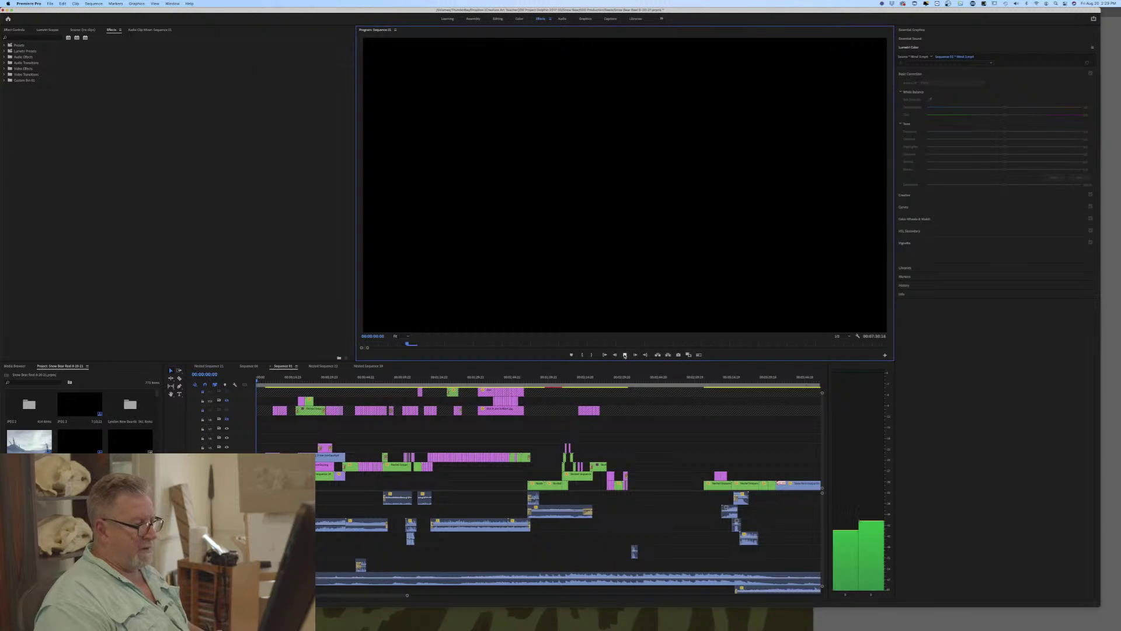
pyautogui.click(625, 355)
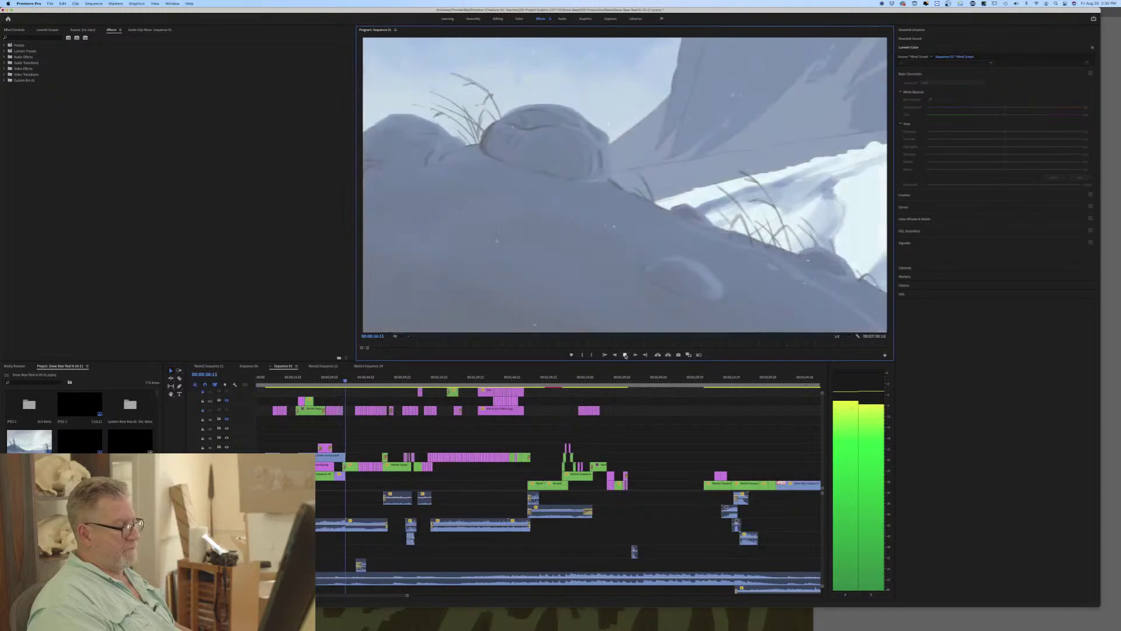
pyautogui.click(625, 355)
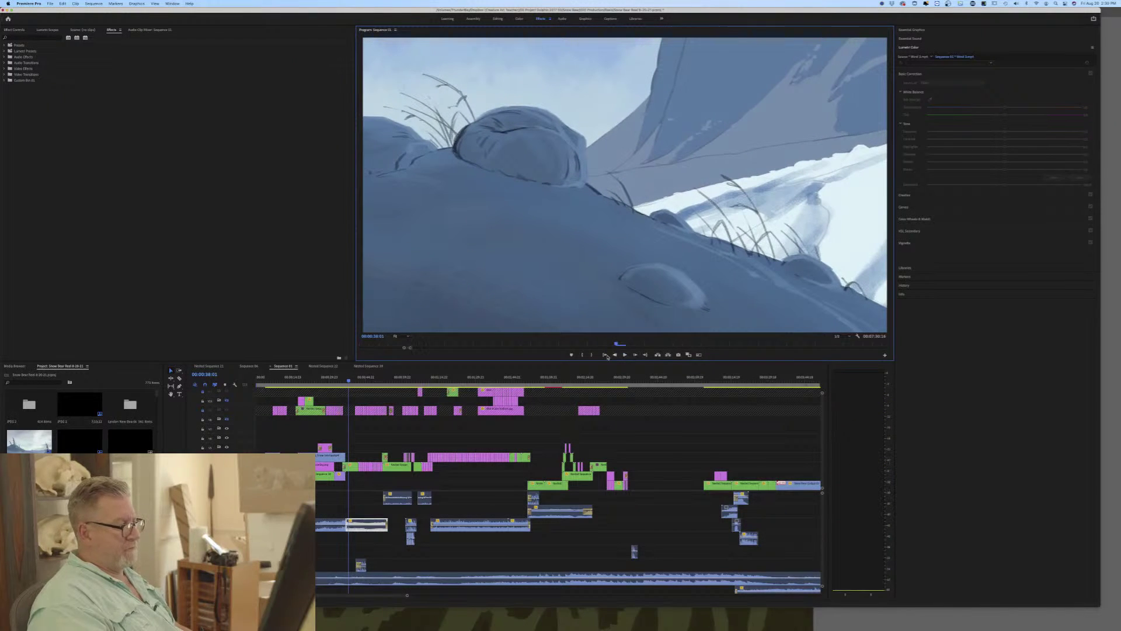
# Return to the beginning of Sequence 01 and watch the bear animation again, past the snowy slope scene.
pyautogui.click(349, 381)
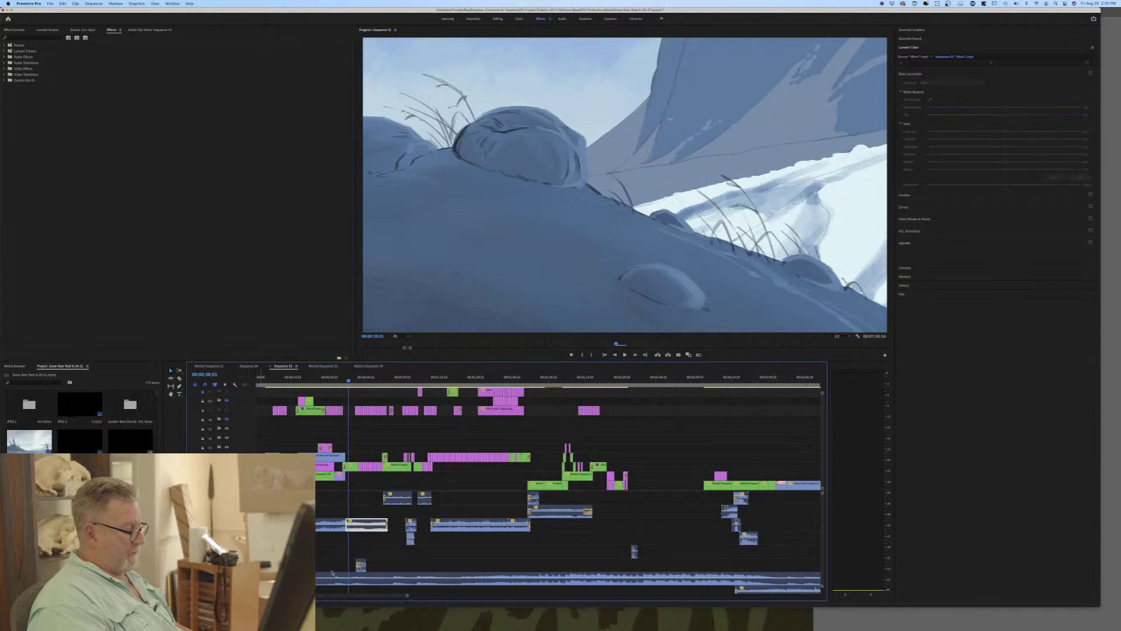
pyautogui.press('space')
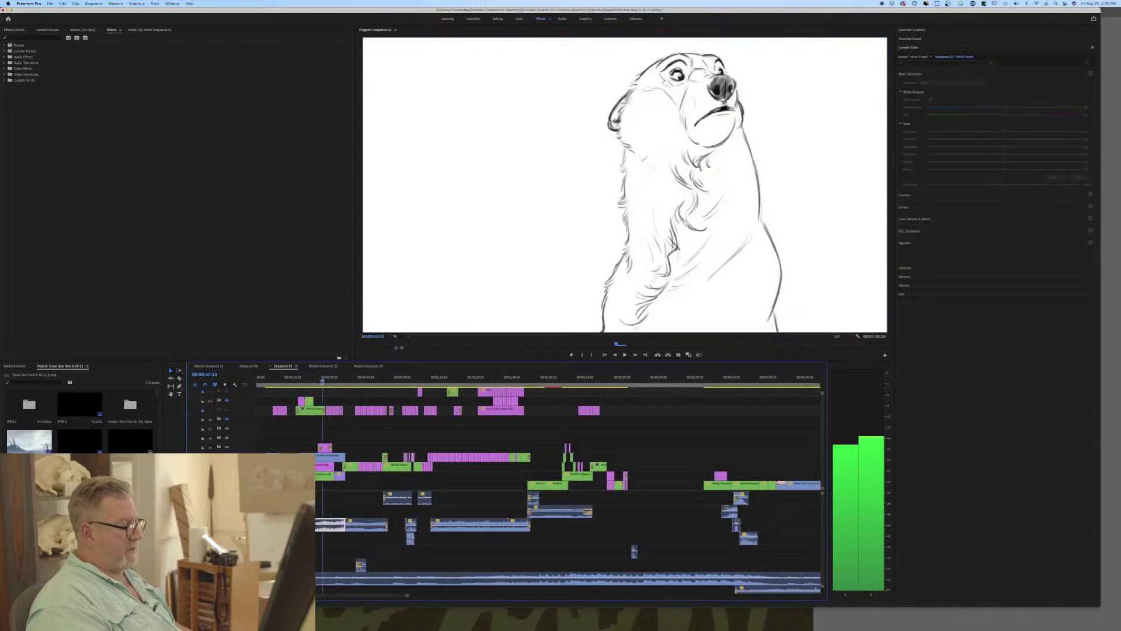
pyautogui.press('Home')
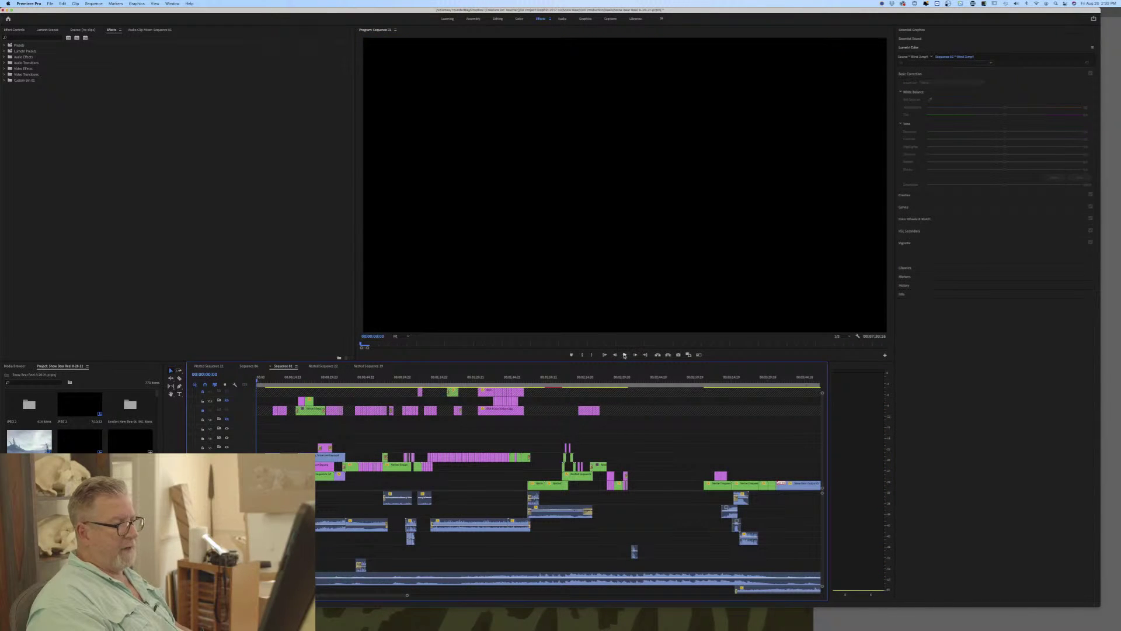
pyautogui.click(625, 355)
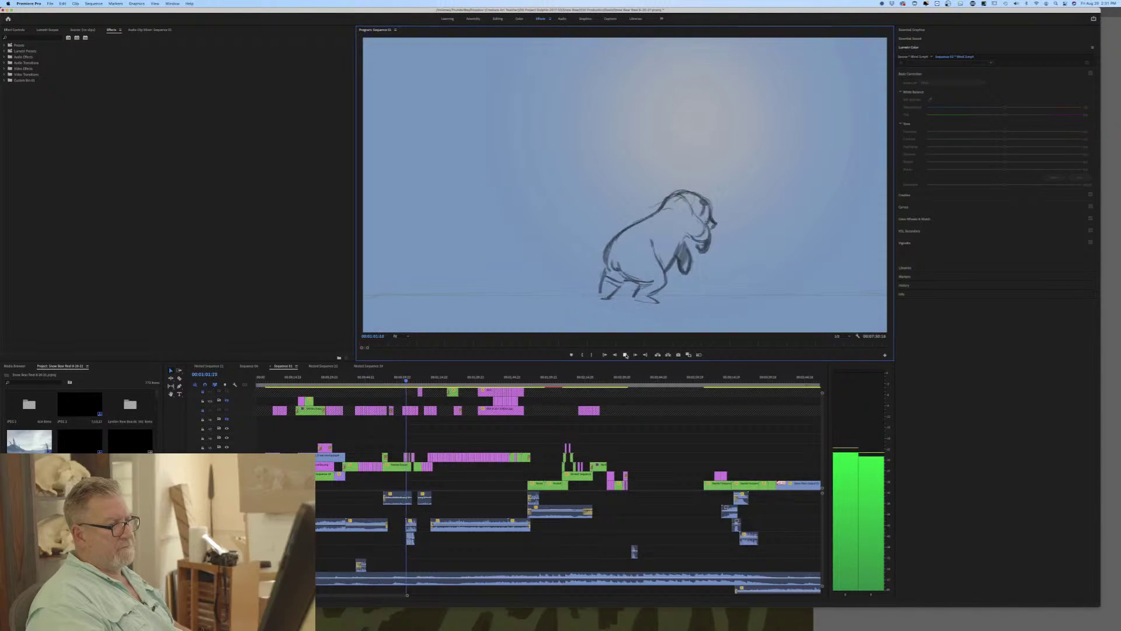
pyautogui.click(626, 355)
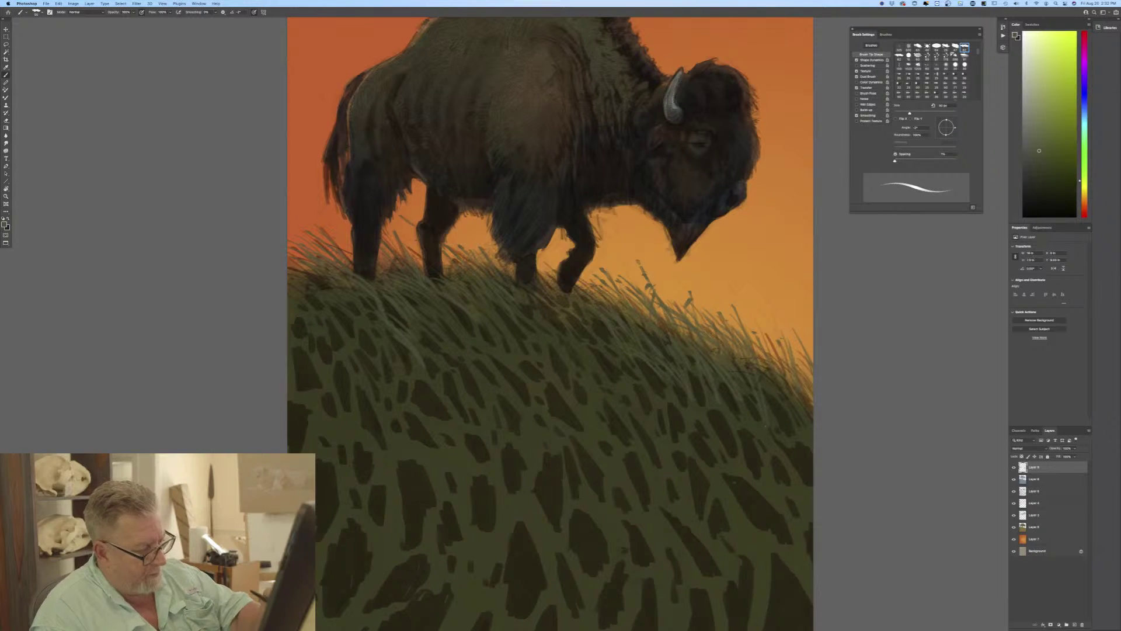
# Back in Photoshop, paint tall blades on the right crest and extend the lighter grass down the hill's right side.
pyautogui.moveTo(753, 353); pyautogui.dragTo(767, 313)
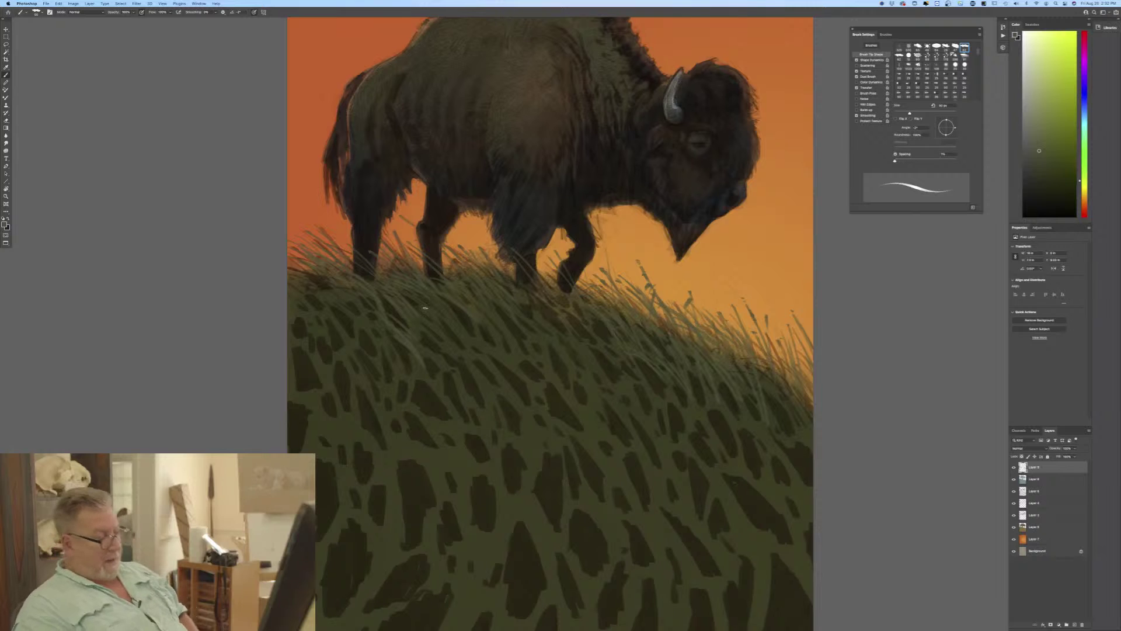
pyautogui.press('super+minus')
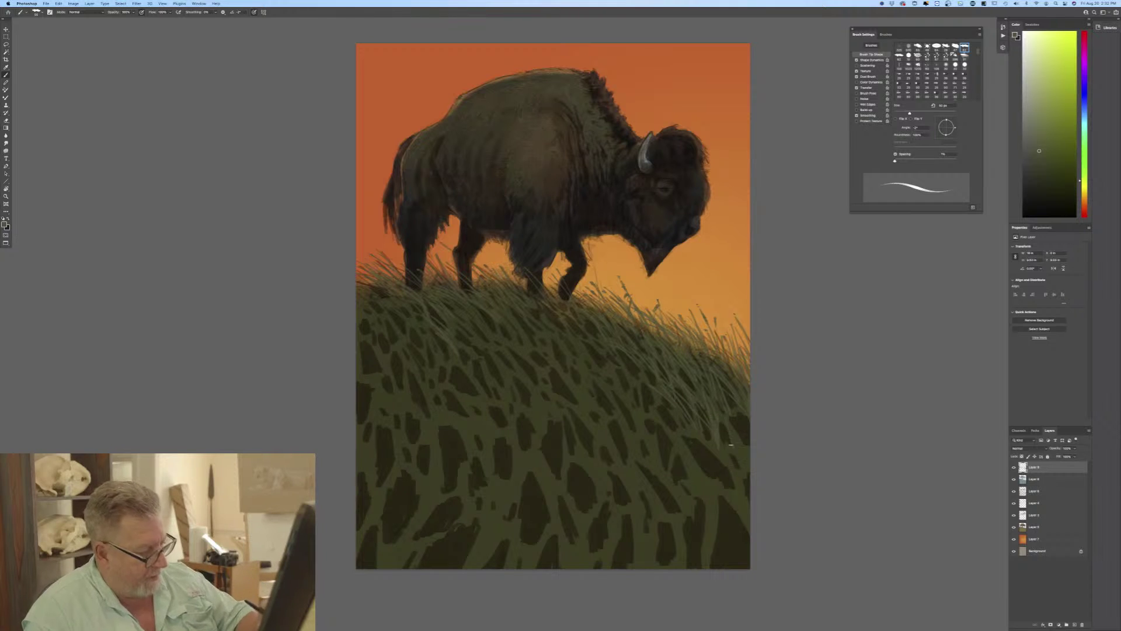
pyautogui.moveTo(711, 455); pyautogui.dragTo(725, 488)
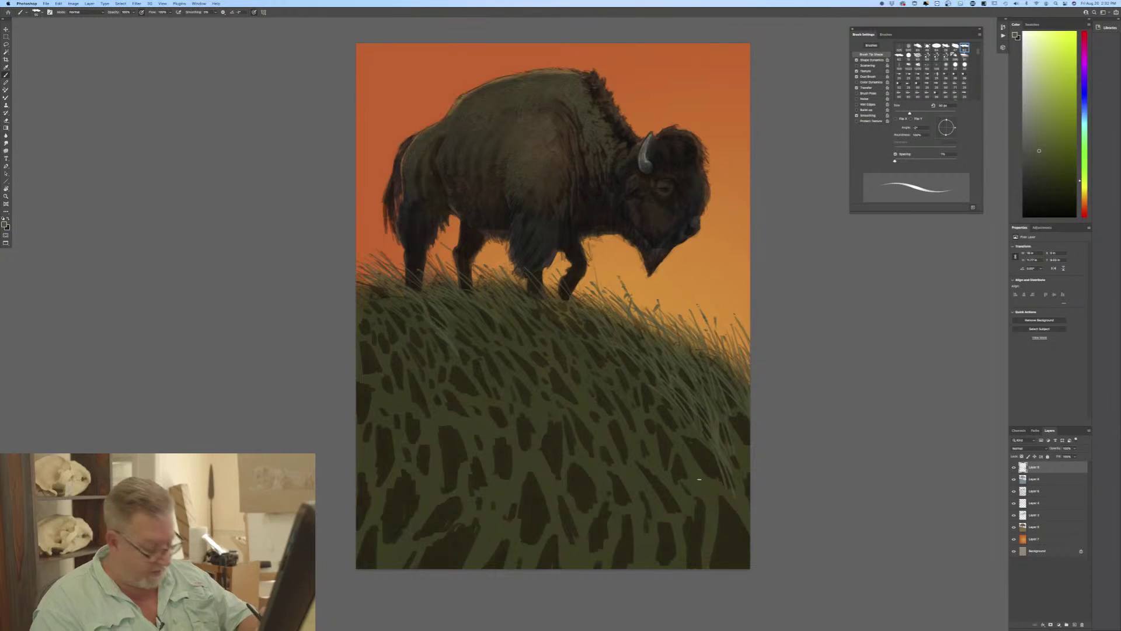
# Enlarge the brush slightly and fill the right and middle slope below the bison's front hooves with overlapping grey-green blades.
pyautogui.press(']')
pyautogui.moveTo(734, 469)
pyautogui.mouseDown()
pyautogui.moveTo(723, 428)
pyautogui.moveTo(746, 437)
pyautogui.moveTo(730, 425)
pyautogui.moveTo(733, 408)
pyautogui.moveTo(760, 435)
pyautogui.moveTo(738, 408)
pyautogui.mouseUp()
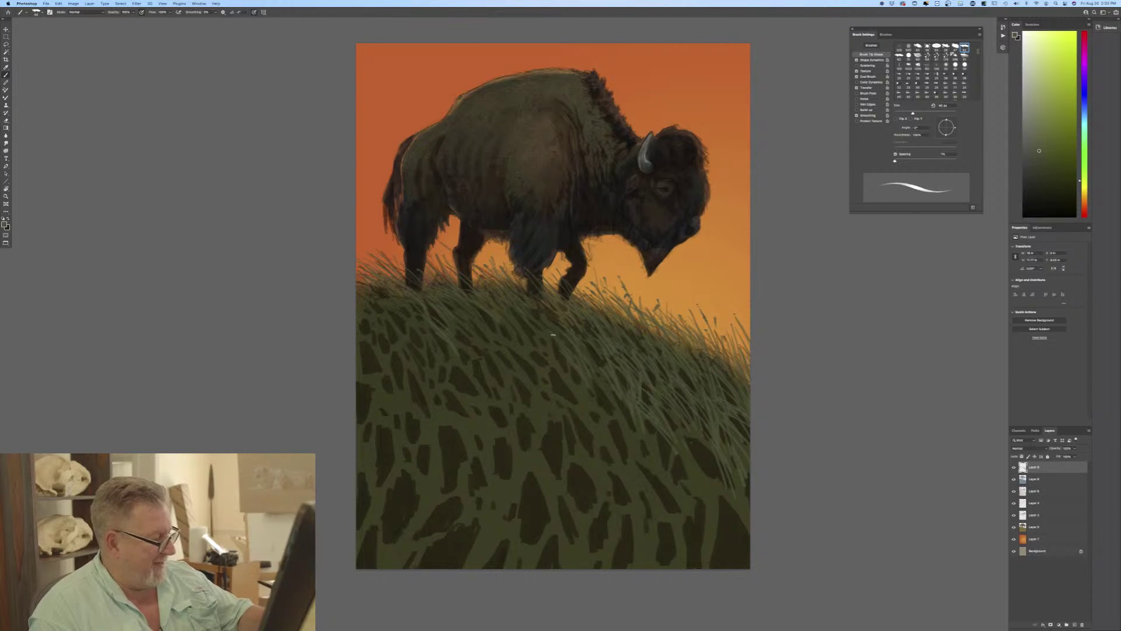
pyautogui.moveTo(594, 386); pyautogui.dragTo(598, 402)
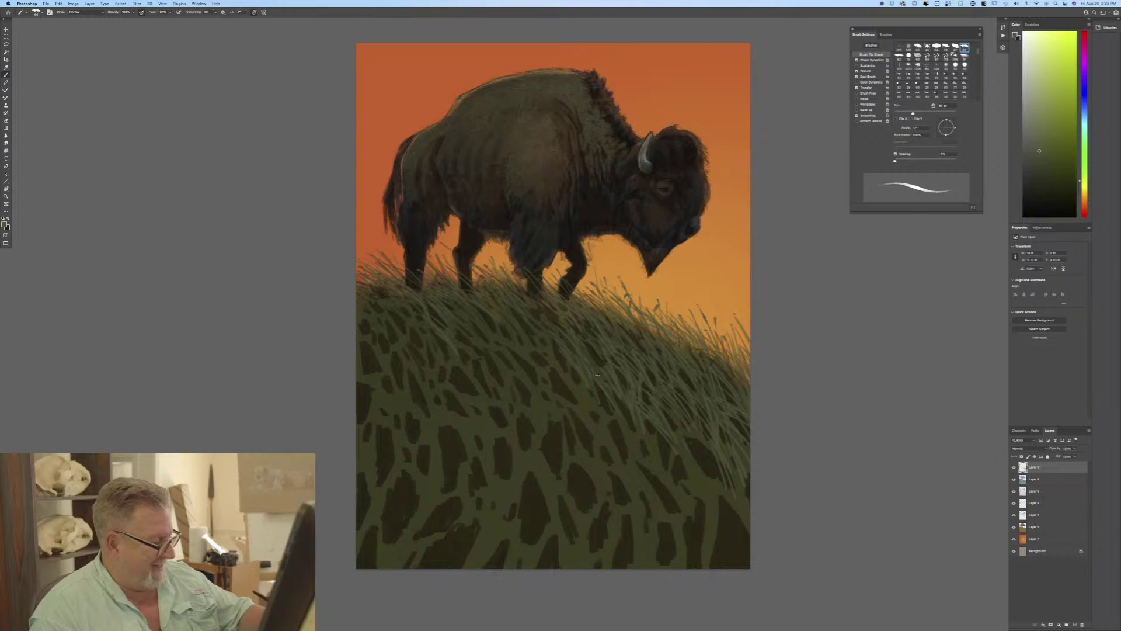
pyautogui.moveTo(601, 363); pyautogui.dragTo(587, 343)
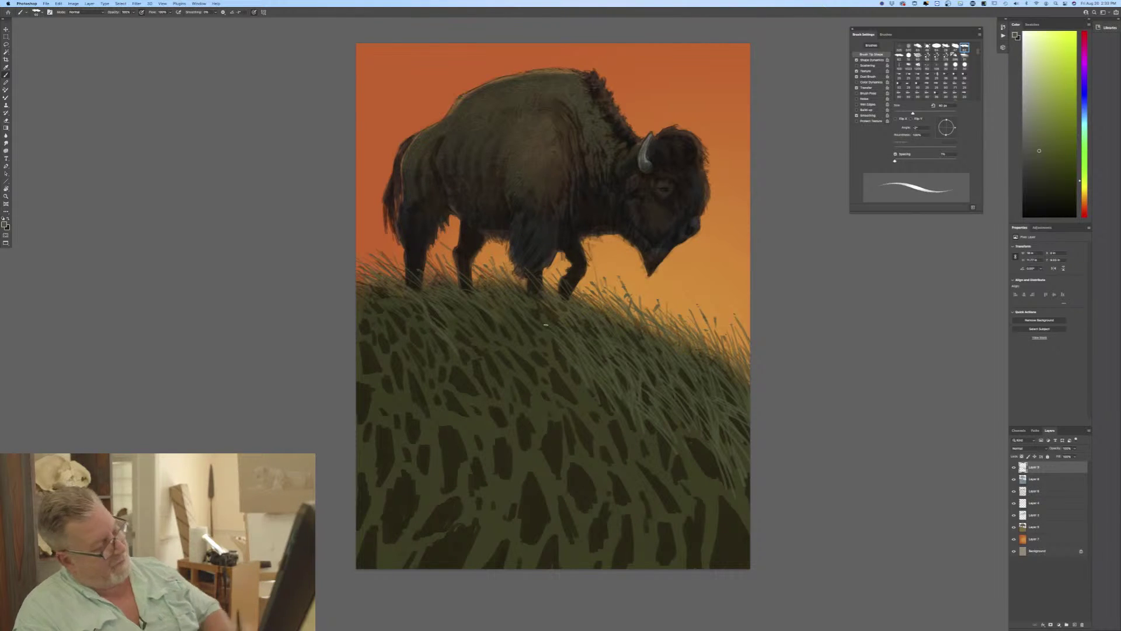
pyautogui.moveTo(681, 386)
pyautogui.mouseDown()
pyautogui.moveTo(690, 367)
pyautogui.moveTo(707, 417)
pyautogui.mouseUp()
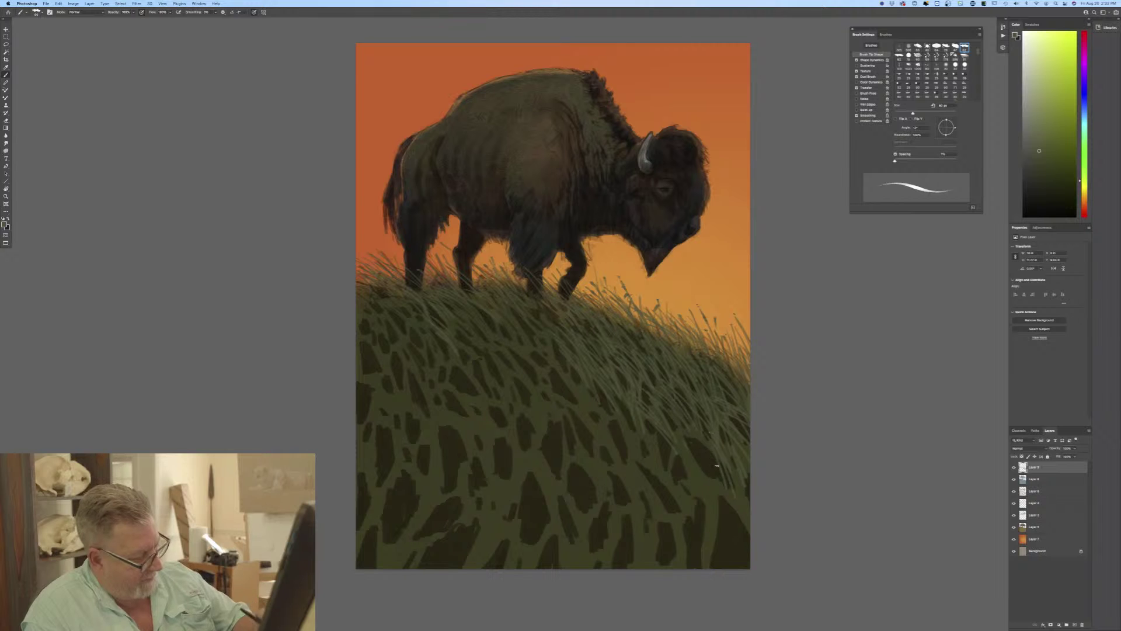
# Extend the grass blades onto the lower-right slope, using a larger brush for the blades nearer the foreground.
pyautogui.moveTo(717, 465); pyautogui.dragTo(691, 437)
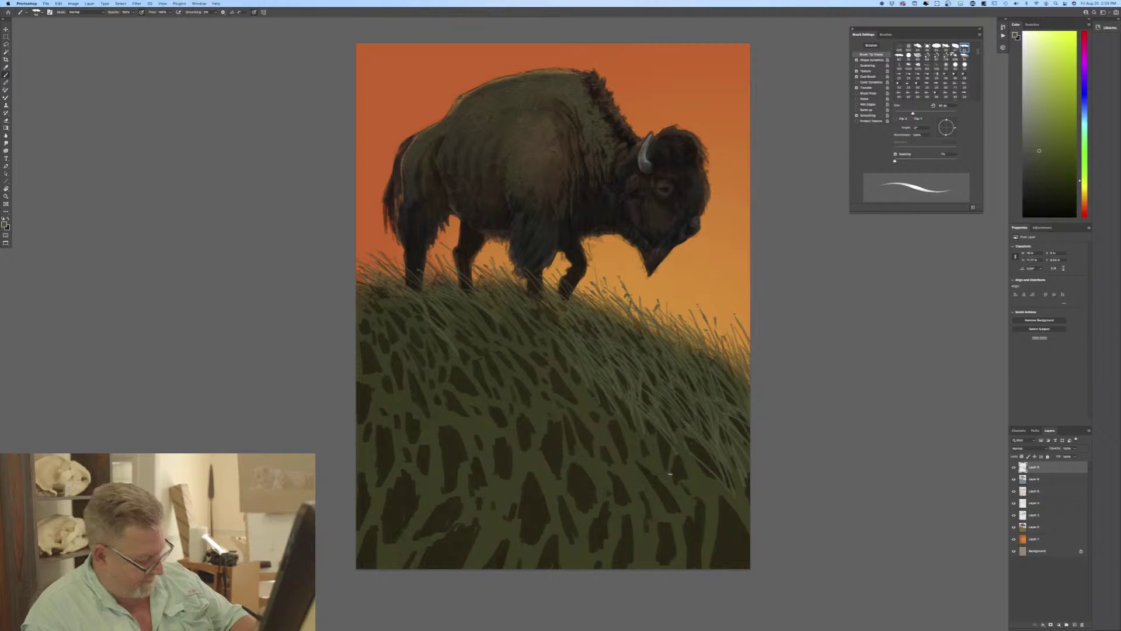
pyautogui.press(']')
pyautogui.moveTo(711, 500); pyautogui.dragTo(677, 442)
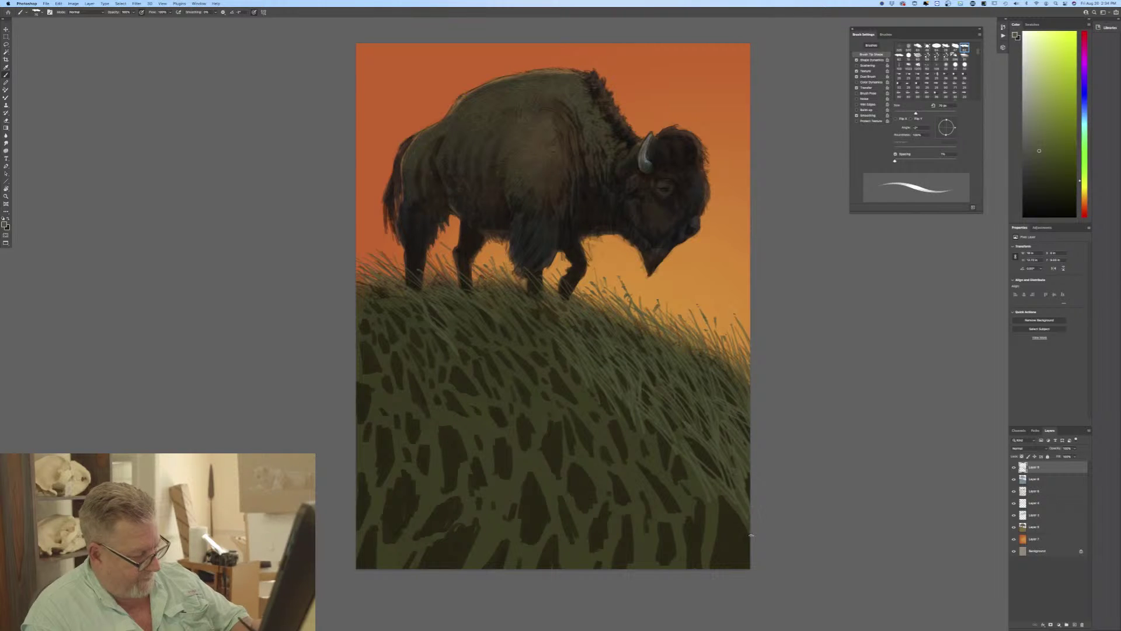
# Paint long grey-green blades in the hill's lower-right corner, enlarging the brush for the nearest foreground grass.
pyautogui.moveTo(745, 523)
pyautogui.mouseDown()
pyautogui.moveTo(715, 483)
pyautogui.moveTo(755, 544)
pyautogui.moveTo(735, 525)
pyautogui.mouseUp()
pyautogui.moveTo(734, 523)
pyautogui.mouseDown()
pyautogui.moveTo(714, 501)
pyautogui.moveTo(728, 518)
pyautogui.mouseUp()
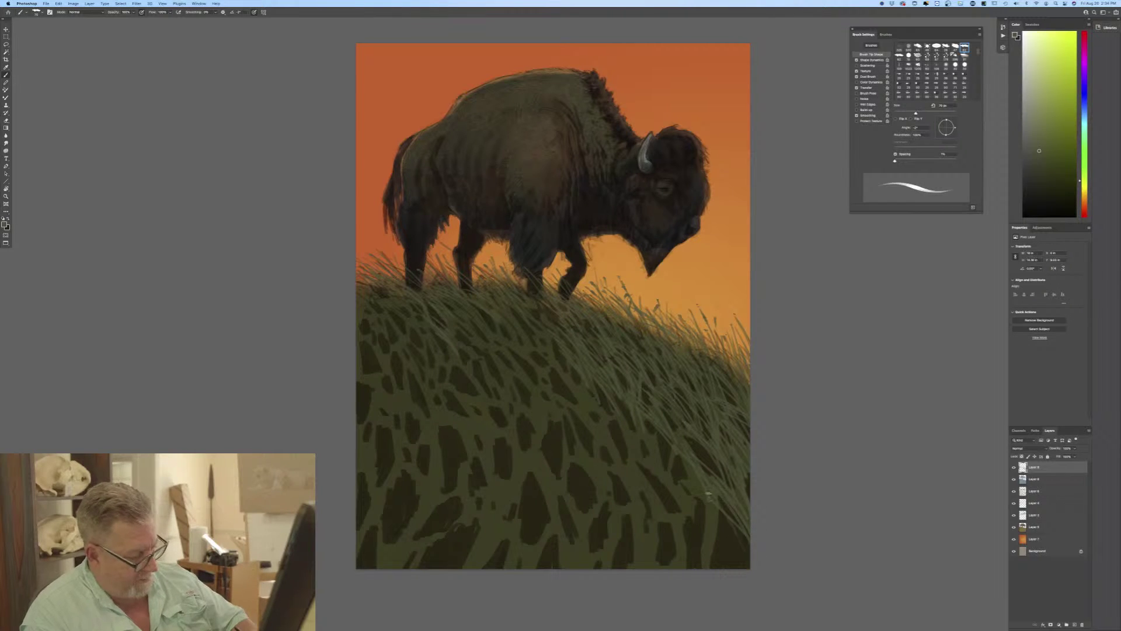
pyautogui.moveTo(740, 567); pyautogui.dragTo(721, 513)
pyautogui.press(']')
pyautogui.moveTo(729, 568); pyautogui.dragTo(711, 526)
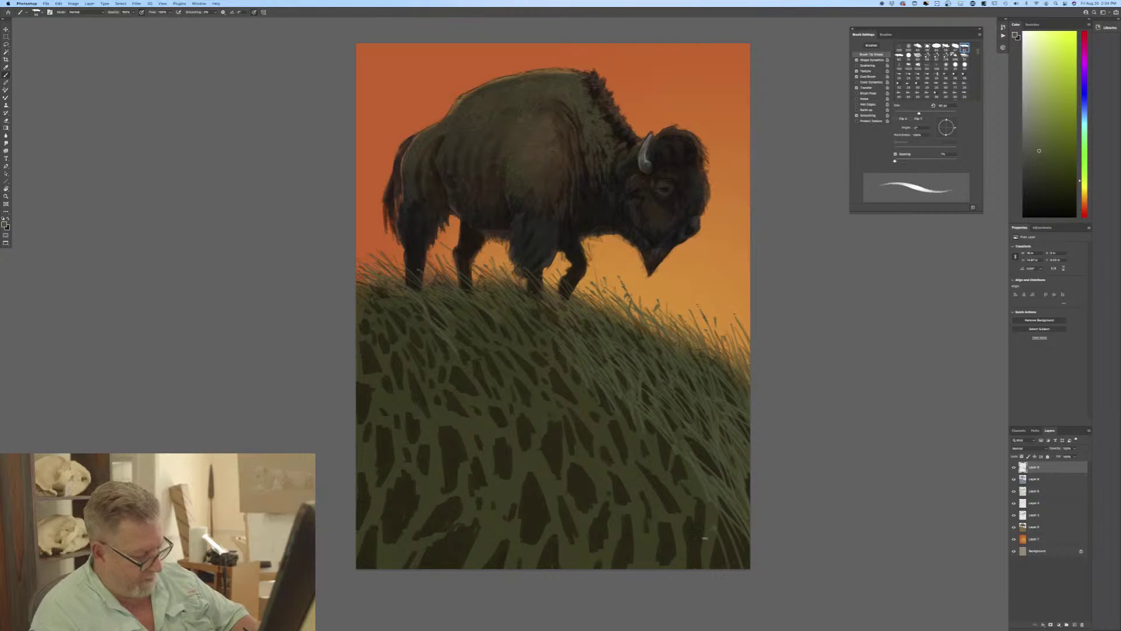
pyautogui.moveTo(724, 567)
pyautogui.mouseDown()
pyautogui.moveTo(699, 542)
pyautogui.moveTo(715, 573)
pyautogui.moveTo(695, 479)
pyautogui.mouseUp()
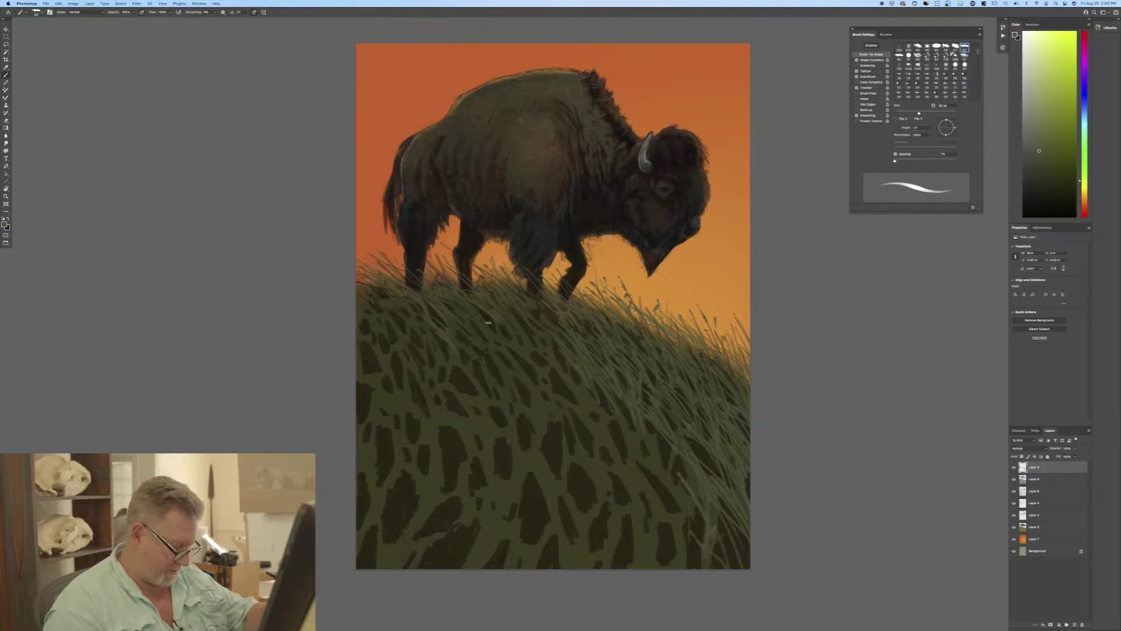
# Reduce the brush slightly and paint a clump of tall, curved blades in the foreground at the hill's lower middle.
pyautogui.press('[')
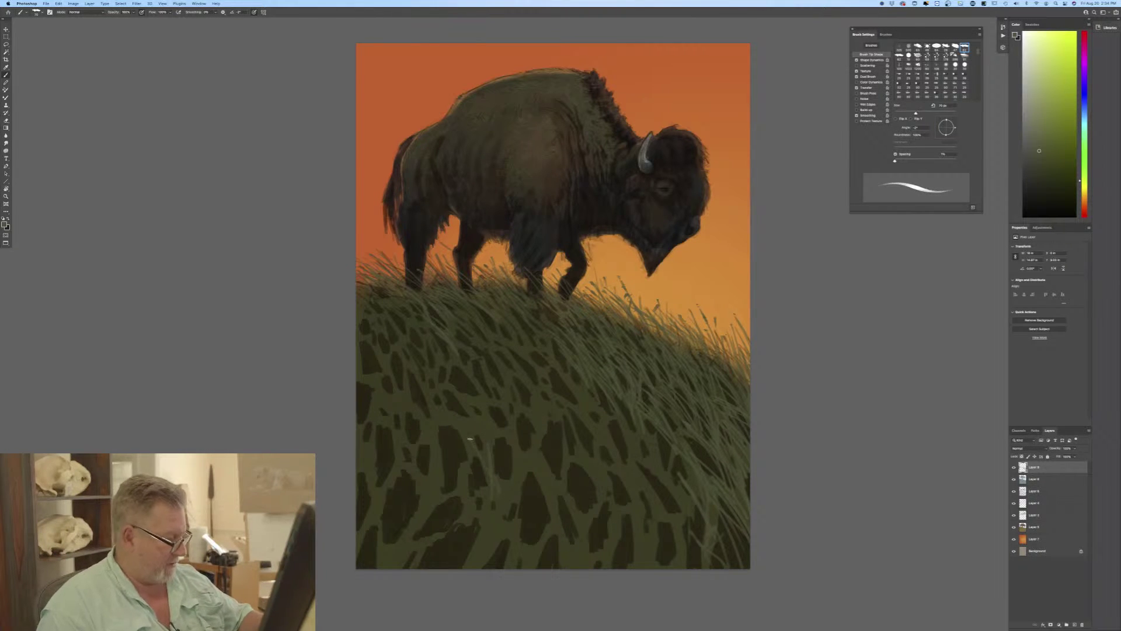
pyautogui.moveTo(488, 504)
pyautogui.mouseDown()
pyautogui.moveTo(463, 444)
pyautogui.moveTo(482, 528)
pyautogui.mouseUp()
pyautogui.moveTo(495, 490)
pyautogui.mouseDown()
pyautogui.moveTo(487, 548)
pyautogui.moveTo(475, 531)
pyautogui.moveTo(475, 546)
pyautogui.moveTo(470, 497)
pyautogui.moveTo(468, 559)
pyautogui.moveTo(500, 521)
pyautogui.moveTo(485, 567)
pyautogui.mouseUp()
pyautogui.moveTo(509, 509)
pyautogui.mouseDown()
pyautogui.moveTo(503, 567)
pyautogui.moveTo(513, 543)
pyautogui.mouseUp()
# Extend the grass from below the bison's front hooves down the middle slope, switching to a smaller brush for finer blades.
pyautogui.moveTo(663, 465)
pyautogui.mouseDown()
pyautogui.moveTo(645, 407)
pyautogui.moveTo(671, 444)
pyautogui.moveTo(641, 364)
pyautogui.mouseUp()
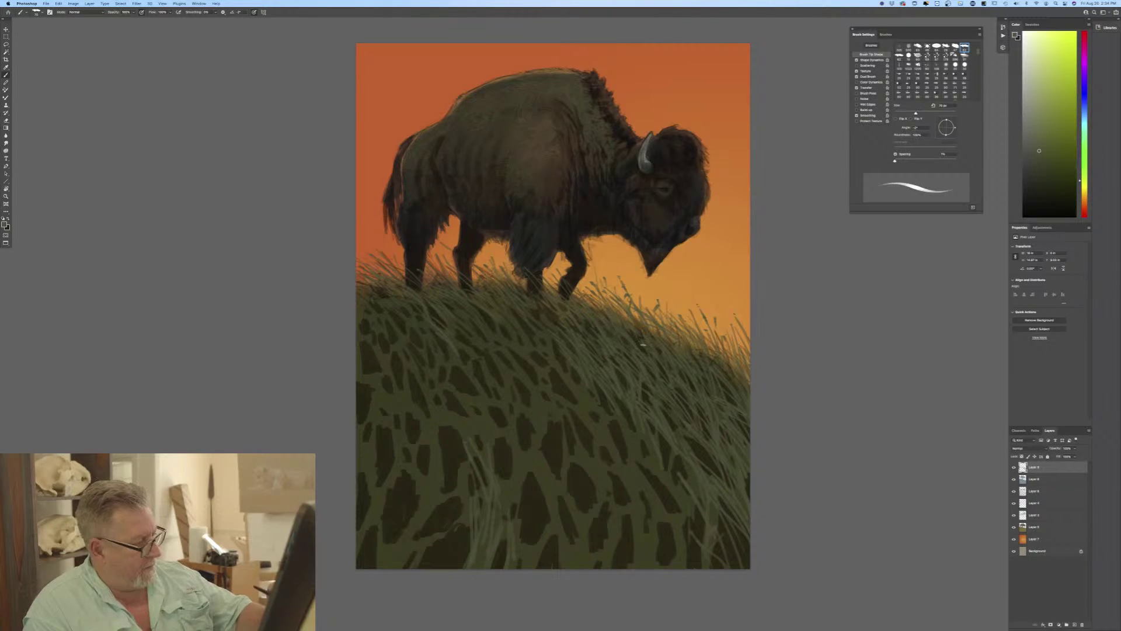
pyautogui.moveTo(548, 328); pyautogui.dragTo(525, 308)
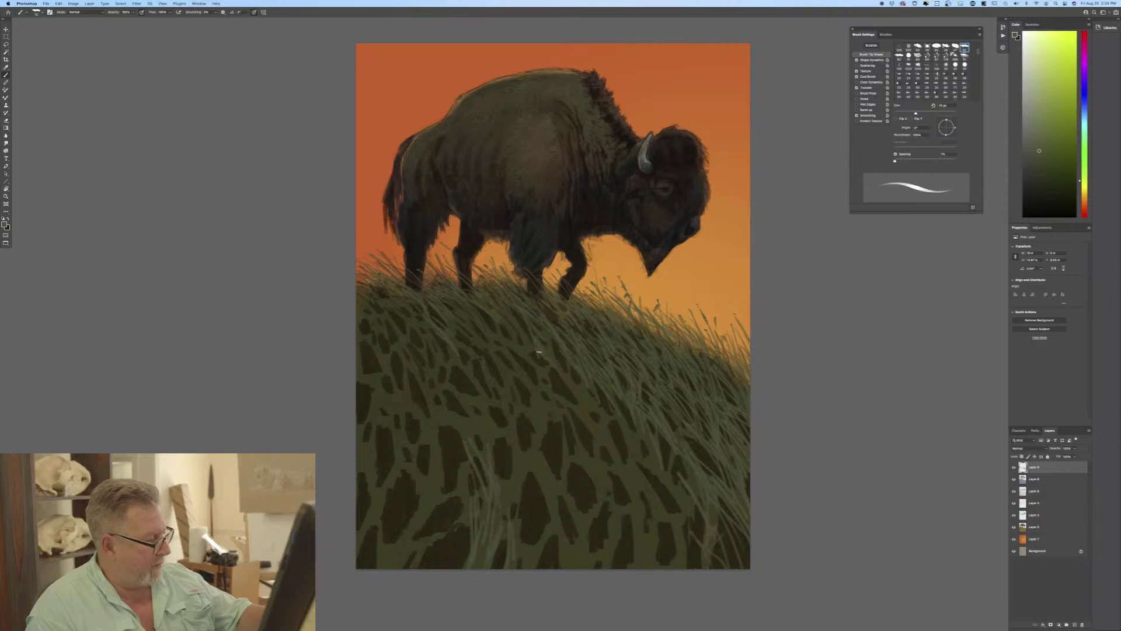
pyautogui.moveTo(574, 407); pyautogui.dragTo(571, 378)
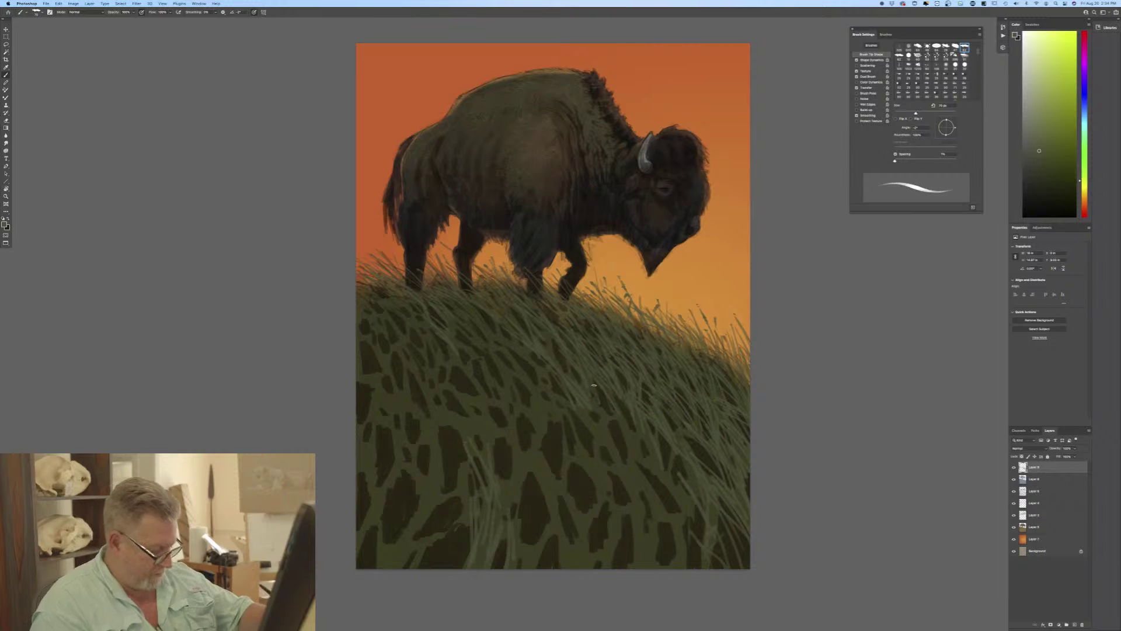
pyautogui.press('[')
pyautogui.press('[')
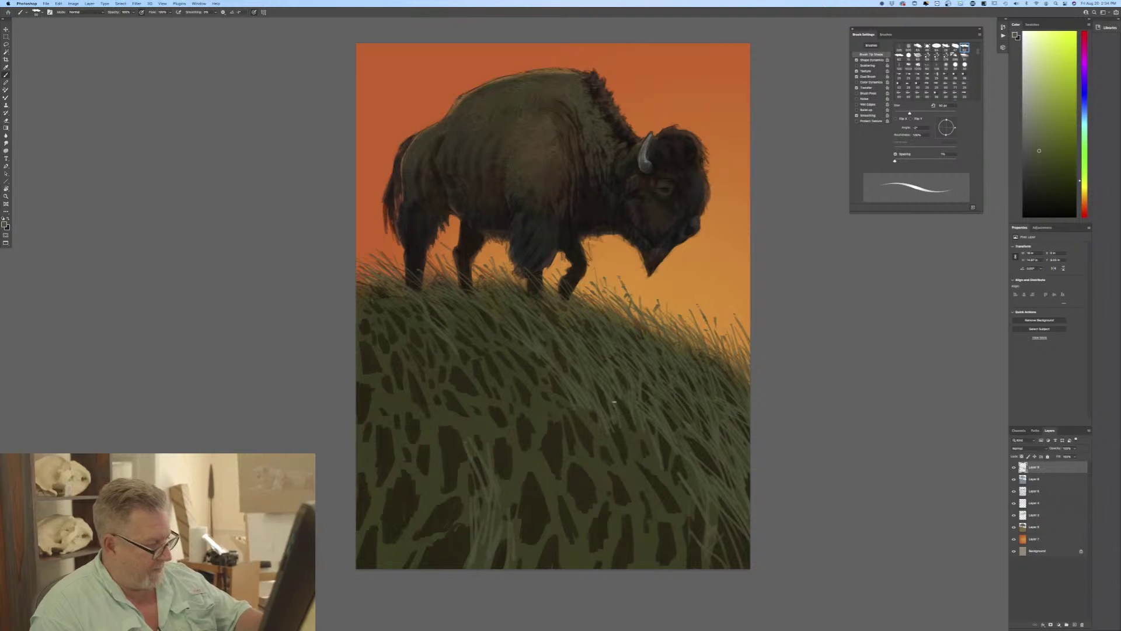
pyautogui.moveTo(624, 452); pyautogui.dragTo(620, 428)
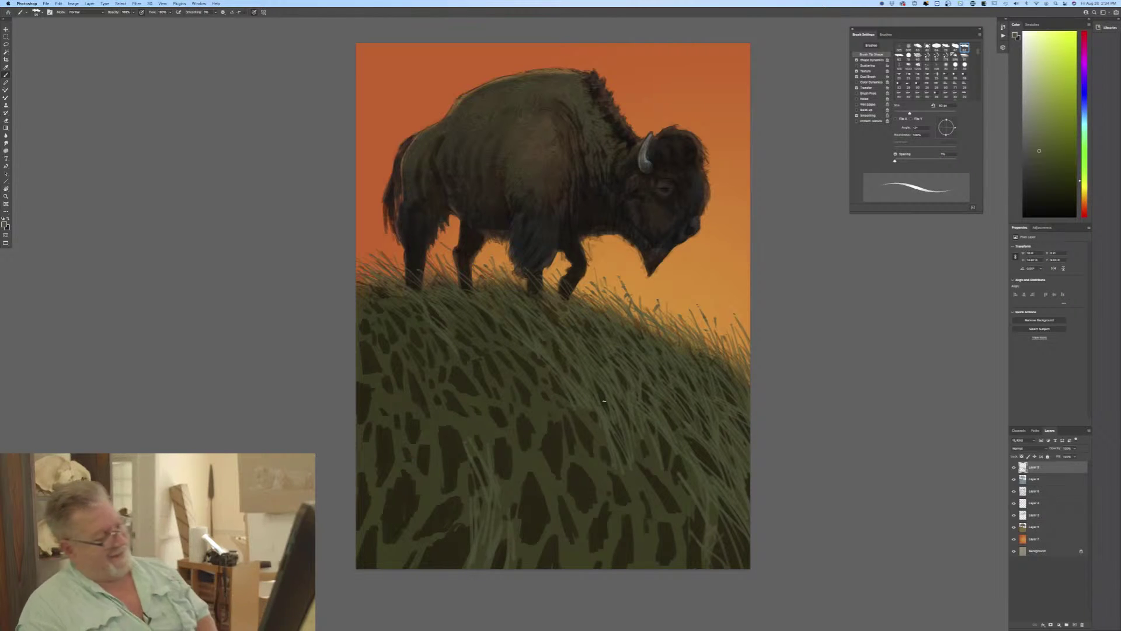
# Fill the dark gaps on the right slope with overlapping blades, continuing down towards the foreground.
pyautogui.moveTo(696, 473); pyautogui.dragTo(708, 440)
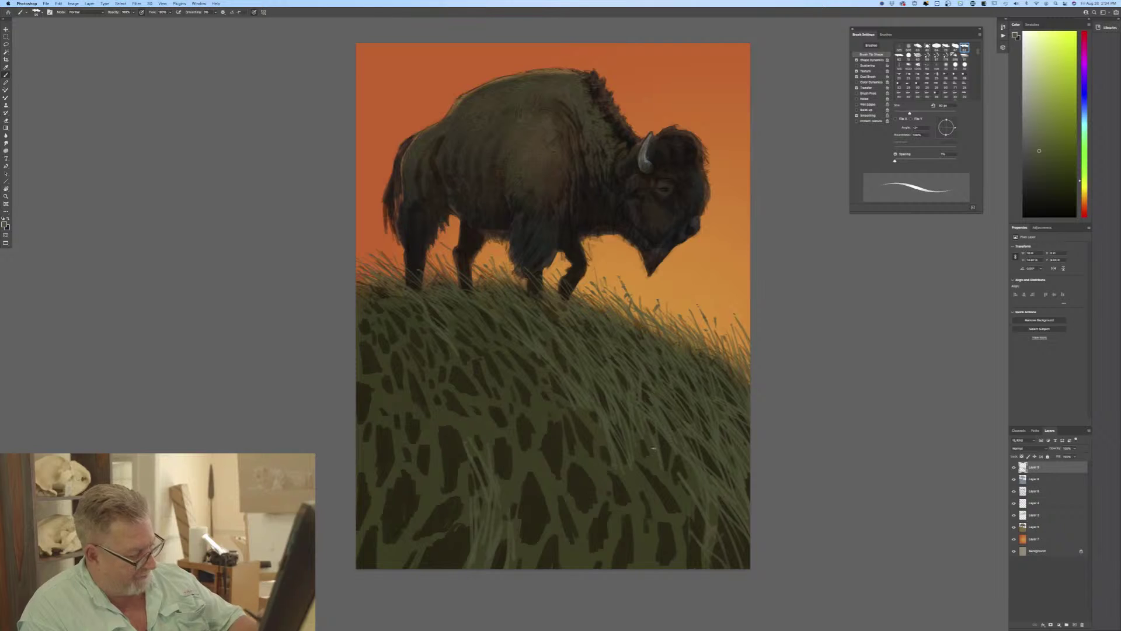
pyautogui.moveTo(667, 468); pyautogui.dragTo(663, 435)
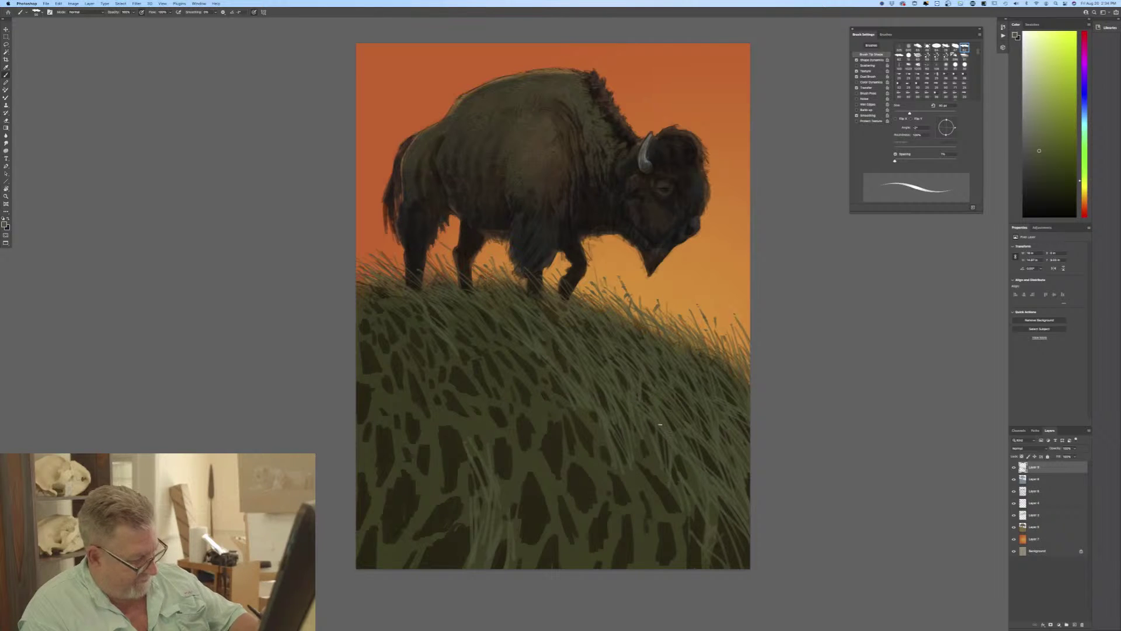
pyautogui.moveTo(688, 471); pyautogui.dragTo(672, 449)
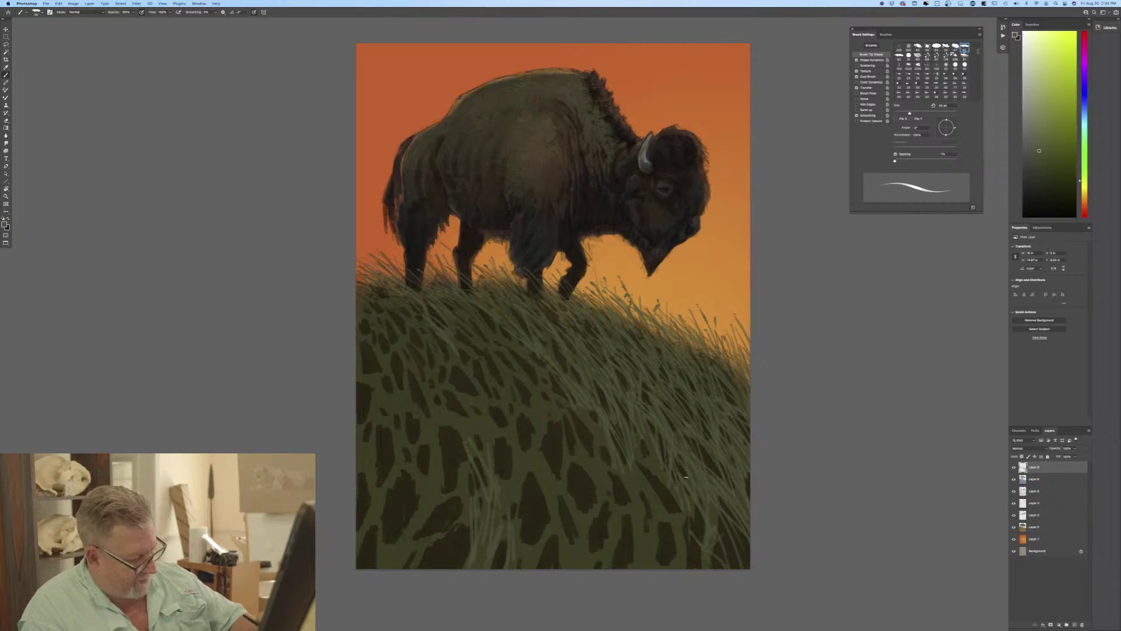
pyautogui.moveTo(701, 561)
pyautogui.mouseDown()
pyautogui.moveTo(697, 508)
pyautogui.moveTo(682, 523)
pyautogui.moveTo(655, 492)
pyautogui.mouseUp()
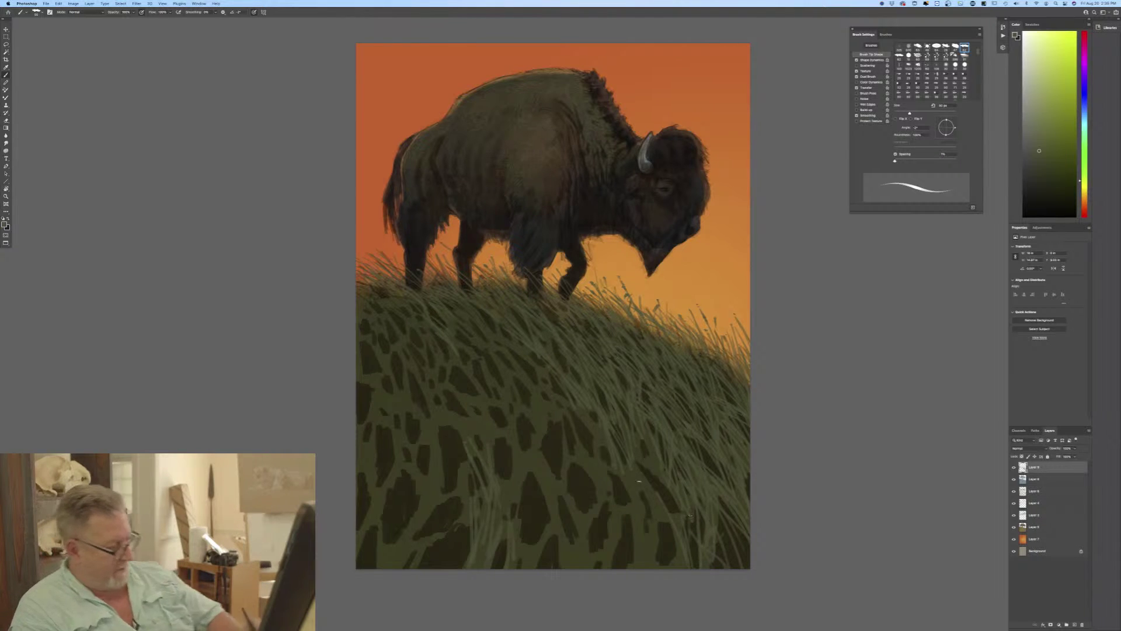
# Cover the lower-right foreground with dense upright blades that run down to the canvas edge.
pyautogui.moveTo(665, 489)
pyautogui.mouseDown()
pyautogui.moveTo(637, 442)
pyautogui.moveTo(640, 465)
pyautogui.mouseUp()
pyautogui.moveTo(670, 529)
pyautogui.mouseDown()
pyautogui.moveTo(661, 469)
pyautogui.moveTo(682, 547)
pyautogui.moveTo(627, 464)
pyautogui.moveTo(645, 489)
pyautogui.mouseUp()
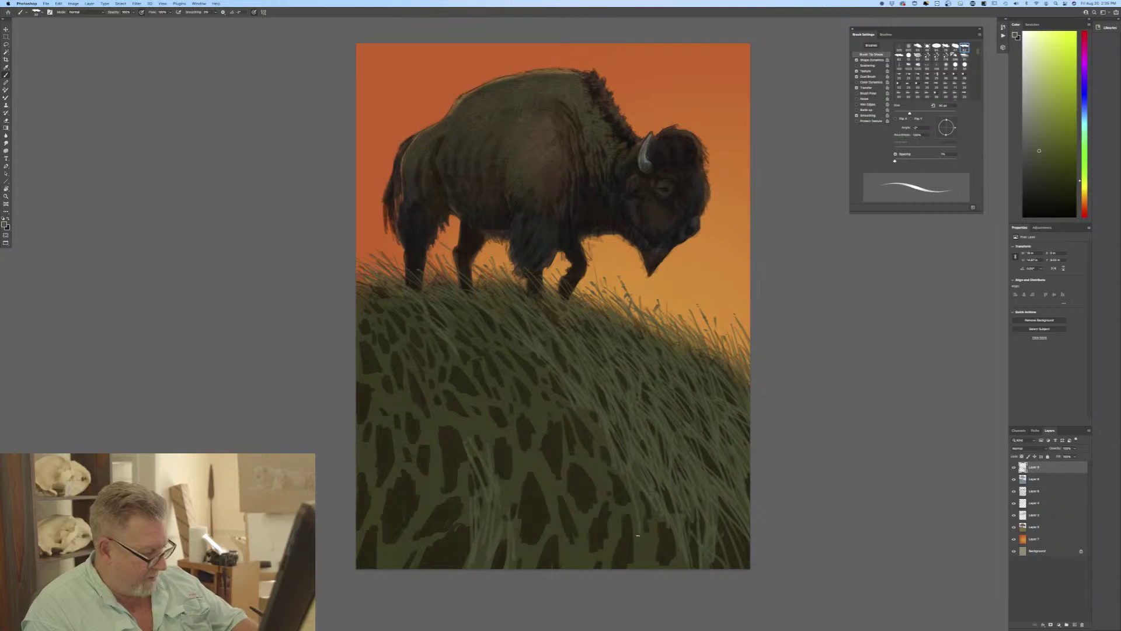
pyautogui.moveTo(643, 551)
pyautogui.mouseDown()
pyautogui.moveTo(628, 482)
pyautogui.moveTo(647, 517)
pyautogui.moveTo(651, 569)
pyautogui.moveTo(641, 546)
pyautogui.moveTo(639, 571)
pyautogui.moveTo(626, 520)
pyautogui.mouseUp()
pyautogui.moveTo(631, 568); pyautogui.dragTo(618, 521)
pyautogui.moveTo(660, 567)
pyautogui.mouseDown()
pyautogui.moveTo(654, 519)
pyautogui.moveTo(666, 544)
pyautogui.mouseUp()
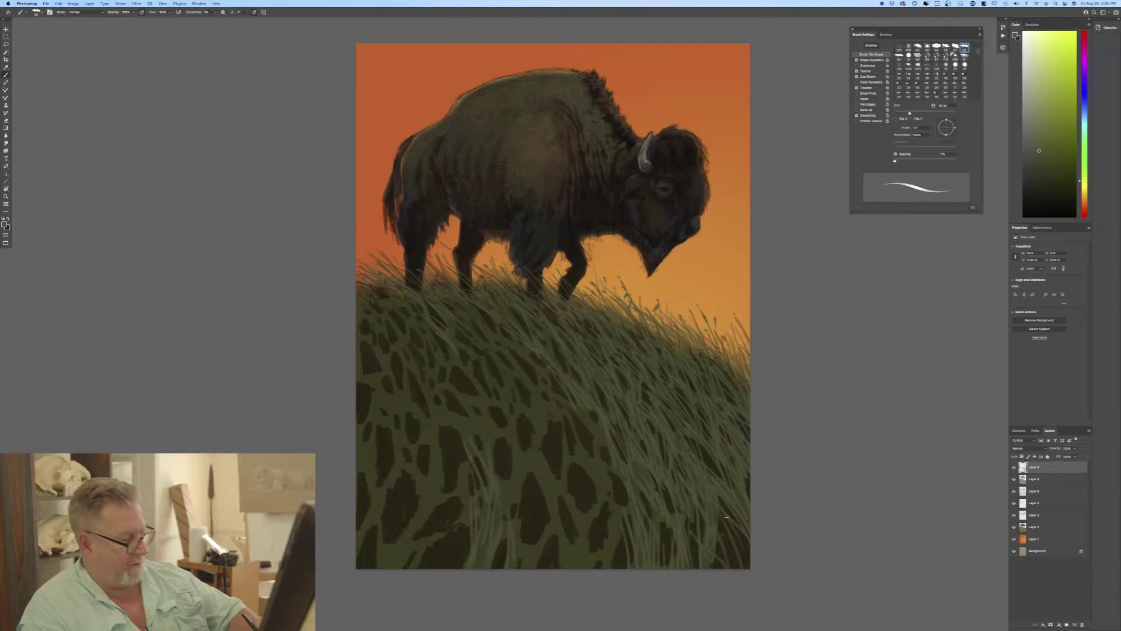
pyautogui.moveTo(735, 543); pyautogui.dragTo(730, 509)
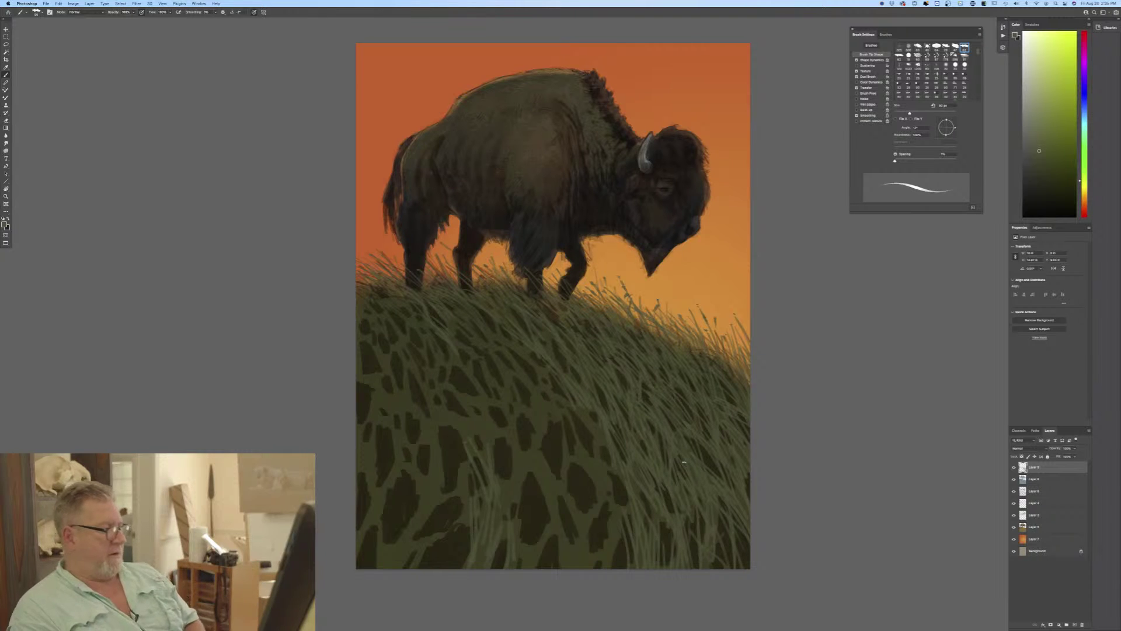
# Add grass blades diagonally across the hill's centre, linking the middle slope to the finished grass on the right.
pyautogui.moveTo(551, 402); pyautogui.dragTo(545, 380)
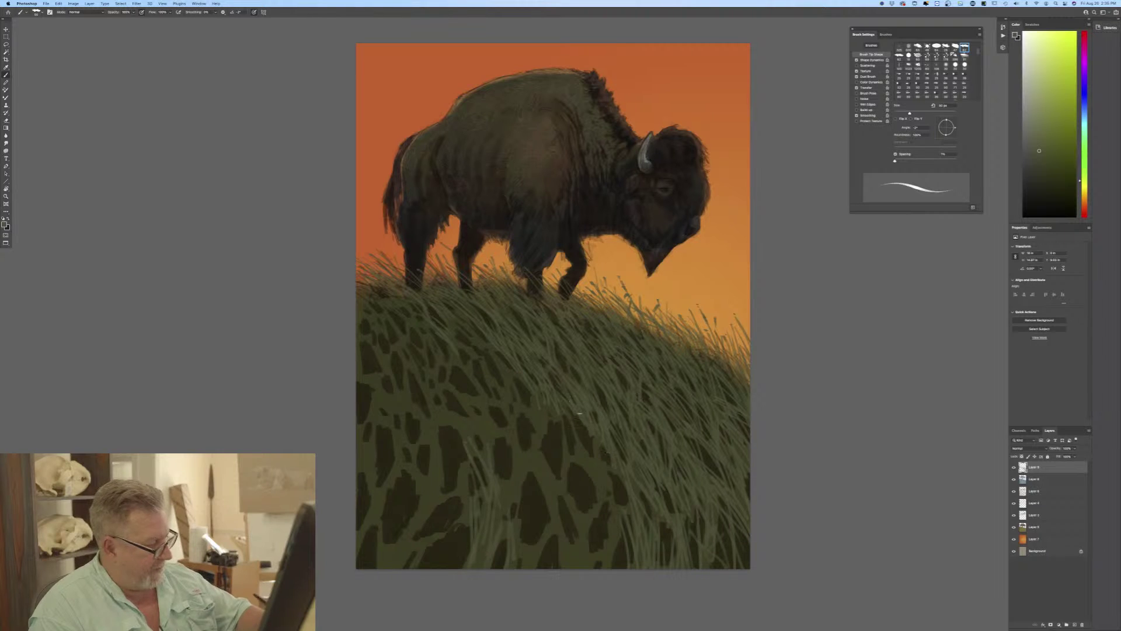
pyautogui.moveTo(594, 464)
pyautogui.mouseDown()
pyautogui.moveTo(581, 419)
pyautogui.moveTo(587, 454)
pyautogui.moveTo(569, 423)
pyautogui.mouseUp()
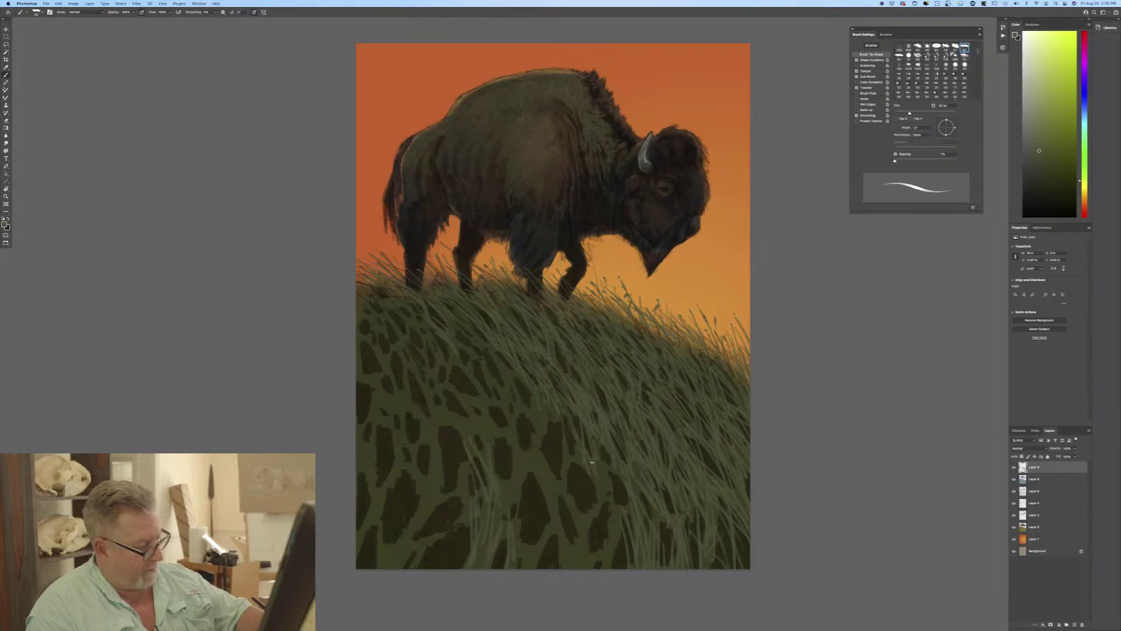
pyautogui.moveTo(606, 485); pyautogui.dragTo(604, 448)
pyautogui.moveTo(617, 511); pyautogui.dragTo(614, 477)
pyautogui.moveTo(625, 519); pyautogui.dragTo(624, 482)
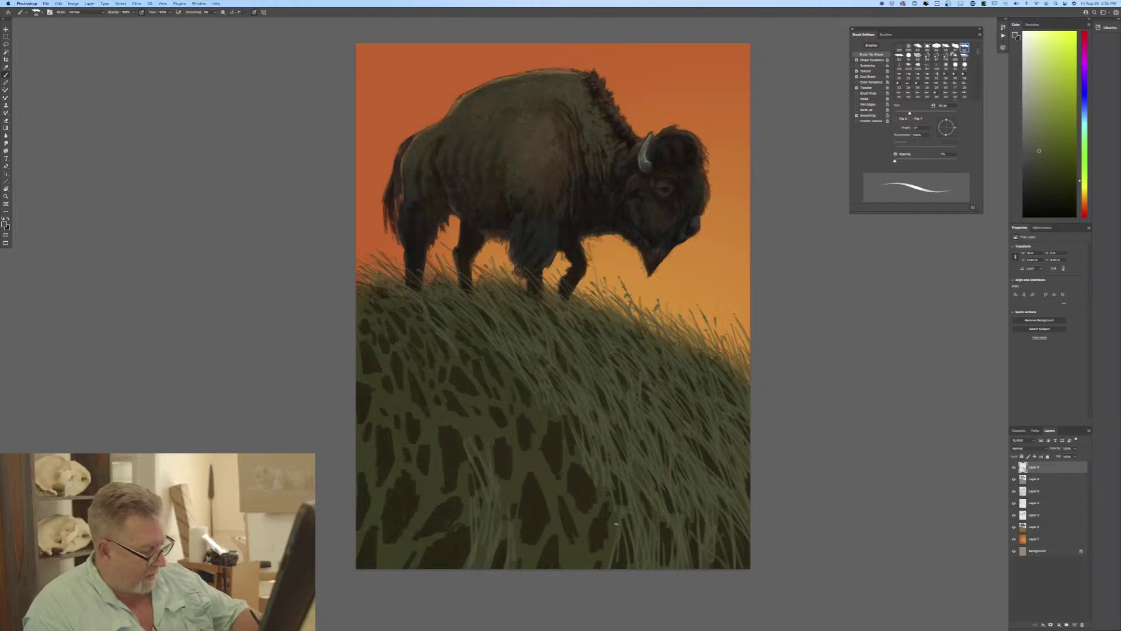
# Paint crossing, curved blades over the dark patches in the lower-middle foreground, working leftwards towards the existing clump.
pyautogui.moveTo(611, 522); pyautogui.dragTo(609, 498)
pyautogui.moveTo(607, 541); pyautogui.dragTo(607, 500)
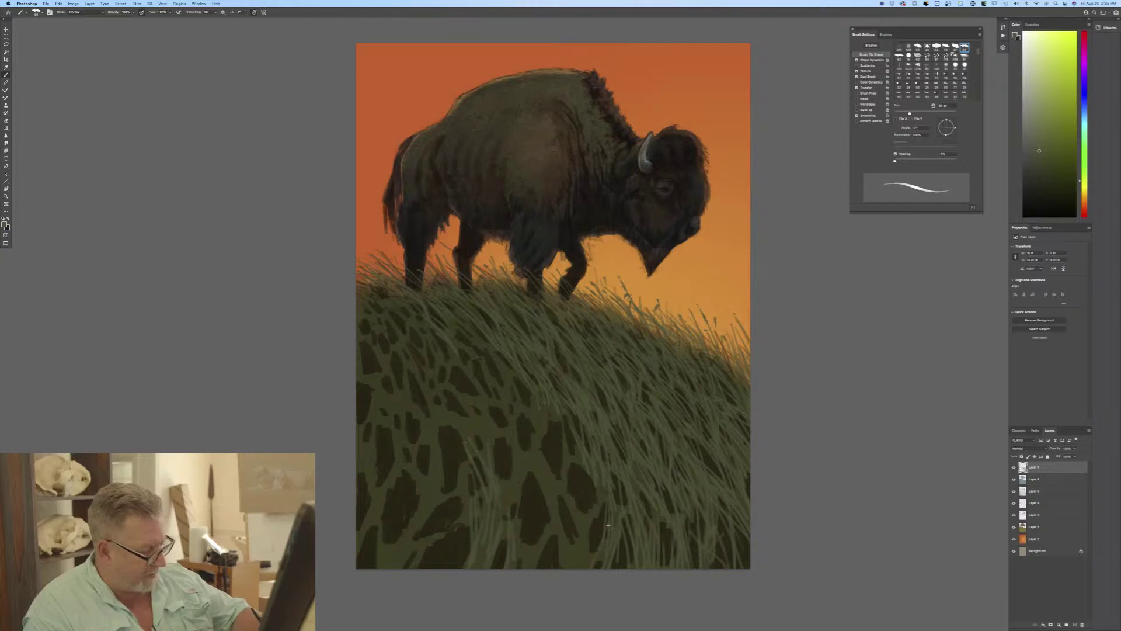
pyautogui.moveTo(596, 554); pyautogui.dragTo(601, 536)
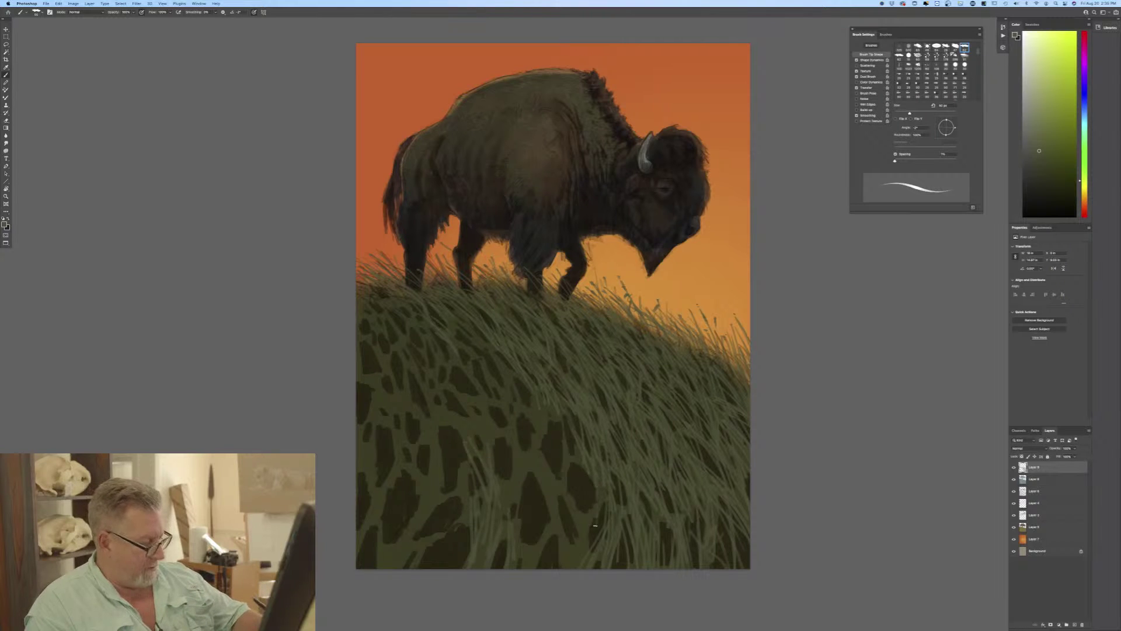
pyautogui.moveTo(594, 525); pyautogui.dragTo(589, 486)
pyautogui.moveTo(595, 548); pyautogui.dragTo(581, 486)
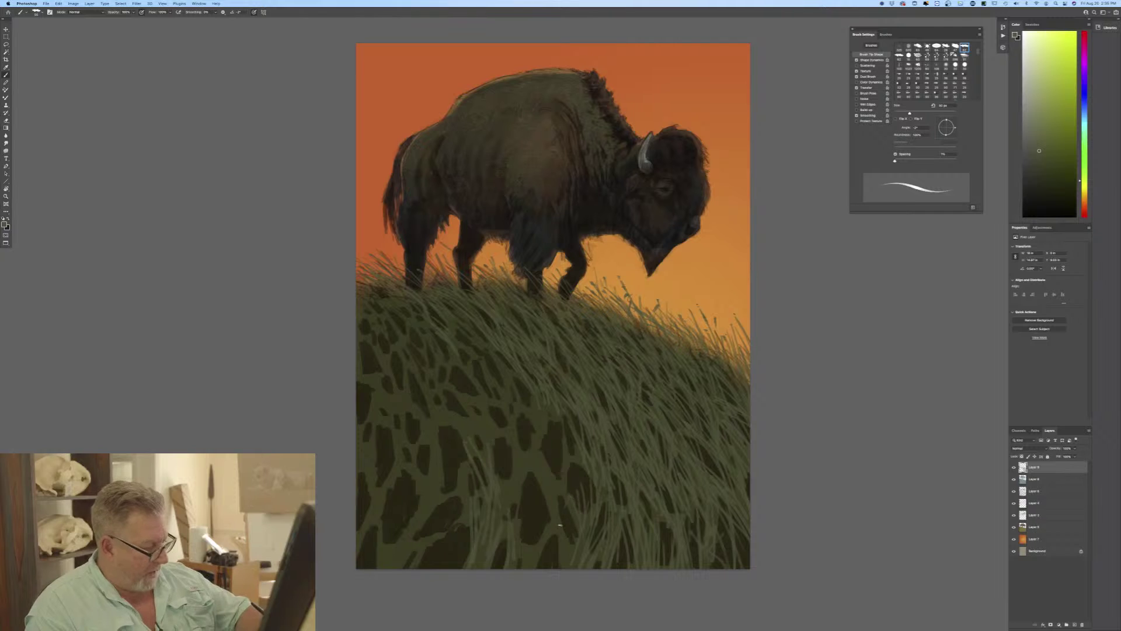
pyautogui.moveTo(575, 541); pyautogui.dragTo(558, 504)
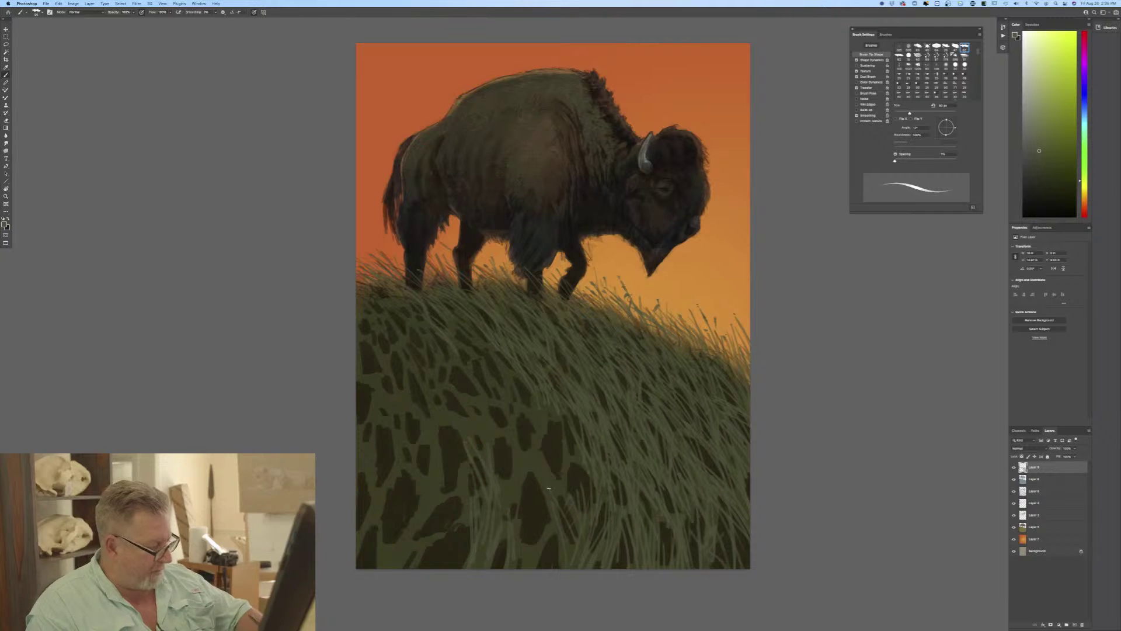
pyautogui.moveTo(558, 560); pyautogui.dragTo(541, 492)
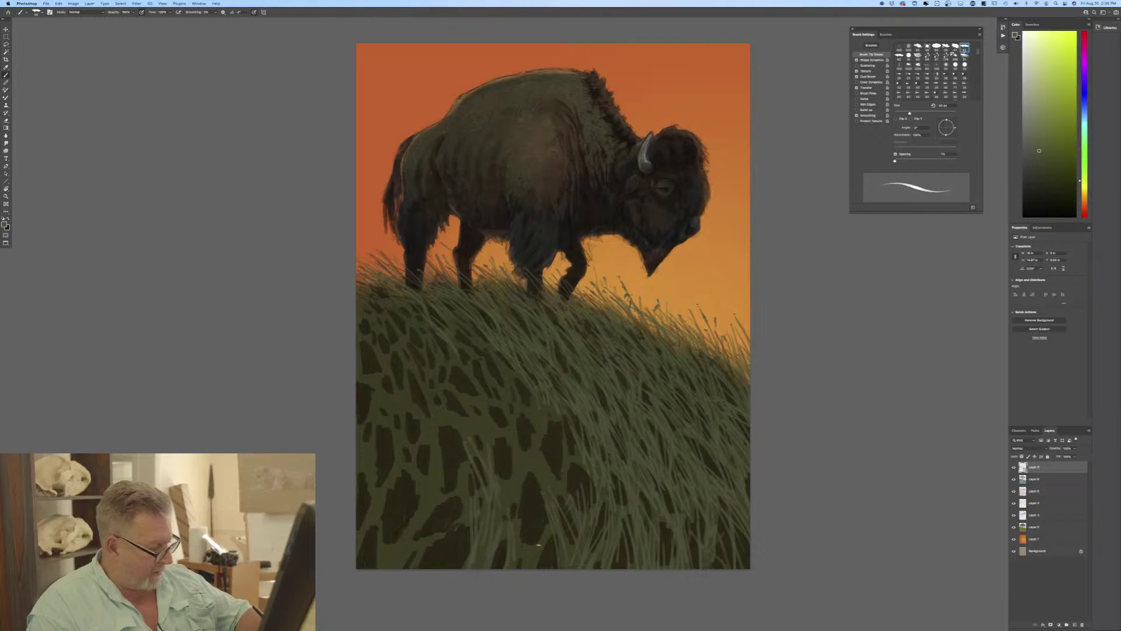
pyautogui.moveTo(538, 542); pyautogui.dragTo(533, 526)
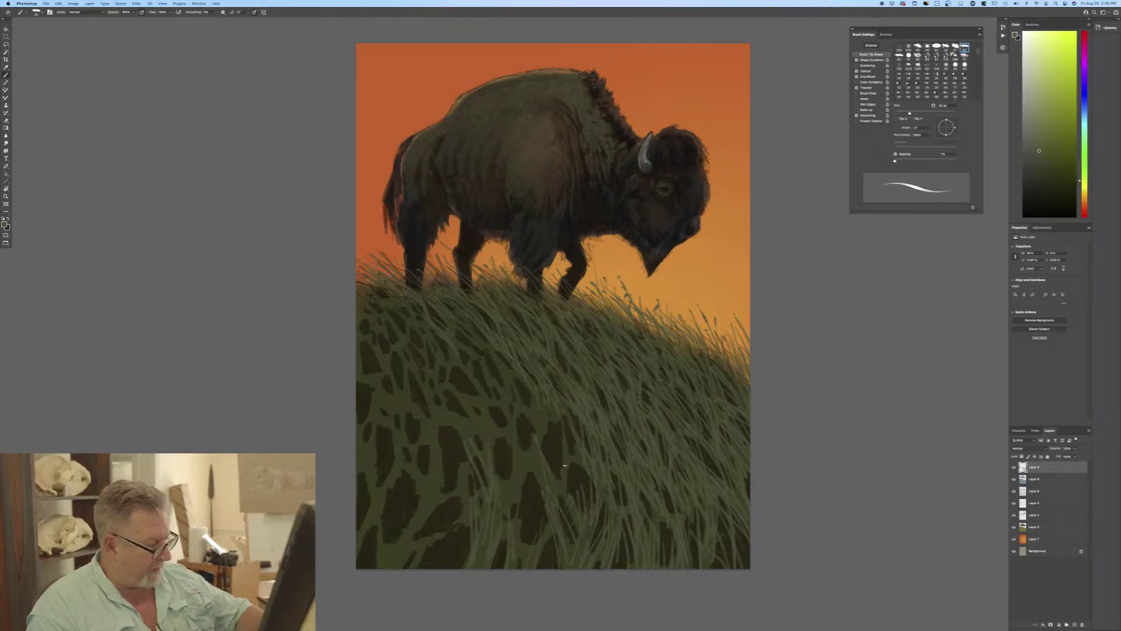
# Fill the remaining dark patches in the hill's centre with fine blades and join them to the lower-middle clump.
pyautogui.moveTo(563, 470); pyautogui.dragTo(558, 417)
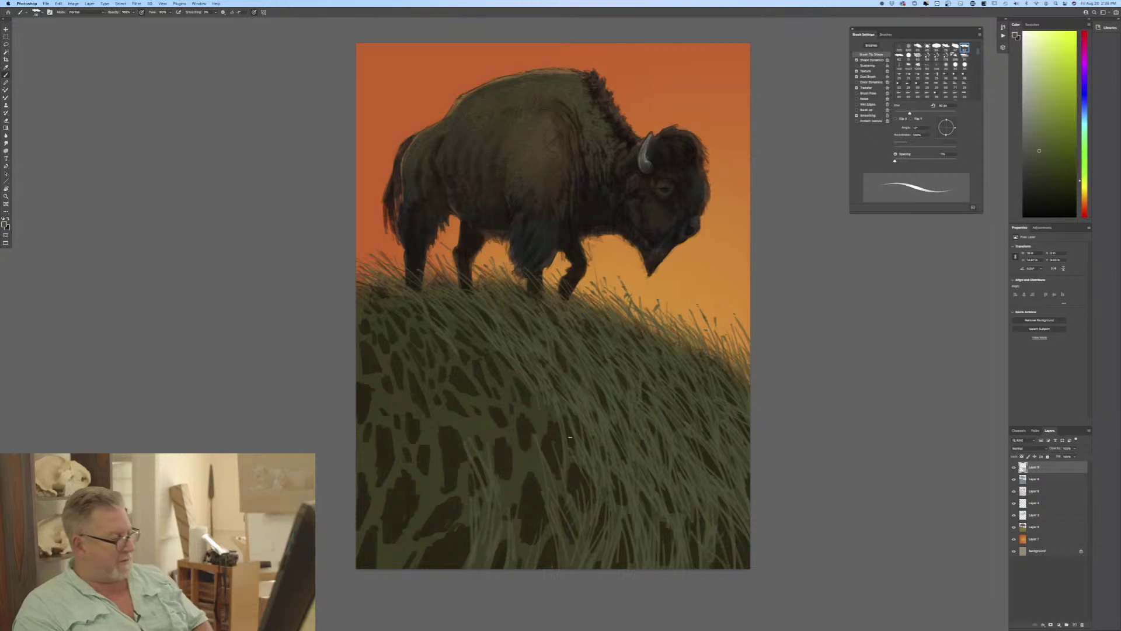
pyautogui.moveTo(548, 453)
pyautogui.mouseDown()
pyautogui.moveTo(542, 434)
pyautogui.moveTo(556, 423)
pyautogui.mouseUp()
pyautogui.moveTo(557, 473); pyautogui.dragTo(550, 452)
pyautogui.moveTo(561, 449); pyautogui.dragTo(555, 429)
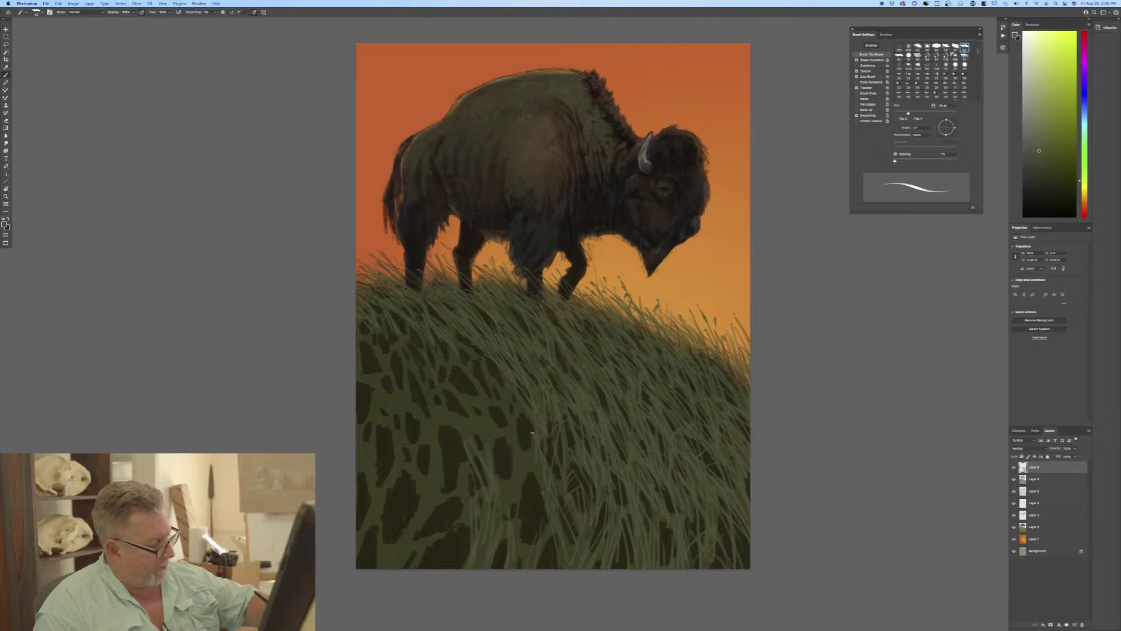
pyautogui.moveTo(532, 432); pyautogui.dragTo(534, 471)
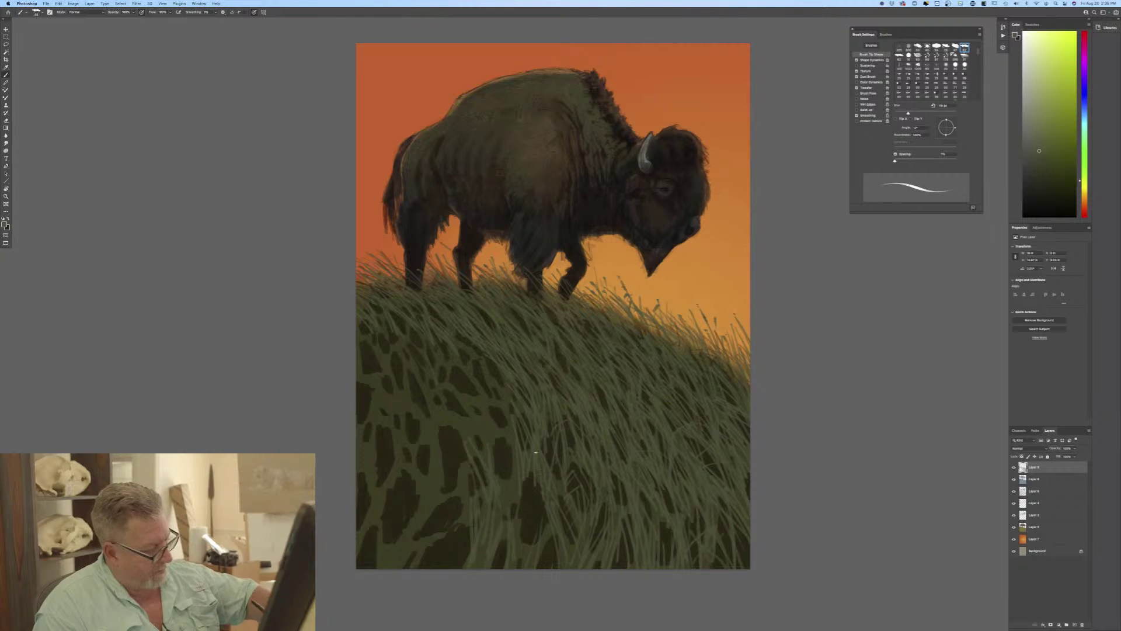
pyautogui.moveTo(544, 523); pyautogui.dragTo(534, 482)
pyautogui.moveTo(556, 555)
pyautogui.mouseDown()
pyautogui.moveTo(550, 516)
pyautogui.moveTo(559, 564)
pyautogui.moveTo(551, 511)
pyautogui.moveTo(540, 575)
pyautogui.moveTo(535, 505)
pyautogui.moveTo(530, 557)
pyautogui.moveTo(521, 513)
pyautogui.moveTo(578, 560)
pyautogui.moveTo(563, 542)
pyautogui.moveTo(534, 559)
pyautogui.moveTo(581, 546)
pyautogui.moveTo(512, 504)
pyautogui.mouseUp()
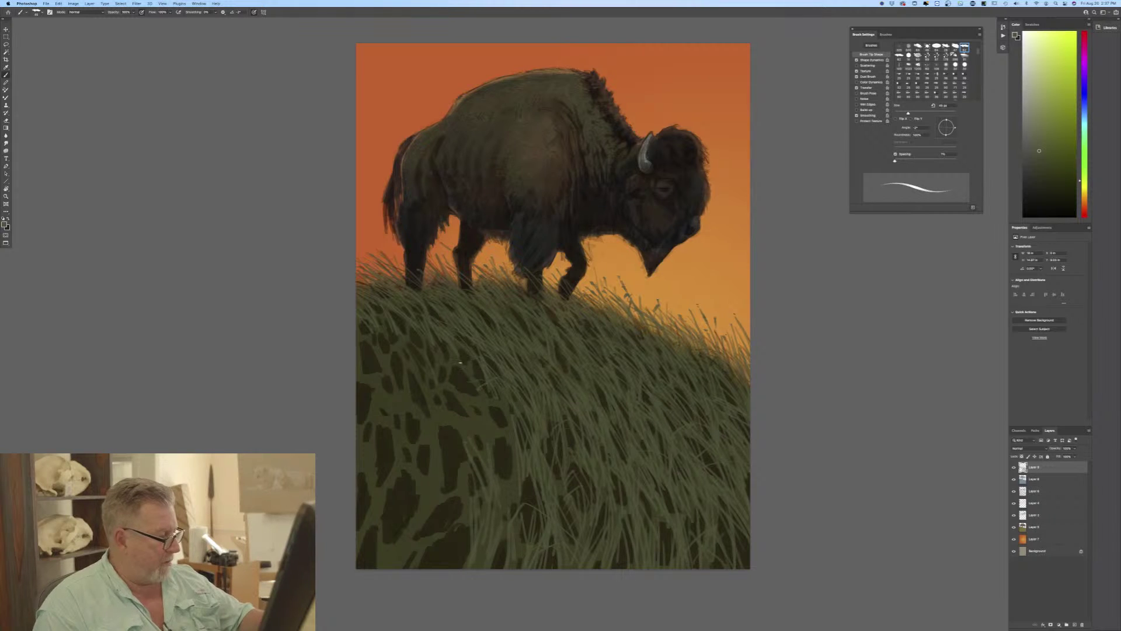
# Cover the upper-left slope below the bison's hind legs with fine blades and add taller ones along the crest.
pyautogui.moveTo(460, 375); pyautogui.dragTo(477, 401)
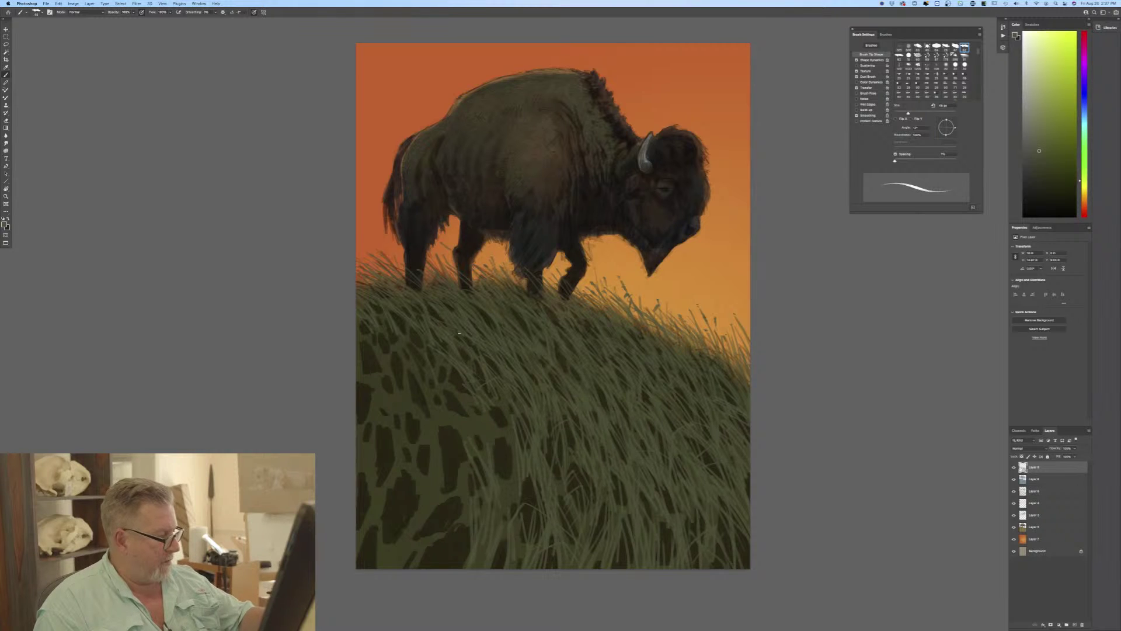
pyautogui.moveTo(489, 327); pyautogui.dragTo(482, 309)
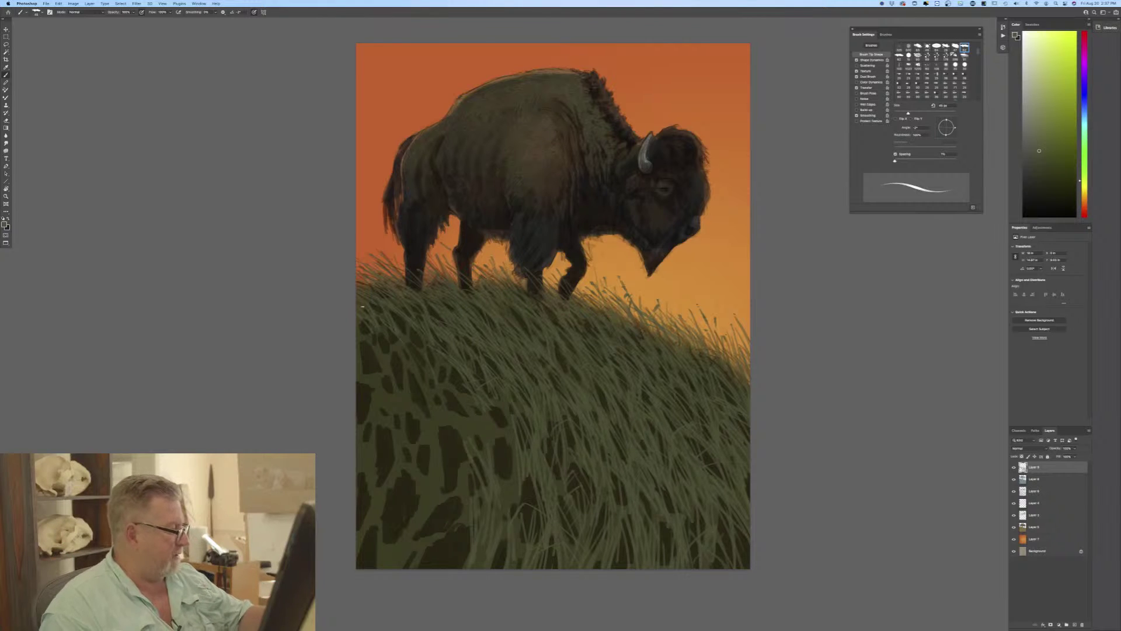
pyautogui.moveTo(407, 357)
pyautogui.mouseDown()
pyautogui.moveTo(392, 330)
pyautogui.moveTo(408, 320)
pyautogui.mouseUp()
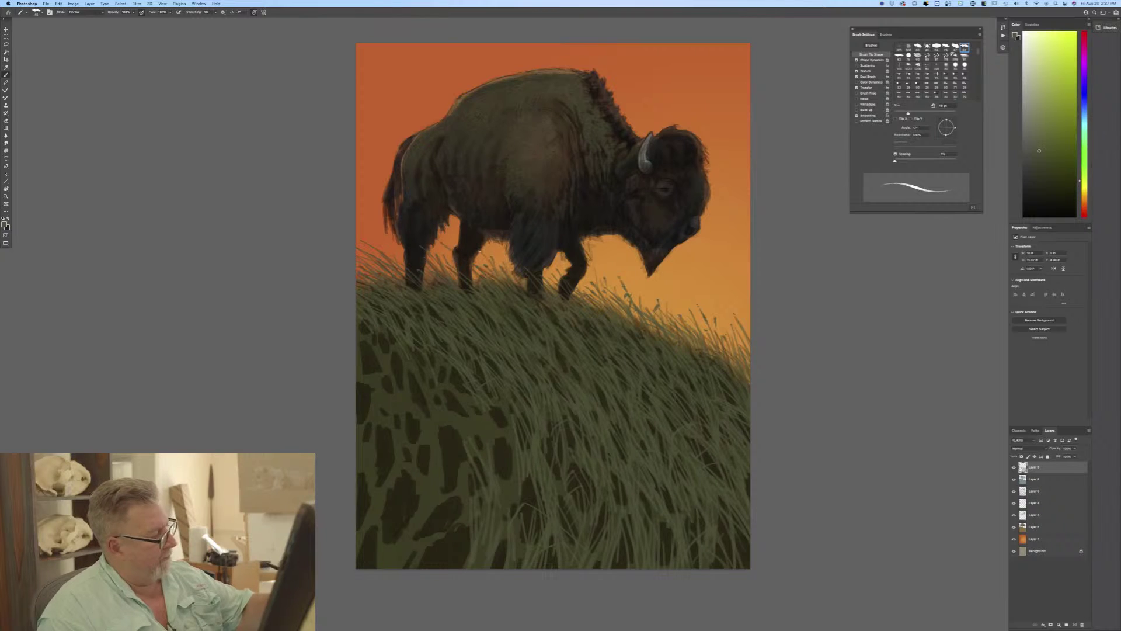
pyautogui.moveTo(549, 268)
pyautogui.mouseDown()
pyautogui.moveTo(553, 286)
pyautogui.moveTo(613, 292)
pyautogui.mouseUp()
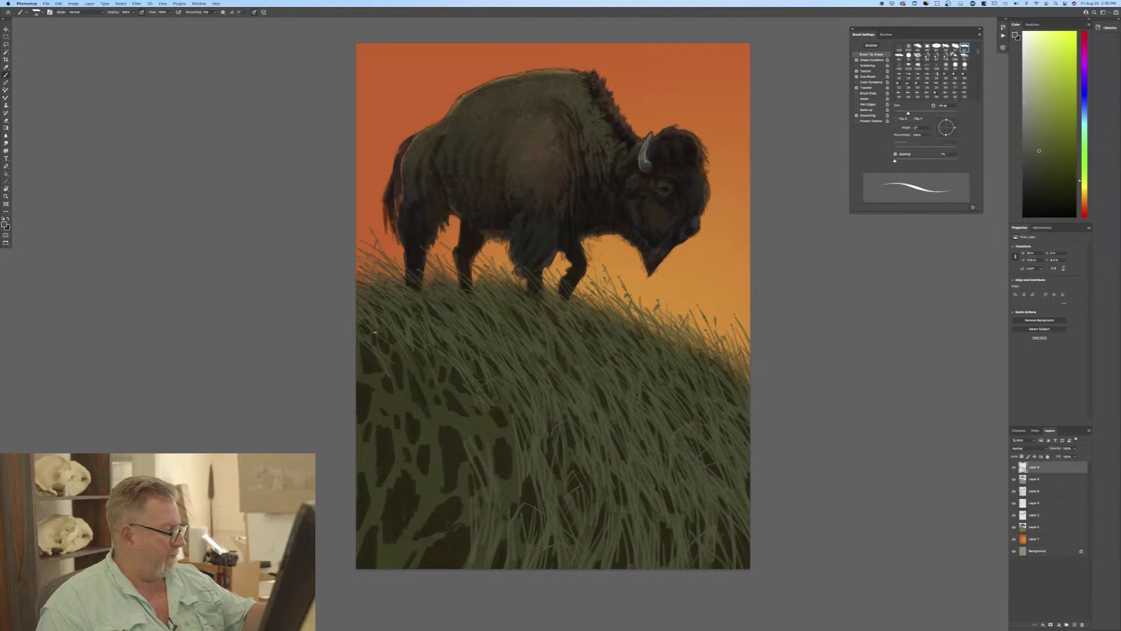
pyautogui.moveTo(396, 364); pyautogui.dragTo(380, 333)
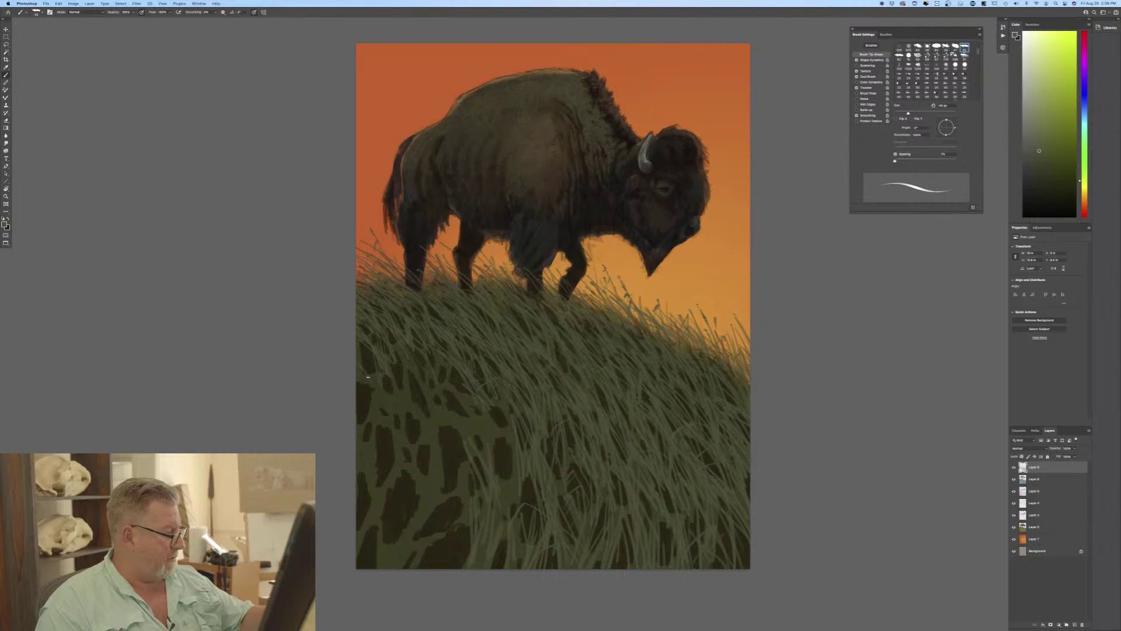
pyautogui.moveTo(358, 341)
pyautogui.mouseDown()
pyautogui.moveTo(367, 376)
pyautogui.moveTo(411, 386)
pyautogui.mouseUp()
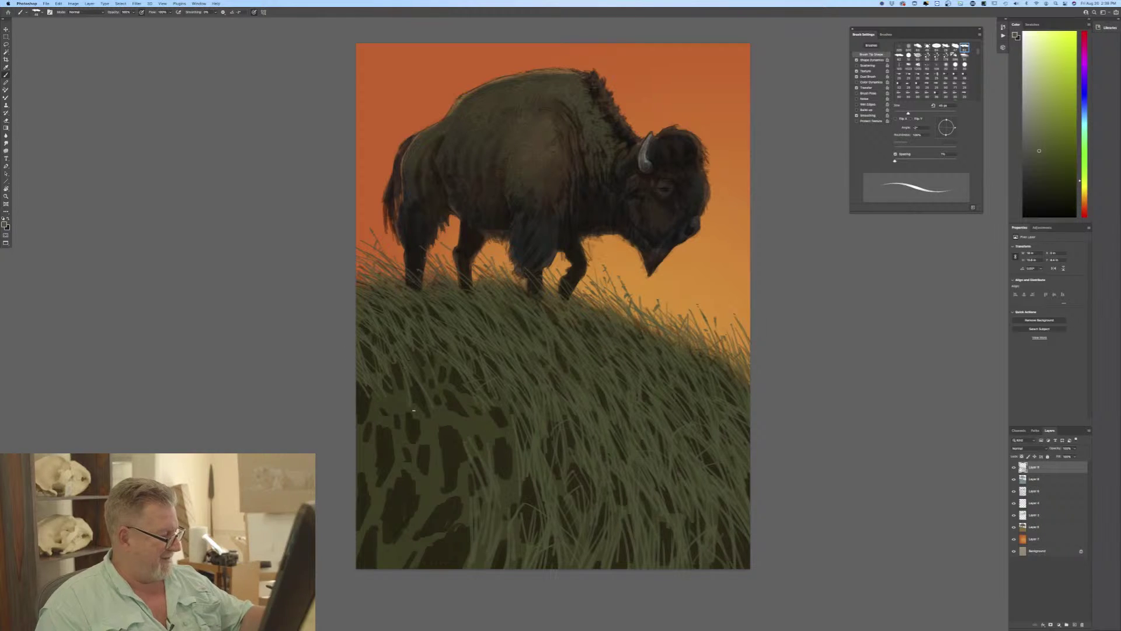
# Enlarge the brush slightly and paint long blades over the dark patches left of the hill's centre, joining the lower-middle grass.
pyautogui.moveTo(409, 385); pyautogui.dragTo(432, 422)
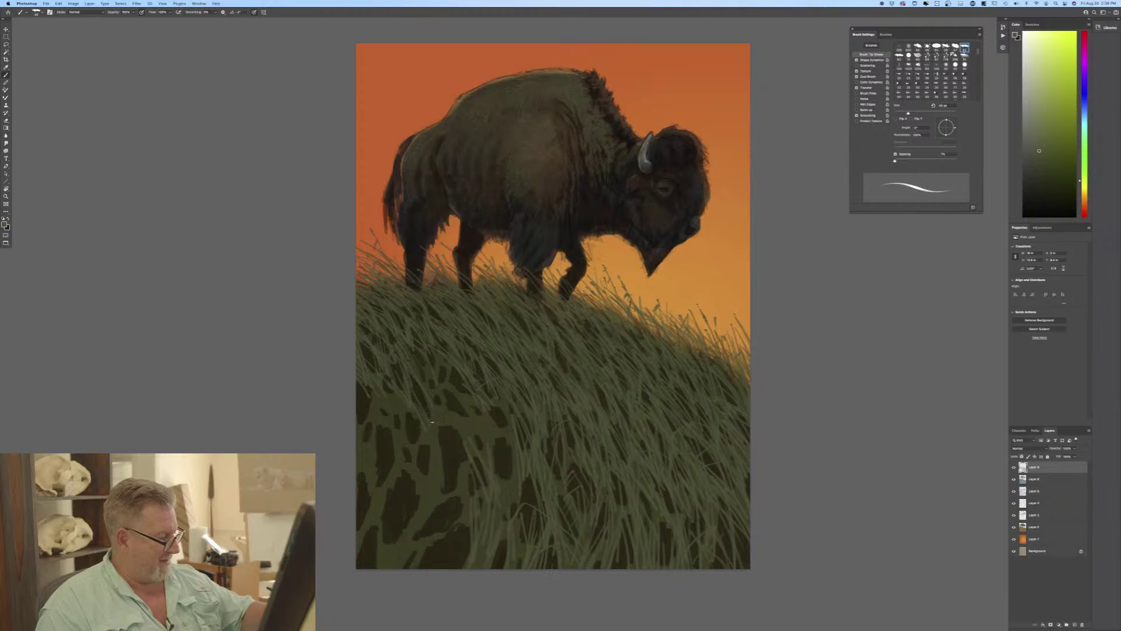
pyautogui.press(']')
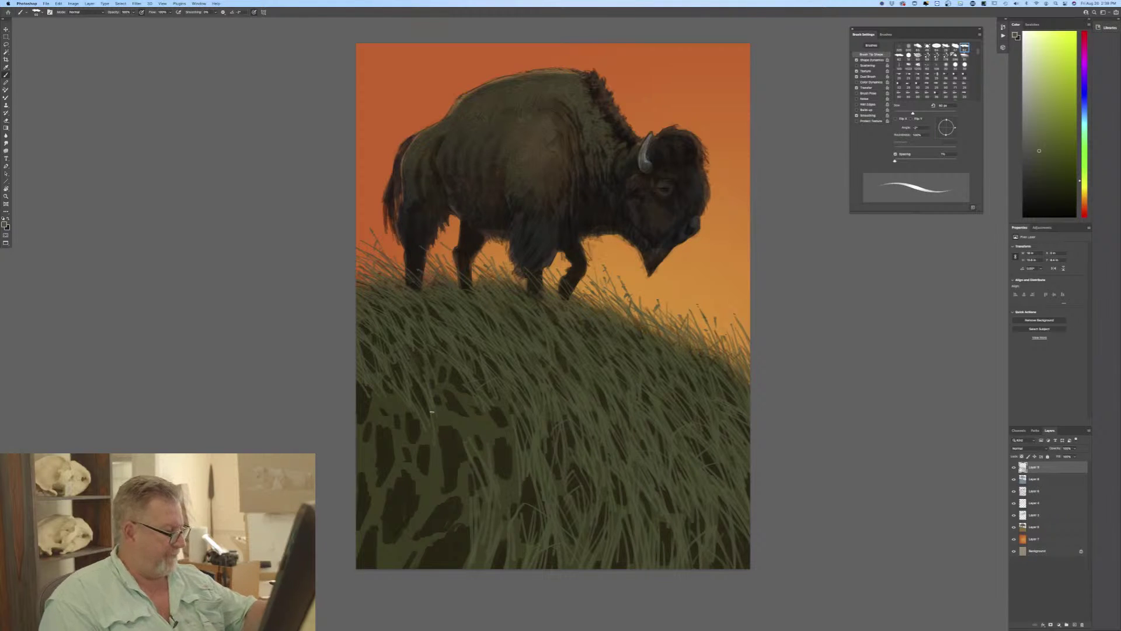
pyautogui.moveTo(439, 380); pyautogui.dragTo(437, 366)
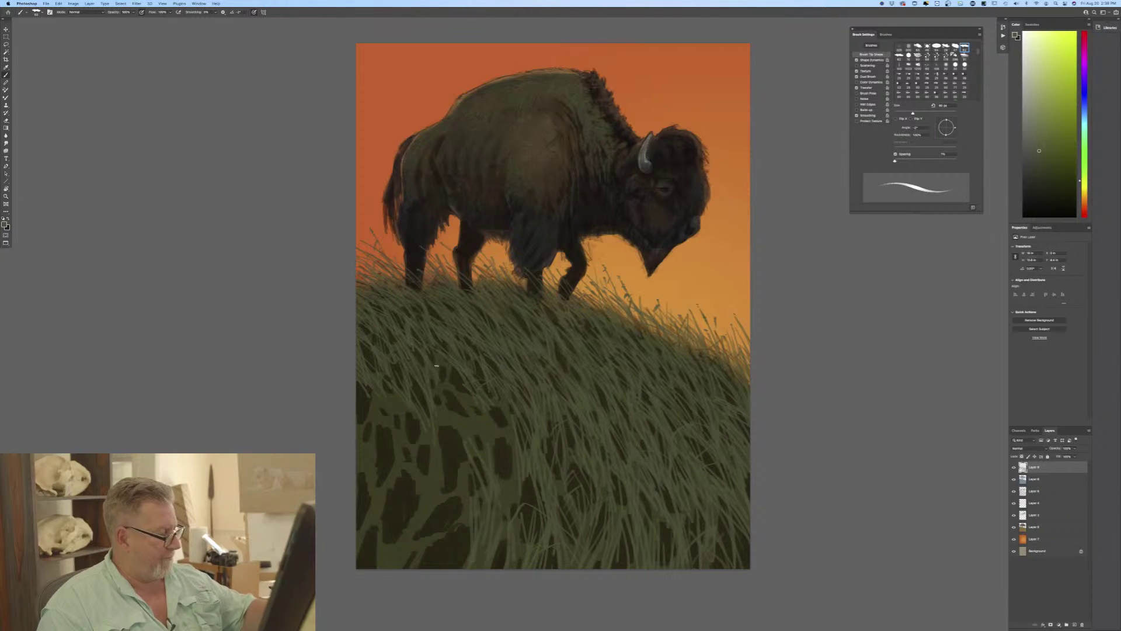
pyautogui.moveTo(473, 453); pyautogui.dragTo(479, 425)
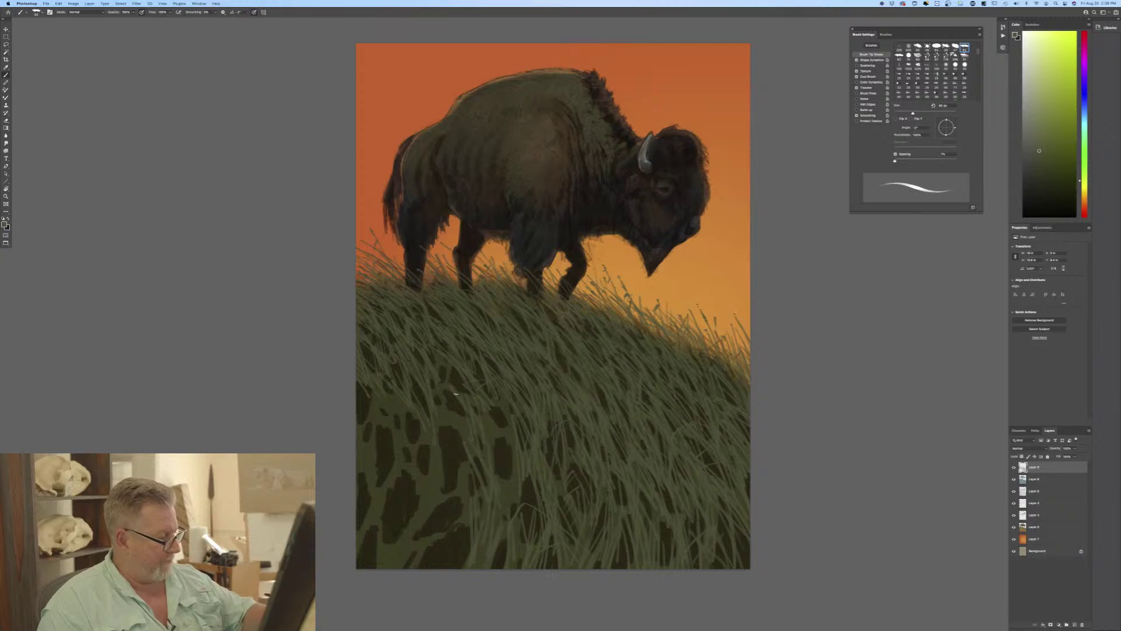
pyautogui.moveTo(507, 481)
pyautogui.mouseDown()
pyautogui.moveTo(494, 466)
pyautogui.moveTo(501, 434)
pyautogui.mouseUp()
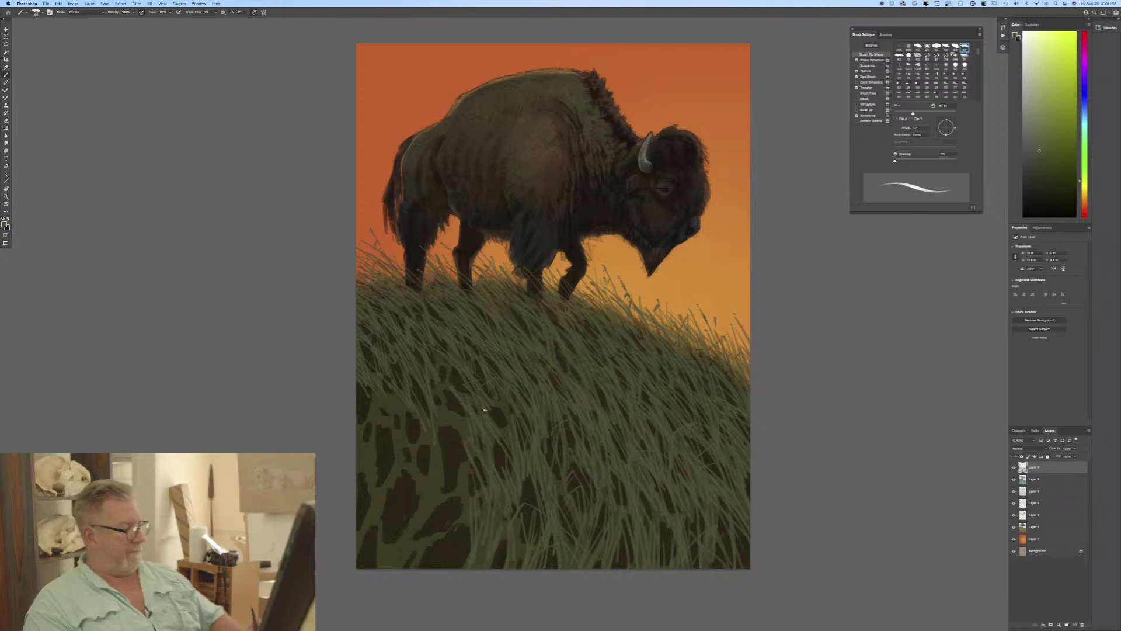
pyautogui.moveTo(560, 503); pyautogui.dragTo(554, 485)
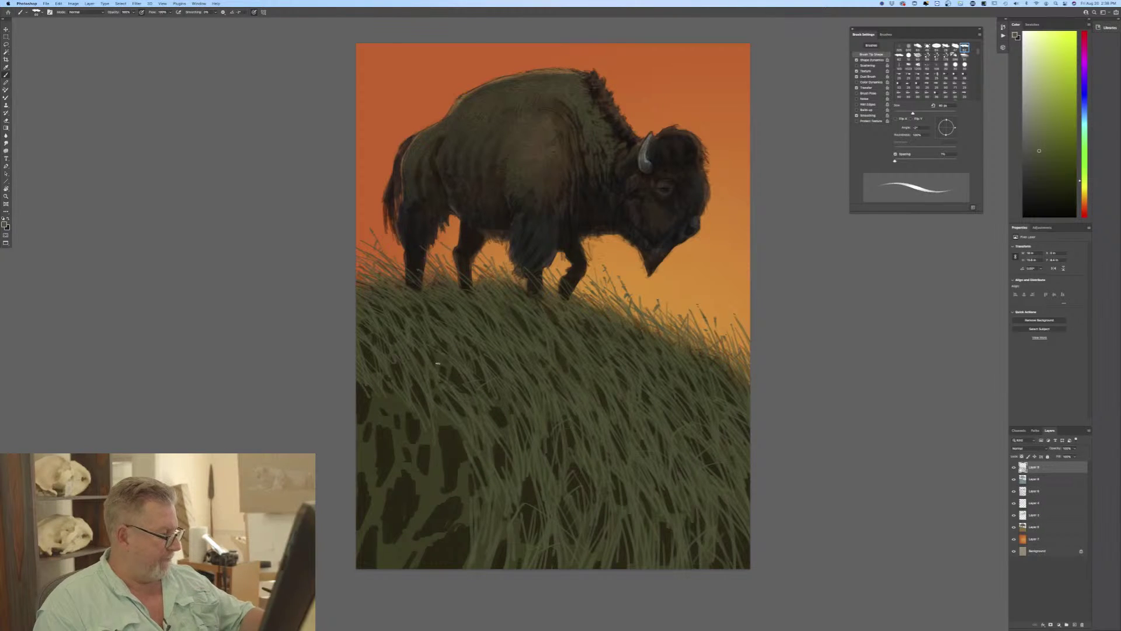
pyautogui.moveTo(459, 389)
pyautogui.mouseDown()
pyautogui.moveTo(449, 367)
pyautogui.moveTo(443, 376)
pyautogui.mouseUp()
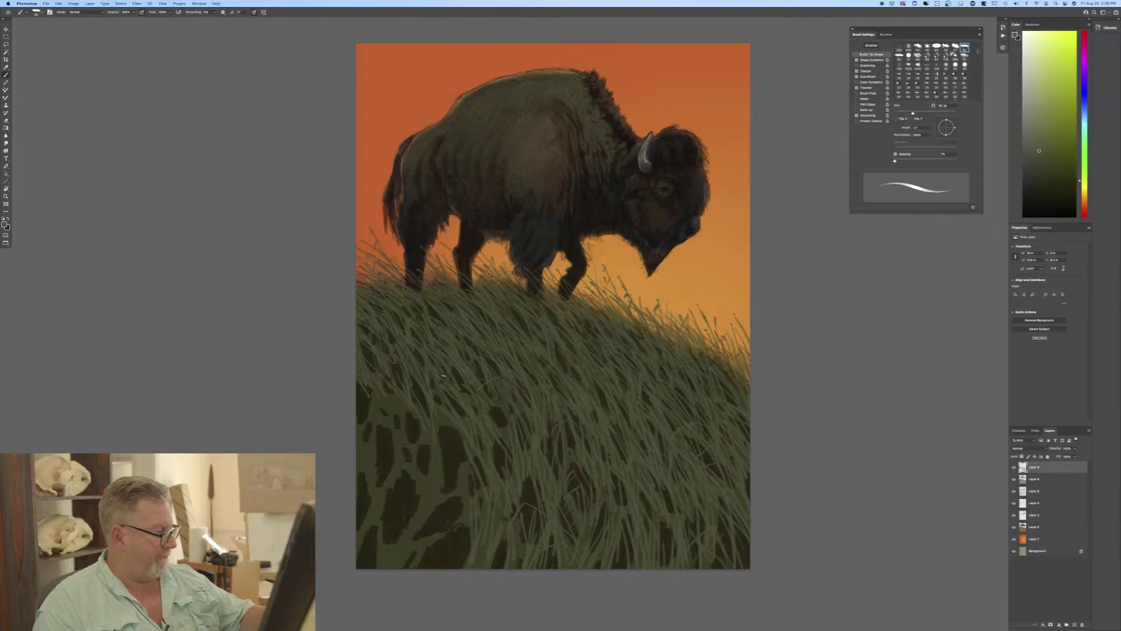
# Extend grass blades down the left slope to the canvas edge, covering the upper part of the bare dark patches.
pyautogui.moveTo(429, 447); pyautogui.dragTo(383, 384)
pyautogui.moveTo(406, 432); pyautogui.dragTo(399, 420)
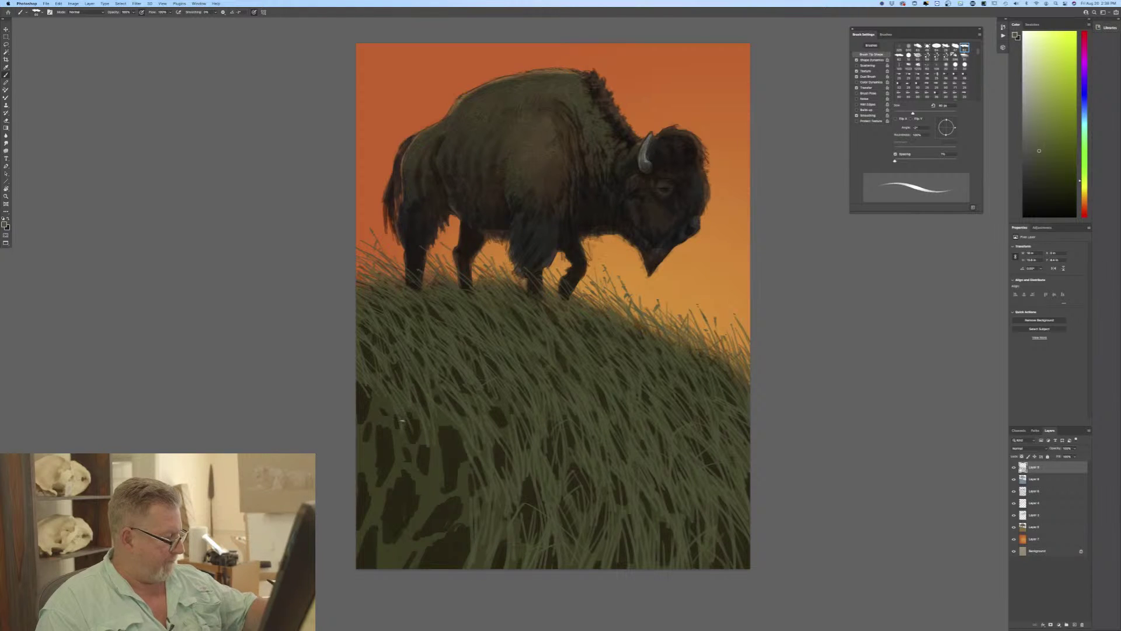
pyautogui.moveTo(400, 470); pyautogui.dragTo(390, 412)
pyautogui.moveTo(376, 436)
pyautogui.mouseDown()
pyautogui.moveTo(371, 395)
pyautogui.moveTo(369, 416)
pyautogui.moveTo(355, 364)
pyautogui.moveTo(361, 399)
pyautogui.mouseUp()
pyautogui.moveTo(361, 450)
pyautogui.mouseDown()
pyautogui.moveTo(357, 381)
pyautogui.moveTo(364, 421)
pyautogui.mouseUp()
# Fill the small dark gaps between the left slope and the hill's centre with short blades.
pyautogui.moveTo(489, 418); pyautogui.dragTo(486, 388)
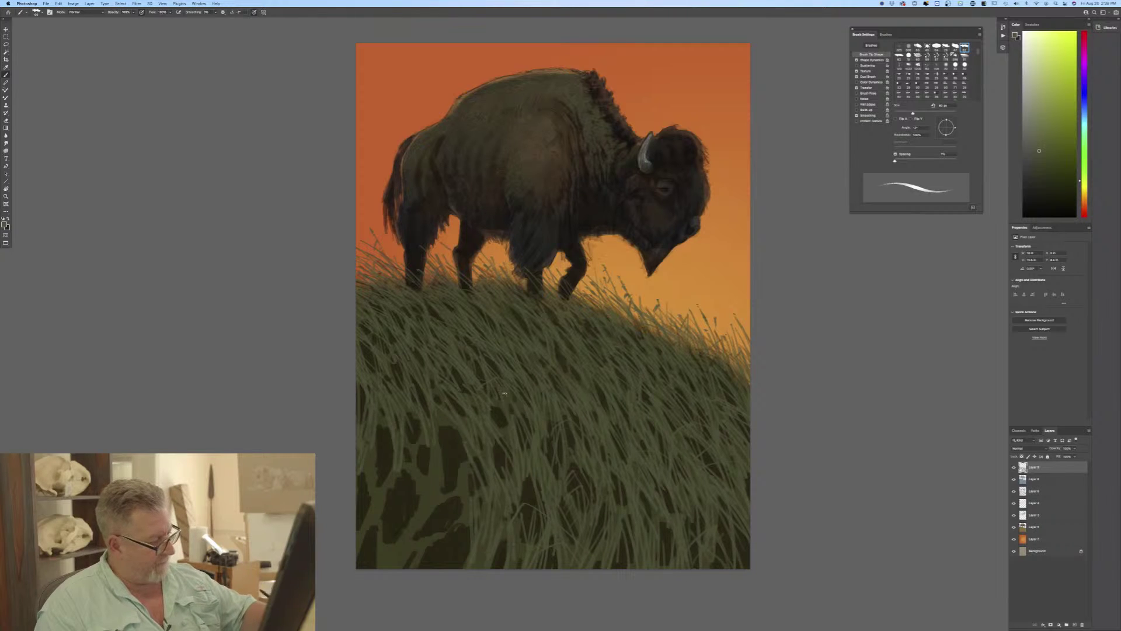
pyautogui.moveTo(505, 425)
pyautogui.mouseDown()
pyautogui.moveTo(502, 403)
pyautogui.moveTo(490, 407)
pyautogui.mouseUp()
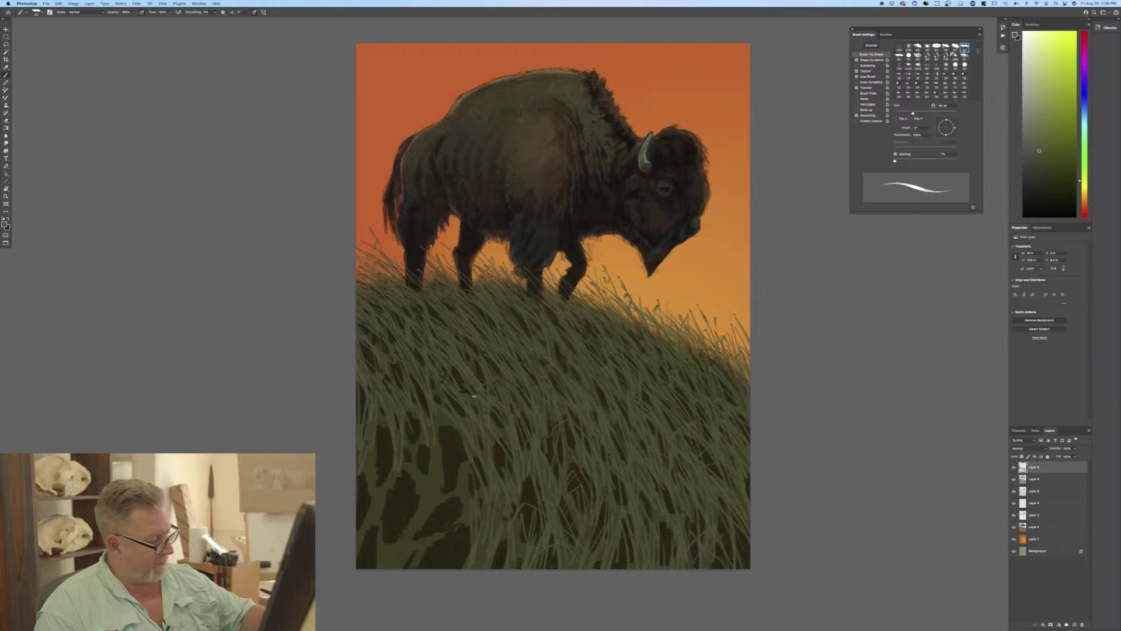
pyautogui.moveTo(509, 453); pyautogui.dragTo(503, 431)
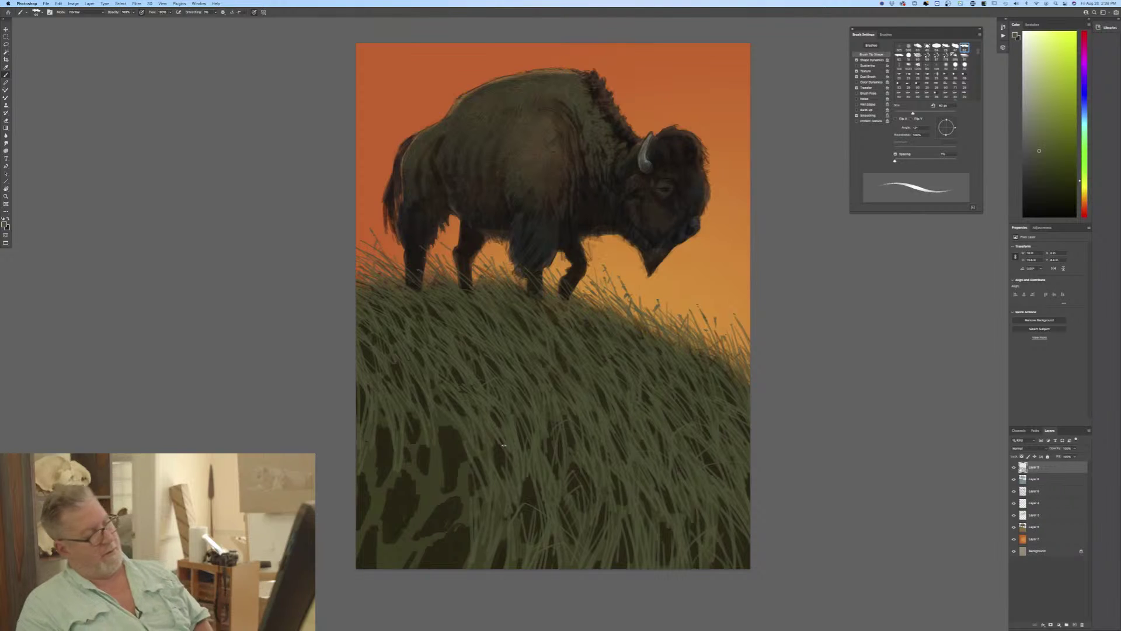
# Paint blades fanning up from the canvas's bottom edge in the lower-left foreground, working leftwards from the lower-middle clump.
pyautogui.moveTo(458, 468); pyautogui.dragTo(451, 445)
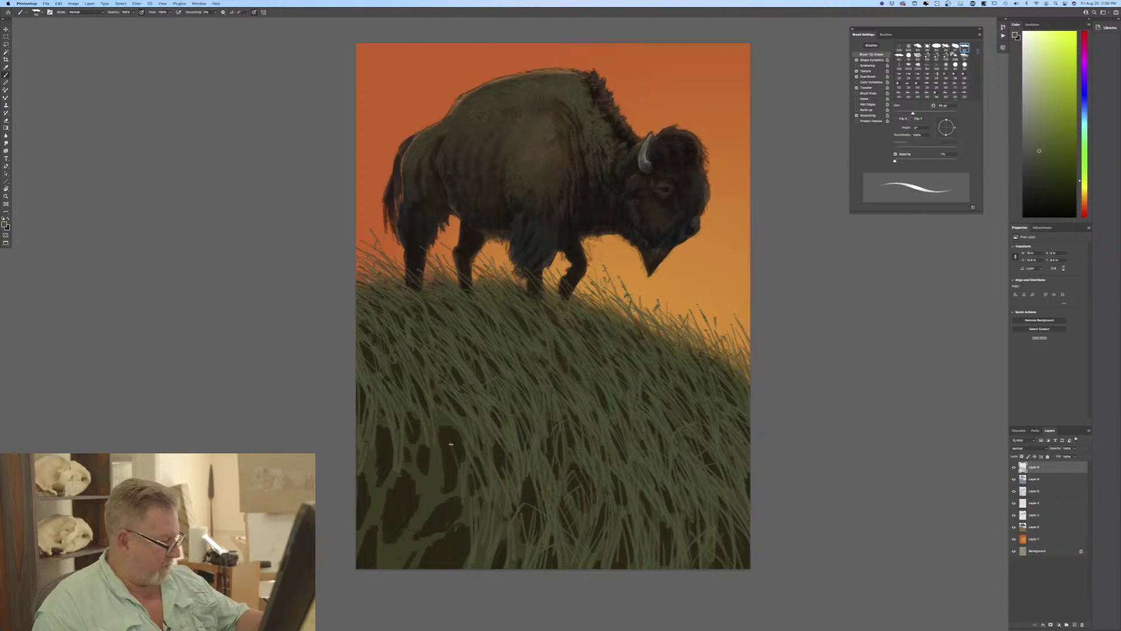
pyautogui.moveTo(465, 540); pyautogui.dragTo(460, 506)
pyautogui.moveTo(464, 566)
pyautogui.mouseDown()
pyautogui.moveTo(473, 509)
pyautogui.moveTo(481, 541)
pyautogui.mouseUp()
pyautogui.moveTo(420, 567); pyautogui.dragTo(456, 535)
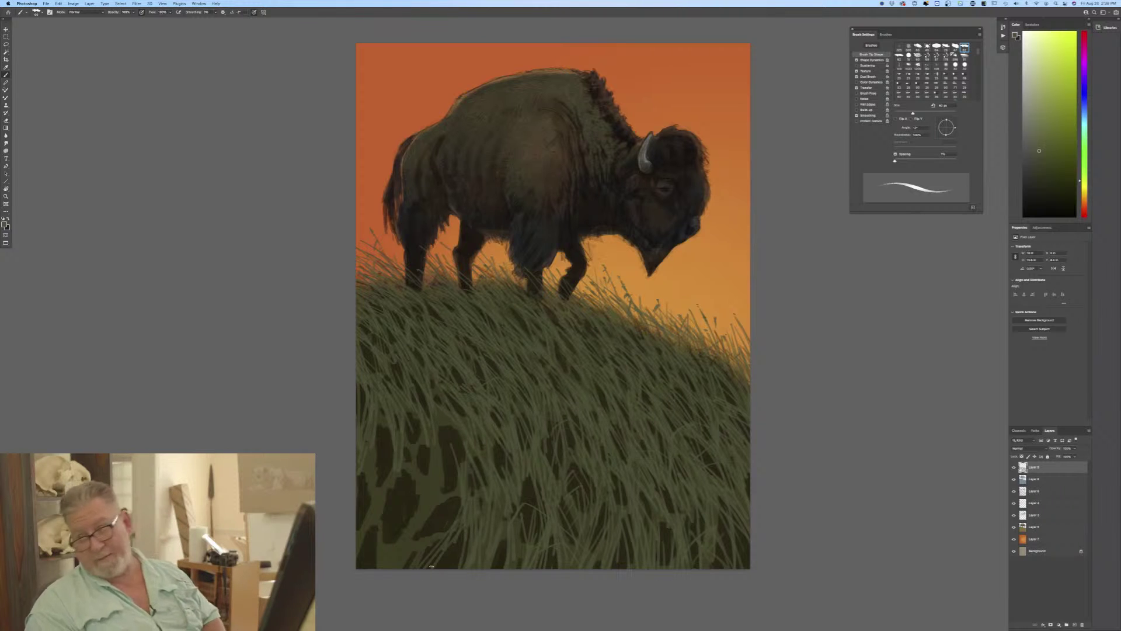
pyautogui.moveTo(432, 564); pyautogui.dragTo(450, 527)
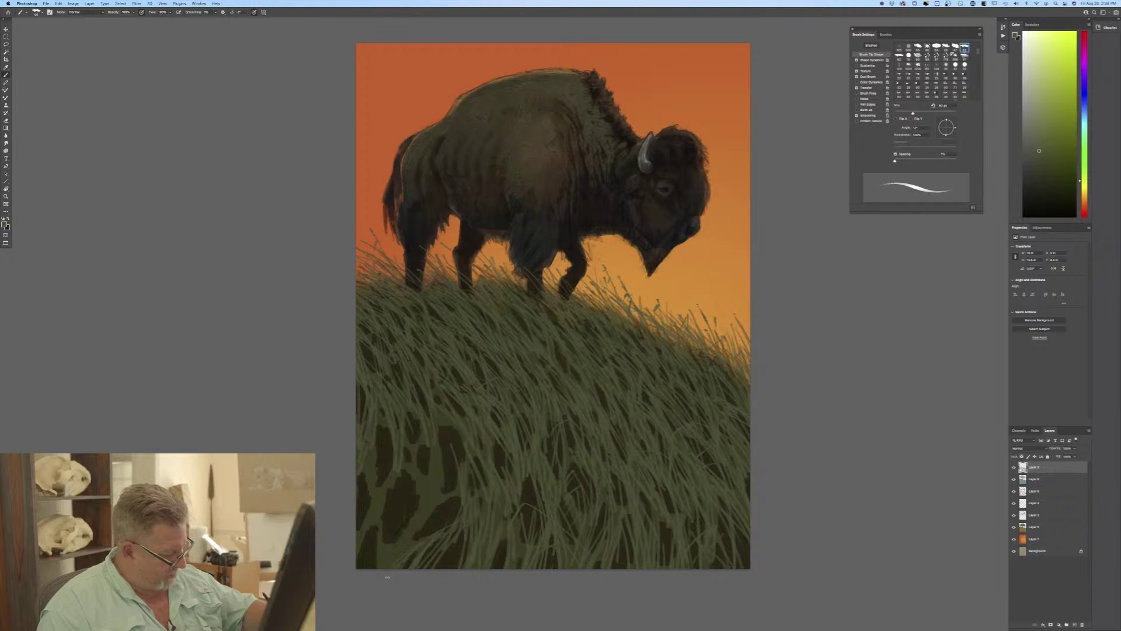
pyautogui.moveTo(404, 569); pyautogui.dragTo(418, 552)
# Cover the large dark patches above the lower-left clump with upright, curved blades that link it to the slope above.
pyautogui.moveTo(451, 504); pyautogui.dragTo(460, 436)
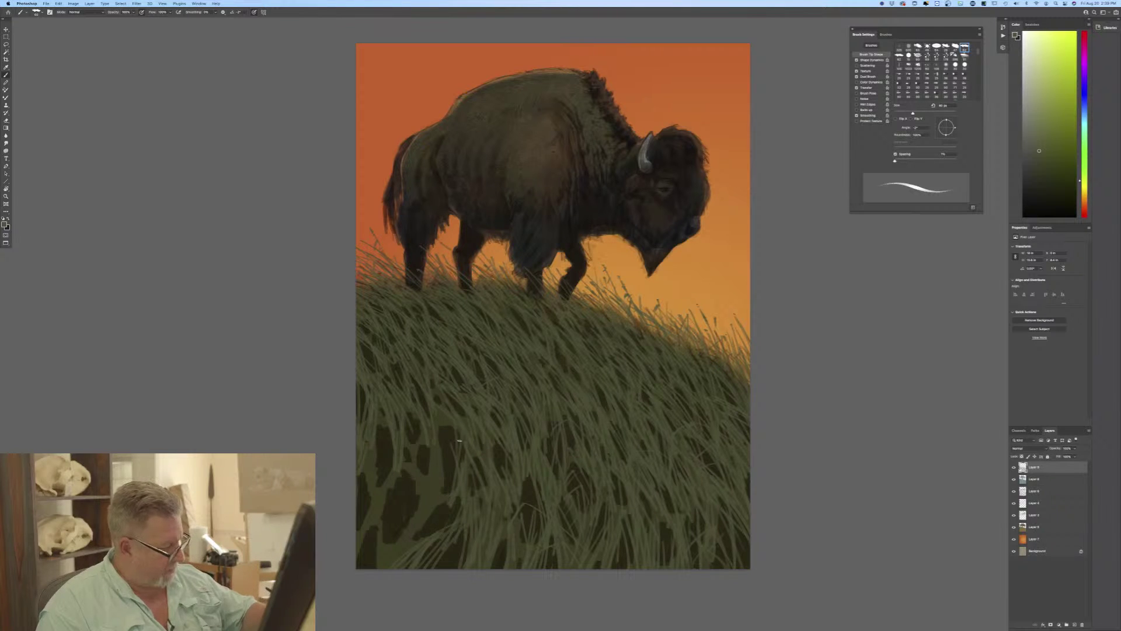
pyautogui.moveTo(442, 476)
pyautogui.mouseDown()
pyautogui.moveTo(450, 423)
pyautogui.moveTo(442, 470)
pyautogui.mouseUp()
pyautogui.moveTo(423, 528); pyautogui.dragTo(429, 515)
pyautogui.moveTo(429, 523); pyautogui.dragTo(442, 503)
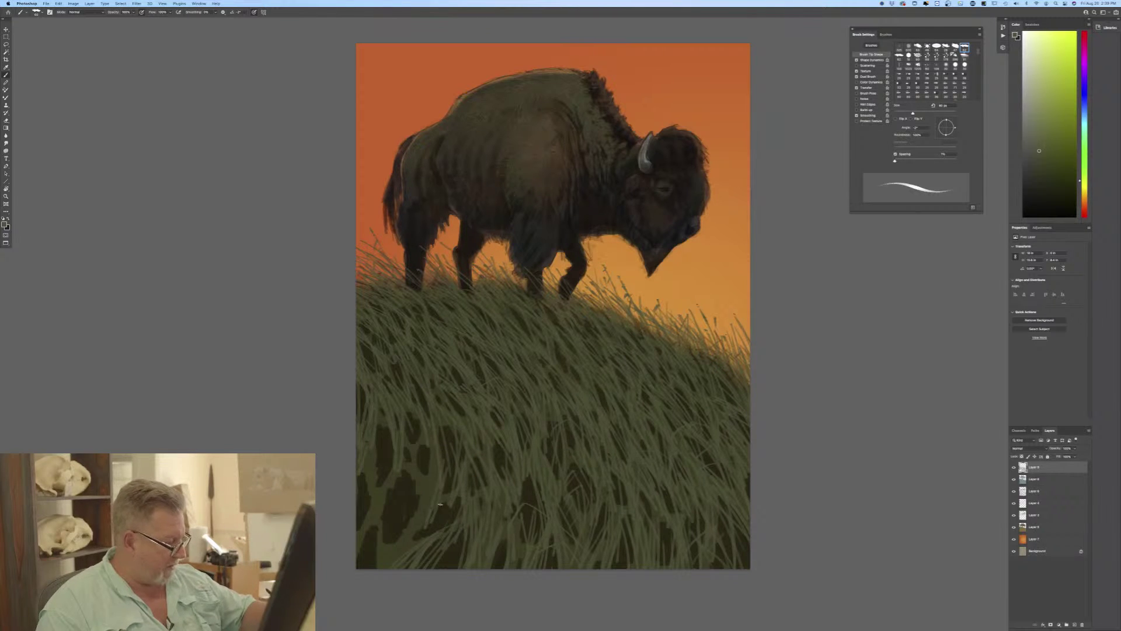
pyautogui.moveTo(413, 540)
pyautogui.mouseDown()
pyautogui.moveTo(428, 525)
pyautogui.moveTo(411, 539)
pyautogui.mouseUp()
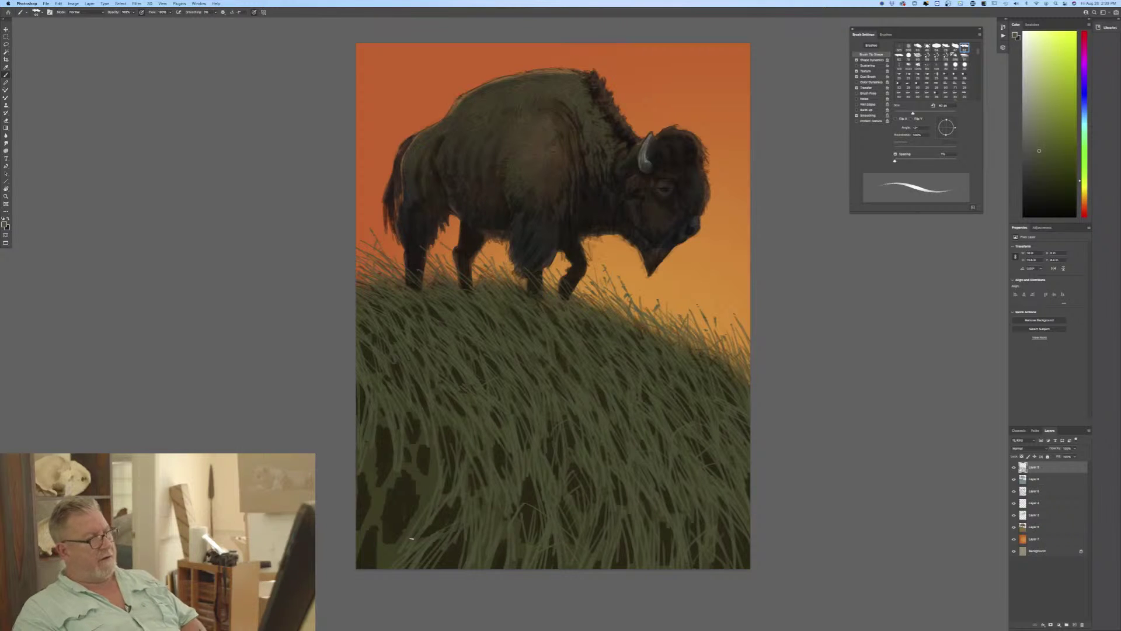
pyautogui.moveTo(414, 524); pyautogui.dragTo(420, 486)
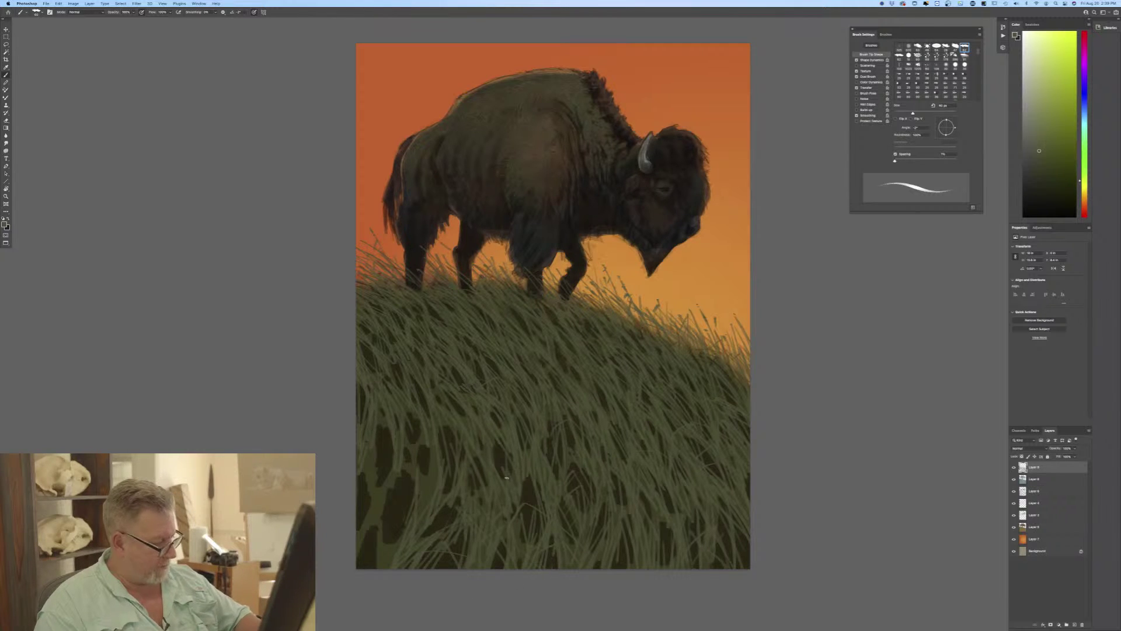
# Fill the last bare patches along the lower-left edge with crossing blades and thicken the grass in the lower-middle foreground.
pyautogui.moveTo(554, 567)
pyautogui.mouseDown()
pyautogui.moveTo(521, 497)
pyautogui.moveTo(524, 476)
pyautogui.mouseUp()
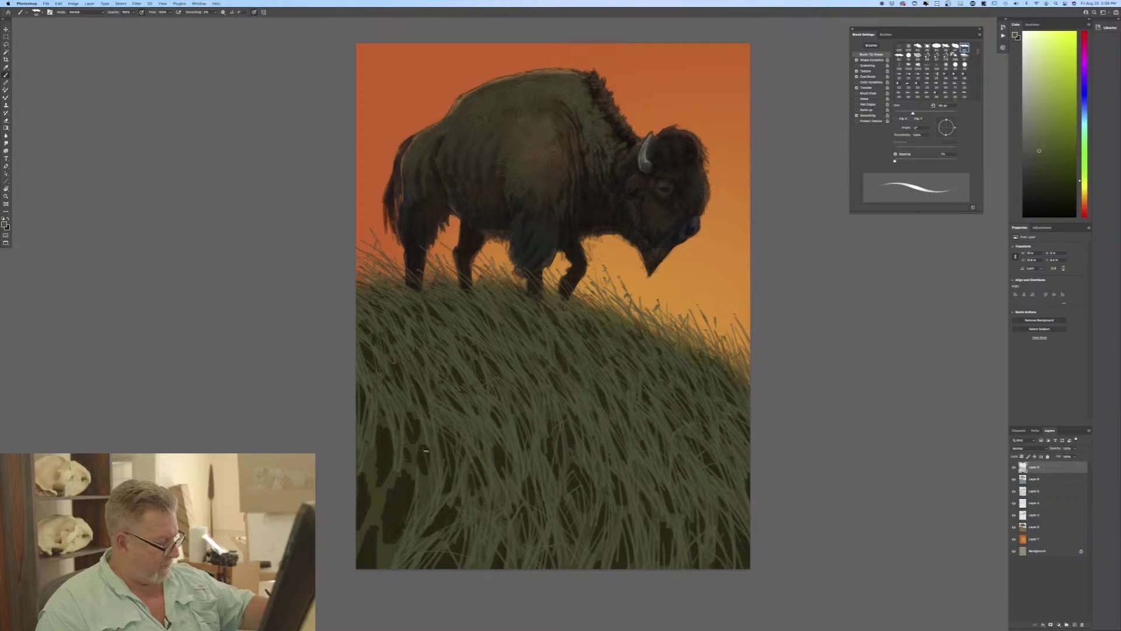
pyautogui.moveTo(425, 450)
pyautogui.mouseDown()
pyautogui.moveTo(423, 476)
pyautogui.moveTo(409, 475)
pyautogui.mouseUp()
pyautogui.moveTo(421, 443); pyautogui.dragTo(416, 457)
pyautogui.moveTo(410, 512); pyautogui.dragTo(403, 469)
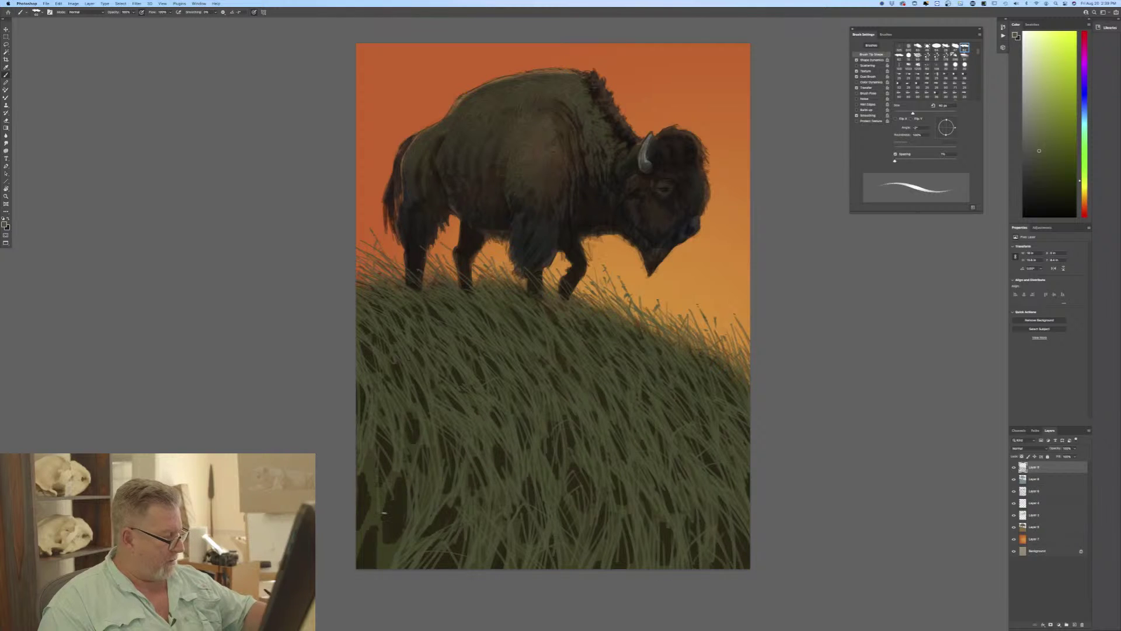
pyautogui.moveTo(385, 539)
pyautogui.mouseDown()
pyautogui.moveTo(387, 480)
pyautogui.moveTo(389, 563)
pyautogui.moveTo(374, 487)
pyautogui.moveTo(397, 503)
pyautogui.moveTo(399, 535)
pyautogui.moveTo(408, 495)
pyautogui.mouseUp()
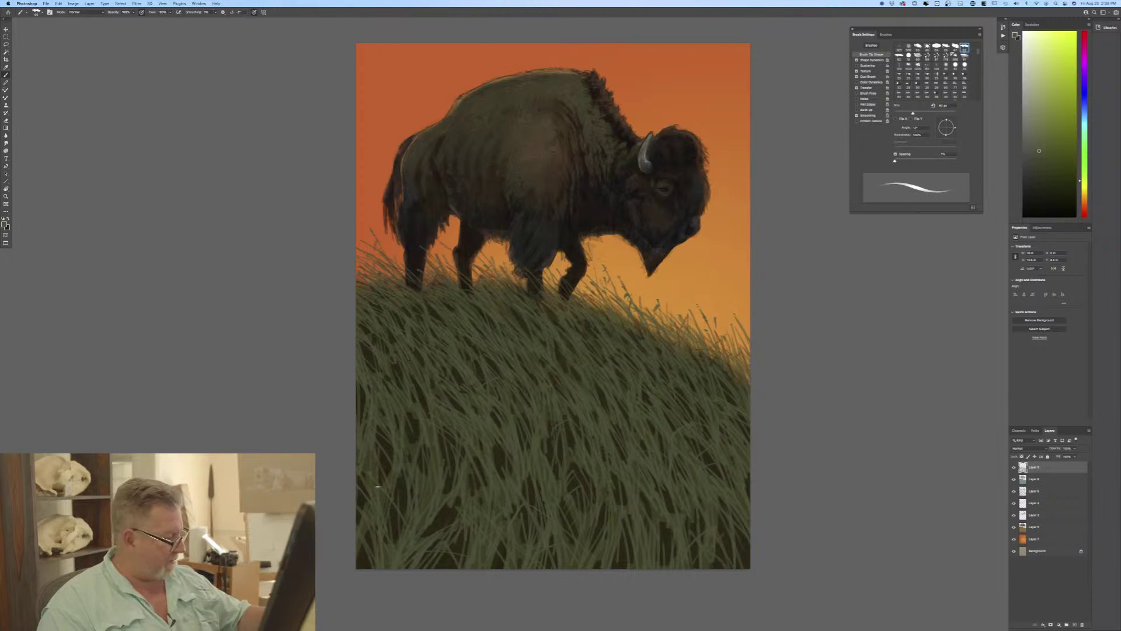
pyautogui.moveTo(380, 482); pyautogui.dragTo(385, 446)
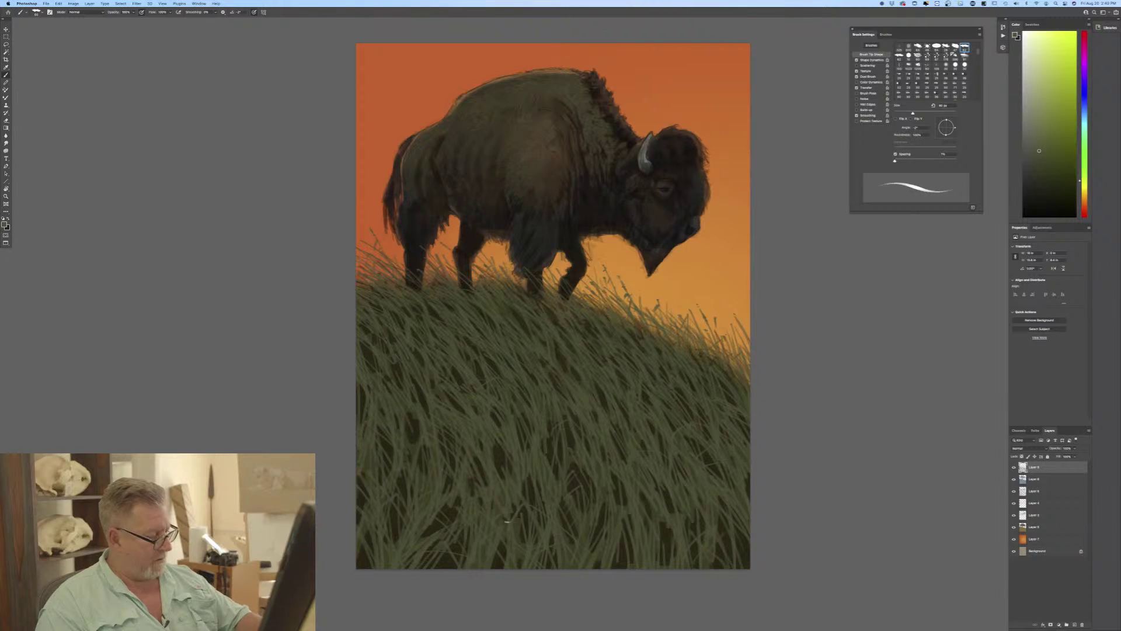
pyautogui.moveTo(522, 546); pyautogui.dragTo(518, 508)
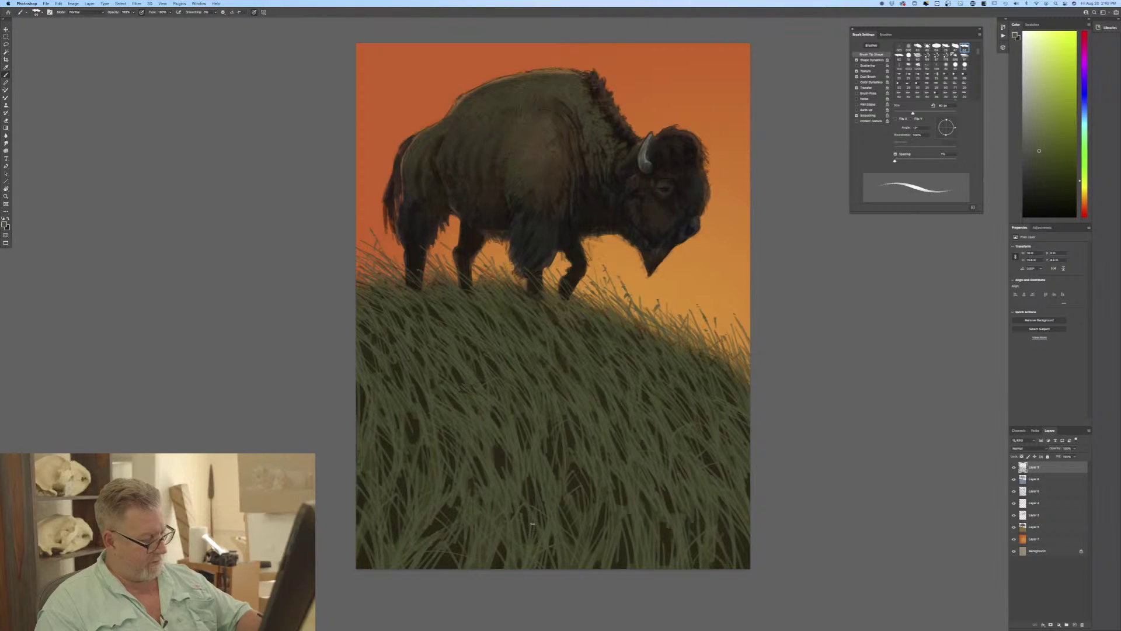
# Paint a few more green grass blades in the middle and lower part of the hillside.
pyautogui.moveTo(571, 548); pyautogui.dragTo(555, 511)
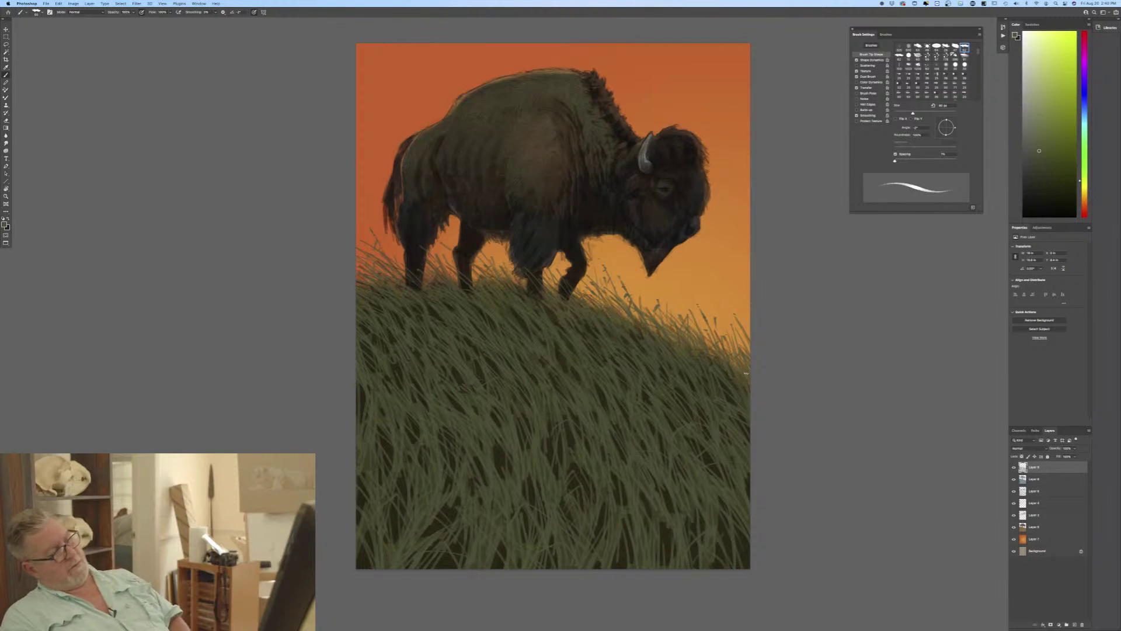
pyautogui.moveTo(555, 453); pyautogui.dragTo(551, 438)
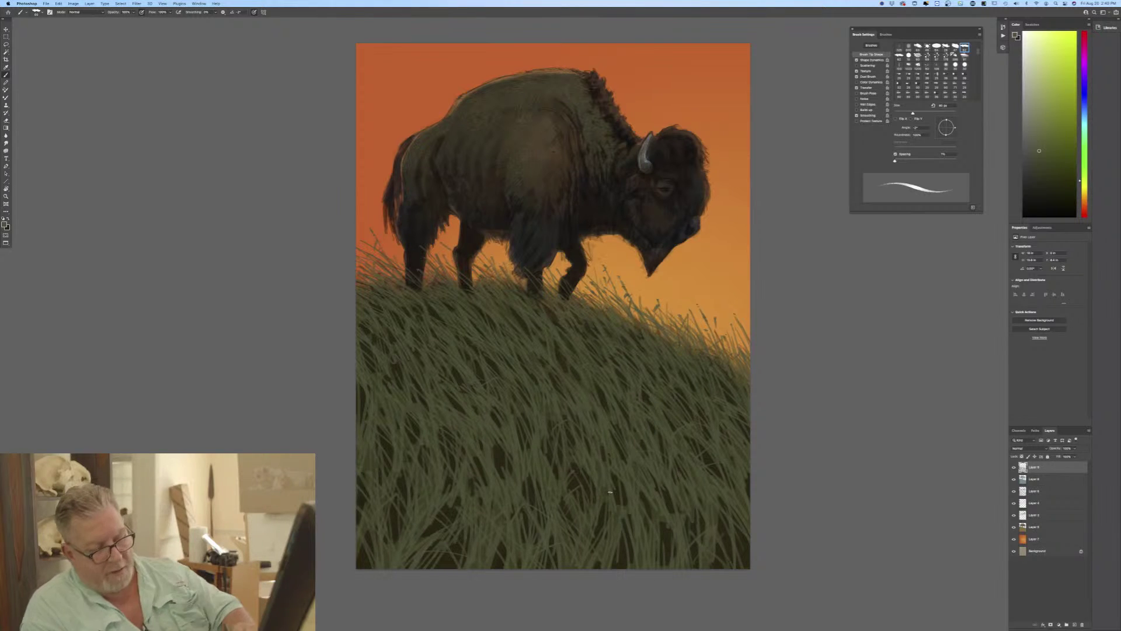
# Set up a new top layer in Multiply blend mode and choose a muted grey-blue foreground color.
pyautogui.click(1021, 448)
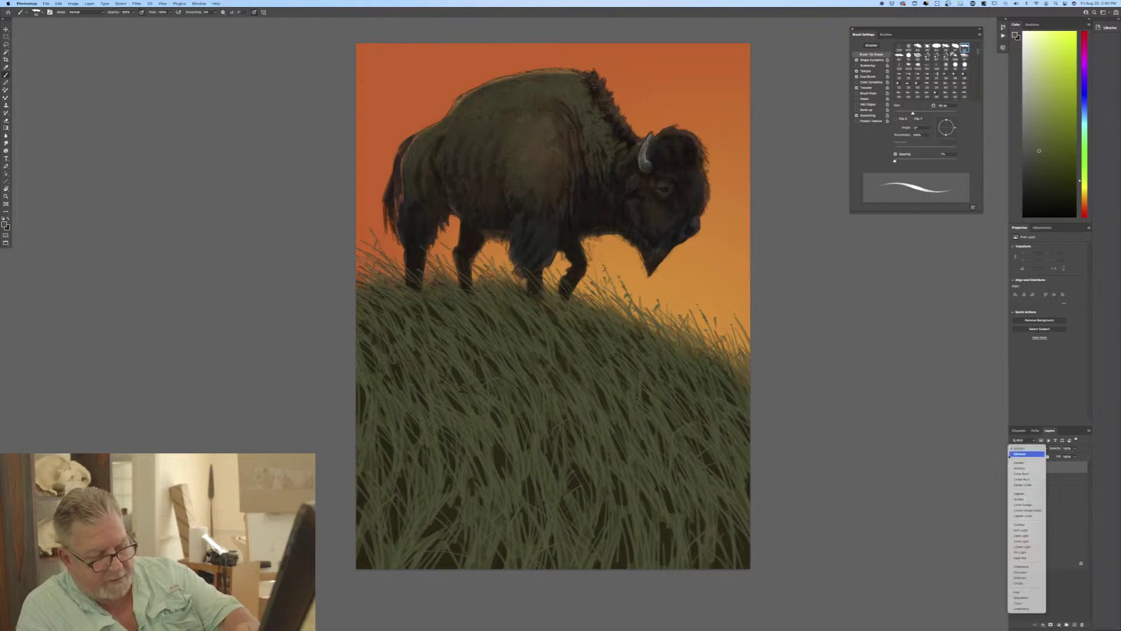
pyautogui.click(1020, 468)
pyautogui.click(4, 224)
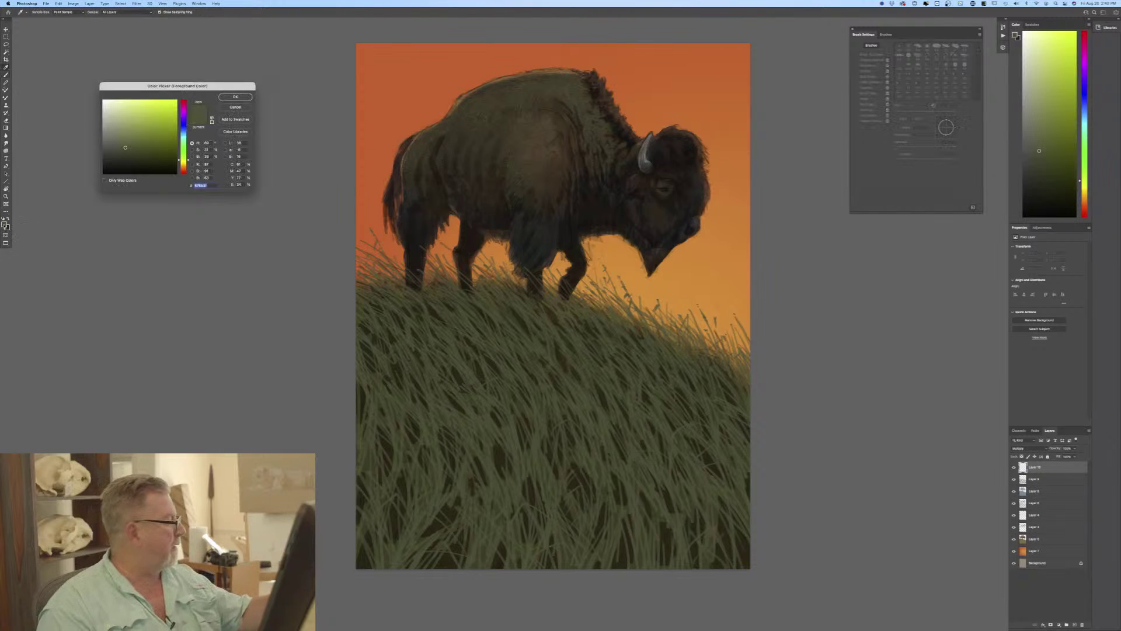
pyautogui.click(183, 132)
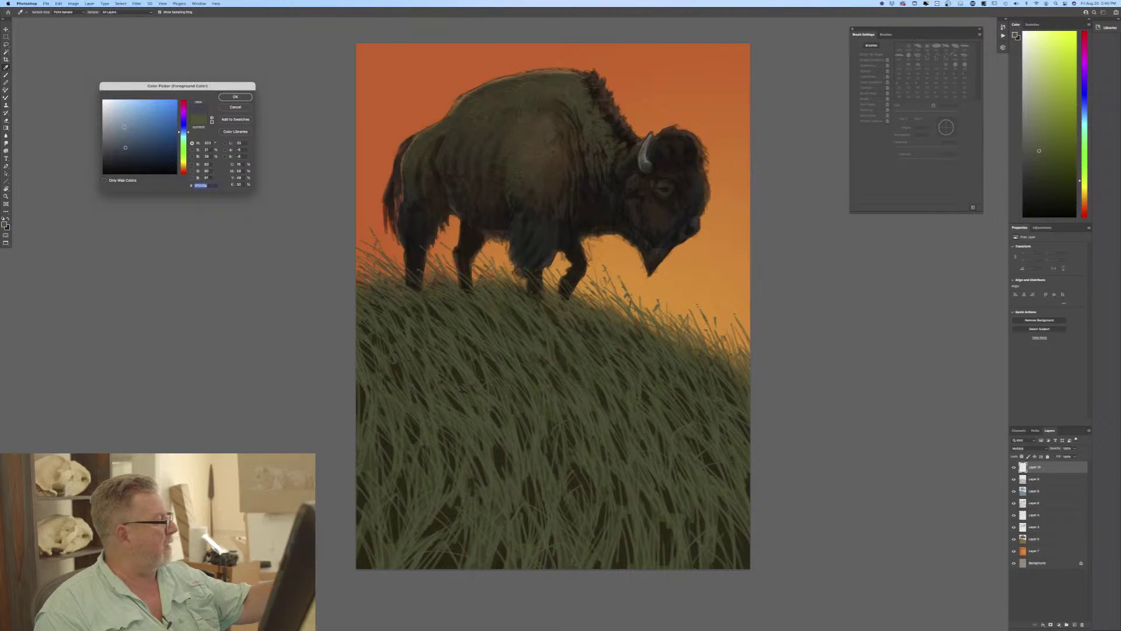
pyautogui.click(121, 127)
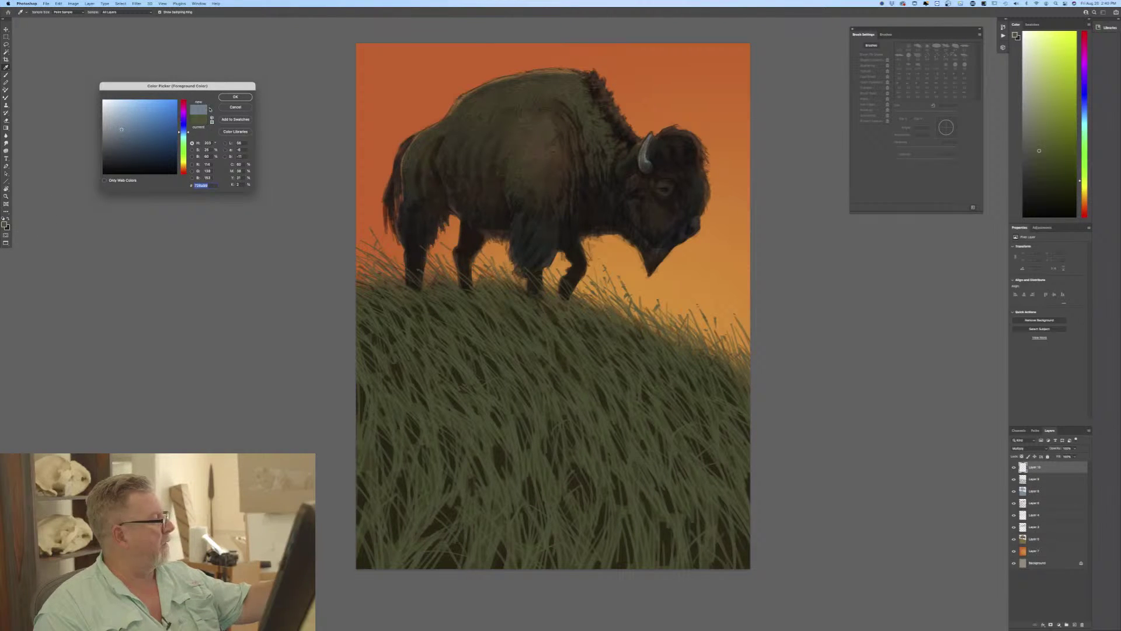
pyautogui.click(236, 96)
# Switch to the soft textured brush, turn off pressure control for size, and enlarge it greatly for broad shading.
pyautogui.click(38, 12)
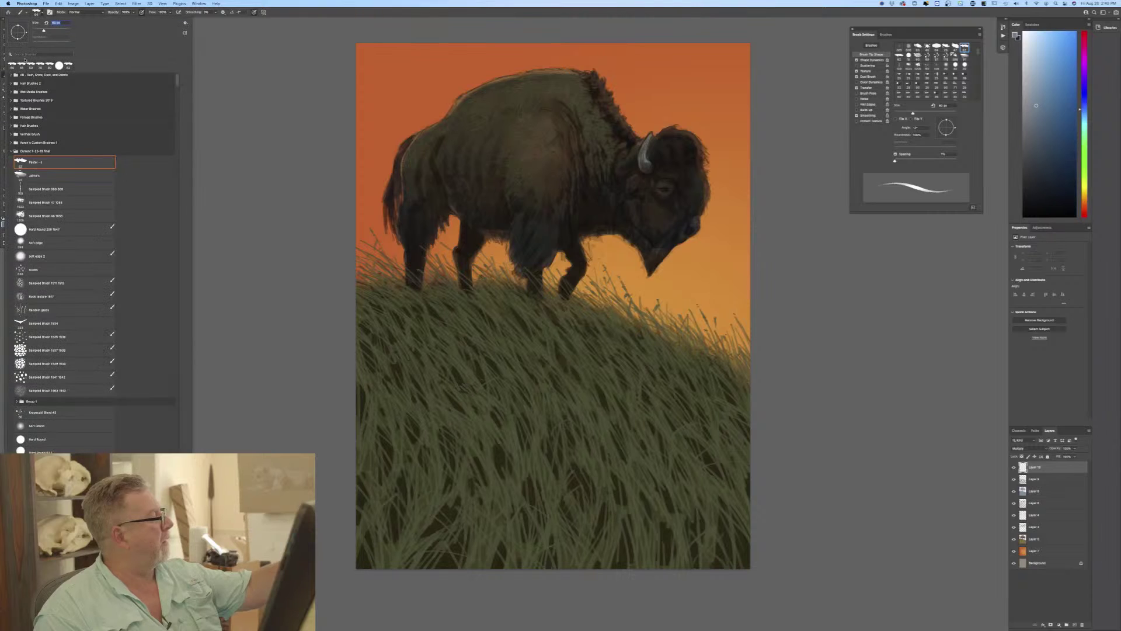
pyautogui.click(34, 174)
pyautogui.click(248, 154)
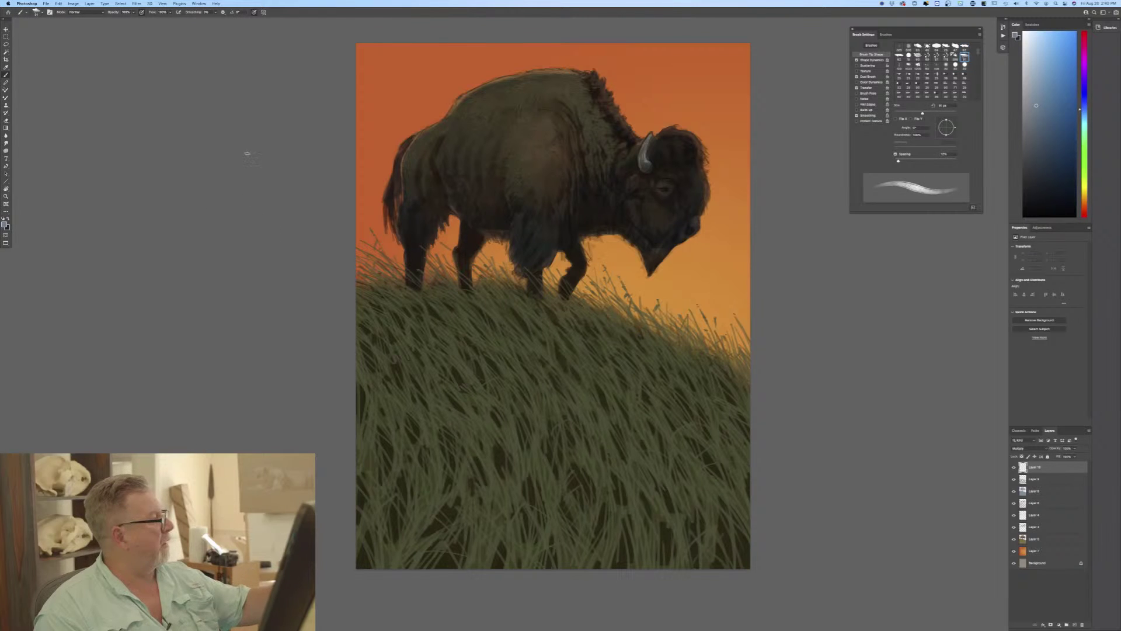
pyautogui.click(252, 13)
pyautogui.press(']')
pyautogui.press(']')
pyautogui.press(']')
pyautogui.press(']')
pyautogui.press(']')
pyautogui.press(']')
pyautogui.press(']')
pyautogui.press(']')
pyautogui.press(']')
pyautogui.press(']')
pyautogui.press(']')
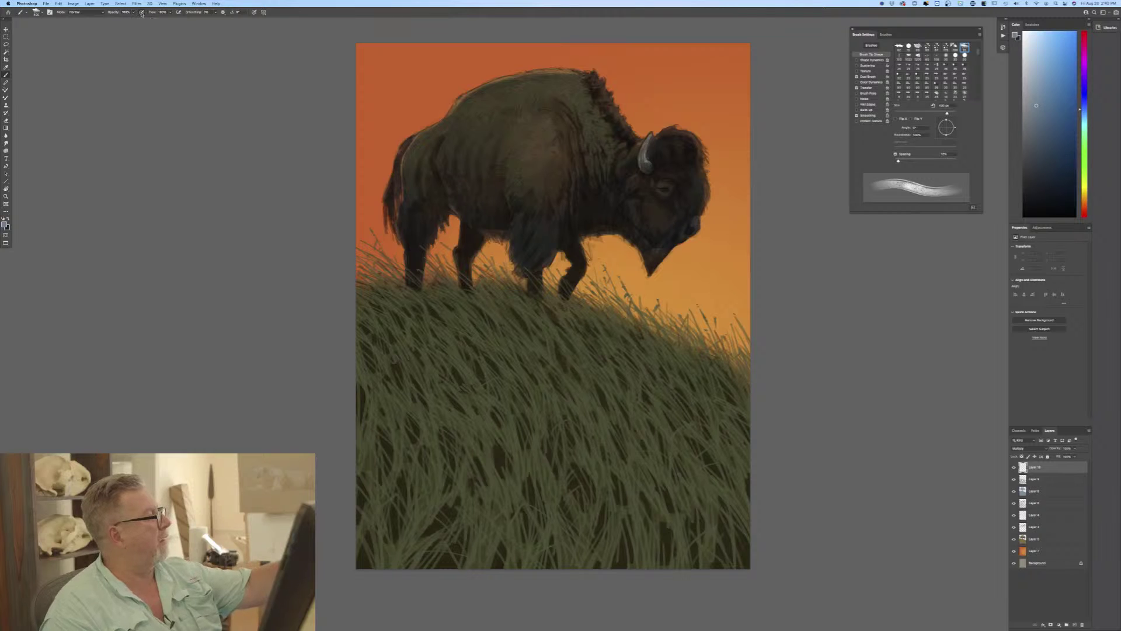
pyautogui.press(']')
pyautogui.press(']')
pyautogui.press(']')
pyautogui.press(']')
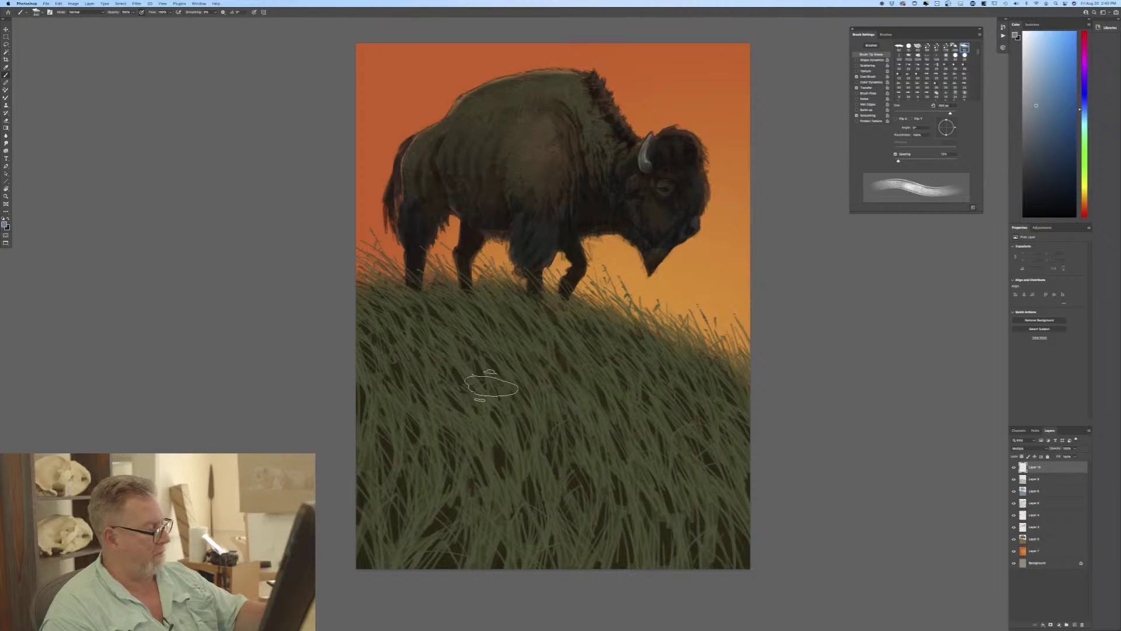
# Shade the whole grassy hillside with broad grey-blue strokes, leaving the blades along the ridge lighter.
pyautogui.moveTo(521, 350)
pyautogui.mouseDown()
pyautogui.moveTo(521, 434)
pyautogui.moveTo(473, 368)
pyautogui.moveTo(496, 551)
pyautogui.moveTo(410, 324)
pyautogui.moveTo(452, 577)
pyautogui.moveTo(383, 351)
pyautogui.moveTo(406, 526)
pyautogui.moveTo(363, 444)
pyautogui.moveTo(376, 589)
pyautogui.moveTo(441, 545)
pyautogui.moveTo(459, 406)
pyautogui.moveTo(505, 471)
pyautogui.moveTo(533, 586)
pyautogui.moveTo(560, 500)
pyautogui.moveTo(556, 397)
pyautogui.moveTo(648, 569)
pyautogui.moveTo(628, 410)
pyautogui.moveTo(671, 457)
pyautogui.moveTo(713, 579)
pyautogui.moveTo(722, 494)
pyautogui.moveTo(710, 414)
pyautogui.moveTo(743, 485)
pyautogui.moveTo(753, 466)
pyautogui.moveTo(701, 345)
pyautogui.moveTo(669, 379)
pyautogui.moveTo(657, 415)
pyautogui.moveTo(516, 288)
pyautogui.moveTo(453, 374)
pyautogui.moveTo(370, 383)
pyautogui.mouseUp()
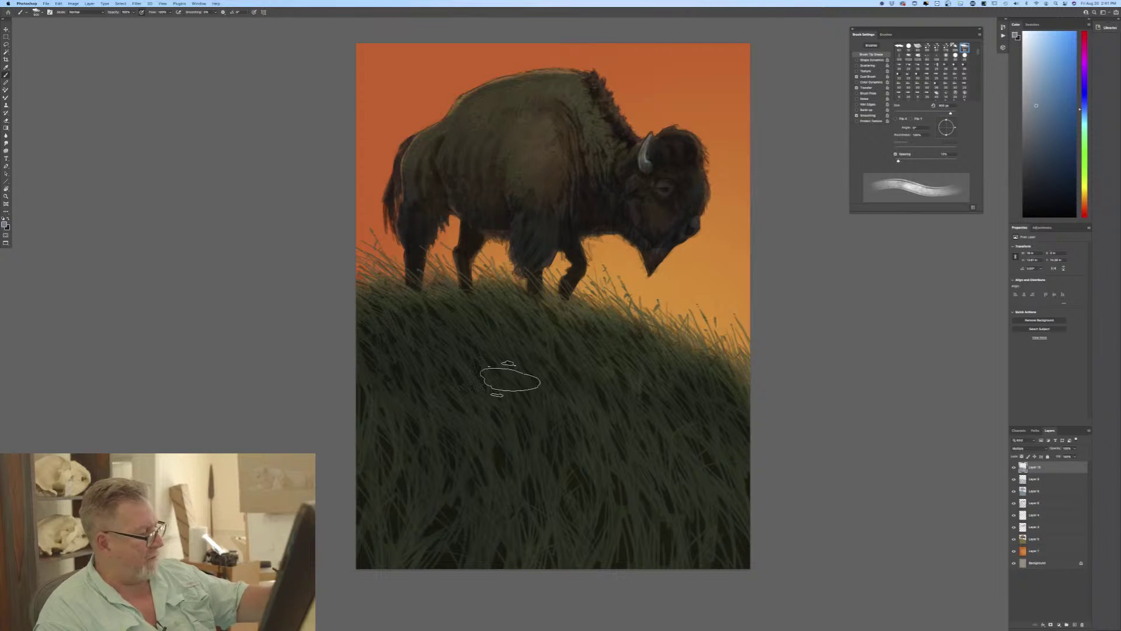
pyautogui.moveTo(708, 409)
pyautogui.mouseDown()
pyautogui.moveTo(721, 342)
pyautogui.moveTo(679, 314)
pyautogui.moveTo(548, 316)
pyautogui.moveTo(507, 293)
pyautogui.moveTo(426, 312)
pyautogui.moveTo(342, 301)
pyautogui.mouseUp()
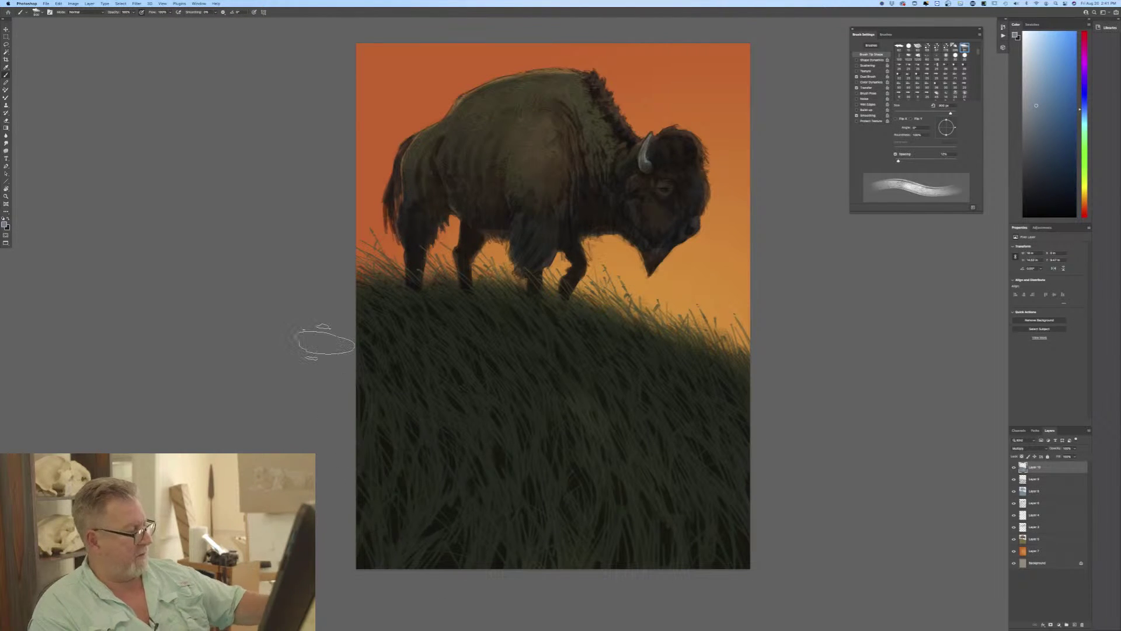
# Add a new layer above the shading and sample a green foreground color from the grass.
pyautogui.press('super+shift+alt+n')
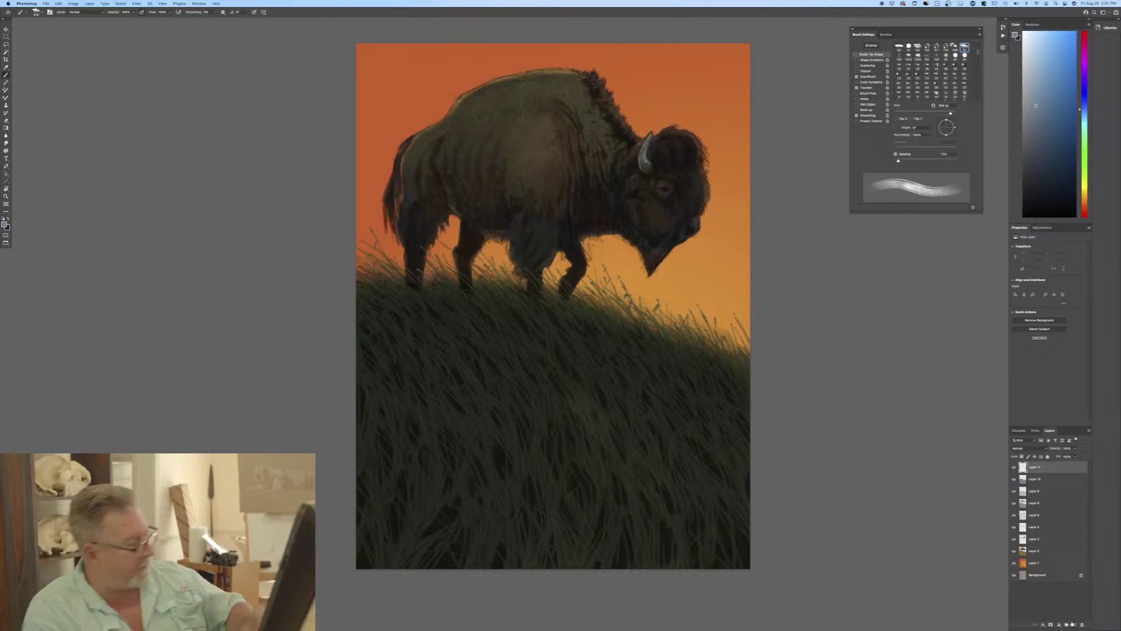
pyautogui.click(4, 225)
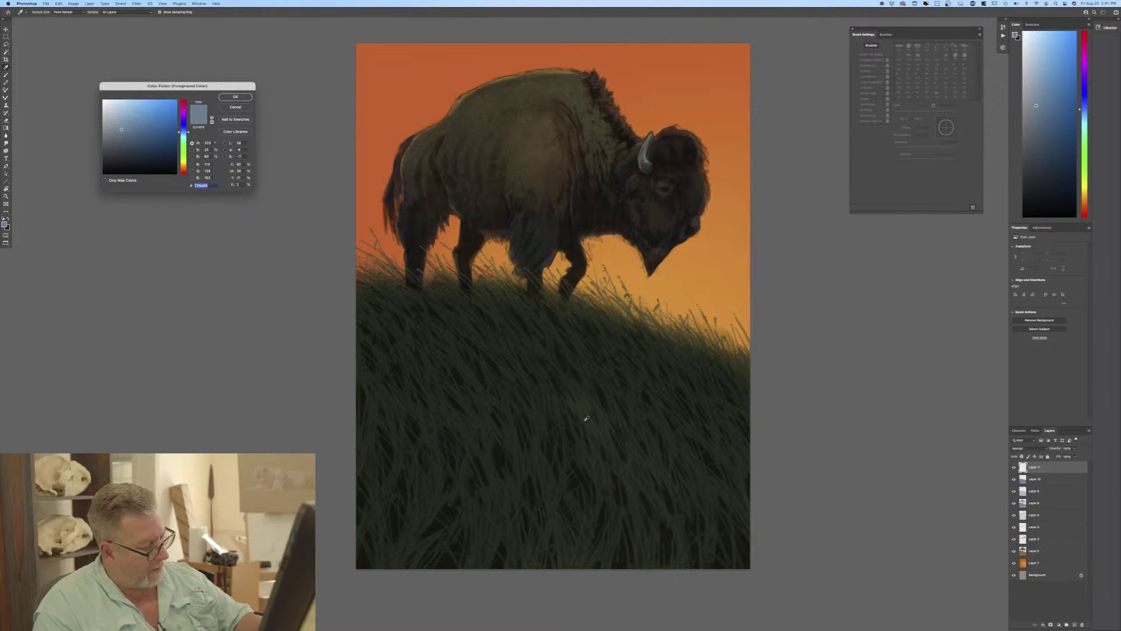
pyautogui.click(469, 373)
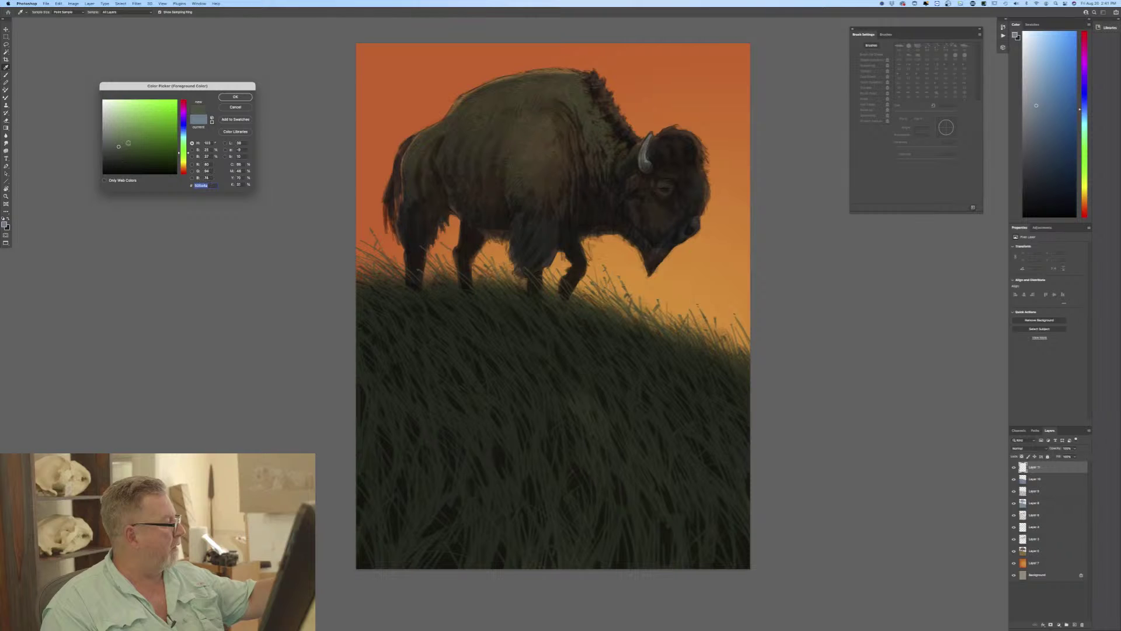
pyautogui.click(235, 96)
# Switch to the thin tapered brush with pressure-controlled size and paint test grass blades below the bison's hind legs.
pyautogui.click(36, 15)
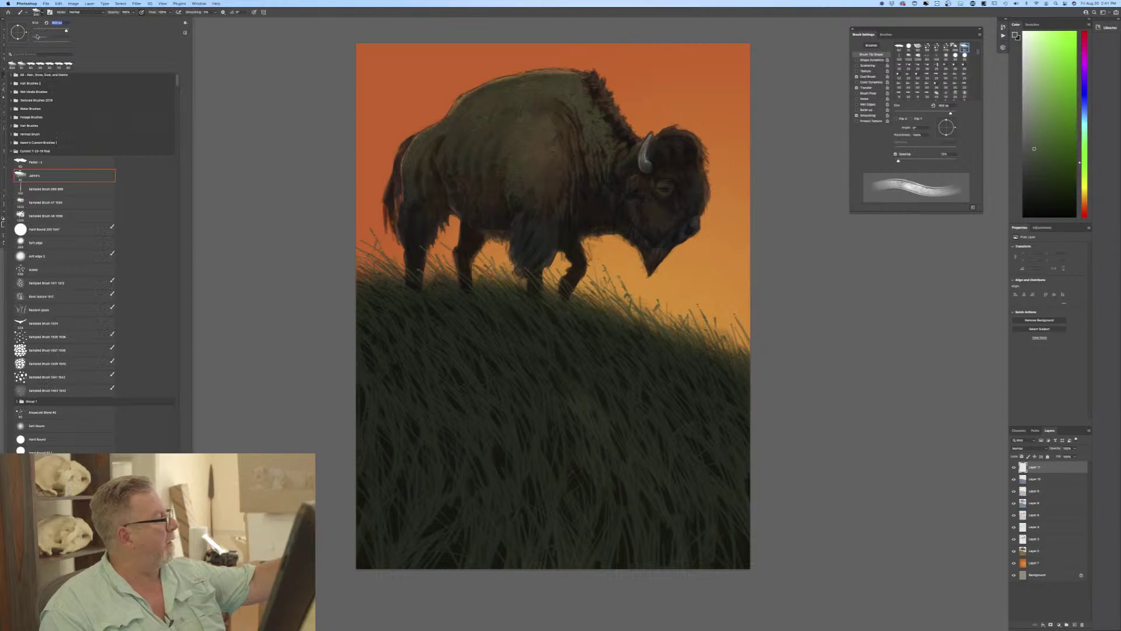
pyautogui.click(33, 169)
pyautogui.click(281, 263)
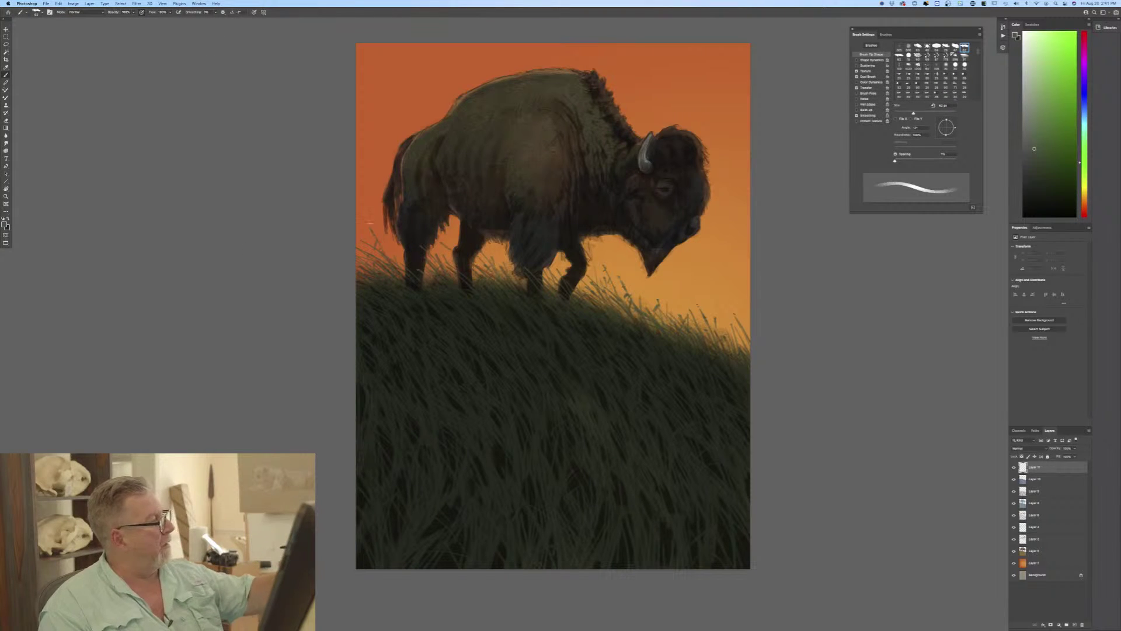
pyautogui.moveTo(447, 306); pyautogui.dragTo(444, 315)
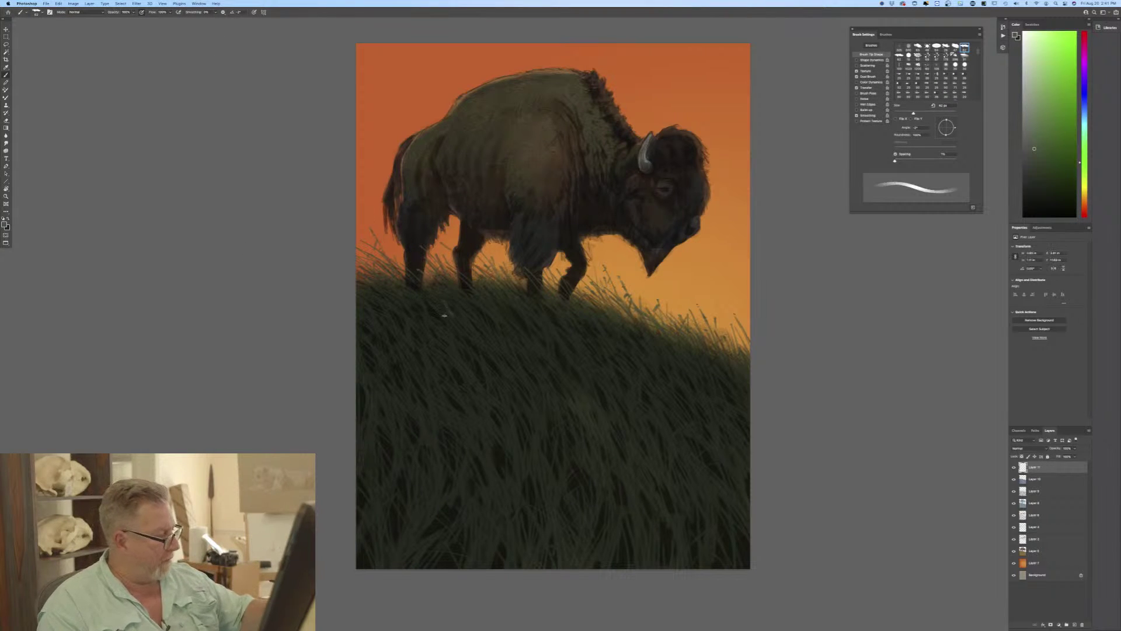
pyautogui.click(253, 15)
pyautogui.moveTo(435, 301)
pyautogui.mouseDown()
pyautogui.moveTo(449, 324)
pyautogui.moveTo(467, 309)
pyautogui.mouseUp()
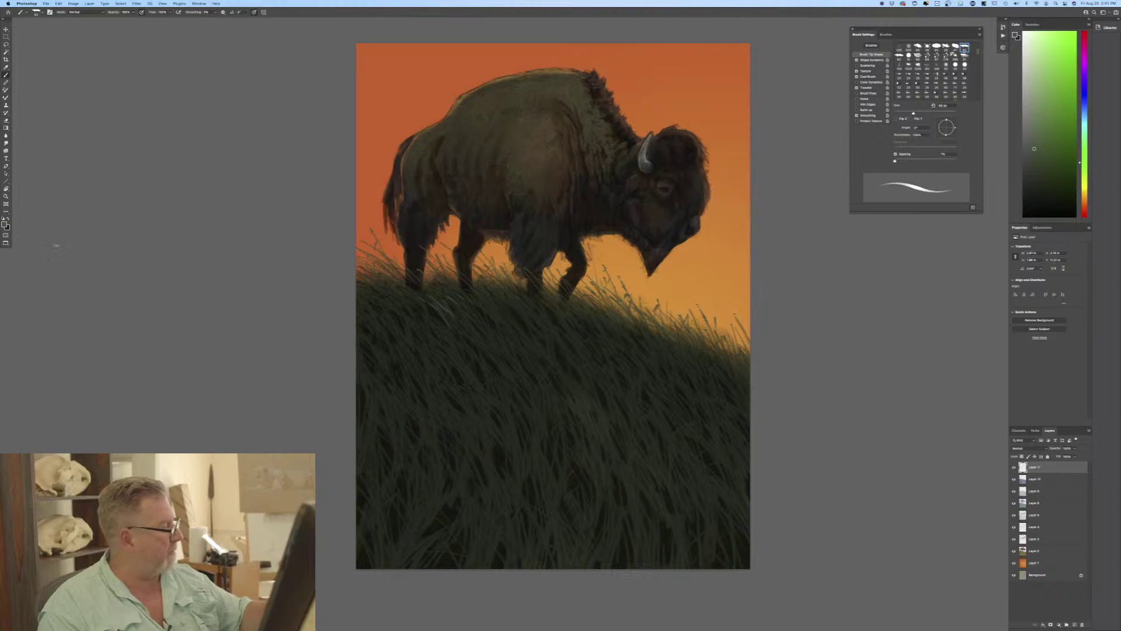
# Sample a darker green from the shaded grass and paint fine highlight blades across the upper and middle hillside.
pyautogui.click(5, 224)
pyautogui.click(436, 454)
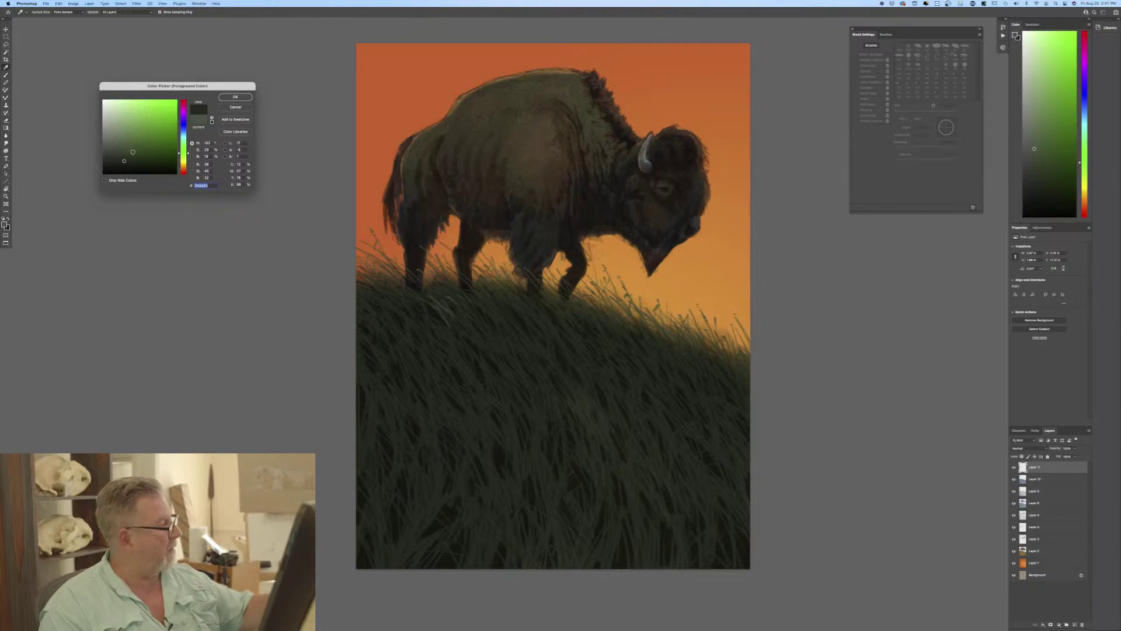
pyautogui.click(235, 96)
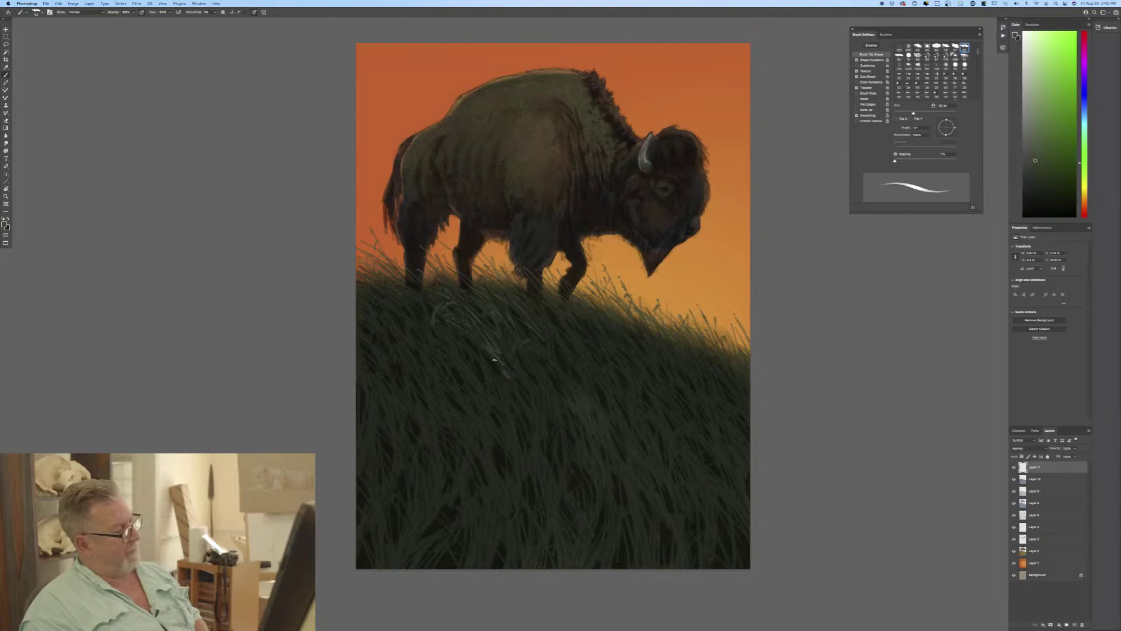
pyautogui.moveTo(423, 296); pyautogui.dragTo(429, 304)
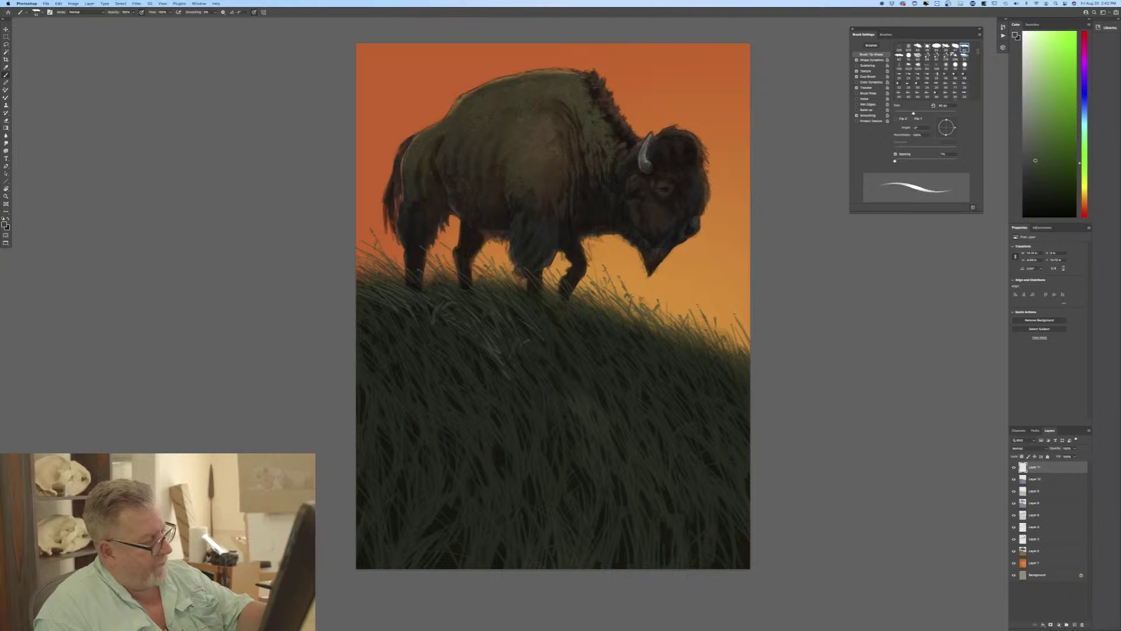
pyautogui.moveTo(667, 321); pyautogui.dragTo(680, 296)
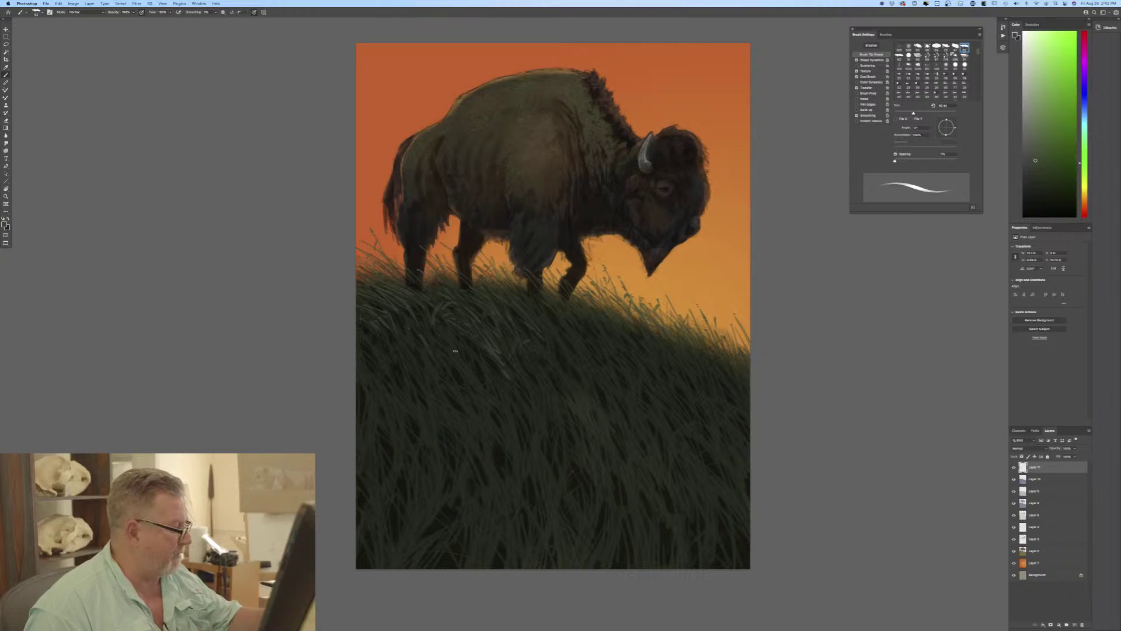
pyautogui.moveTo(456, 351); pyautogui.dragTo(485, 377)
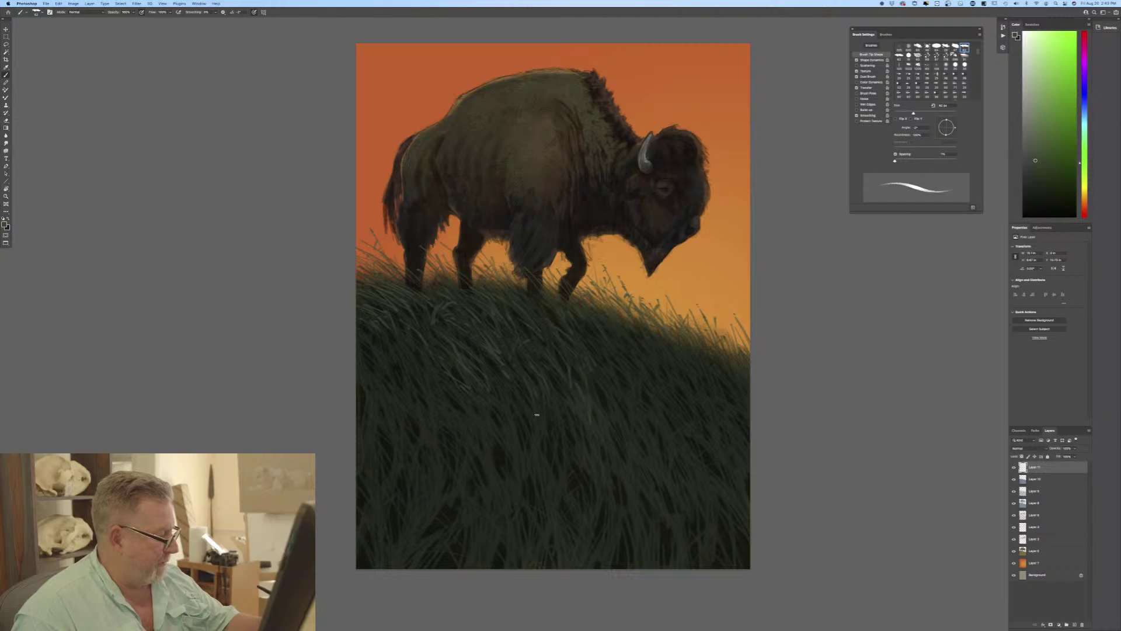
pyautogui.moveTo(545, 418); pyautogui.dragTo(547, 396)
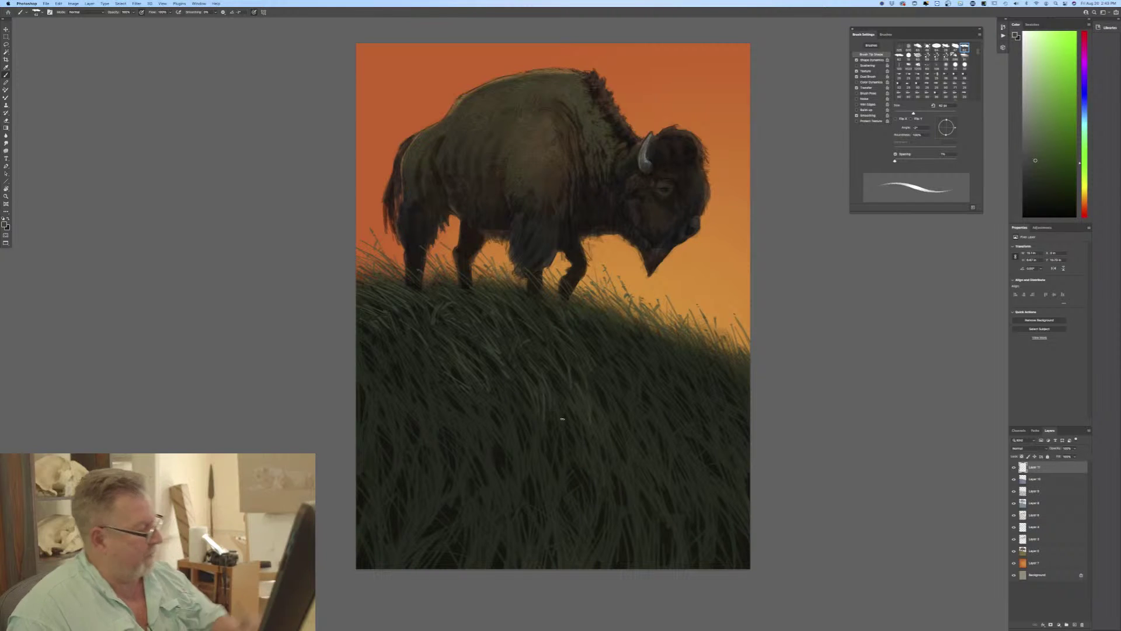
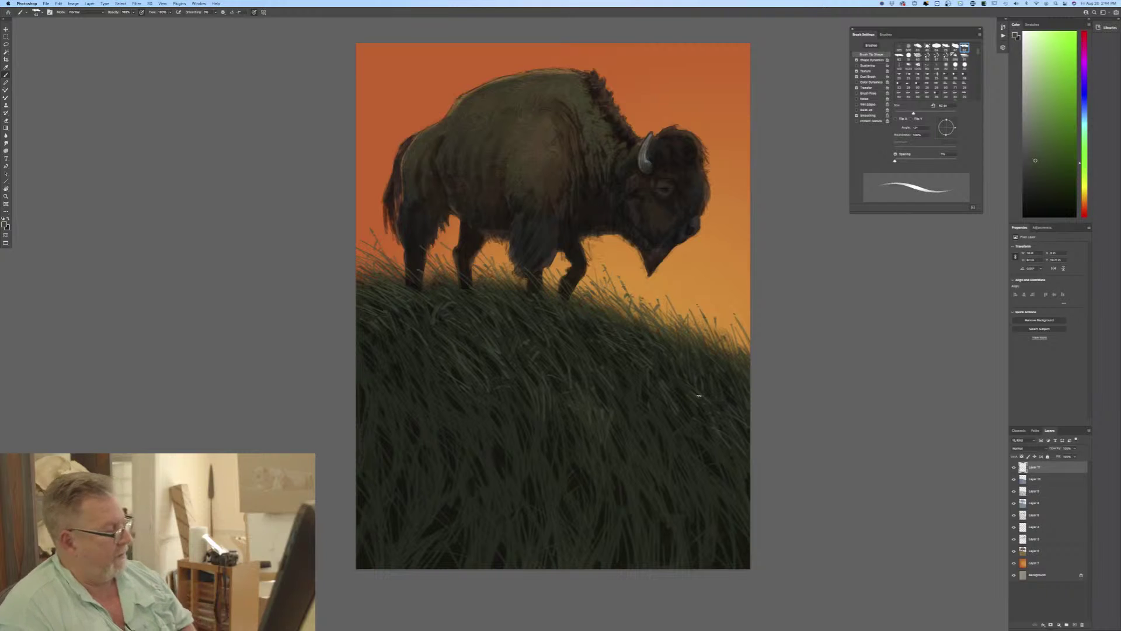
# Paint fine grass blades over the lower middle and lower right of the shaded hillside.
pyautogui.moveTo(549, 464); pyautogui.dragTo(564, 507)
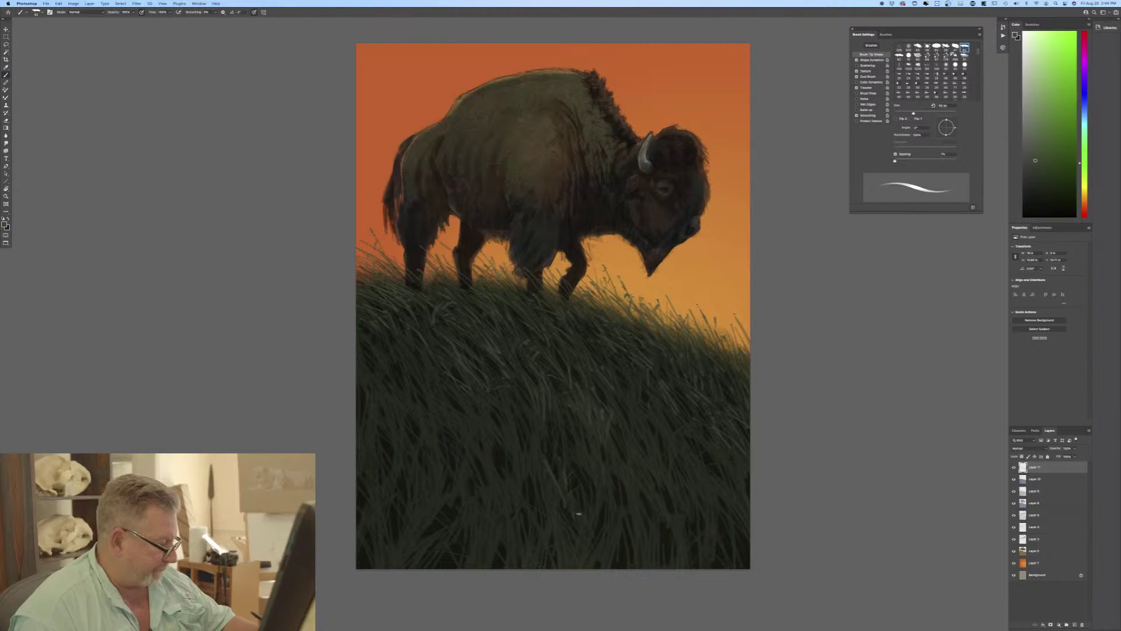
pyautogui.moveTo(581, 519); pyautogui.dragTo(585, 492)
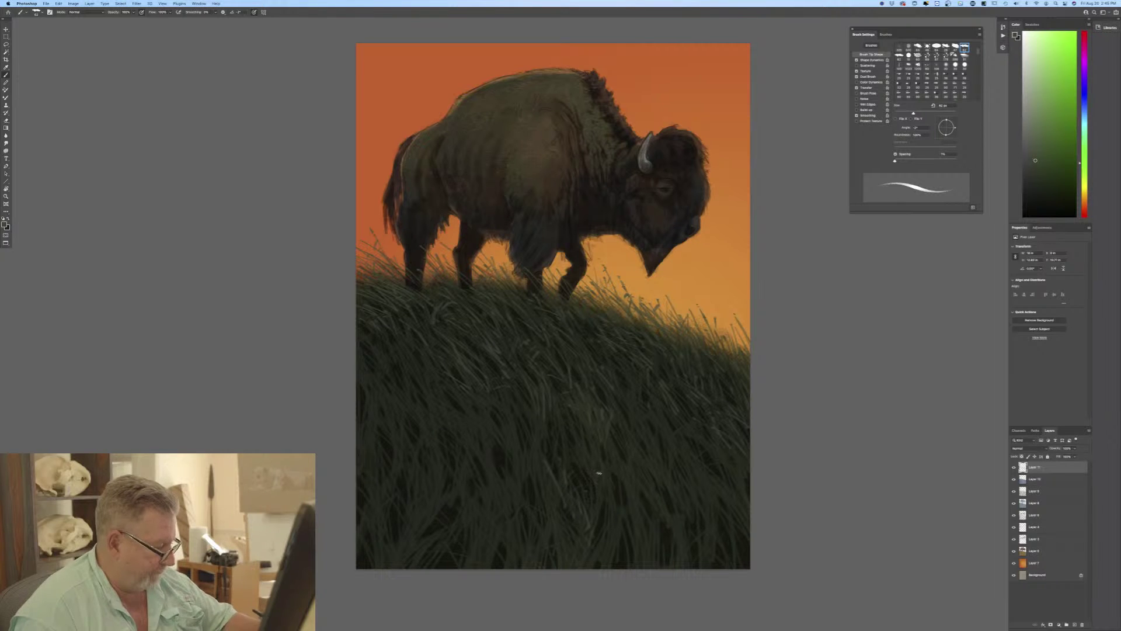
pyautogui.moveTo(599, 476); pyautogui.dragTo(594, 525)
pyautogui.moveTo(595, 459)
pyautogui.mouseDown()
pyautogui.moveTo(576, 433)
pyautogui.moveTo(618, 462)
pyautogui.mouseUp()
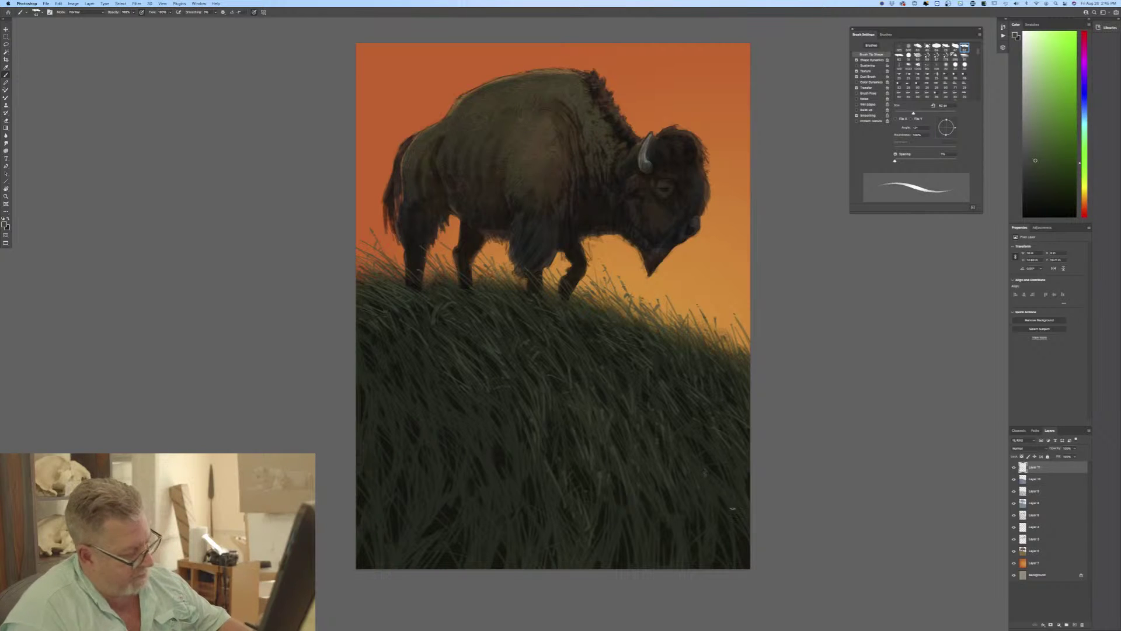
pyautogui.moveTo(745, 508); pyautogui.dragTo(733, 485)
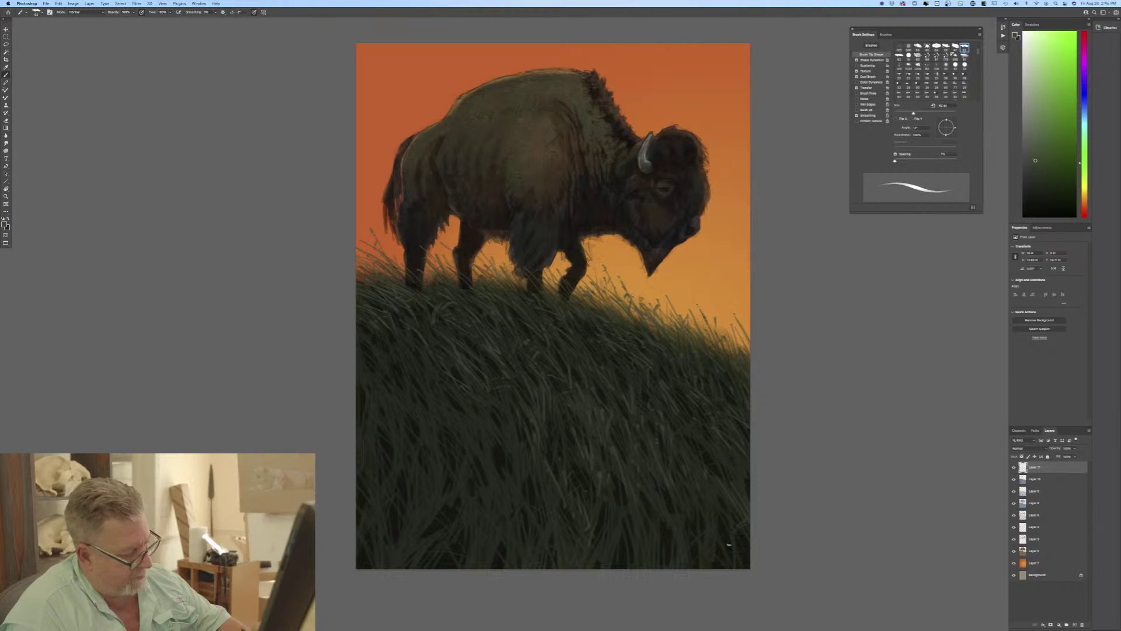
pyautogui.moveTo(729, 545); pyautogui.dragTo(730, 551)
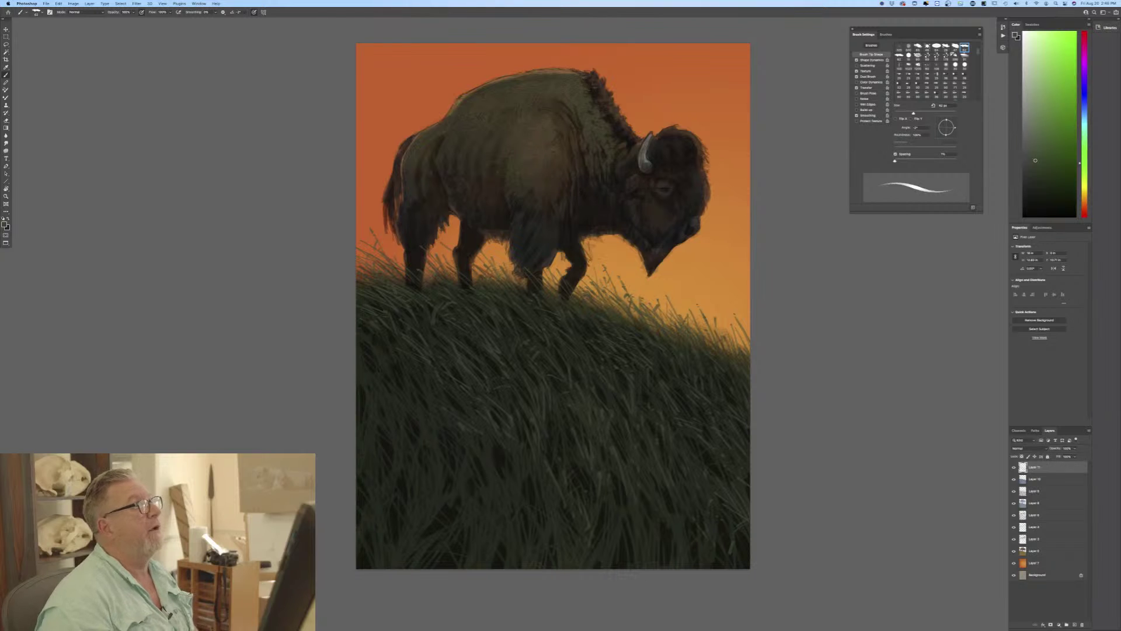
# Switch to the bison reference photo and adjust its view to examine the animal and the ground beneath it.
pyautogui.hotkey('ctrl', 'Tab')
pyautogui.moveTo(549, 42)
pyautogui.mouseDown()
pyautogui.moveTo(528, 206)
pyautogui.moveTo(528, 19)
pyautogui.mouseUp()
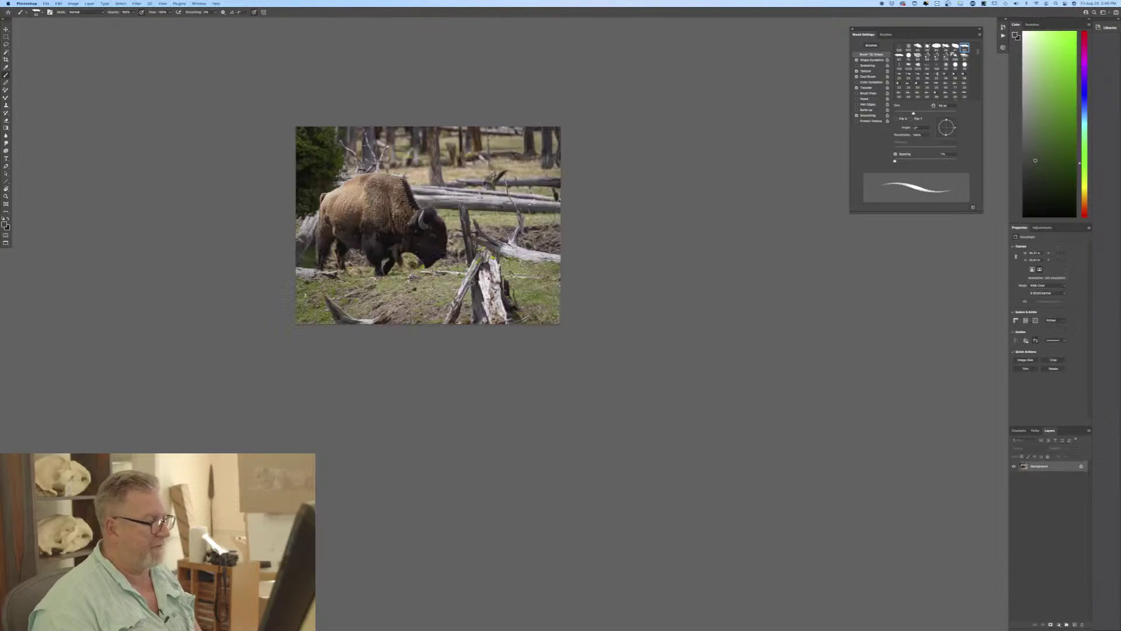
pyautogui.press('super+equal')
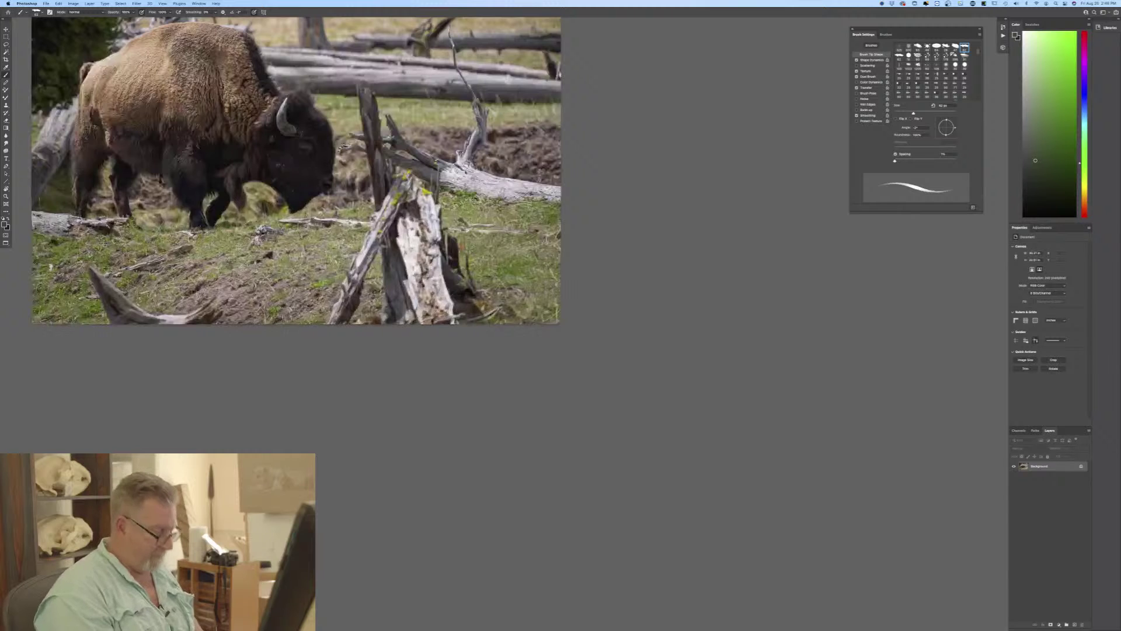
pyautogui.press('super+minus')
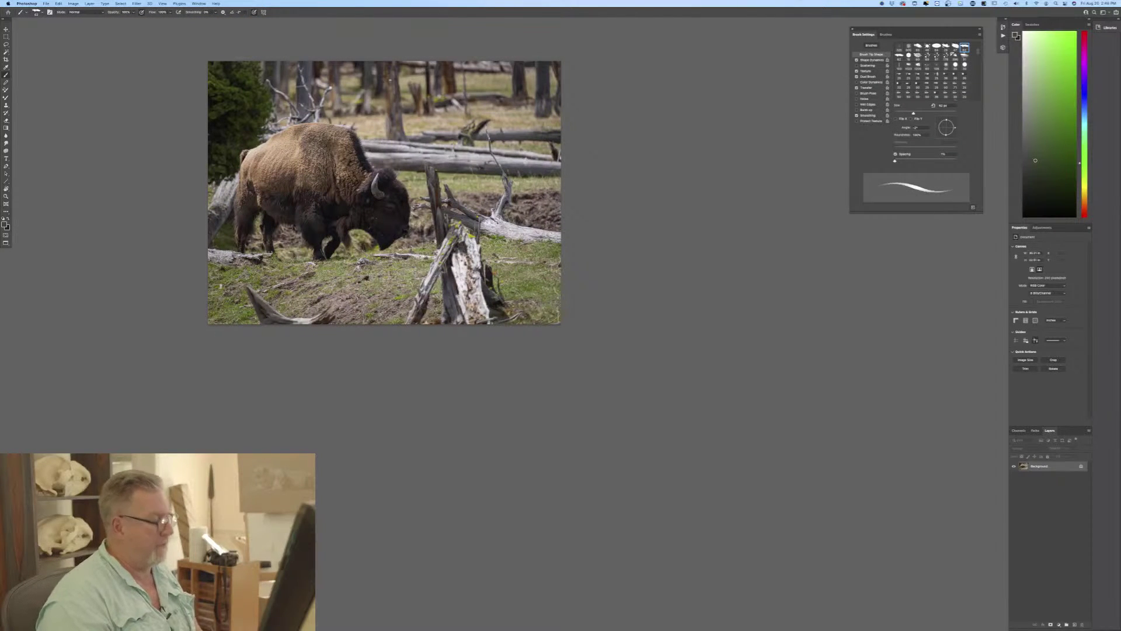
pyautogui.scroll(5, 413, 37)
pyautogui.hscroll(-5, 412, 37)
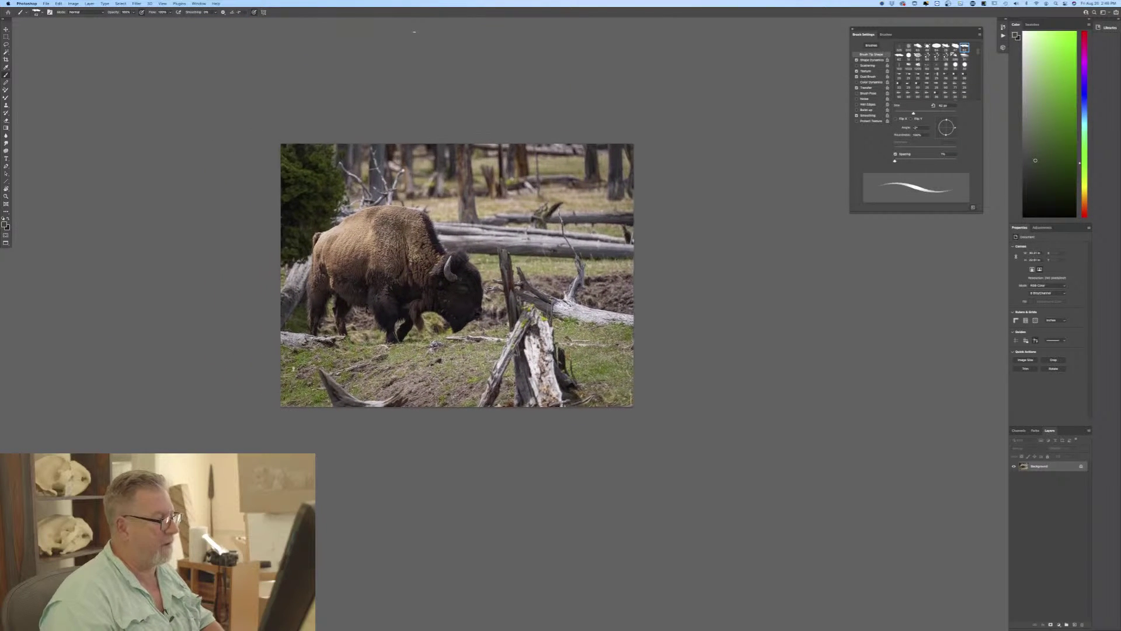
# Examine the bison reference photo at larger magnifications and in full-screen view, studying the coat and the patchy grass around the hooves.
pyautogui.press('super+equal')
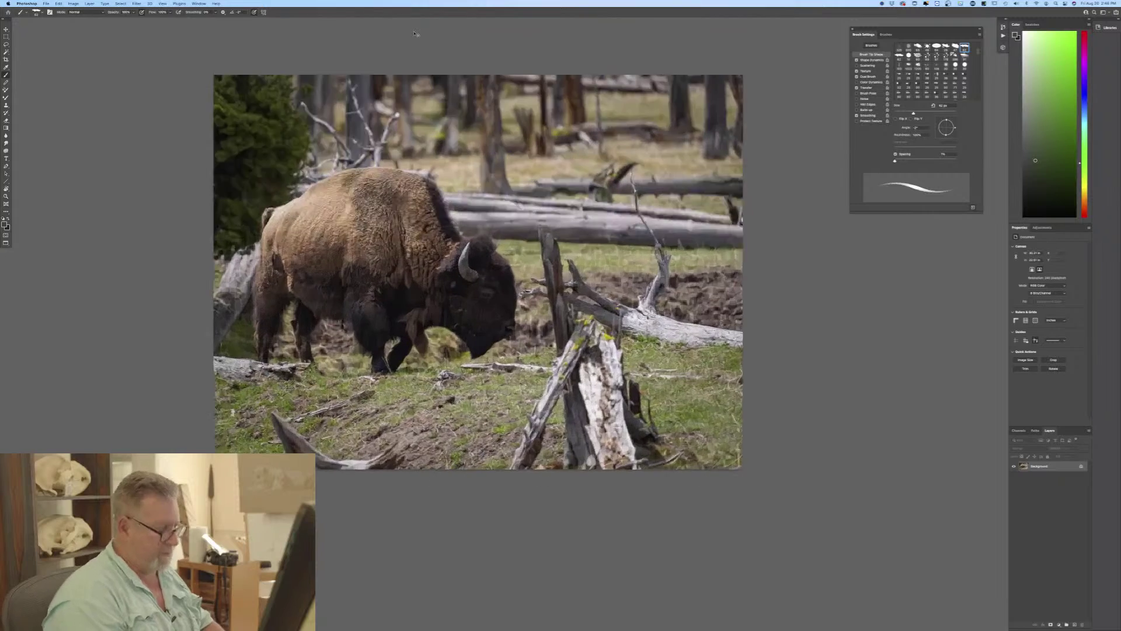
pyautogui.press('super+equal')
pyautogui.scroll(1, 413, 30)
pyautogui.scroll(2, 413, 30)
pyautogui.hscroll(-3, 413, 30)
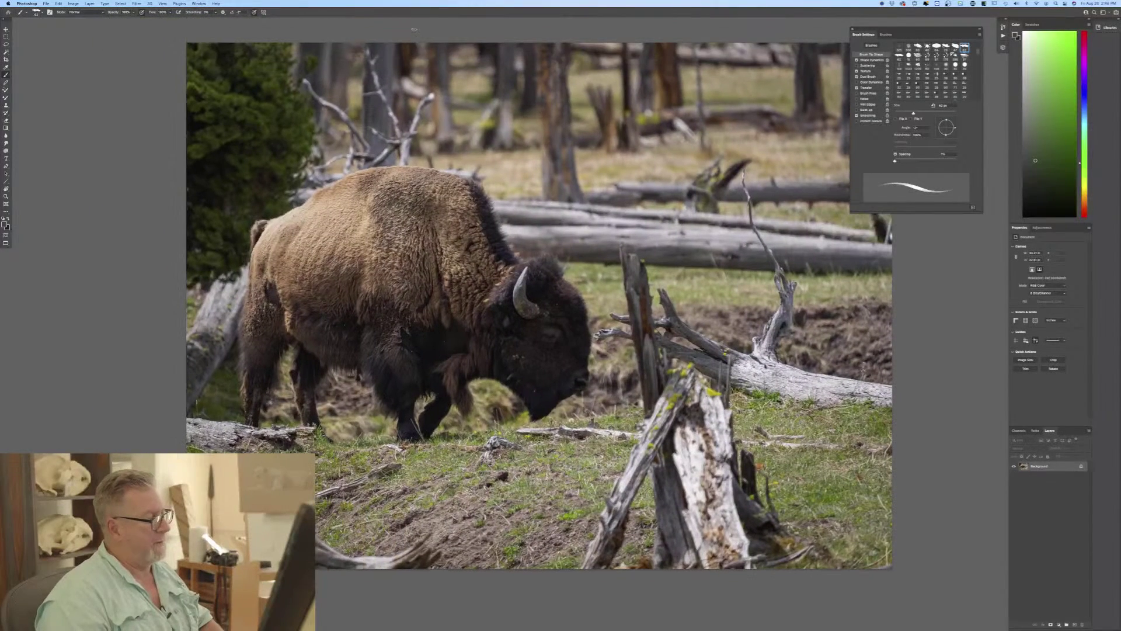
pyautogui.press('f')
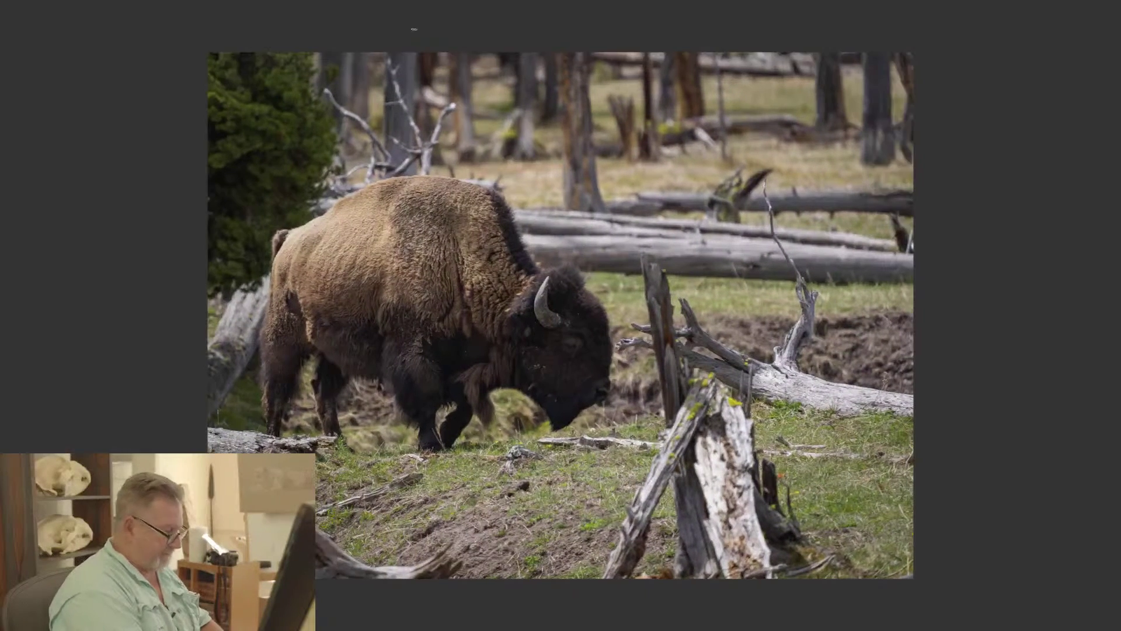
pyautogui.press('f')
pyautogui.press('super+plus')
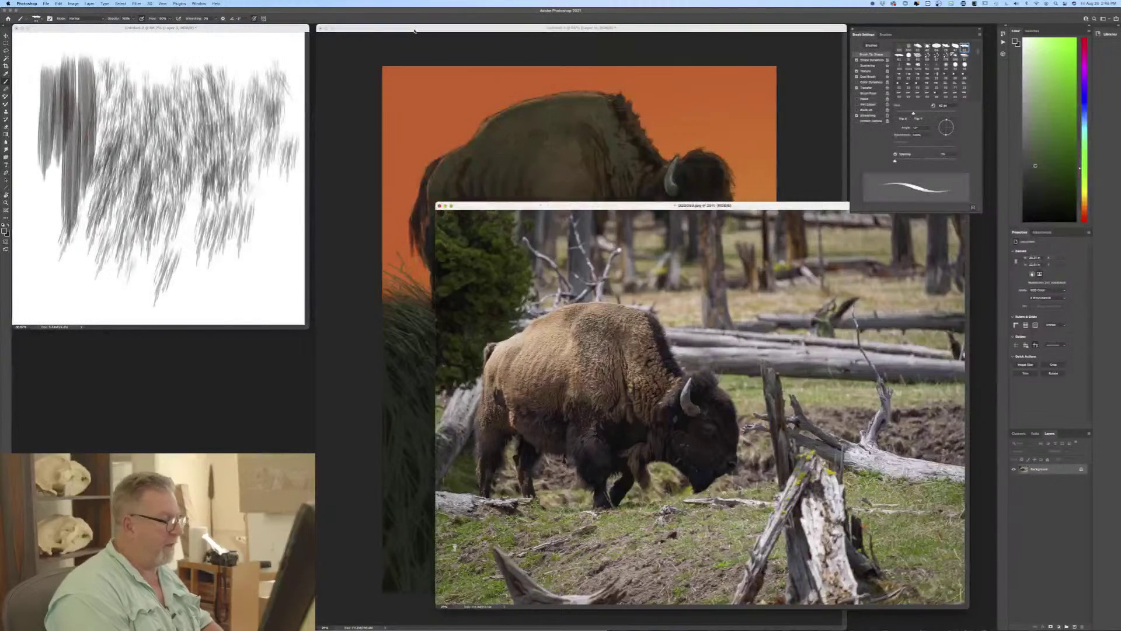
pyautogui.press('super+minus')
pyautogui.press('super+minus')
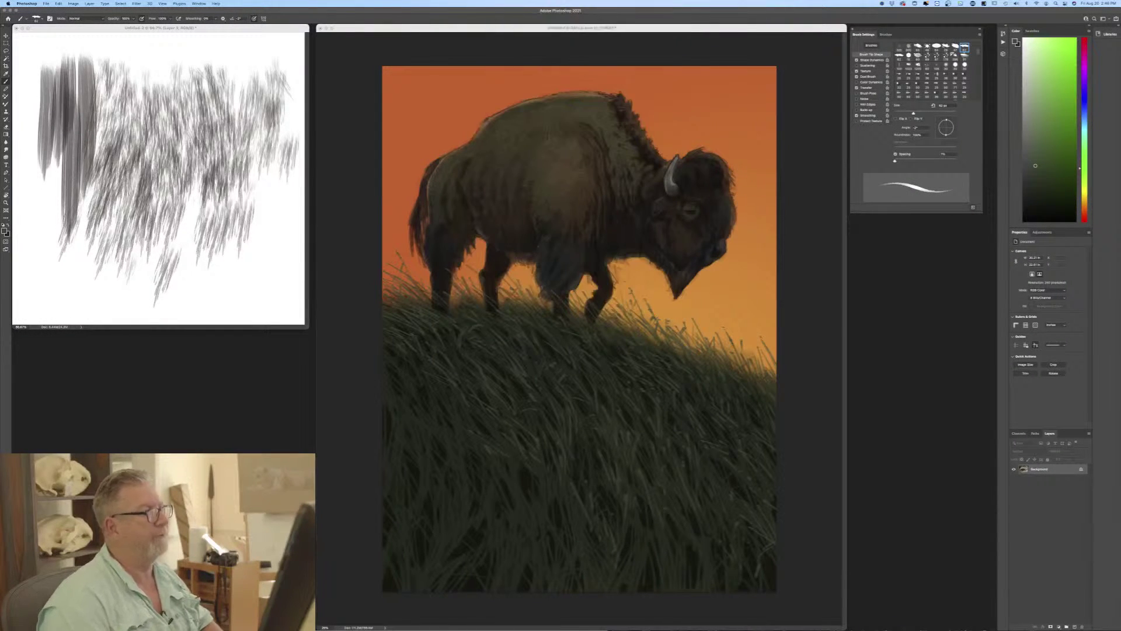
# Return to the bison painting and add fine grass blades along the lower middle and lower right of the hillside.
pyautogui.click(655, 29)
pyautogui.doubleClick(655, 29)
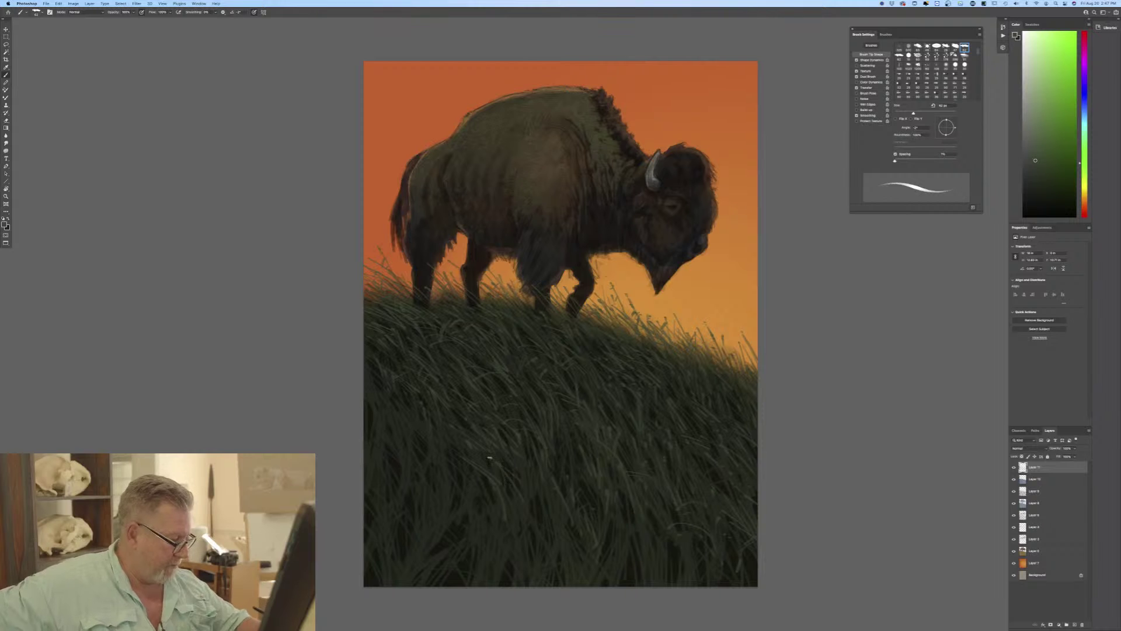
pyautogui.moveTo(533, 531); pyautogui.dragTo(538, 493)
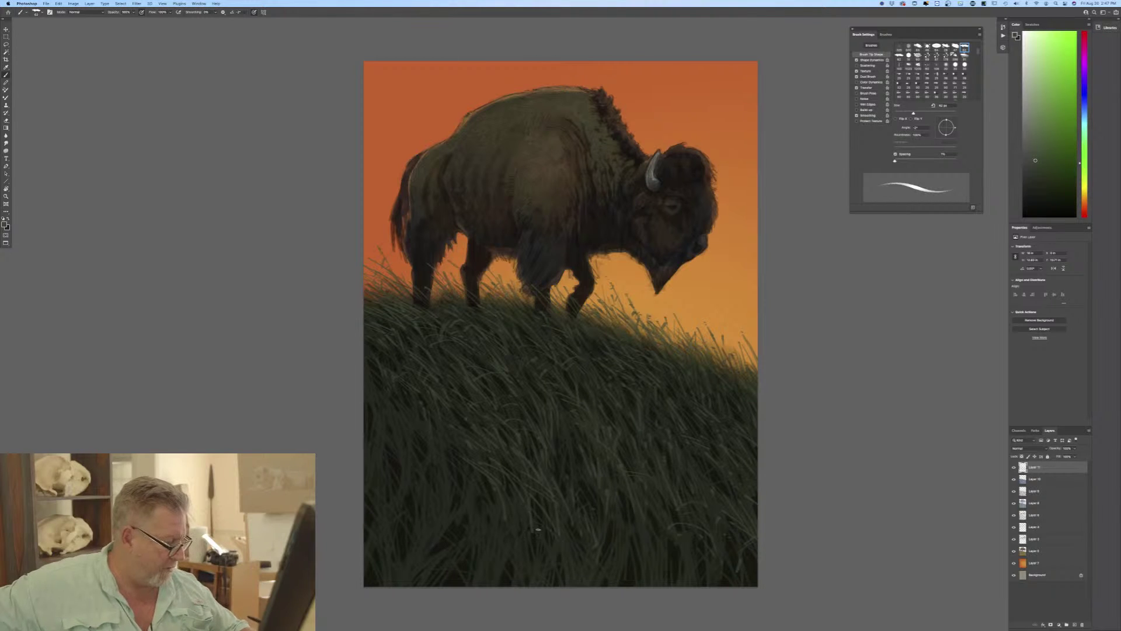
pyautogui.moveTo(538, 529); pyautogui.dragTo(543, 518)
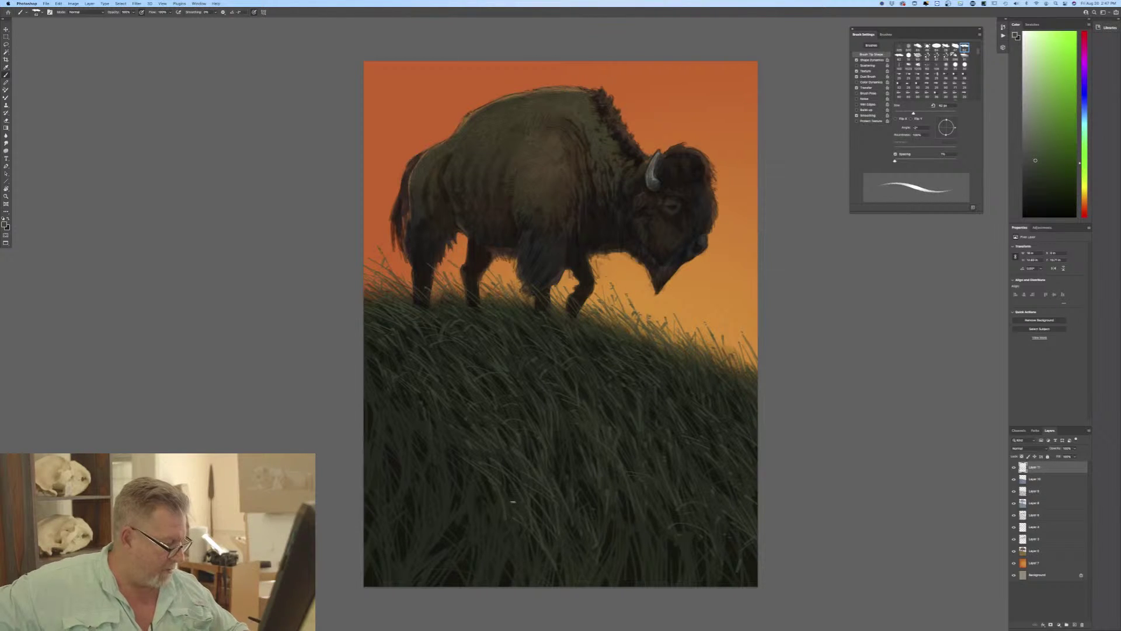
pyautogui.moveTo(528, 565); pyautogui.dragTo(533, 556)
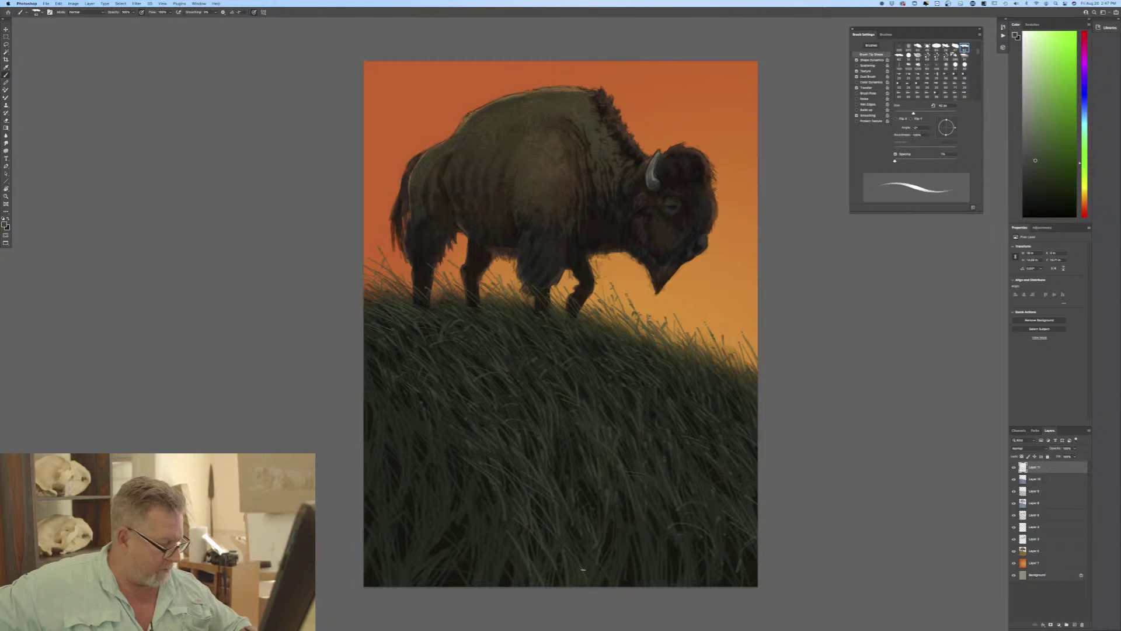
pyautogui.moveTo(622, 563); pyautogui.dragTo(632, 541)
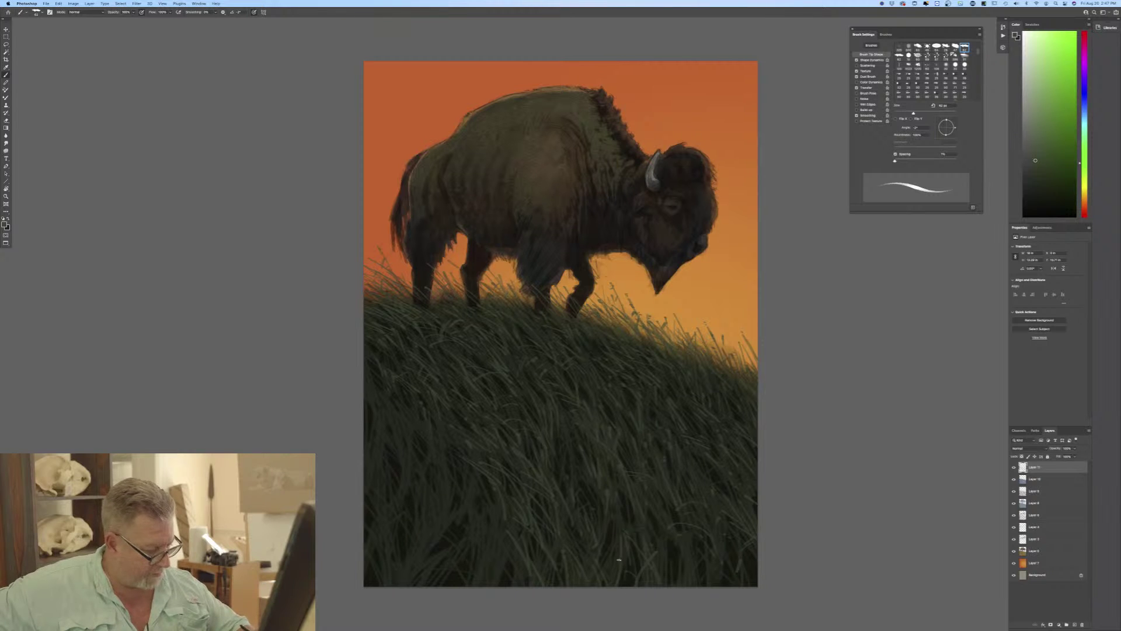
pyautogui.moveTo(628, 577); pyautogui.dragTo(639, 557)
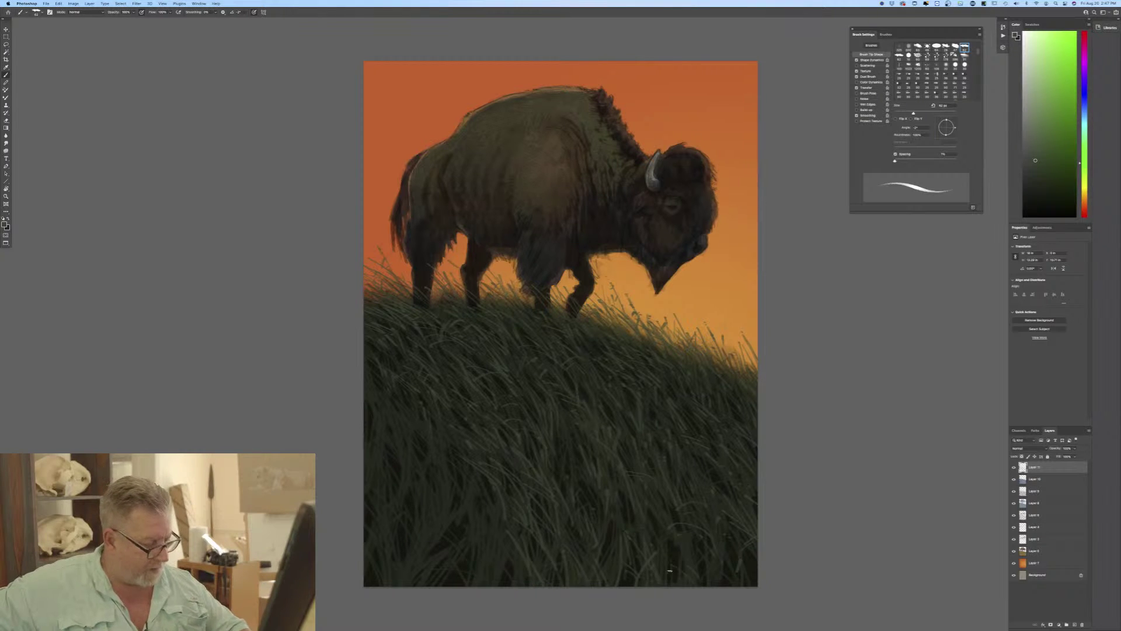
pyautogui.moveTo(687, 566); pyautogui.dragTo(700, 555)
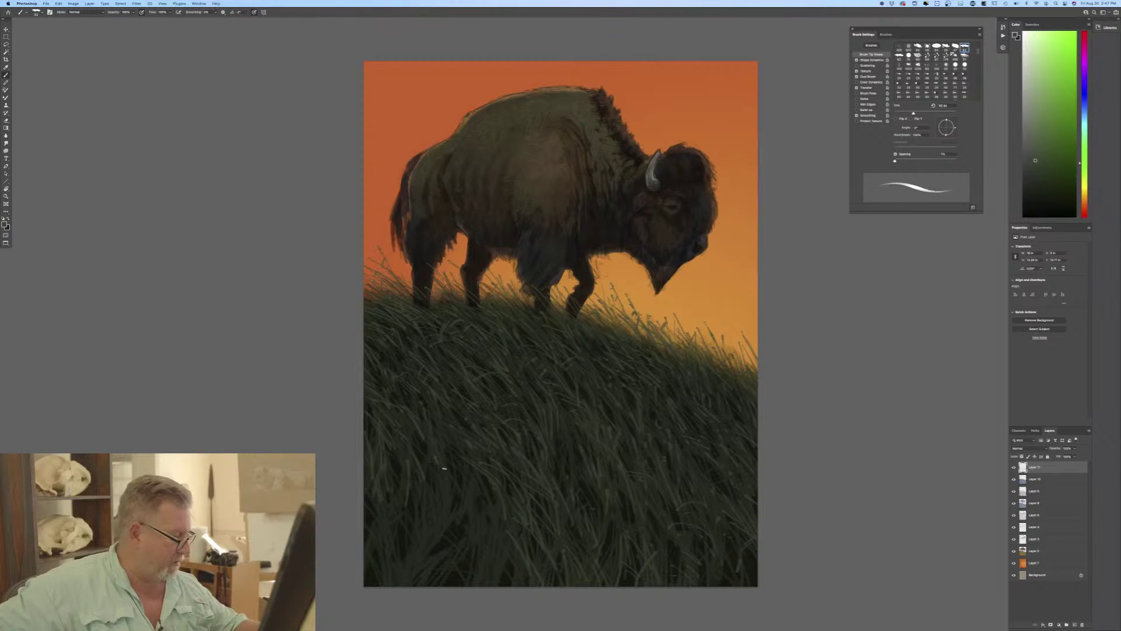
# Paint fine grass blades over the dark lower left of the hillside, up toward its middle.
pyautogui.moveTo(444, 566)
pyautogui.mouseDown()
pyautogui.moveTo(439, 524)
pyautogui.moveTo(440, 556)
pyautogui.moveTo(461, 559)
pyautogui.moveTo(449, 562)
pyautogui.moveTo(458, 521)
pyautogui.moveTo(434, 528)
pyautogui.moveTo(447, 531)
pyautogui.mouseUp()
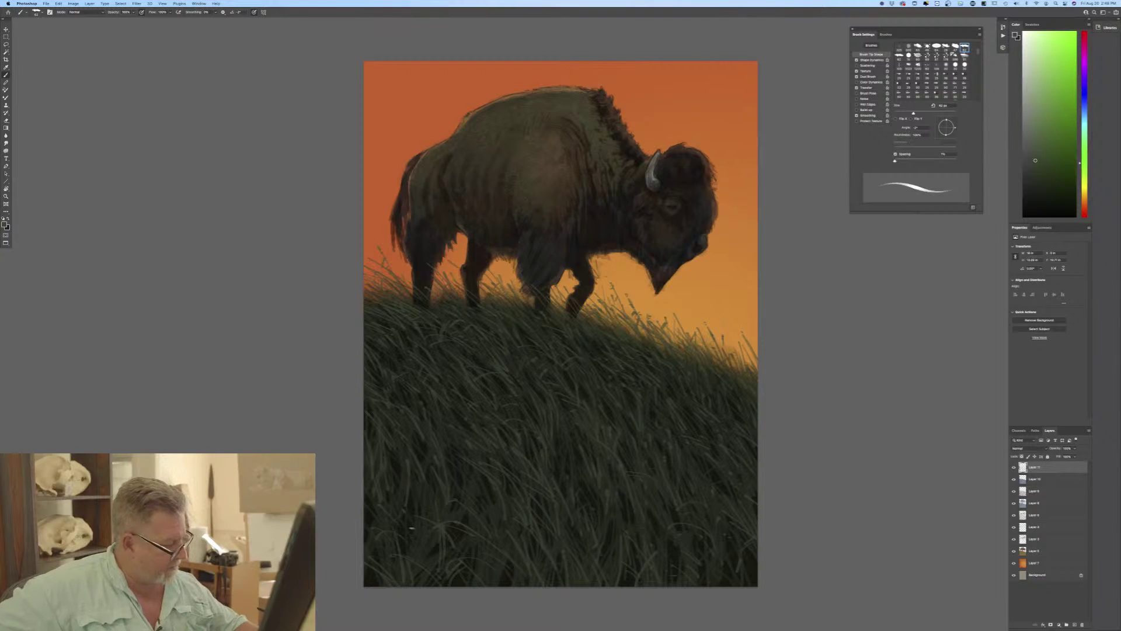
pyautogui.moveTo(406, 558); pyautogui.dragTo(421, 535)
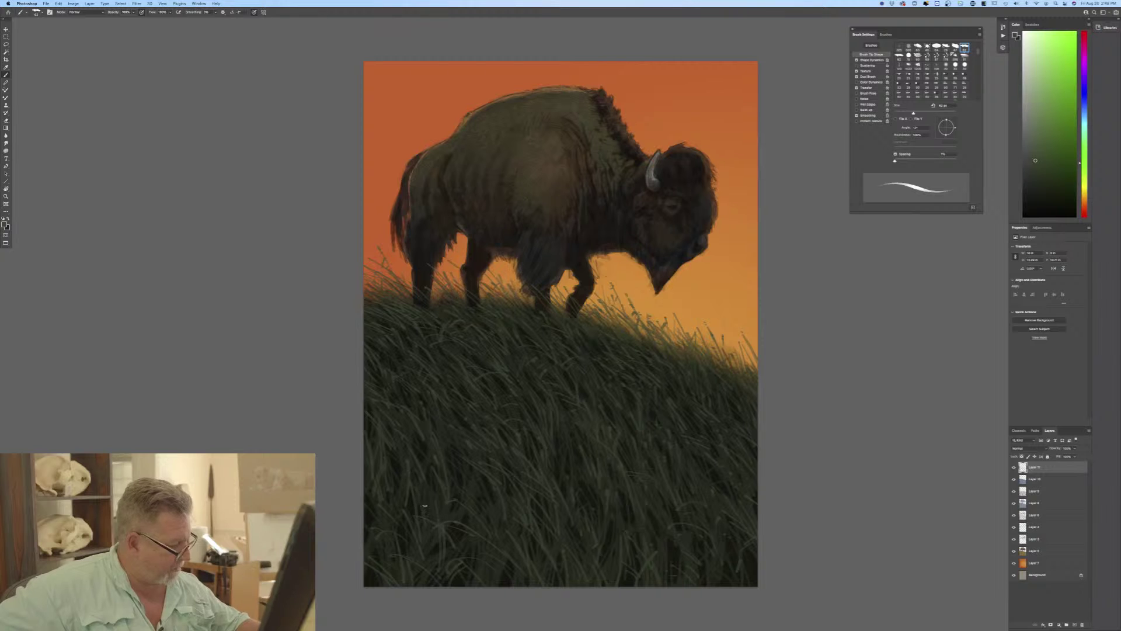
pyautogui.moveTo(421, 564); pyautogui.dragTo(425, 547)
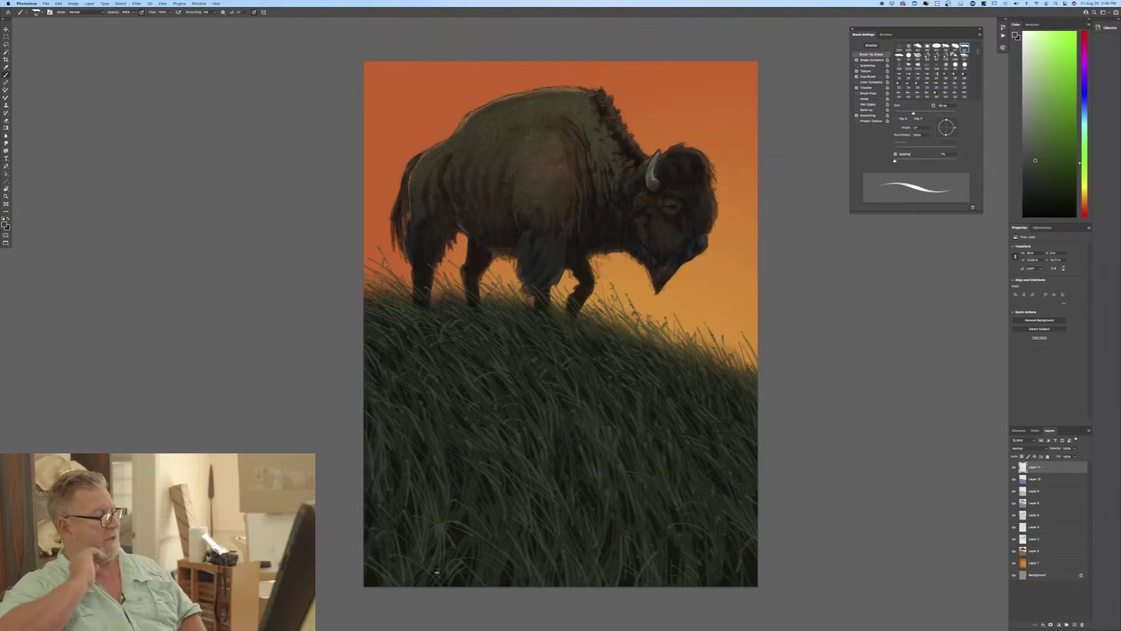
pyautogui.moveTo(439, 434)
pyautogui.mouseDown()
pyautogui.moveTo(462, 484)
pyautogui.moveTo(450, 427)
pyautogui.moveTo(470, 457)
pyautogui.moveTo(454, 446)
pyautogui.moveTo(484, 499)
pyautogui.mouseUp()
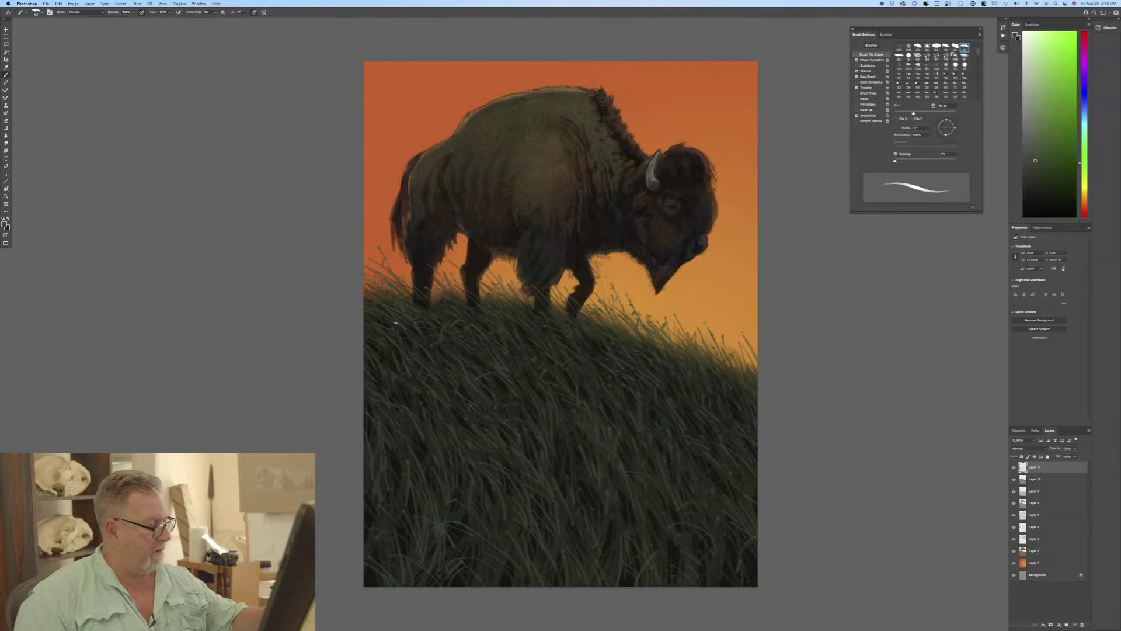
# Add a new layer in Multiply mode and choose a muted grey-blue as the foreground colour.
pyautogui.click(1073, 624)
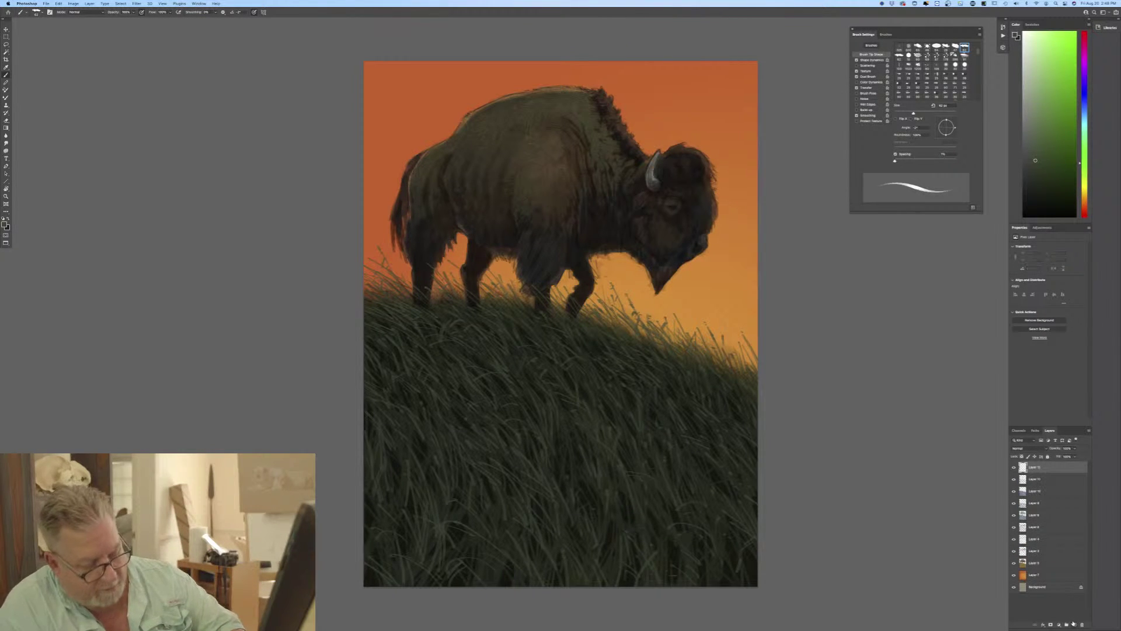
pyautogui.click(6, 225)
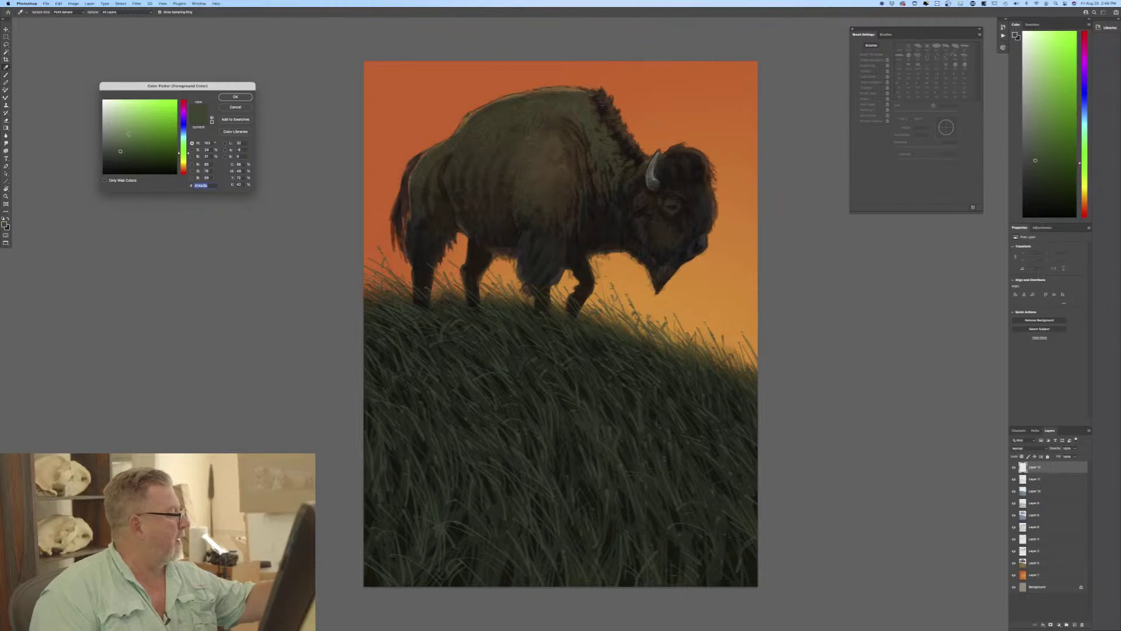
pyautogui.click(183, 133)
pyautogui.click(118, 129)
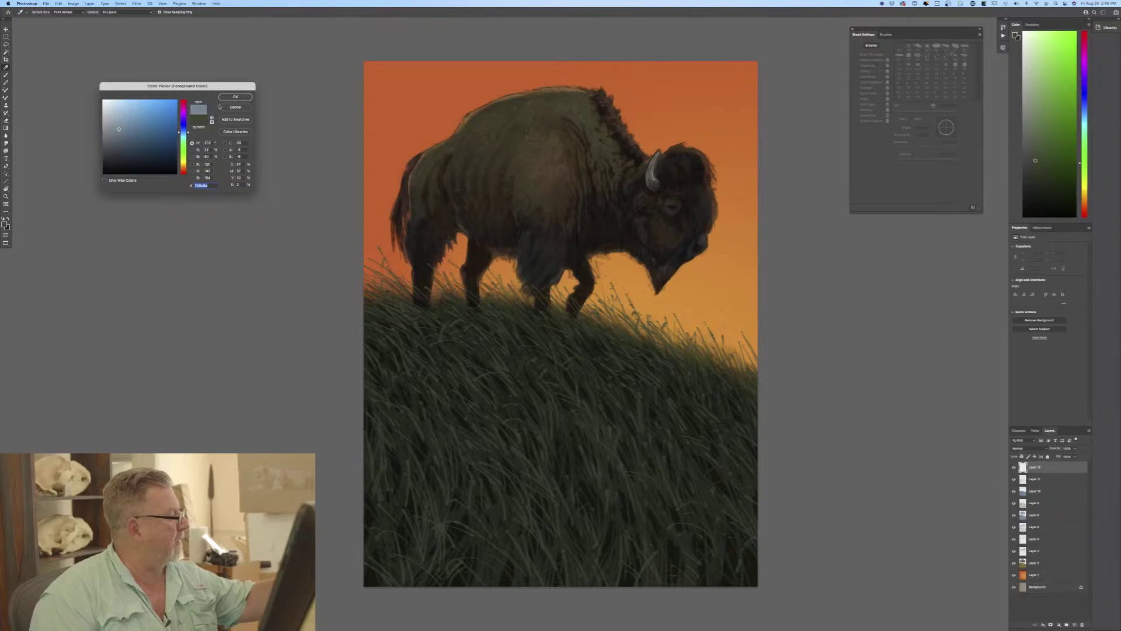
pyautogui.press('Return')
pyautogui.press('b')
pyautogui.click(1016, 448)
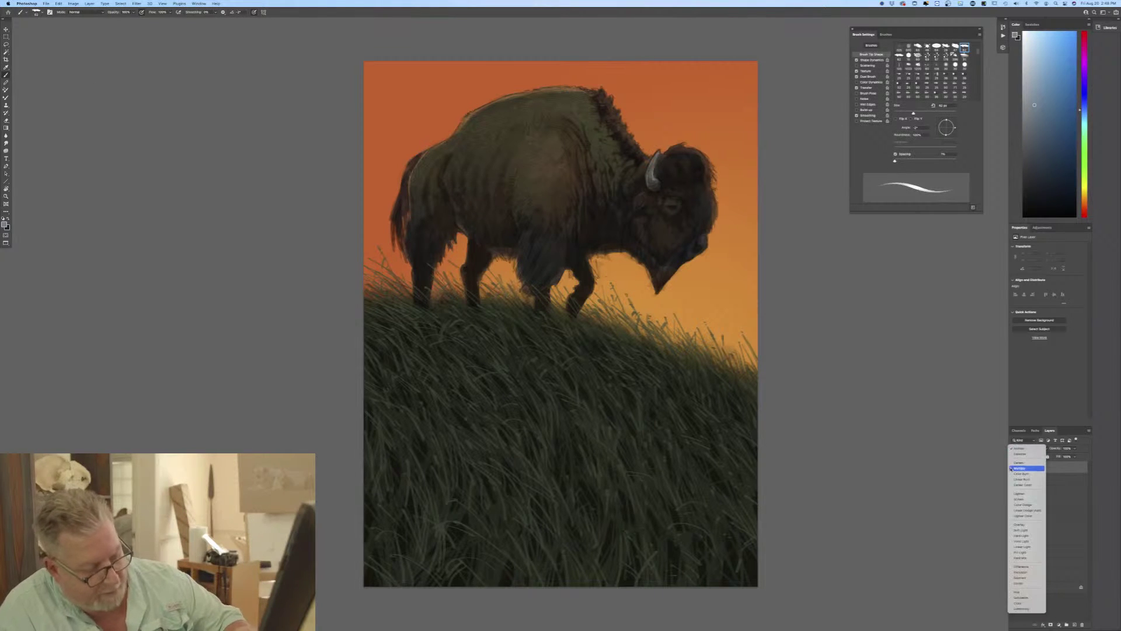
pyautogui.click(1023, 470)
# Switch to the soft textured brush, enlarge it greatly and shade the middle and lower hillside grass darker.
pyautogui.click(36, 12)
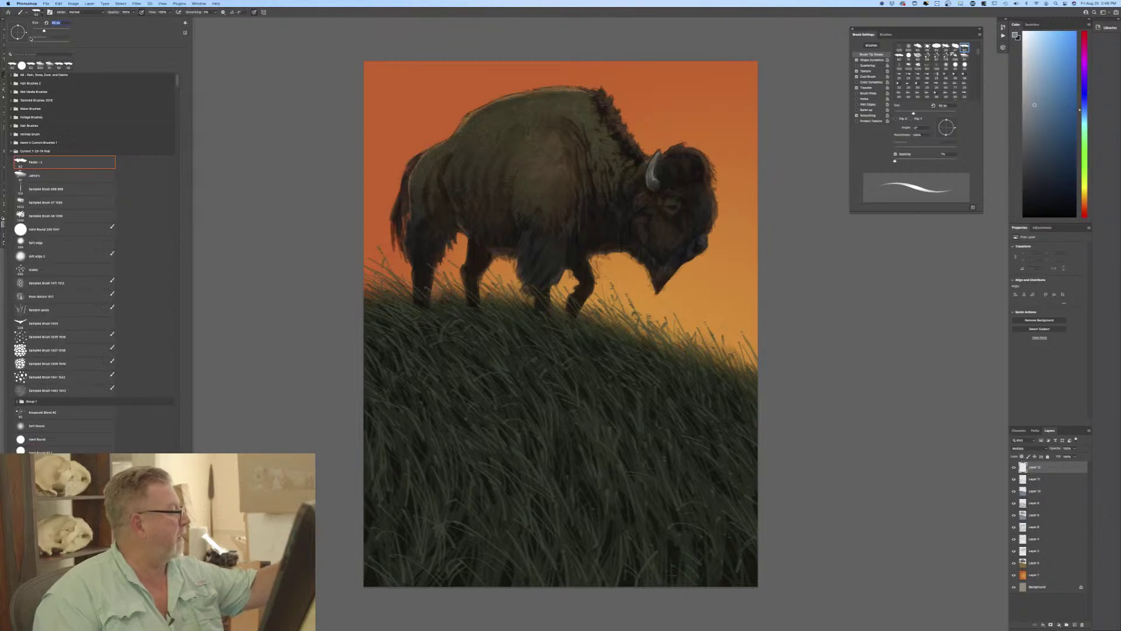
pyautogui.click(66, 176)
pyautogui.click(258, 321)
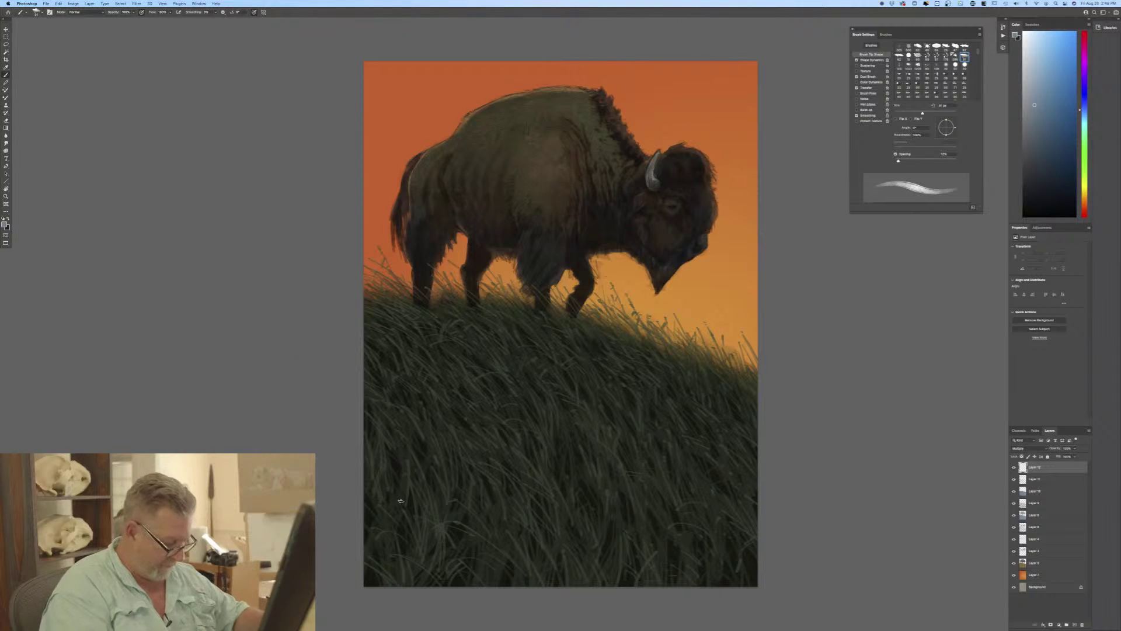
pyautogui.press(']')
pyautogui.press(']')
pyautogui.press(']')
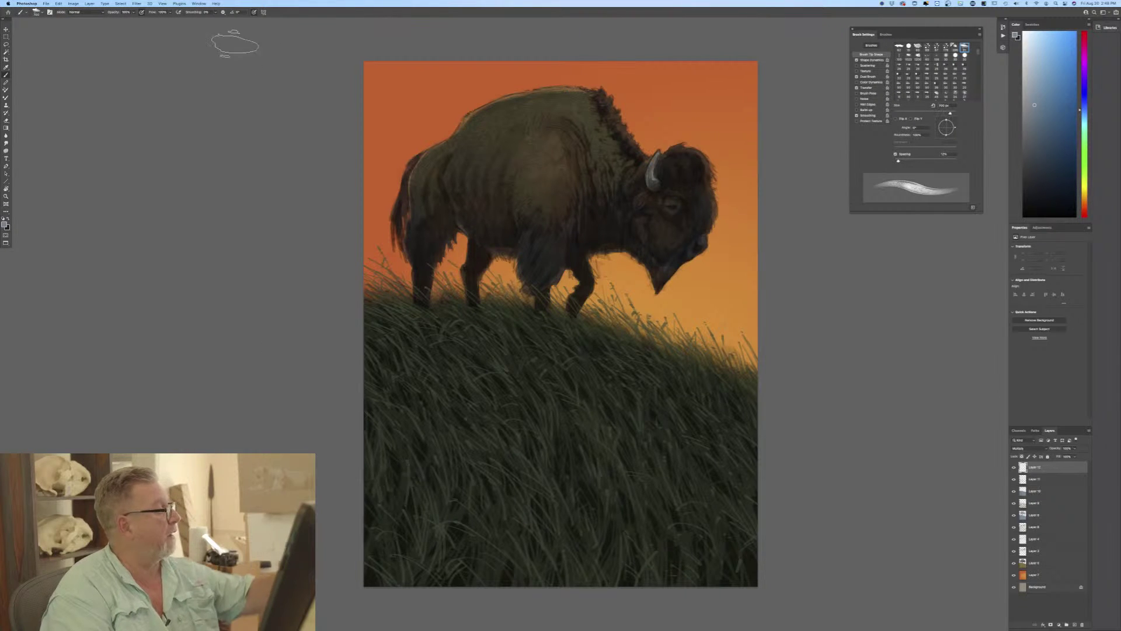
pyautogui.press(']')
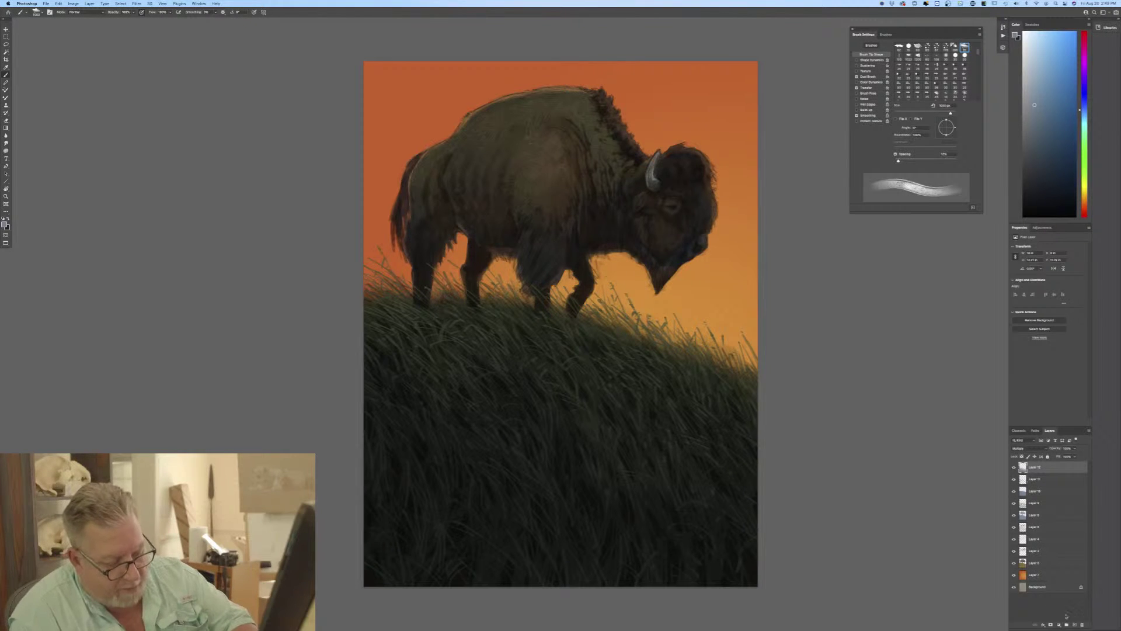
# Add another new layer and mix a light golden tan foreground colour, starting from colours sampled in the painting.
pyautogui.click(1067, 624)
pyautogui.click(5, 224)
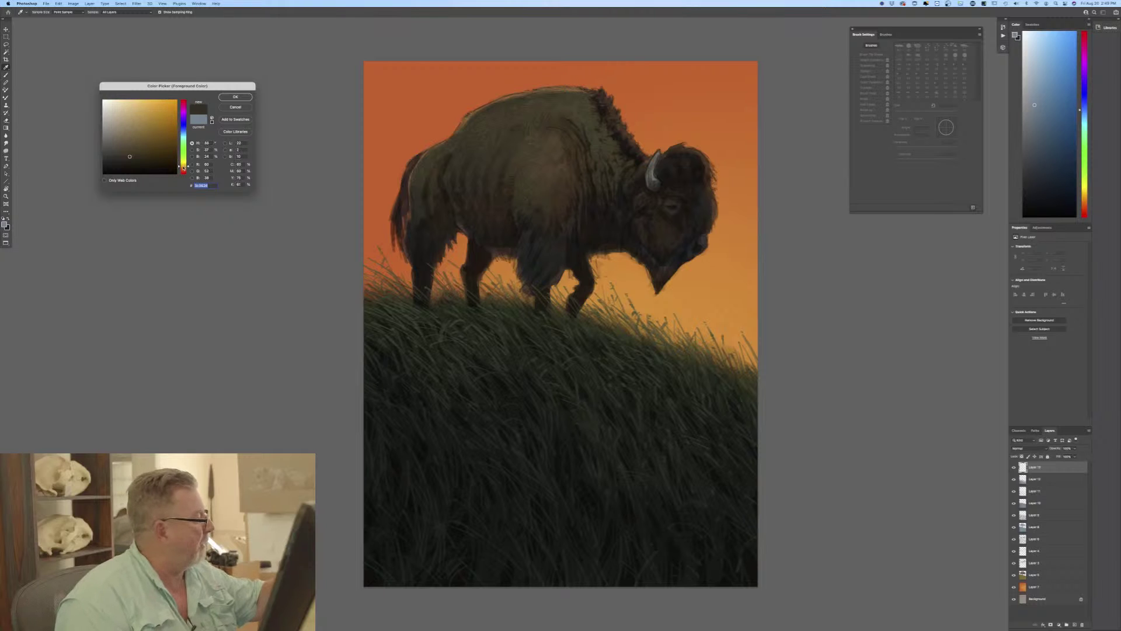
pyautogui.click(386, 142)
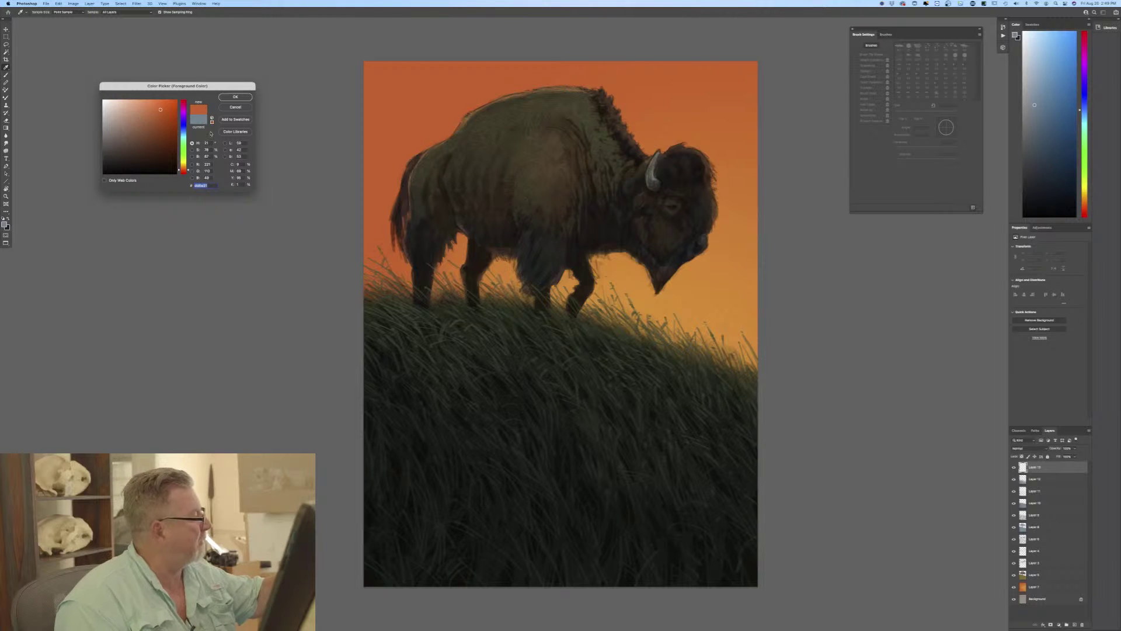
pyautogui.click(423, 166)
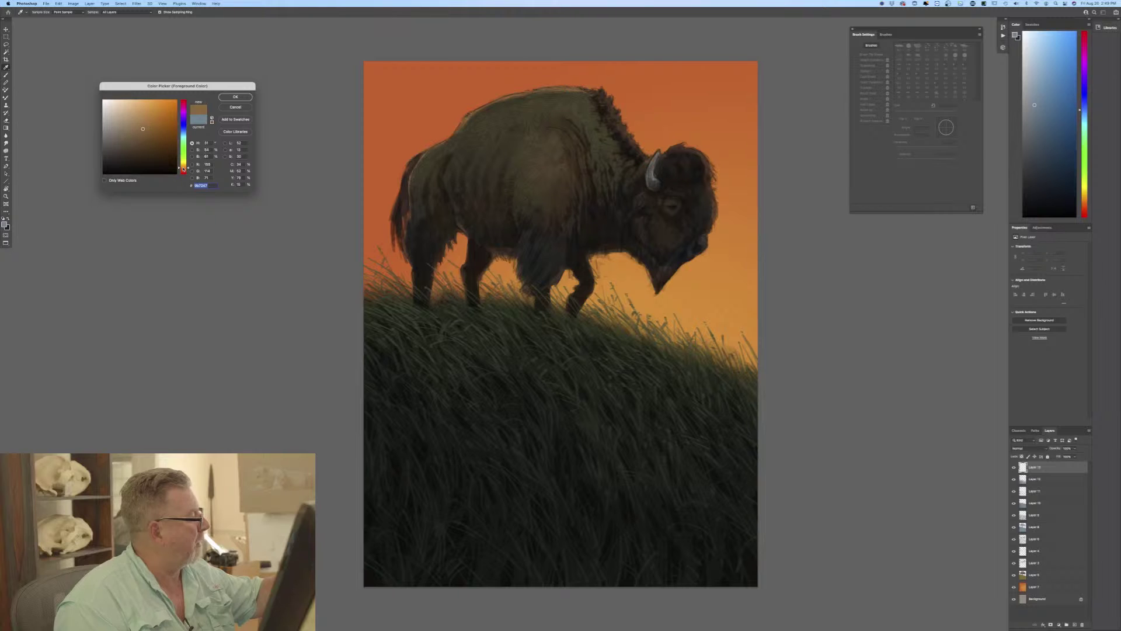
pyautogui.click(140, 118)
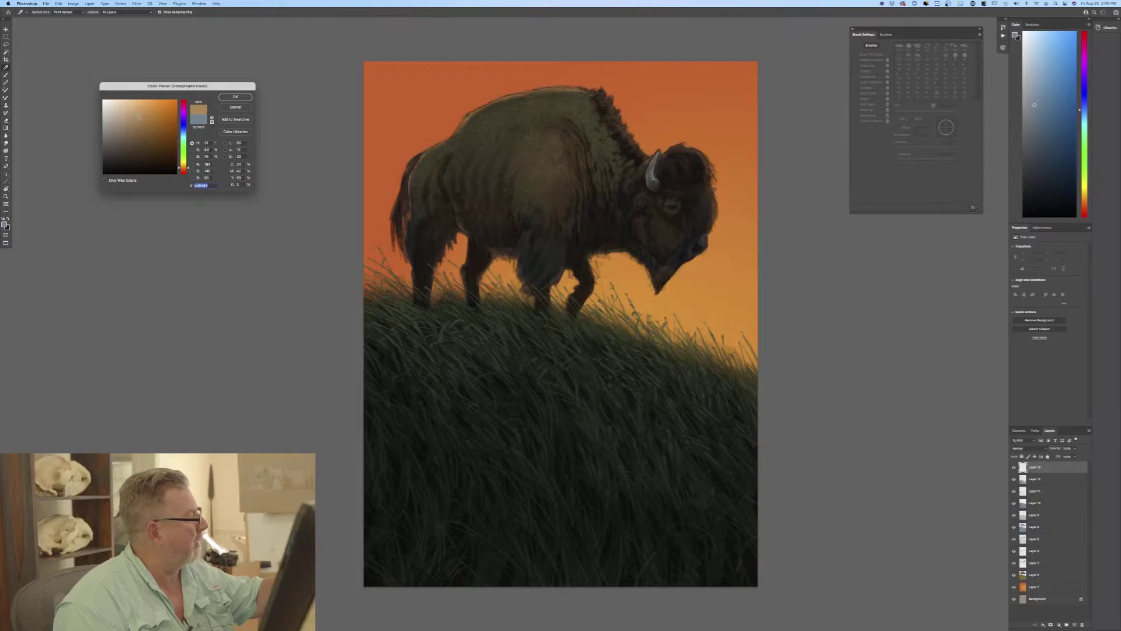
pyautogui.press('Return')
pyautogui.press('b')
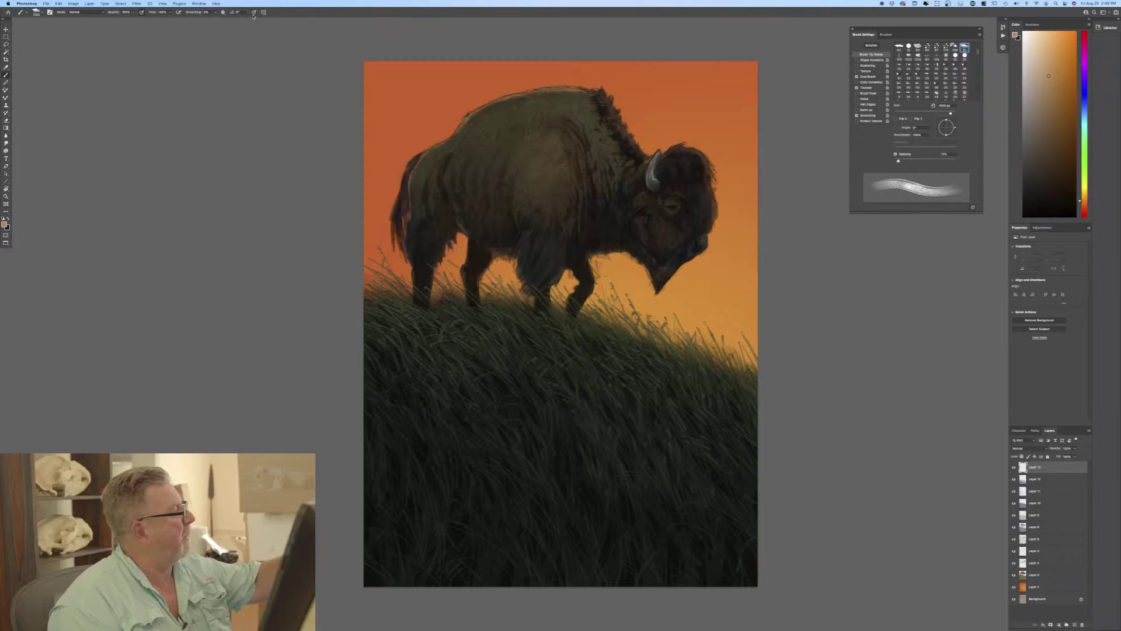
# Switch to the thin tapered brush, enlarge it and paint tan highlight strokes on the bison's hip below the back line.
pyautogui.click(36, 11)
pyautogui.click(53, 162)
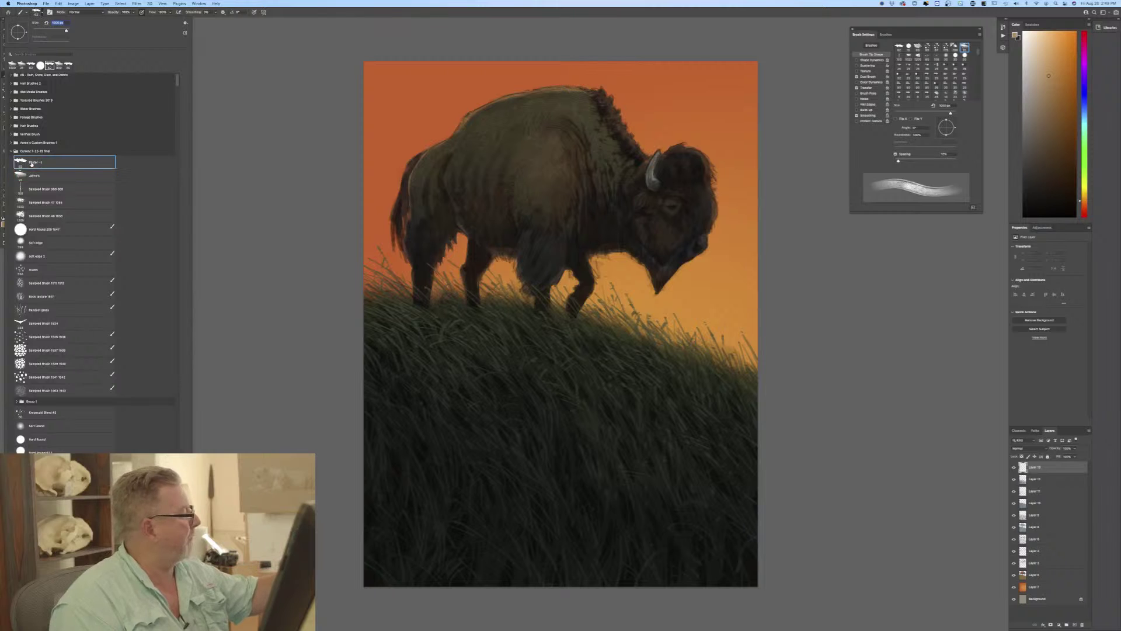
pyautogui.click(236, 127)
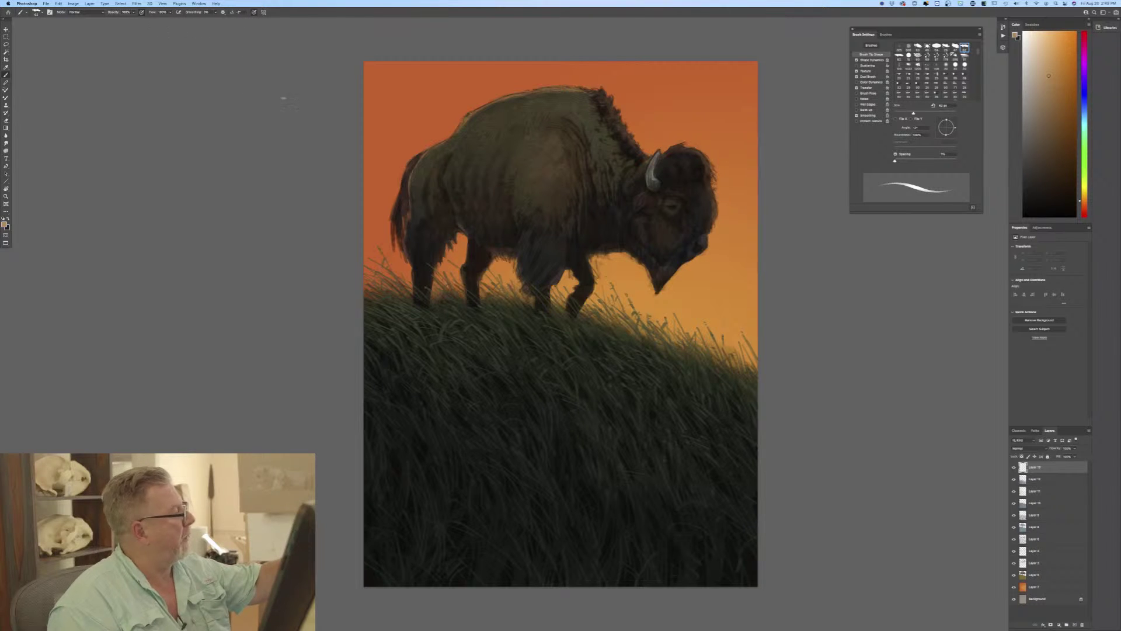
pyautogui.press(']')
pyautogui.press(']')
pyautogui.press(']')
pyautogui.press(']')
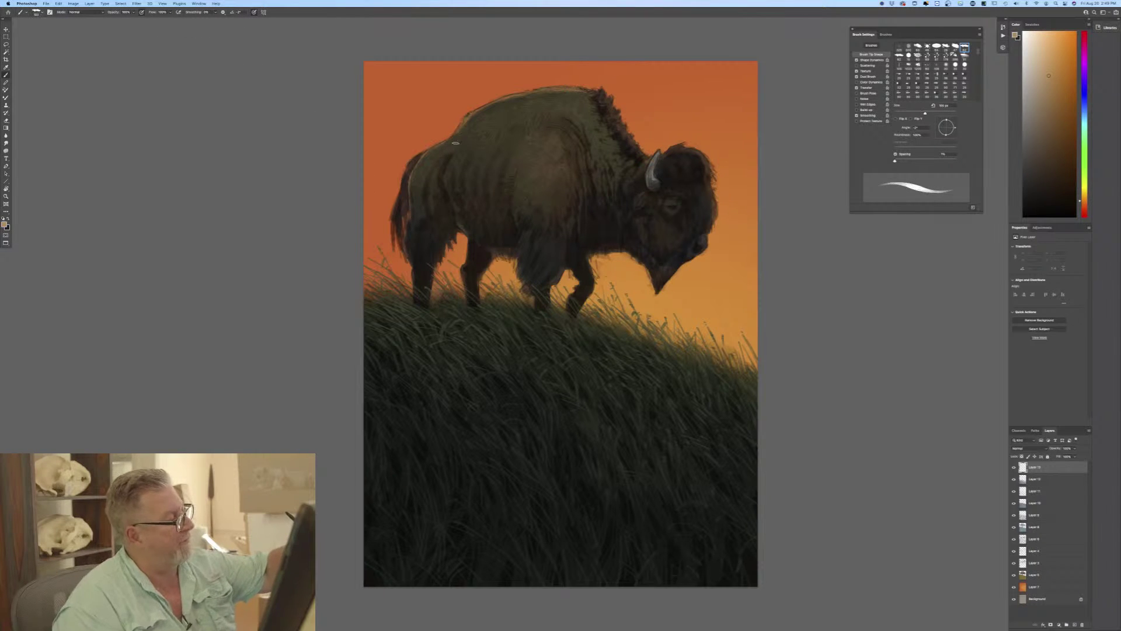
pyautogui.moveTo(447, 153); pyautogui.dragTo(463, 140)
pyautogui.moveTo(447, 157); pyautogui.dragTo(457, 147)
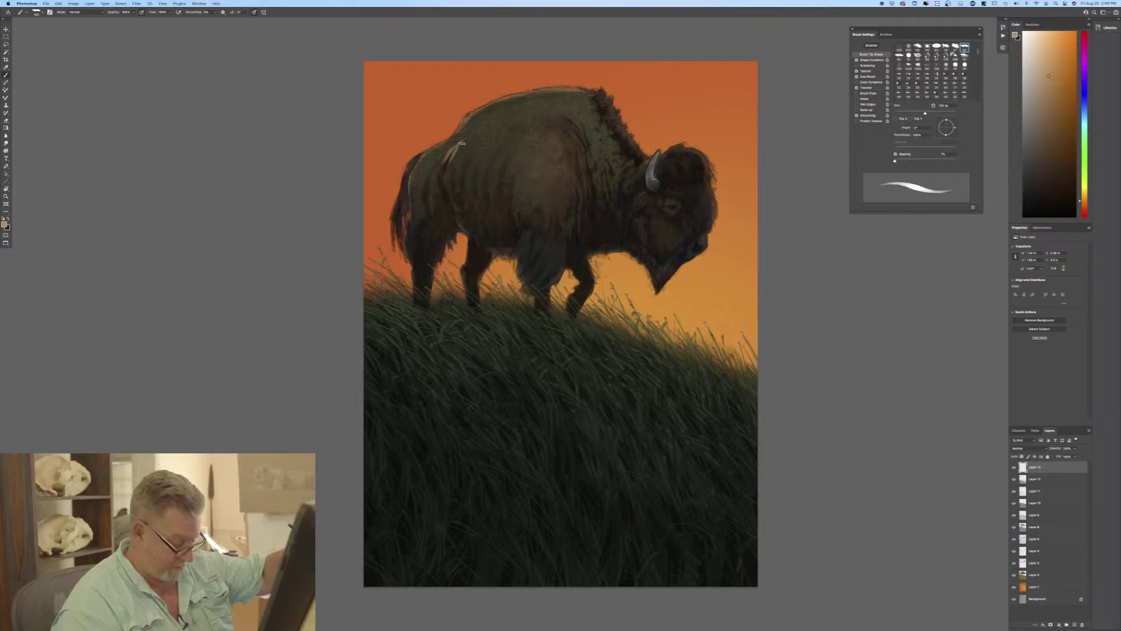
# Reduce the brush size and extend the tan fur highlights along the lower back and down the edge of the rump.
pyautogui.press('[')
pyautogui.moveTo(457, 140)
pyautogui.mouseDown()
pyautogui.moveTo(435, 164)
pyautogui.moveTo(437, 148)
pyautogui.moveTo(428, 151)
pyautogui.moveTo(443, 142)
pyautogui.moveTo(496, 132)
pyautogui.mouseUp()
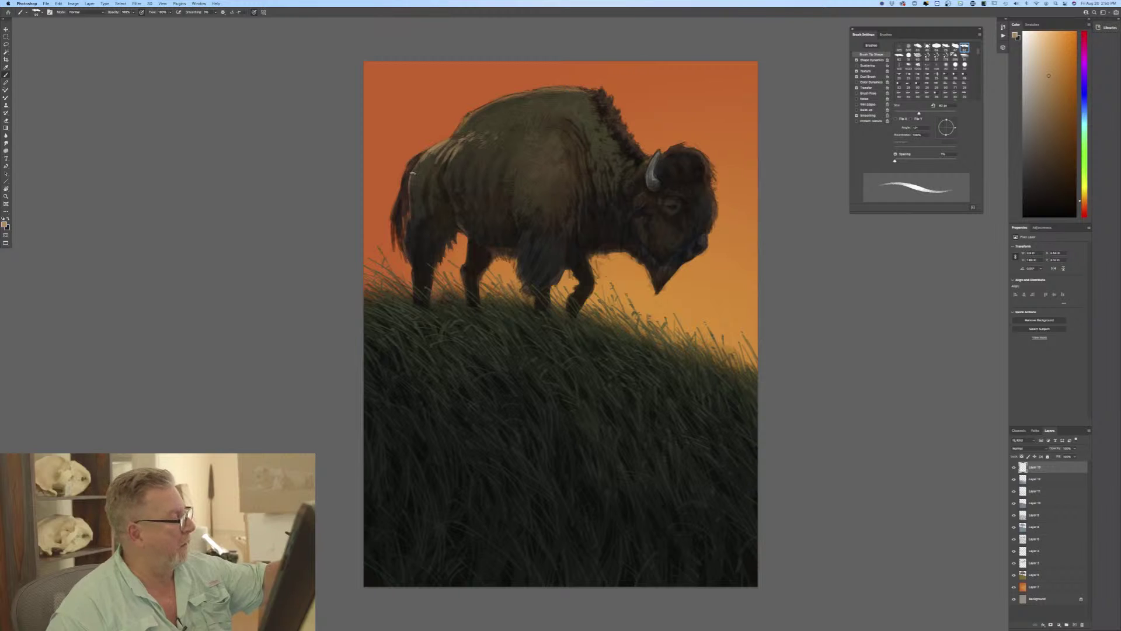
pyautogui.moveTo(426, 161); pyautogui.dragTo(407, 195)
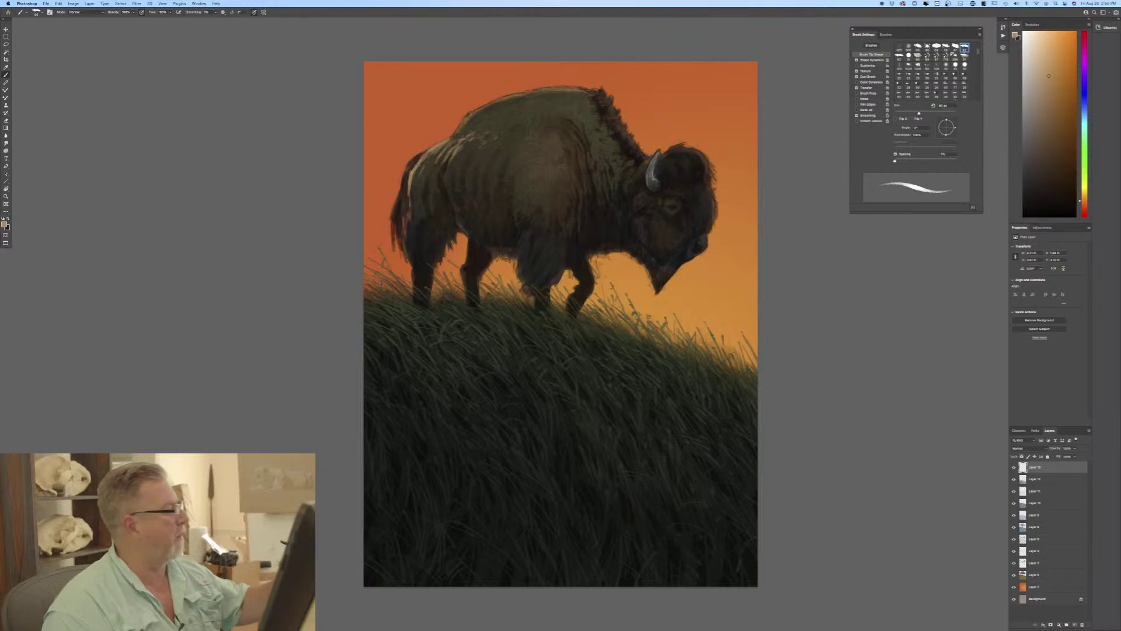
# Mix a darker, muted brown foreground colour and tone down the light tan strokes on the bison's hip.
pyautogui.click(5, 224)
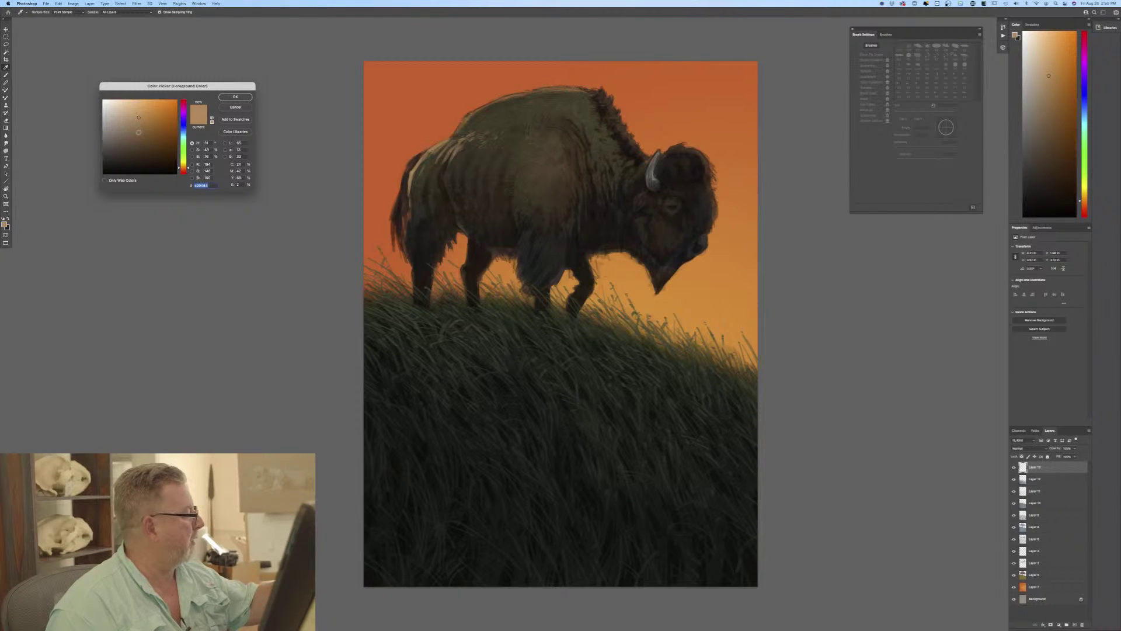
pyautogui.click(139, 132)
pyautogui.click(235, 97)
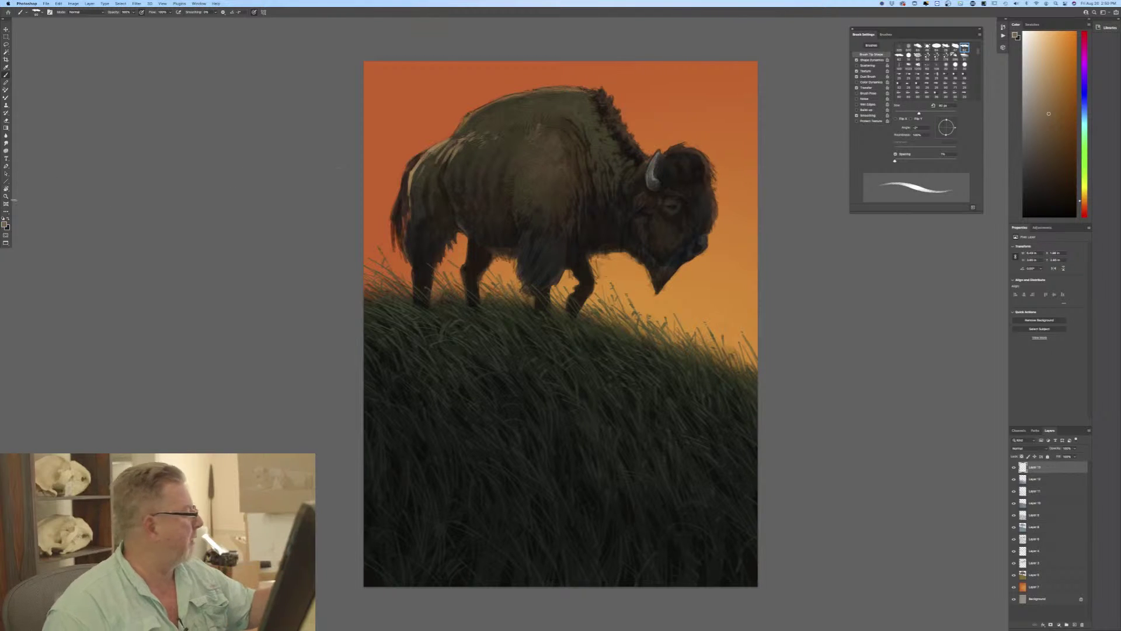
pyautogui.click(4, 225)
pyautogui.click(137, 124)
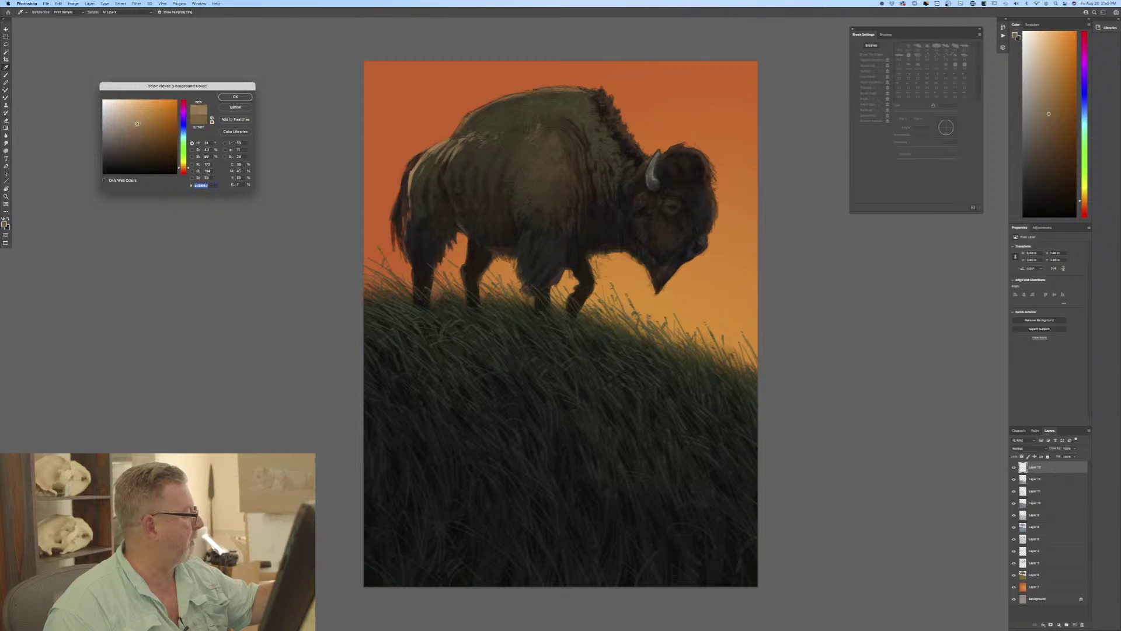
pyautogui.click(235, 97)
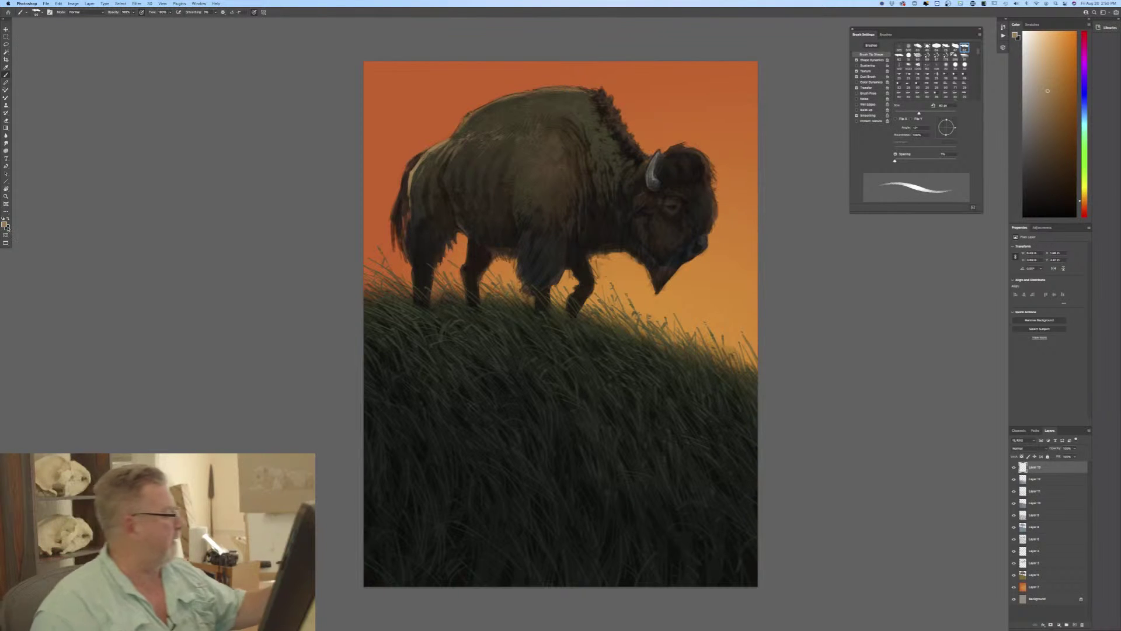
# Mix a light reddish-orange foreground colour, shrink the brush and paint rim light along the bison's lower back and rump edge.
pyautogui.click(5, 224)
pyautogui.click(150, 102)
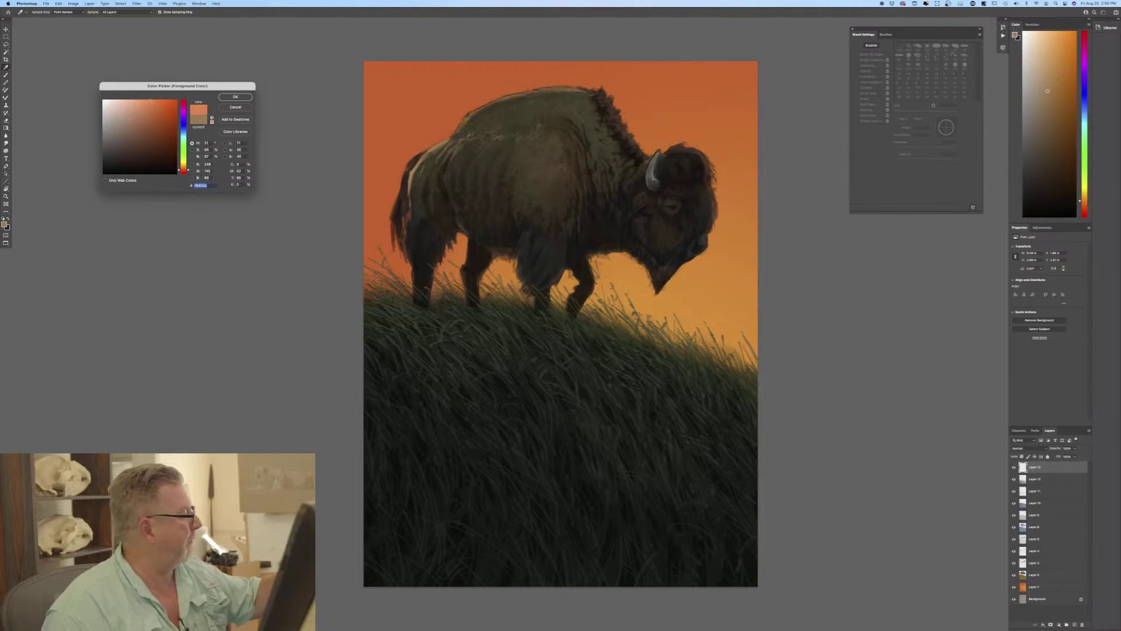
pyautogui.click(235, 96)
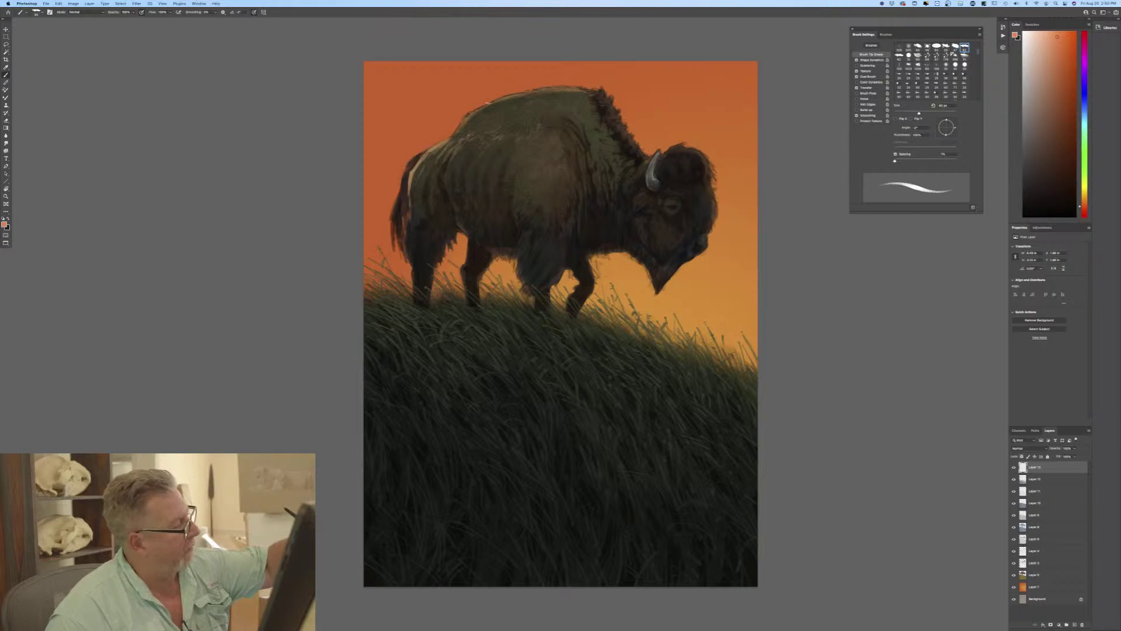
pyautogui.press('[')
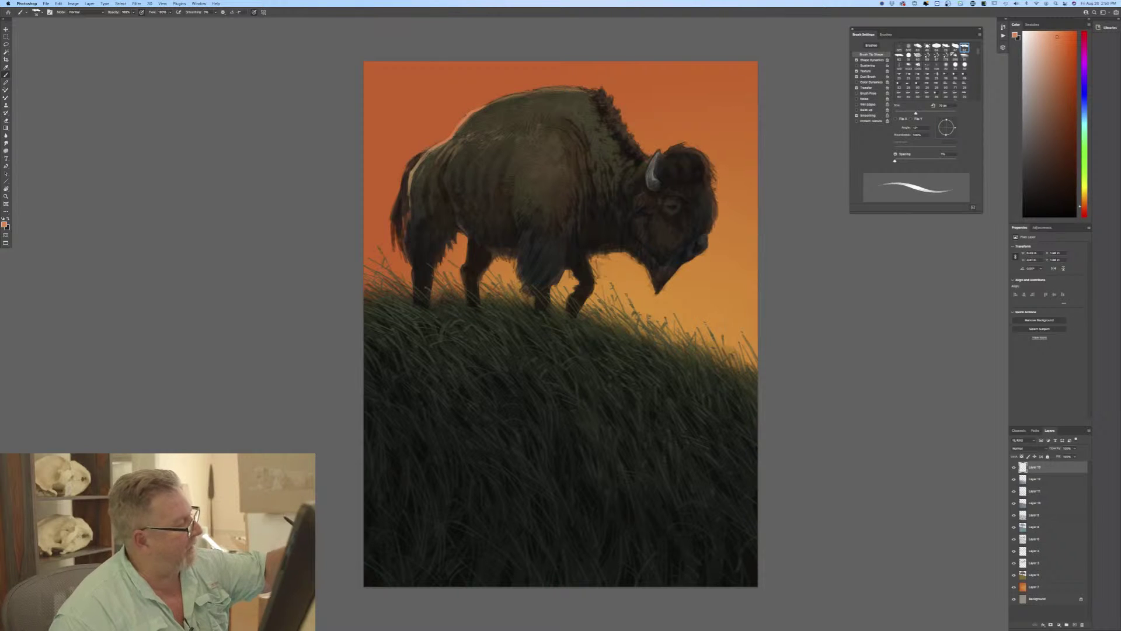
pyautogui.moveTo(428, 148)
pyautogui.mouseDown()
pyautogui.moveTo(392, 206)
pyautogui.moveTo(403, 246)
pyautogui.mouseUp()
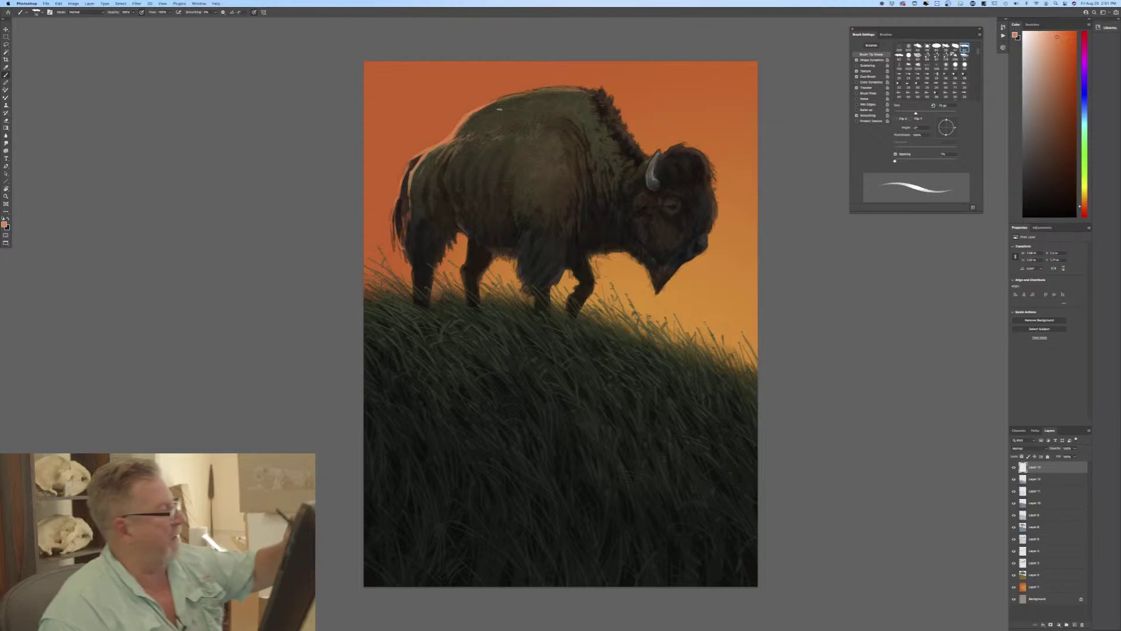
# Extend the thin reddish-orange rim light along the bison's upper back and over the crest of the hump.
pyautogui.moveTo(510, 96); pyautogui.dragTo(531, 89)
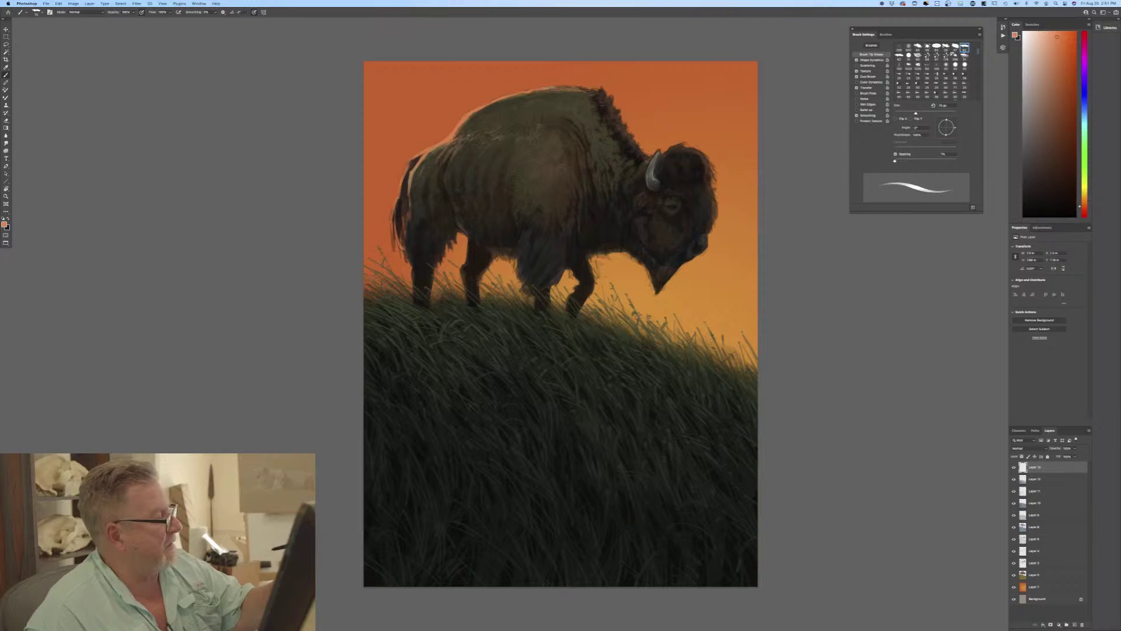
pyautogui.moveTo(540, 89); pyautogui.dragTo(575, 87)
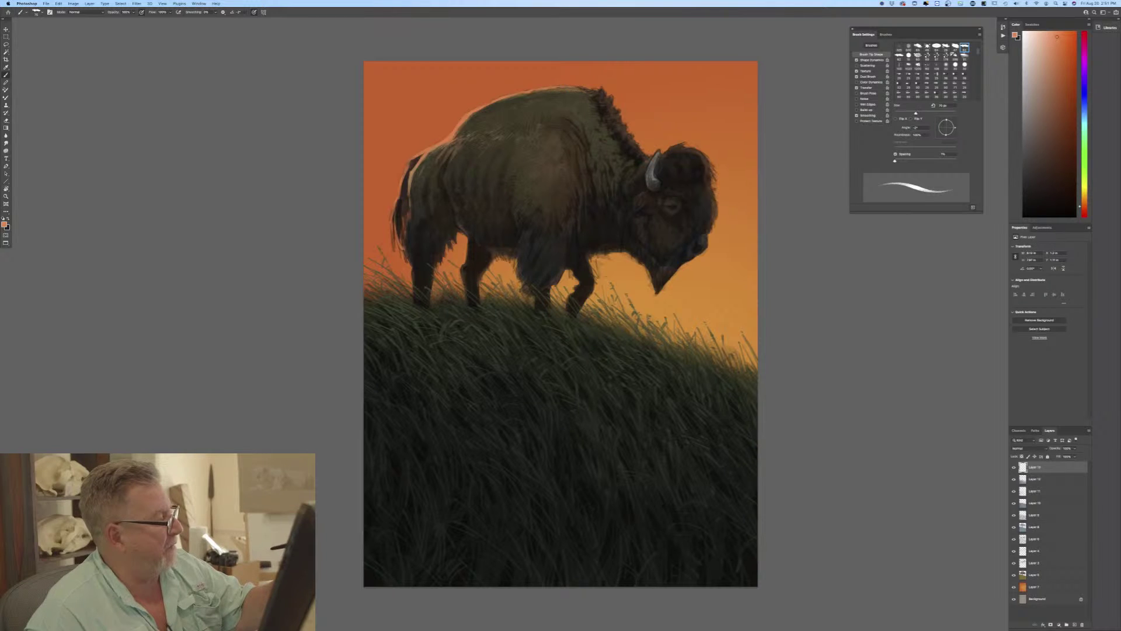
pyautogui.moveTo(485, 99); pyautogui.dragTo(514, 92)
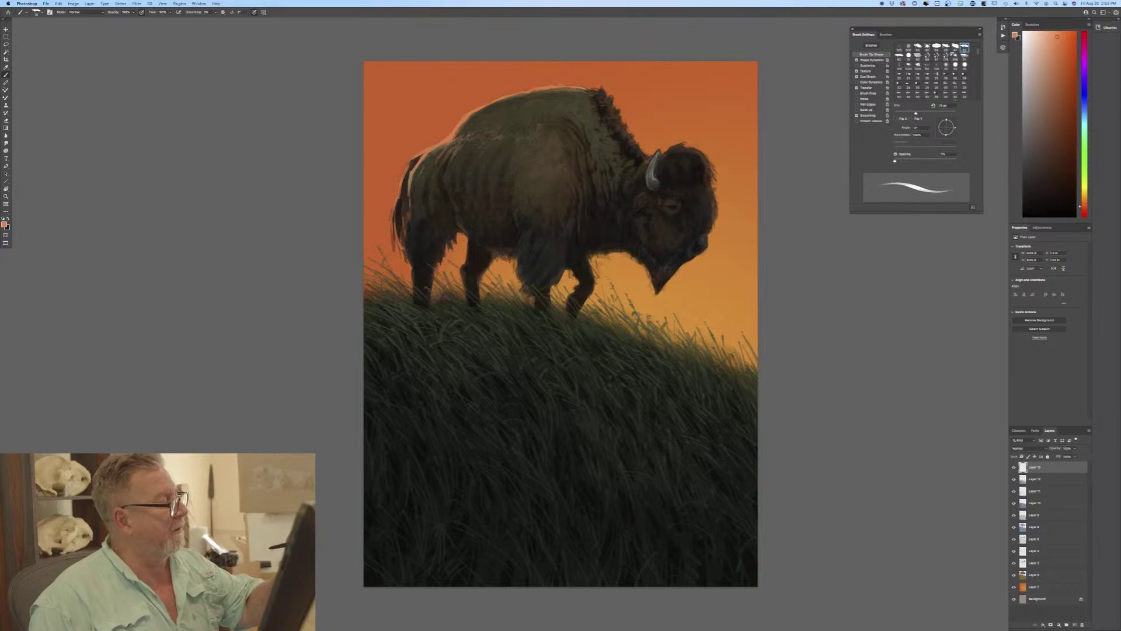
pyautogui.moveTo(585, 91); pyautogui.dragTo(595, 88)
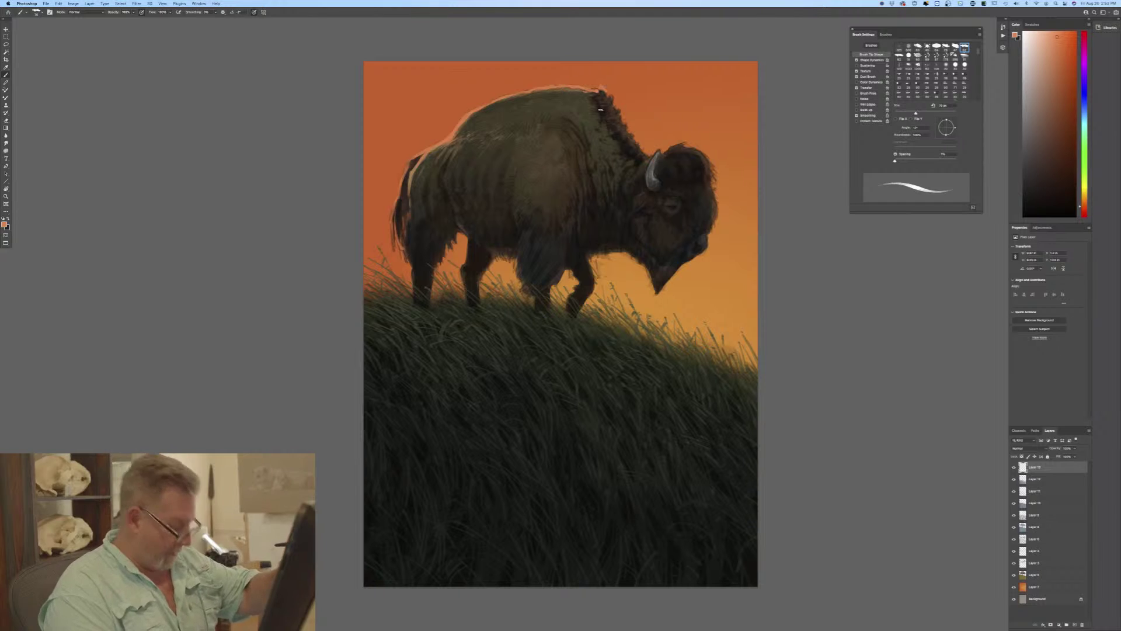
# Shrink the brush, mix a lighter yellow-orange foreground colour and rim-light the top of the bison's head and its forehead edge.
pyautogui.press('[')
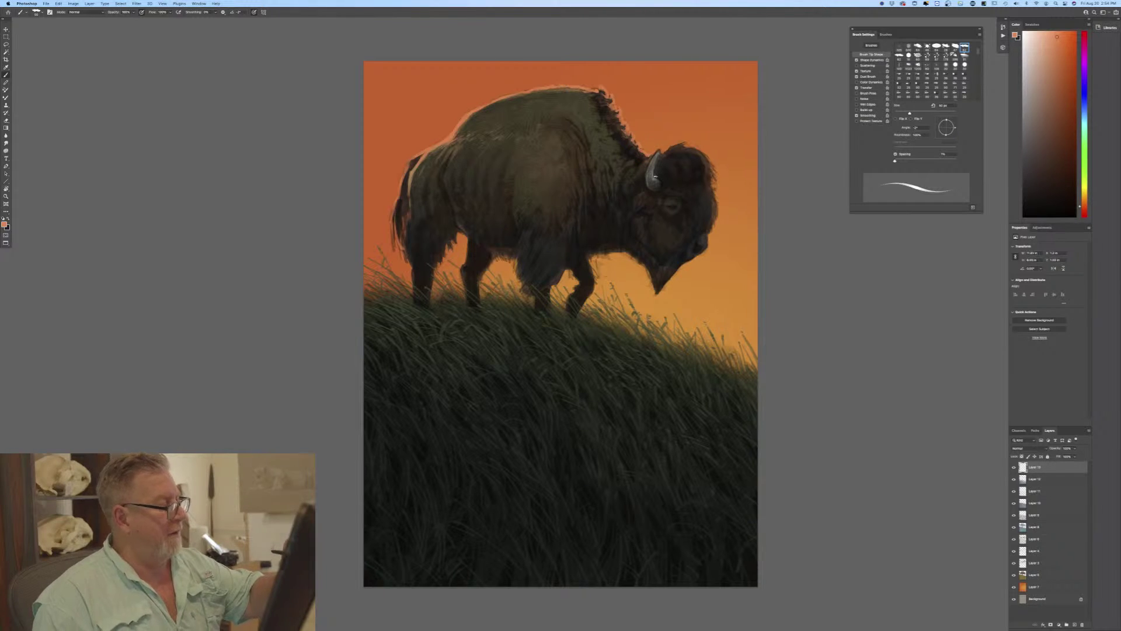
pyautogui.press('F2')
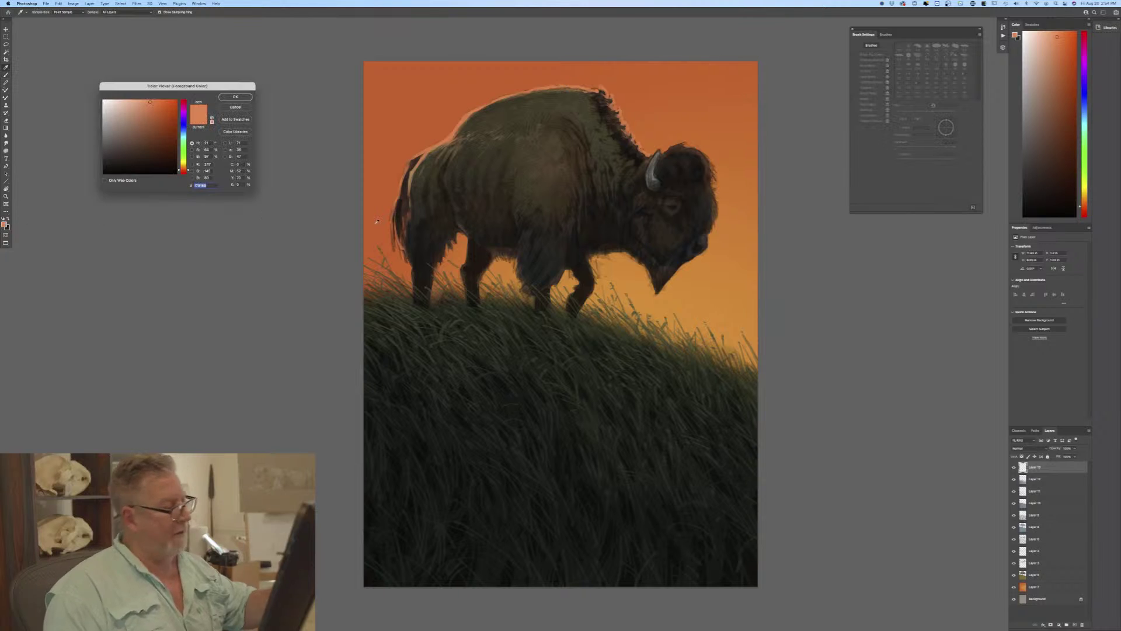
pyautogui.click(183, 167)
pyautogui.click(151, 101)
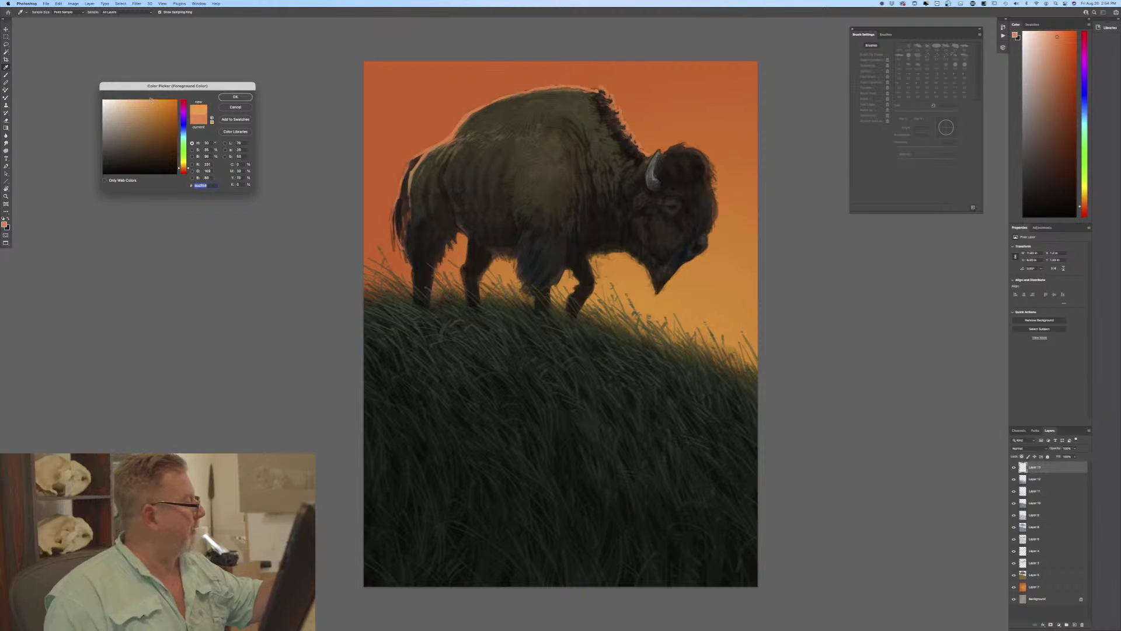
pyautogui.click(226, 99)
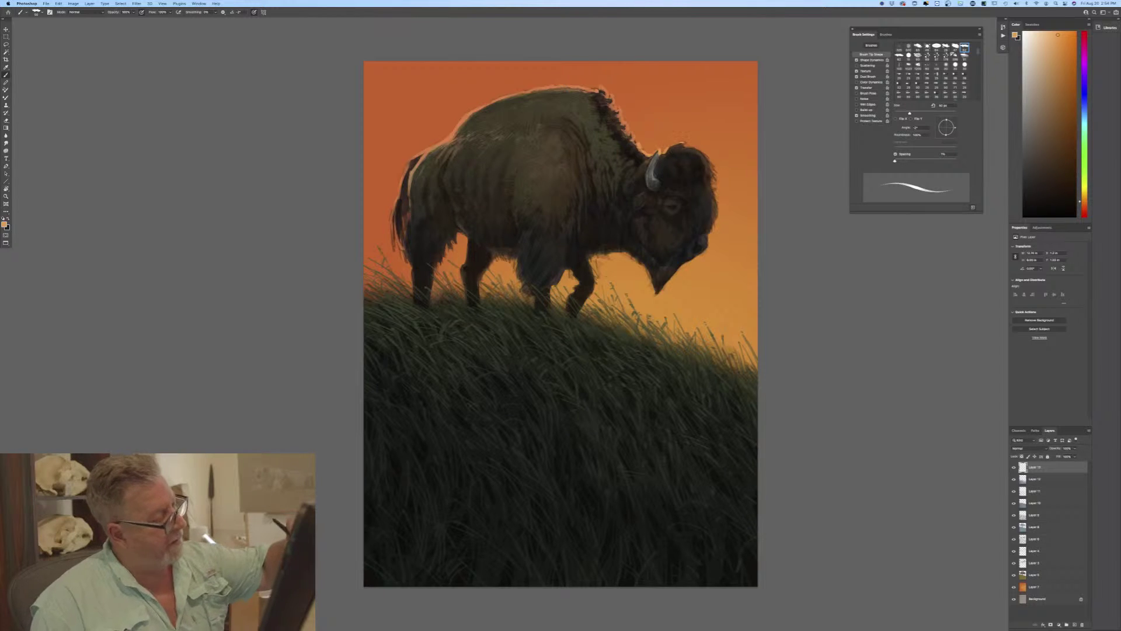
pyautogui.moveTo(668, 147); pyautogui.dragTo(687, 143)
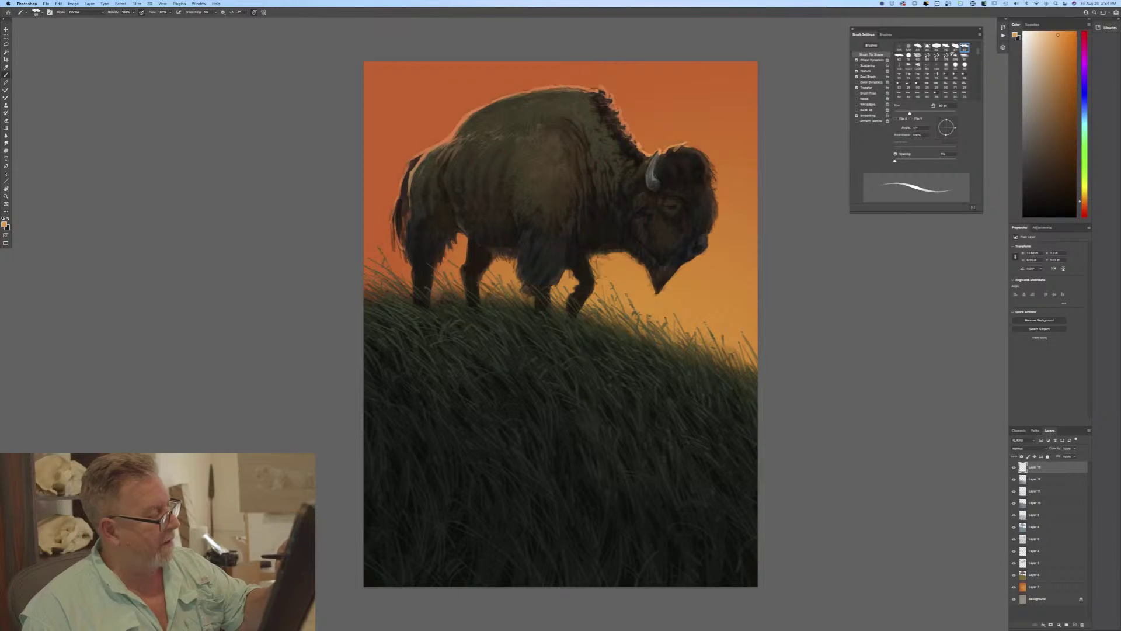
pyautogui.moveTo(695, 148); pyautogui.dragTo(708, 160)
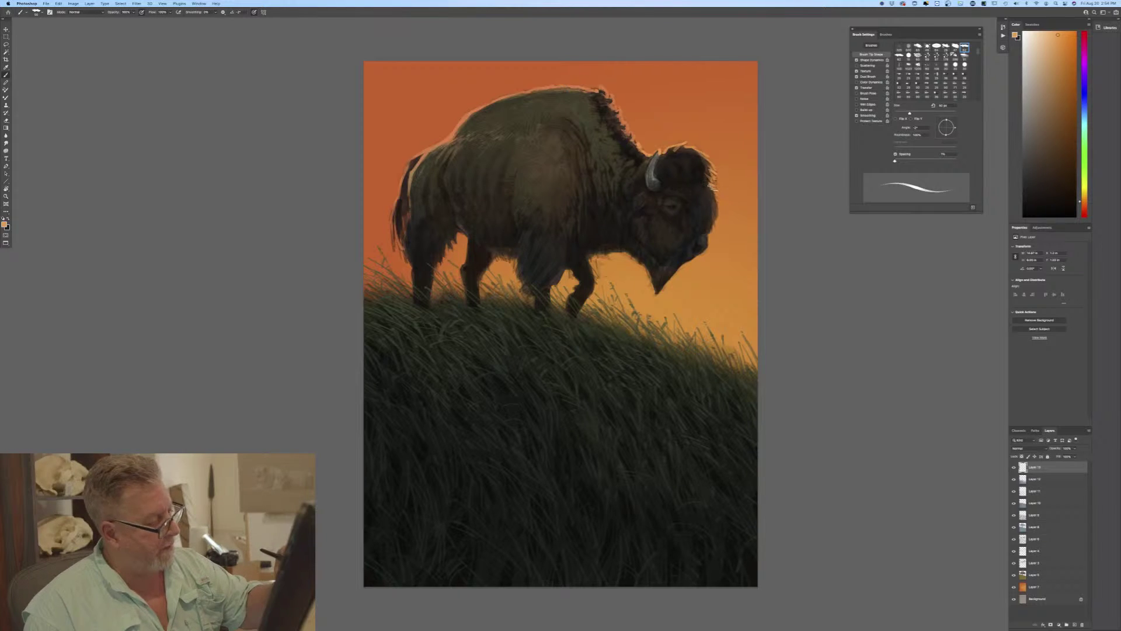
pyautogui.moveTo(711, 193); pyautogui.dragTo(716, 218)
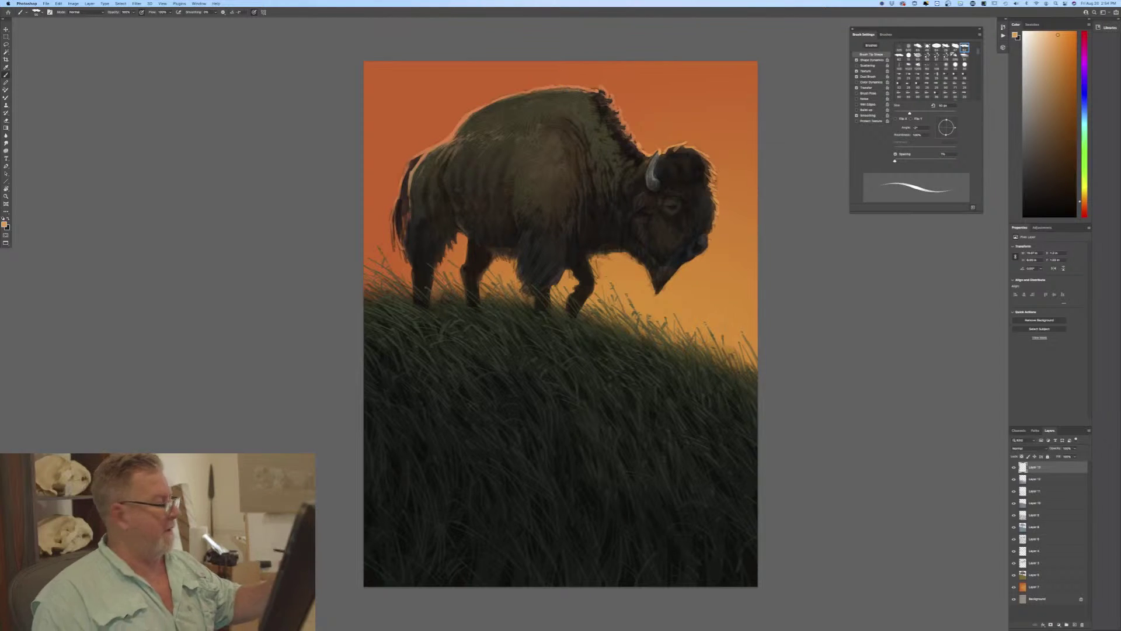
# Adjust the foreground to a golden orange, shrink the brush and add rim light along the bison's muzzle and beard.
pyautogui.click(4, 224)
pyautogui.click(158, 105)
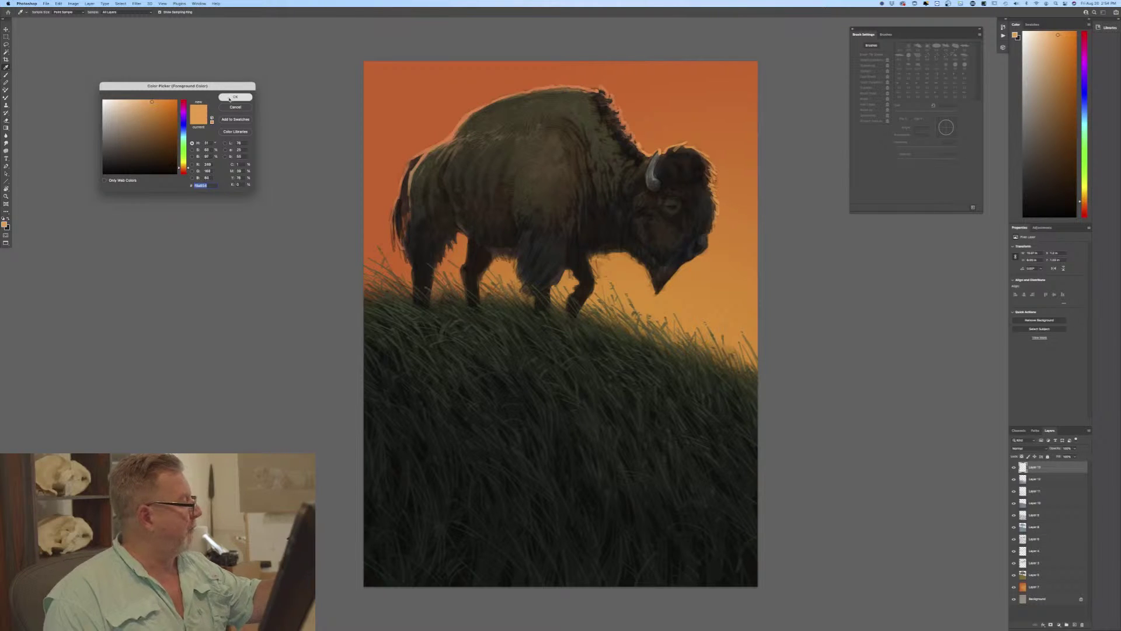
pyautogui.press('Return')
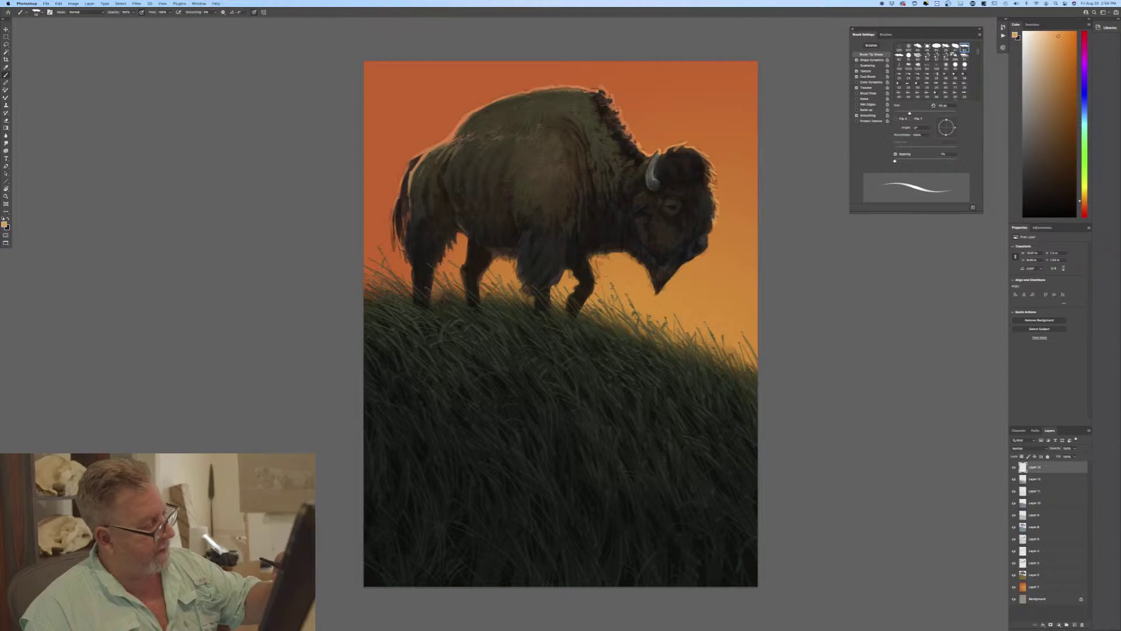
pyautogui.press('[')
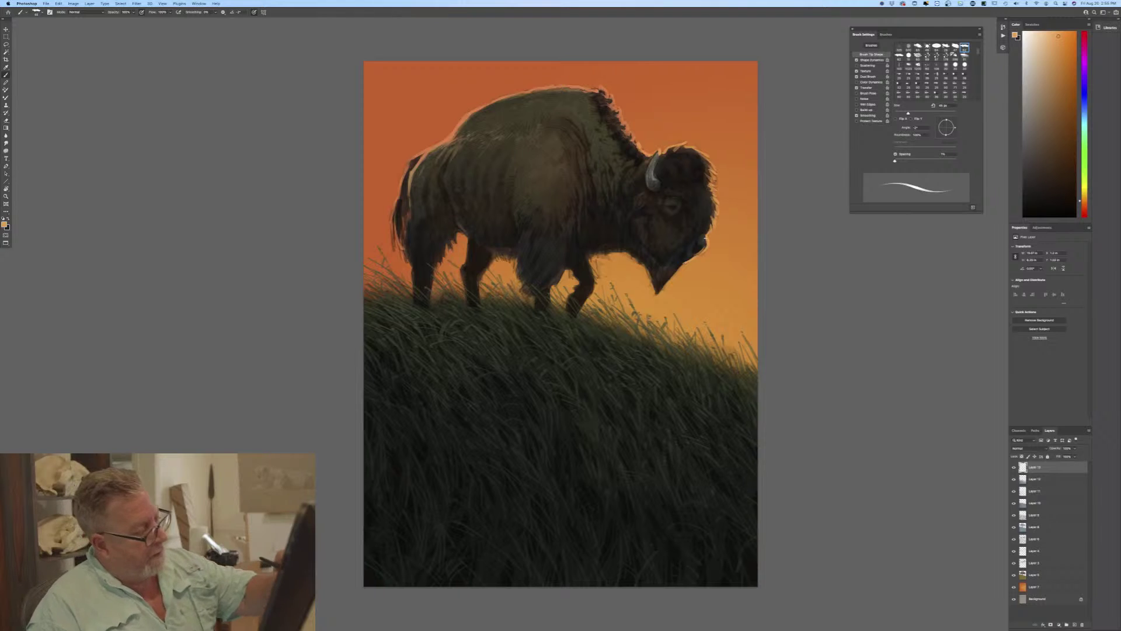
pyautogui.moveTo(682, 266)
pyautogui.mouseDown()
pyautogui.moveTo(659, 292)
pyautogui.moveTo(651, 285)
pyautogui.mouseUp()
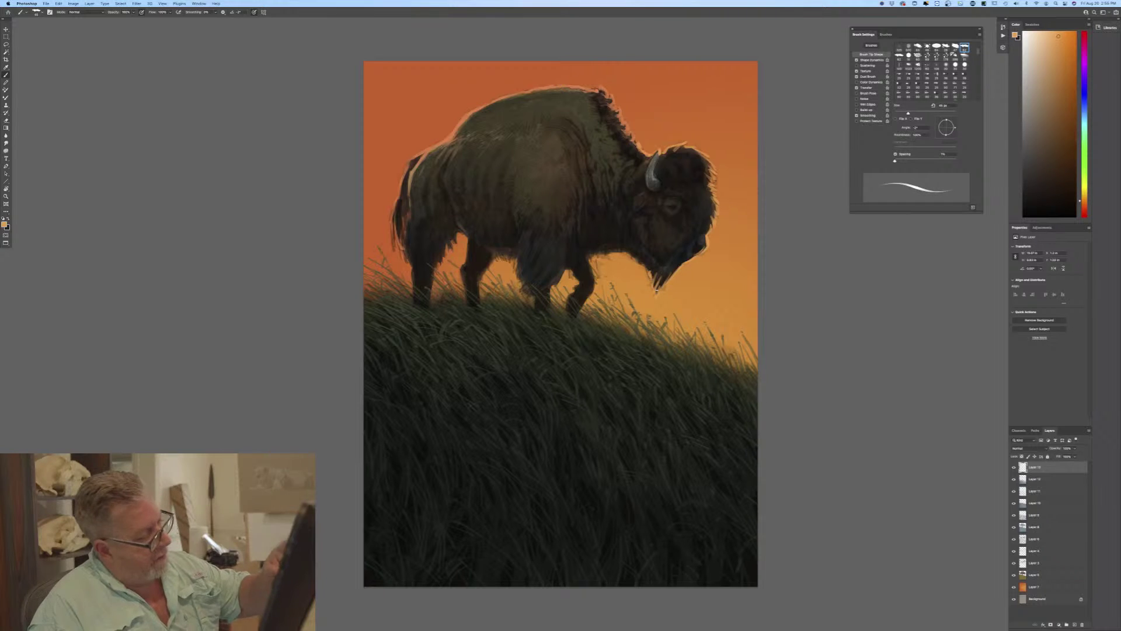
pyautogui.moveTo(660, 270); pyautogui.dragTo(654, 280)
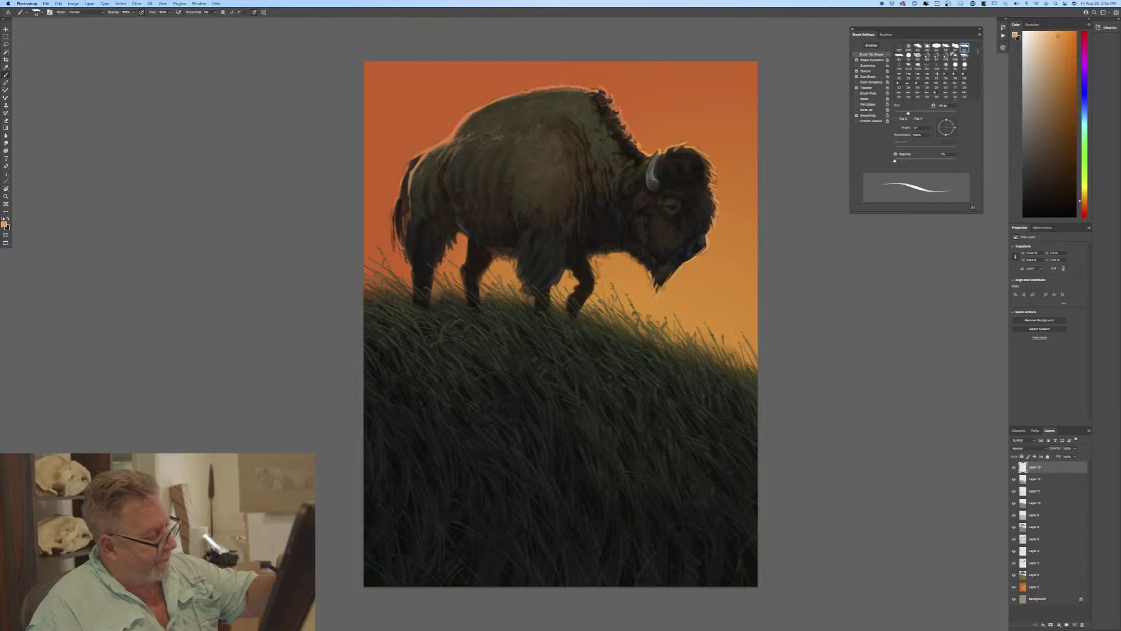
# Vary the brush size and paint golden rim light on the bison's underside and front leg edges.
pyautogui.press('[')
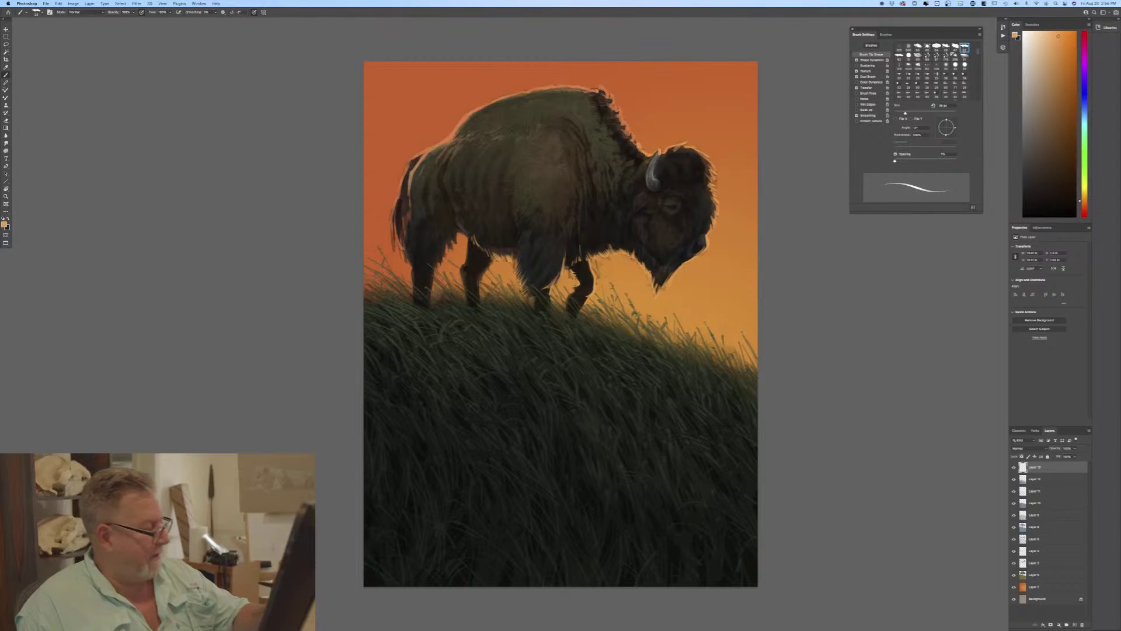
pyautogui.press(']')
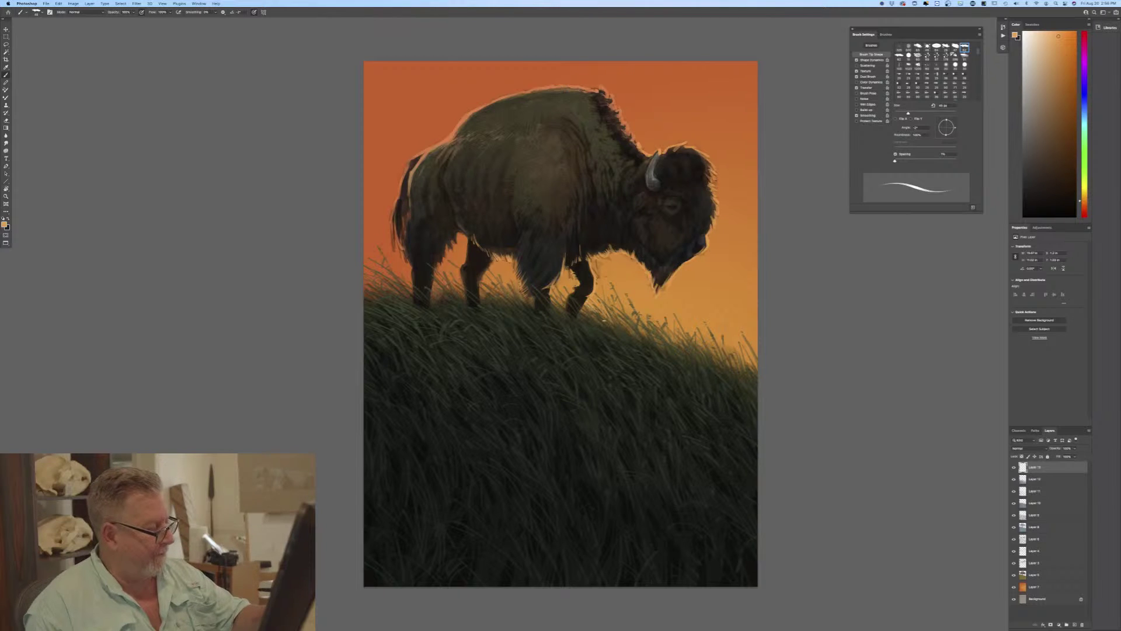
pyautogui.moveTo(571, 295); pyautogui.dragTo(578, 307)
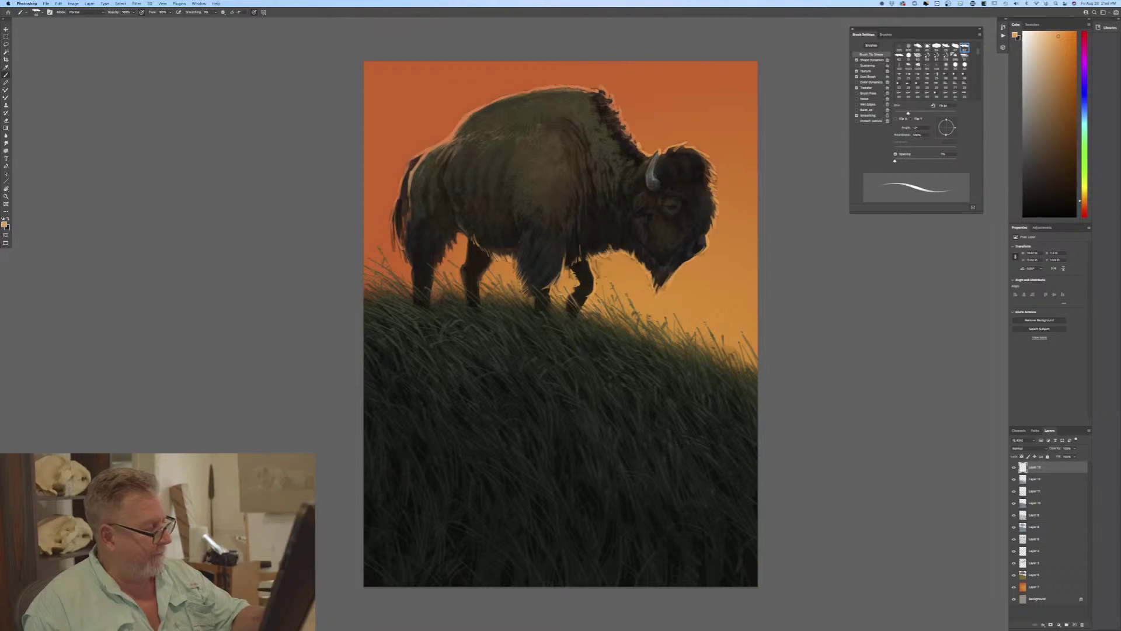
# Paint golden highlights on the grass tips along the ridge from below the bison's head to the canvas's right edge.
pyautogui.moveTo(638, 330)
pyautogui.mouseDown()
pyautogui.moveTo(644, 311)
pyautogui.moveTo(634, 306)
pyautogui.moveTo(639, 317)
pyautogui.mouseUp()
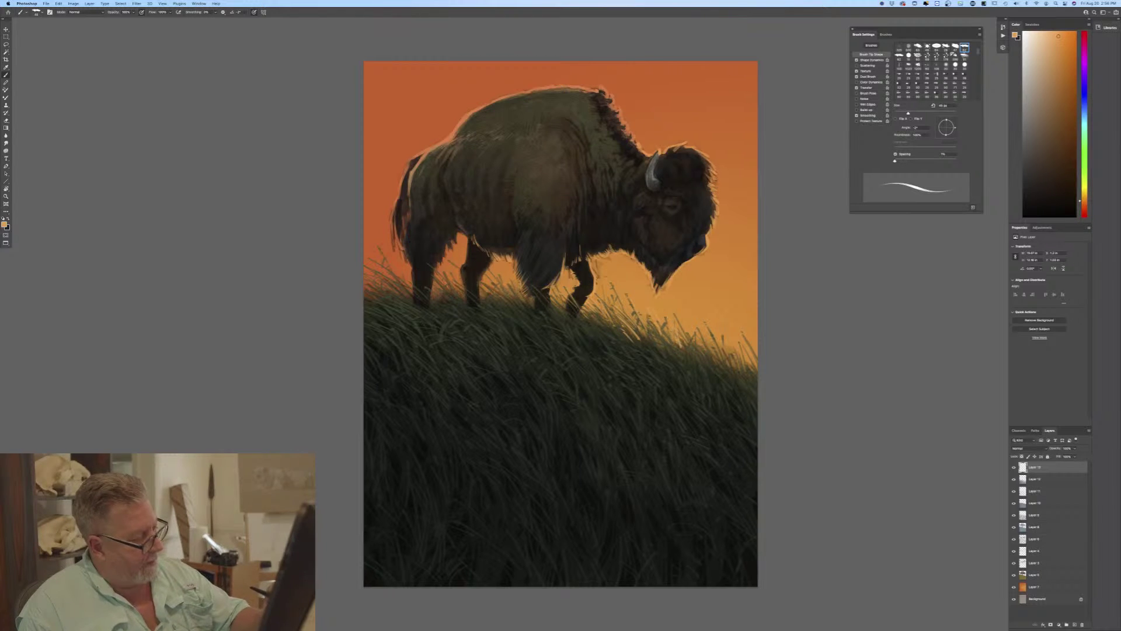
pyautogui.moveTo(703, 346); pyautogui.dragTo(698, 327)
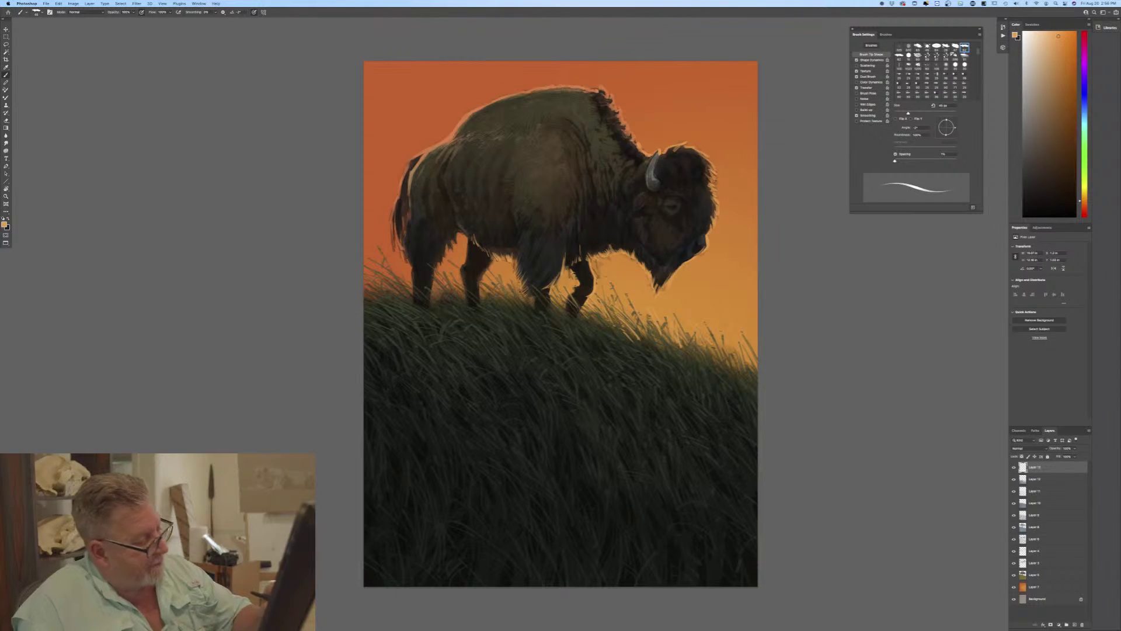
pyautogui.moveTo(725, 348); pyautogui.dragTo(722, 334)
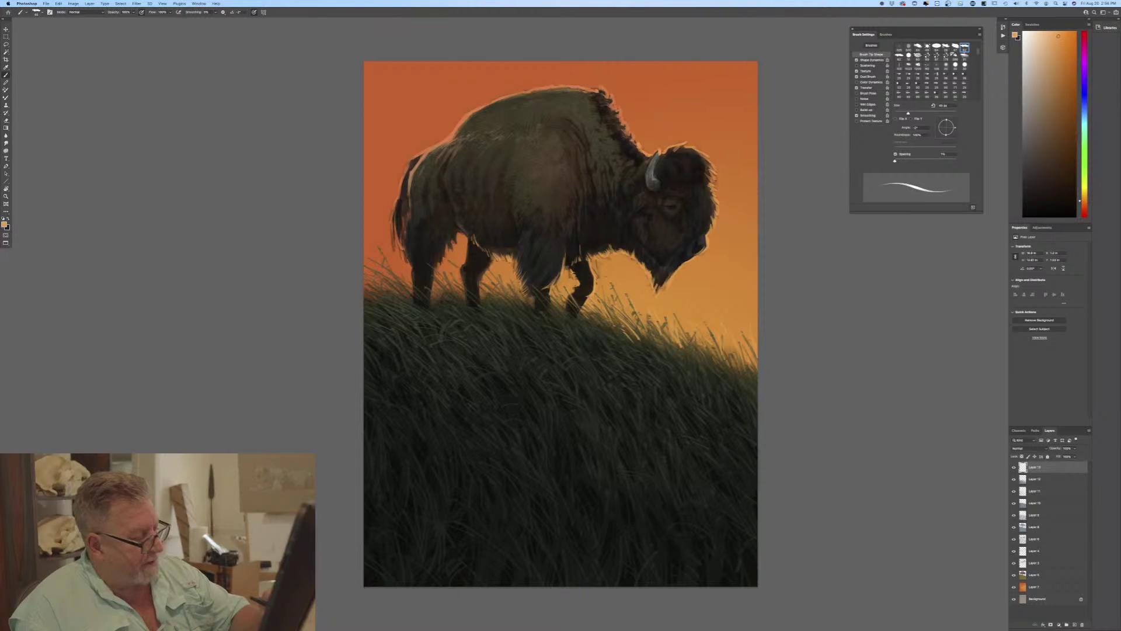
pyautogui.moveTo(754, 359); pyautogui.dragTo(743, 336)
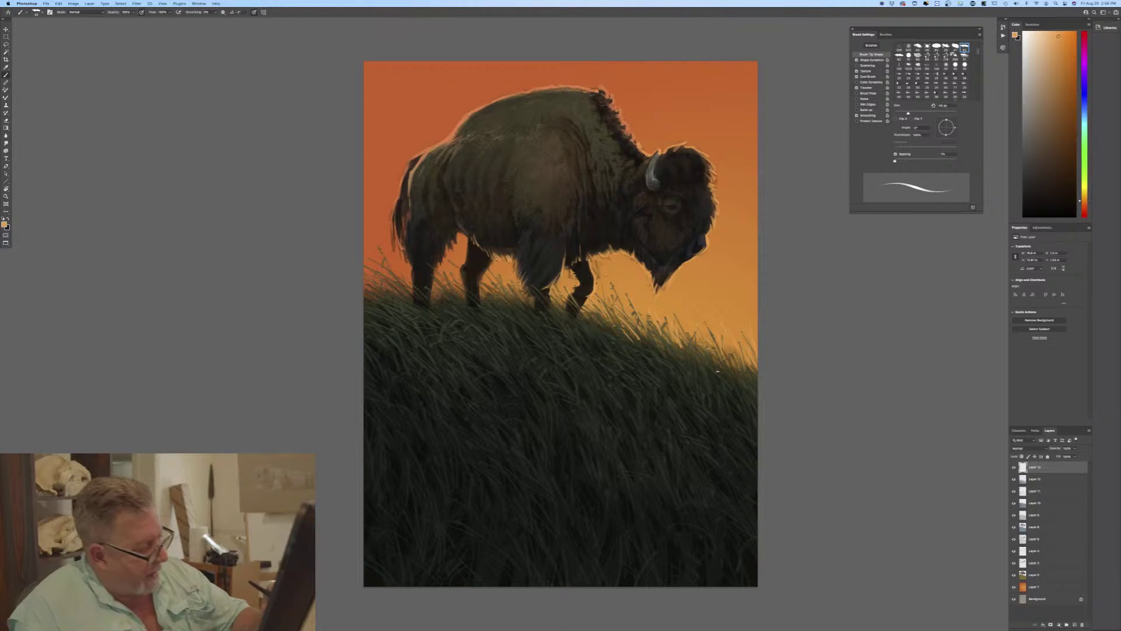
# Add golden highlight blades on the right slope just below the ridge and along the ridge around the bison's hind legs.
pyautogui.moveTo(717, 368)
pyautogui.mouseDown()
pyautogui.moveTo(698, 346)
pyautogui.moveTo(739, 375)
pyautogui.moveTo(738, 357)
pyautogui.mouseUp()
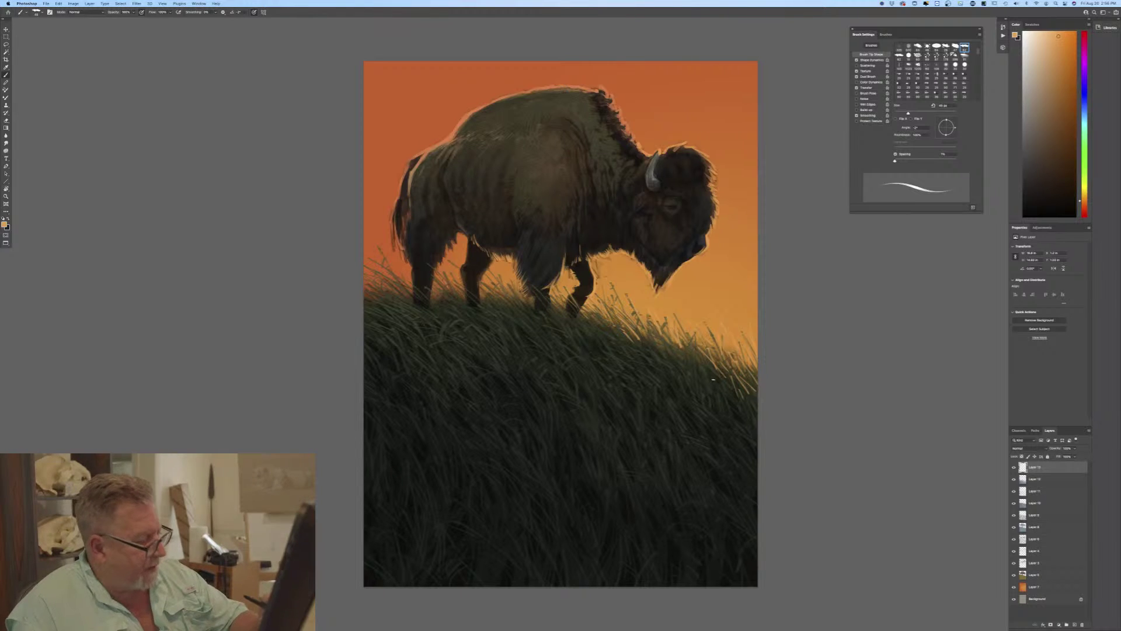
pyautogui.moveTo(718, 386); pyautogui.dragTo(704, 365)
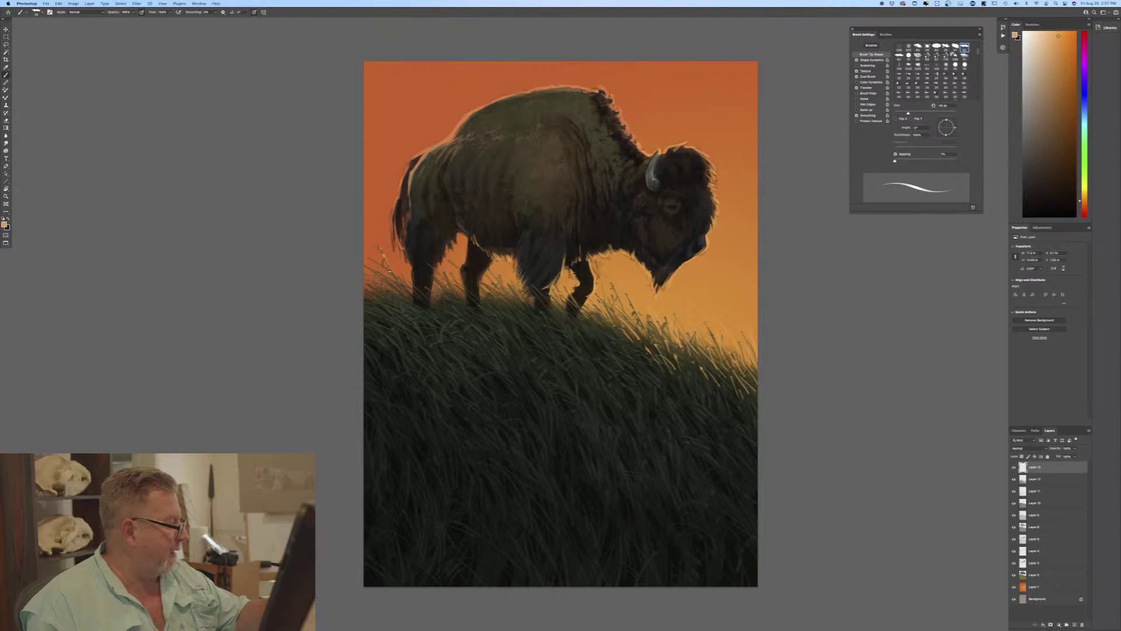
pyautogui.moveTo(368, 275)
pyautogui.mouseDown()
pyautogui.moveTo(384, 265)
pyautogui.moveTo(373, 287)
pyautogui.moveTo(398, 265)
pyautogui.mouseUp()
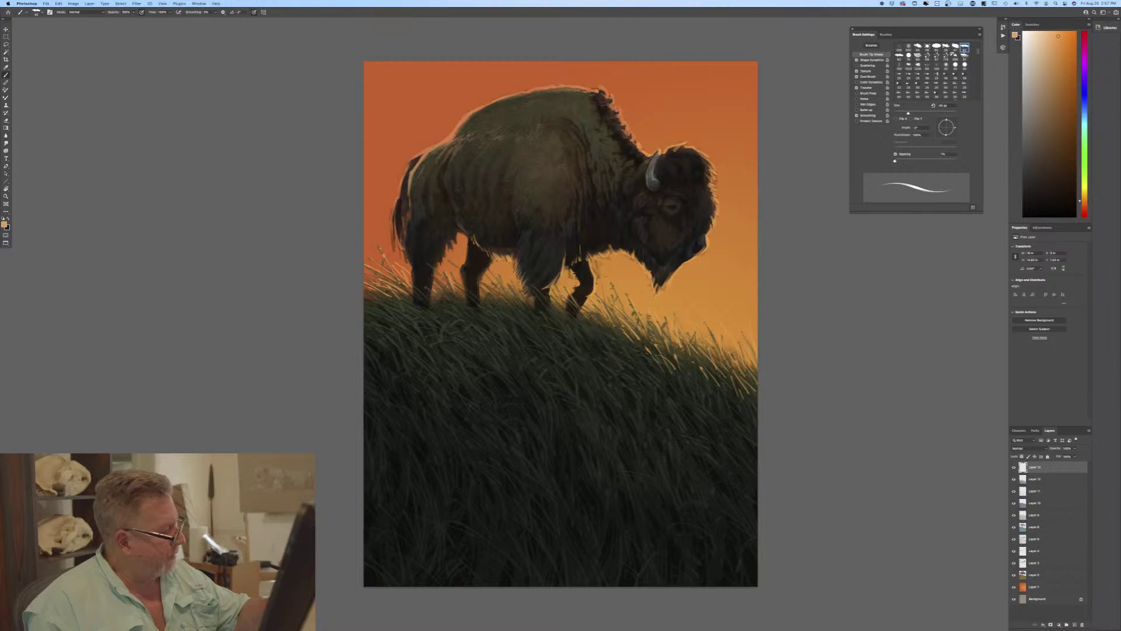
pyautogui.moveTo(454, 290); pyautogui.dragTo(440, 276)
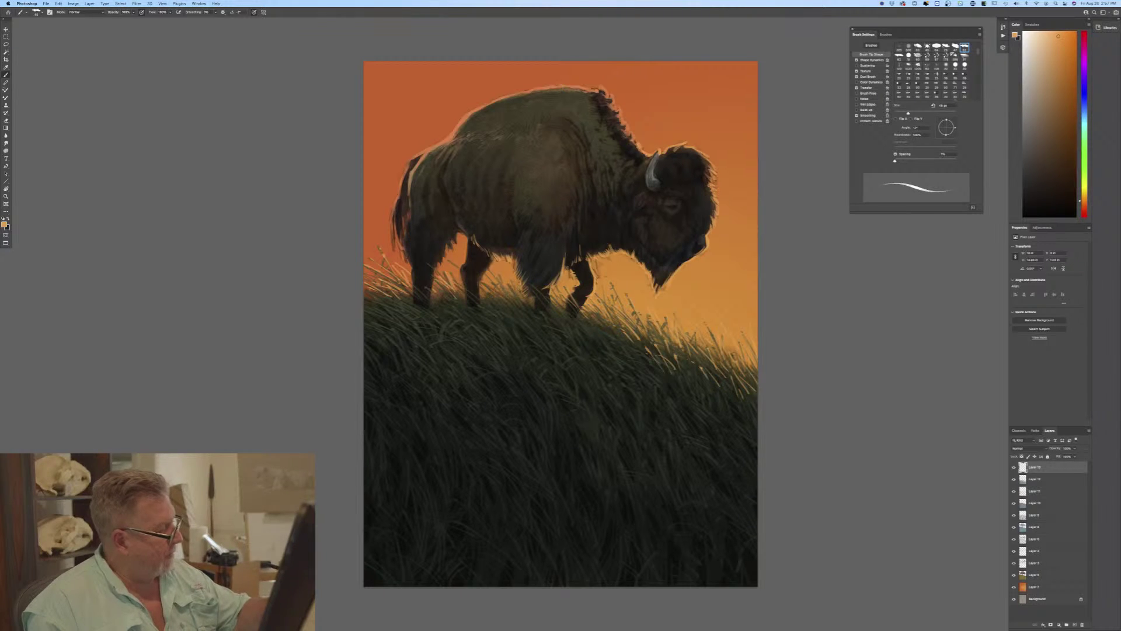
# Paint small golden highlight blades in the grass beneath the bison's legs and just below the ridge to its right.
pyautogui.moveTo(496, 297)
pyautogui.mouseDown()
pyautogui.moveTo(479, 284)
pyautogui.moveTo(488, 268)
pyautogui.moveTo(499, 277)
pyautogui.moveTo(482, 301)
pyautogui.mouseUp()
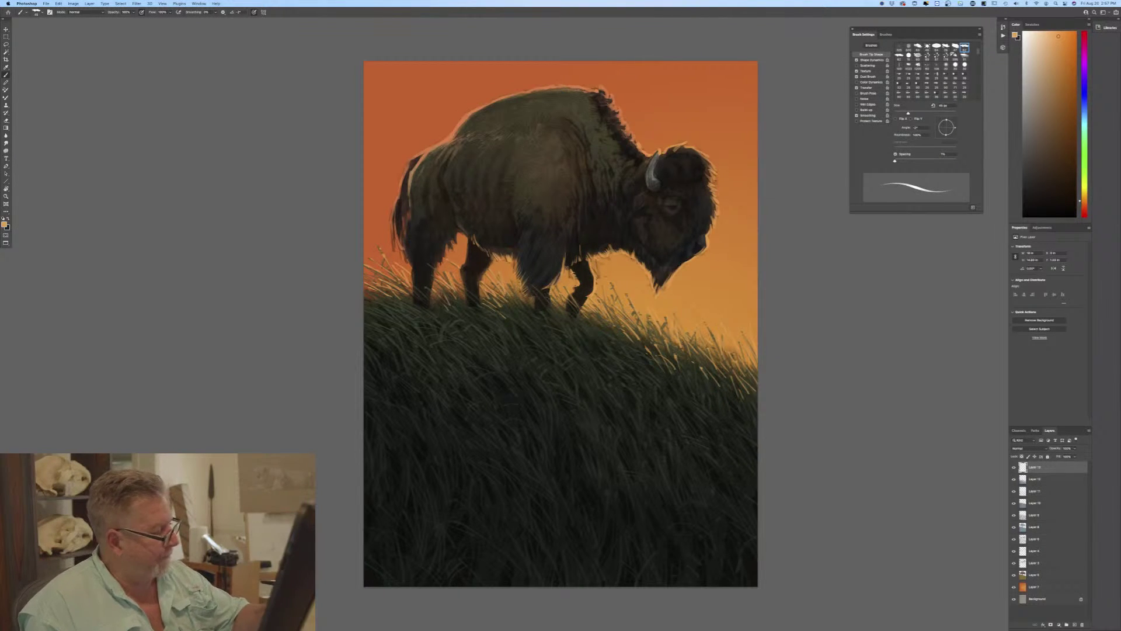
pyautogui.moveTo(564, 313)
pyautogui.mouseDown()
pyautogui.moveTo(555, 295)
pyautogui.moveTo(577, 315)
pyautogui.mouseUp()
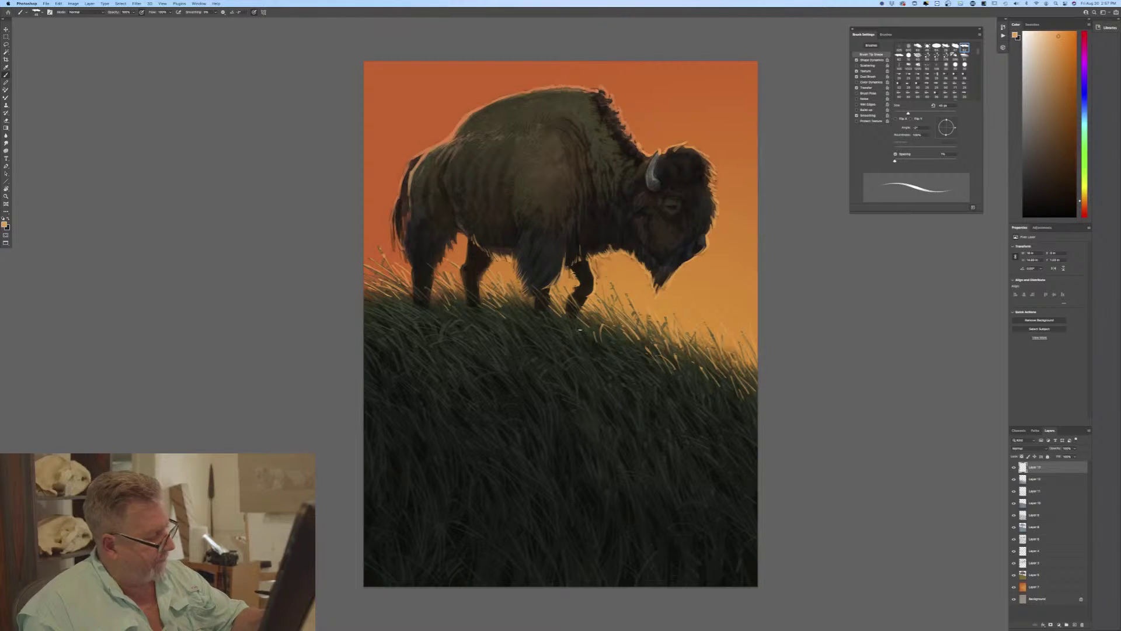
pyautogui.moveTo(581, 333); pyautogui.dragTo(562, 325)
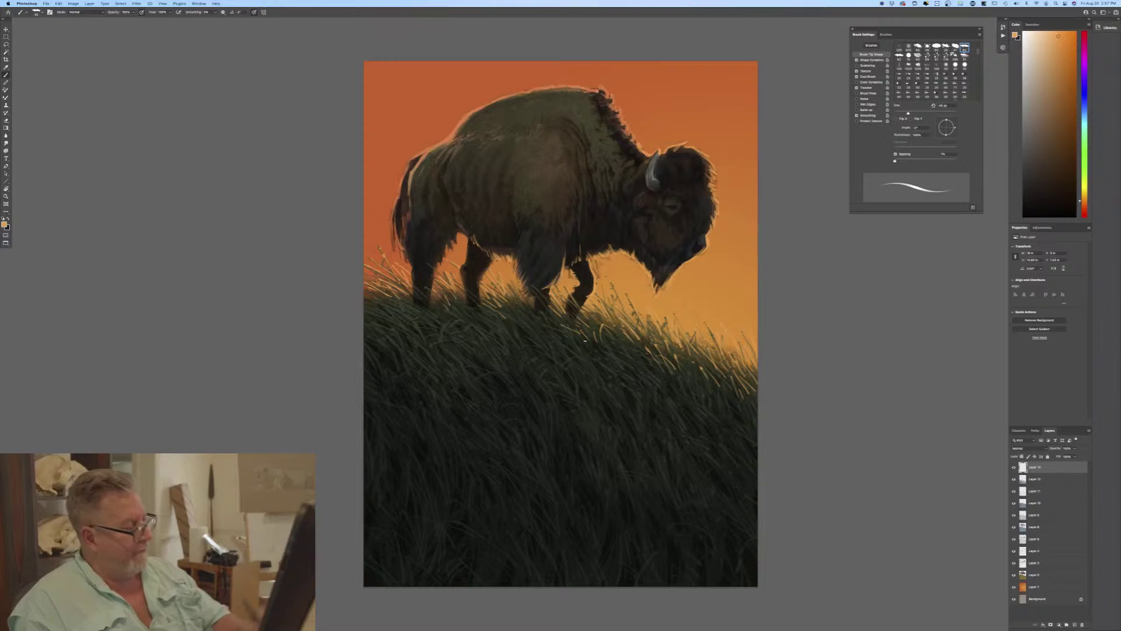
pyautogui.moveTo(636, 359); pyautogui.dragTo(620, 338)
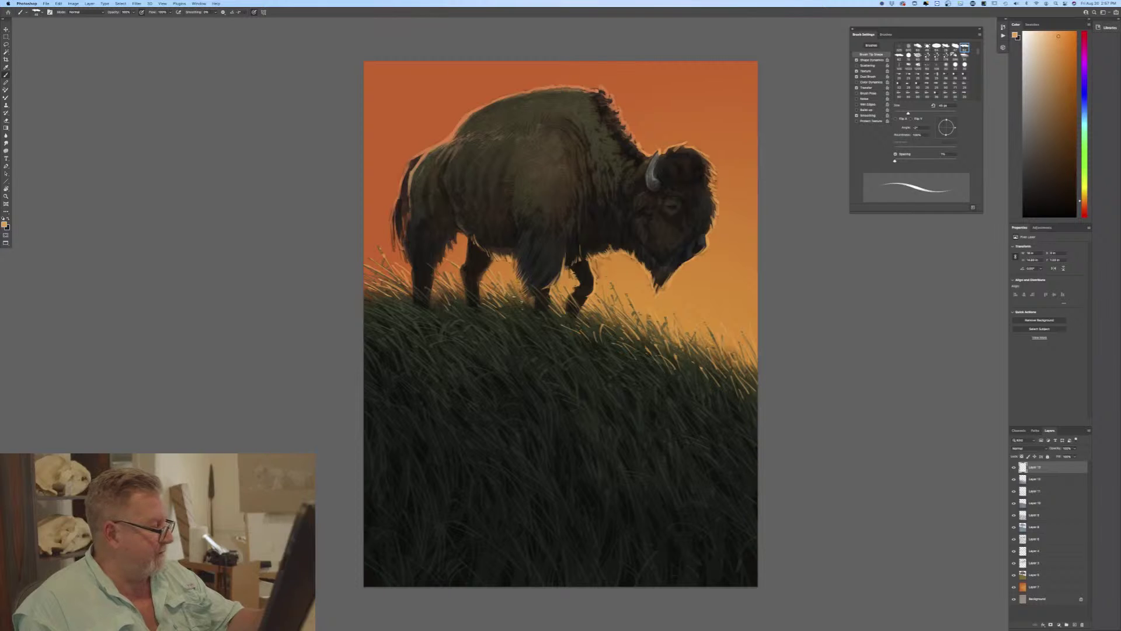
pyautogui.moveTo(528, 301); pyautogui.dragTo(504, 280)
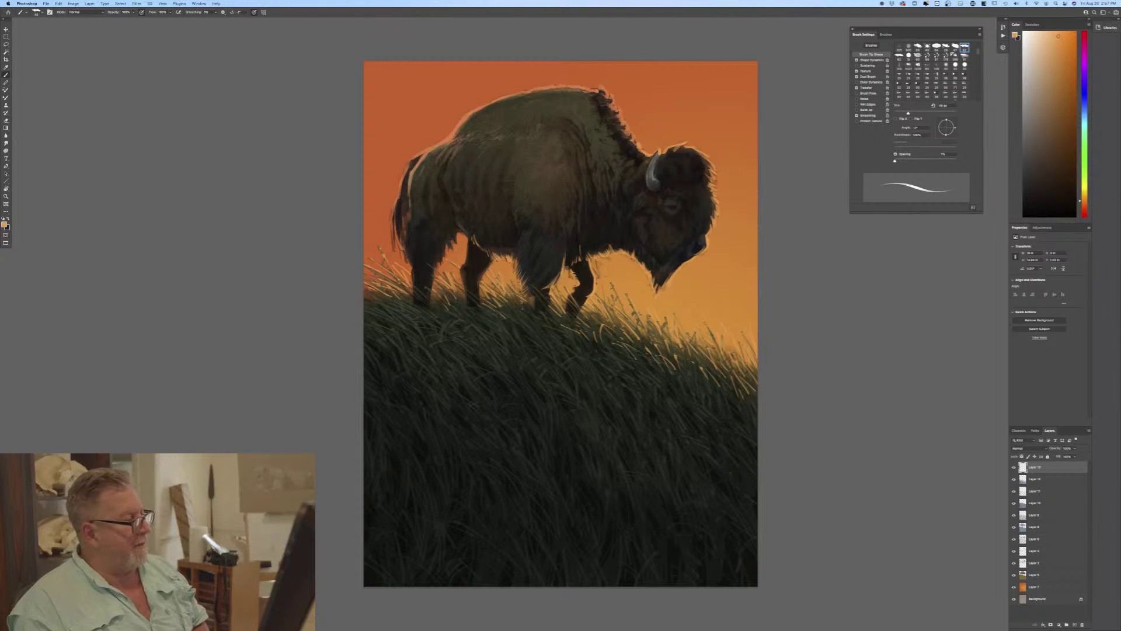
# Set the foreground to a dark olive-grey based on the shadowed fur of the bison's head.
pyautogui.click(5, 225)
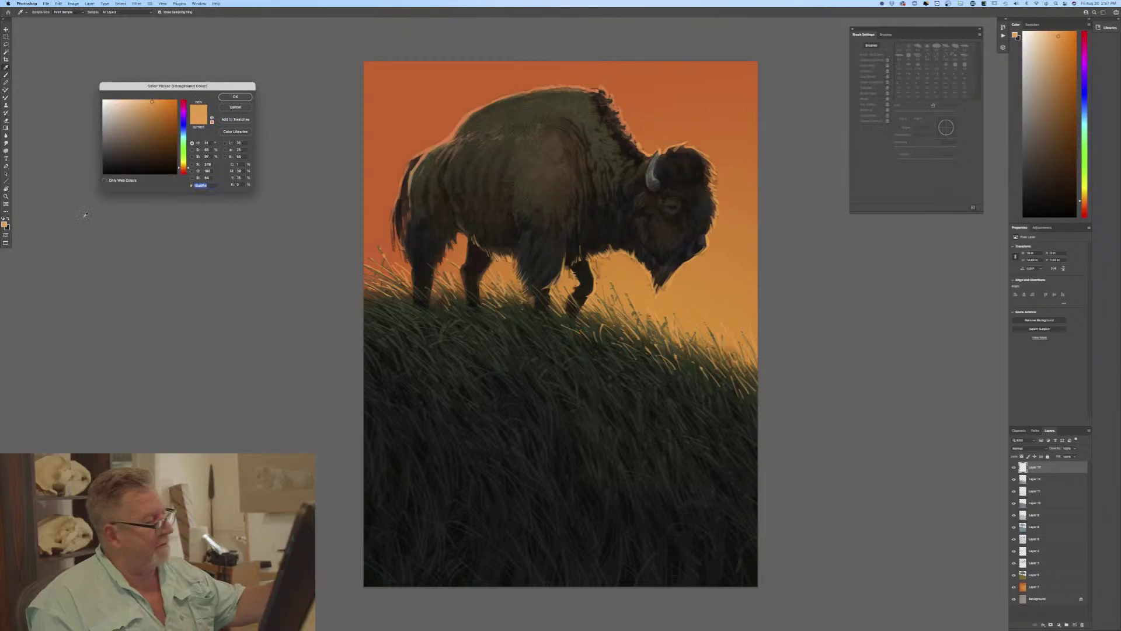
pyautogui.click(639, 203)
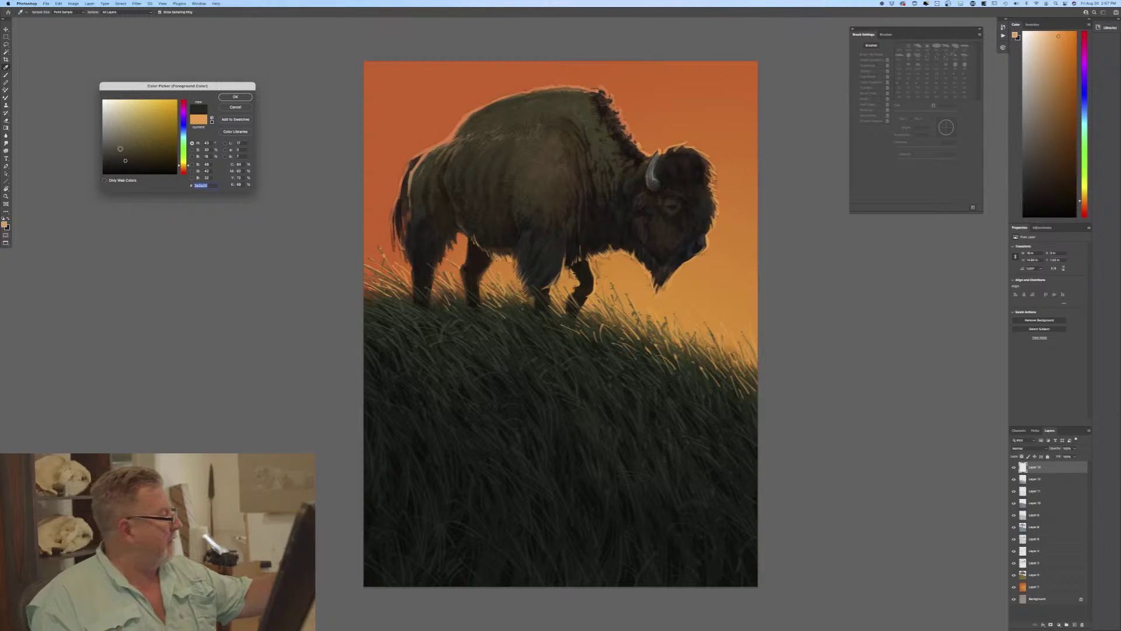
pyautogui.click(235, 97)
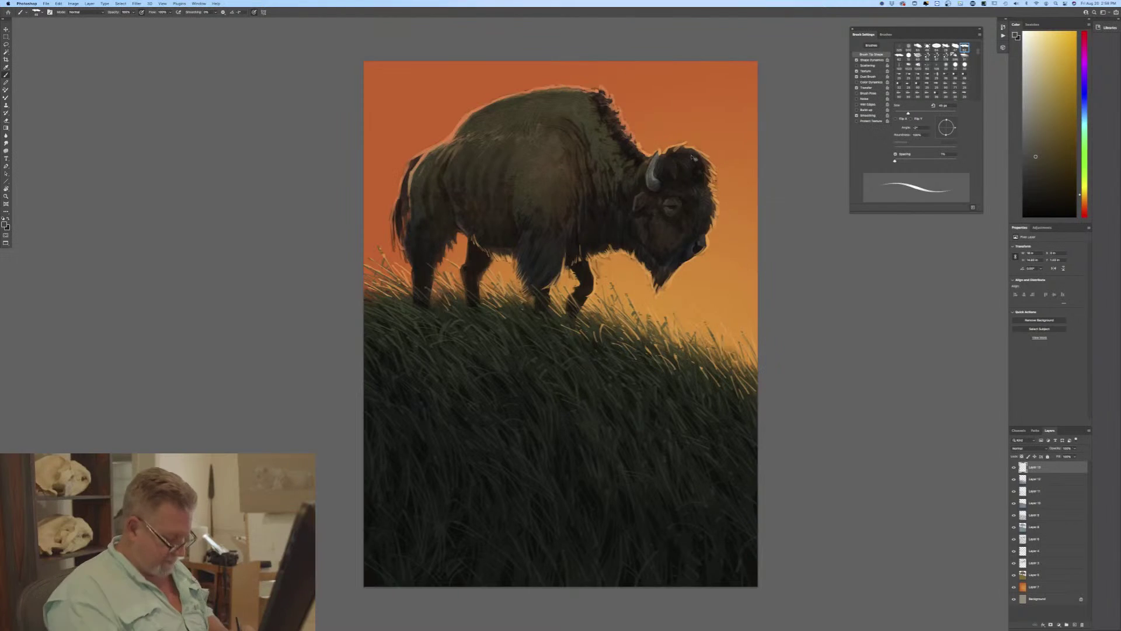
# Set the foreground to golden orange and paint highlight blades in the grass on the right slope below the bison's head.
pyautogui.press('super+equal')
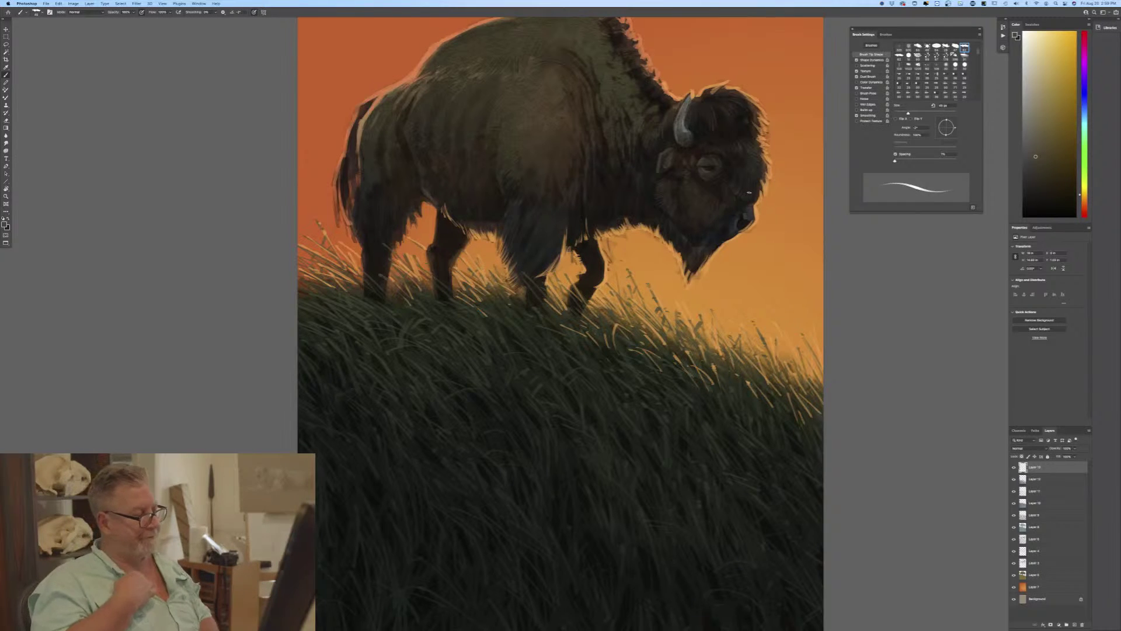
pyautogui.click(5, 223)
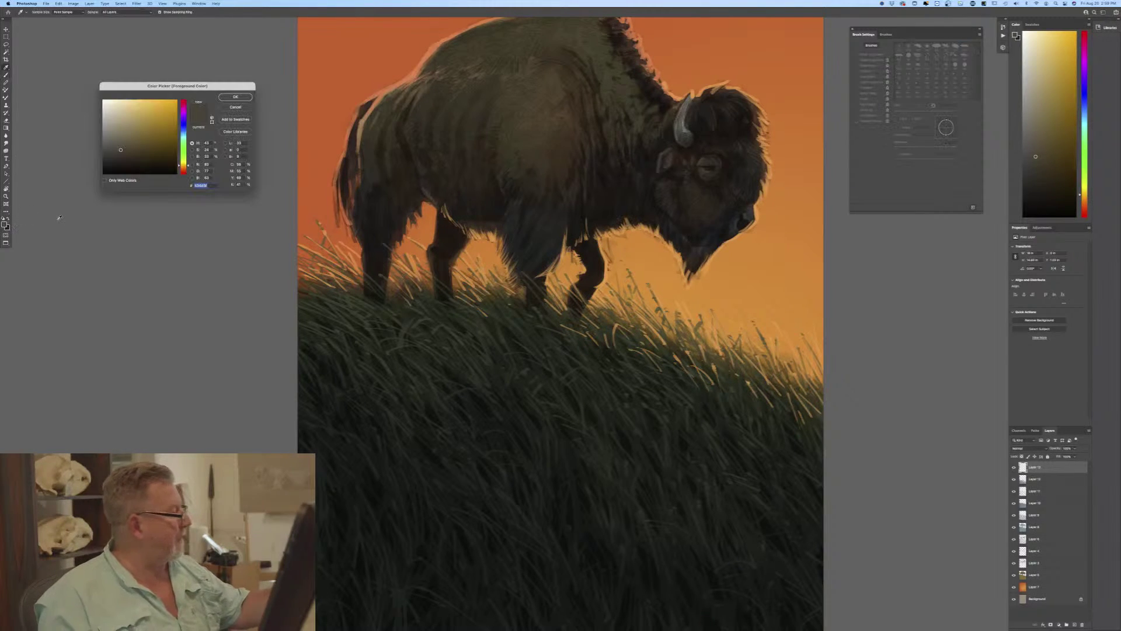
pyautogui.click(157, 106)
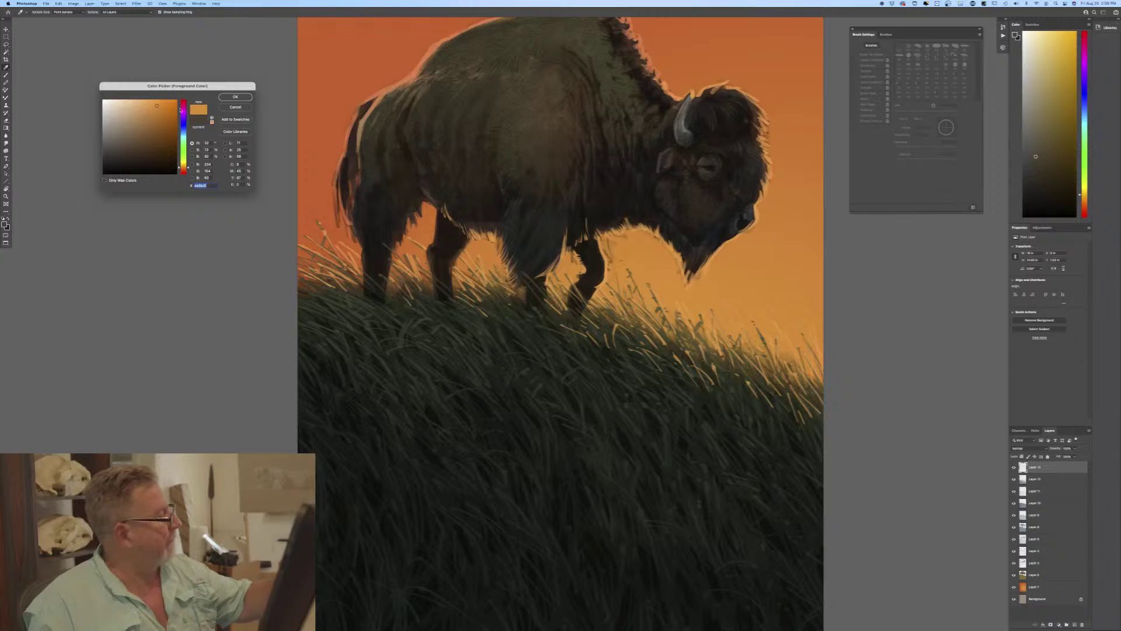
pyautogui.click(235, 96)
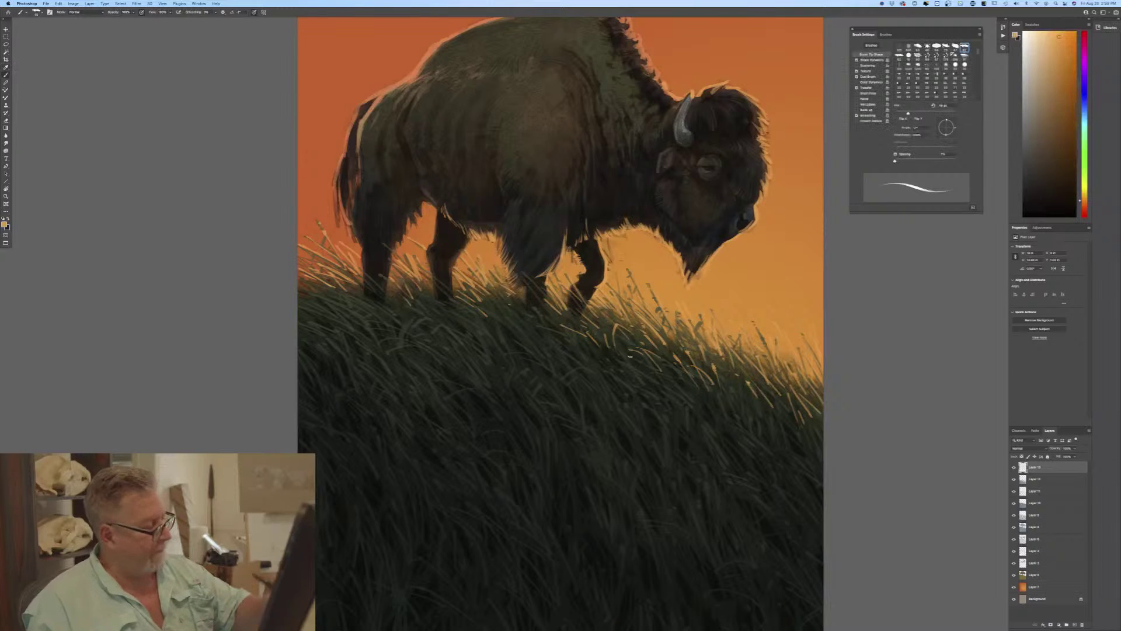
pyautogui.moveTo(638, 374)
pyautogui.mouseDown()
pyautogui.moveTo(618, 353)
pyautogui.moveTo(587, 343)
pyautogui.moveTo(587, 353)
pyautogui.mouseUp()
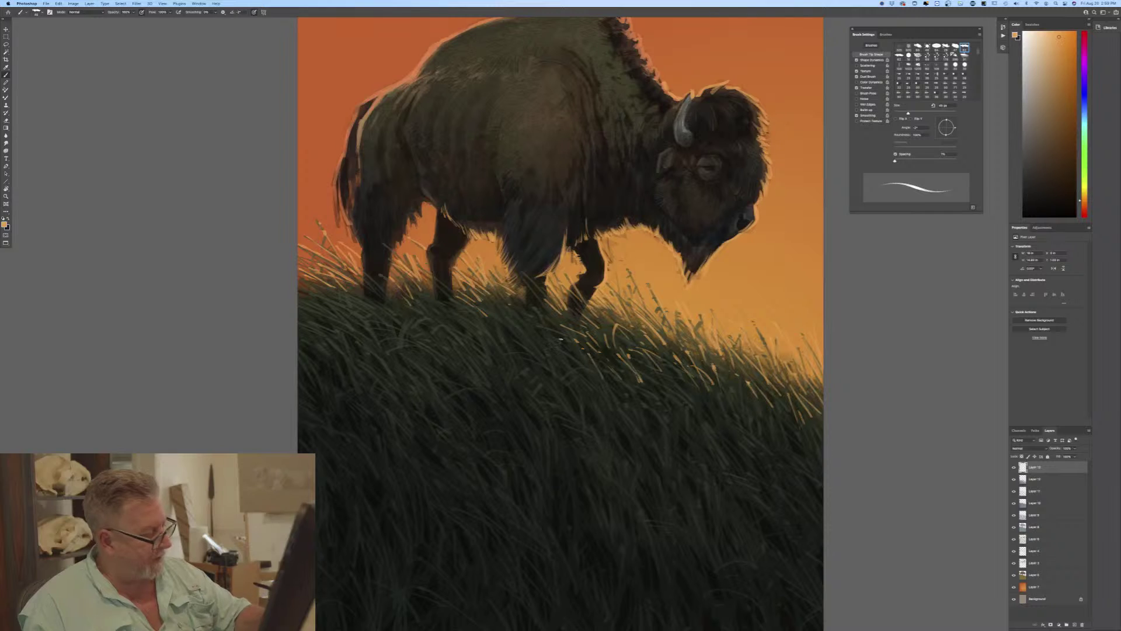
pyautogui.moveTo(735, 426); pyautogui.dragTo(727, 416)
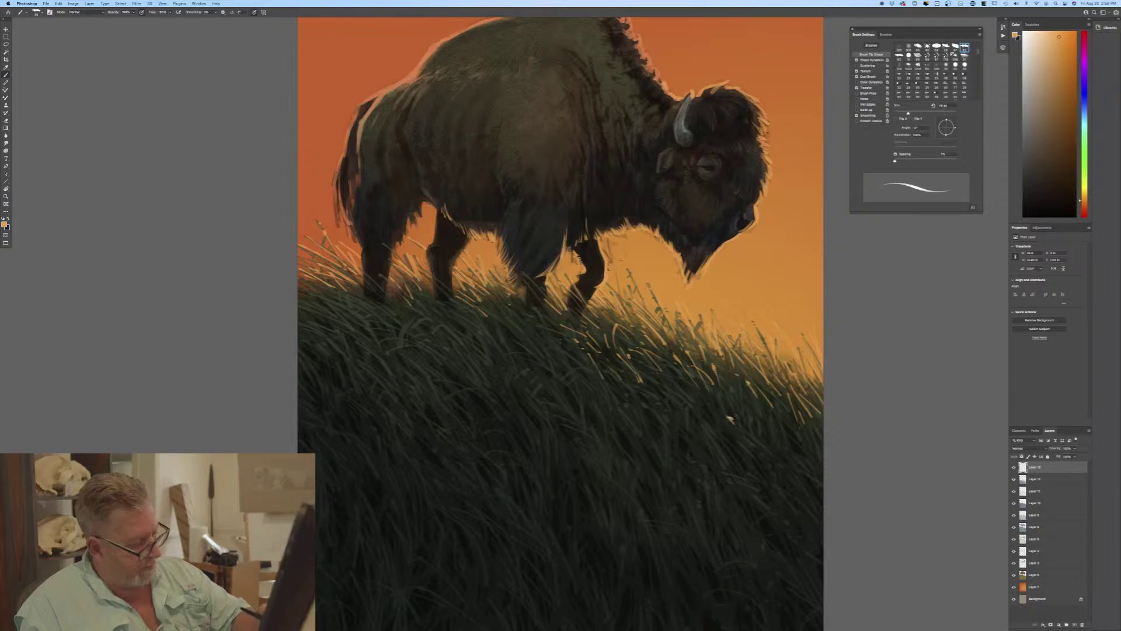
pyautogui.moveTo(759, 452); pyautogui.dragTo(747, 440)
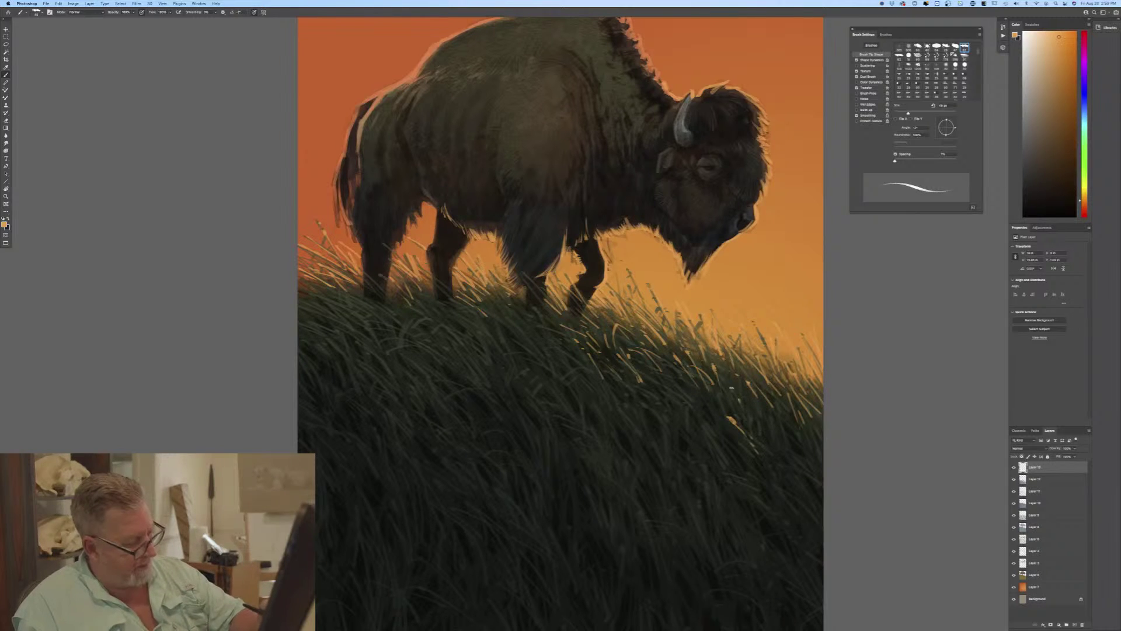
pyautogui.moveTo(701, 425); pyautogui.dragTo(714, 445)
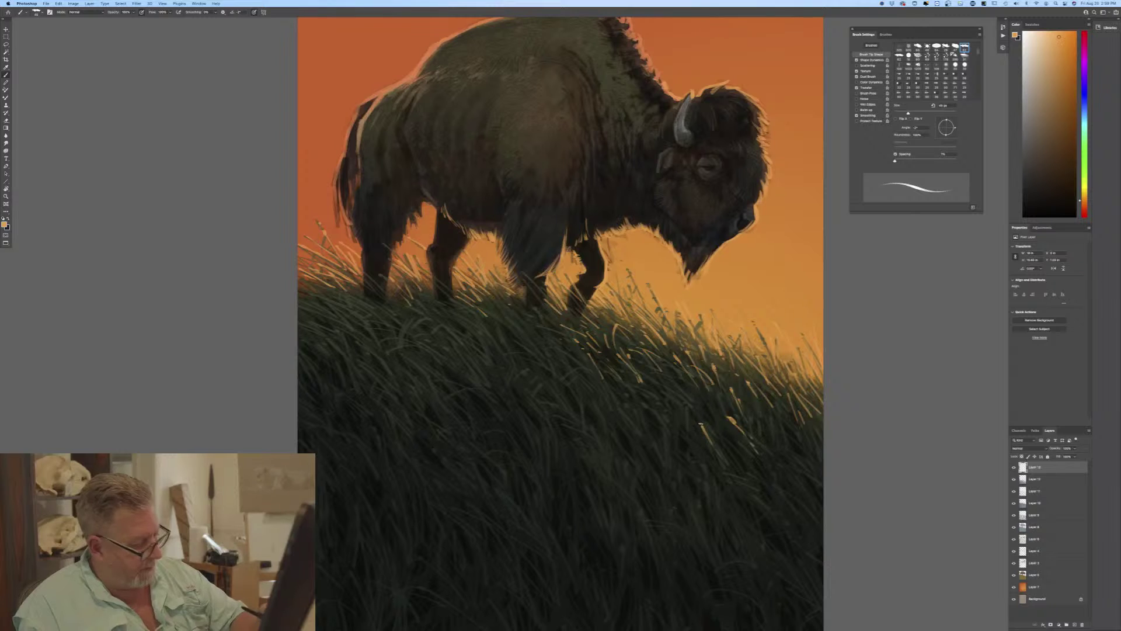
pyautogui.moveTo(685, 404); pyautogui.dragTo(689, 437)
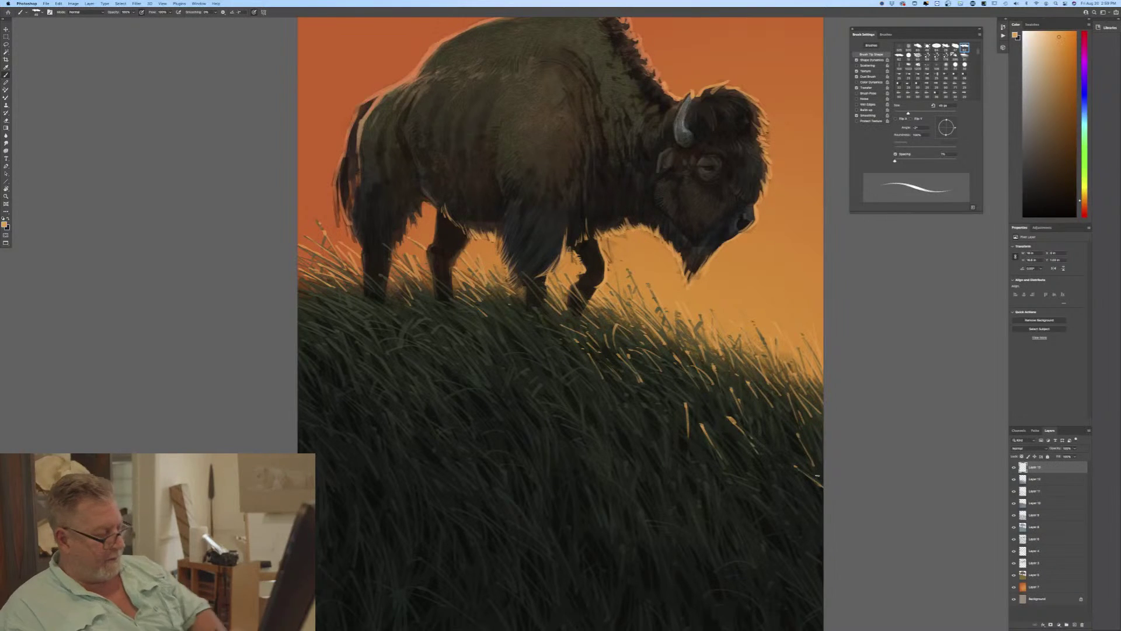
# Add golden blades lower on the right slope, across the middle of the hill and below the bison's belly.
pyautogui.moveTo(681, 476); pyautogui.dragTo(694, 512)
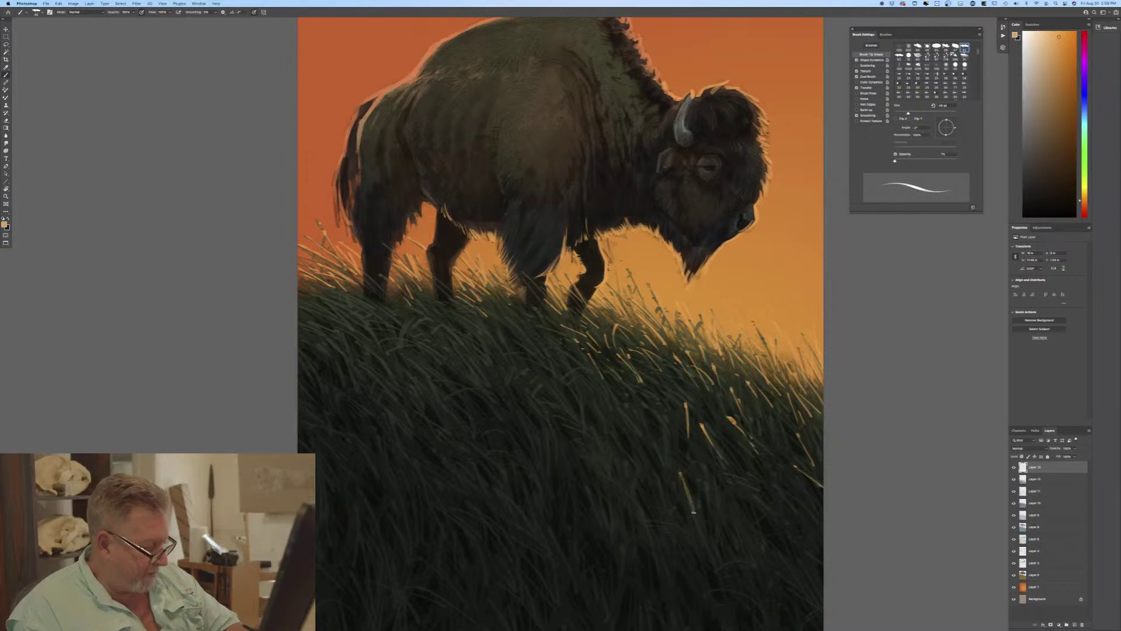
pyautogui.moveTo(681, 476); pyautogui.dragTo(692, 502)
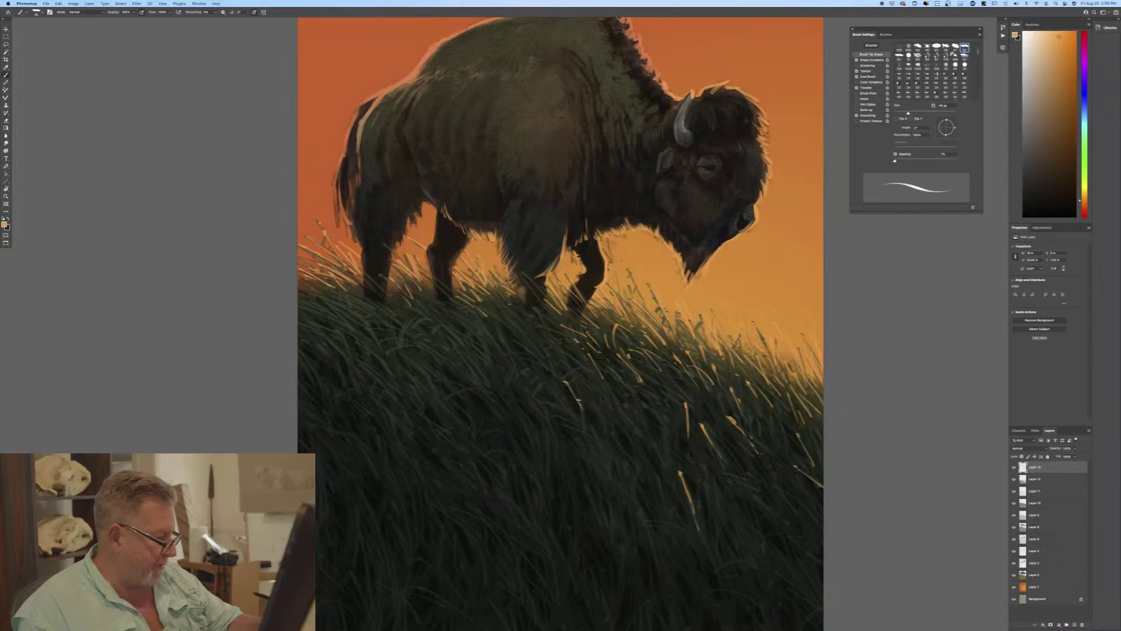
pyautogui.moveTo(565, 382); pyautogui.dragTo(574, 400)
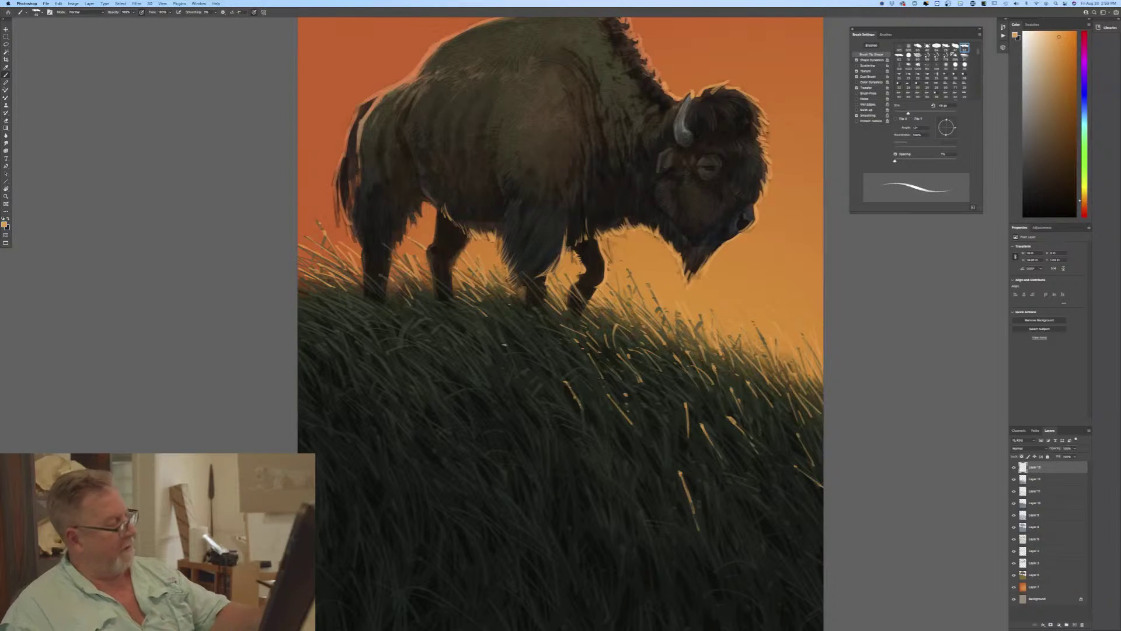
pyautogui.moveTo(516, 344); pyautogui.dragTo(540, 361)
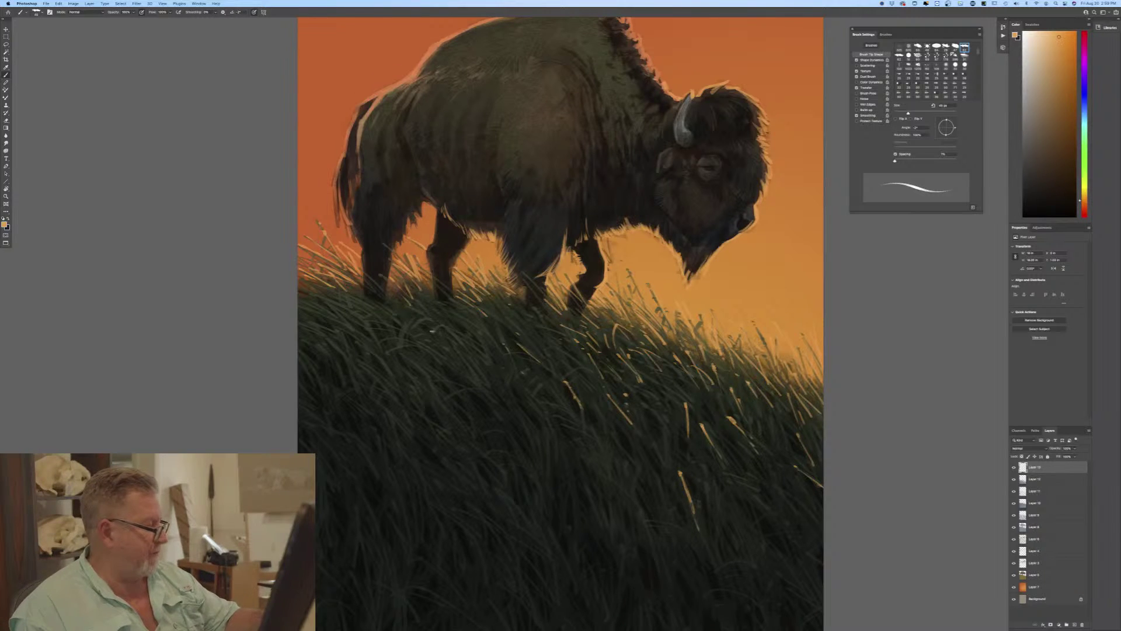
pyautogui.moveTo(443, 325)
pyautogui.mouseDown()
pyautogui.moveTo(460, 335)
pyautogui.moveTo(456, 318)
pyautogui.moveTo(433, 321)
pyautogui.mouseUp()
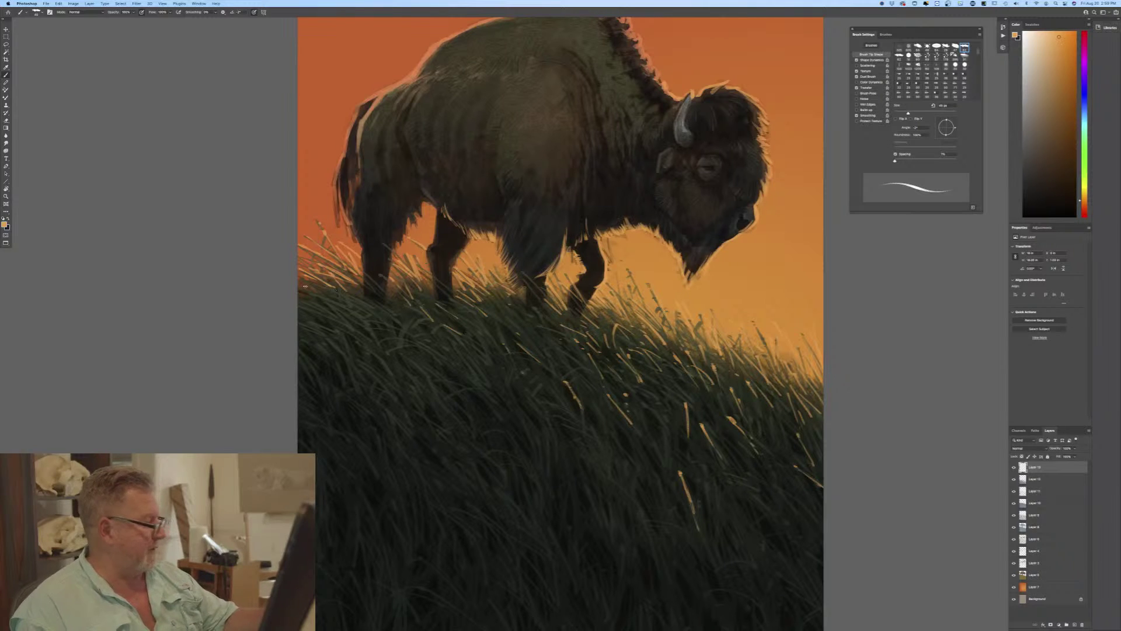
# Review the whole painting and toggle the visibility of the layer directly above the bison layer to compare its effect.
pyautogui.press('super+minus')
pyautogui.press('super+minus')
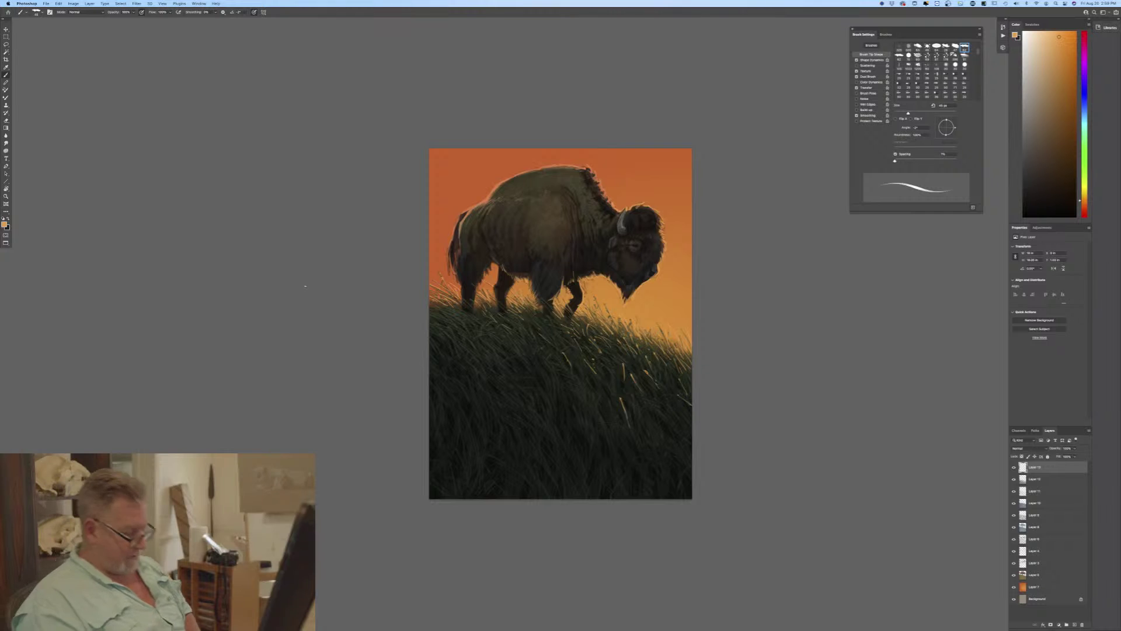
pyautogui.press('super+plus')
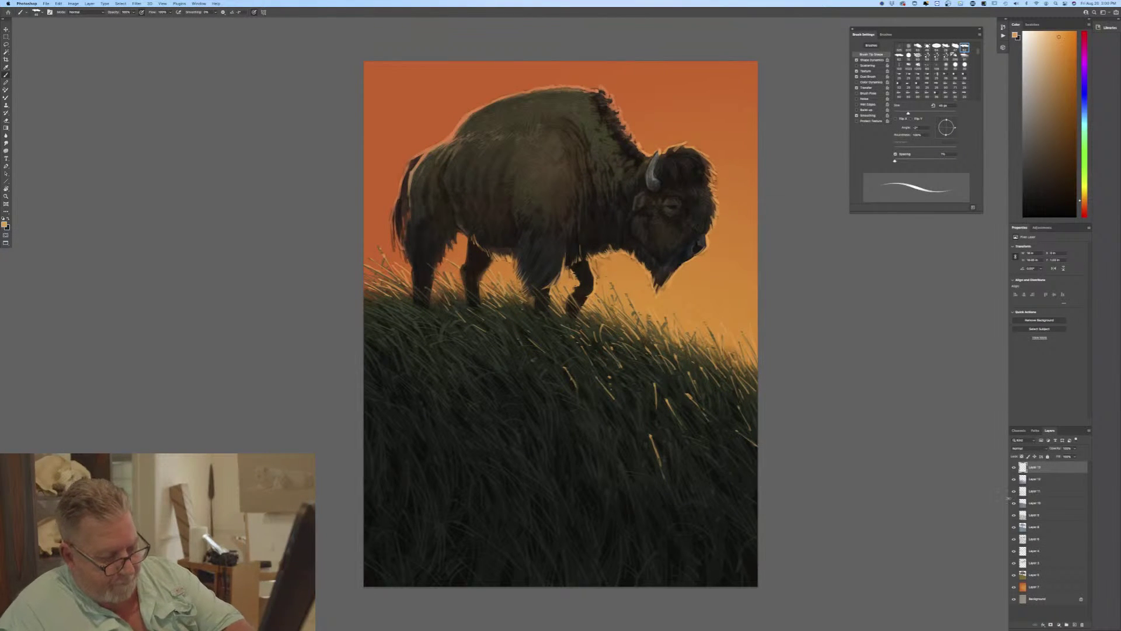
pyautogui.click(1014, 563)
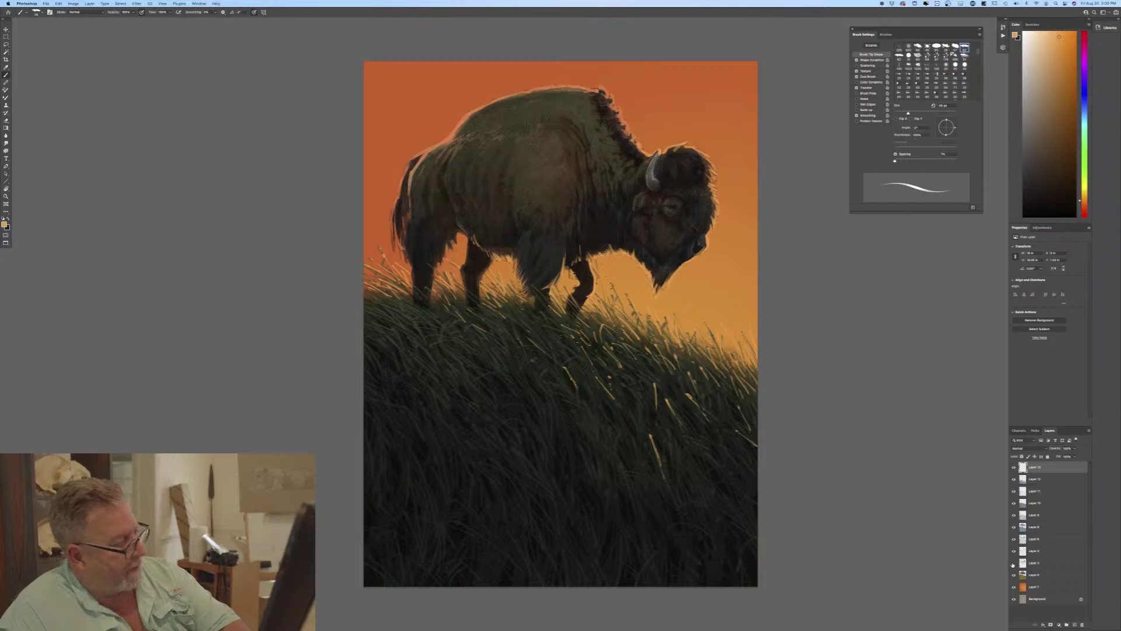
pyautogui.click(1014, 563)
pyautogui.click(1014, 563)
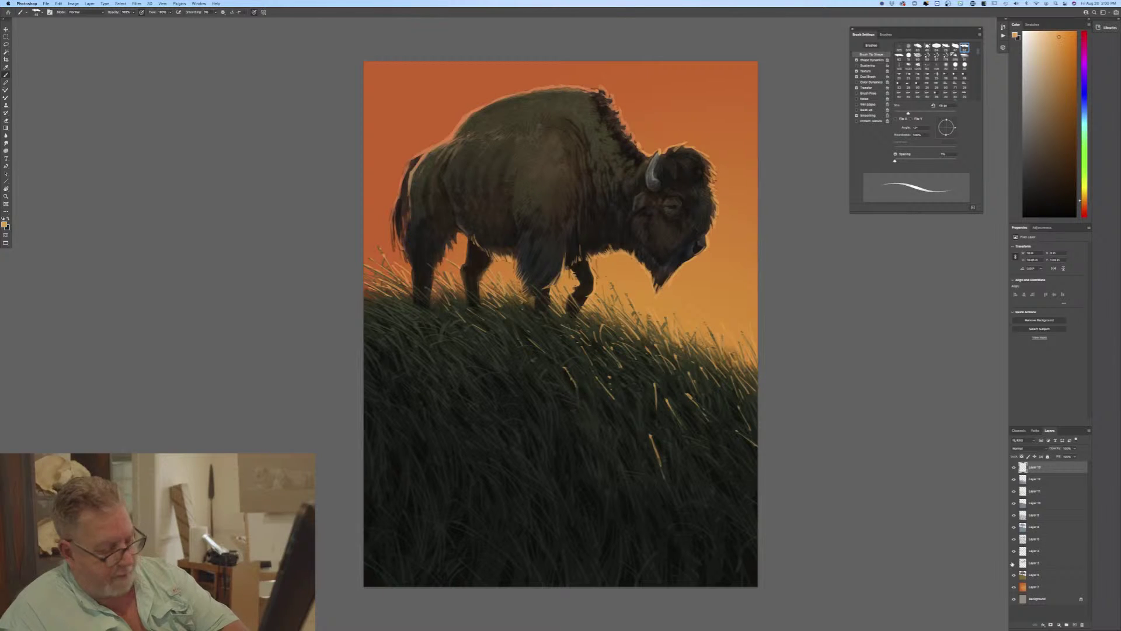
pyautogui.click(1032, 551)
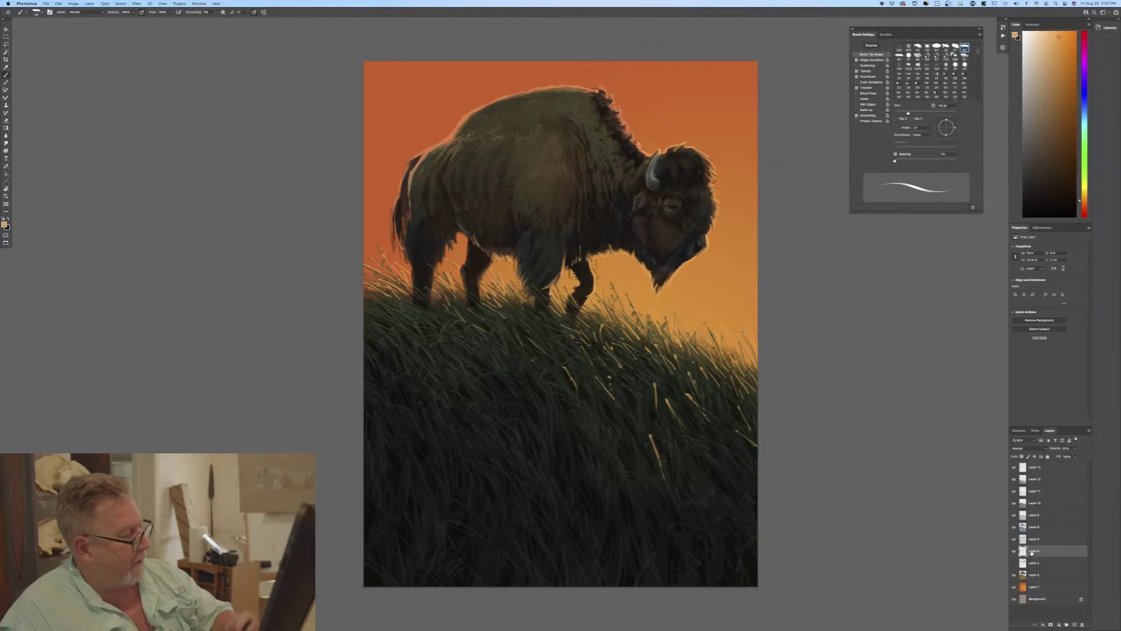
pyautogui.click(1014, 563)
pyautogui.click(1013, 563)
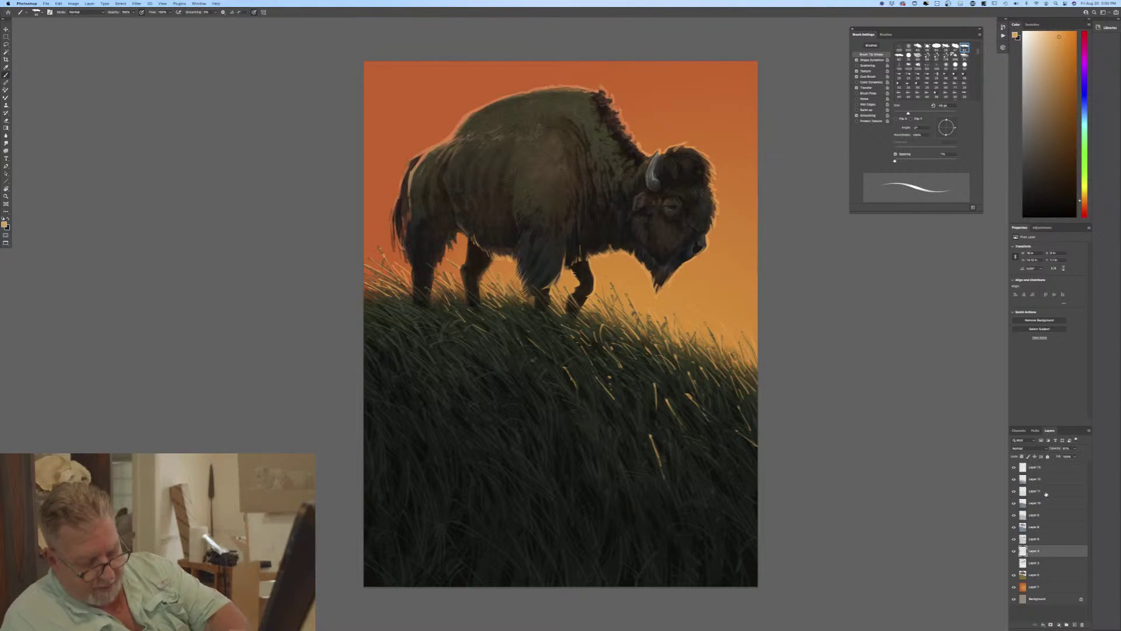
# Select the orange sky layer and set the foreground to a light golden yellow based on the sky colour.
pyautogui.click(1032, 587)
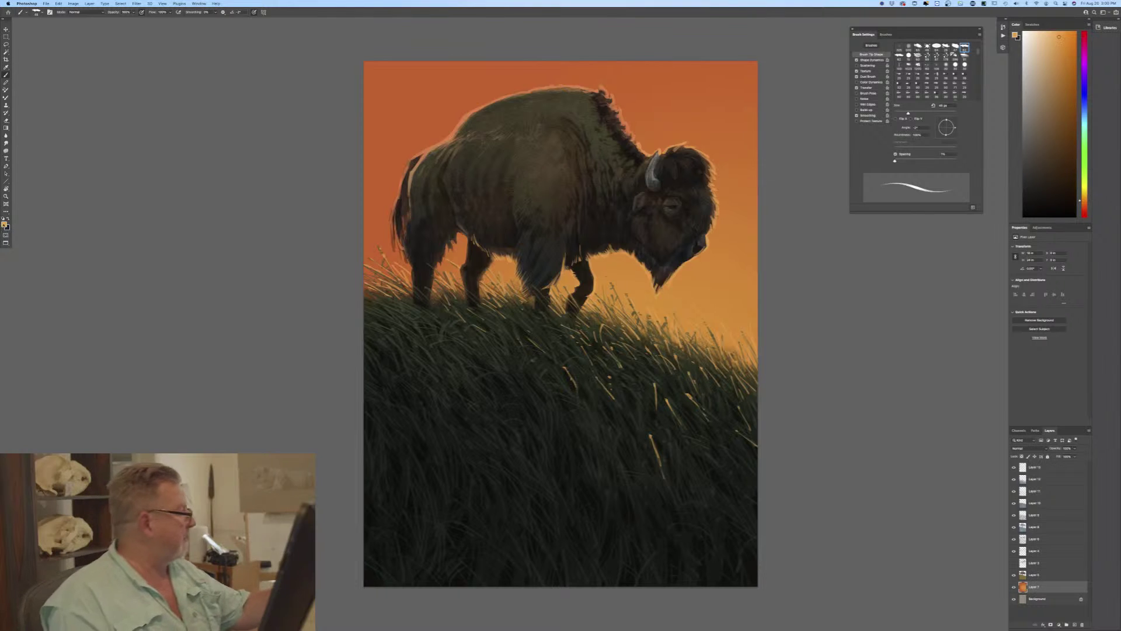
pyautogui.press('n')
pyautogui.click(728, 323)
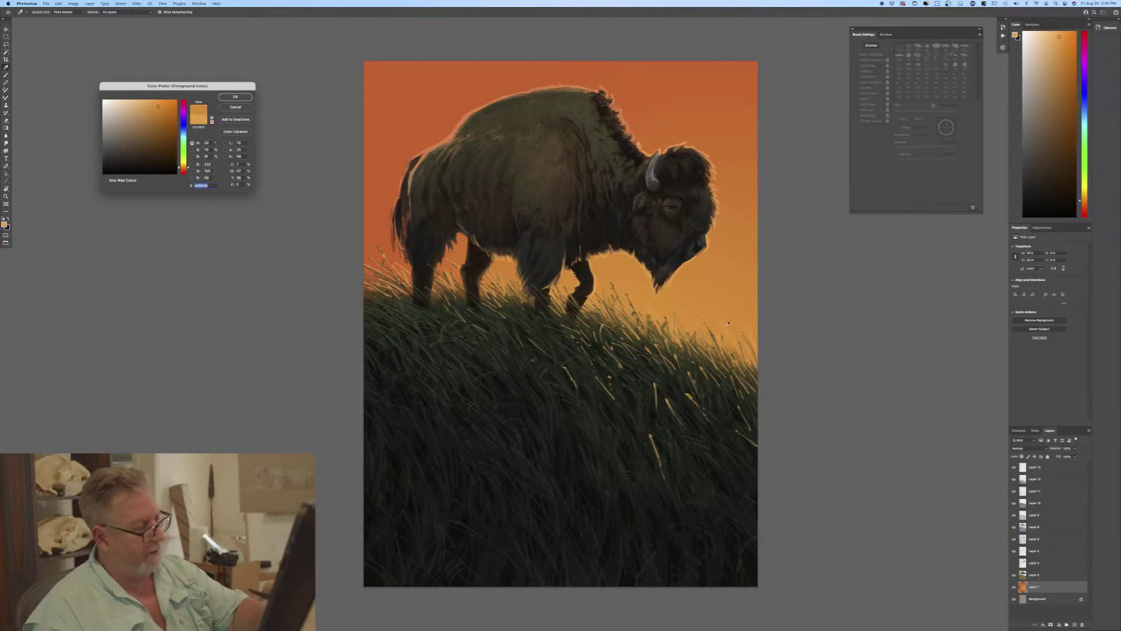
pyautogui.click(183, 165)
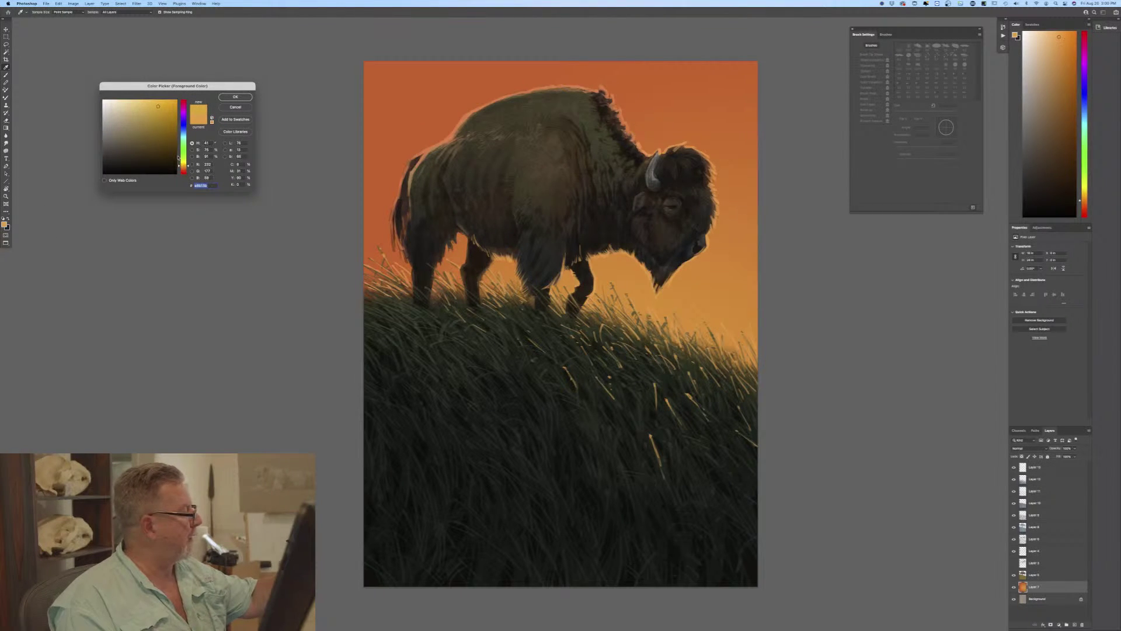
pyautogui.click(144, 101)
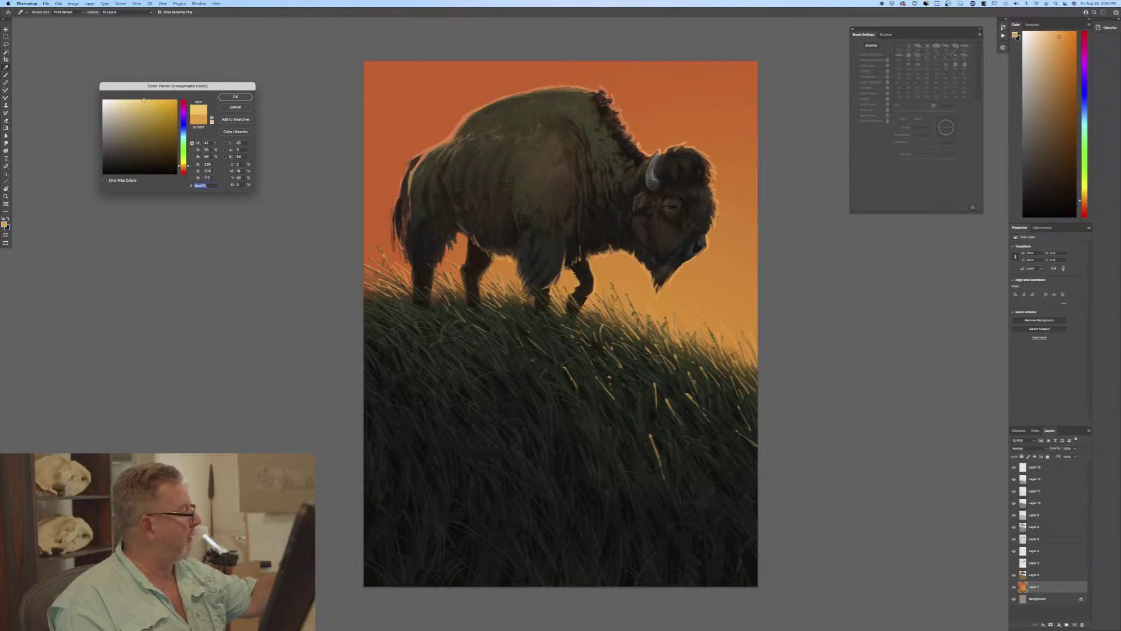
pyautogui.click(234, 97)
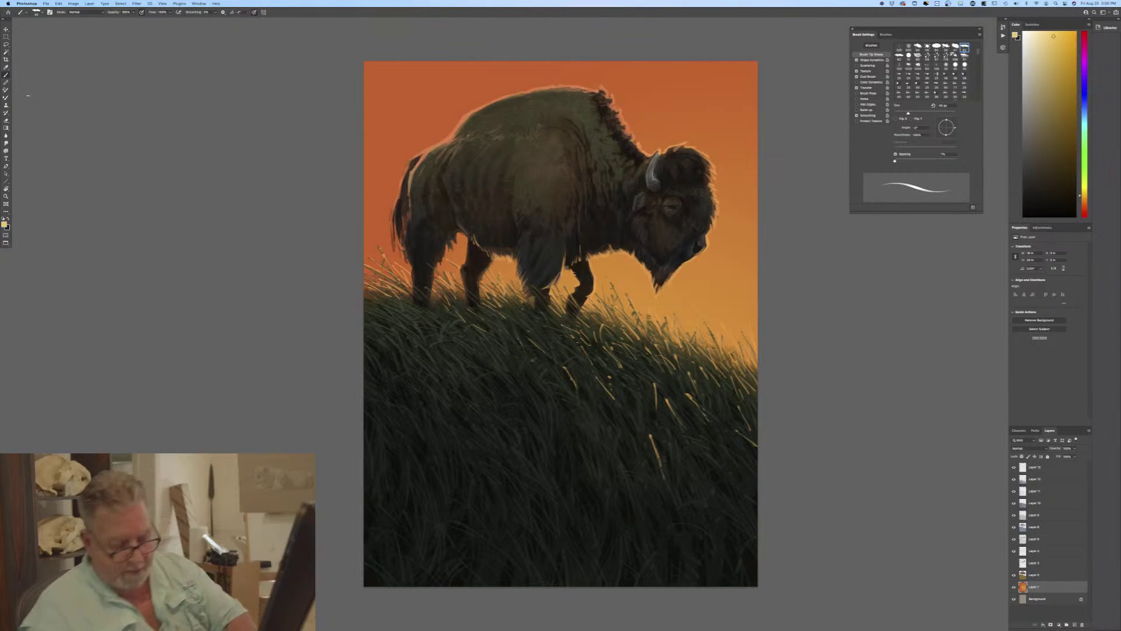
# Add a layer above the orange sky and draw a golden yellow gradient from the right-hand horizon up toward the bison's muzzle.
pyautogui.click(1072, 624)
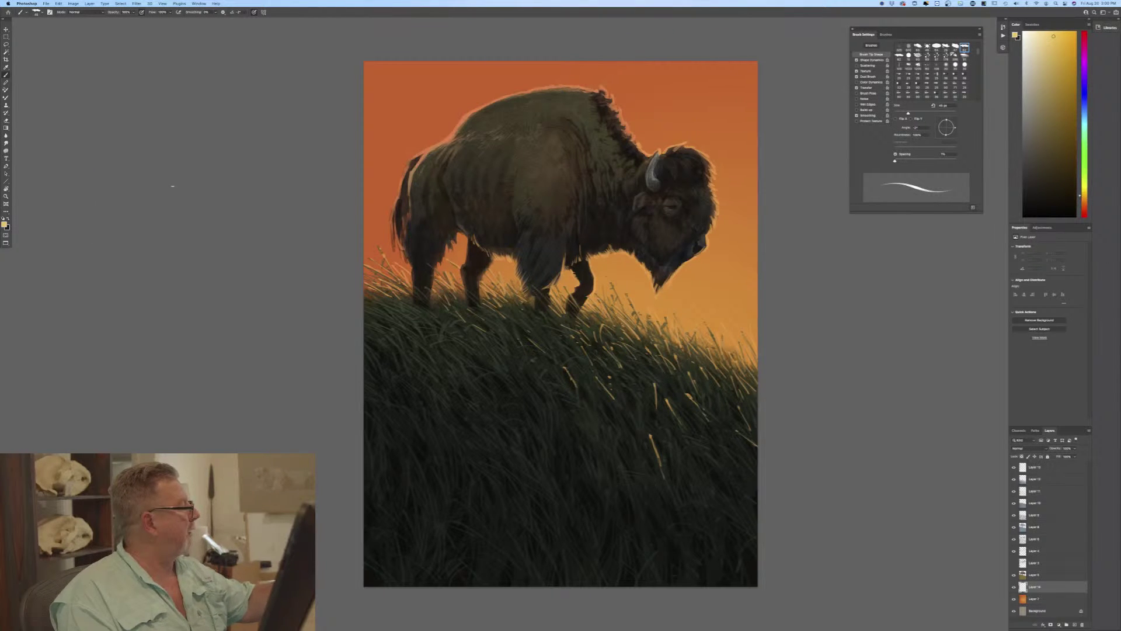
pyautogui.press('g')
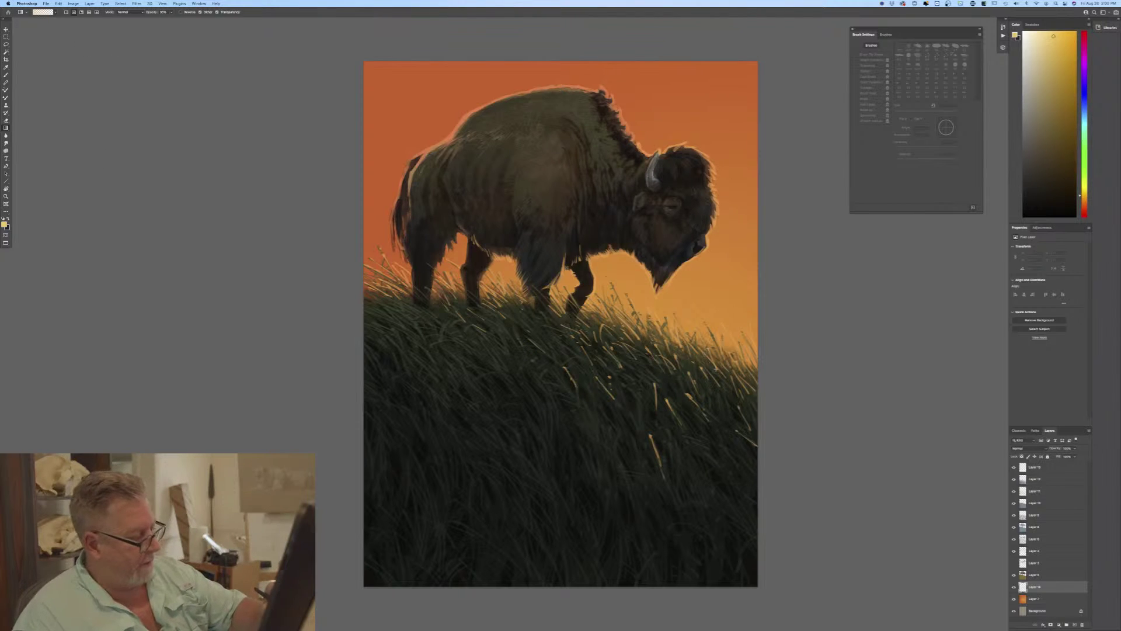
pyautogui.moveTo(736, 350); pyautogui.dragTo(694, 235)
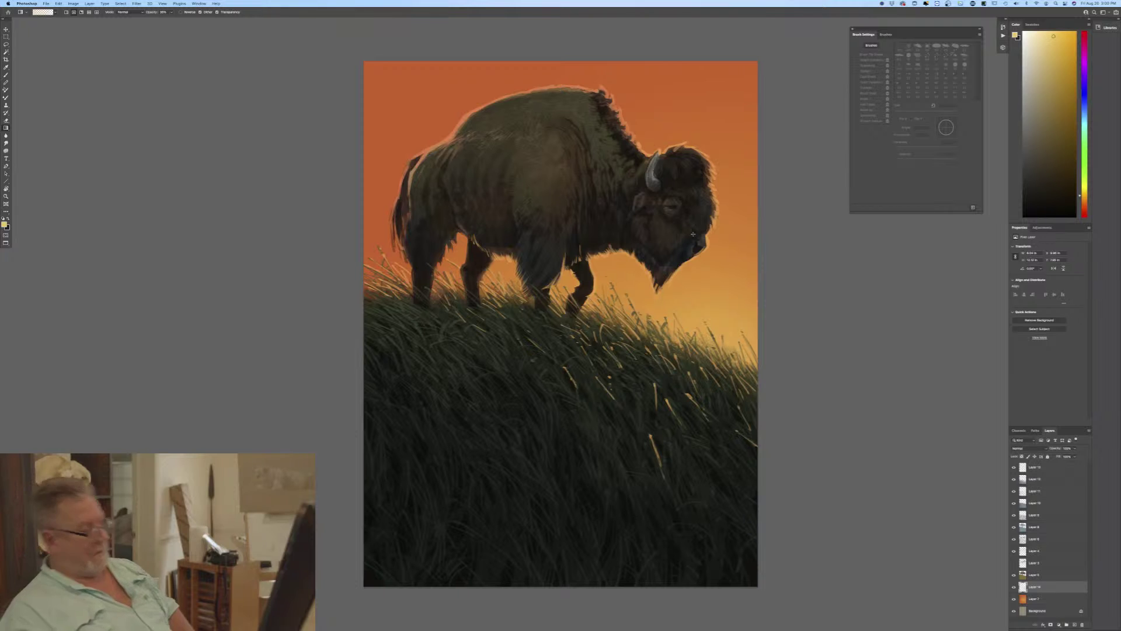
# Examine the sky glow, the grass and the bison's edges up close and in the whole painting.
pyautogui.press('super+equal')
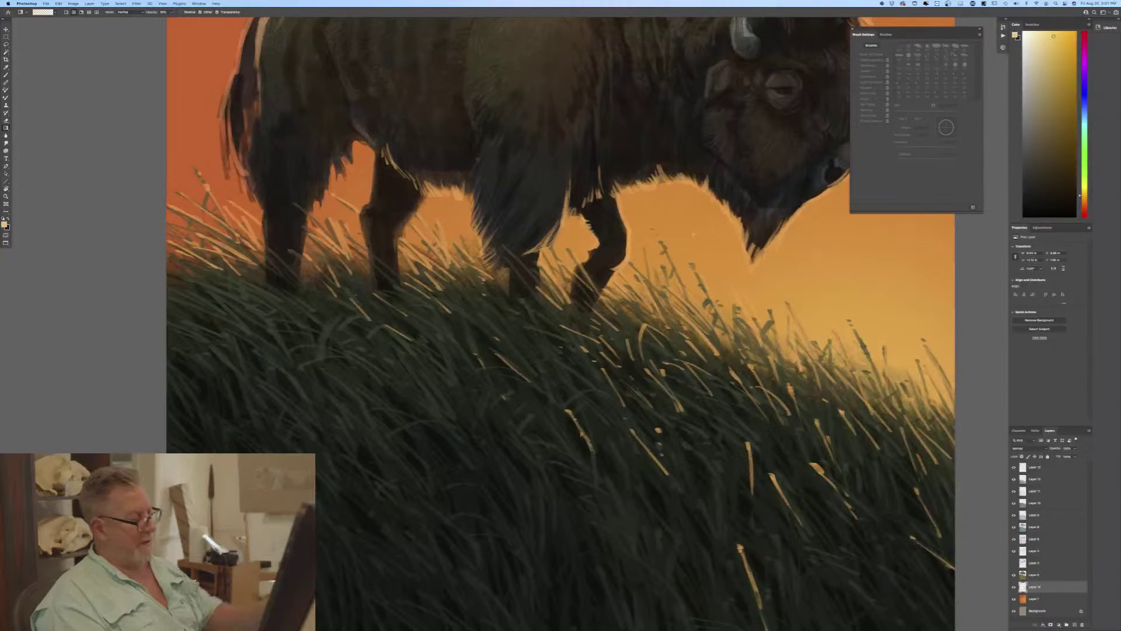
pyautogui.press('super+minus')
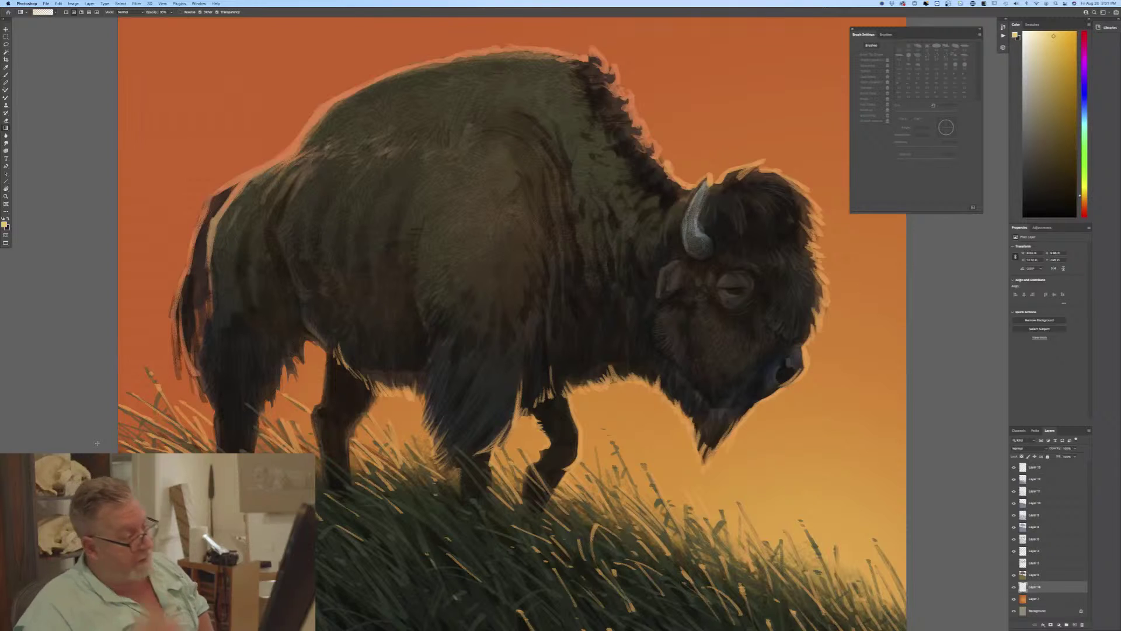
pyautogui.press('super+equal')
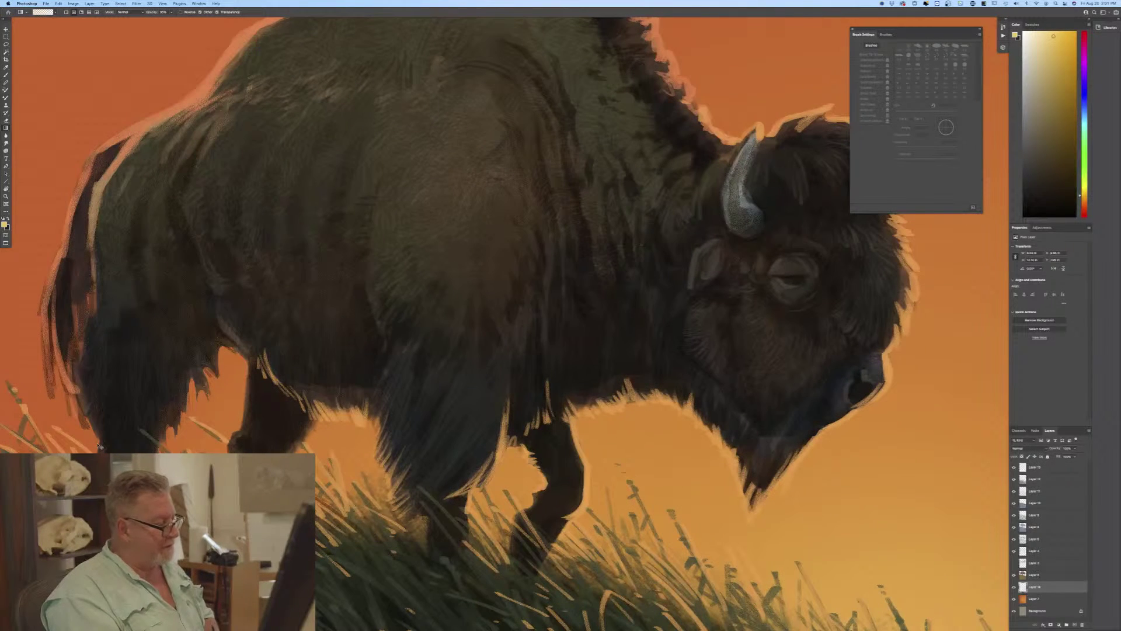
pyautogui.press('super+minus')
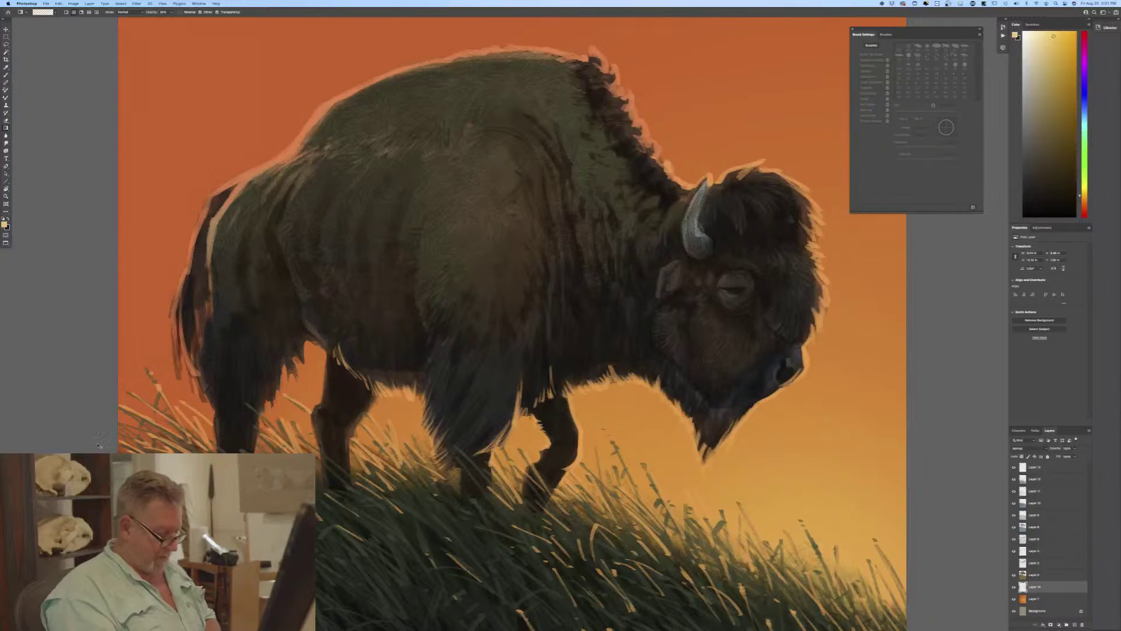
pyautogui.press('super+minus')
pyautogui.press('super+minus')
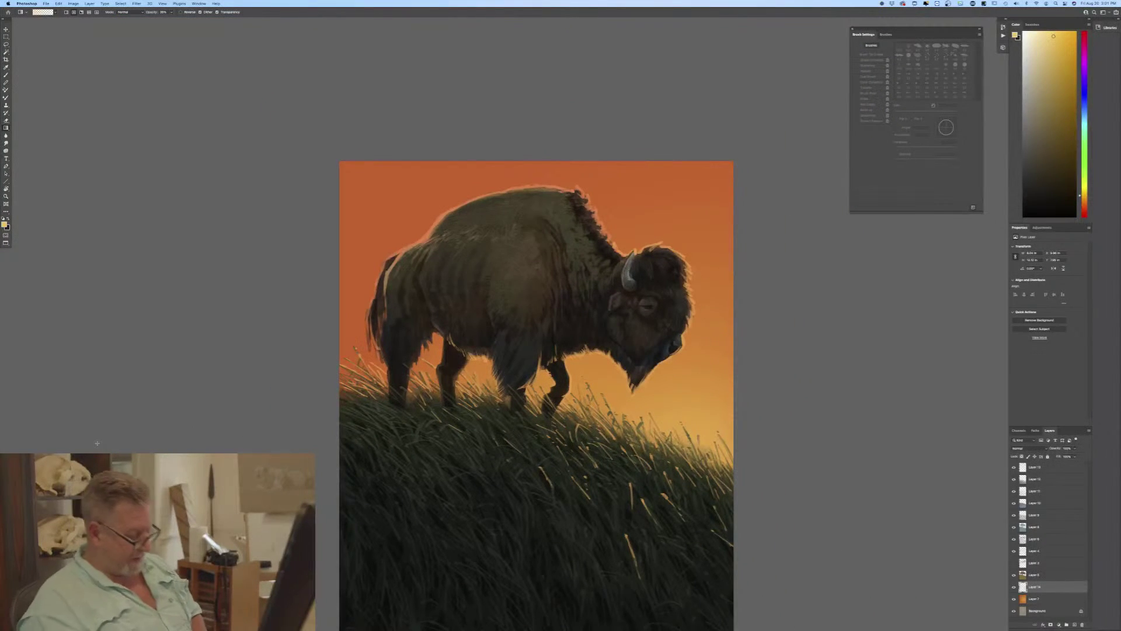
pyautogui.press('super+minus')
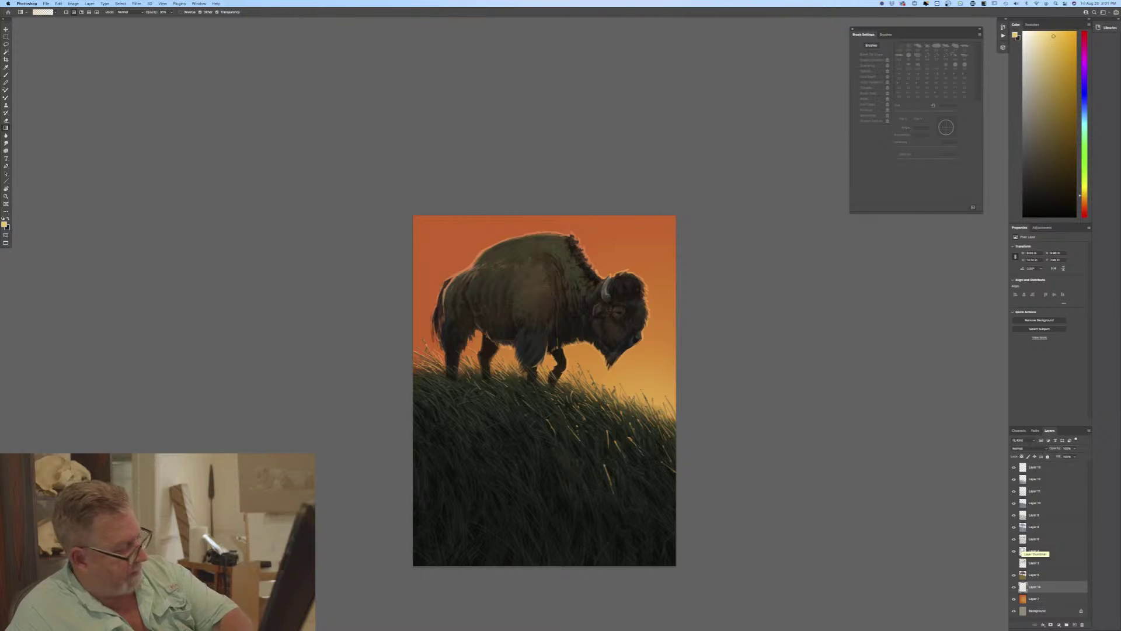
# Group all the painting layers above the Background layer.
pyautogui.click(1031, 595)
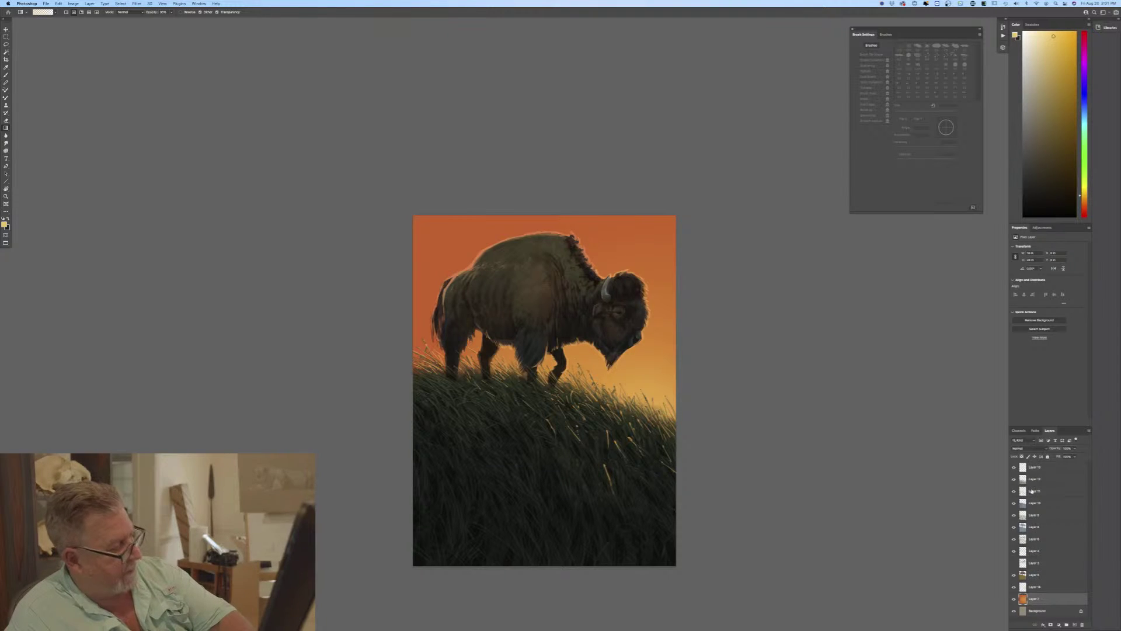
pyautogui.keyDown('shift'); pyautogui.click(1031, 471); pyautogui.keyUp('shift')
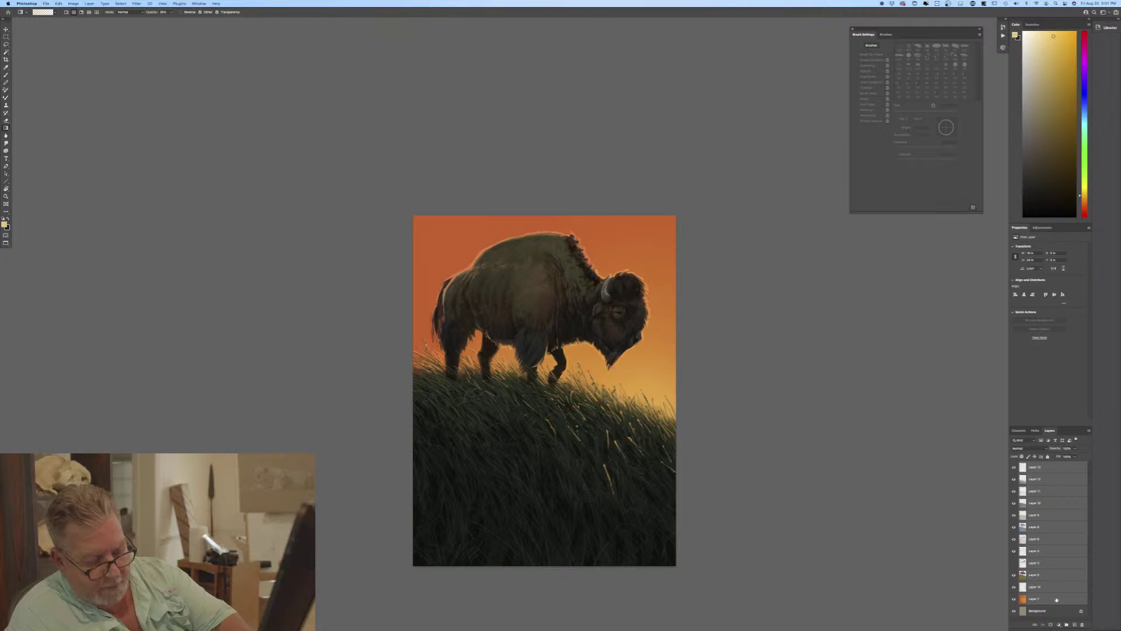
pyautogui.click(1066, 625)
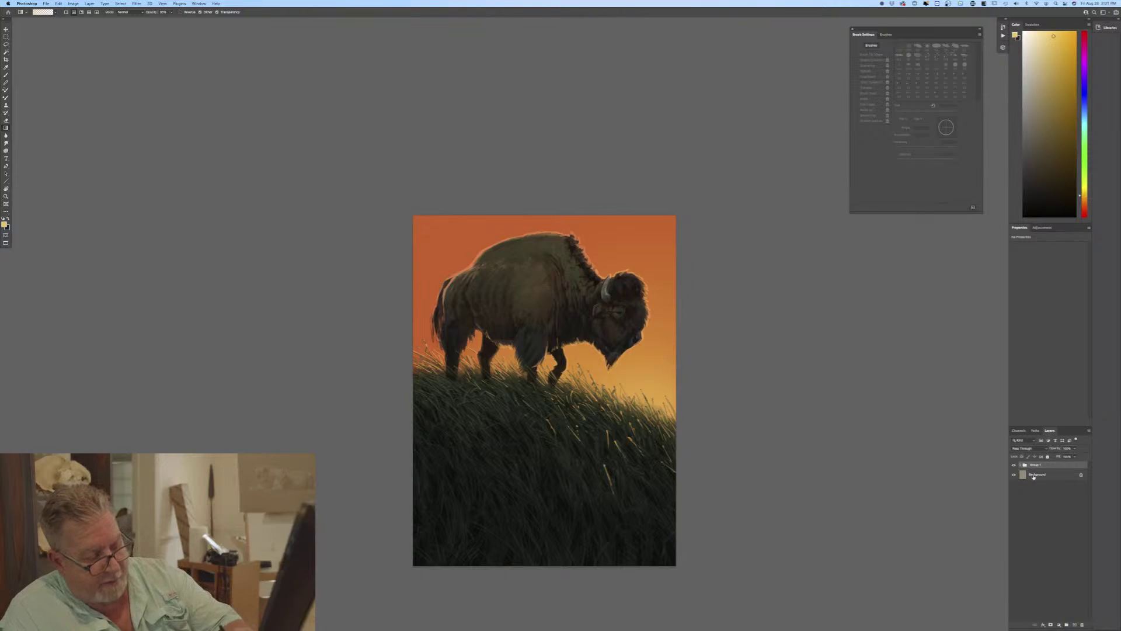
# Duplicate the layer group, hide the original and merge the copy into a single layer.
pyautogui.moveTo(1033, 466); pyautogui.dragTo(1075, 624)
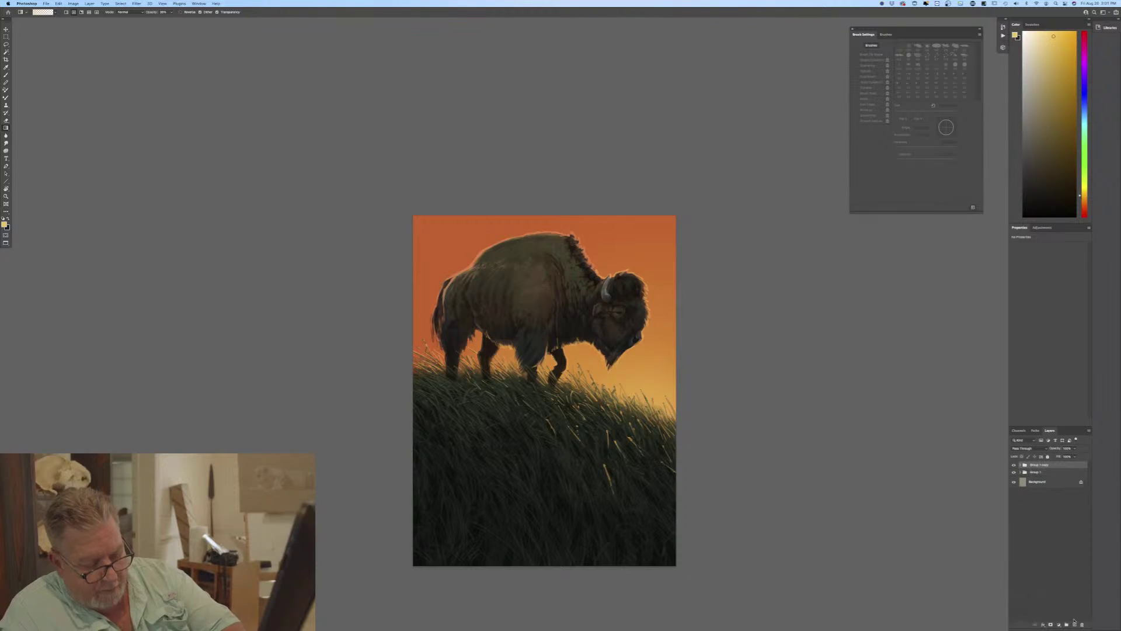
pyautogui.click(1014, 472)
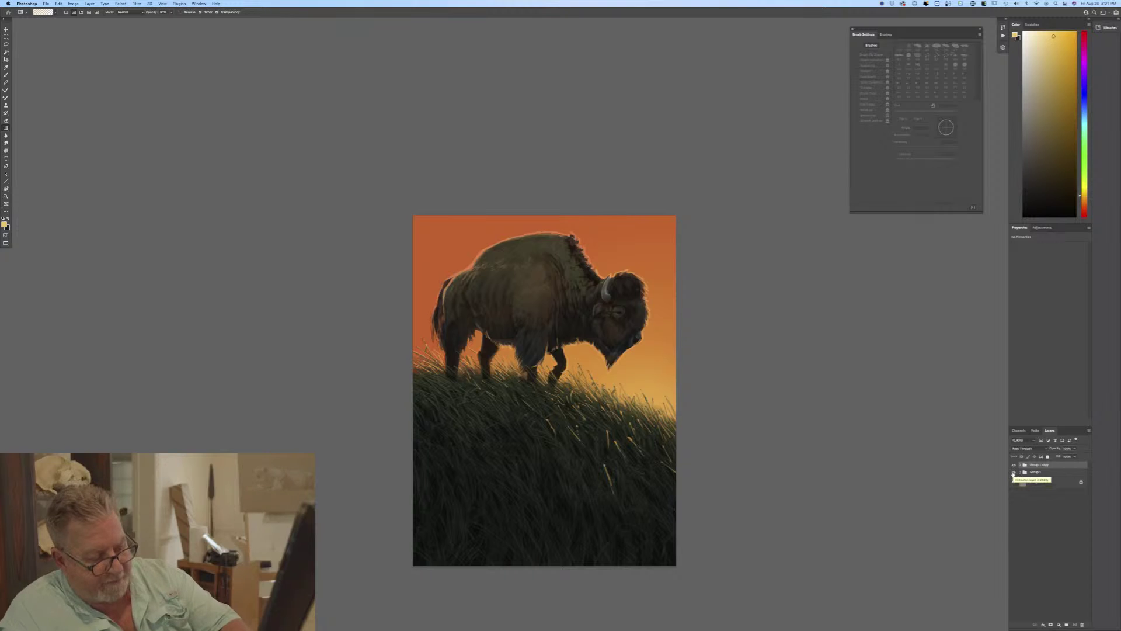
pyautogui.click(85, 5)
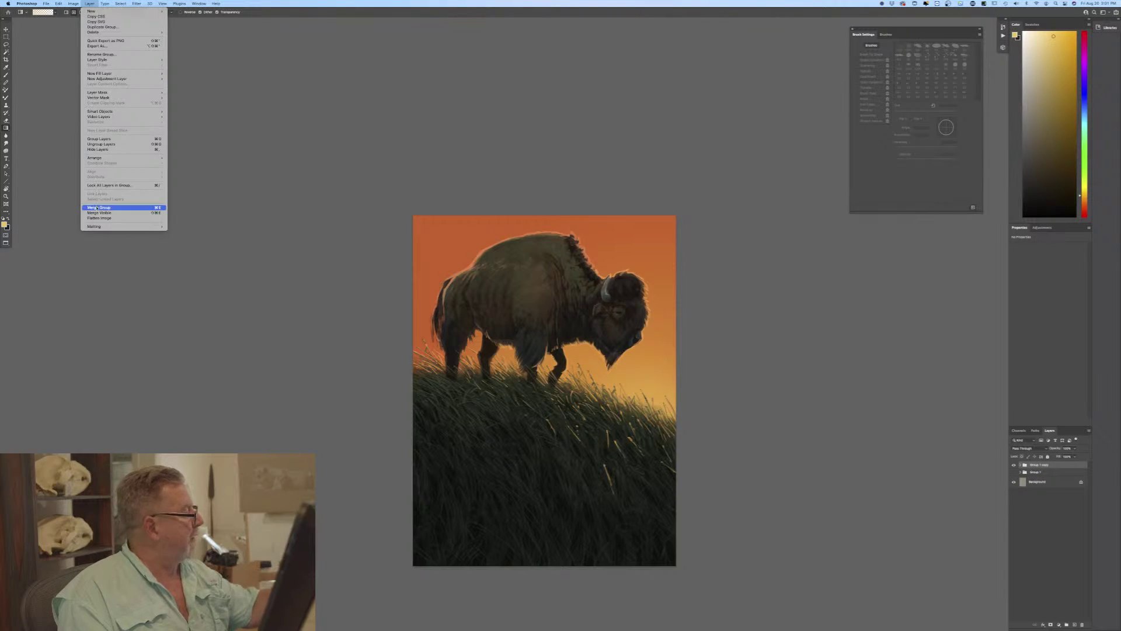
pyautogui.click(99, 206)
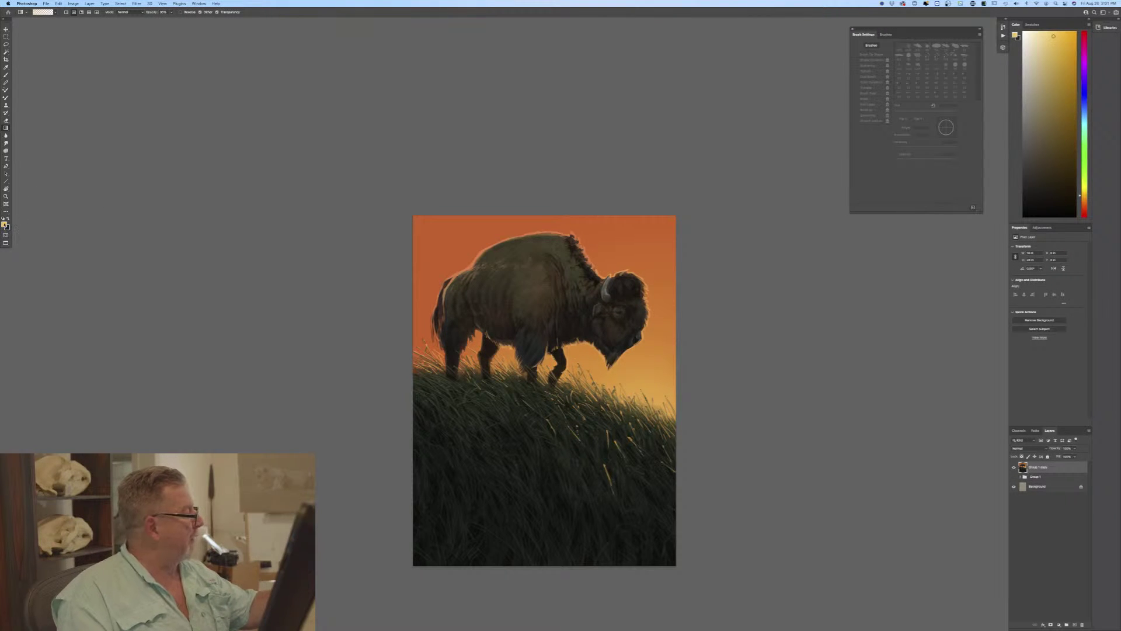
# Shift the foreground colour's hue from golden yellow to a light orange.
pyautogui.click(4, 224)
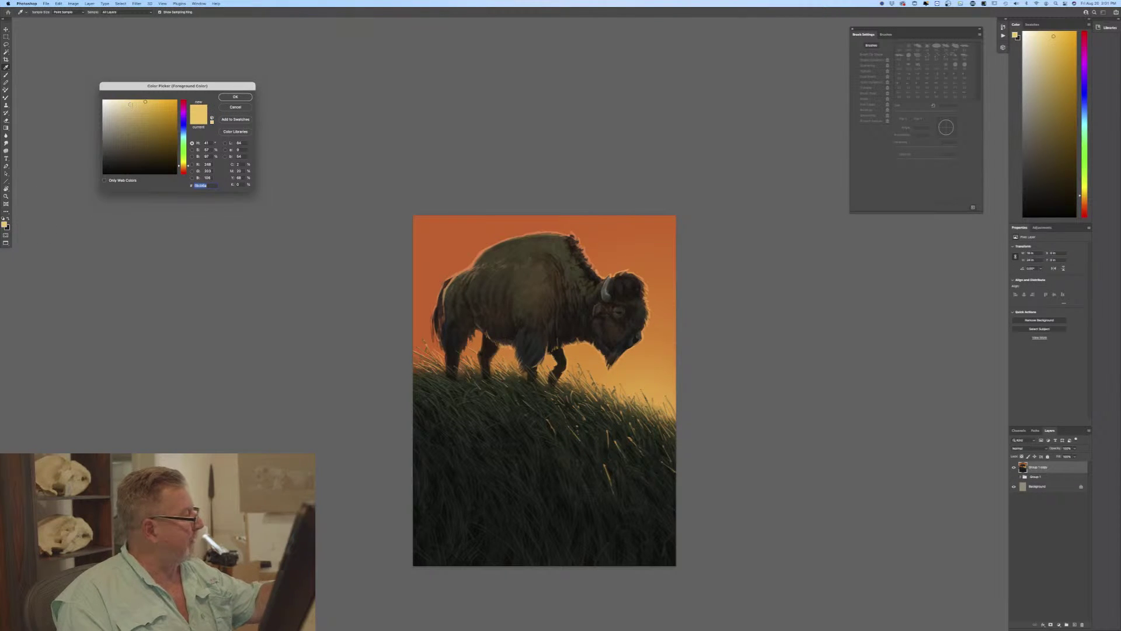
pyautogui.moveTo(183, 170); pyautogui.dragTo(184, 169)
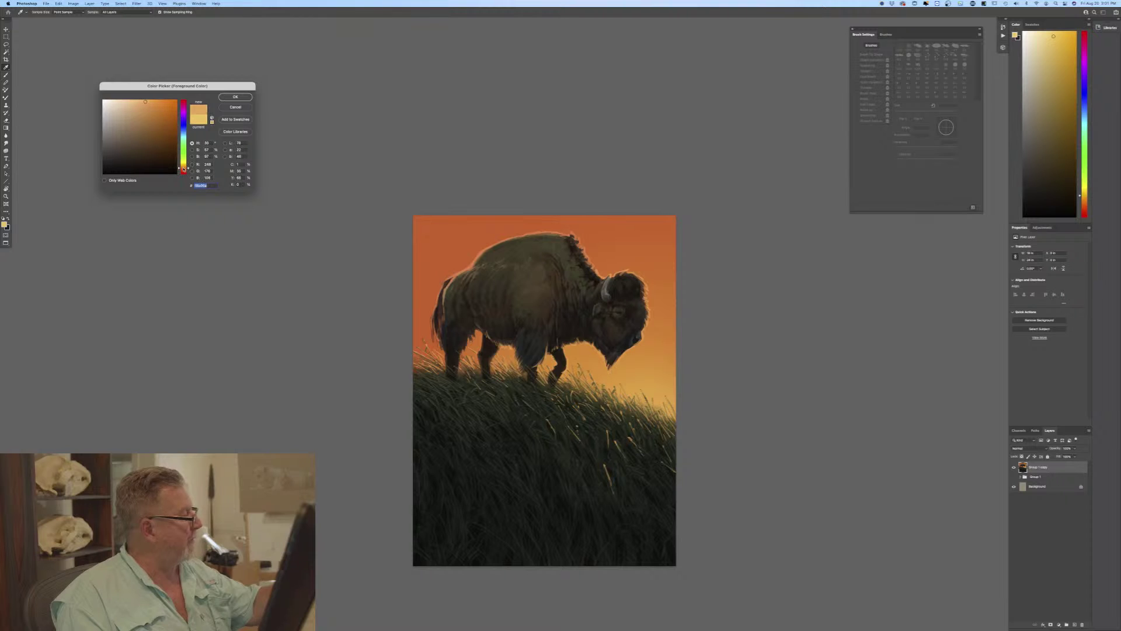
pyautogui.press('Return')
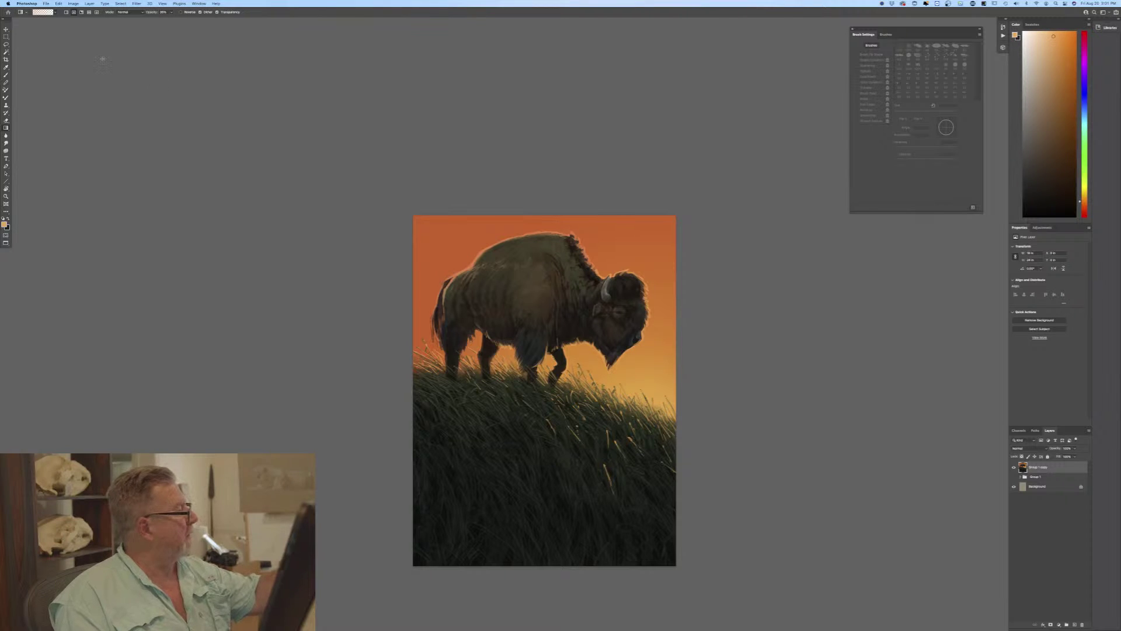
# Switch to the brush, set its blending mode to Color Dodge and lower its opacity.
pyautogui.click(6, 75)
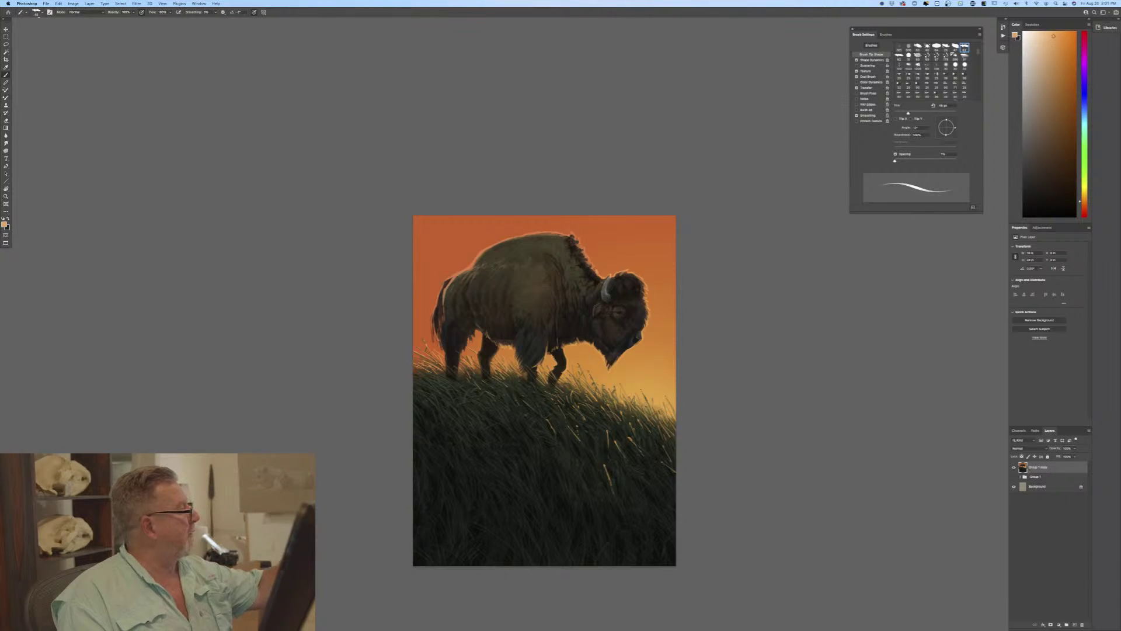
pyautogui.click(74, 12)
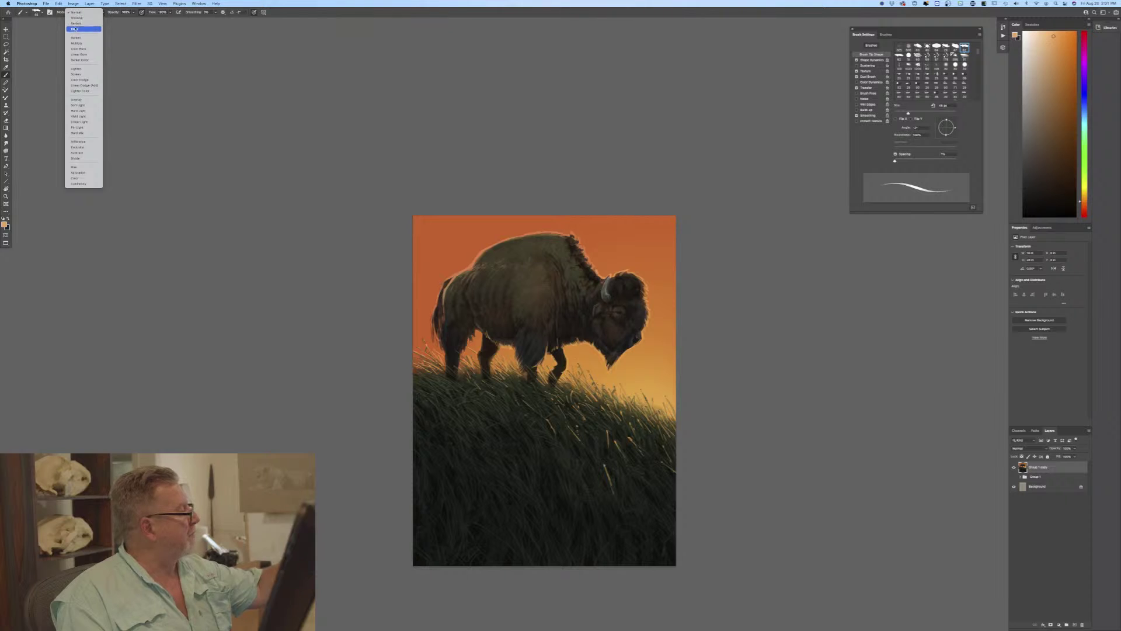
pyautogui.click(79, 79)
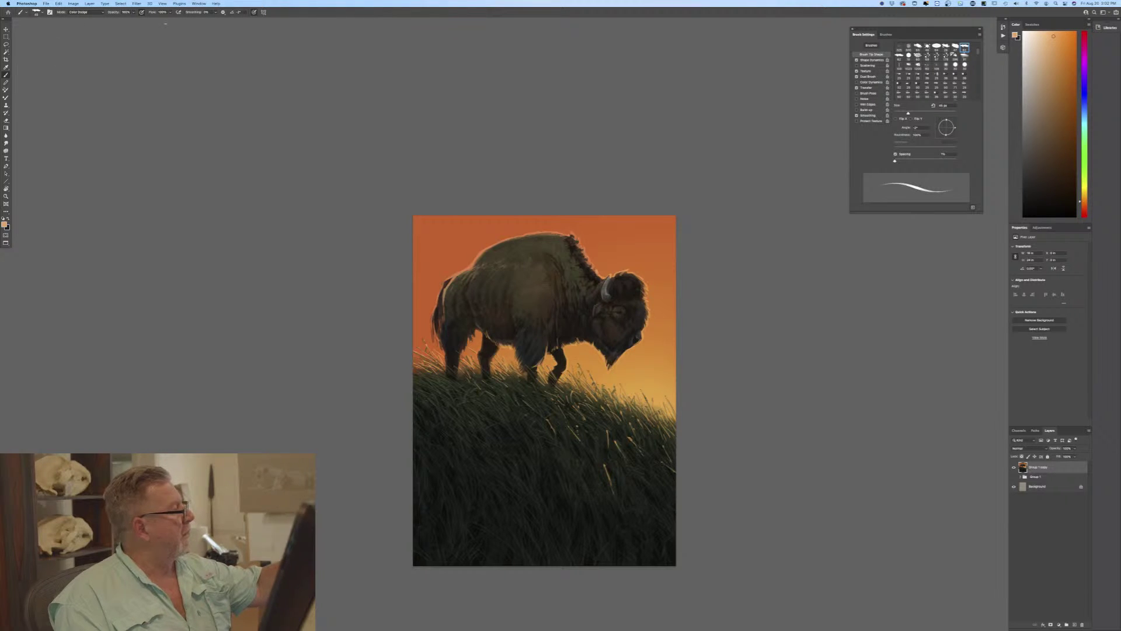
pyautogui.click(133, 13)
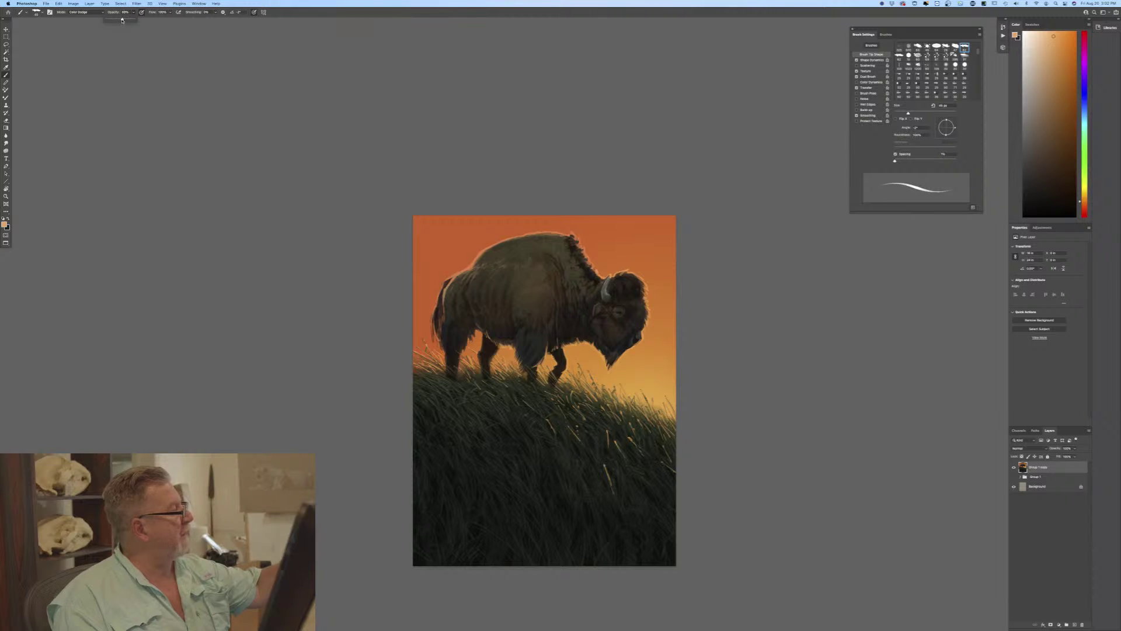
pyautogui.moveTo(122, 20); pyautogui.dragTo(119, 20)
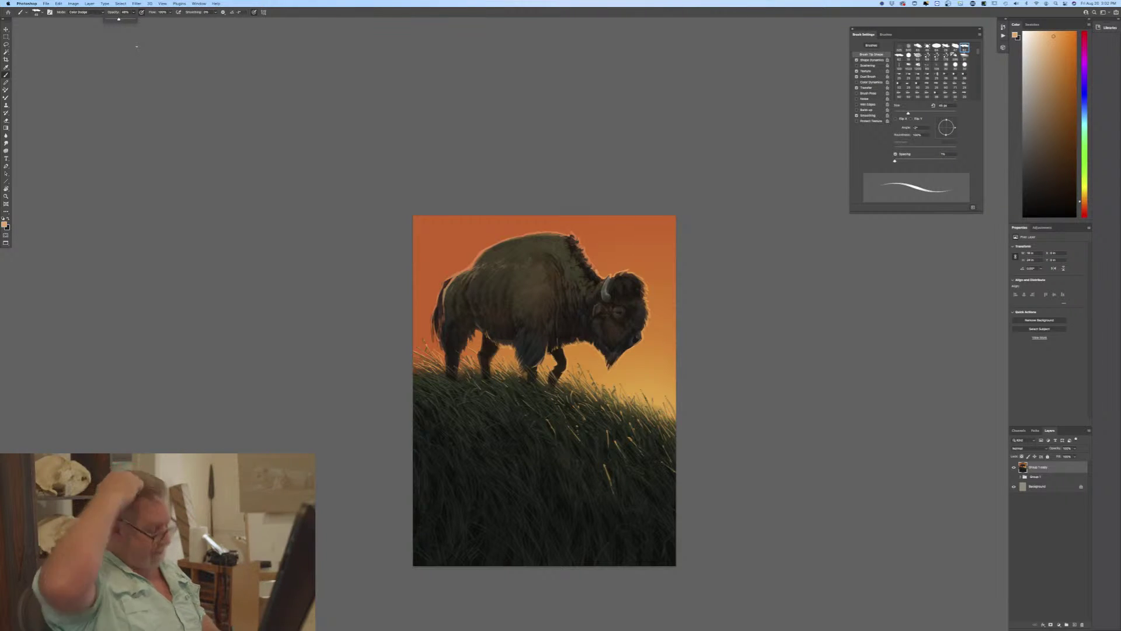
# Paint a glowing rim along the bison's chin, muzzle, head, mane, underside and front leg, reducing the brush size for finer edges.
pyautogui.press('super+equal')
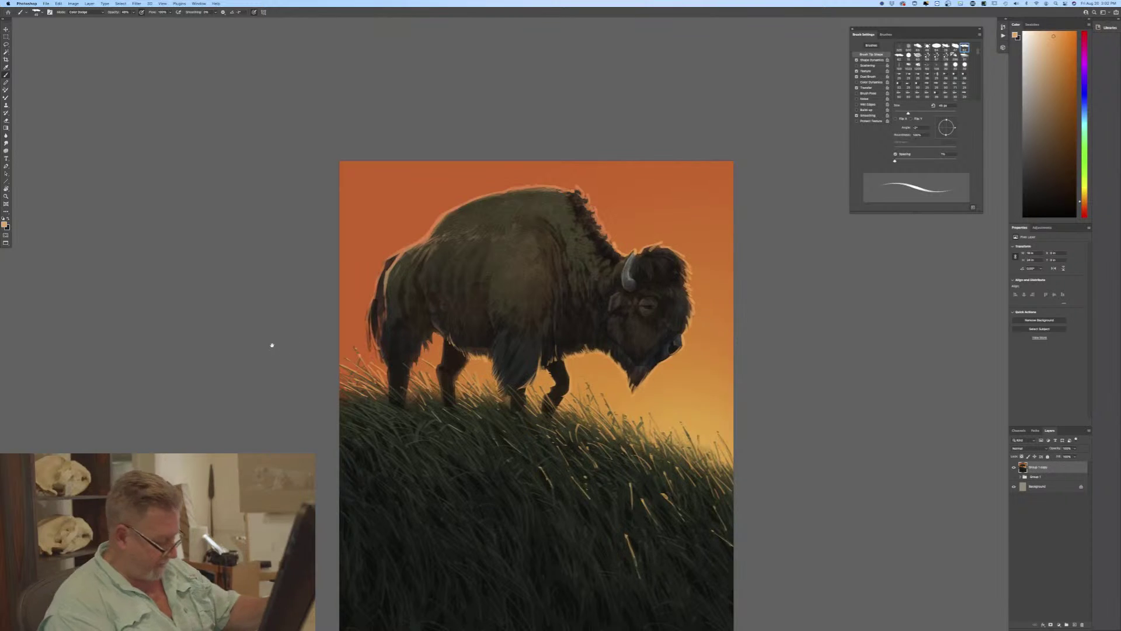
pyautogui.moveTo(271, 345); pyautogui.dragTo(192, 310)
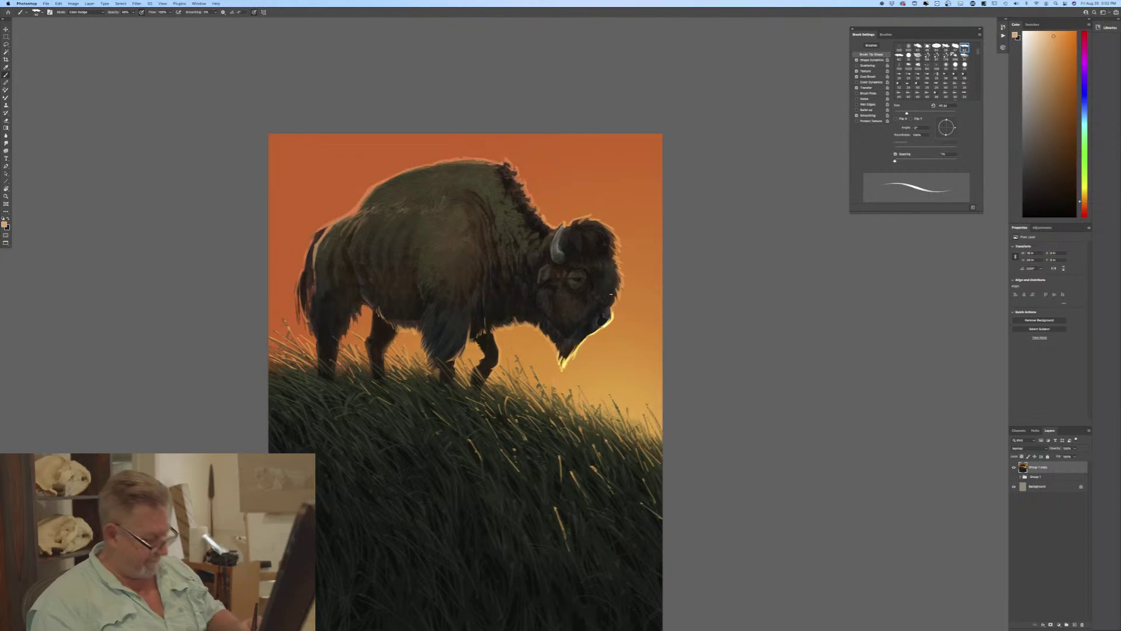
pyautogui.press('super+equal')
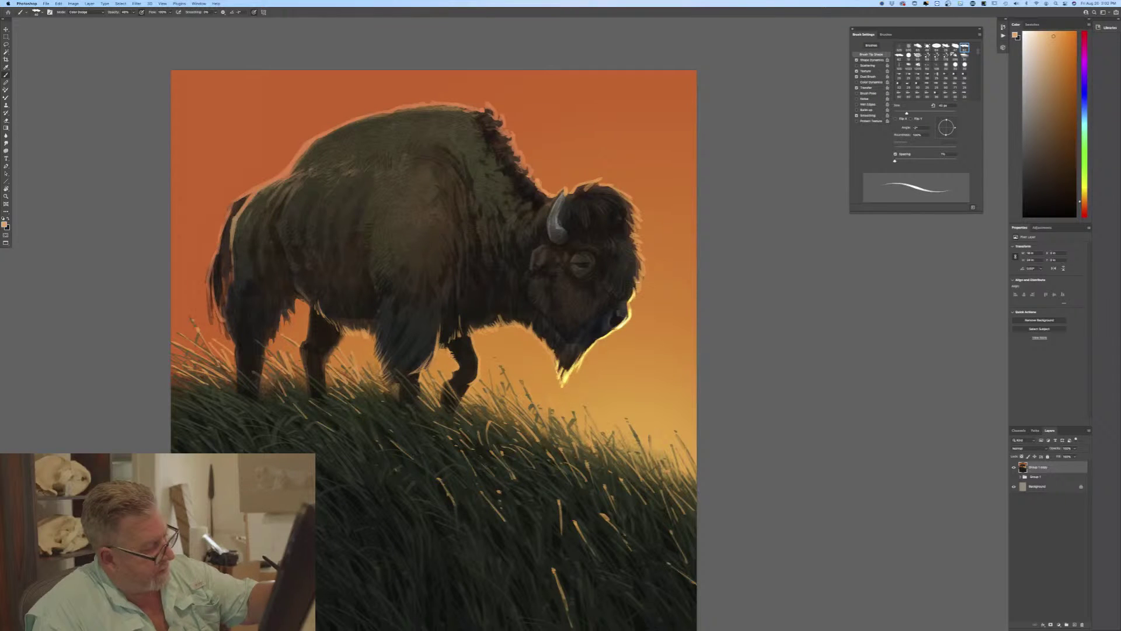
pyautogui.press('[')
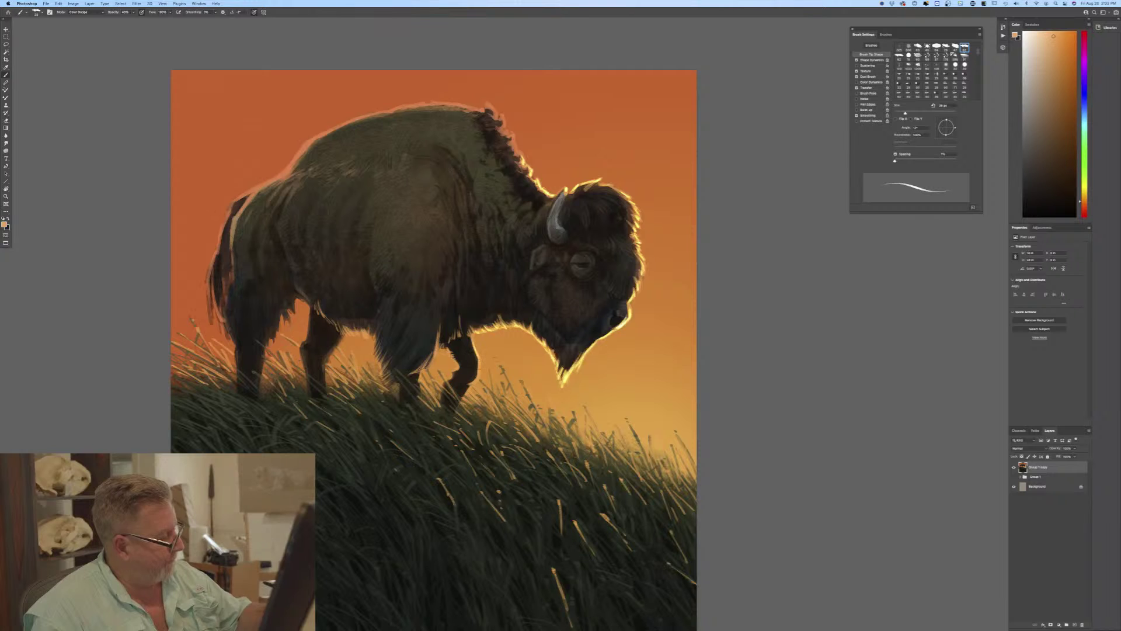
pyautogui.moveTo(480, 359); pyautogui.dragTo(479, 378)
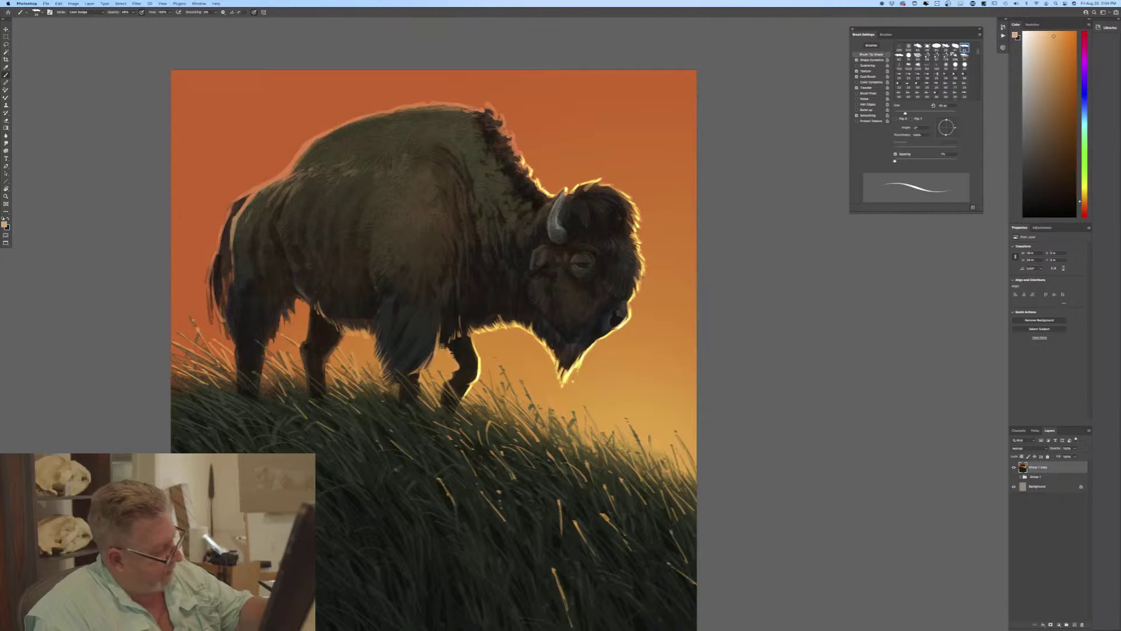
# Dot small glowing specks around the bison with a smaller brush, then raise the opacity and brighten the rim along the hump.
pyautogui.press('[')
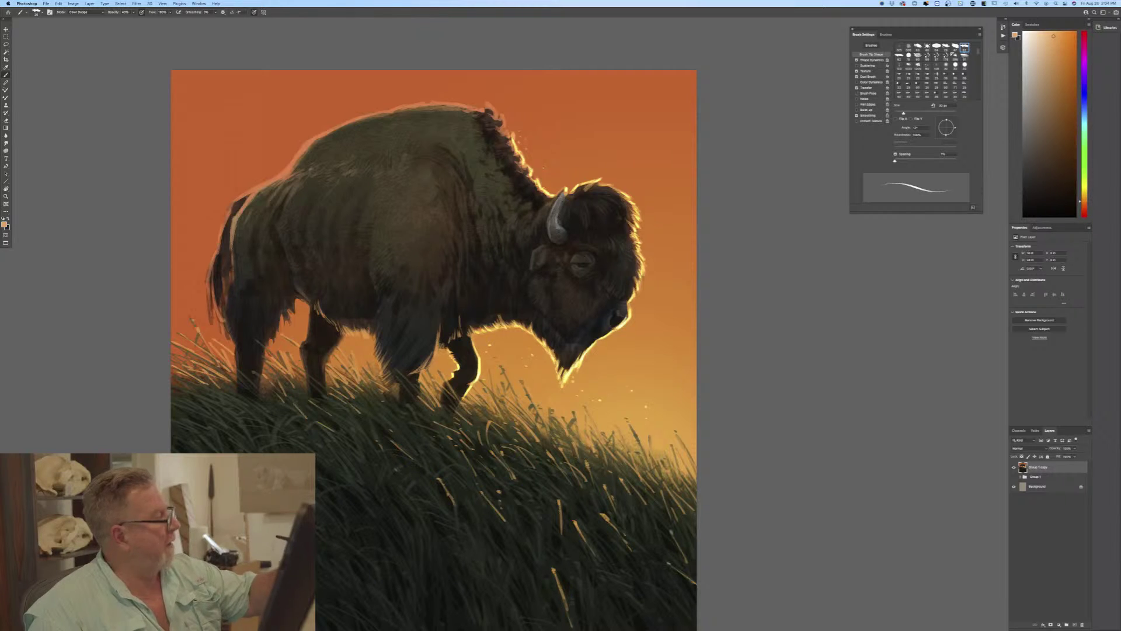
pyautogui.click(133, 12)
pyautogui.moveTo(136, 21); pyautogui.dragTo(155, 28)
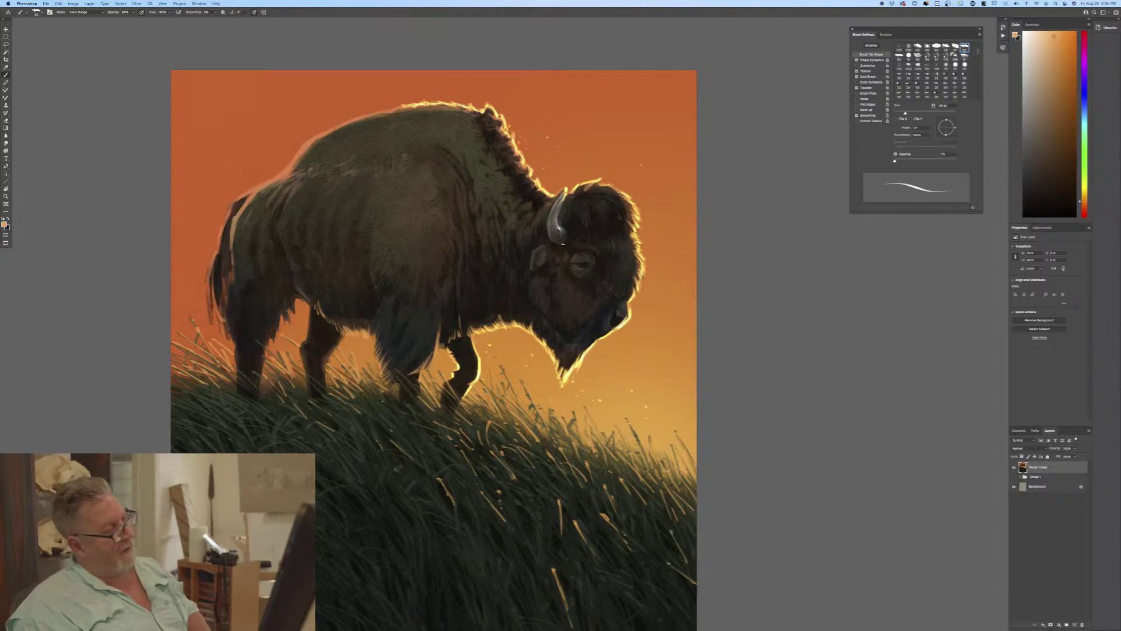
# Undo the last horn highlights and extend the glowing rim along the bison's back to the rump with a larger brush.
pyautogui.press('super+z')
pyautogui.press('super+z')
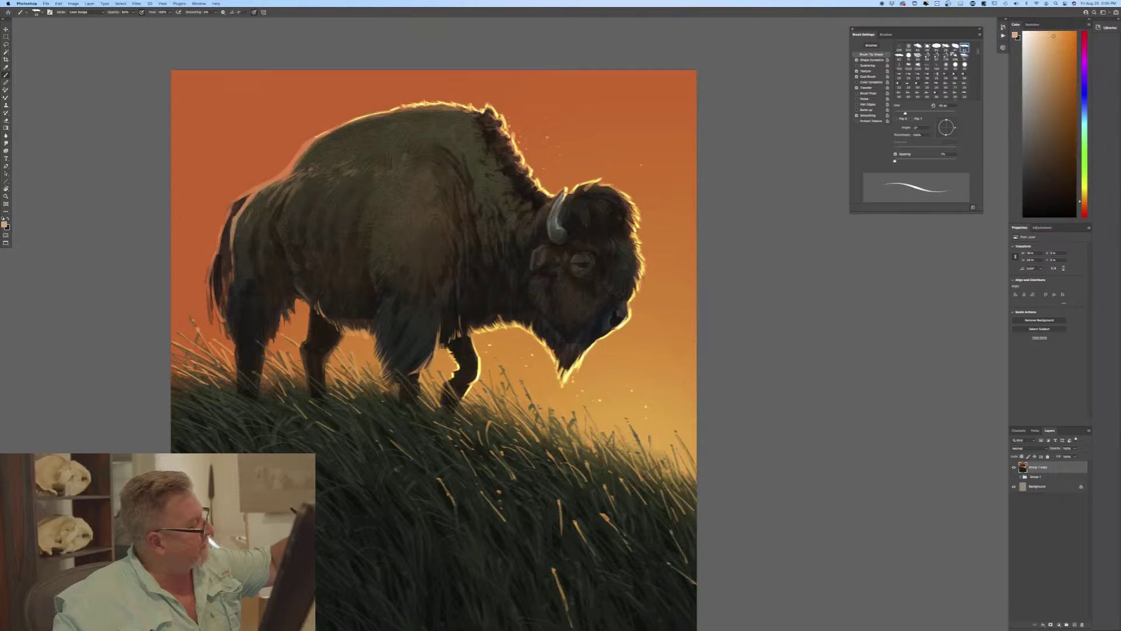
pyautogui.press(']')
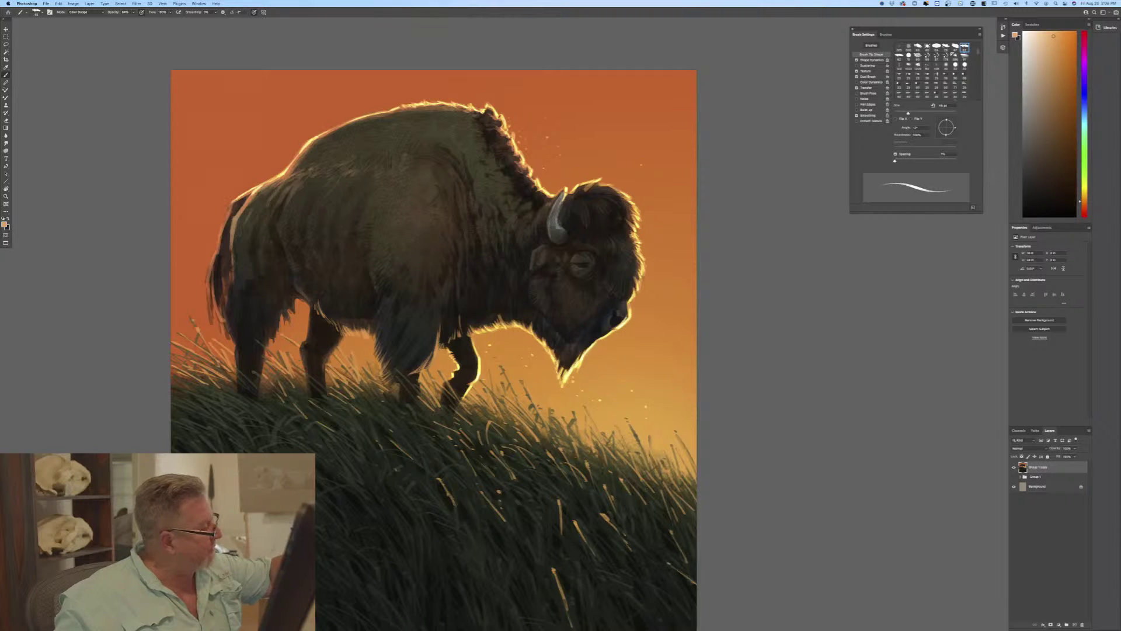
# Paint glowing rim light down the bison's tail and along the inner edge of the hind leg.
pyautogui.moveTo(217, 233); pyautogui.dragTo(209, 317)
pyautogui.moveTo(216, 276)
pyautogui.mouseDown()
pyautogui.moveTo(214, 319)
pyautogui.moveTo(227, 341)
pyautogui.mouseUp()
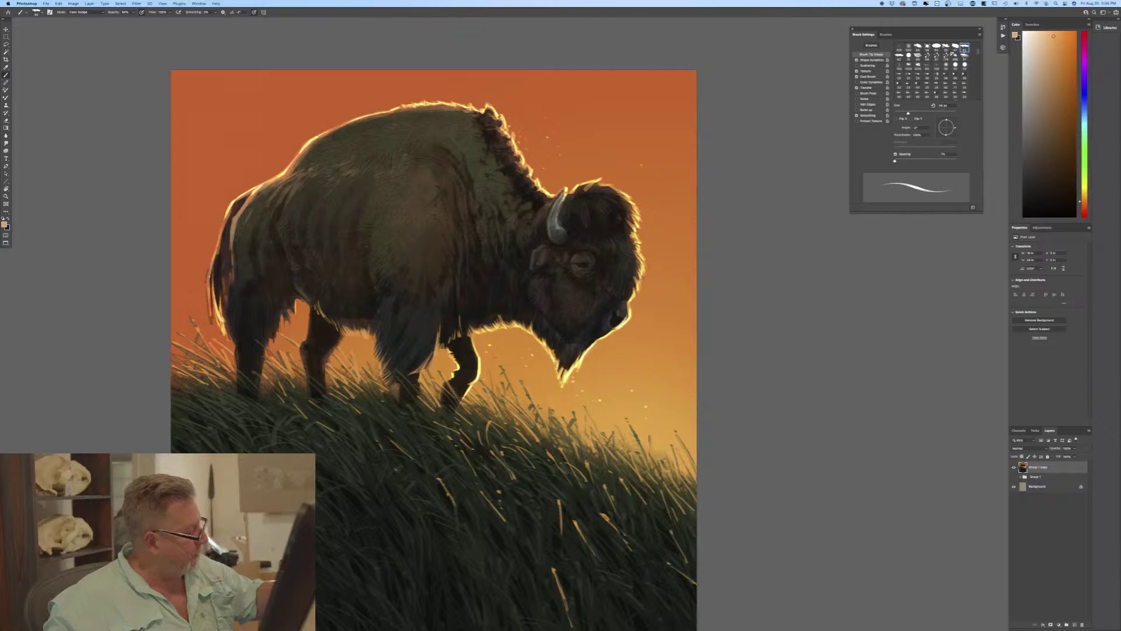
pyautogui.moveTo(288, 311); pyautogui.dragTo(275, 331)
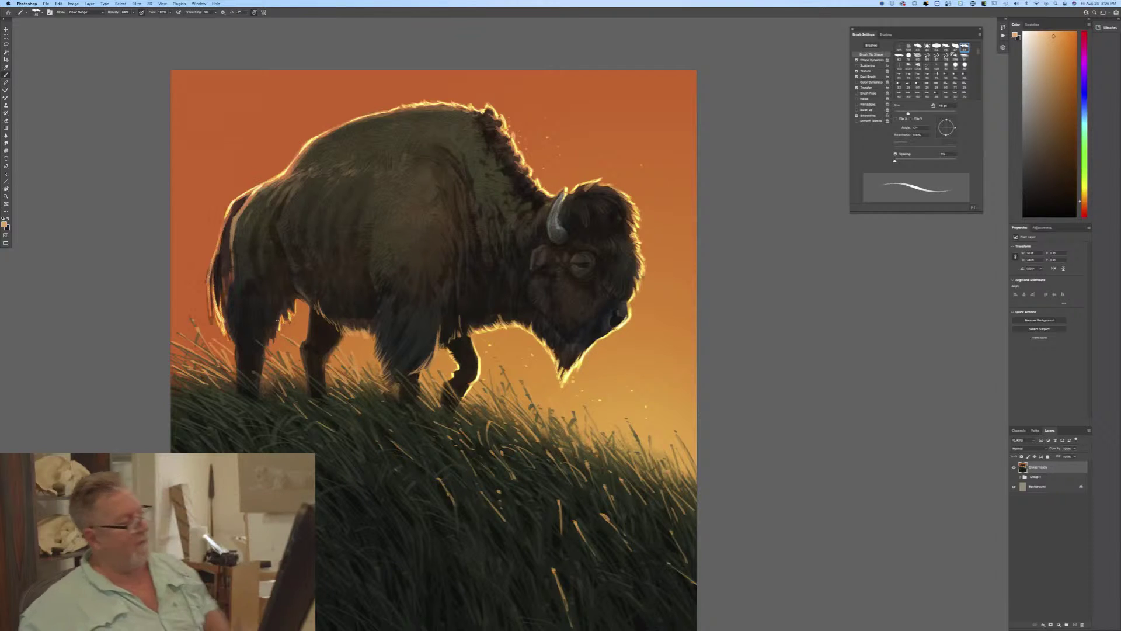
# Paint glowing rim light along the near front leg's fringe, the belly fur and the far hind leg, reducing the brush size for finer hairs.
pyautogui.press('[')
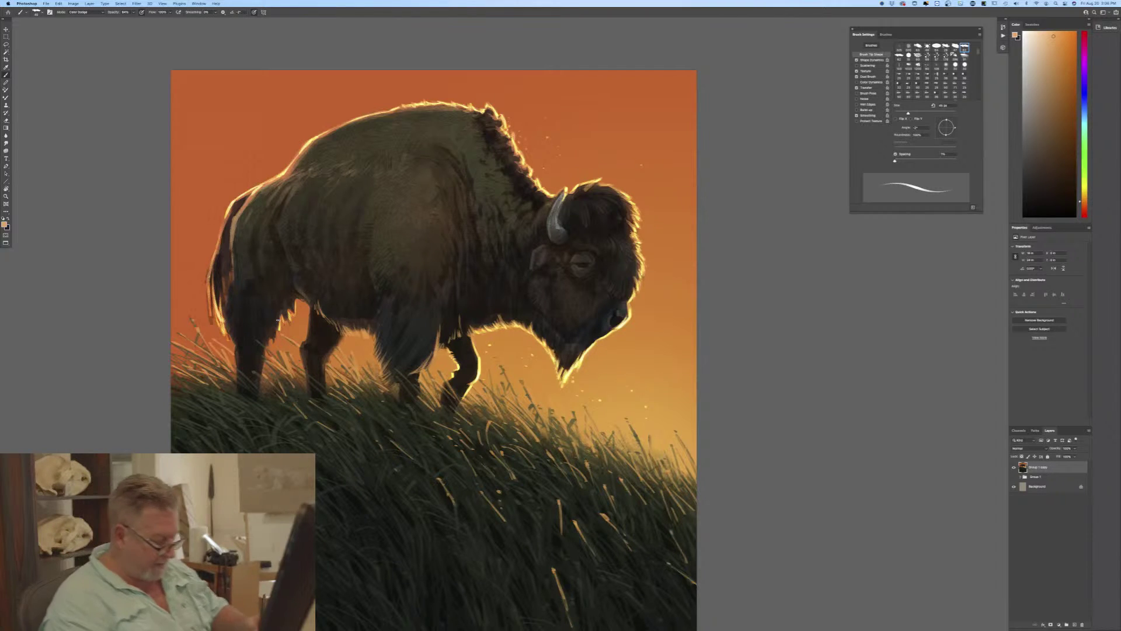
pyautogui.moveTo(436, 346); pyautogui.dragTo(418, 399)
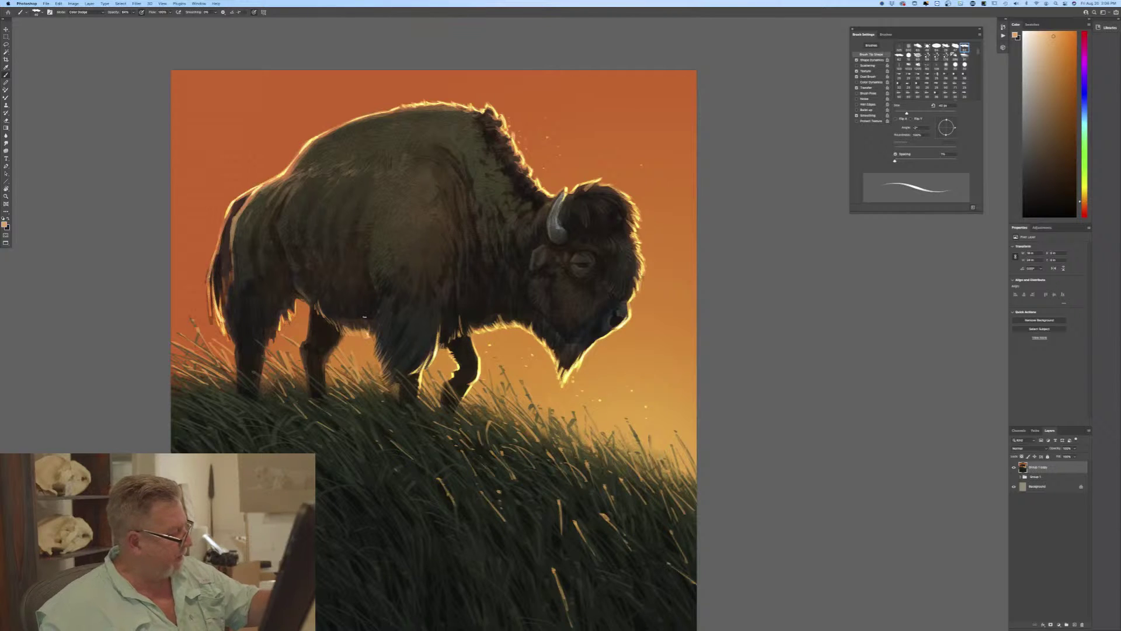
pyautogui.moveTo(374, 334); pyautogui.dragTo(394, 380)
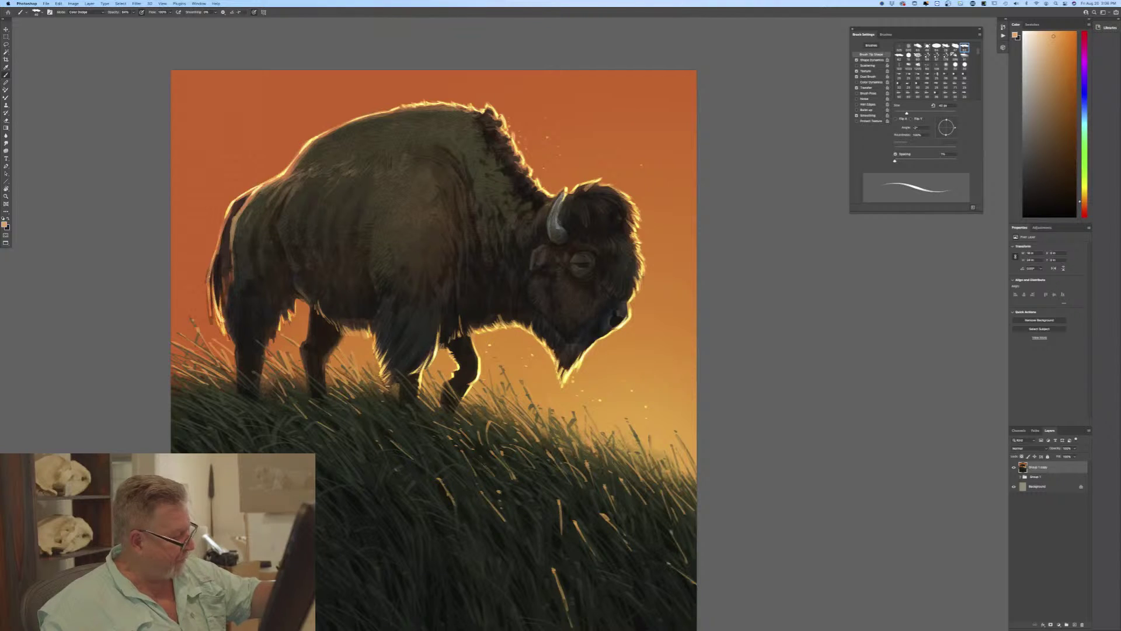
pyautogui.moveTo(359, 326)
pyautogui.mouseDown()
pyautogui.moveTo(364, 335)
pyautogui.moveTo(319, 320)
pyautogui.mouseUp()
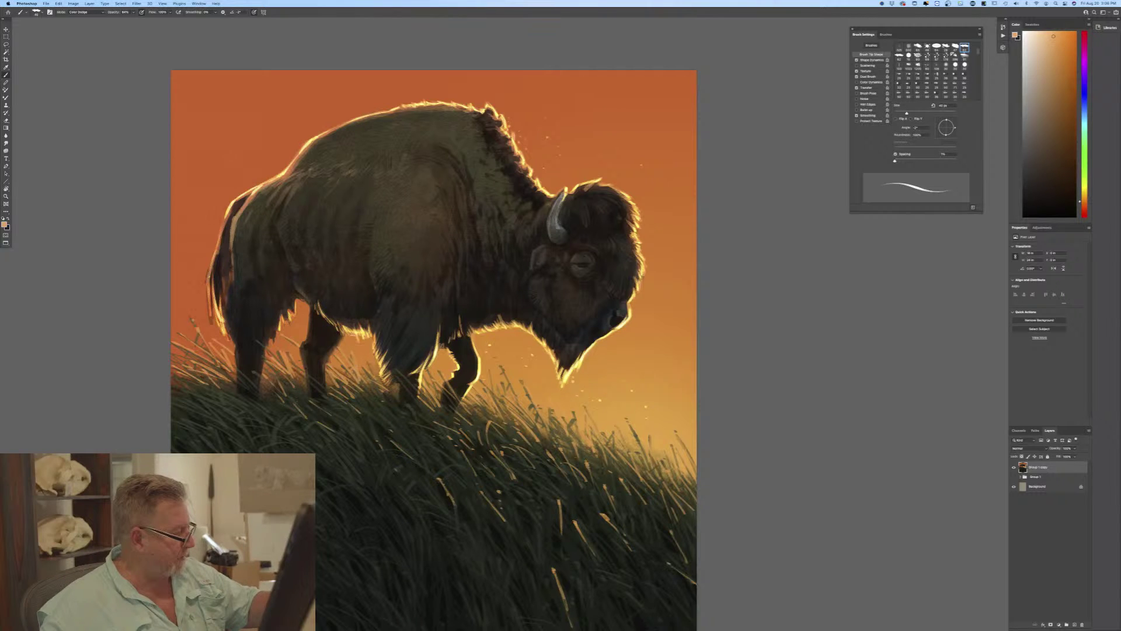
pyautogui.press('[')
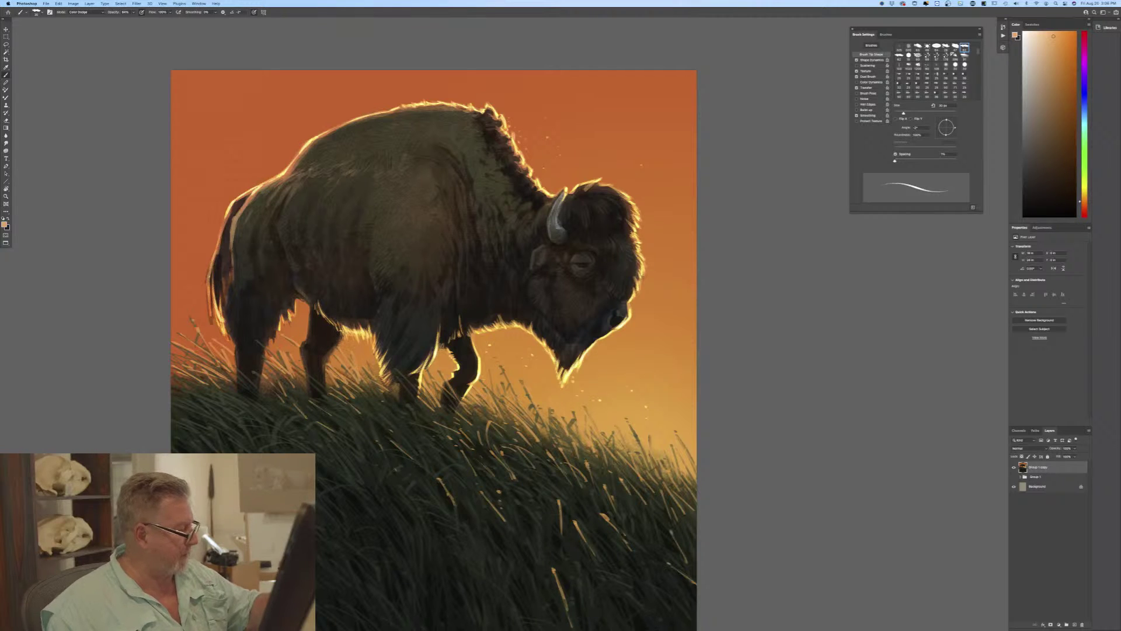
pyautogui.moveTo(344, 334); pyautogui.dragTo(341, 344)
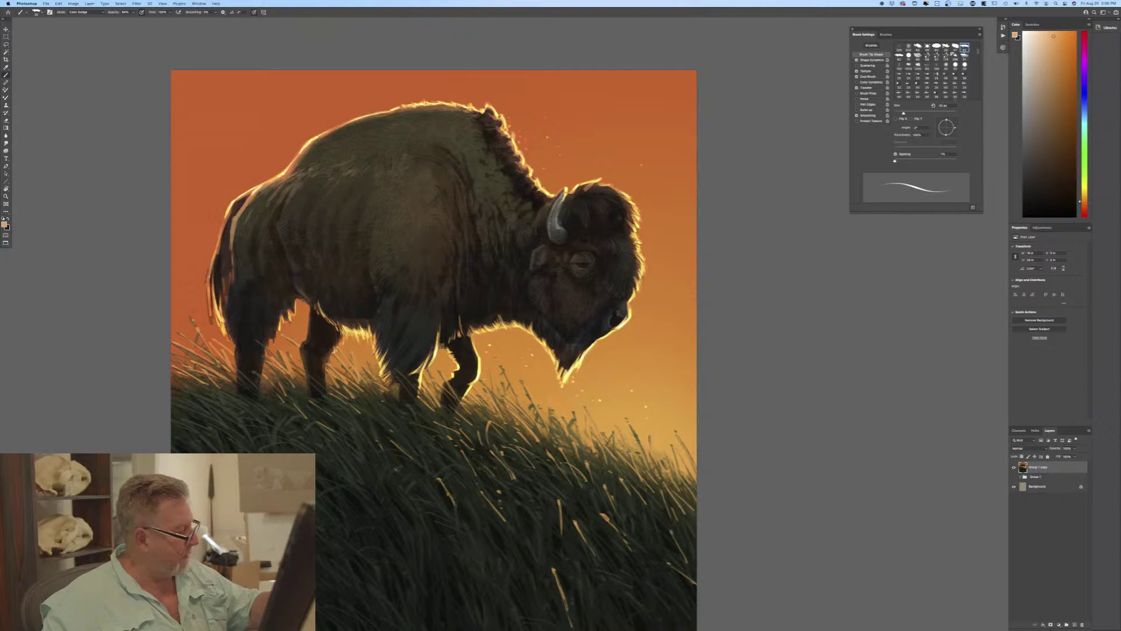
pyautogui.moveTo(327, 347); pyautogui.dragTo(326, 382)
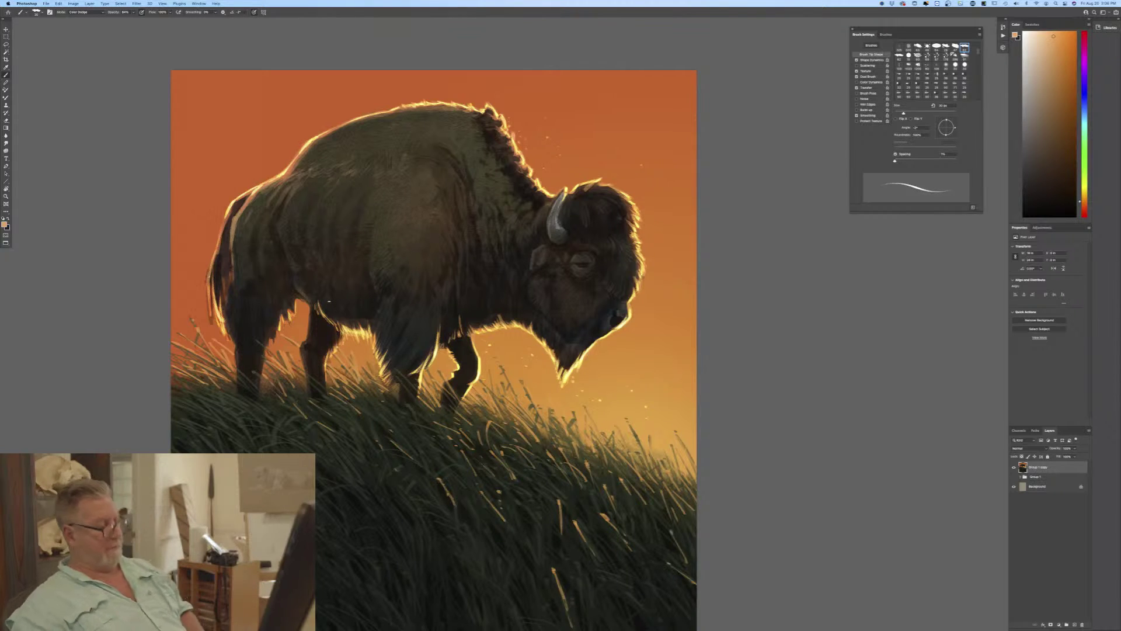
# Paint glowing highlights with a larger brush on the hillcrest grass blades in front of the bison, from below the chin outward.
pyautogui.press('super+minus')
pyautogui.press('super+minus')
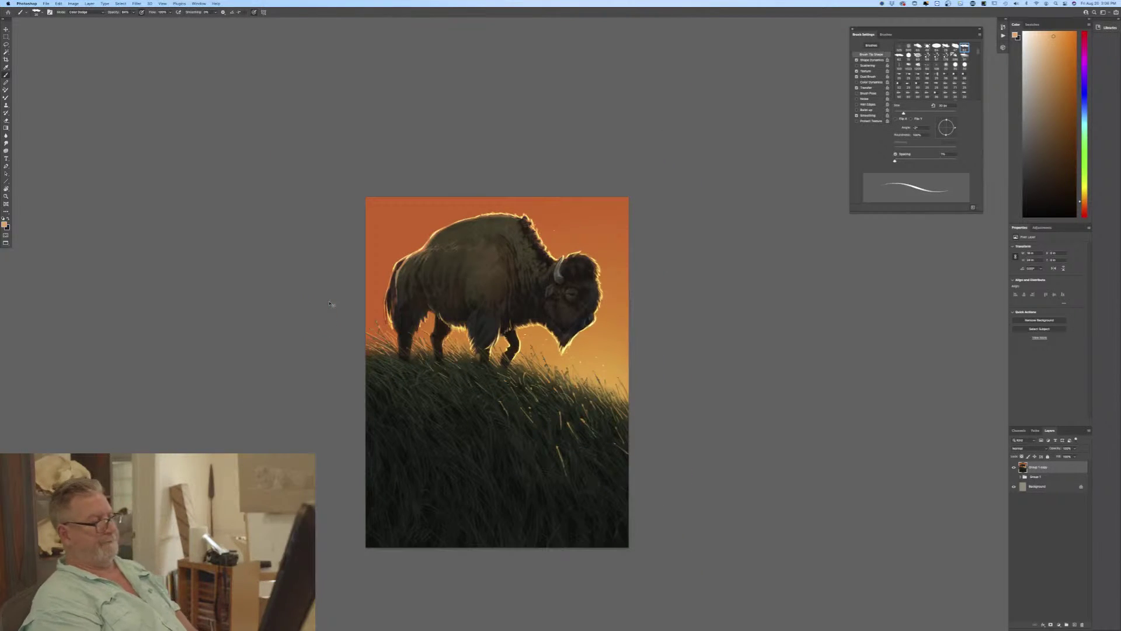
pyautogui.press('super+equal')
pyautogui.press('super+equal')
pyautogui.press('super+equal')
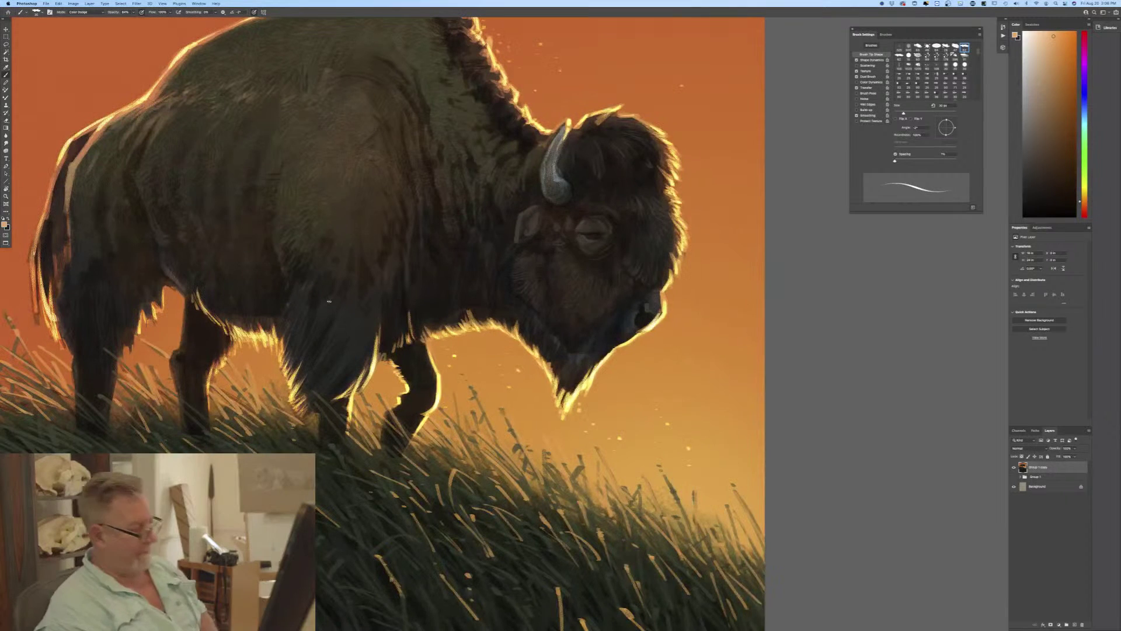
pyautogui.press(']')
pyautogui.moveTo(531, 473)
pyautogui.mouseDown()
pyautogui.moveTo(511, 417)
pyautogui.moveTo(506, 429)
pyautogui.moveTo(481, 409)
pyautogui.mouseUp()
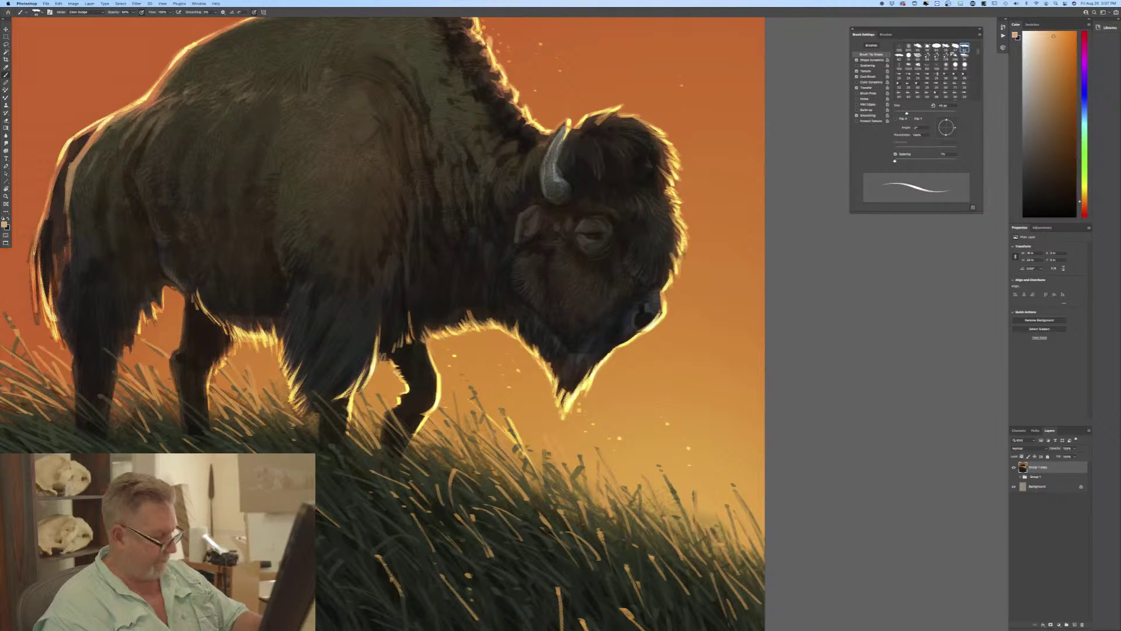
pyautogui.moveTo(508, 450)
pyautogui.mouseDown()
pyautogui.moveTo(490, 429)
pyautogui.moveTo(497, 440)
pyautogui.mouseUp()
pyautogui.moveTo(498, 441); pyautogui.dragTo(488, 428)
pyautogui.moveTo(671, 511)
pyautogui.mouseDown()
pyautogui.moveTo(661, 480)
pyautogui.moveTo(652, 489)
pyautogui.moveTo(641, 470)
pyautogui.moveTo(638, 496)
pyautogui.mouseUp()
pyautogui.moveTo(653, 519)
pyautogui.mouseDown()
pyautogui.moveTo(610, 472)
pyautogui.moveTo(581, 471)
pyautogui.moveTo(592, 478)
pyautogui.mouseUp()
pyautogui.moveTo(660, 524); pyautogui.dragTo(635, 492)
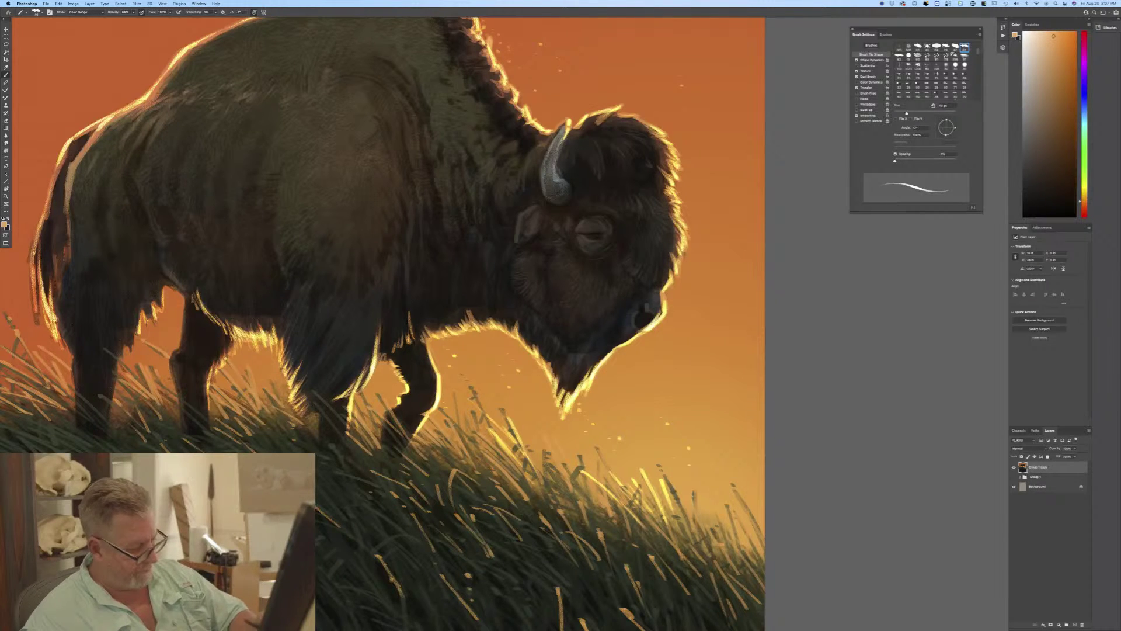
# Extend the glowing grass blades toward the painting's right edge and fill in more lit blades beneath the bison's chin.
pyautogui.moveTo(706, 538); pyautogui.dragTo(692, 482)
pyautogui.moveTo(718, 519); pyautogui.dragTo(713, 499)
pyautogui.moveTo(725, 538)
pyautogui.mouseDown()
pyautogui.moveTo(715, 527)
pyautogui.moveTo(701, 543)
pyautogui.moveTo(672, 508)
pyautogui.mouseUp()
pyautogui.moveTo(682, 529); pyautogui.dragTo(667, 506)
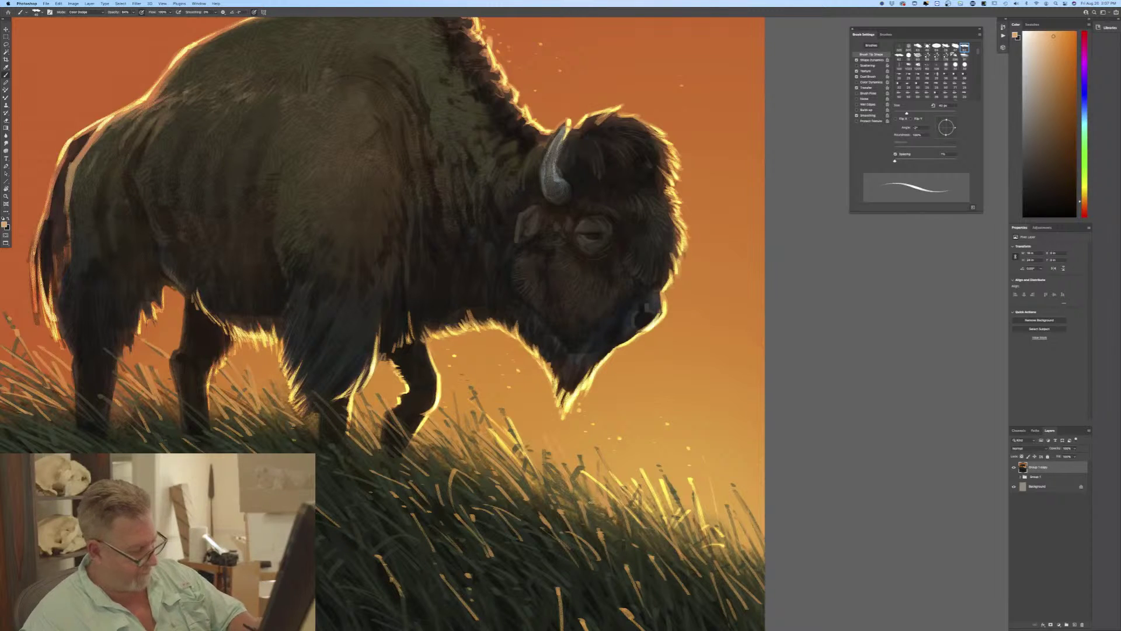
pyautogui.moveTo(536, 465); pyautogui.dragTo(526, 451)
pyautogui.moveTo(575, 484); pyautogui.dragTo(550, 450)
pyautogui.moveTo(527, 457); pyautogui.dragTo(513, 427)
pyautogui.moveTo(586, 481)
pyautogui.mouseDown()
pyautogui.moveTo(543, 439)
pyautogui.moveTo(529, 456)
pyautogui.moveTo(560, 458)
pyautogui.mouseUp()
pyautogui.moveTo(599, 499); pyautogui.dragTo(590, 440)
pyautogui.moveTo(610, 522); pyautogui.dragTo(602, 493)
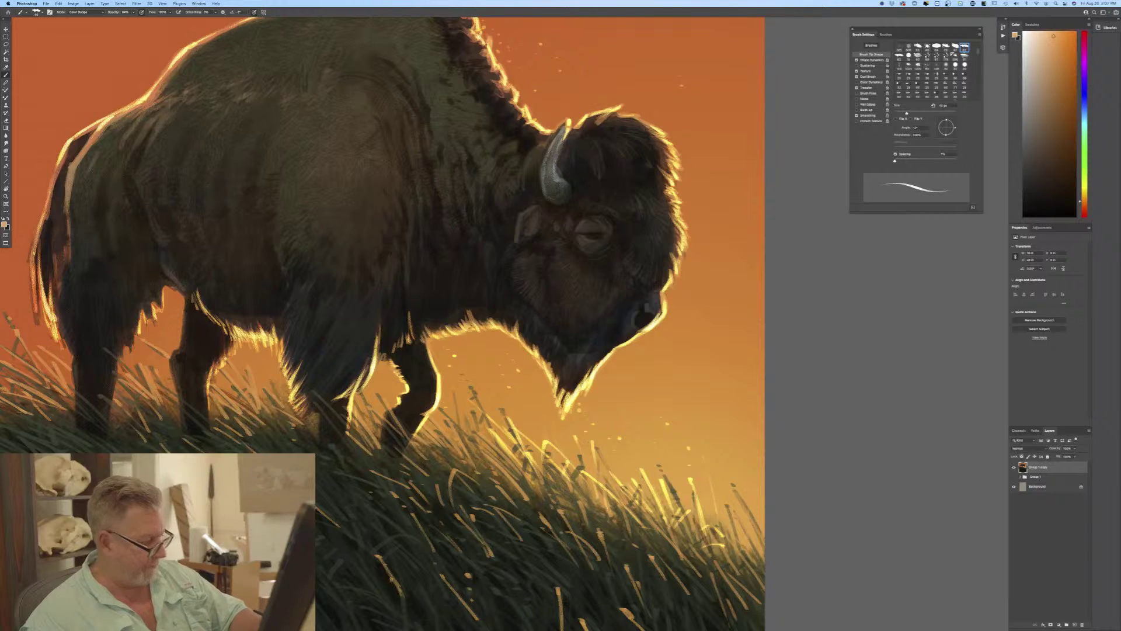
# Paint taller glowing grass stalks rising against the sky along the right part of the hillcrest.
pyautogui.moveTo(633, 451); pyautogui.dragTo(626, 424)
pyautogui.moveTo(640, 535); pyautogui.dragTo(634, 485)
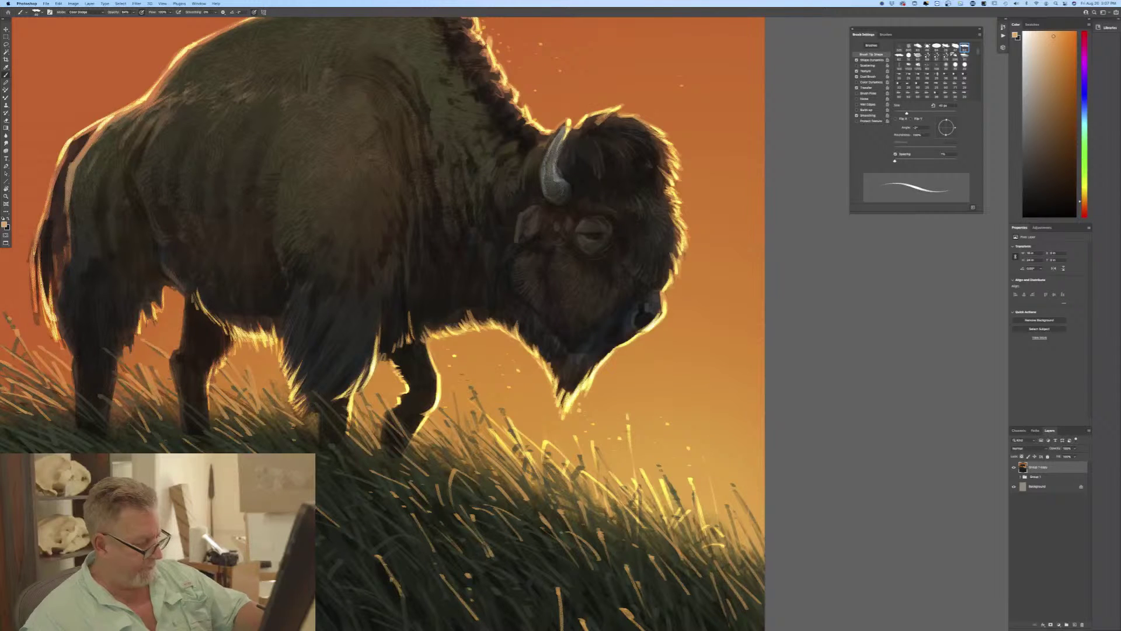
pyautogui.moveTo(634, 461); pyautogui.dragTo(629, 448)
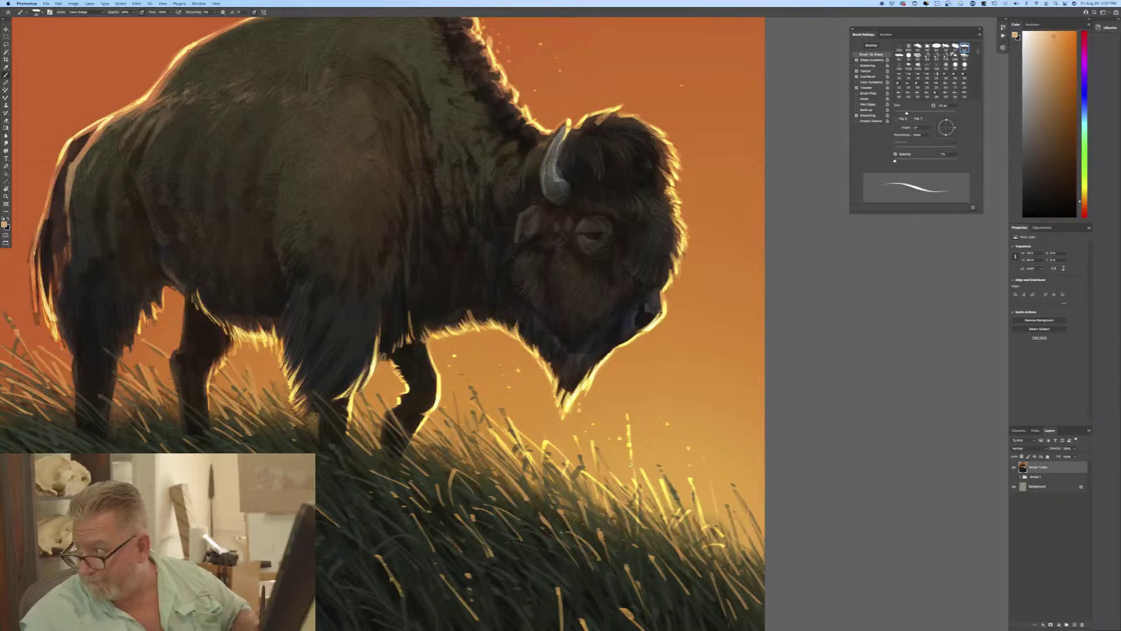
pyautogui.moveTo(657, 468); pyautogui.dragTo(651, 456)
pyautogui.moveTo(666, 517); pyautogui.dragTo(639, 450)
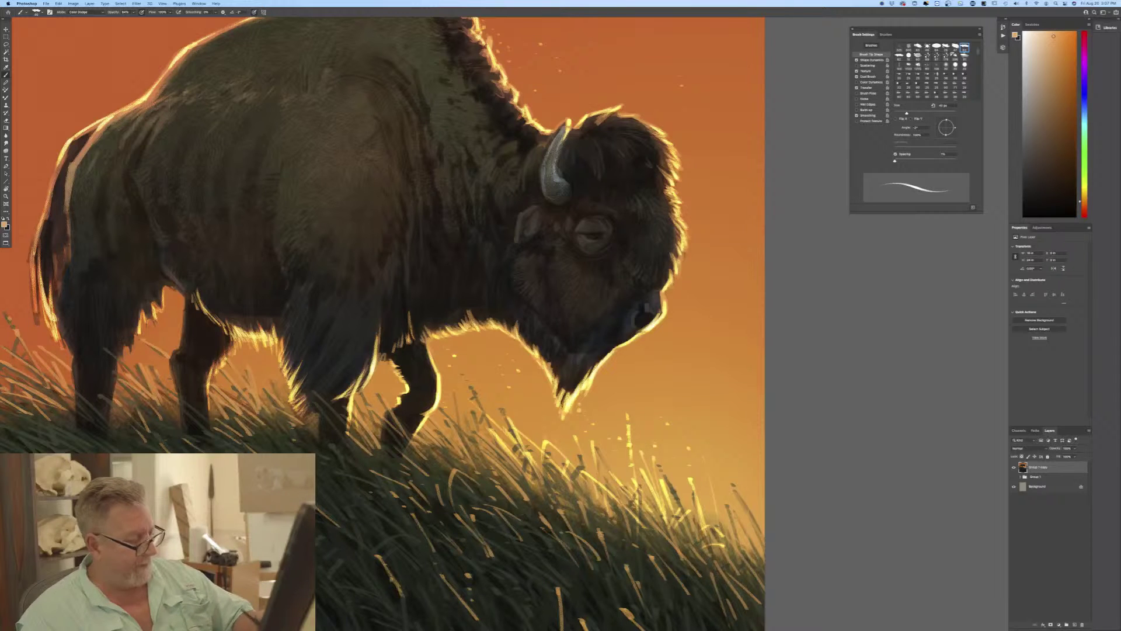
pyautogui.moveTo(743, 547)
pyautogui.mouseDown()
pyautogui.moveTo(762, 487)
pyautogui.moveTo(738, 442)
pyautogui.mouseUp()
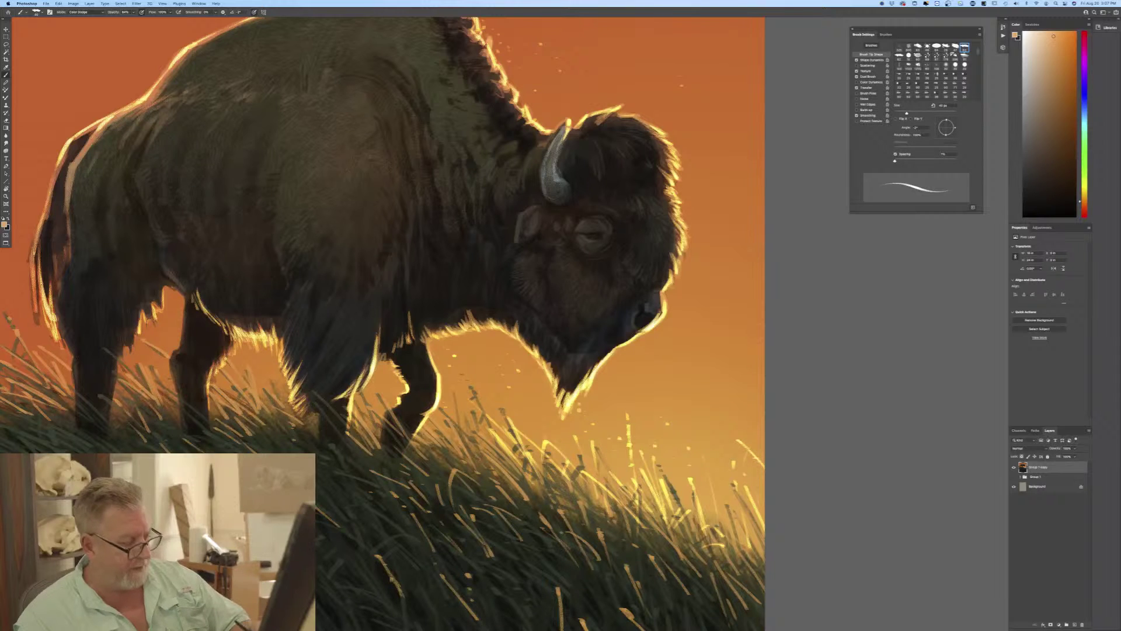
pyautogui.moveTo(750, 502); pyautogui.dragTo(742, 495)
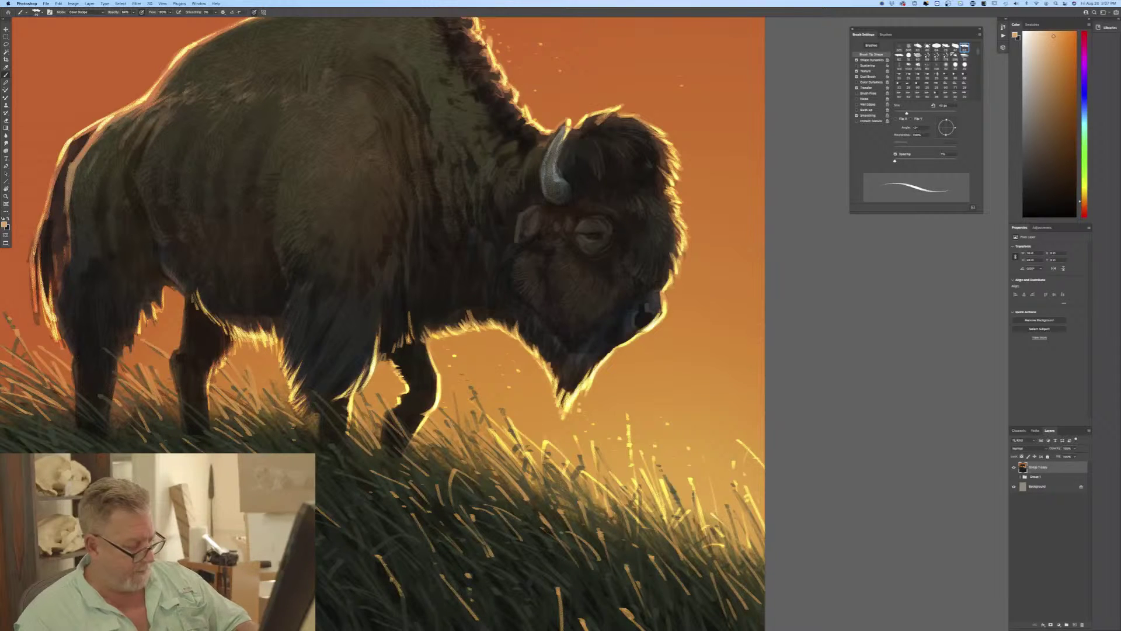
# Brighten scattered grass blades slightly farther down the slope below the lit crest.
pyautogui.moveTo(600, 508); pyautogui.dragTo(565, 479)
pyautogui.moveTo(581, 494); pyautogui.dragTo(556, 480)
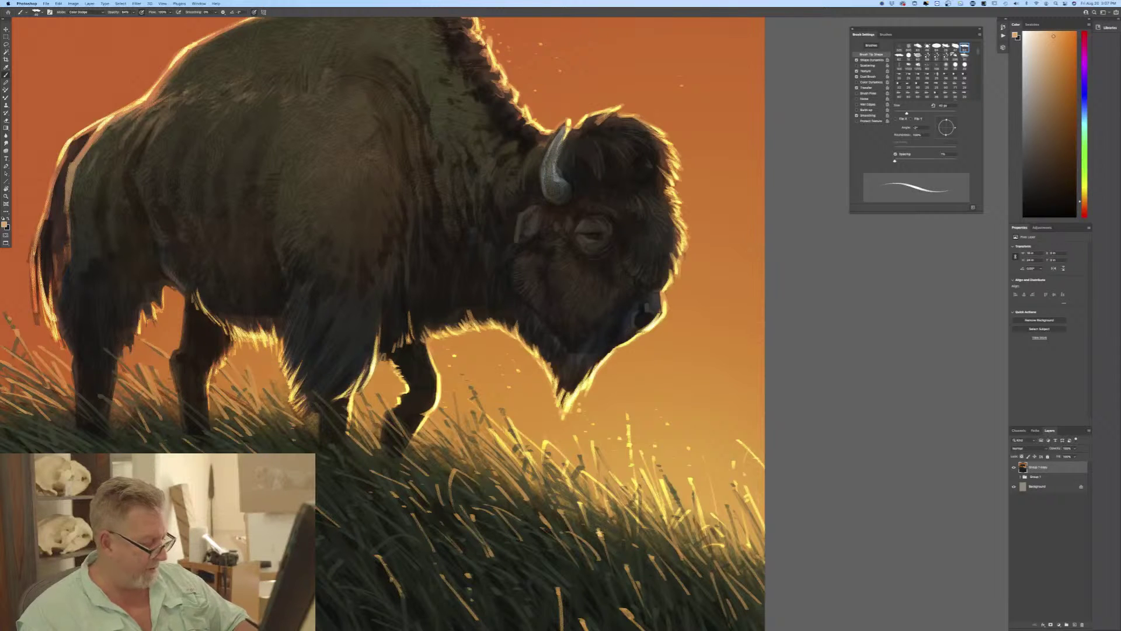
pyautogui.moveTo(608, 555); pyautogui.dragTo(597, 535)
pyautogui.moveTo(662, 572); pyautogui.dragTo(650, 555)
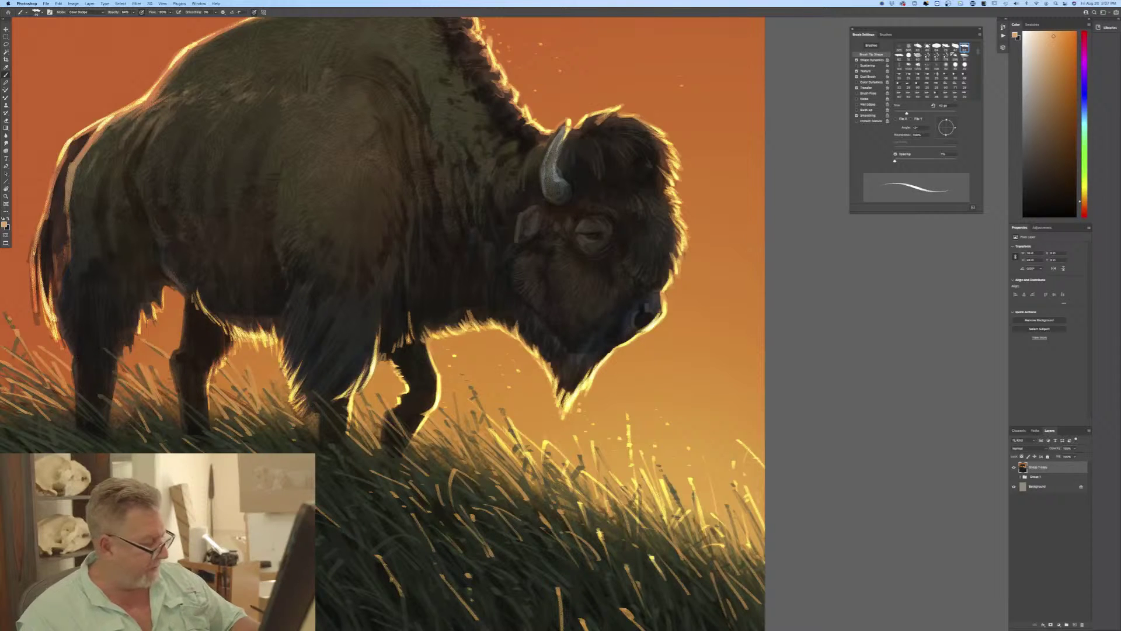
# Paint glowing highlights on the grass blades around and just ahead of the bison's raised front leg, including the curved blade.
pyautogui.moveTo(529, 501)
pyautogui.mouseDown()
pyautogui.moveTo(489, 456)
pyautogui.moveTo(470, 401)
pyautogui.mouseUp()
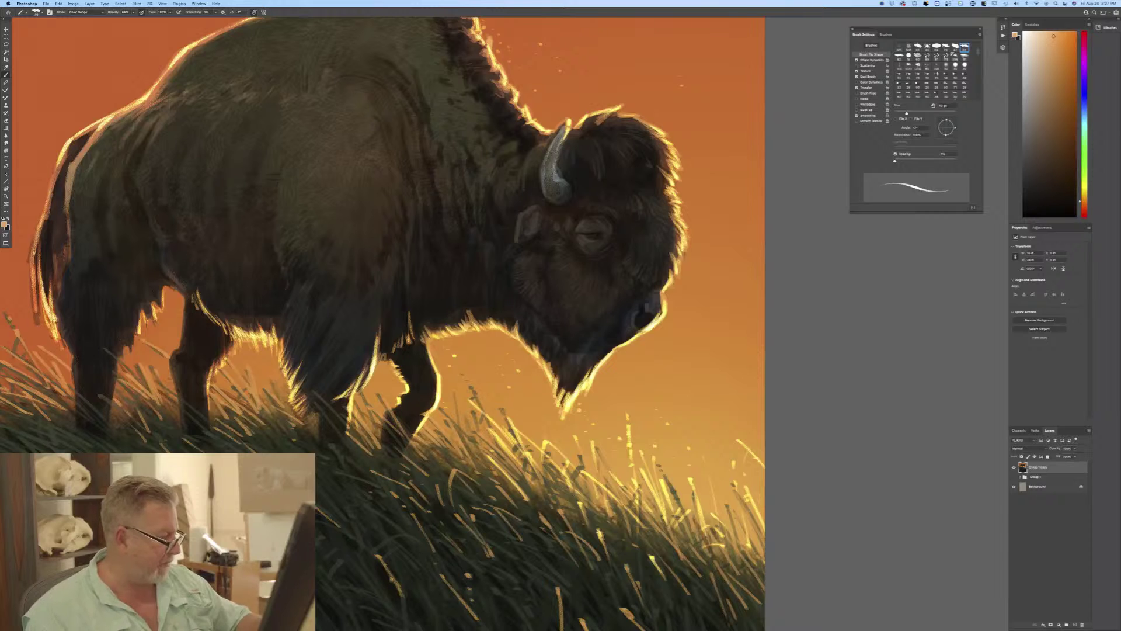
pyautogui.moveTo(459, 452); pyautogui.dragTo(458, 405)
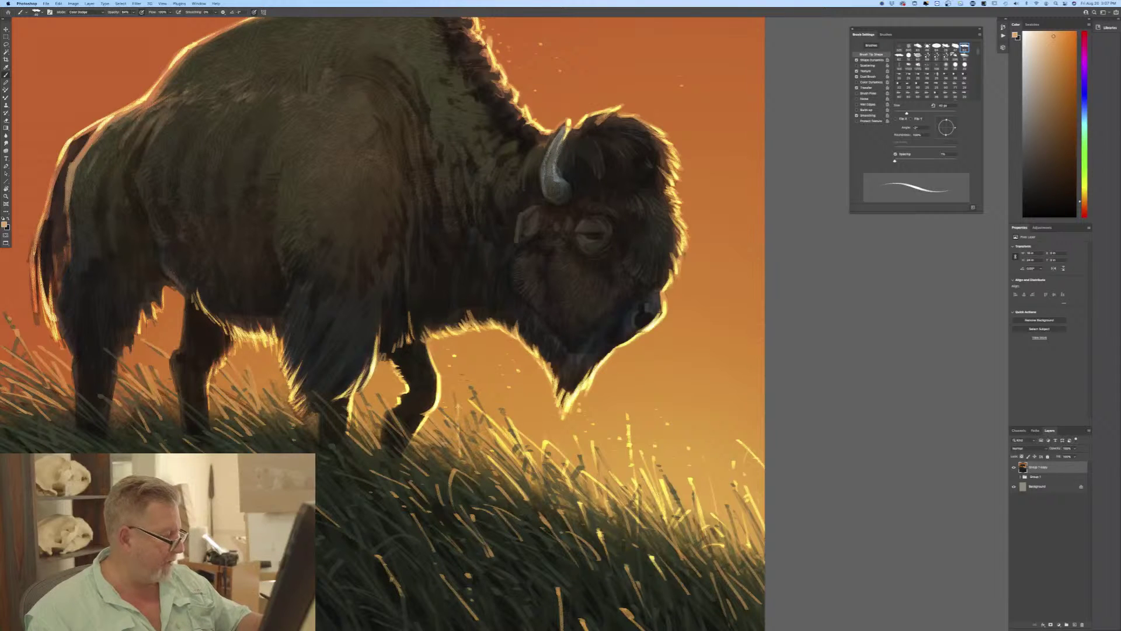
pyautogui.moveTo(443, 443); pyautogui.dragTo(438, 422)
pyautogui.moveTo(438, 466)
pyautogui.mouseDown()
pyautogui.moveTo(400, 422)
pyautogui.moveTo(350, 418)
pyautogui.moveTo(362, 435)
pyautogui.mouseUp()
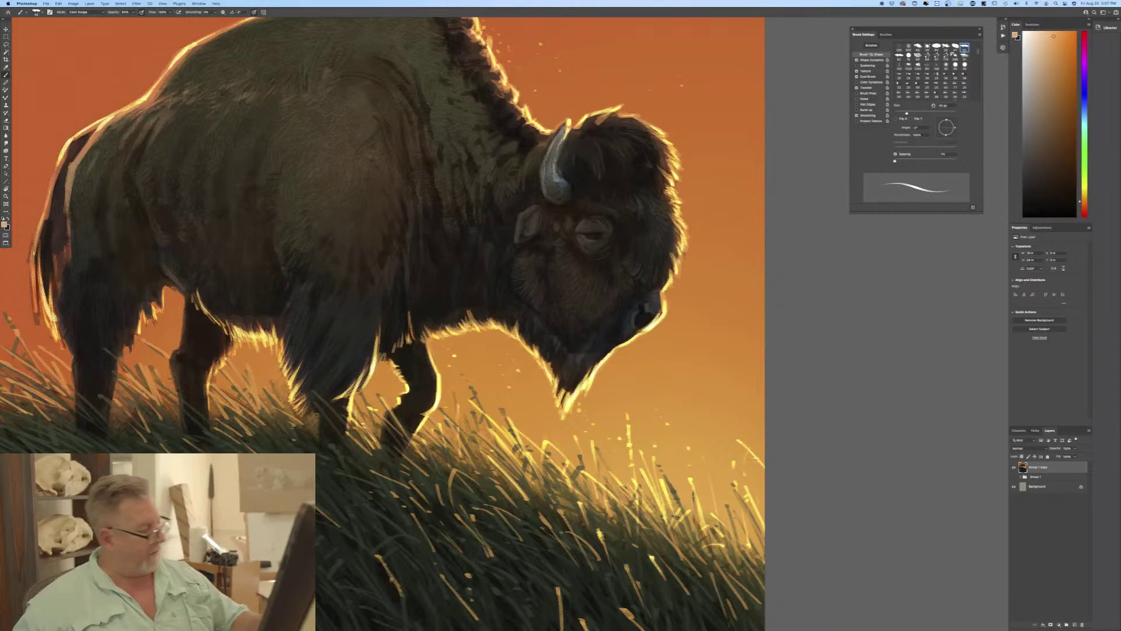
pyautogui.moveTo(472, 439); pyautogui.dragTo(463, 413)
pyautogui.moveTo(478, 460); pyautogui.dragTo(472, 439)
pyautogui.moveTo(491, 484); pyautogui.dragTo(468, 456)
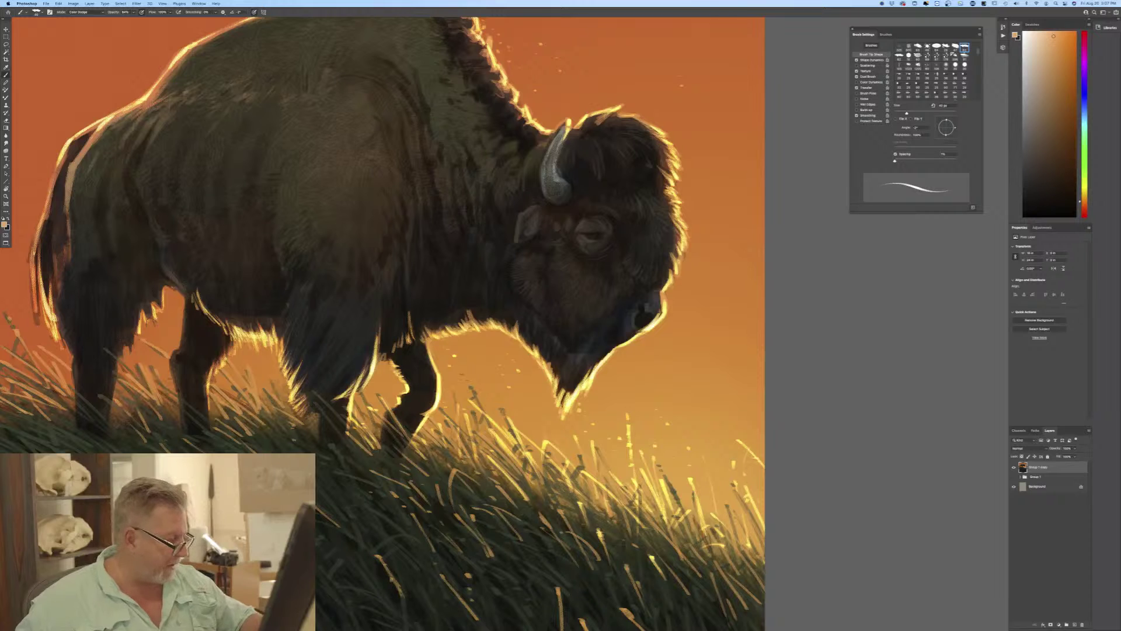
pyautogui.moveTo(513, 507)
pyautogui.mouseDown()
pyautogui.moveTo(492, 485)
pyautogui.moveTo(453, 478)
pyautogui.moveTo(451, 493)
pyautogui.mouseUp()
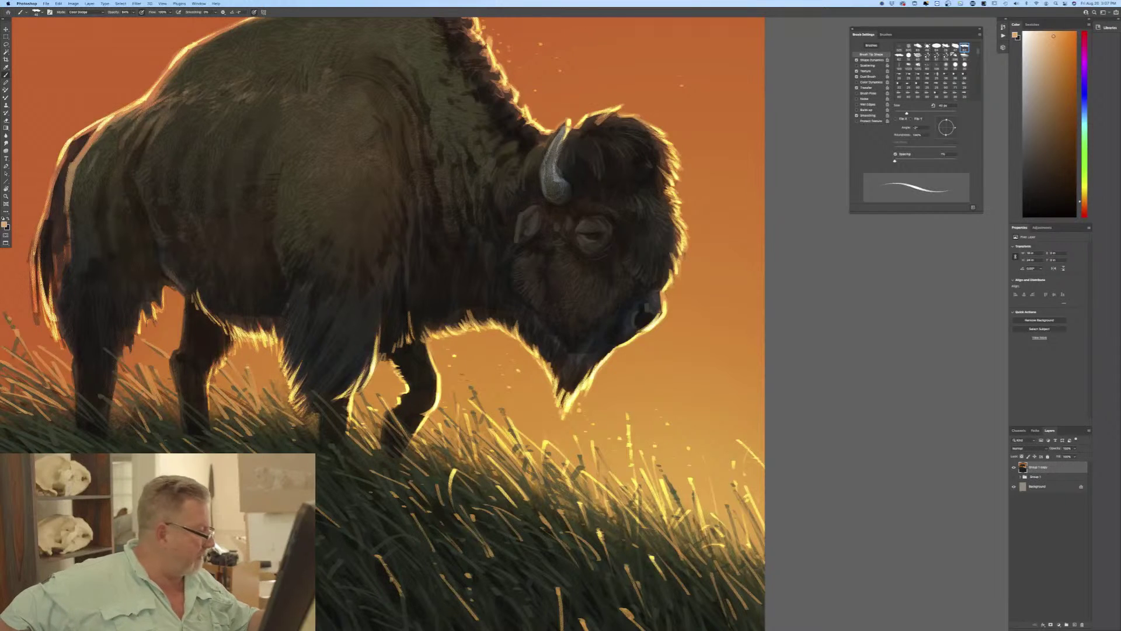
# Add glowing highlights to the grass blades between the bison's front and hind legs and behind the rear leg.
pyautogui.moveTo(253, 377); pyautogui.dragTo(245, 366)
pyautogui.moveTo(266, 416)
pyautogui.mouseDown()
pyautogui.moveTo(247, 368)
pyautogui.moveTo(269, 403)
pyautogui.mouseUp()
pyautogui.moveTo(317, 433); pyautogui.dragTo(307, 422)
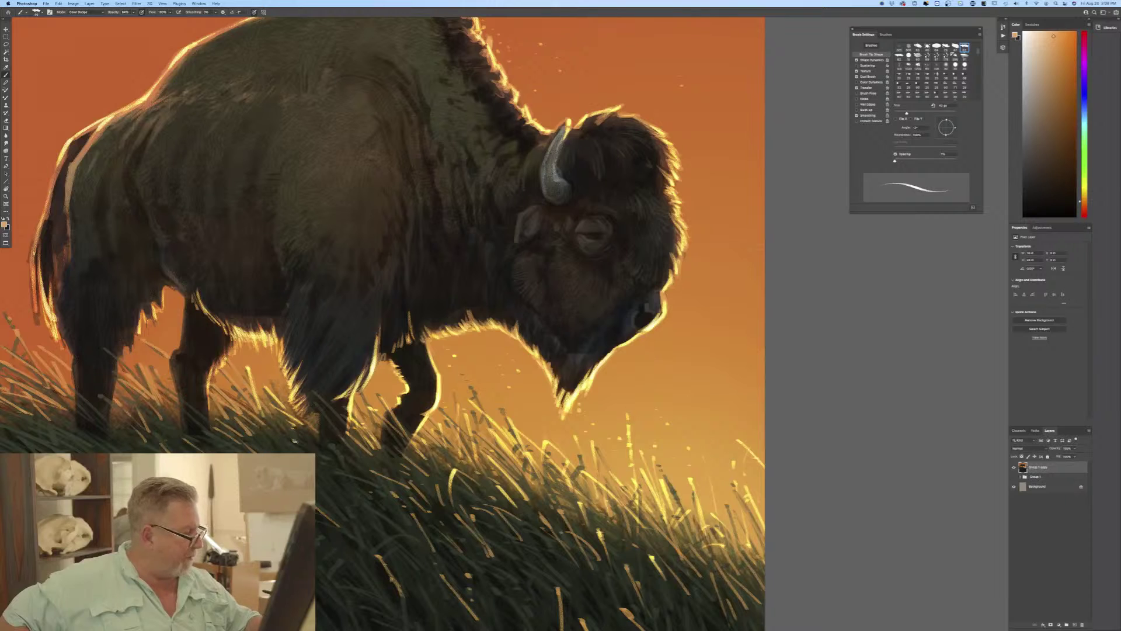
pyautogui.moveTo(252, 423); pyautogui.dragTo(210, 394)
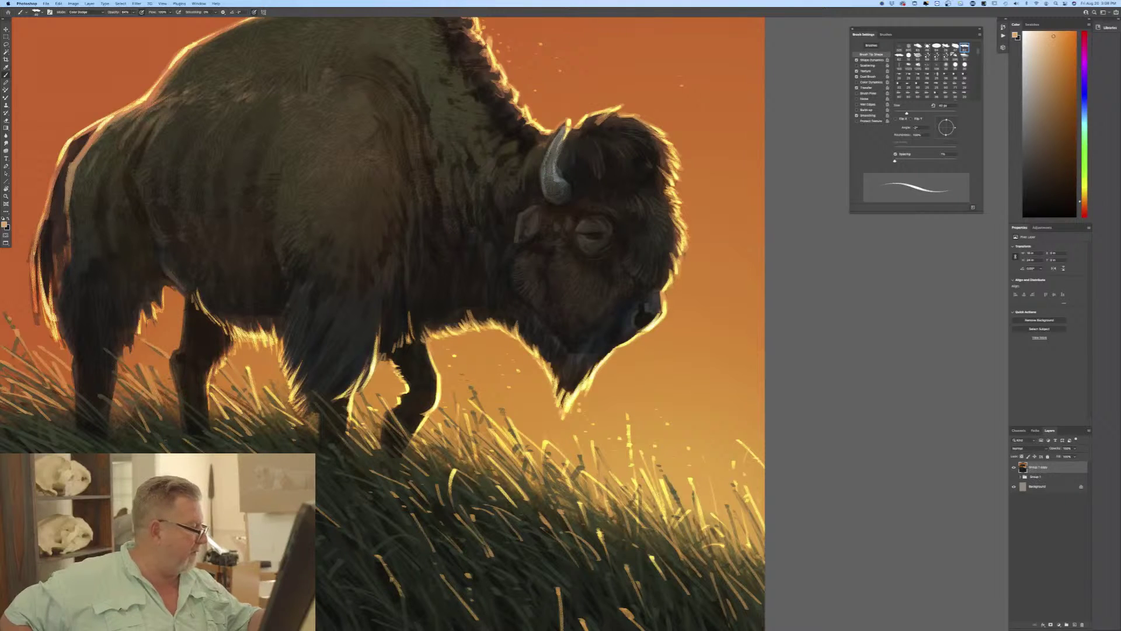
pyautogui.moveTo(166, 357); pyautogui.dragTo(148, 344)
pyautogui.moveTo(257, 409); pyautogui.dragTo(228, 362)
pyautogui.moveTo(252, 438); pyautogui.dragTo(222, 420)
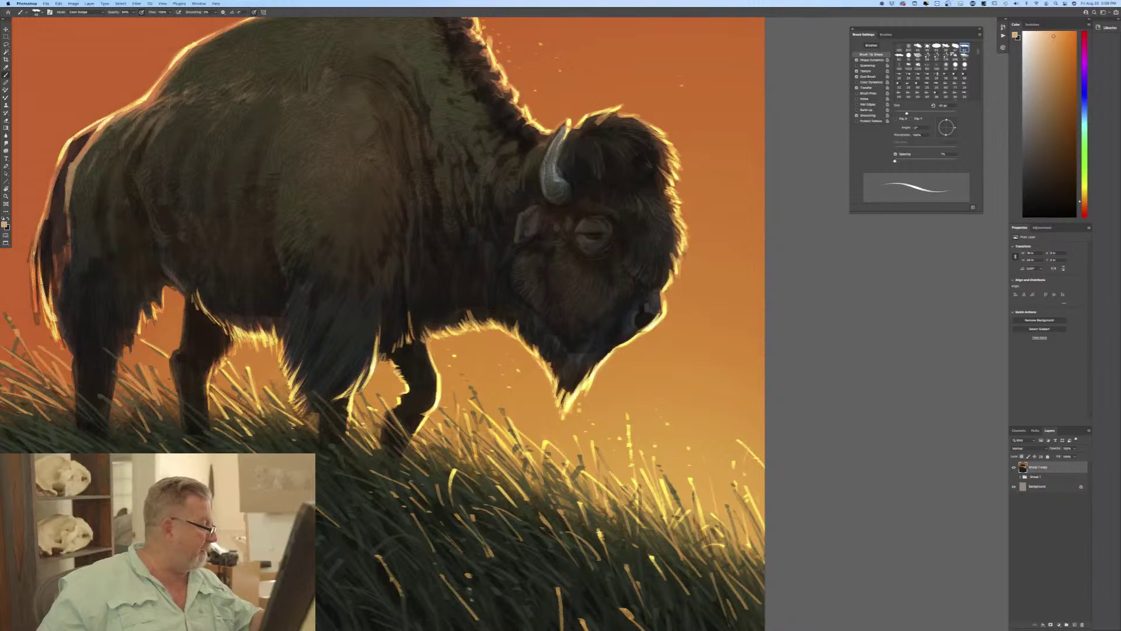
pyautogui.moveTo(157, 409)
pyautogui.mouseDown()
pyautogui.moveTo(135, 357)
pyautogui.moveTo(160, 396)
pyautogui.mouseUp()
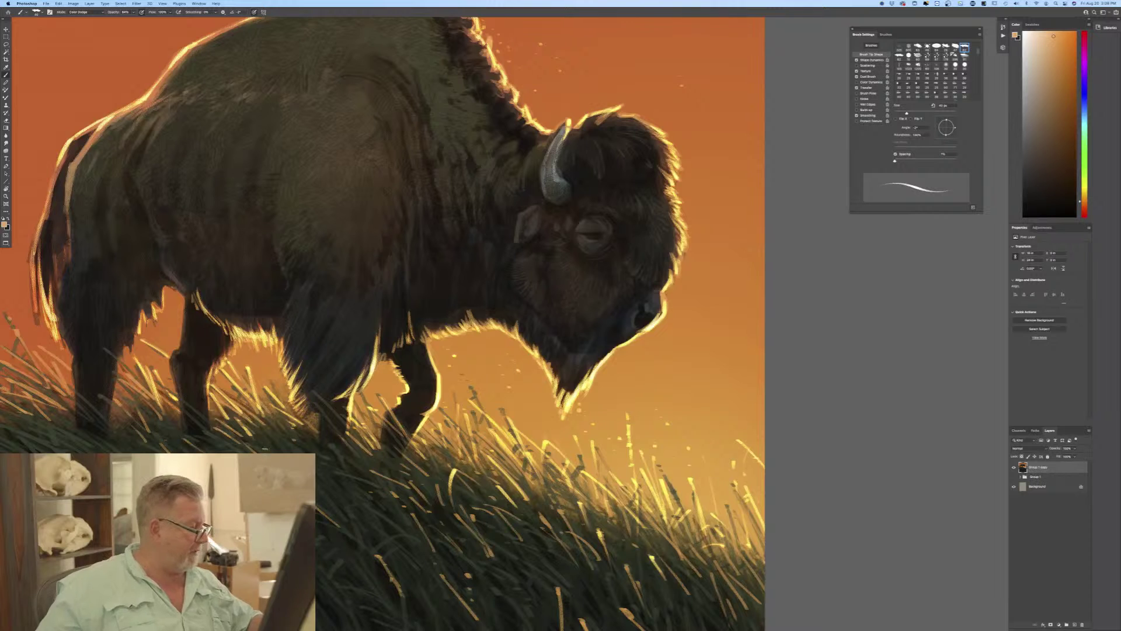
pyautogui.moveTo(268, 450); pyautogui.dragTo(250, 422)
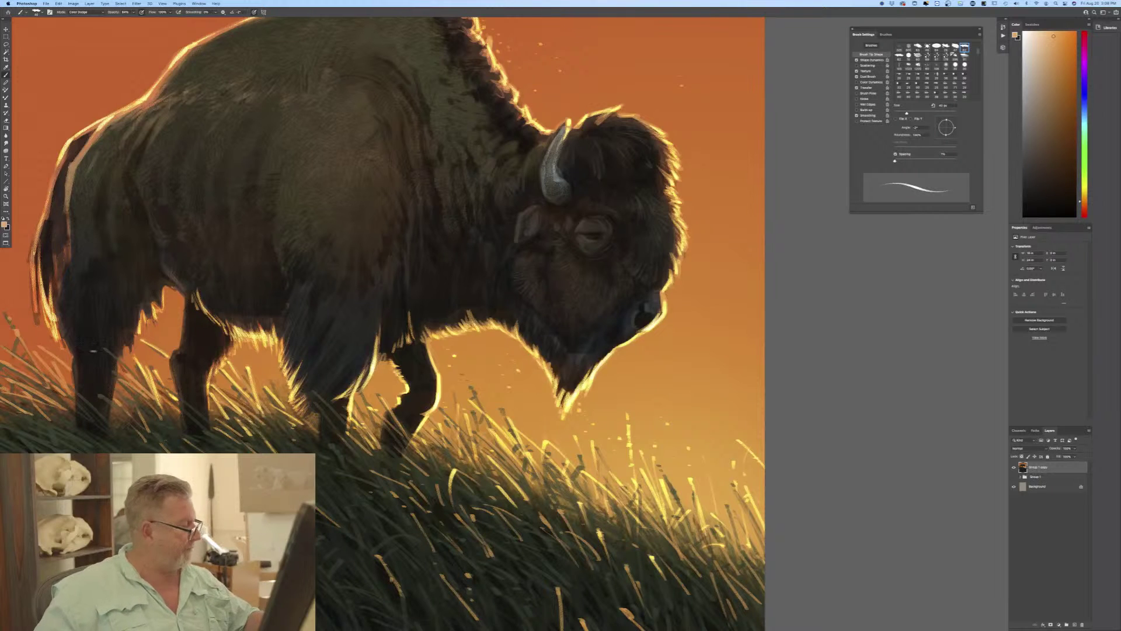
pyautogui.moveTo(68, 363)
pyautogui.mouseDown()
pyautogui.moveTo(41, 346)
pyautogui.moveTo(50, 358)
pyautogui.mouseUp()
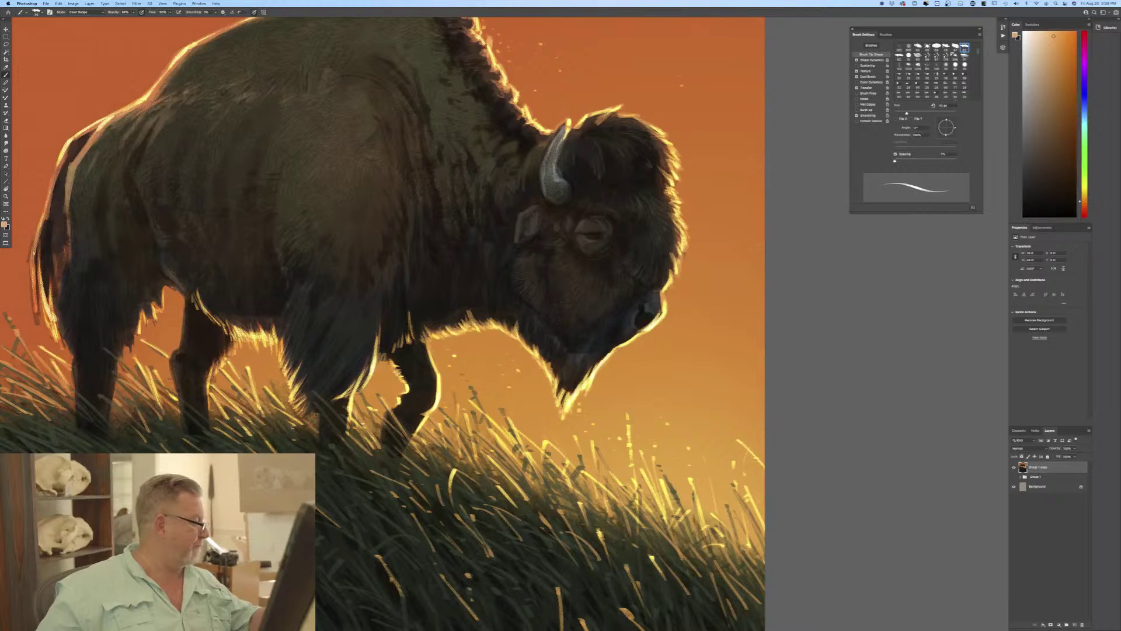
pyautogui.press('super+0')
pyautogui.press('super+minus')
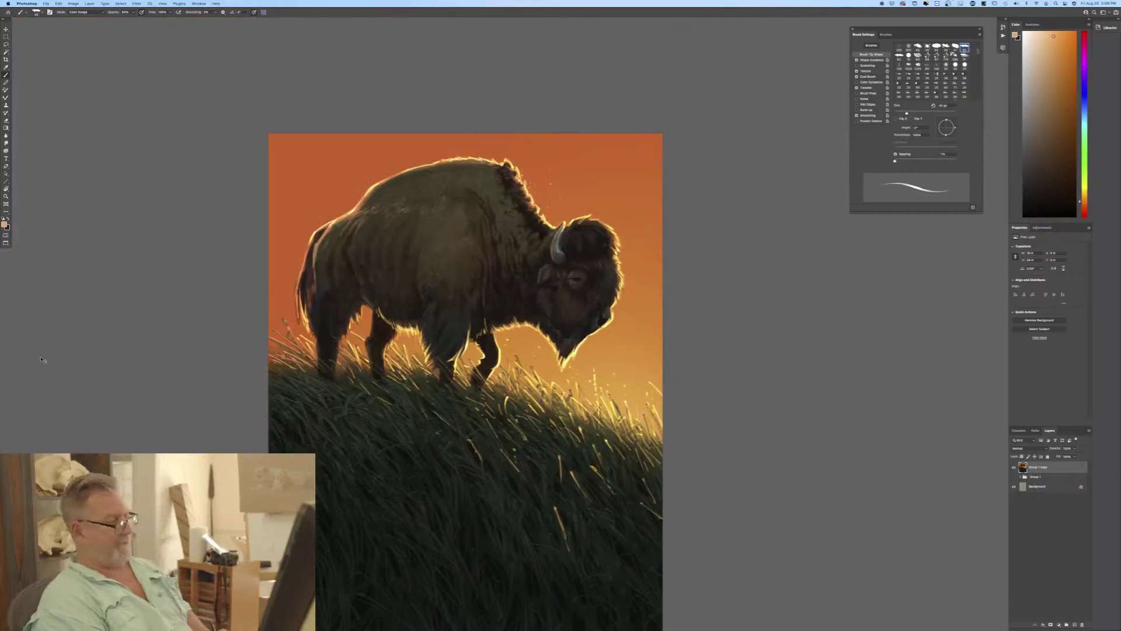
pyautogui.press('super+equal')
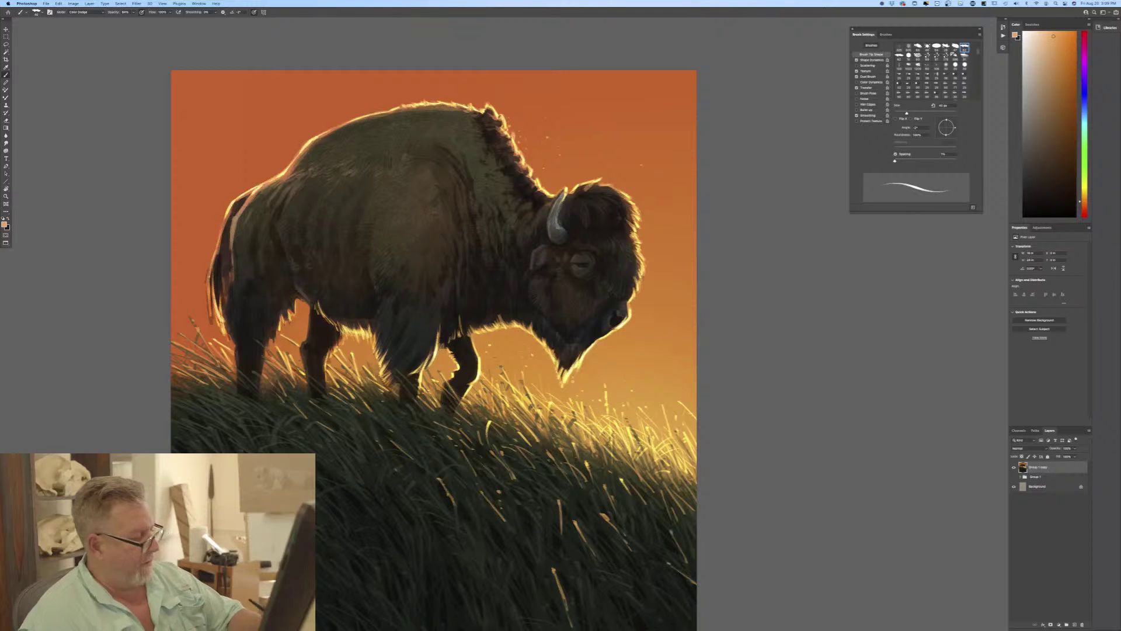
pyautogui.press('super+minus')
pyautogui.press('super+minus')
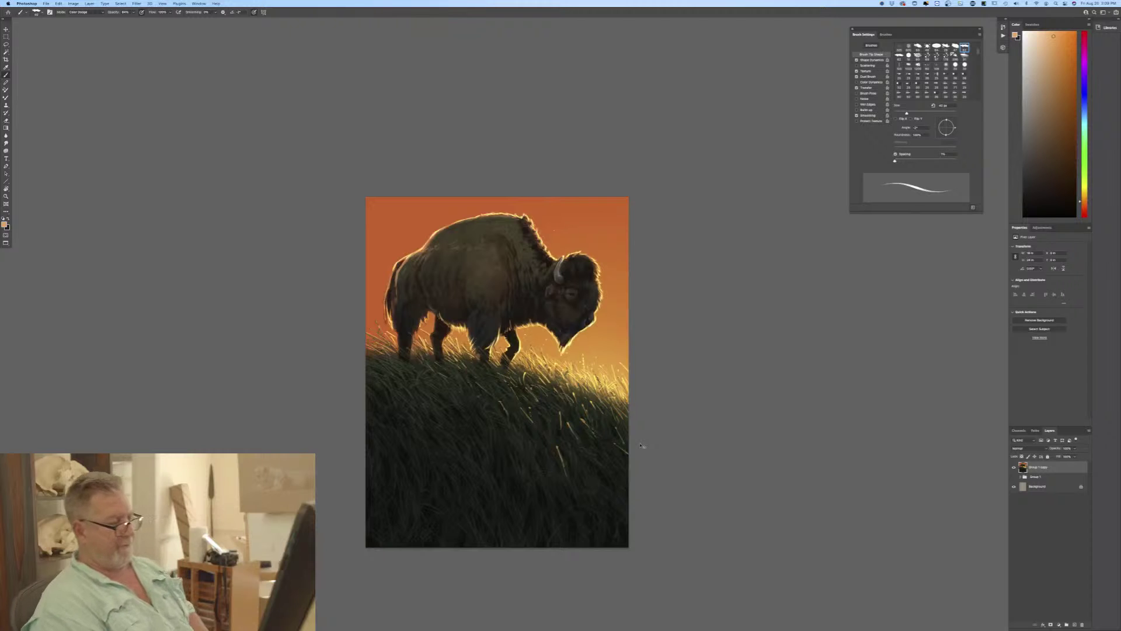
pyautogui.press('super+plus')
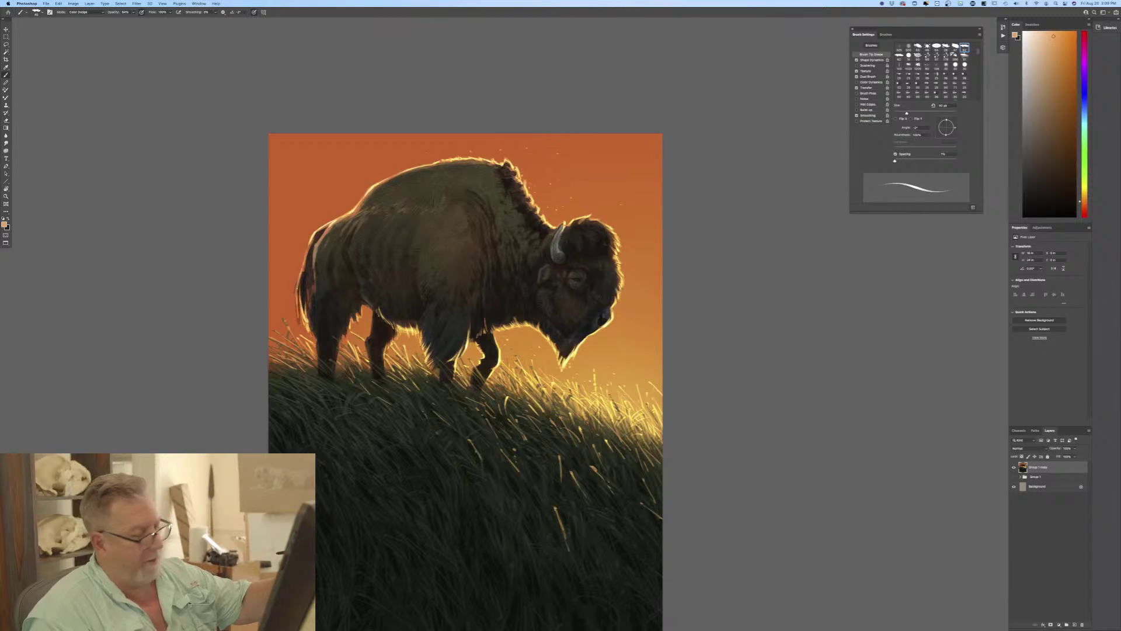
# Toggle the merged copy's visibility to compare the painting with and without the glowing rim light and grass, at two view sizes.
pyautogui.click(1014, 468)
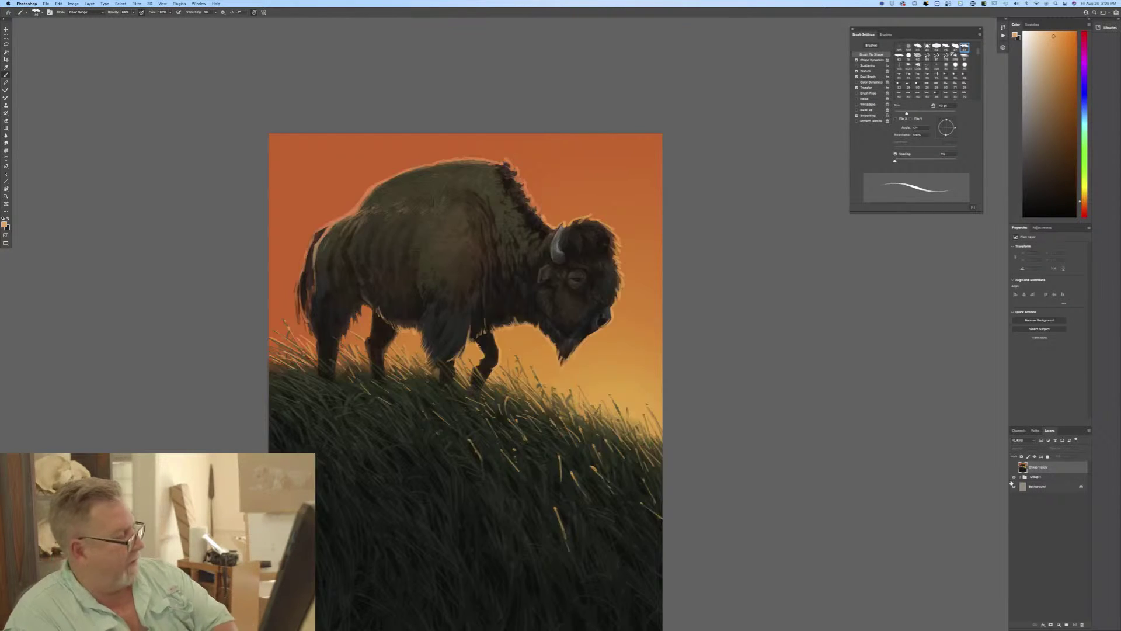
pyautogui.click(1014, 468)
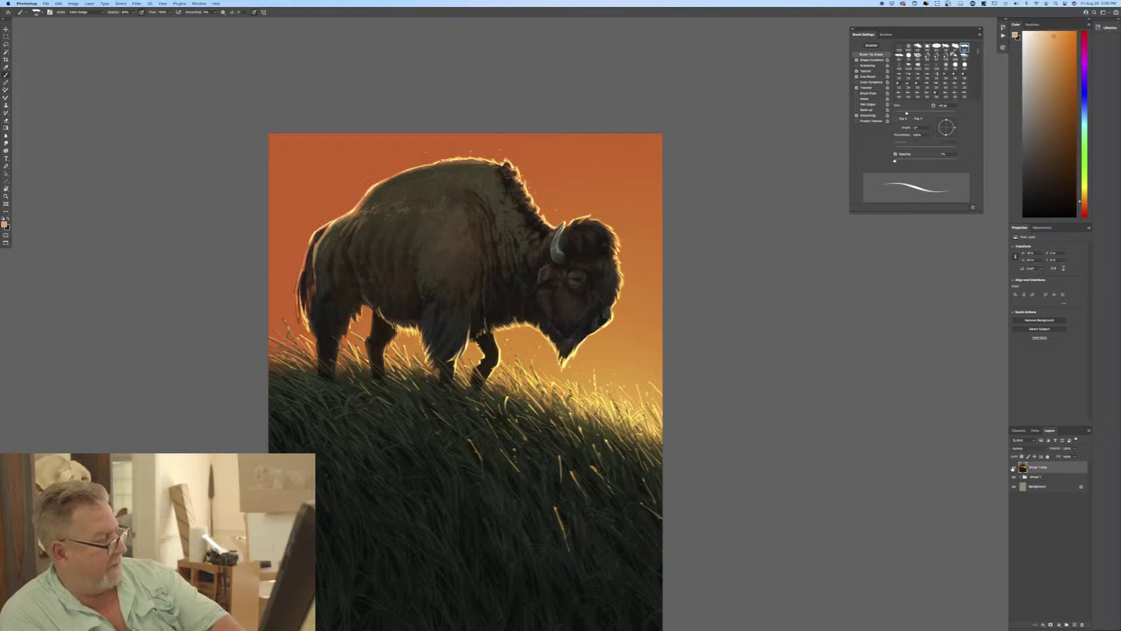
pyautogui.click(1014, 468)
pyautogui.click(1013, 468)
pyautogui.click(1013, 469)
pyautogui.click(1014, 468)
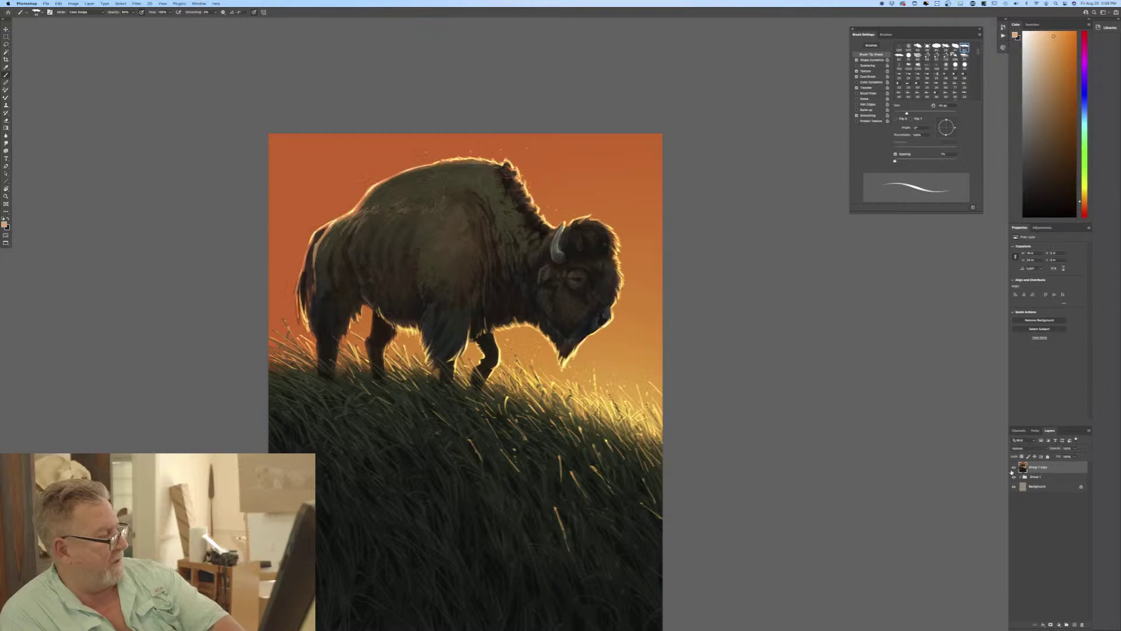
pyautogui.press('super+equal')
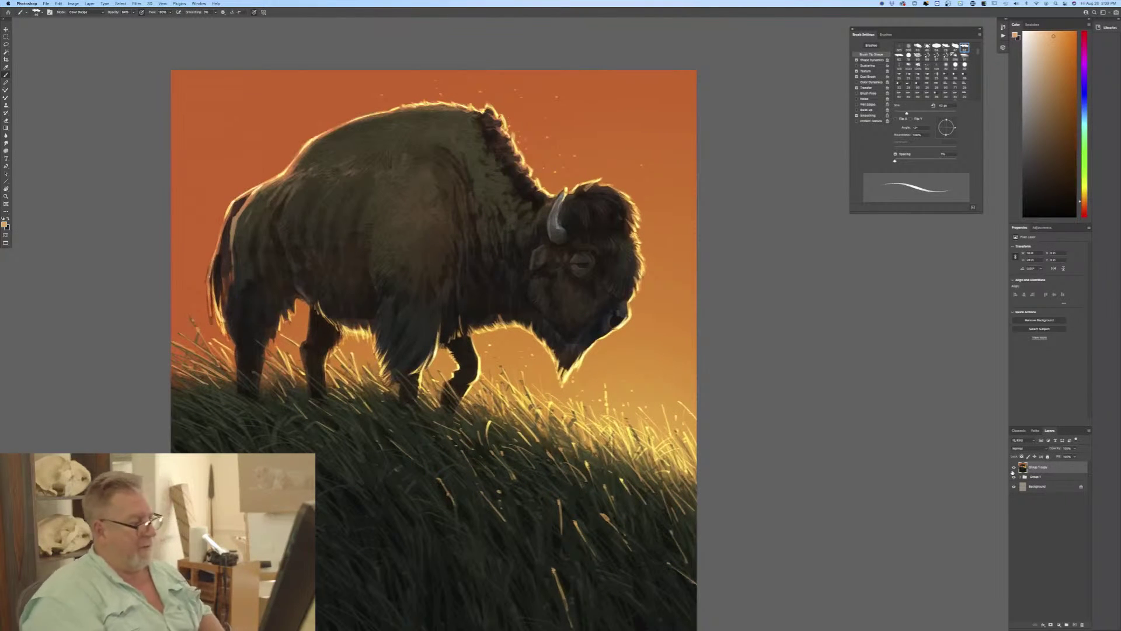
pyautogui.click(1014, 468)
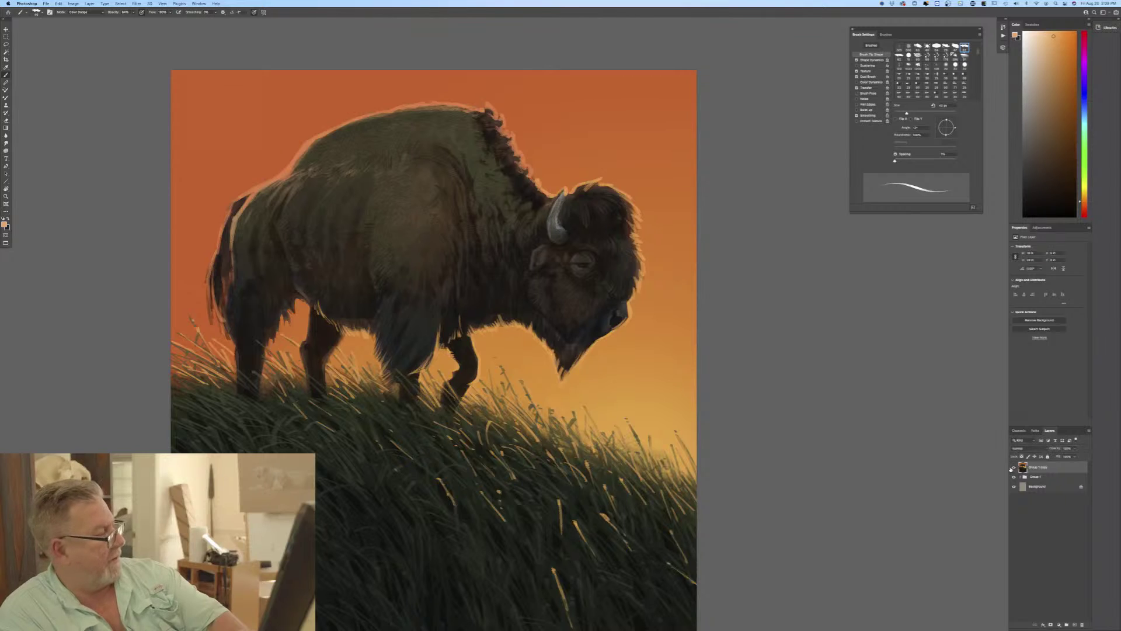
pyautogui.click(1014, 468)
pyautogui.click(1014, 468)
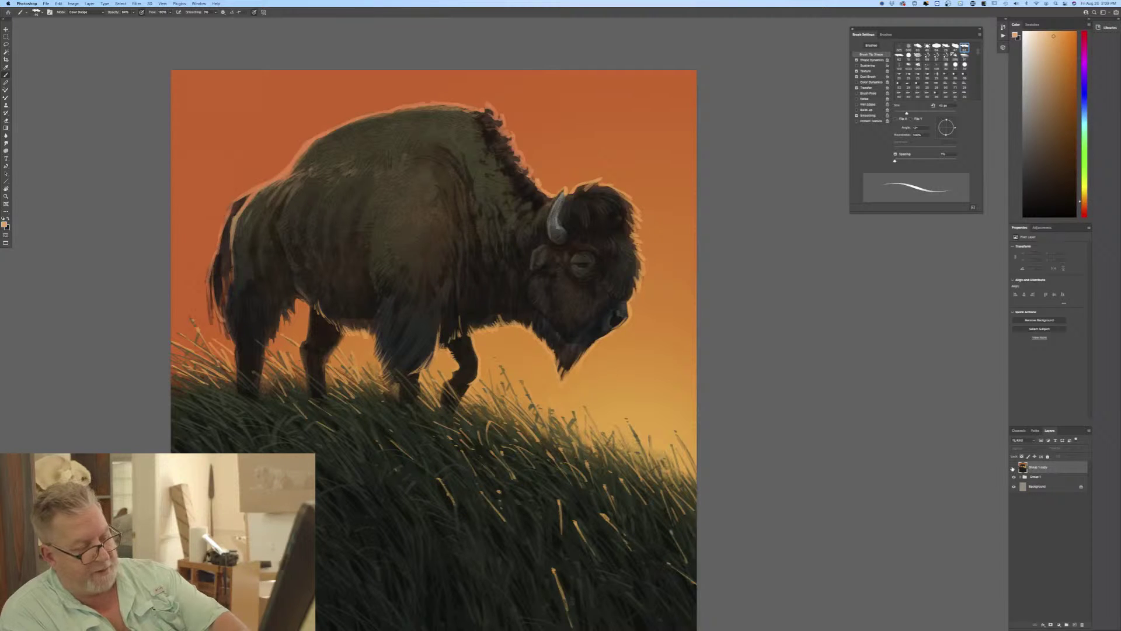
pyautogui.click(1013, 467)
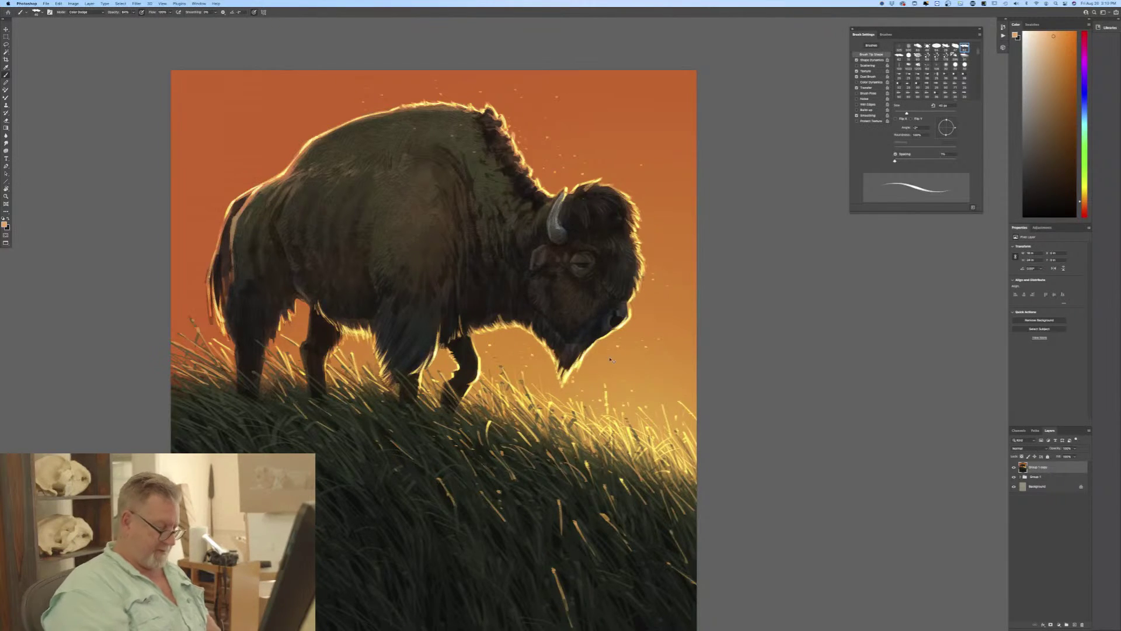
# Brighten more grass blades along the right part of the hillcrest below the bison's head.
pyautogui.press('super+minus')
pyautogui.press('super+minus')
pyautogui.press('super+plus')
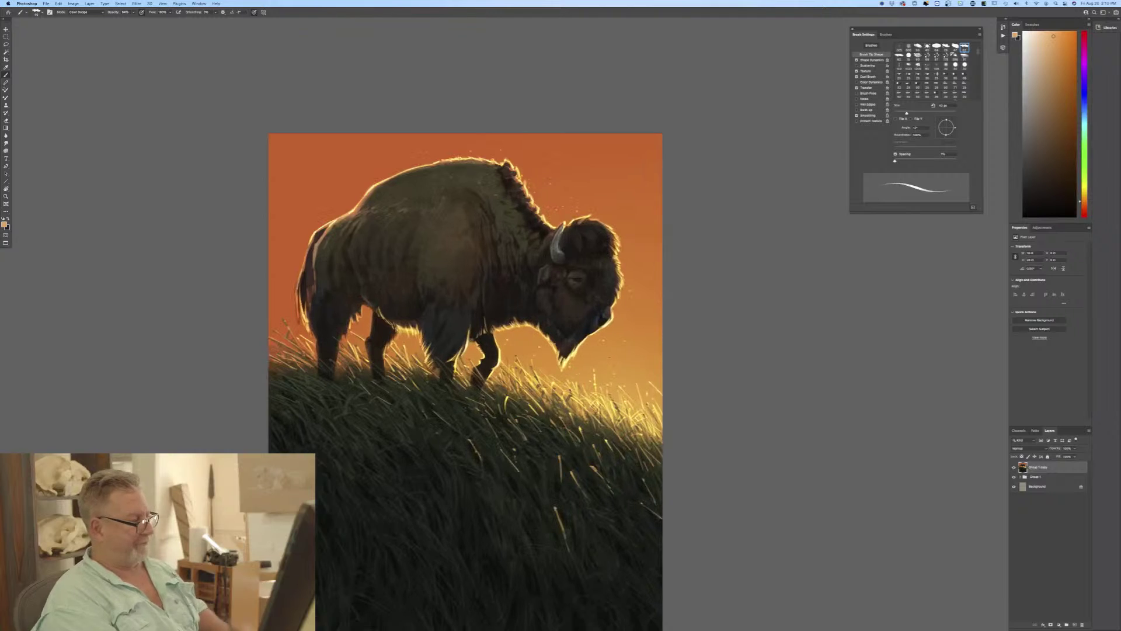
pyautogui.moveTo(223, 418); pyautogui.dragTo(294, 356)
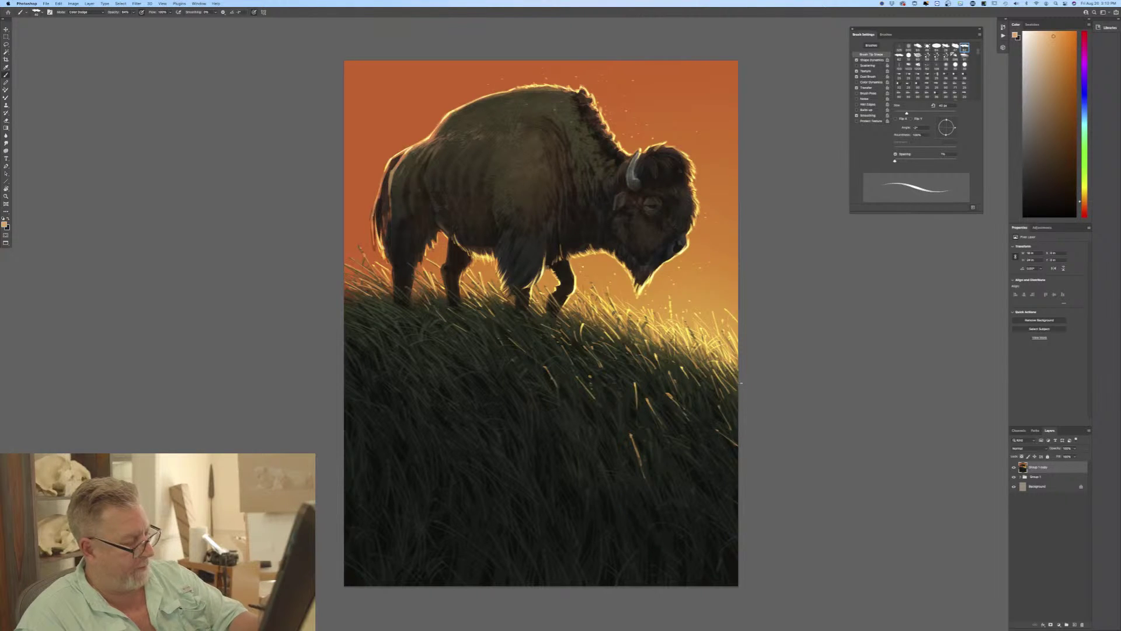
pyautogui.moveTo(699, 369)
pyautogui.mouseDown()
pyautogui.moveTo(693, 352)
pyautogui.moveTo(626, 326)
pyautogui.mouseUp()
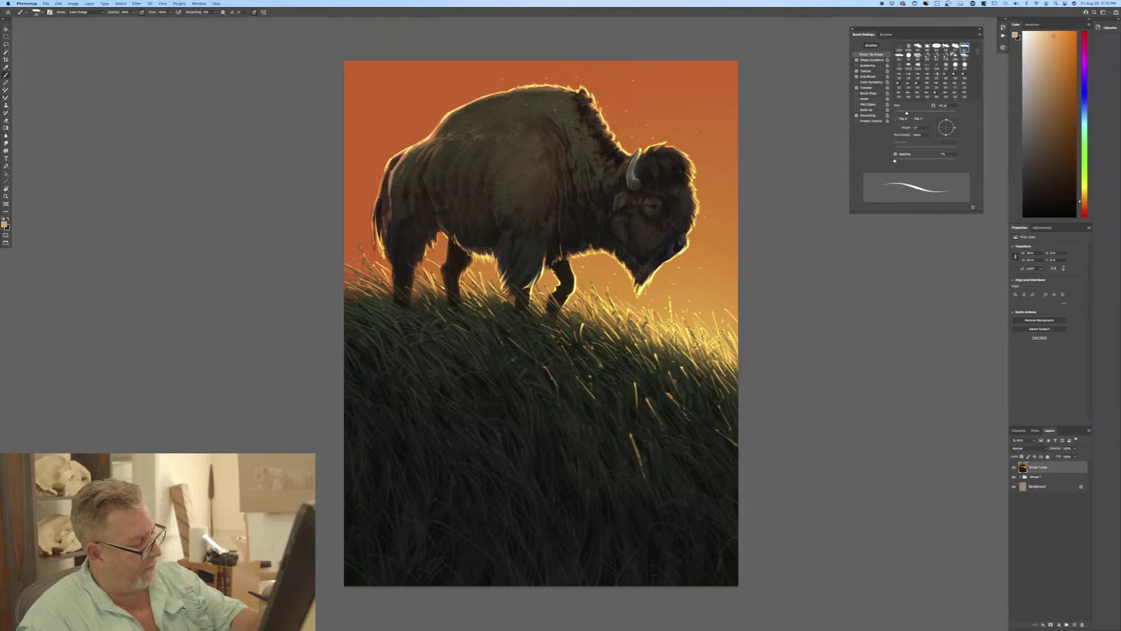
pyautogui.moveTo(706, 364); pyautogui.dragTo(699, 342)
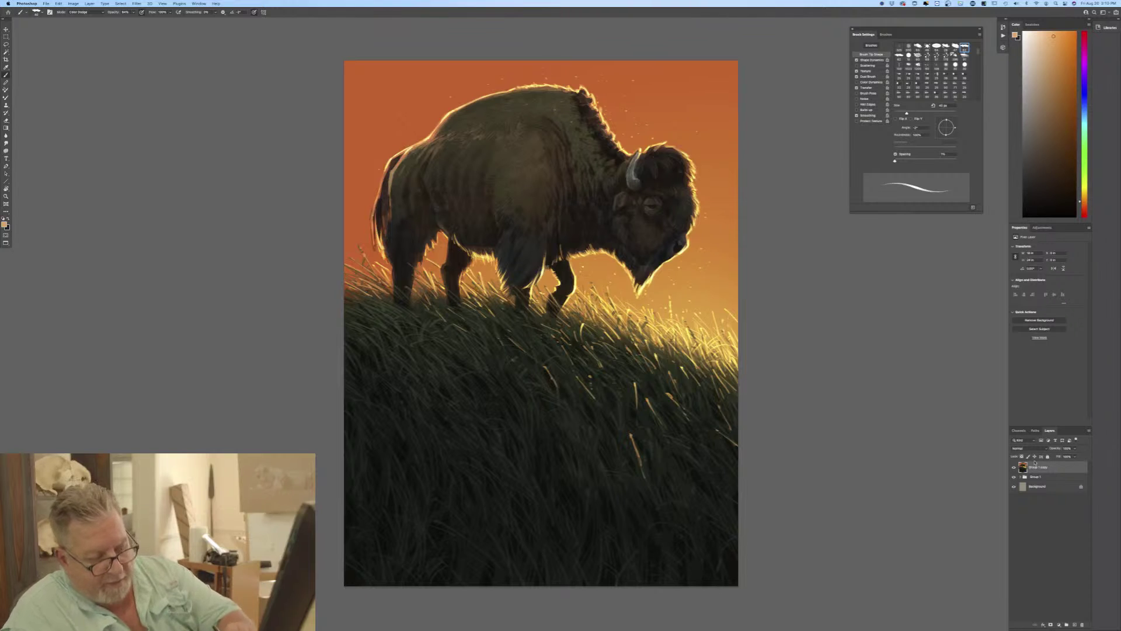
# Duplicate the merged painting layer and shift the painting color to a yellower orange.
pyautogui.moveTo(1034, 462); pyautogui.dragTo(1073, 626)
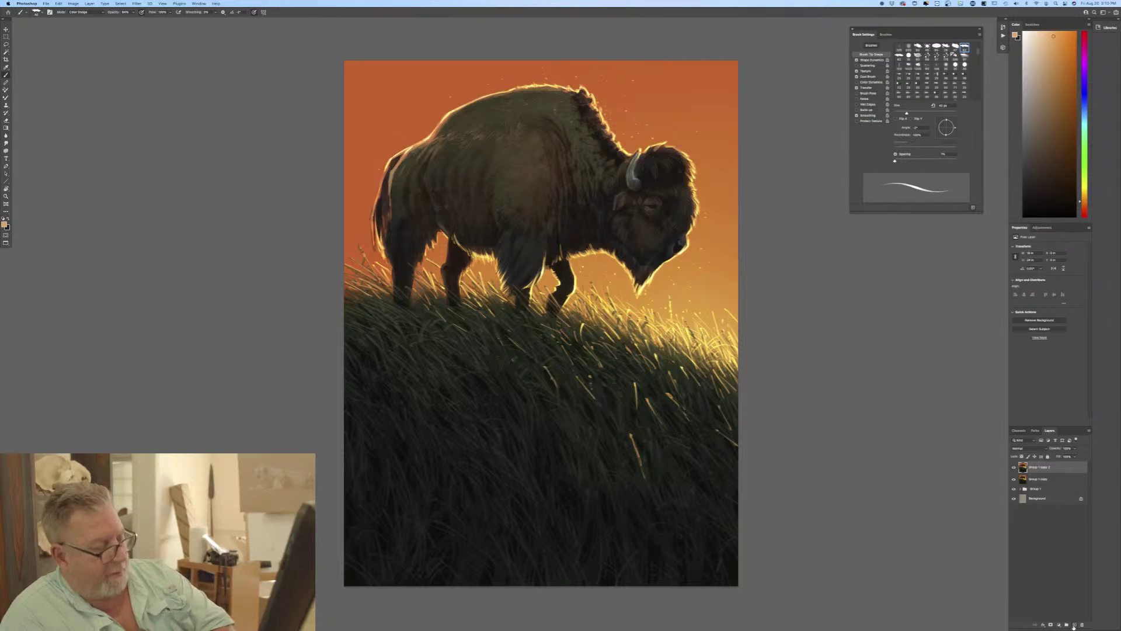
pyautogui.click(5, 224)
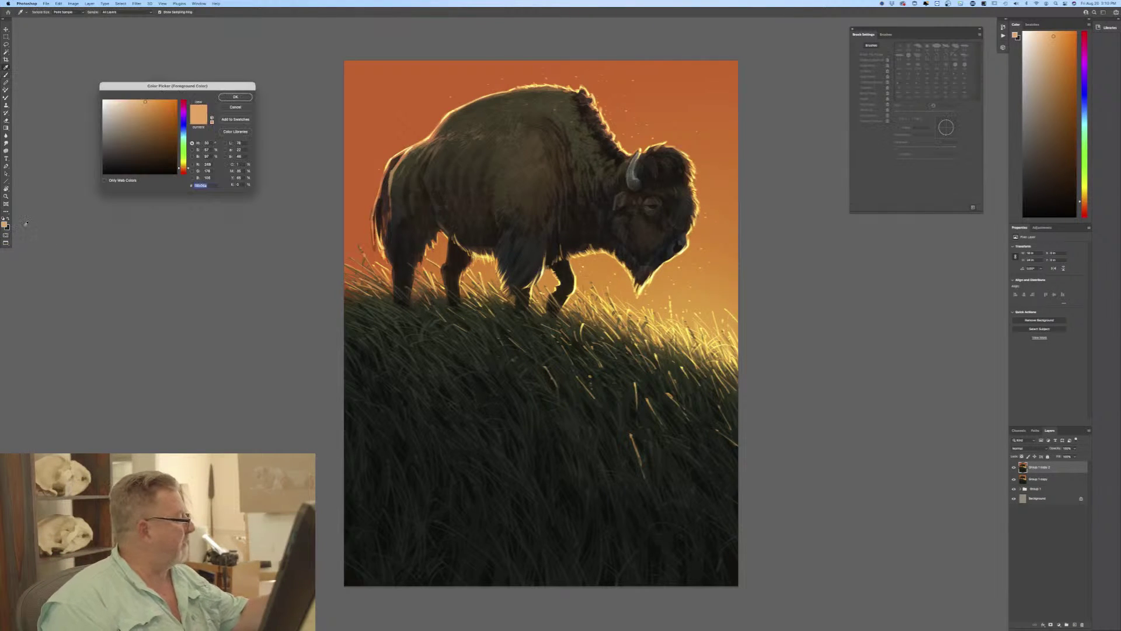
pyautogui.moveTo(185, 170); pyautogui.dragTo(185, 167)
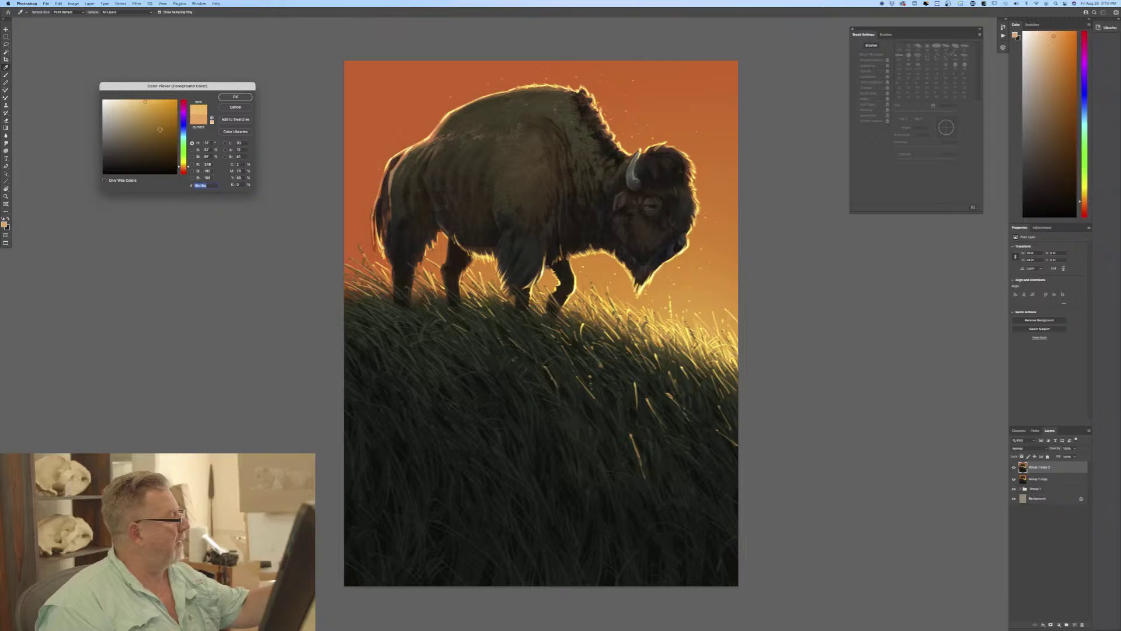
pyautogui.click(234, 97)
# Switch to the Soft Round brush, enlarge it considerably, and lower its opacity.
pyautogui.click(34, 13)
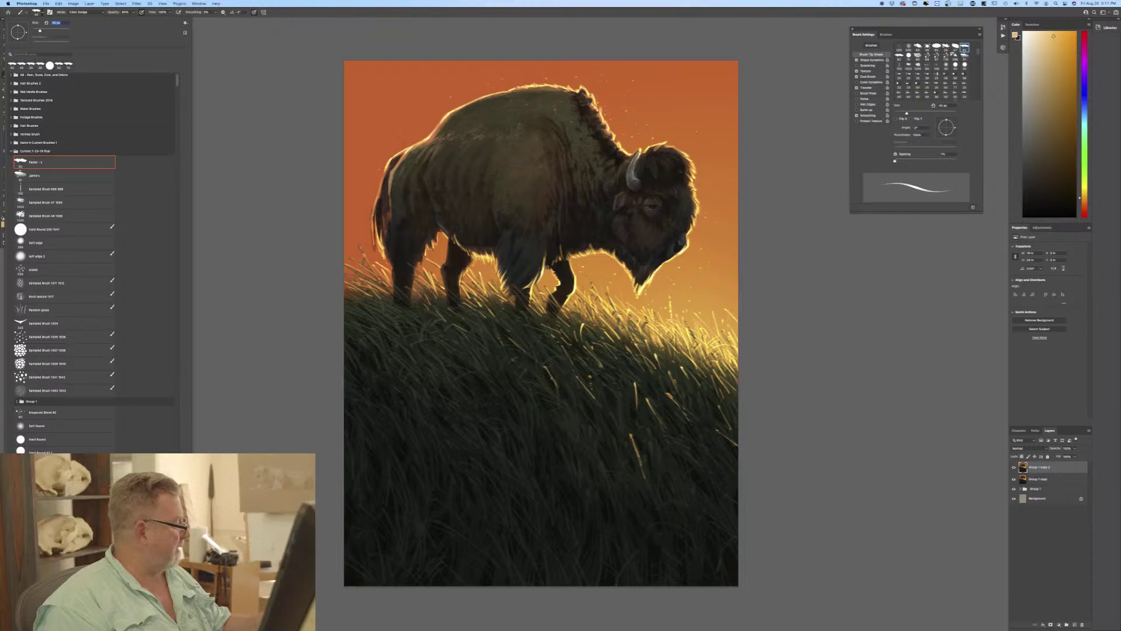
pyautogui.doubleClick(36, 426)
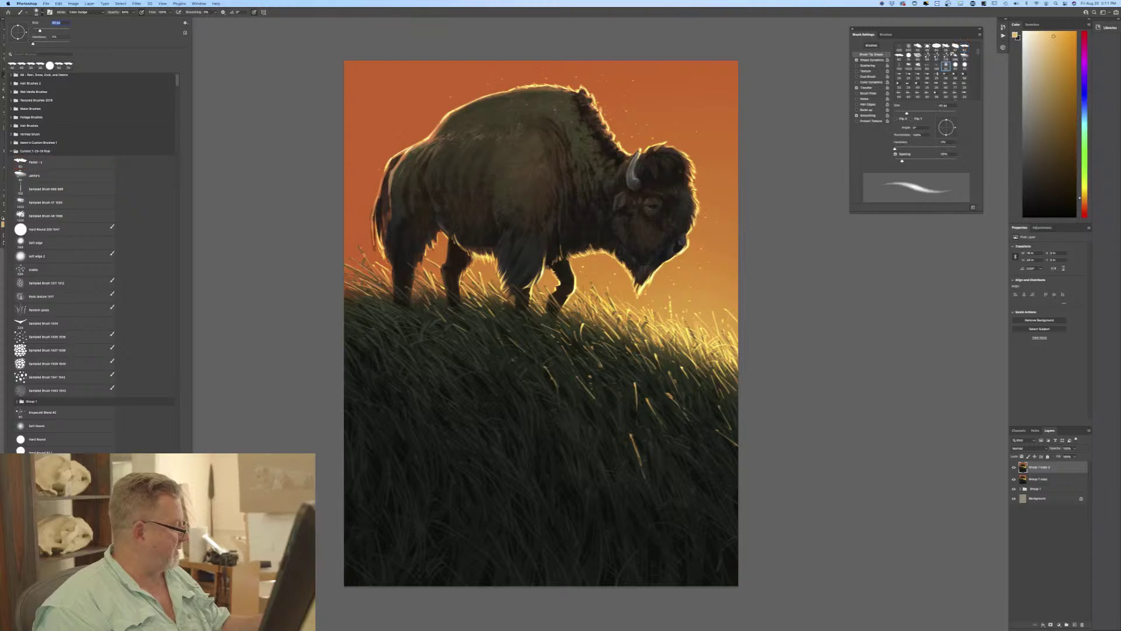
pyautogui.press(']')
pyautogui.press(']')
pyautogui.press(']')
pyautogui.press(']')
pyautogui.press(']')
pyautogui.press(']')
pyautogui.press(']')
pyautogui.press(']')
pyautogui.press(']')
pyautogui.press(']')
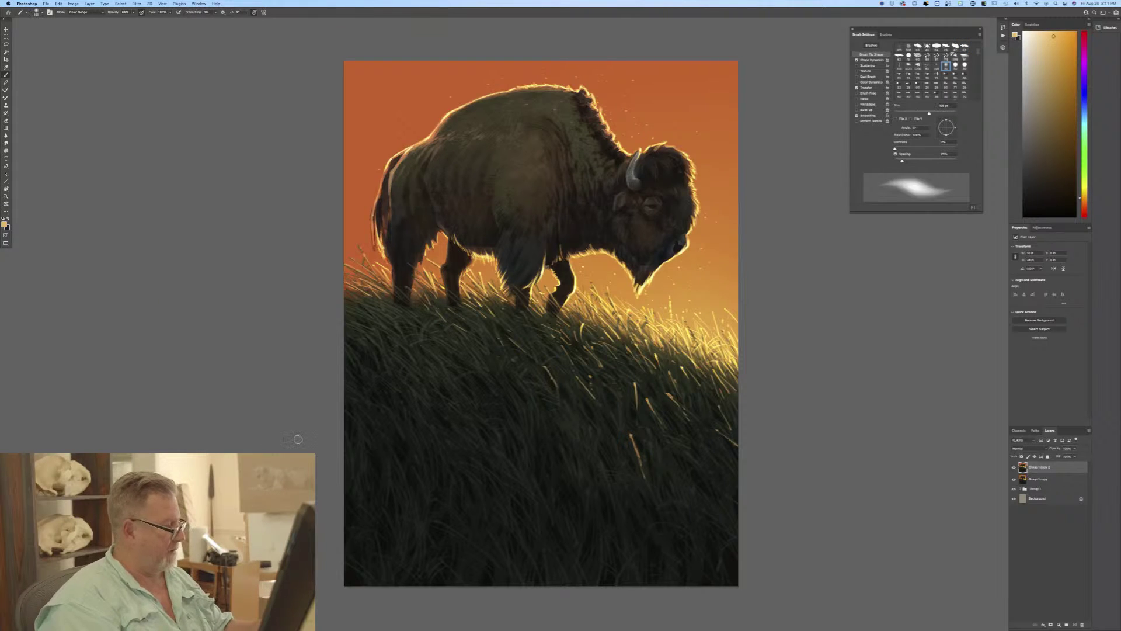
pyautogui.click(133, 13)
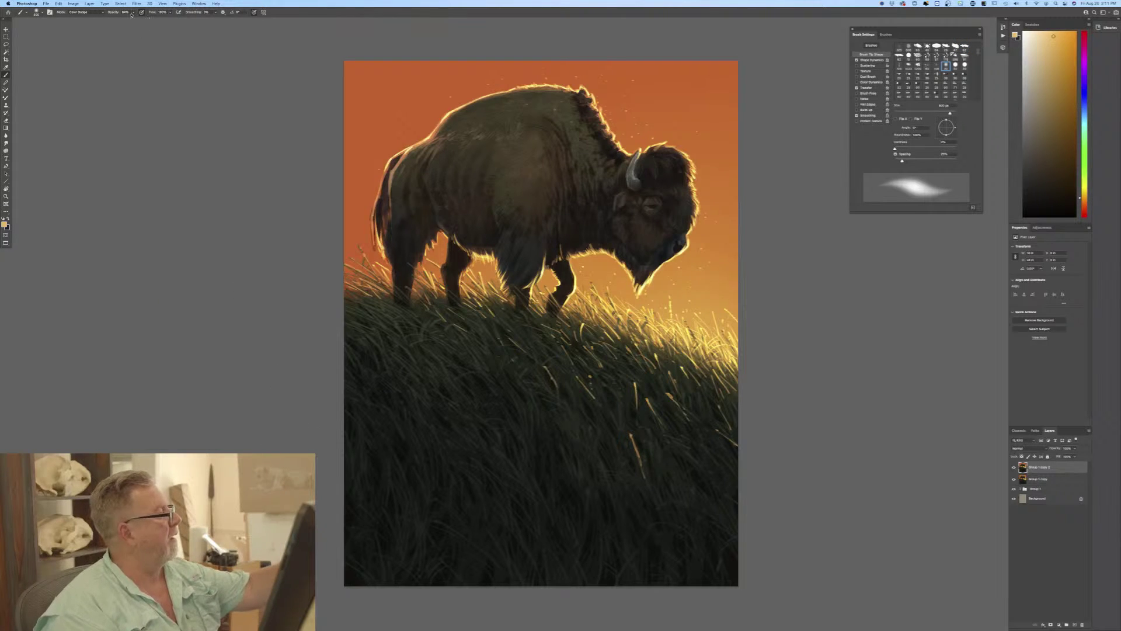
pyautogui.moveTo(124, 21); pyautogui.dragTo(118, 21)
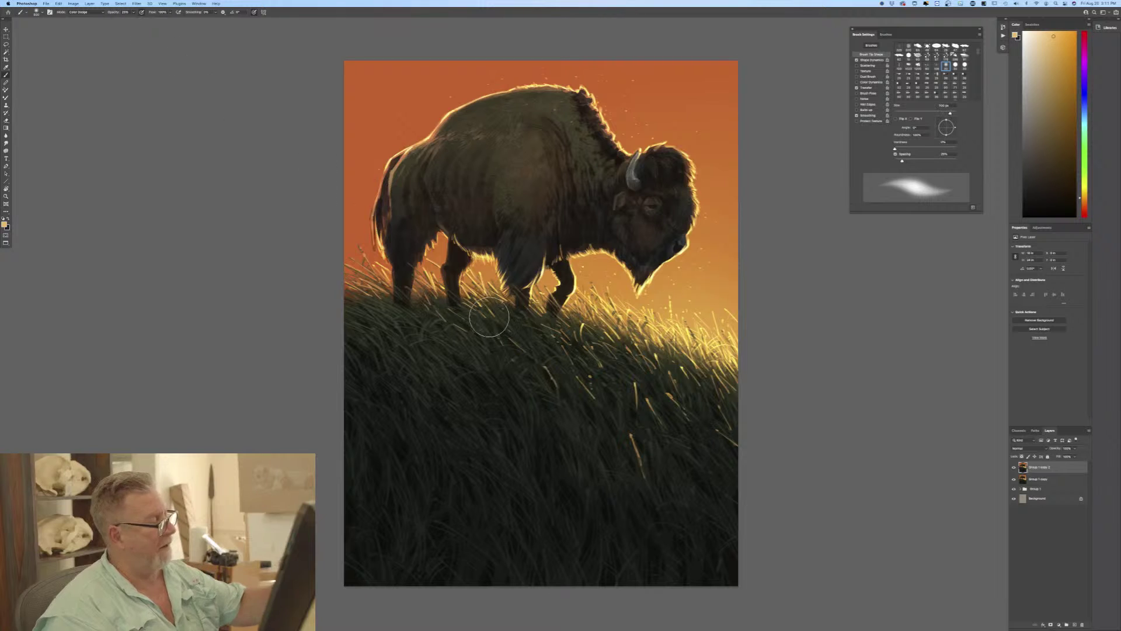
# Enlarge the soft brush to 1600 px and turn off pen-pressure control of its size.
pyautogui.press(']')
pyautogui.press(']')
pyautogui.press(']')
pyautogui.press(']')
pyautogui.press(']')
pyautogui.press(']')
pyautogui.press(']')
pyautogui.press(']')
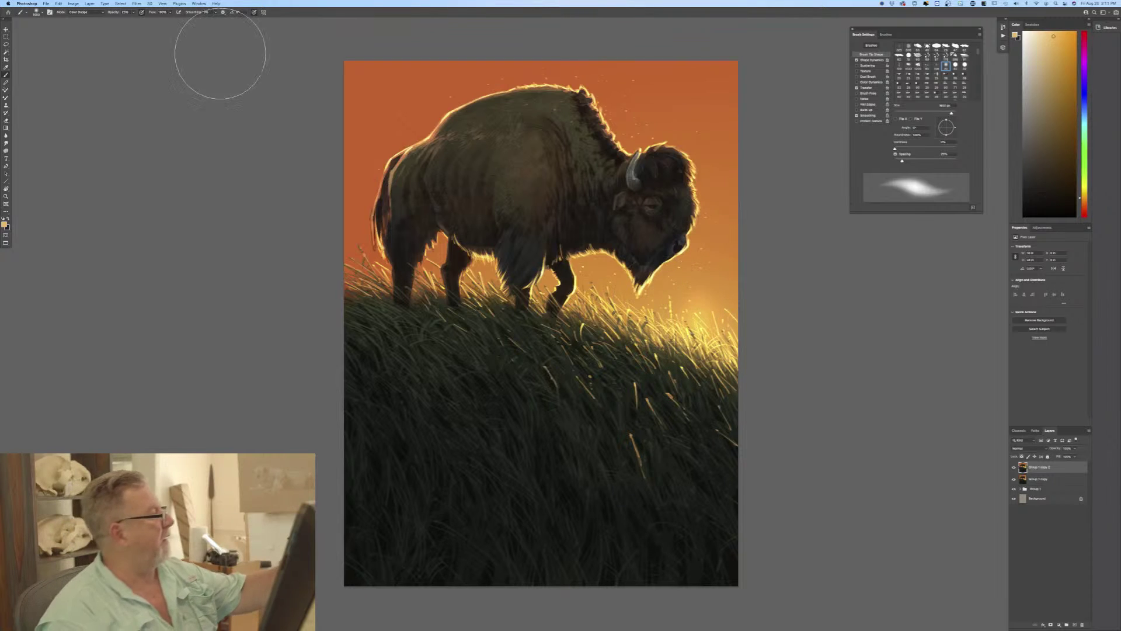
pyautogui.click(254, 12)
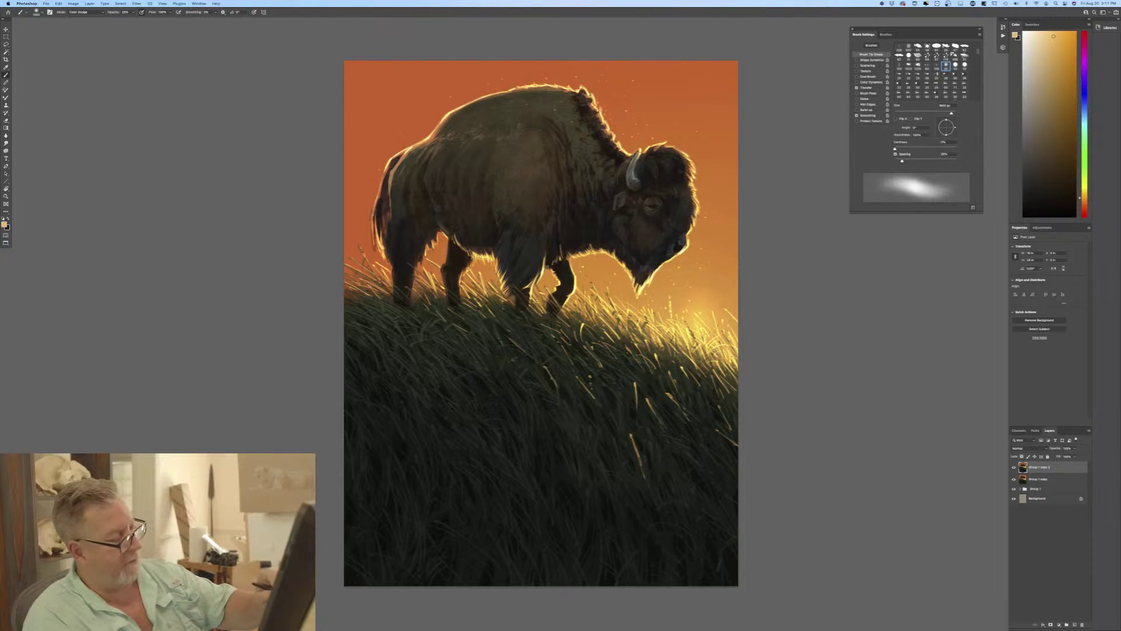
# Try a strong Color Dodge sun glow above the right hillcrest, and discard that layer copy.
pyautogui.moveTo(671, 318)
pyautogui.mouseDown()
pyautogui.moveTo(684, 328)
pyautogui.moveTo(709, 318)
pyautogui.moveTo(675, 286)
pyautogui.moveTo(686, 318)
pyautogui.moveTo(709, 306)
pyautogui.moveTo(701, 356)
pyautogui.moveTo(684, 338)
pyautogui.moveTo(692, 374)
pyautogui.moveTo(689, 327)
pyautogui.moveTo(663, 309)
pyautogui.moveTo(705, 310)
pyautogui.moveTo(692, 315)
pyautogui.moveTo(653, 286)
pyautogui.moveTo(665, 303)
pyautogui.mouseUp()
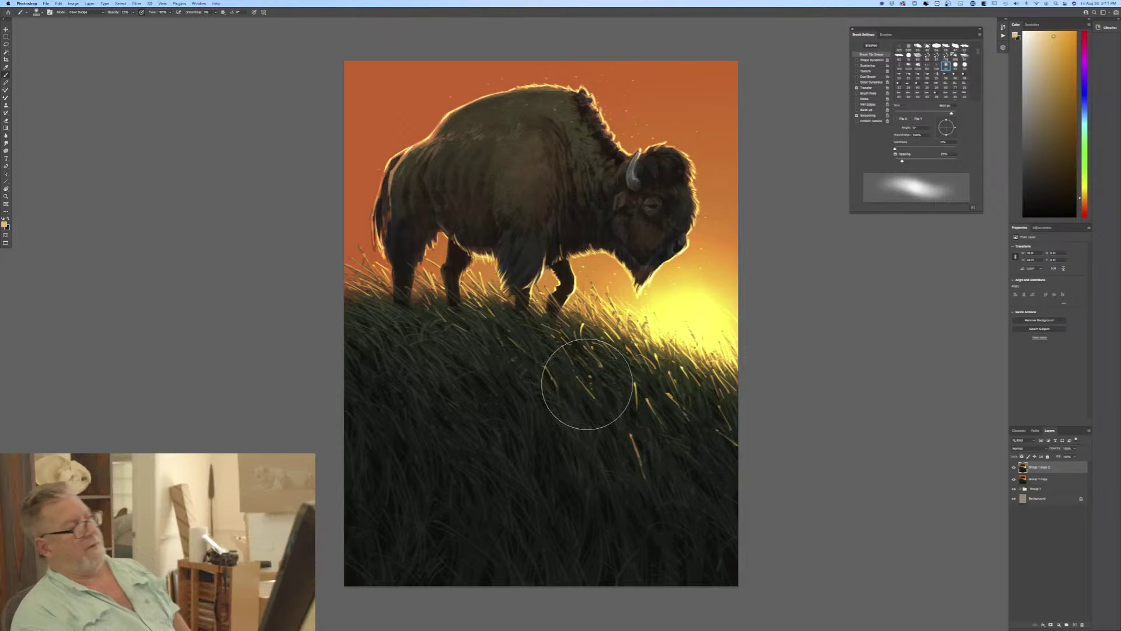
pyautogui.moveTo(1039, 468); pyautogui.dragTo(1081, 623)
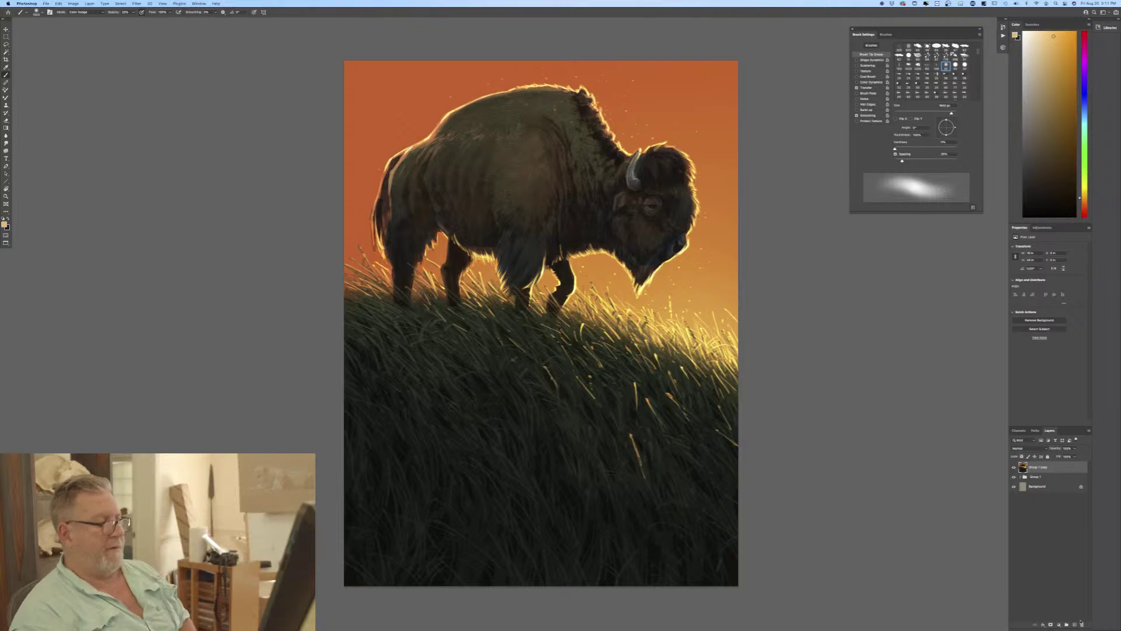
# Duplicate the merged painting layer again and paint a gentler Color Dodge sun glow above the right hillcrest with a 2000 px brush.
pyautogui.moveTo(1039, 467); pyautogui.dragTo(1074, 624)
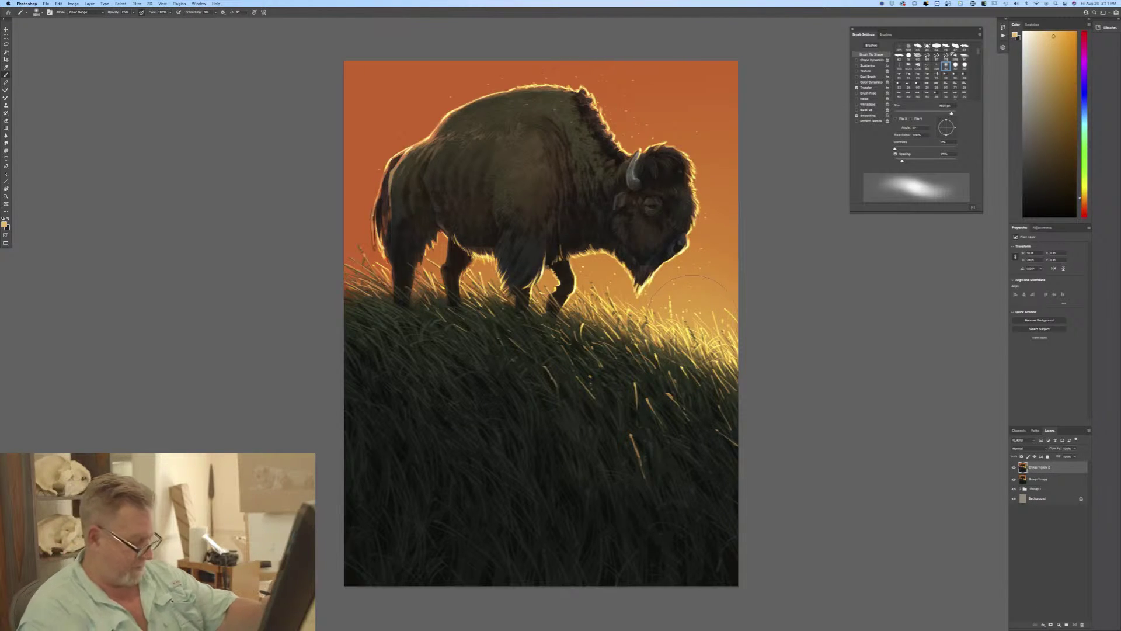
pyautogui.press(']')
pyautogui.press(']')
pyautogui.press(']')
pyautogui.press(']')
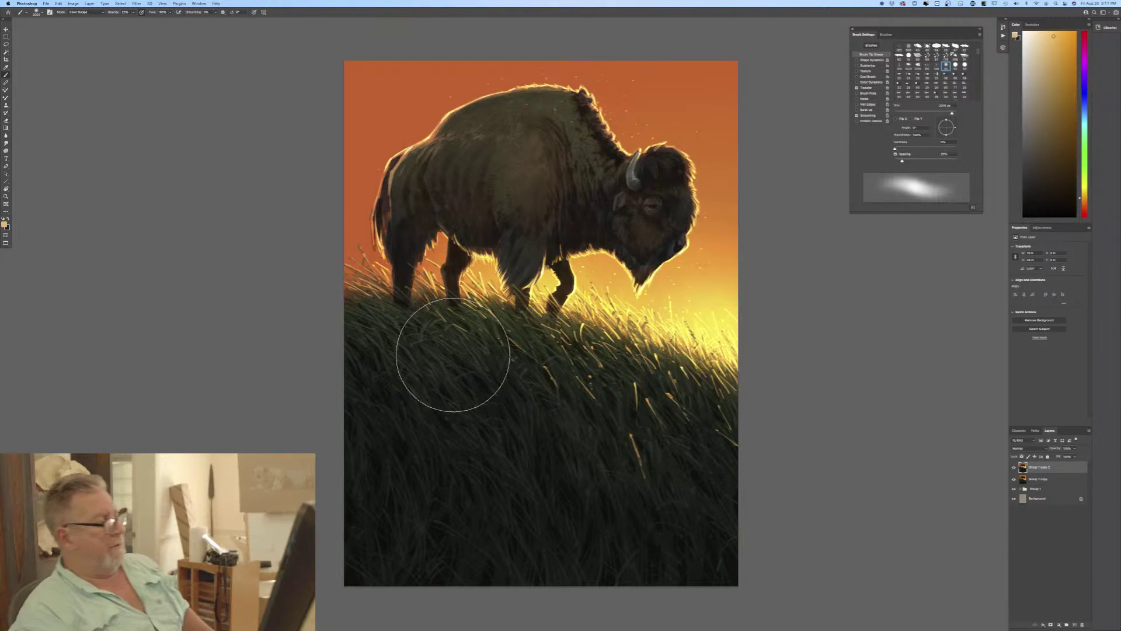
# Sample the deep orange sky beside the bison's hind legs as the painting color and set the brush mode to Normal.
pyautogui.click(4, 224)
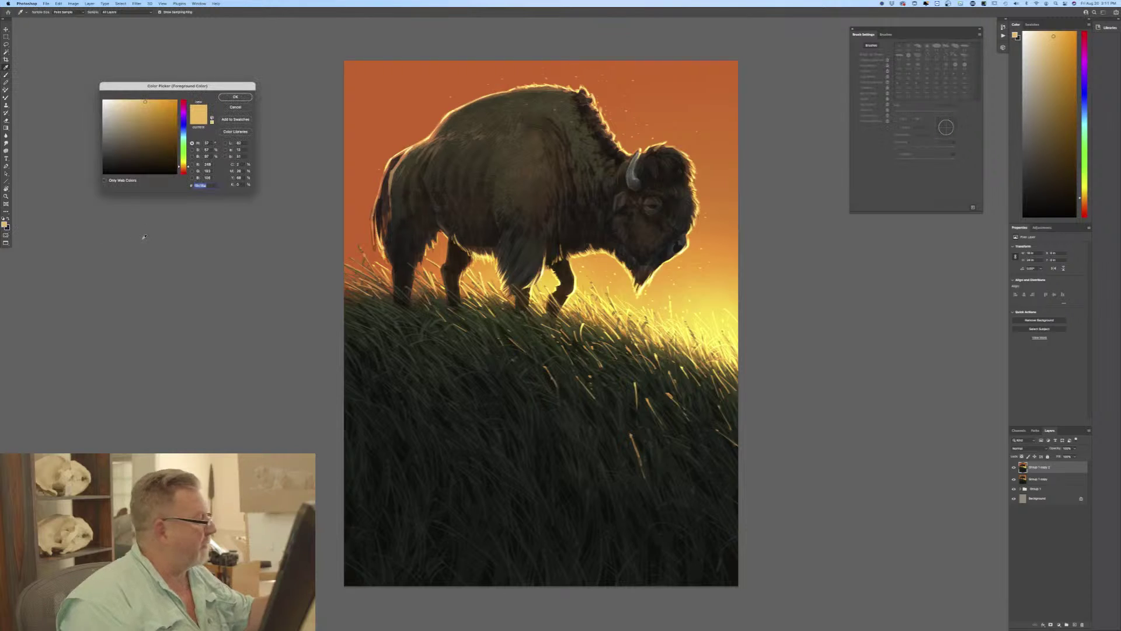
pyautogui.click(369, 245)
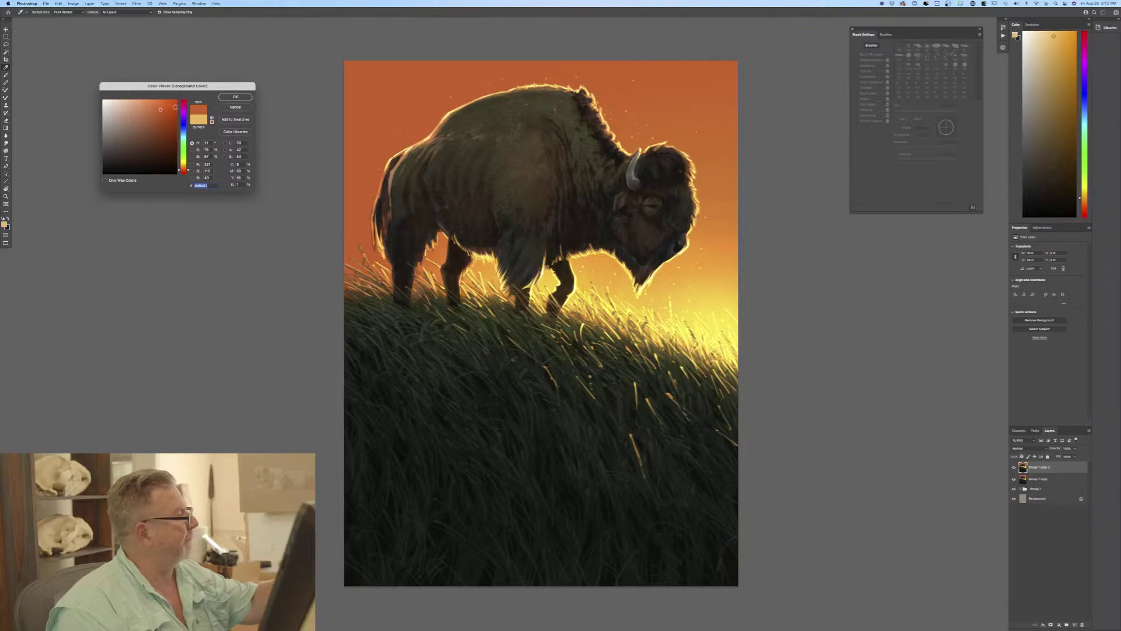
pyautogui.press('Return')
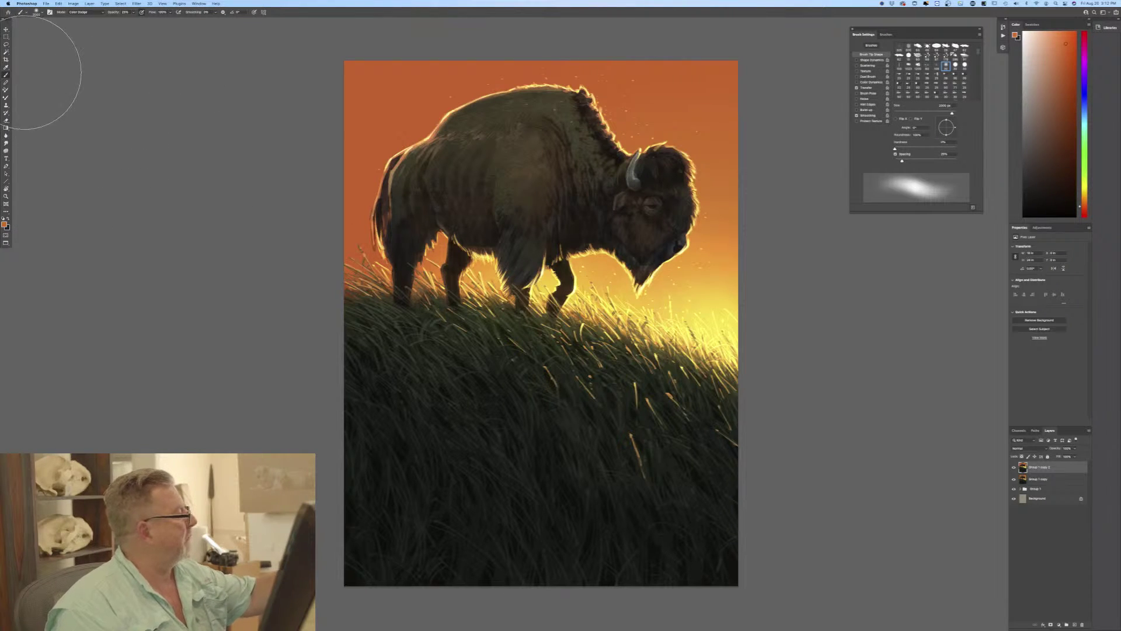
pyautogui.click(36, 12)
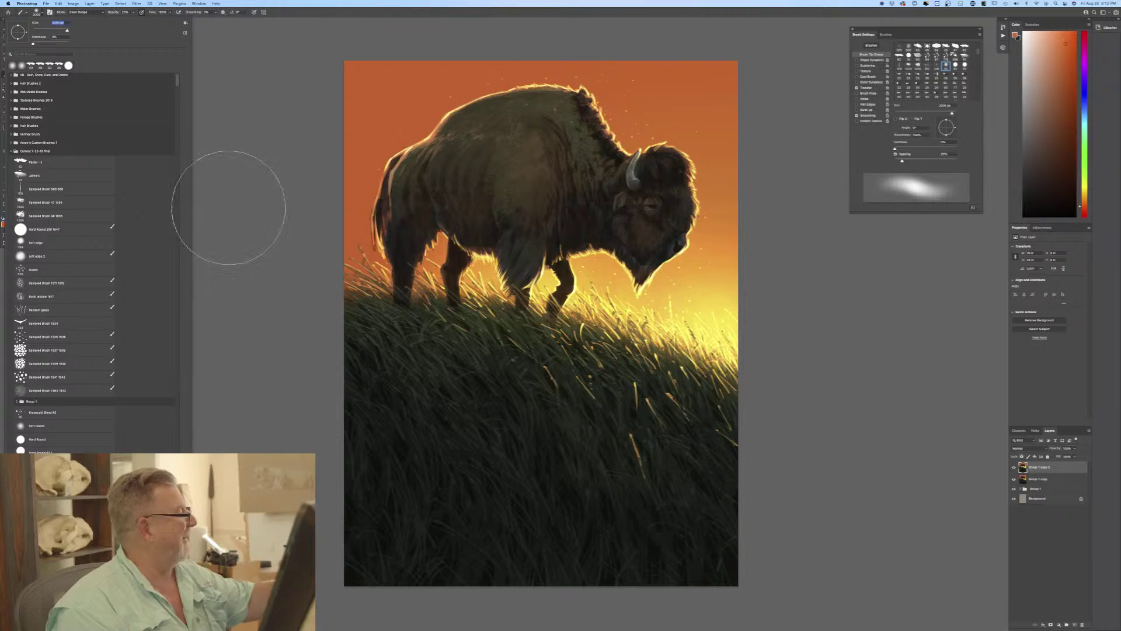
pyautogui.click(225, 200)
pyautogui.click(82, 12)
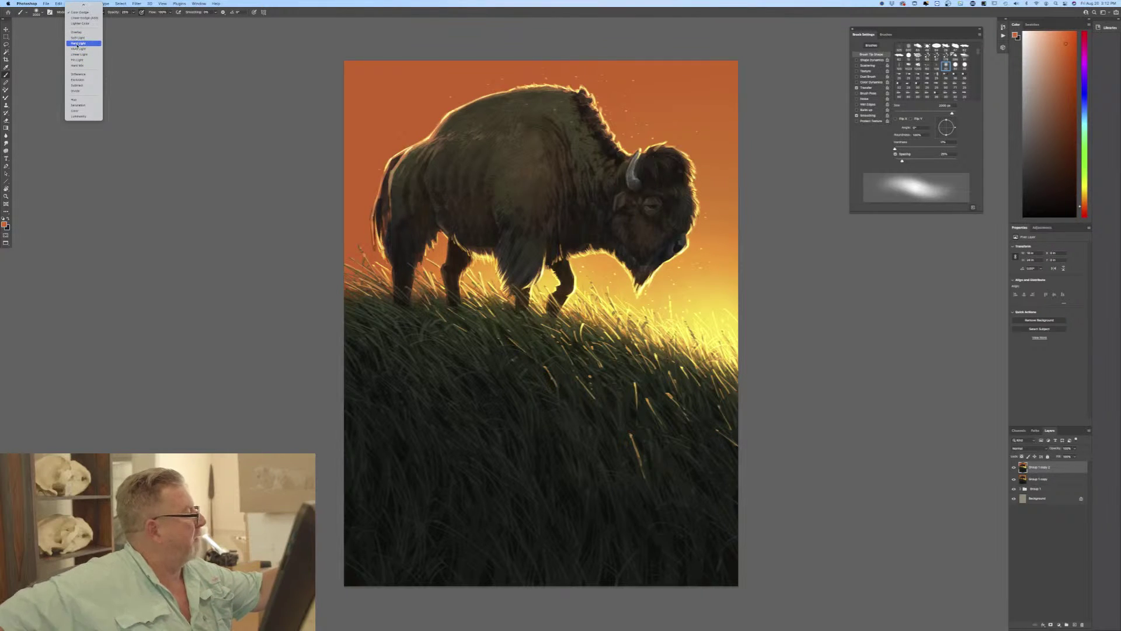
pyautogui.moveTo(73, 5)
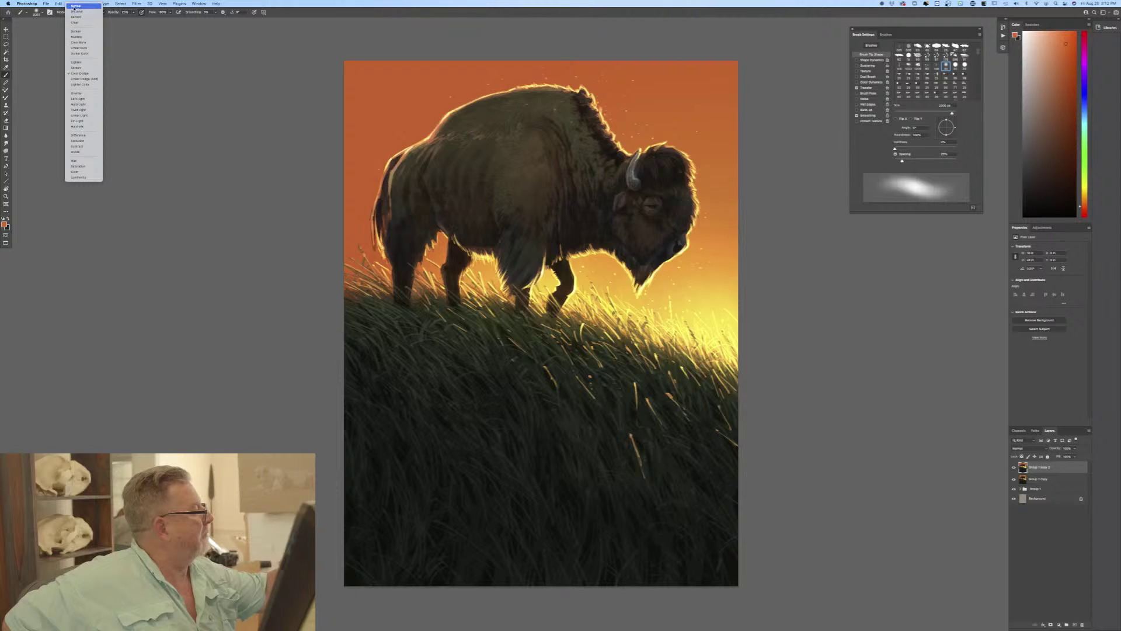
pyautogui.click(76, 6)
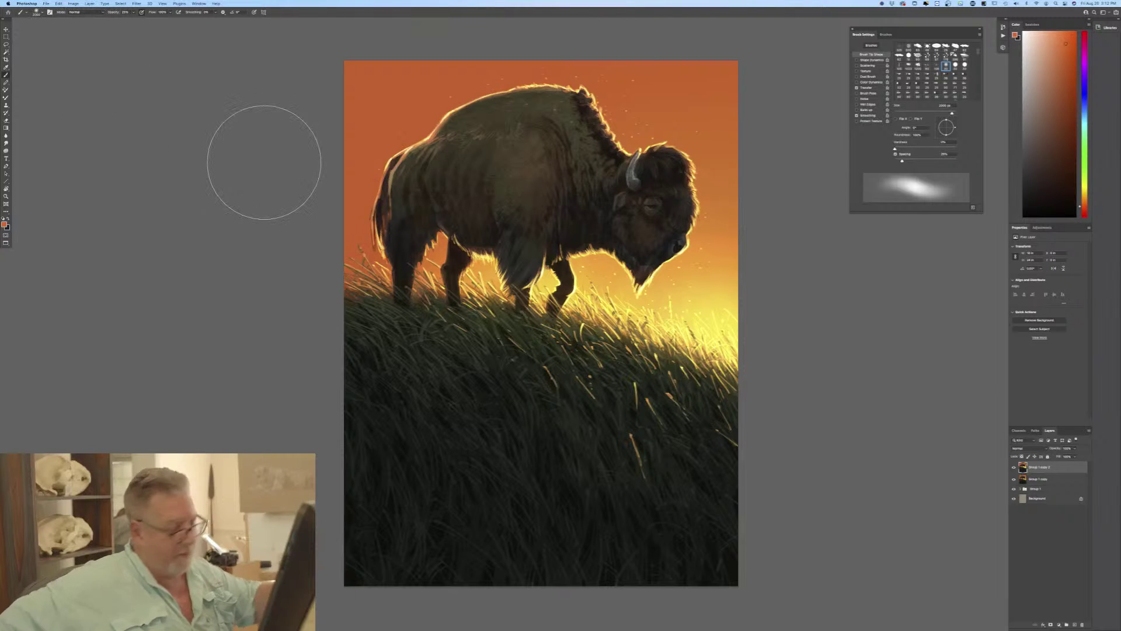
# Add a new empty layer above the merged painting and choose a slightly deeper, more saturated orange as the painting color.
pyautogui.click(1073, 624)
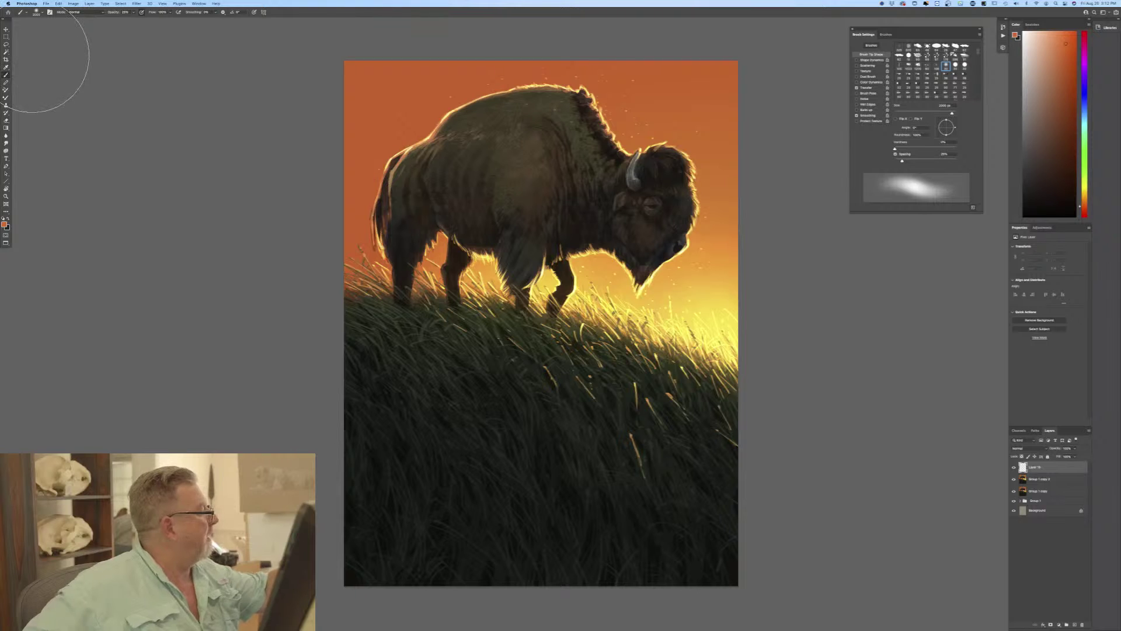
pyautogui.click(5, 223)
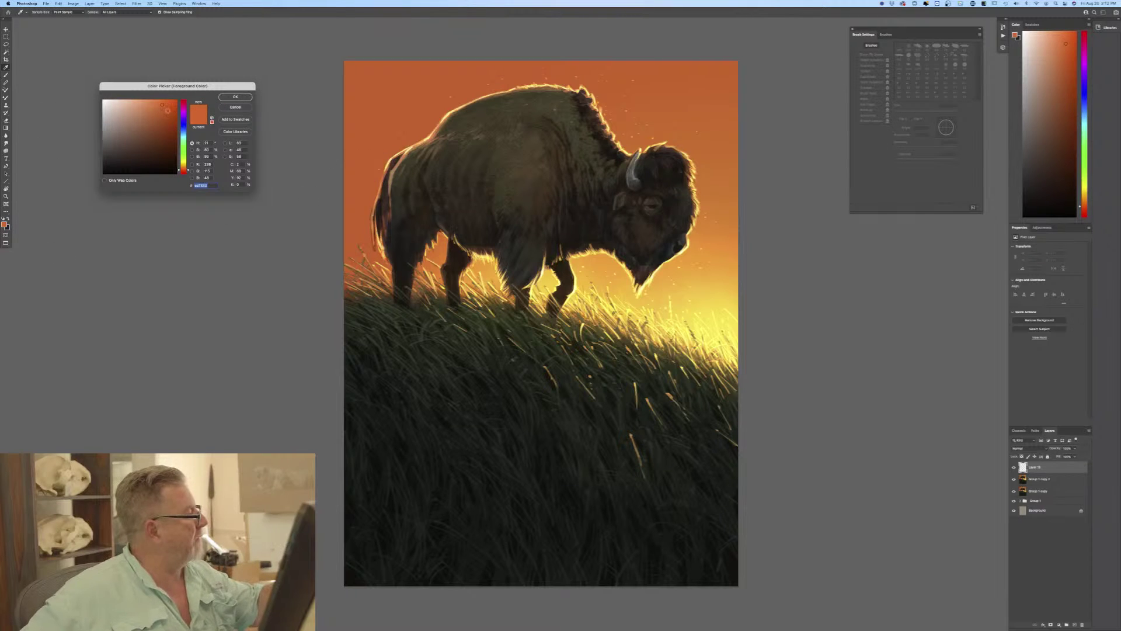
pyautogui.click(168, 113)
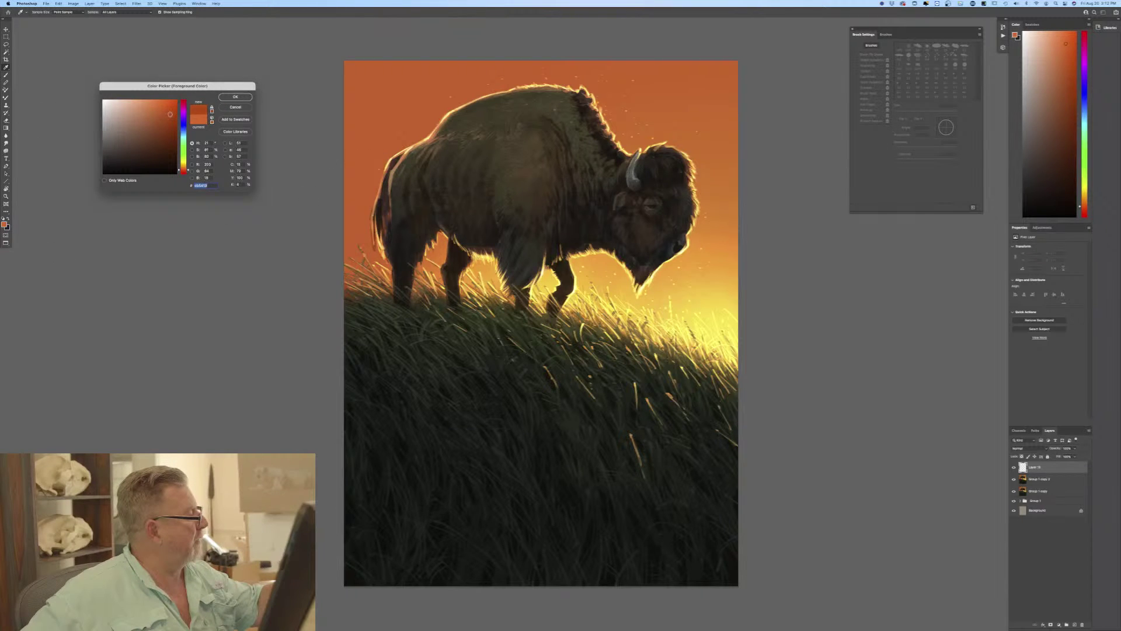
pyautogui.click(235, 97)
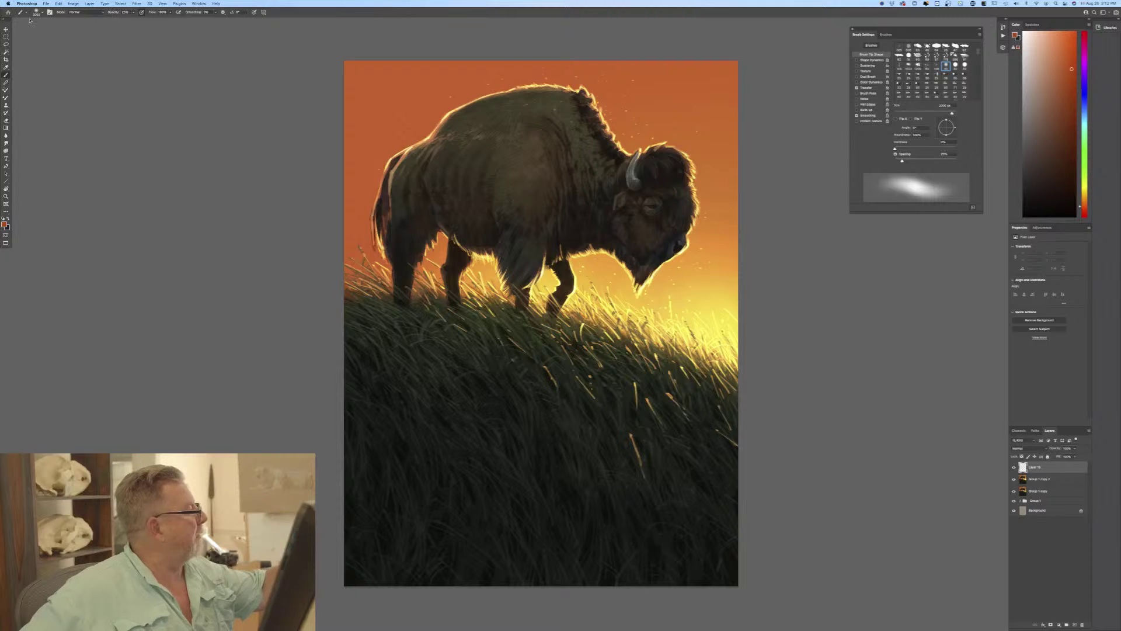
# Switch to a flat textured brush preset, enlarge it, and paint an orange glow down the edge of the bison's raised foreleg.
pyautogui.click(38, 13)
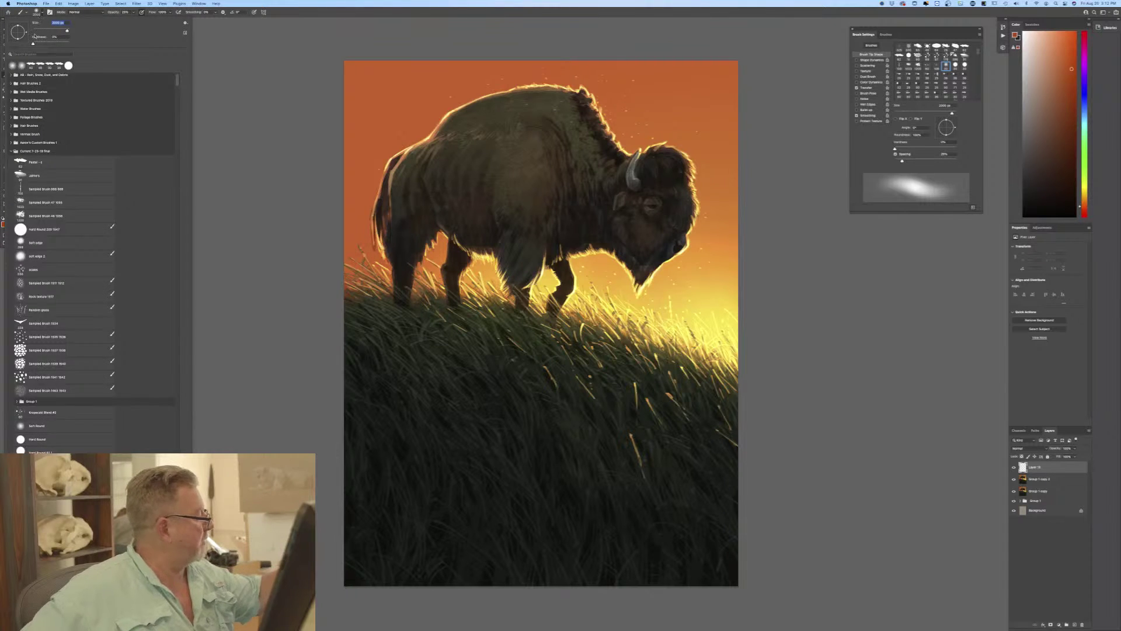
pyautogui.doubleClick(47, 163)
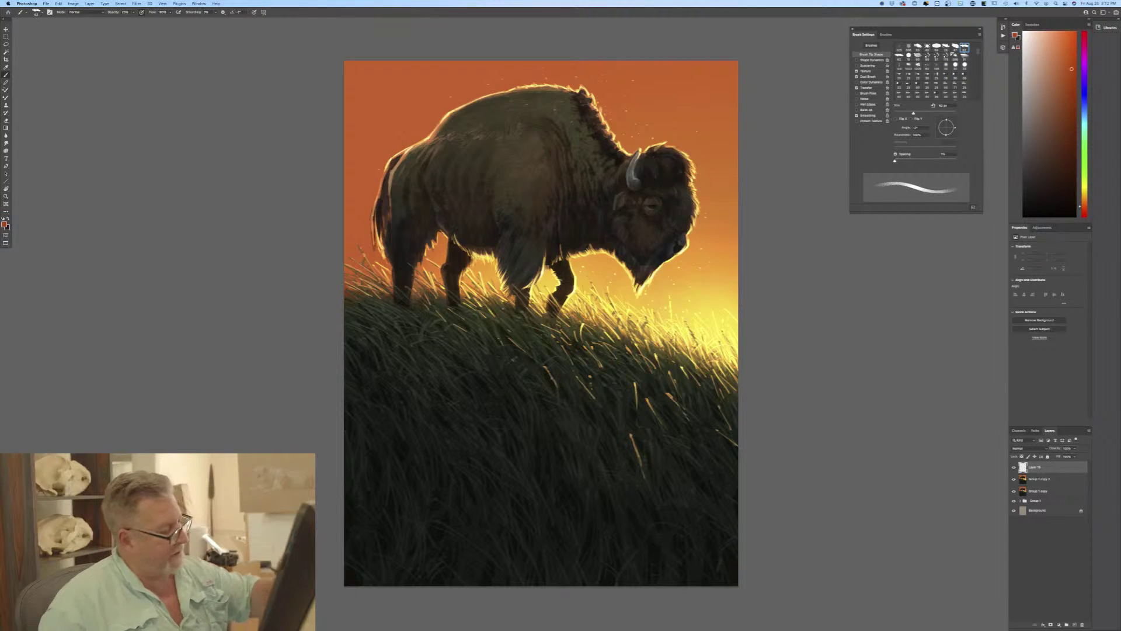
pyautogui.moveTo(569, 285); pyautogui.dragTo(571, 282)
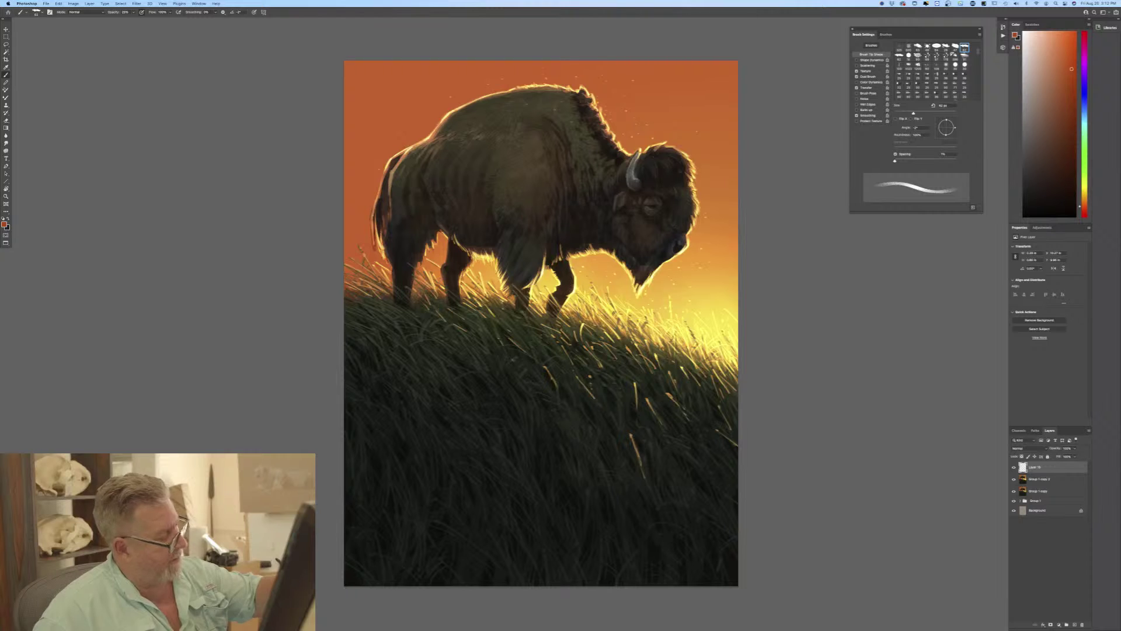
pyautogui.press(']')
pyautogui.press(']')
pyautogui.press(']')
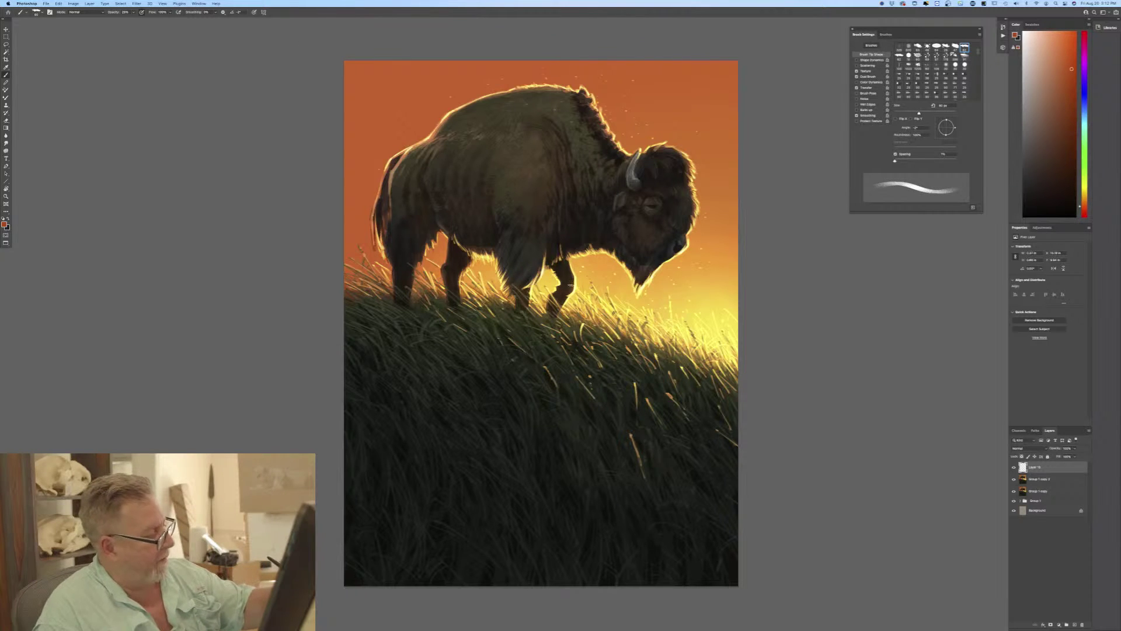
pyautogui.moveTo(571, 278); pyautogui.dragTo(566, 292)
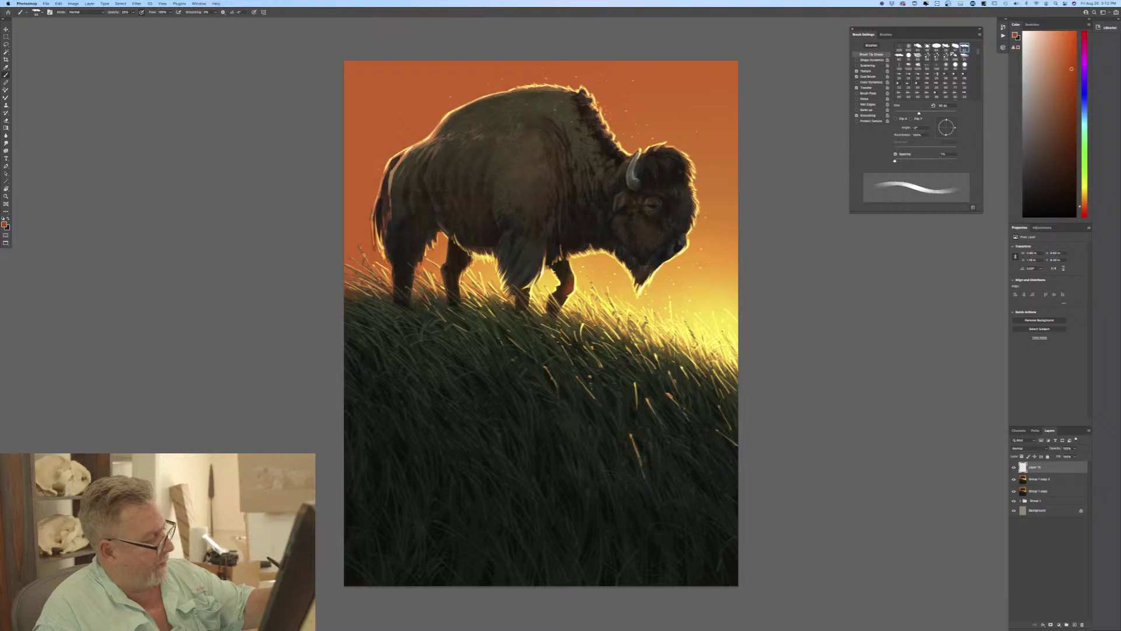
pyautogui.moveTo(567, 266); pyautogui.dragTo(563, 279)
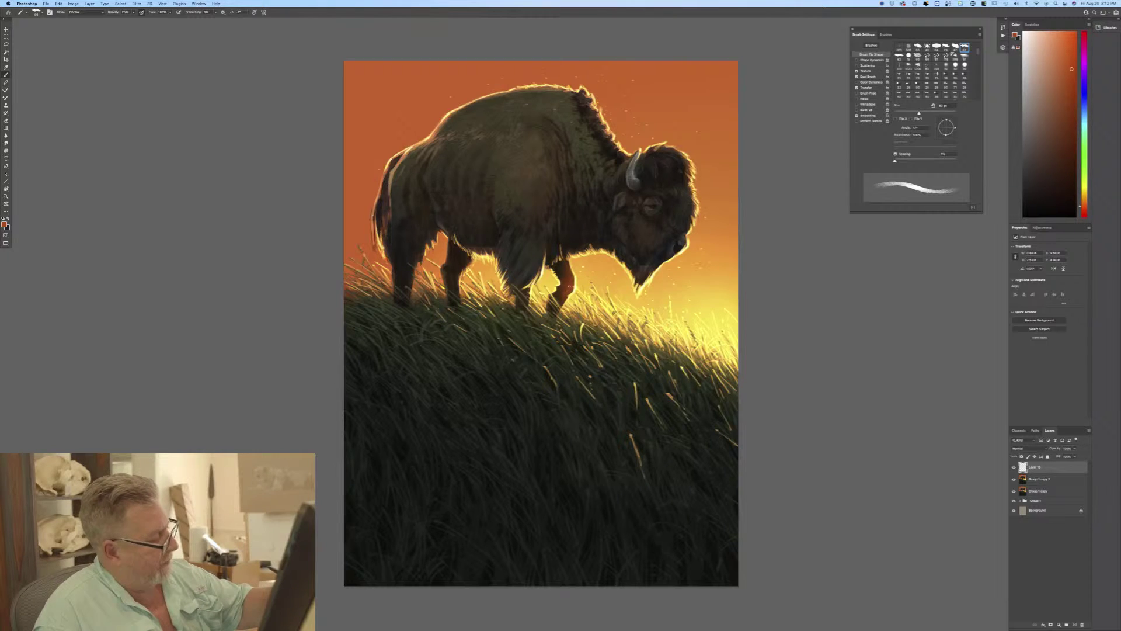
# Brush translucent orange light into the bison's beard and along its muzzle and face.
pyautogui.moveTo(560, 274); pyautogui.dragTo(640, 280)
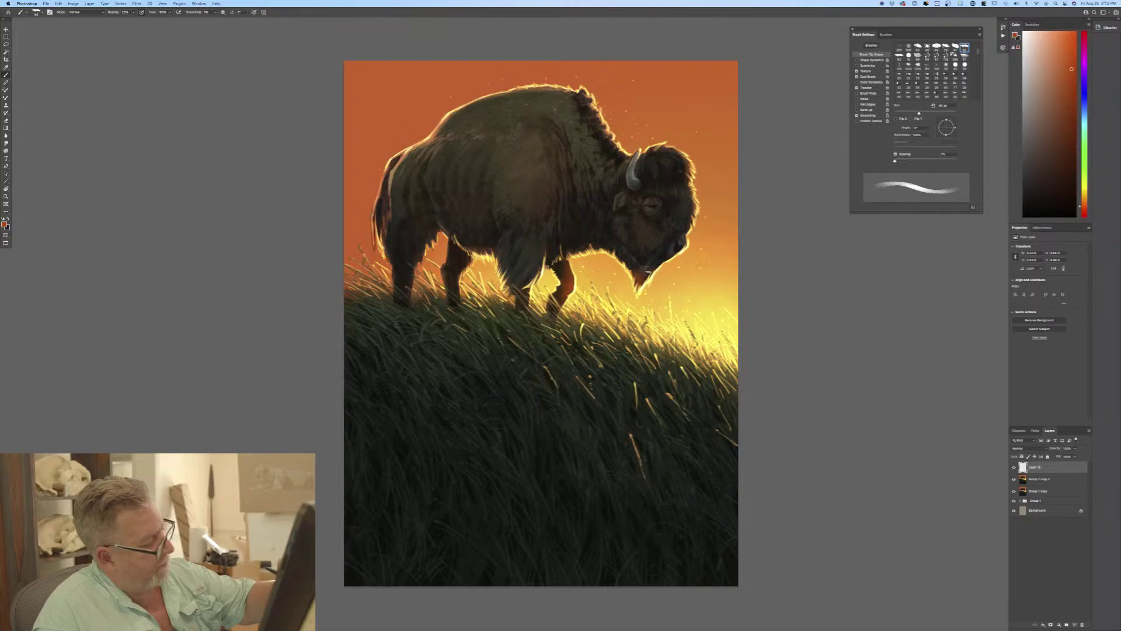
pyautogui.moveTo(646, 272); pyautogui.dragTo(639, 279)
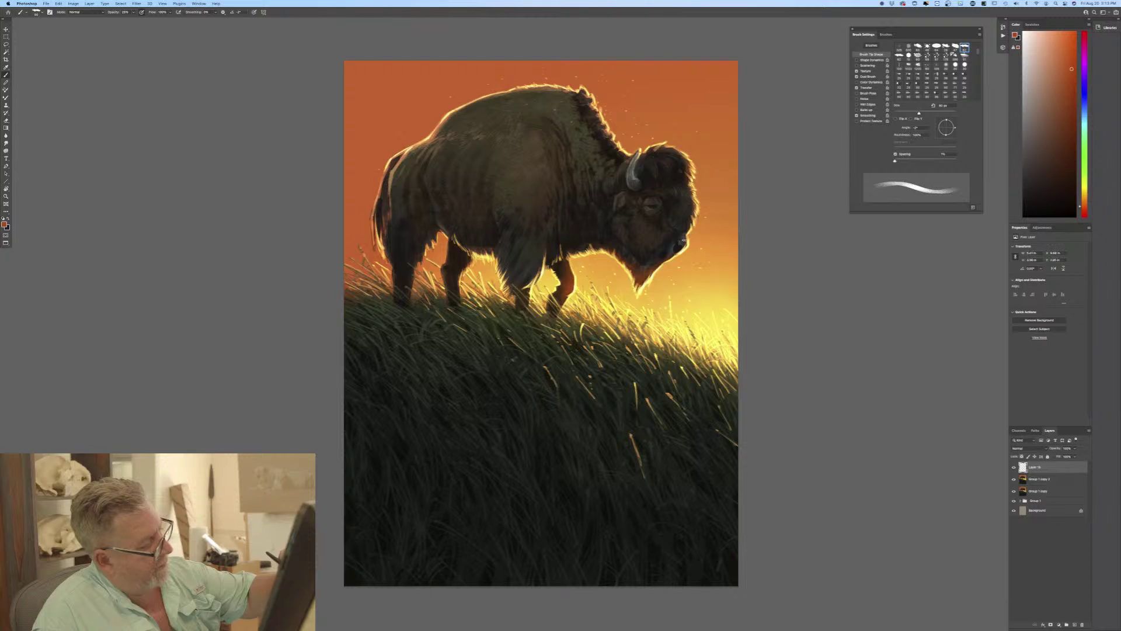
pyautogui.moveTo(677, 238)
pyautogui.mouseDown()
pyautogui.moveTo(691, 210)
pyautogui.moveTo(656, 186)
pyautogui.mouseUp()
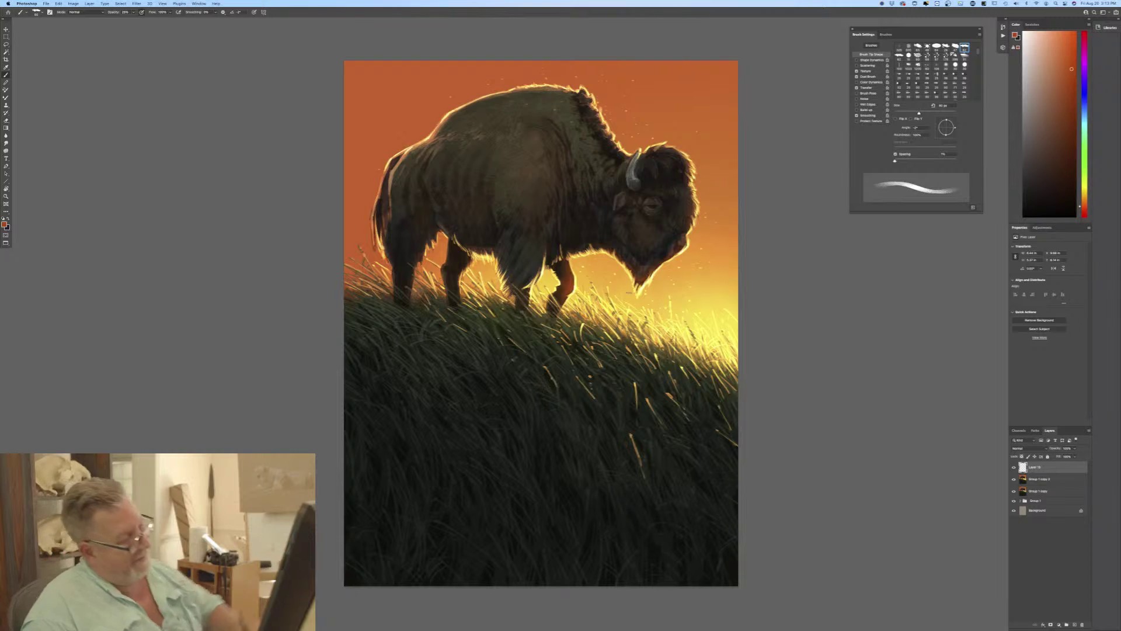
# Raise the brush opacity, adjust the brush size, and build up orange light on the bison's beard and far hind leg.
pyautogui.press('[')
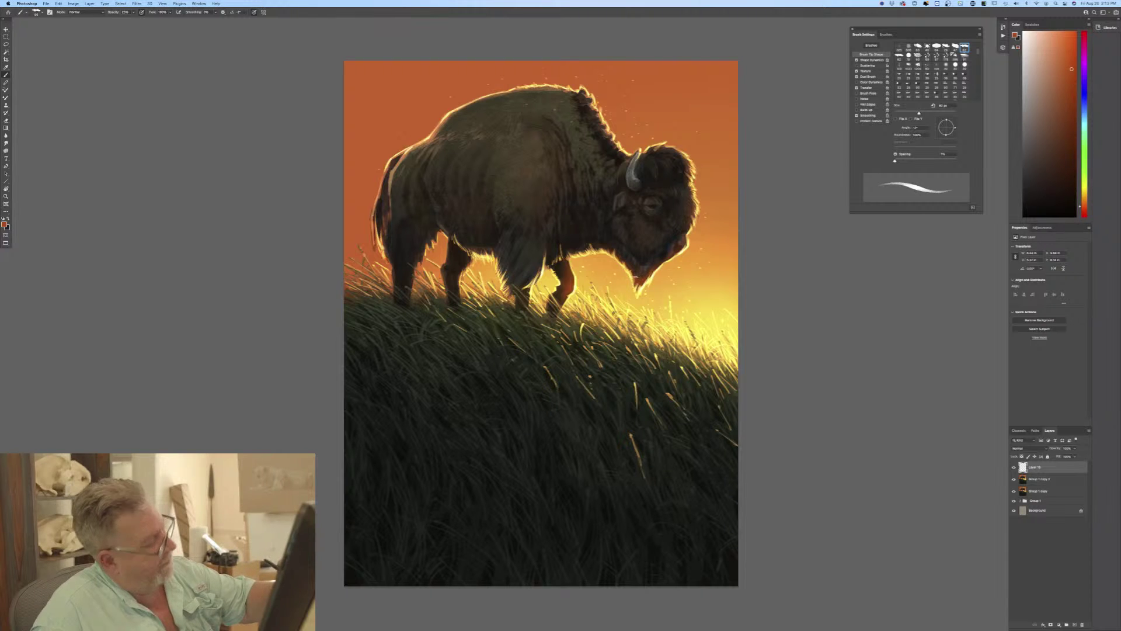
pyautogui.click(133, 12)
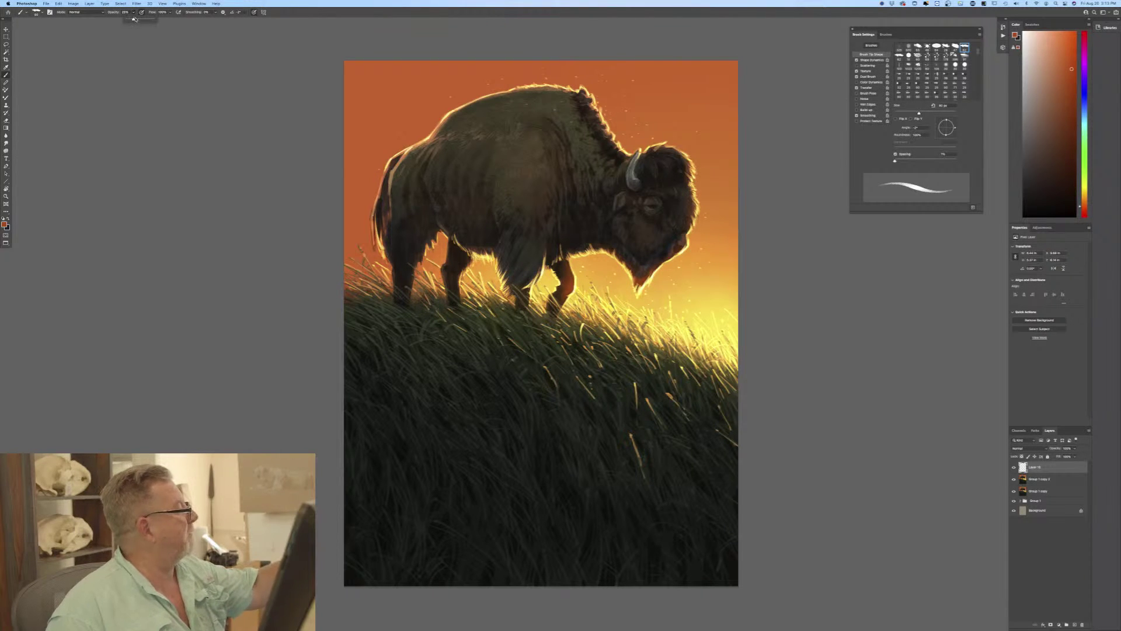
pyautogui.moveTo(135, 19); pyautogui.dragTo(153, 20)
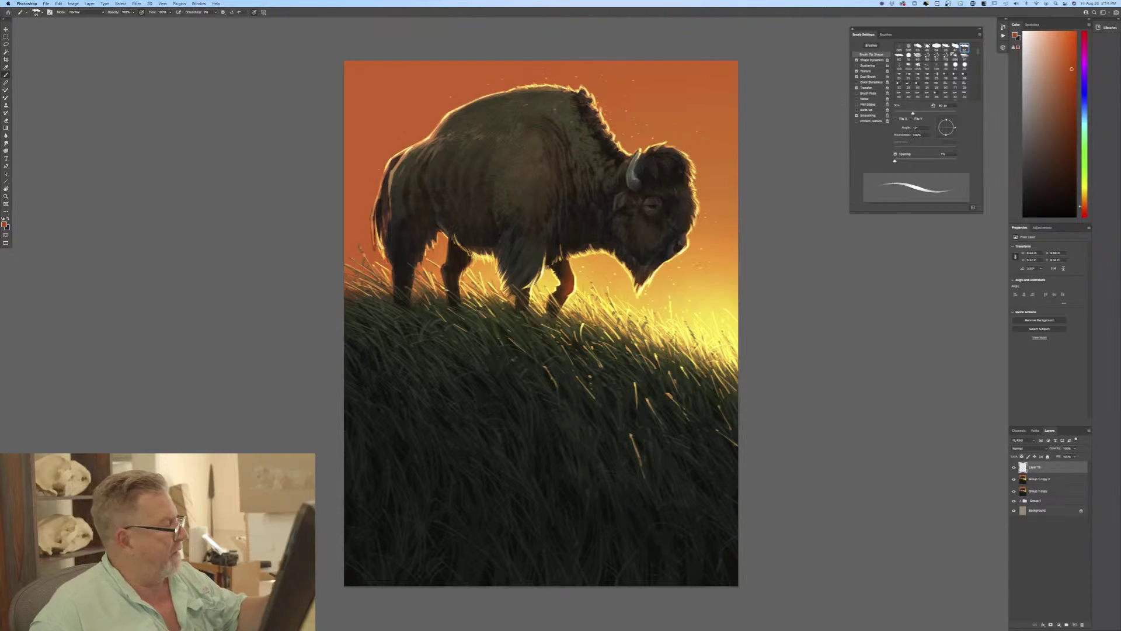
pyautogui.press(']')
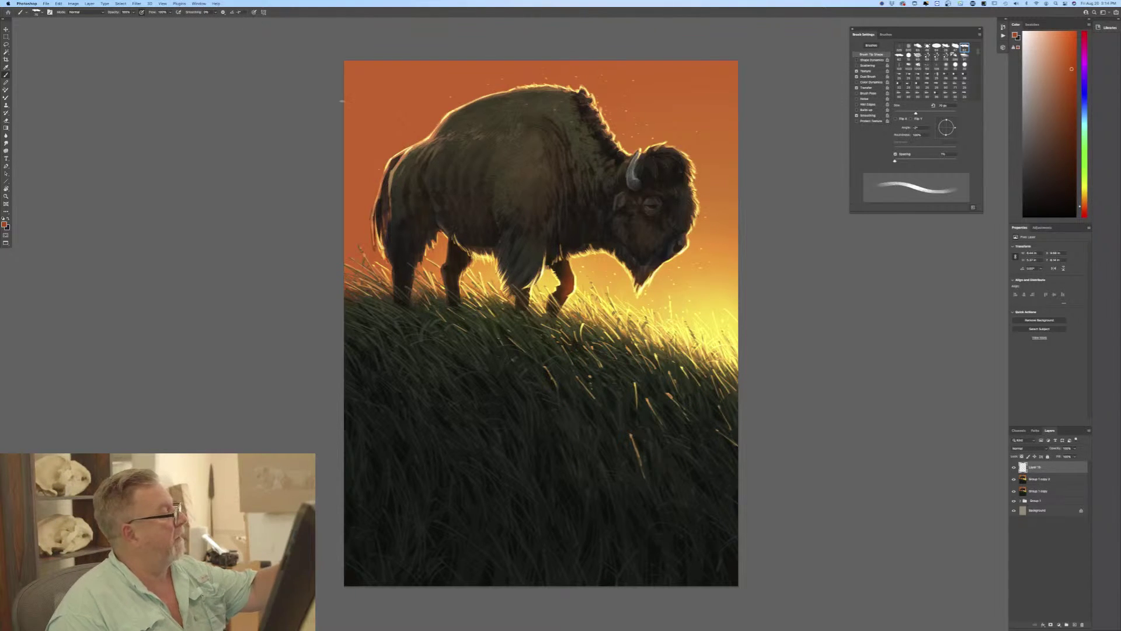
pyautogui.press(']')
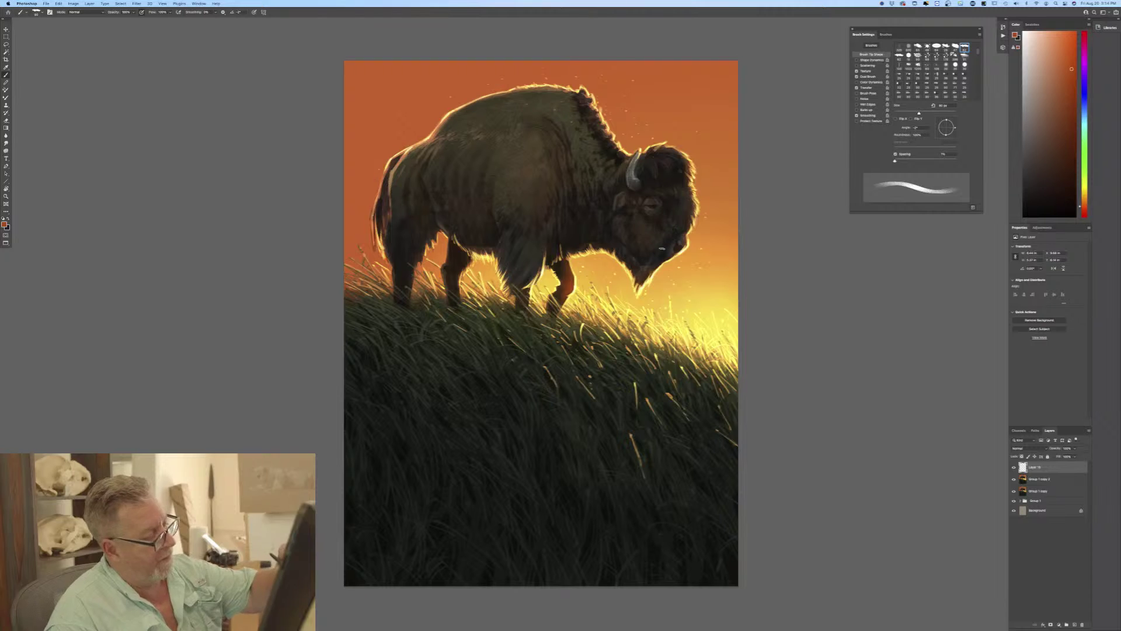
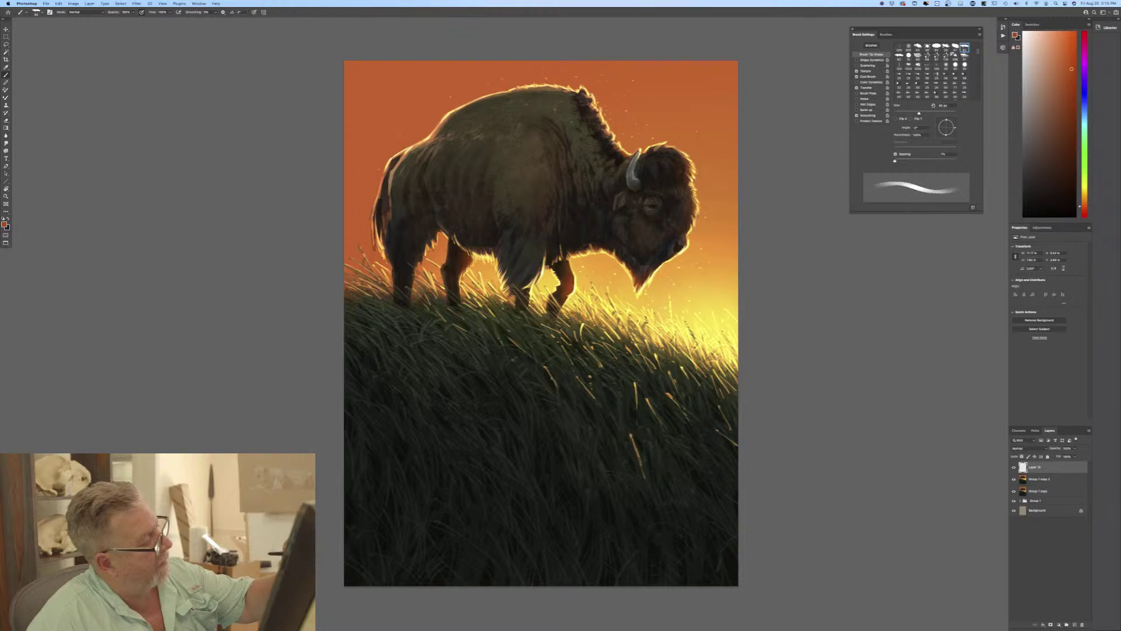
# Shrink the brush and dab orange strokes into the grass blades along the hillcrest, from below the bison's head to the right canvas edge.
pyautogui.press('[')
pyautogui.press('[')
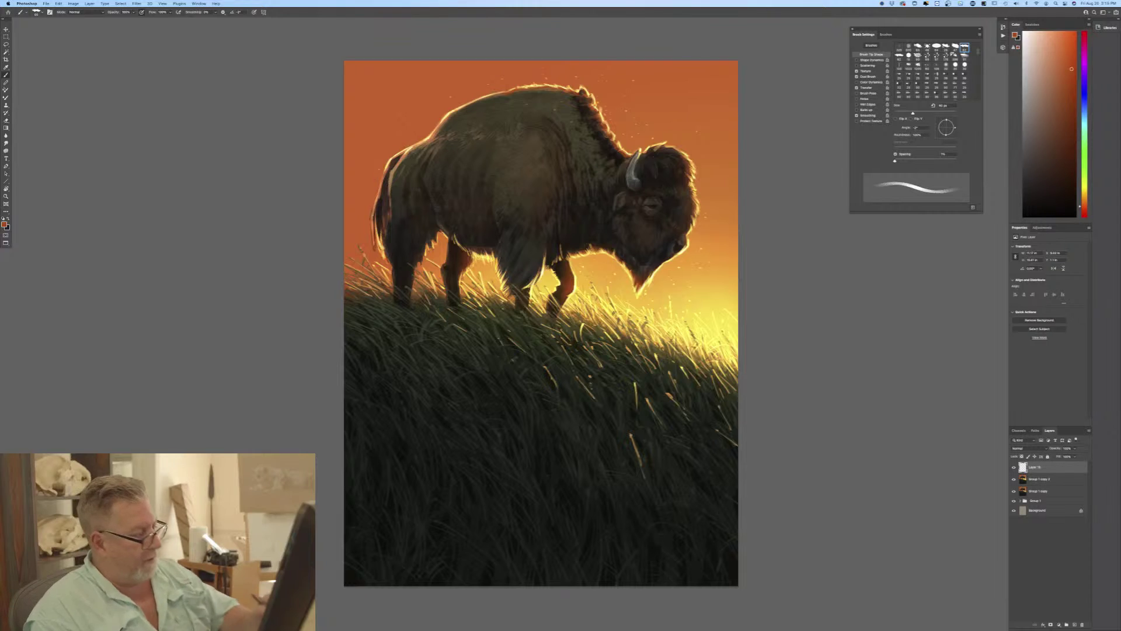
pyautogui.click(610, 319)
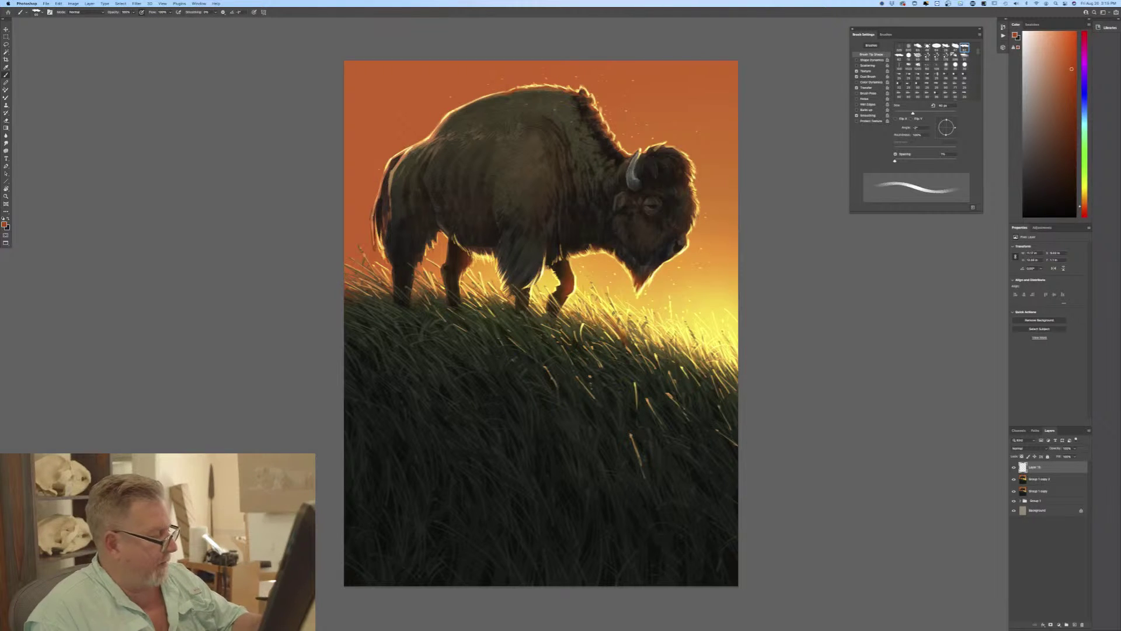
pyautogui.press('[')
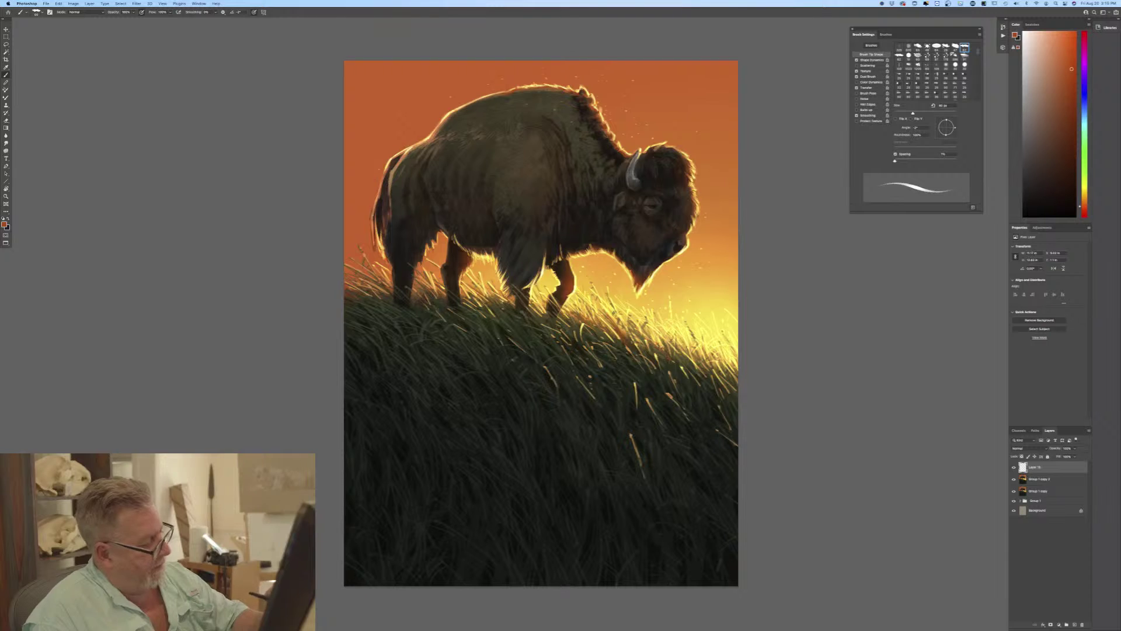
pyautogui.click(649, 337)
pyautogui.click(672, 345)
pyautogui.click(684, 350)
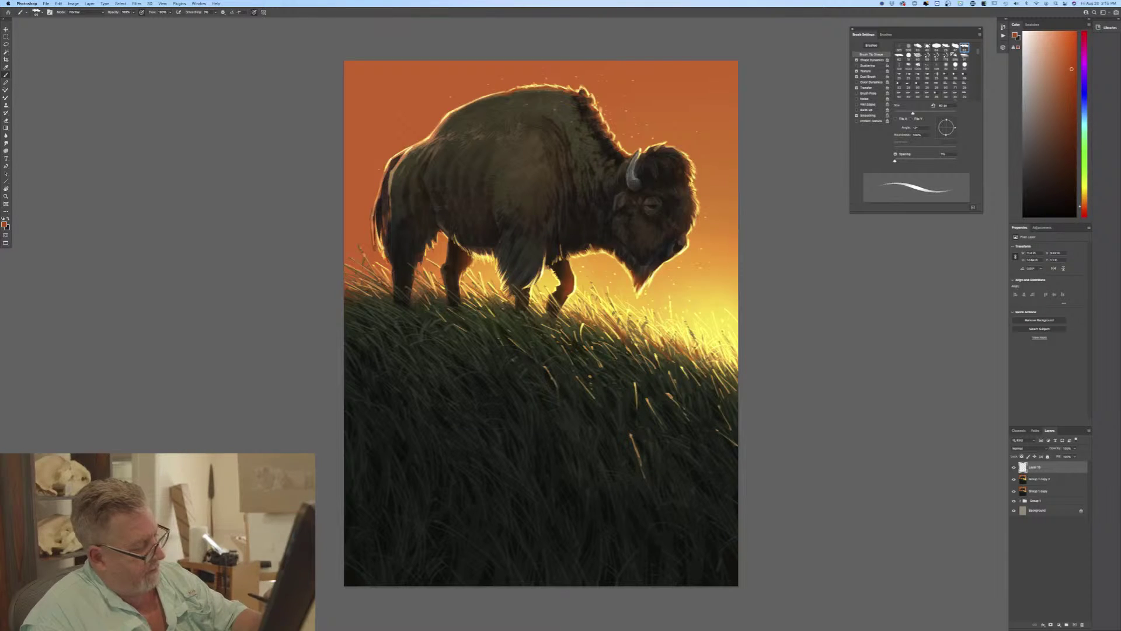
pyautogui.click(726, 357)
pyautogui.click(730, 356)
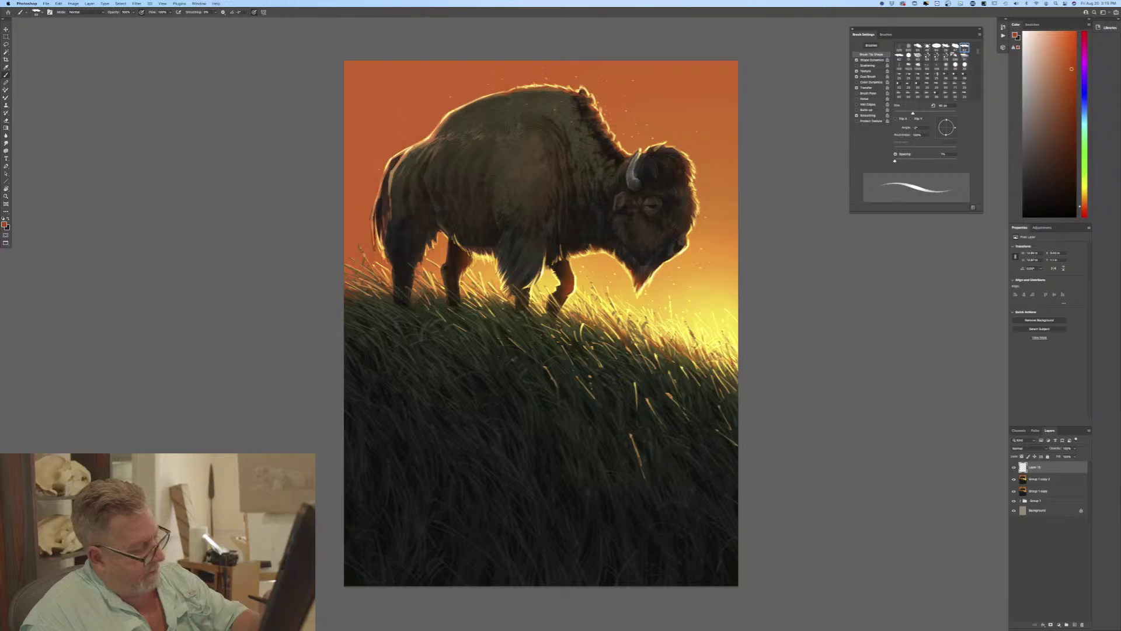
pyautogui.click(717, 364)
pyautogui.click(732, 352)
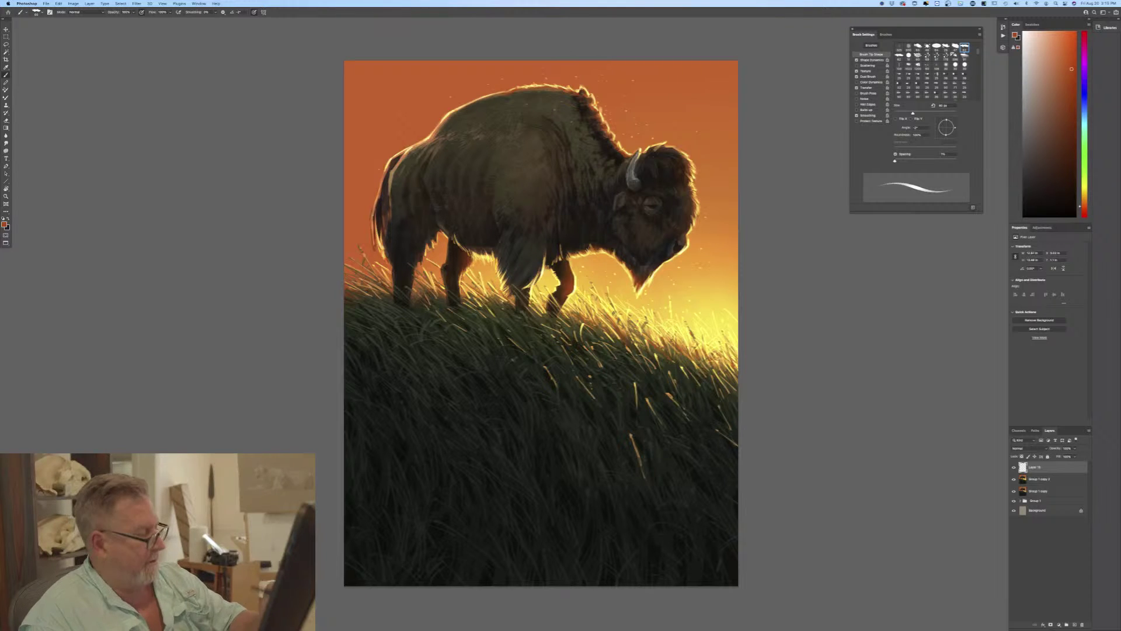
pyautogui.click(647, 330)
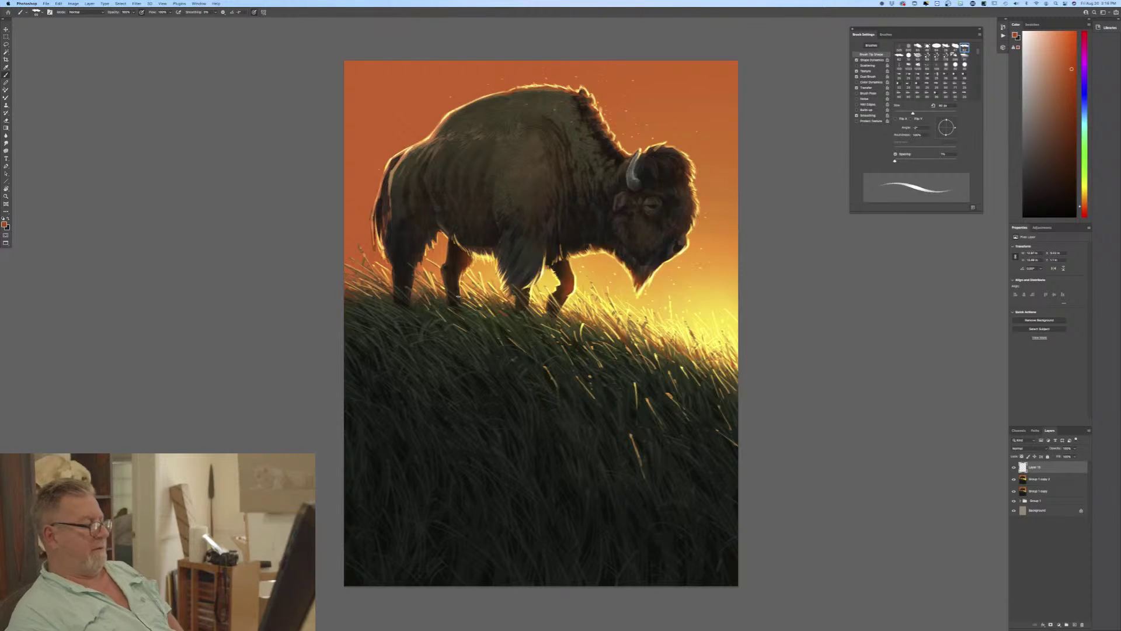
# Set the painting color to white (ffffff) and paint a bright rim highlight along the knee of the bison's raised foreleg.
pyautogui.press('super+minus')
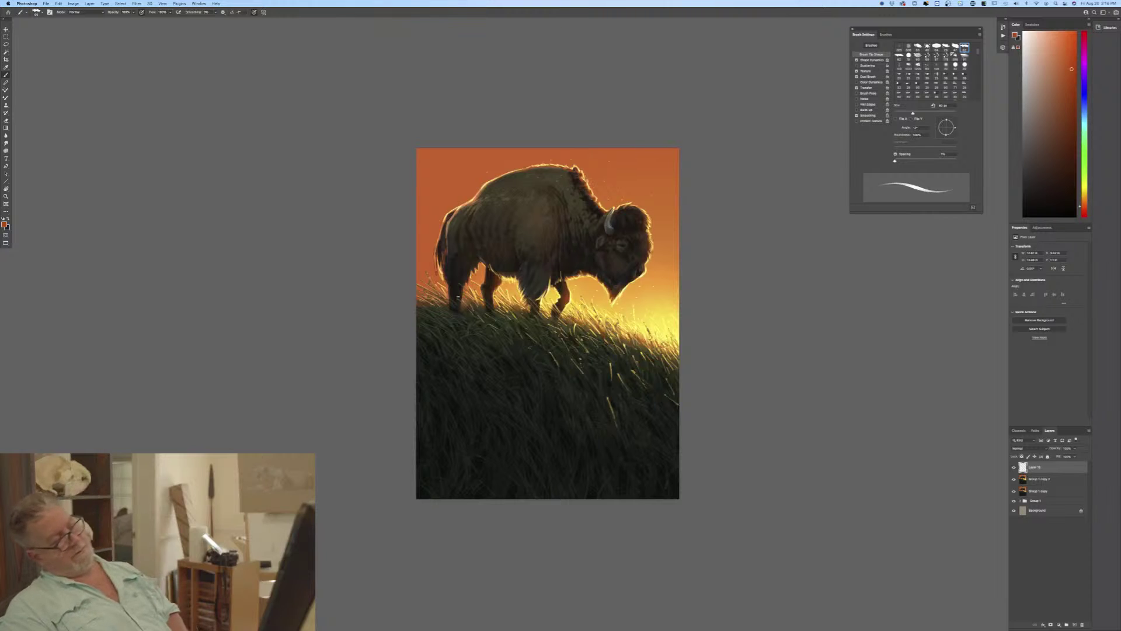
pyautogui.press('super+plus')
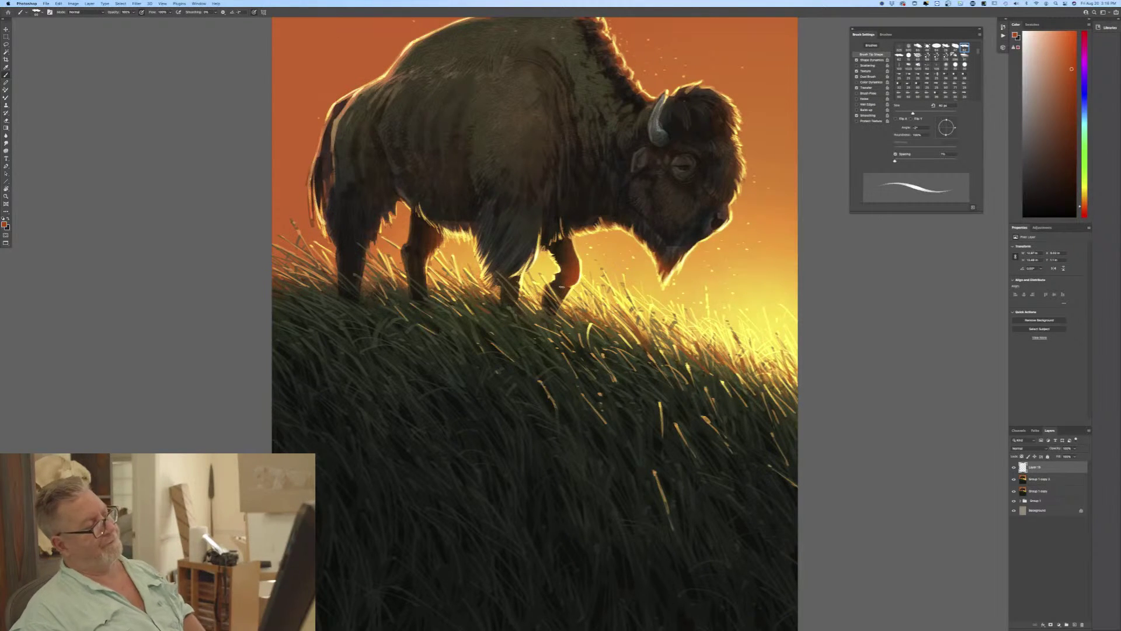
pyautogui.hotkey('ctrl', 'shift', 'c')
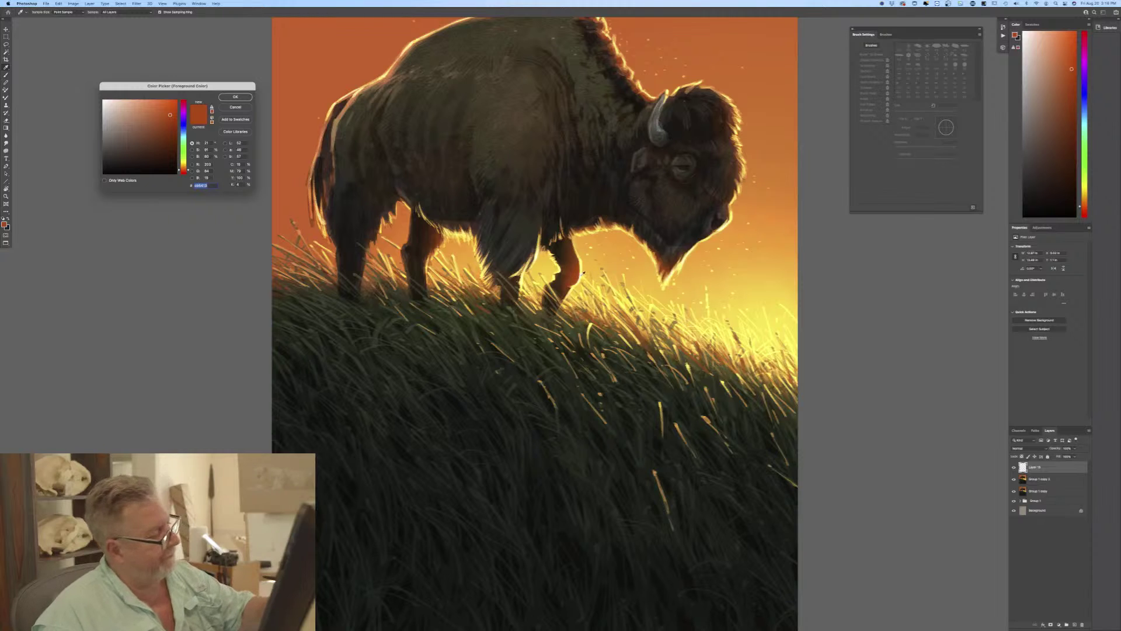
pyautogui.write('ffffff')
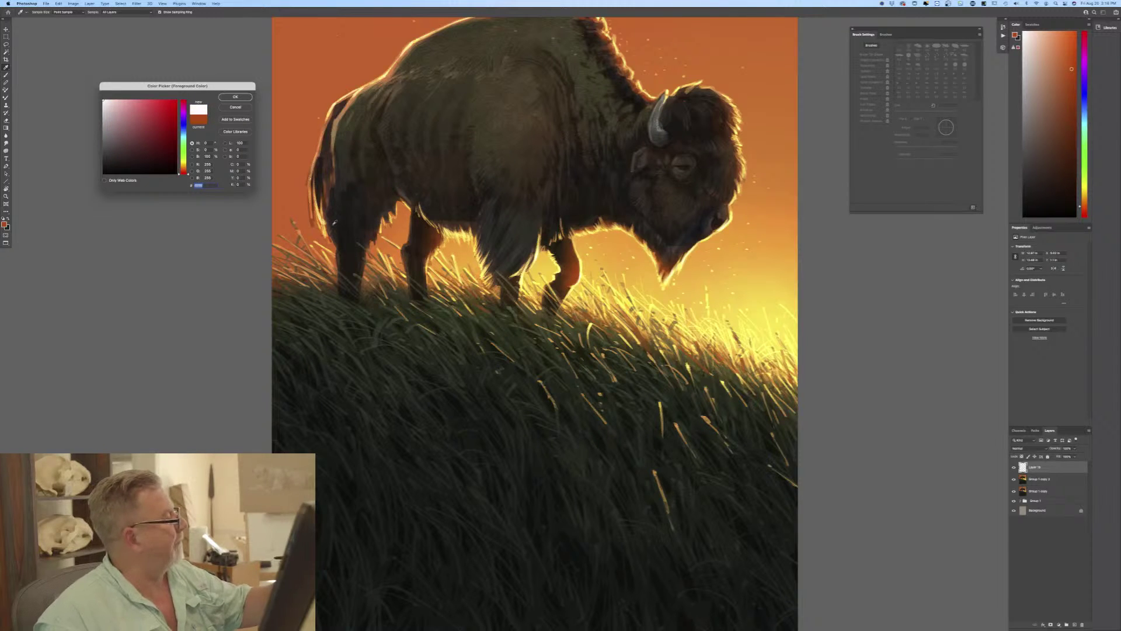
pyautogui.click(235, 97)
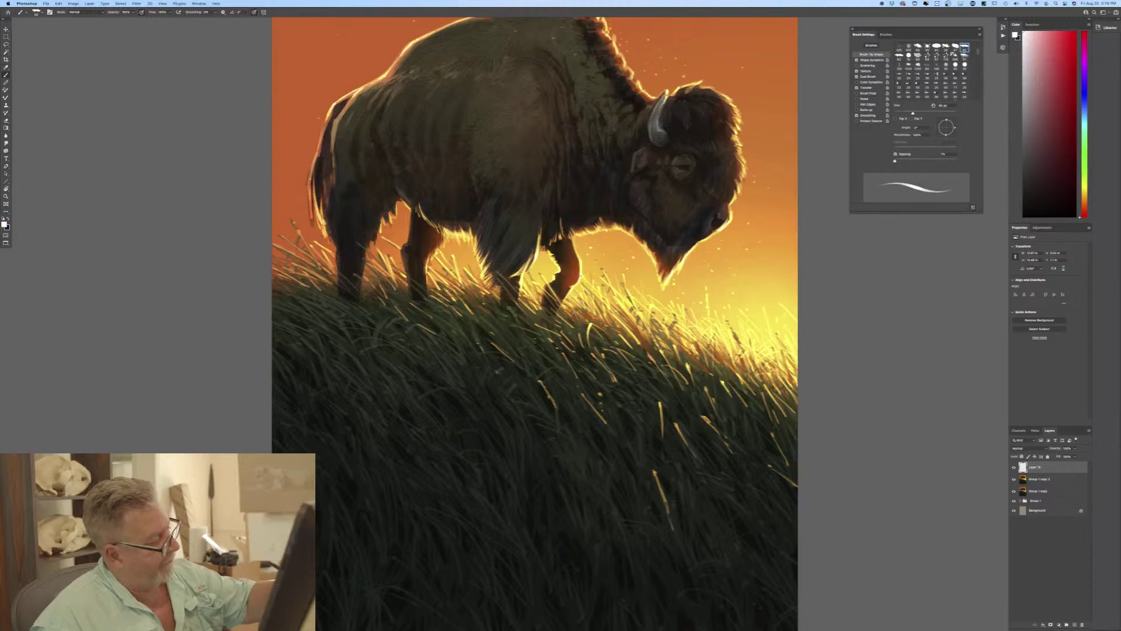
pyautogui.moveTo(578, 274); pyautogui.dragTo(577, 281)
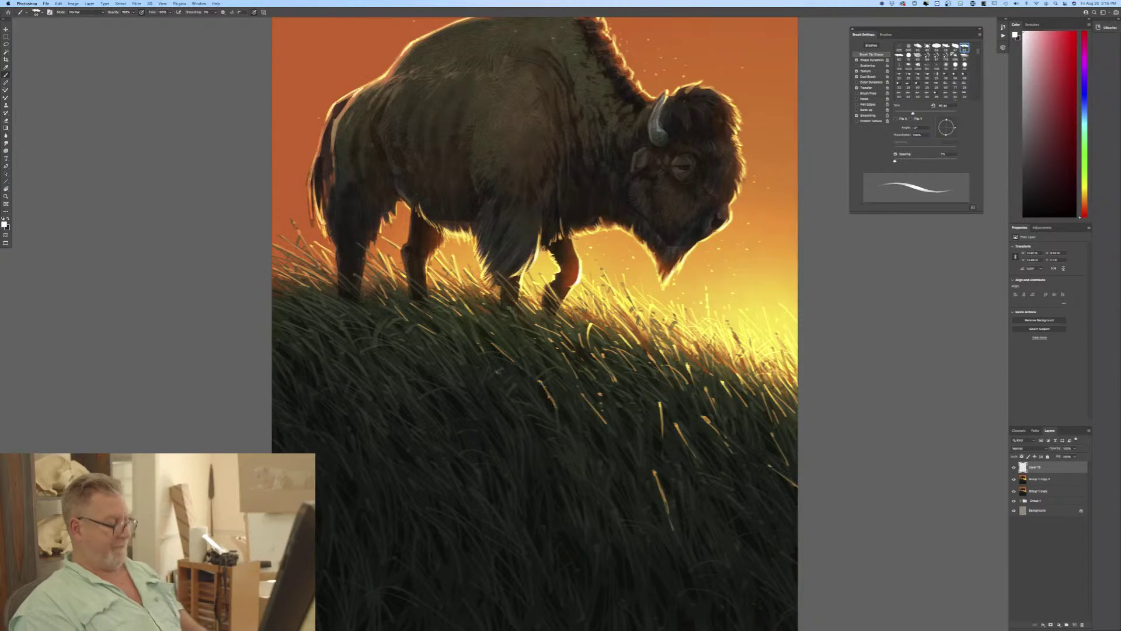
pyautogui.press('super+0')
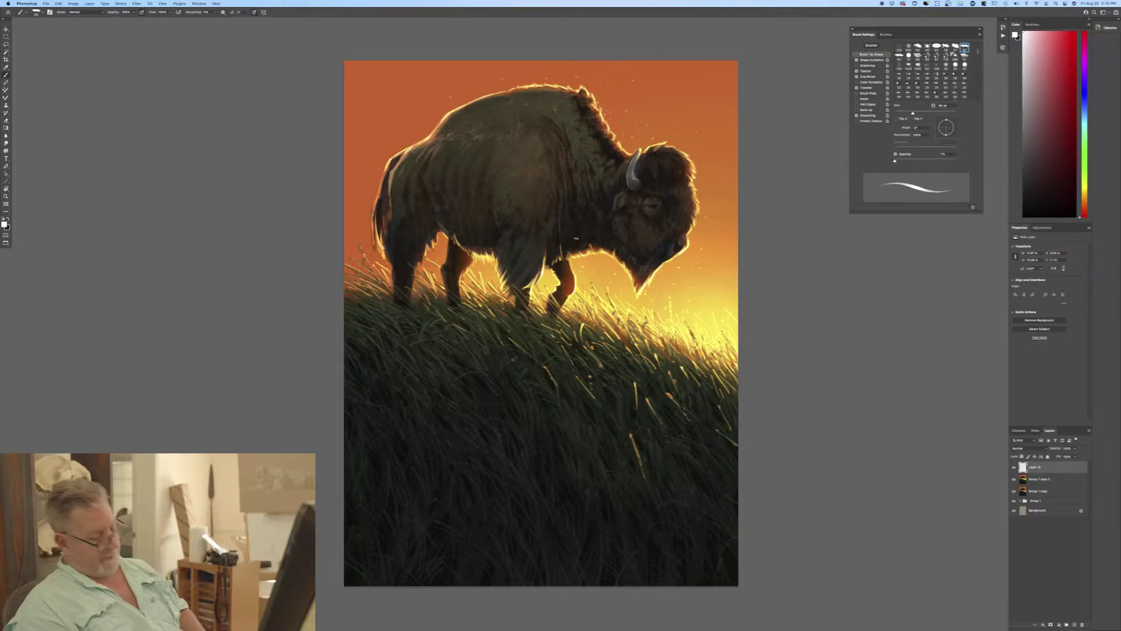
pyautogui.scroll(6, 576, 238)
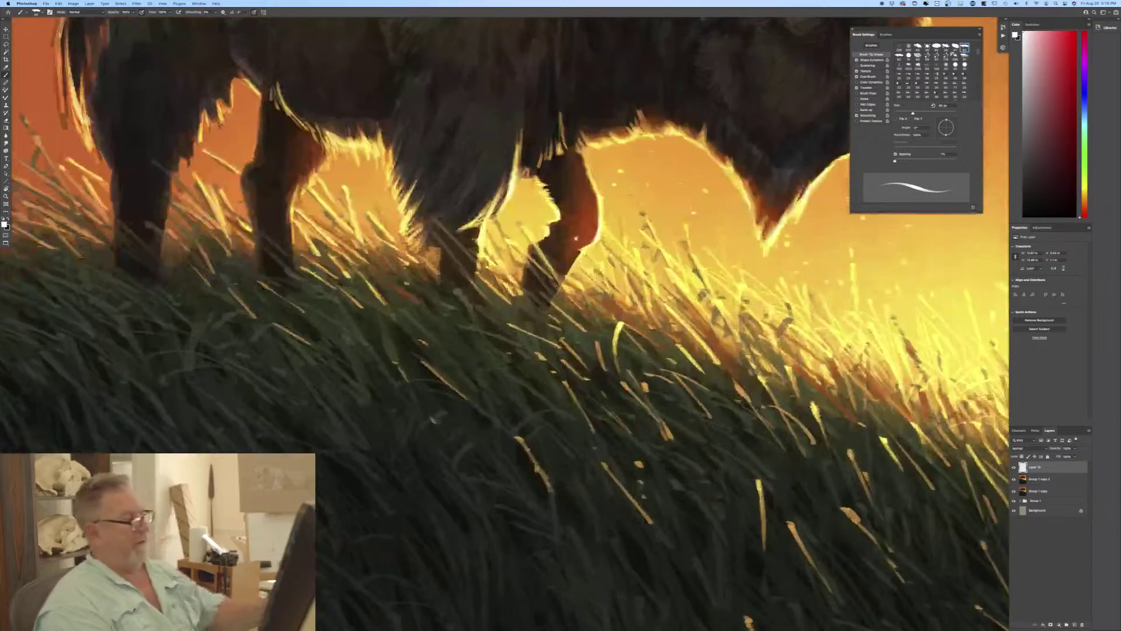
pyautogui.scroll(5, 576, 239)
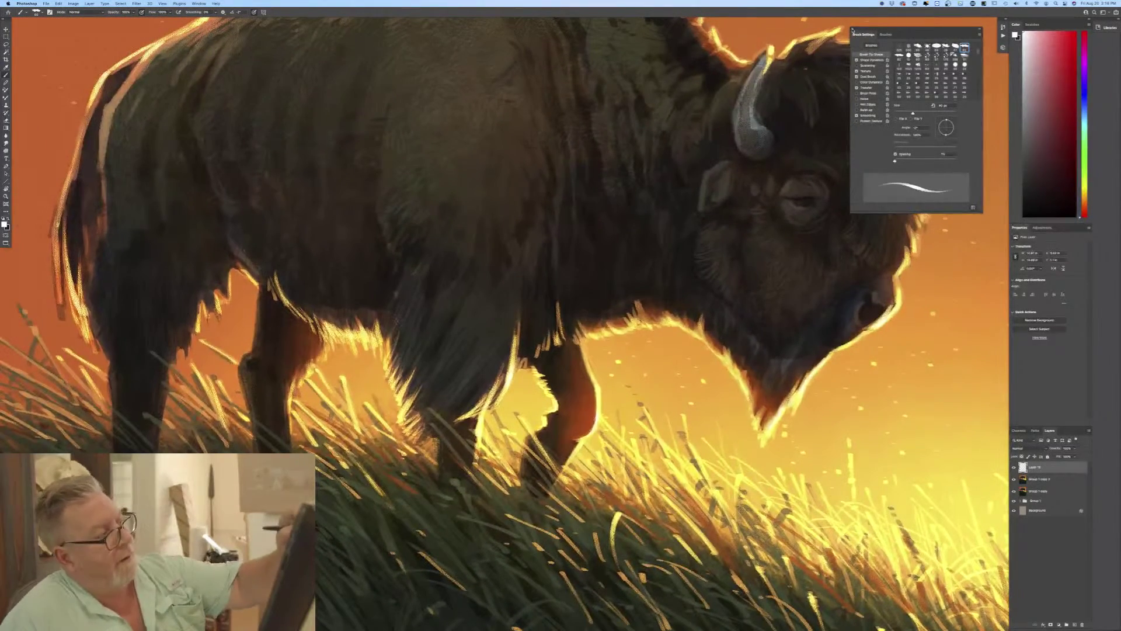
# Close the brush settings and look over the bison's rim lighting, the grass and the overall composition.
pyautogui.click(852, 29)
pyautogui.scroll(2, 504, 322)
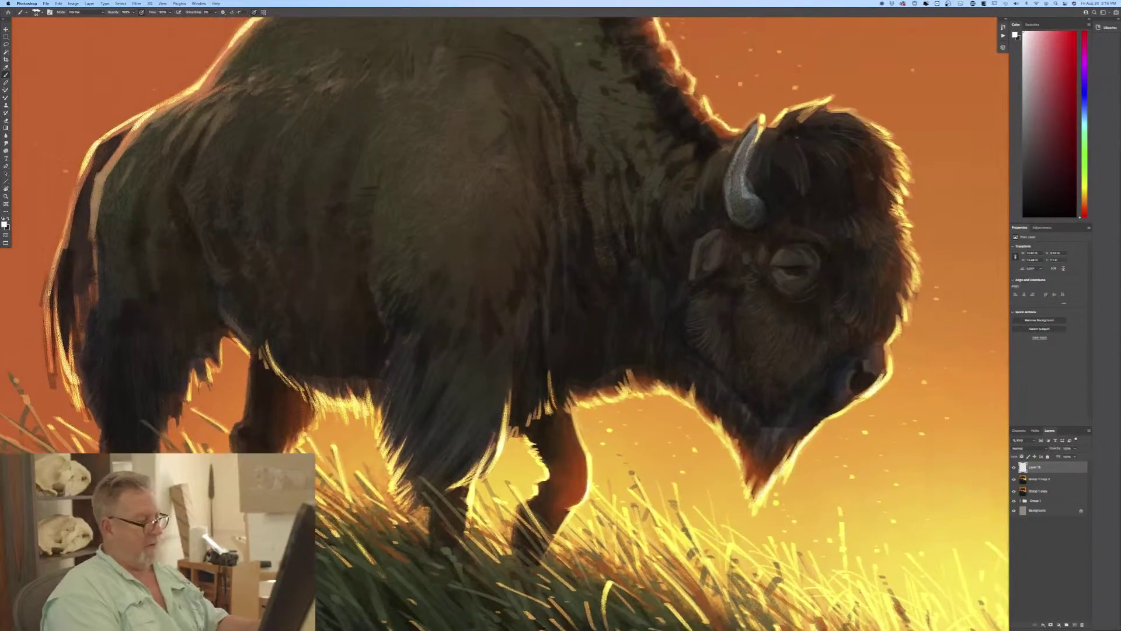
pyautogui.scroll(3, 504, 322)
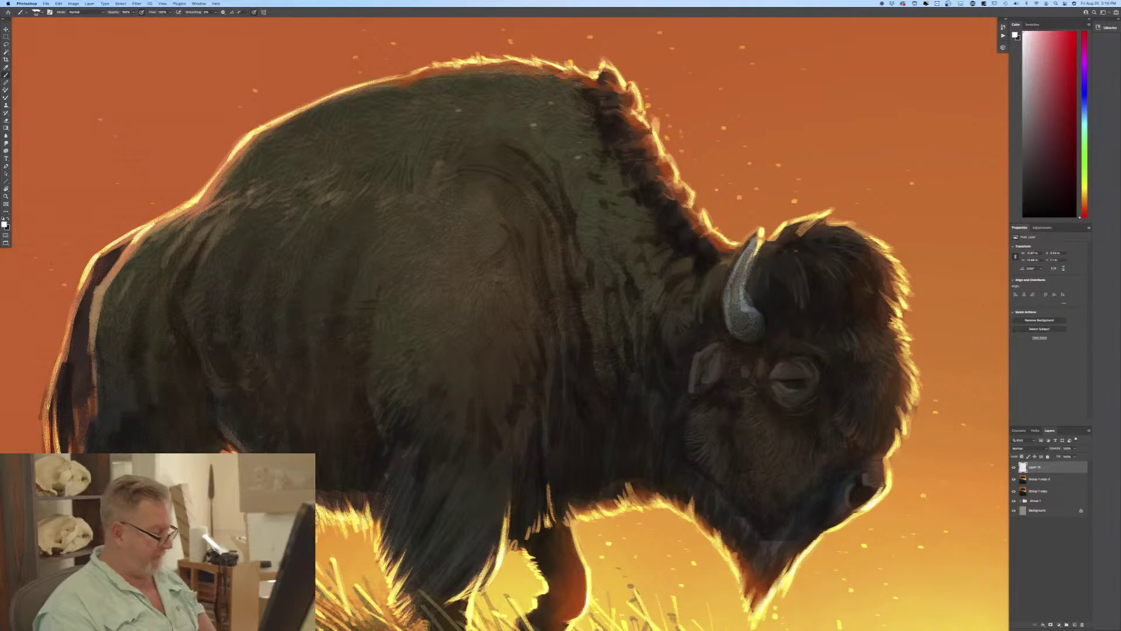
pyautogui.moveTo(376, 624)
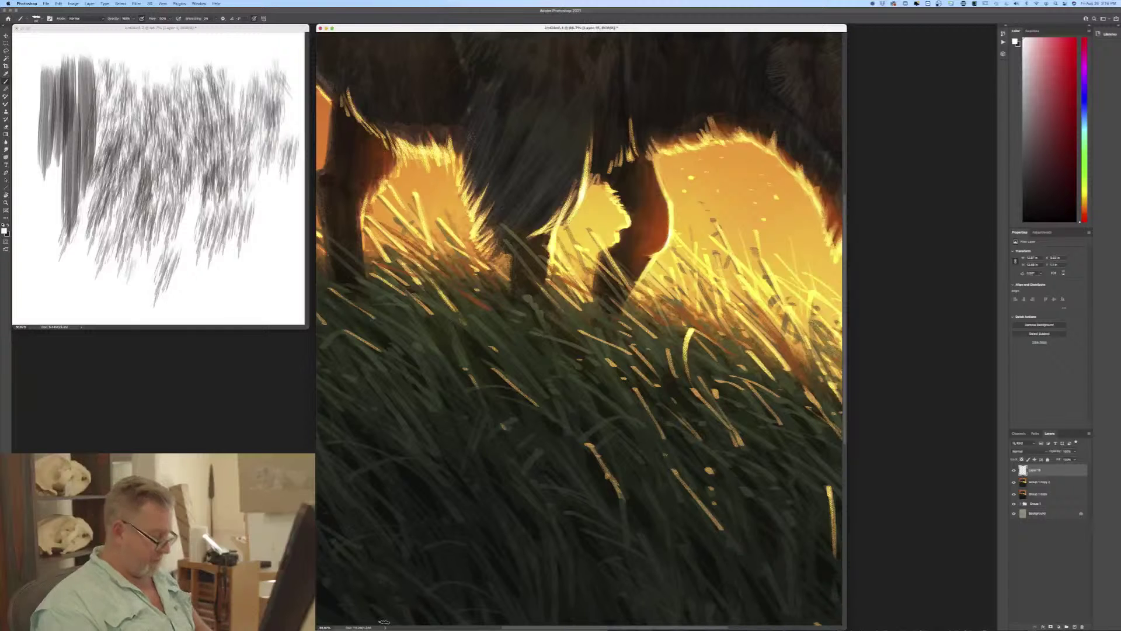
pyautogui.press('super+minus')
pyautogui.press('super+minus')
pyautogui.press('super+minus')
pyautogui.press('super+minus')
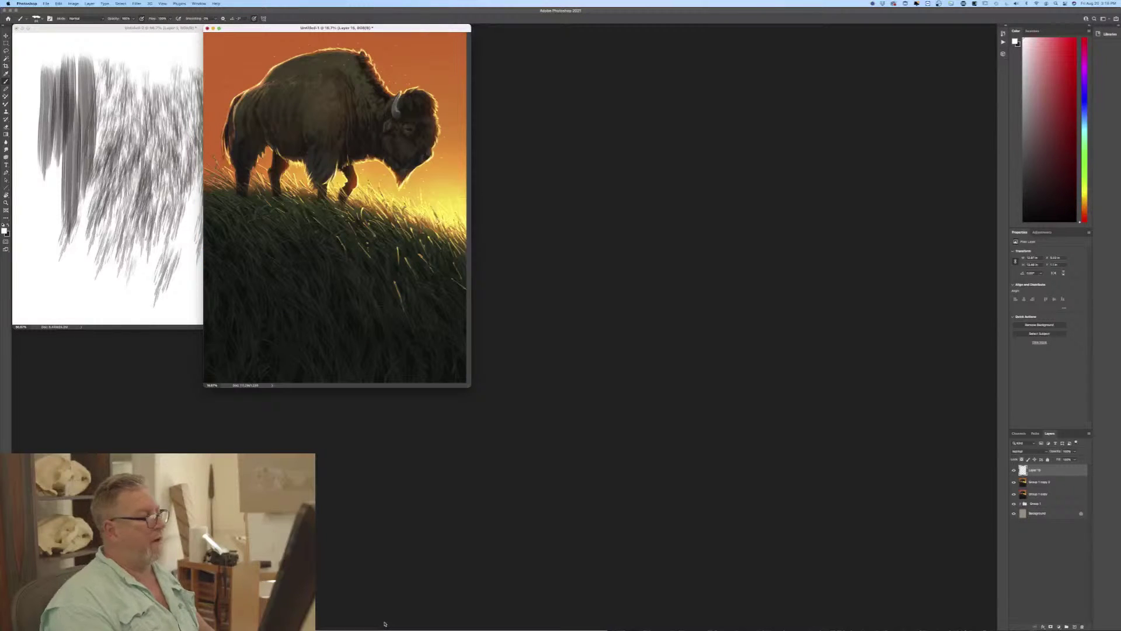
# Browse the bison and calf reference photos in the Downloads folder with full-size previews.
pyautogui.moveTo(351, 629)
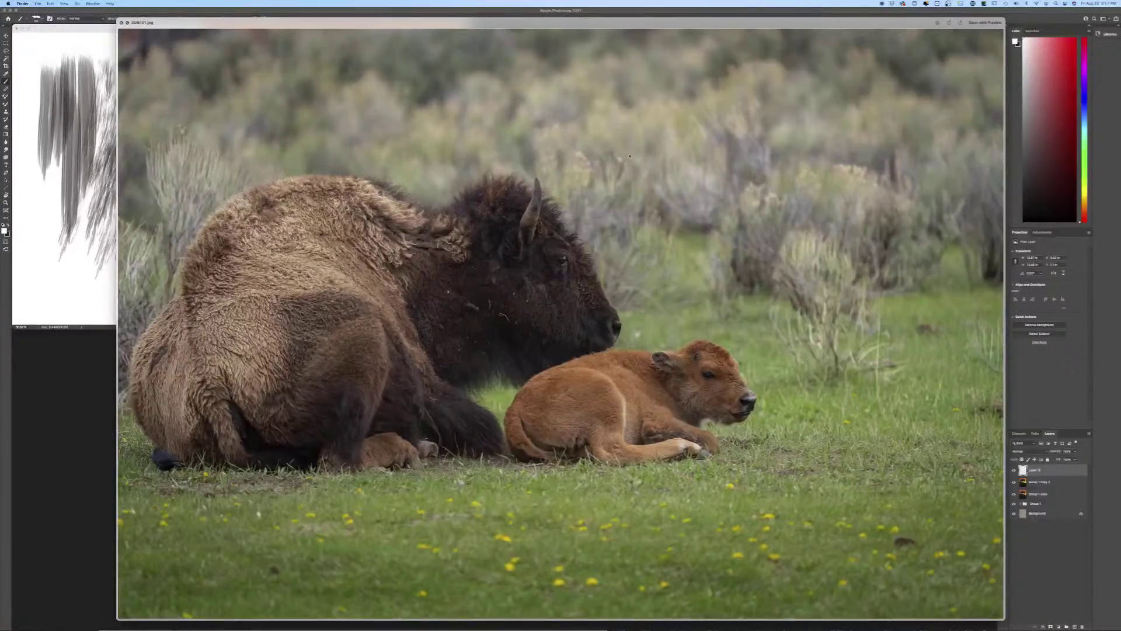
pyautogui.press('Down')
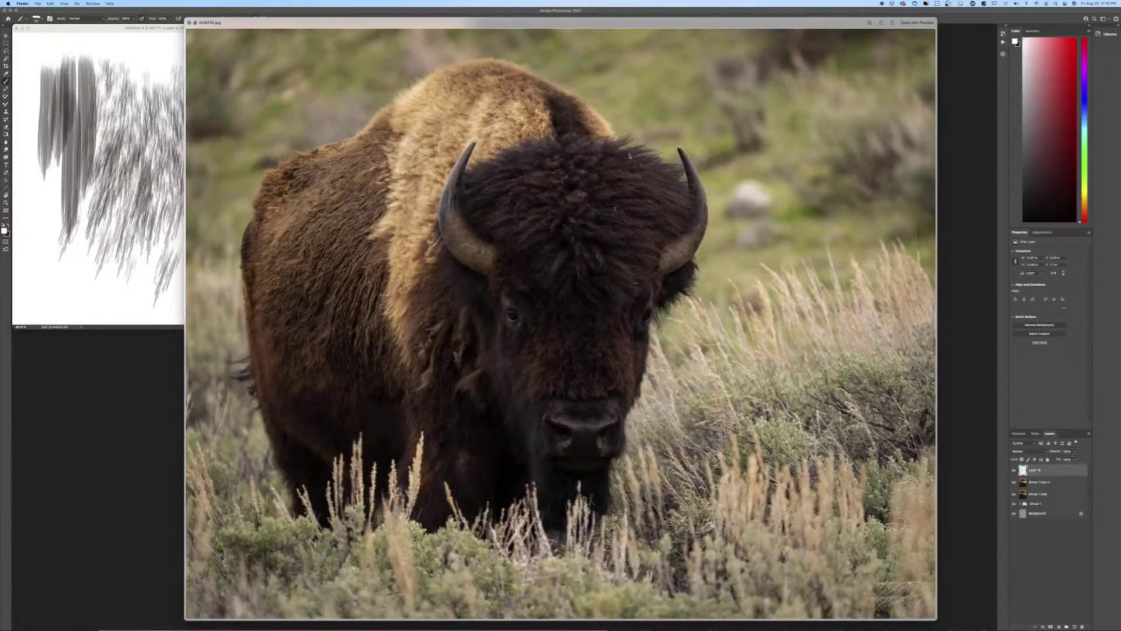
pyautogui.press('Up')
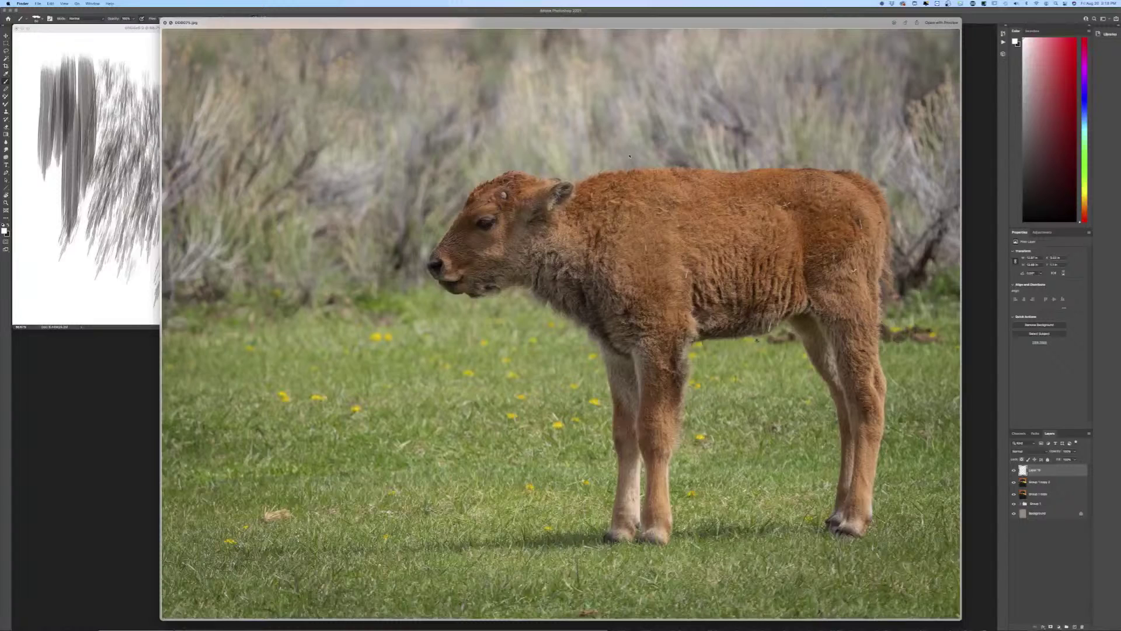
pyautogui.press('Up')
pyautogui.press('Down')
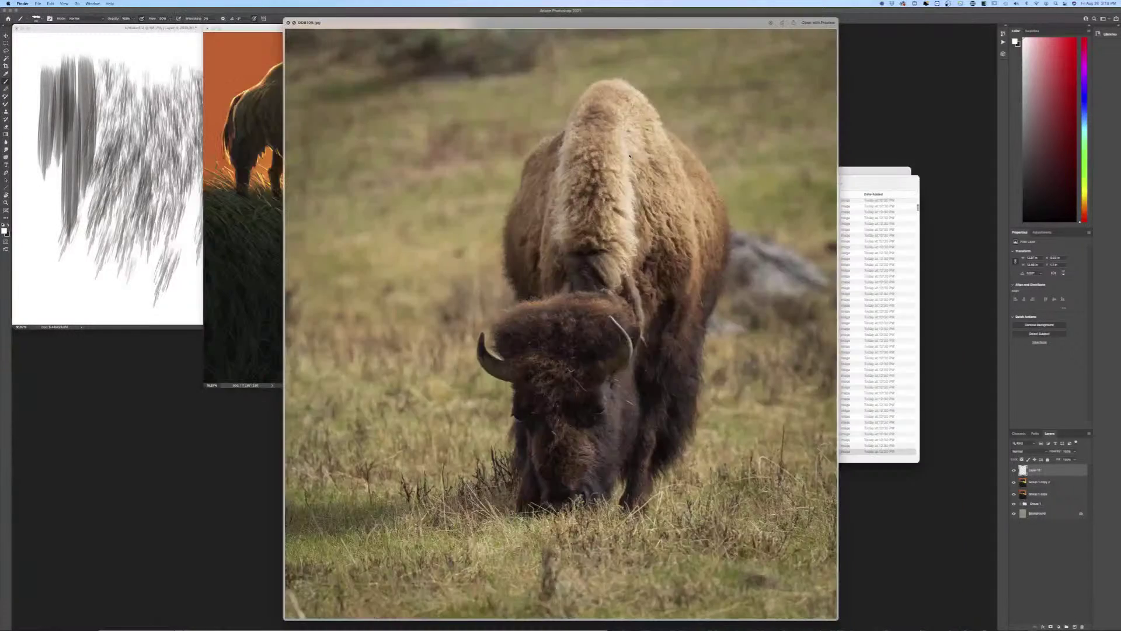
pyautogui.press('Up')
pyautogui.press('space')
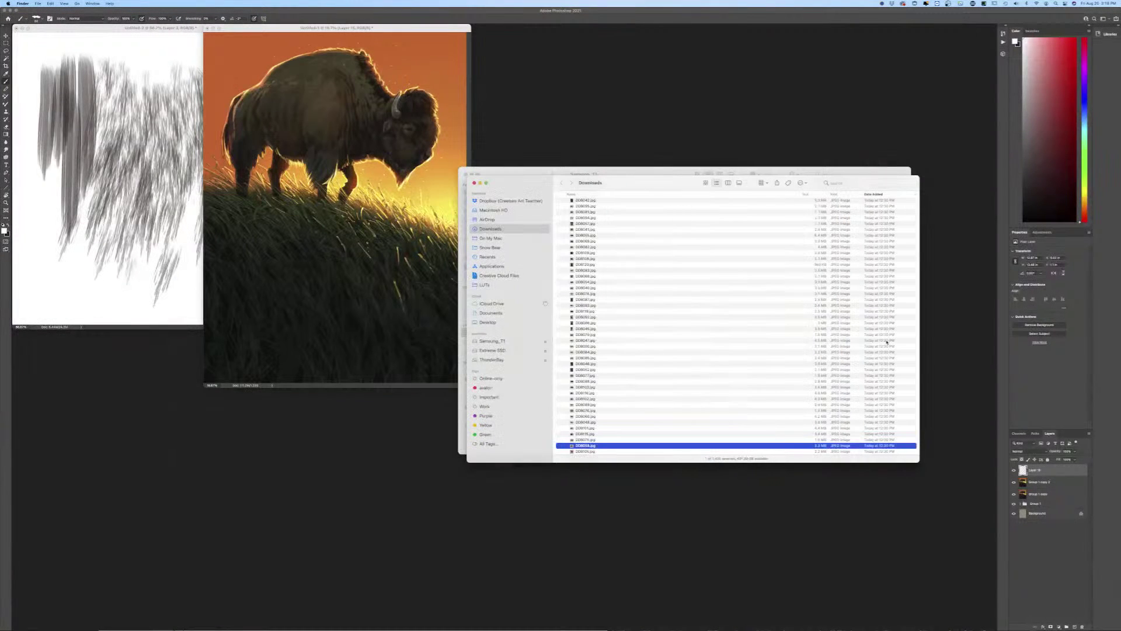
# Open the photo of the bison walking past fallen logs in Photoshop and examine its full-size preview.
pyautogui.moveTo(605, 446); pyautogui.dragTo(406, 622)
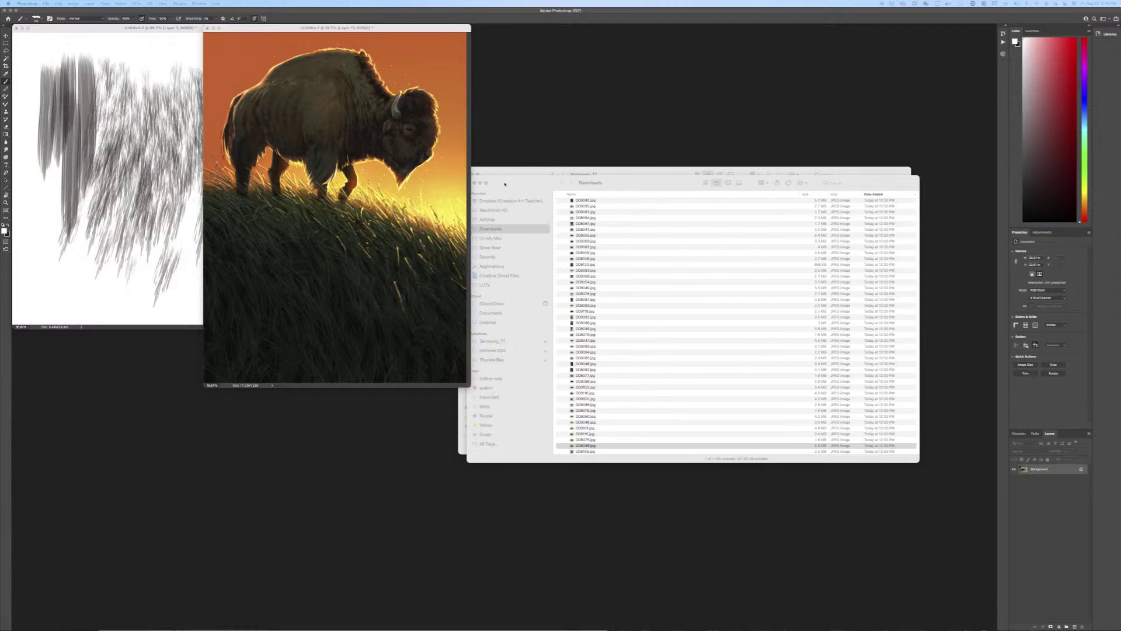
pyautogui.click(618, 447)
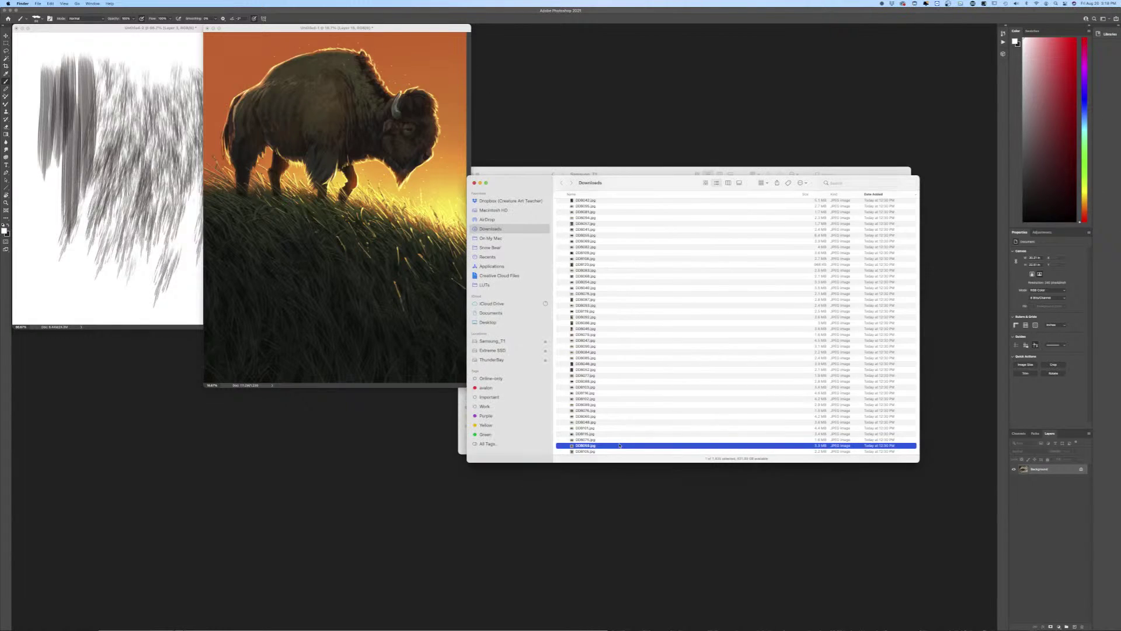
pyautogui.press('space')
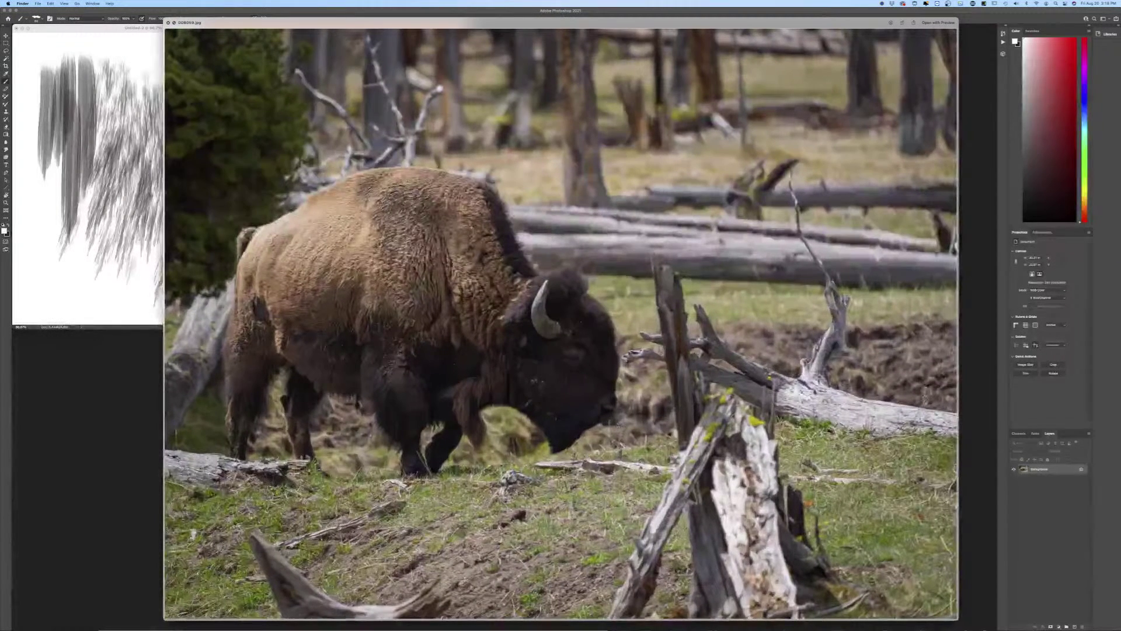
pyautogui.moveTo(358, 25); pyautogui.dragTo(438, 27)
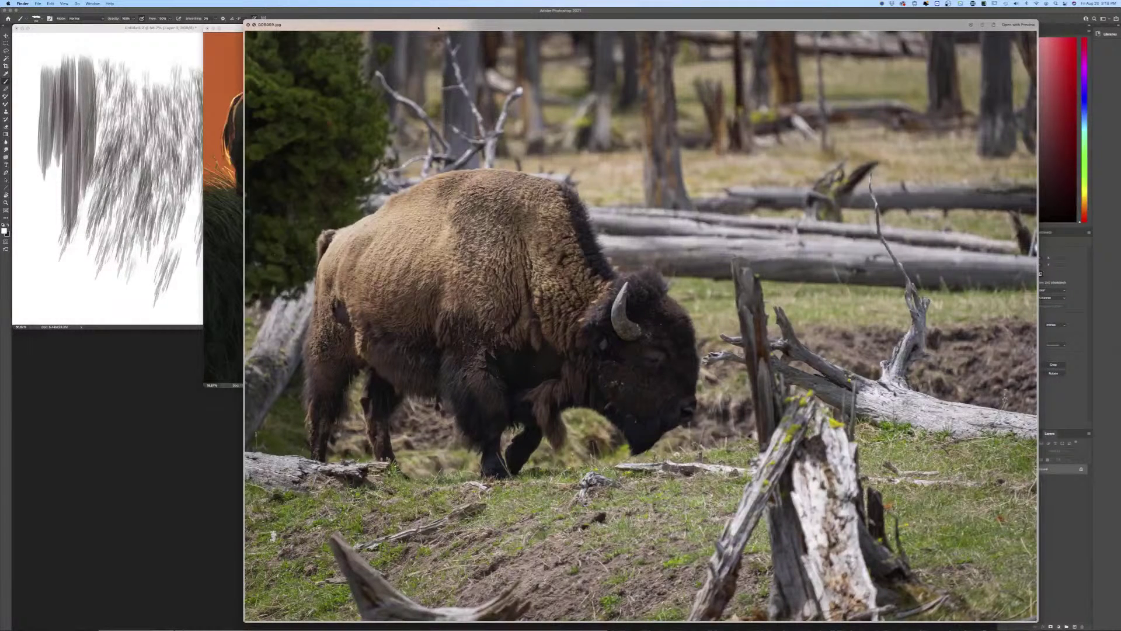
pyautogui.press('space')
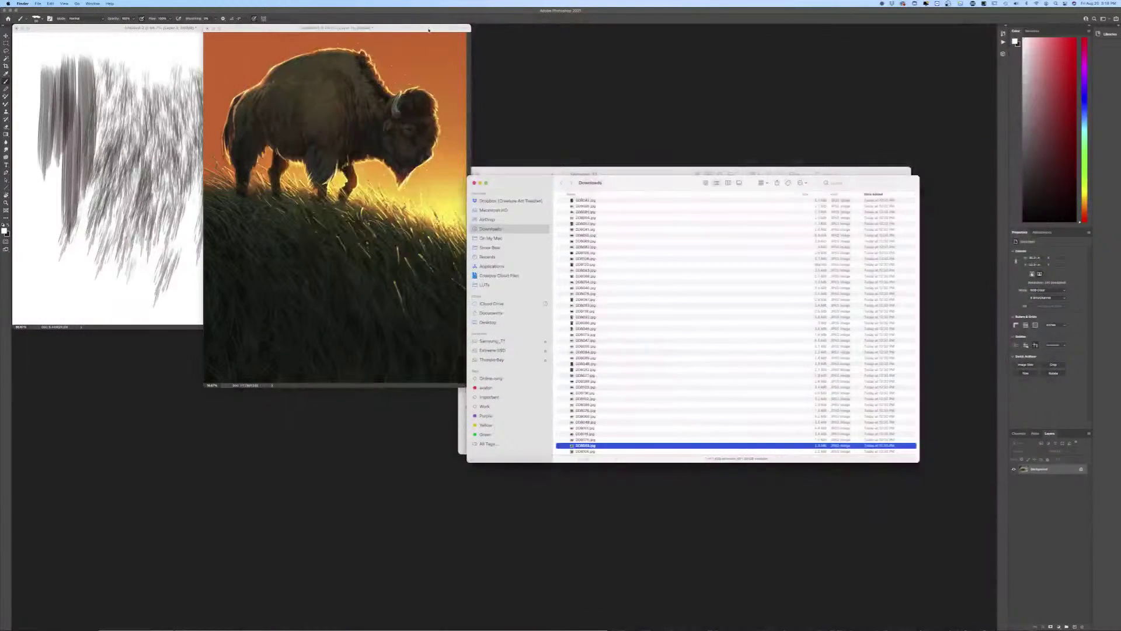
# Switch back to the bison painting, duplicate the Group 1 copy 2 layer, and display the canvas in full screen.
pyautogui.click(429, 30)
pyautogui.press('super+equal')
pyautogui.press('super+equal')
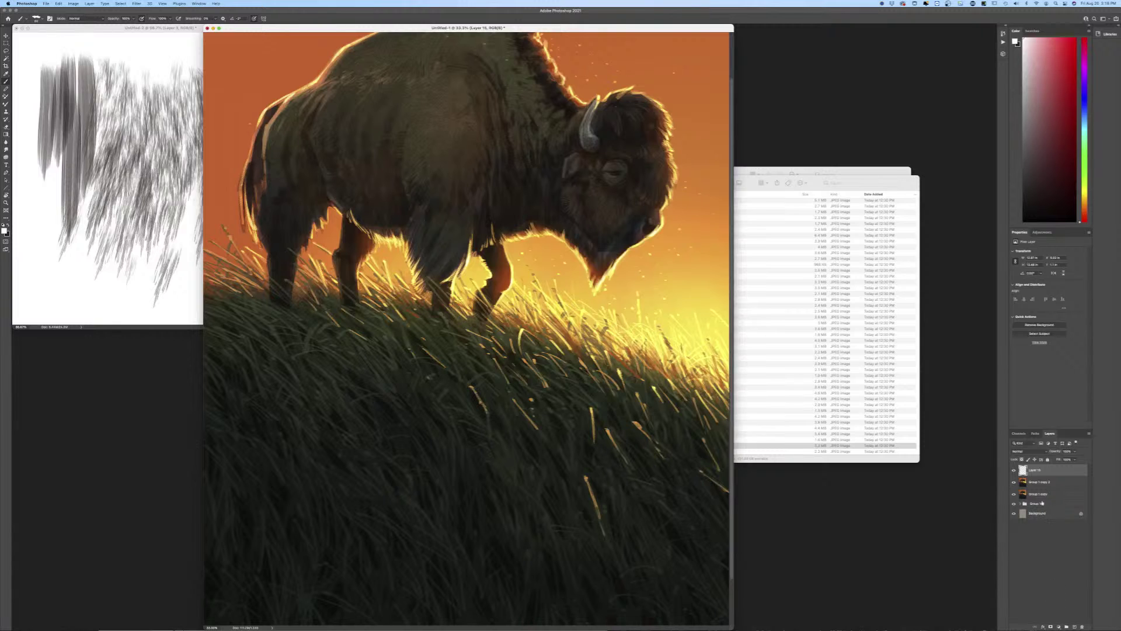
pyautogui.click(1039, 483)
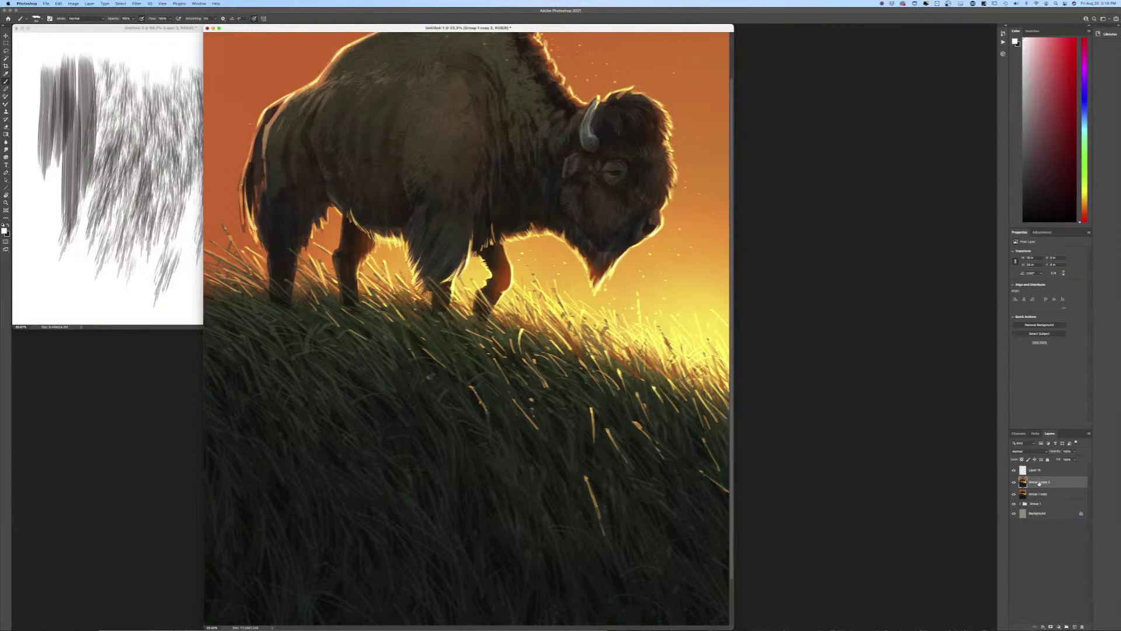
pyautogui.moveTo(1040, 482); pyautogui.dragTo(1074, 622)
pyautogui.press('f')
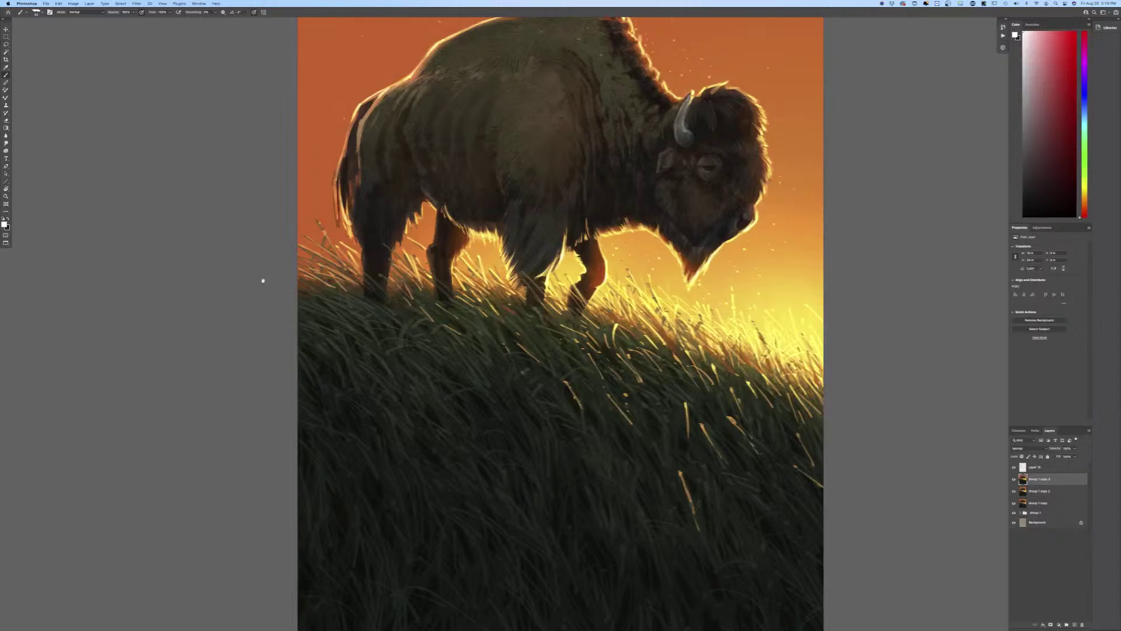
# Choose the cloud-like Sampled Brush 47 preset for painting the bison's breath.
pyautogui.press('super+plus')
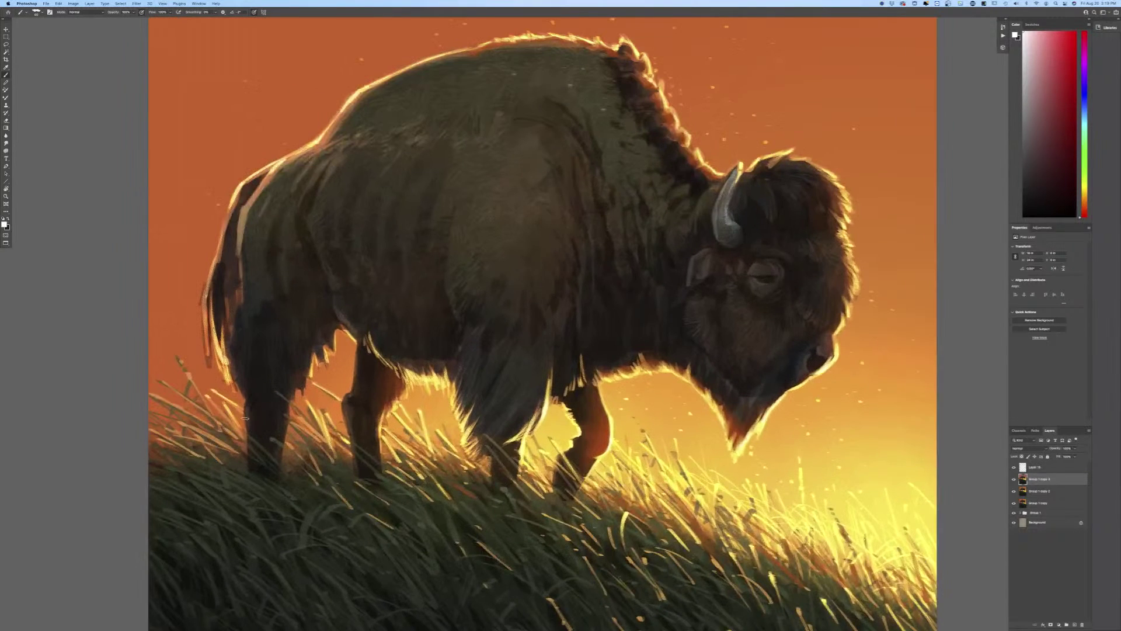
pyautogui.click(37, 12)
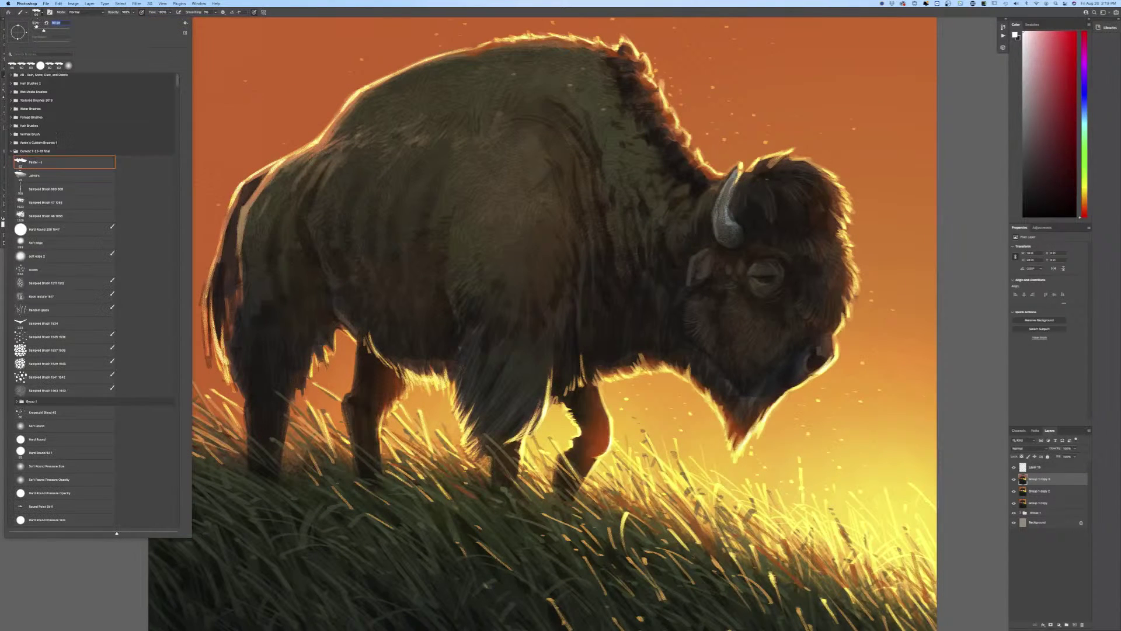
pyautogui.click(52, 202)
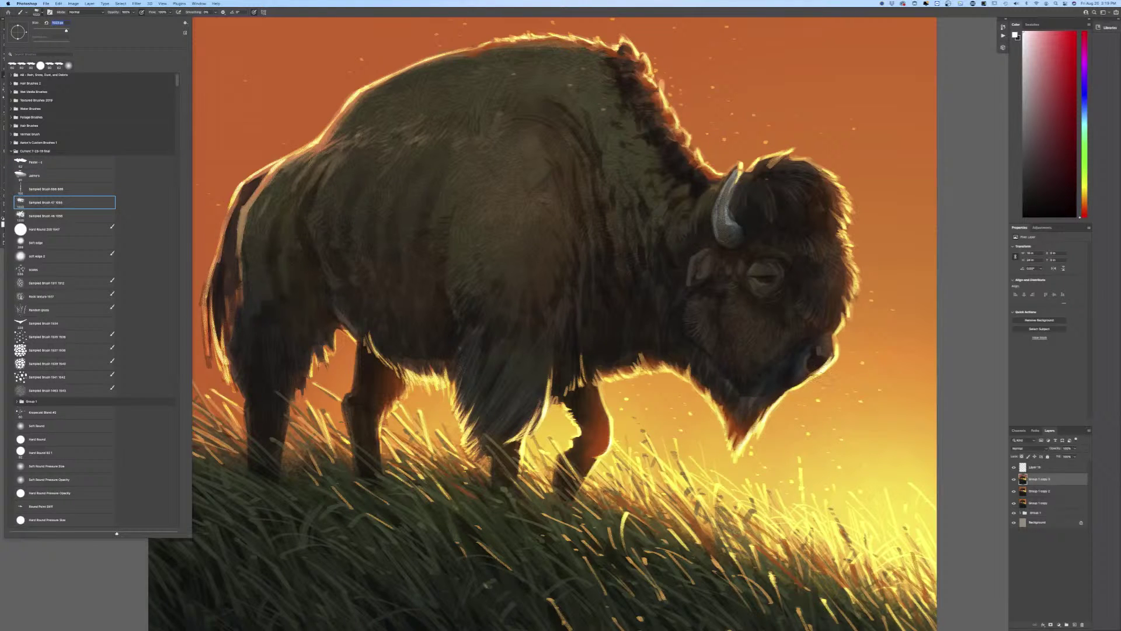
pyautogui.click(815, 362)
pyautogui.moveTo(814, 362); pyautogui.dragTo(820, 394)
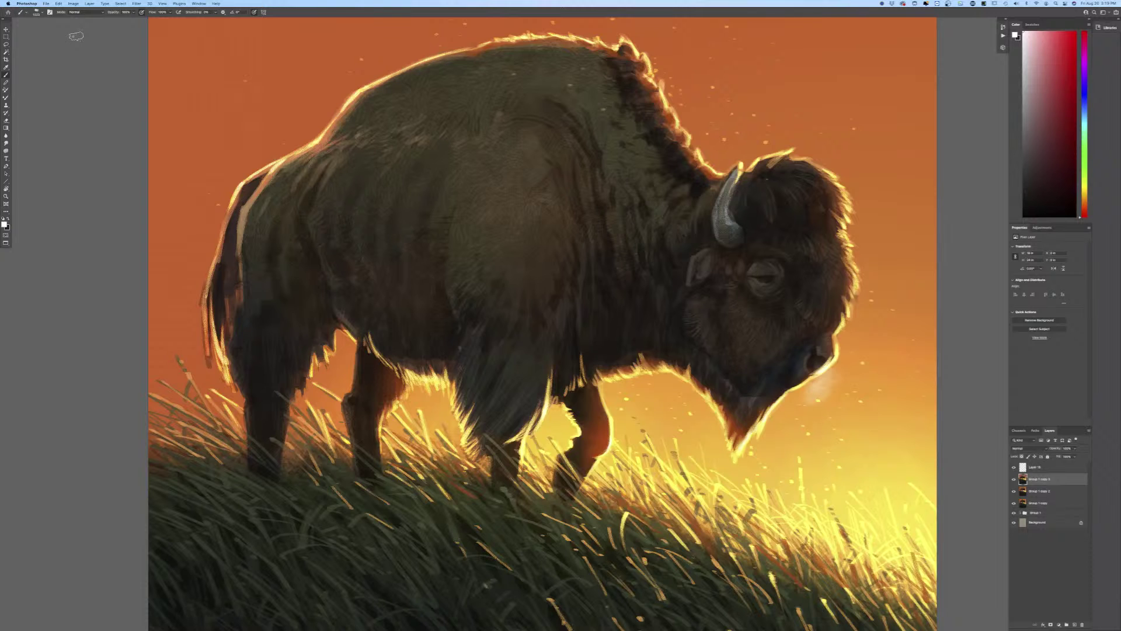
pyautogui.press('super+z')
pyautogui.press('super+z')
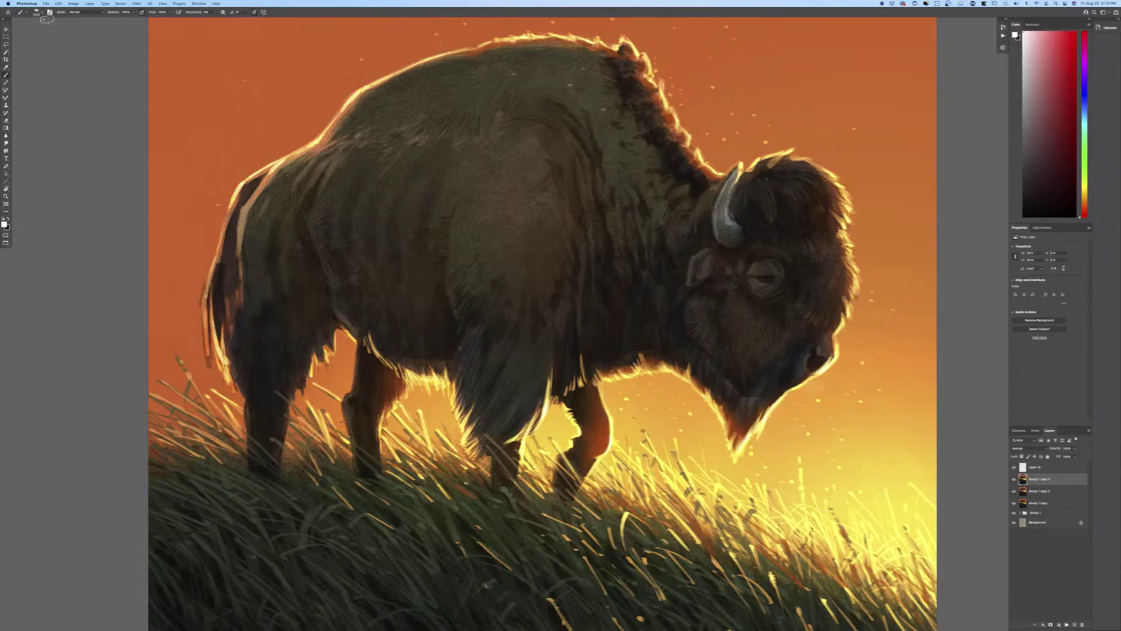
# Set the brush blending mode to Color Dodge and the painting color to a light orange.
pyautogui.click(79, 12)
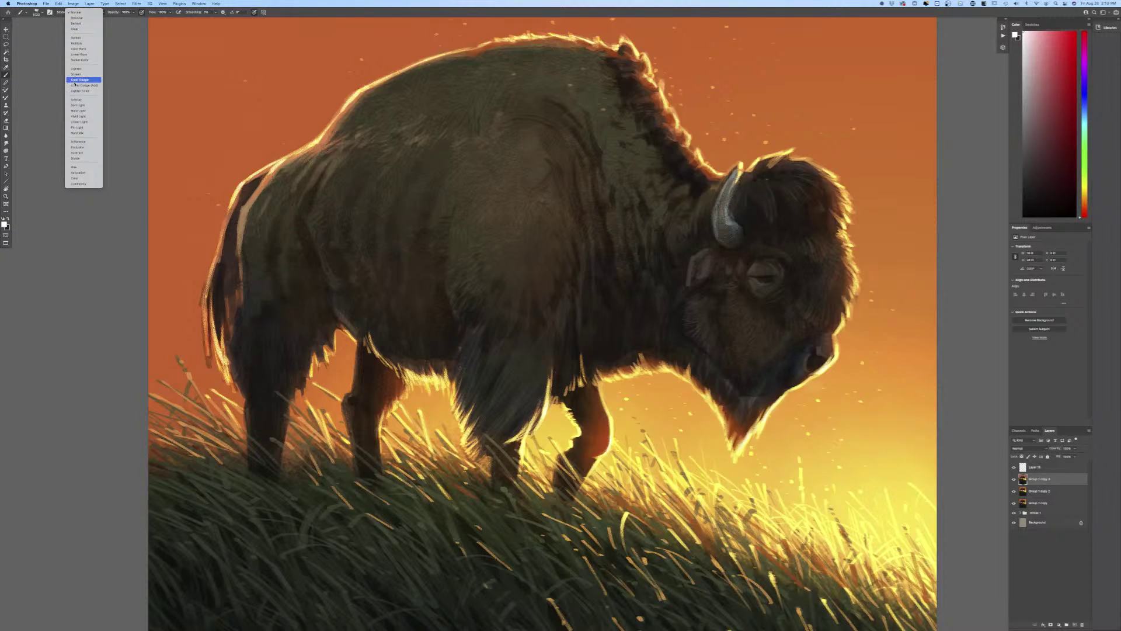
pyautogui.click(66, 80)
pyautogui.press('i')
pyautogui.click(4, 223)
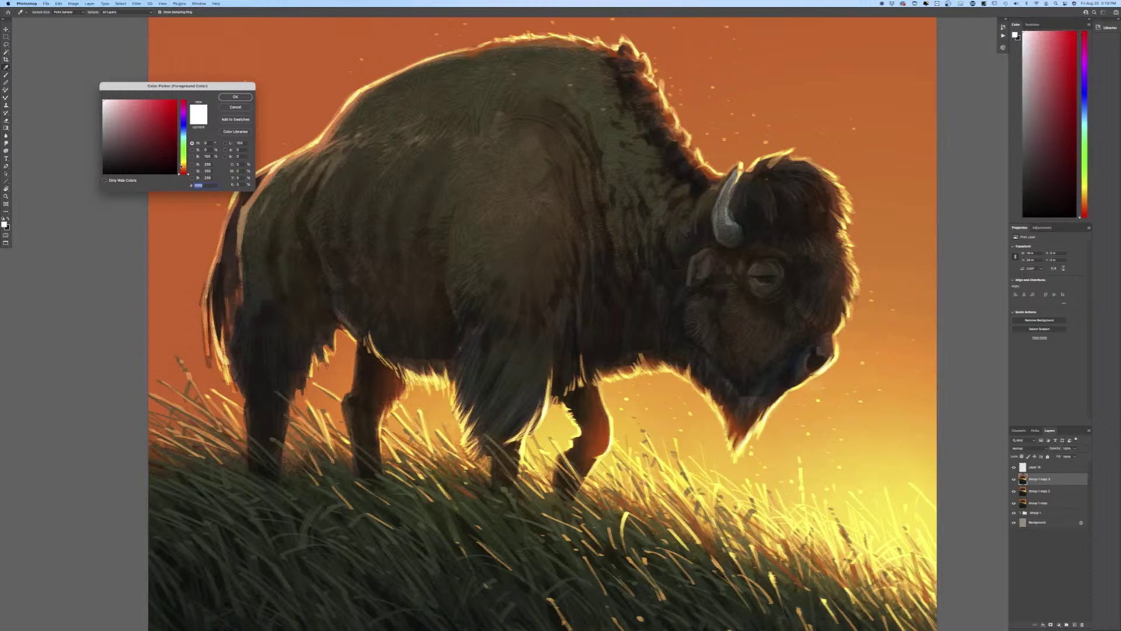
pyautogui.click(183, 168)
pyautogui.click(141, 103)
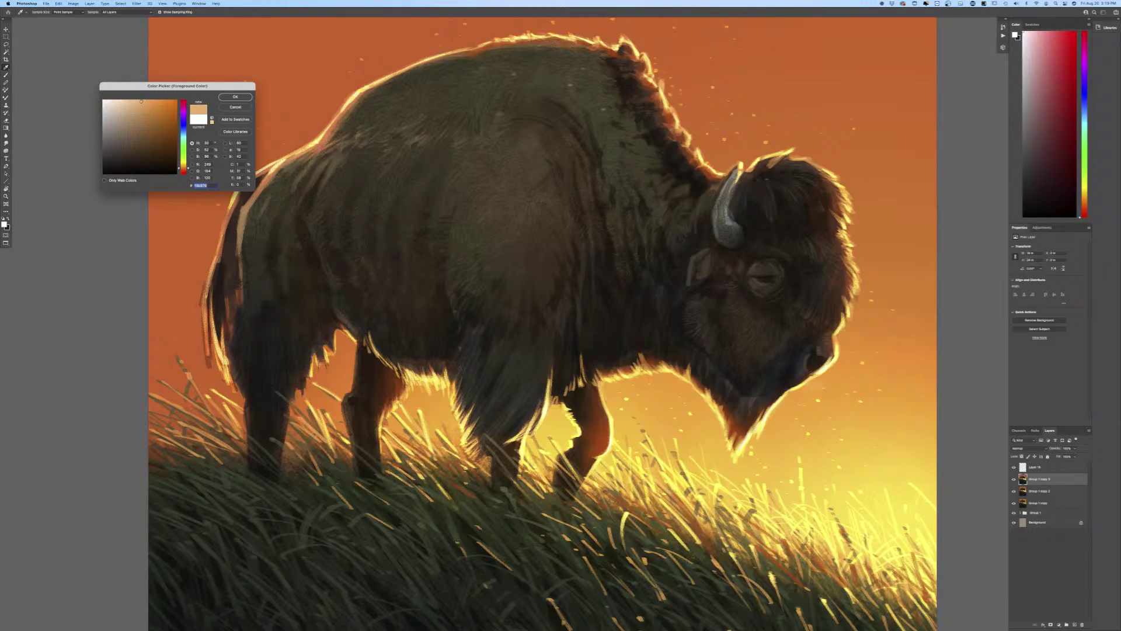
pyautogui.click(236, 96)
pyautogui.press('b')
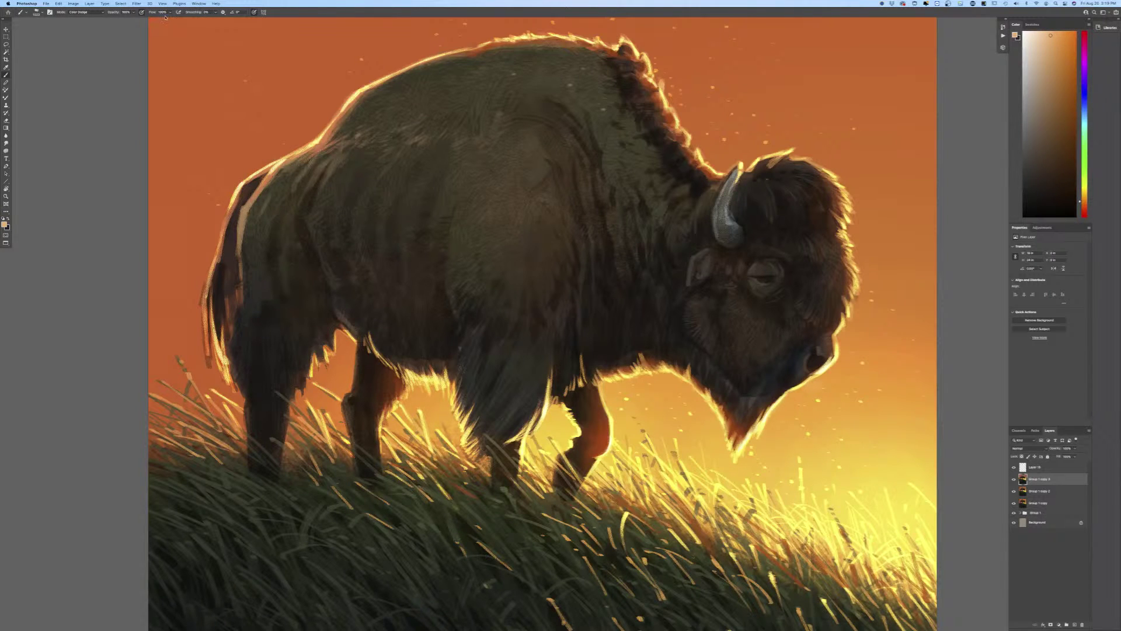
# Lower the brush flow and paint glowing puffs of breath drifting from the bison's nostrils toward the canvas edge.
pyautogui.click(169, 13)
pyautogui.moveTo(166, 21); pyautogui.dragTo(160, 21)
pyautogui.click(815, 377)
pyautogui.moveTo(815, 359)
pyautogui.mouseDown()
pyautogui.moveTo(818, 386)
pyautogui.moveTo(795, 374)
pyautogui.moveTo(770, 391)
pyautogui.moveTo(866, 384)
pyautogui.moveTo(882, 393)
pyautogui.moveTo(817, 394)
pyautogui.moveTo(864, 412)
pyautogui.moveTo(899, 390)
pyautogui.mouseUp()
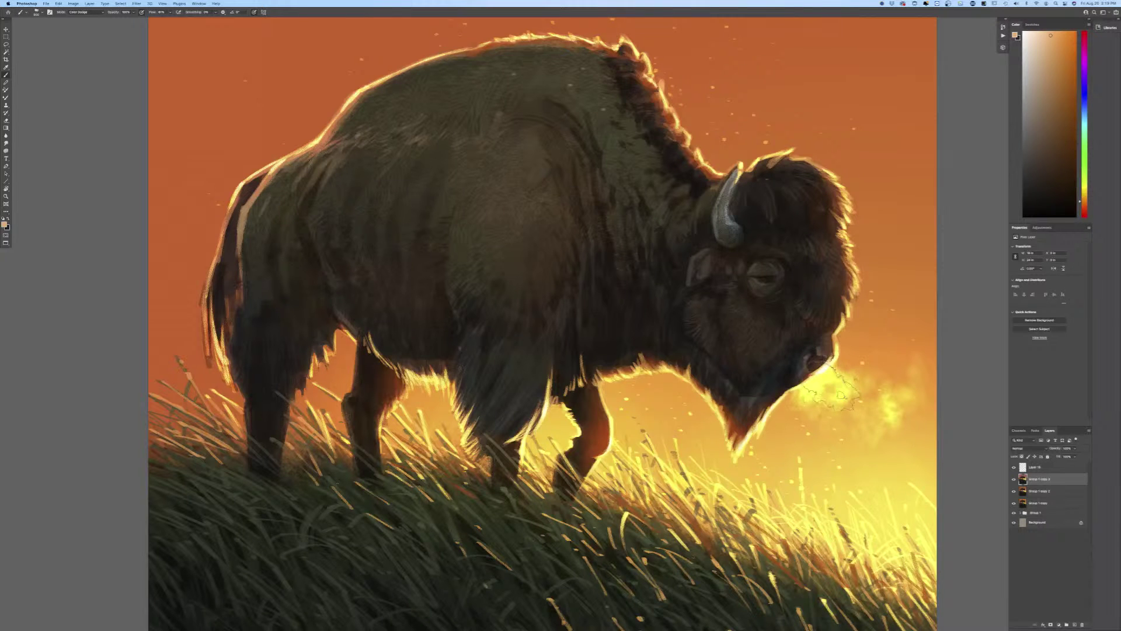
# Set the brush blending mode back to Normal and sample a dark green from the lower grass as the painting color.
pyautogui.press('super+minus')
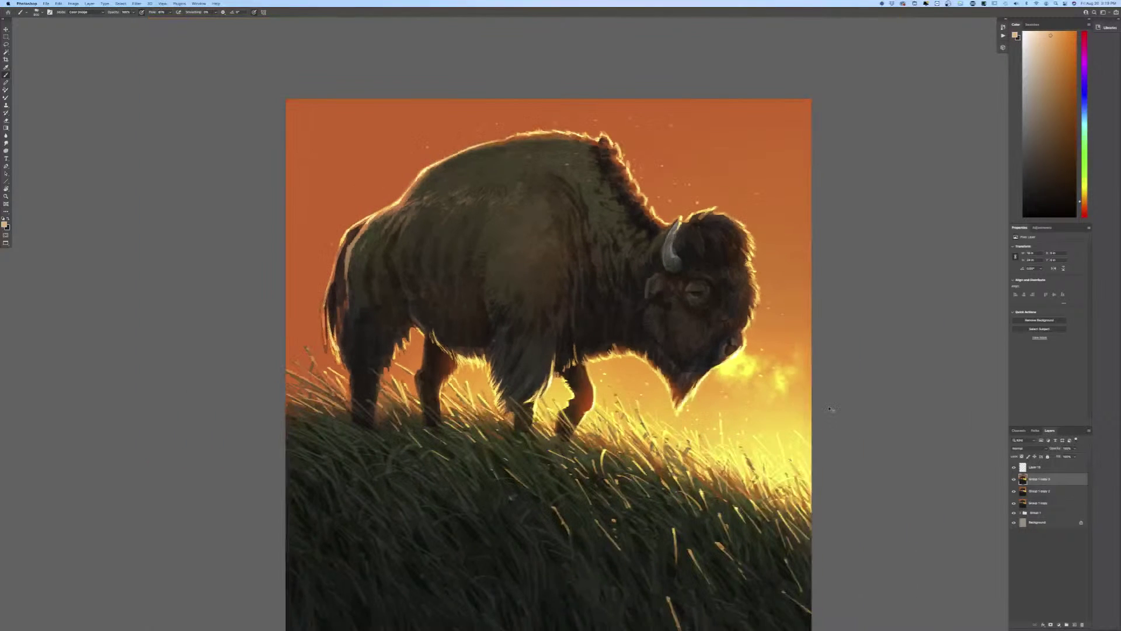
pyautogui.press('super+minus')
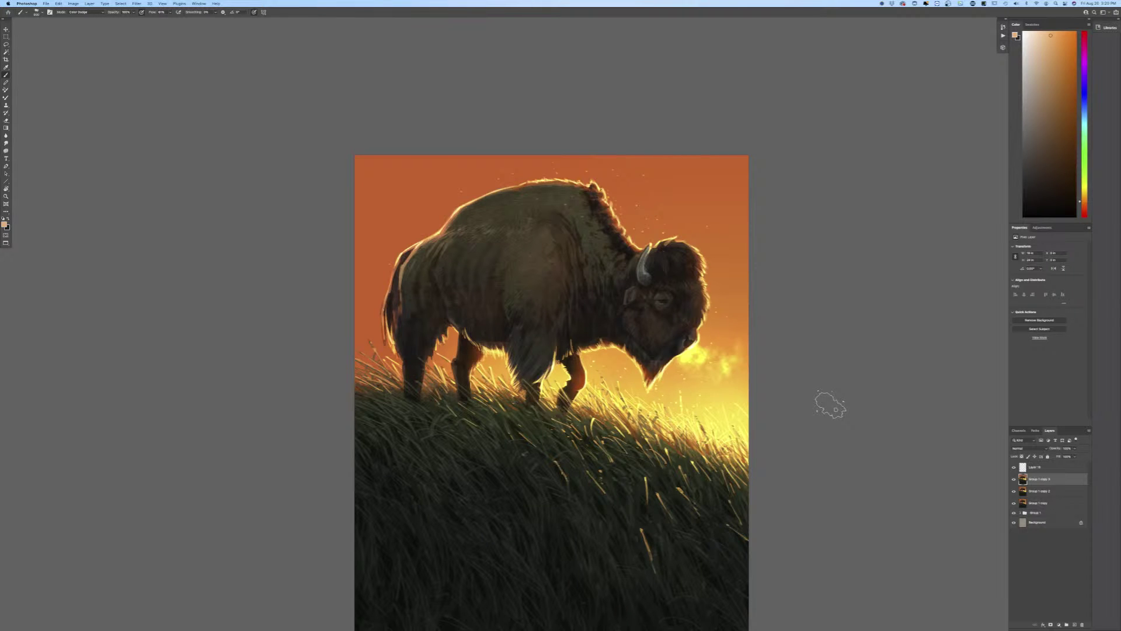
pyautogui.scroll(-10, 286, 401)
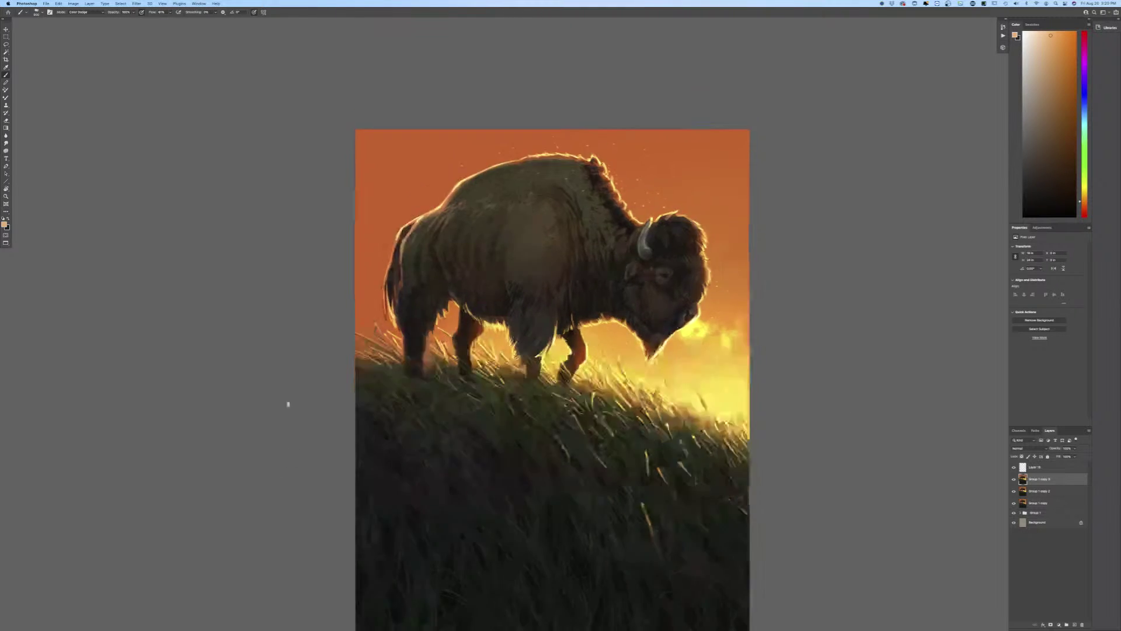
pyautogui.hscroll(-5, 310, 340)
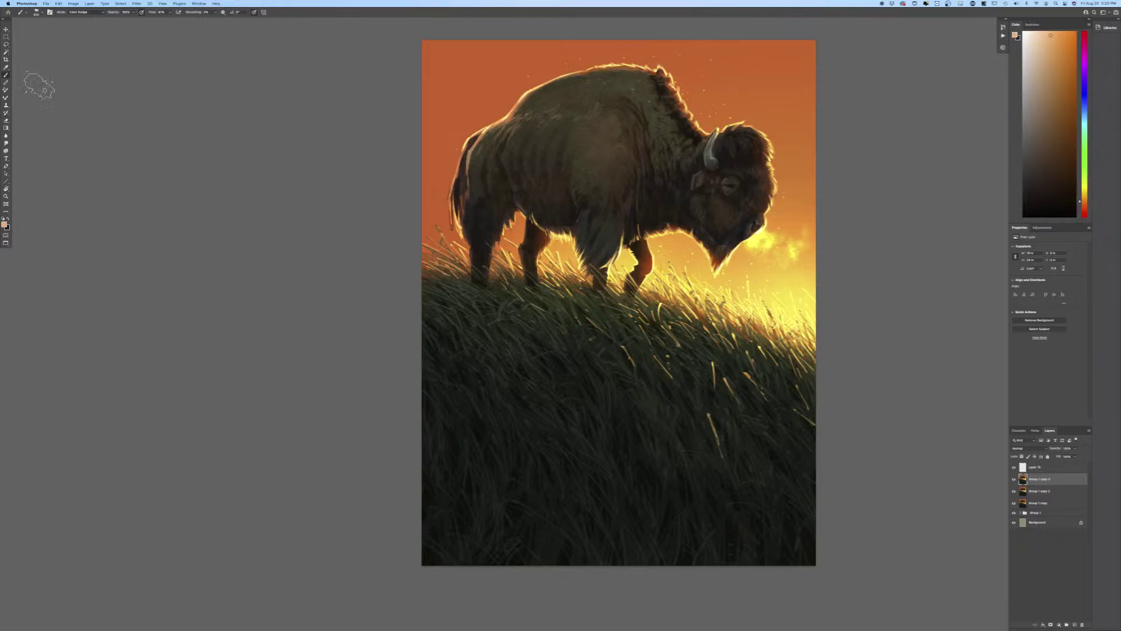
pyautogui.click(78, 11)
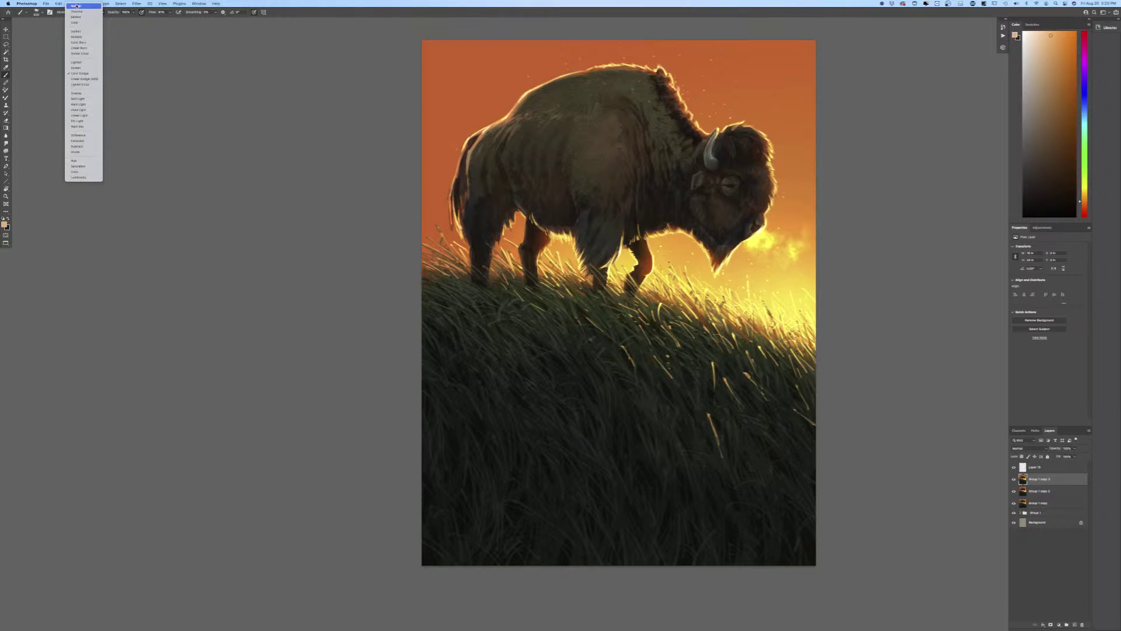
pyautogui.click(77, 6)
pyautogui.click(5, 225)
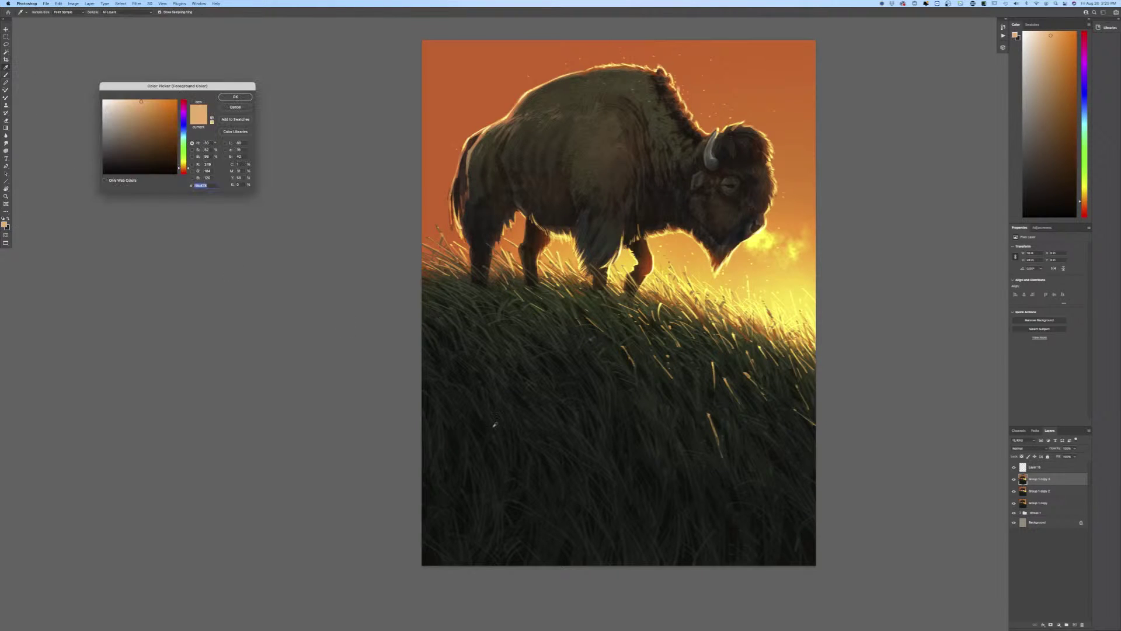
pyautogui.click(556, 529)
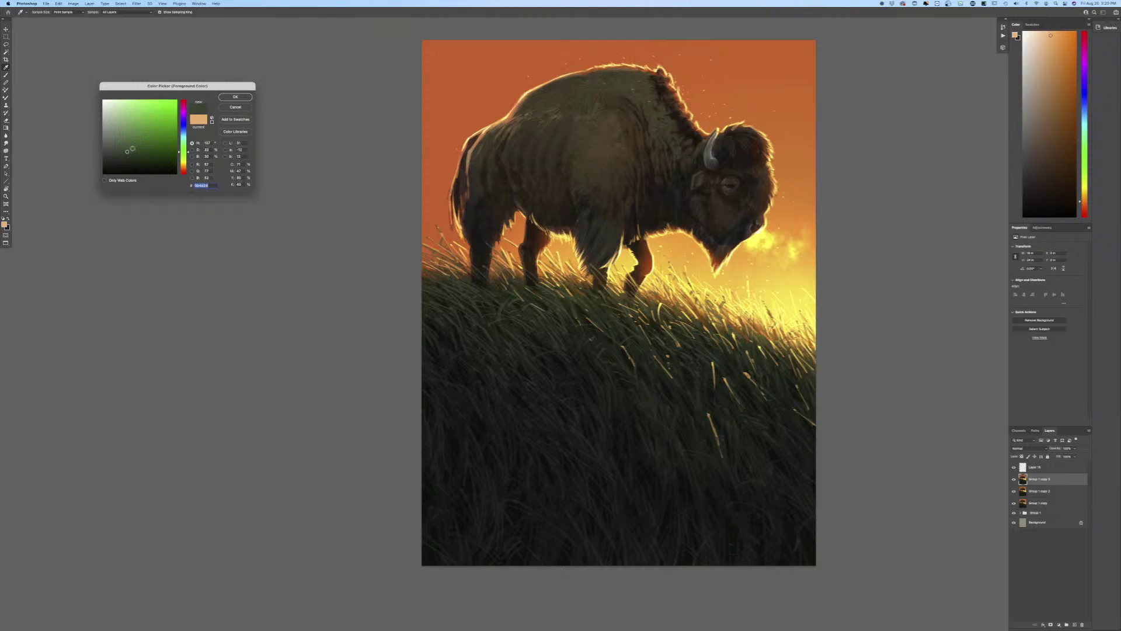
pyautogui.click(235, 96)
# Choose the flat brush preset at the start of the open brush group and make the topmost layer active.
pyautogui.press('b')
pyautogui.click(37, 12)
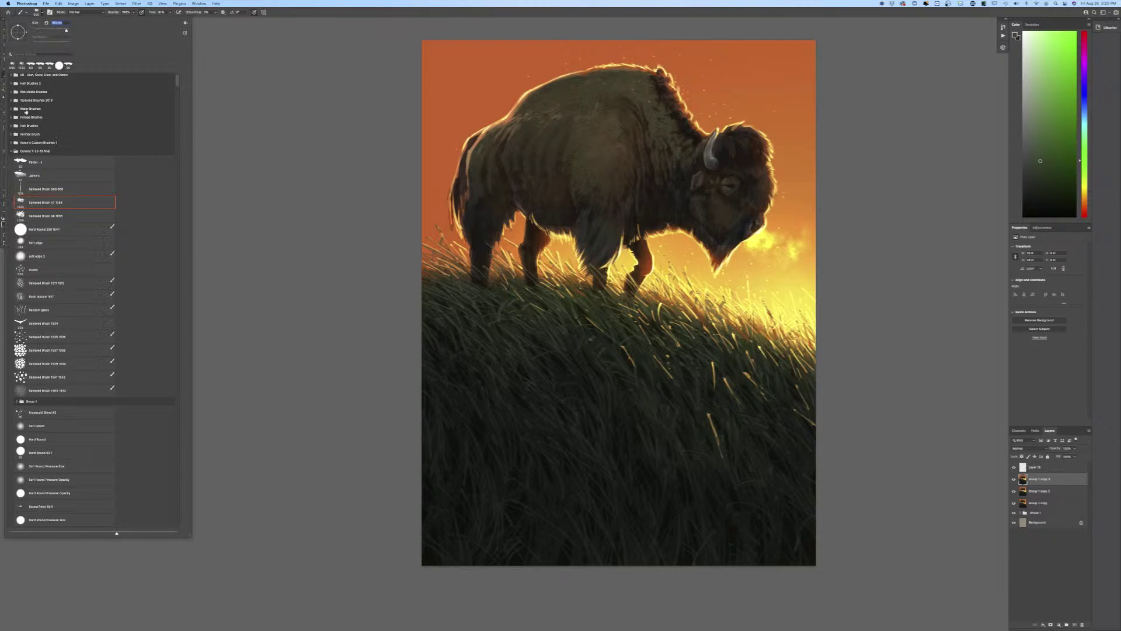
pyautogui.click(35, 162)
pyautogui.click(383, 367)
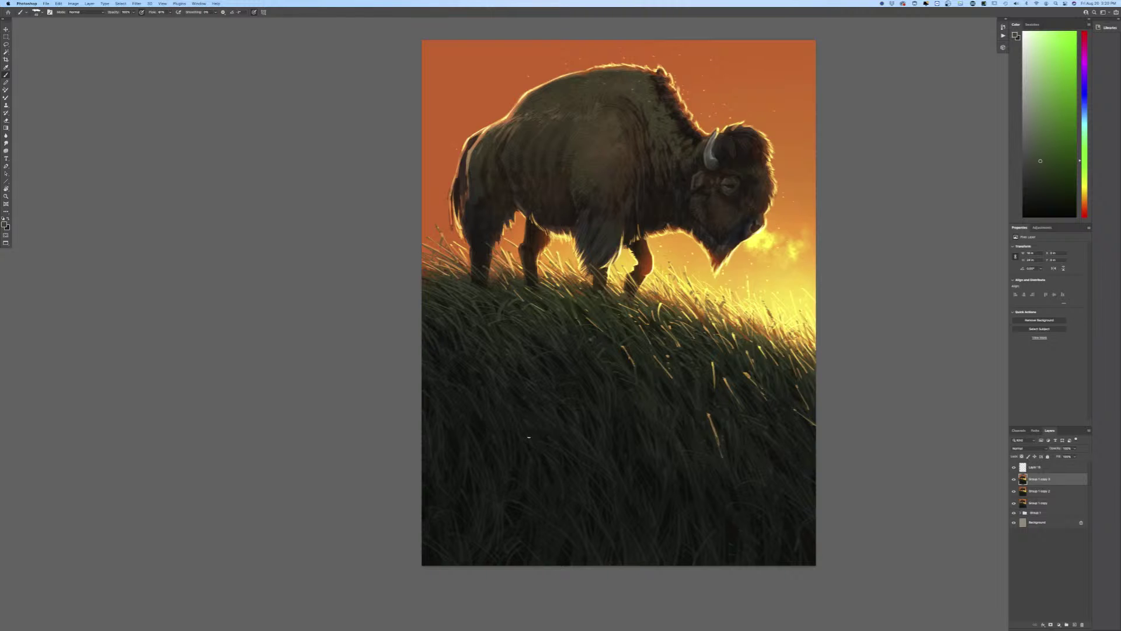
pyautogui.click(1032, 467)
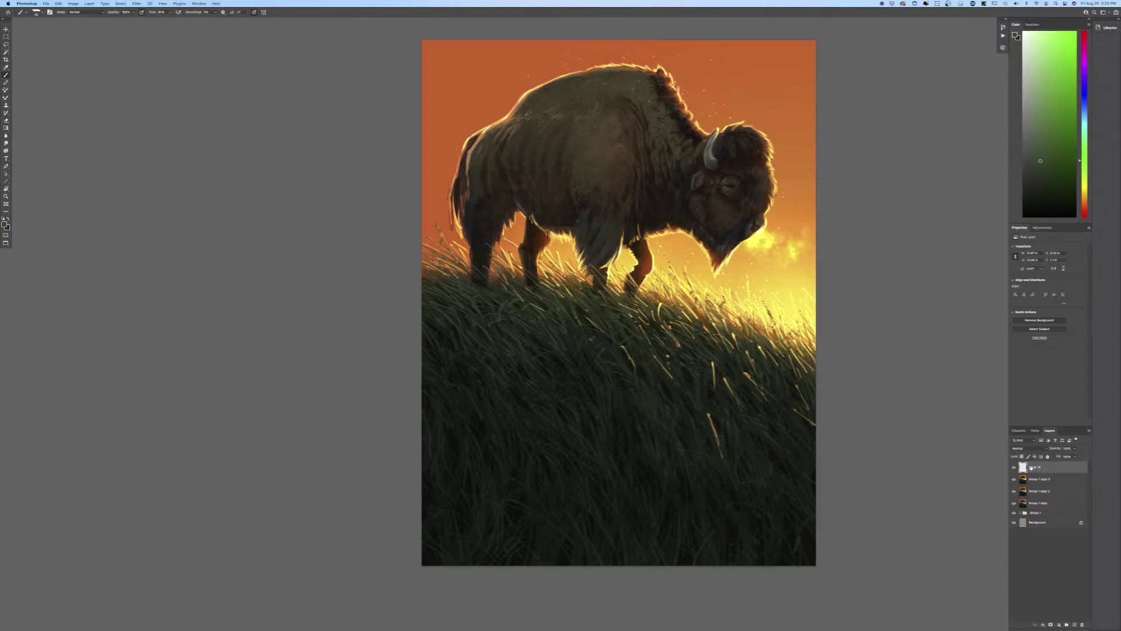
# Sign the painting with the artist's handwritten signature in dark green at the lower-right corner of the grass.
pyautogui.scroll(10, 617, 409)
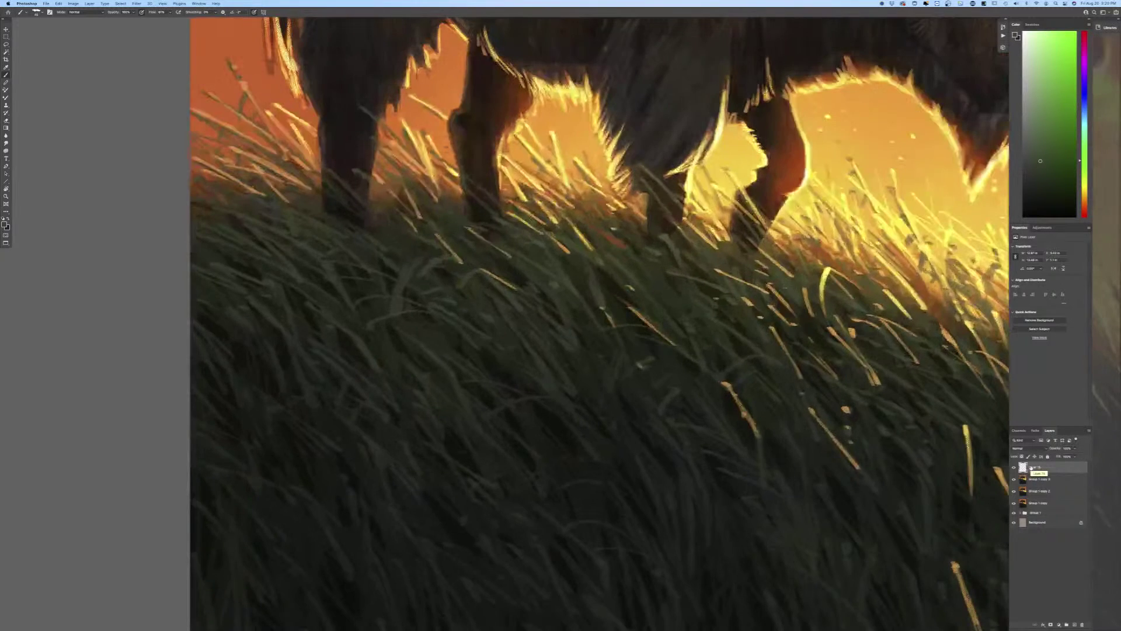
pyautogui.scroll(-10, 322, 301)
pyautogui.hscroll(8, 322, 300)
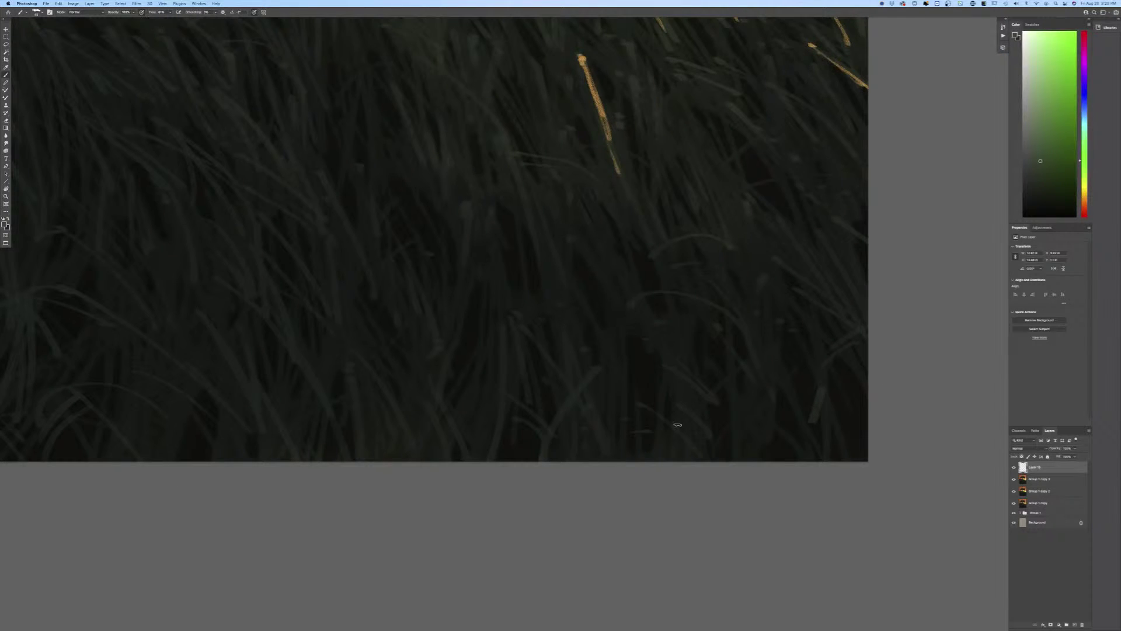
pyautogui.moveTo(687, 405)
pyautogui.mouseDown()
pyautogui.moveTo(693, 422)
pyautogui.moveTo(729, 416)
pyautogui.moveTo(756, 393)
pyautogui.moveTo(809, 416)
pyautogui.mouseUp()
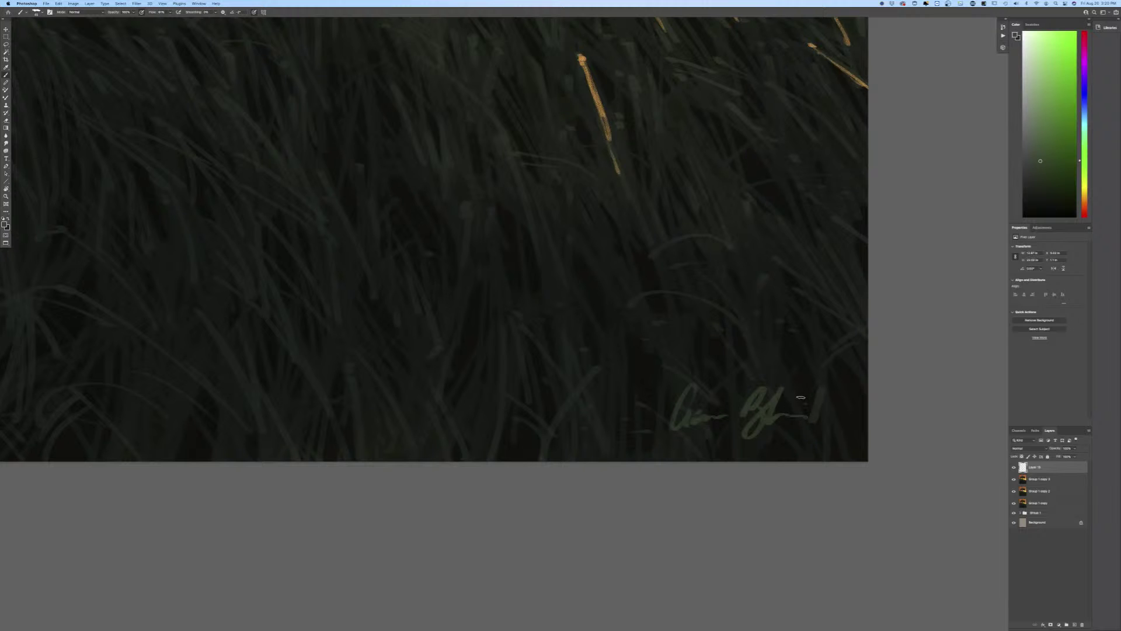
pyautogui.press('super+0')
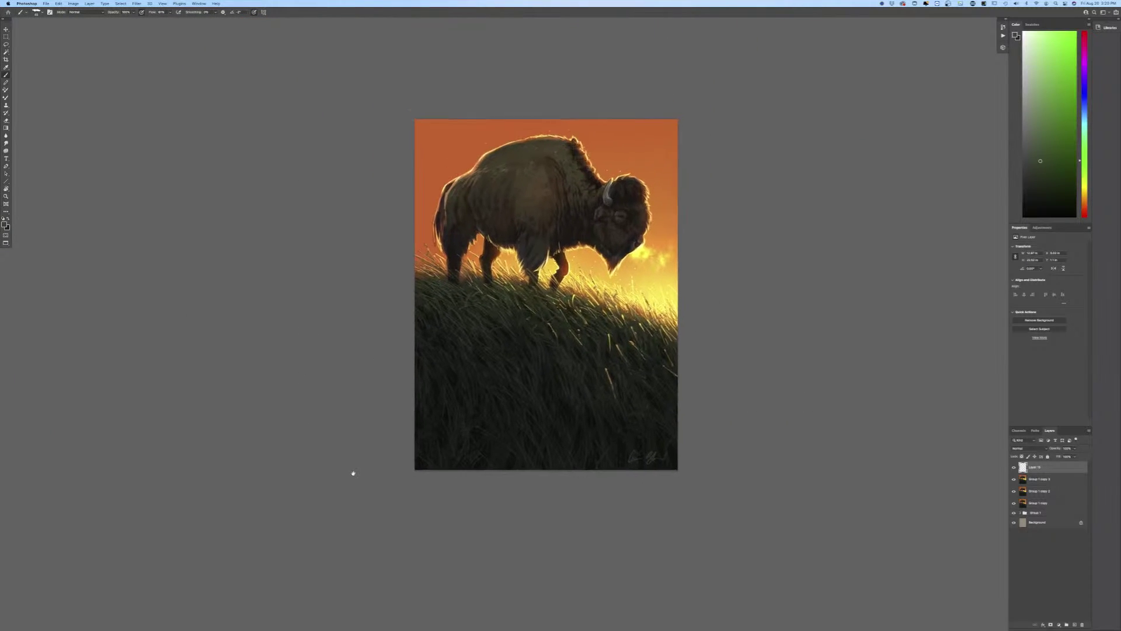
# Add a small handwritten year directly beneath the signature in the same dark green.
pyautogui.press('super+plus')
pyautogui.press('super+plus')
pyautogui.press('super+plus')
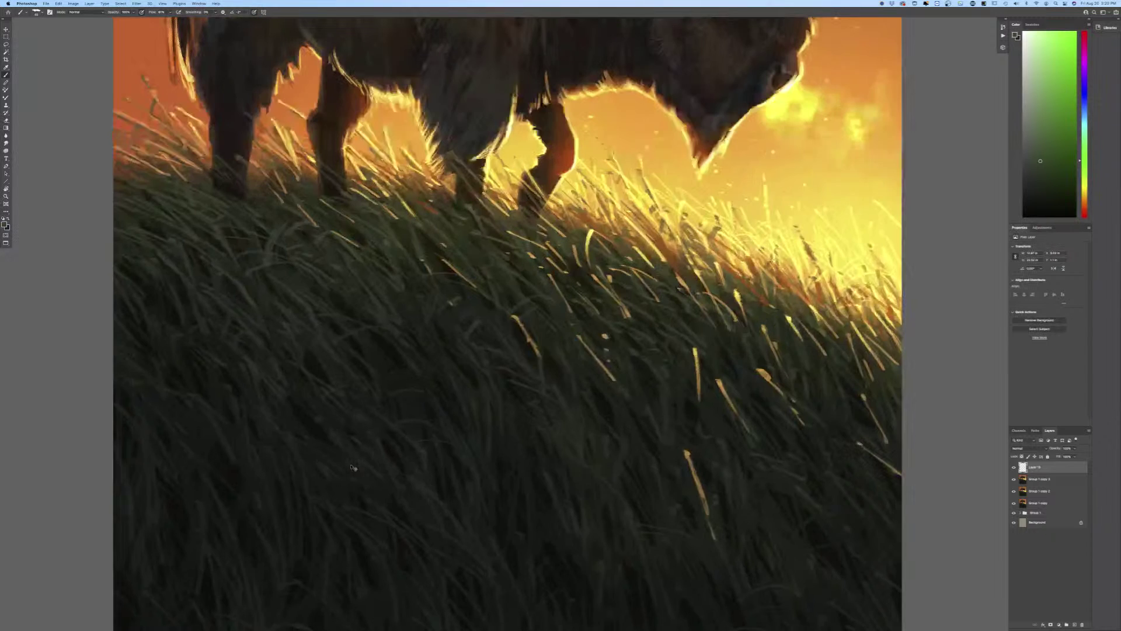
pyautogui.scroll(-3, 380, 342)
pyautogui.hscroll(3, 380, 341)
pyautogui.scroll(-1, 380, 341)
pyautogui.hscroll(1, 380, 342)
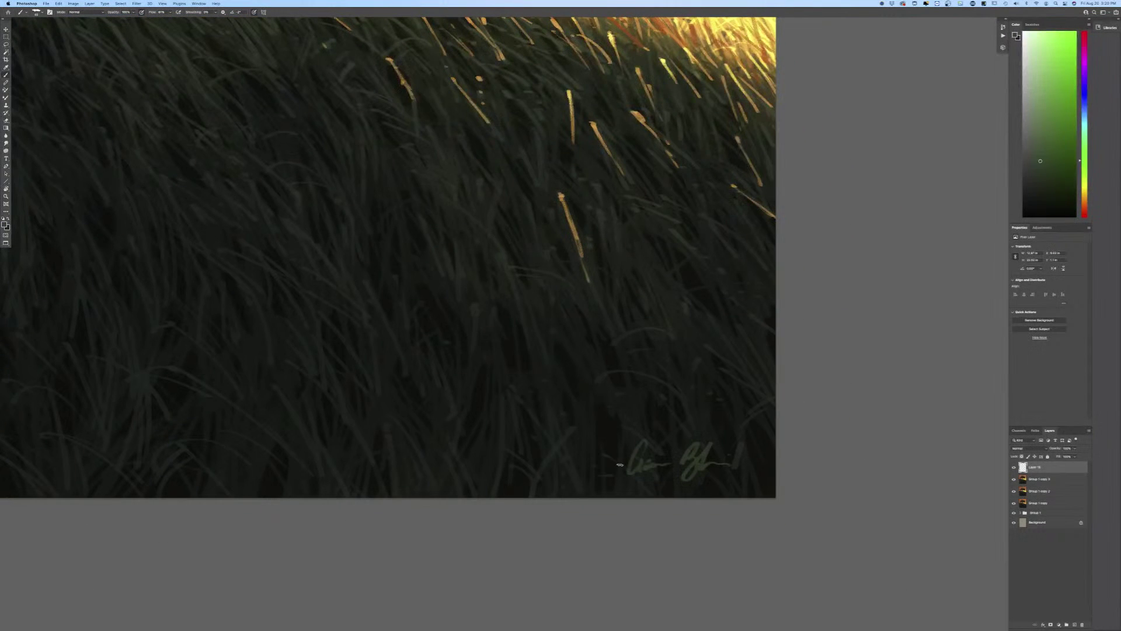
pyautogui.moveTo(646, 476); pyautogui.dragTo(704, 486)
pyautogui.press('super+minus')
pyautogui.press('super+minus')
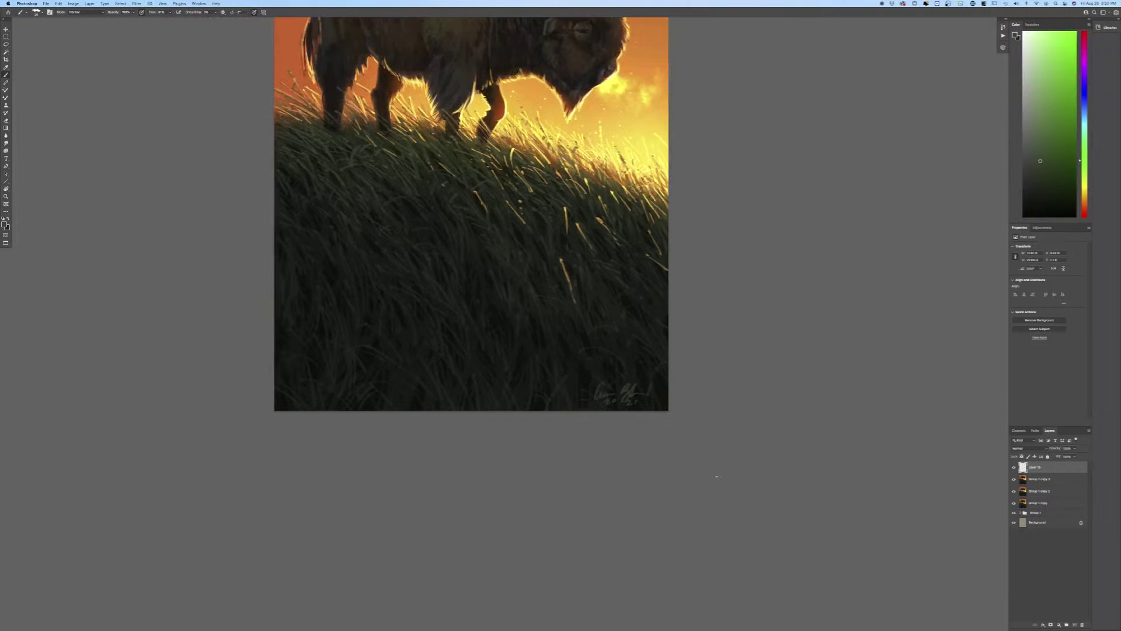
pyautogui.moveTo(178, 395); pyautogui.dragTo(236, 481)
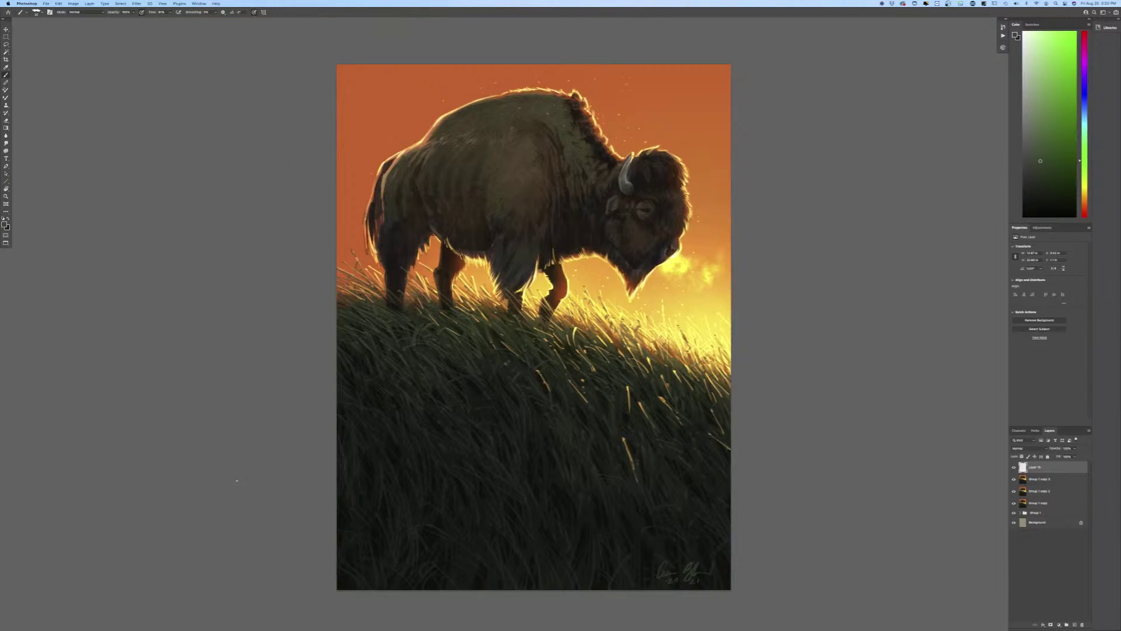
# Start saving the painting as a new file named Bison sunrise.
pyautogui.click(46, 4)
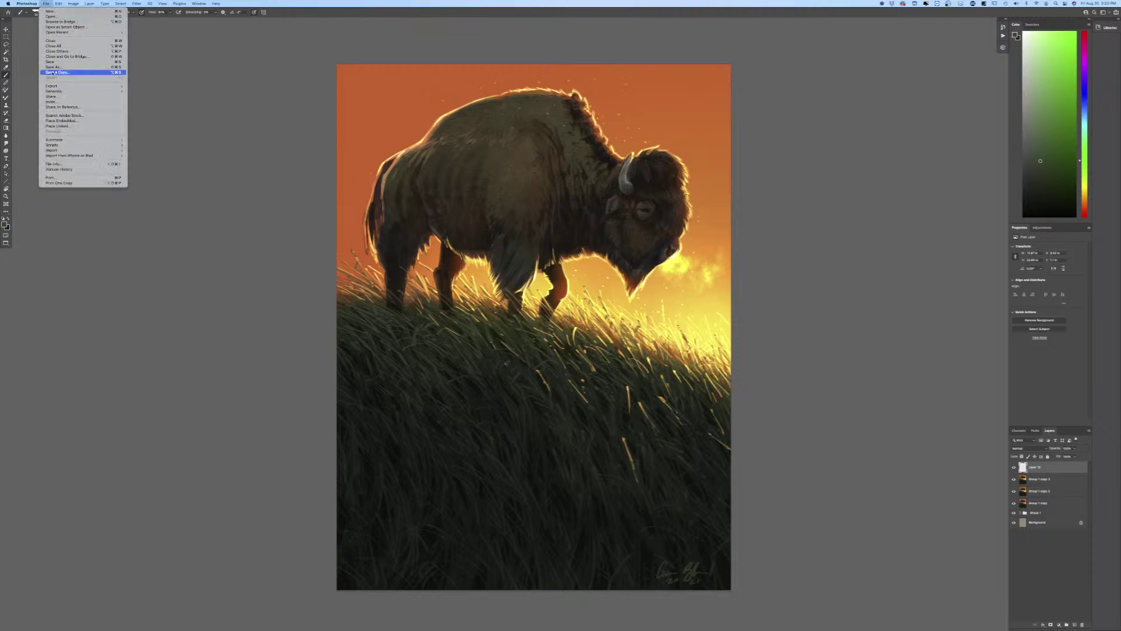
pyautogui.click(52, 70)
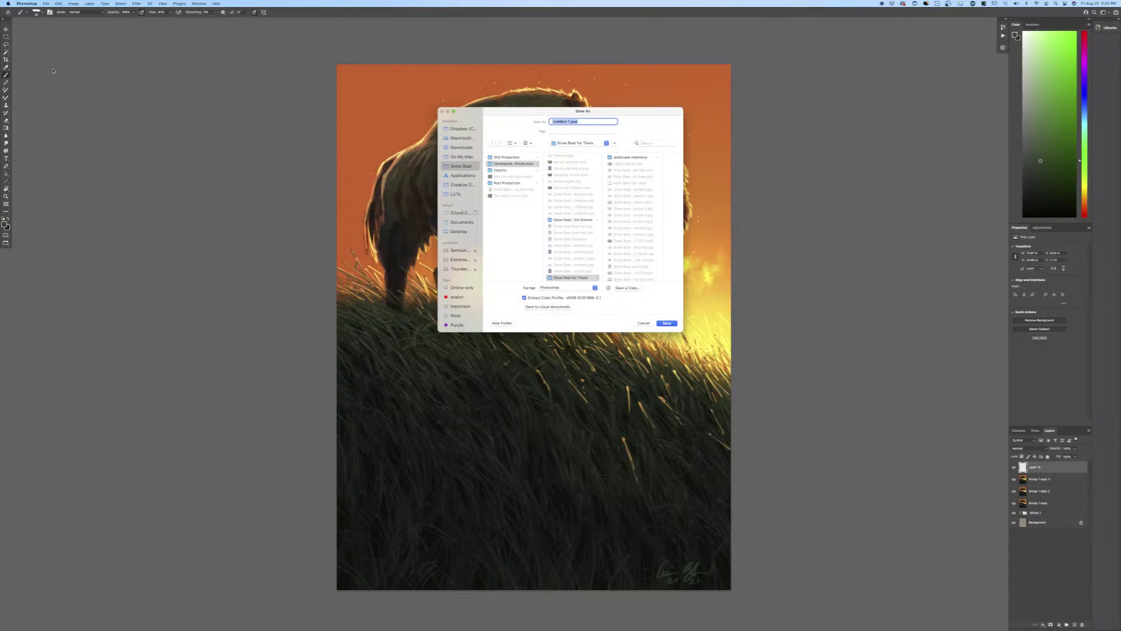
pyautogui.write('S')
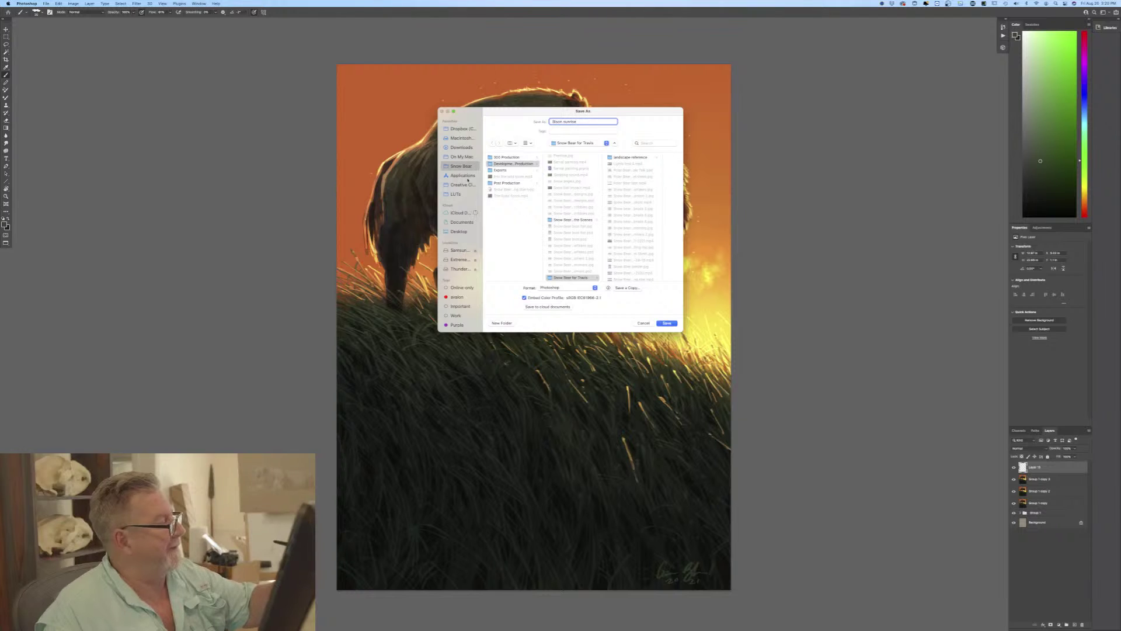
# Save the file in Photoshop format to the Live Stream Images folder in Dropbox, with Maximize Compatibility enabled.
pyautogui.click(456, 130)
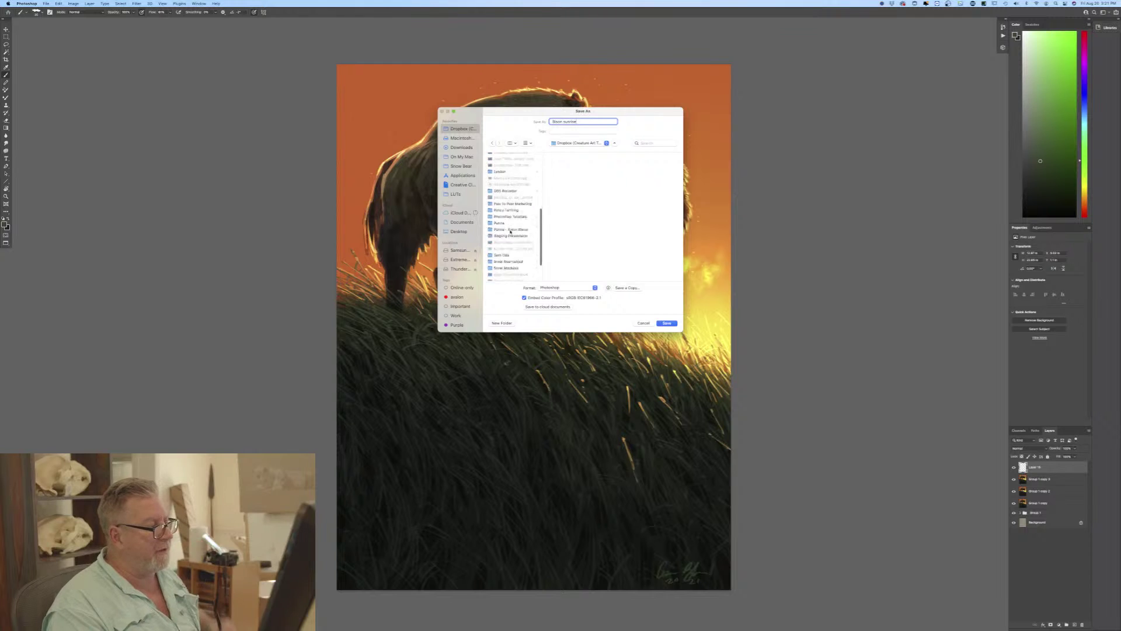
pyautogui.scroll(-10, 512, 231)
pyautogui.scroll(10, 510, 232)
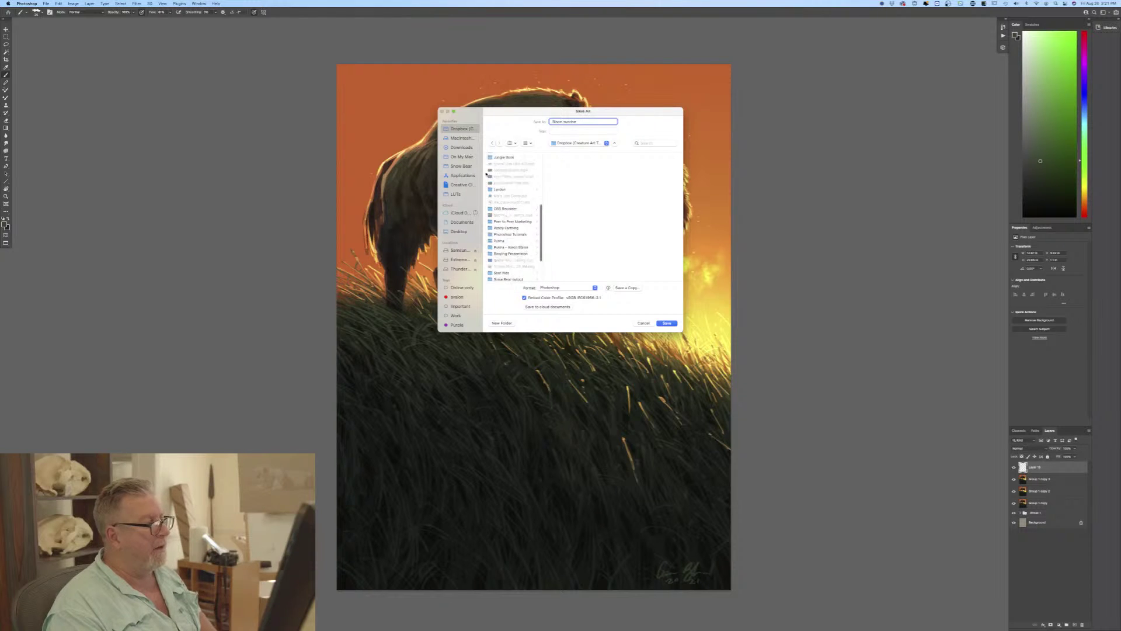
pyautogui.click(506, 170)
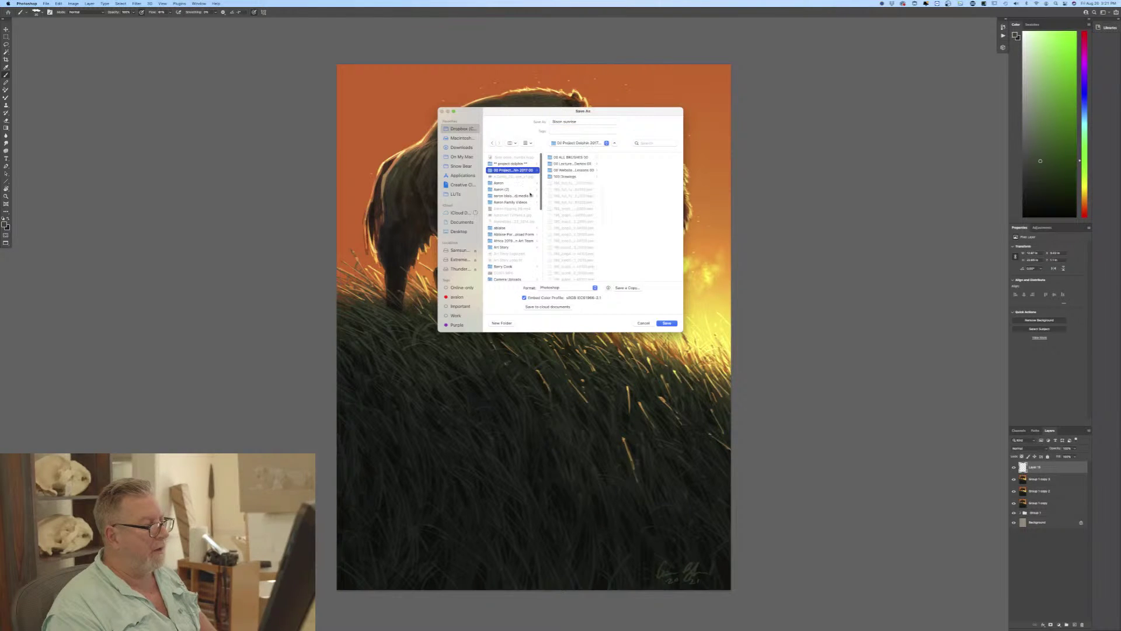
pyautogui.scroll(-5, 569, 197)
pyautogui.scroll(-10, 569, 197)
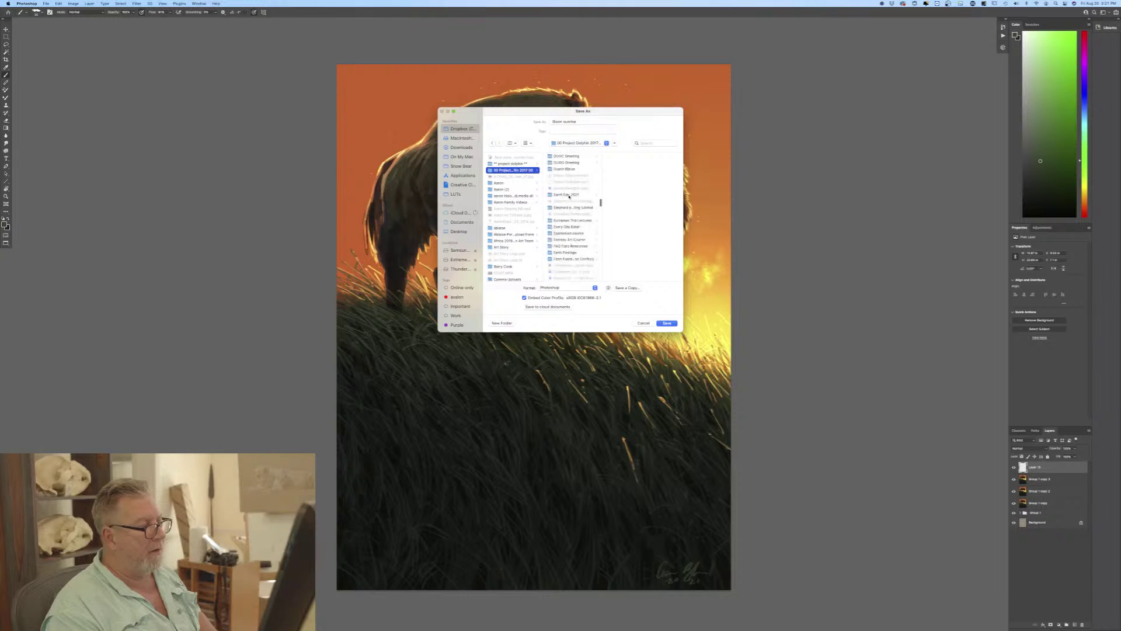
pyautogui.scroll(-10, 569, 197)
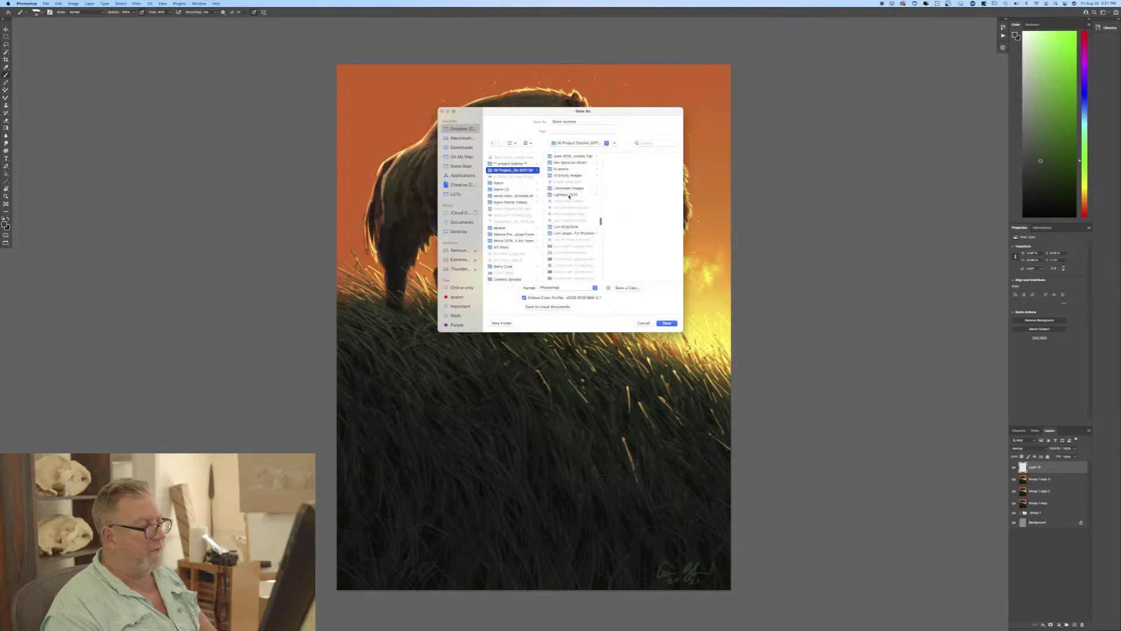
pyautogui.scroll(-5, 569, 197)
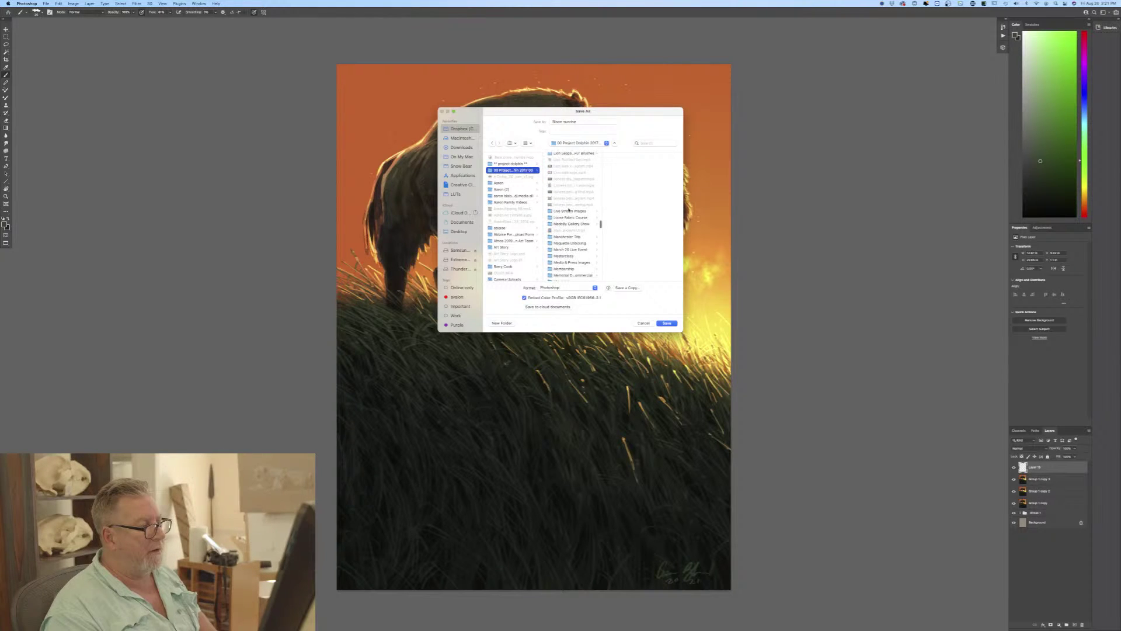
pyautogui.click(570, 211)
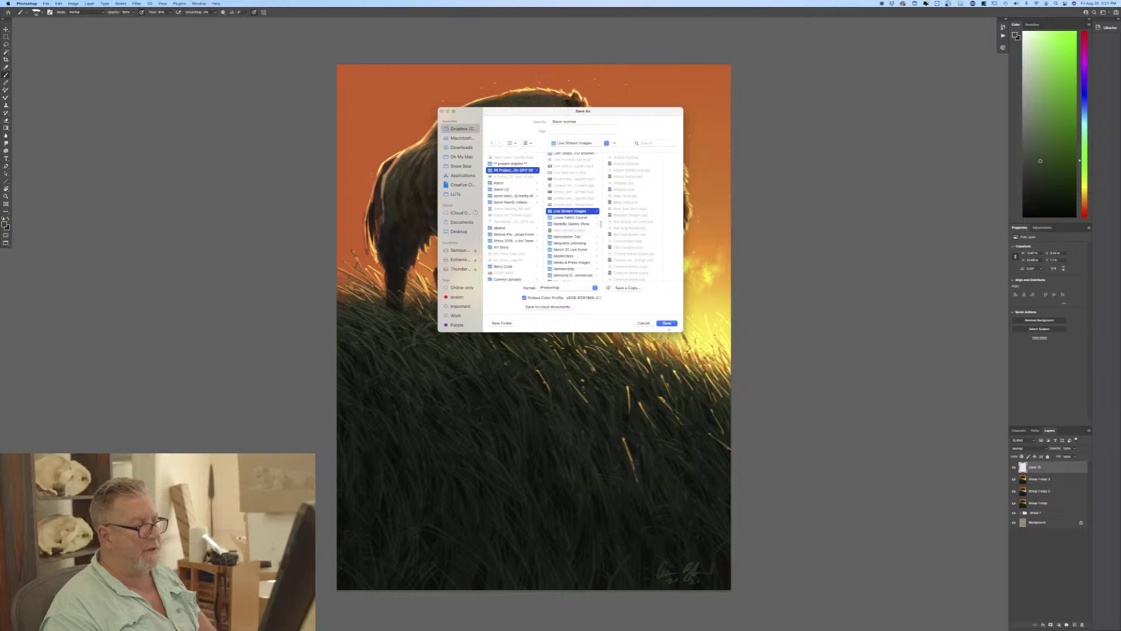
pyautogui.click(667, 323)
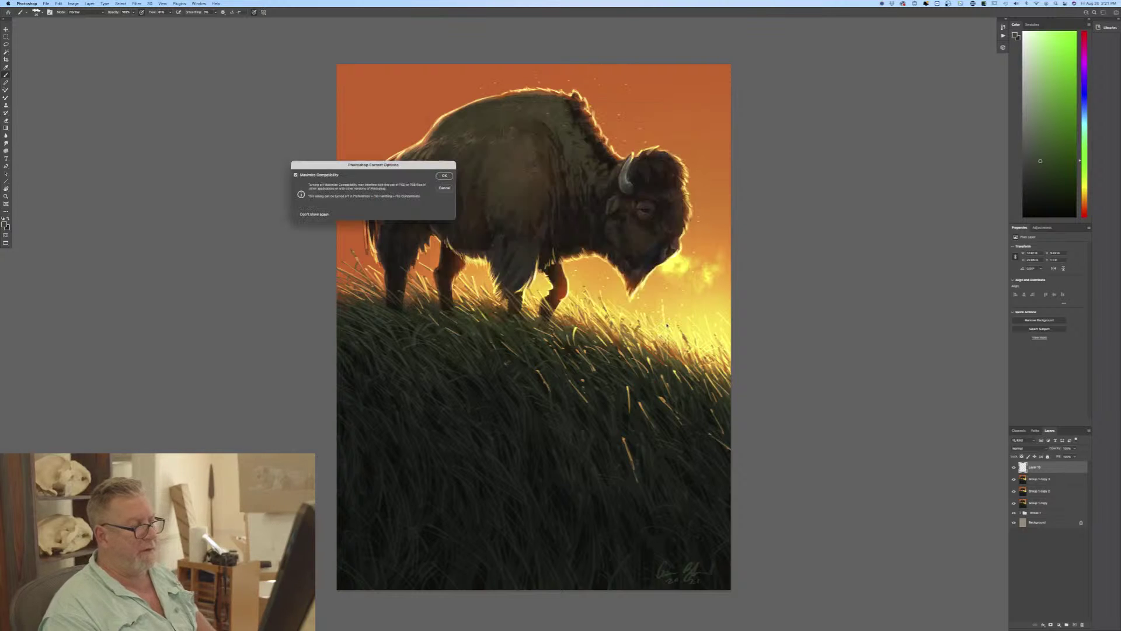
pyautogui.click(443, 176)
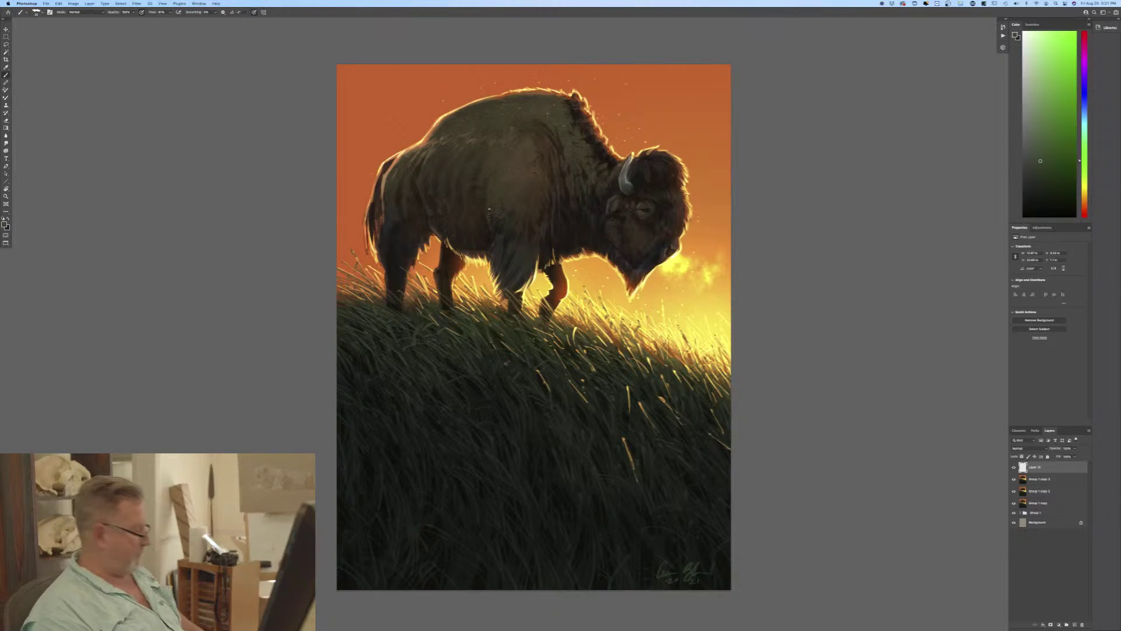
# Display the finished painting in full screen and examine the grass, the bison's head and the glowing breath up close.
pyautogui.press('f')
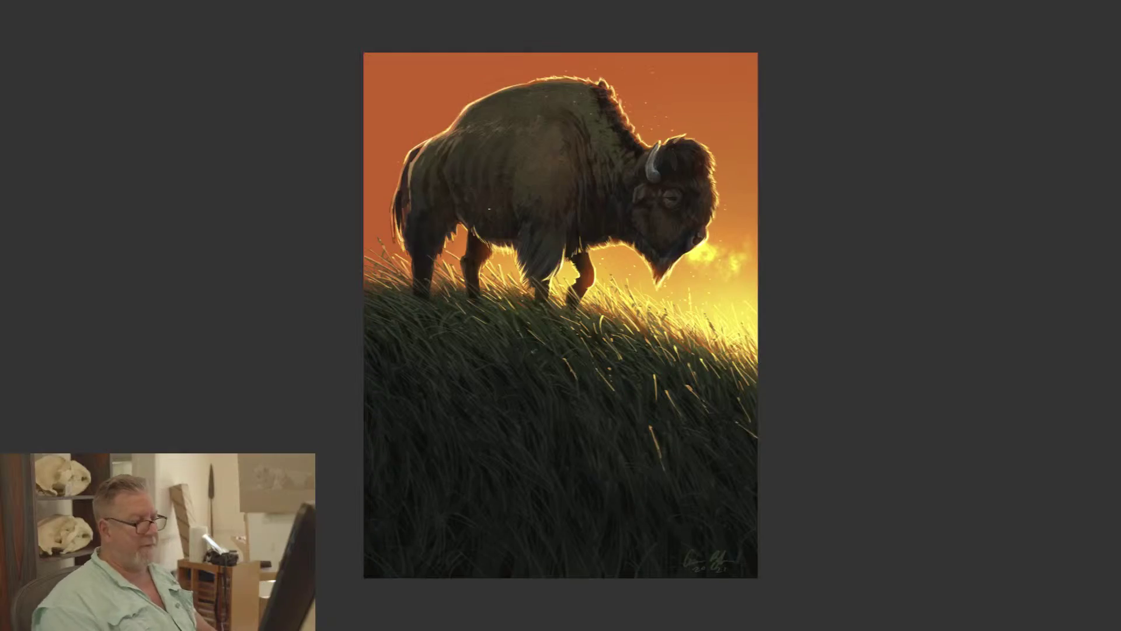
pyautogui.hotkey('ctrl', '+')
pyautogui.hotkey('ctrl', '+')
pyautogui.hotkey('ctrl', '+')
pyautogui.hotkey('ctrl', '+')
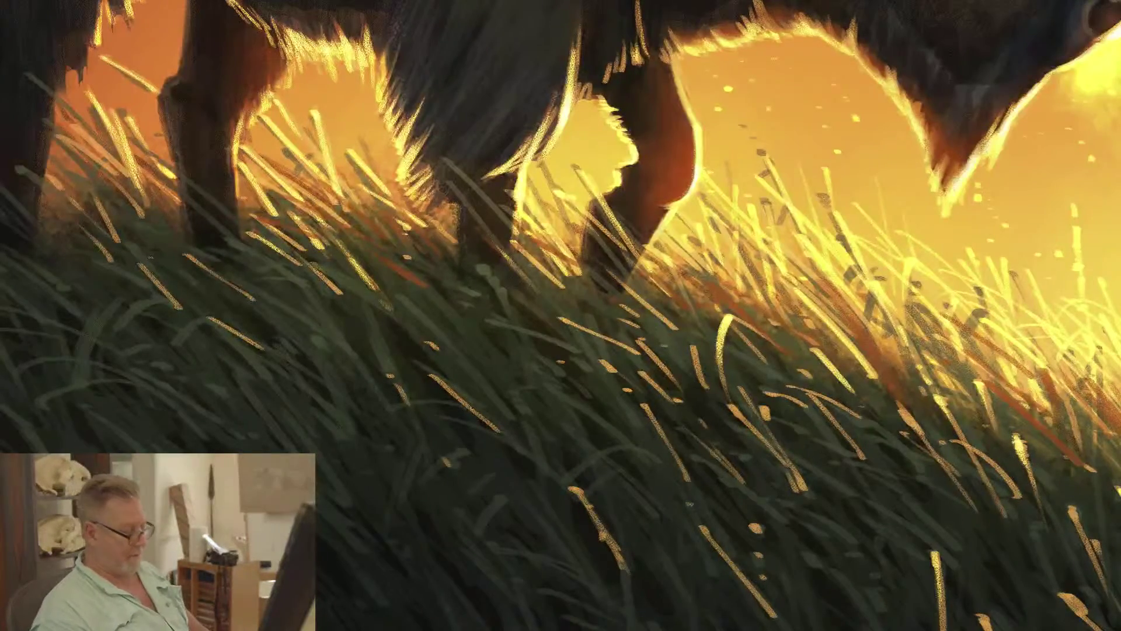
pyautogui.scroll(10, 531, 266)
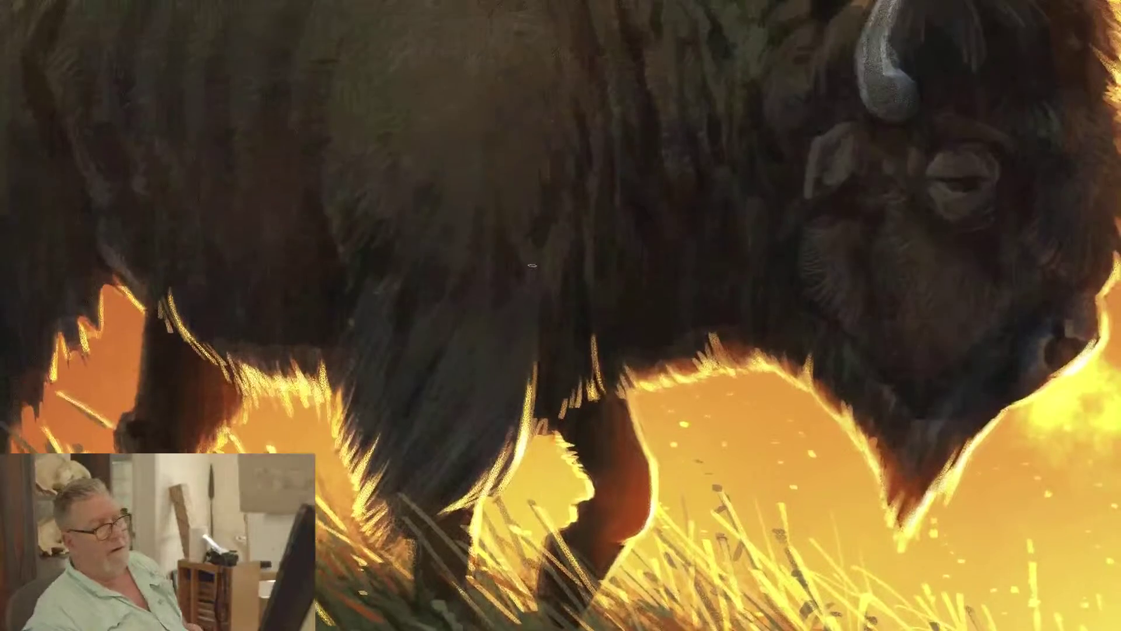
pyautogui.scroll(3, 531, 266)
pyautogui.hscroll(4, 532, 265)
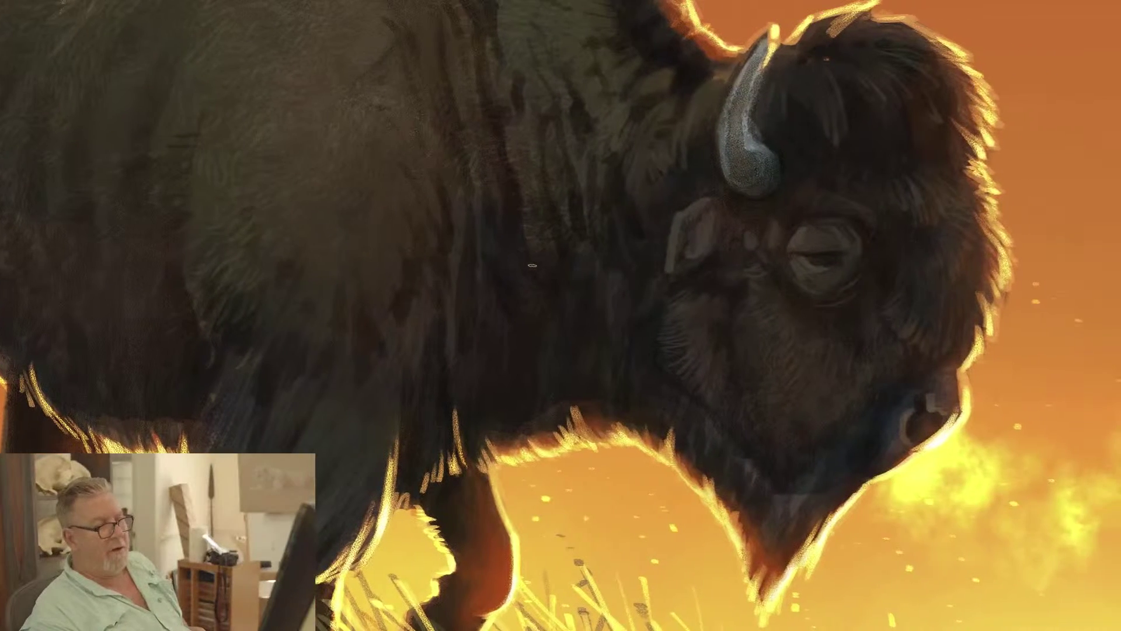
pyautogui.scroll(2, 531, 266)
pyautogui.scroll(2, 531, 266)
pyautogui.hscroll(4, 532, 266)
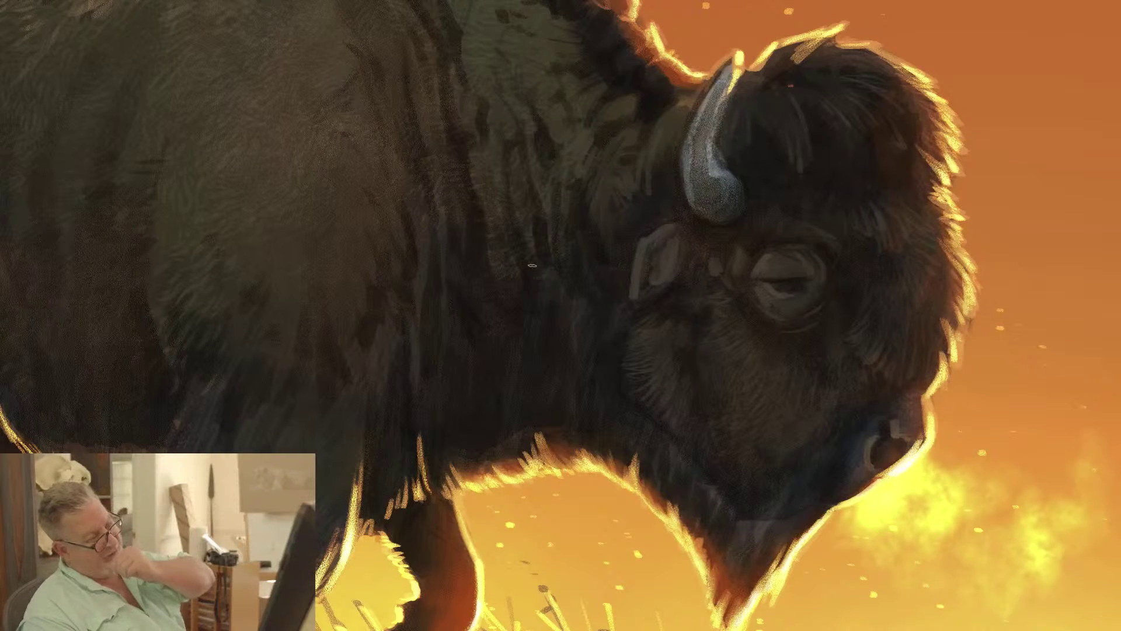
# Examine the bison's face, beard and the rim-lit fur along its chest and belly up close.
pyautogui.scroll(-4, 532, 265)
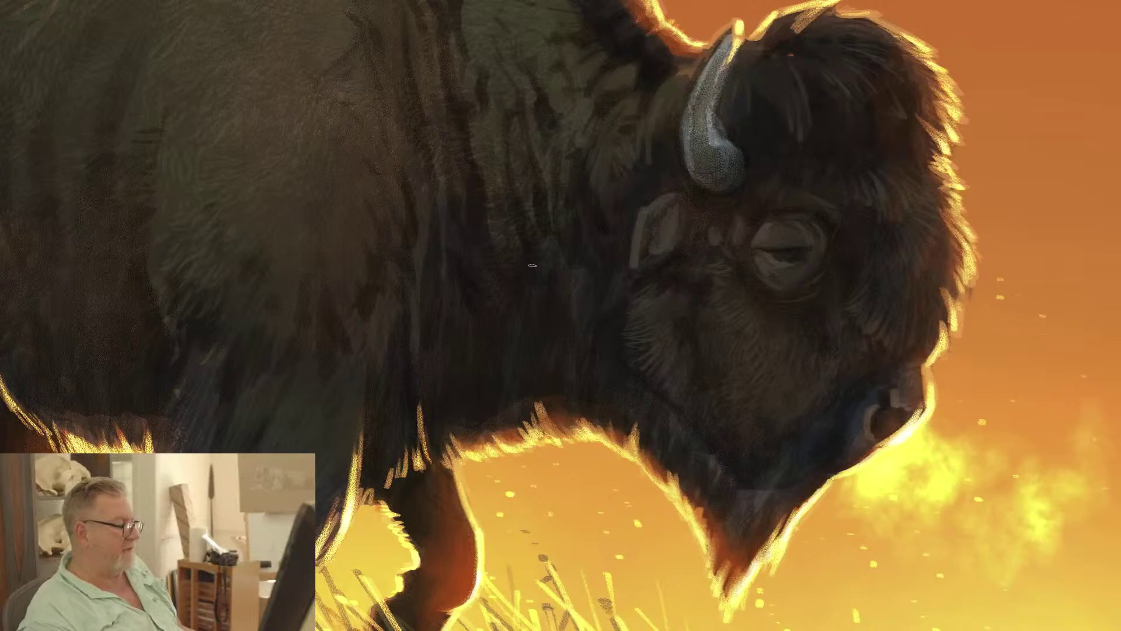
pyautogui.scroll(-1, 532, 266)
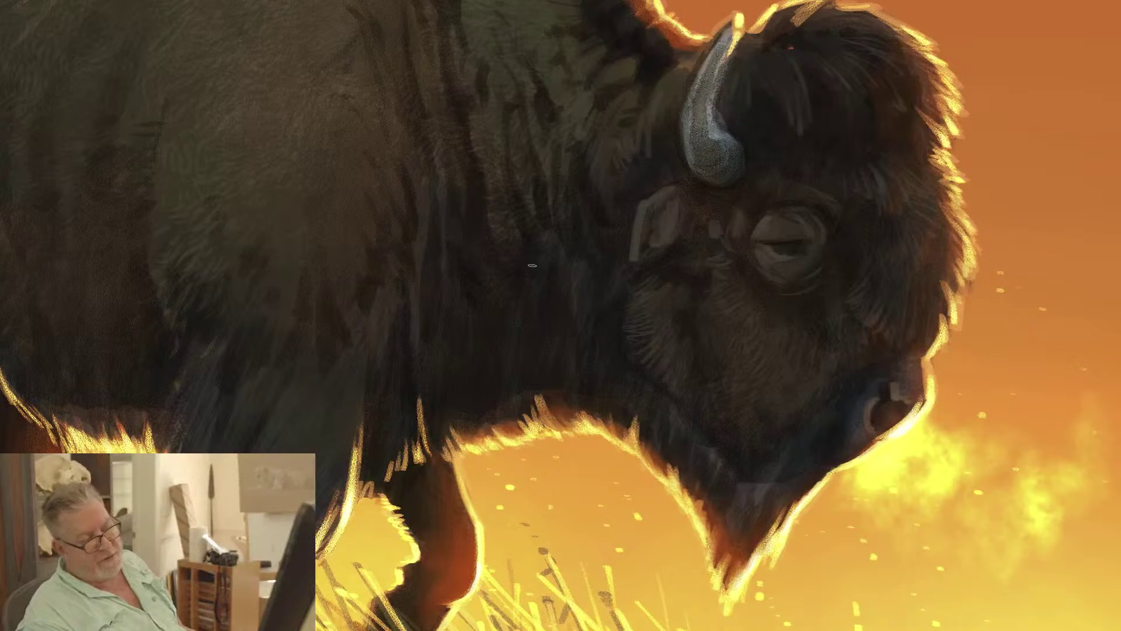
pyautogui.scroll(-3, 532, 266)
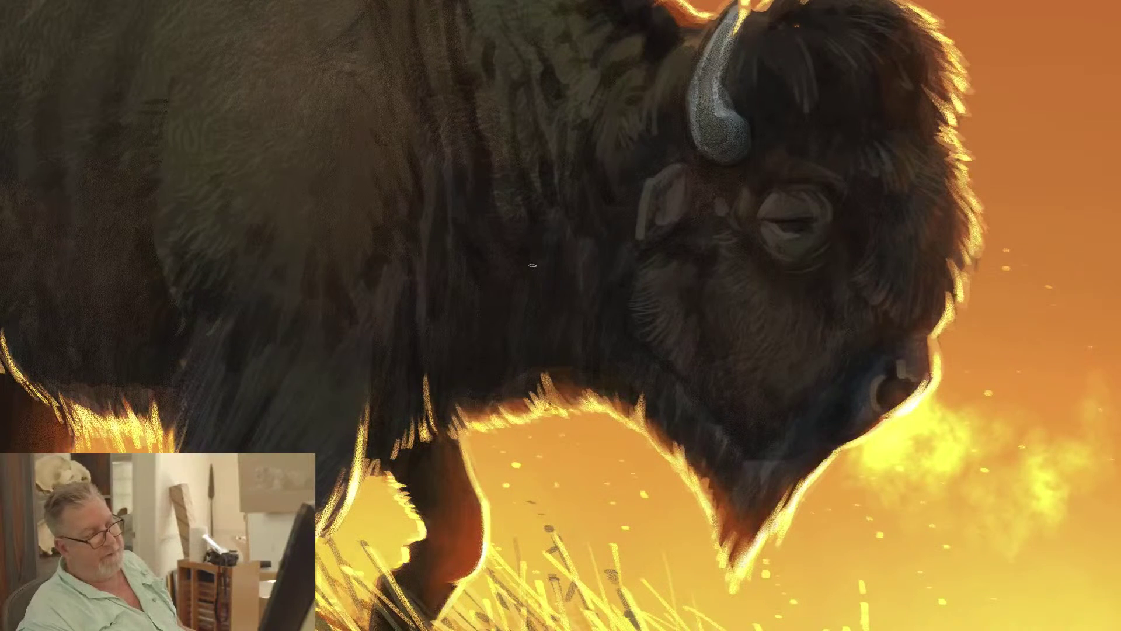
pyautogui.scroll(-1, 532, 265)
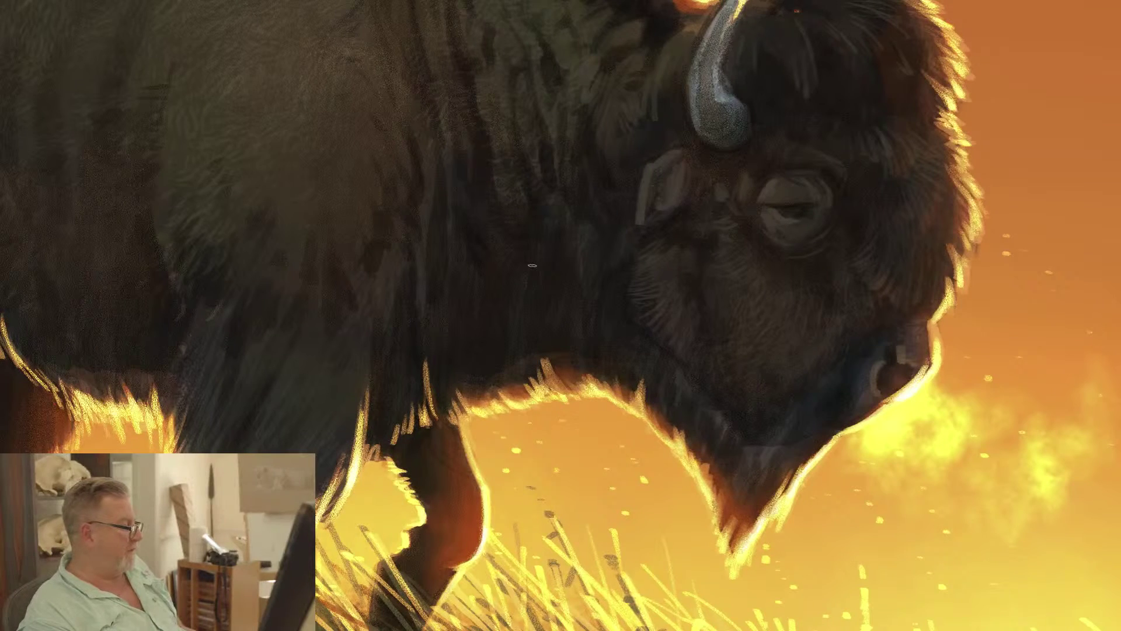
pyautogui.scroll(-8, 532, 265)
pyautogui.moveTo(391, 257); pyautogui.dragTo(710, 345)
pyautogui.hotkey('ctrl', 'z')
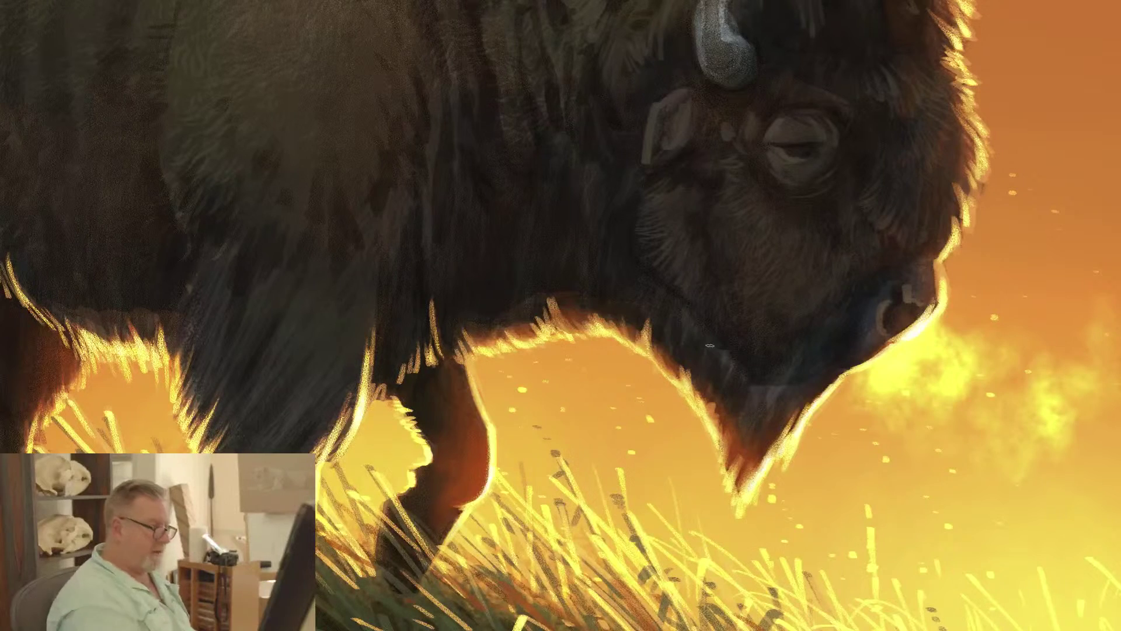
pyautogui.moveTo(313, 306)
pyautogui.mouseDown()
pyautogui.moveTo(439, 307)
pyautogui.moveTo(515, 332)
pyautogui.moveTo(518, 346)
pyautogui.mouseUp()
pyautogui.scroll(3, 517, 346)
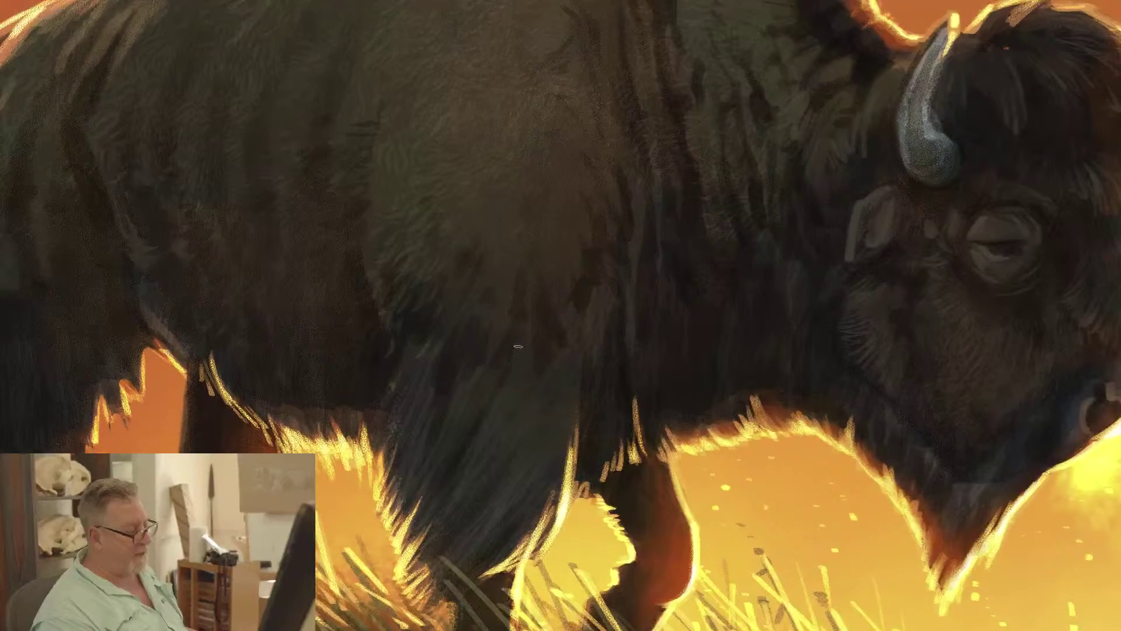
# Inspect the glowing rim light along the bison's back and hump, and the legs standing in the grass.
pyautogui.scroll(10, 517, 346)
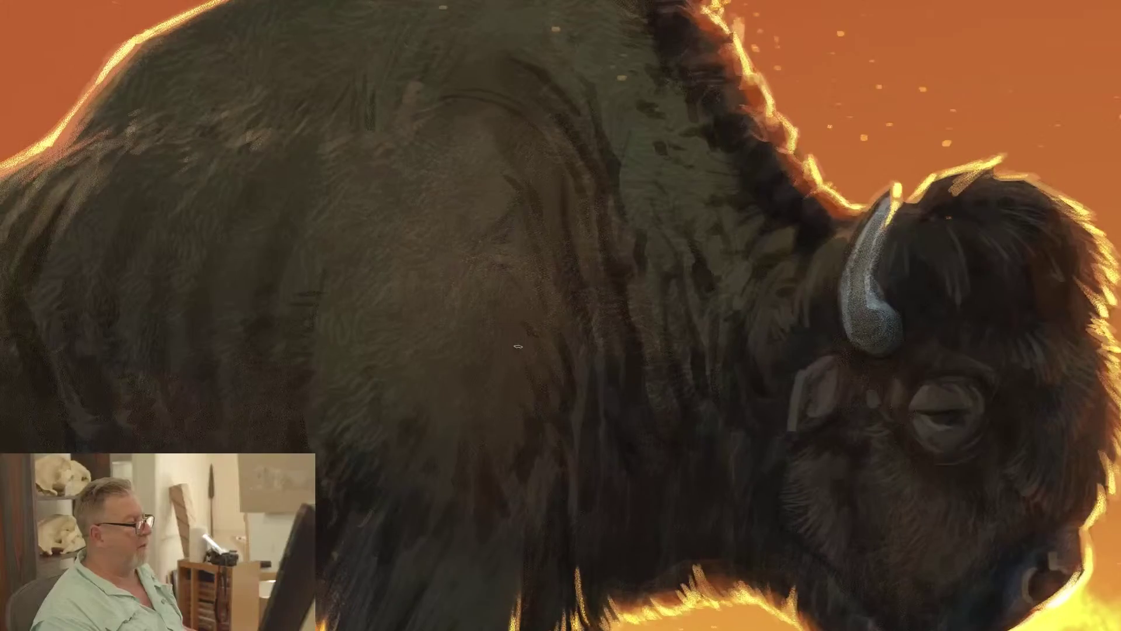
pyautogui.scroll(5, 518, 347)
pyautogui.hscroll(-5, 517, 346)
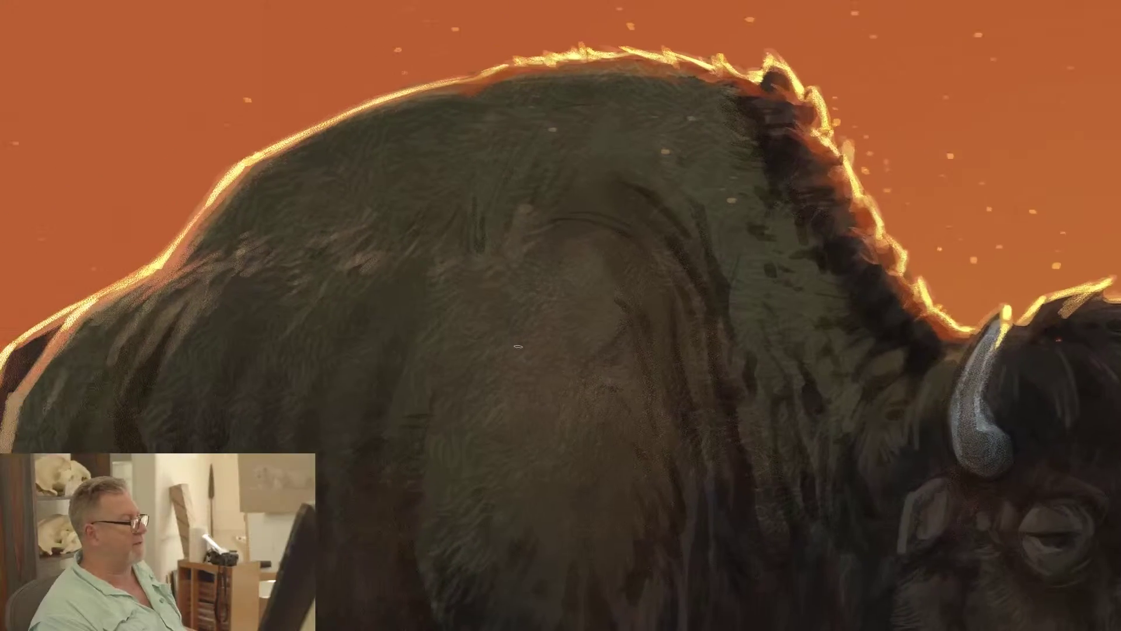
pyautogui.scroll(-5, 517, 346)
pyautogui.scroll(-10, 517, 346)
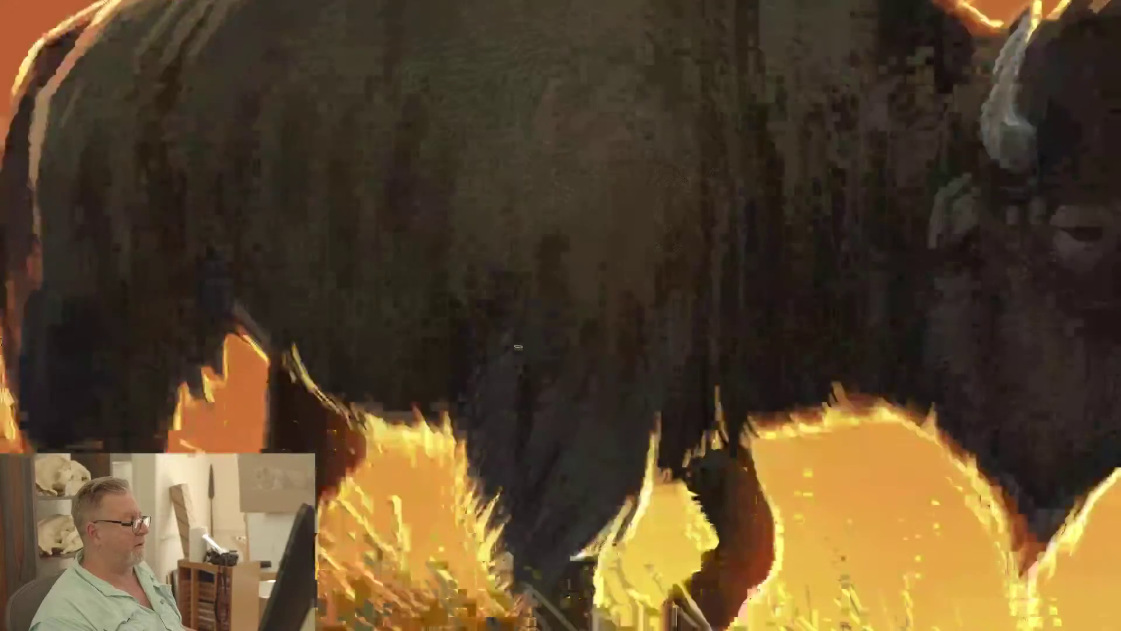
pyautogui.scroll(8, 517, 346)
pyautogui.scroll(-8, 517, 346)
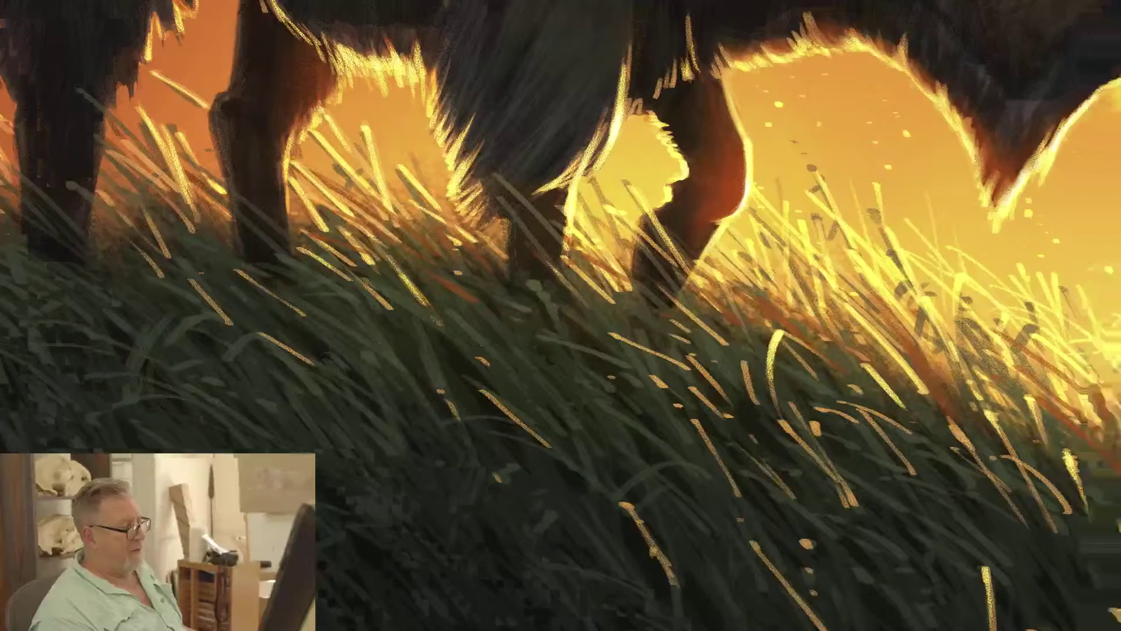
# Check the backlit grass below the muzzle, the dark foreground grass, and the head with its glowing breath.
pyautogui.scroll(4, 517, 346)
pyautogui.scroll(-5, 517, 347)
pyautogui.hscroll(5, 517, 346)
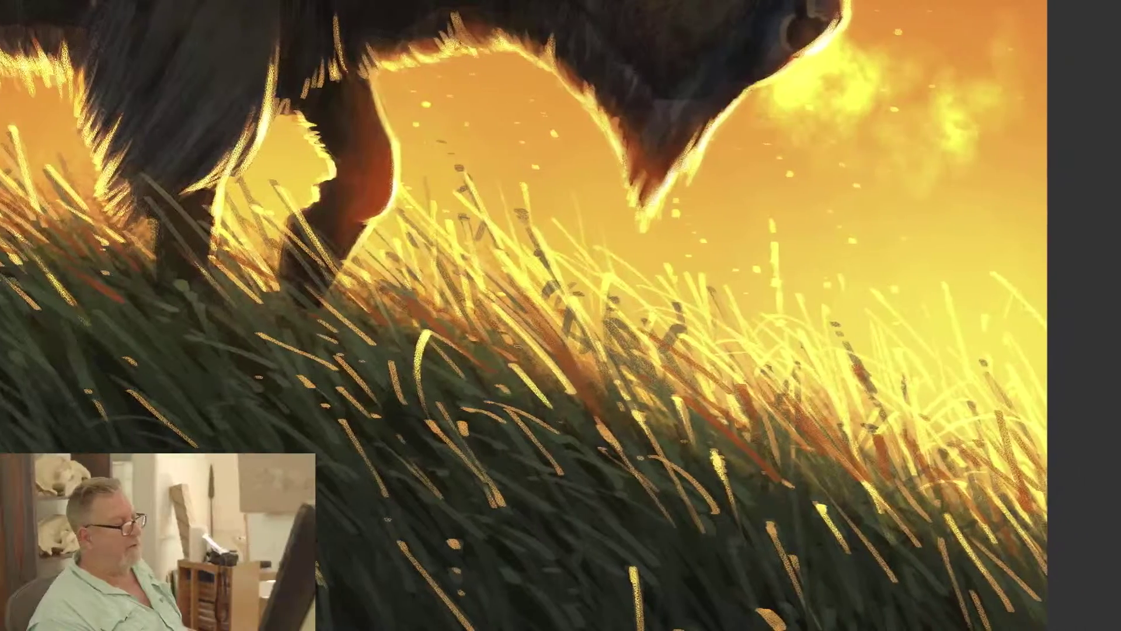
pyautogui.scroll(3, 517, 346)
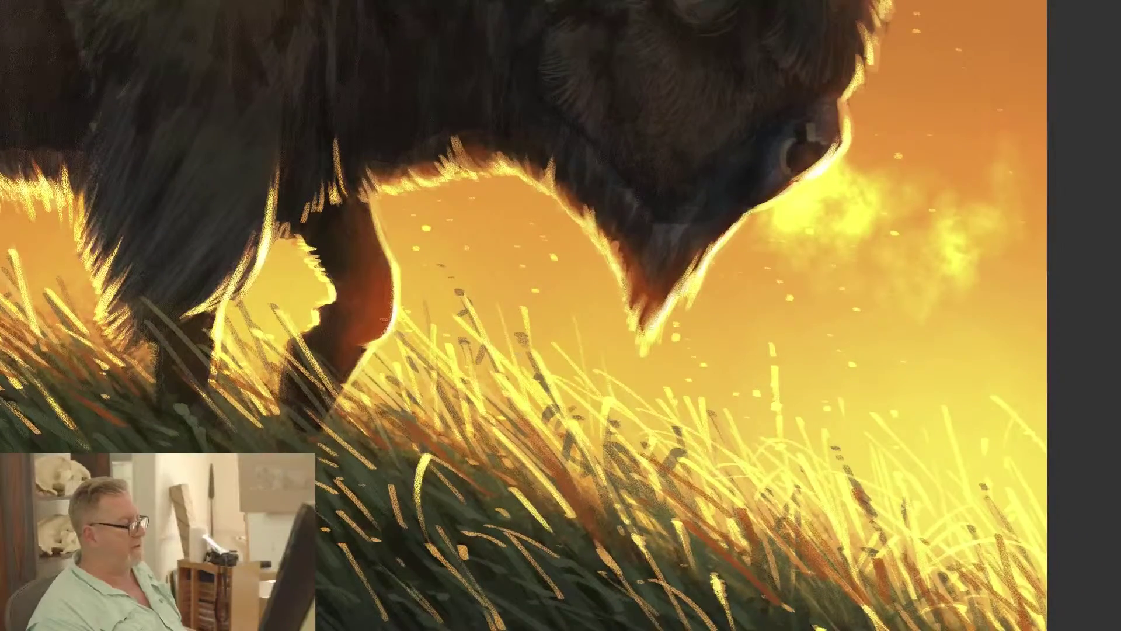
pyautogui.scroll(10, 494, 335)
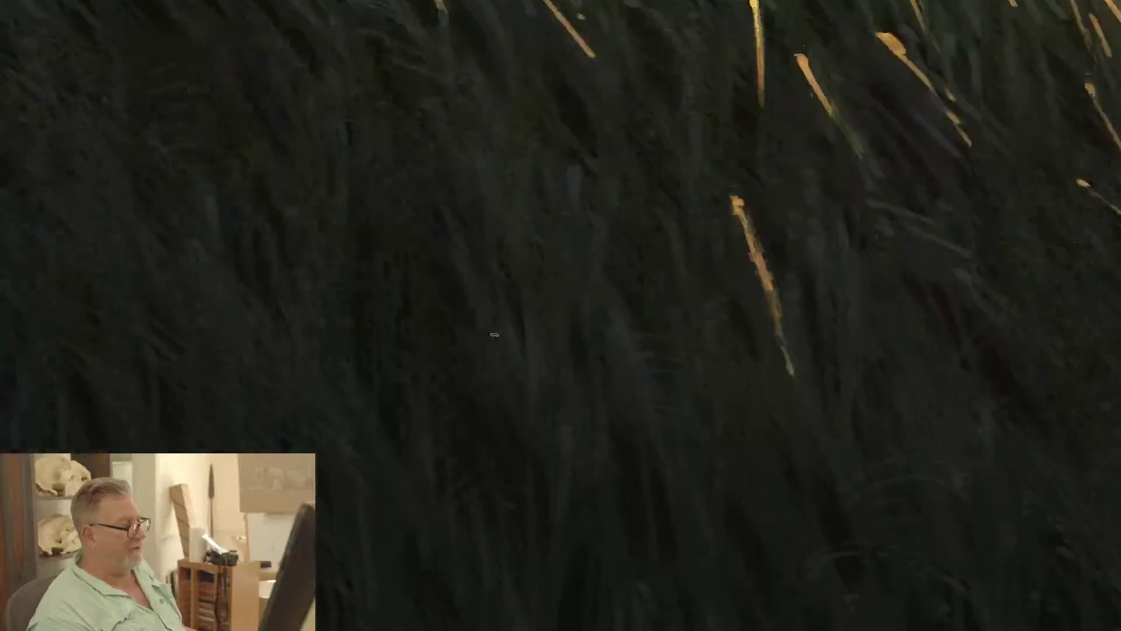
pyautogui.scroll(-10, 494, 335)
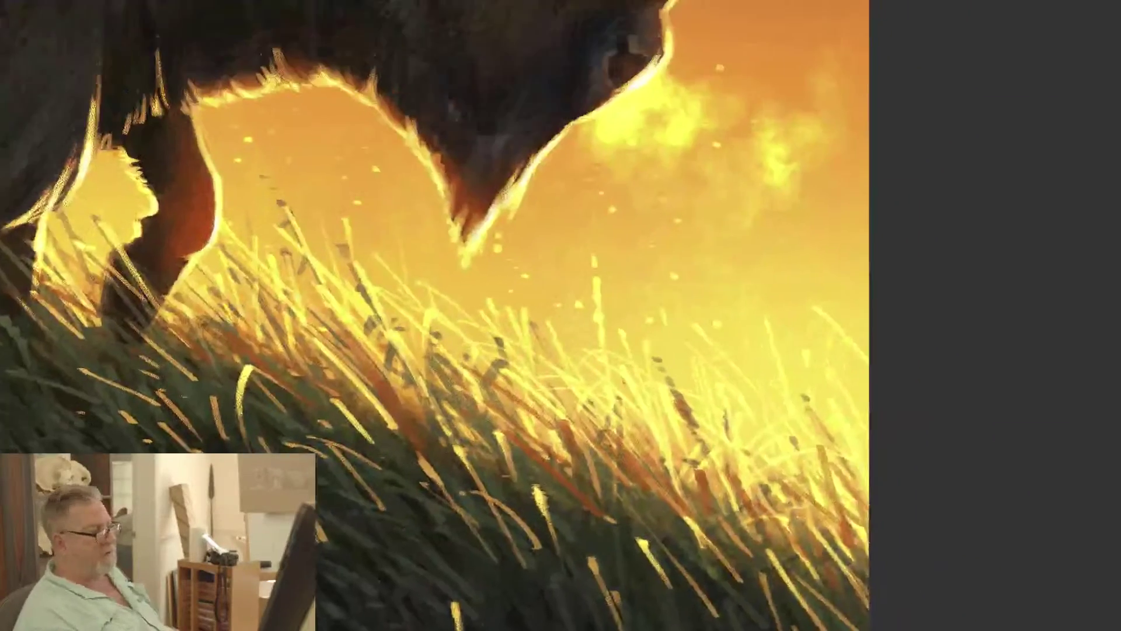
pyautogui.scroll(5, 494, 335)
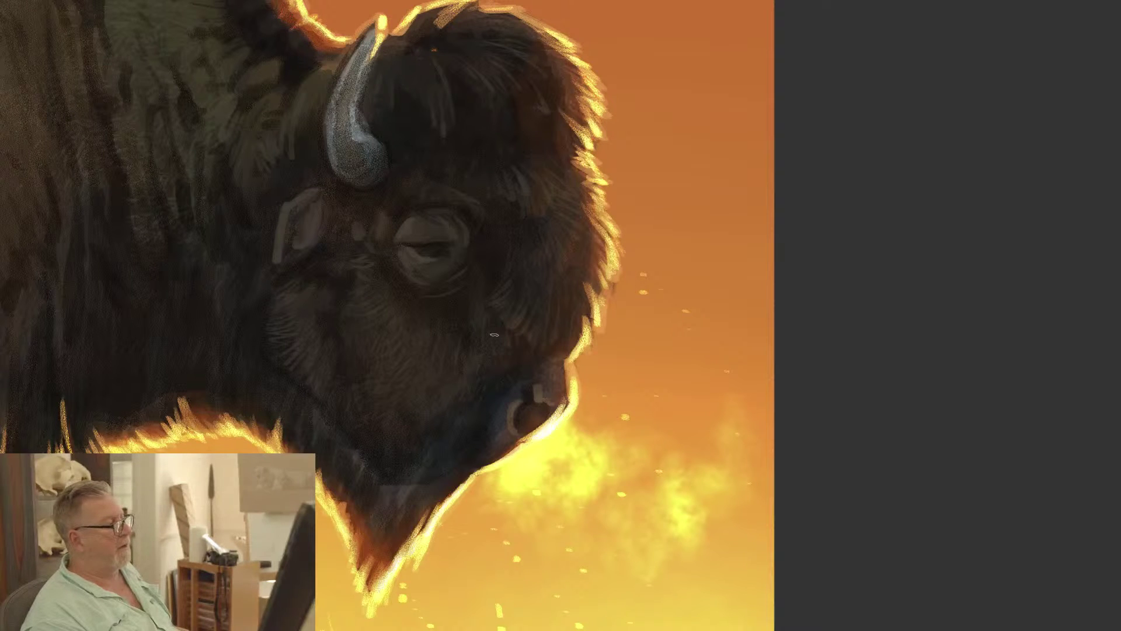
pyautogui.scroll(1, 494, 335)
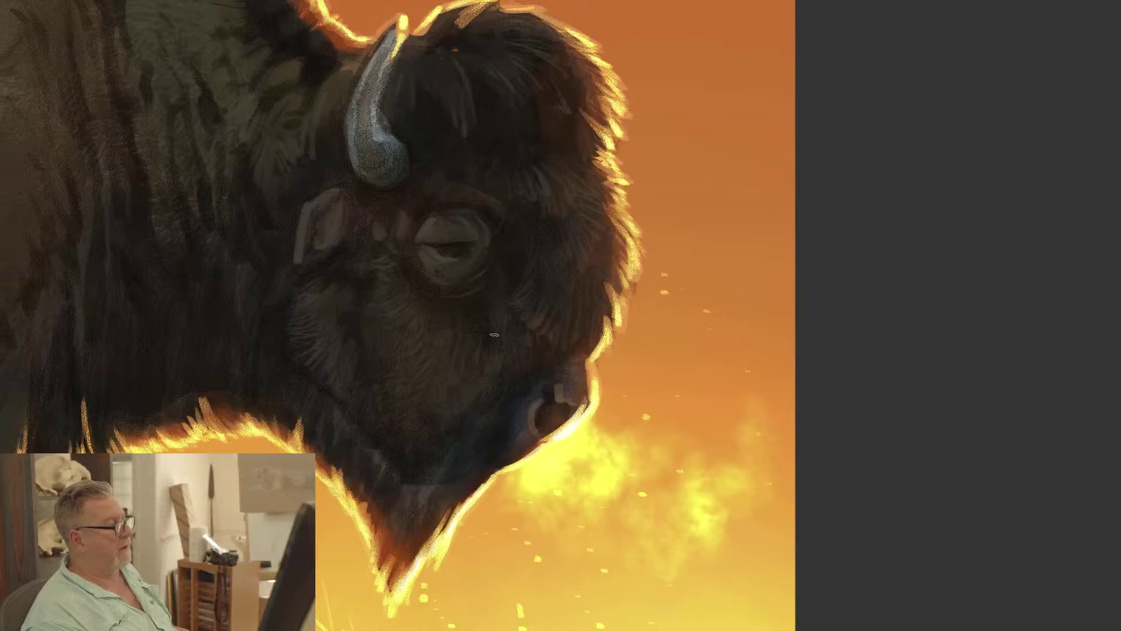
# Review the bison's hindquarters, tail and legs in close-up, and the whole animal on the hill in a wider view.
pyautogui.scroll(-3, 494, 334)
pyautogui.hscroll(-5, 494, 334)
pyautogui.scroll(4, 494, 334)
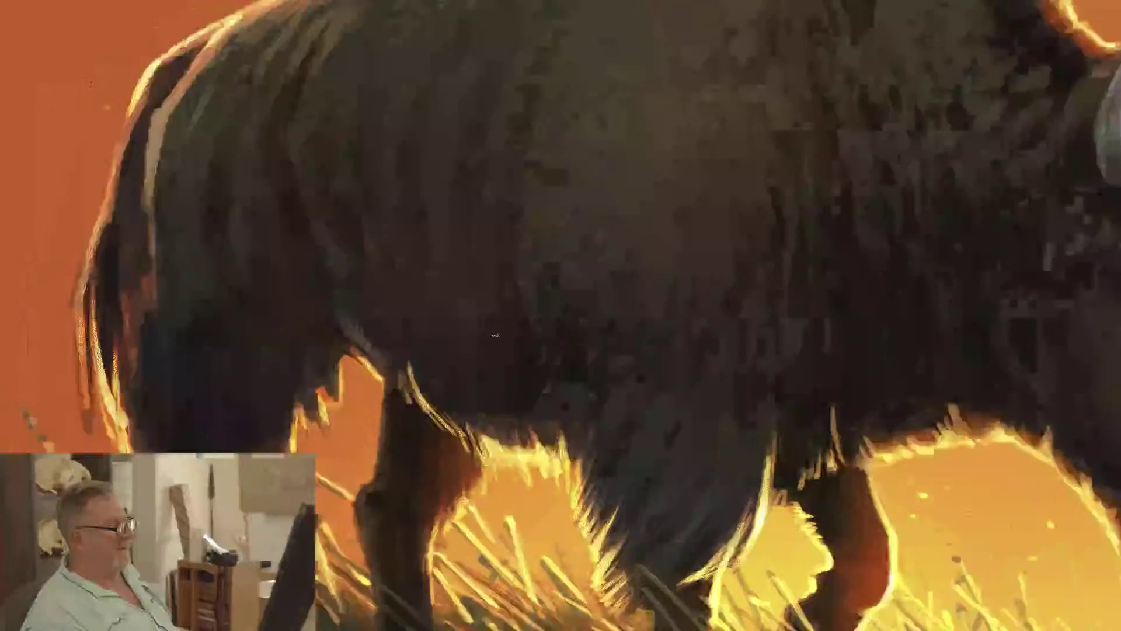
pyautogui.scroll(-5, 494, 335)
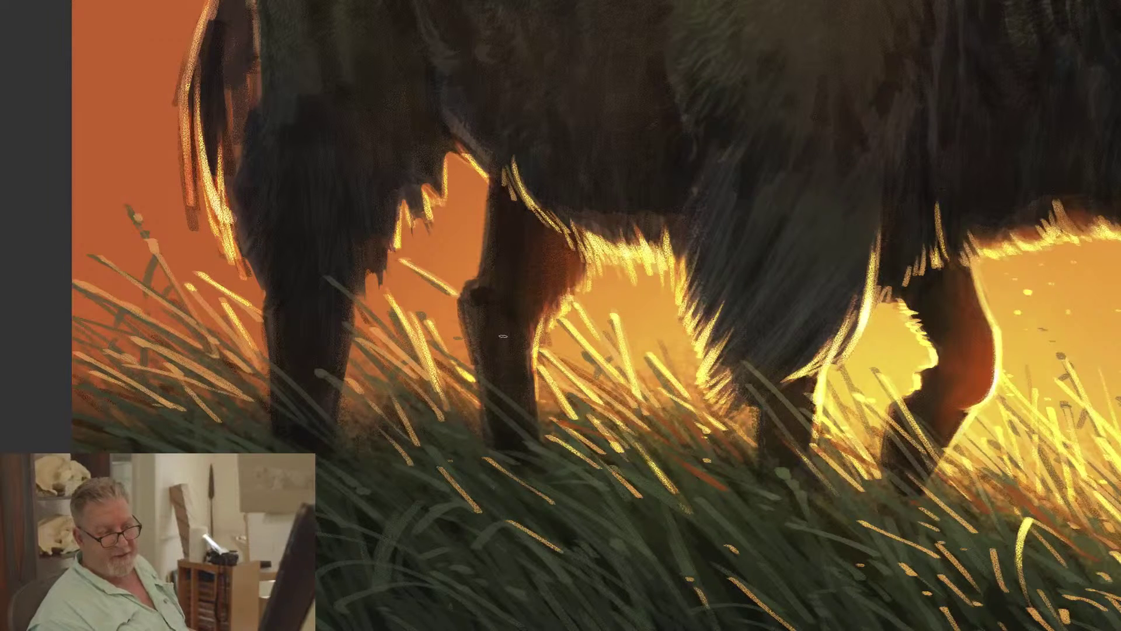
pyautogui.hscroll(5, 502, 336)
pyautogui.scroll(2, 502, 336)
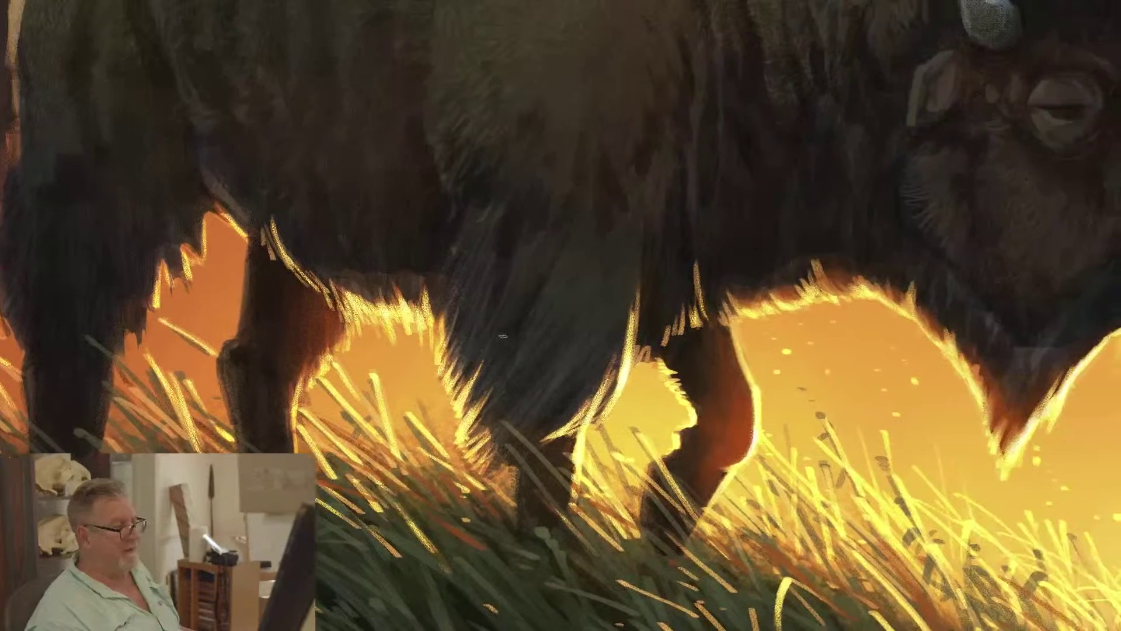
pyautogui.scroll(-3, 503, 337)
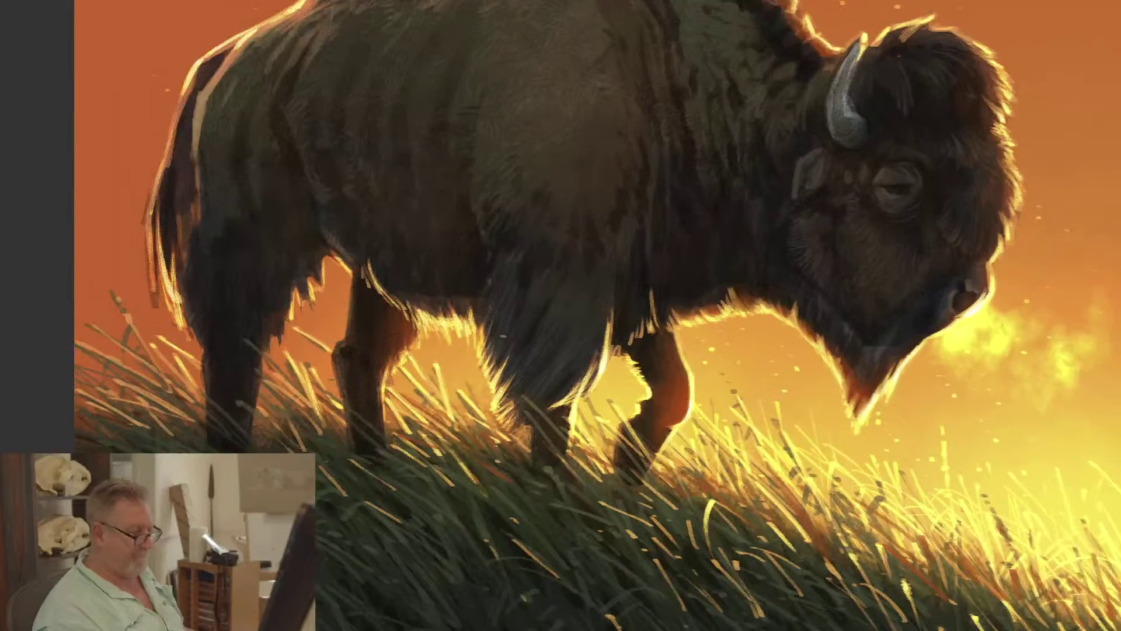
pyautogui.scroll(-3, 504, 336)
pyautogui.hscroll(2, 502, 336)
pyautogui.scroll(3, 500, 334)
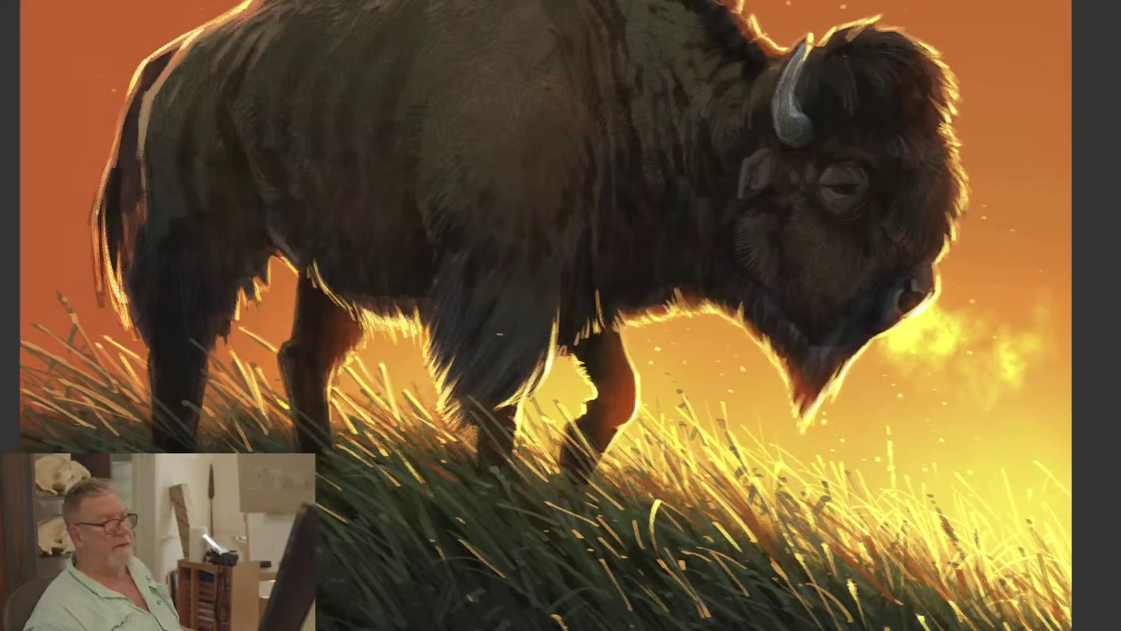
pyautogui.scroll(5, 500, 334)
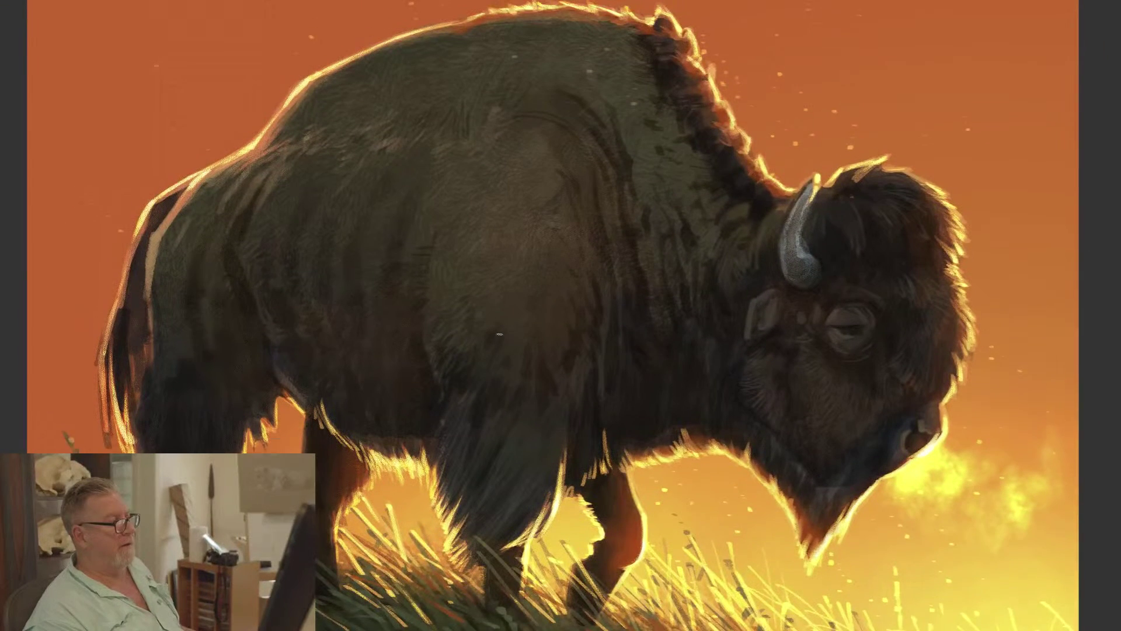